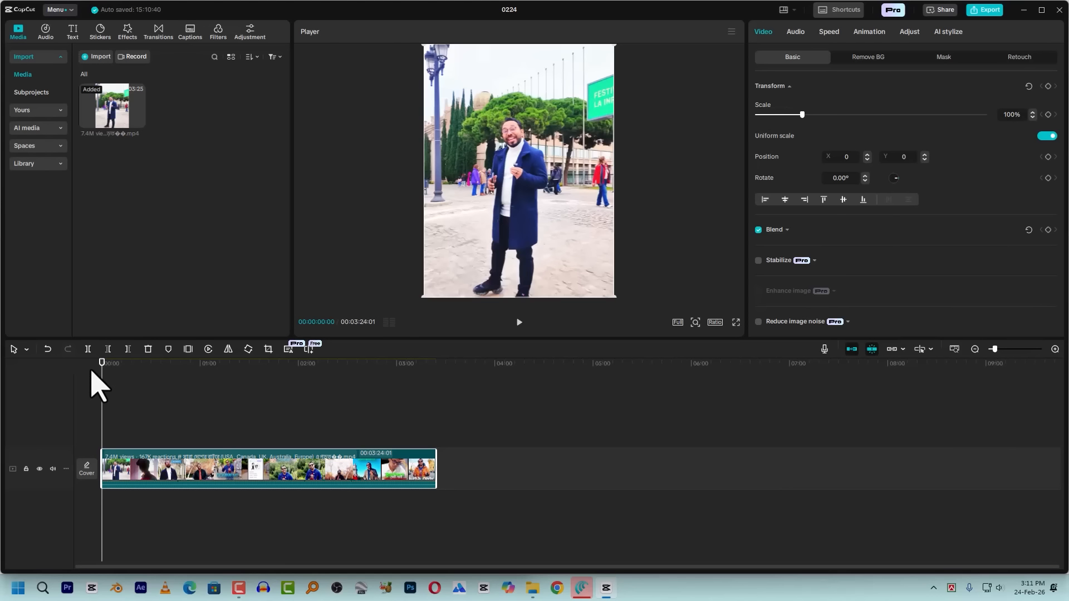
Play the opening of the reference clip and move the clip along the main track to start at about 00:05:32
{"action": "key", "text": "space"}
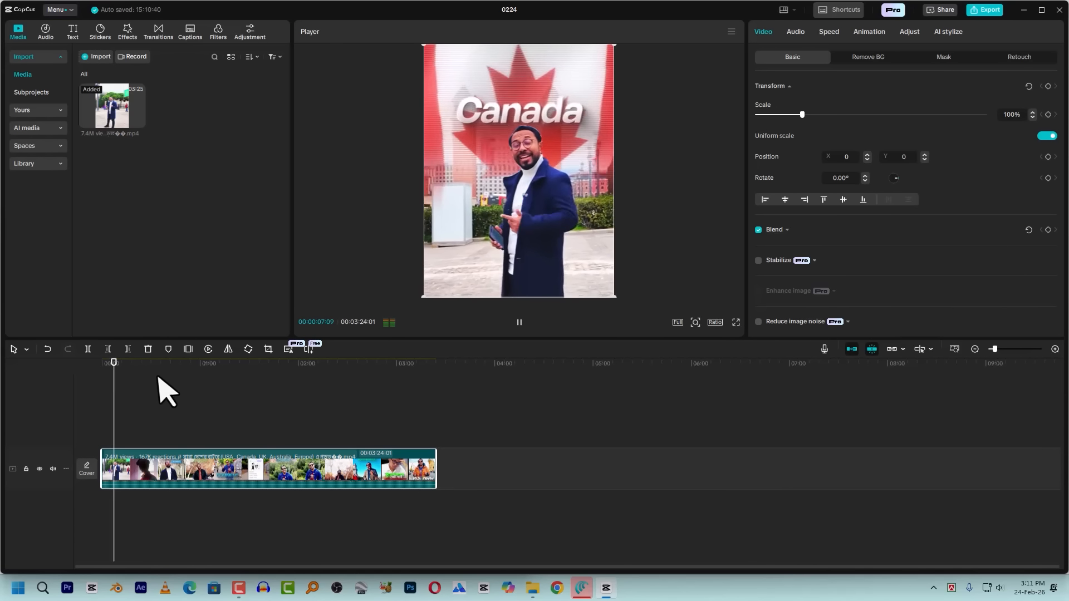
{"action": "key", "text": "space"}
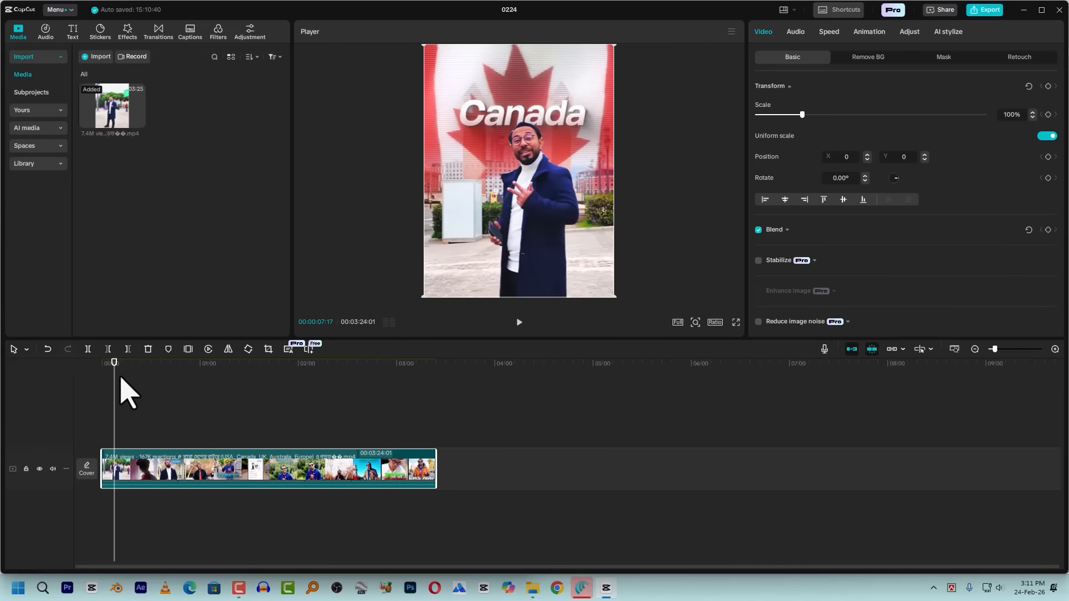
{"action": "left_click_drag", "start_coordinate": [242, 462], "coordinate": [799, 460]}
{"action": "left_click", "coordinate": [651, 378]}
{"action": "left_click", "coordinate": [646, 374]}
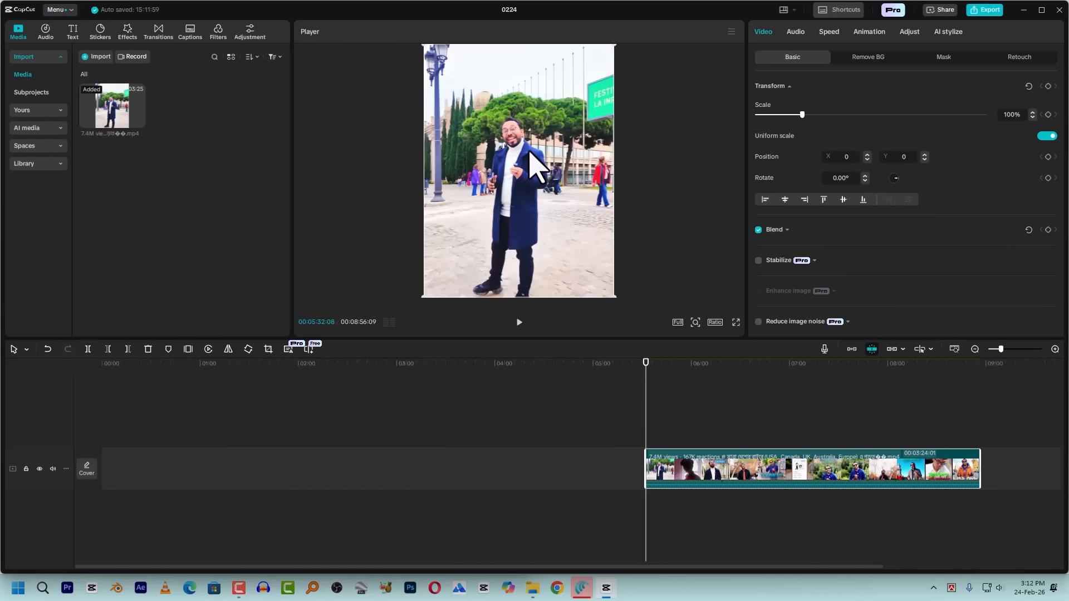
Import the three A_realistic clips, the Cinematic and Static clips, video (1).mp4 and video.mp4 from New folder (4) on the Desktop
{"action": "left_click", "coordinate": [97, 57]}
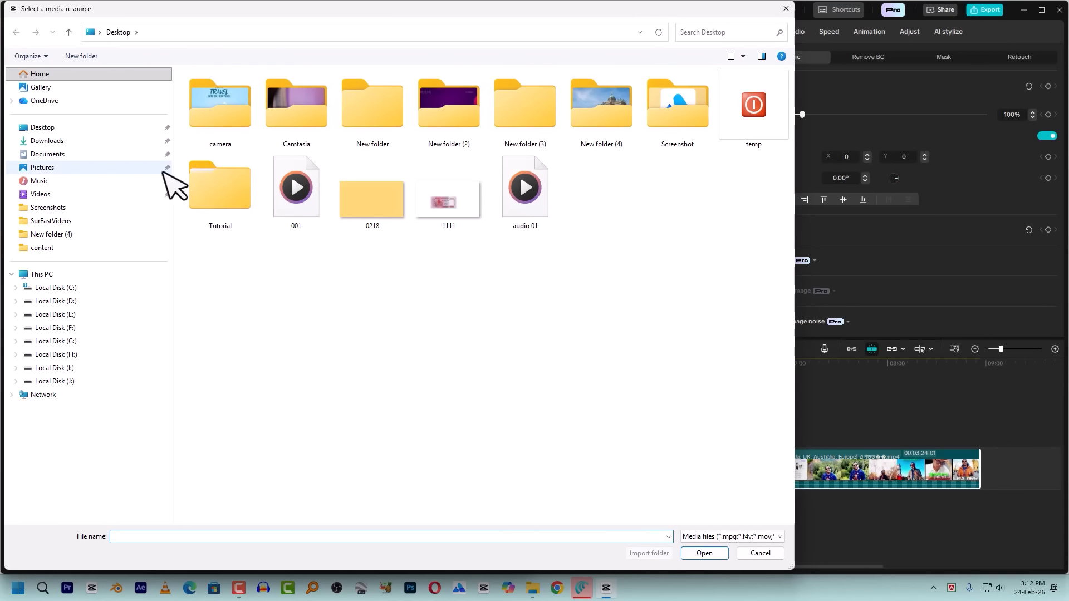
{"action": "left_click", "coordinate": [45, 127]}
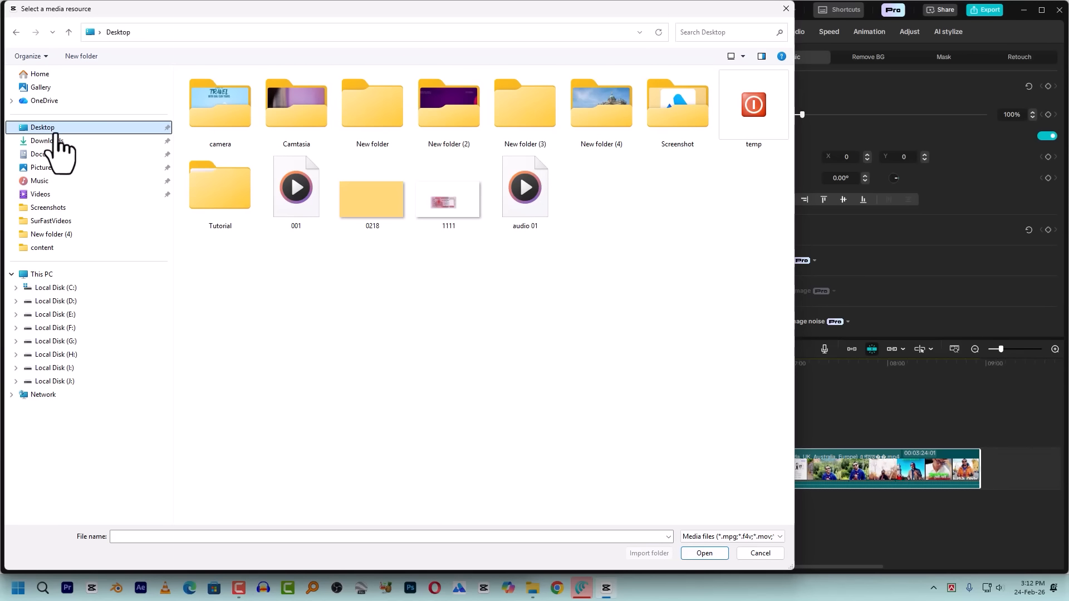
{"action": "double_click", "coordinate": [619, 129]}
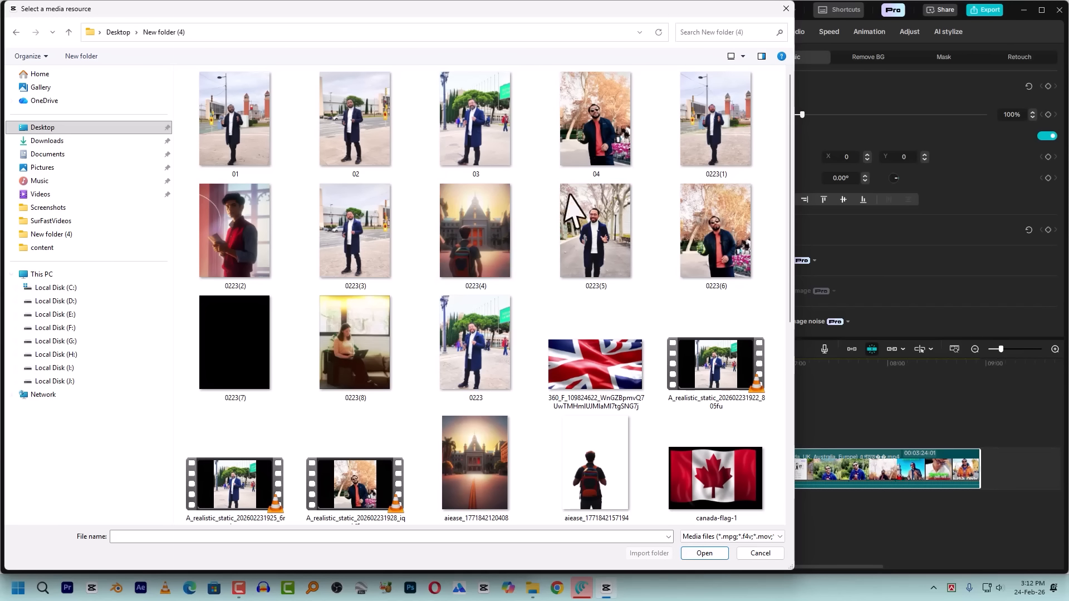
{"action": "scroll", "coordinate": [611, 238], "scroll_direction": "down", "scroll_amount": 5}
{"action": "left_click", "coordinate": [234, 212]}
{"action": "scroll", "coordinate": [351, 167], "scroll_direction": "up", "scroll_amount": 2}
{"action": "left_click", "coordinate": [235, 245], "text": "ctrl"}
{"action": "left_click", "coordinate": [718, 131], "text": "ctrl"}
{"action": "left_click", "coordinate": [716, 359], "text": "ctrl"}
{"action": "scroll", "coordinate": [713, 362], "scroll_direction": "down", "scroll_amount": 3}
{"action": "left_click", "coordinate": [585, 381], "text": "ctrl"}
{"action": "left_click", "coordinate": [703, 372], "text": "ctrl"}
{"action": "left_click", "coordinate": [705, 554]}
{"action": "left_click", "coordinate": [239, 238]}
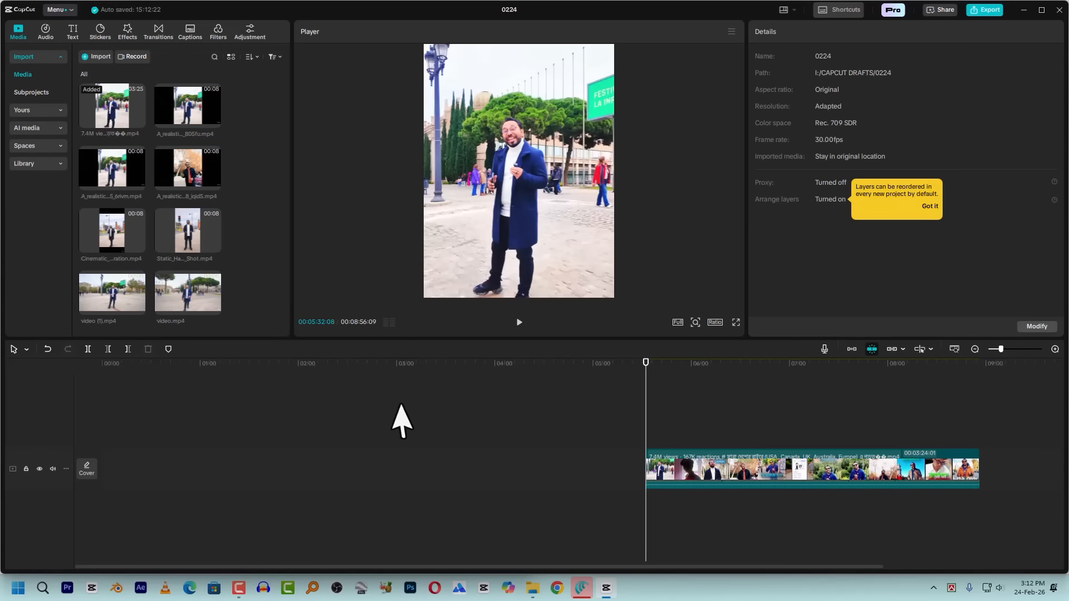
Extract the reference clip's audio and paste a copy of it at the start of the timeline
{"action": "left_click", "coordinate": [715, 470]}
{"action": "right_click", "coordinate": [716, 470]}
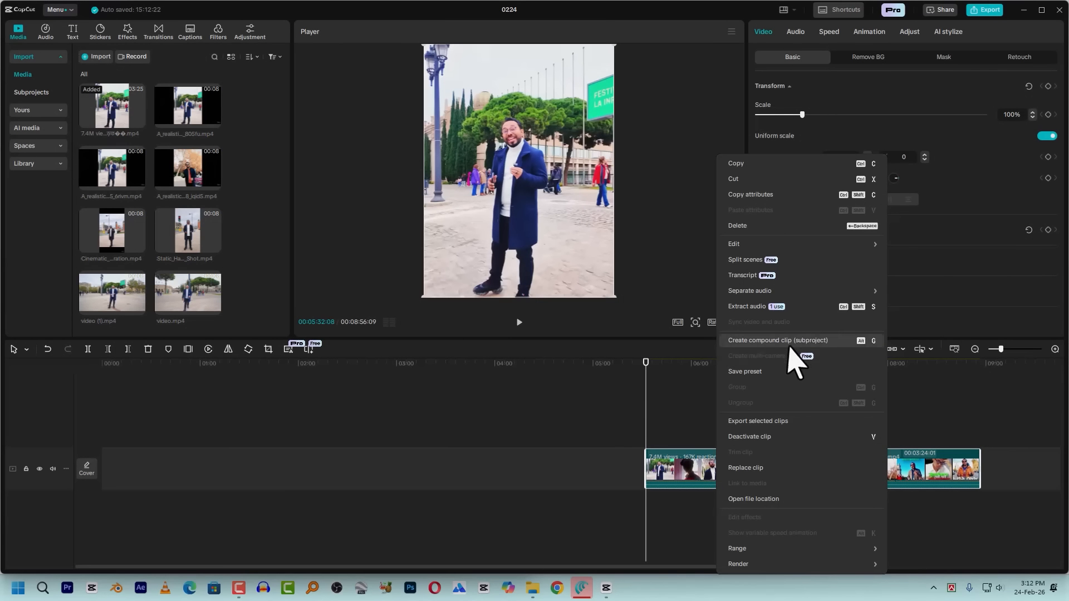
{"action": "left_click", "coordinate": [758, 308]}
{"action": "left_click", "coordinate": [724, 501]}
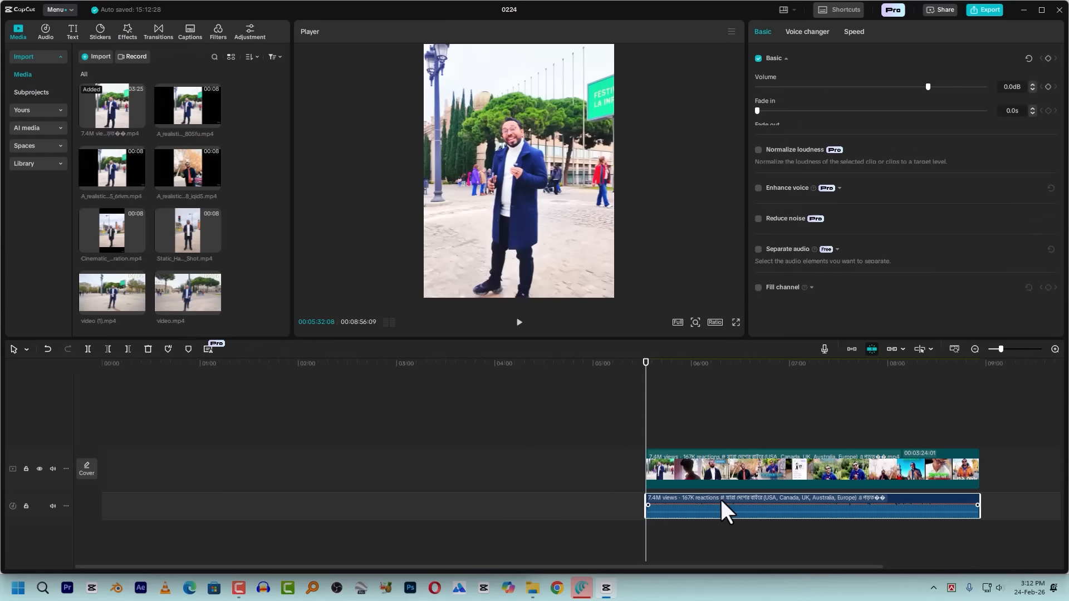
{"action": "left_click_drag", "start_coordinate": [189, 380], "coordinate": [60, 377]}
{"action": "key", "text": "ctrl+v"}
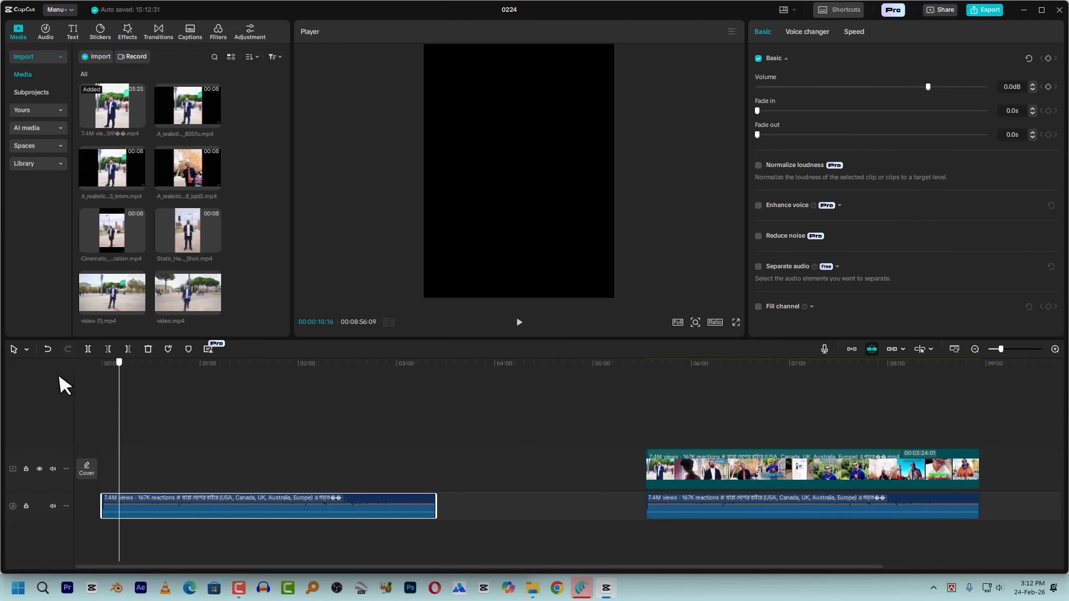
Preview the first imported A_realistic clip and place it at the start of the main track above the extracted audio
{"action": "scroll", "coordinate": [209, 406], "scroll_direction": "up", "scroll_amount": 3}
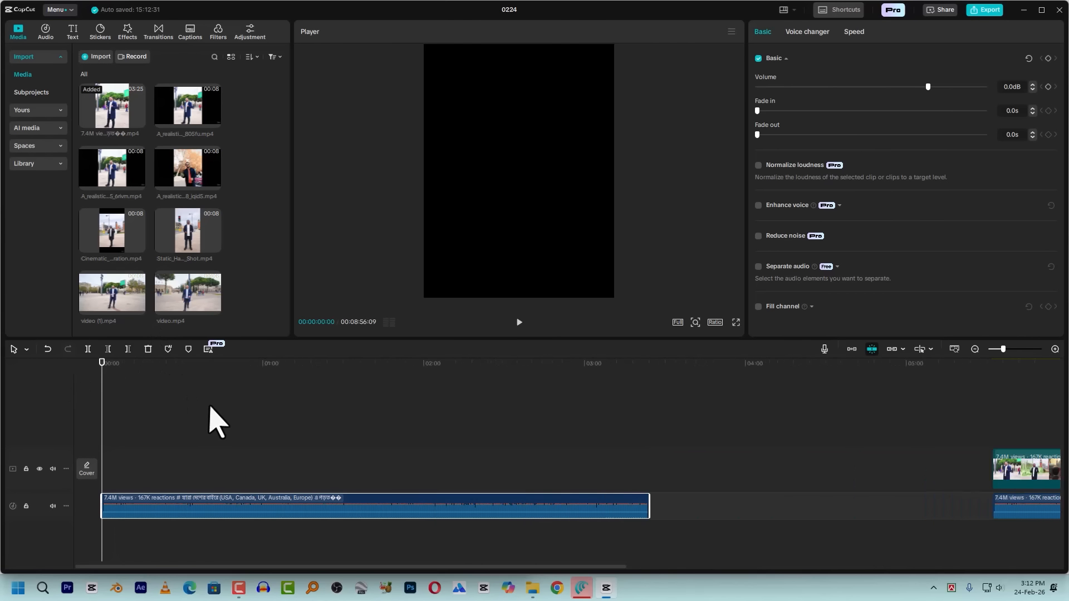
{"action": "left_click", "coordinate": [130, 119]}
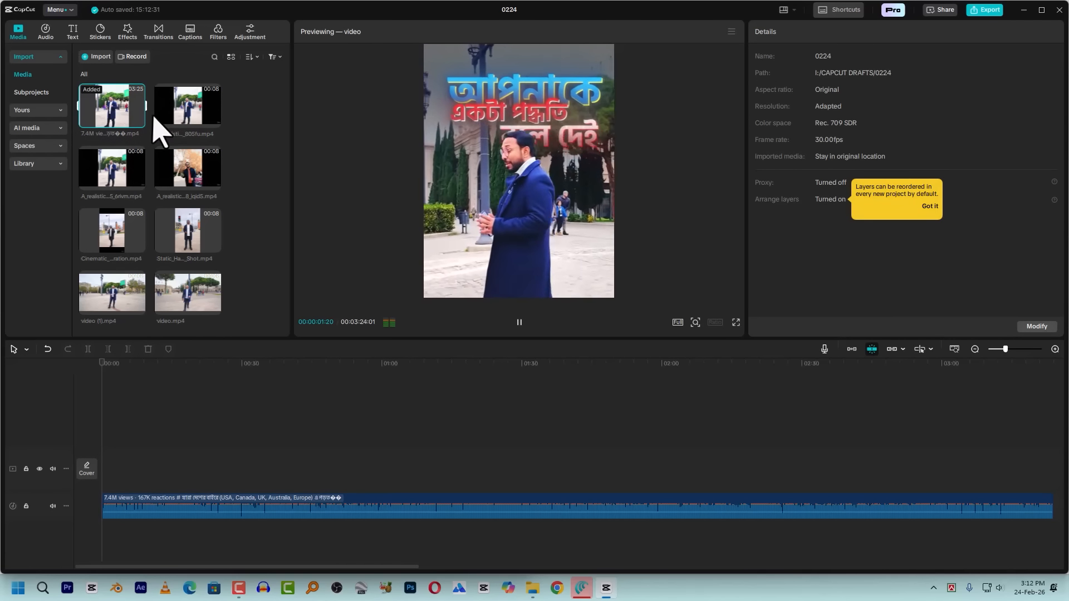
{"action": "left_click", "coordinate": [187, 117]}
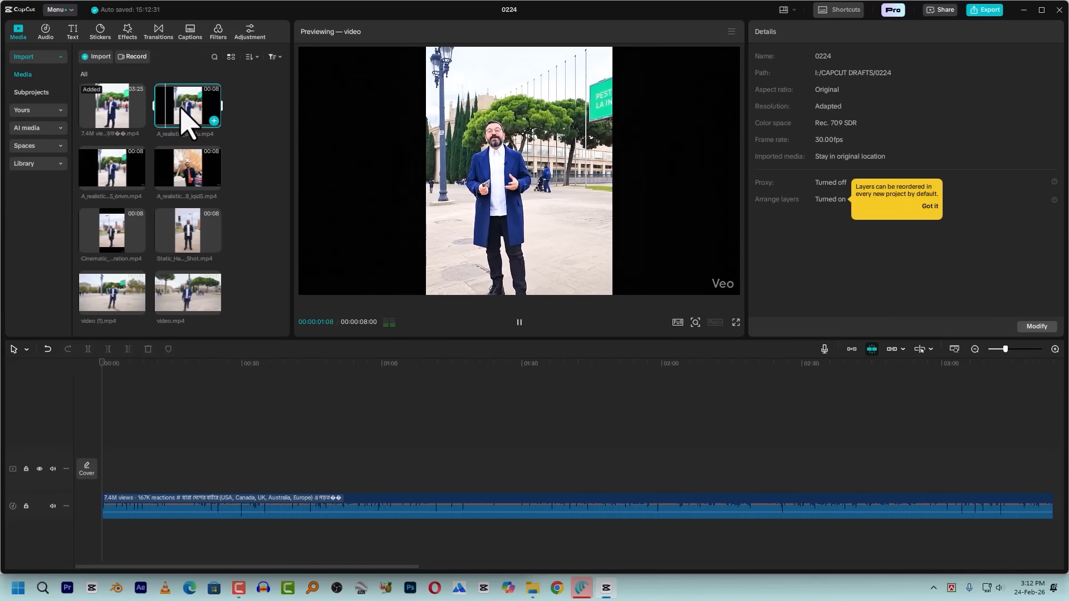
{"action": "left_click", "coordinate": [231, 219]}
{"action": "left_click_drag", "start_coordinate": [188, 142], "coordinate": [111, 471]}
Set the project's aspect ratio to 3:4 and enlarge the opening clip to a scale of 237% to fill the frame
{"action": "left_click", "coordinate": [715, 323]}
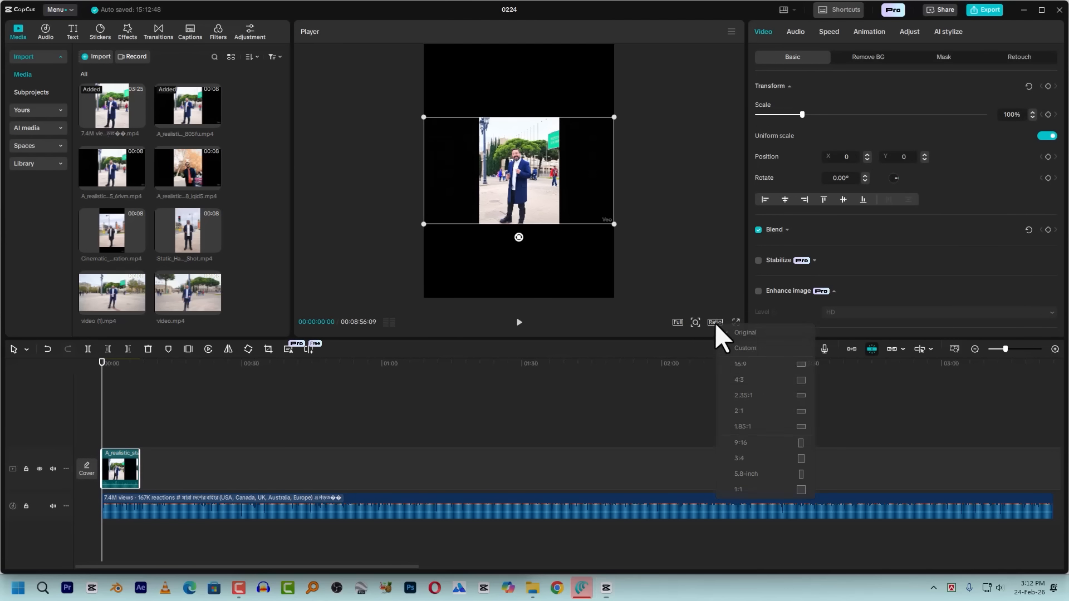
{"action": "left_click", "coordinate": [751, 459]}
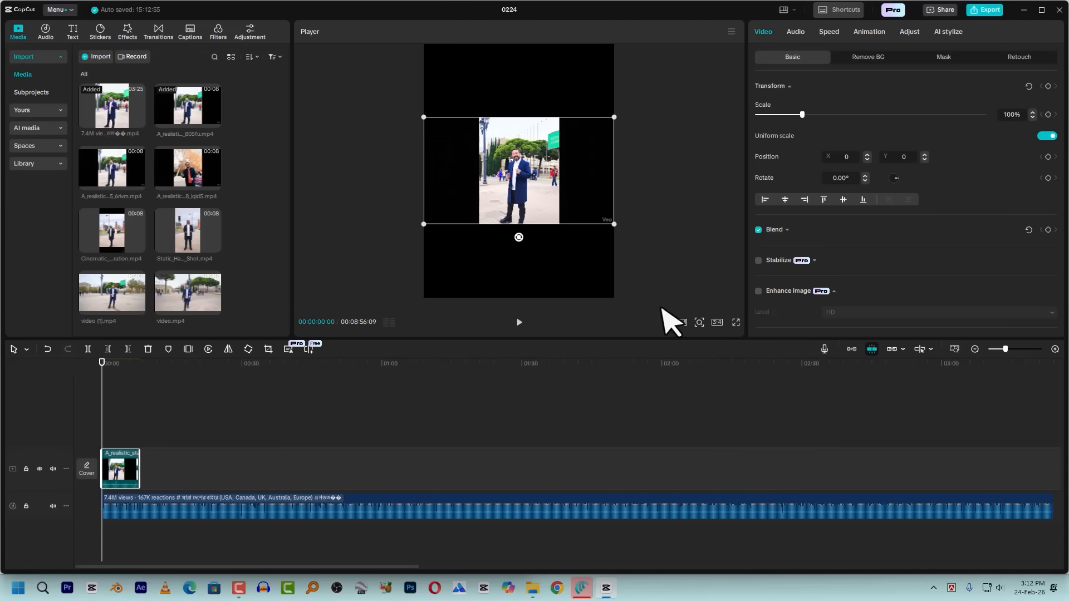
{"action": "left_click_drag", "start_coordinate": [614, 224], "coordinate": [733, 453]}
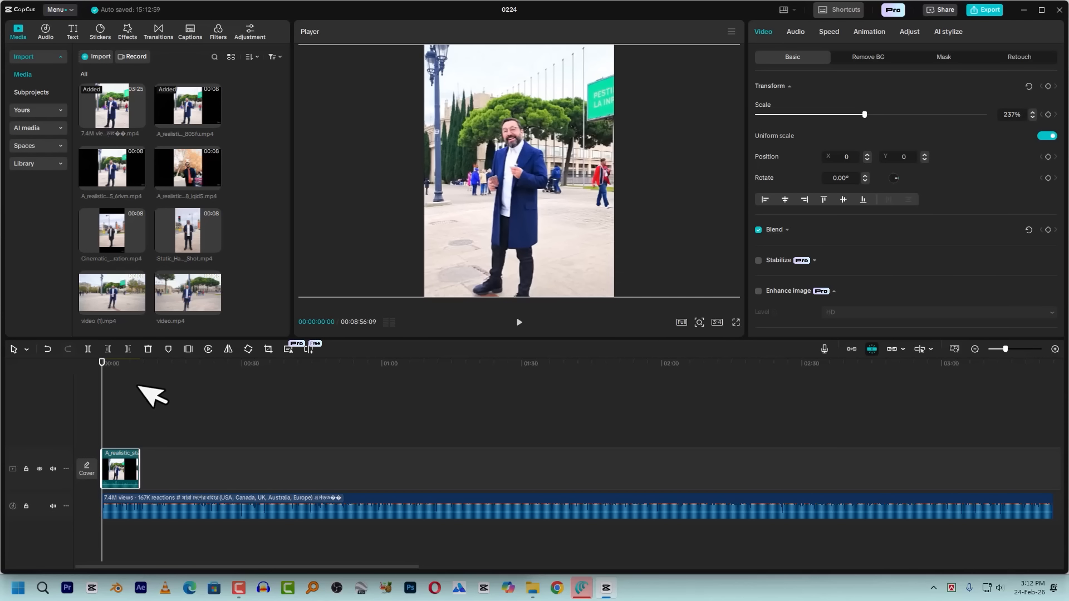
Mute the opening clip's own audio by lowering its volume to -∞ dB
{"action": "left_click", "coordinate": [795, 35]}
{"action": "left_click", "coordinate": [782, 95]}
{"action": "left_click", "coordinate": [786, 95]}
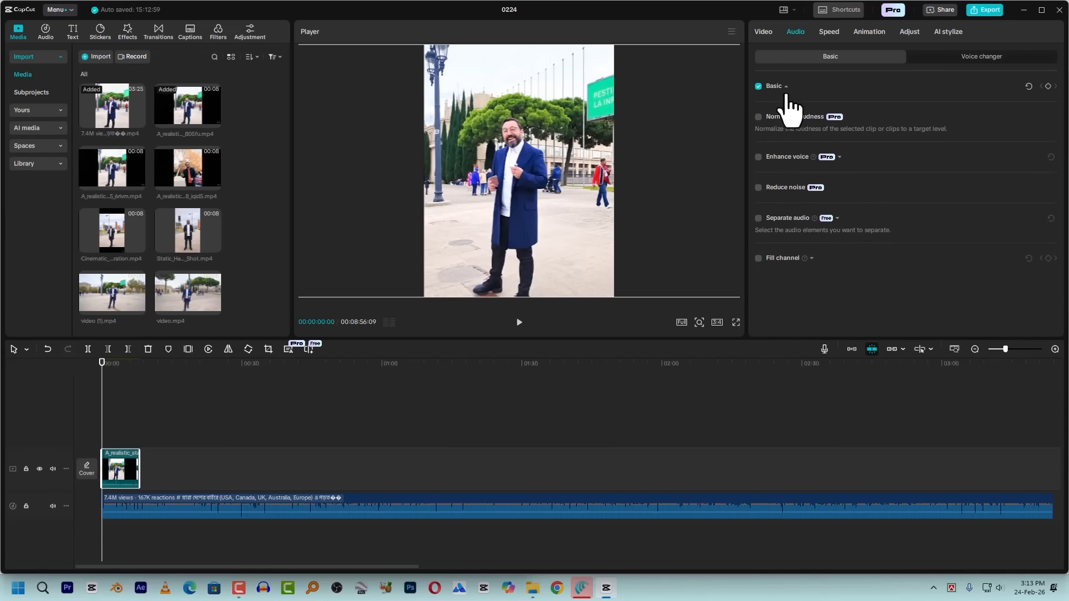
{"action": "left_click", "coordinate": [785, 94]}
Play the new opening clip and the start of the reference clip to compare footage, speech and on-screen text timing
{"action": "scroll", "coordinate": [148, 395], "scroll_direction": "up", "scroll_amount": 5}
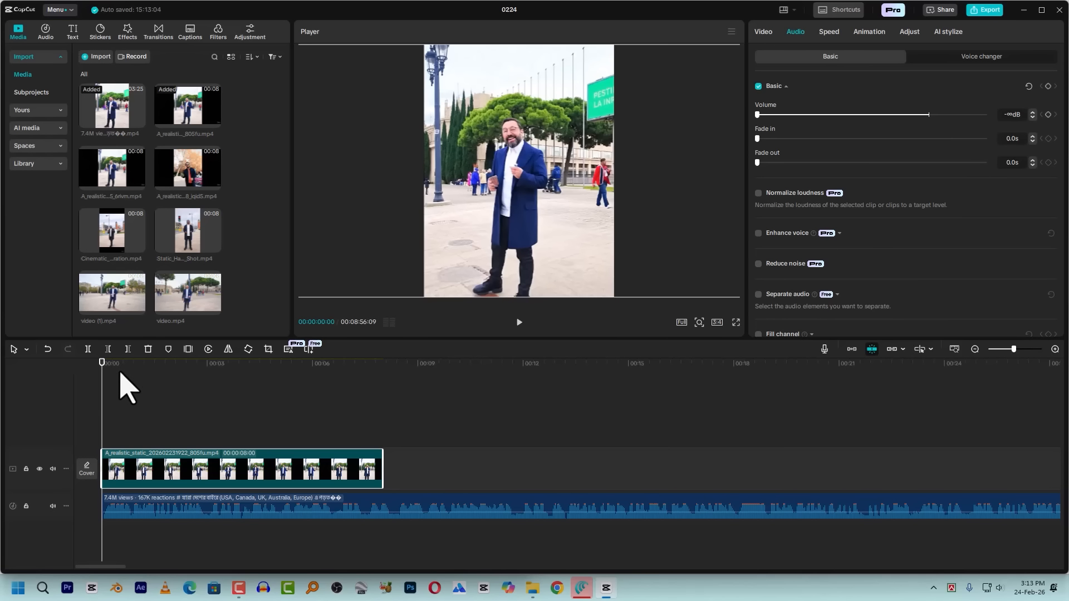
{"action": "key", "text": "space"}
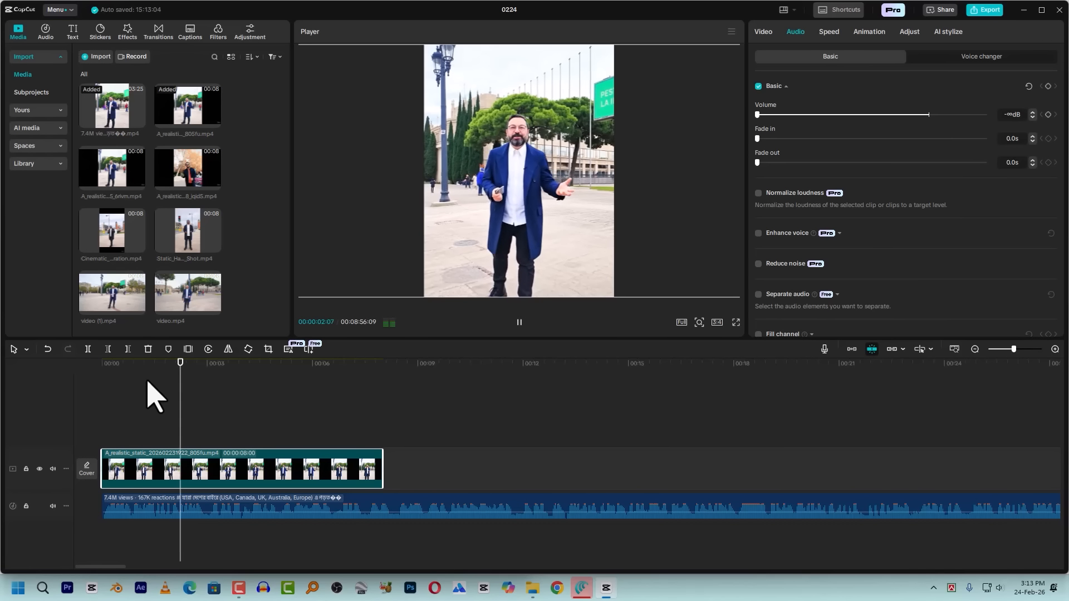
{"action": "key", "text": "space"}
{"action": "scroll", "coordinate": [780, 457], "scroll_direction": "down", "scroll_amount": 5}
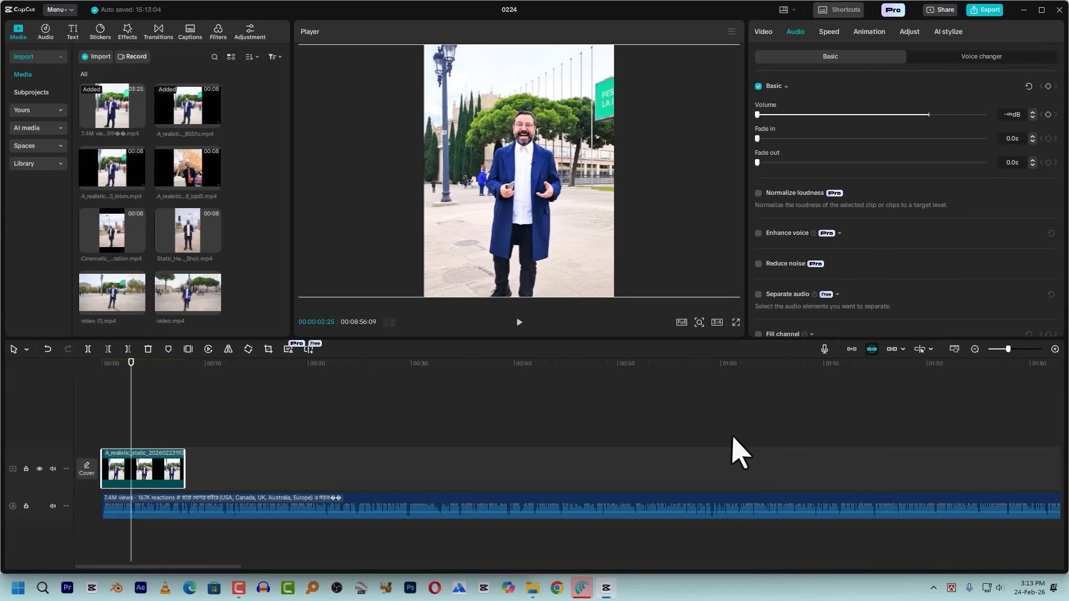
{"action": "left_click", "coordinate": [786, 384]}
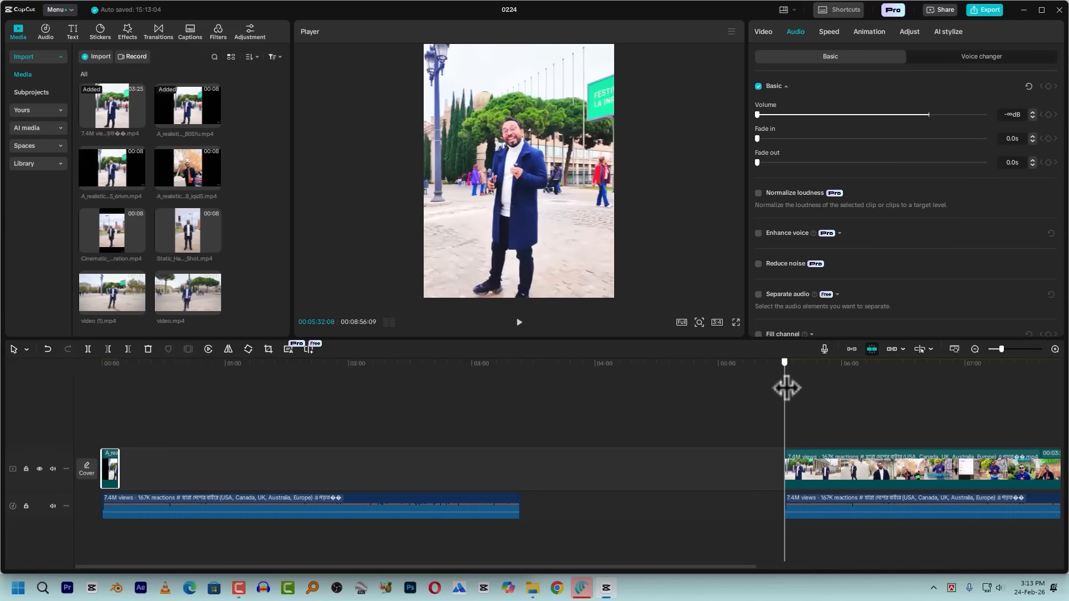
{"action": "key", "text": "space"}
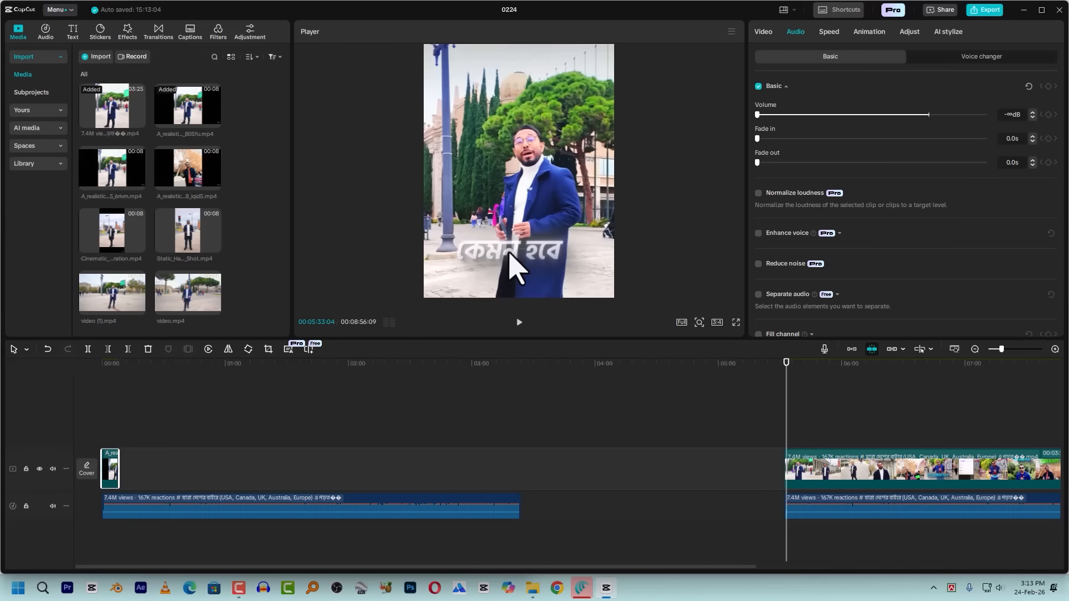
{"action": "key", "text": "space"}
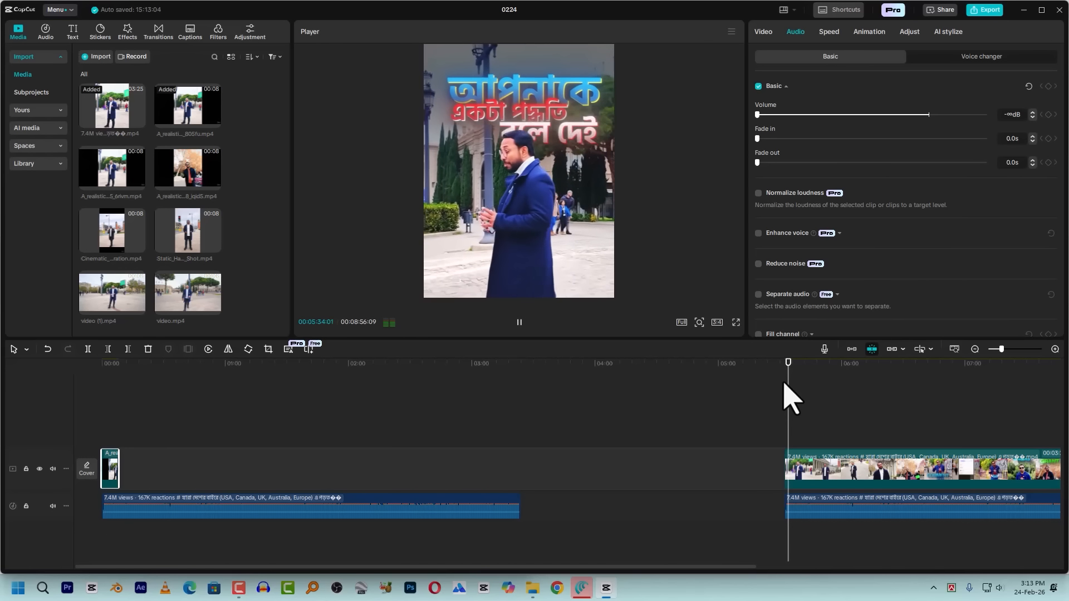
{"action": "key", "text": "space"}
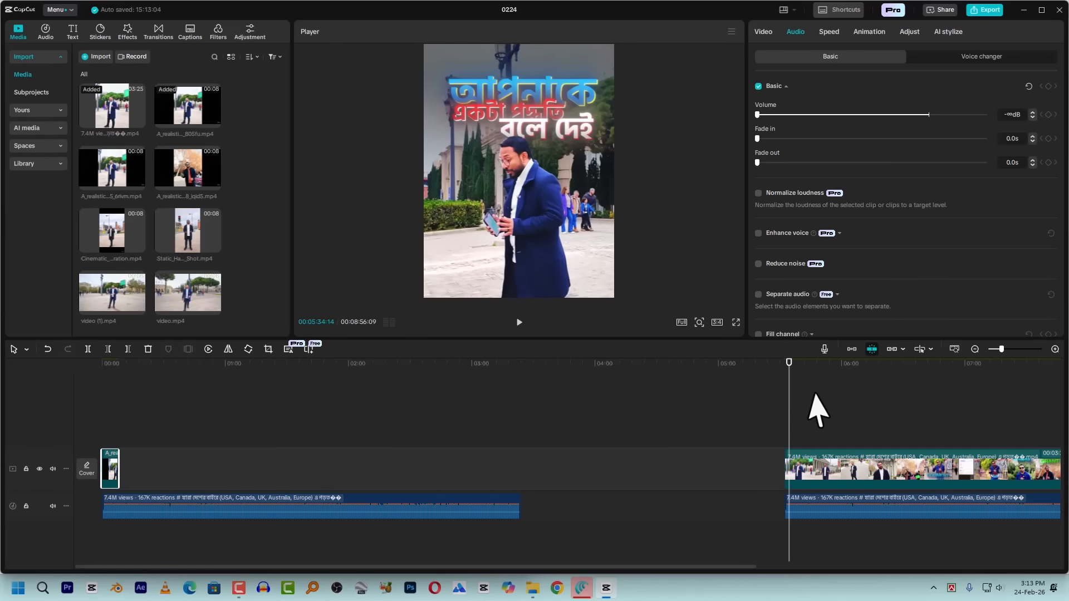
{"action": "key", "text": "Home"}
{"action": "scroll", "coordinate": [159, 446], "scroll_direction": "up", "scroll_amount": 5}
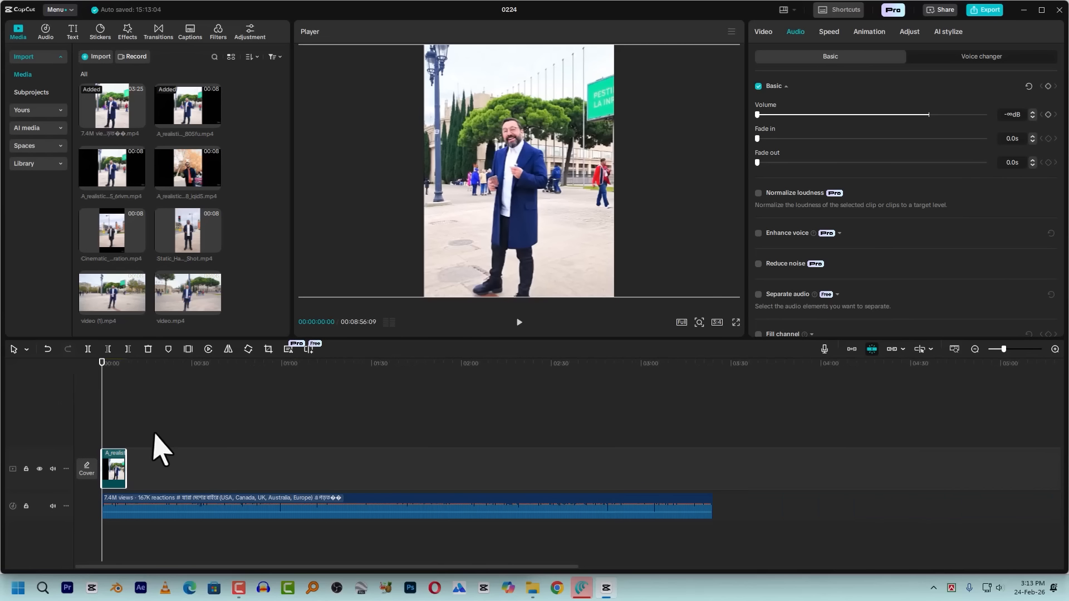
{"action": "scroll", "coordinate": [151, 430], "scroll_direction": "up", "scroll_amount": 2}
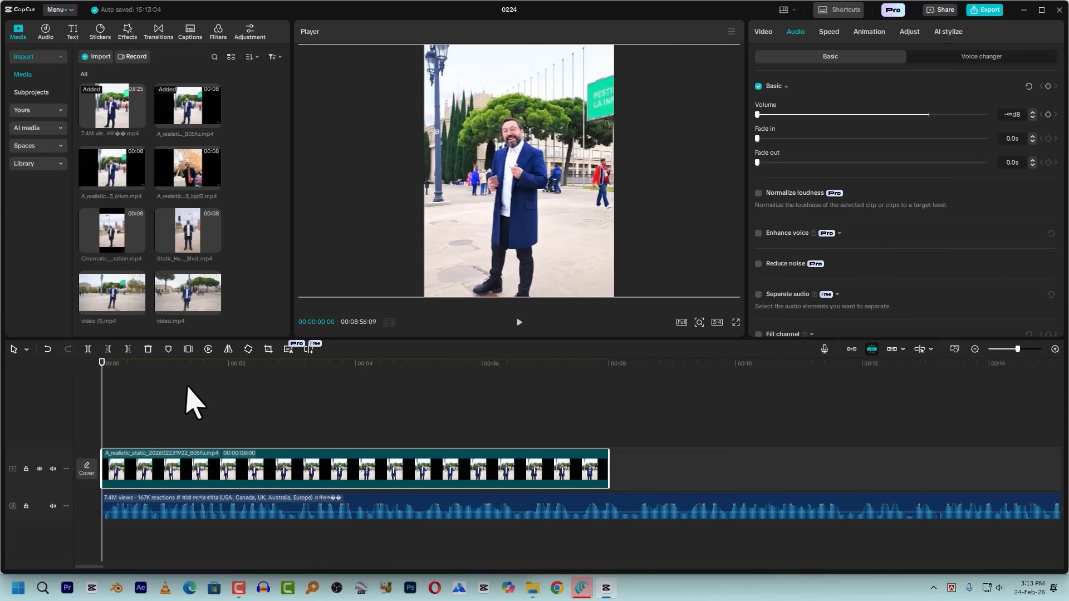
{"action": "key", "text": "space"}
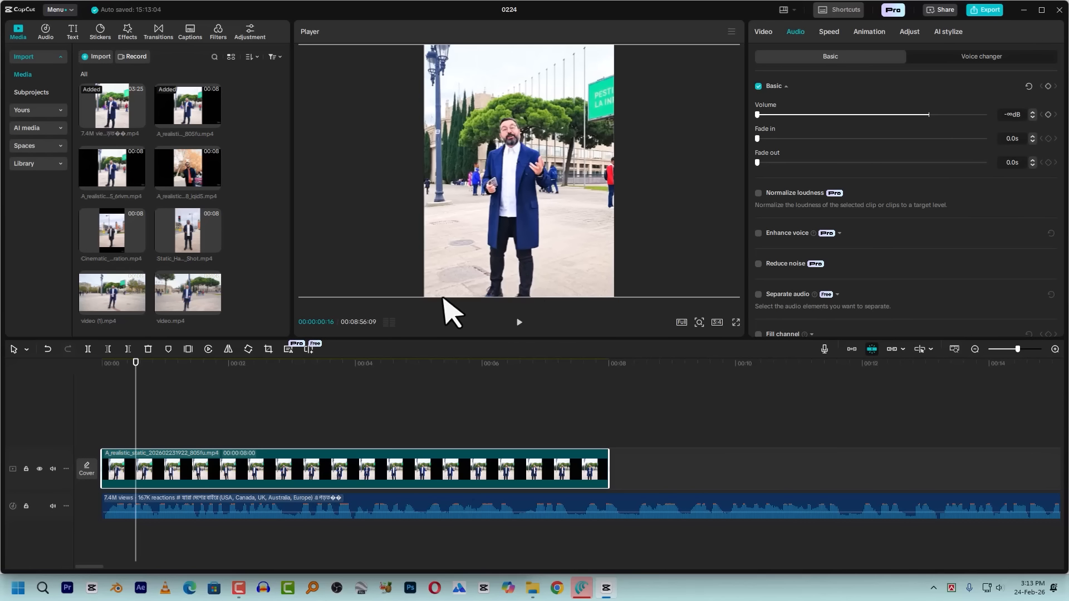
Add a default text clip at the start of the timeline above the opening clip and enlarge the text in the preview
{"action": "left_click", "coordinate": [76, 36]}
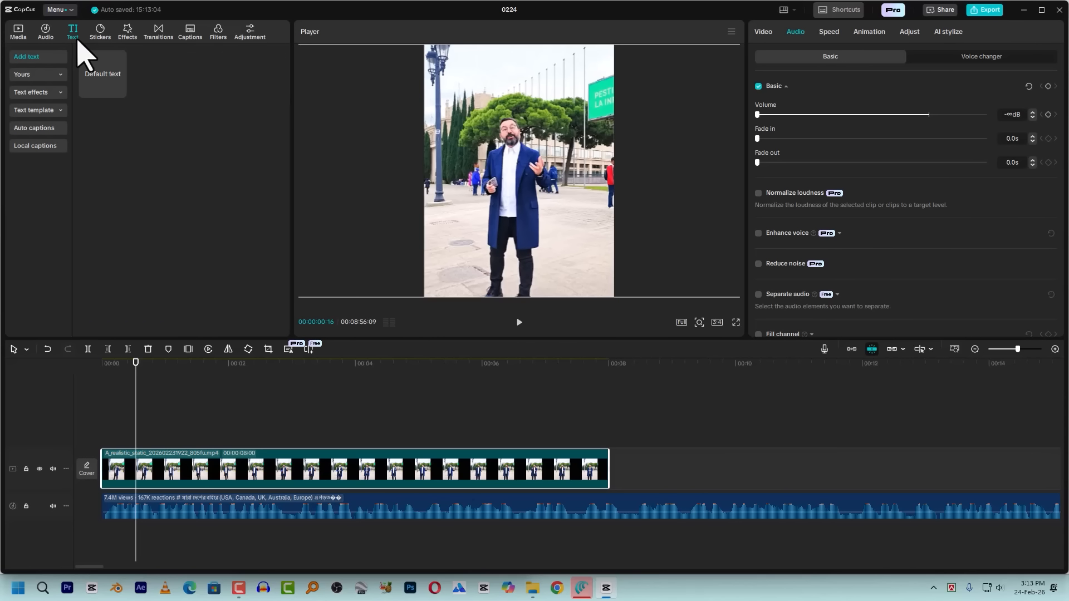
{"action": "left_click_drag", "start_coordinate": [115, 83], "coordinate": [103, 437]}
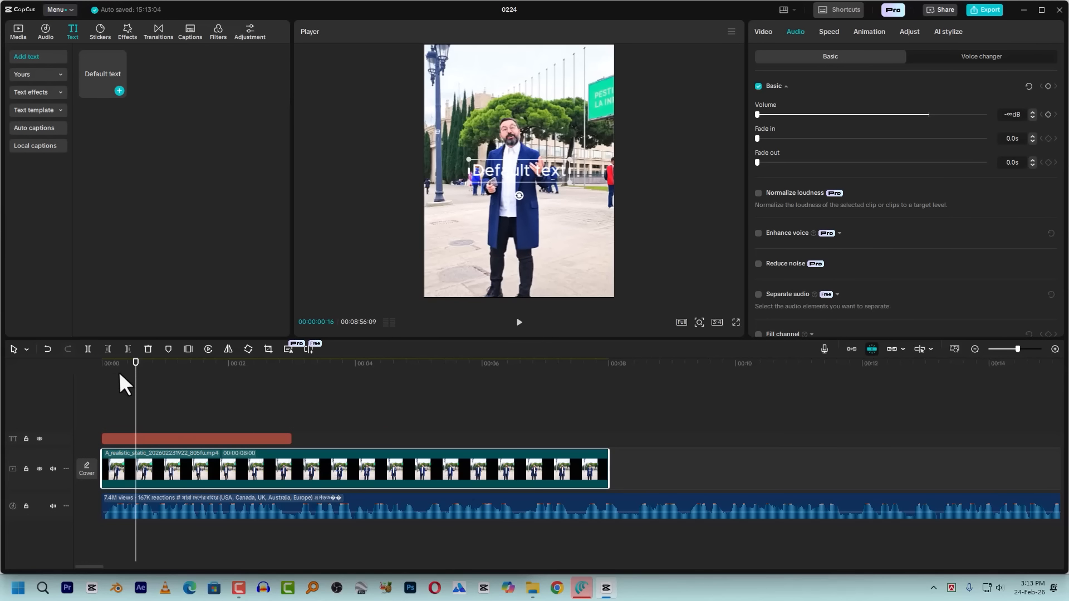
{"action": "left_click_drag", "start_coordinate": [119, 374], "coordinate": [119, 396]}
{"action": "left_click_drag", "start_coordinate": [569, 184], "coordinate": [600, 215]}
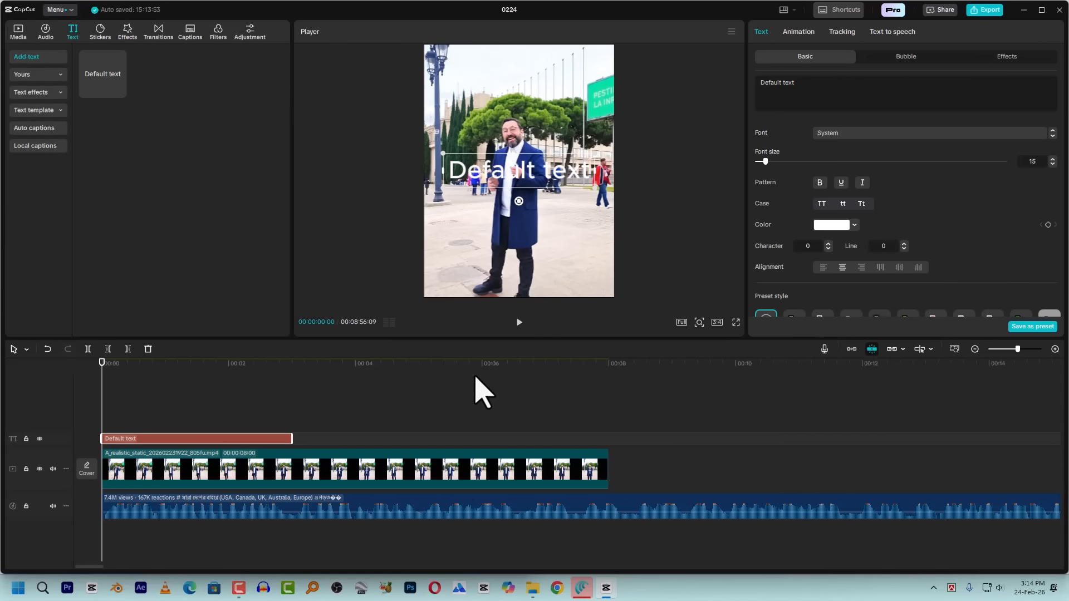
Replace the default text with the word "কেমন" copied from the script text document
{"action": "left_click", "coordinate": [822, 95]}
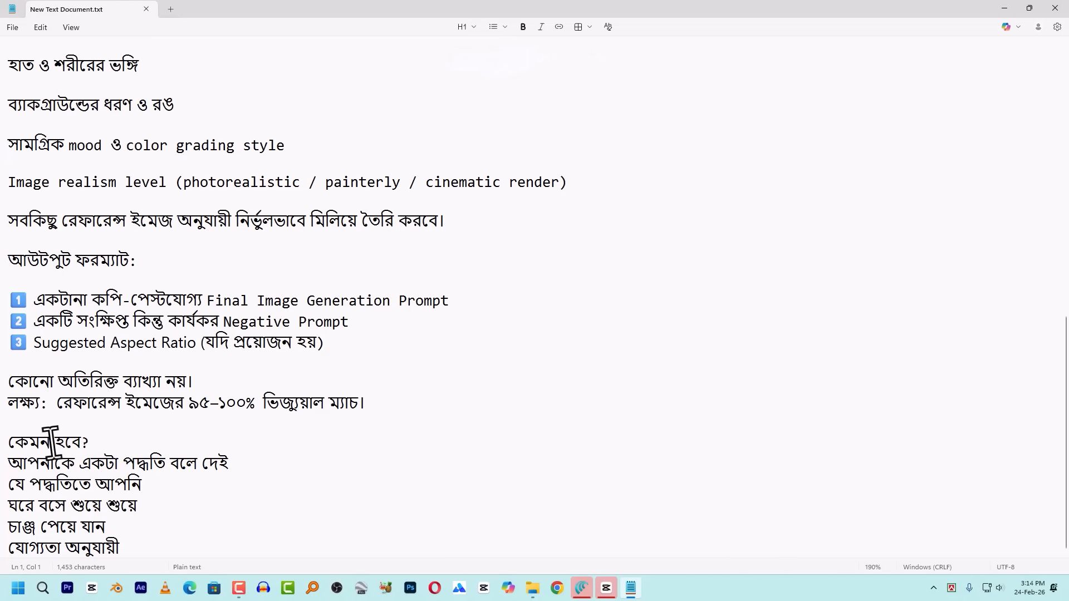
{"action": "left_click_drag", "start_coordinate": [50, 442], "coordinate": [3, 444]}
{"action": "key", "text": "super+c"}
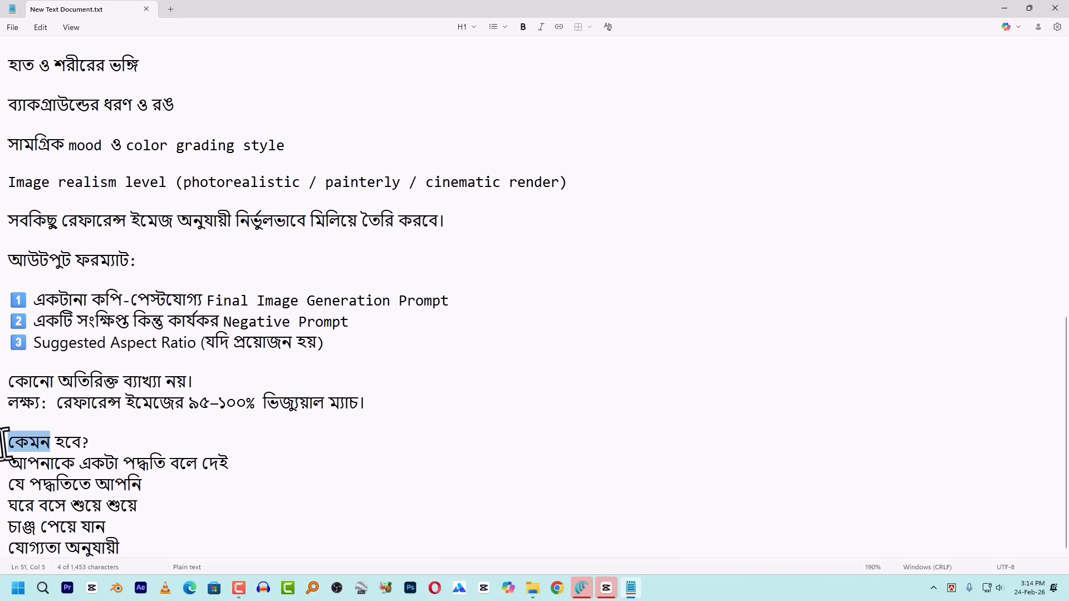
{"action": "left_click_drag", "start_coordinate": [95, 443], "coordinate": [51, 445]}
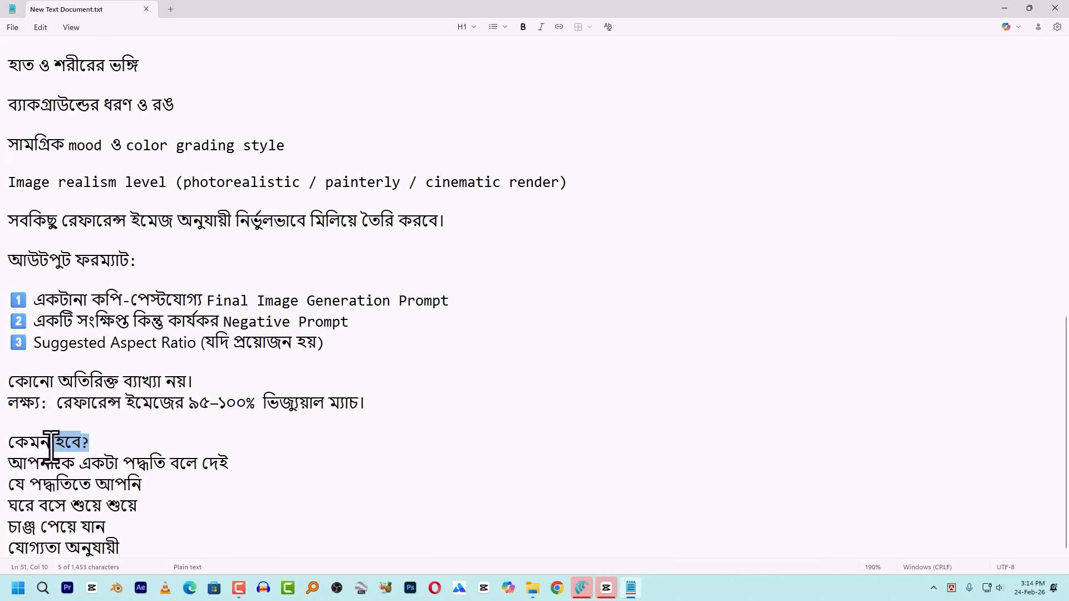
{"action": "left_click", "coordinate": [614, 588]}
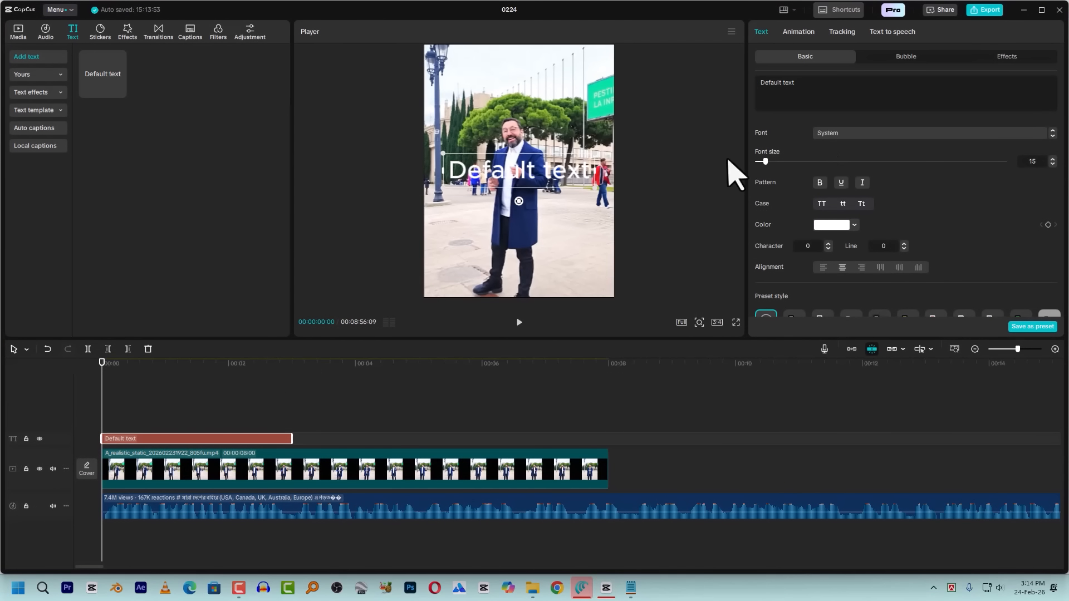
{"action": "left_click_drag", "start_coordinate": [843, 84], "coordinate": [629, 82]}
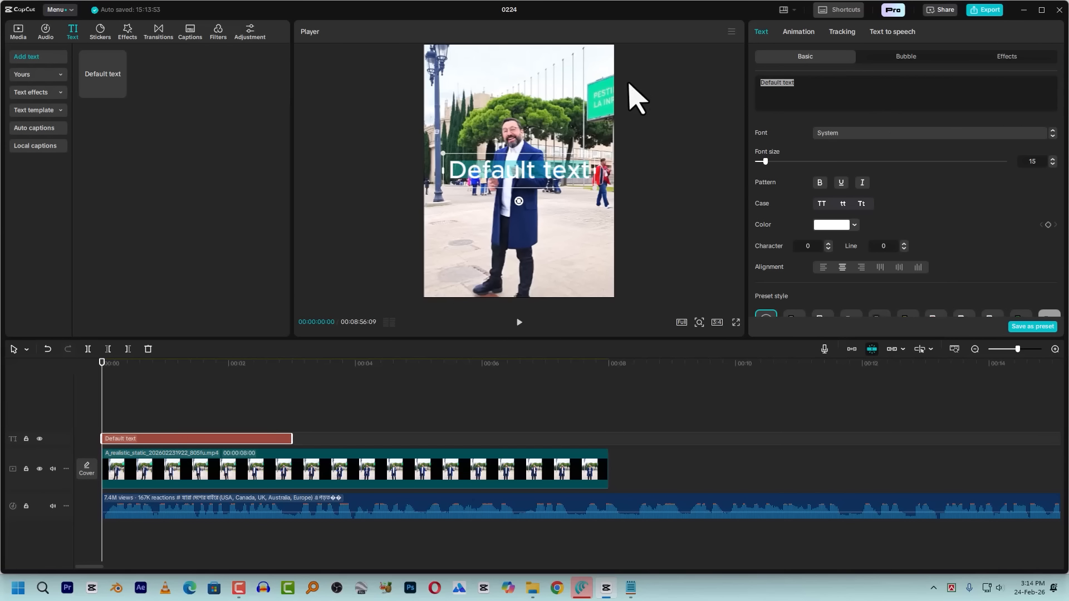
{"action": "key", "text": "super+v"}
{"action": "left_click", "coordinate": [903, 502]}
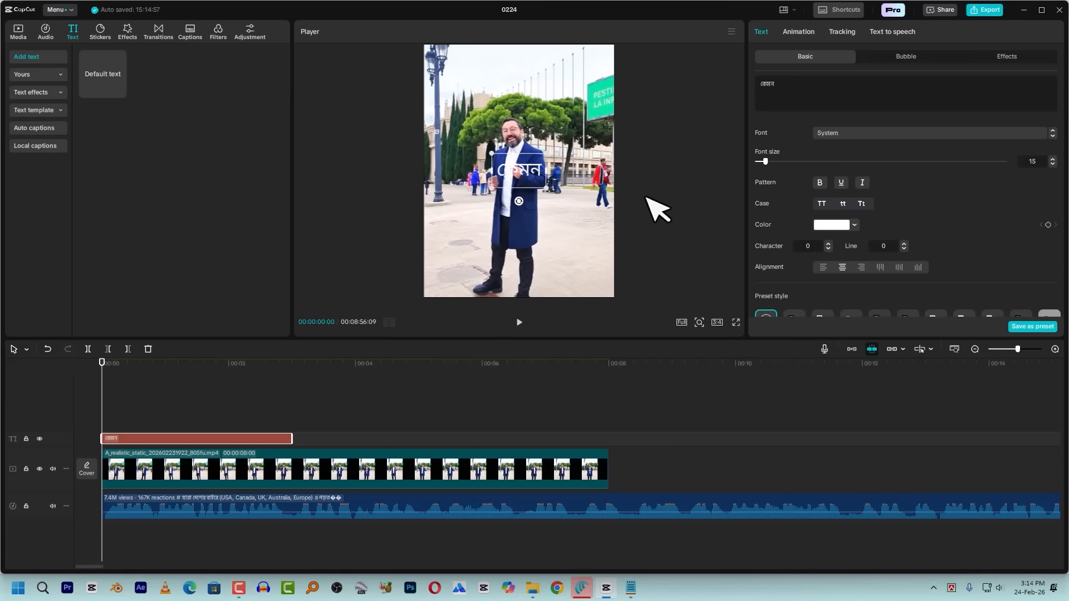
Set the "কেমন" caption's font to Hind Siliguri Bold and enlarge the text in the preview
{"action": "left_click", "coordinate": [848, 136]}
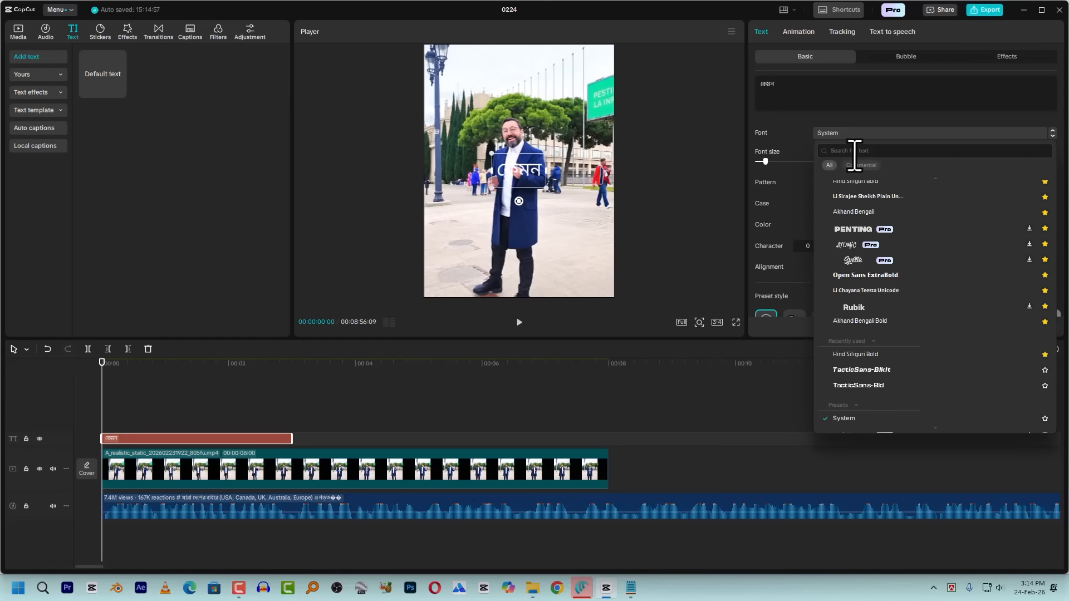
{"action": "type", "text": "hind"}
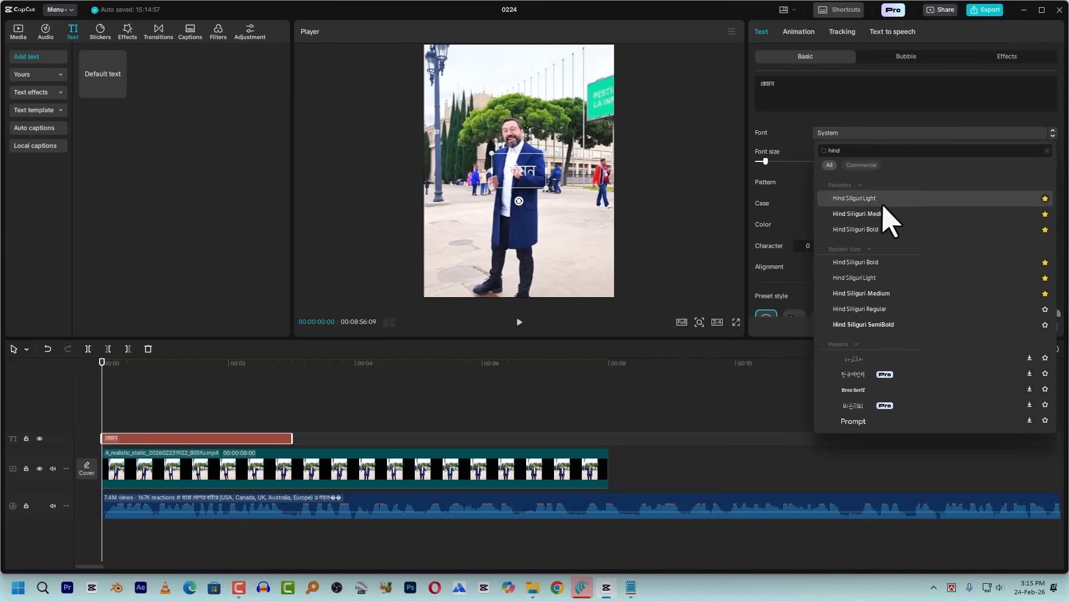
{"action": "left_click", "coordinate": [872, 232]}
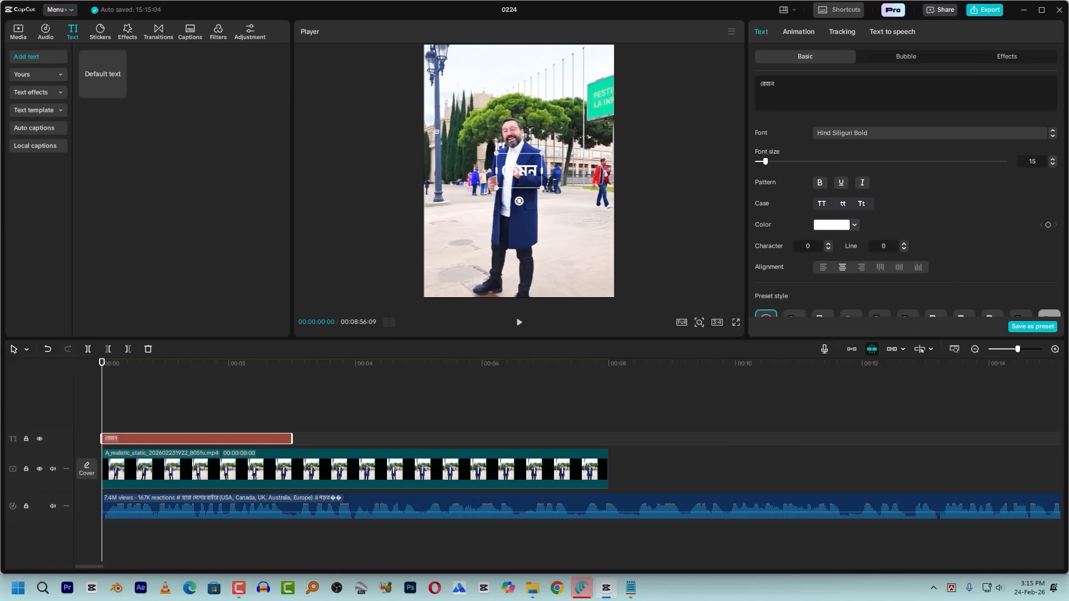
{"action": "left_click_drag", "start_coordinate": [546, 191], "coordinate": [593, 255]}
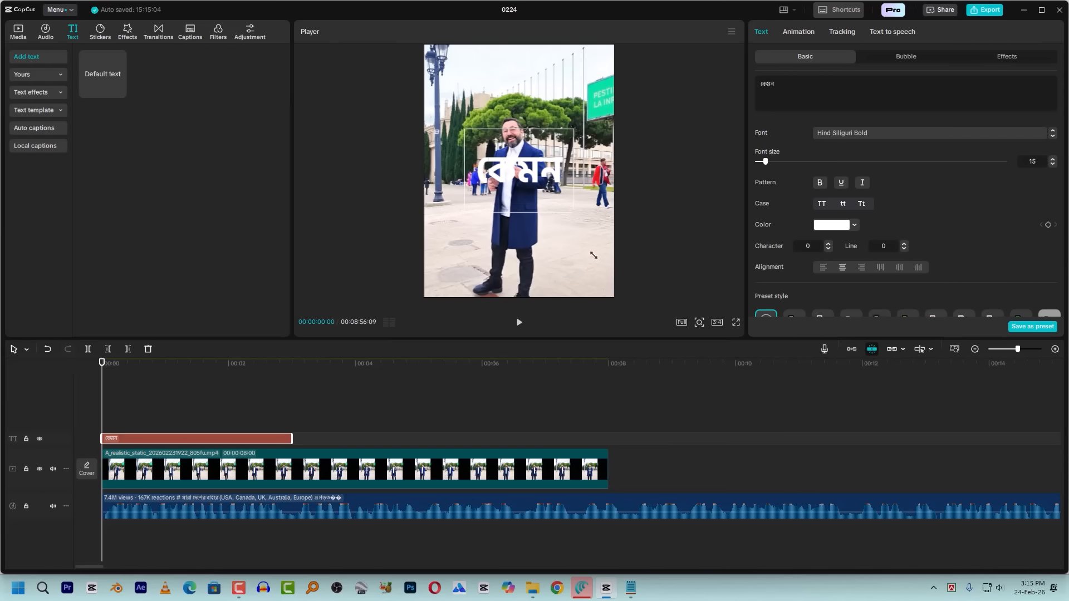
Italicize the "কেমন" caption and keep it centered in the frame
{"action": "left_click", "coordinate": [862, 183]}
{"action": "left_click_drag", "start_coordinate": [519, 170], "coordinate": [519, 171]}
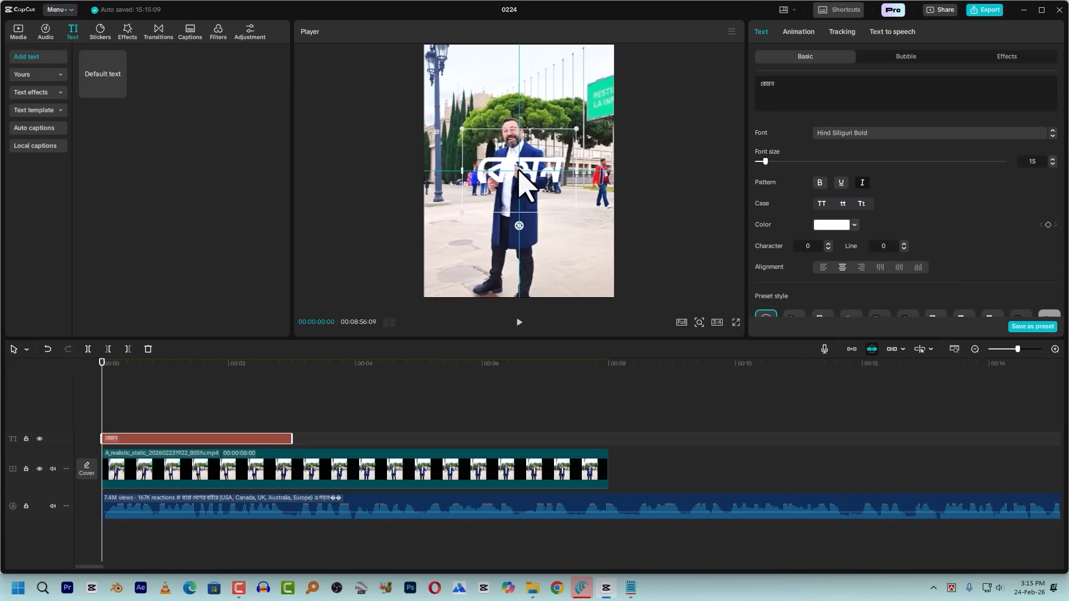
{"action": "mouse_move", "coordinate": [518, 170]}
{"action": "left_mouse_down"}
{"action": "mouse_move", "coordinate": [557, 181]}
{"action": "mouse_move", "coordinate": [510, 172]}
{"action": "mouse_move", "coordinate": [530, 166]}
{"action": "left_mouse_up"}
{"action": "left_click_drag", "start_coordinate": [531, 165], "coordinate": [530, 168]}
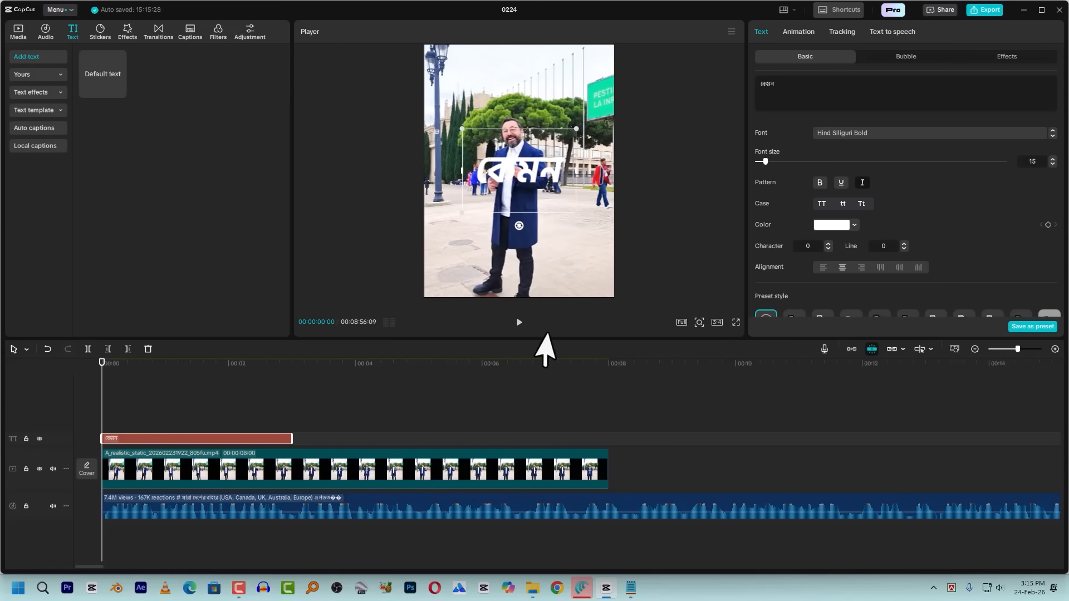
Set the "কেমন" caption's text color to light gray DBDADA
{"action": "left_click", "coordinate": [835, 228]}
{"action": "left_click", "coordinate": [788, 250]}
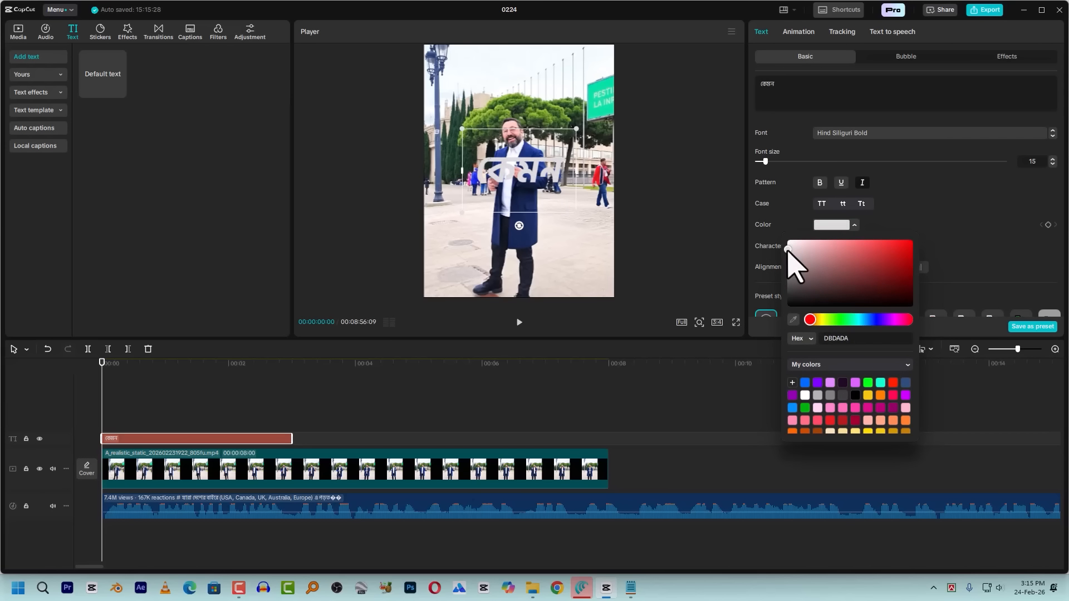
{"action": "left_click_drag", "start_coordinate": [782, 249], "coordinate": [771, 249]}
{"action": "left_click", "coordinate": [947, 203]}
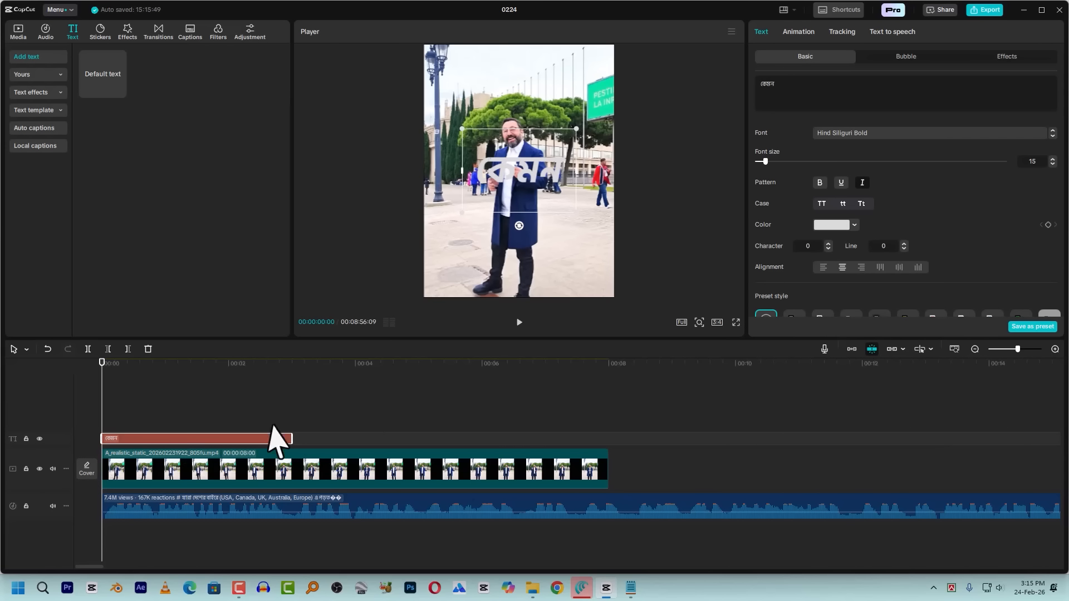
Try a black stroke with thickness 40 on the "কেমন" caption
{"action": "scroll", "coordinate": [888, 223], "scroll_direction": "down", "scroll_amount": 5}
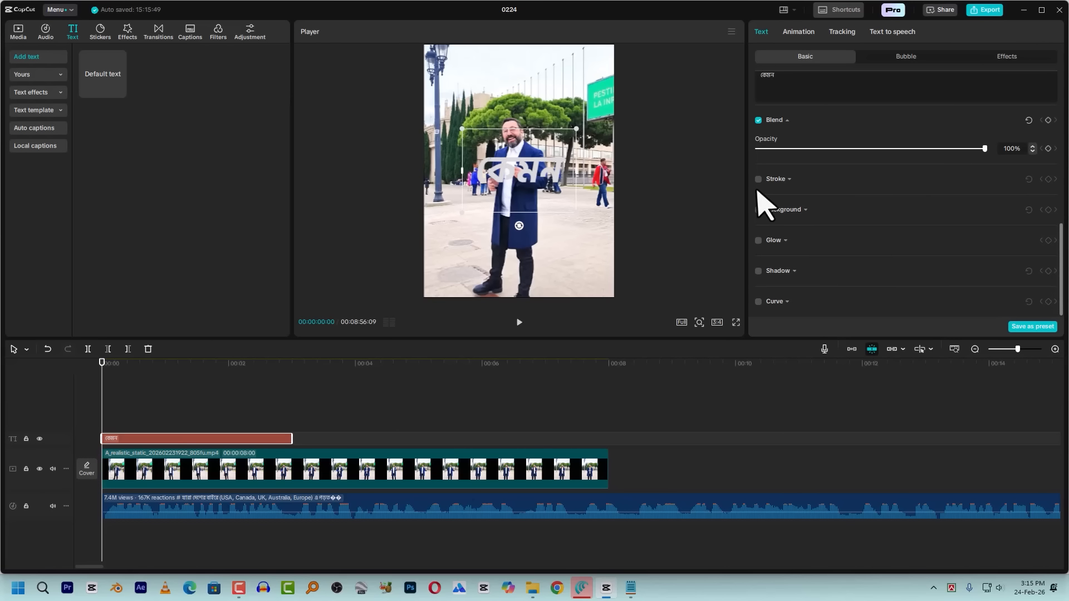
{"action": "left_click", "coordinate": [758, 179]}
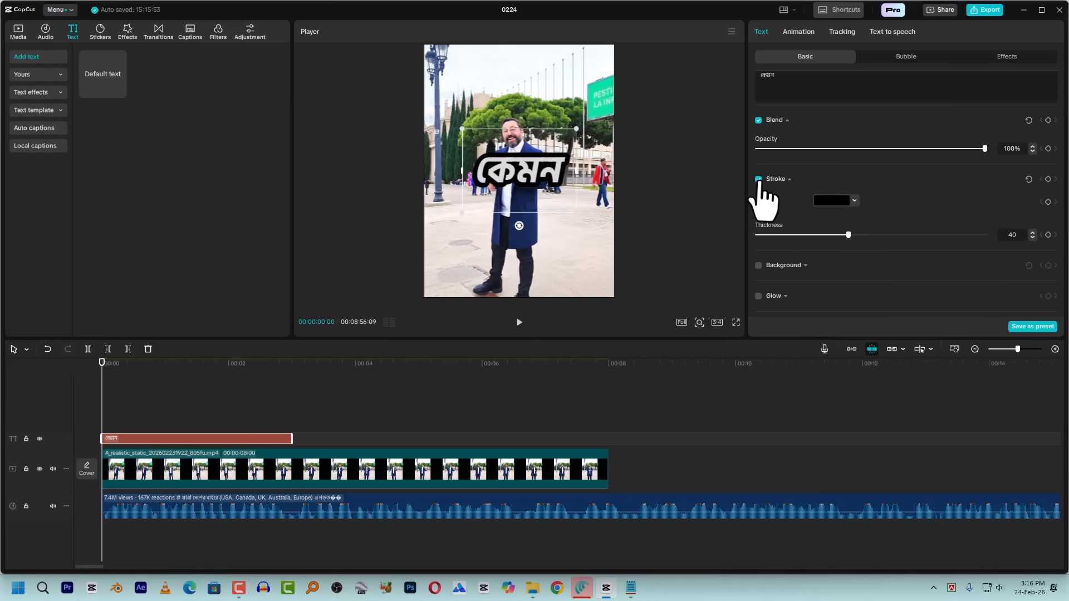
{"action": "left_click", "coordinate": [759, 179]}
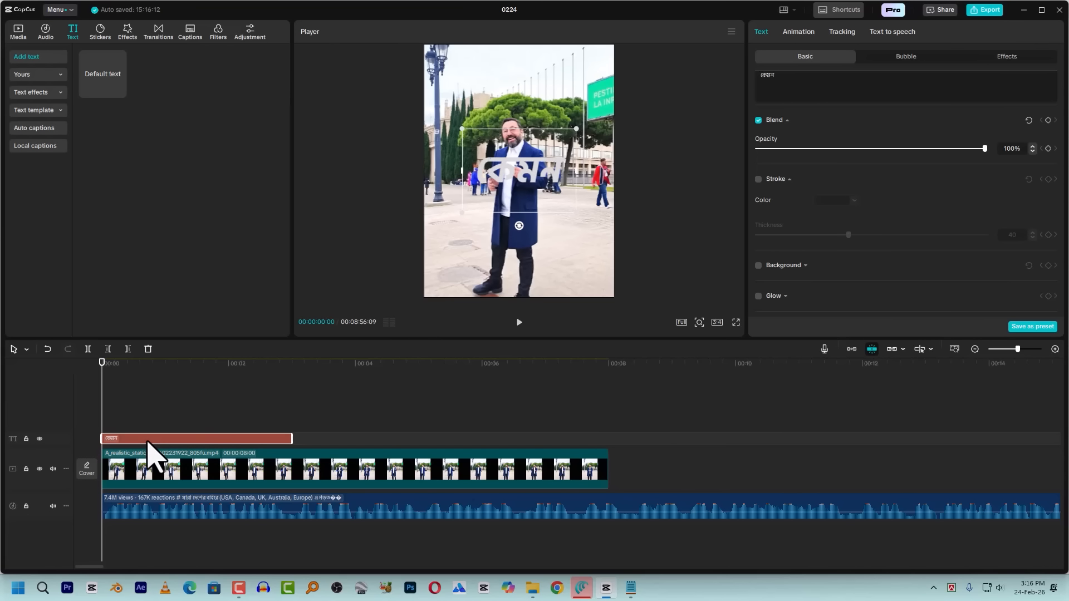
Duplicate the "কেমন" caption onto a track above and set the lower copy's text color to white FFFFFF
{"action": "key", "text": "alt"}
{"action": "left_click_drag", "start_coordinate": [145, 437], "coordinate": [151, 442]}
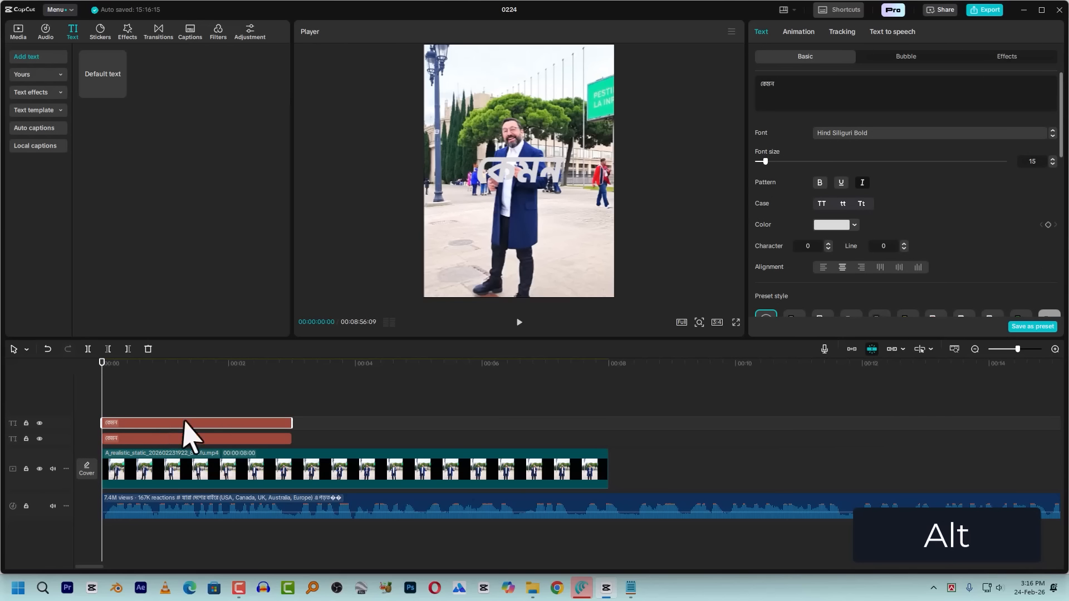
{"action": "left_click", "coordinate": [207, 440]}
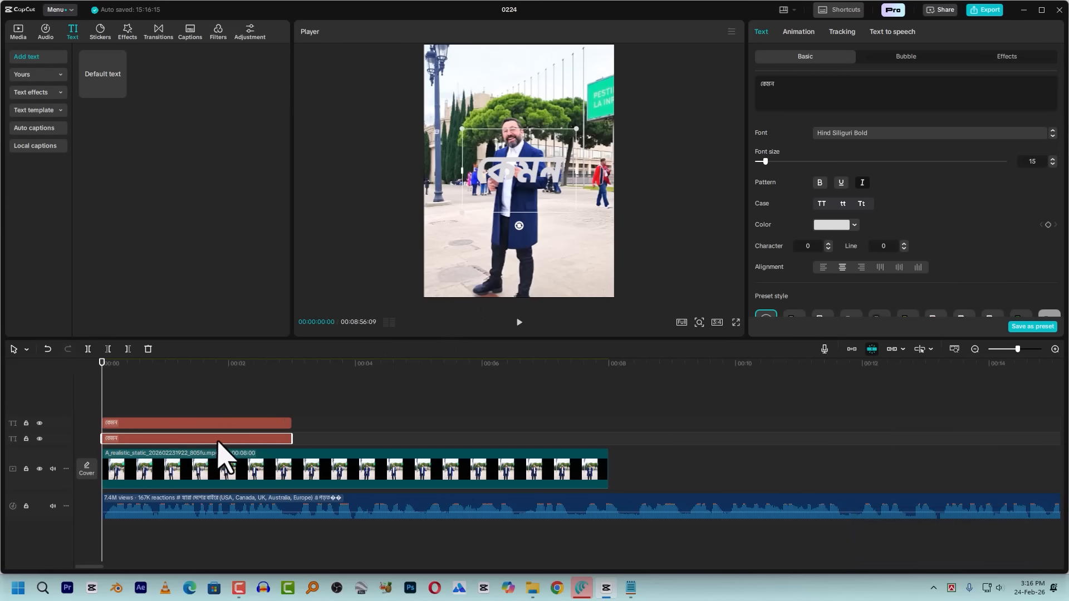
{"action": "left_click", "coordinate": [836, 226]}
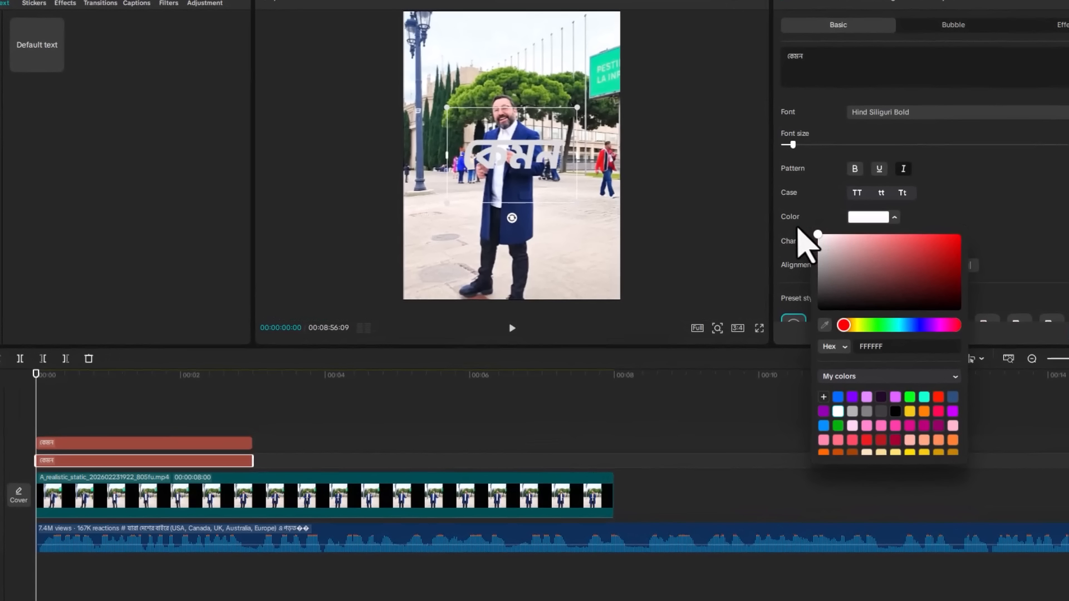
{"action": "left_click", "coordinate": [521, 146]}
{"action": "left_click", "coordinate": [140, 461]}
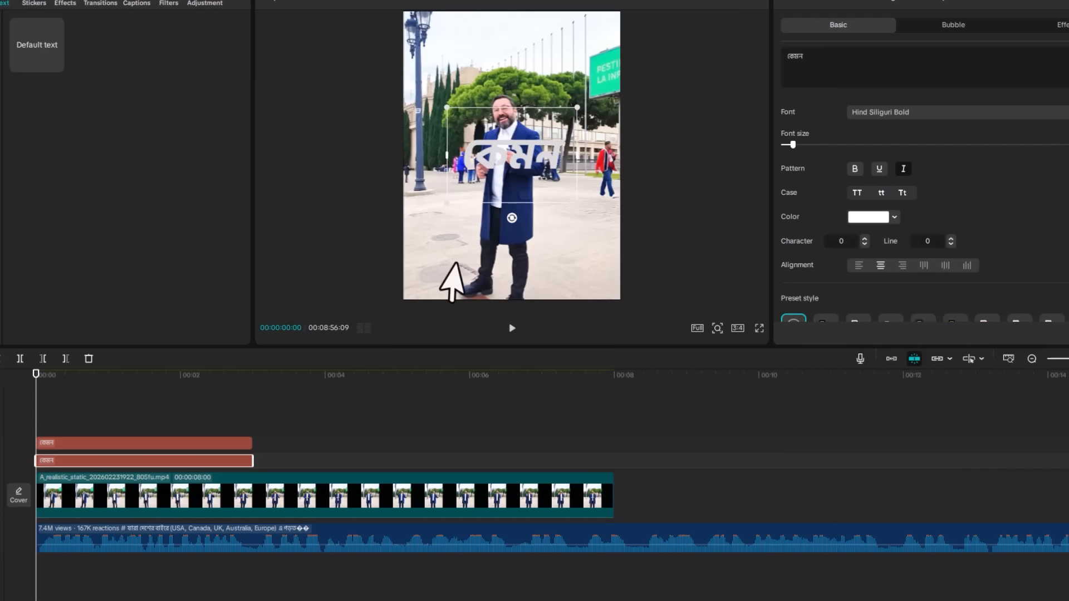
Offset the lower white caption copy to X position -8 and nudge its Y position for a raised edge
{"action": "scroll", "coordinate": [526, 149], "scroll_direction": "up", "scroll_amount": 2}
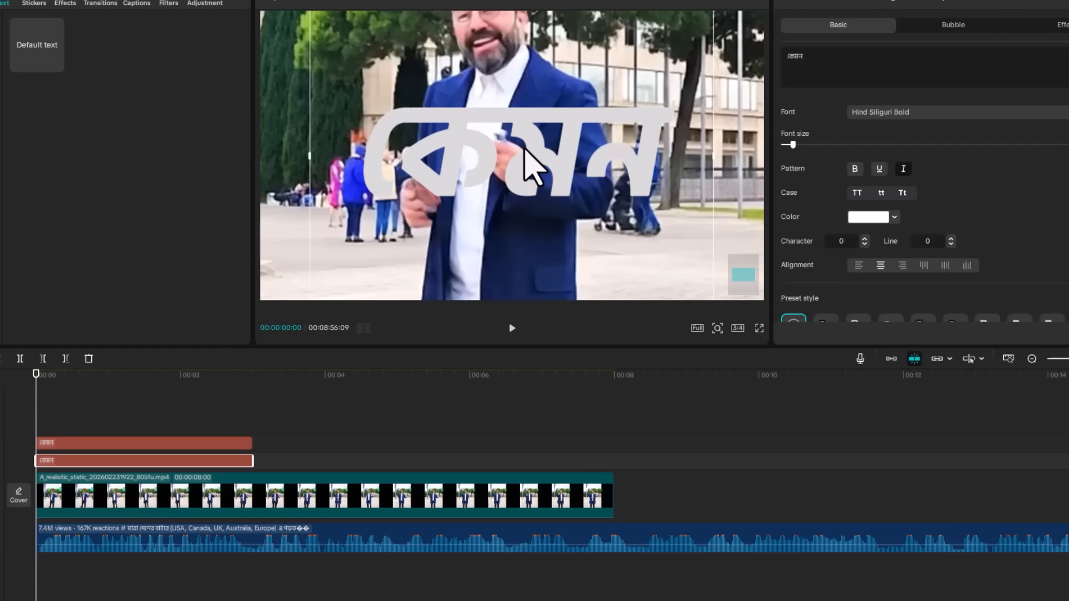
{"action": "scroll", "coordinate": [568, 142], "scroll_direction": "down", "scroll_amount": 2}
{"action": "scroll", "coordinate": [565, 145], "scroll_direction": "up", "scroll_amount": 2}
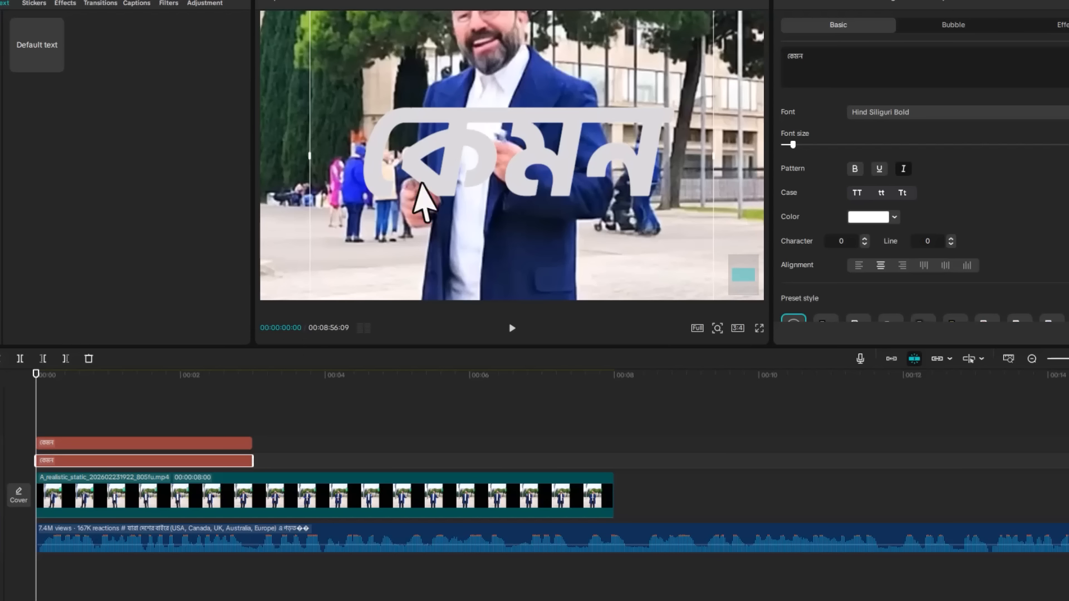
{"action": "left_click_drag", "start_coordinate": [433, 160], "coordinate": [428, 151]}
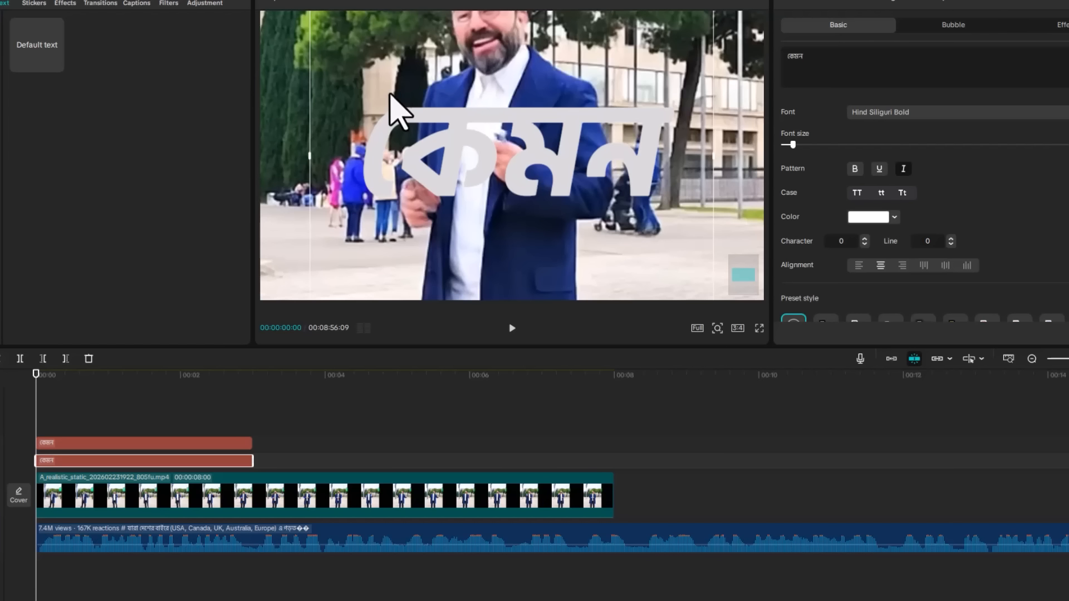
{"action": "scroll", "coordinate": [899, 229], "scroll_direction": "down", "scroll_amount": 5}
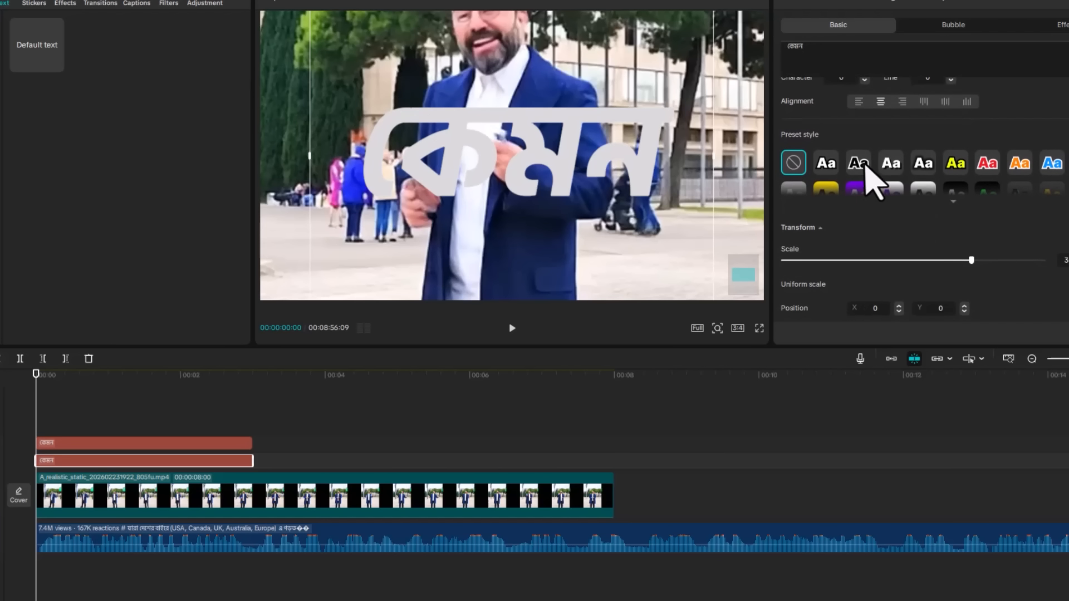
{"action": "scroll", "coordinate": [869, 179], "scroll_direction": "down", "scroll_amount": 3}
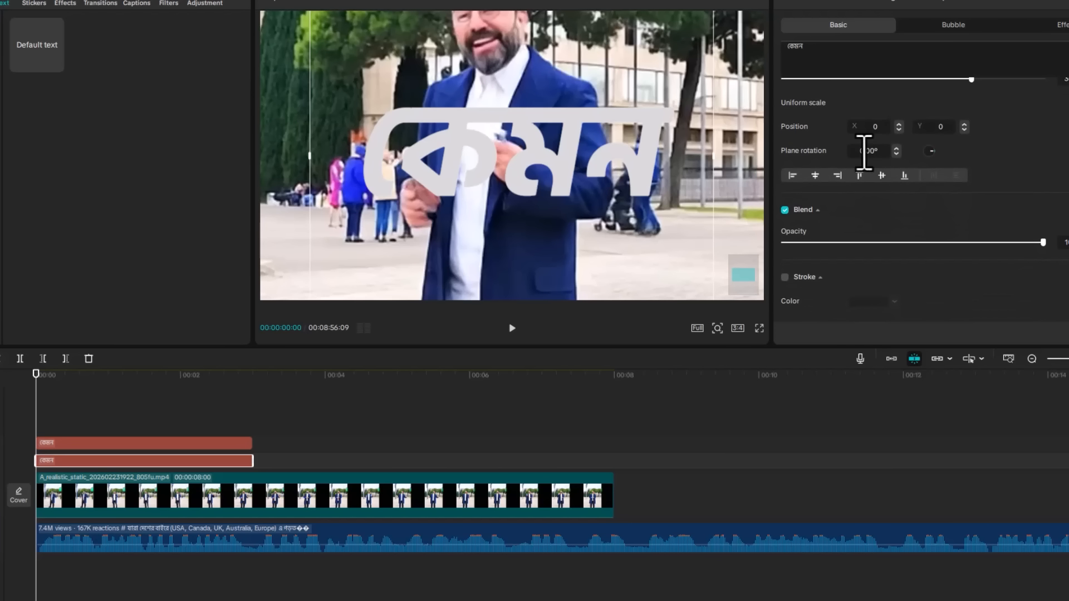
{"action": "left_click", "coordinate": [898, 130]}
{"action": "left_click", "coordinate": [898, 130]}
{"action": "left_click", "coordinate": [898, 129]}
{"action": "left_click", "coordinate": [898, 129]}
{"action": "left_click", "coordinate": [899, 129]}
{"action": "left_click", "coordinate": [898, 129]}
{"action": "left_click", "coordinate": [898, 129]}
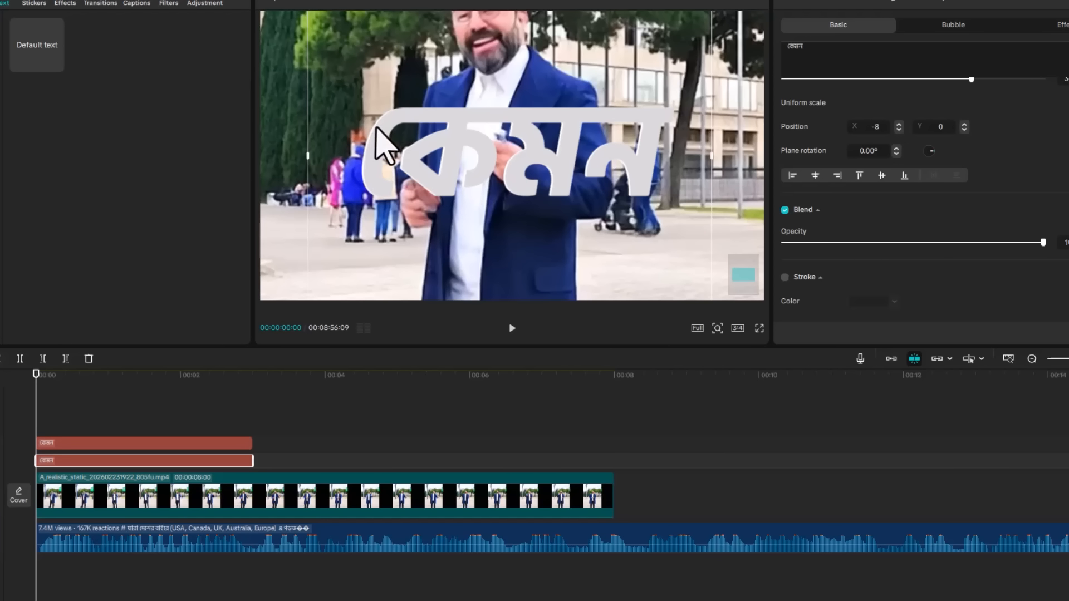
{"action": "left_click", "coordinate": [965, 124]}
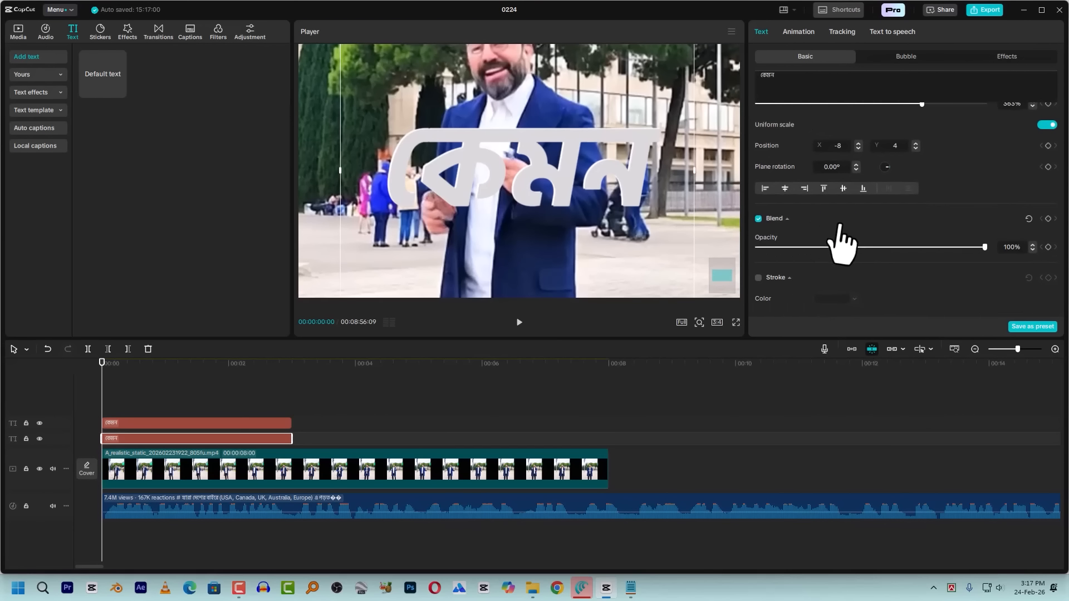
Add a black shadow to the lower caption copy with 64% opacity, 20% blurriness, distance 10 and angle -36°
{"action": "scroll", "coordinate": [847, 245], "scroll_direction": "down", "scroll_amount": 2}
{"action": "scroll", "coordinate": [844, 245], "scroll_direction": "down", "scroll_amount": 3}
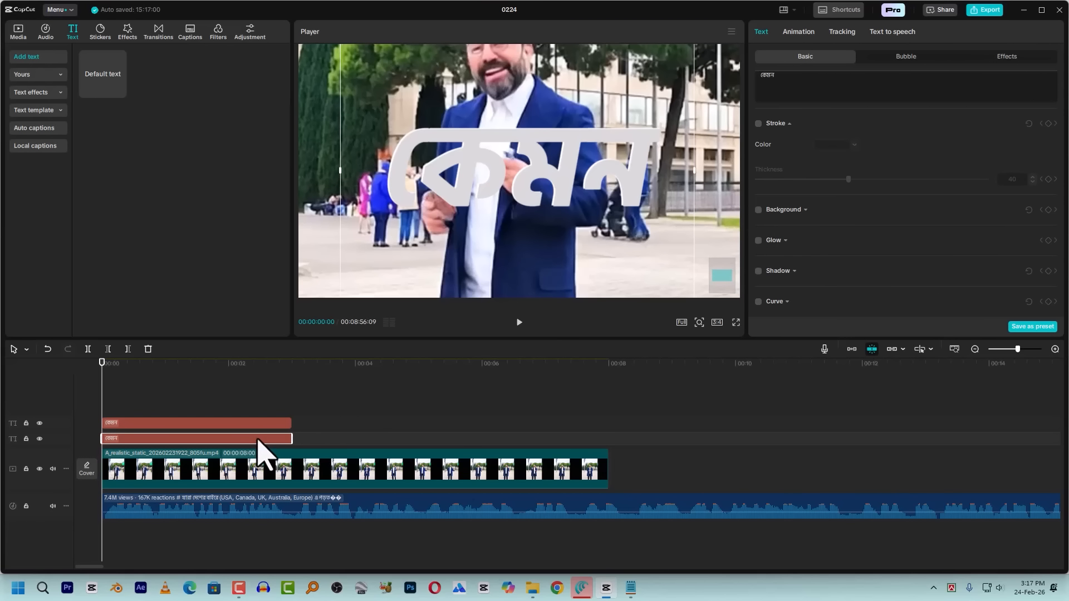
{"action": "left_click", "coordinate": [759, 271]}
{"action": "scroll", "coordinate": [867, 239], "scroll_direction": "down", "scroll_amount": 3}
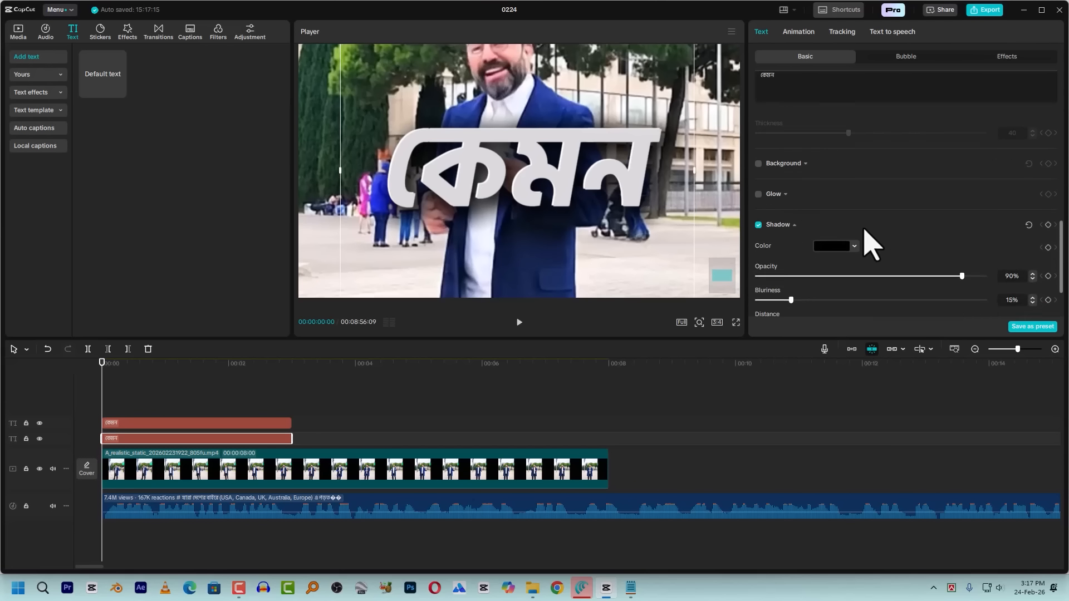
{"action": "left_click", "coordinate": [914, 240]}
{"action": "left_click_drag", "start_coordinate": [911, 240], "coordinate": [900, 240]}
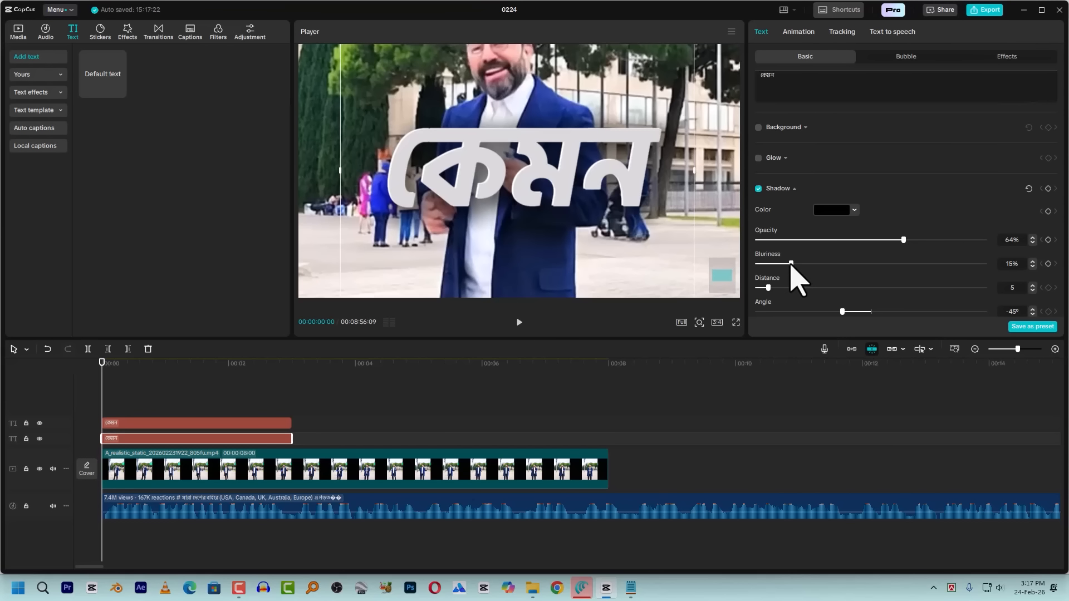
{"action": "left_click_drag", "start_coordinate": [791, 264], "coordinate": [803, 264]}
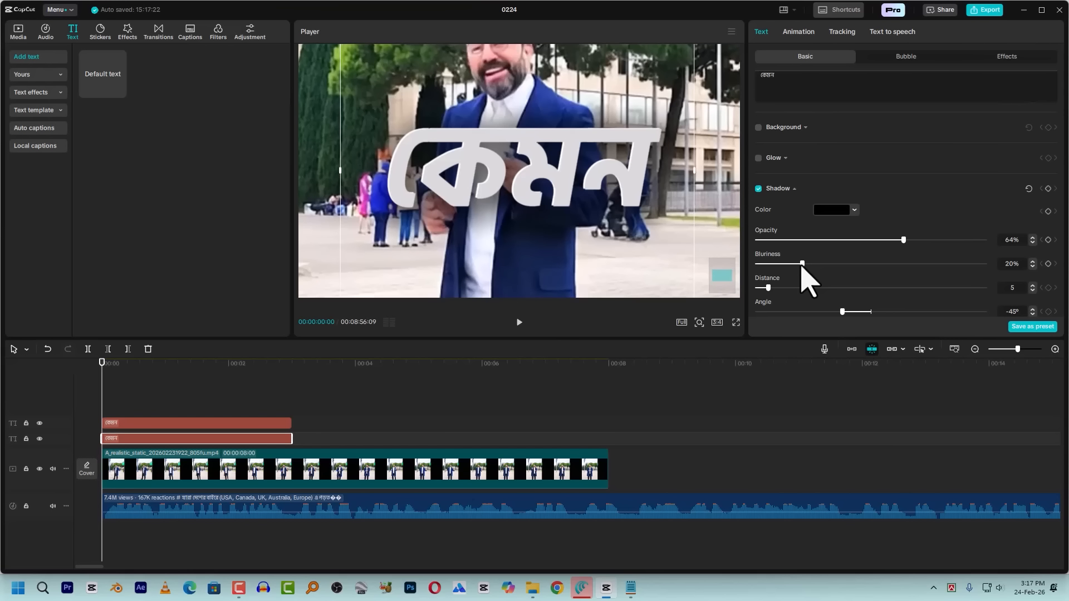
{"action": "left_click_drag", "start_coordinate": [764, 289], "coordinate": [779, 290]}
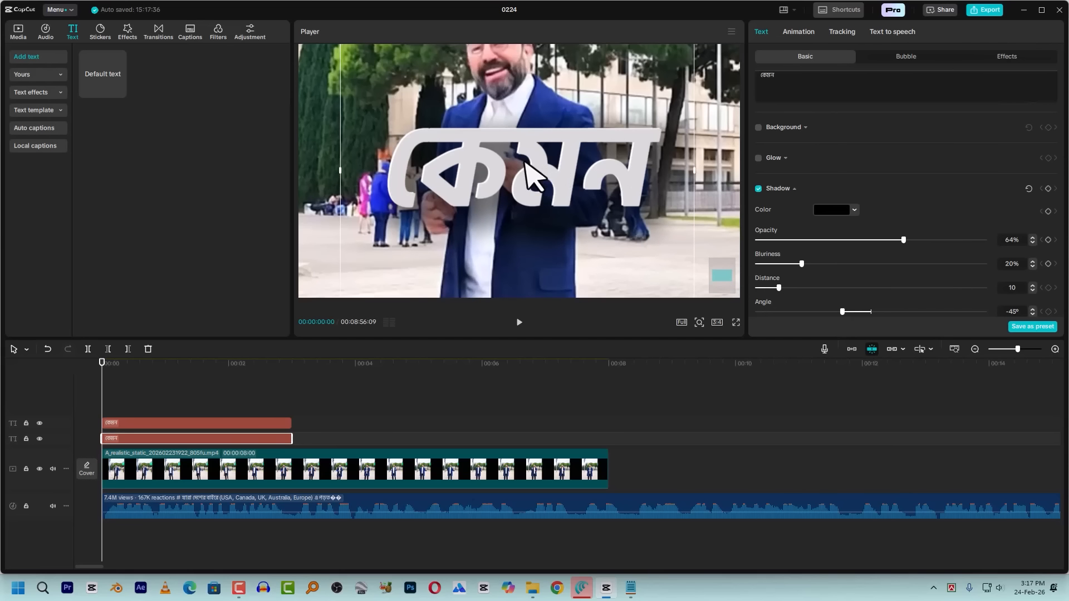
{"action": "left_click_drag", "start_coordinate": [843, 311], "coordinate": [849, 313]}
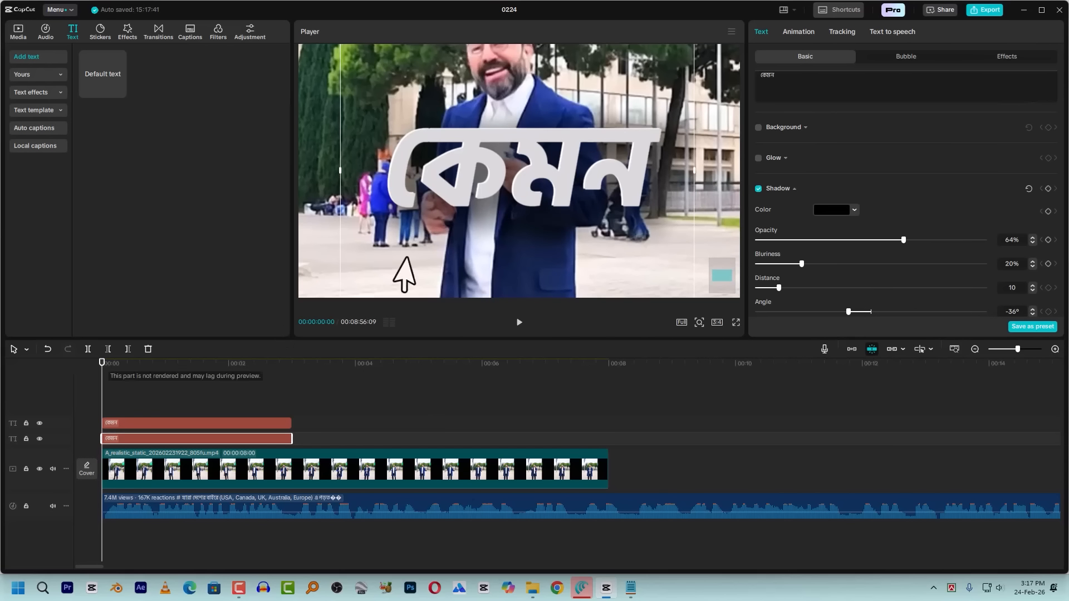
Try moving the lower caption copy in the preview and undo the move
{"action": "left_click", "coordinate": [165, 424]}
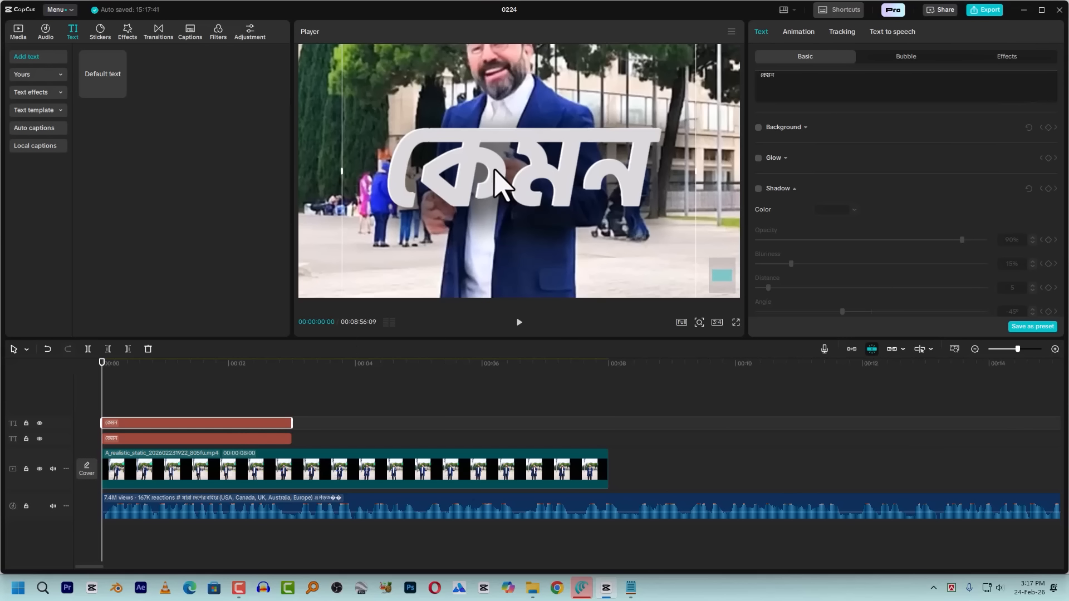
{"action": "left_click", "coordinate": [196, 440]}
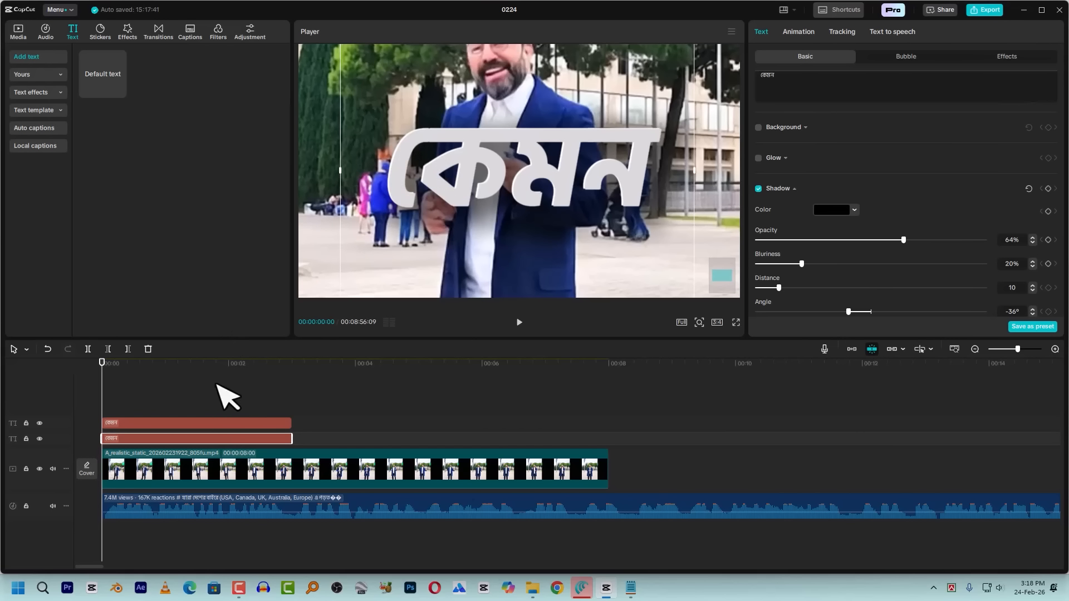
{"action": "mouse_move", "coordinate": [489, 162]}
{"action": "left_mouse_down"}
{"action": "mouse_move", "coordinate": [446, 116]}
{"action": "mouse_move", "coordinate": [513, 115]}
{"action": "mouse_move", "coordinate": [484, 157]}
{"action": "left_mouse_up"}
{"action": "key", "text": "ctrl+z"}
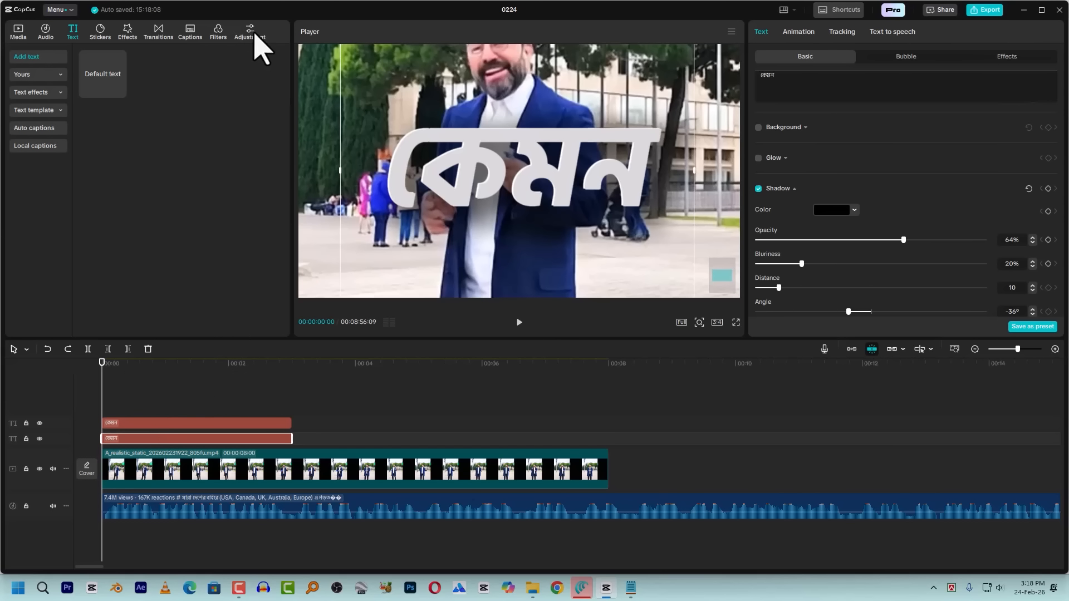
Add a custom adjustment clip above both caption copies at the timeline start and hide the main video track
{"action": "left_click", "coordinate": [254, 35]}
{"action": "left_click_drag", "start_coordinate": [100, 84], "coordinate": [144, 400]}
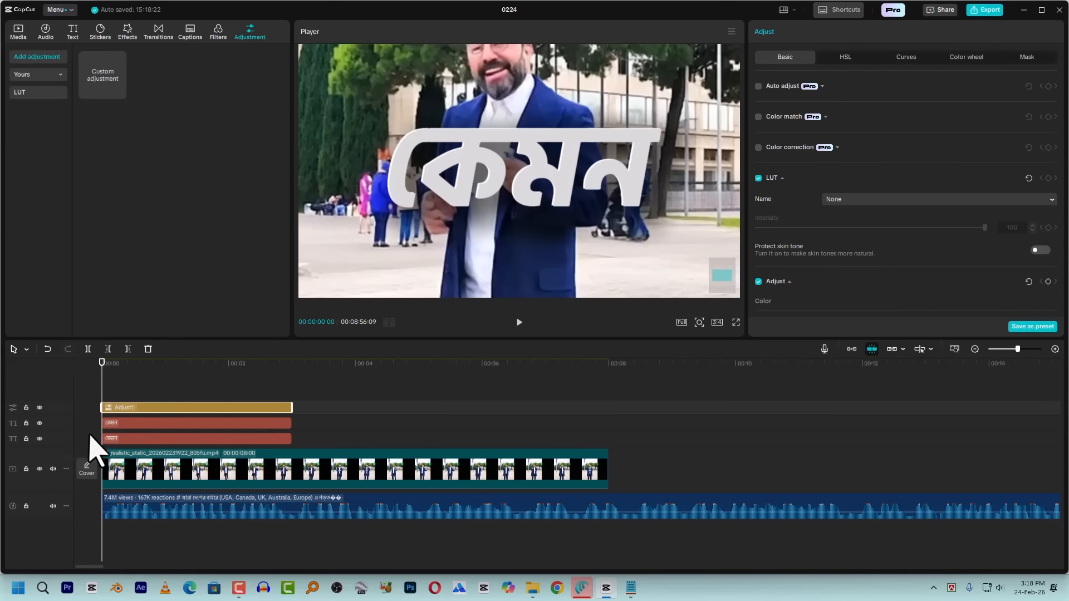
{"action": "left_click", "coordinate": [40, 469]}
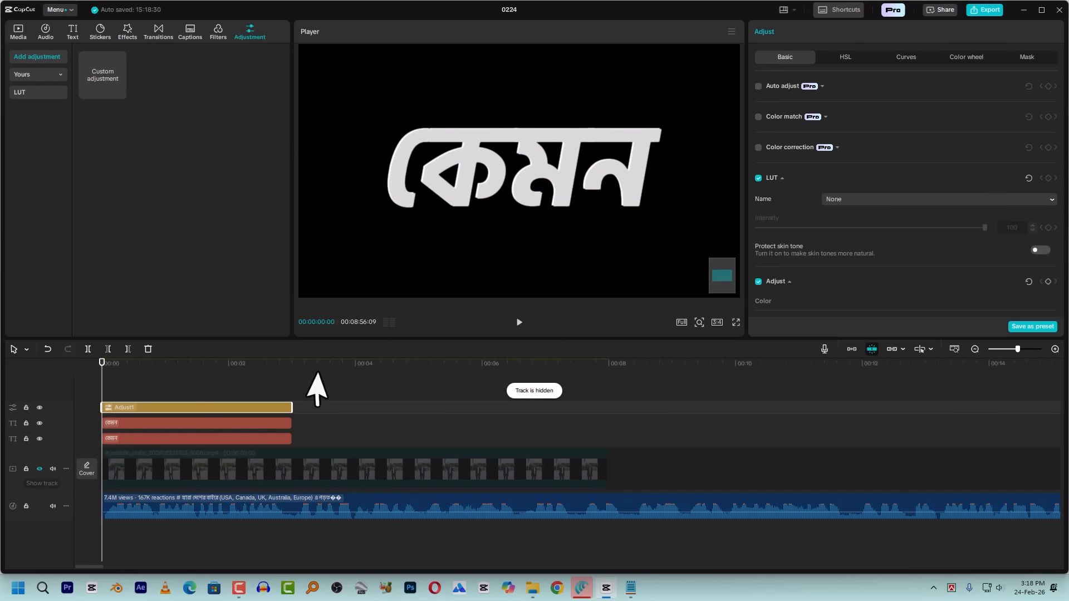
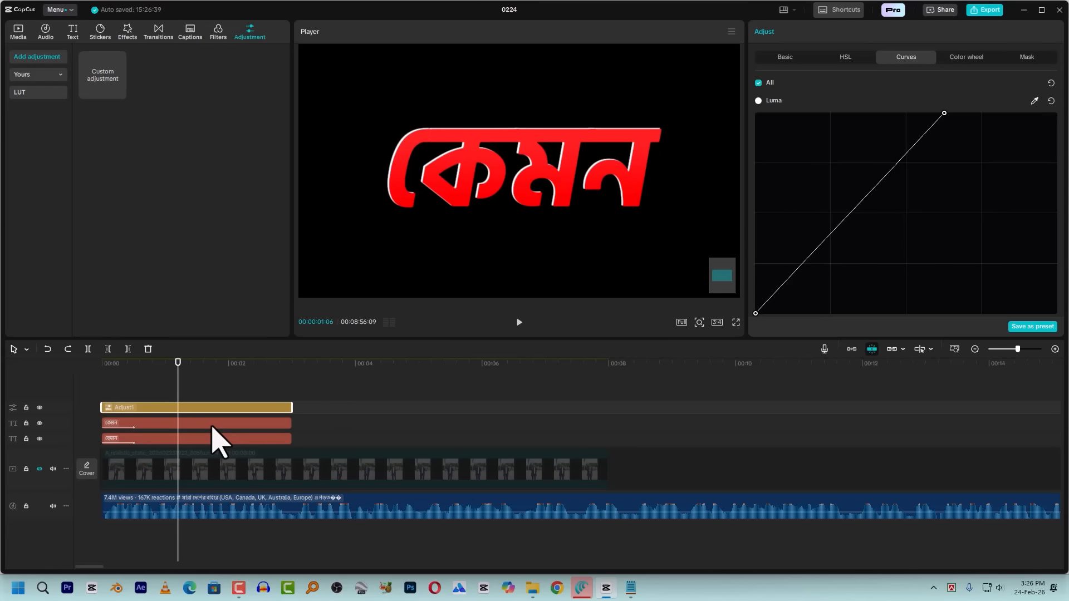
Set the upper caption copy's color to CE0000 and try shifting the white point of the adjustment clip's Luma curve
{"action": "left_click", "coordinate": [210, 426]}
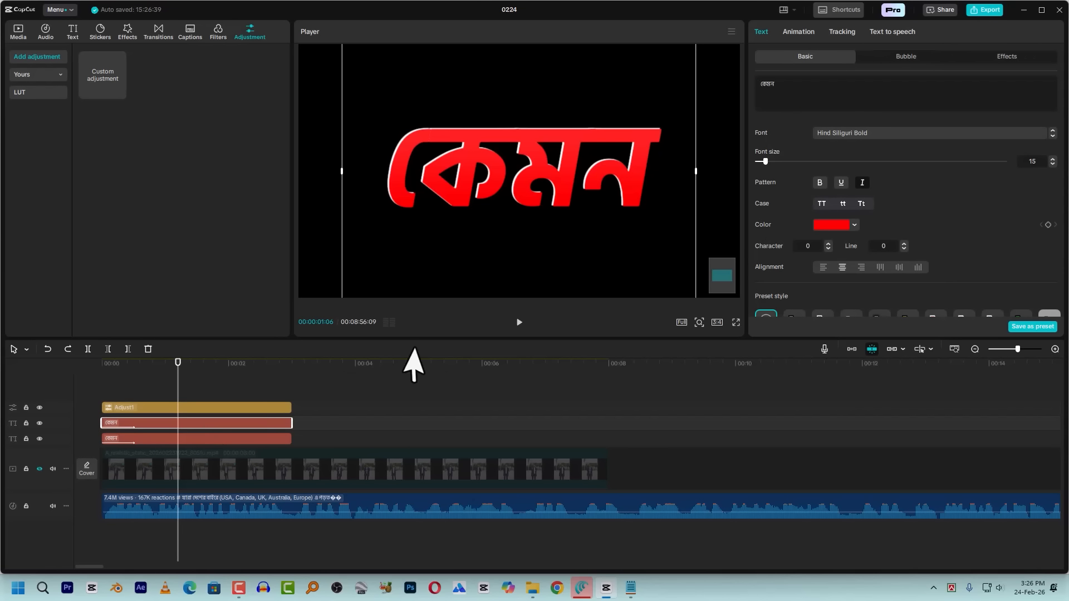
{"action": "left_click", "coordinate": [832, 226]}
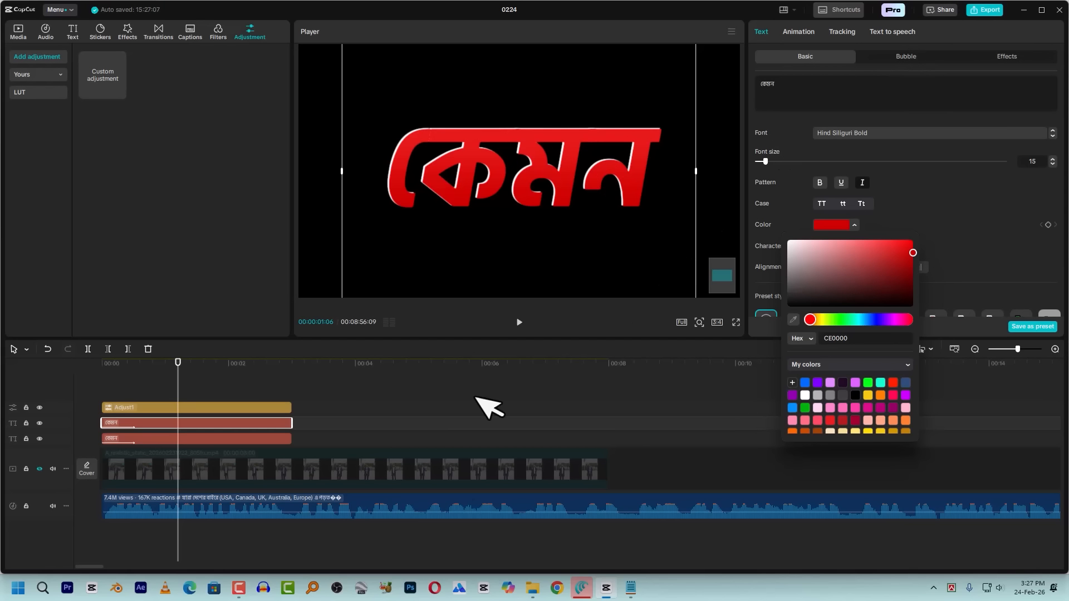
{"action": "left_click", "coordinate": [177, 412]}
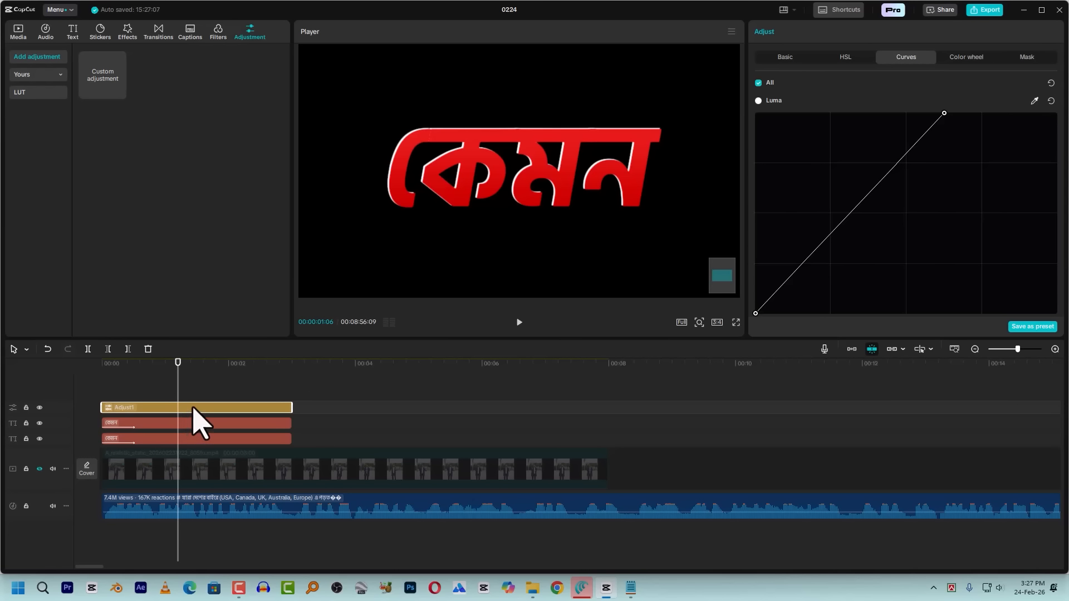
{"action": "left_click_drag", "start_coordinate": [941, 114], "coordinate": [893, 114]}
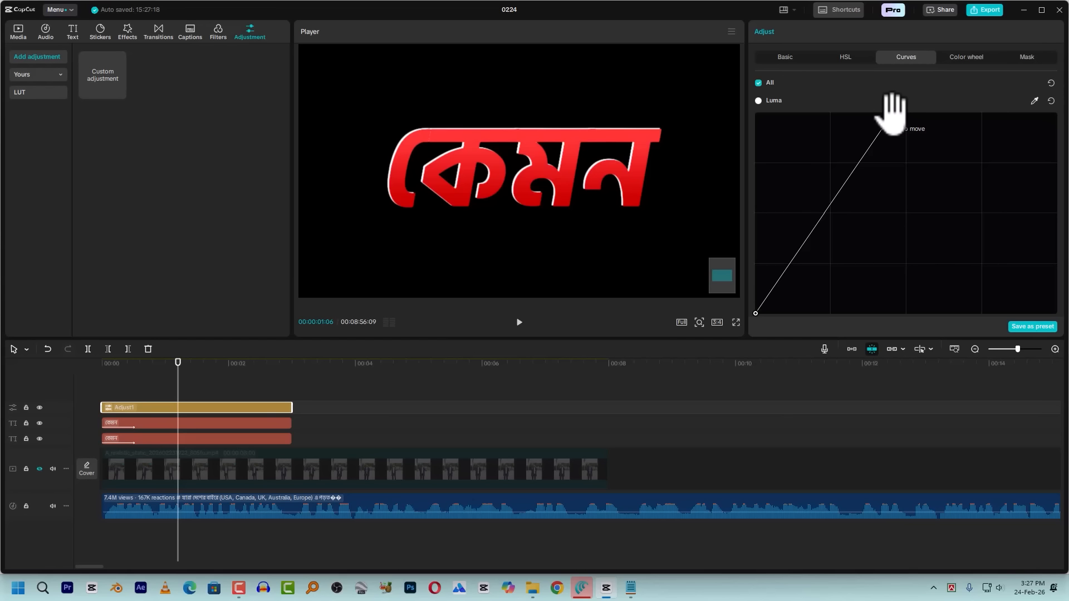
{"action": "mouse_move", "coordinate": [891, 113]}
{"action": "left_mouse_down"}
{"action": "mouse_move", "coordinate": [950, 119]}
{"action": "mouse_move", "coordinate": [941, 114]}
{"action": "mouse_move", "coordinate": [974, 109]}
{"action": "mouse_move", "coordinate": [860, 113]}
{"action": "mouse_move", "coordinate": [886, 113]}
{"action": "left_mouse_up"}
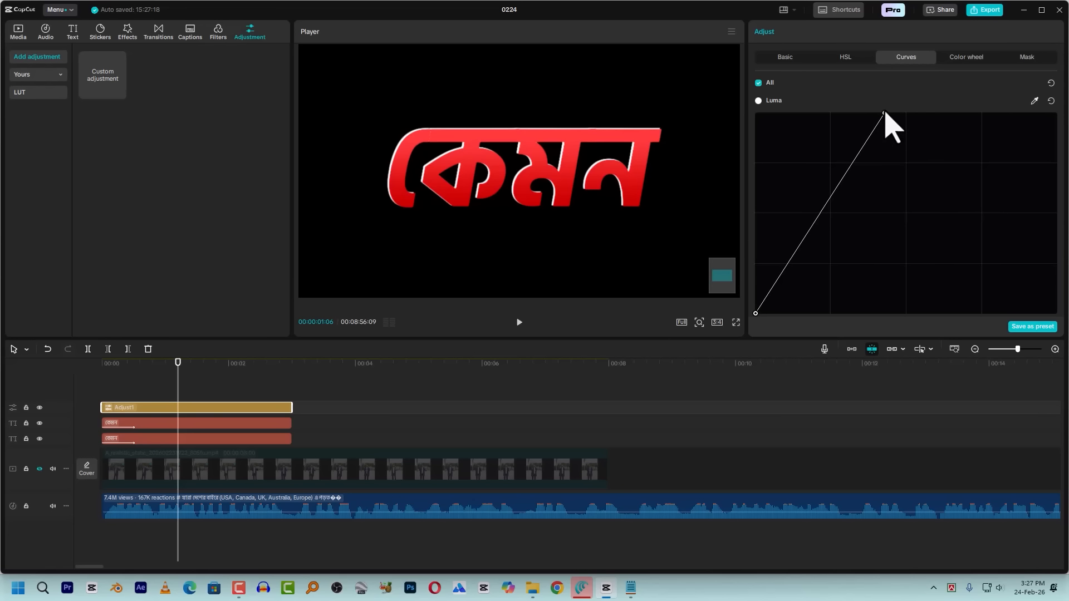
{"action": "left_click_drag", "start_coordinate": [885, 114], "coordinate": [1054, 103]}
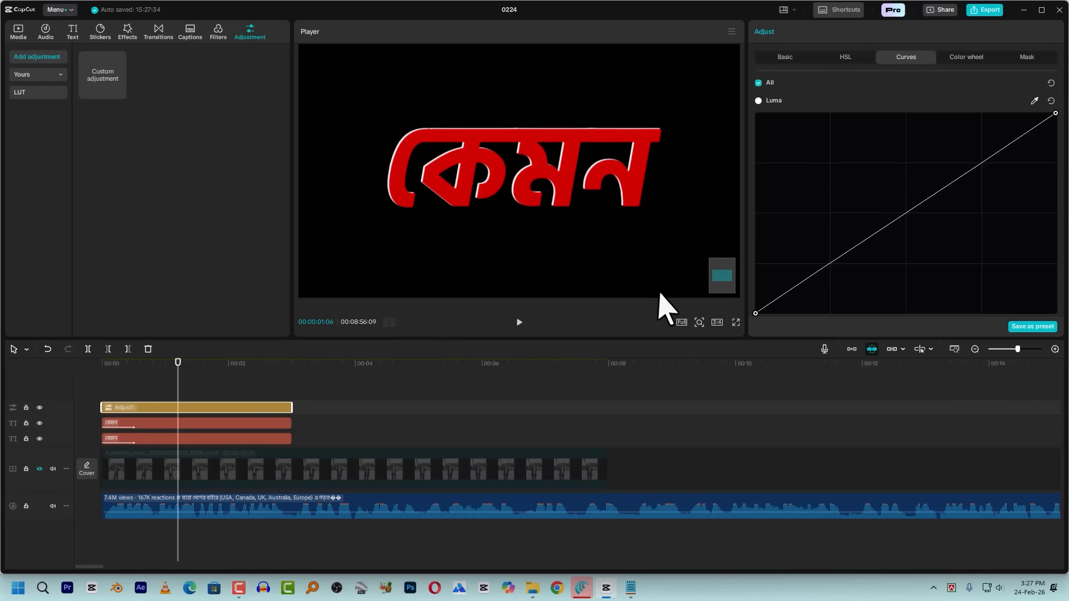
Set the upper caption copy's color to FF0000 and try moving both end points of the adjustment clip's Luma curve
{"action": "left_click", "coordinate": [202, 424]}
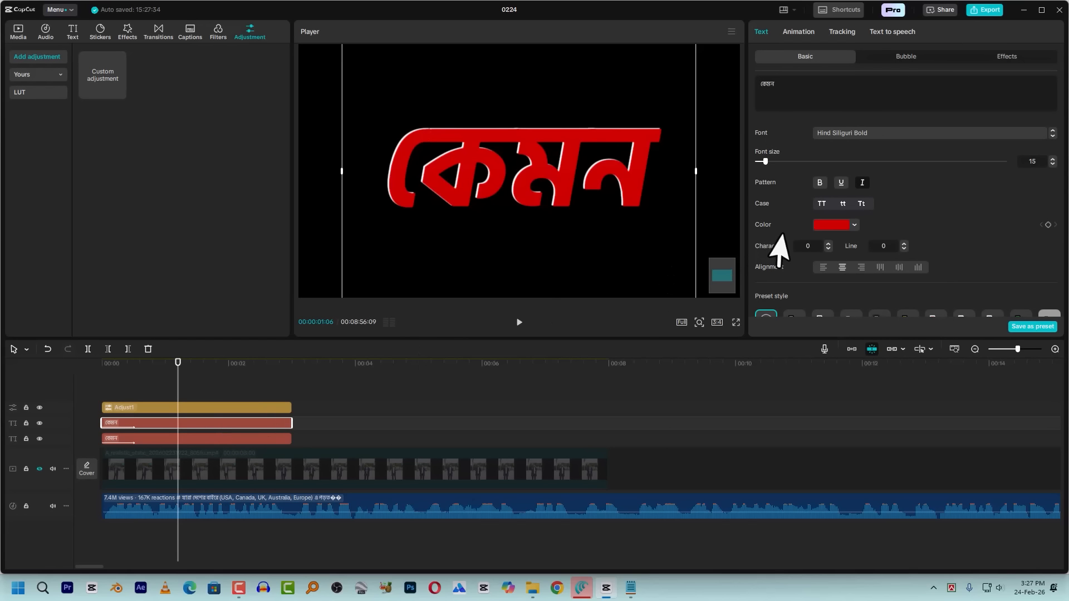
{"action": "left_click", "coordinate": [830, 225]}
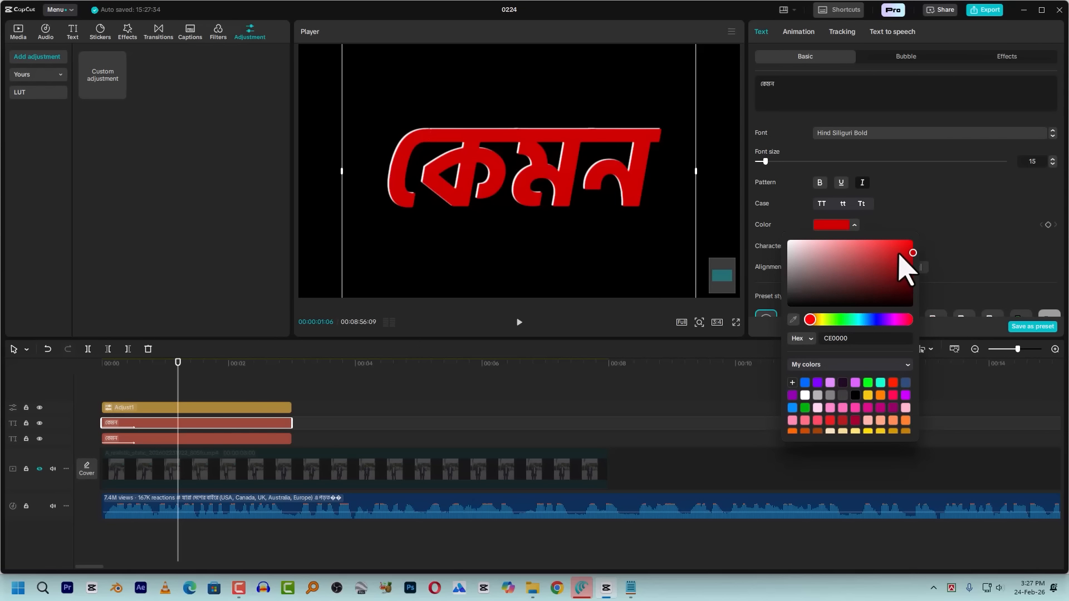
{"action": "left_click_drag", "start_coordinate": [899, 256], "coordinate": [904, 245]}
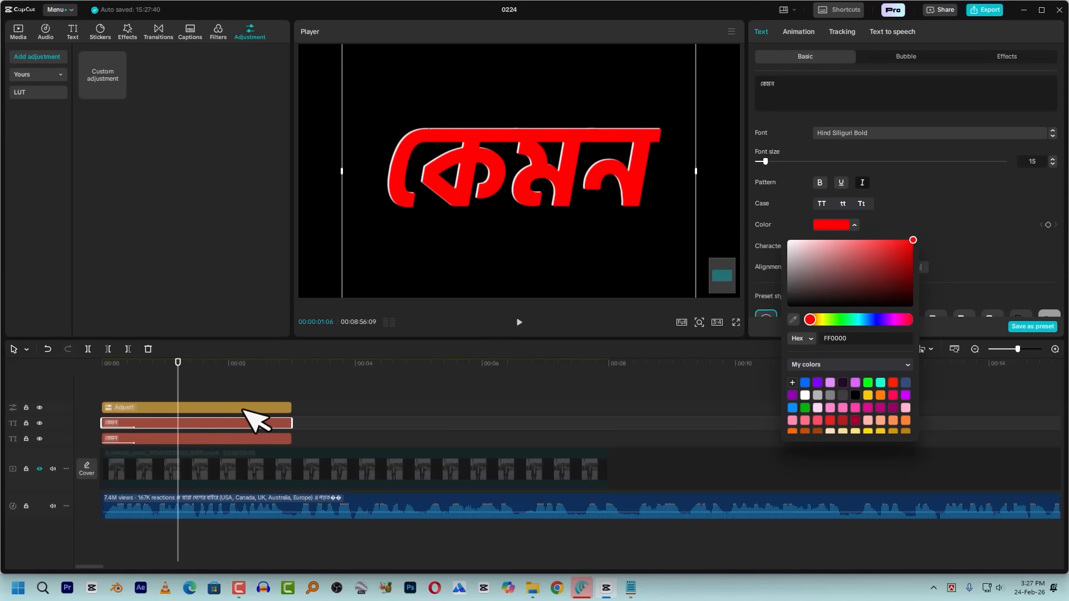
{"action": "left_click", "coordinate": [210, 409]}
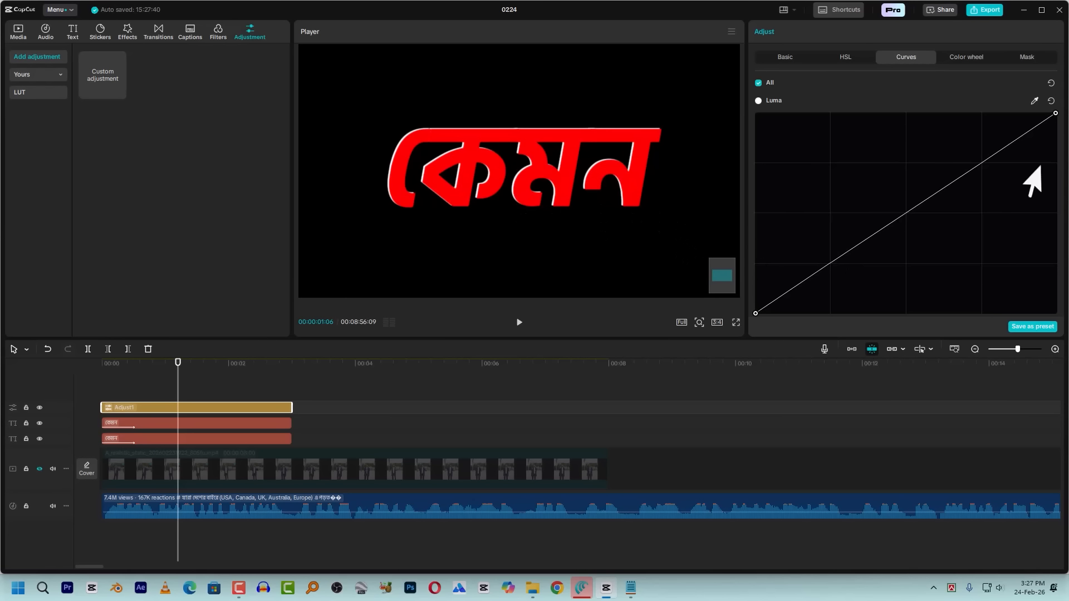
{"action": "mouse_move", "coordinate": [1055, 113]}
{"action": "left_mouse_down"}
{"action": "mouse_move", "coordinate": [863, 111]}
{"action": "mouse_move", "coordinate": [1057, 113]}
{"action": "left_mouse_up"}
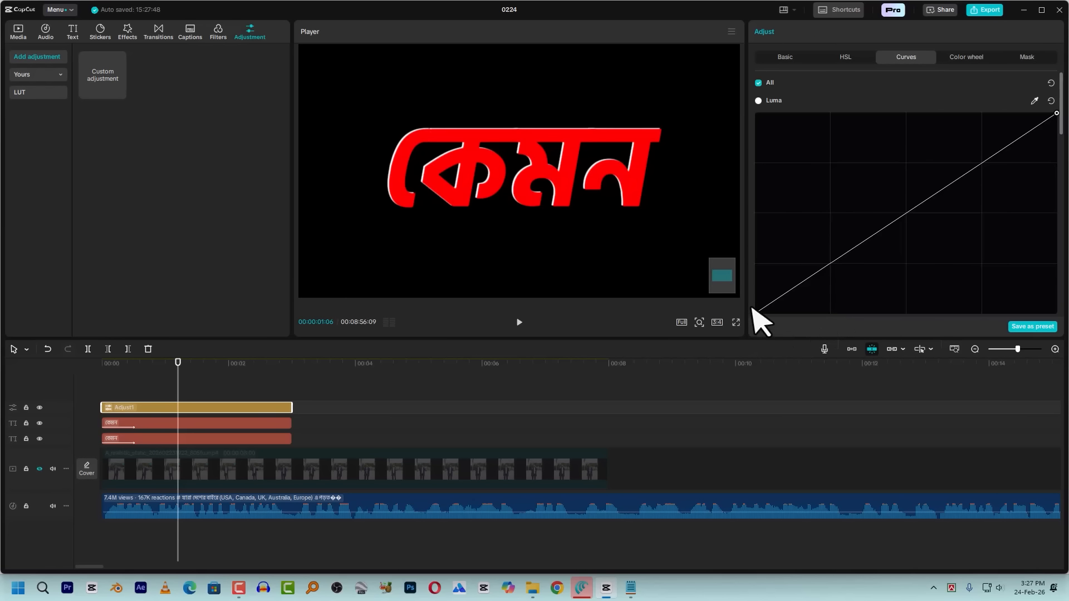
{"action": "left_click_drag", "start_coordinate": [756, 313], "coordinate": [867, 341]}
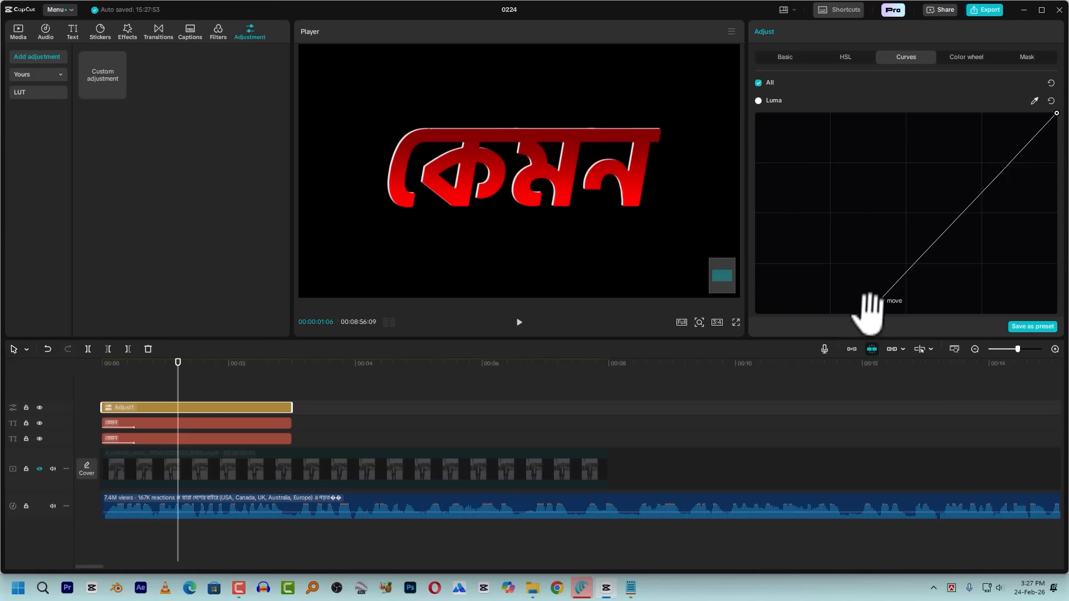
{"action": "left_click_drag", "start_coordinate": [867, 310], "coordinate": [733, 325]}
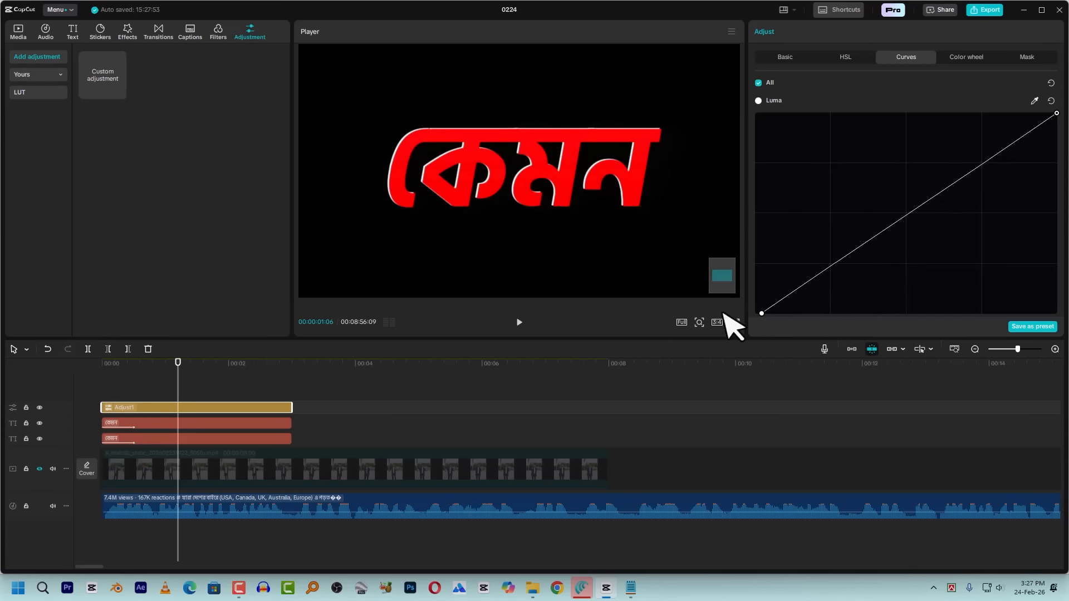
Set the upper caption copy's color to white FFFFFF and try adjusting the Luma curve's white point on the adjustment clip
{"action": "left_click", "coordinate": [192, 425]}
{"action": "left_click", "coordinate": [819, 226]}
{"action": "left_click", "coordinate": [788, 241]}
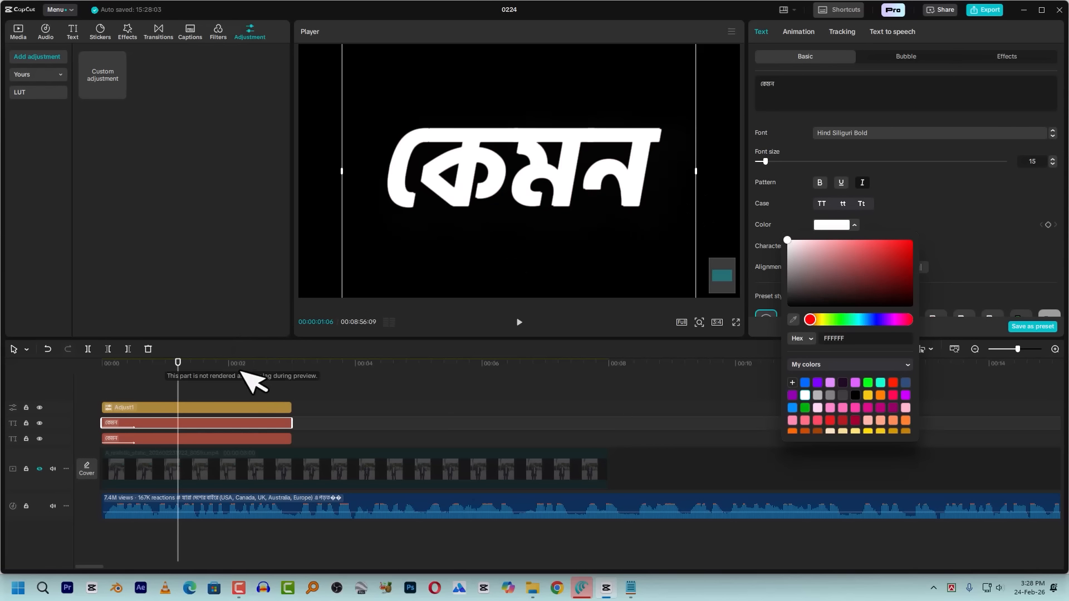
{"action": "left_click", "coordinate": [214, 408]}
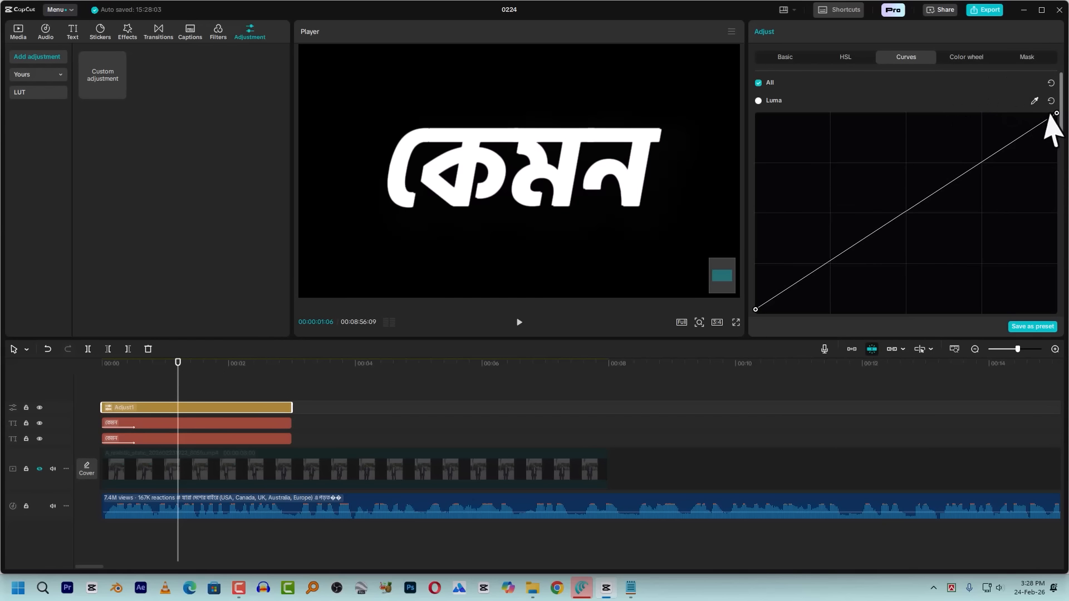
{"action": "left_click_drag", "start_coordinate": [1052, 112], "coordinate": [1067, 87]}
Set the upper caption copy's color to gray B9B9B9 and pull the adjustment clip's Luma white point inward for a white-to-gray gradient
{"action": "left_click", "coordinate": [260, 424]}
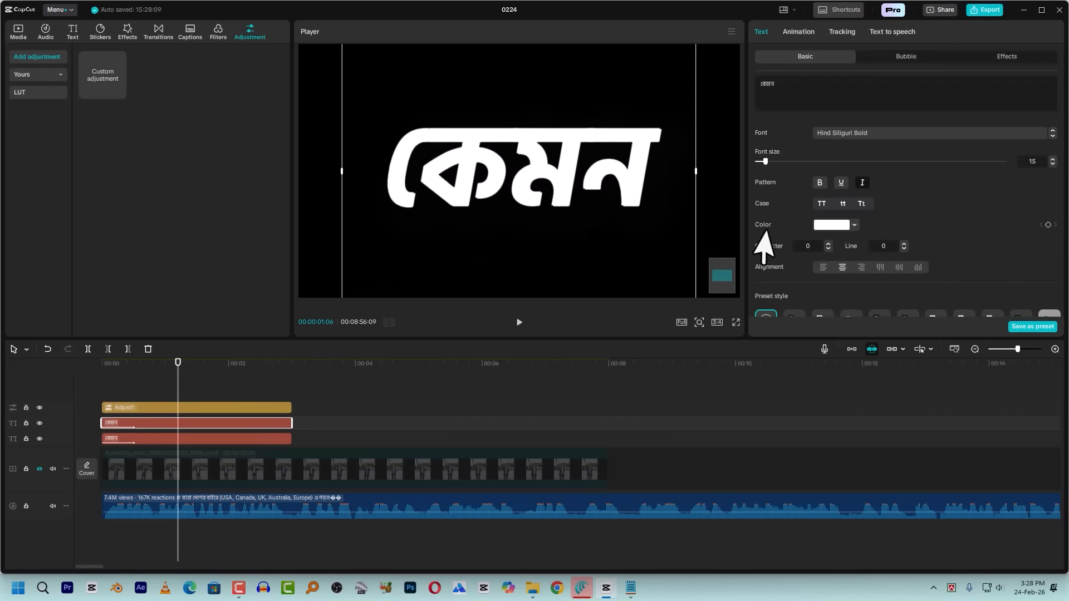
{"action": "left_click", "coordinate": [842, 229]}
{"action": "left_click", "coordinate": [787, 254]}
{"action": "left_click_drag", "start_coordinate": [781, 257], "coordinate": [773, 260]}
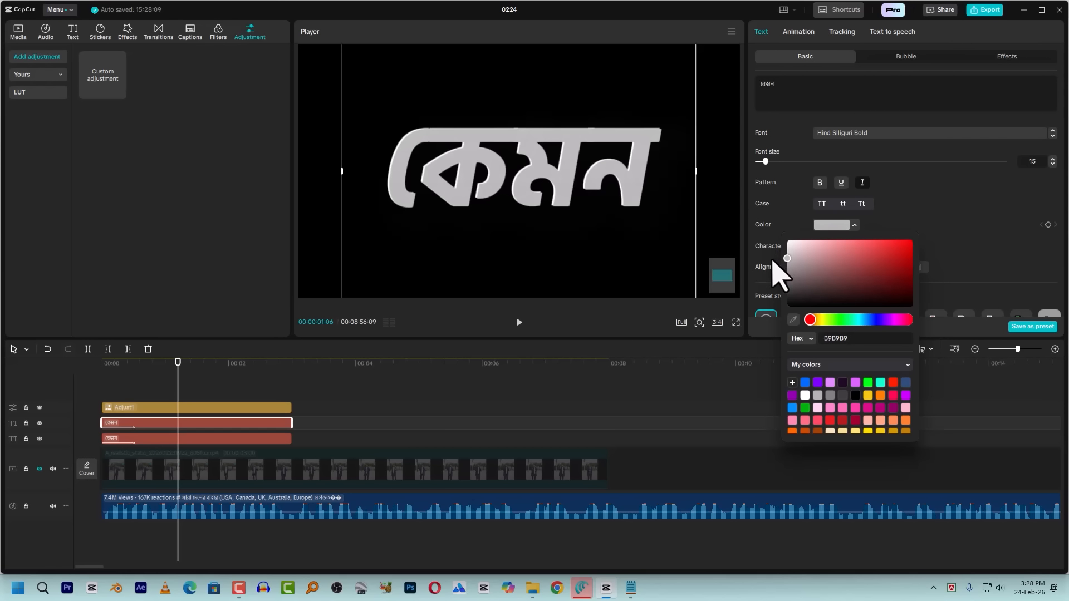
{"action": "left_click", "coordinate": [204, 409]}
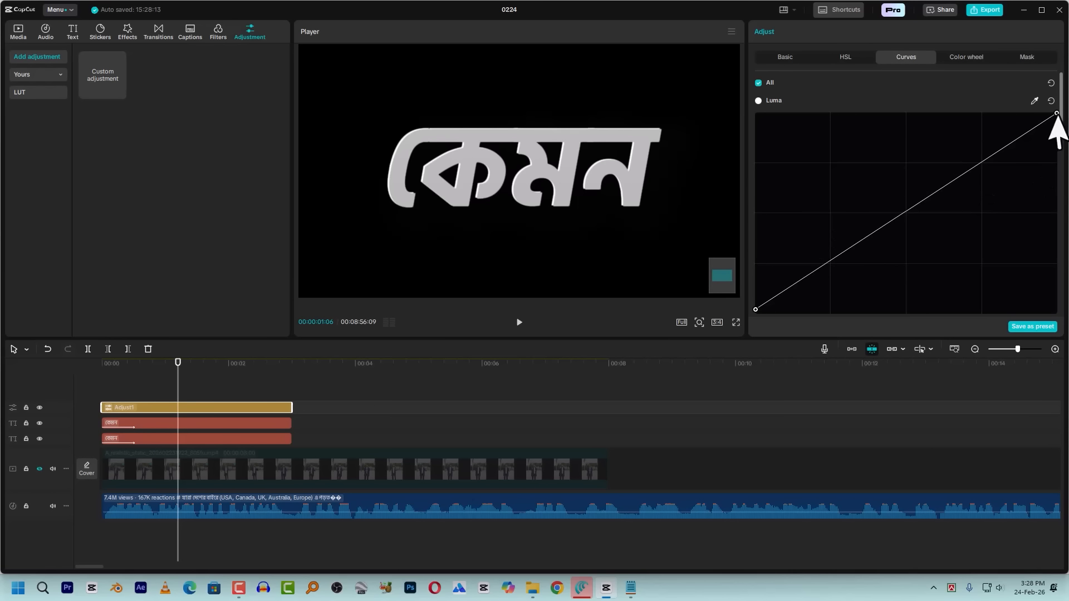
{"action": "left_click_drag", "start_coordinate": [1054, 109], "coordinate": [972, 111]}
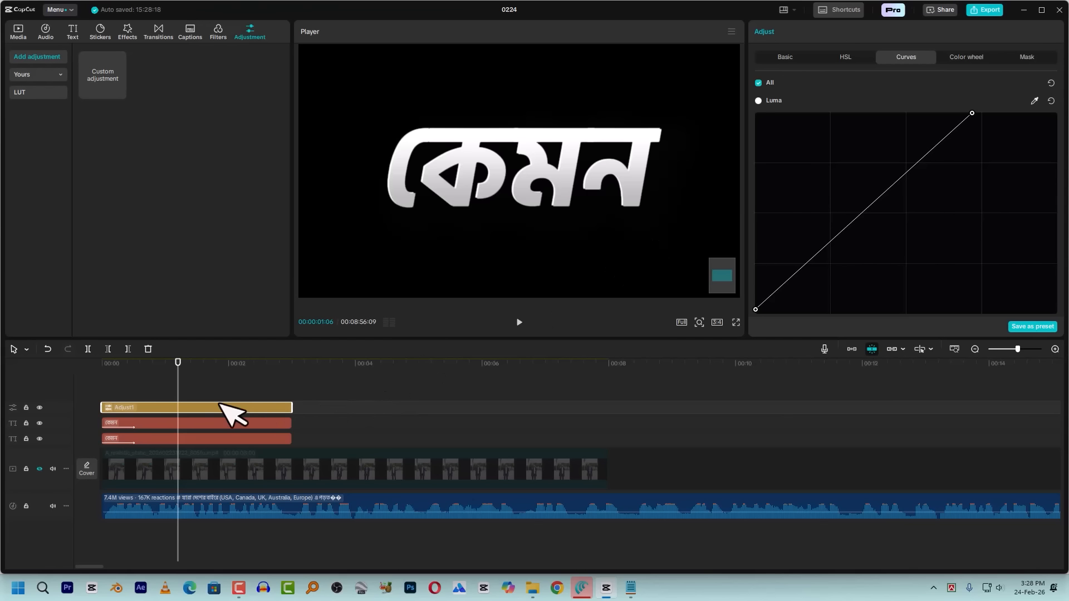
Remove the In animation from both caption copies
{"action": "left_click", "coordinate": [148, 387]}
{"action": "left_click_drag", "start_coordinate": [148, 386], "coordinate": [134, 432]}
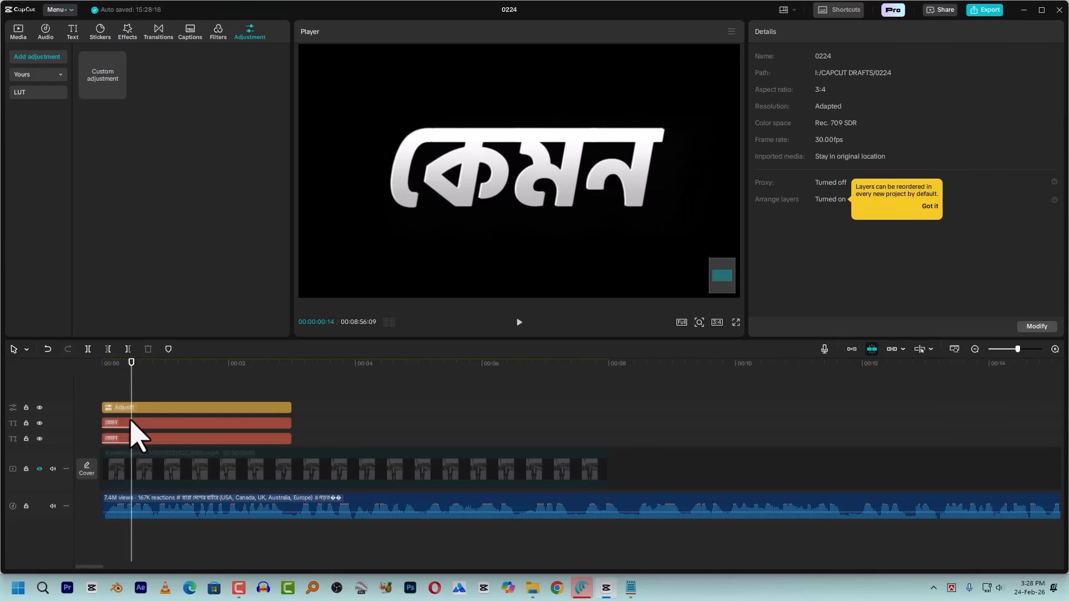
{"action": "left_click", "coordinate": [135, 426]}
{"action": "left_click", "coordinate": [139, 436], "text": "ctrl"}
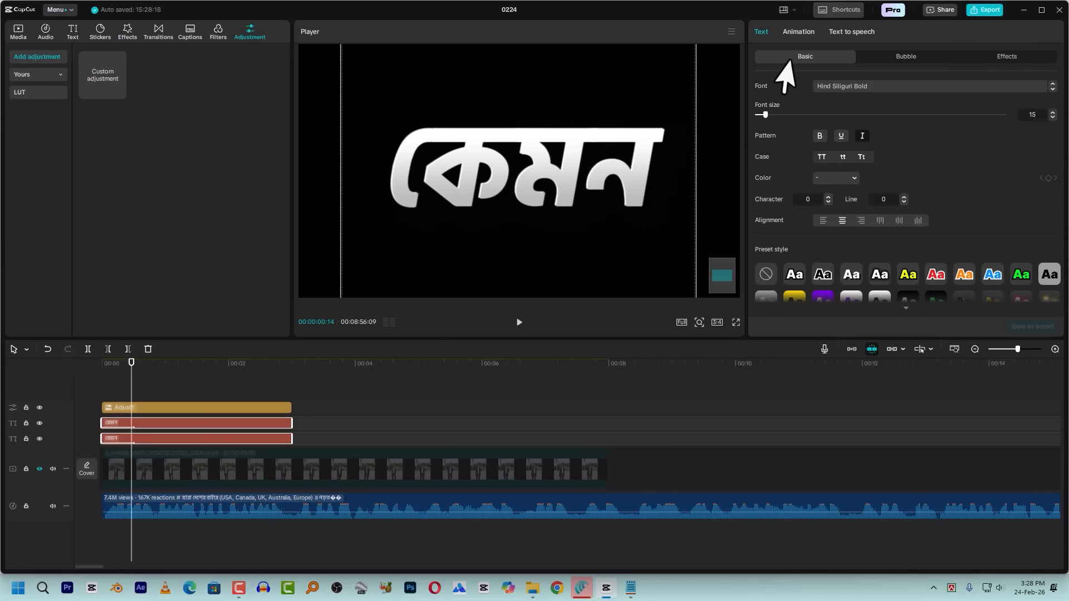
{"action": "left_click", "coordinate": [798, 31]}
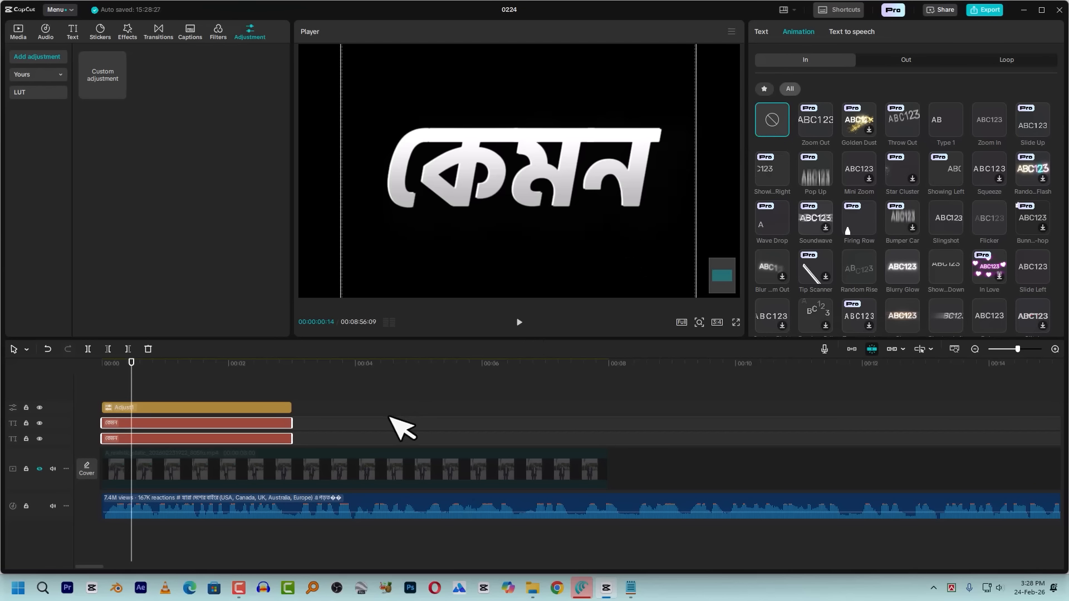
Extend the adjustment clip and both caption copies to nearly the first video clip's end and combine them into a compound clip
{"action": "left_click", "coordinate": [207, 394]}
{"action": "left_click_drag", "start_coordinate": [205, 392], "coordinate": [193, 442]}
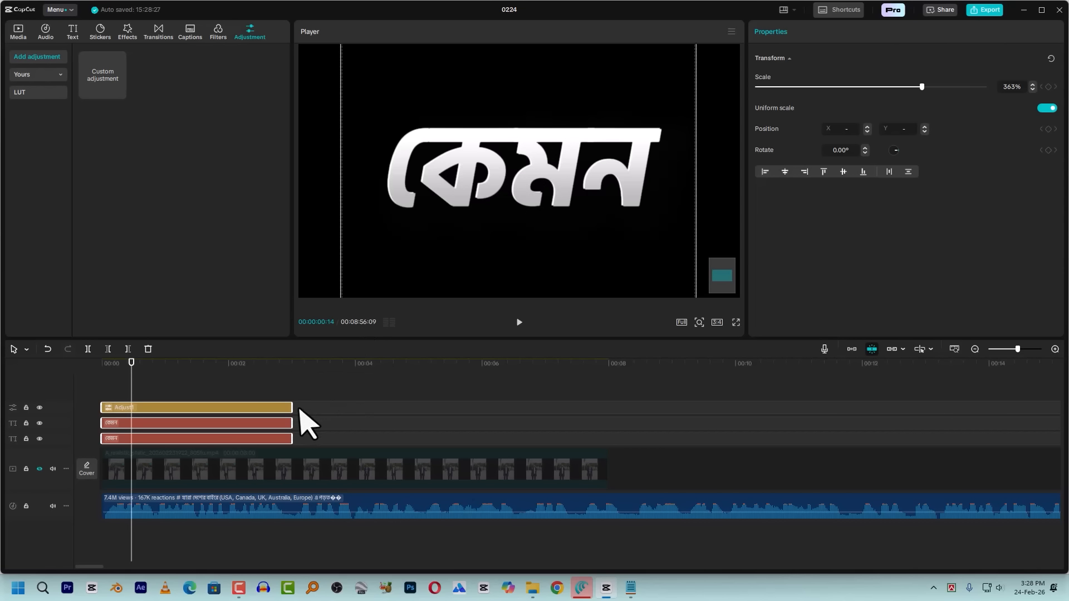
{"action": "left_click_drag", "start_coordinate": [292, 390], "coordinate": [587, 396]}
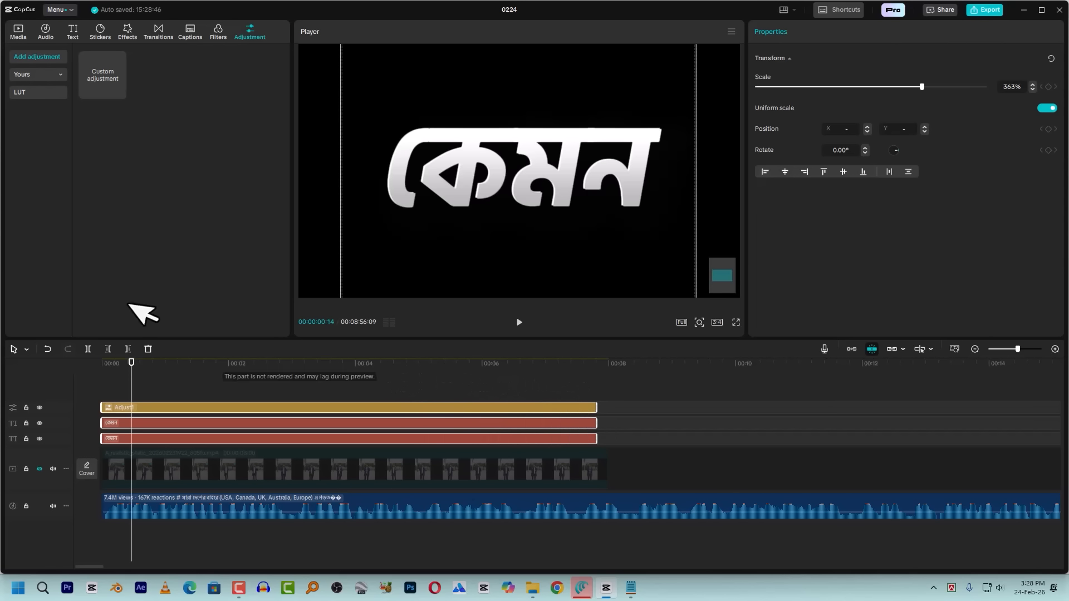
{"action": "right_click", "coordinate": [243, 409]}
{"action": "left_click", "coordinate": [278, 449]}
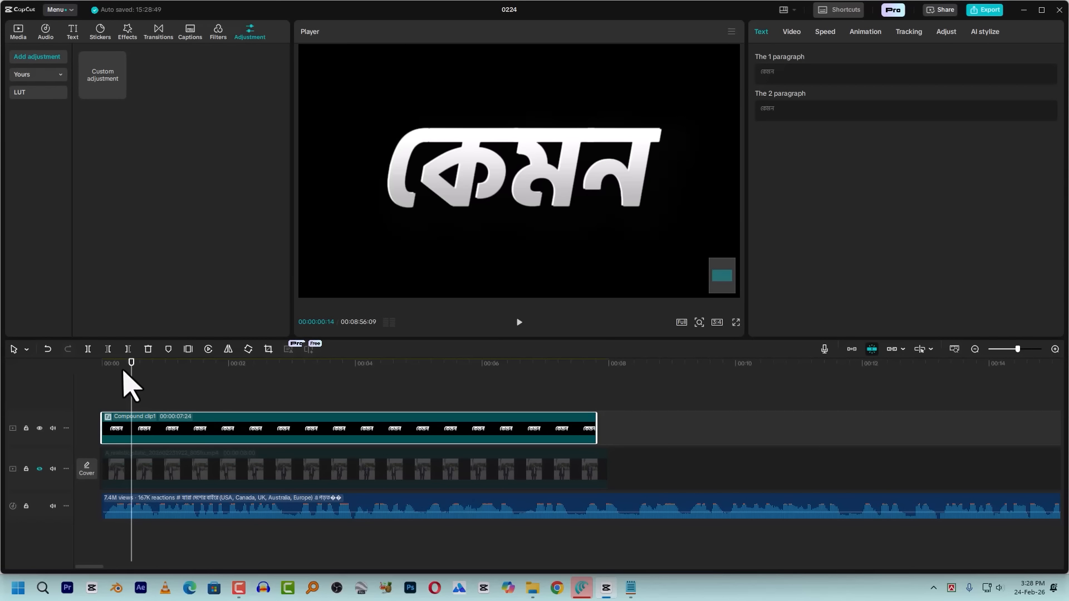
Unhide the main video track and play the opening of the reference video to check how its first caption looks
{"action": "scroll", "coordinate": [439, 199], "scroll_direction": "down", "scroll_amount": 7}
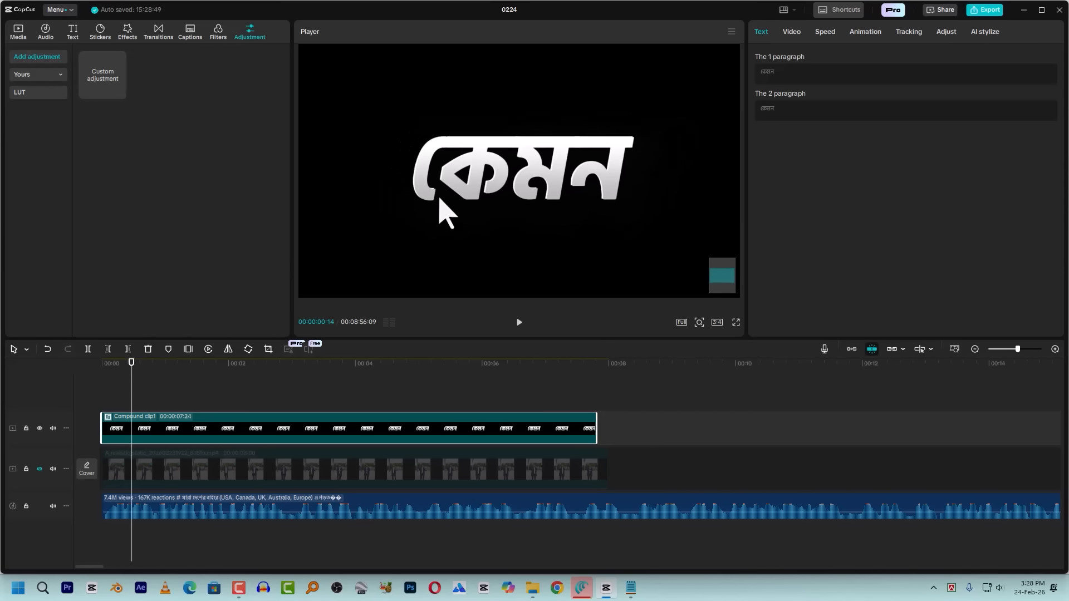
{"action": "scroll", "coordinate": [439, 199], "scroll_direction": "down", "scroll_amount": 3}
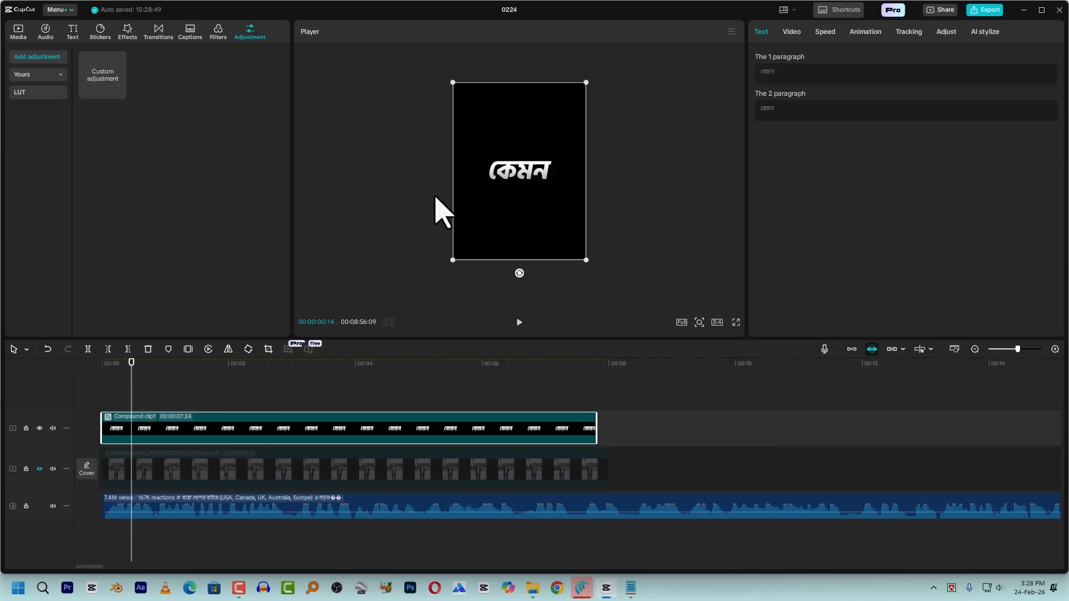
{"action": "scroll", "coordinate": [461, 221], "scroll_direction": "up", "scroll_amount": 3}
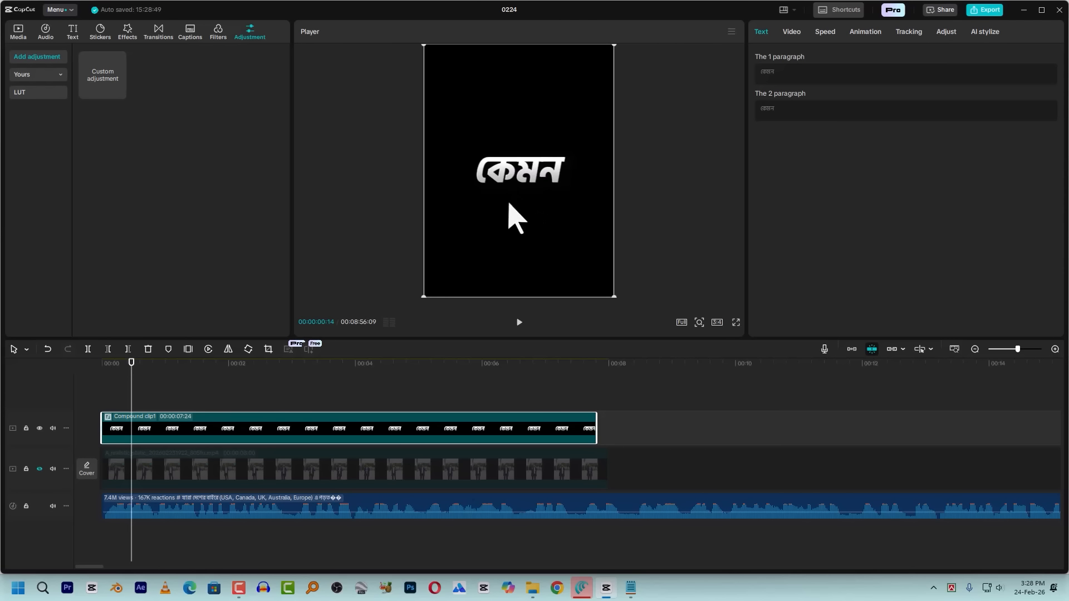
{"action": "scroll", "coordinate": [735, 434], "scroll_direction": "down", "scroll_amount": 6}
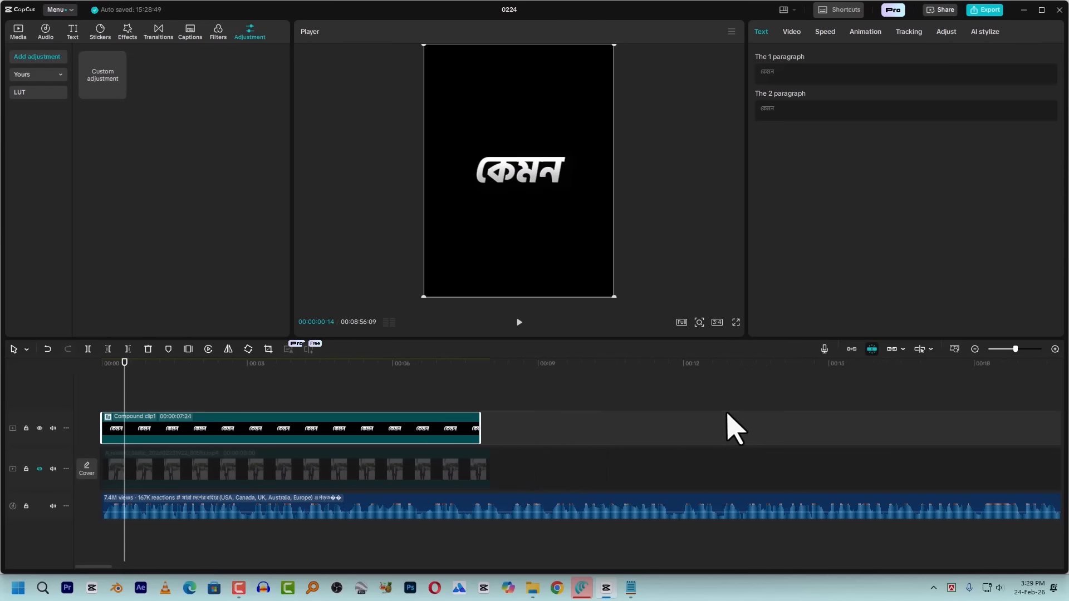
{"action": "scroll", "coordinate": [733, 423], "scroll_direction": "down", "scroll_amount": 3}
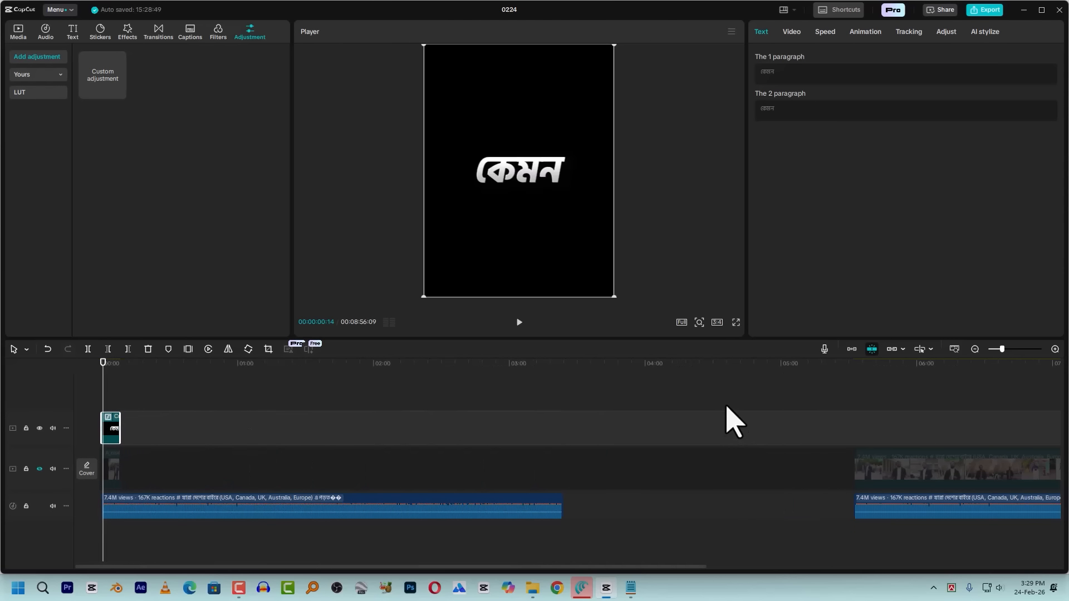
{"action": "left_click", "coordinate": [854, 368]}
{"action": "left_click", "coordinate": [40, 469]}
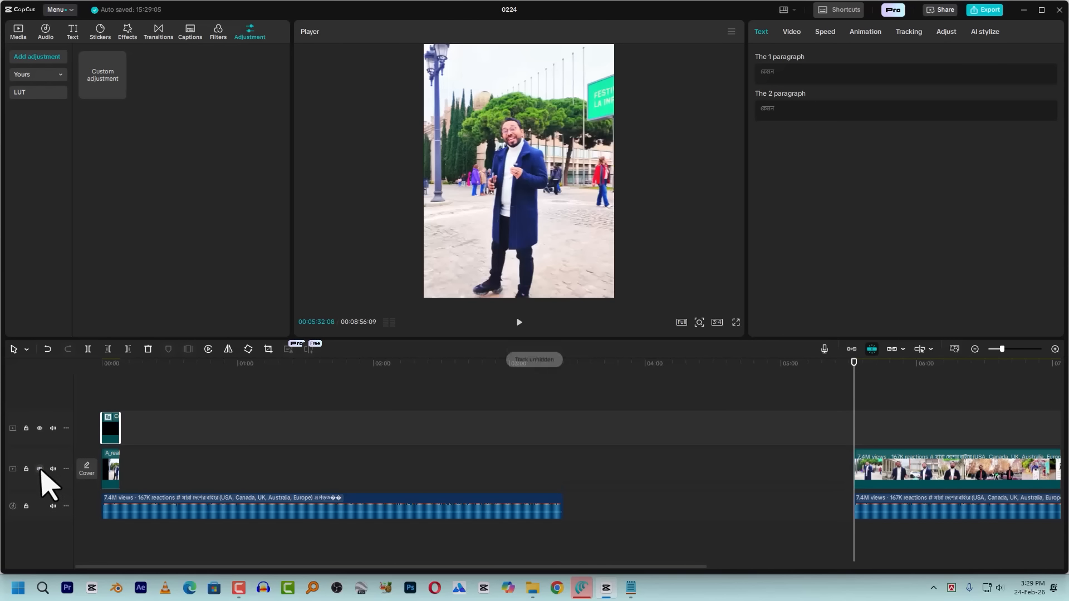
{"action": "key", "text": "space"}
{"action": "key", "text": "space"}
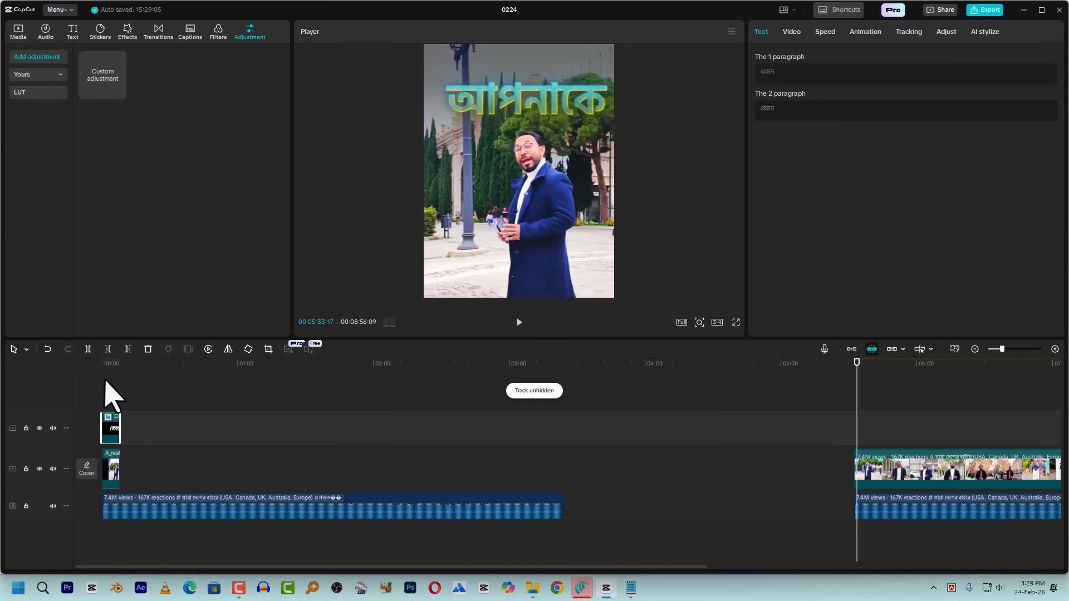
Add a Transform keyframe to the caption compound clip at the start of the timeline, at 100% scale and position 0, 0
{"action": "left_click_drag", "start_coordinate": [113, 365], "coordinate": [5, 388]}
{"action": "scroll", "coordinate": [137, 429], "scroll_direction": "up", "scroll_amount": 1}
{"action": "scroll", "coordinate": [137, 429], "scroll_direction": "up", "scroll_amount": 4}
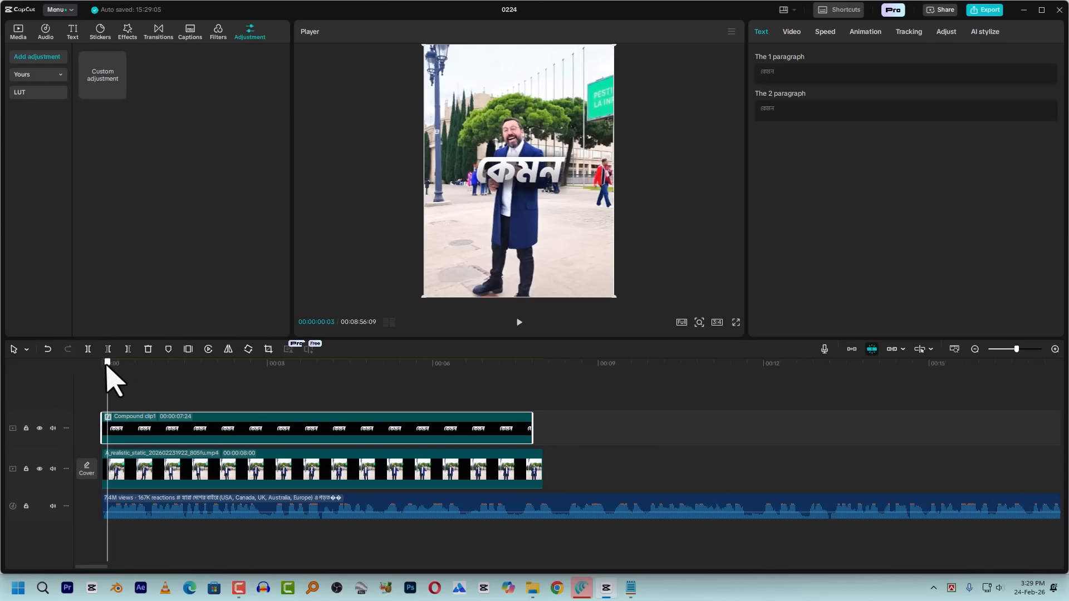
{"action": "left_click", "coordinate": [792, 33]}
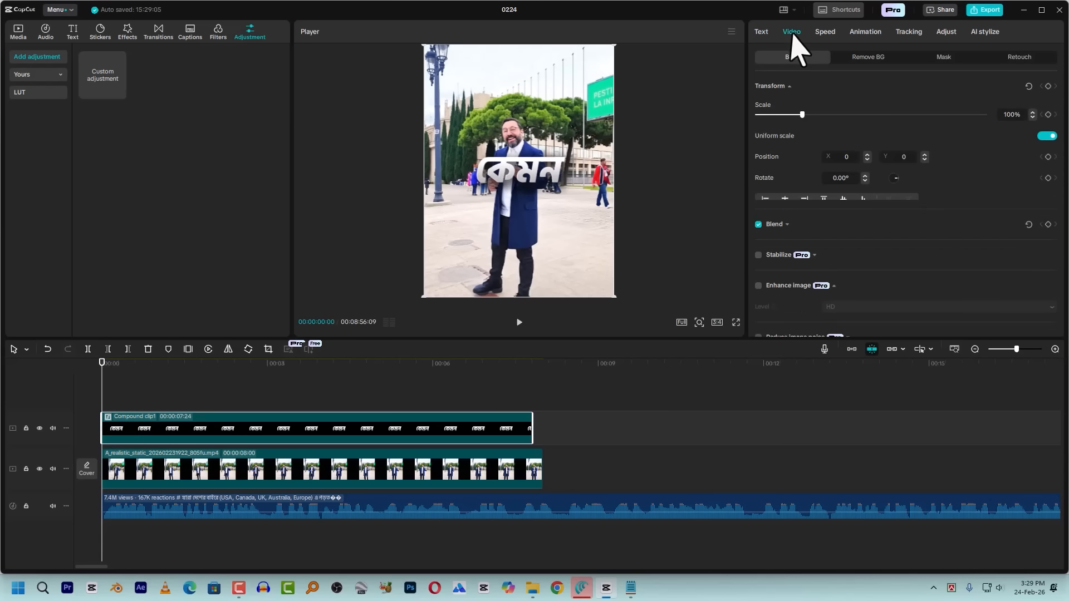
{"action": "left_click", "coordinate": [1048, 86]}
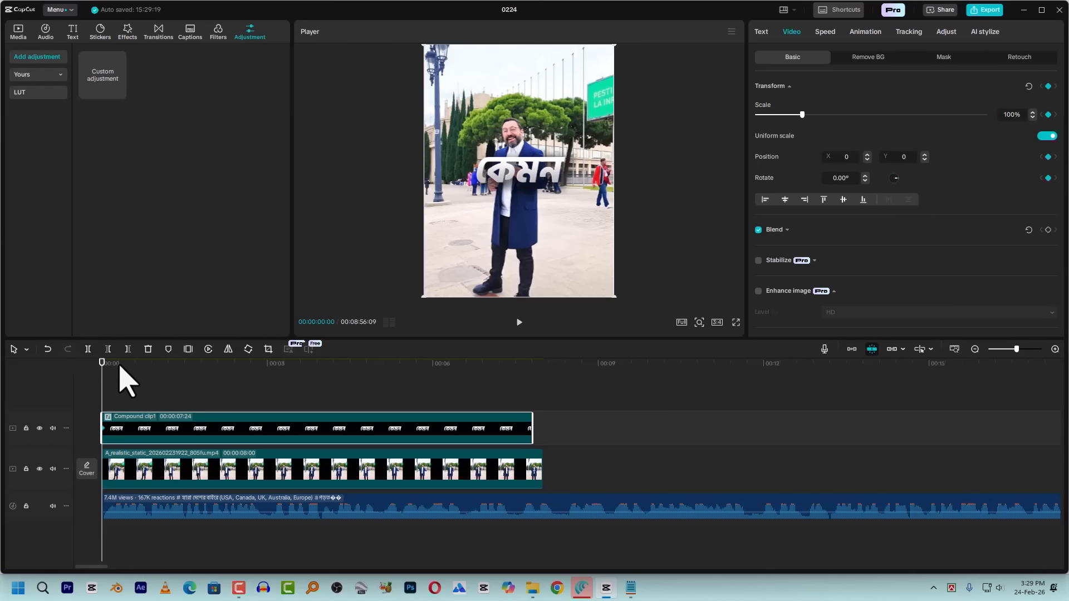
Add a second Transform keyframe to the caption compound clip at 00:00:00:15, keeping 100% scale and position 0, 0
{"action": "left_click", "coordinate": [119, 365]}
{"action": "key", "text": "Right"}
{"action": "key", "text": "Right"}
{"action": "key", "text": "Right"}
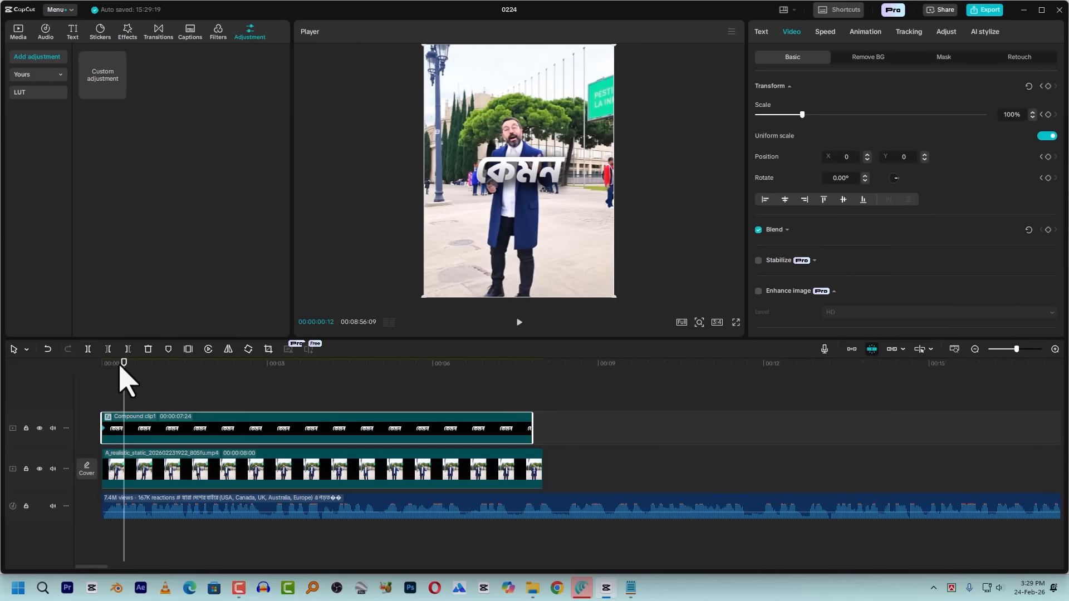
{"action": "key", "text": "Right"}
{"action": "key", "text": "Right"}
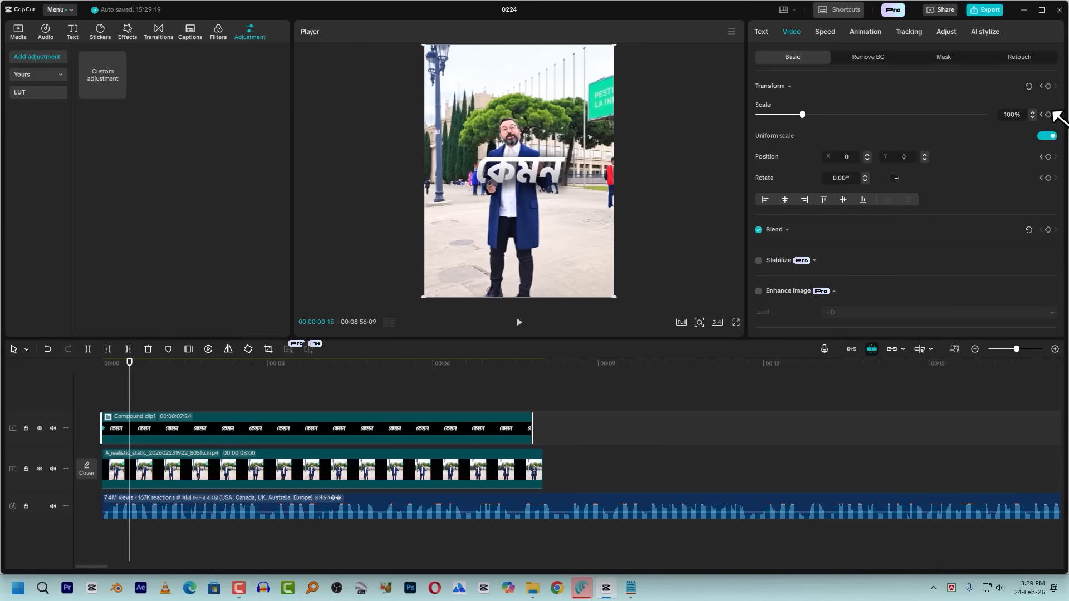
{"action": "left_click", "coordinate": [1048, 87]}
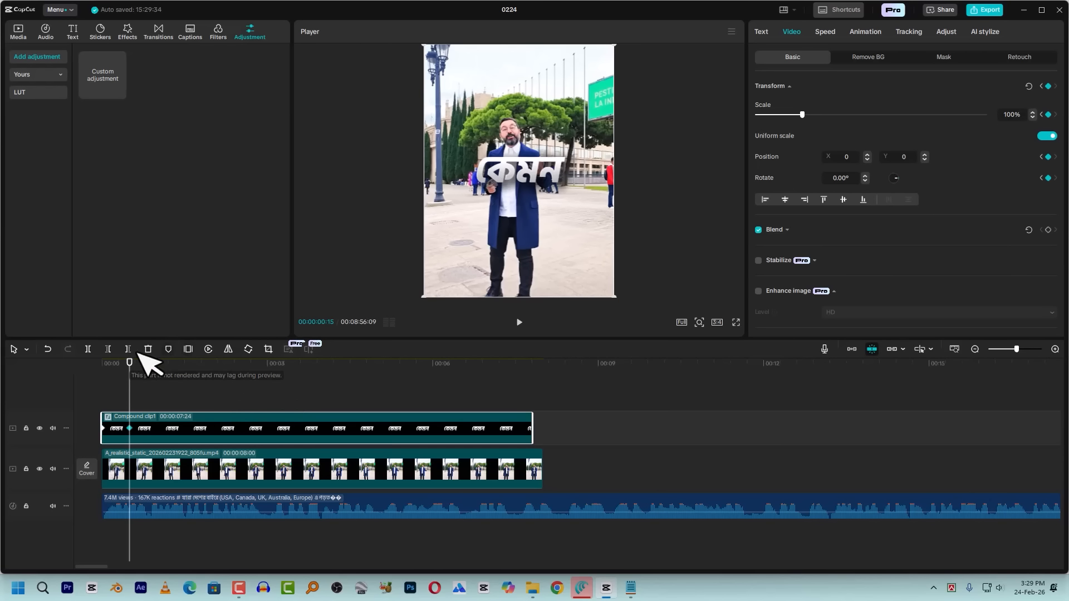
At the start keyframe, lower the caption in the frame to Y position -952 and preview the upward movement
{"action": "left_click", "coordinate": [104, 366]}
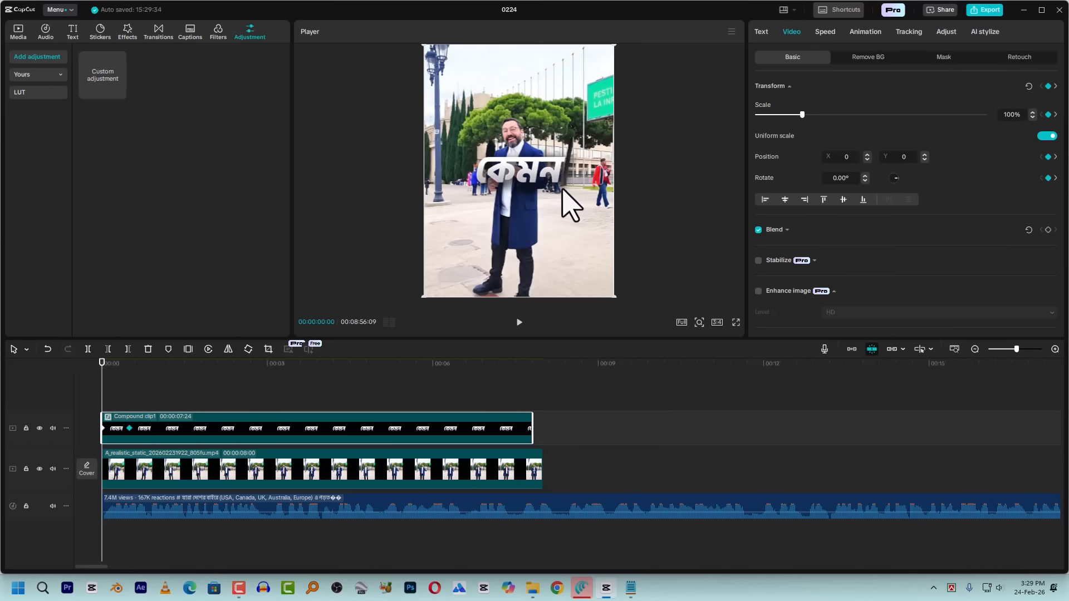
{"action": "left_click_drag", "start_coordinate": [562, 190], "coordinate": [513, 250]}
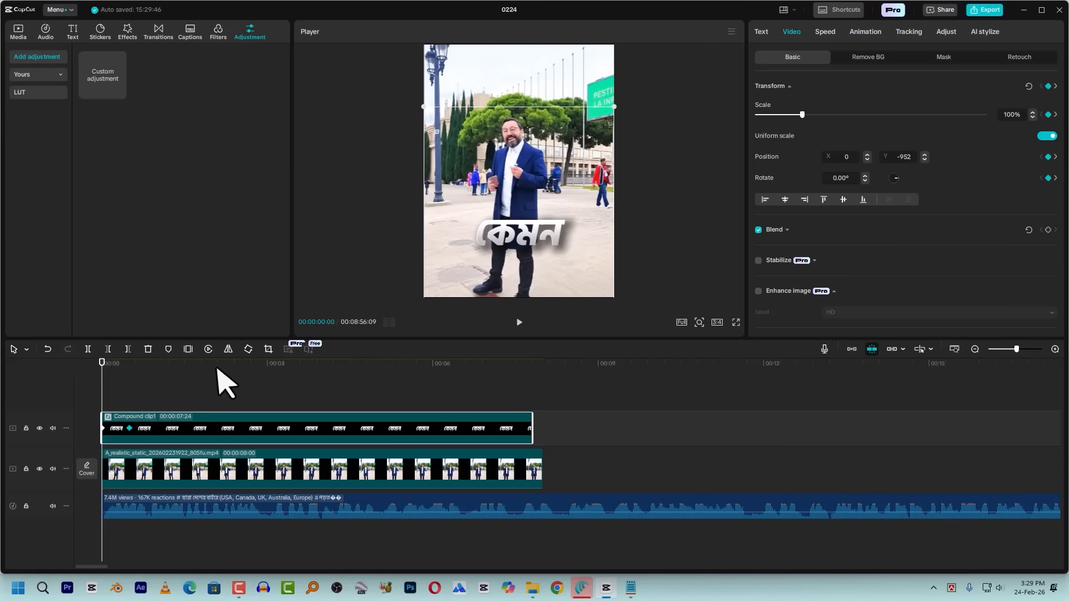
{"action": "key", "text": "space"}
{"action": "key", "text": "space"}
{"action": "left_click_drag", "start_coordinate": [114, 365], "coordinate": [85, 366]}
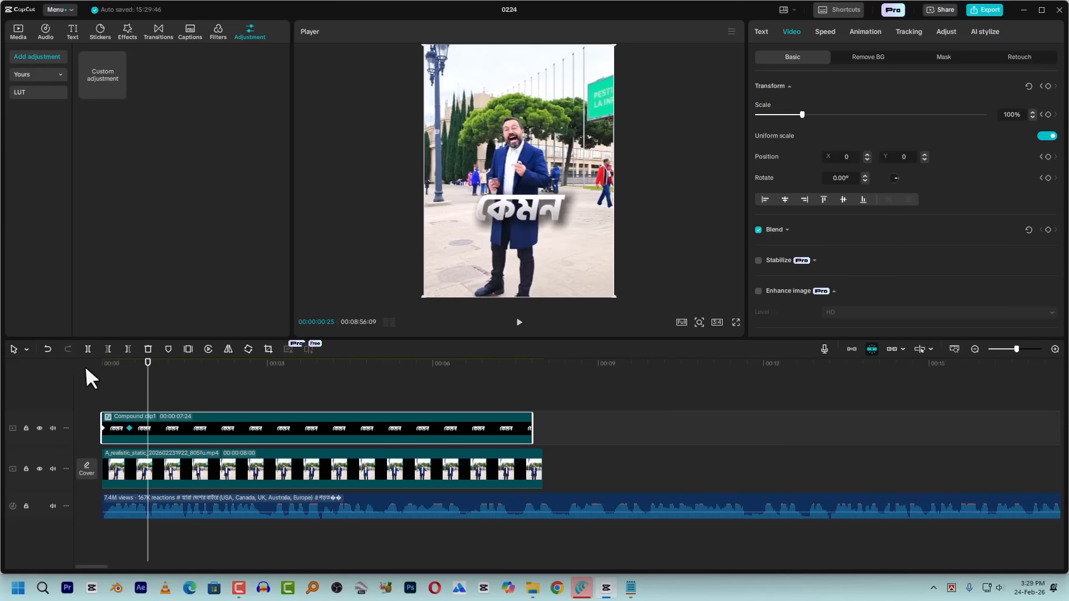
Apply the Cubic Out preset curve to the caption's movement between the two keyframes
{"action": "right_click", "coordinate": [130, 428]}
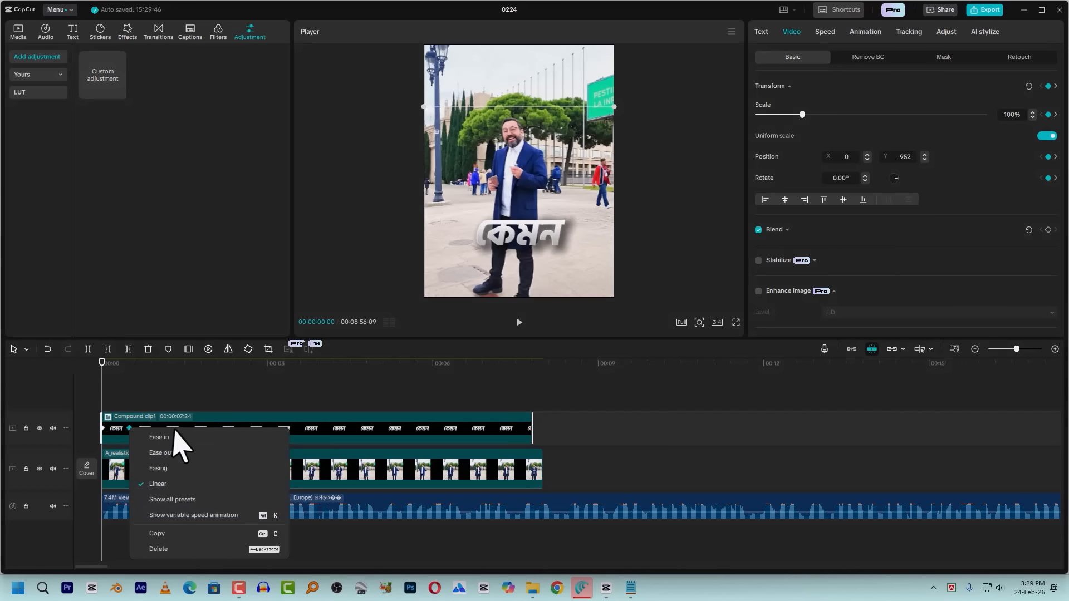
{"action": "left_click", "coordinate": [173, 500]}
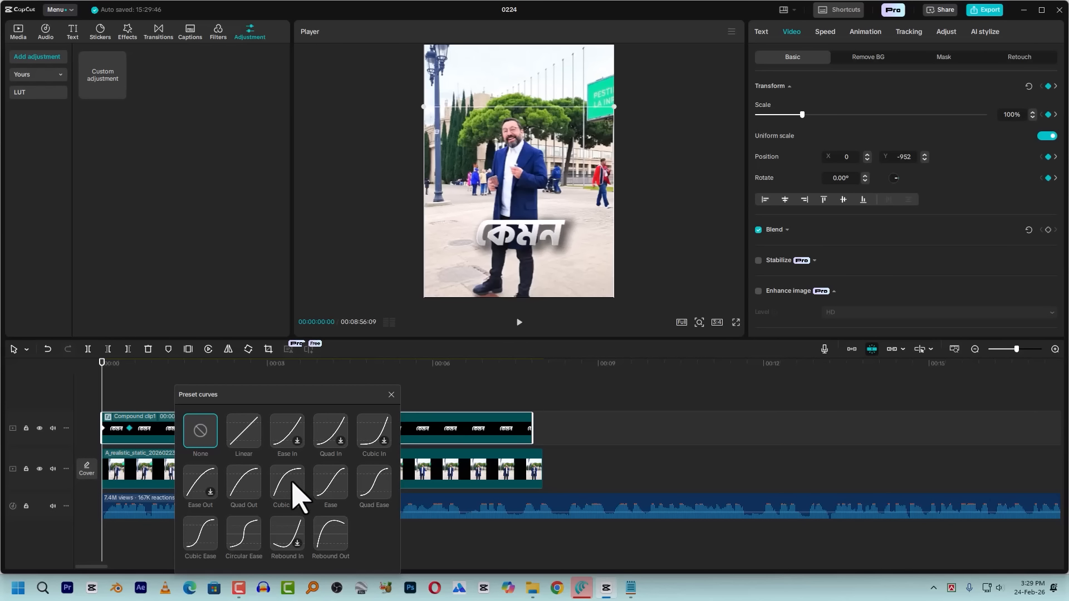
{"action": "left_click", "coordinate": [288, 488]}
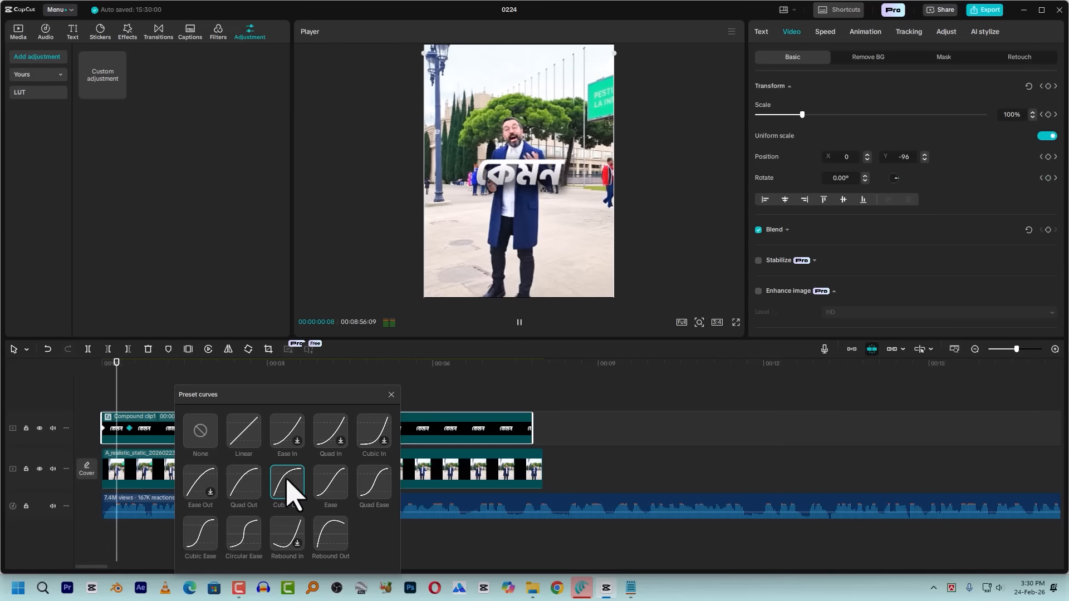
{"action": "left_click", "coordinate": [391, 394]}
{"action": "left_click", "coordinate": [82, 372]}
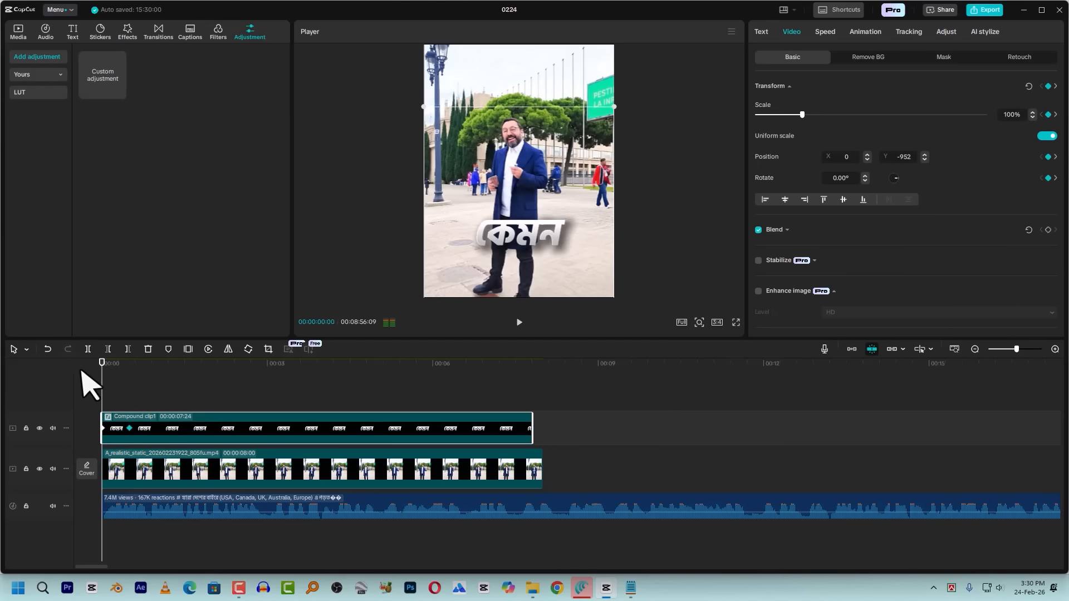
Replay the opening several times to check the caption's eased upward movement
{"action": "key", "text": "space"}
{"action": "left_click", "coordinate": [99, 372]}
{"action": "key", "text": "space"}
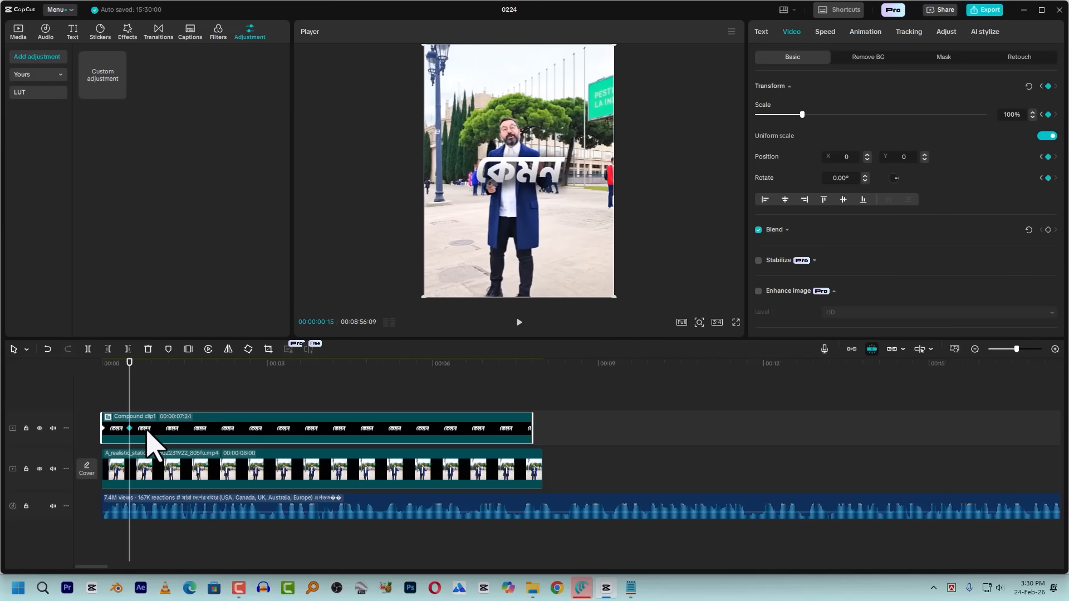
{"action": "left_click", "coordinate": [100, 367]}
{"action": "key", "text": "space"}
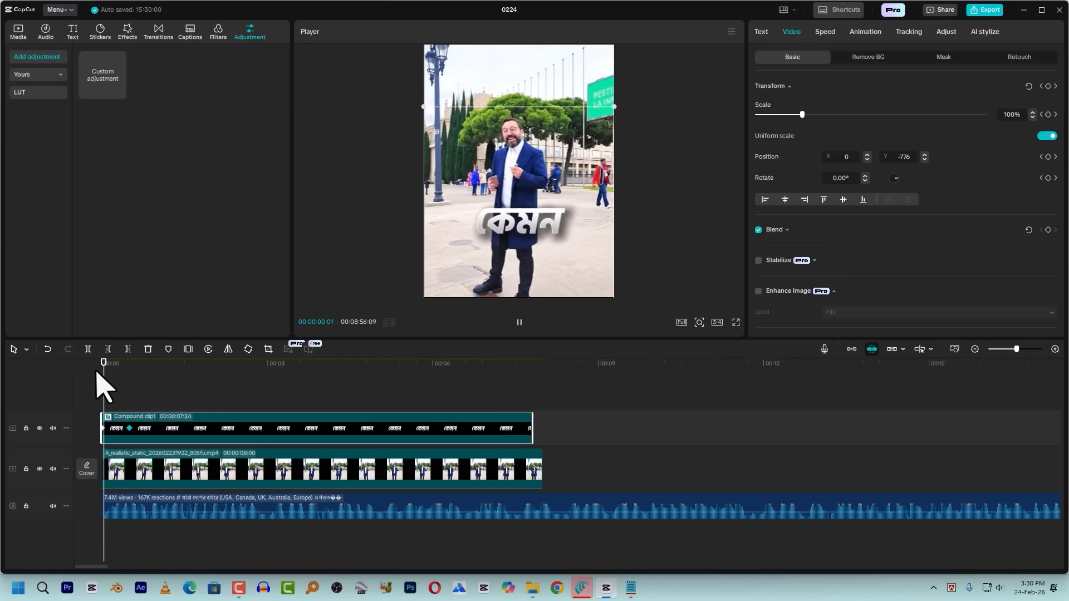
{"action": "key", "text": "space"}
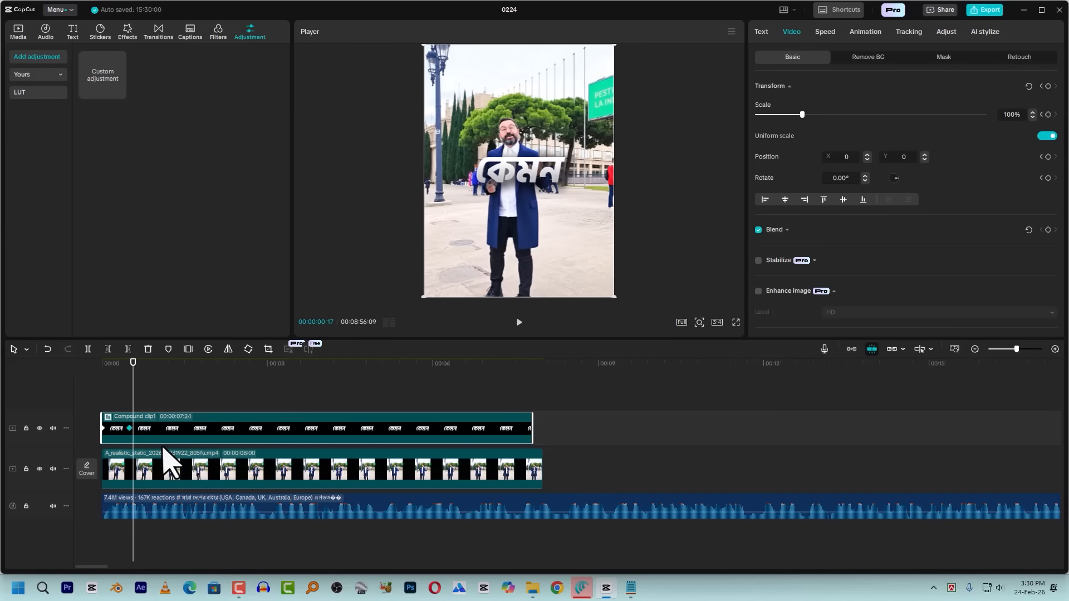
{"action": "left_click_drag", "start_coordinate": [131, 382], "coordinate": [91, 372]}
{"action": "key", "text": "space"}
{"action": "key", "text": "space"}
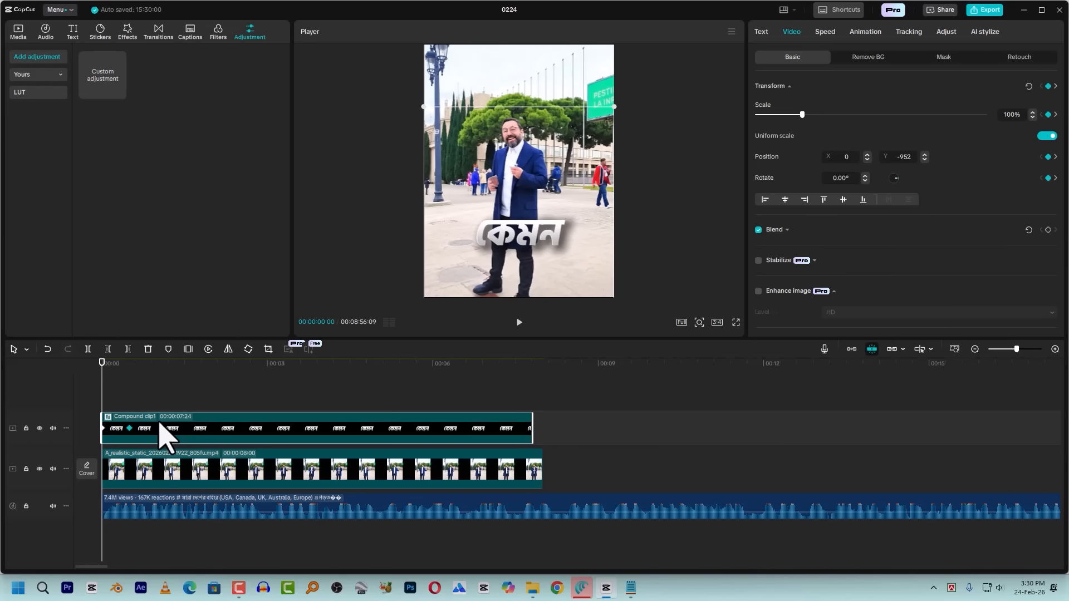
Nest the keyframed caption clip in a new compound clip and expand its Blend settings
{"action": "right_click", "coordinate": [199, 429]}
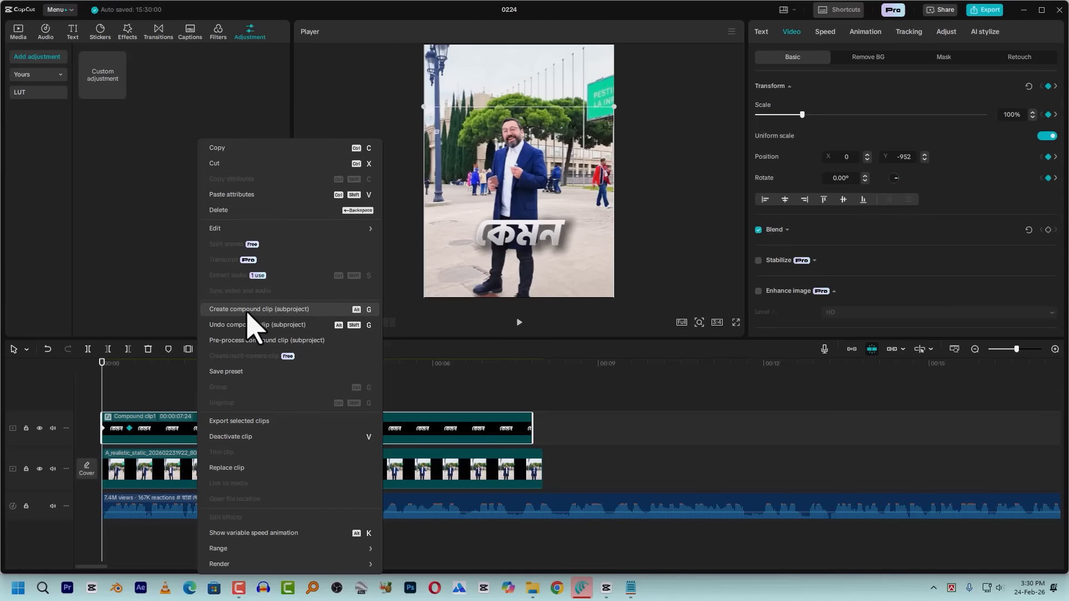
{"action": "left_click", "coordinate": [248, 310]}
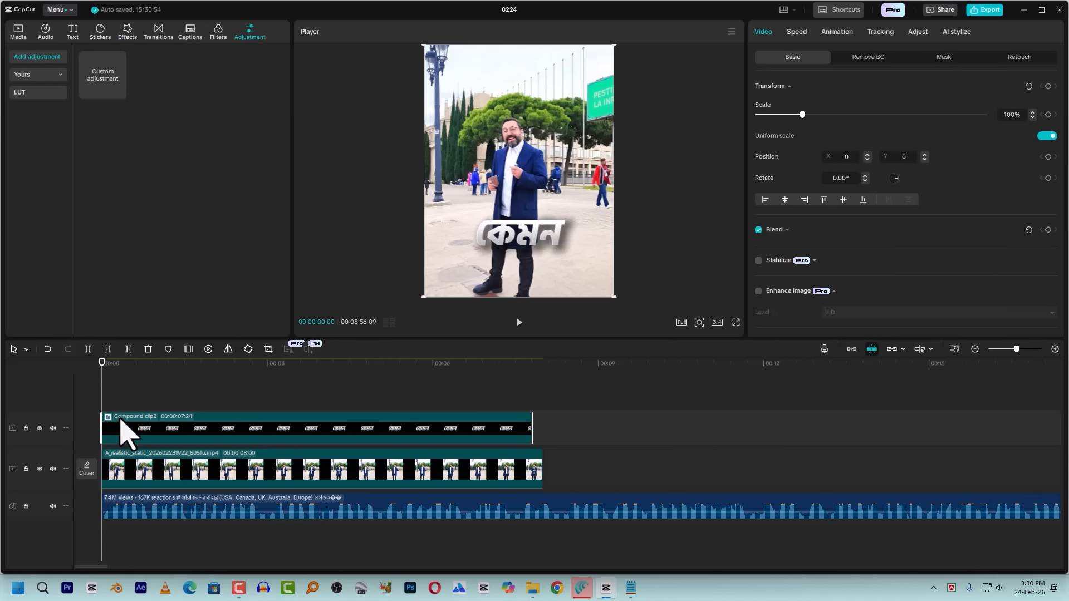
{"action": "left_click", "coordinate": [788, 230]}
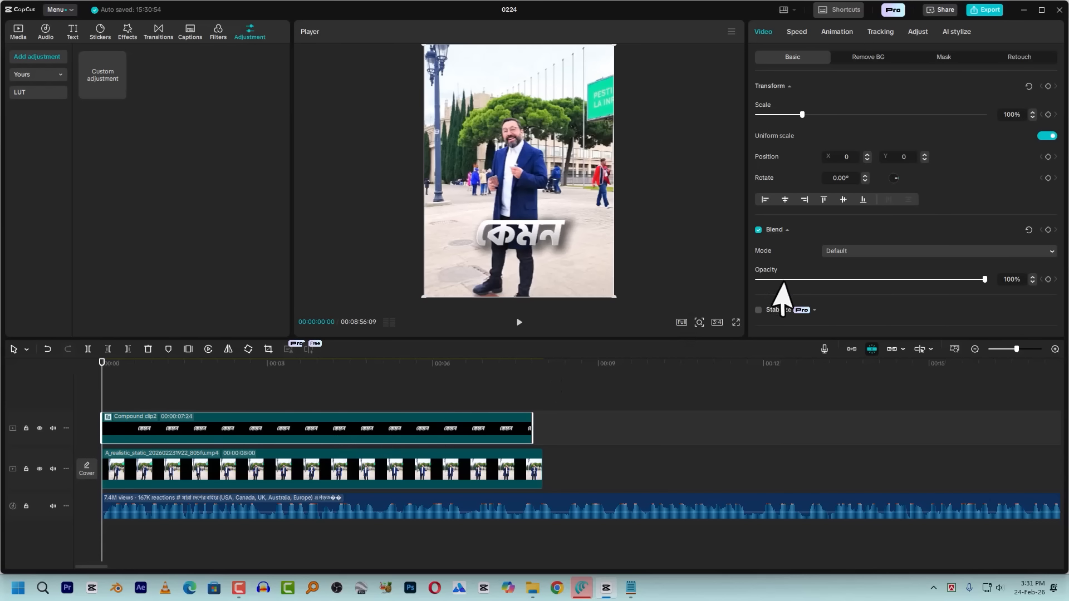
Apply the Fade In animation to the nested compound clip with a duration of 0.2 s and play the opening
{"action": "left_click", "coordinate": [837, 33]}
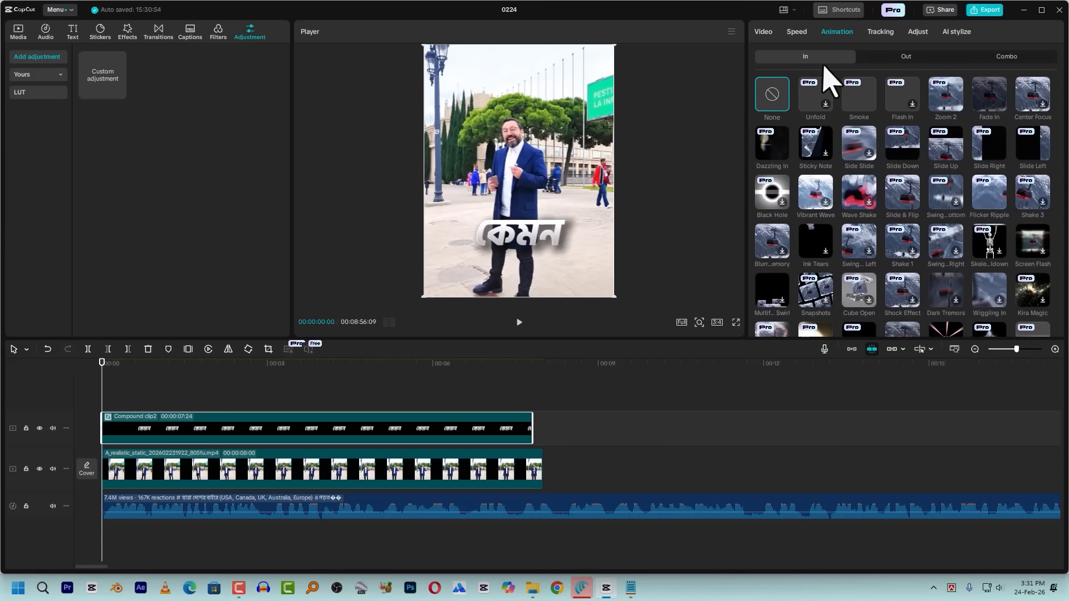
{"action": "left_click", "coordinate": [990, 93]}
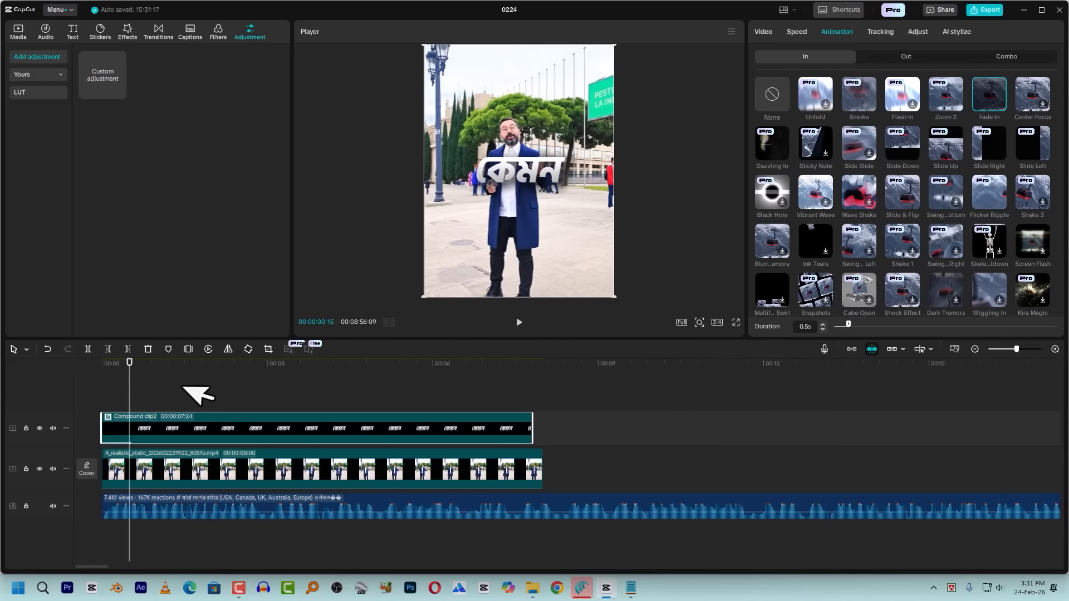
{"action": "left_click_drag", "start_coordinate": [129, 384], "coordinate": [114, 388]}
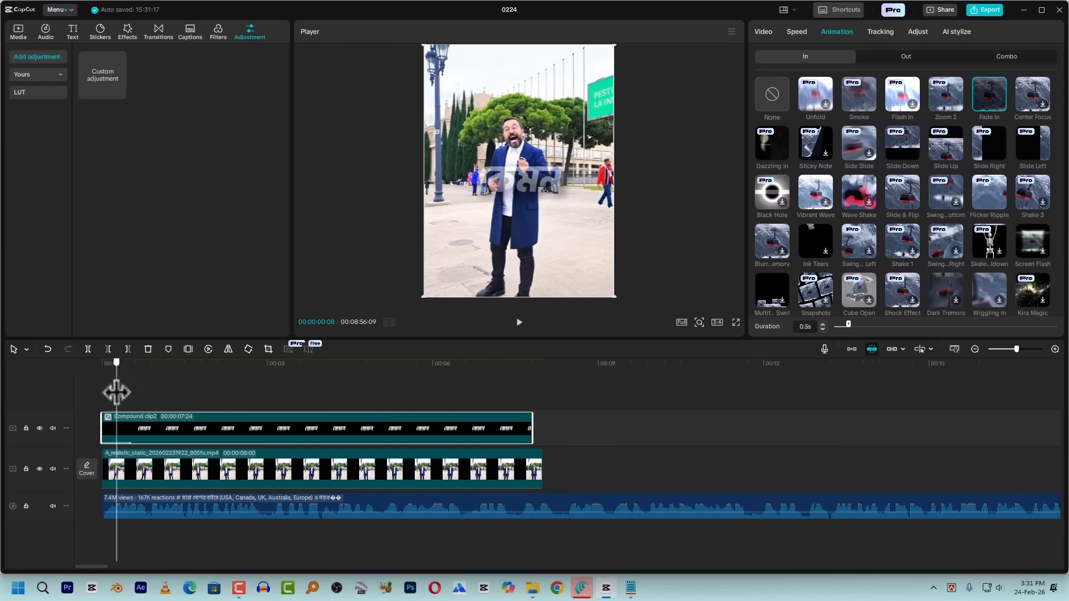
{"action": "left_click", "coordinate": [823, 329]}
{"action": "left_click", "coordinate": [823, 329]}
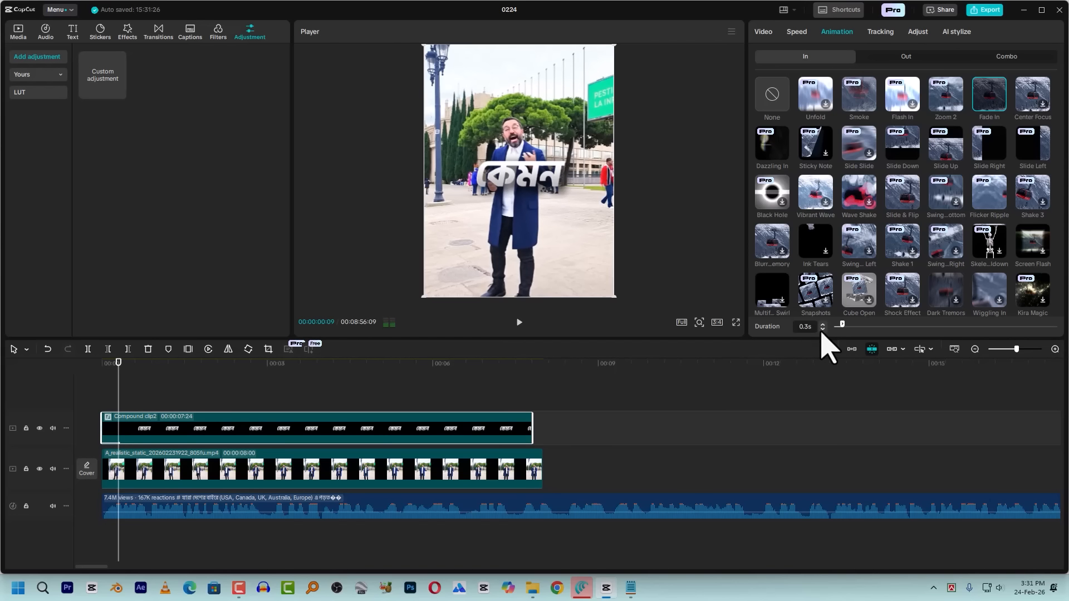
{"action": "left_click", "coordinate": [823, 329]}
{"action": "left_click", "coordinate": [97, 371]}
{"action": "key", "text": "space"}
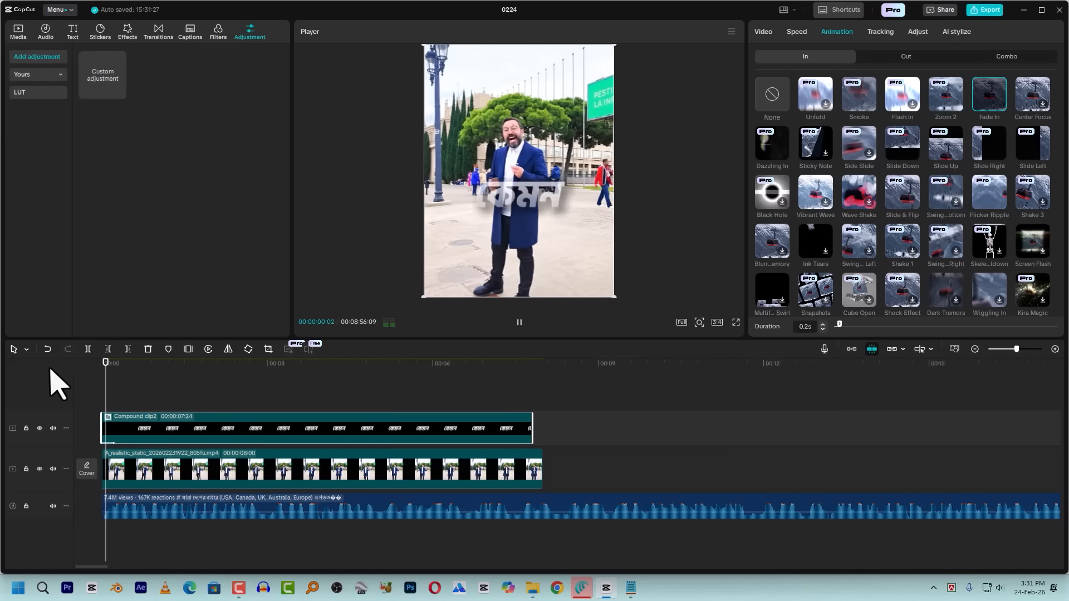
{"action": "key", "text": "space"}
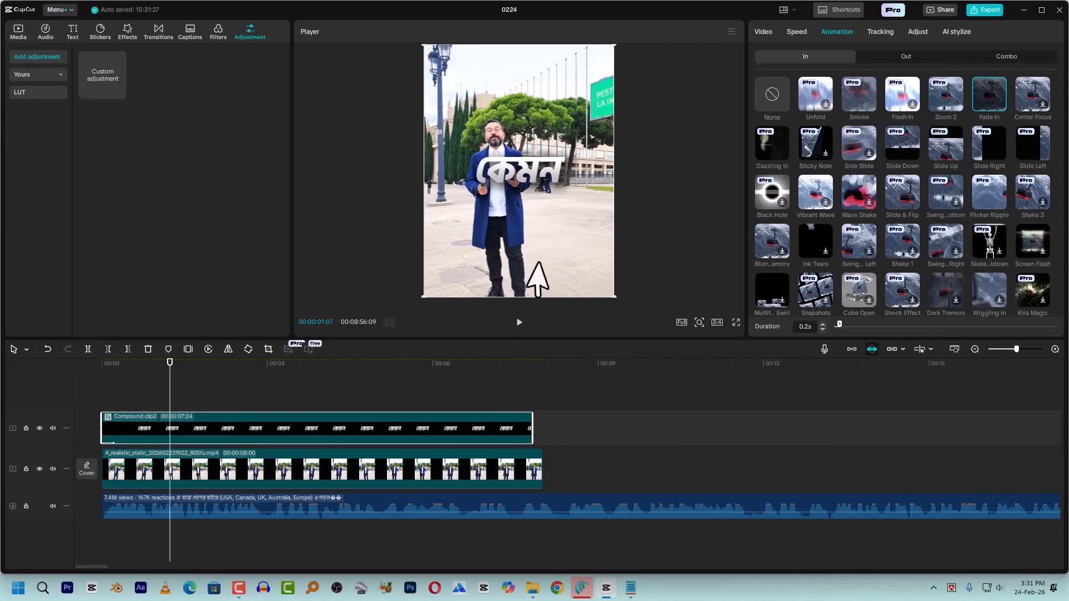
Examine the 3D caption up close in the preview, and inspect the contents of the nested compound clip before returning to the main timeline
{"action": "mouse_move", "coordinate": [544, 186]}
{"action": "left_mouse_down"}
{"action": "mouse_move", "coordinate": [534, 234]}
{"action": "mouse_move", "coordinate": [526, 181]}
{"action": "left_mouse_up"}
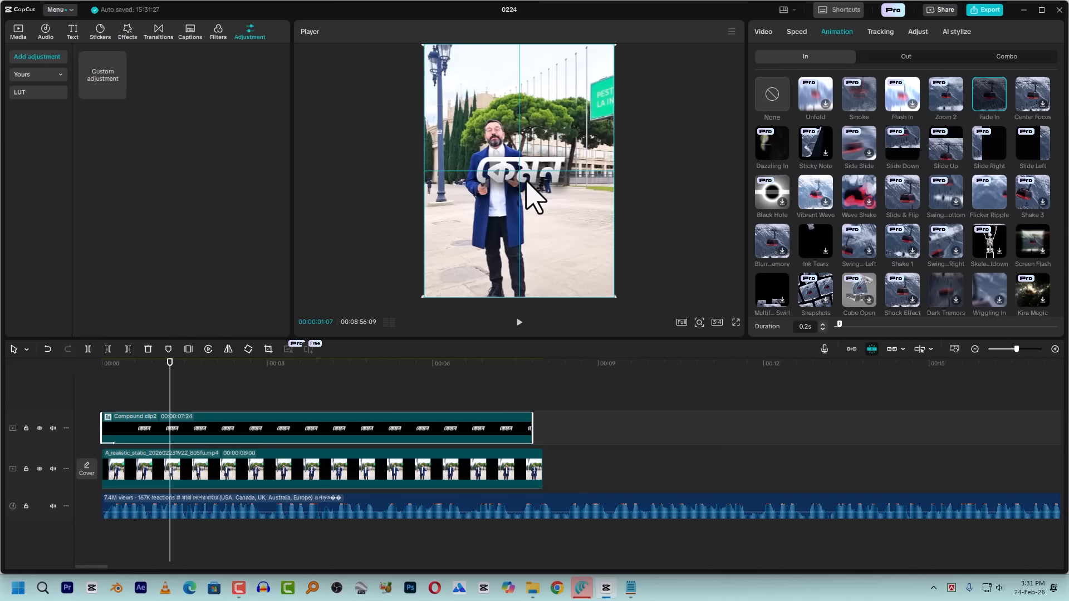
{"action": "scroll", "coordinate": [559, 191], "scroll_direction": "up", "scroll_amount": 5}
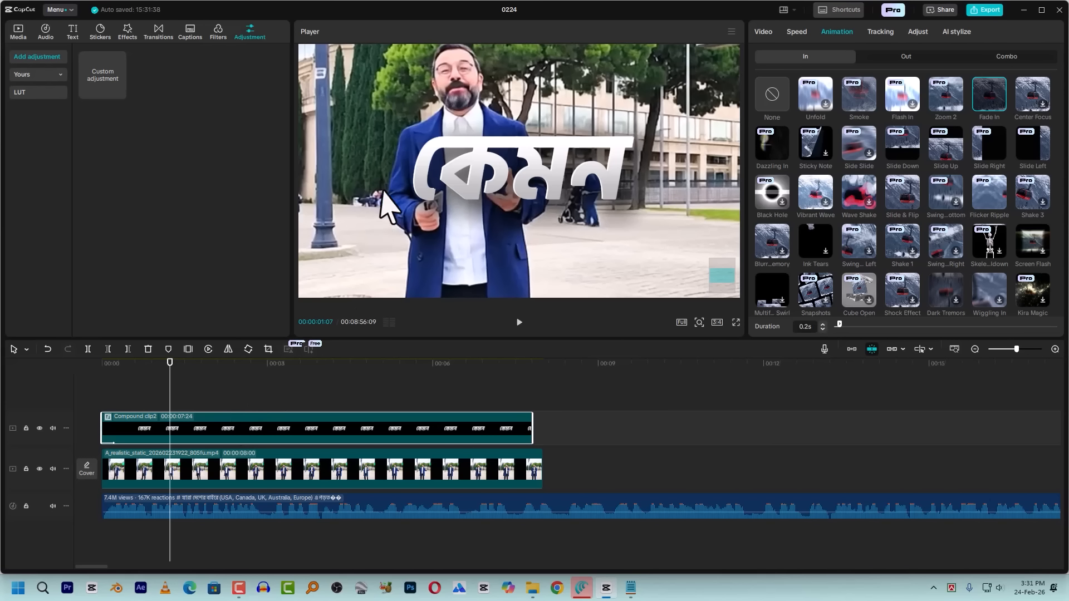
{"action": "scroll", "coordinate": [509, 196], "scroll_direction": "down", "scroll_amount": 4}
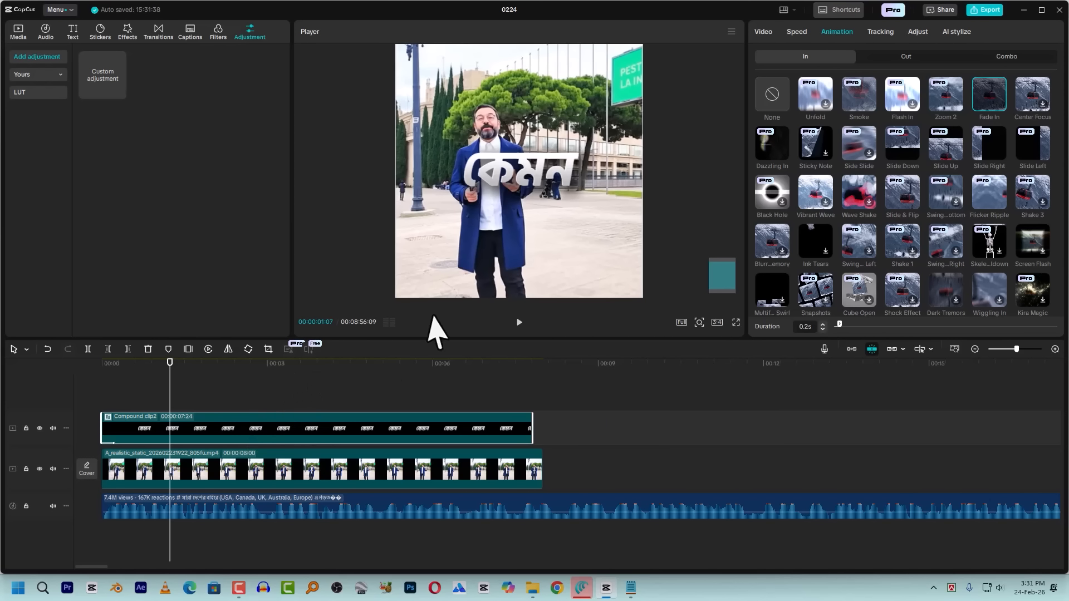
{"action": "scroll", "coordinate": [544, 231], "scroll_direction": "down", "scroll_amount": 2}
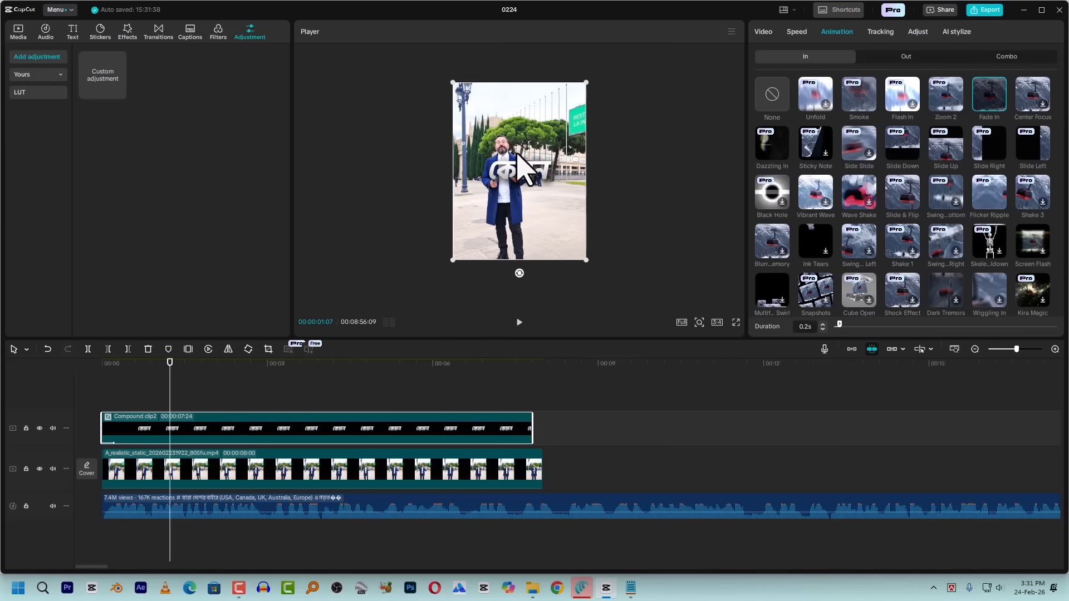
{"action": "double_click", "coordinate": [153, 437]}
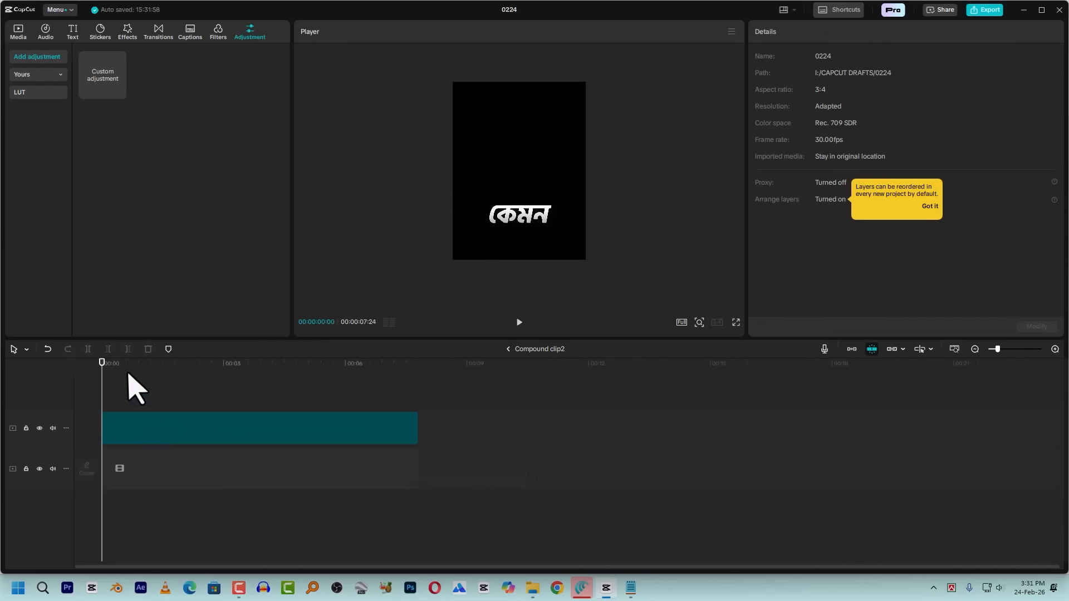
{"action": "left_click", "coordinate": [89, 384]}
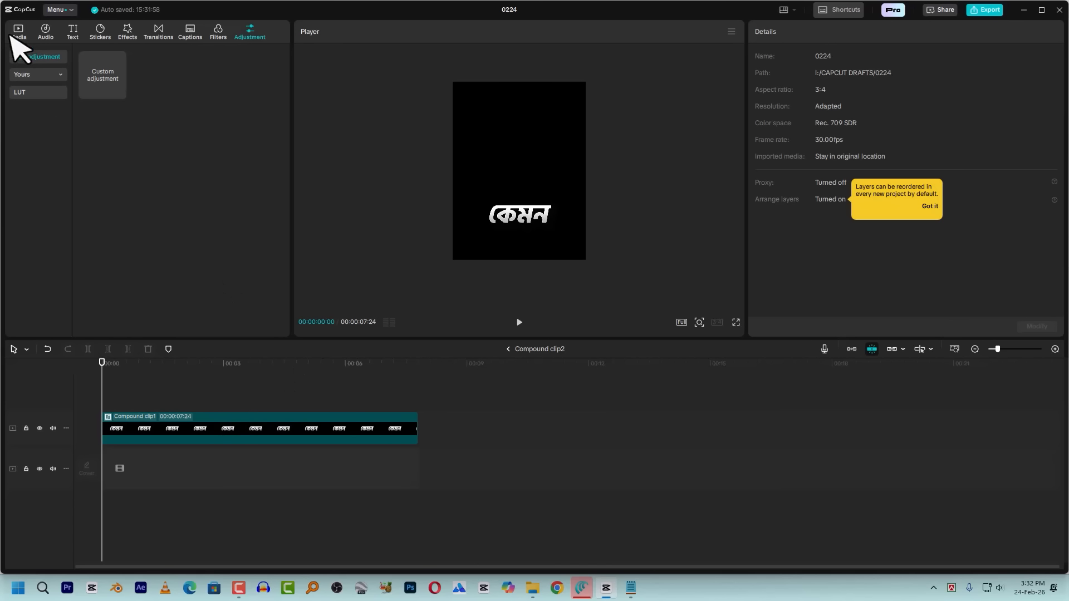
{"action": "left_click", "coordinate": [508, 349]}
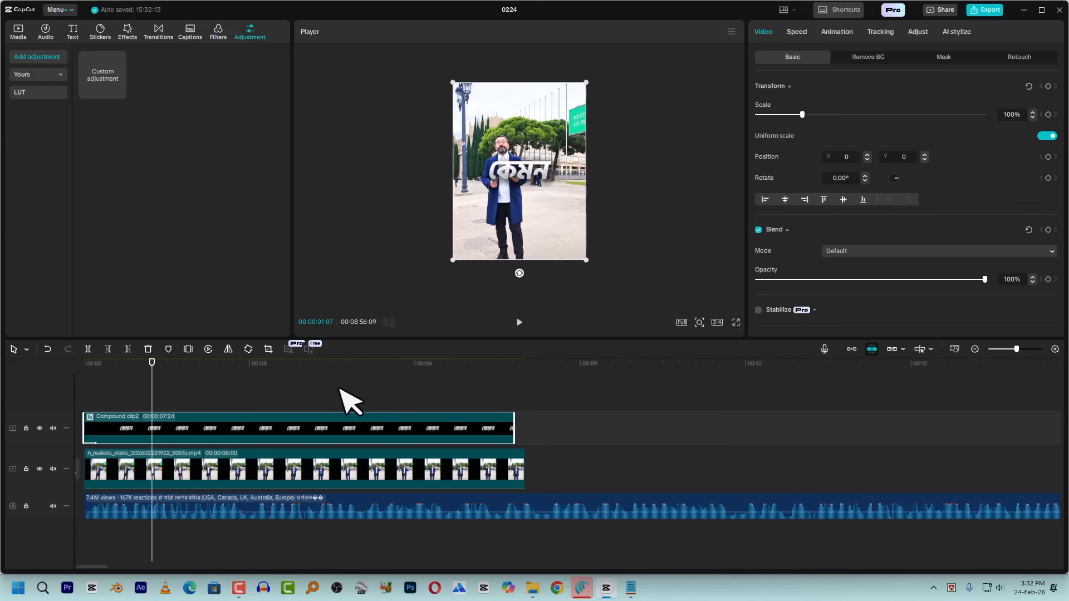
Save the nested caption compound clip as a preset and find it at the end of My presets
{"action": "right_click", "coordinate": [182, 429]}
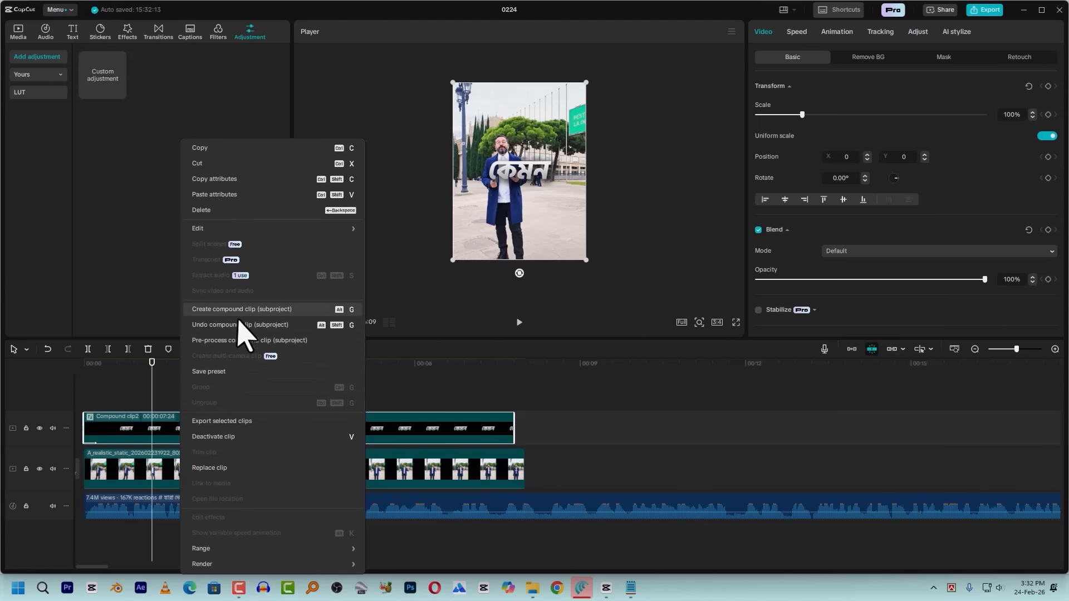
{"action": "left_click", "coordinate": [211, 372]}
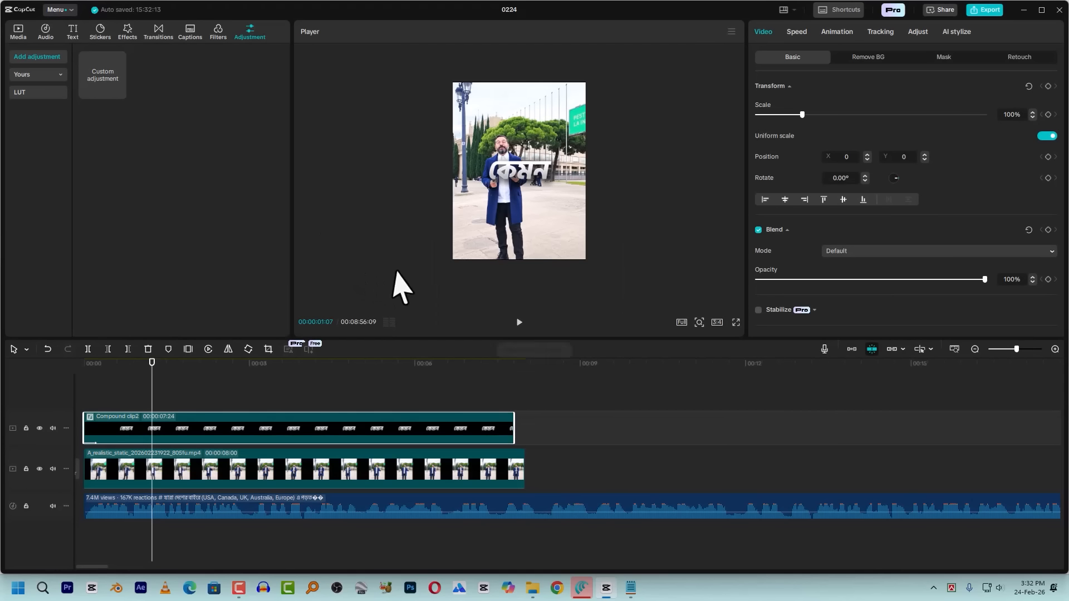
{"action": "left_click", "coordinate": [19, 33]}
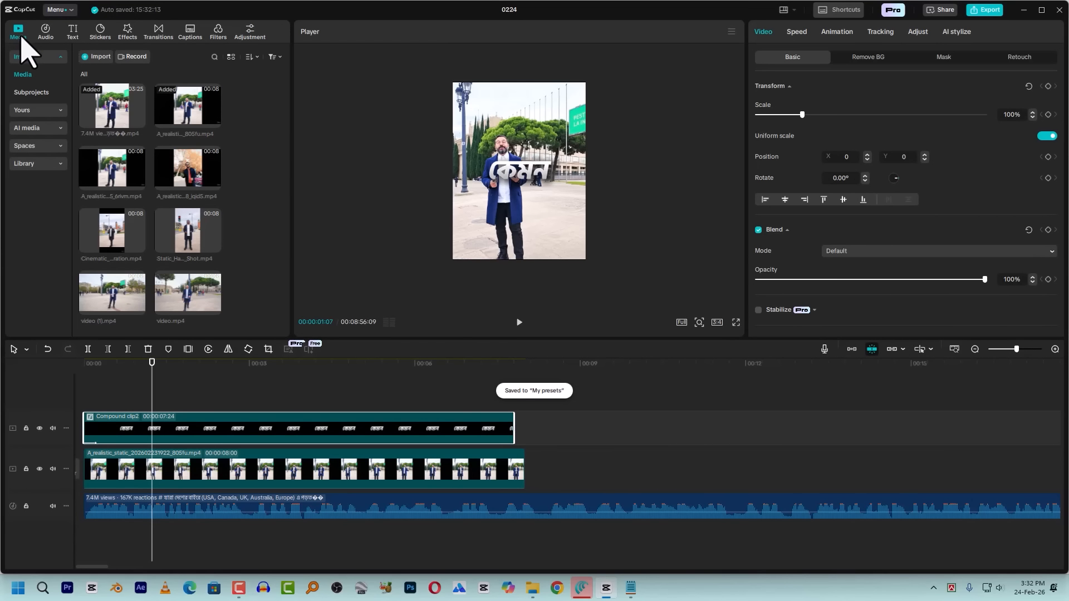
{"action": "left_click", "coordinate": [29, 110]}
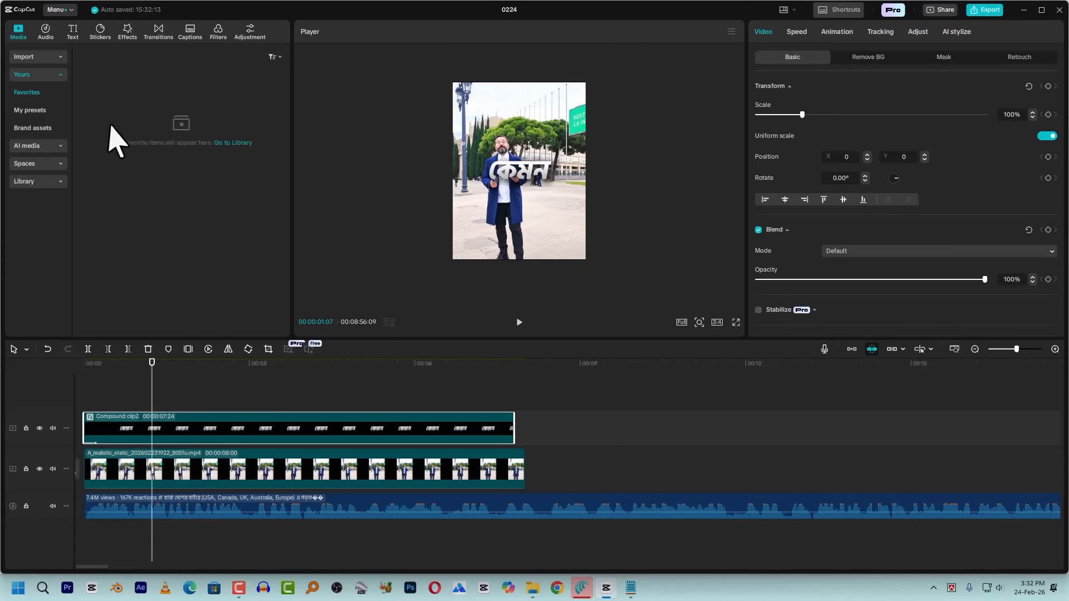
{"action": "left_click", "coordinate": [34, 110]}
{"action": "scroll", "coordinate": [156, 229], "scroll_direction": "down", "scroll_amount": 5}
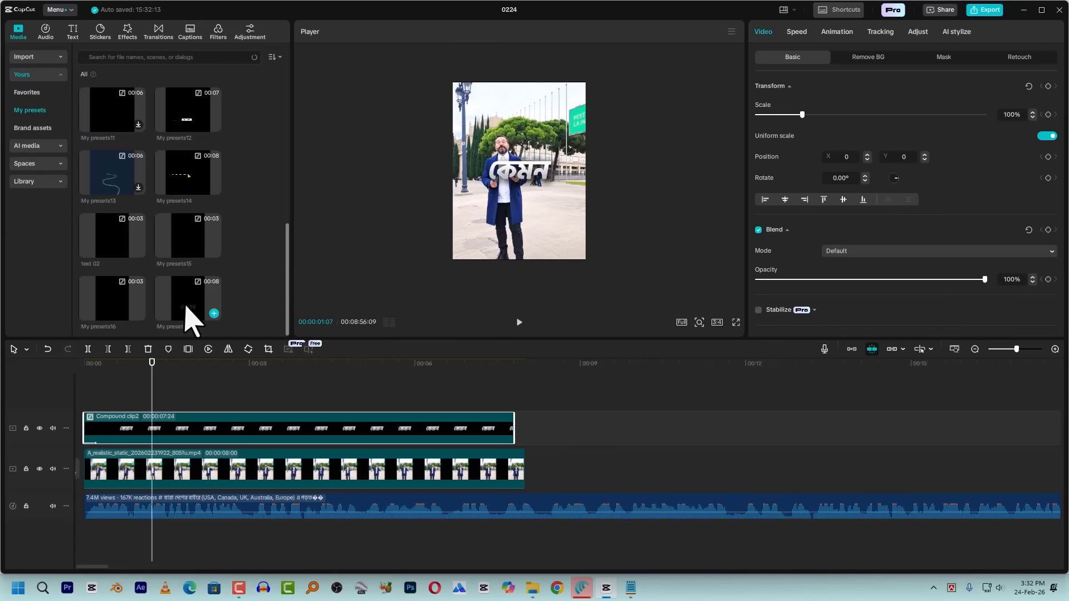
Rename the newly saved compound clip preset as "Text animation down"
{"action": "right_click", "coordinate": [187, 317]}
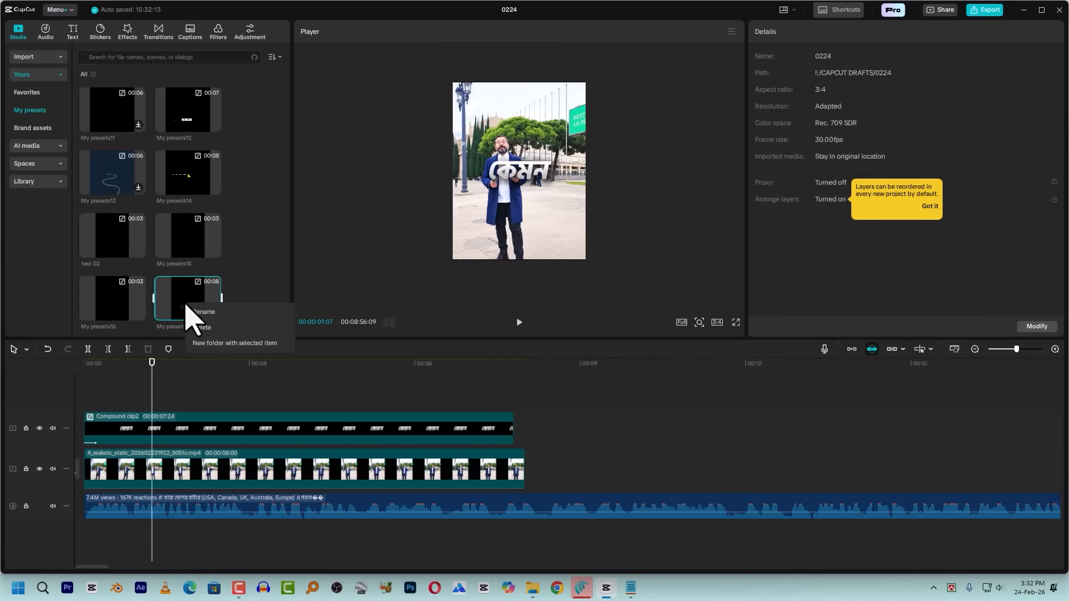
{"action": "left_click", "coordinate": [217, 333]}
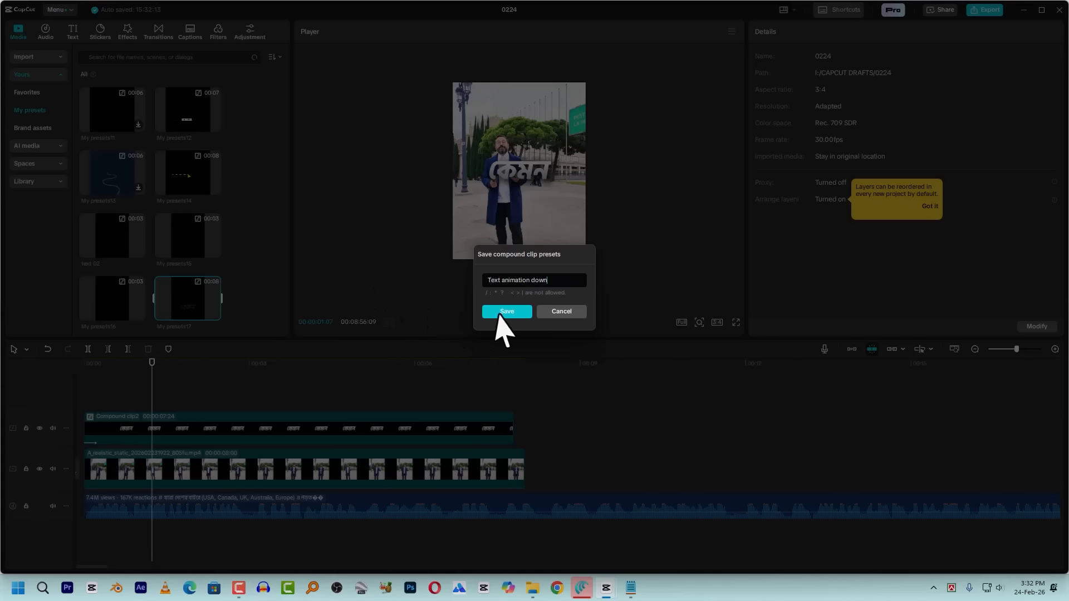
{"action": "left_click", "coordinate": [515, 314]}
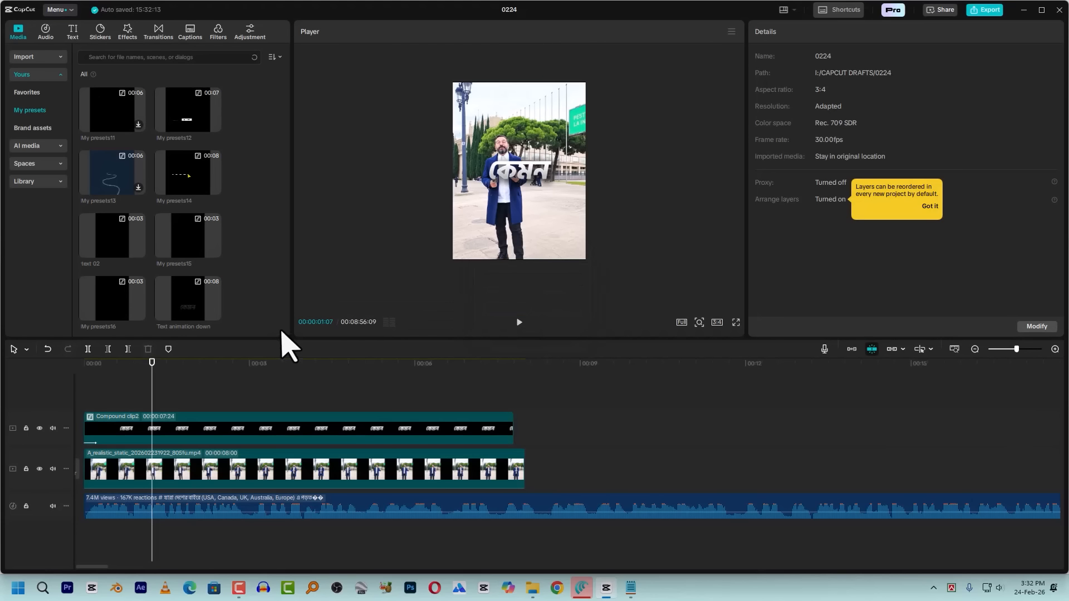
Duplicate the caption compound clip onto a track above and shift the copy sideways so its word follows the original
{"action": "left_click", "coordinate": [124, 429]}
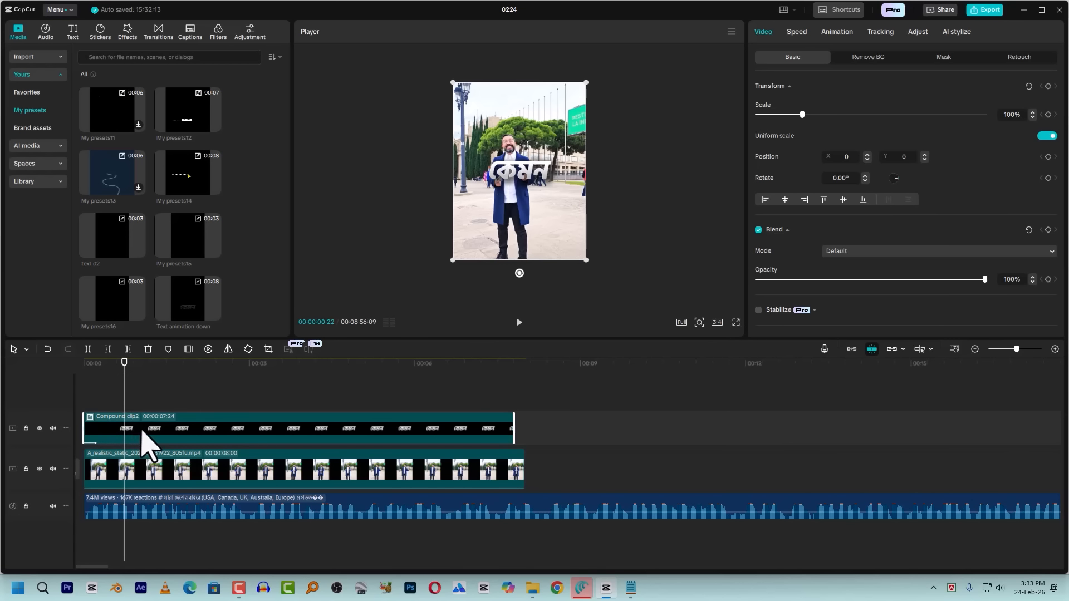
{"action": "left_click_drag", "start_coordinate": [134, 431], "coordinate": [135, 403]}
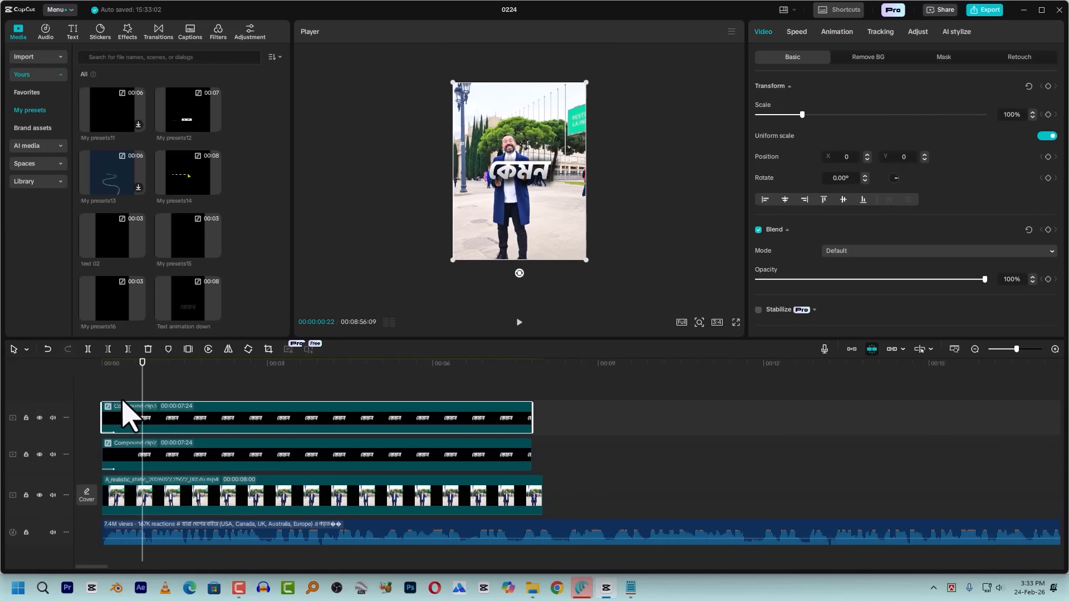
{"action": "left_click_drag", "start_coordinate": [524, 171], "coordinate": [561, 175]}
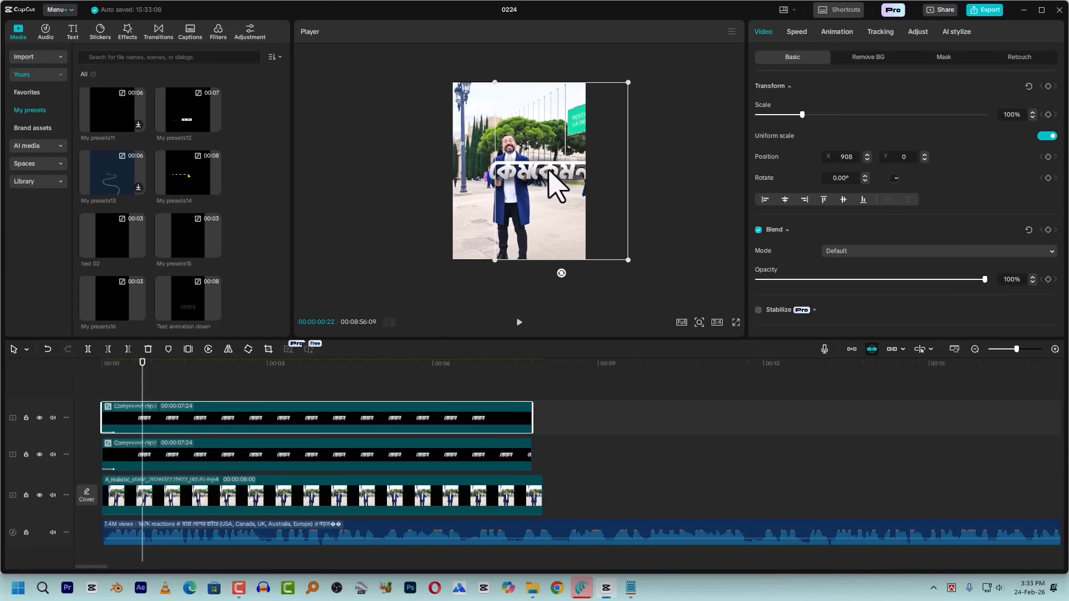
{"action": "left_click_drag", "start_coordinate": [551, 168], "coordinate": [573, 174]}
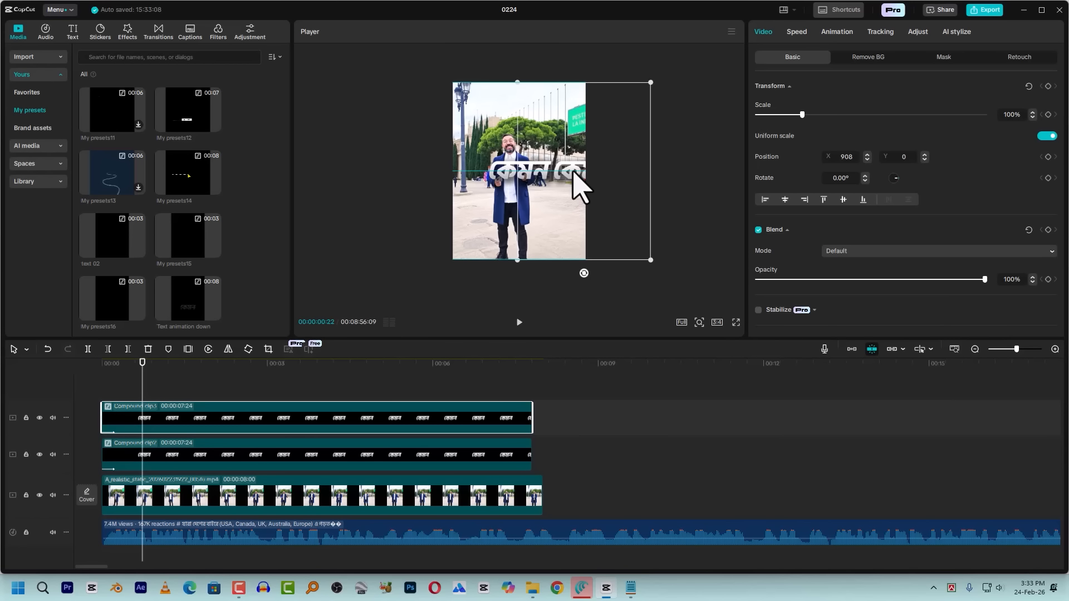
Lower both caption clips together to about Y -680 and scale them down to 83%
{"action": "left_click_drag", "start_coordinate": [344, 389], "coordinate": [353, 418]}
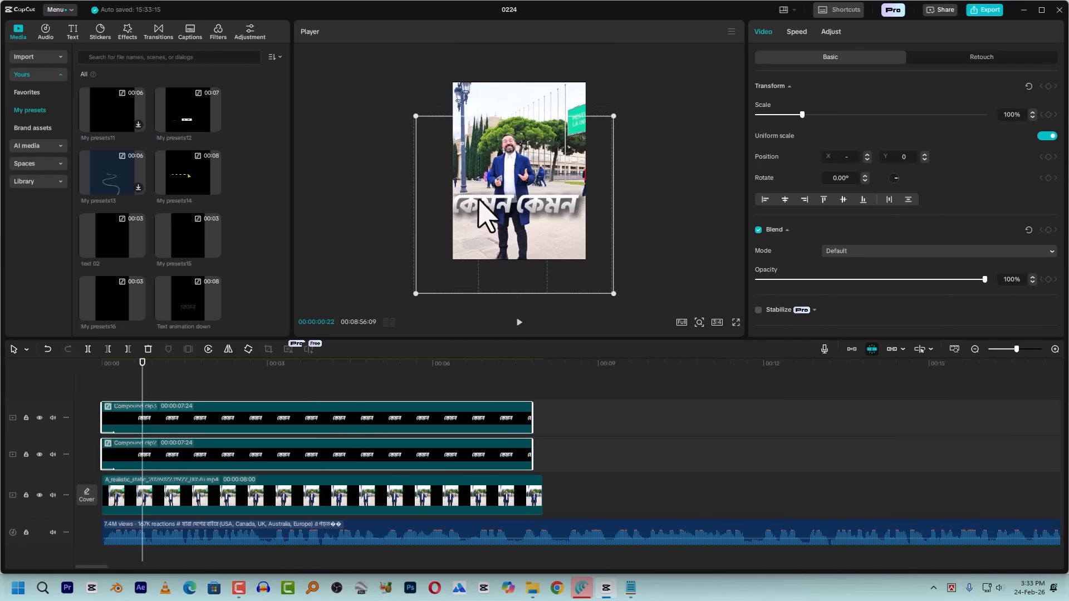
{"action": "left_click_drag", "start_coordinate": [622, 291], "coordinate": [579, 295]}
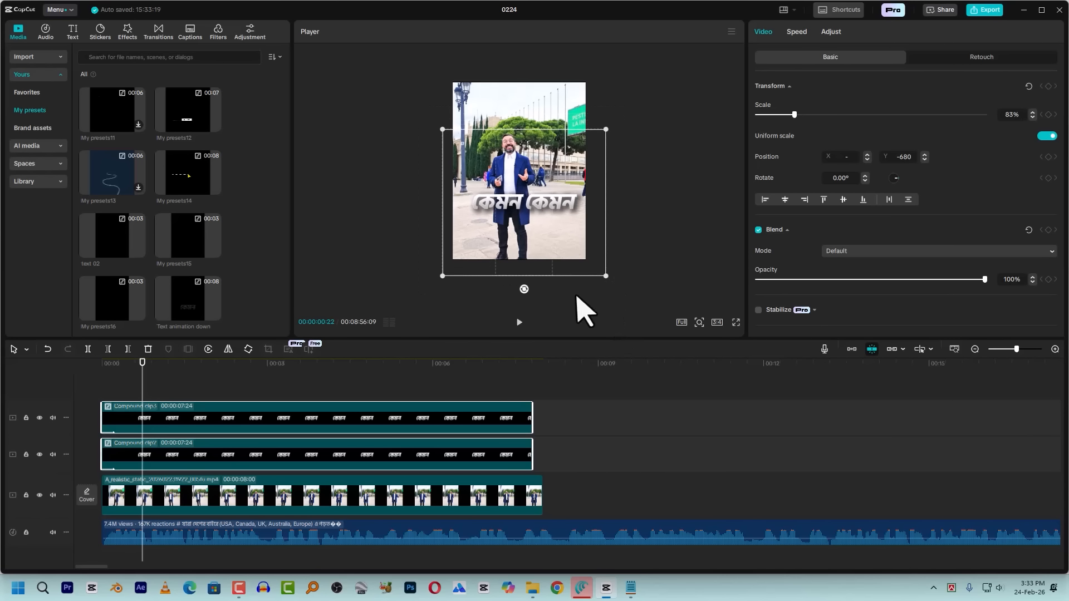
Open the duplicated caption clip through its nested compound clips down to the two text layers
{"action": "left_click", "coordinate": [334, 426]}
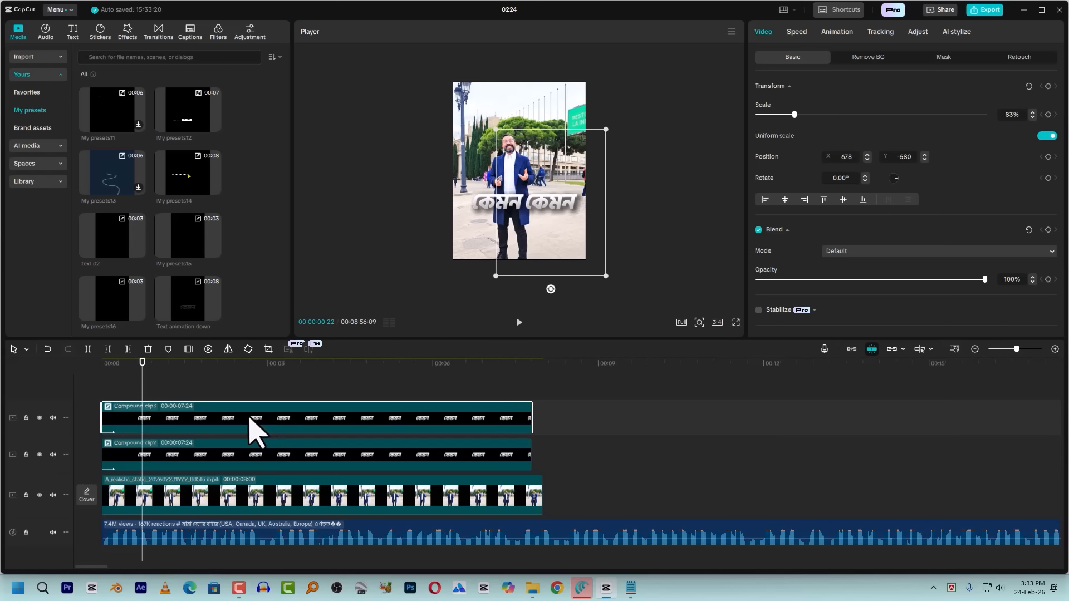
{"action": "double_click", "coordinate": [231, 419]}
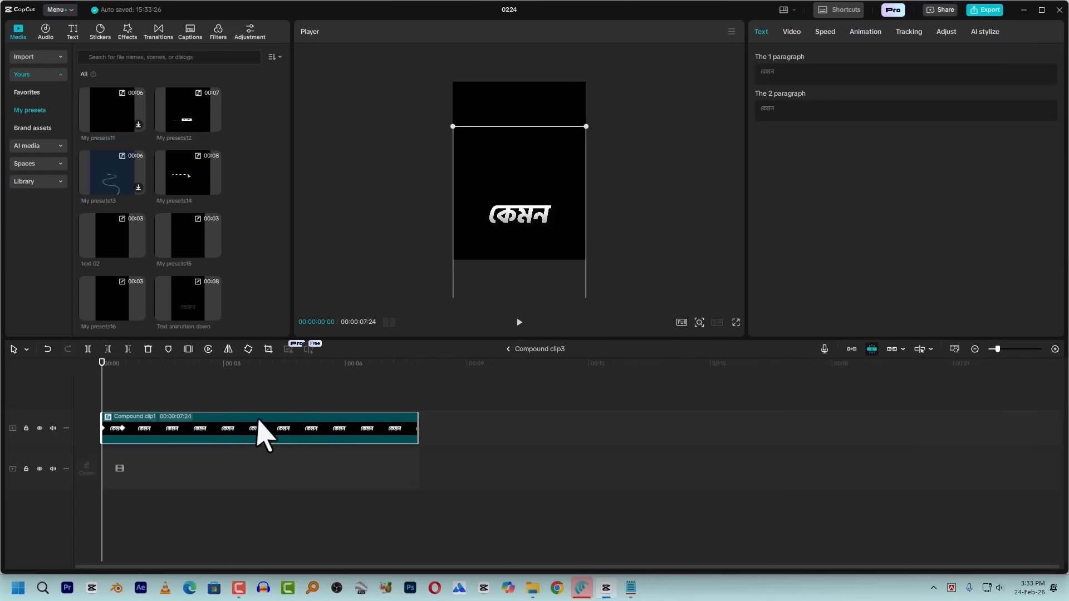
{"action": "left_click", "coordinate": [202, 367]}
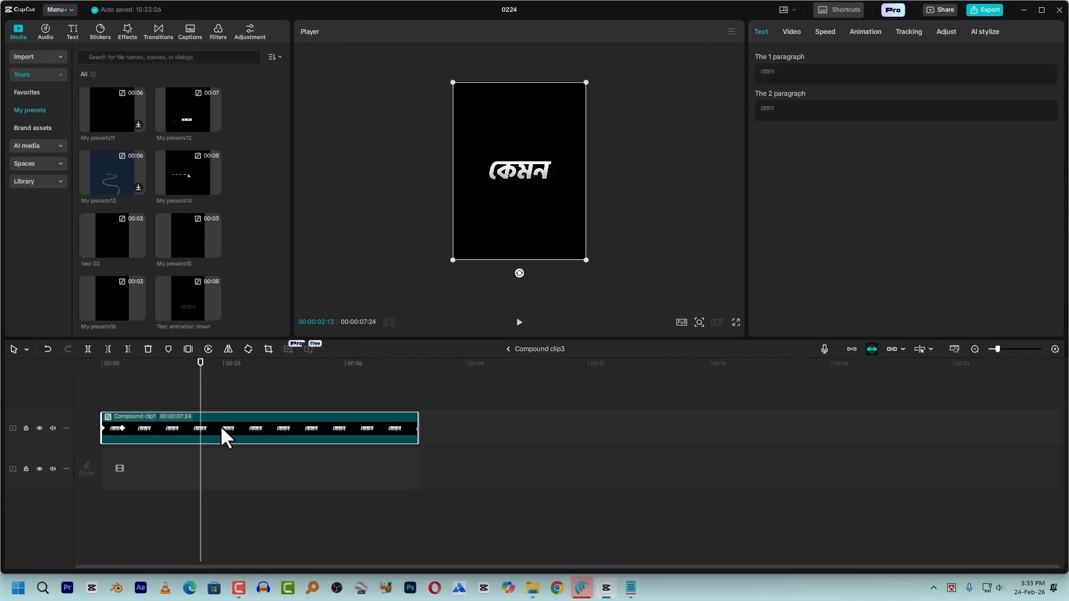
{"action": "double_click", "coordinate": [221, 425]}
{"action": "left_click", "coordinate": [231, 365]}
{"action": "left_click", "coordinate": [224, 423]}
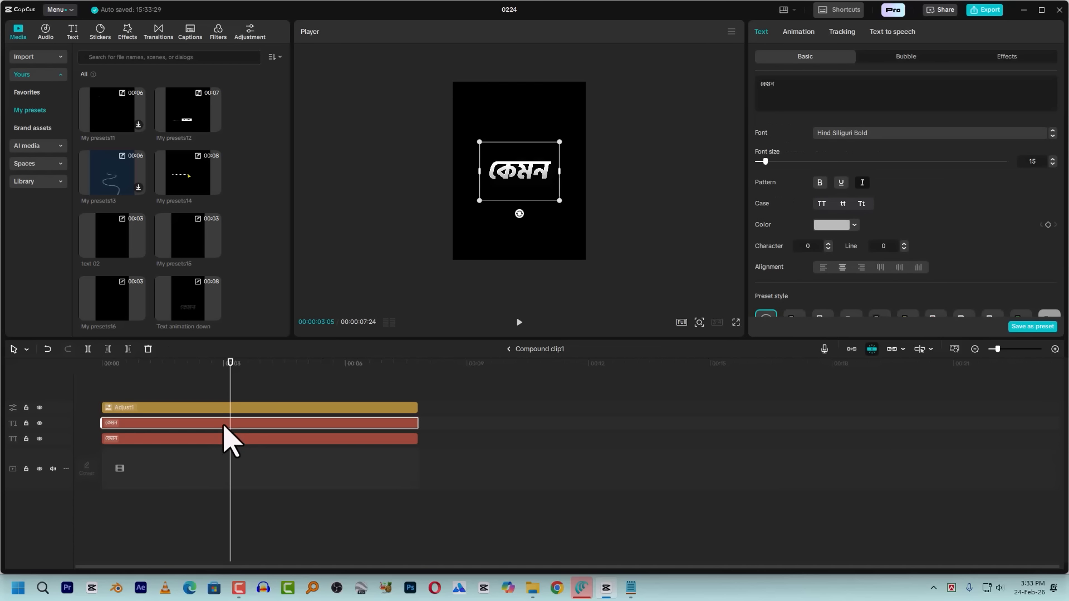
Replace the text of both caption layers with "হবে?" and return to the main timeline
{"action": "left_click", "coordinate": [316, 439]}
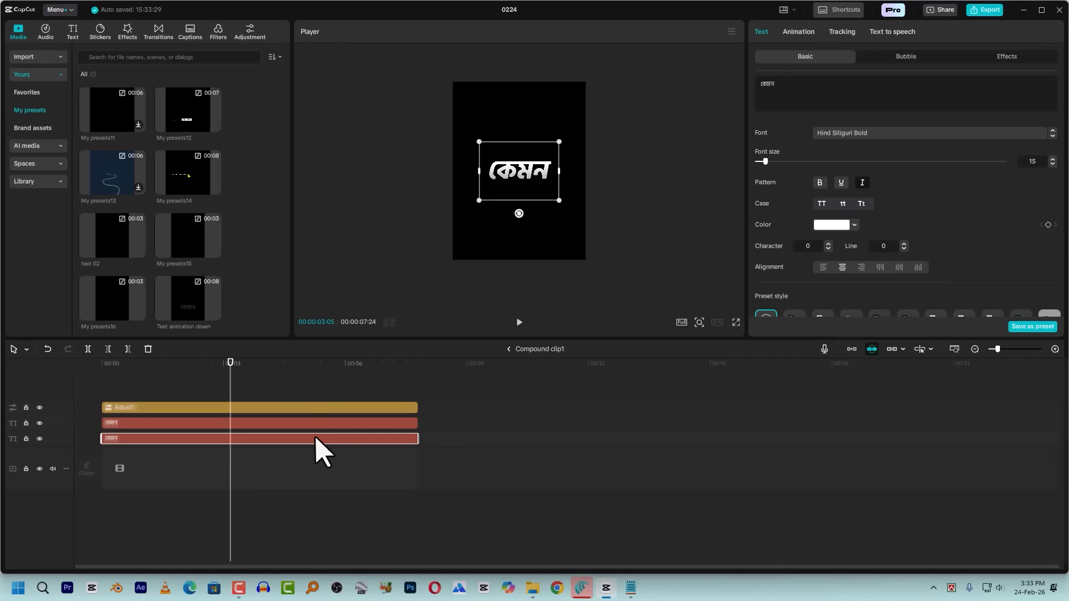
{"action": "left_click", "coordinate": [805, 79]}
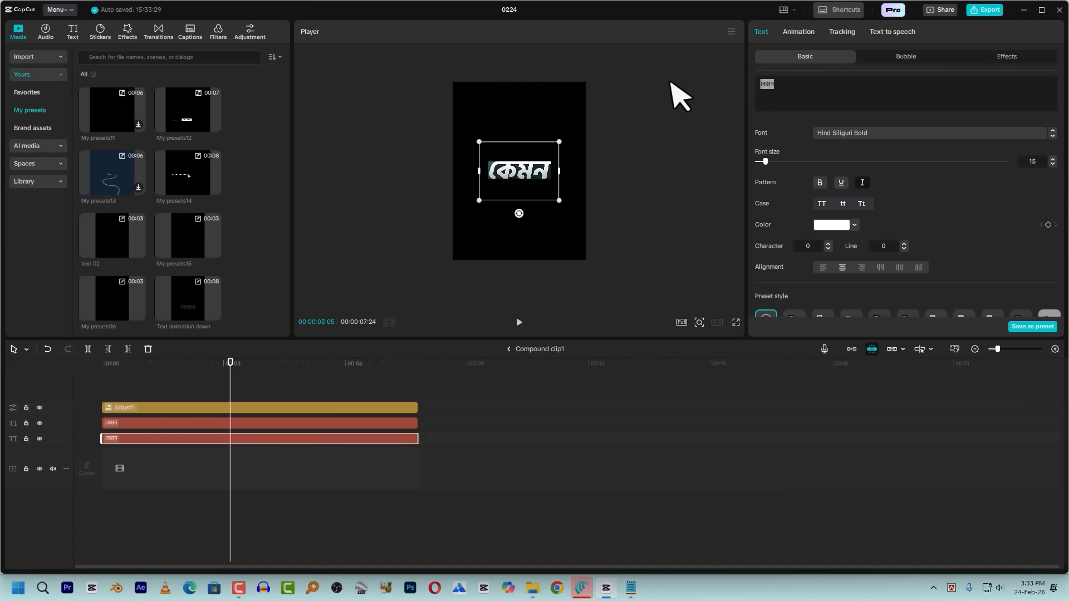
{"action": "left_click", "coordinate": [273, 423]}
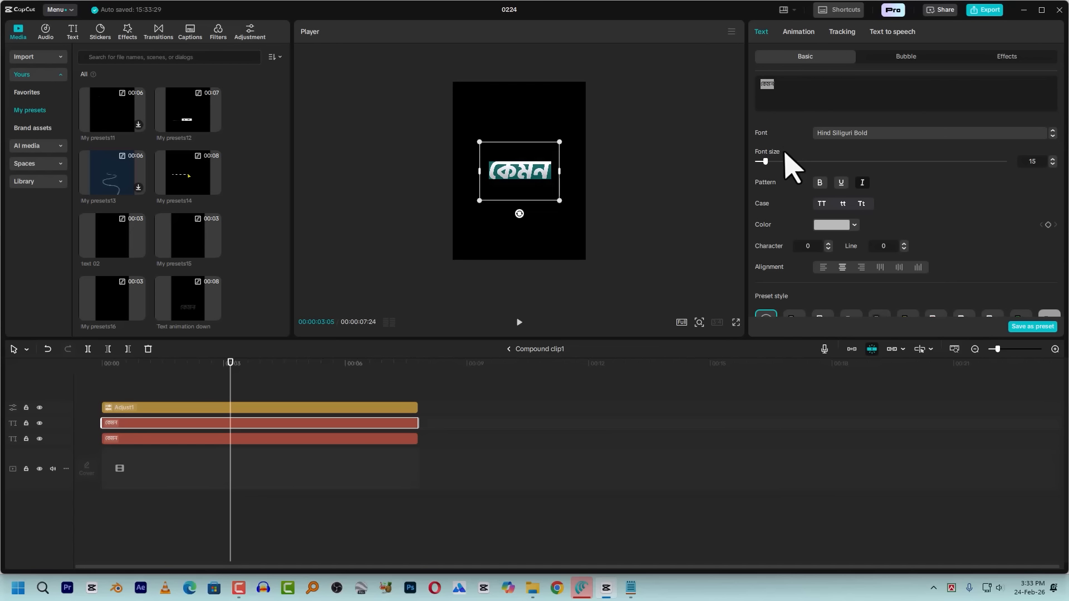
{"action": "key", "text": "super+v"}
{"action": "left_click", "coordinate": [577, 437]}
{"action": "left_click", "coordinate": [358, 440]}
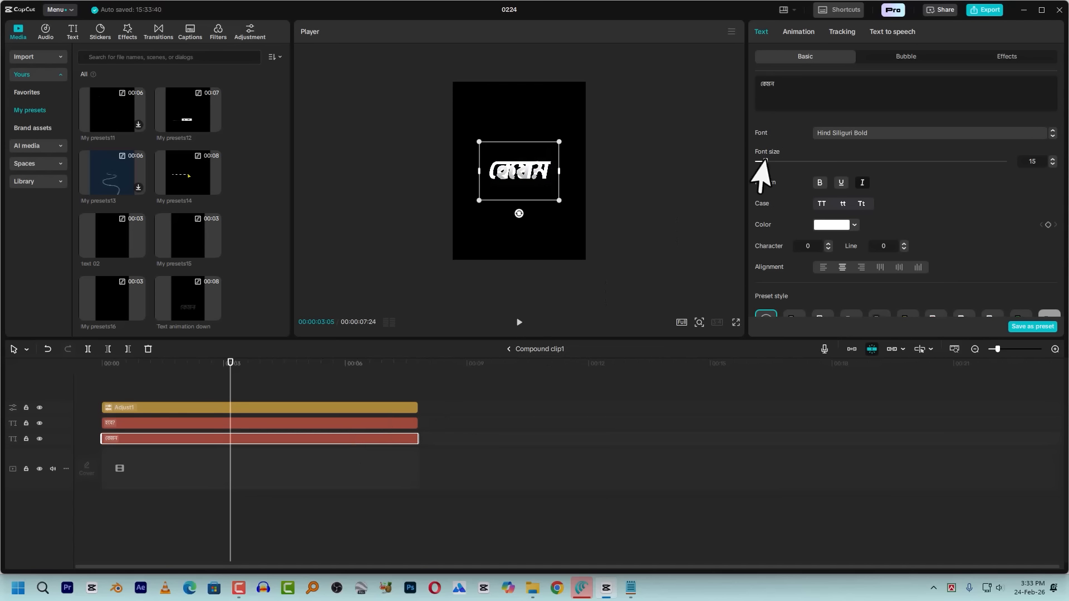
{"action": "key", "text": "super+v"}
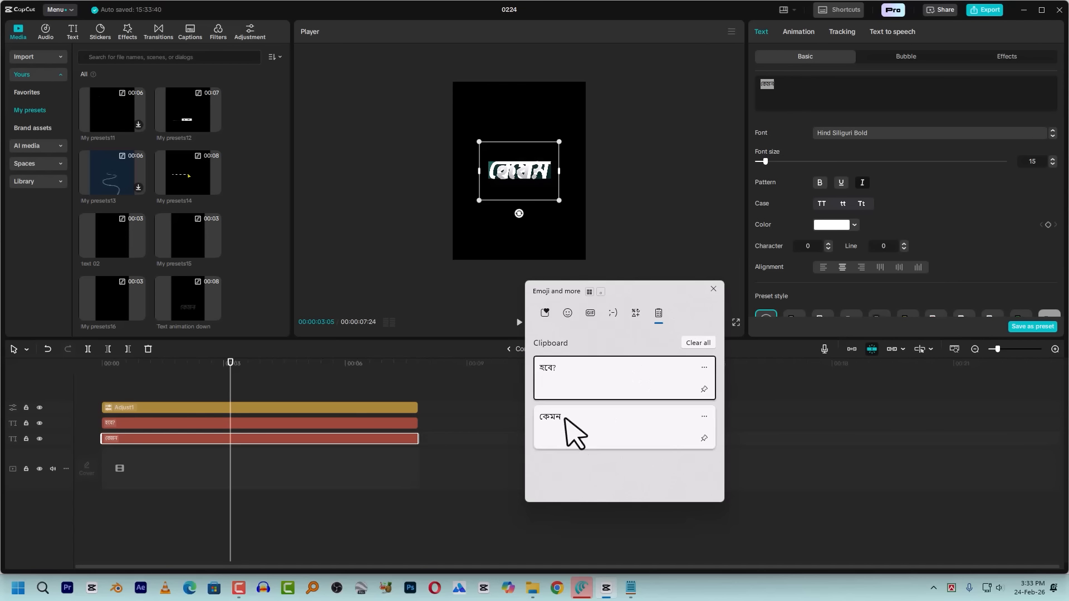
{"action": "left_click", "coordinate": [573, 374]}
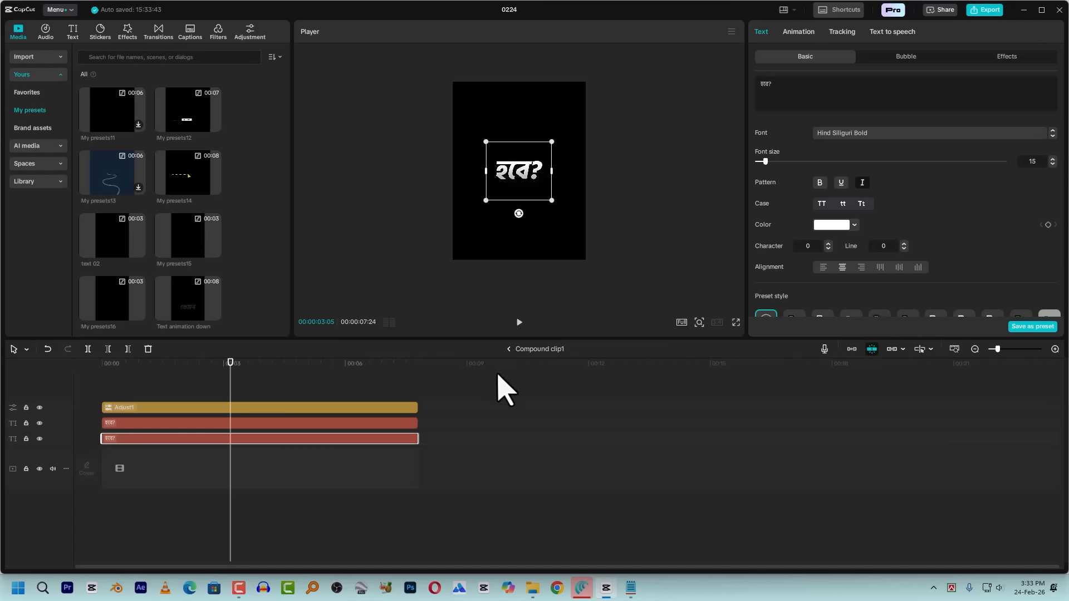
{"action": "left_click", "coordinate": [509, 351]}
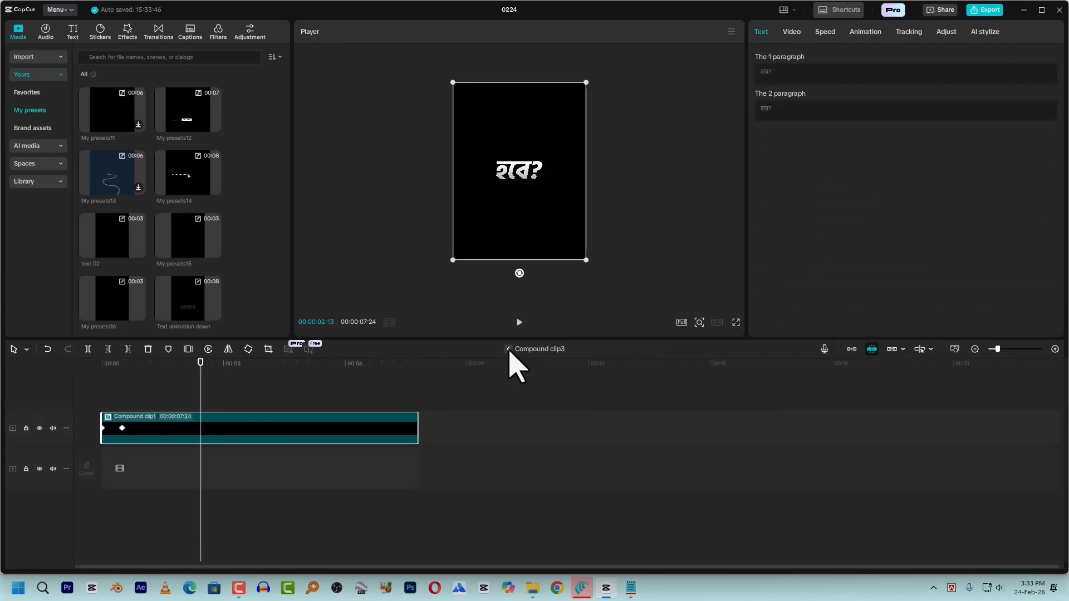
{"action": "left_click", "coordinate": [508, 350]}
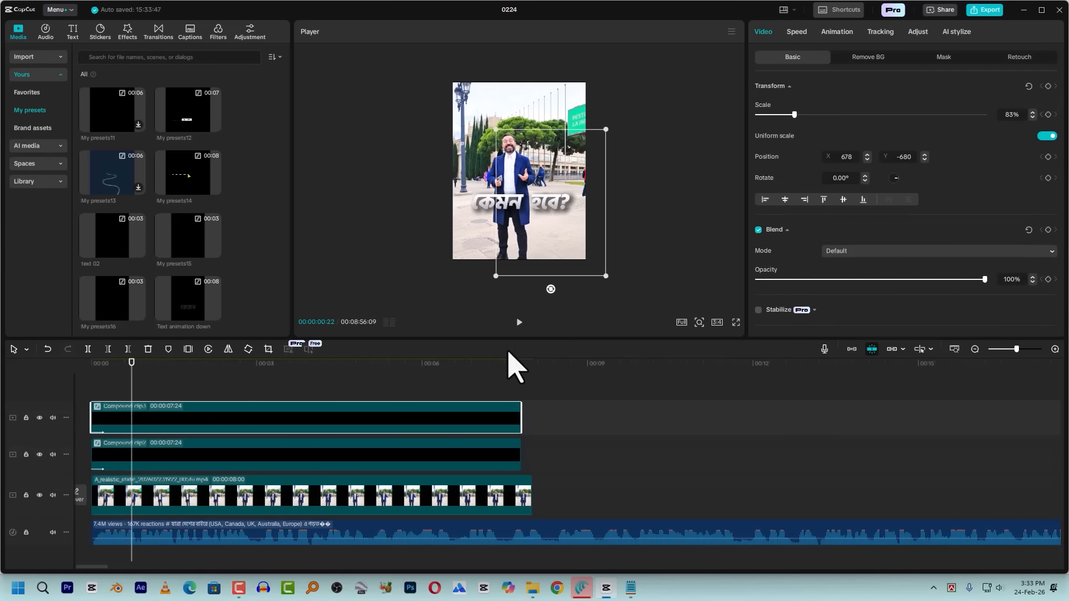
Nudge the "হবে?" caption closer to "কেমন" in the preview, to about X 576, Y -686
{"action": "left_click_drag", "start_coordinate": [93, 373], "coordinate": [68, 376]}
{"action": "left_click", "coordinate": [173, 380]}
{"action": "left_click", "coordinate": [552, 192]}
{"action": "left_click_drag", "start_coordinate": [546, 205], "coordinate": [542, 207]}
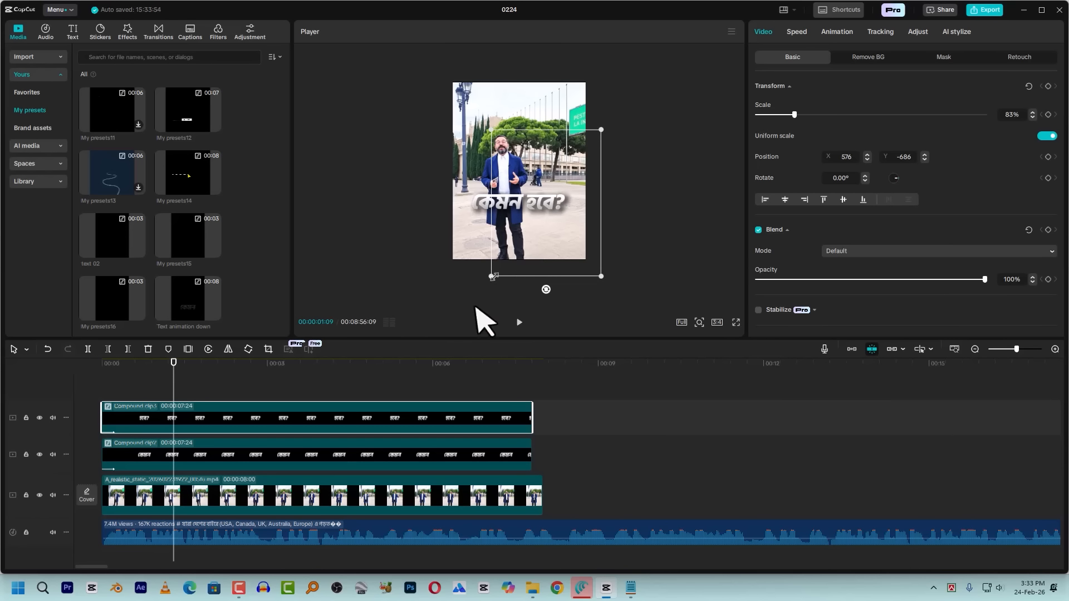
Shift both caption clips together slightly to the right in the frame and scale them down to 75%
{"action": "left_click", "coordinate": [347, 449], "text": "ctrl"}
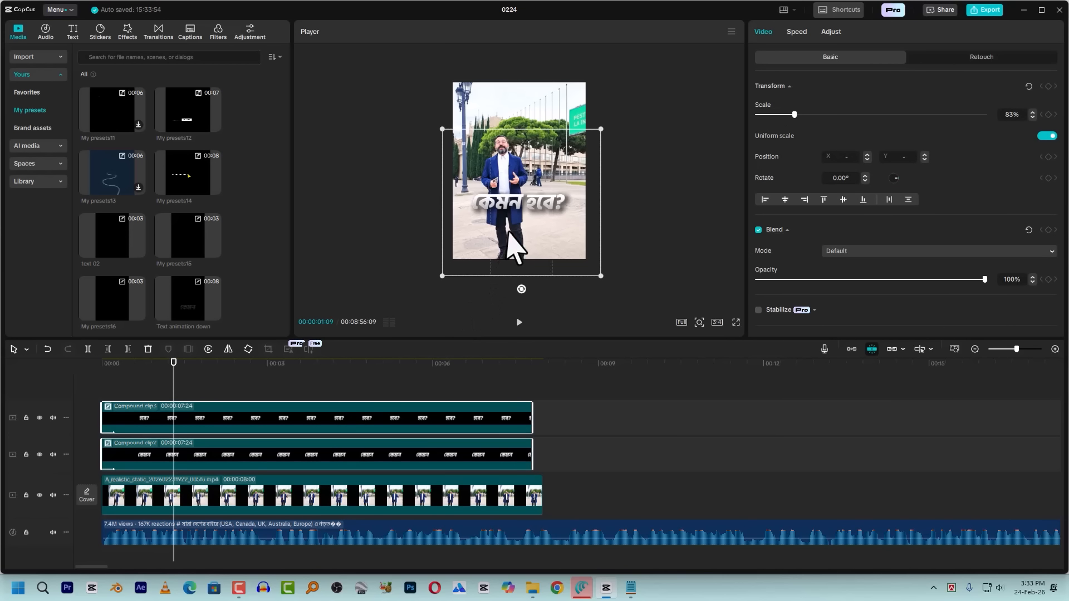
{"action": "left_click_drag", "start_coordinate": [507, 229], "coordinate": [517, 231]}
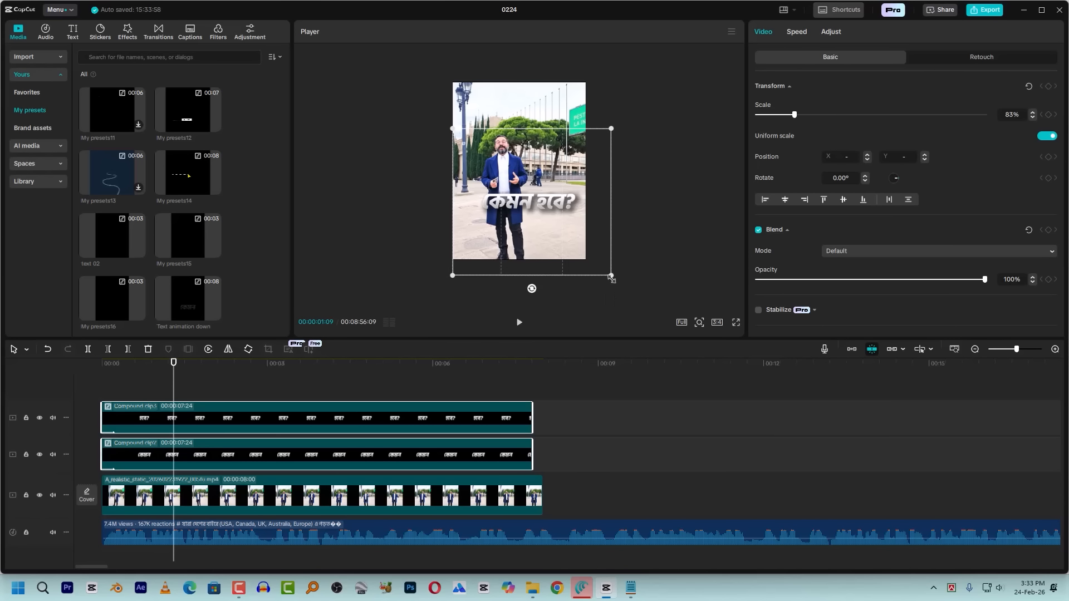
{"action": "left_click_drag", "start_coordinate": [611, 276], "coordinate": [604, 270]}
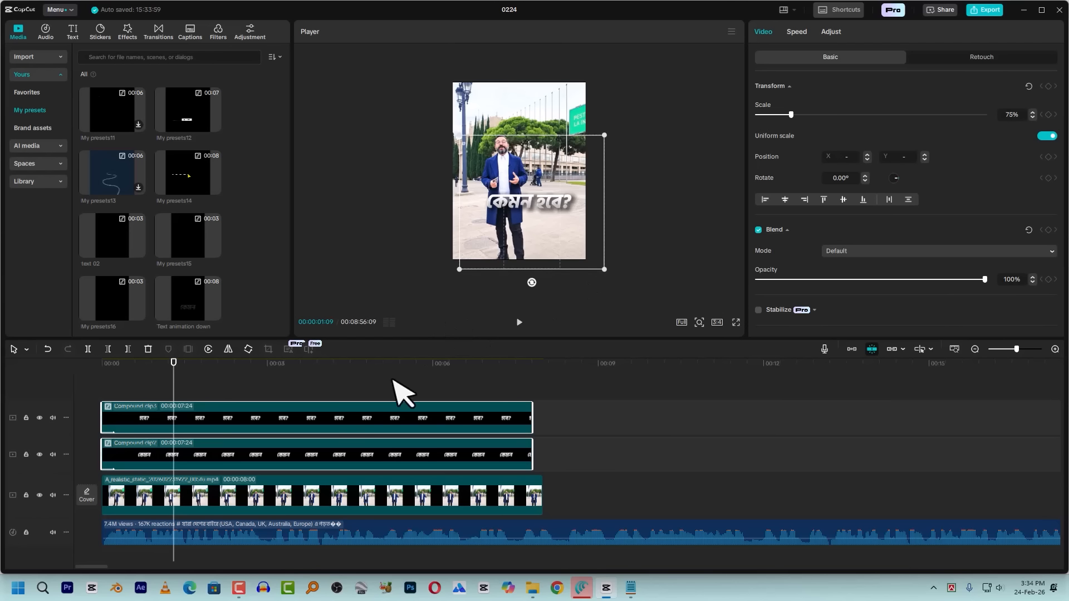
Play the opening and delay the "হবে?" clip on its track by about 8 frames relative to the "কেমন" clip
{"action": "left_click", "coordinate": [73, 377]}
{"action": "key", "text": "space"}
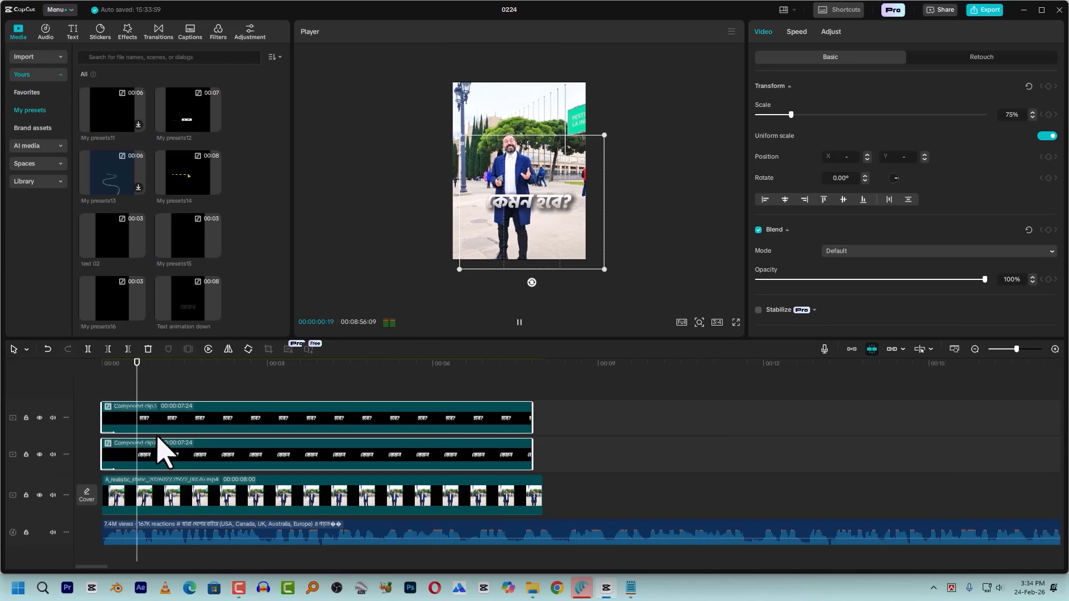
{"action": "left_click", "coordinate": [106, 374]}
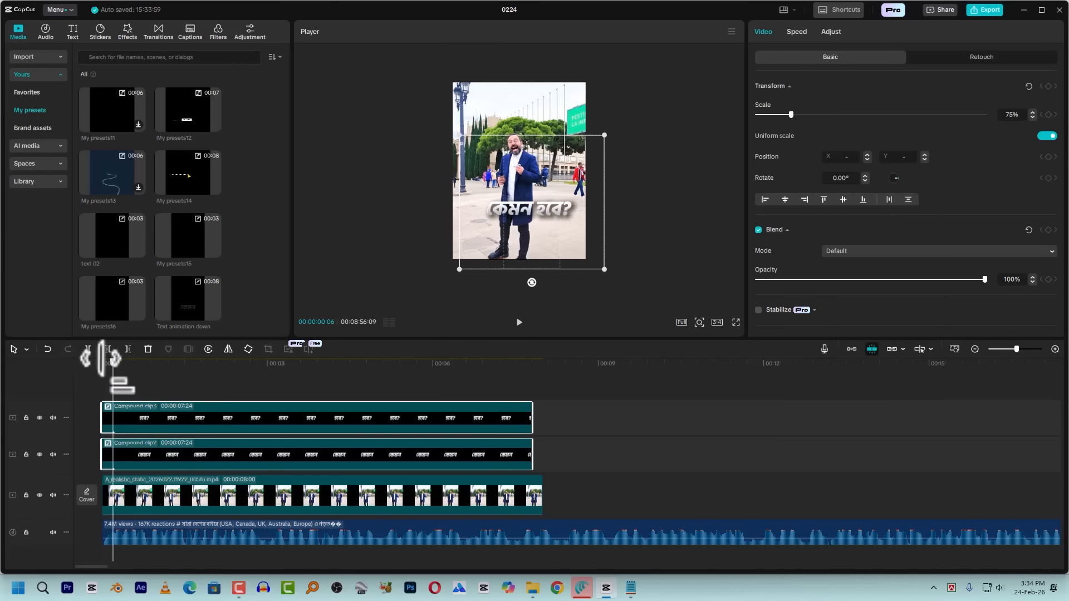
{"action": "left_click", "coordinate": [127, 415]}
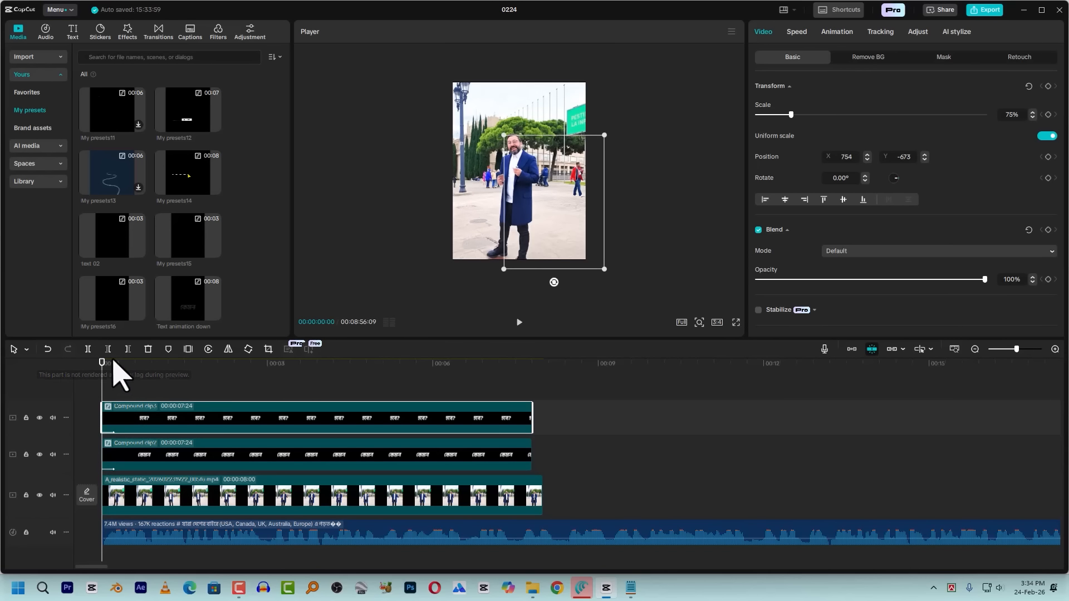
{"action": "left_click_drag", "start_coordinate": [129, 421], "coordinate": [144, 424]}
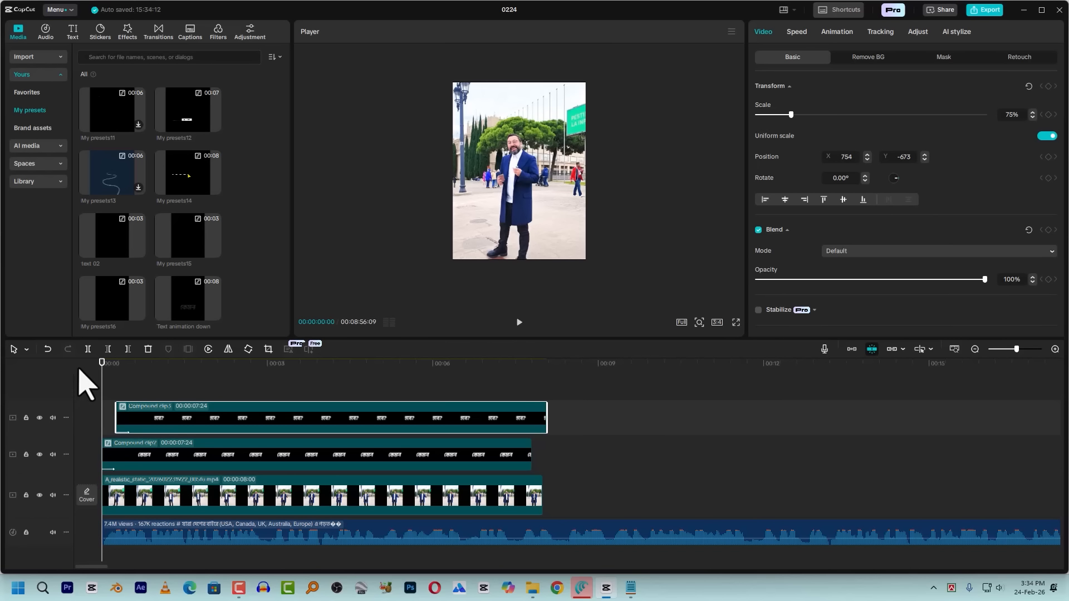
Play the opening and step back frame by frame to check when the second word should appear
{"action": "key", "text": "space"}
{"action": "key", "text": "space"}
{"action": "key", "text": "Left"}
{"action": "key", "text": "Left"}
{"action": "key", "text": "Left"}
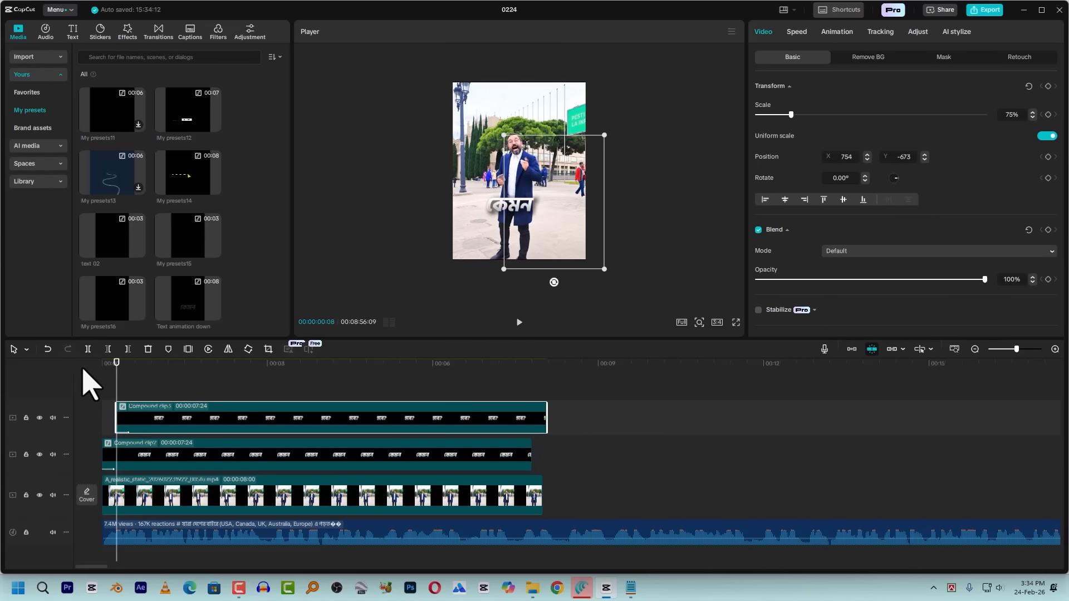
Move the "হবে?" clip earlier so it starts about 3 frames in, and play the opening to check its timing
{"action": "left_click_drag", "start_coordinate": [148, 425], "coordinate": [146, 424]}
{"action": "left_click_drag", "start_coordinate": [115, 363], "coordinate": [125, 413]}
{"action": "key", "text": "space"}
{"action": "key", "text": "space"}
{"action": "key", "text": "space"}
{"action": "key", "text": "space"}
{"action": "key", "text": "Left"}
{"action": "key", "text": "Left"}
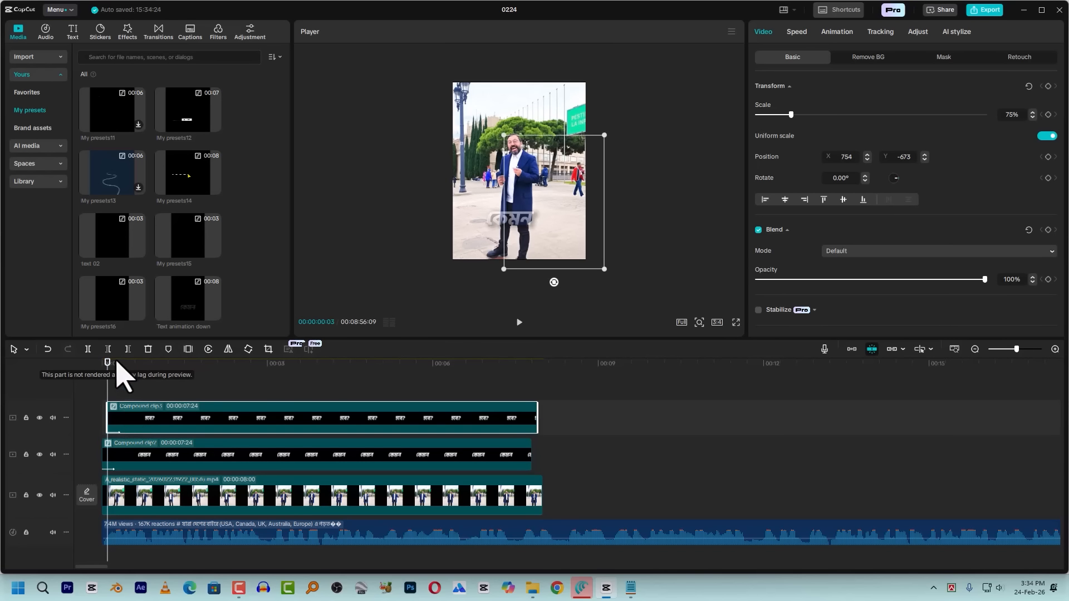
{"action": "key", "text": "space"}
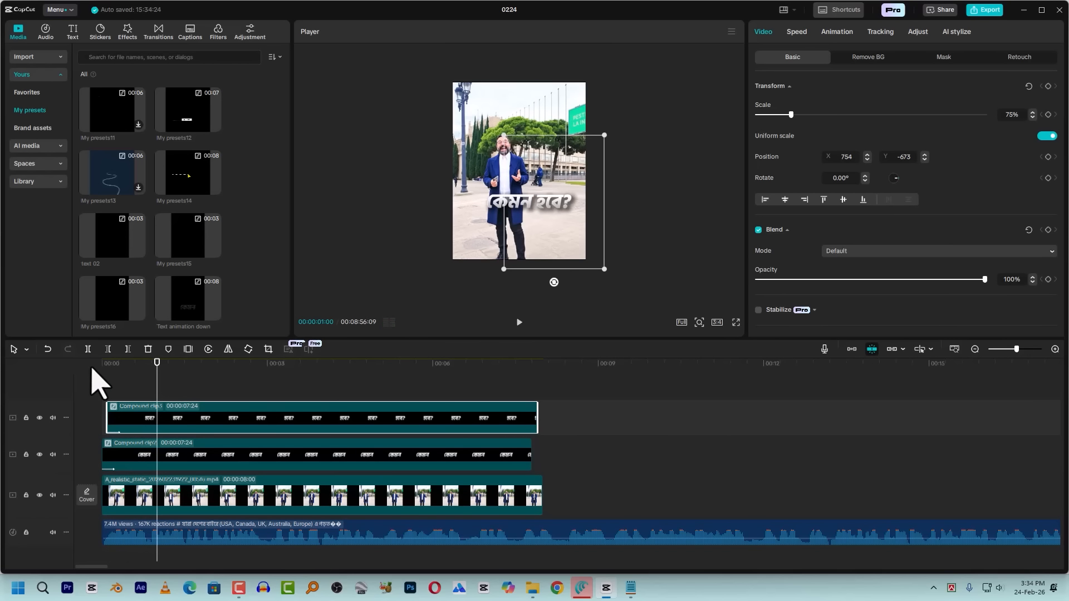
{"action": "left_click", "coordinate": [736, 323]}
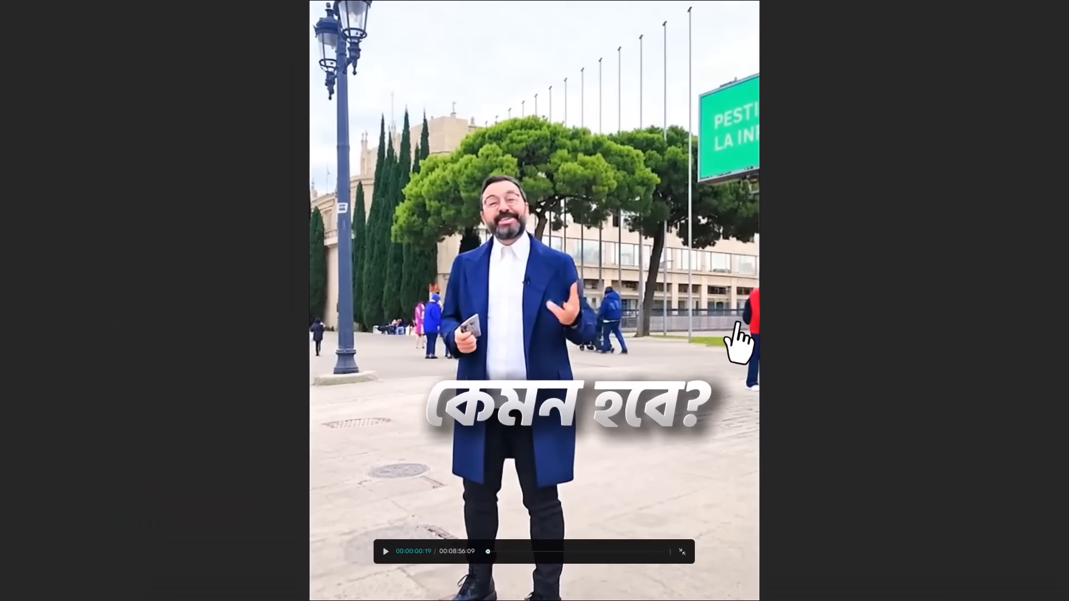
{"action": "key", "text": "Escape"}
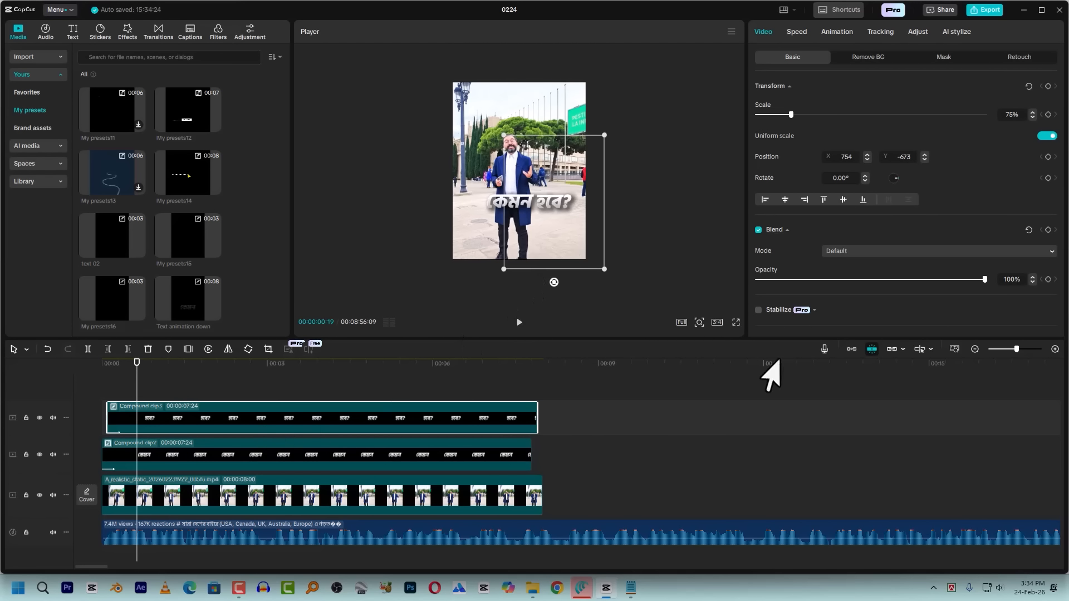
Play the start of the reference video around 00:05:33 to compare its "কেমন হবে" caption
{"action": "scroll", "coordinate": [702, 447], "scroll_direction": "down", "scroll_amount": 3}
{"action": "scroll", "coordinate": [706, 437], "scroll_direction": "down", "scroll_amount": 2}
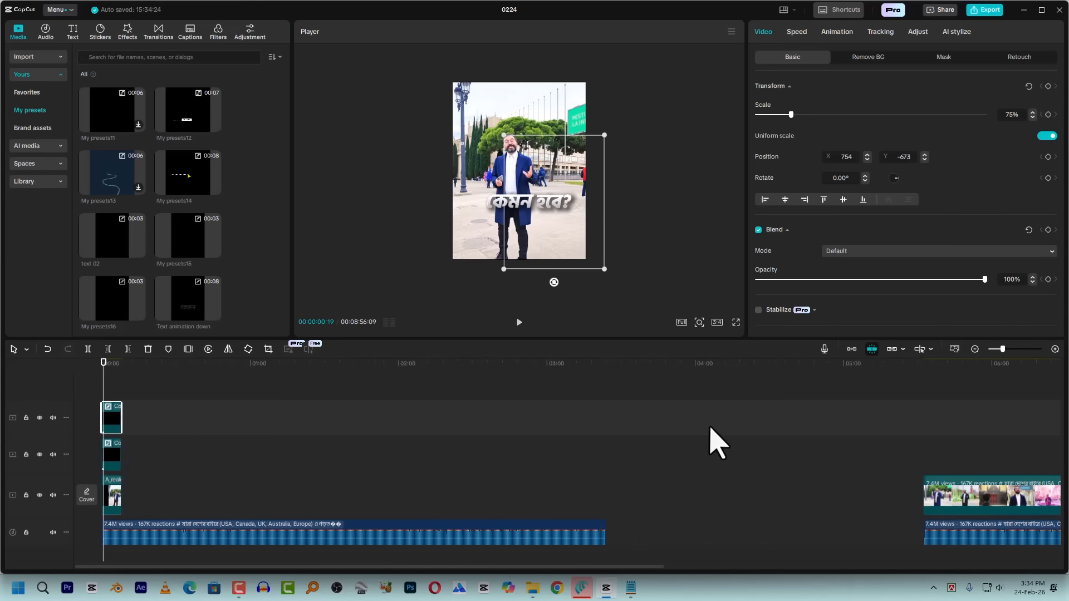
{"action": "left_click", "coordinate": [927, 372]}
{"action": "left_click_drag", "start_coordinate": [929, 375], "coordinate": [923, 381]}
{"action": "key", "text": "space"}
{"action": "key", "text": "space"}
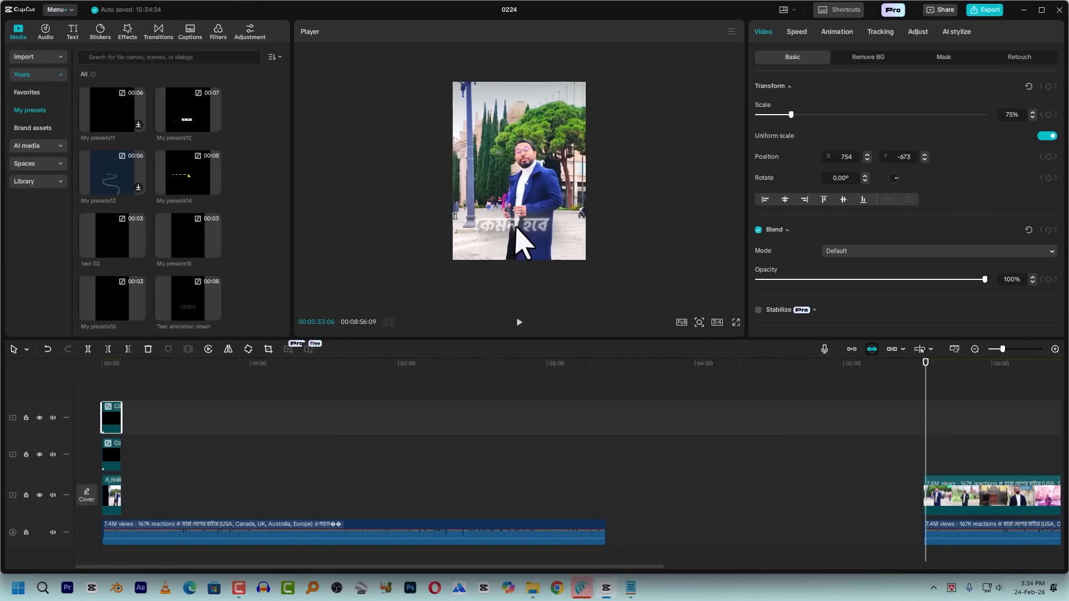
Return to the timeline start and review the compound clip options for the caption, video and audio clips
{"action": "left_click", "coordinate": [111, 380]}
{"action": "left_click", "coordinate": [102, 379]}
{"action": "scroll", "coordinate": [206, 427], "scroll_direction": "up", "scroll_amount": 5}
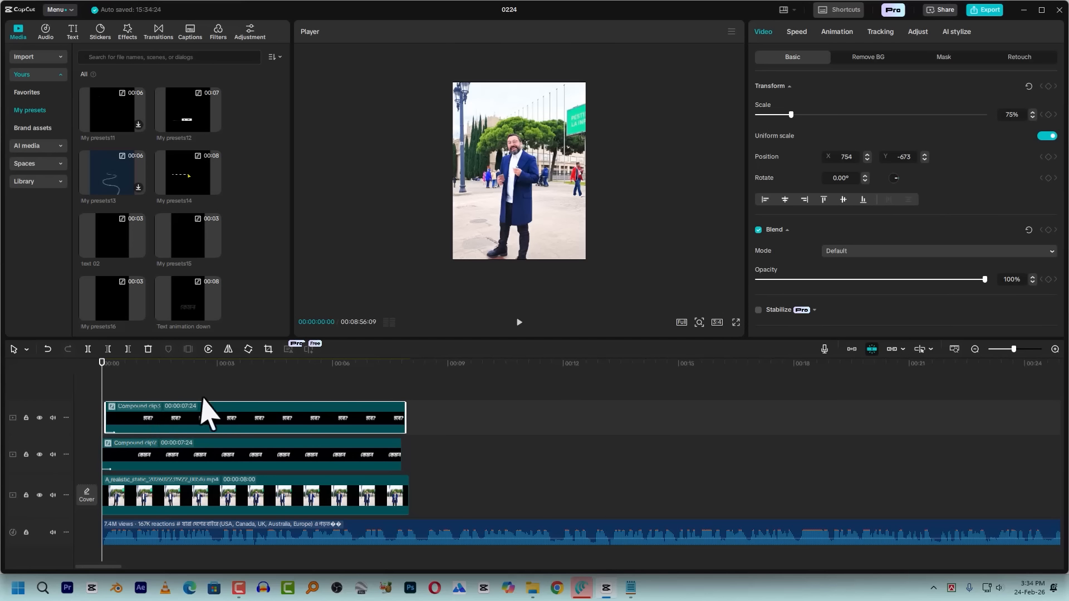
{"action": "left_click_drag", "start_coordinate": [275, 390], "coordinate": [268, 482]}
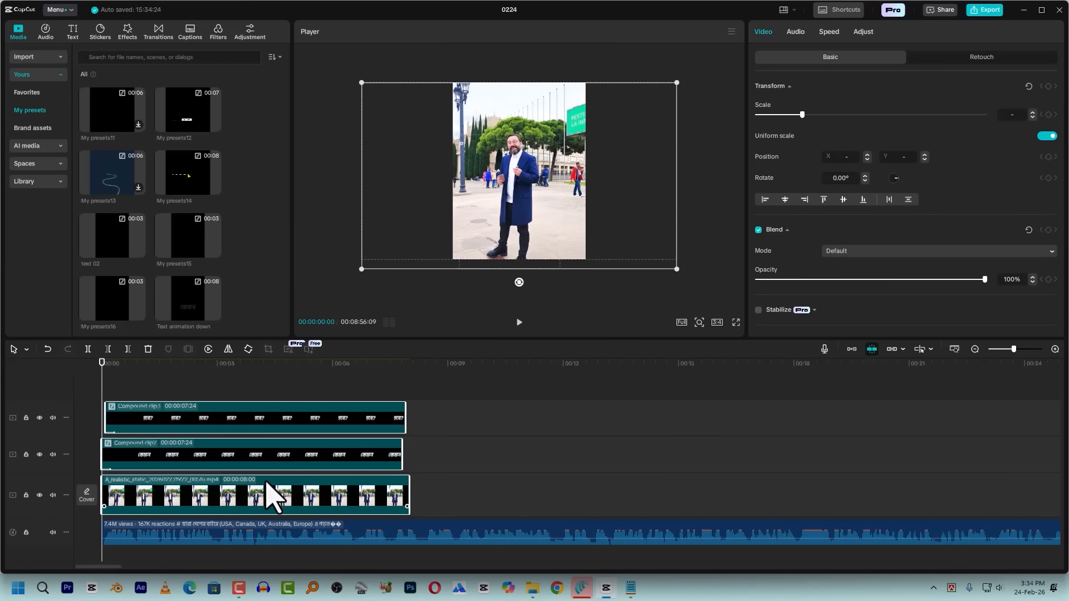
{"action": "right_click", "coordinate": [277, 429]}
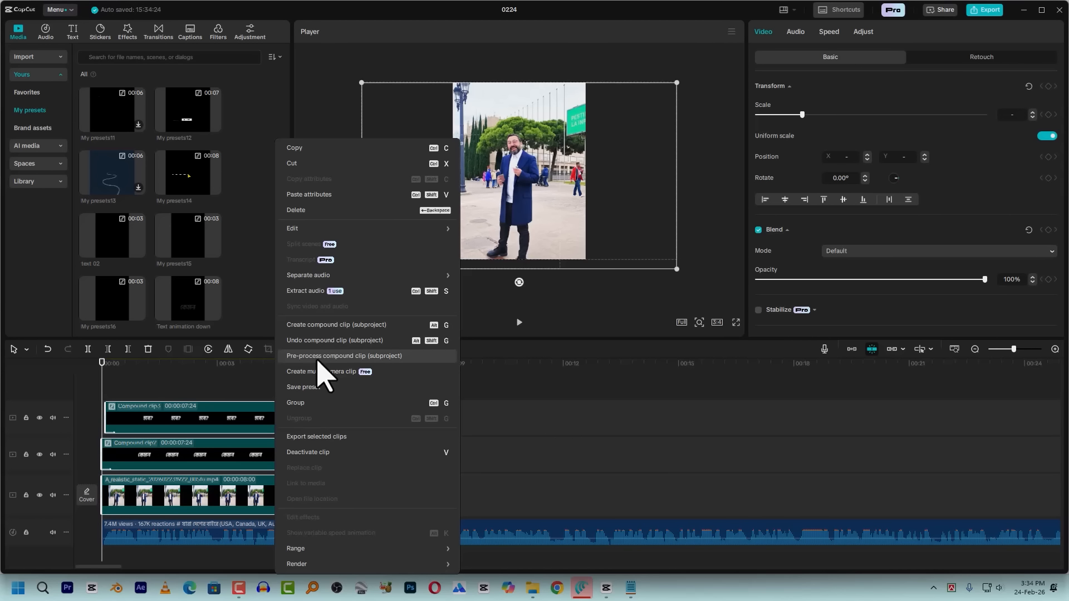
{"action": "left_click", "coordinate": [203, 454]}
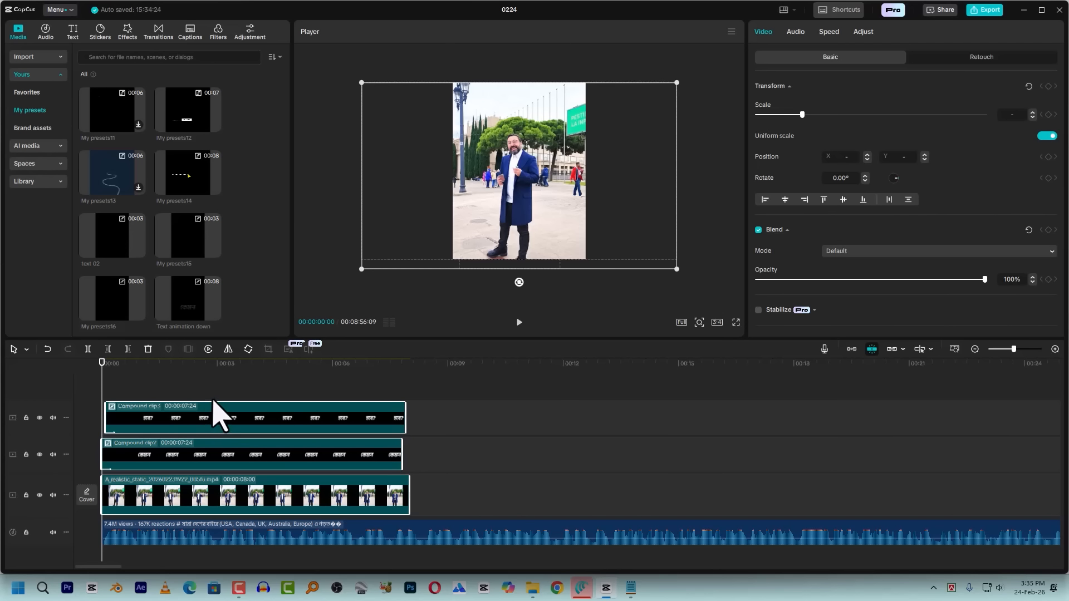
{"action": "left_click", "coordinate": [218, 492]}
{"action": "scroll", "coordinate": [436, 429], "scroll_direction": "down", "scroll_amount": 1, "text": "ctrl"}
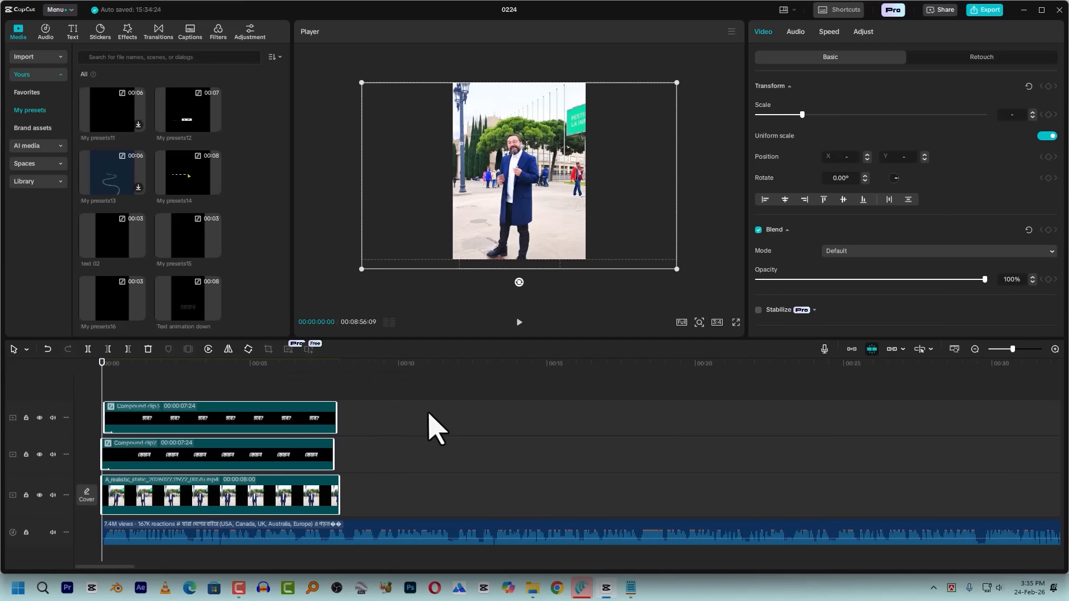
{"action": "key", "text": "ctrl+a"}
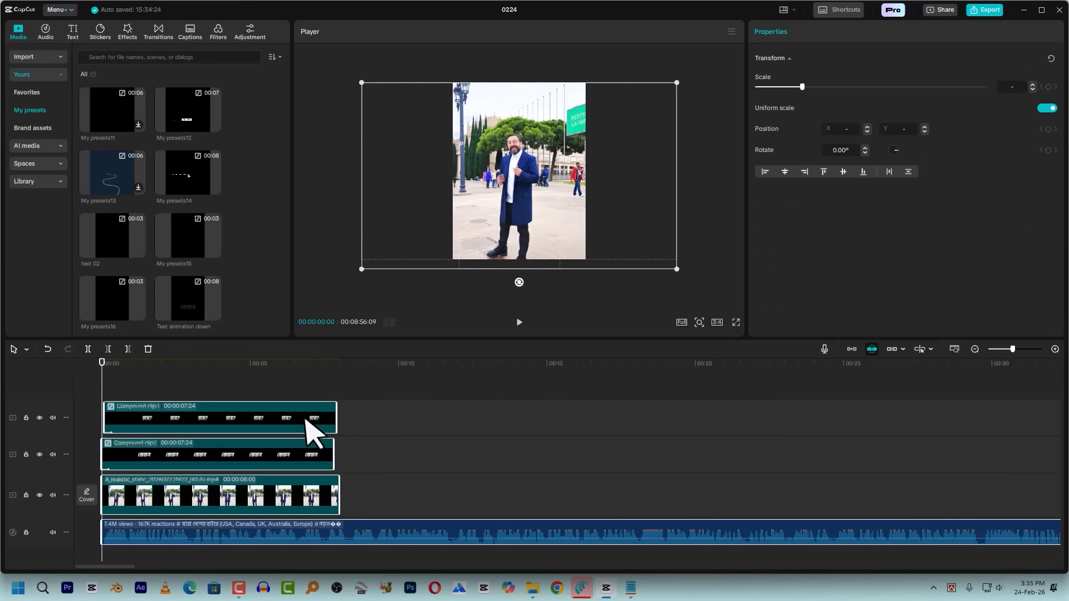
{"action": "right_click", "coordinate": [306, 435]}
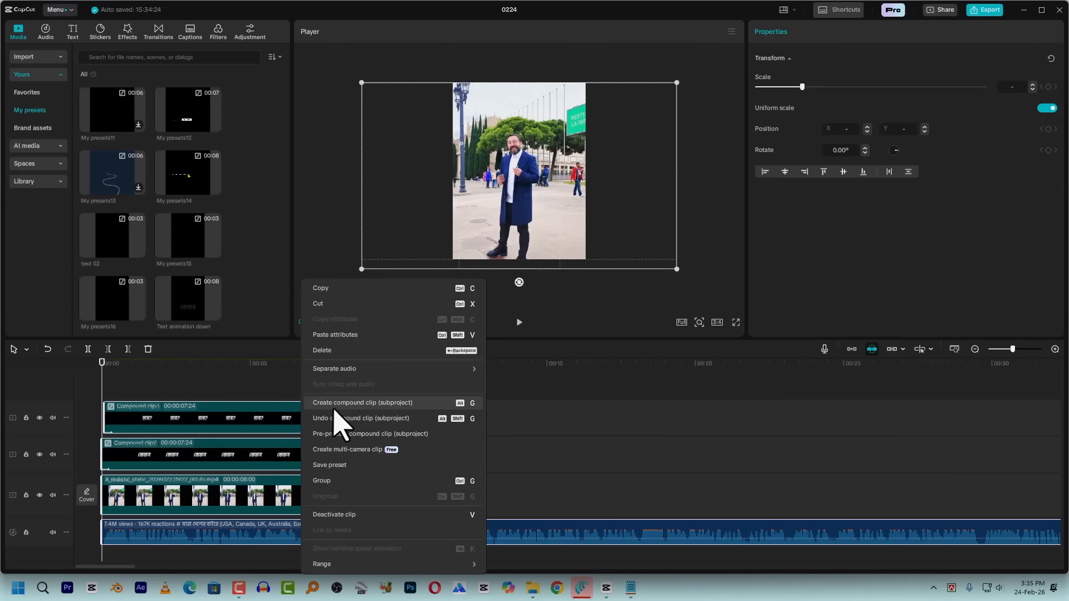
{"action": "left_click", "coordinate": [239, 442]}
{"action": "left_click", "coordinate": [195, 465]}
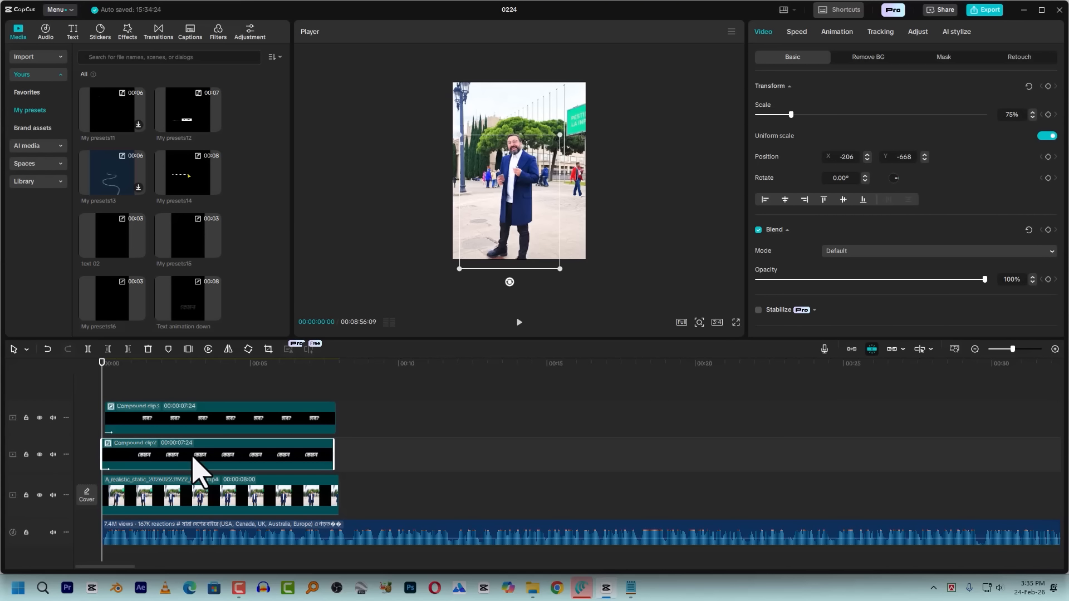
Inspect the nested compound clips inside the "কেমন" caption and return to the main timeline
{"action": "double_click", "coordinate": [147, 460]}
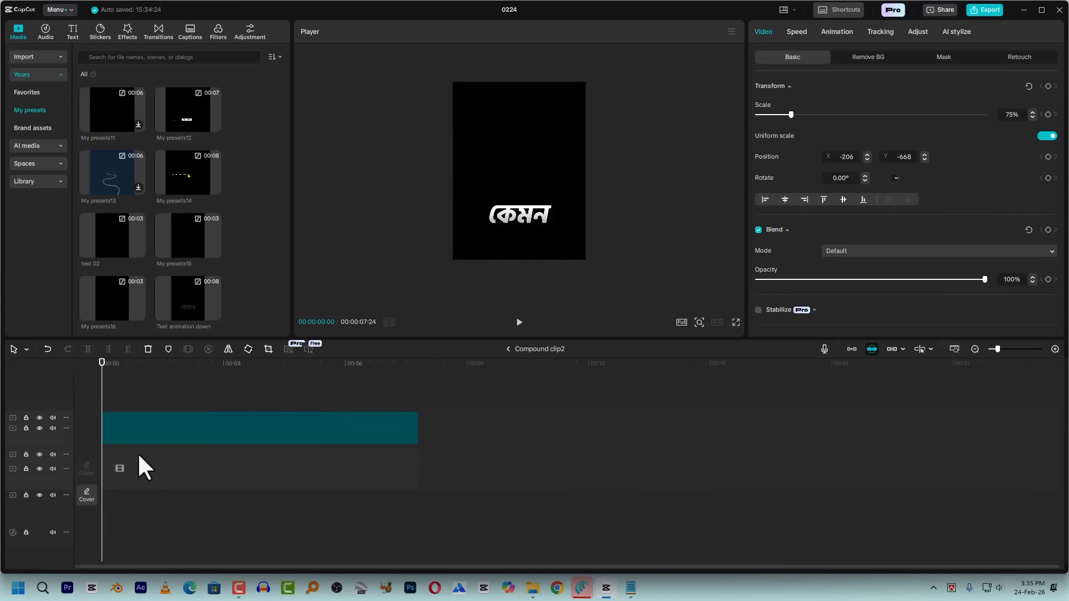
{"action": "double_click", "coordinate": [180, 425]}
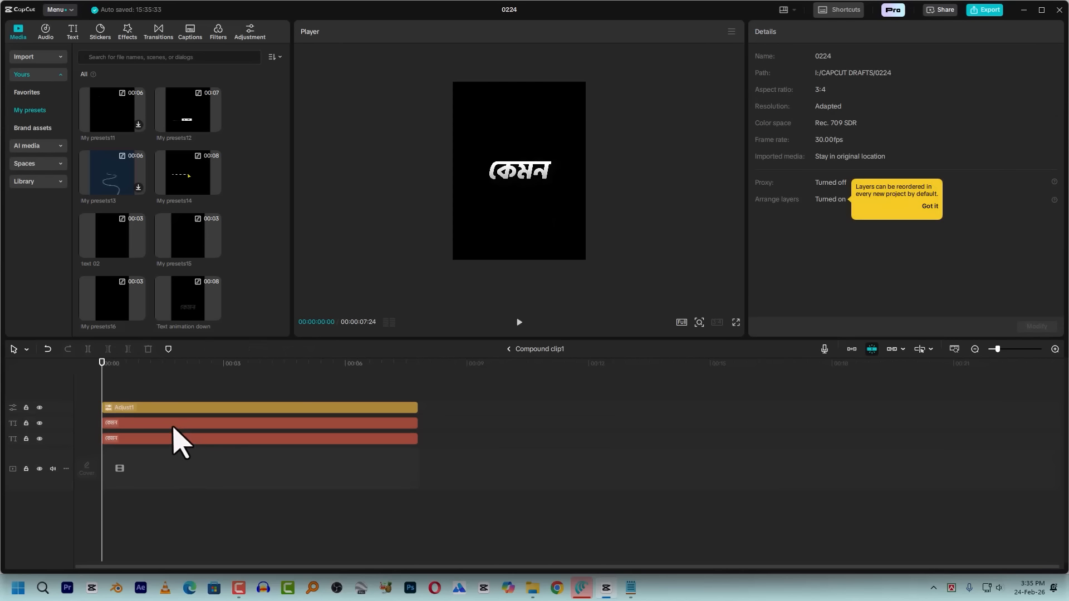
{"action": "left_click", "coordinate": [509, 349]}
{"action": "left_click", "coordinate": [508, 349]}
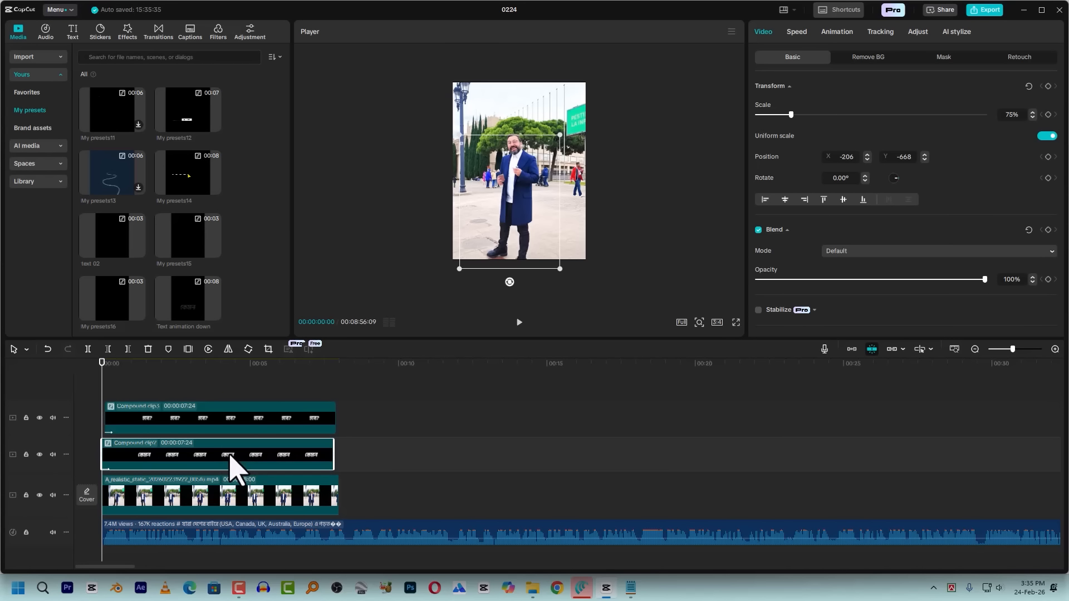
{"action": "double_click", "coordinate": [231, 467]}
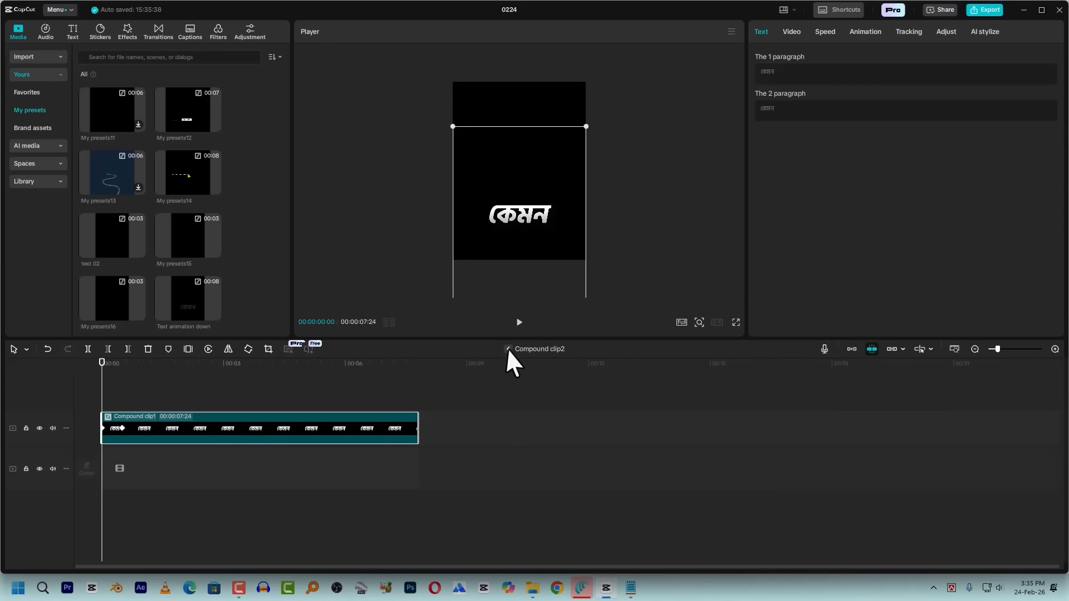
{"action": "left_click", "coordinate": [508, 349]}
Combine the "কেমন" and "হবে?" caption clips into one compound clip
{"action": "left_click_drag", "start_coordinate": [344, 452], "coordinate": [264, 500]}
{"action": "left_click_drag", "start_coordinate": [349, 413], "coordinate": [284, 461]}
{"action": "right_click", "coordinate": [310, 426]}
{"action": "left_click", "coordinate": [351, 348]}
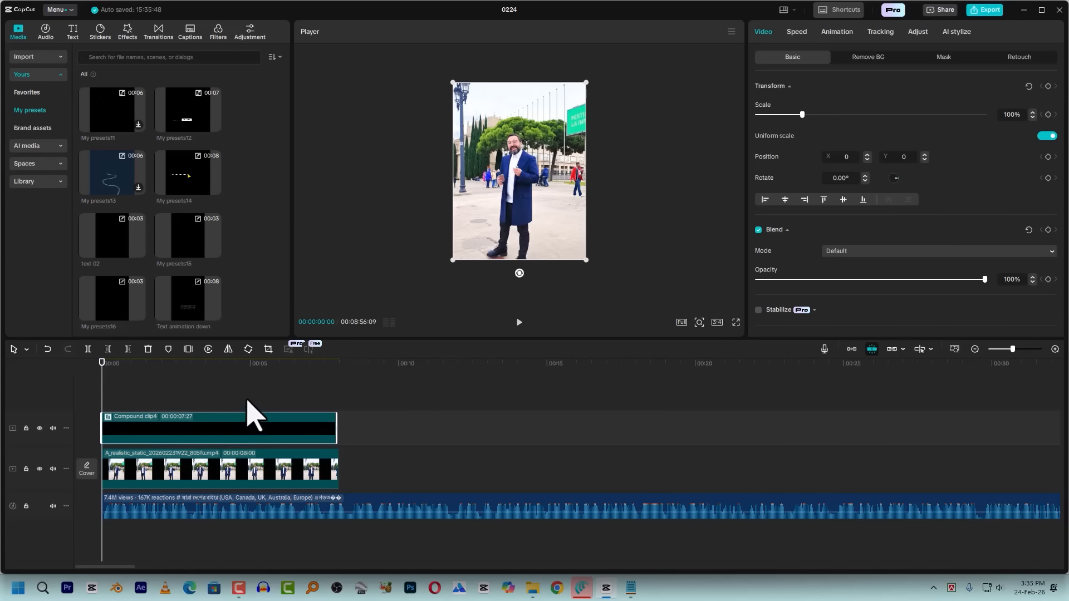
Undo the combined compound clip to restore the two separate caption clips
{"action": "left_click", "coordinate": [235, 467], "text": "ctrl"}
{"action": "right_click", "coordinate": [236, 465]}
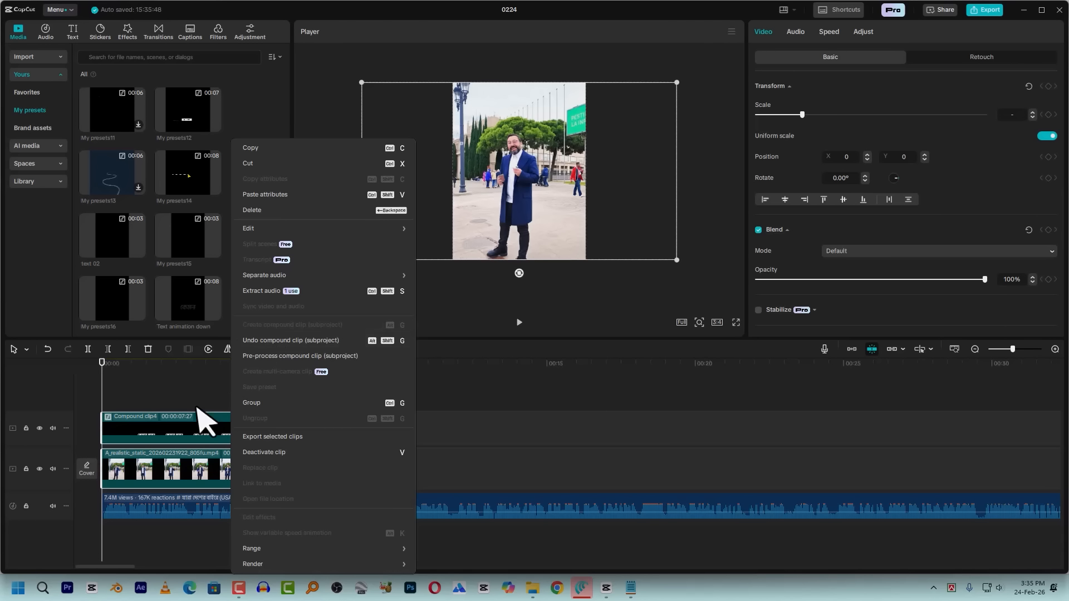
{"action": "left_click", "coordinate": [293, 430]}
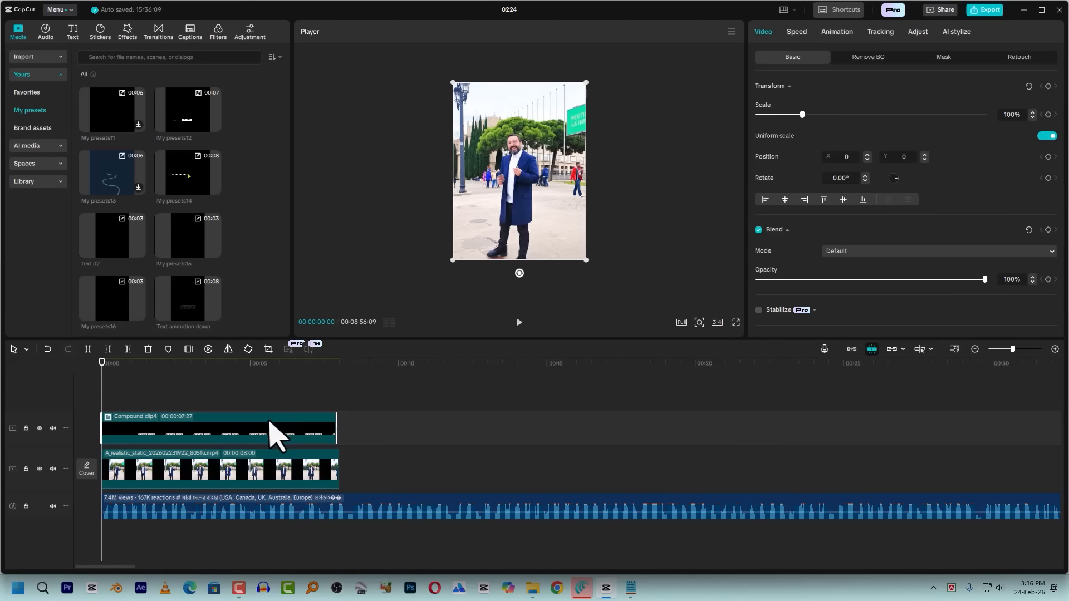
{"action": "right_click", "coordinate": [254, 430]}
{"action": "left_click", "coordinate": [311, 322]}
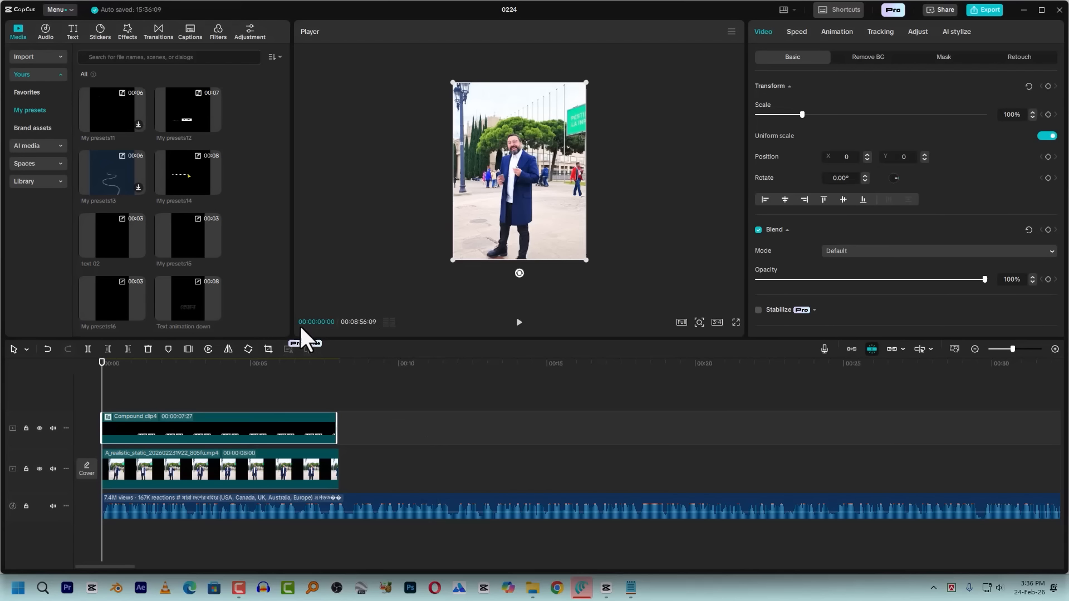
Play the opening to find where the phrase ends and trim both caption clips to end at about 00:00:00:29
{"action": "left_click_drag", "start_coordinate": [103, 385], "coordinate": [175, 404]}
{"action": "left_click", "coordinate": [226, 424]}
{"action": "left_click", "coordinate": [225, 450], "text": "ctrl"}
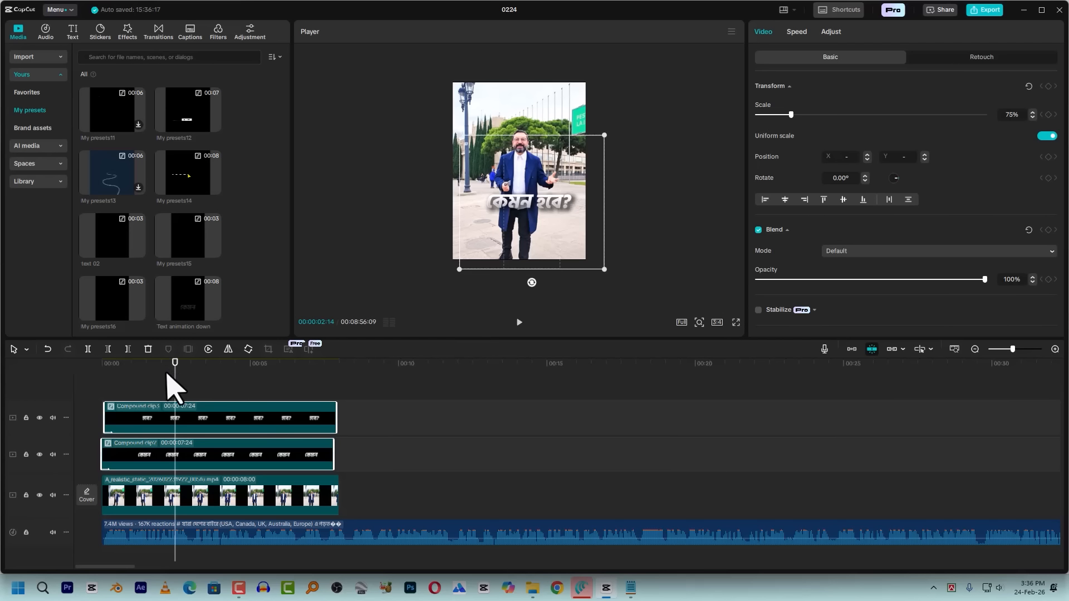
{"action": "left_click_drag", "start_coordinate": [174, 386], "coordinate": [149, 394]}
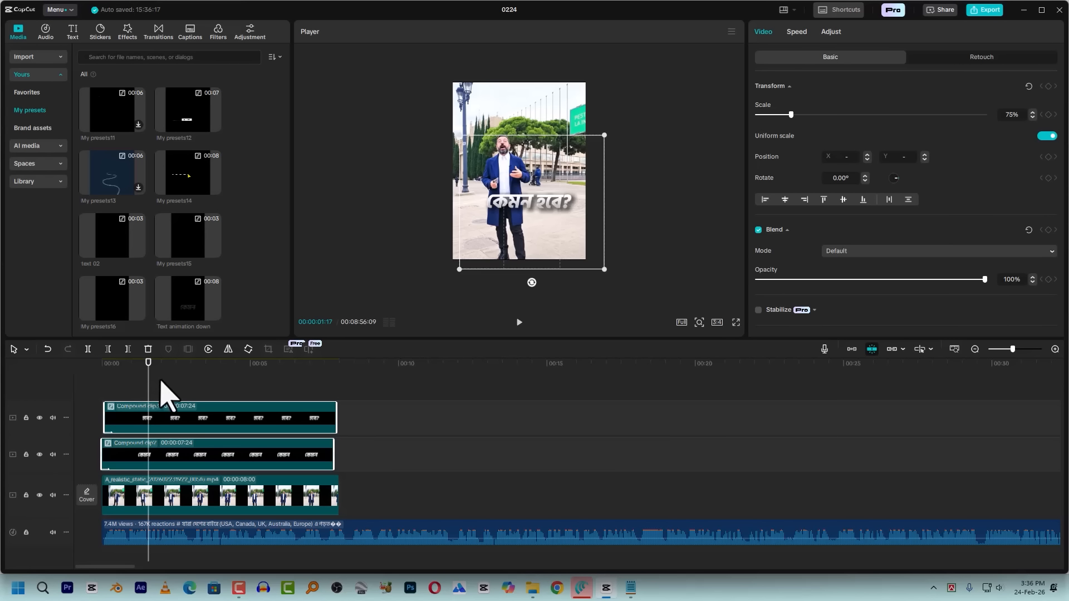
{"action": "key", "text": "space"}
{"action": "left_click", "coordinate": [104, 385]}
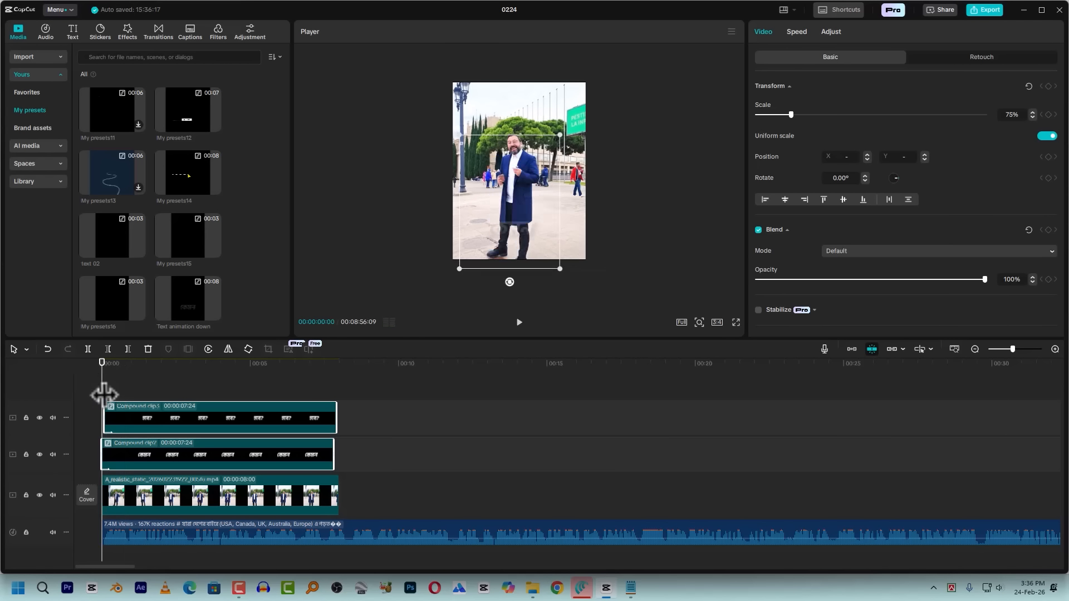
{"action": "key", "text": "space"}
{"action": "scroll", "coordinate": [150, 415], "scroll_direction": "up", "scroll_amount": 3}
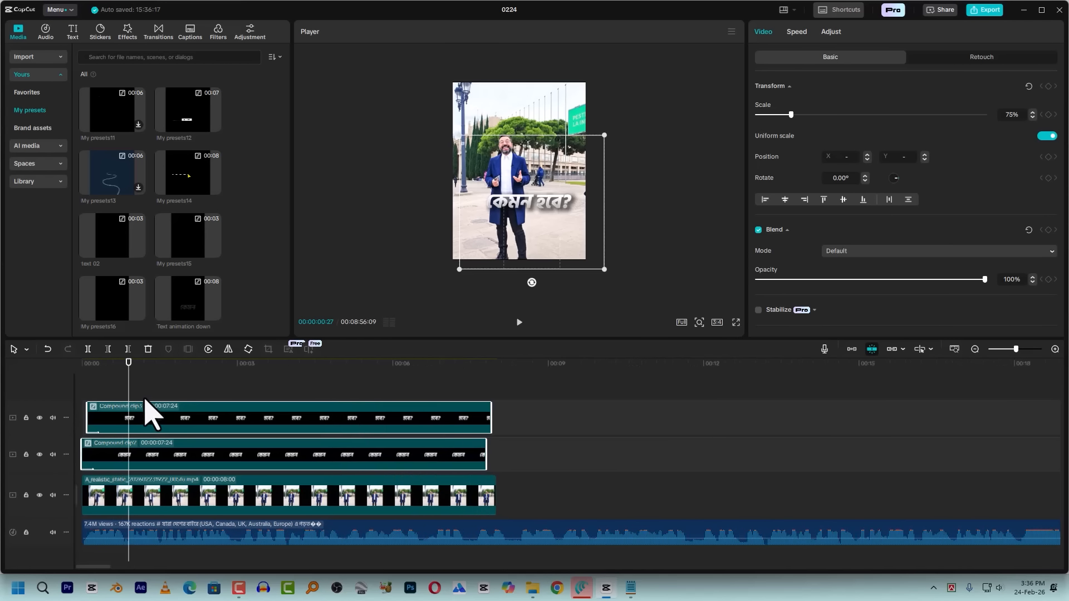
{"action": "left_click_drag", "start_coordinate": [128, 383], "coordinate": [177, 460]}
{"action": "key", "text": "w"}
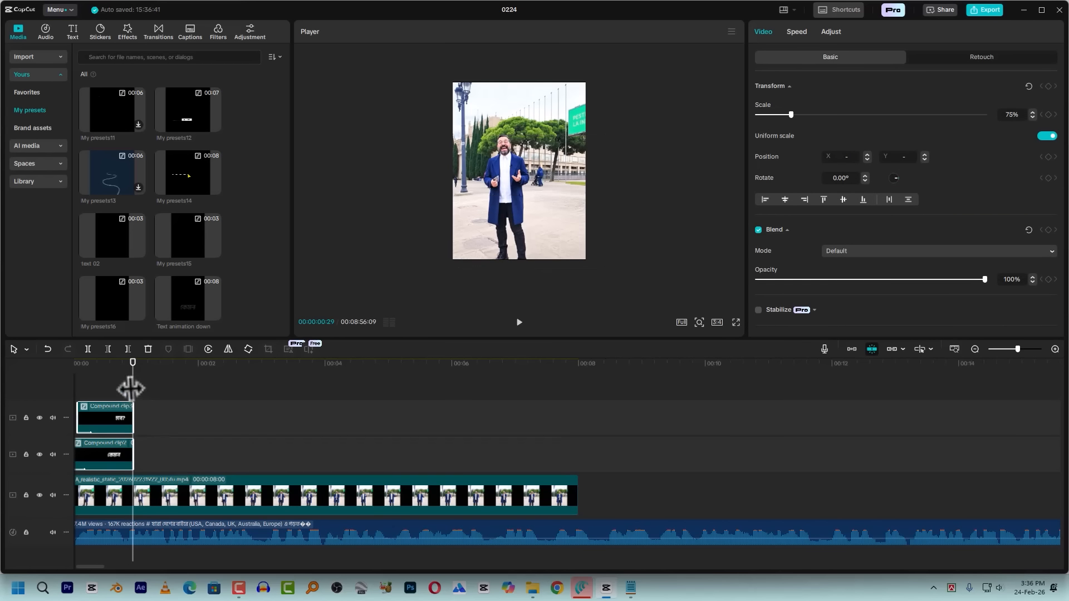
Play the trimmed captions and the speech that follows them to check the cut point
{"action": "left_click", "coordinate": [111, 365]}
{"action": "scroll", "coordinate": [132, 401], "scroll_direction": "up", "scroll_amount": 4}
{"action": "key", "text": "space"}
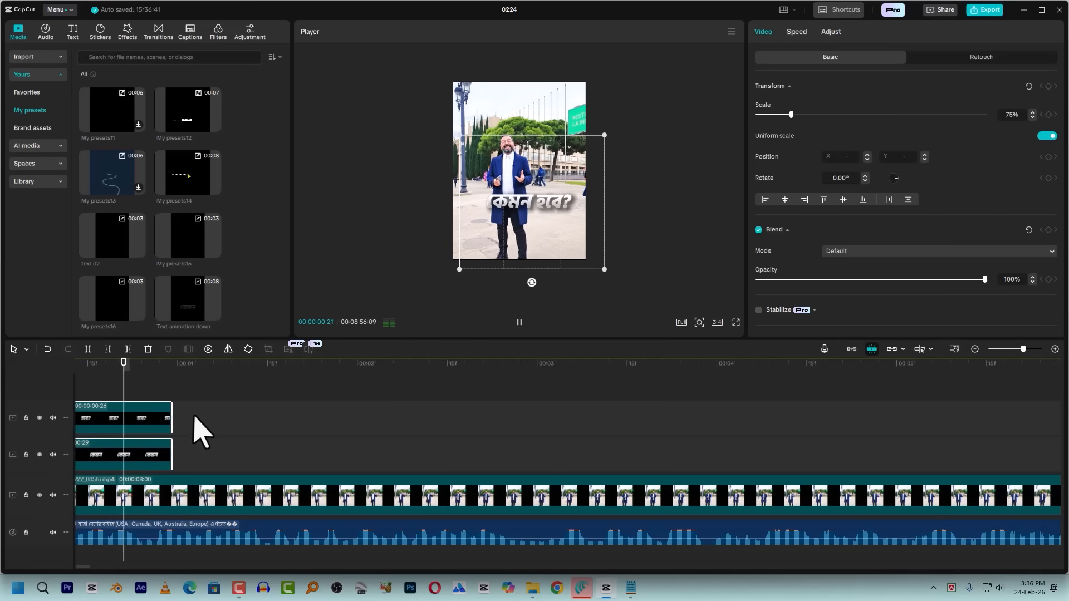
{"action": "left_click", "coordinate": [176, 374]}
{"action": "key", "text": "space"}
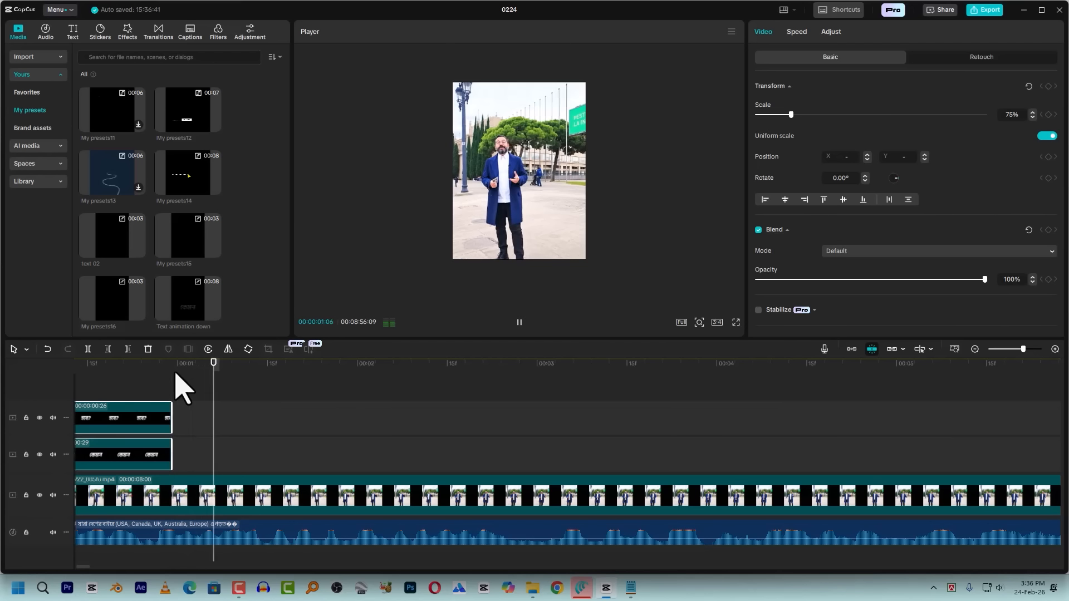
{"action": "key", "text": "space"}
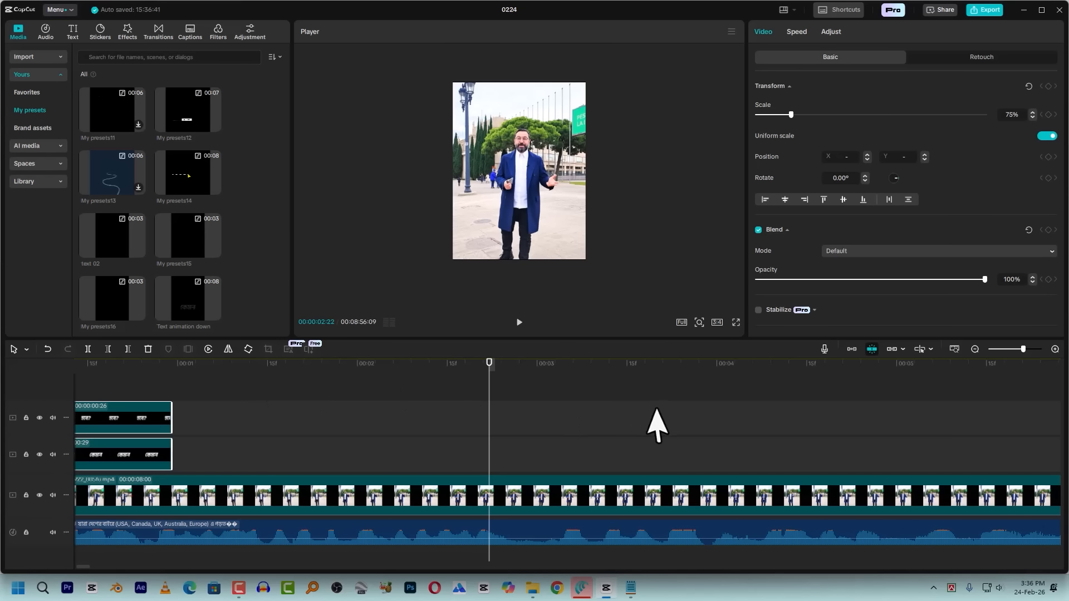
Examine the three-line coloured caption of the reference video at 00:05:34:06 in full screen
{"action": "scroll", "coordinate": [660, 423], "scroll_direction": "down", "scroll_amount": 5}
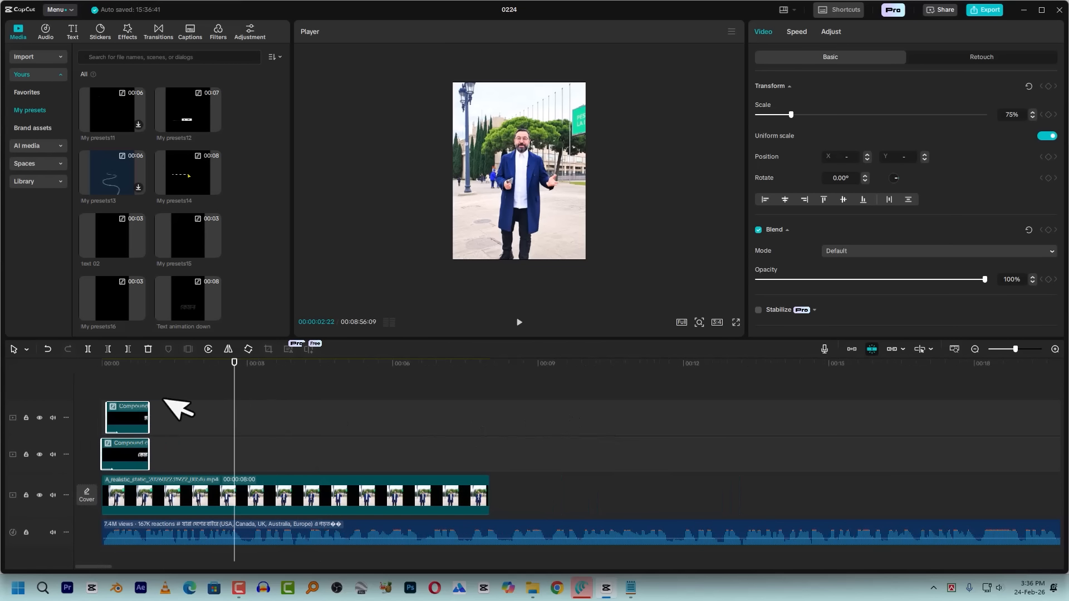
{"action": "scroll", "coordinate": [473, 456], "scroll_direction": "down", "scroll_amount": 10}
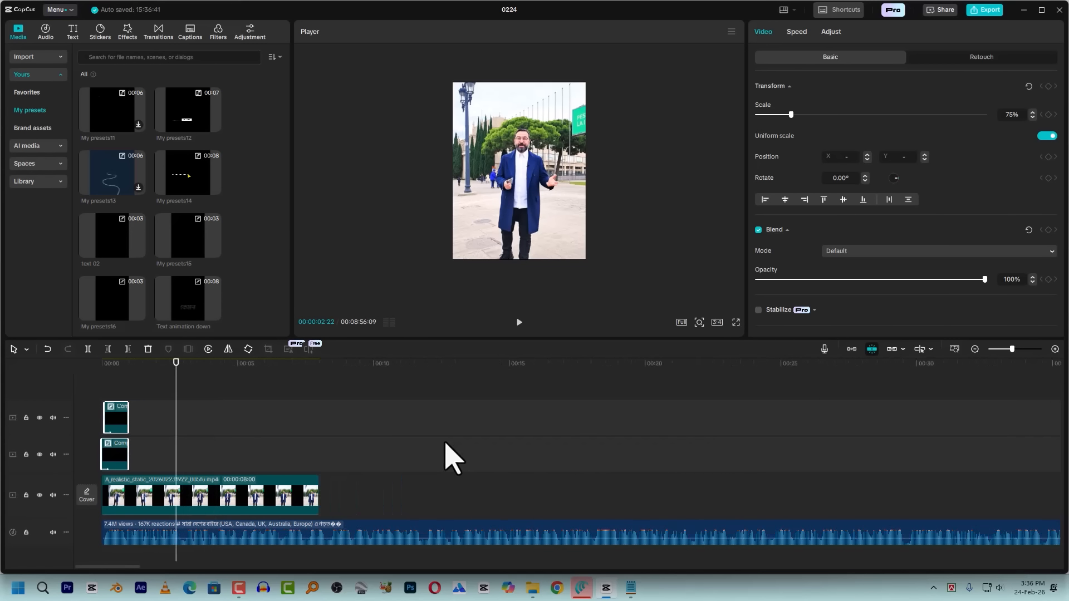
{"action": "scroll", "coordinate": [557, 446], "scroll_direction": "down", "scroll_amount": 3}
{"action": "left_click", "coordinate": [738, 371]}
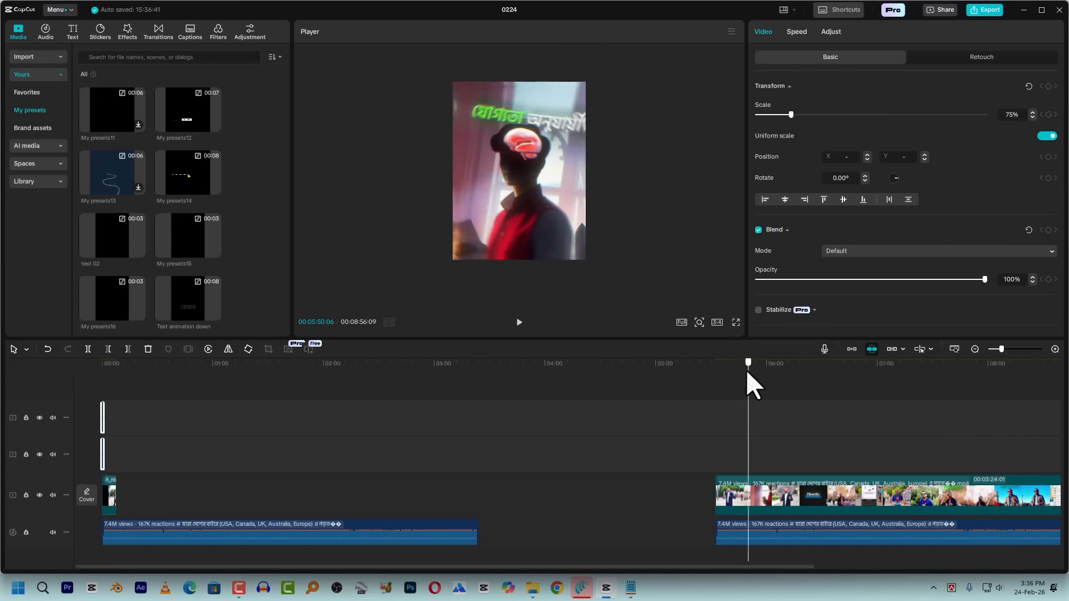
{"action": "left_click_drag", "start_coordinate": [731, 378], "coordinate": [719, 383]}
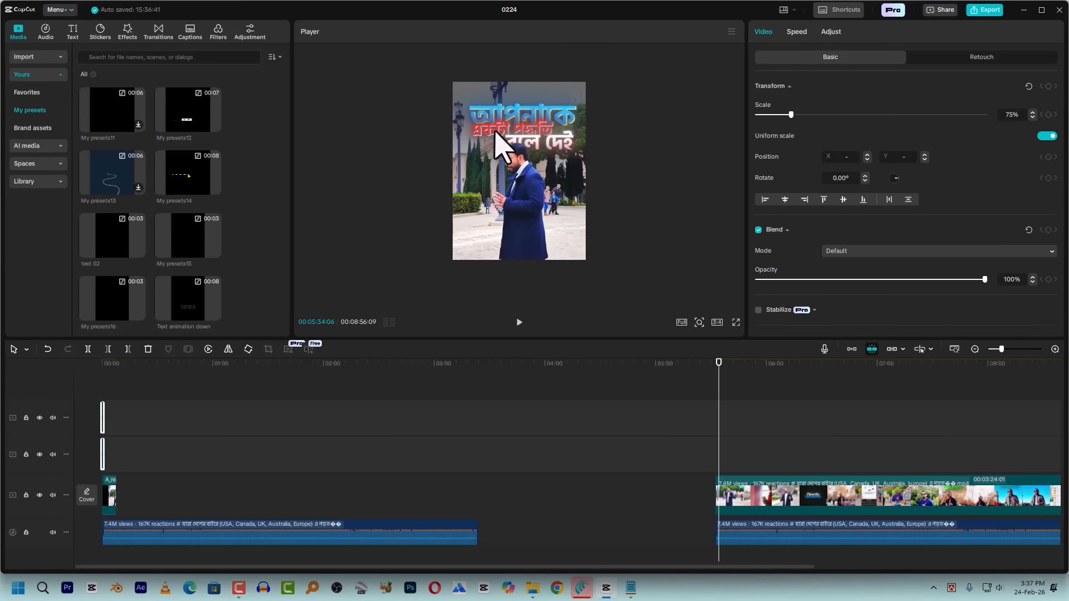
{"action": "left_click", "coordinate": [736, 322]}
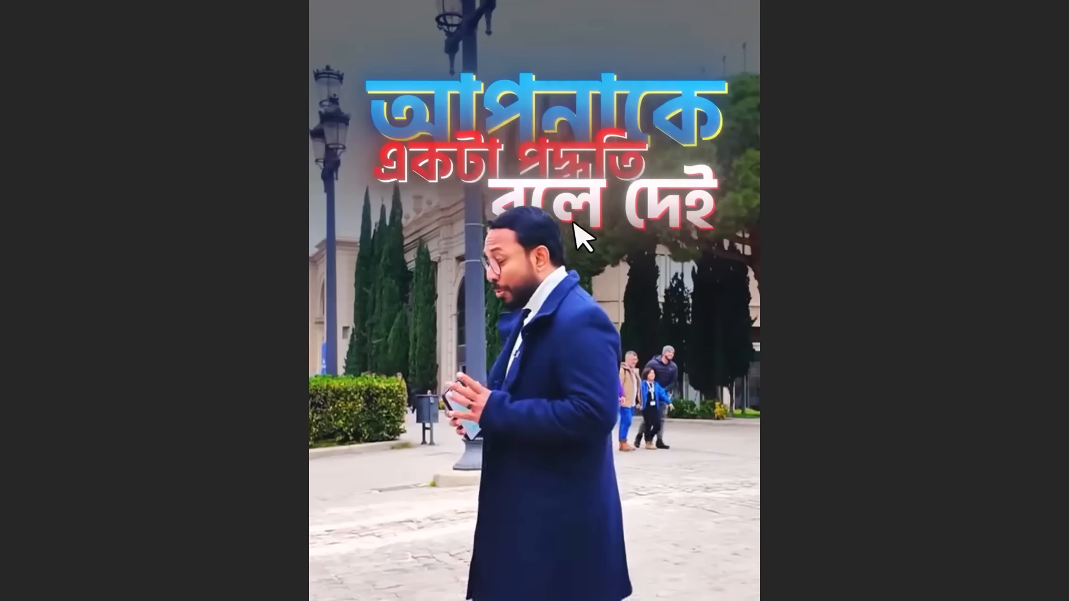
{"action": "key", "text": "Escape"}
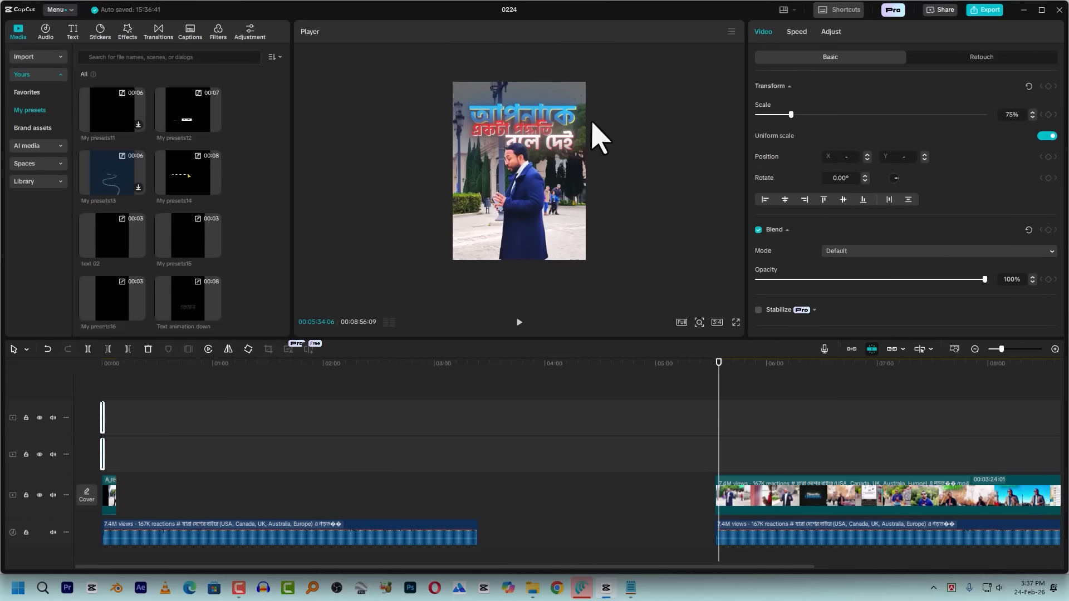
Add the "Text animation down" preset to the lower caption track, directly after the caption clip that ends at 00:00:00:29
{"action": "left_click_drag", "start_coordinate": [118, 364], "coordinate": [59, 377]}
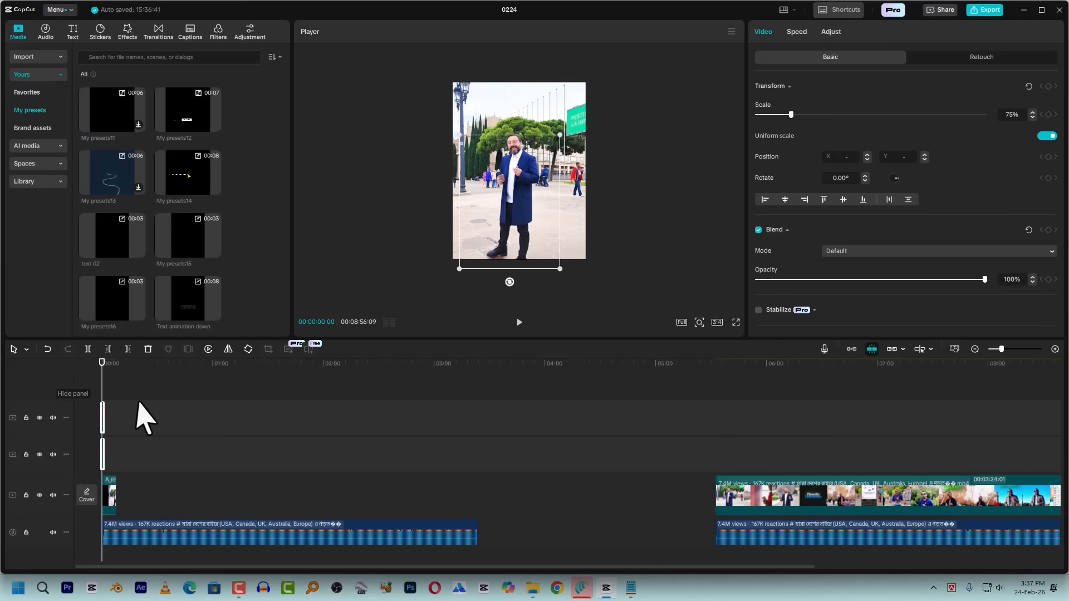
{"action": "scroll", "coordinate": [140, 420], "scroll_direction": "up", "scroll_amount": 3}
{"action": "scroll", "coordinate": [148, 437], "scroll_direction": "up", "scroll_amount": 5}
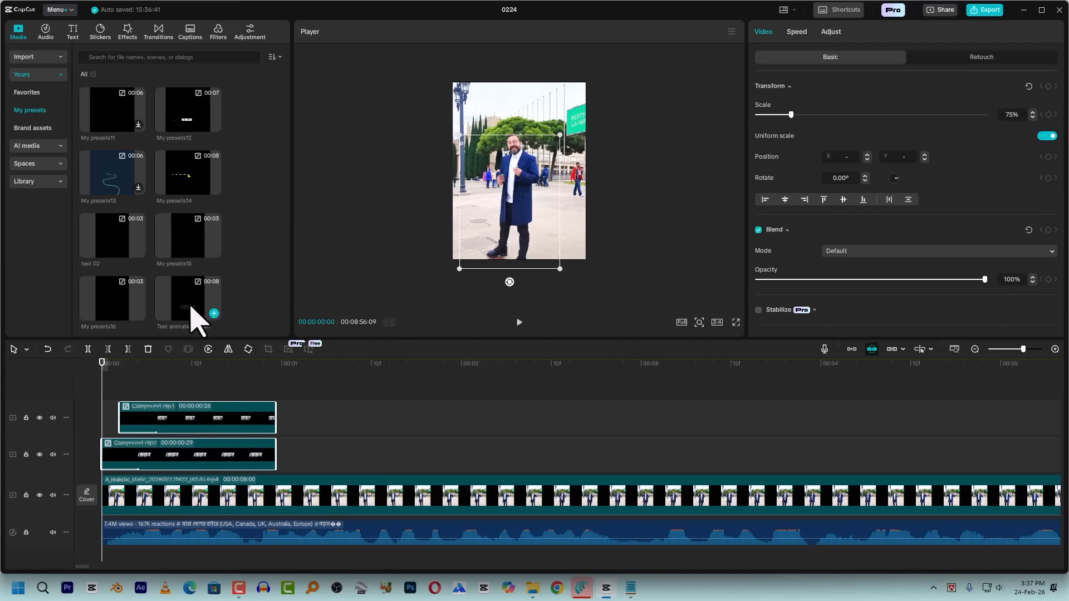
{"action": "left_click_drag", "start_coordinate": [201, 328], "coordinate": [293, 453]}
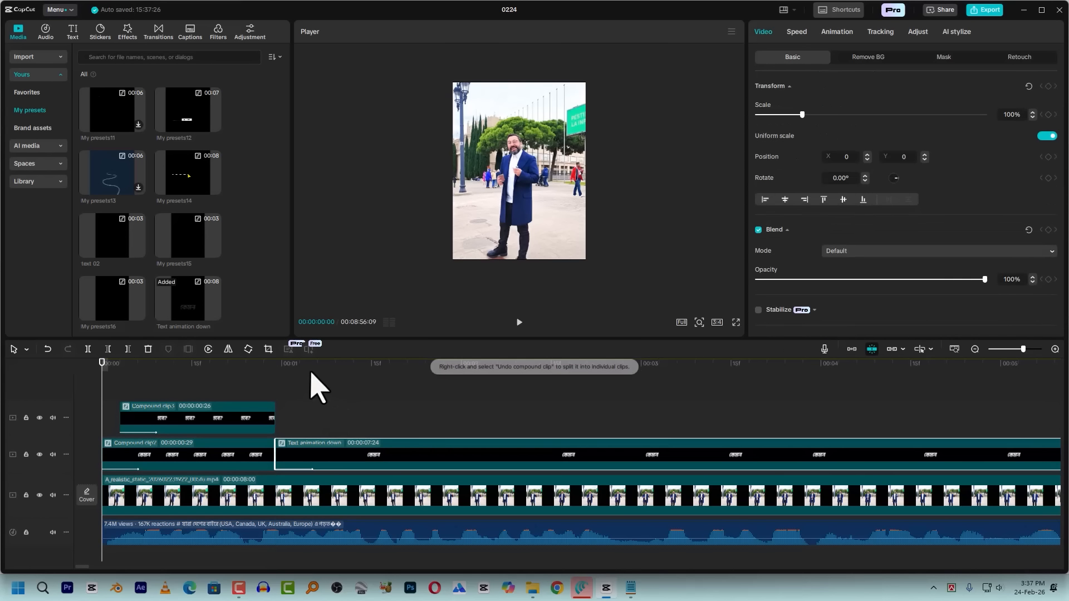
{"action": "left_click", "coordinate": [311, 393]}
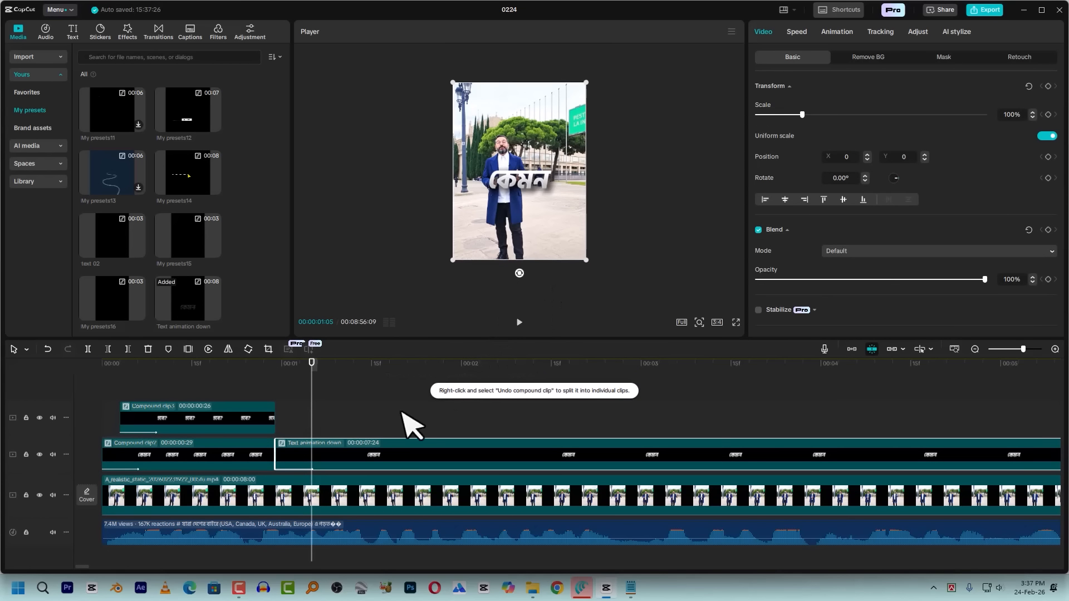
Open the added caption down to its nested text layers and colour the upper text layer blue (0090FF)
{"action": "double_click", "coordinate": [340, 471]}
{"action": "double_click", "coordinate": [216, 440]}
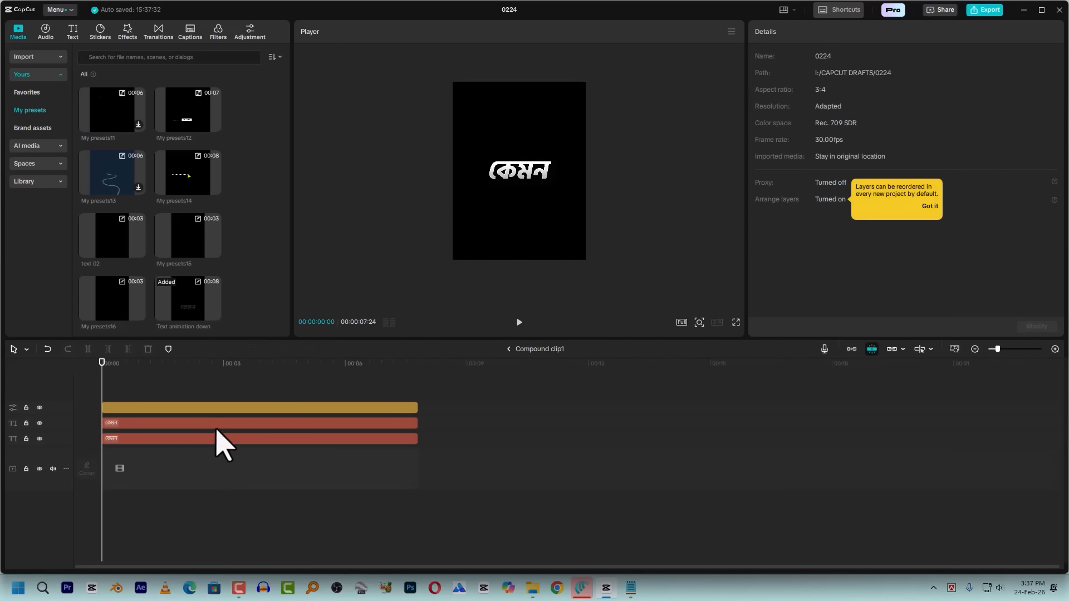
{"action": "left_click_drag", "start_coordinate": [114, 363], "coordinate": [143, 394]}
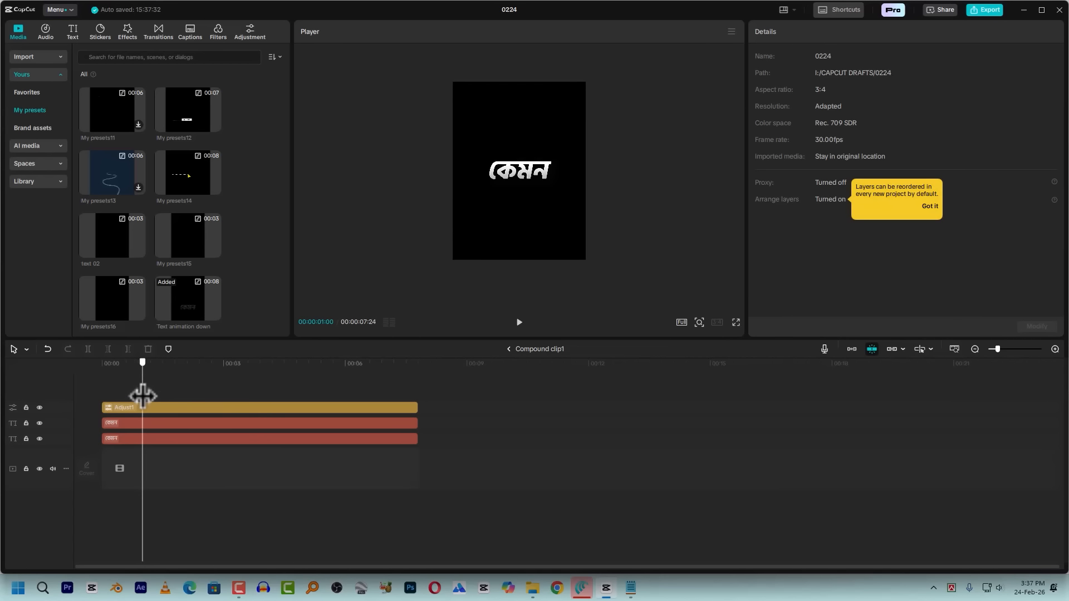
{"action": "left_click", "coordinate": [163, 424]}
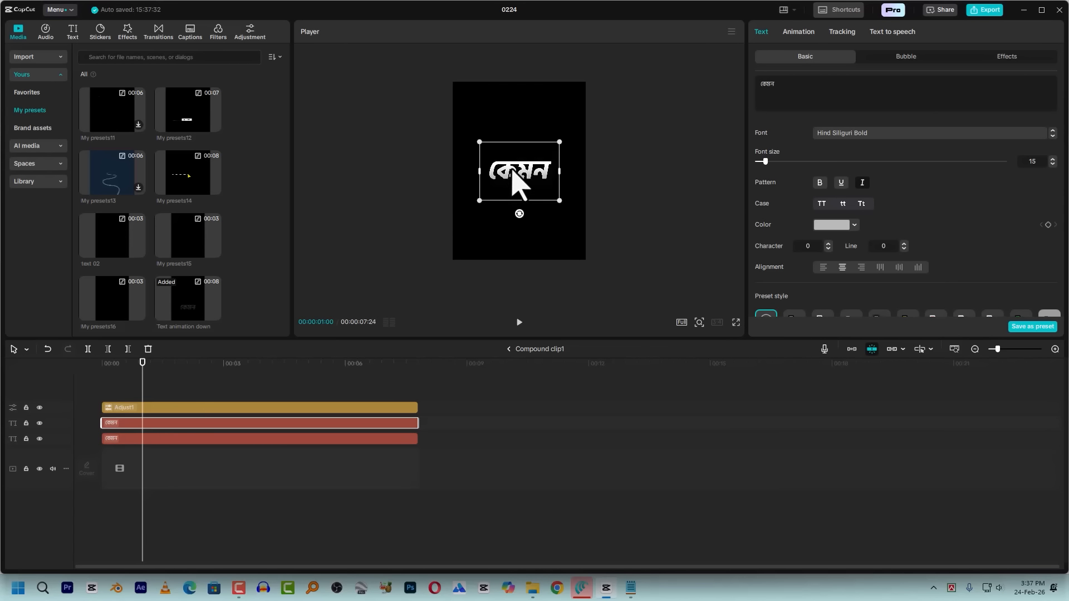
{"action": "left_click", "coordinate": [243, 438]}
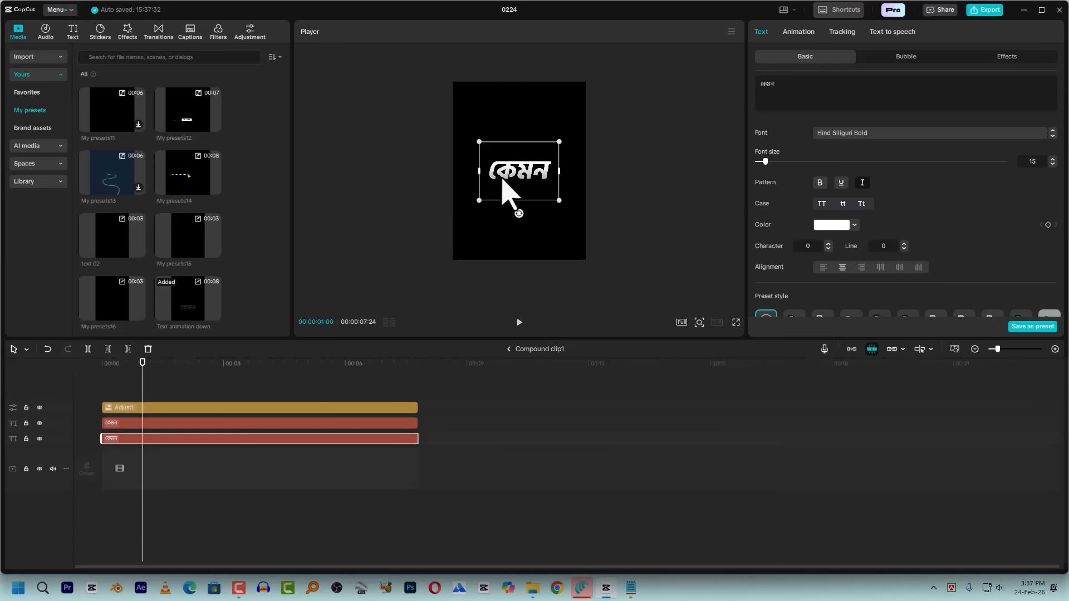
{"action": "left_click", "coordinate": [238, 409]}
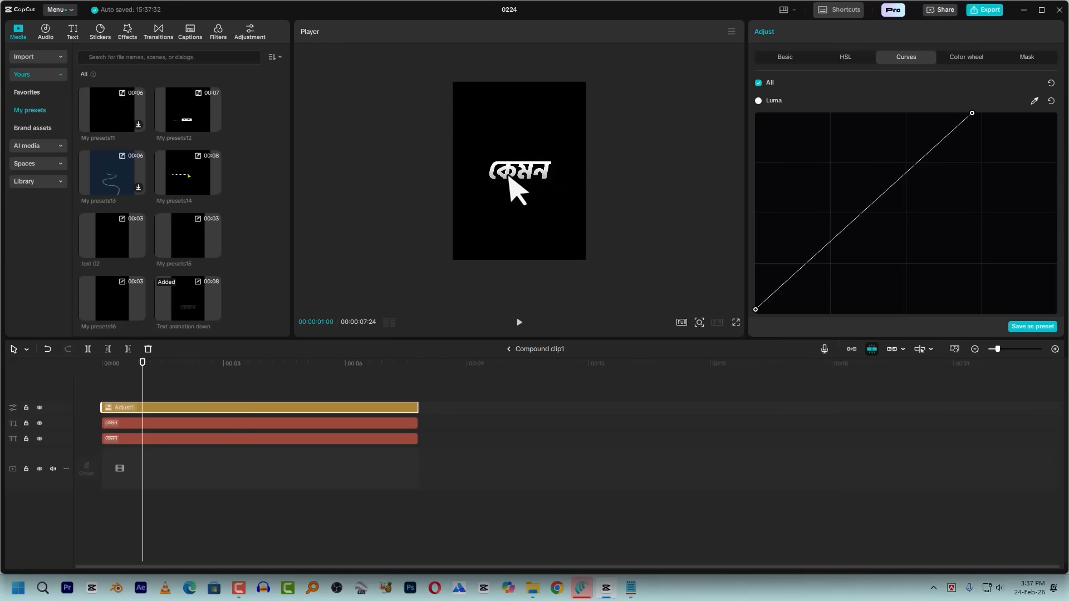
{"action": "left_click", "coordinate": [191, 424]}
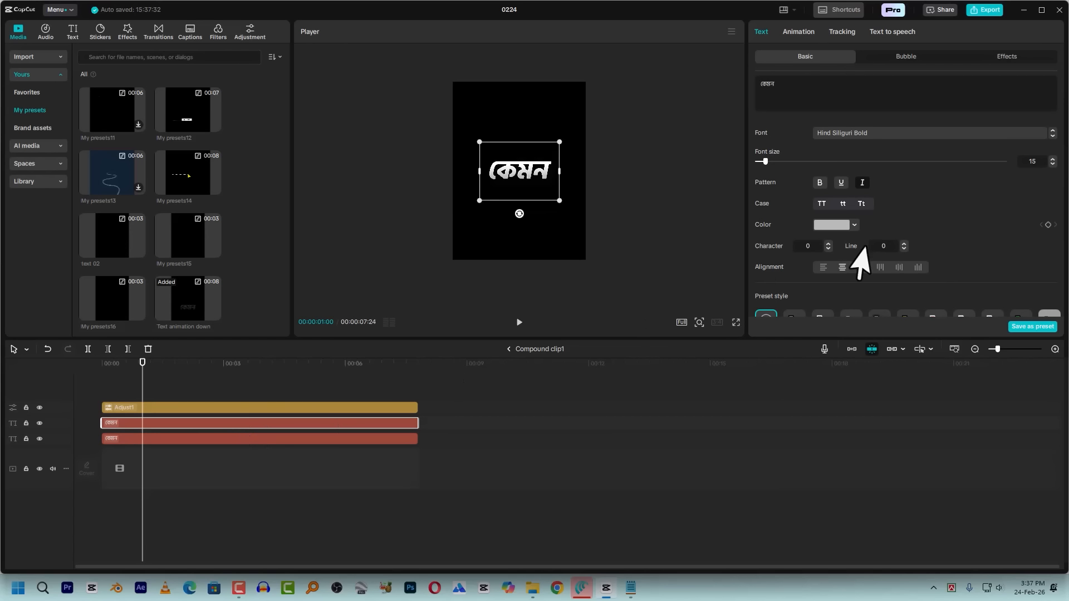
{"action": "left_click", "coordinate": [831, 225]}
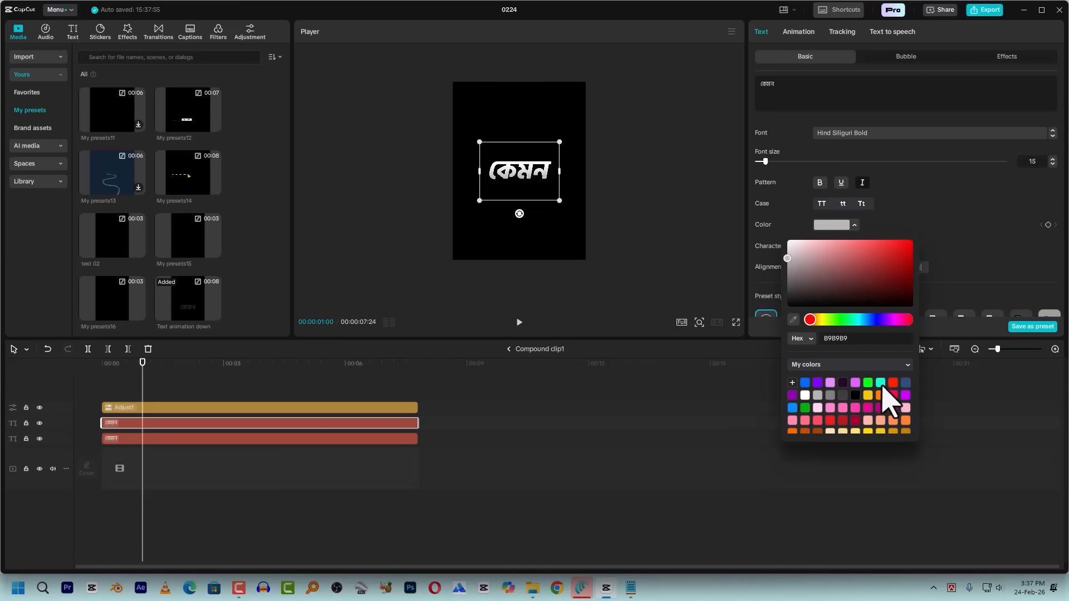
{"action": "left_click", "coordinate": [793, 407]}
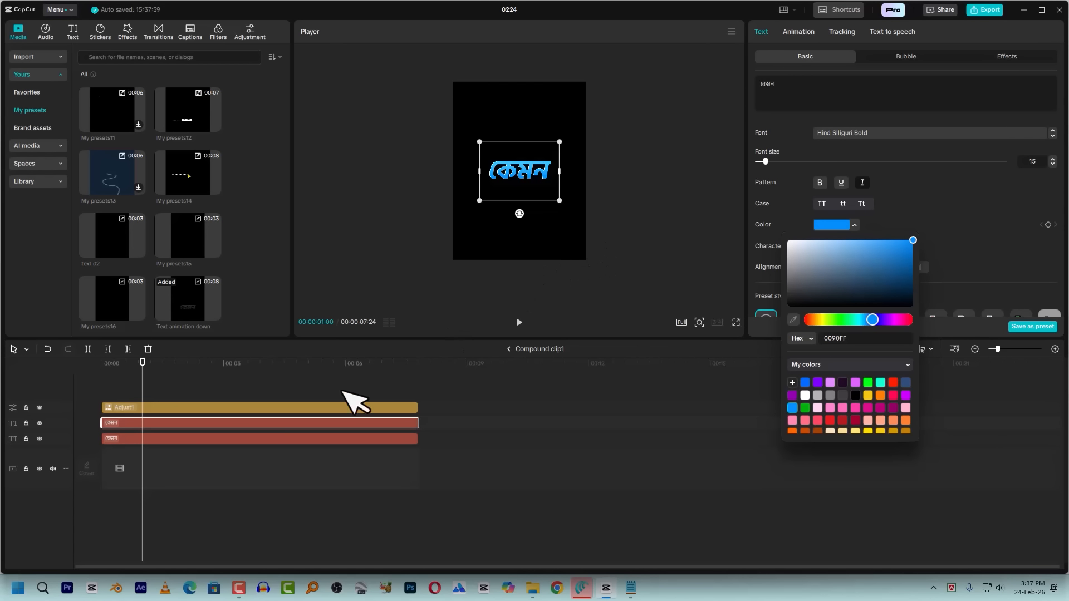
Colour the lower text layer a light, pale yellow
{"action": "left_click", "coordinate": [166, 446]}
{"action": "left_click", "coordinate": [161, 438]}
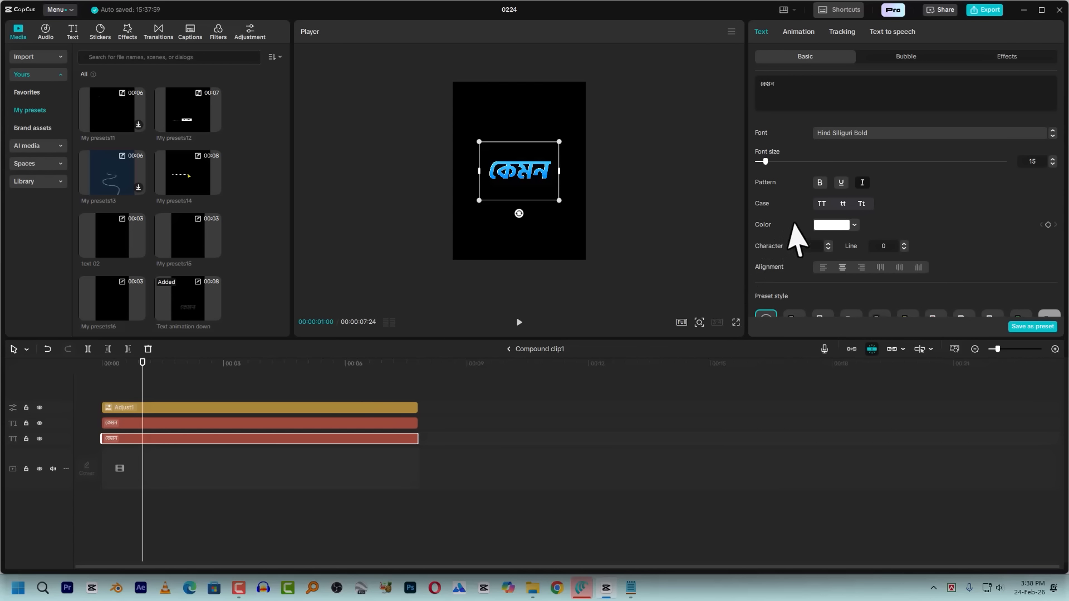
{"action": "left_click", "coordinate": [837, 225]}
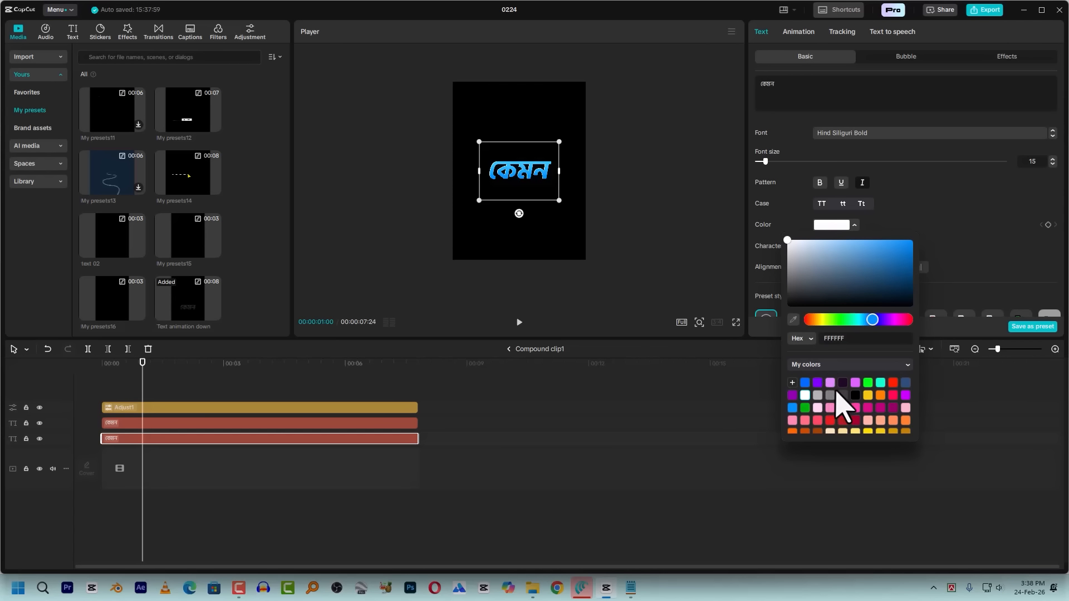
{"action": "left_click", "coordinate": [868, 395]}
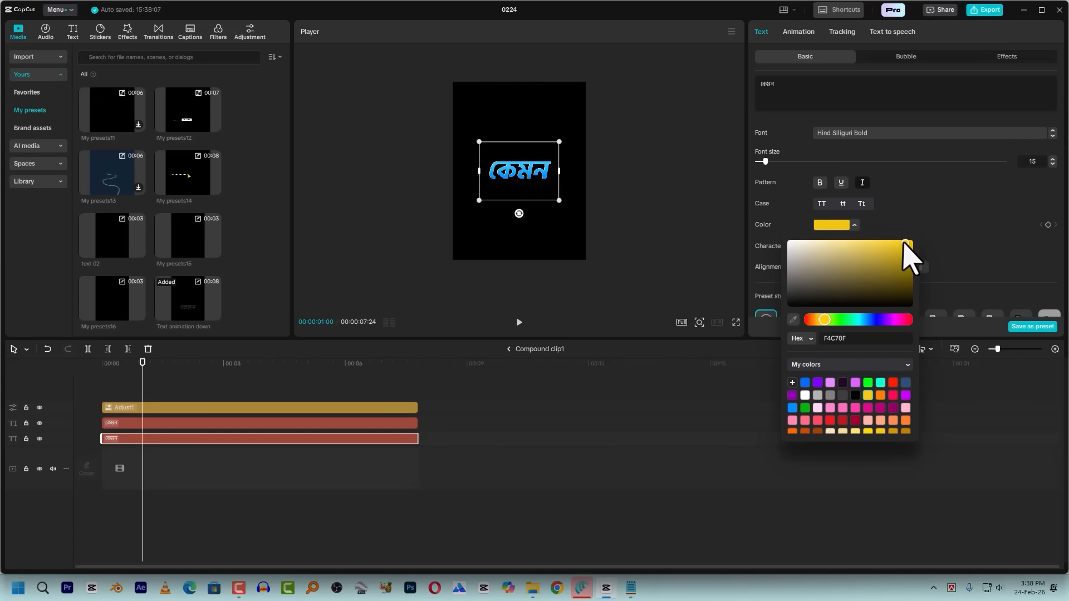
{"action": "left_click_drag", "start_coordinate": [869, 241], "coordinate": [852, 251]}
{"action": "left_click", "coordinate": [524, 171]}
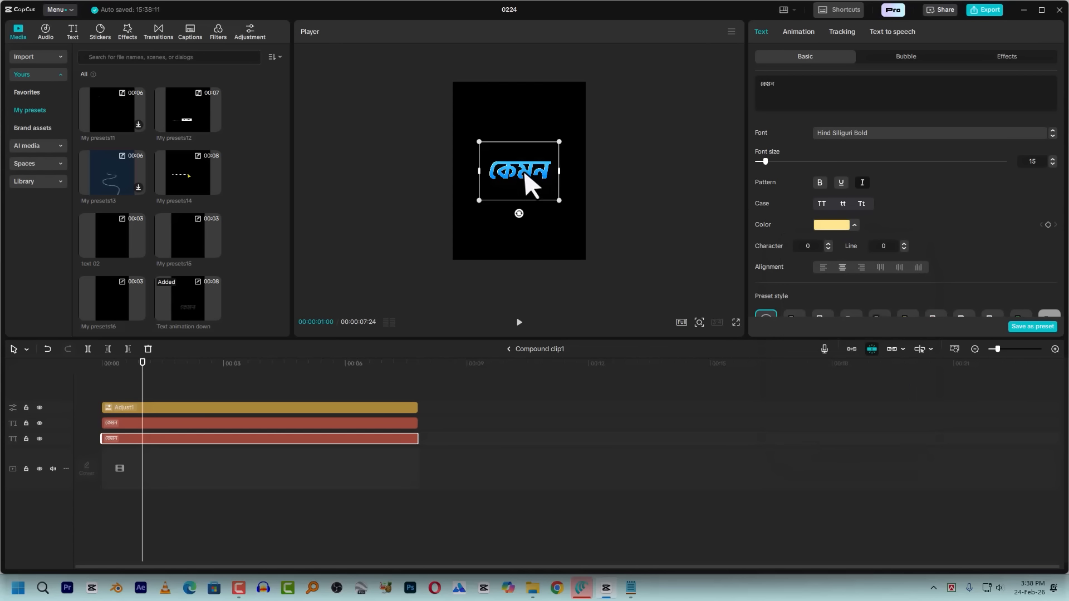
Offset the pale yellow text layer to position X 8, Y -16 so it forms an edge behind the blue text
{"action": "left_click", "coordinate": [527, 195]}
{"action": "scroll", "coordinate": [537, 210], "scroll_direction": "up", "scroll_amount": 5}
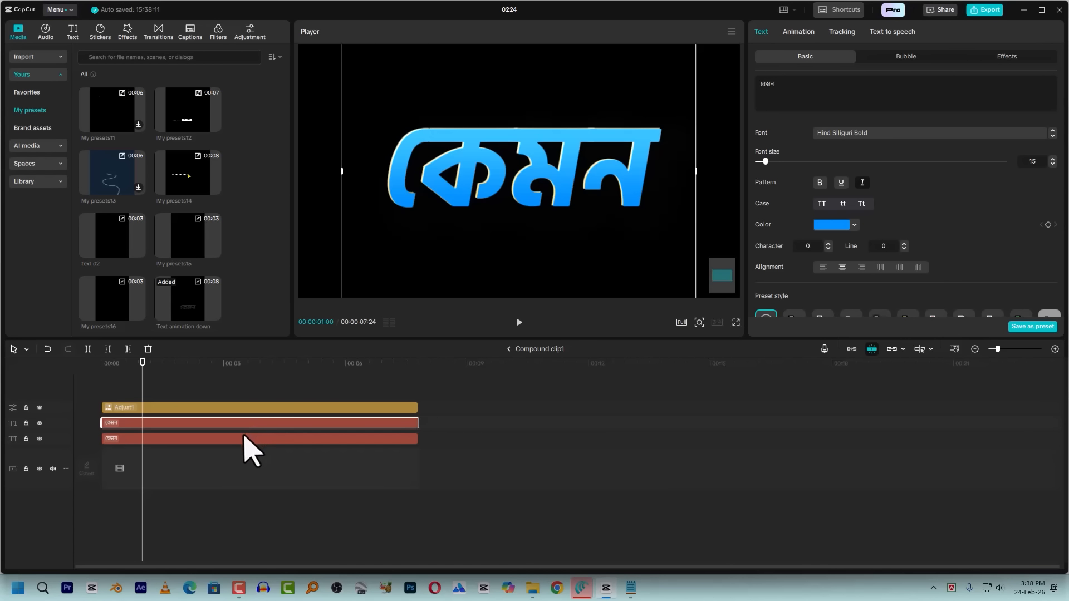
{"action": "left_click", "coordinate": [288, 440]}
{"action": "left_click_drag", "start_coordinate": [487, 195], "coordinate": [496, 195]}
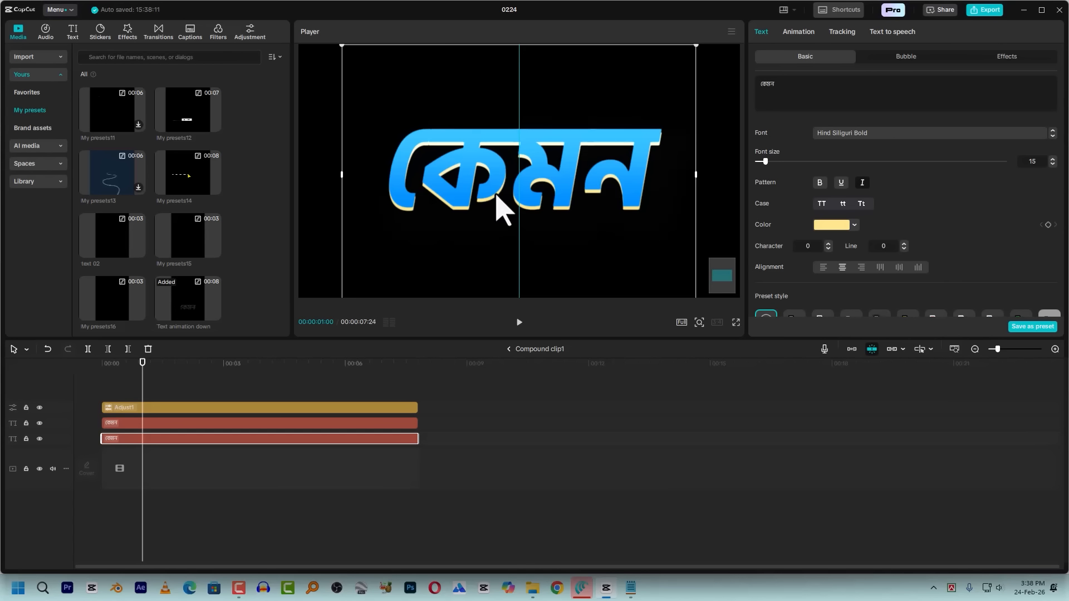
{"action": "scroll", "coordinate": [944, 254], "scroll_direction": "down", "scroll_amount": 5}
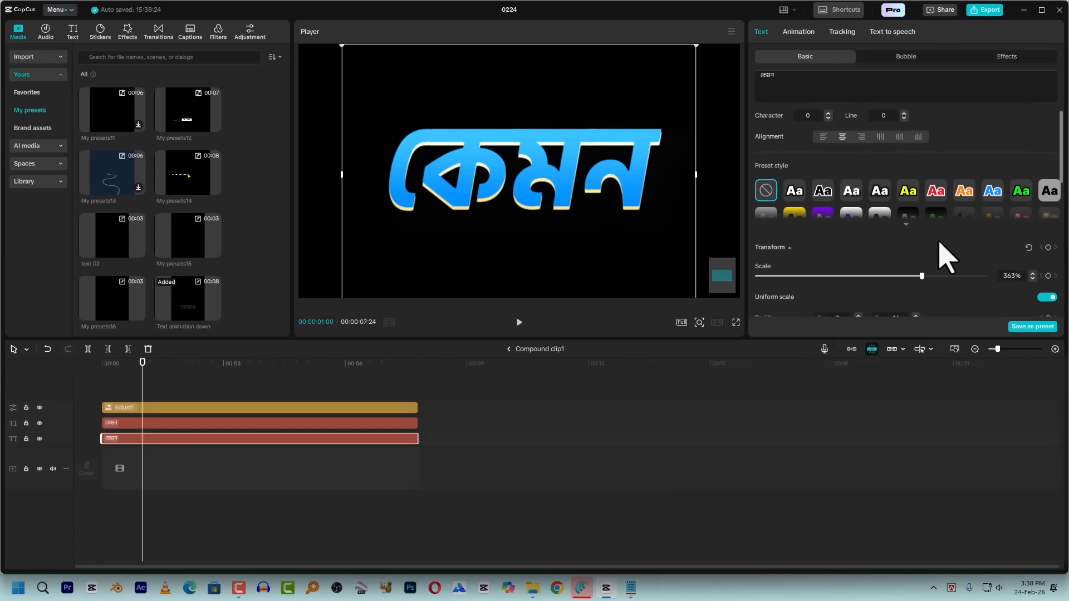
{"action": "scroll", "coordinate": [938, 245], "scroll_direction": "down", "scroll_amount": 2}
{"action": "scroll", "coordinate": [936, 242], "scroll_direction": "up", "scroll_amount": 4}
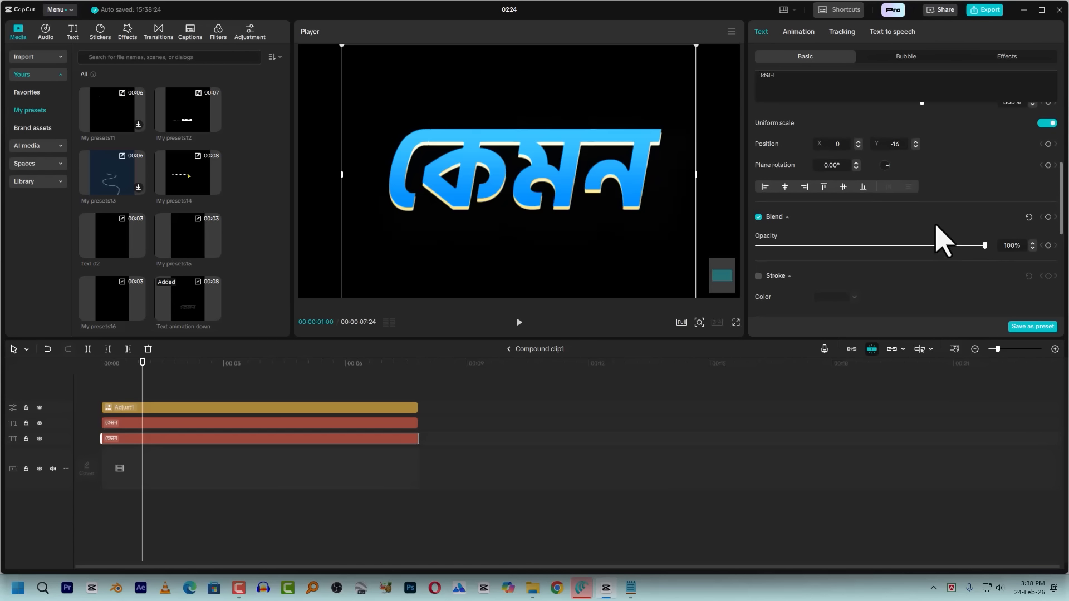
{"action": "scroll", "coordinate": [858, 207], "scroll_direction": "up", "scroll_amount": 1}
{"action": "left_click", "coordinate": [858, 275]}
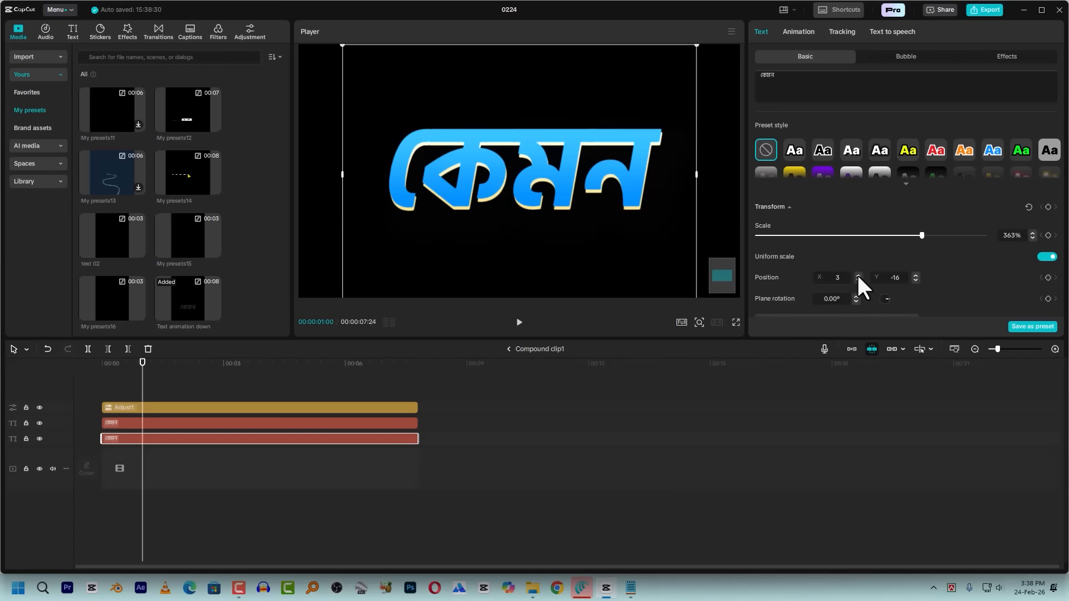
{"action": "left_click", "coordinate": [858, 275]}
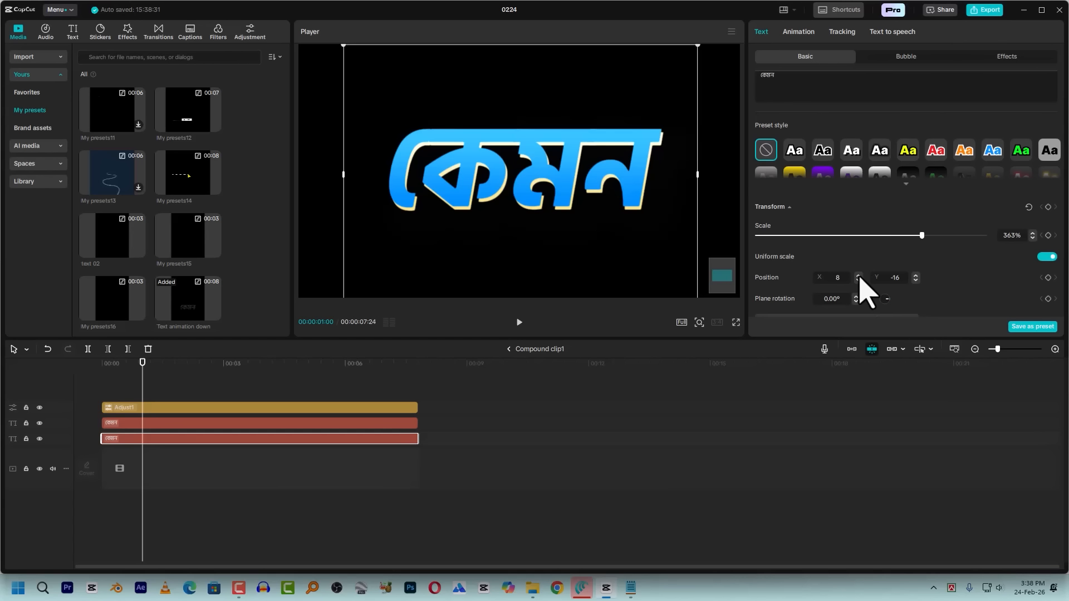
Return to the "Text animation down" level and play the caption's entrance animation from the start
{"action": "key", "text": "Home"}
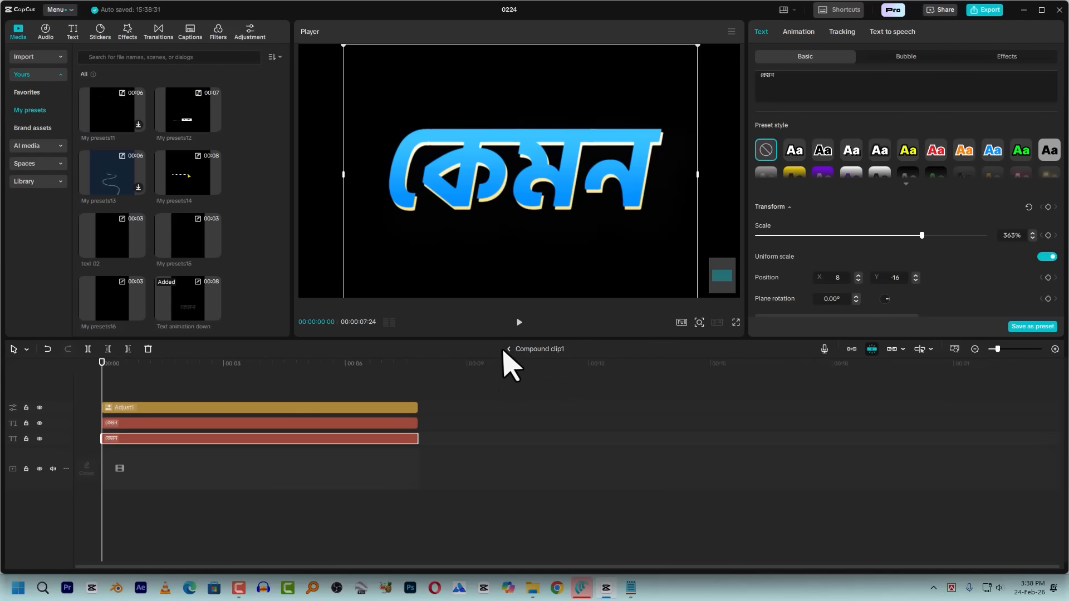
{"action": "left_click", "coordinate": [509, 349]}
{"action": "key", "text": "Home"}
{"action": "key", "text": "space"}
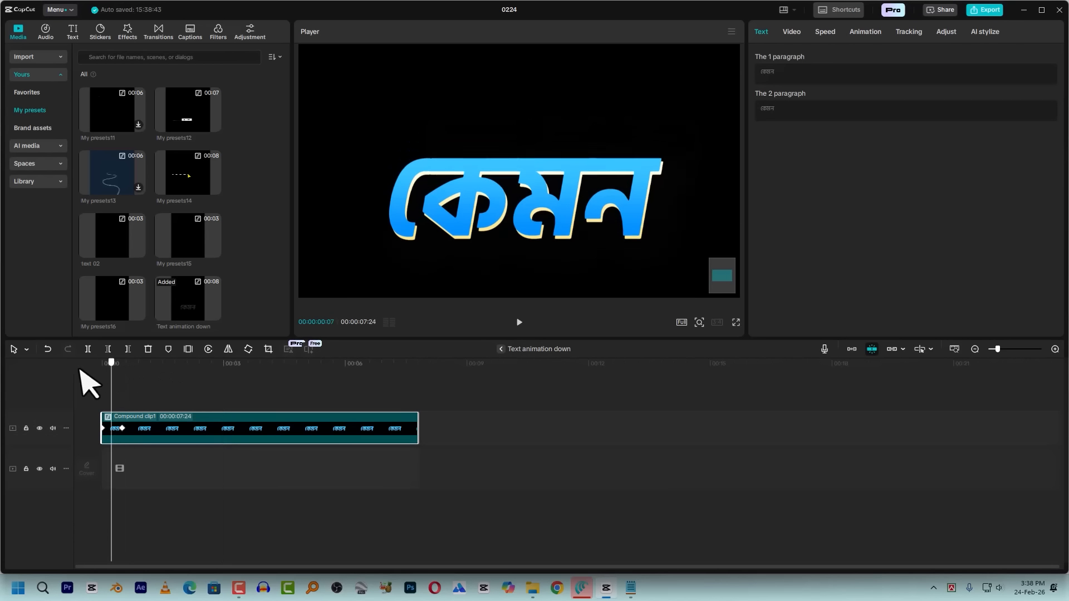
{"action": "left_click_drag", "start_coordinate": [115, 366], "coordinate": [85, 384]}
{"action": "key", "text": "space"}
{"action": "key", "text": "space"}
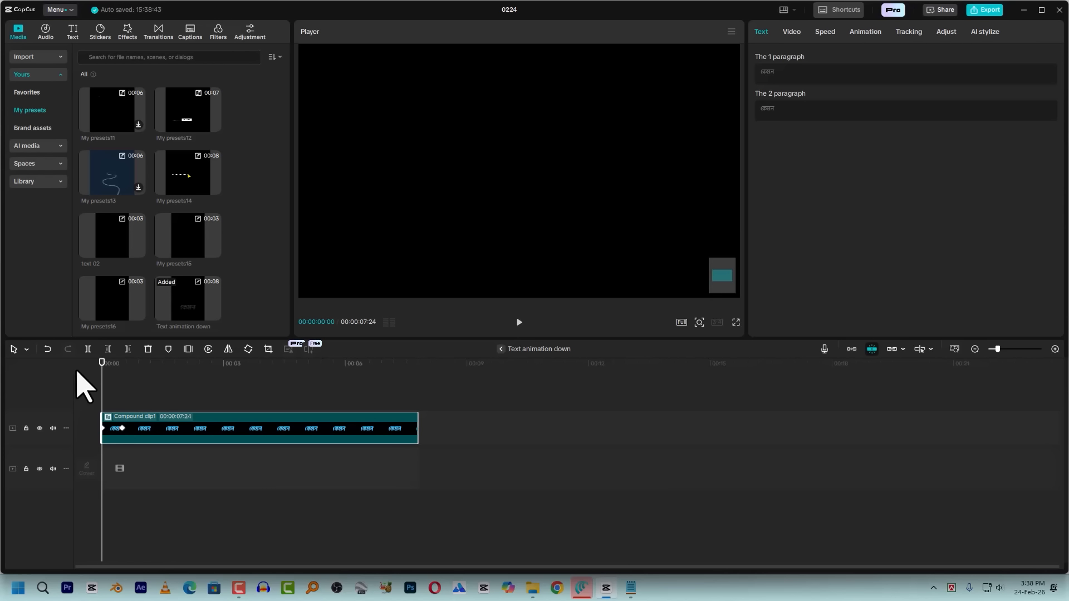
{"action": "key", "text": "space"}
Add a marker at 00:00:00:20 and move the entrance animation's end keyframe from 00:00:00:15 to it
{"action": "left_click", "coordinate": [121, 364]}
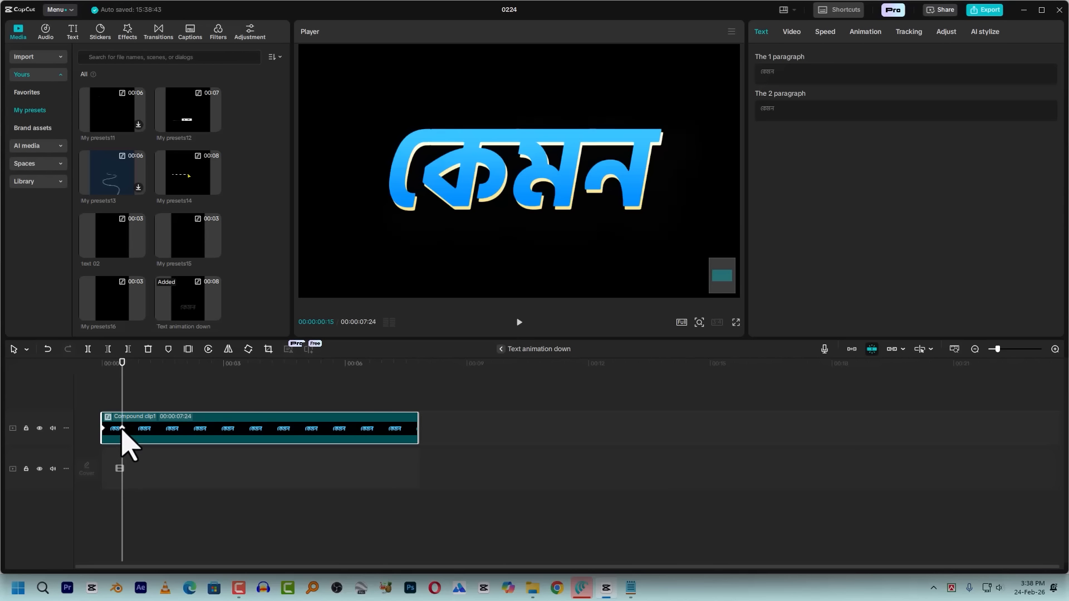
{"action": "key", "text": "Right"}
{"action": "key", "text": "Right"}
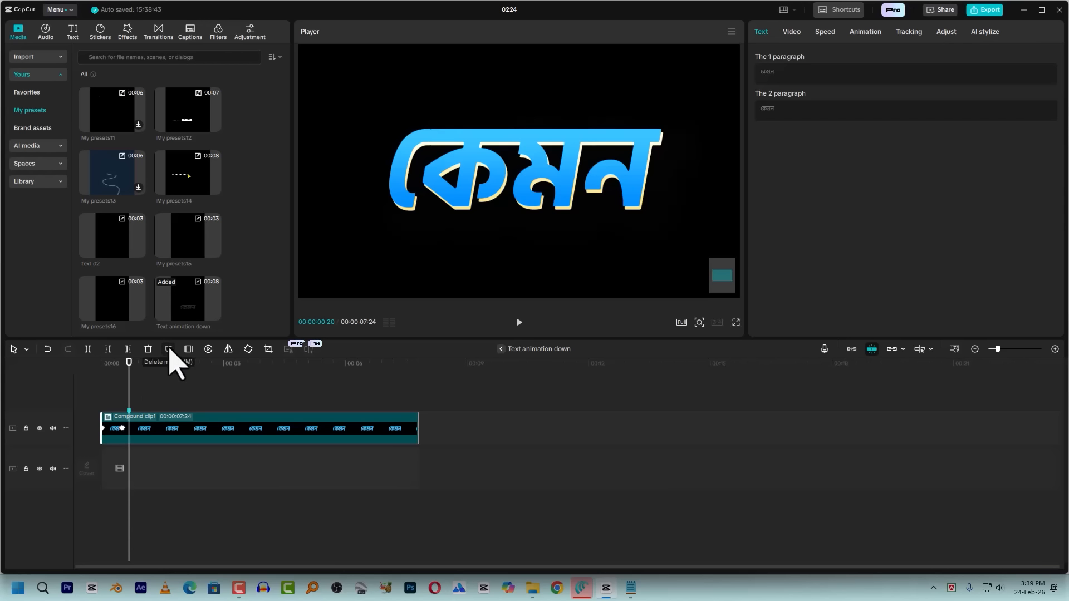
{"action": "left_click", "coordinate": [121, 429]}
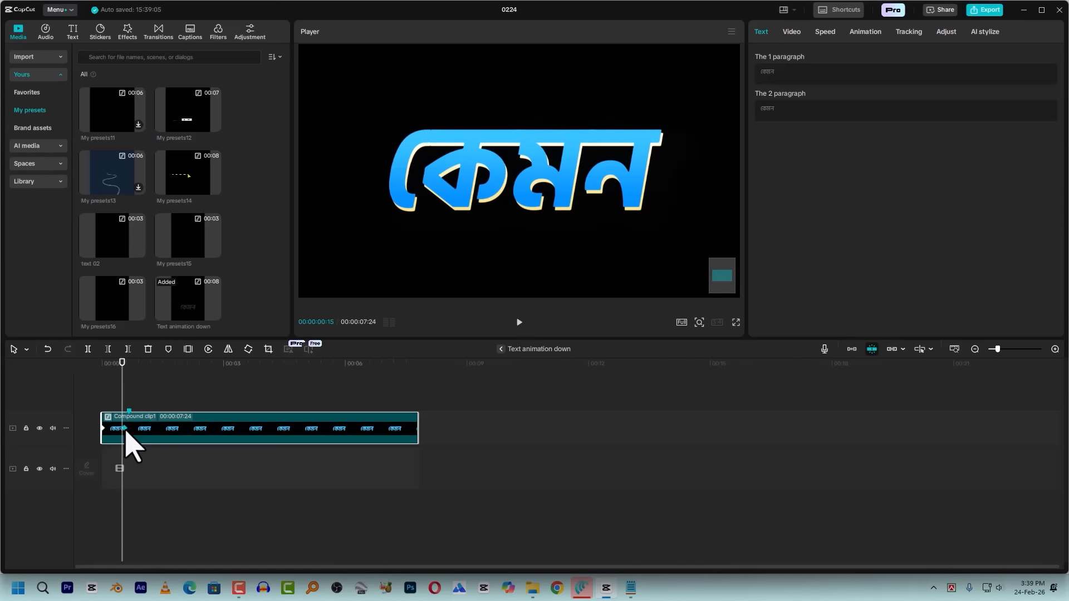
{"action": "left_click", "coordinate": [128, 385]}
{"action": "left_click_drag", "start_coordinate": [122, 385], "coordinate": [102, 390]}
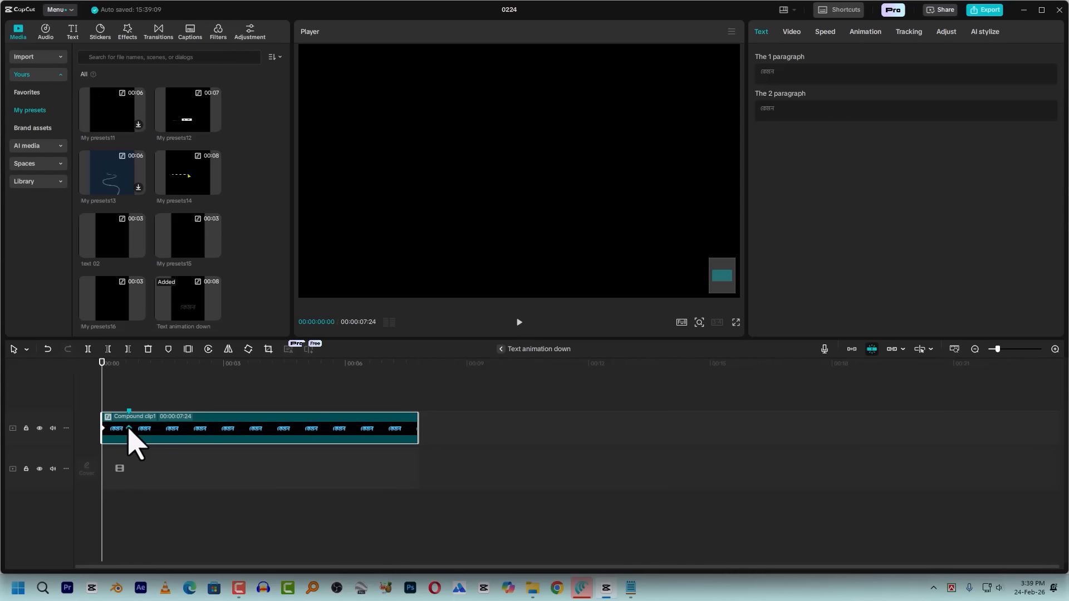
Apply the Cubic Out preset curve to the entrance animation's end keyframe at 00:00:00:20
{"action": "right_click", "coordinate": [130, 432]}
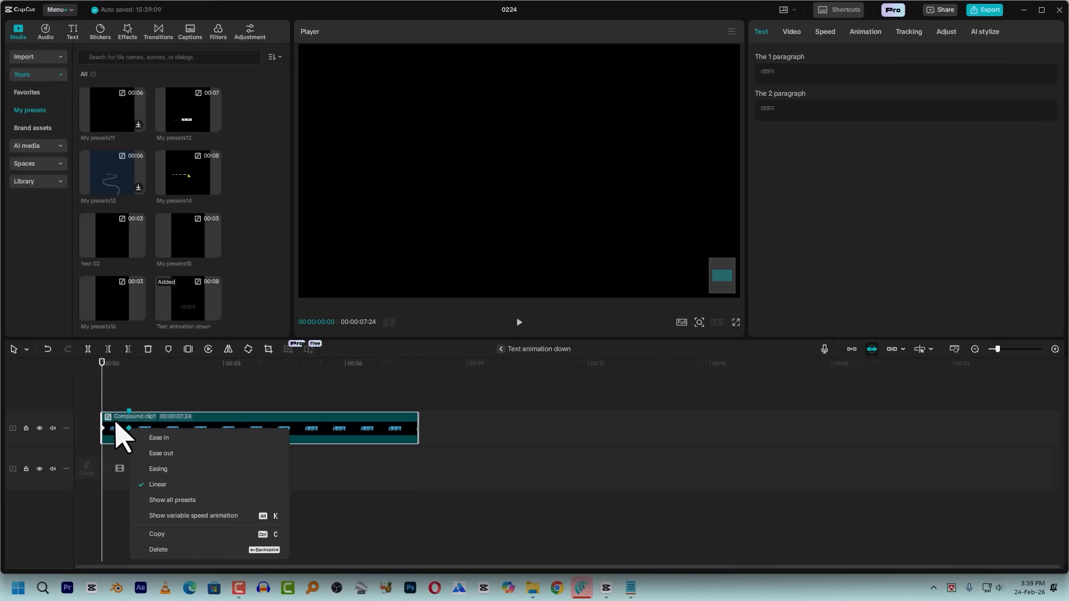
{"action": "left_click", "coordinate": [128, 432]}
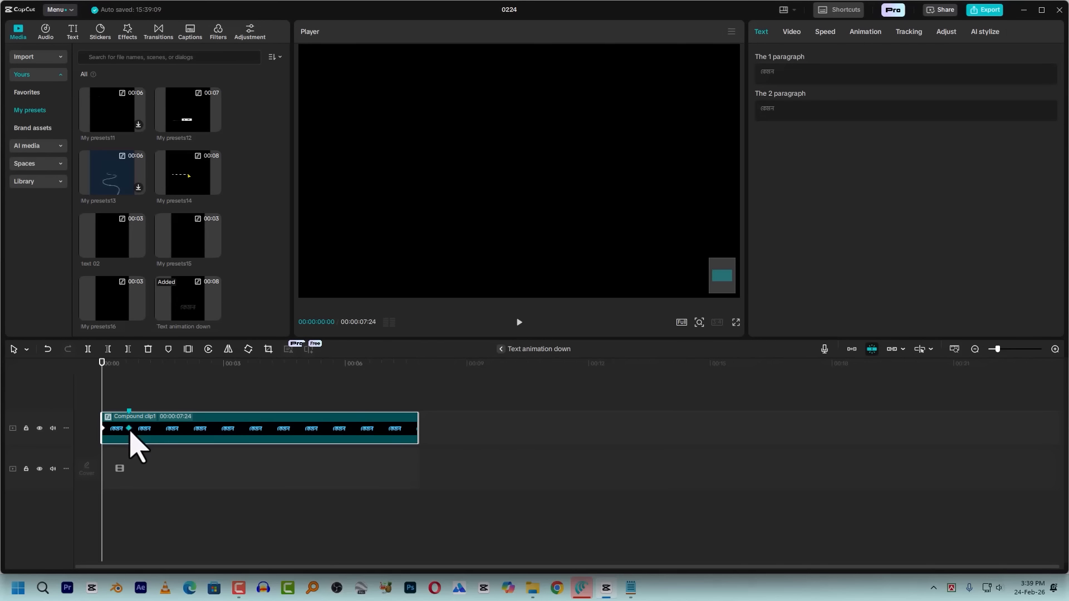
{"action": "right_click", "coordinate": [132, 433]}
{"action": "left_click", "coordinate": [245, 503]}
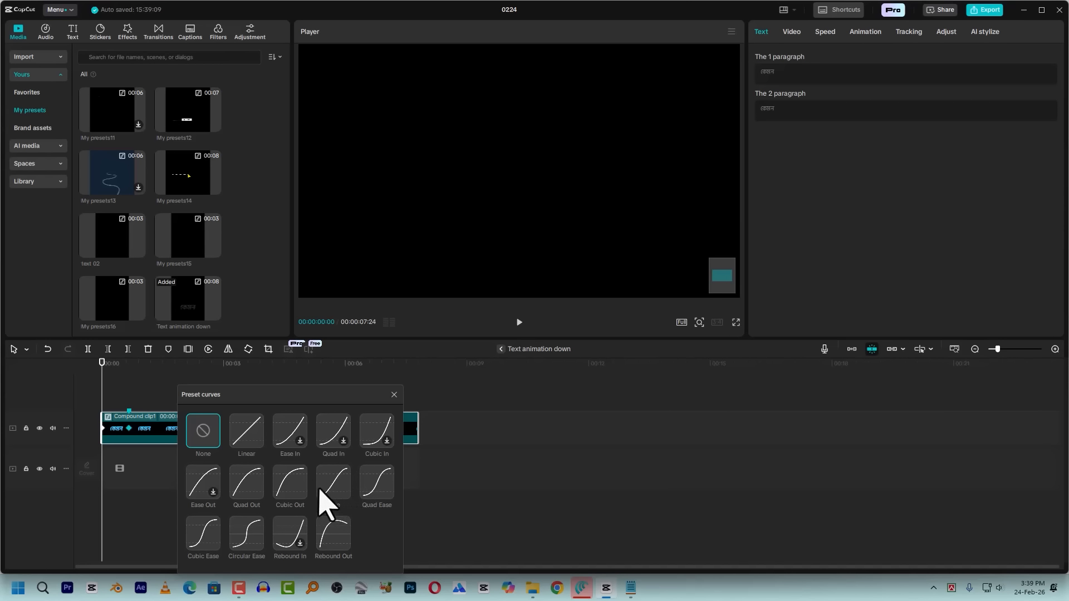
{"action": "left_click", "coordinate": [293, 481]}
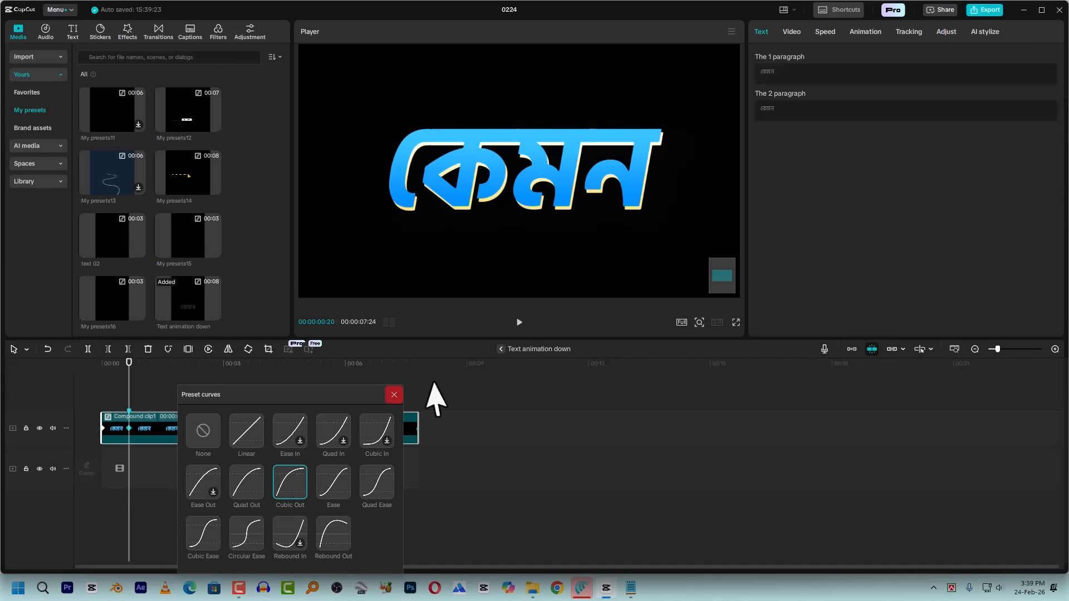
{"action": "left_click", "coordinate": [395, 394]}
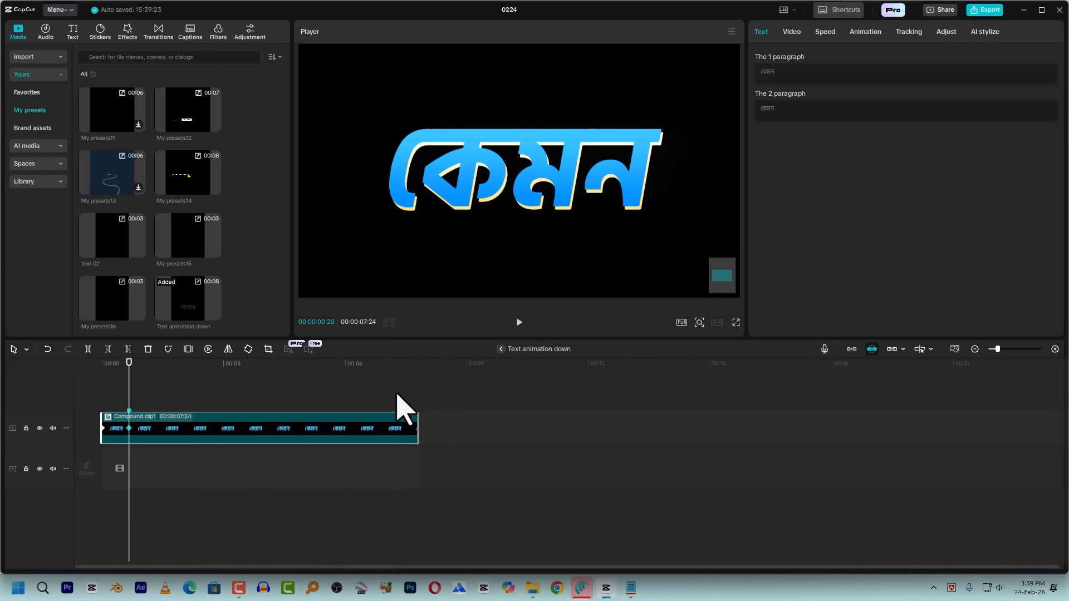
{"action": "left_click", "coordinate": [500, 349]}
{"action": "double_click", "coordinate": [177, 450]}
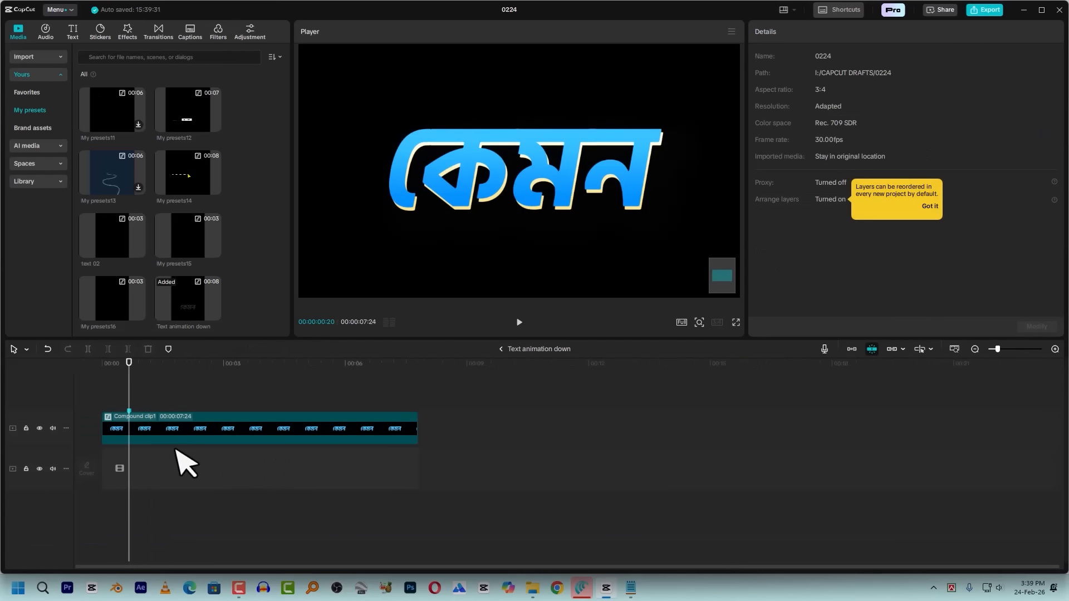
Open Compound clip1's blue text layer and copy "আপনাকে", "একটা পদ্ধতি" and "বলে দেই" as separate clipboard entries from the script in Notepad
{"action": "double_click", "coordinate": [176, 436]}
{"action": "left_click", "coordinate": [171, 390]}
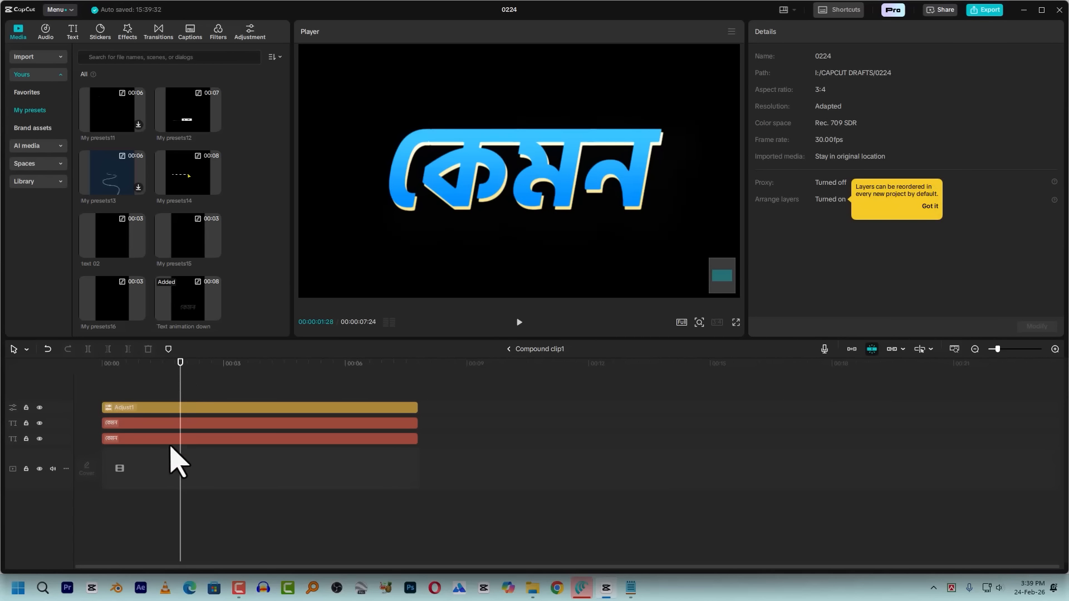
{"action": "left_click", "coordinate": [172, 425]}
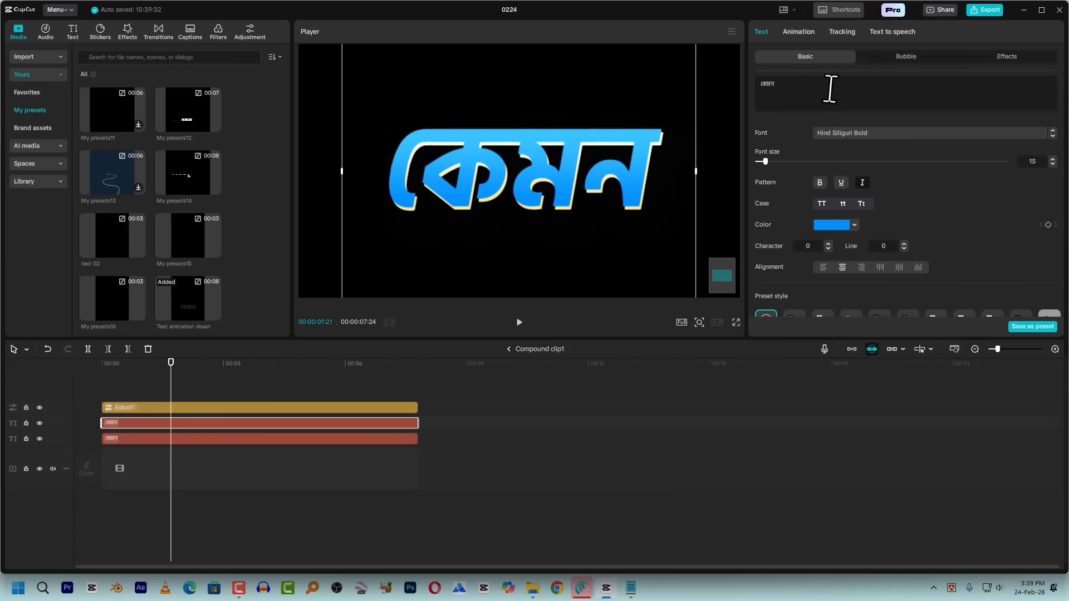
{"action": "left_click", "coordinate": [631, 587]}
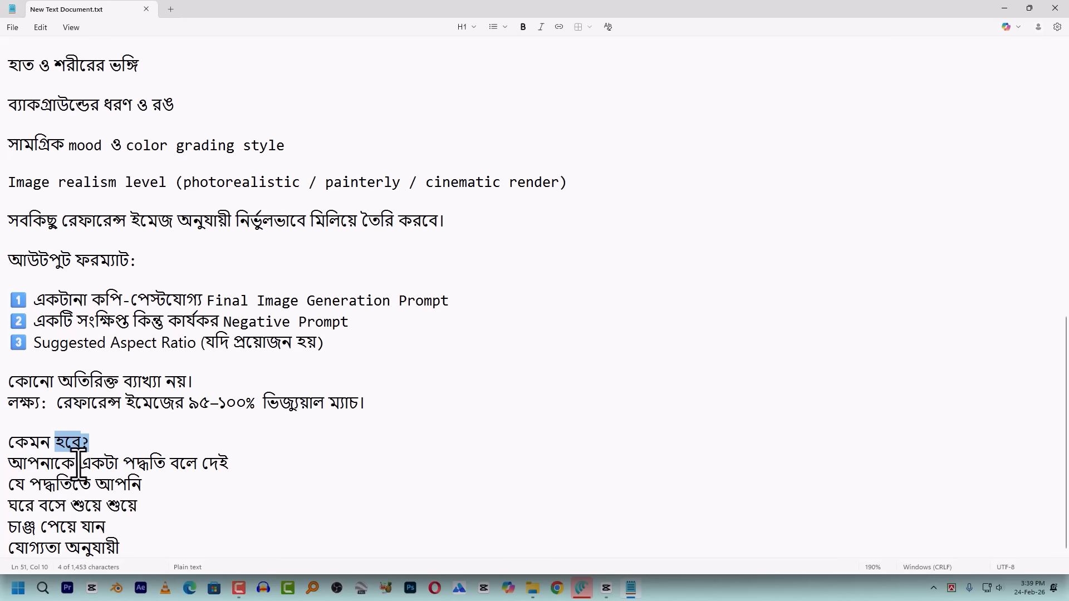
{"action": "left_click_drag", "start_coordinate": [76, 463], "coordinate": [4, 465]}
{"action": "key", "text": "super+c"}
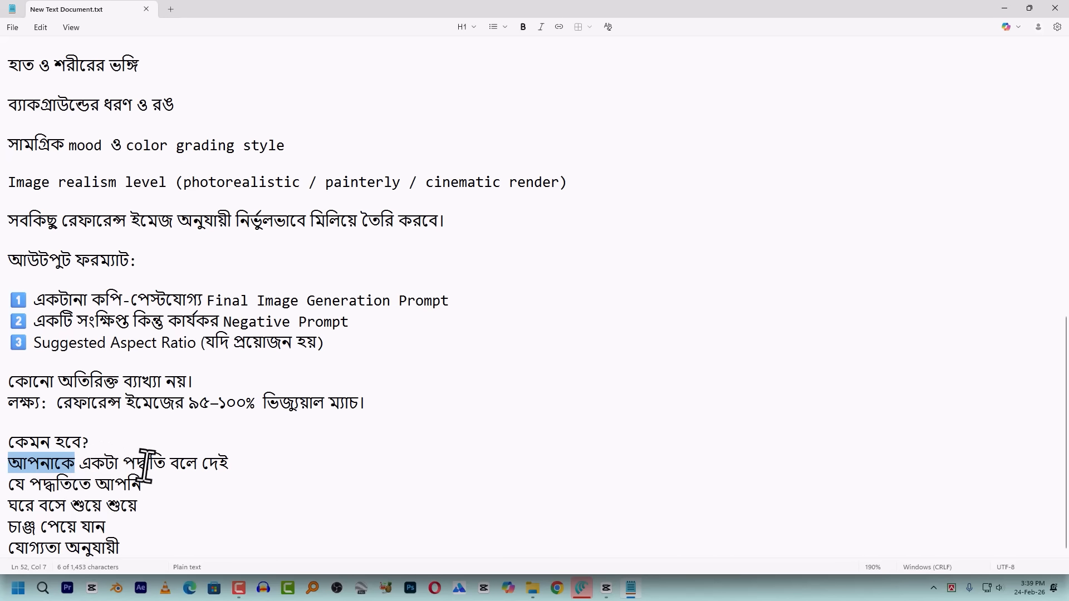
{"action": "left_click_drag", "start_coordinate": [165, 465], "coordinate": [86, 464]}
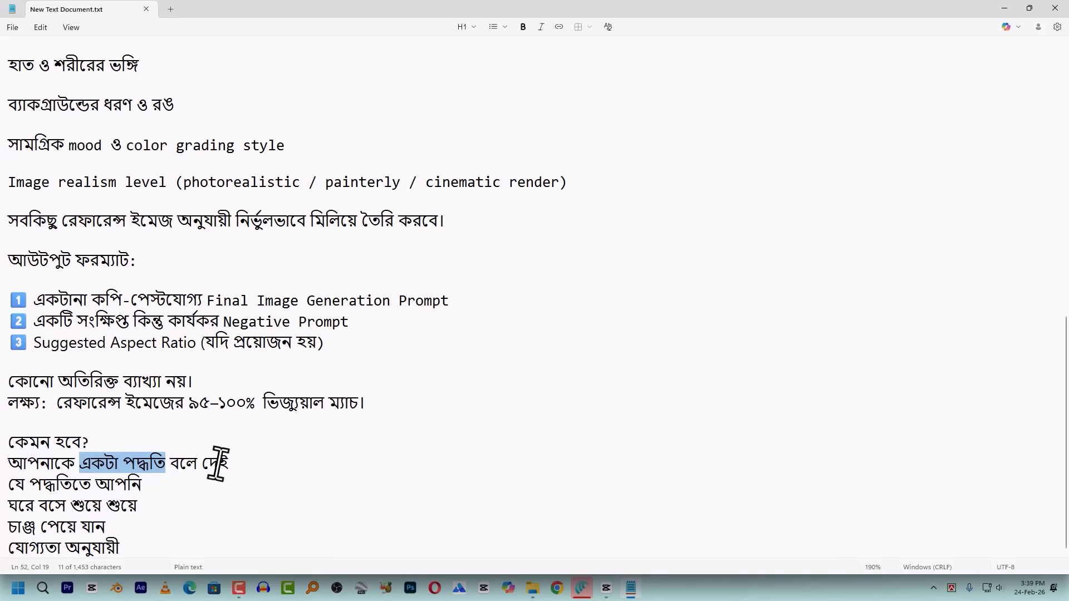
{"action": "left_click_drag", "start_coordinate": [242, 465], "coordinate": [183, 463]}
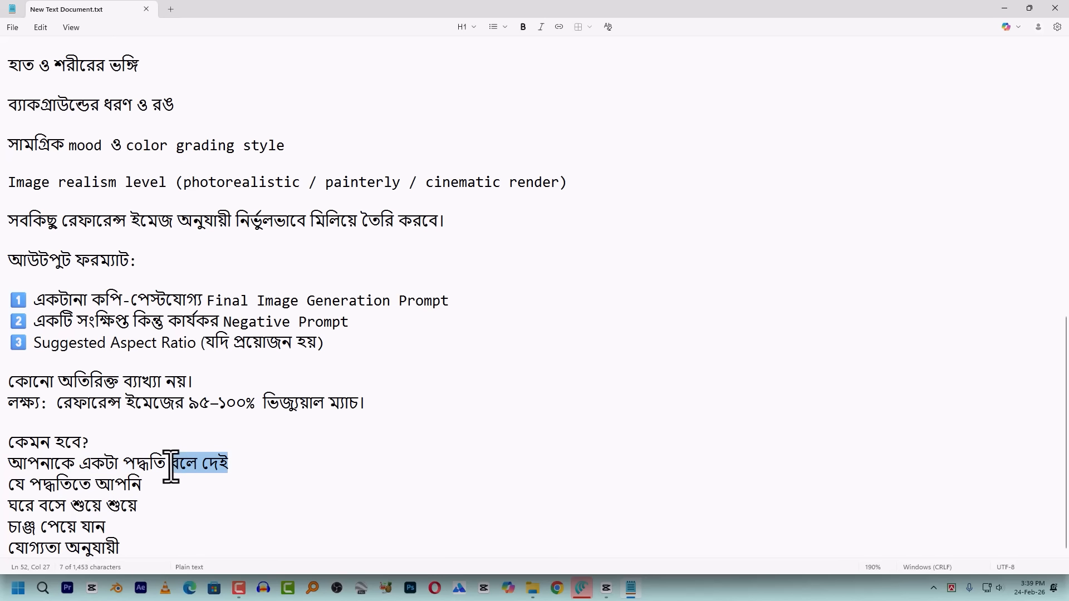
{"action": "key", "text": "alt+Tab"}
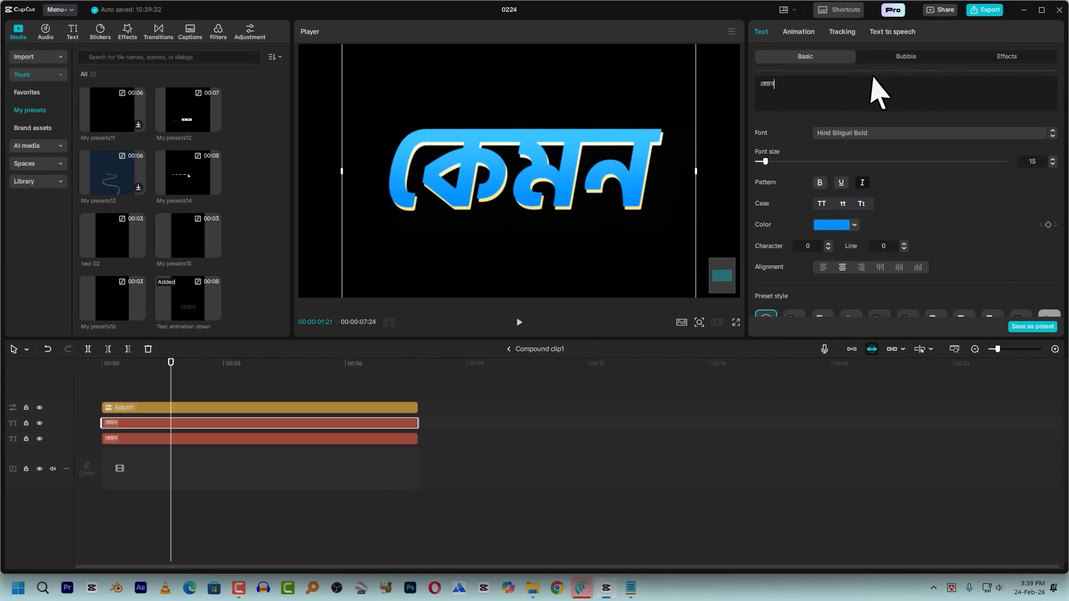
Replace the text of both the blue layer and the pale yellow layer with "আপনাকে"
{"action": "key", "text": "ctrl+a"}
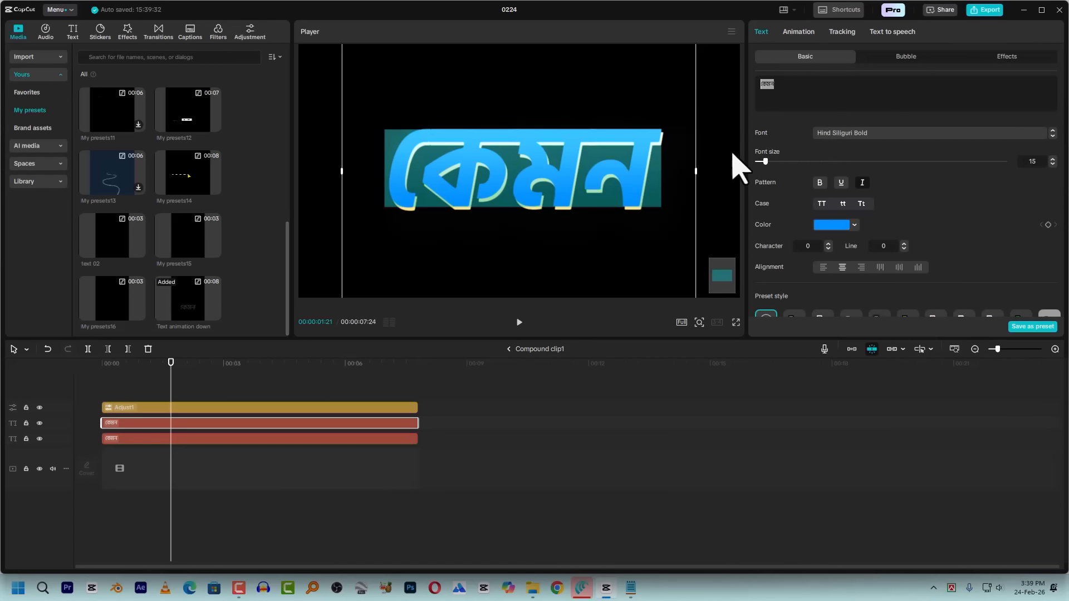
{"action": "key", "text": "super+v"}
{"action": "left_click", "coordinate": [905, 543]}
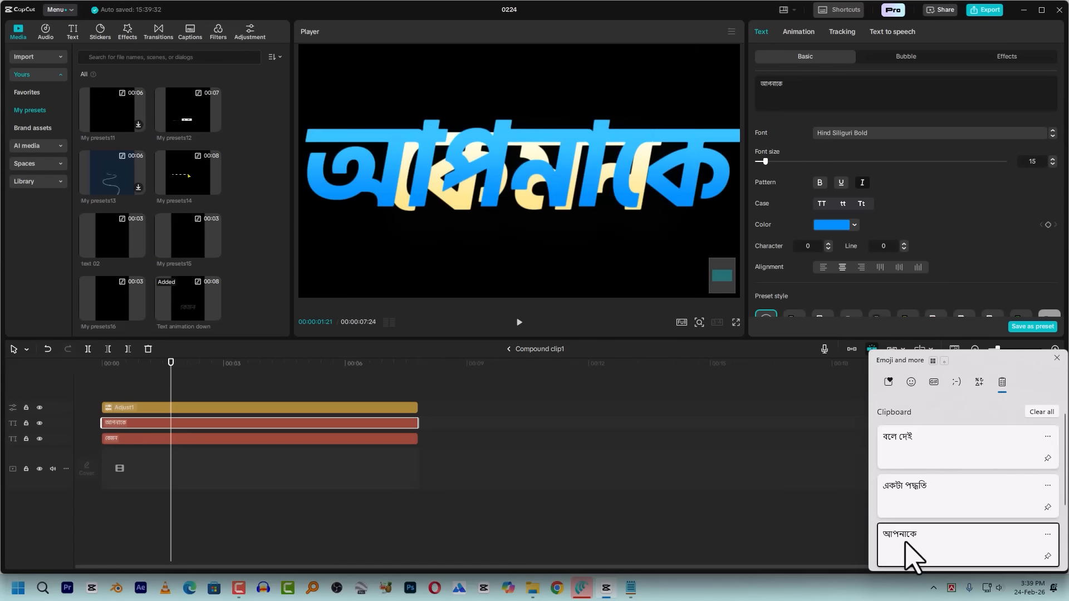
{"action": "left_click", "coordinate": [195, 439]}
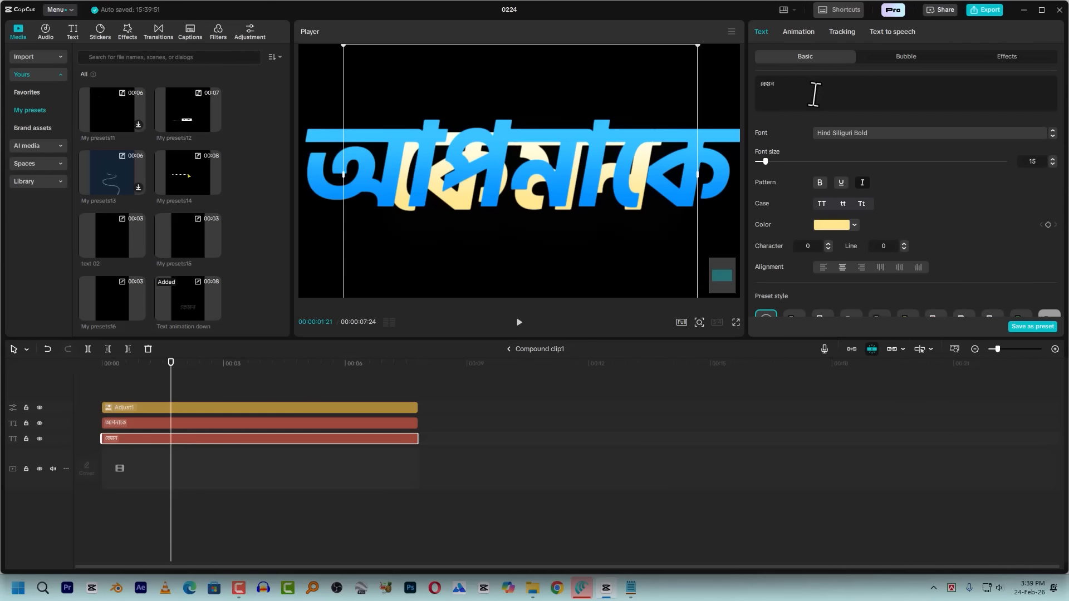
{"action": "key", "text": "ctrl+a"}
{"action": "key", "text": "super+v"}
{"action": "left_click", "coordinate": [919, 544]}
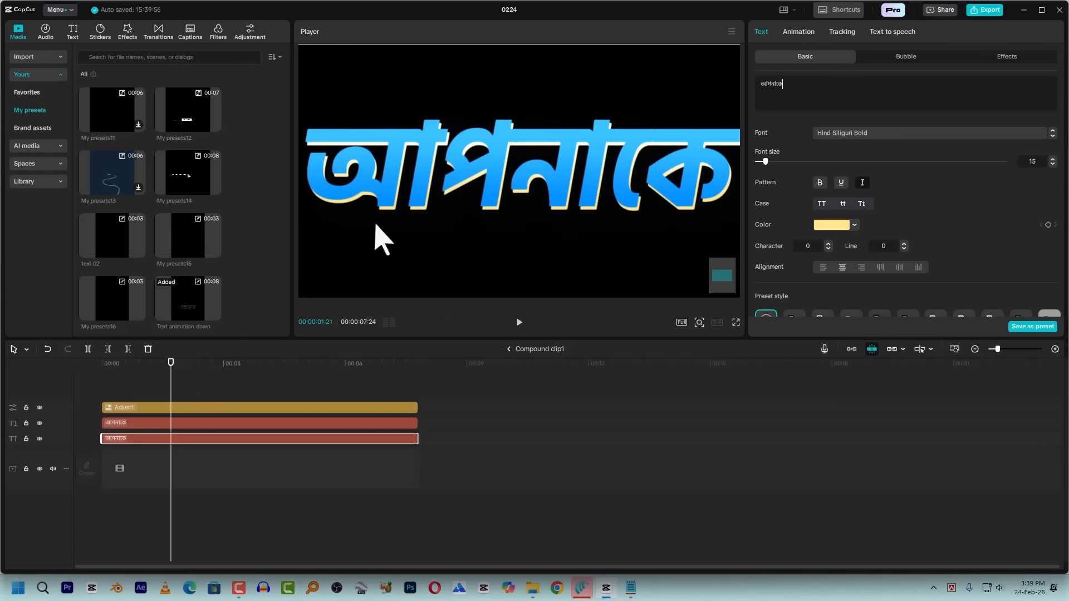
{"action": "left_click", "coordinate": [640, 150]}
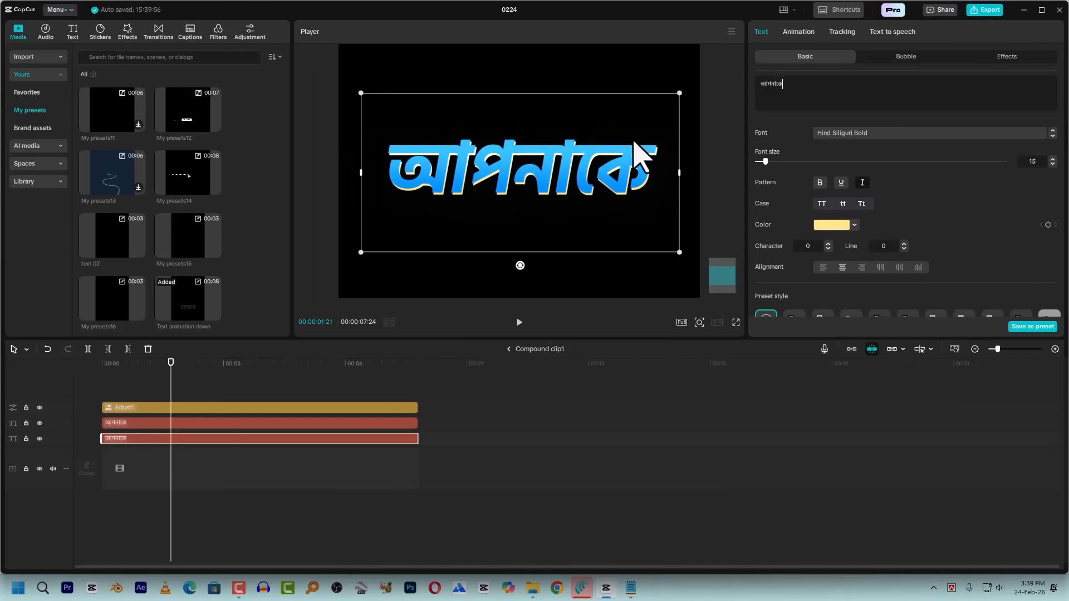
Return to the main timeline and play the "আপনাকে" caption from its start against the speech
{"action": "left_click", "coordinate": [509, 349]}
{"action": "left_click", "coordinate": [501, 349]}
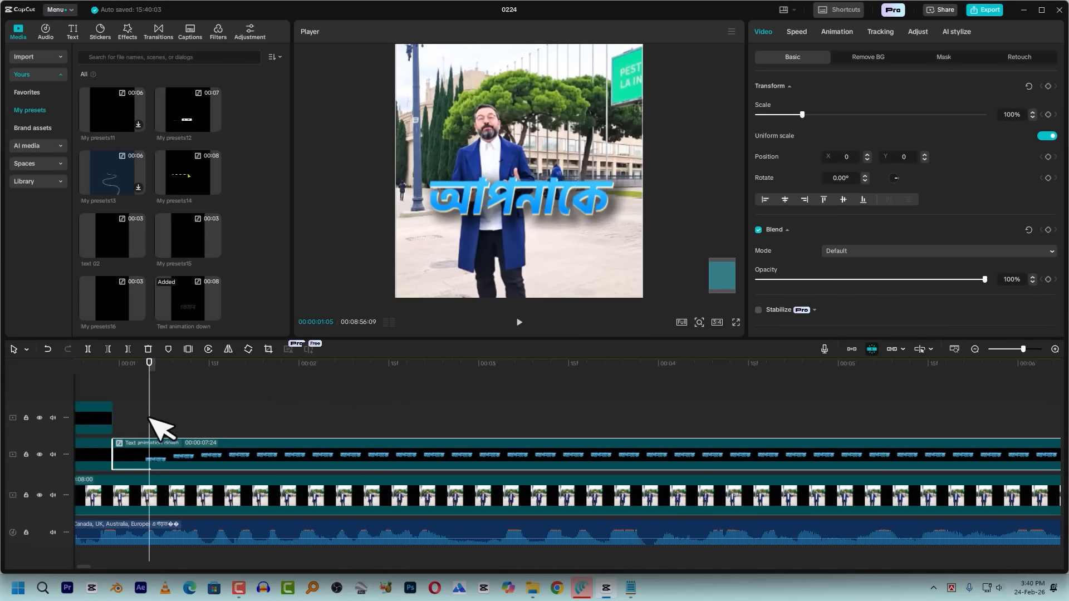
{"action": "left_click", "coordinate": [119, 391]}
{"action": "key", "text": "space"}
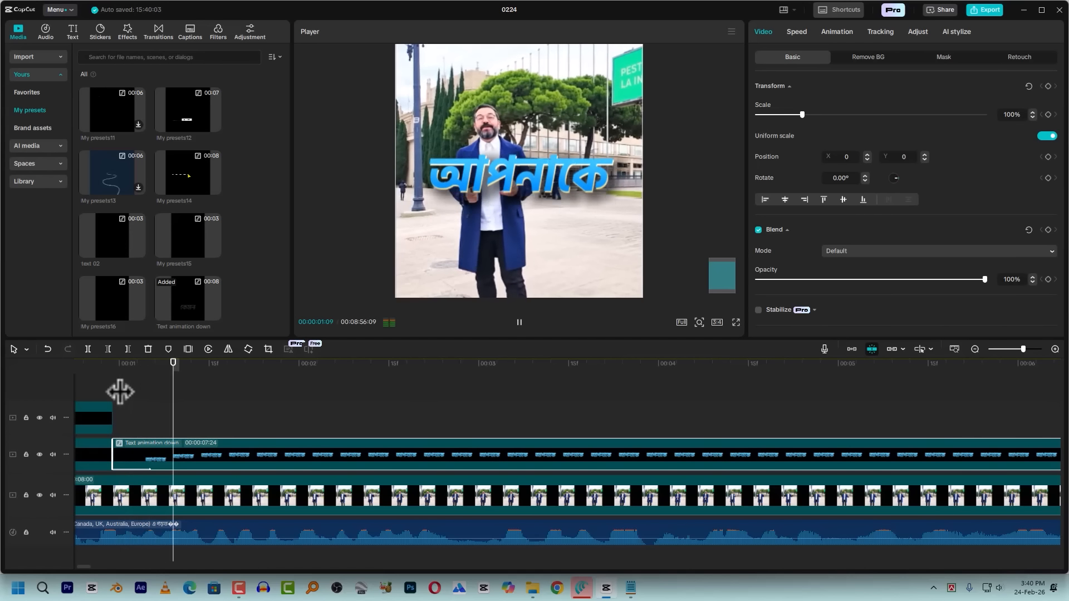
{"action": "left_click", "coordinate": [120, 389]}
{"action": "key", "text": "space"}
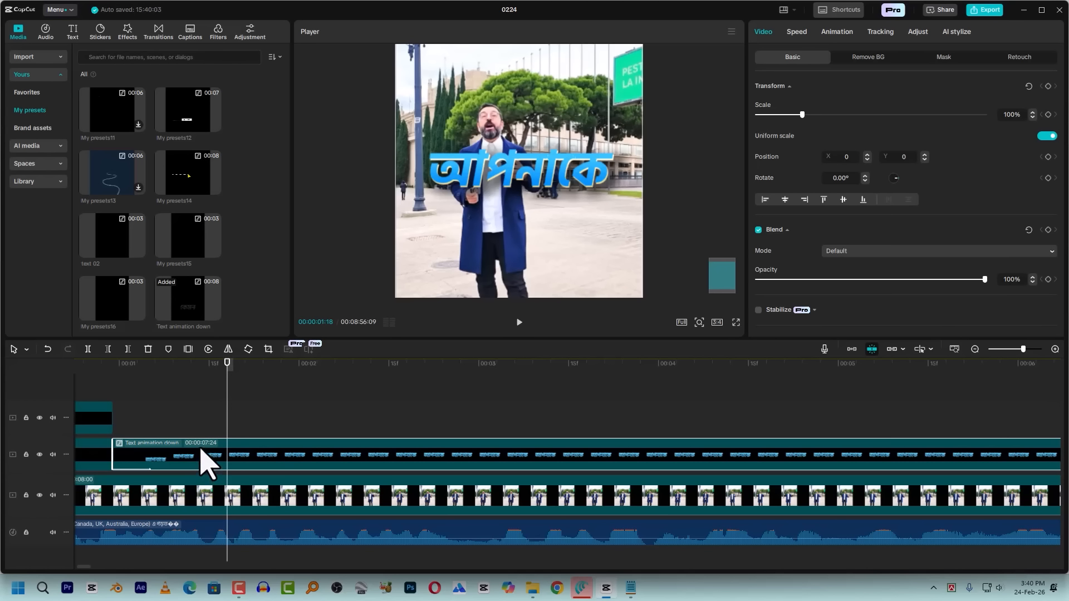
Duplicate the "Text animation down" caption onto the track above at the same start and open the blue text layer in the copy's Compound clip1
{"action": "left_click_drag", "start_coordinate": [196, 448], "coordinate": [198, 415]}
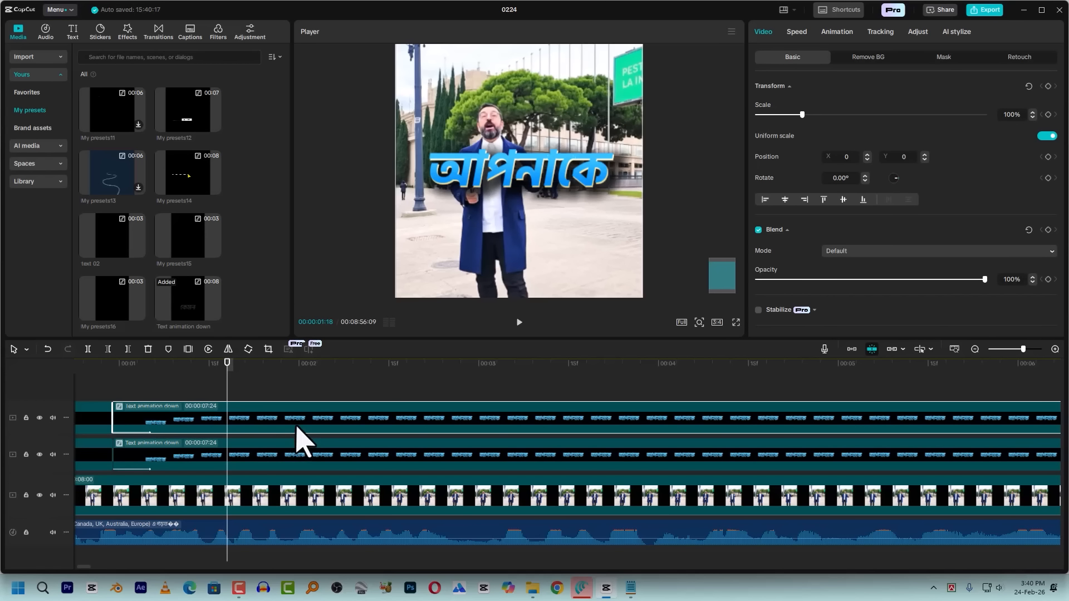
{"action": "double_click", "coordinate": [296, 426]}
{"action": "left_click", "coordinate": [225, 427]}
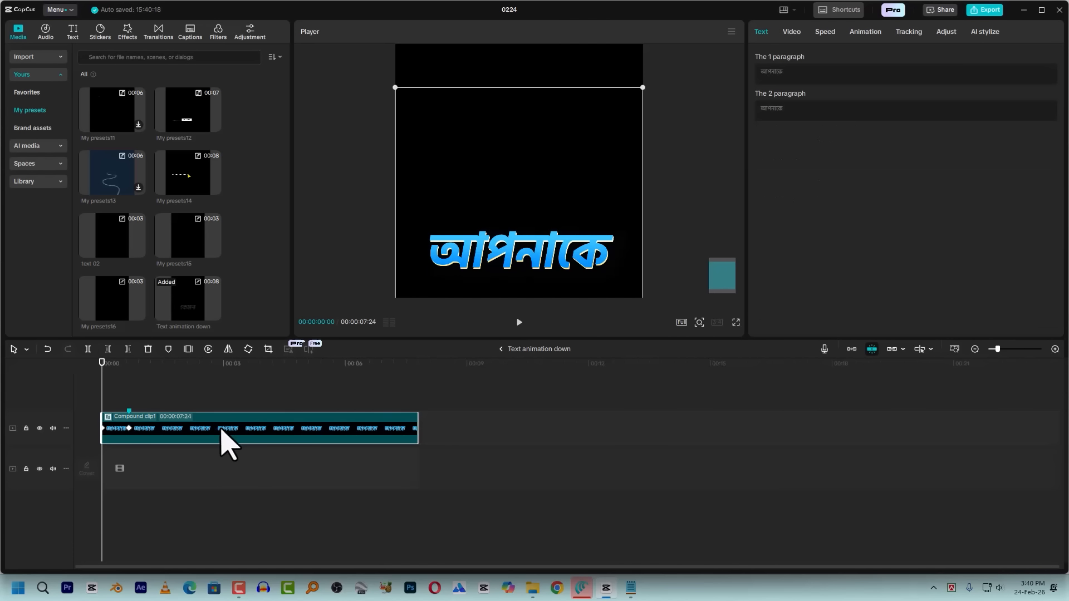
{"action": "double_click", "coordinate": [202, 422]}
{"action": "left_click", "coordinate": [217, 427]}
{"action": "left_click", "coordinate": [221, 425]}
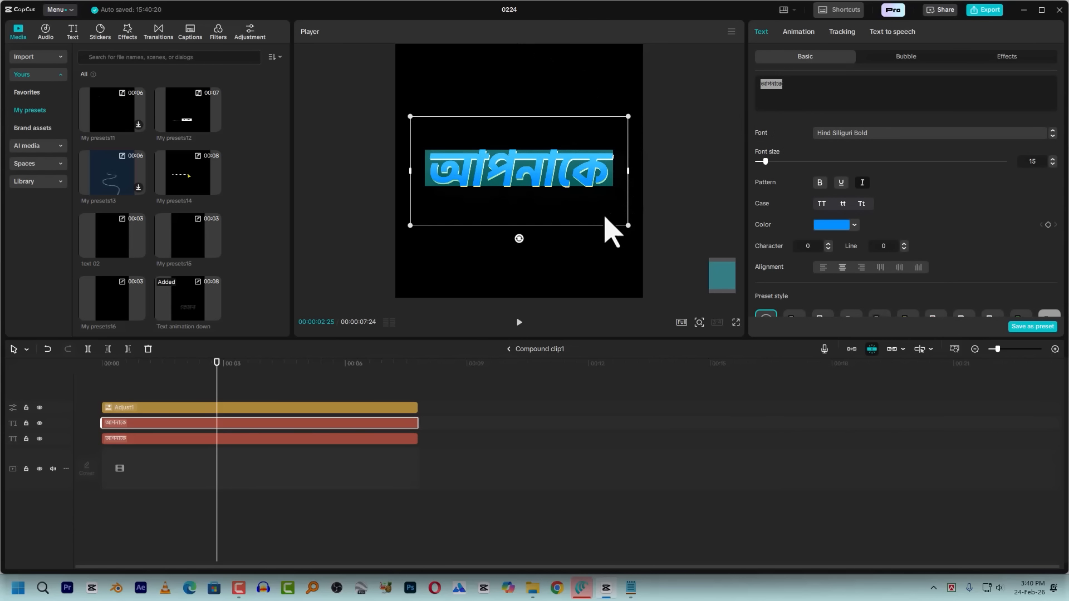
Replace the text of both caption layers in the copy with "একটা পদ্ধতি"
{"action": "key", "text": "super+v"}
{"action": "left_click", "coordinate": [877, 496]}
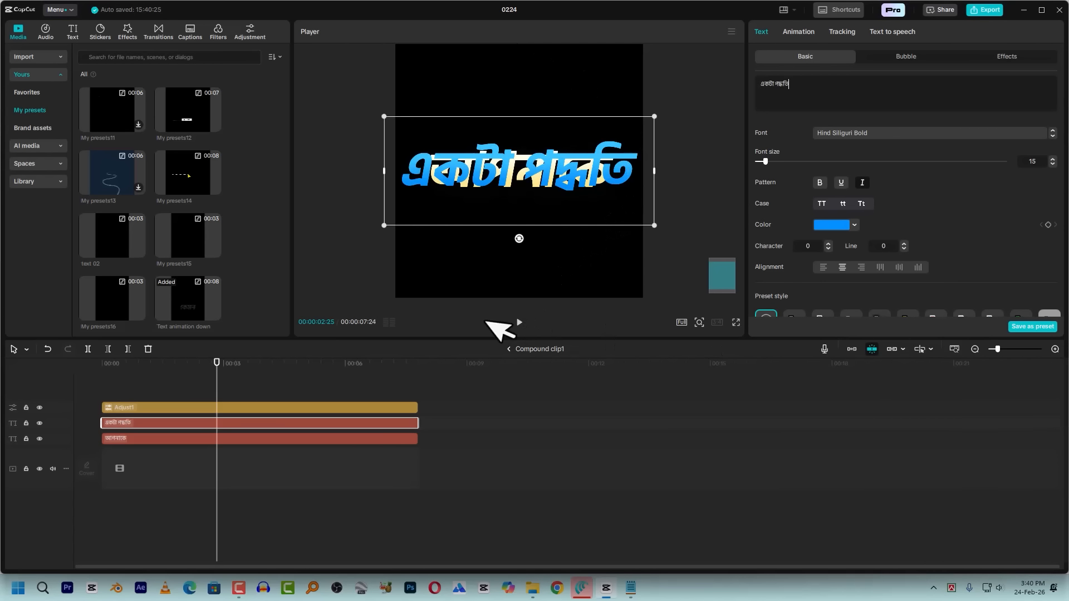
{"action": "left_click", "coordinate": [354, 440]}
{"action": "double_click", "coordinate": [796, 89]}
{"action": "key", "text": "super+v"}
{"action": "left_click", "coordinate": [898, 432]}
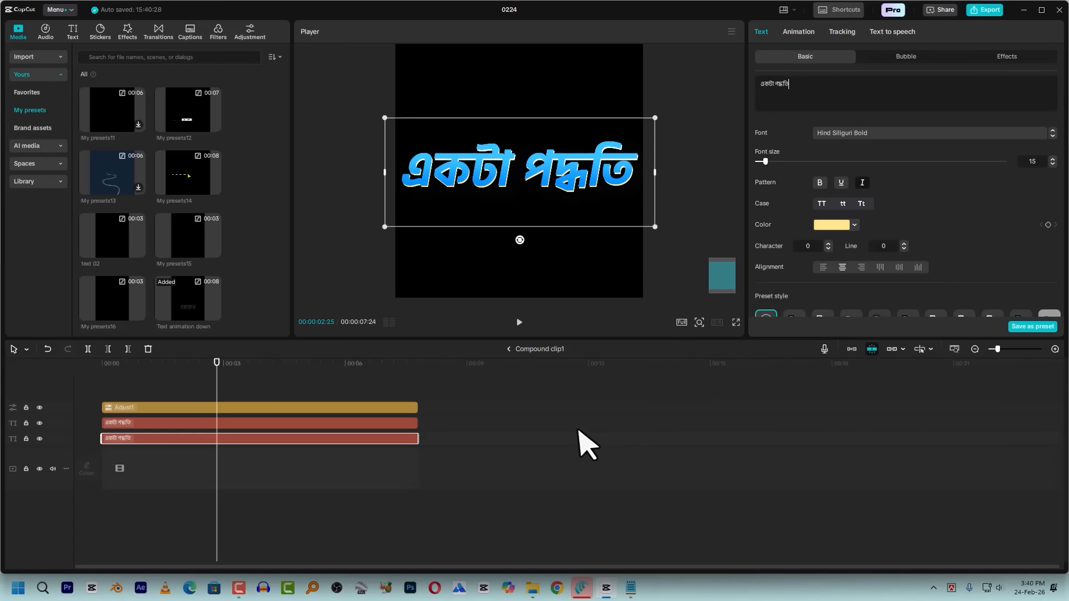
Recolour the blue text layer to red D21A00 and the pale yellow layer behind it to white FFFFFF
{"action": "scroll", "coordinate": [607, 415], "scroll_direction": "down", "scroll_amount": 2}
{"action": "left_click", "coordinate": [357, 422]}
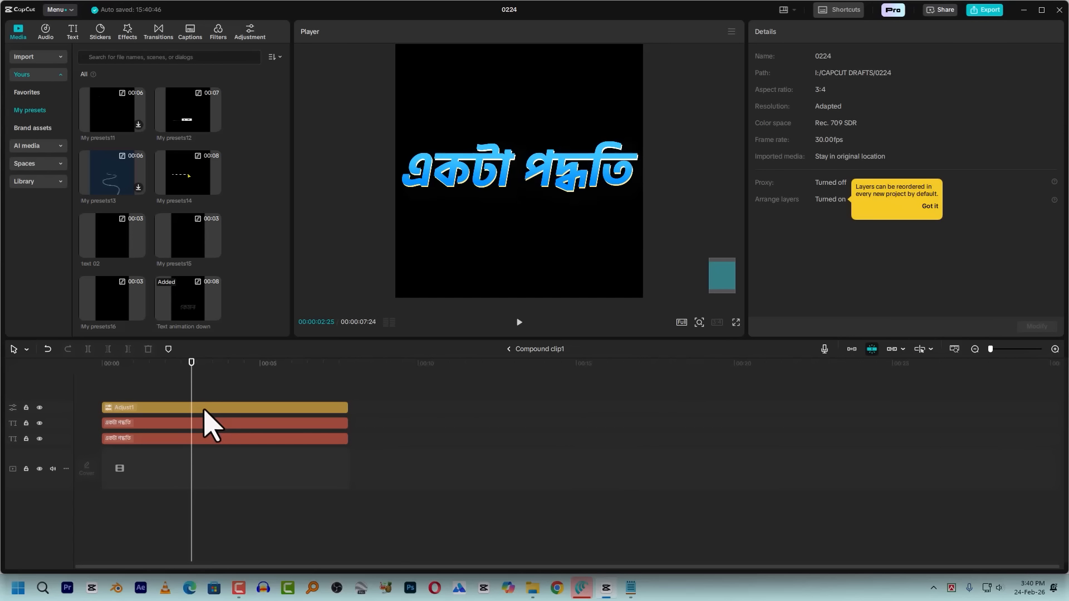
{"action": "left_click", "coordinate": [192, 424]}
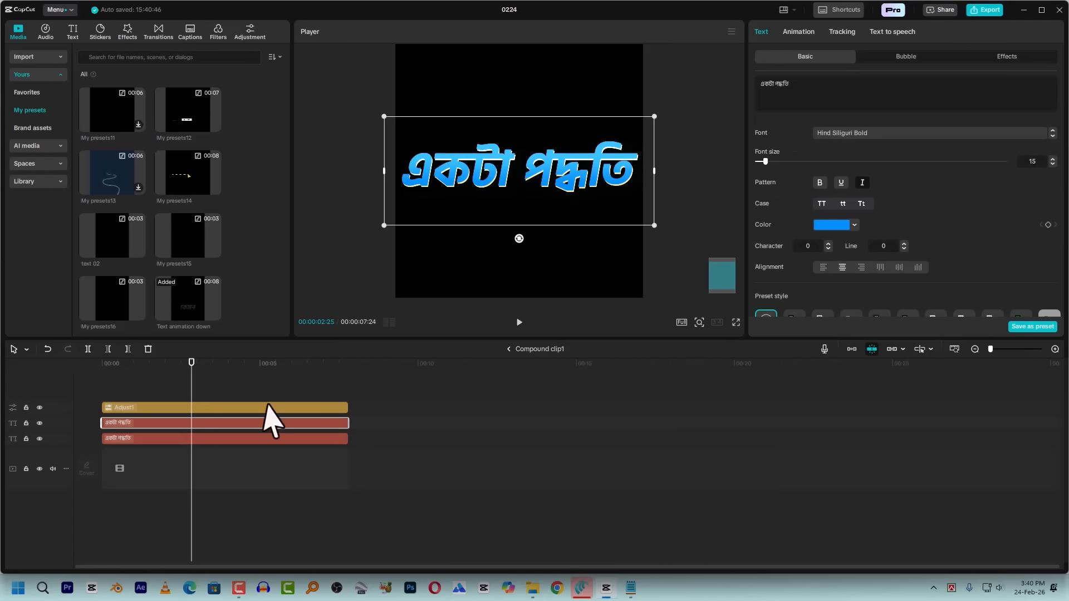
{"action": "left_click", "coordinate": [840, 226]}
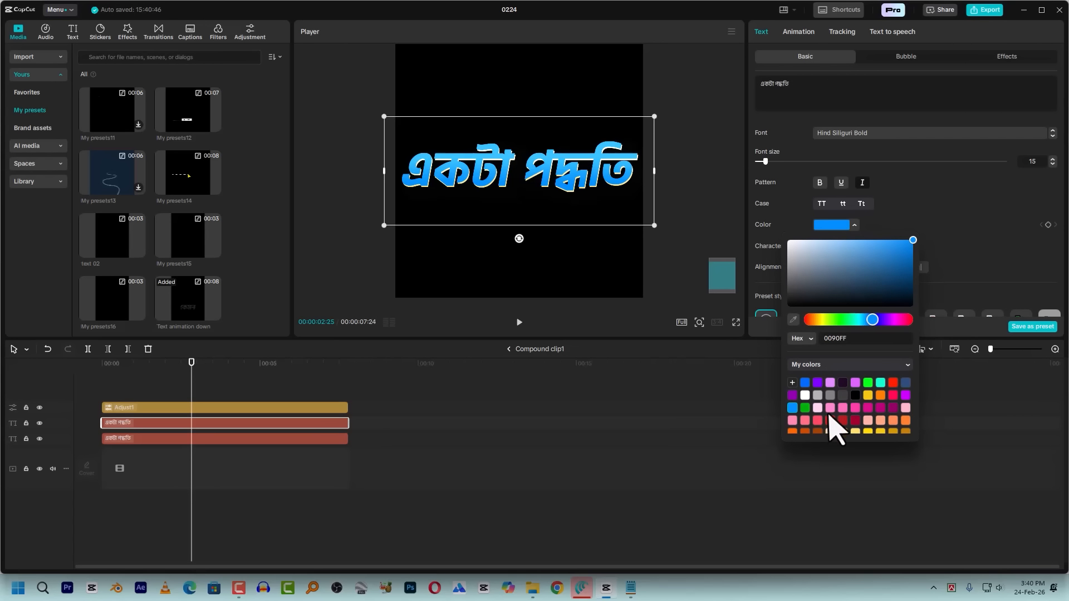
{"action": "left_click", "coordinate": [893, 383]}
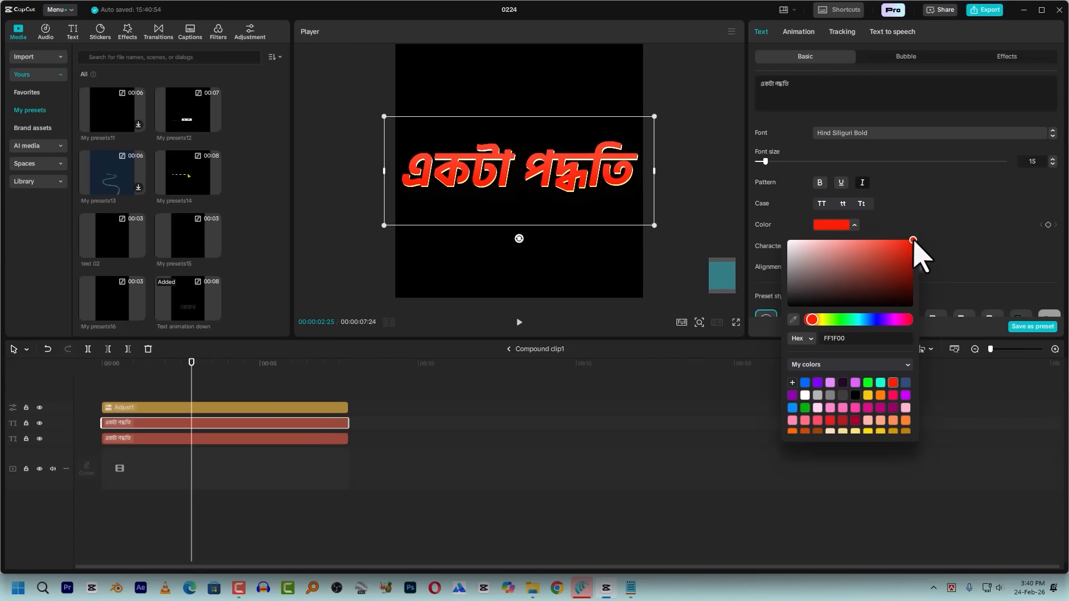
{"action": "left_click_drag", "start_coordinate": [916, 242], "coordinate": [922, 252]}
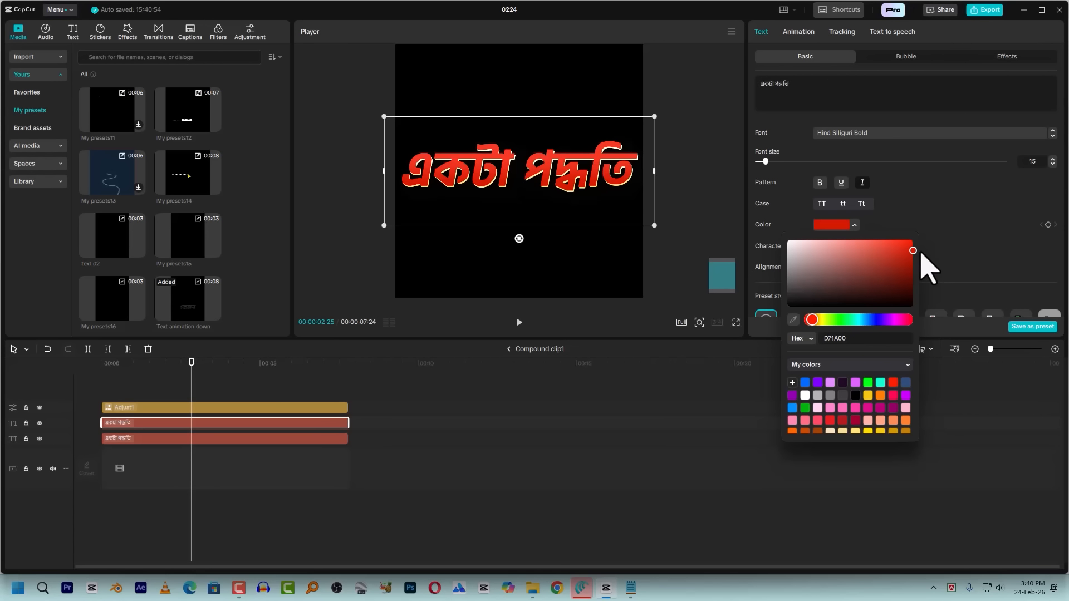
{"action": "left_click", "coordinate": [224, 441]}
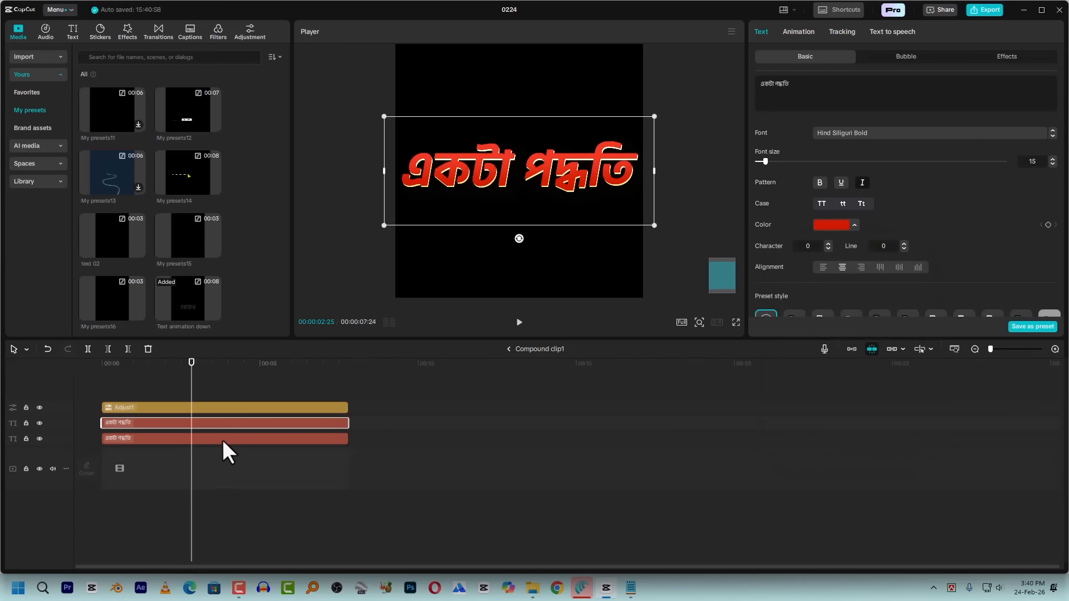
{"action": "left_click", "coordinate": [830, 225]}
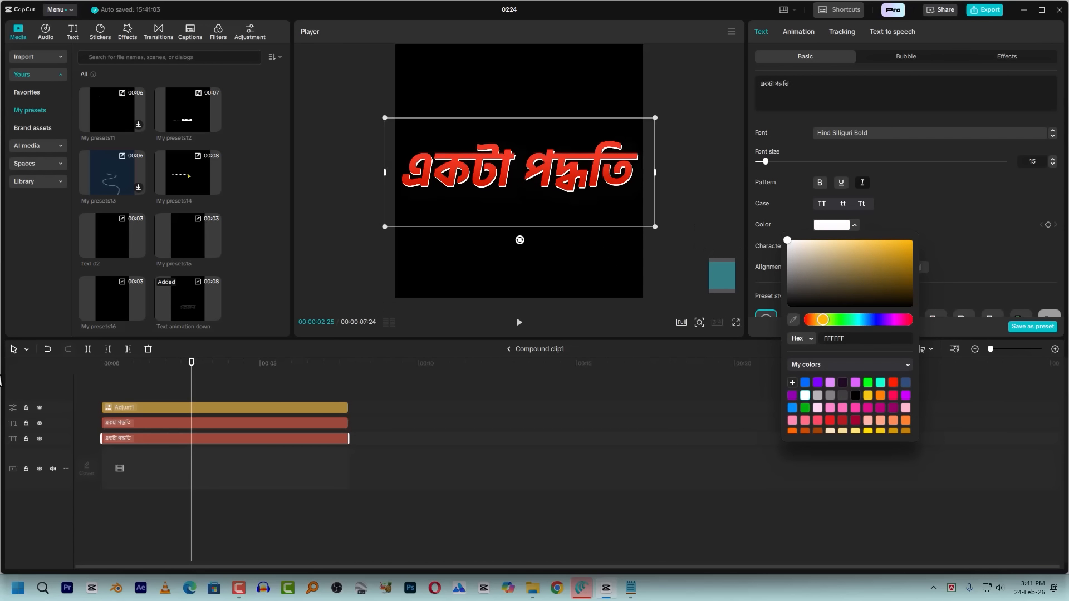
Adjust the highlight end point of the adjustment layer's Luma curve and check the caption in full screen
{"action": "left_click", "coordinate": [254, 408]}
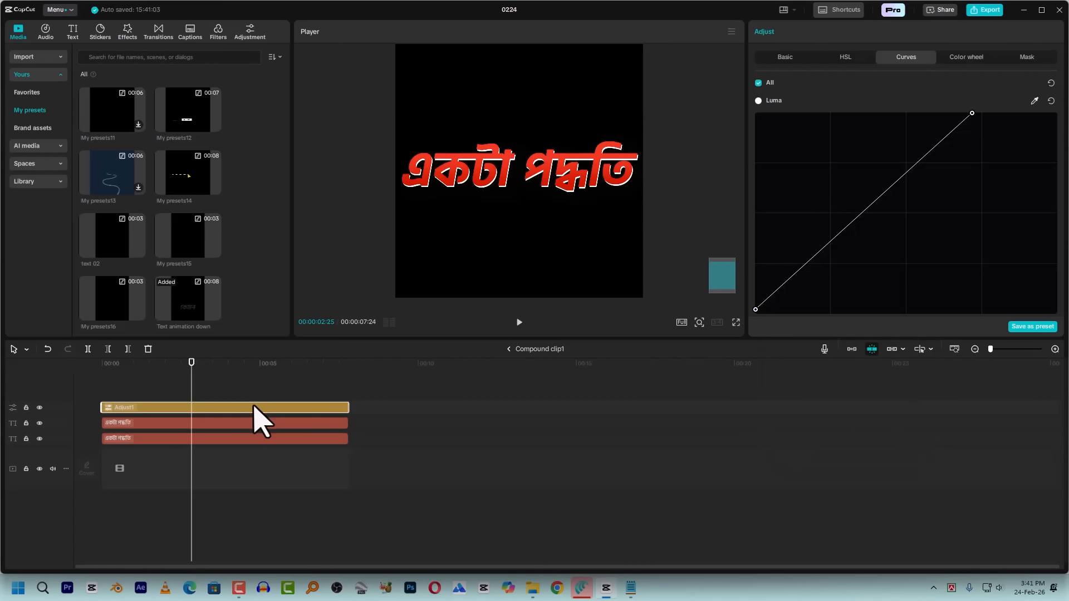
{"action": "left_click_drag", "start_coordinate": [972, 114], "coordinate": [941, 120]}
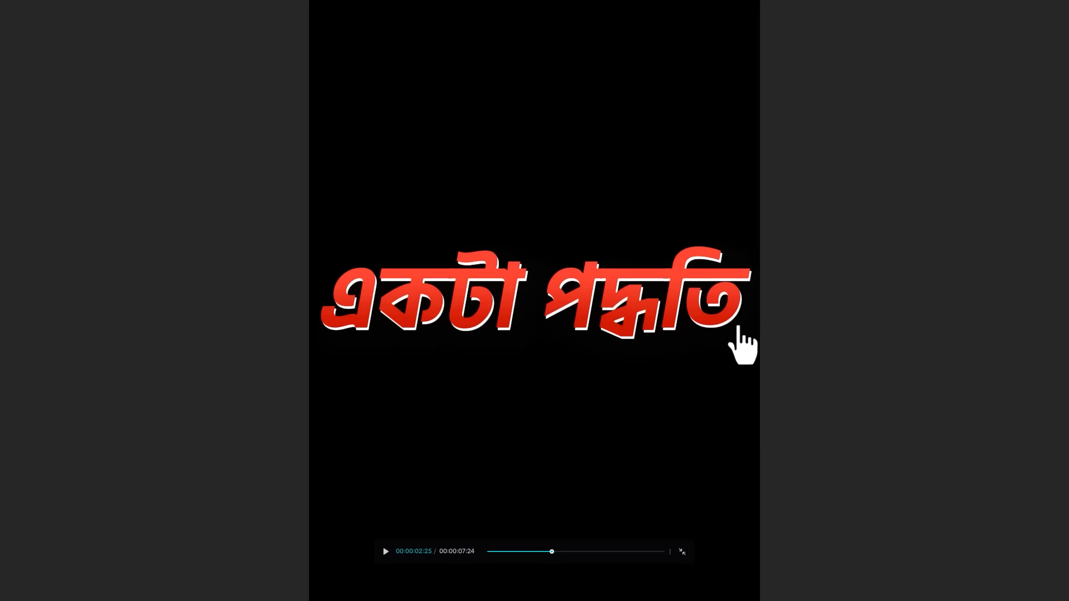
{"action": "key", "text": "Escape"}
Return to the main timeline and duplicate the red "একটা পদ্ধতি" caption clip onto a new track above at the same start
{"action": "left_click", "coordinate": [516, 351]}
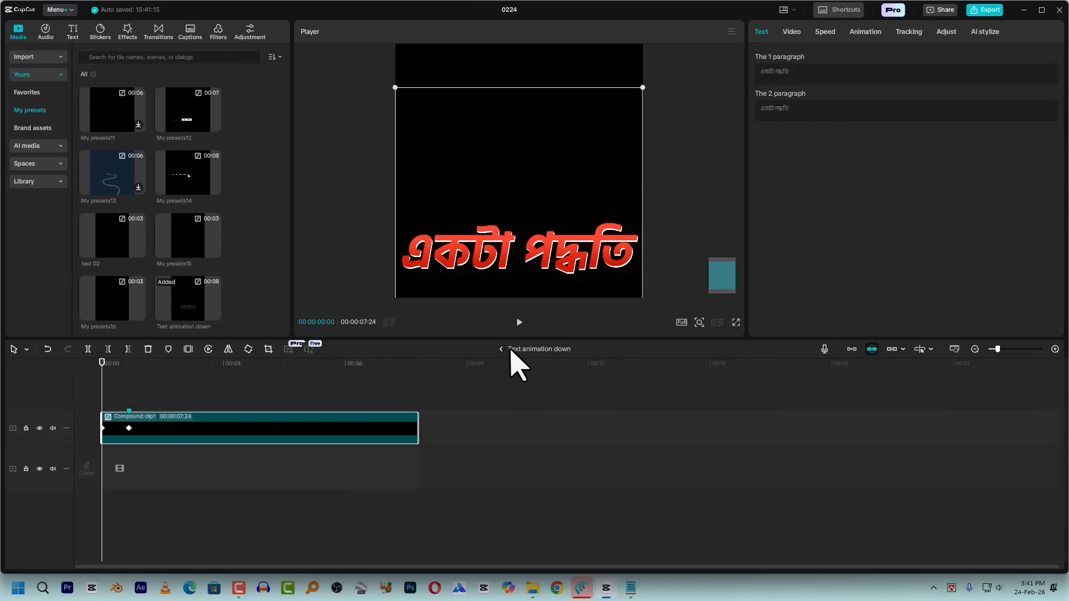
{"action": "left_click", "coordinate": [490, 352]}
{"action": "left_click", "coordinate": [237, 421]}
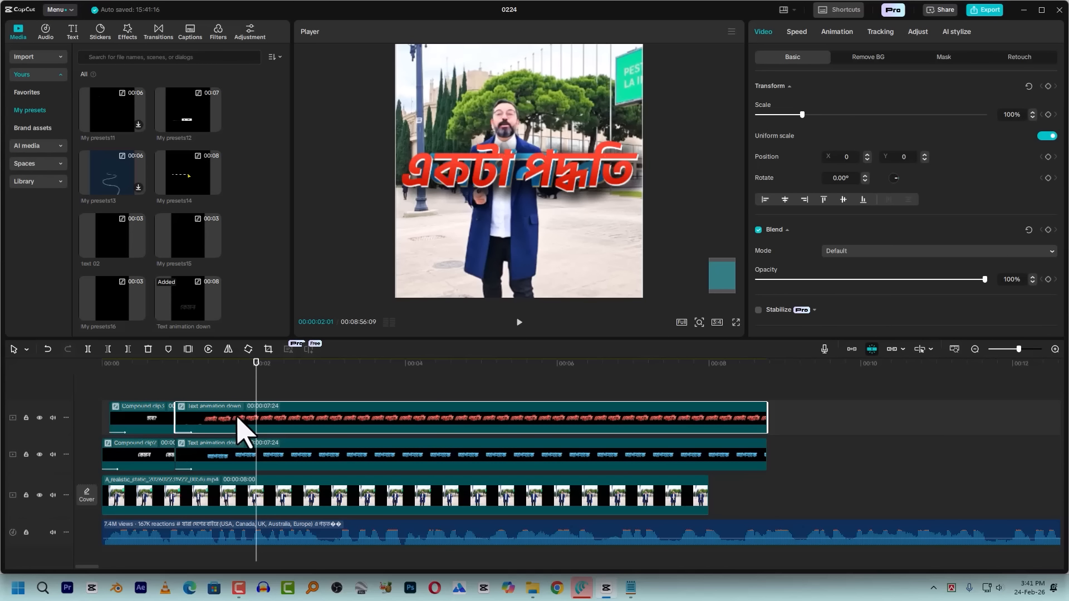
{"action": "left_click_drag", "start_coordinate": [236, 429], "coordinate": [266, 458]}
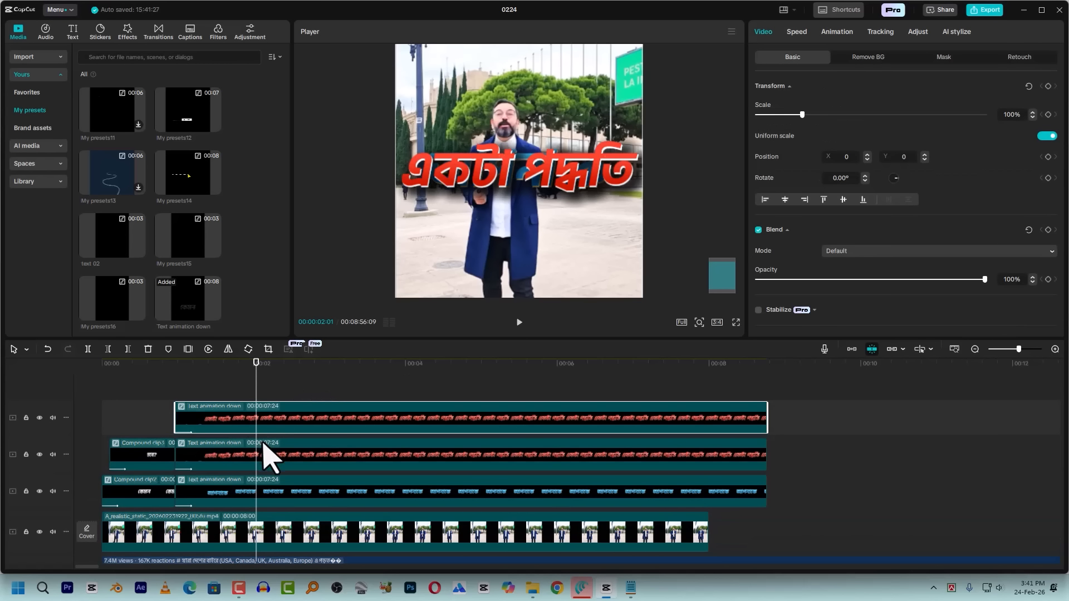
Open the topmost duplicated caption's compound clip and replace the text of both caption layers with "বলে দেই"
{"action": "double_click", "coordinate": [335, 416]}
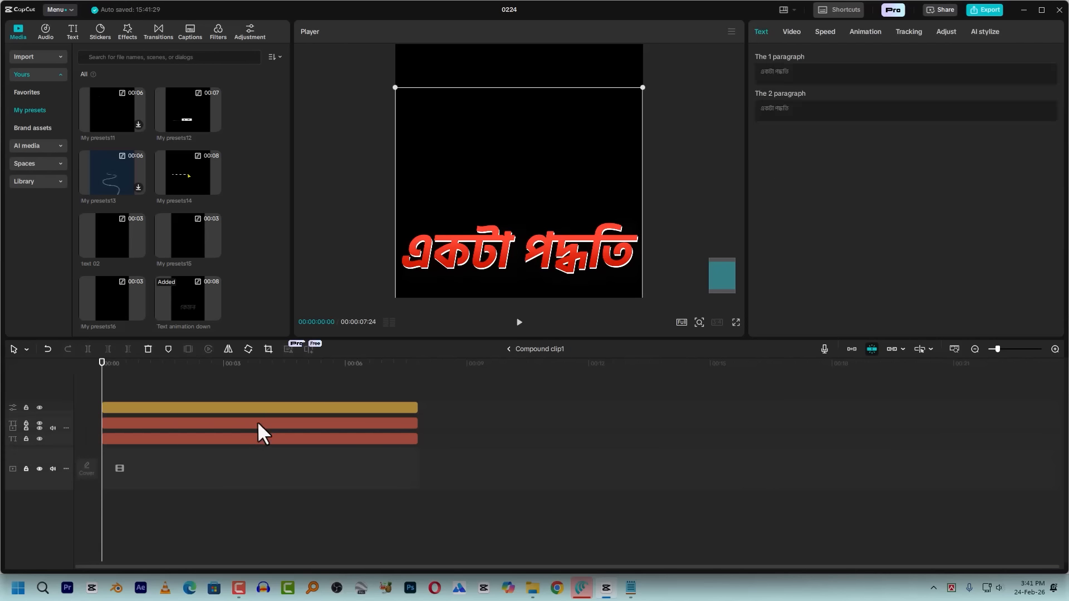
{"action": "left_click", "coordinate": [280, 372]}
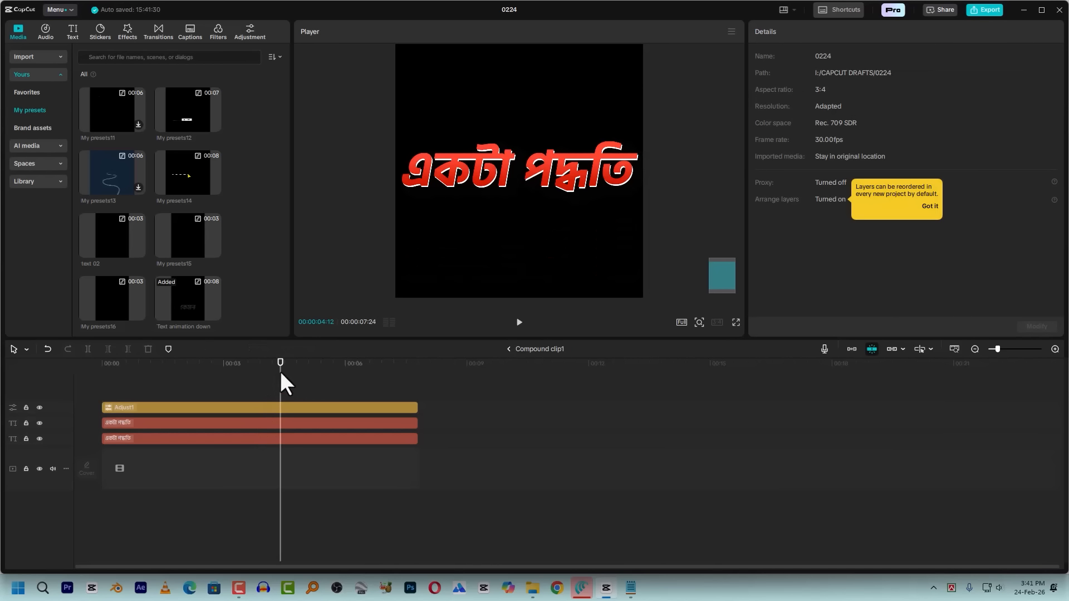
{"action": "left_click", "coordinate": [298, 426]}
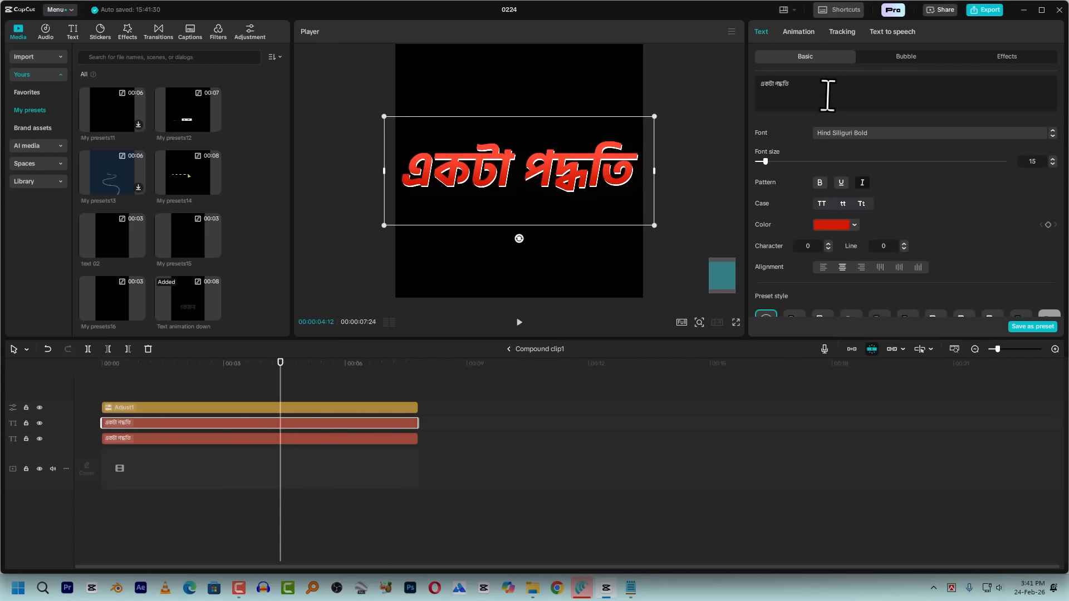
{"action": "left_click", "coordinate": [809, 84]}
{"action": "key", "text": "super+v"}
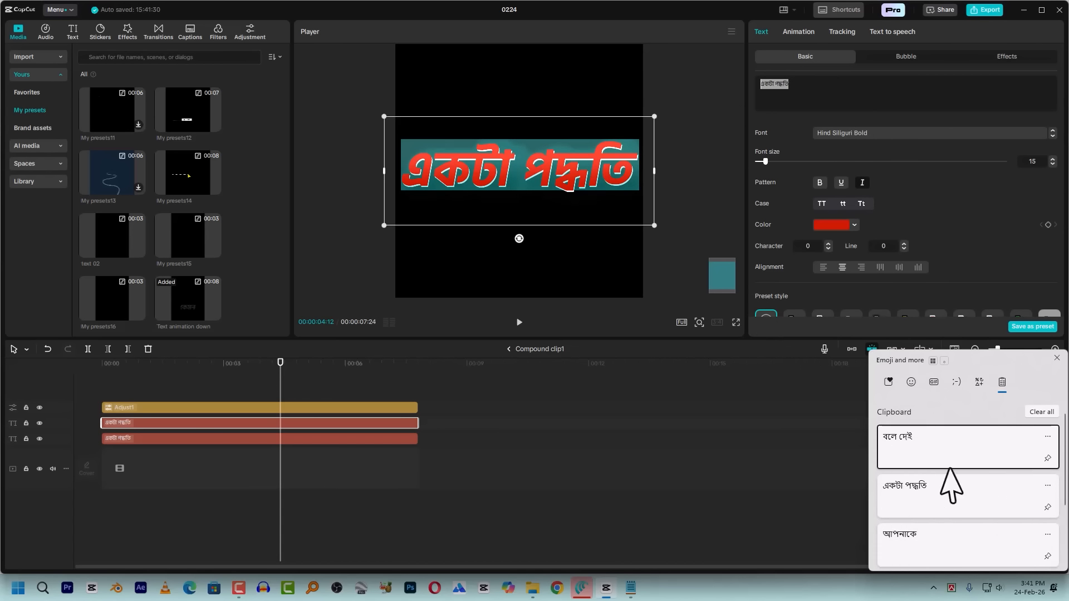
{"action": "left_click", "coordinate": [922, 446]}
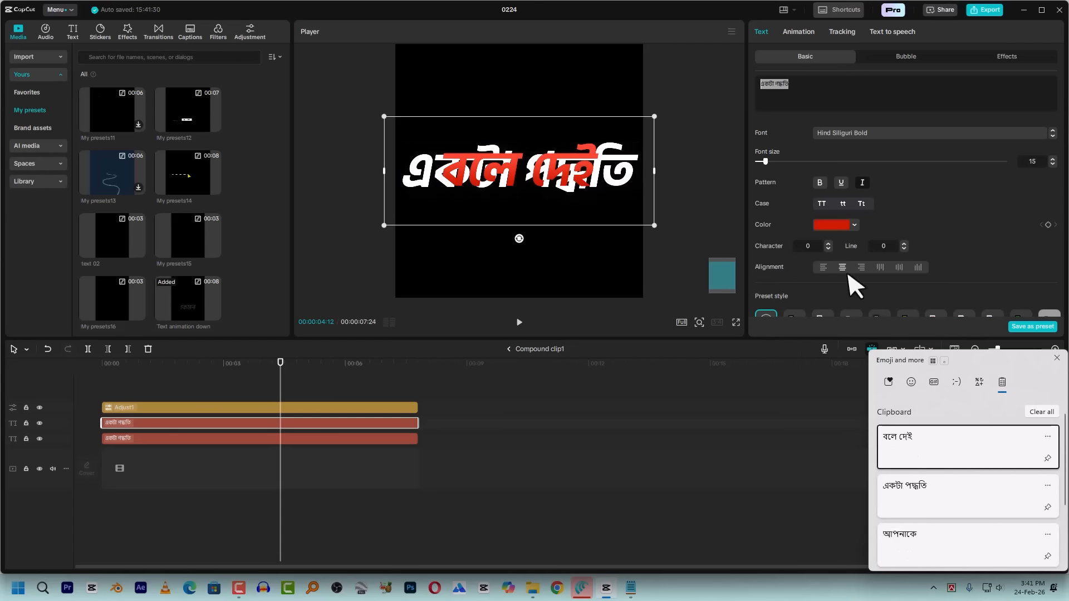
{"action": "left_click", "coordinate": [330, 439]}
{"action": "left_click", "coordinate": [809, 89]}
{"action": "key", "text": "super+v"}
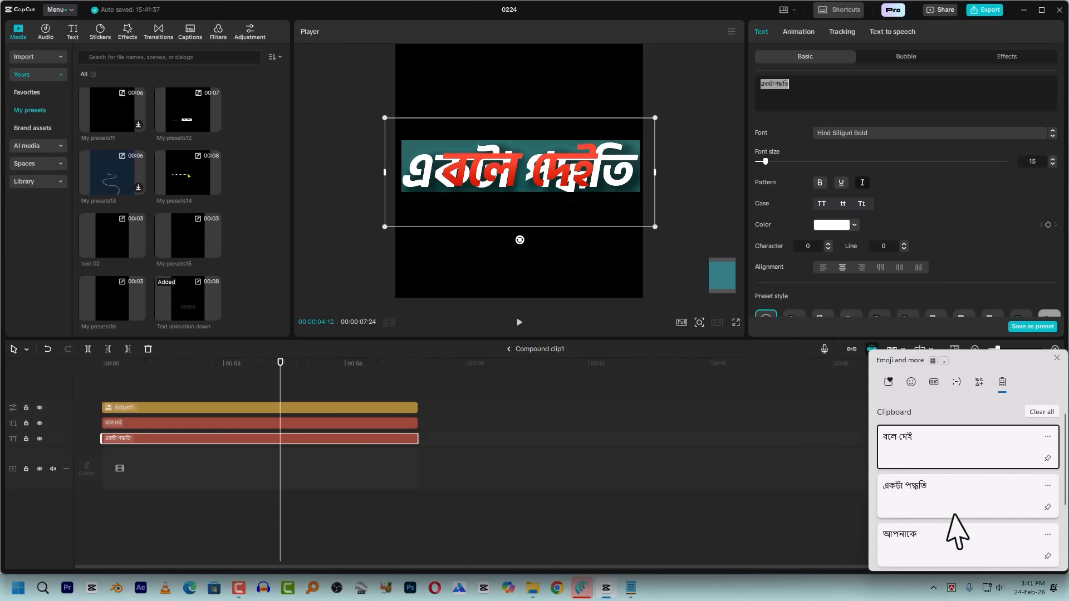
{"action": "left_click", "coordinate": [907, 467]}
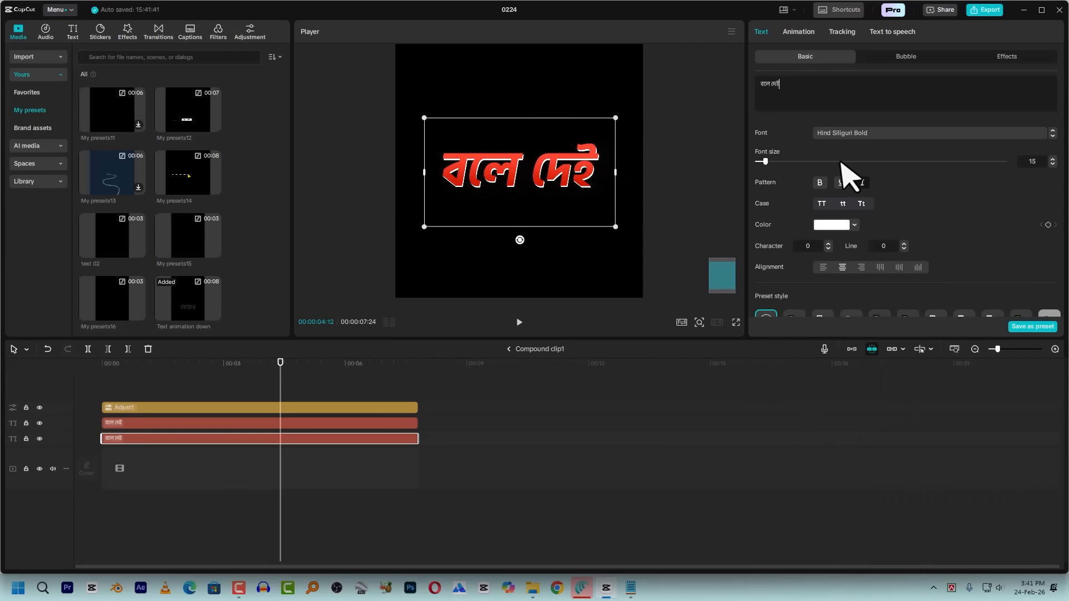
Recolour the front "বলে দেই" text layer to white FFFFFF and the layer behind it to red FF2100
{"action": "left_click", "coordinate": [271, 427]}
{"action": "left_click", "coordinate": [835, 221]}
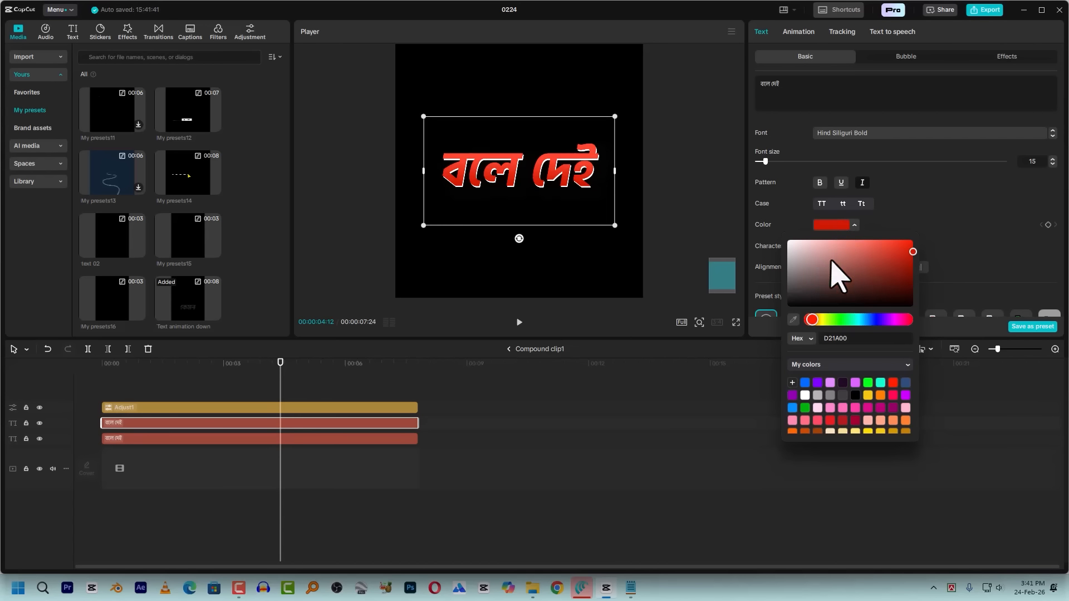
{"action": "left_click_drag", "start_coordinate": [835, 270], "coordinate": [747, 238]}
{"action": "left_click", "coordinate": [302, 440]}
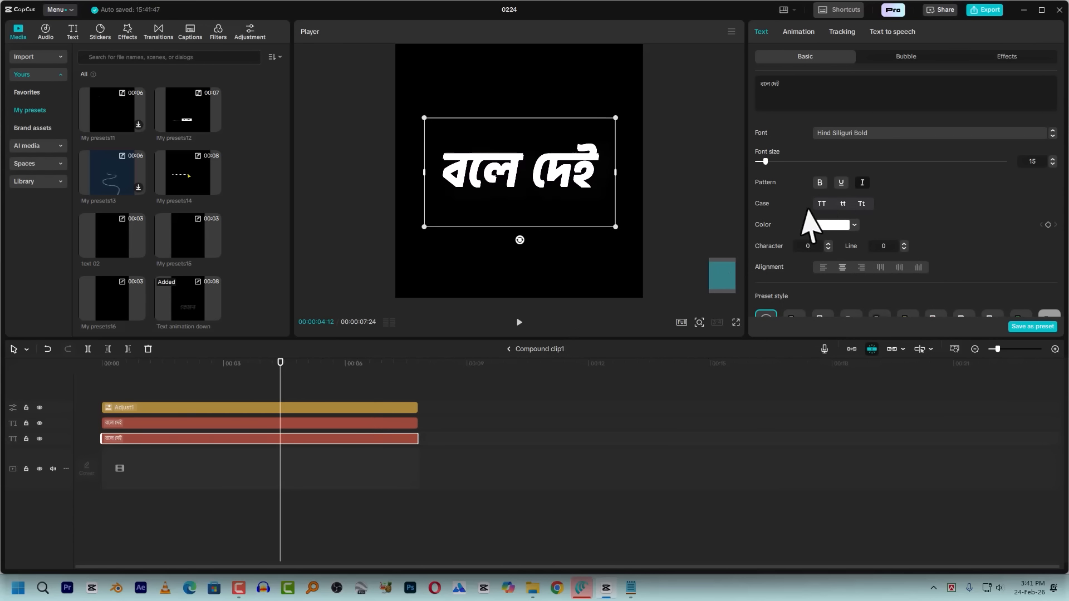
{"action": "left_click", "coordinate": [833, 224]}
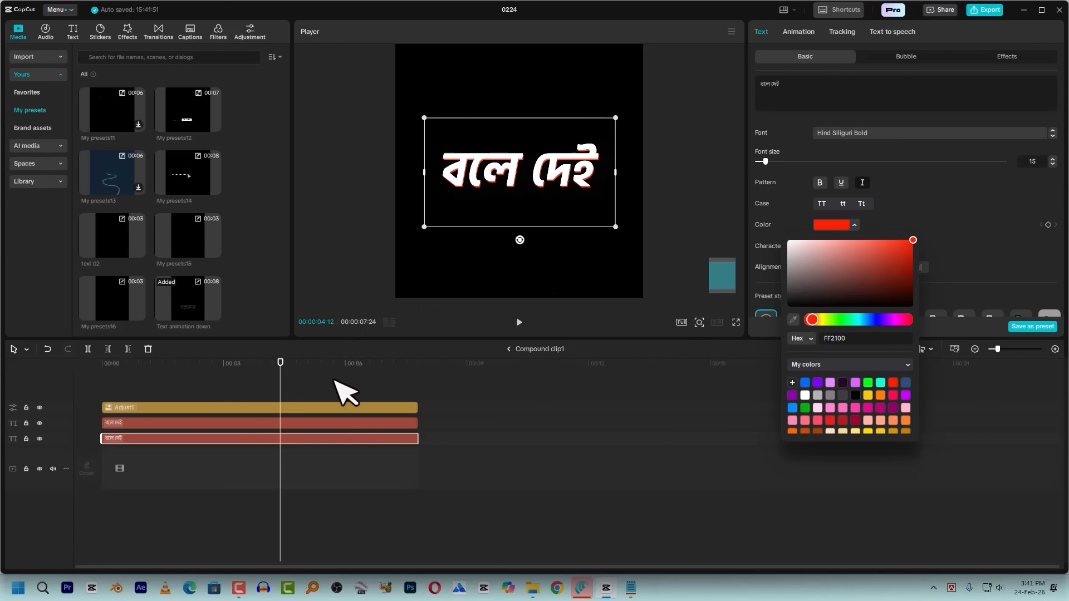
{"action": "left_click", "coordinate": [326, 424]}
{"action": "left_click", "coordinate": [855, 225]}
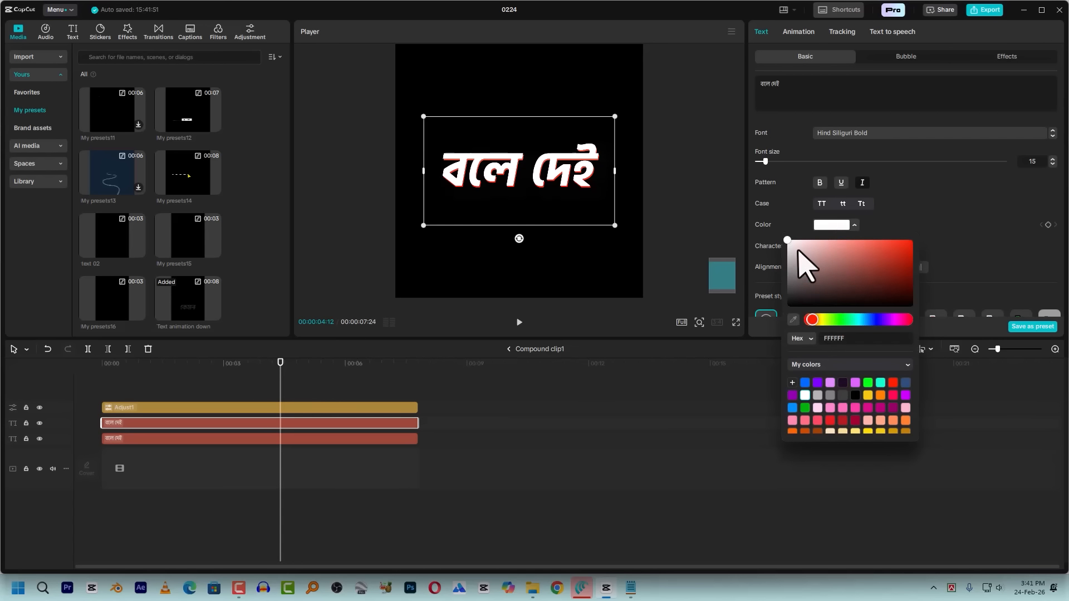
{"action": "left_click_drag", "start_coordinate": [795, 248], "coordinate": [783, 253]}
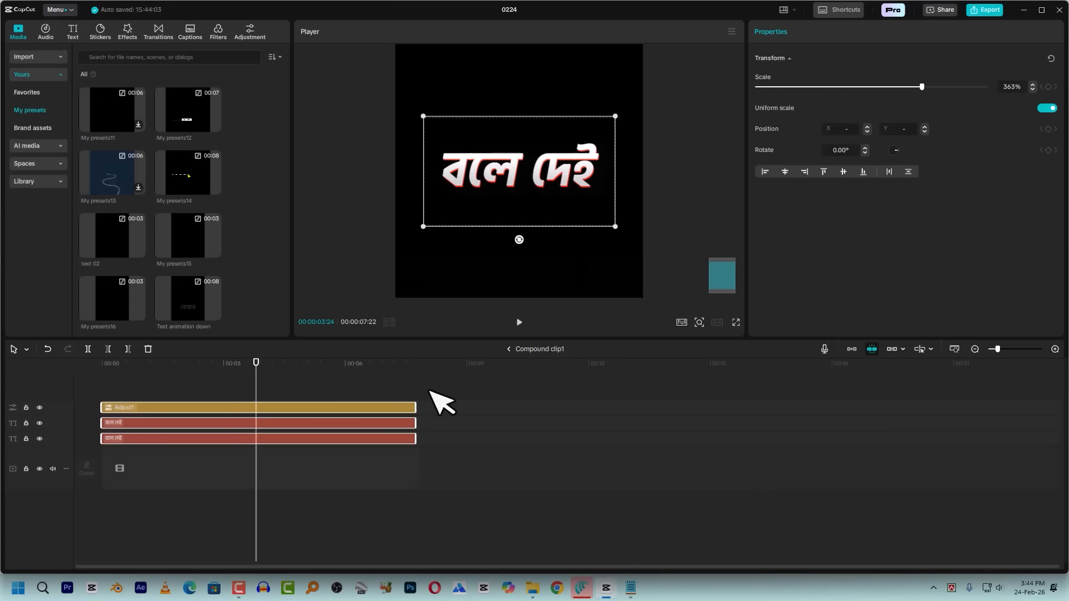
Return to the main timeline and scrub to the point where the three captions overlap
{"action": "left_click", "coordinate": [510, 349]}
{"action": "left_click", "coordinate": [501, 349]}
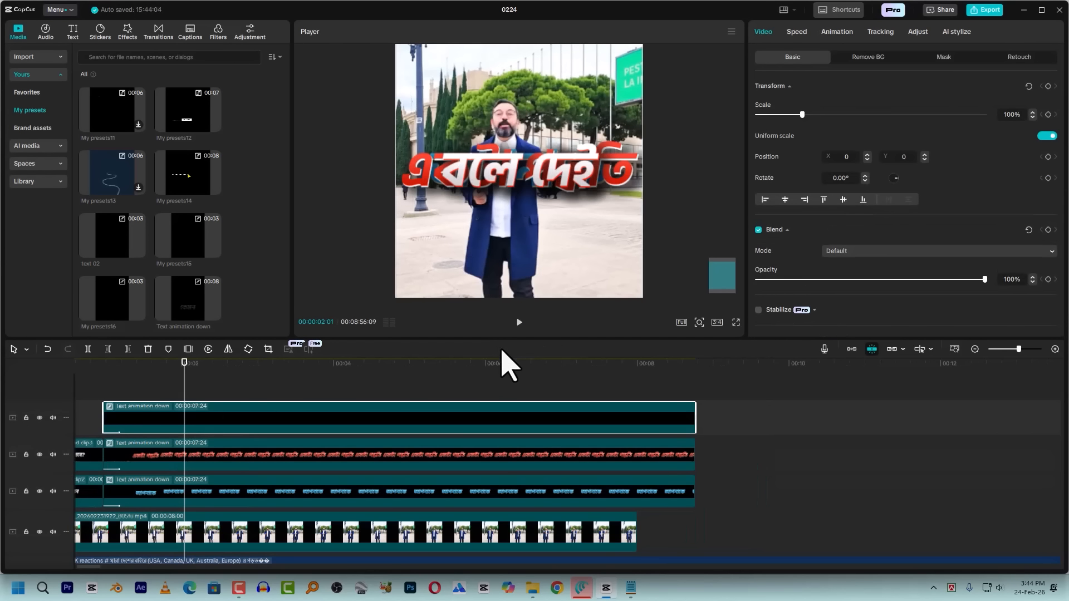
{"action": "left_click", "coordinate": [108, 375]}
{"action": "left_click_drag", "start_coordinate": [114, 383], "coordinate": [174, 390]}
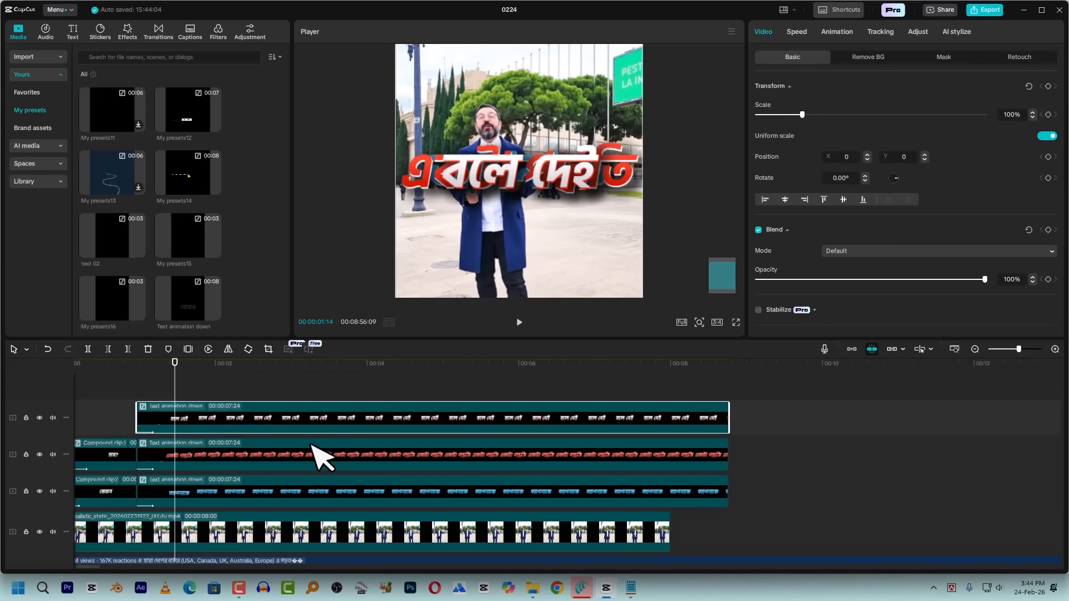
Move the blue "আপনাকে" caption to the top of the video frame and scale it down
{"action": "left_click", "coordinate": [237, 499]}
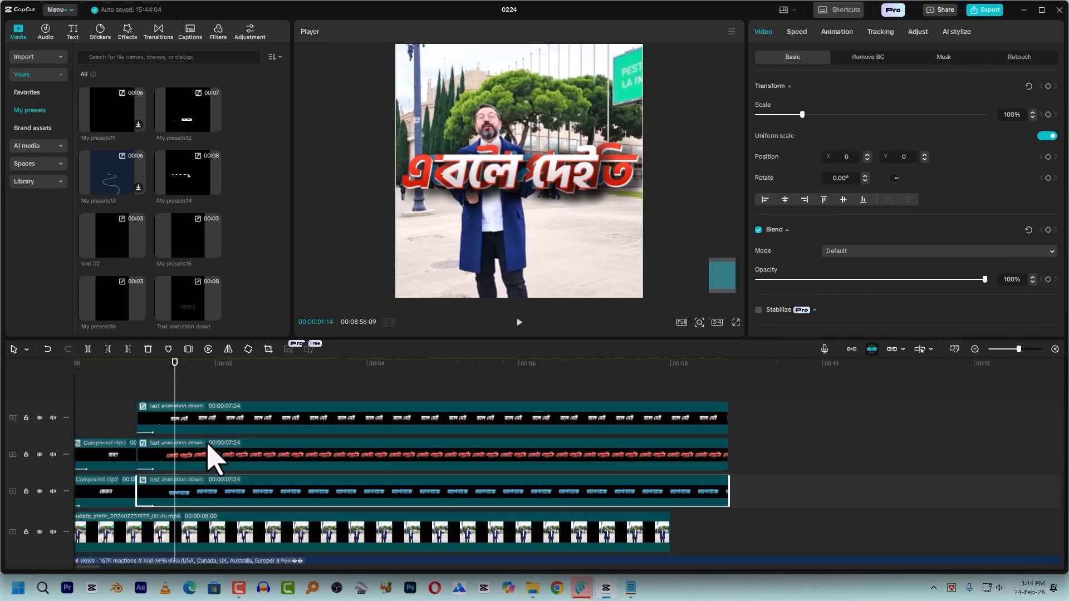
{"action": "key", "text": "space"}
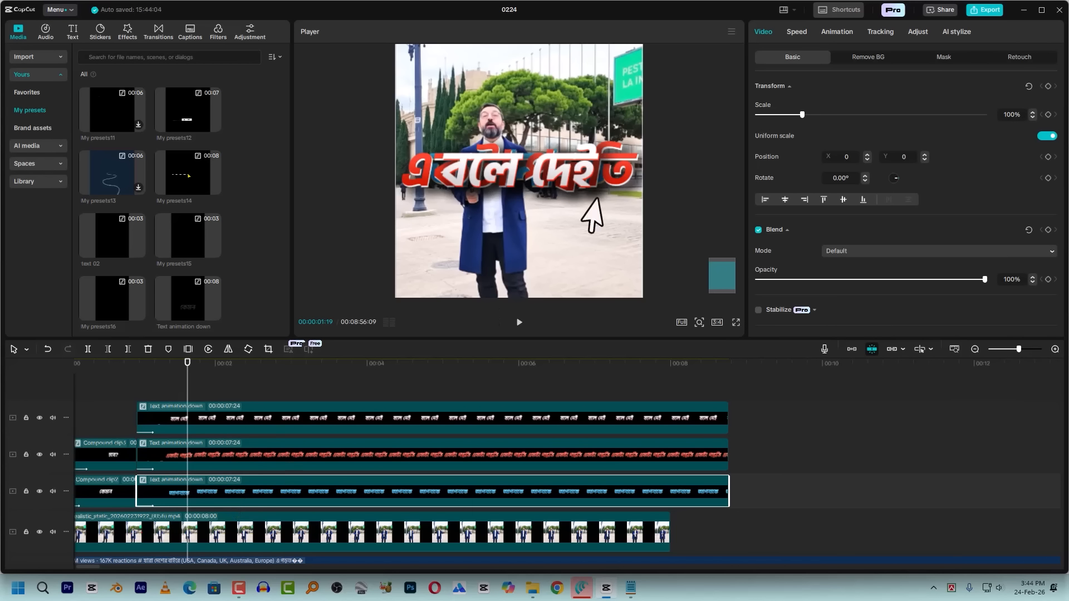
{"action": "left_click_drag", "start_coordinate": [516, 169], "coordinate": [545, 84]}
{"action": "scroll", "coordinate": [548, 119], "scroll_direction": "down", "scroll_amount": 3}
{"action": "left_click_drag", "start_coordinate": [616, 201], "coordinate": [575, 143]}
Scale the red "একটা পদ্ধতি" caption to 54% and the white "বলে দেই" caption to 73%, stacking them beneath the blue caption
{"action": "left_click", "coordinate": [282, 465]}
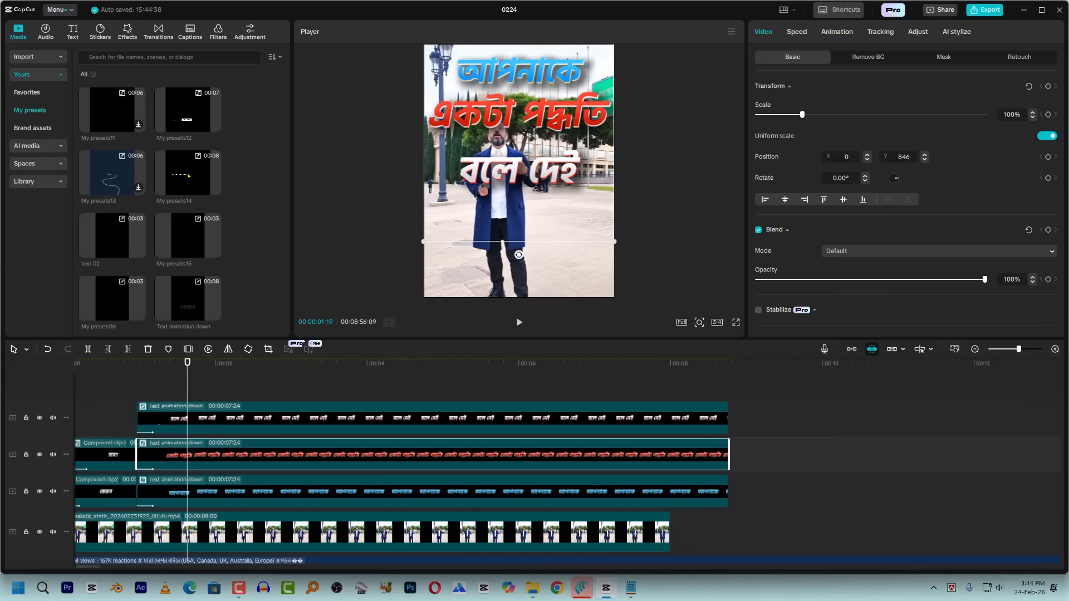
{"action": "left_click_drag", "start_coordinate": [617, 247], "coordinate": [523, 108]}
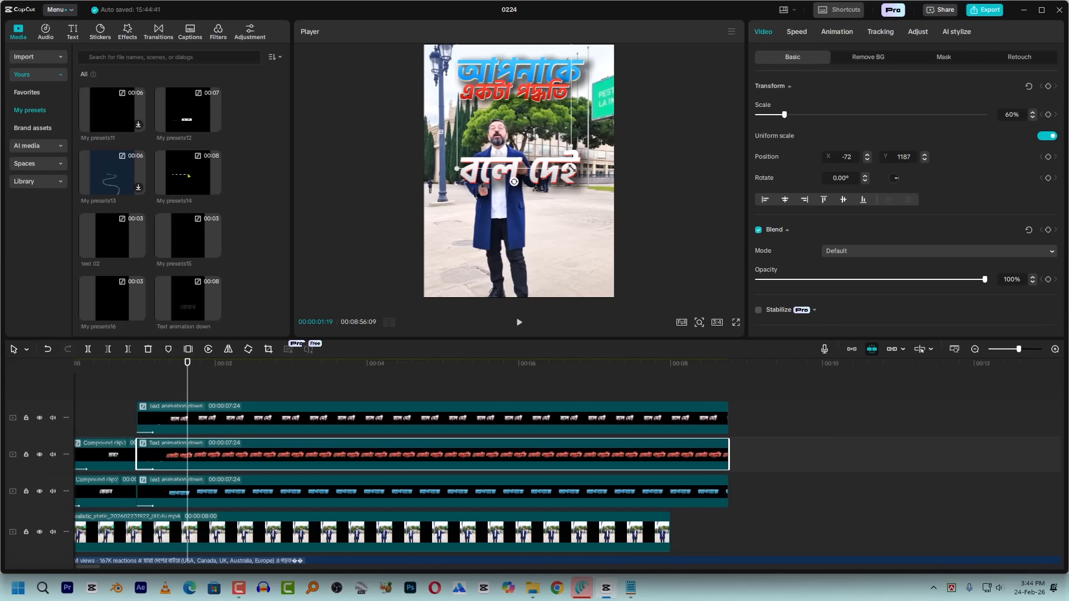
{"action": "left_click_drag", "start_coordinate": [572, 171], "coordinate": [563, 160]}
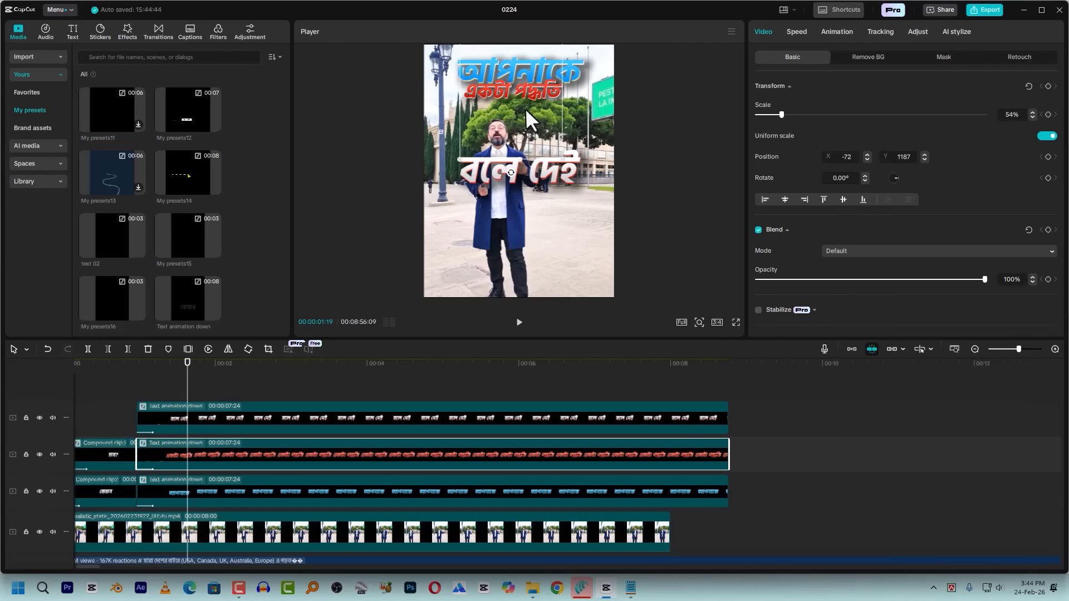
{"action": "left_click_drag", "start_coordinate": [527, 110], "coordinate": [520, 111]}
{"action": "left_click", "coordinate": [236, 422]}
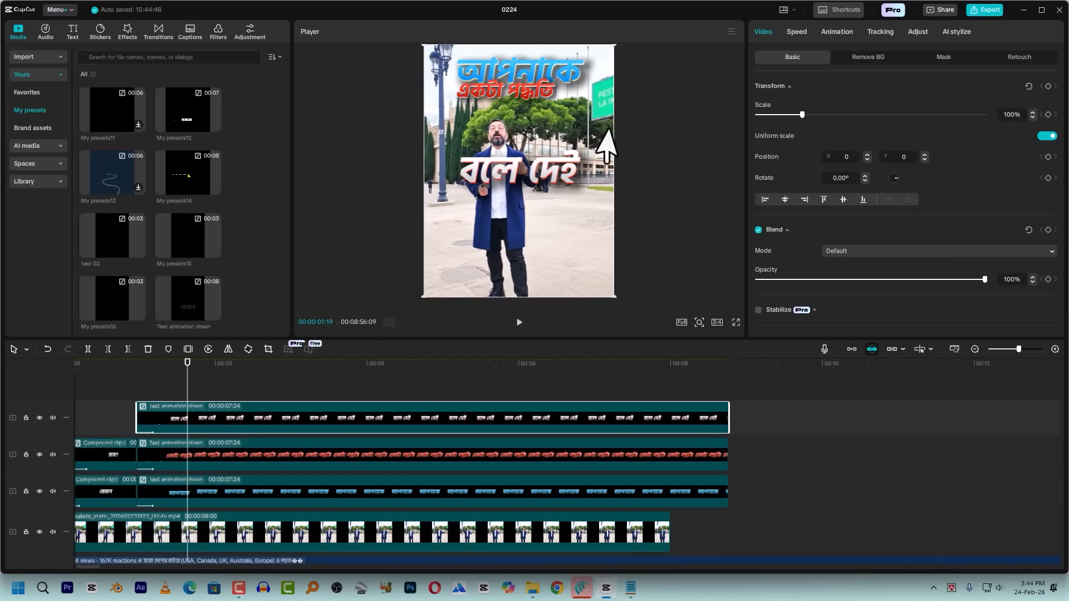
{"action": "left_click_drag", "start_coordinate": [617, 295], "coordinate": [563, 117]}
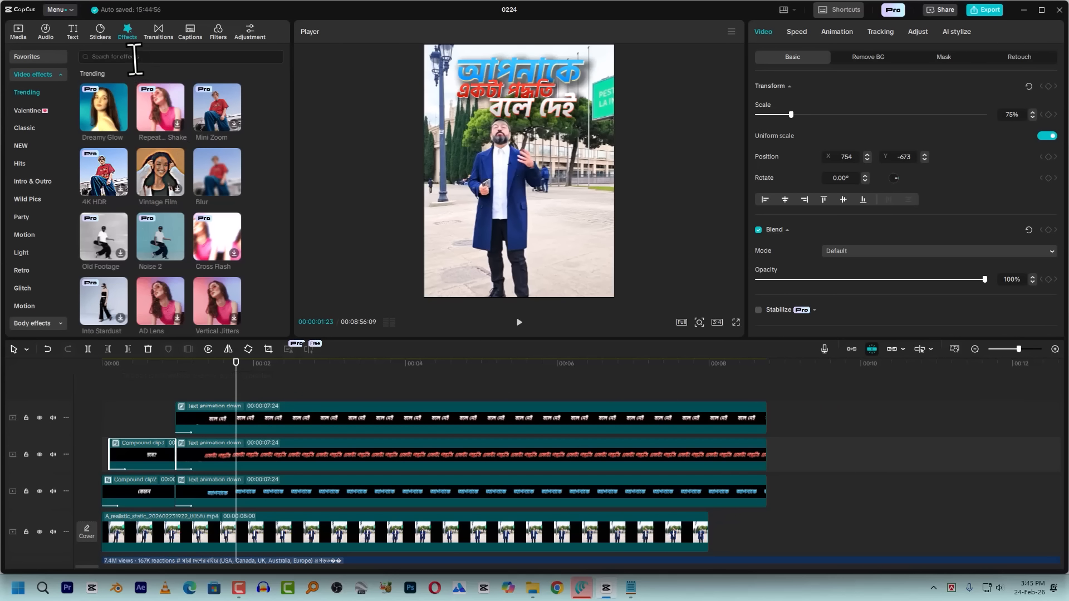
Search the effects for "glow" and apply Glow 2 to the white "বলে দেই" caption with glow 11 and size 24
{"action": "left_click", "coordinate": [158, 57]}
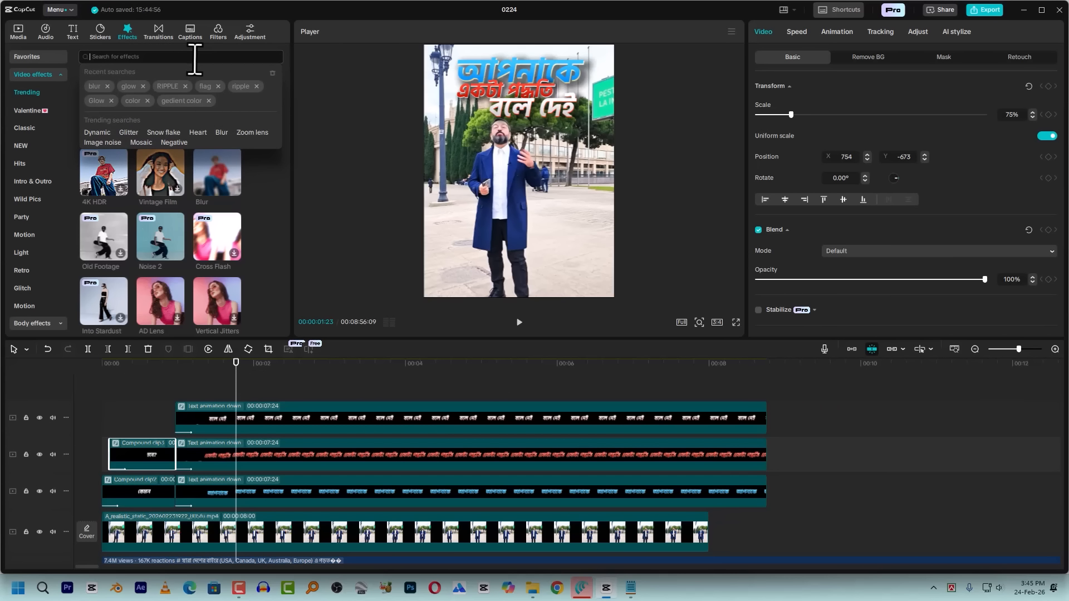
{"action": "type", "text": "glow"}
{"action": "key", "text": "Return"}
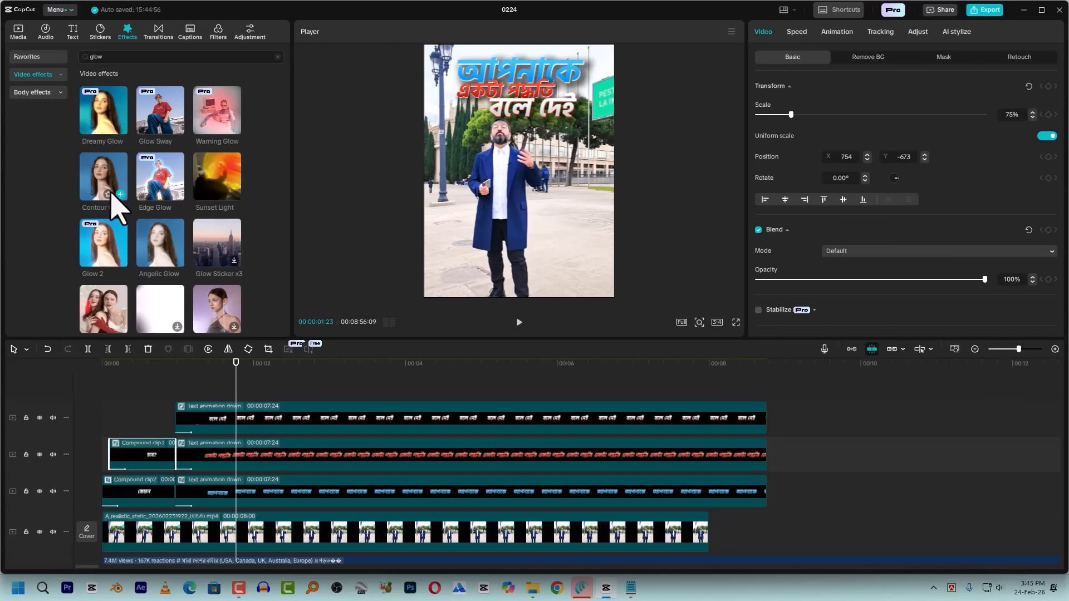
{"action": "left_click_drag", "start_coordinate": [122, 259], "coordinate": [240, 412]}
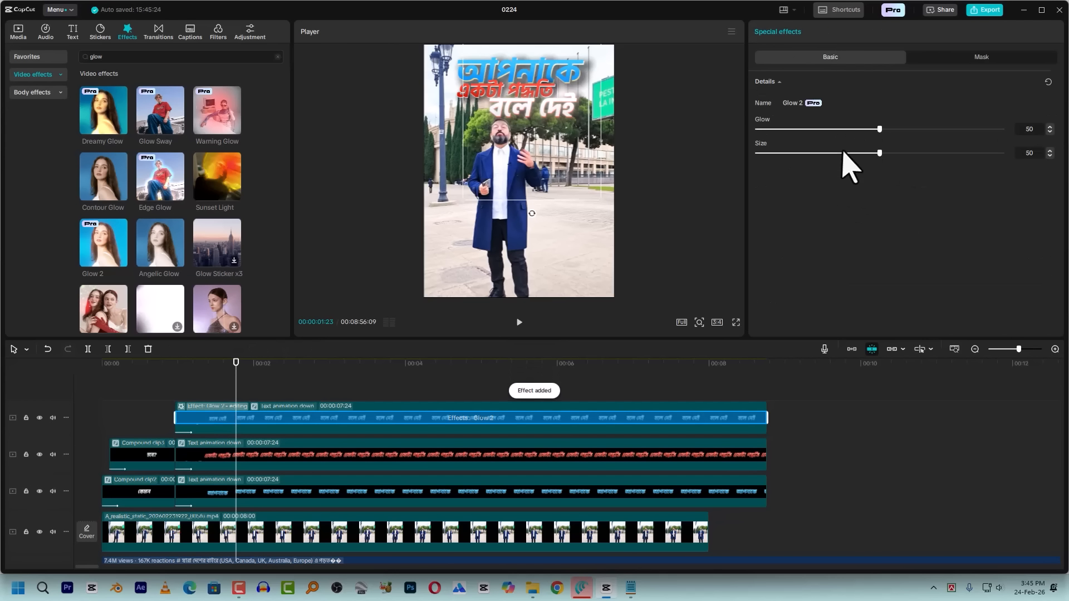
{"action": "left_click_drag", "start_coordinate": [817, 130], "coordinate": [787, 128]}
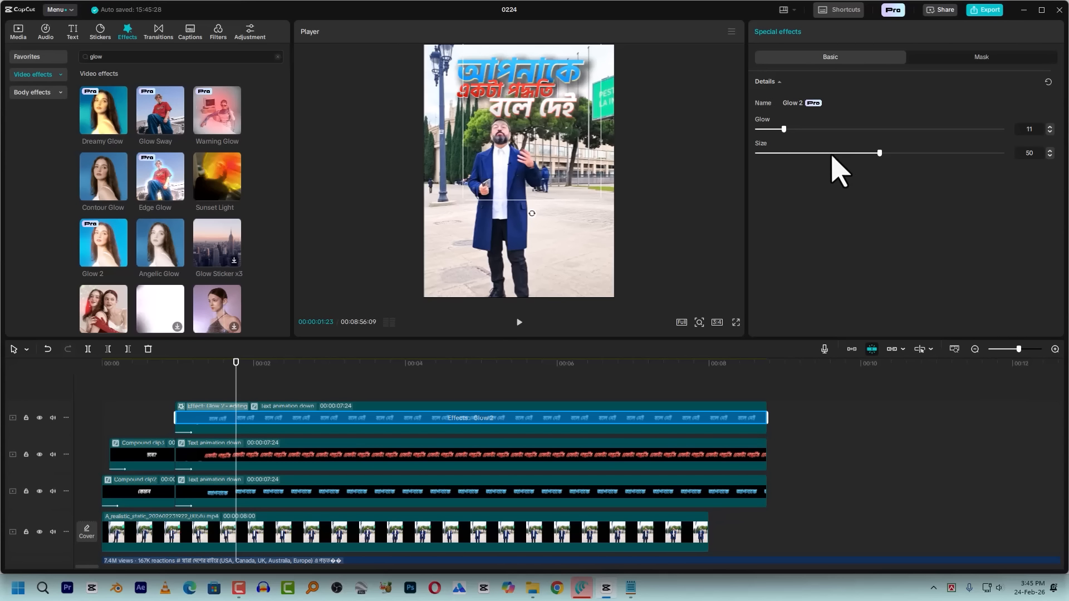
{"action": "left_click_drag", "start_coordinate": [834, 153], "coordinate": [809, 153]}
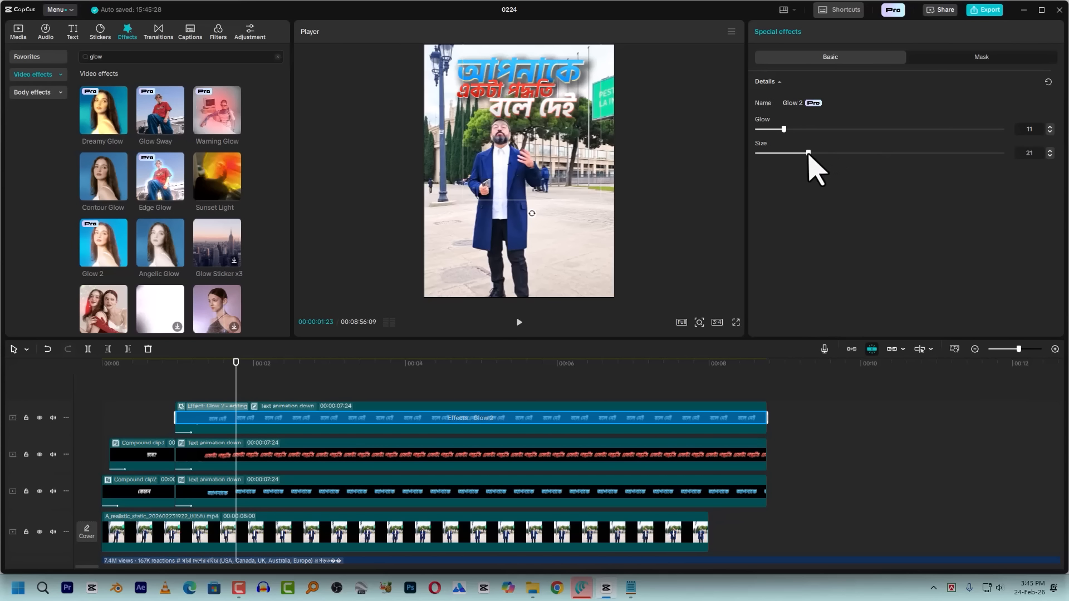
{"action": "left_click", "coordinate": [281, 398]}
{"action": "left_click", "coordinate": [272, 423]}
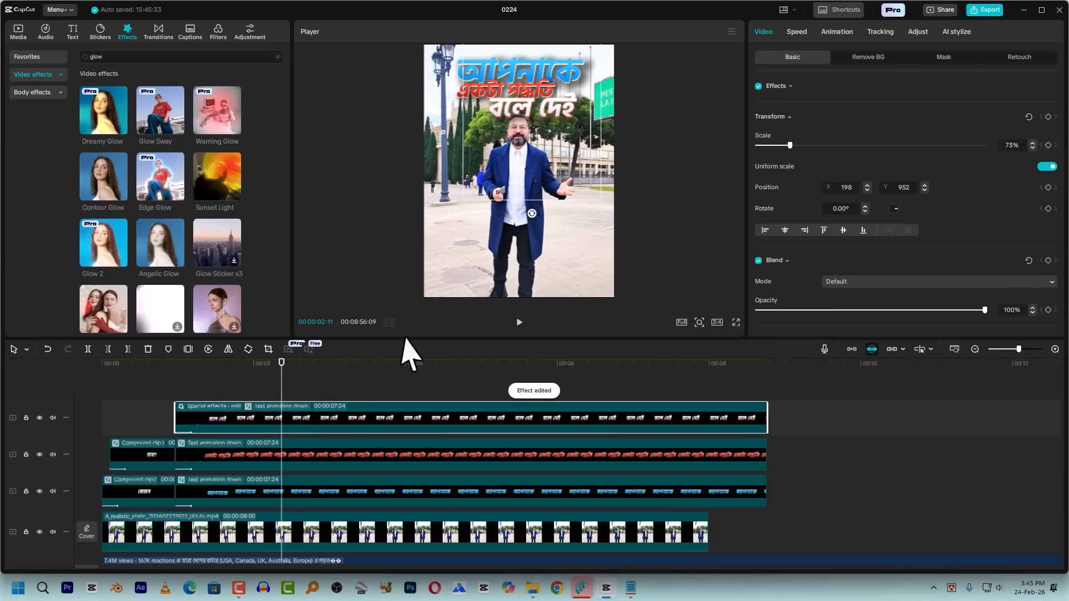
Apply Glow 2 to the red "একটা পদ্ধতি" caption with glow 12 and size 30
{"action": "left_click_drag", "start_coordinate": [119, 249], "coordinate": [223, 454]}
{"action": "left_click_drag", "start_coordinate": [789, 139], "coordinate": [786, 140]}
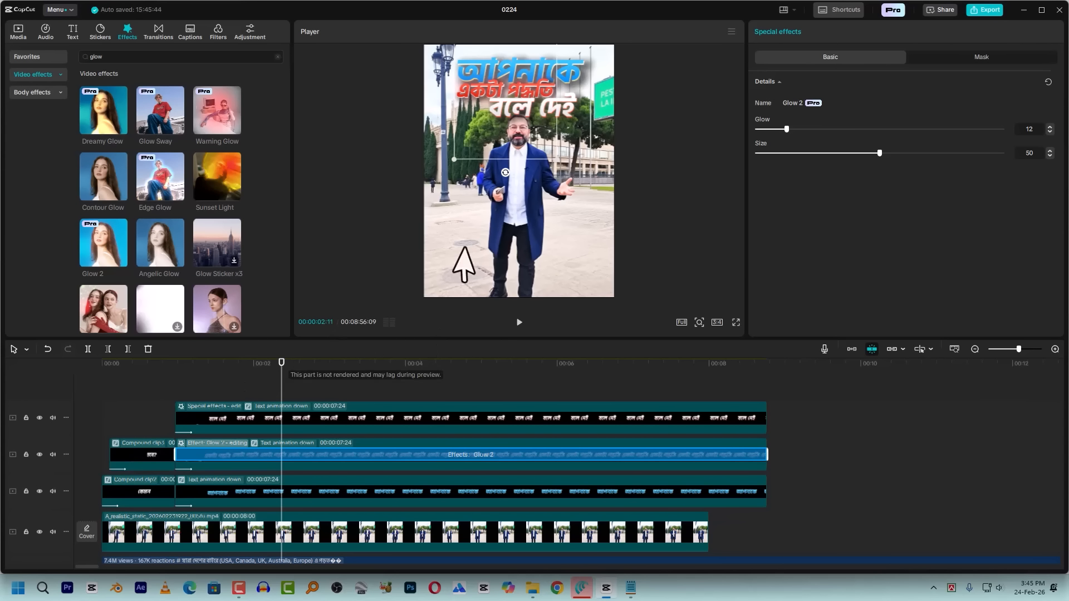
{"action": "left_click_drag", "start_coordinate": [856, 156], "coordinate": [831, 154]}
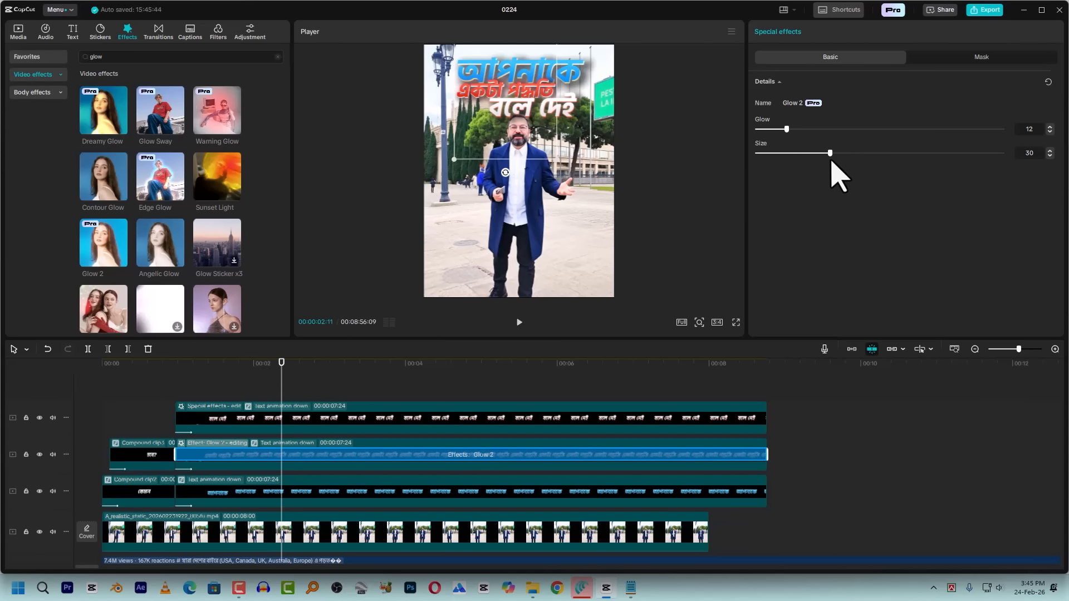
Apply Glow 2 to the blue "আপনাকে" caption with glow 10 and size 16, and check the captions in full screen
{"action": "left_click_drag", "start_coordinate": [103, 240], "coordinate": [229, 493]}
{"action": "left_click", "coordinate": [784, 131]}
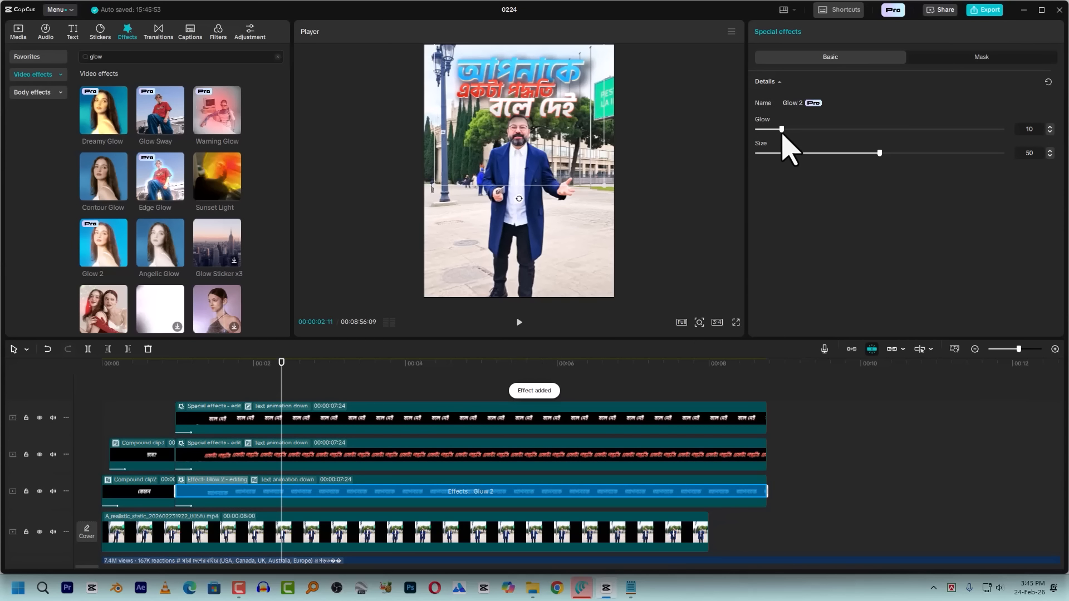
{"action": "left_click_drag", "start_coordinate": [807, 157], "coordinate": [797, 159]}
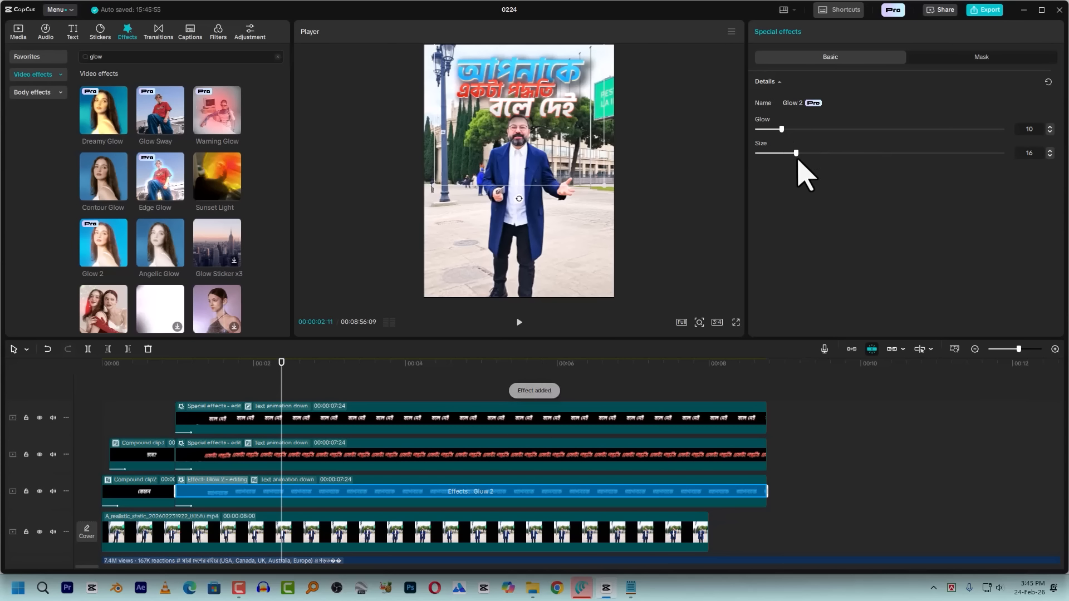
{"action": "left_click", "coordinate": [735, 323]}
{"action": "key", "text": "Escape"}
Play the start of the reference video further along the timeline to compare its captions, and return to the project's beginning
{"action": "scroll", "coordinate": [490, 415], "scroll_direction": "down", "scroll_amount": 10}
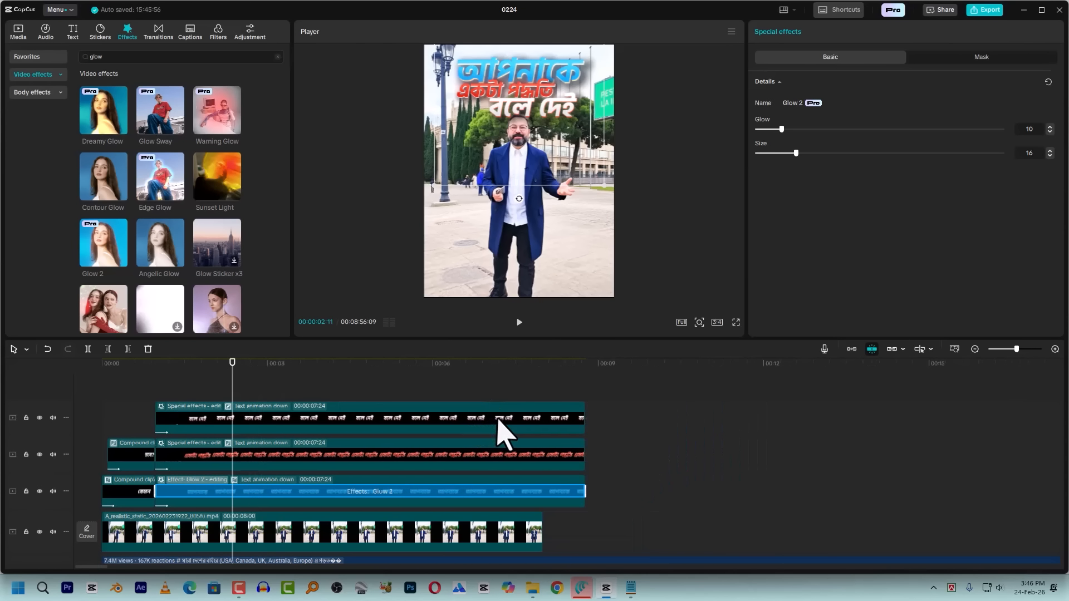
{"action": "scroll", "coordinate": [629, 429], "scroll_direction": "down", "scroll_amount": 3}
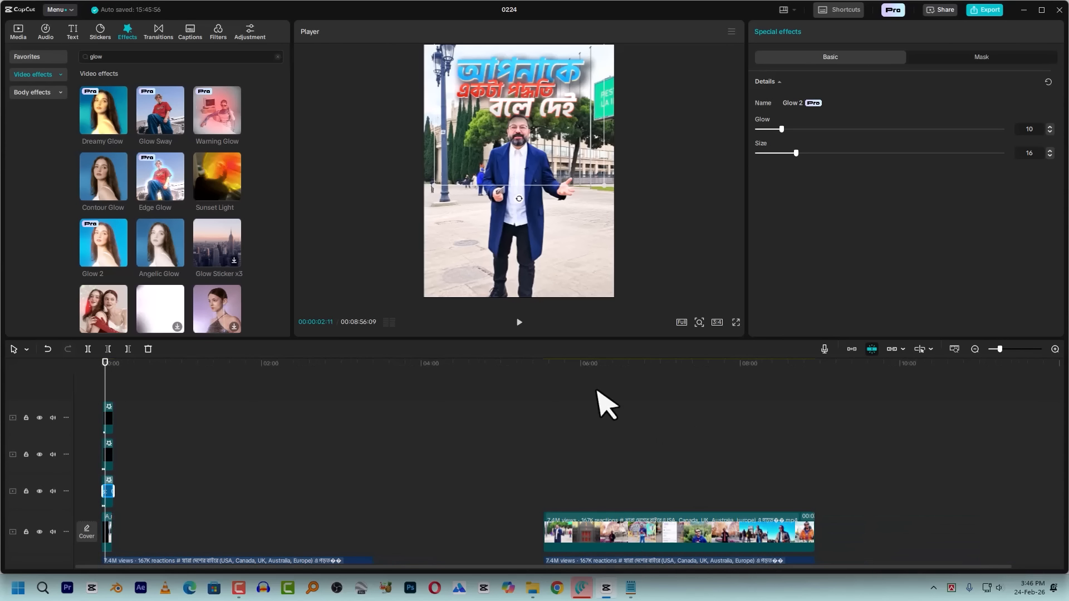
{"action": "left_click_drag", "start_coordinate": [552, 385], "coordinate": [545, 397]}
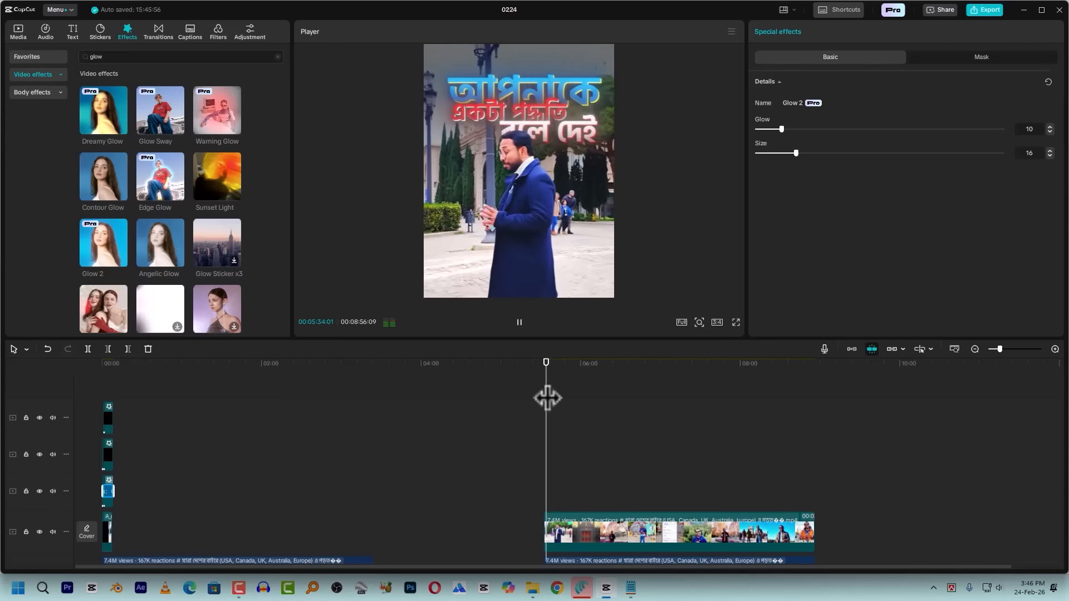
{"action": "key", "text": "space"}
{"action": "key", "text": "Home"}
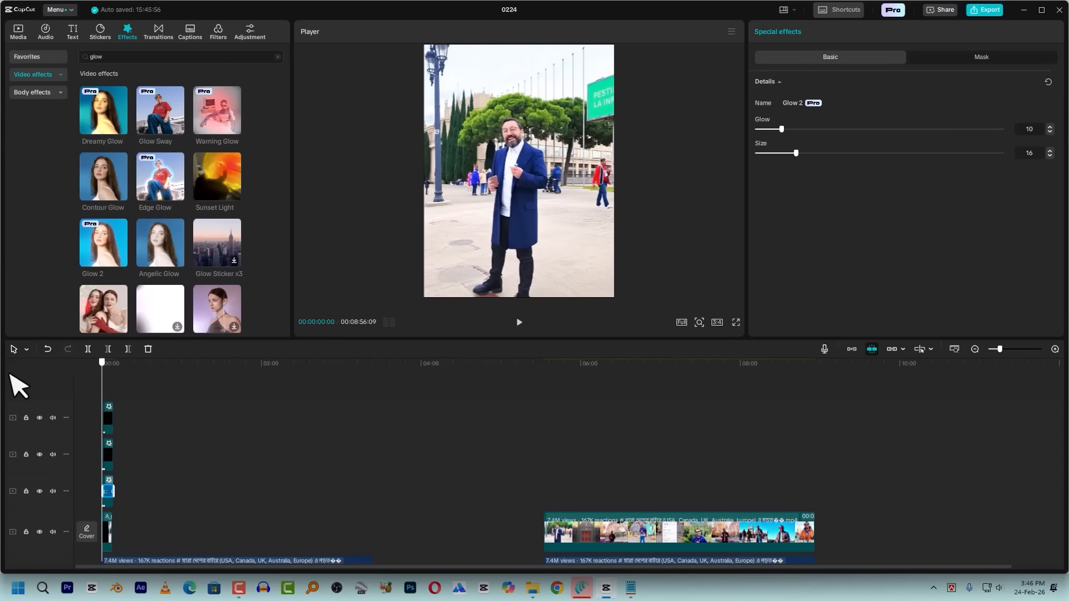
Apply Glow 2 to the white "হবে?" caption clip with glow 11 and size 21
{"action": "scroll", "coordinate": [143, 454], "scroll_direction": "up", "scroll_amount": 5}
{"action": "scroll", "coordinate": [146, 445], "scroll_direction": "up", "scroll_amount": 3}
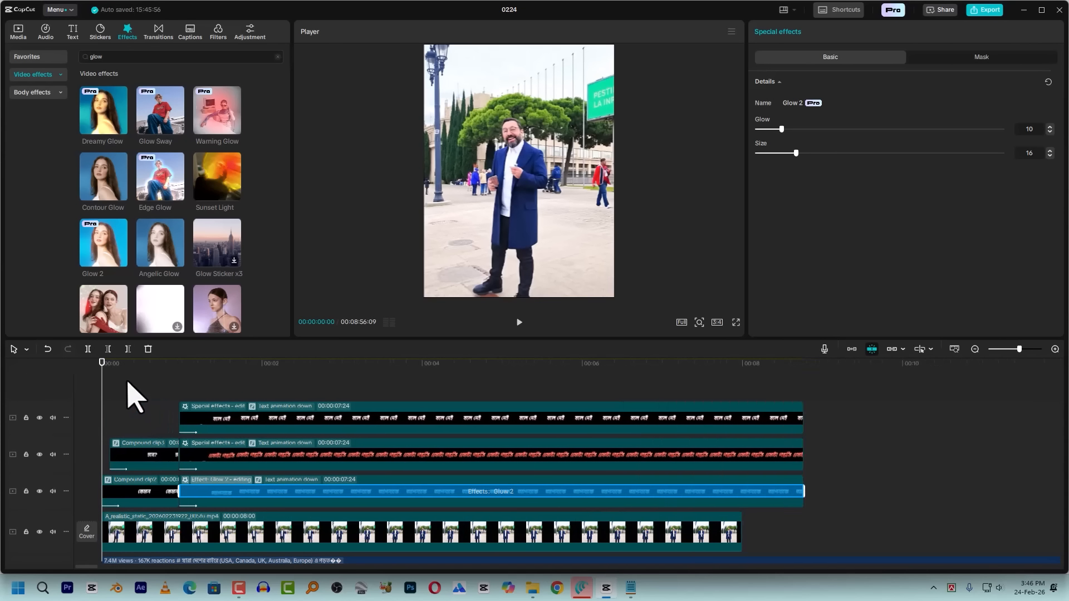
{"action": "left_click", "coordinate": [131, 365]}
{"action": "left_click", "coordinate": [194, 465]}
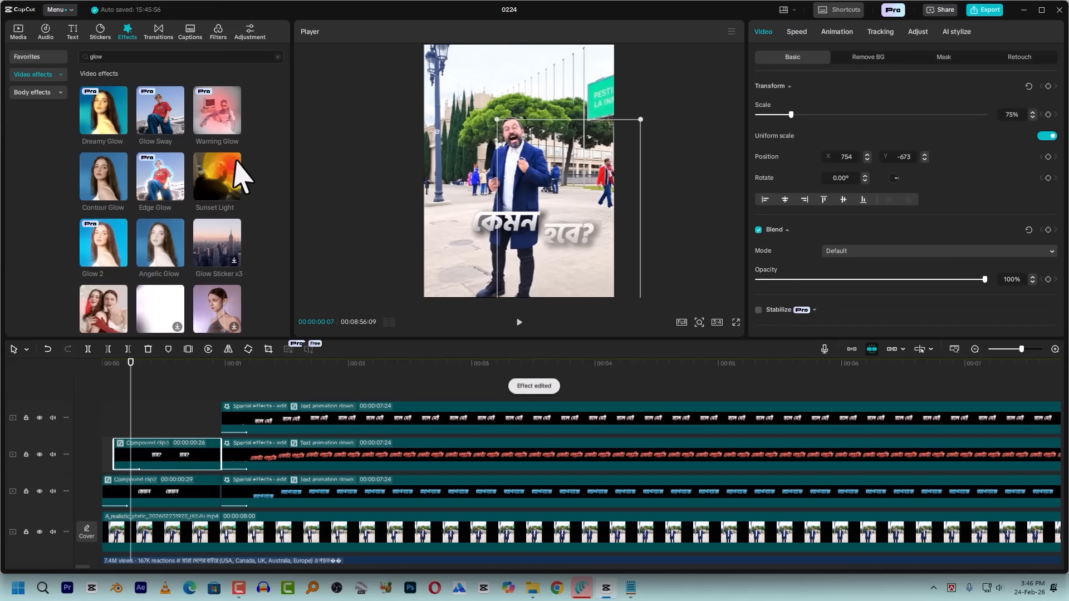
{"action": "left_click_drag", "start_coordinate": [186, 443], "coordinate": [170, 453]}
{"action": "left_click_drag", "start_coordinate": [810, 130], "coordinate": [779, 137]}
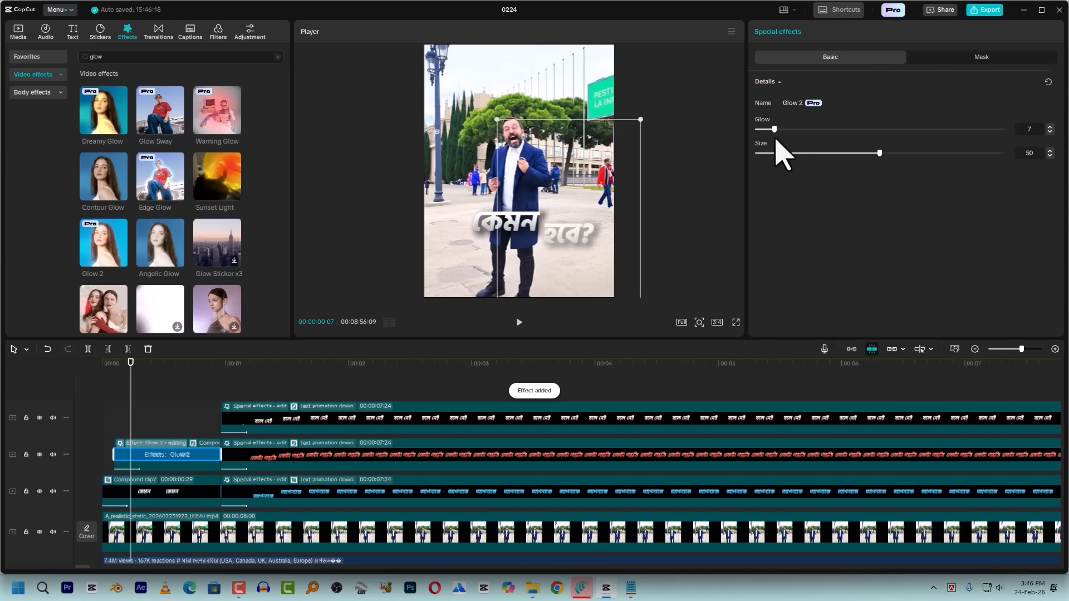
{"action": "left_click", "coordinate": [810, 154]}
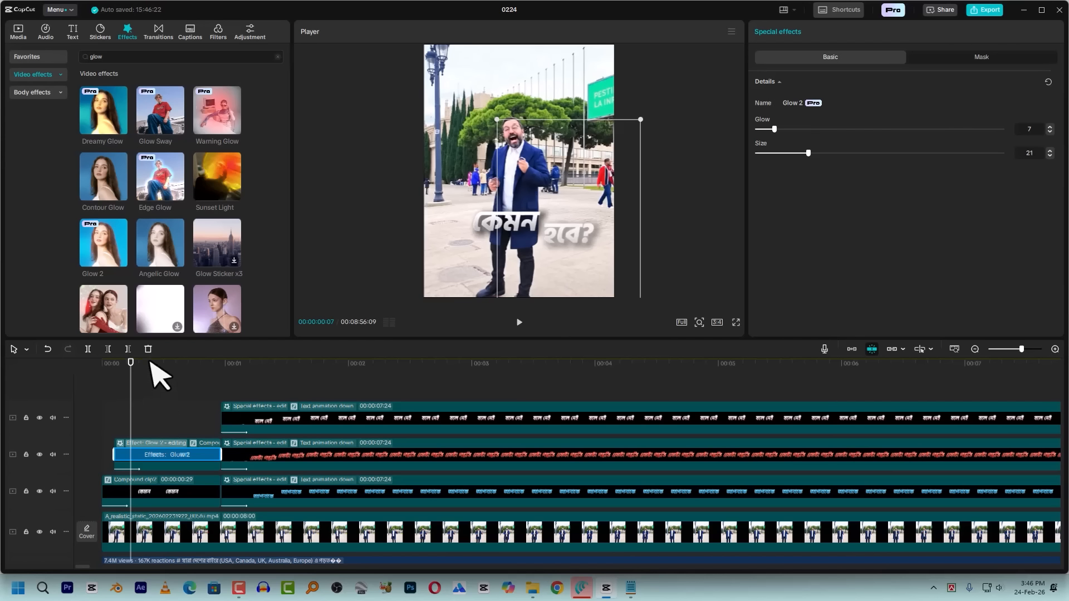
{"action": "left_click", "coordinate": [171, 365]}
{"action": "left_click_drag", "start_coordinate": [775, 130], "coordinate": [786, 130]}
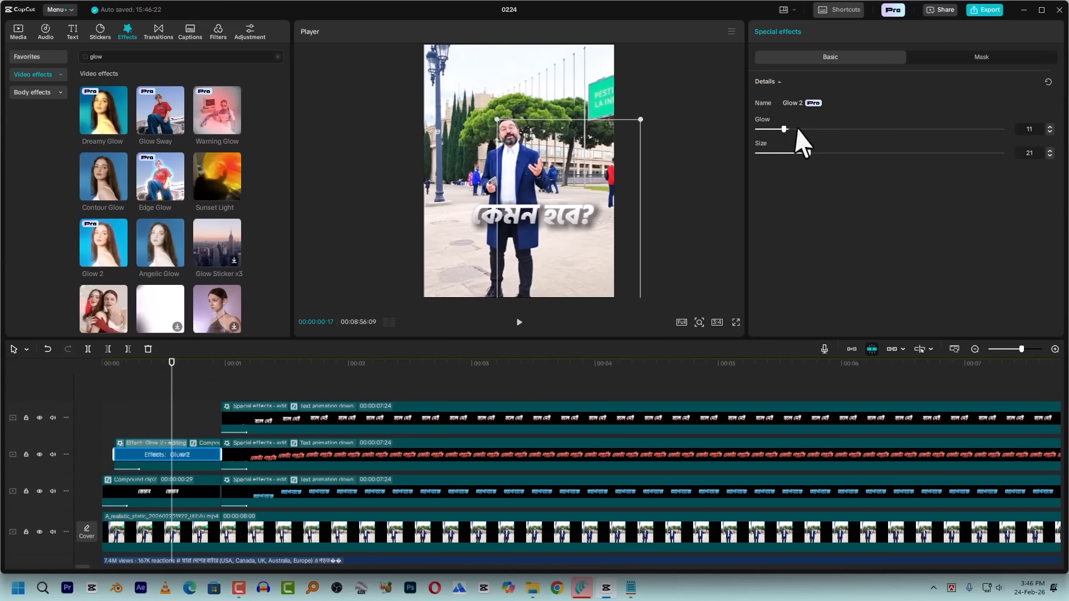
Apply Glow 2 to the white "কেমন" caption clip with glow 16 and size 36
{"action": "left_click_drag", "start_coordinate": [120, 245], "coordinate": [146, 493]}
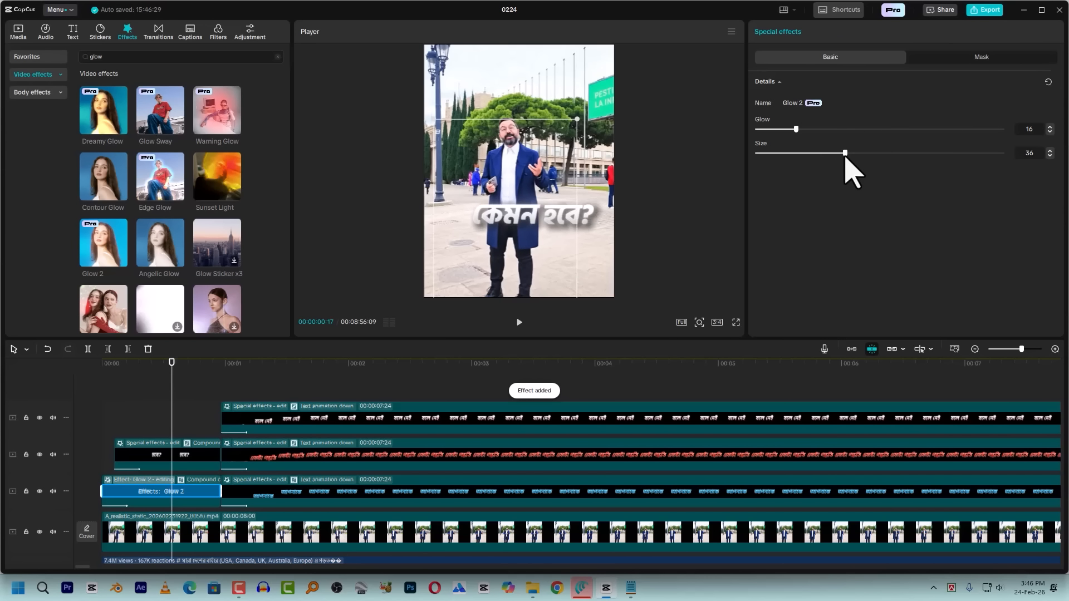
{"action": "left_click_drag", "start_coordinate": [177, 397], "coordinate": [188, 400]}
{"action": "left_click", "coordinate": [187, 492]}
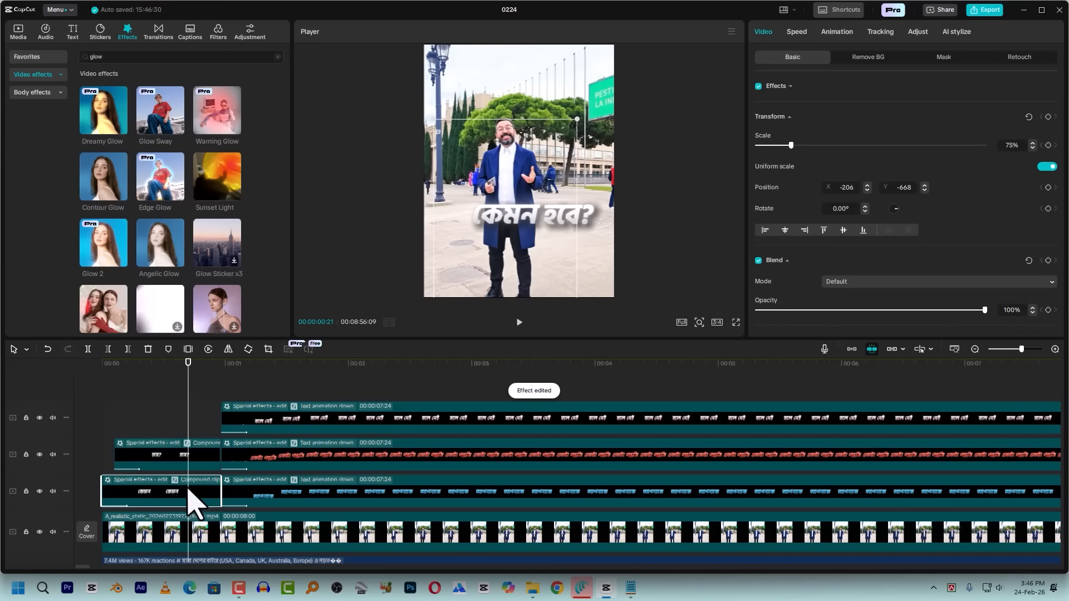
Delete the 8-second "Text animation down" compound clip from the saved presets and confirm the deletion
{"action": "left_click", "coordinate": [19, 32]}
{"action": "scroll", "coordinate": [250, 310], "scroll_direction": "down", "scroll_amount": 1}
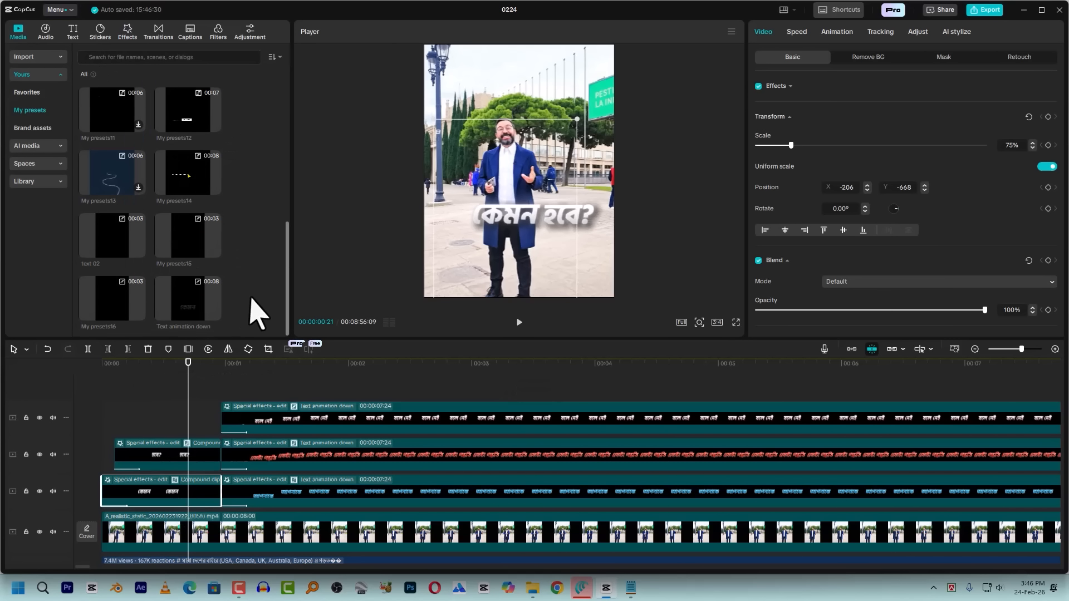
{"action": "right_click", "coordinate": [177, 293]}
{"action": "left_click", "coordinate": [192, 314]}
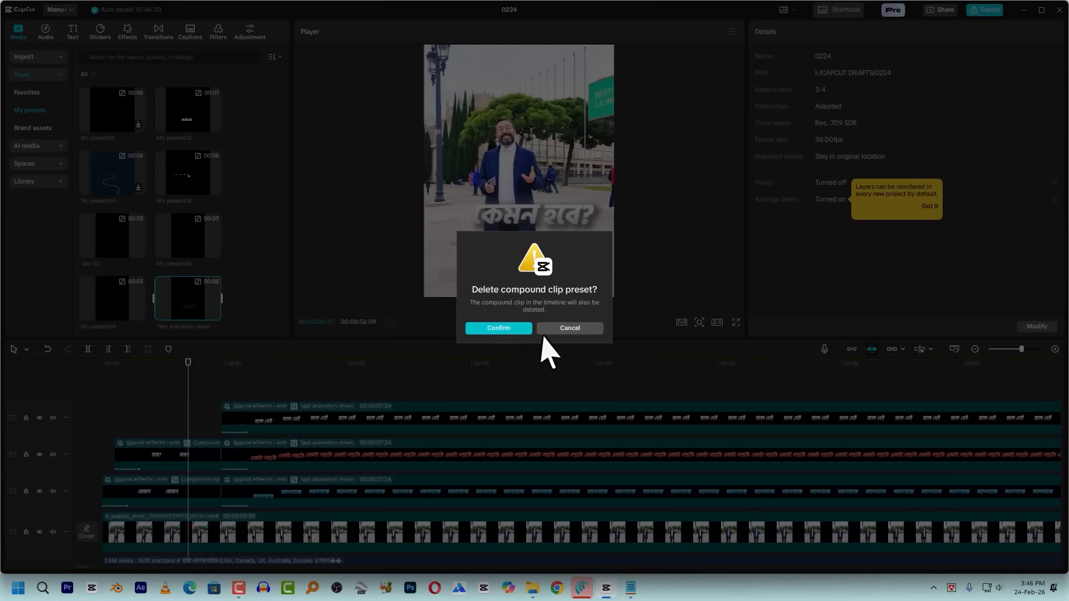
{"action": "left_click", "coordinate": [513, 329]}
Save the glowing "কেমন" caption clip as a compound clip preset and preview it
{"action": "left_click", "coordinate": [172, 496]}
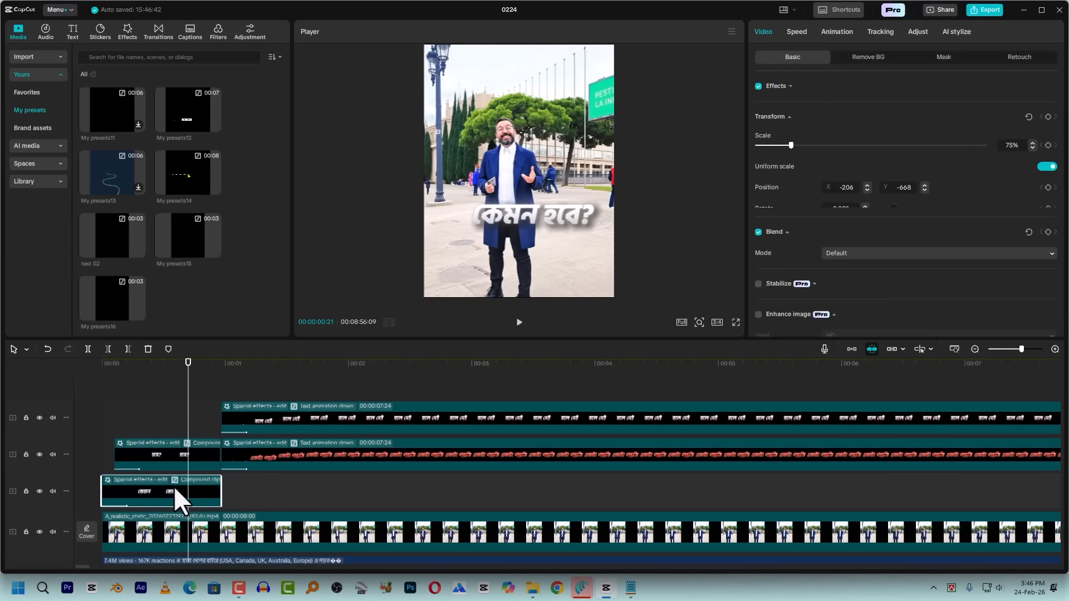
{"action": "right_click", "coordinate": [184, 469]}
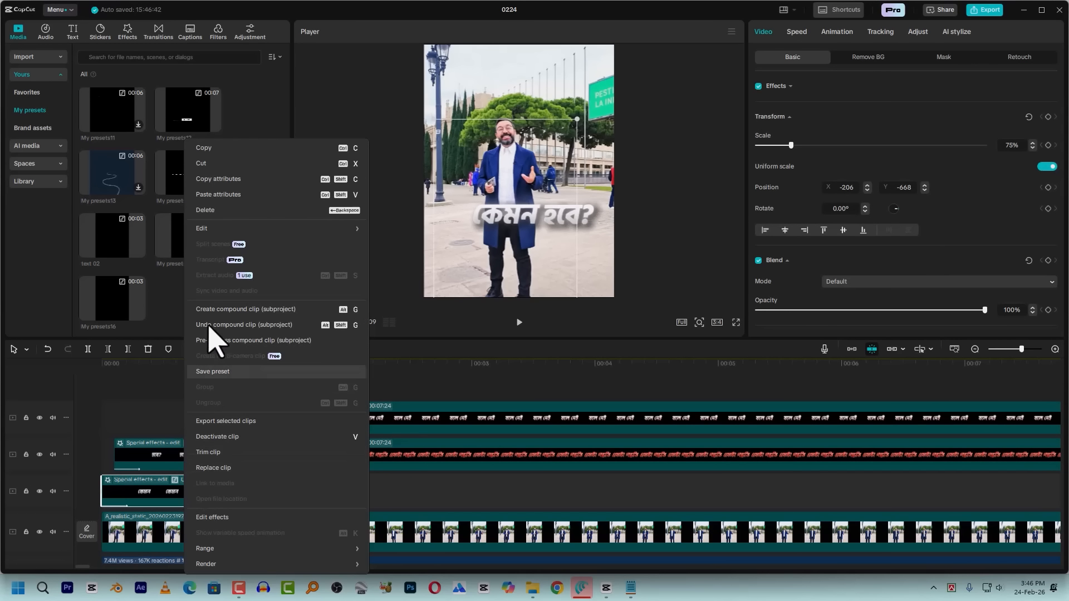
{"action": "left_click", "coordinate": [213, 372]}
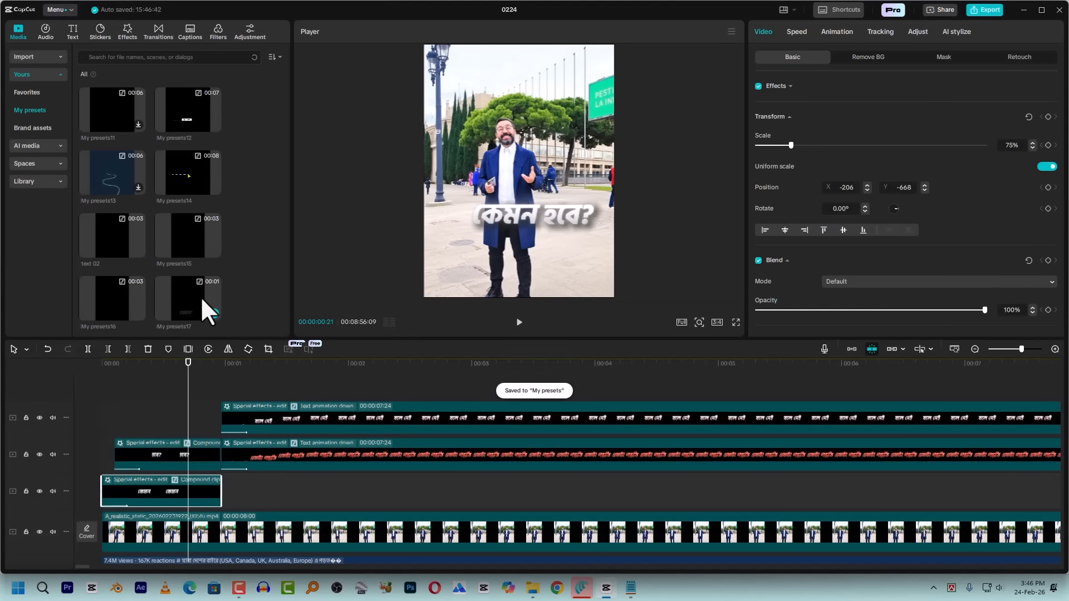
{"action": "left_click", "coordinate": [201, 299]}
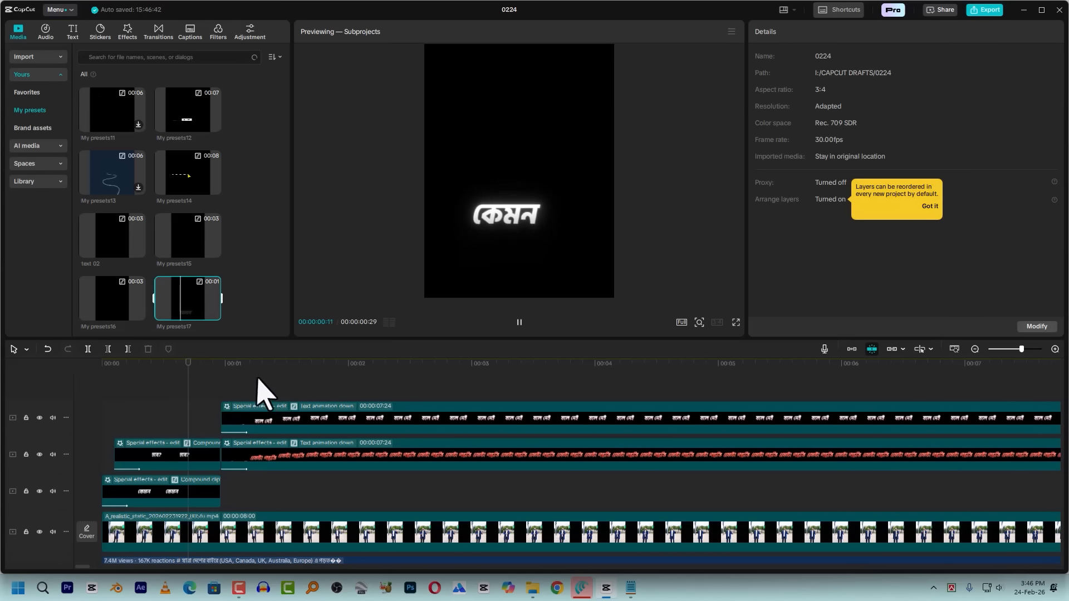
{"action": "left_click", "coordinate": [201, 362]}
{"action": "right_click", "coordinate": [190, 301]}
{"action": "left_click", "coordinate": [192, 304]}
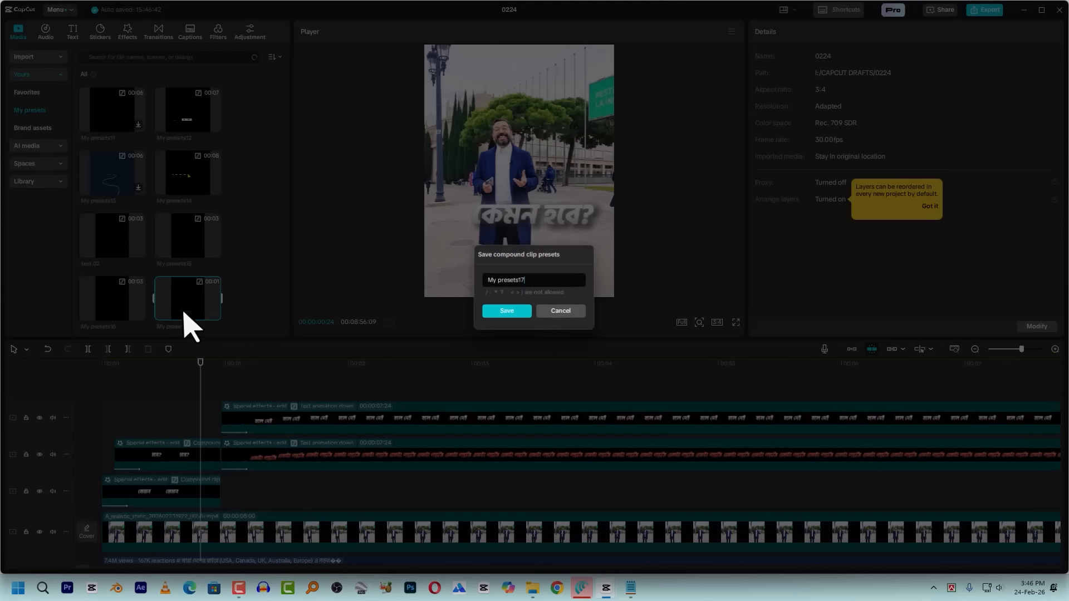
{"action": "left_click", "coordinate": [563, 310]}
Play the captions around the one-second mark, undoing the deletion of the blue "আপনাকে" caption clip
{"action": "left_click", "coordinate": [259, 363]}
{"action": "left_click_drag", "start_coordinate": [261, 363], "coordinate": [216, 396]}
{"action": "key", "text": "space"}
{"action": "key", "text": "space"}
{"action": "scroll", "coordinate": [387, 423], "scroll_direction": "down", "scroll_amount": 5}
{"action": "scroll", "coordinate": [360, 422], "scroll_direction": "up", "scroll_amount": 4}
{"action": "scroll", "coordinate": [351, 440], "scroll_direction": "down", "scroll_amount": 3}
{"action": "scroll", "coordinate": [352, 426], "scroll_direction": "up", "scroll_amount": 3}
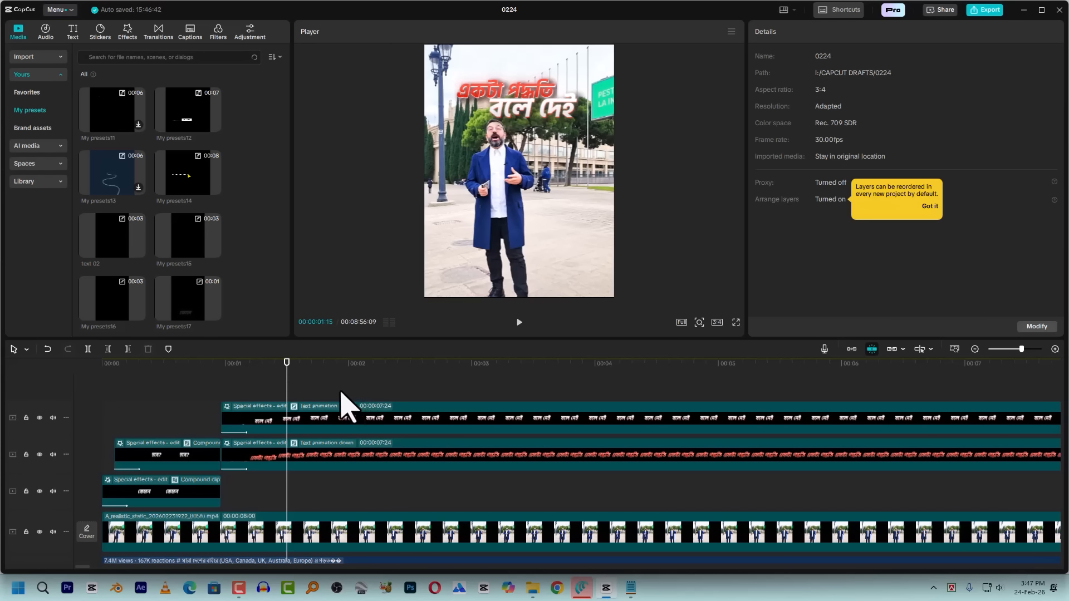
{"action": "key", "text": "ctrl+z"}
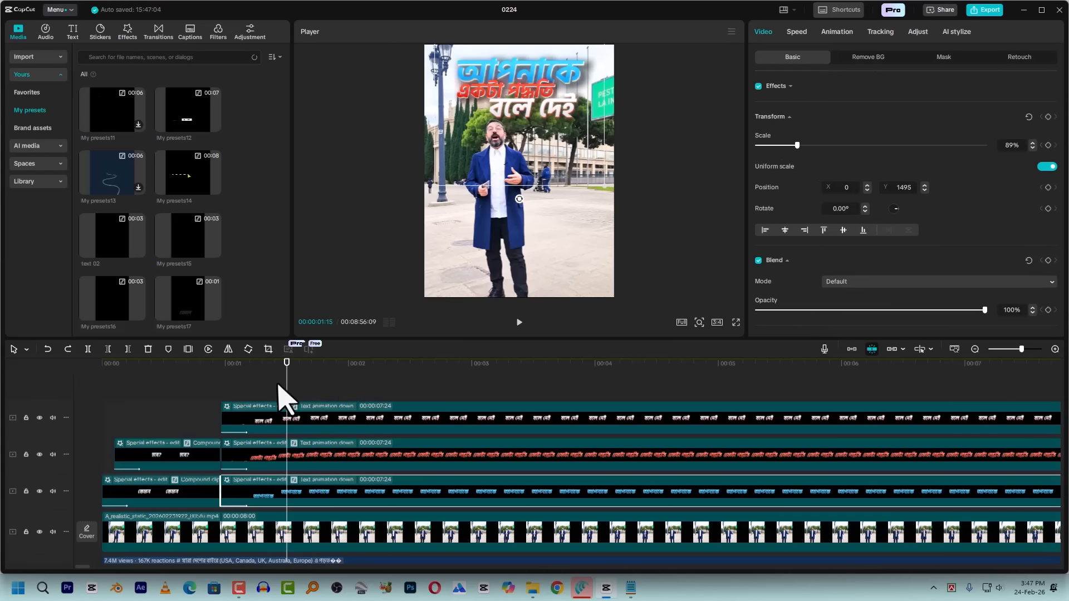
{"action": "left_click", "coordinate": [230, 368]}
{"action": "key", "text": "space"}
{"action": "key", "text": "space"}
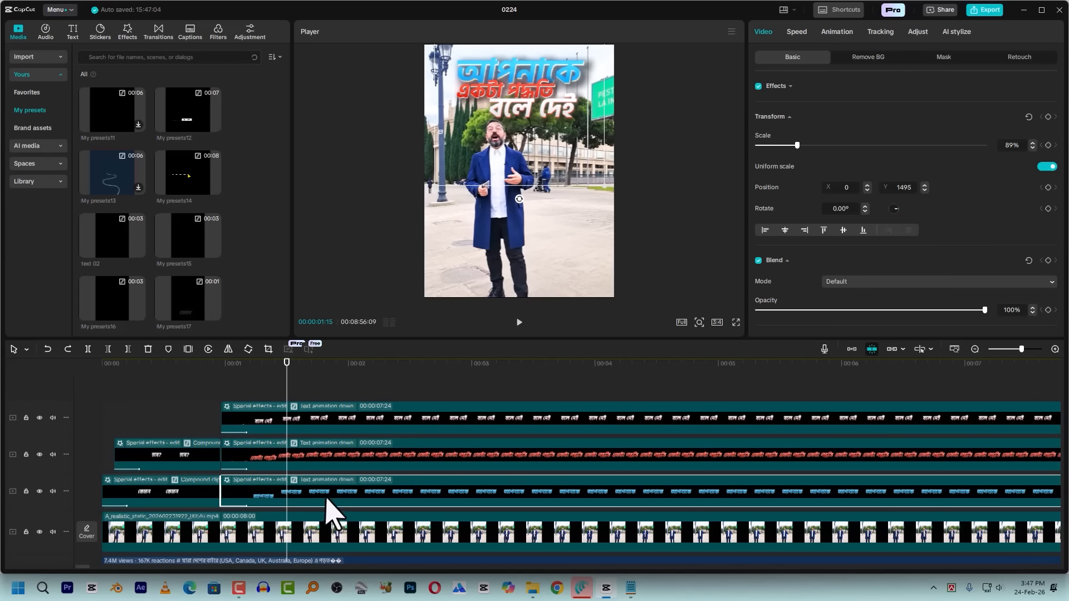
Try to save the red "একটা পদ্ধতি" caption clip as a preset
{"action": "left_click", "coordinate": [296, 454]}
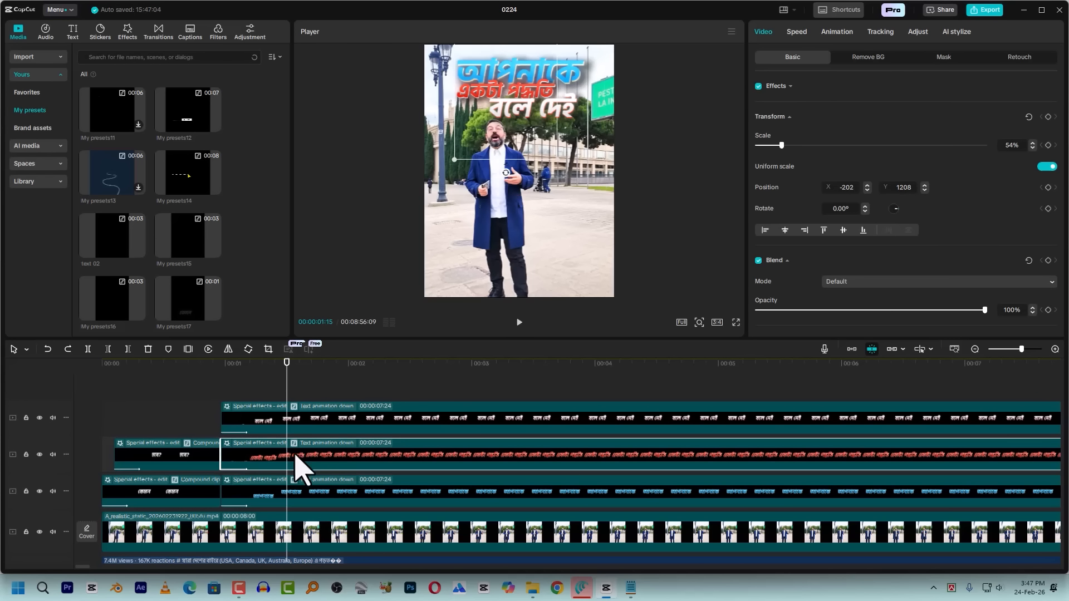
{"action": "right_click", "coordinate": [322, 455]}
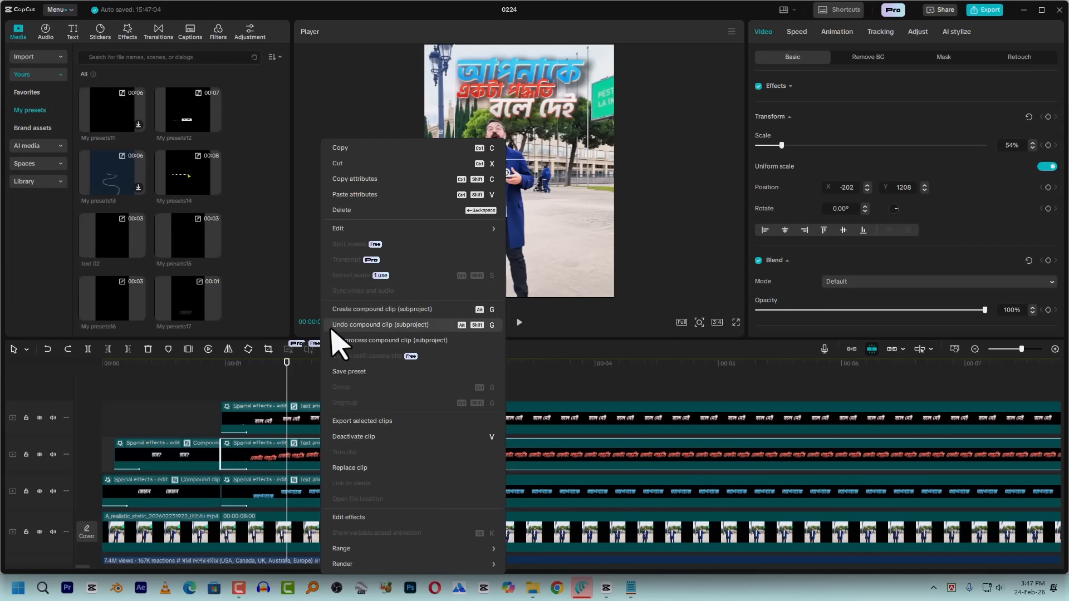
{"action": "left_click", "coordinate": [337, 374]}
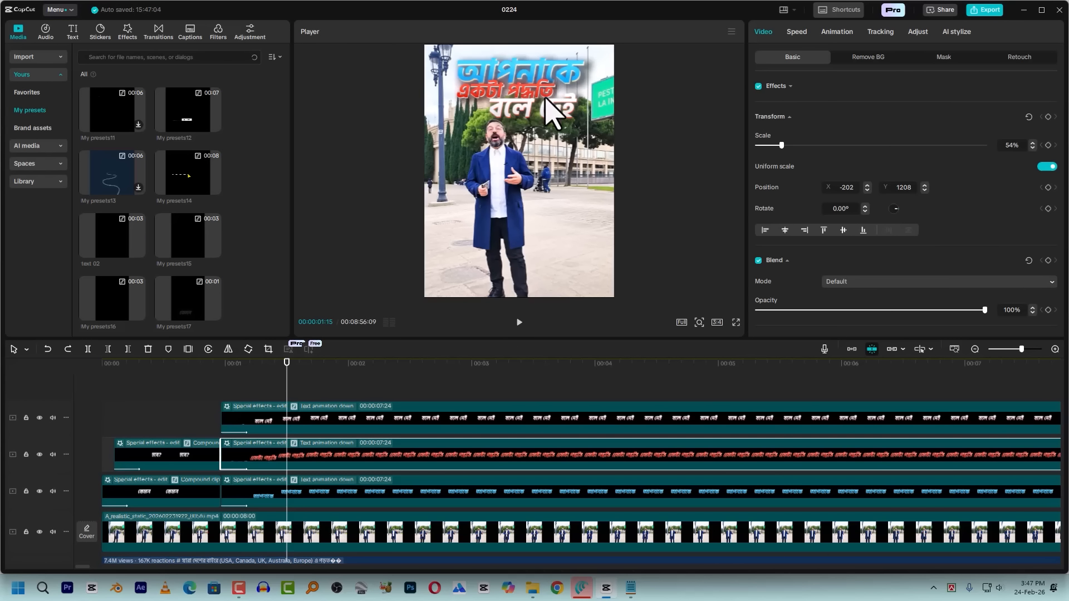
Shift the red "একটা পদ্ধতি" caption clip to start at 00:00:01:04, five frames after the blue caption
{"action": "left_click", "coordinate": [222, 373]}
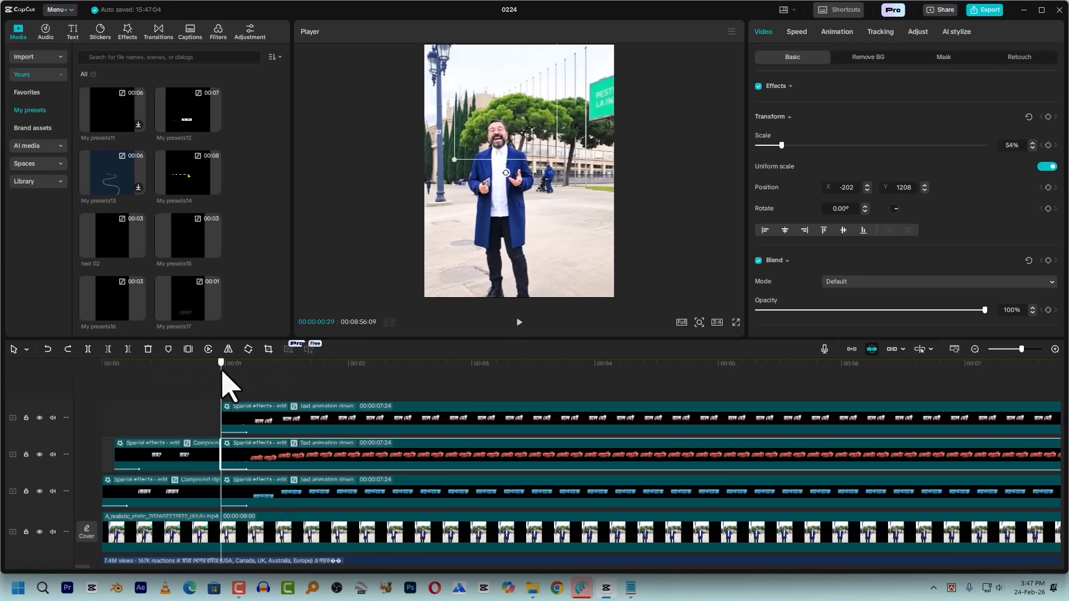
{"action": "left_click_drag", "start_coordinate": [222, 372], "coordinate": [238, 379]}
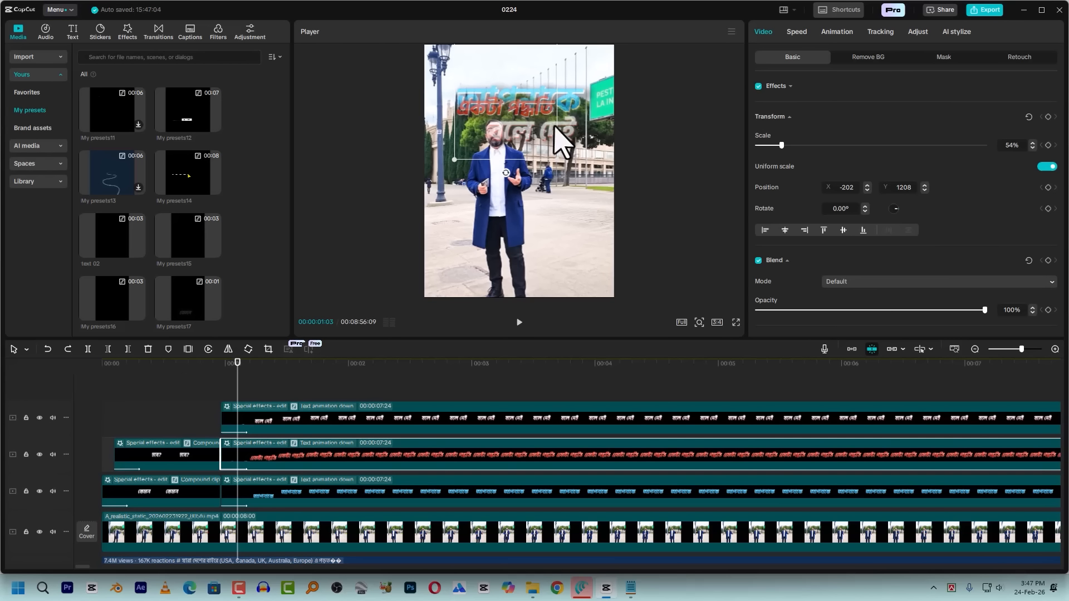
{"action": "left_click", "coordinate": [262, 419]}
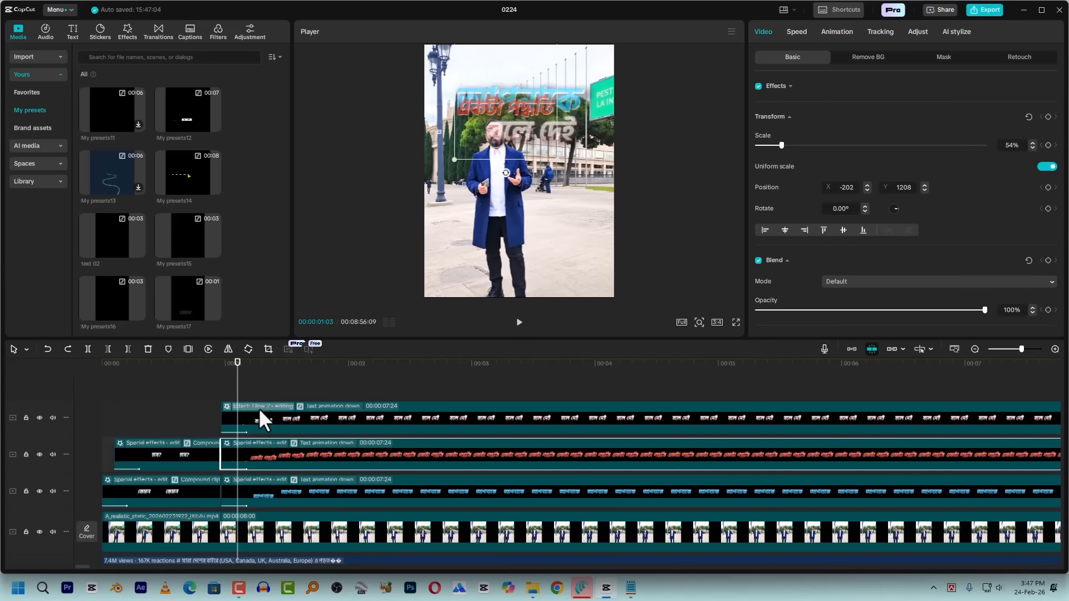
{"action": "left_click", "coordinate": [224, 371]}
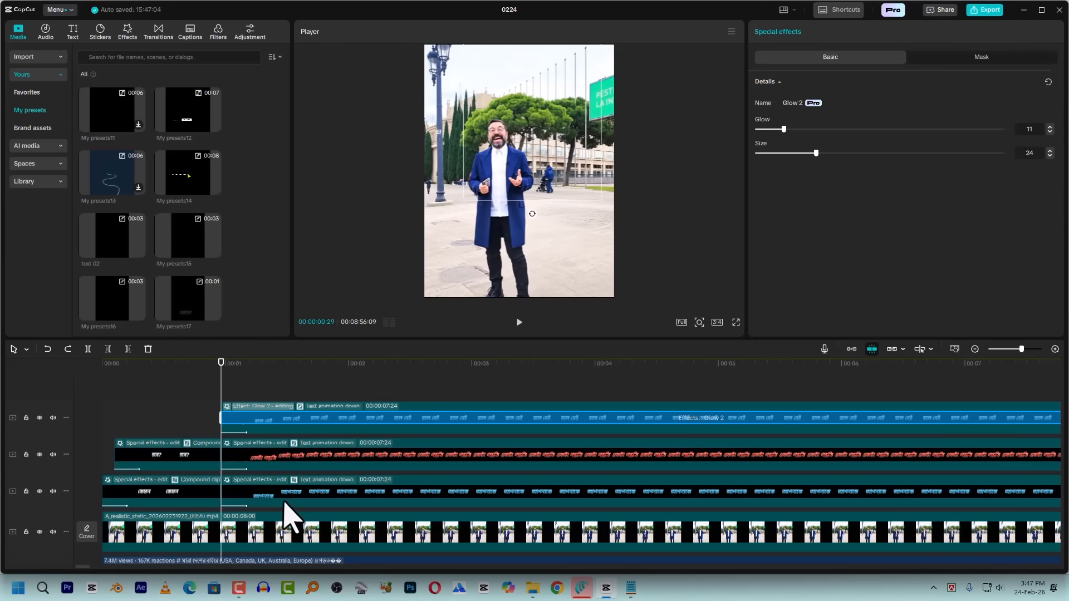
{"action": "key", "text": "Right"}
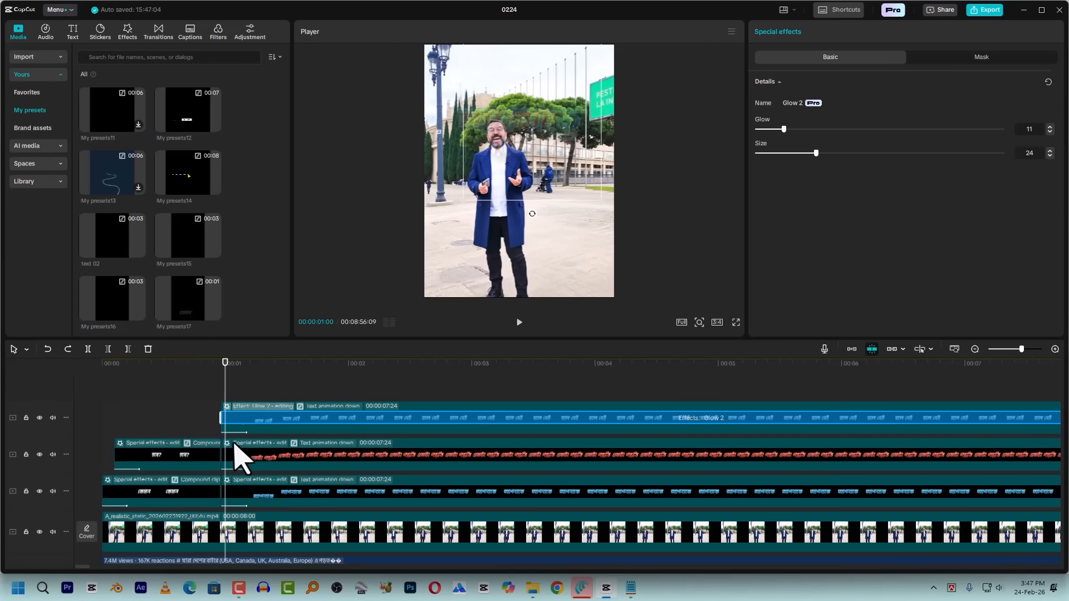
{"action": "key", "text": "Left"}
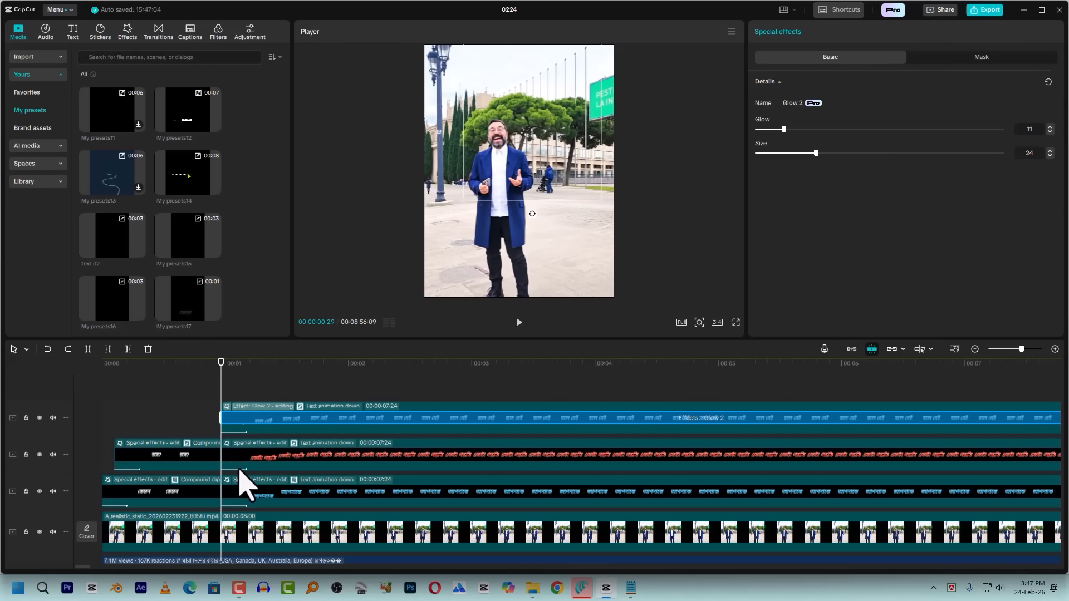
{"action": "key", "text": "Right"}
{"action": "key", "text": "Right"}
{"action": "key", "text": "Right"}
{"action": "key", "text": "Right"}
{"action": "key", "text": "Right"}
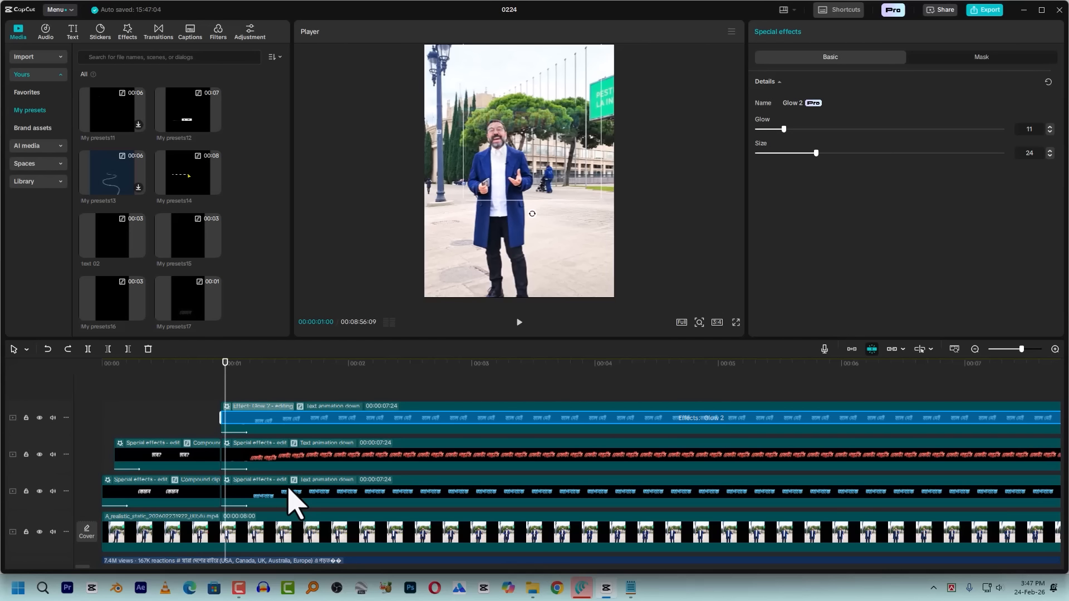
{"action": "left_click_drag", "start_coordinate": [256, 460], "coordinate": [274, 458]}
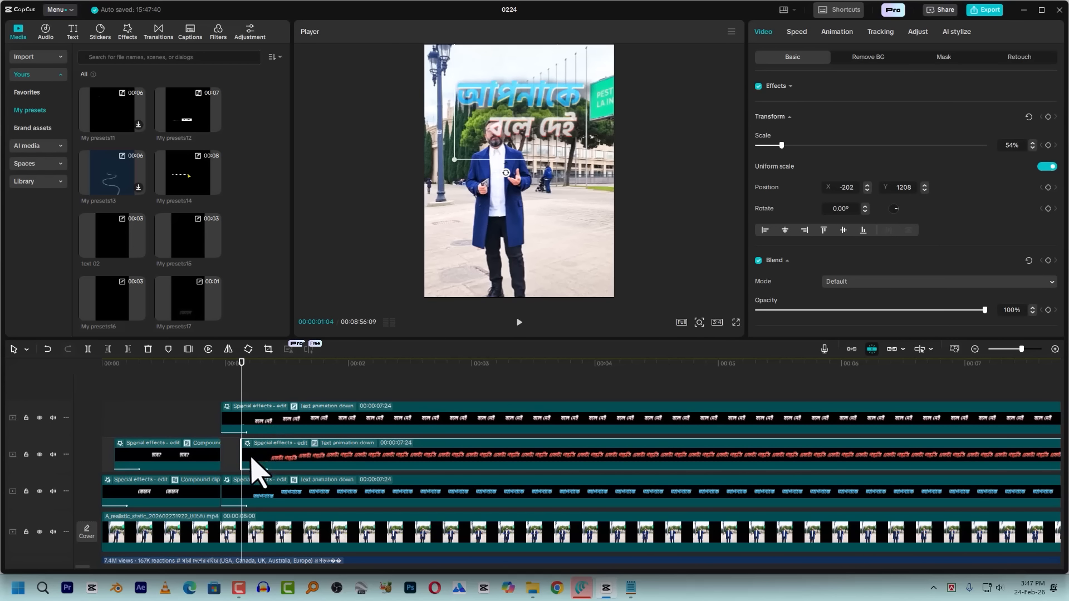
Shift the white "বলে দেই" caption clip to start at 00:00:01:09 and play the staggered captions from the beginning
{"action": "key", "text": "Right"}
{"action": "key", "text": "Right"}
{"action": "key", "text": "Right"}
{"action": "key", "text": "Right"}
{"action": "key", "text": "Right"}
{"action": "left_click_drag", "start_coordinate": [273, 417], "coordinate": [310, 436]}
{"action": "key", "text": "space"}
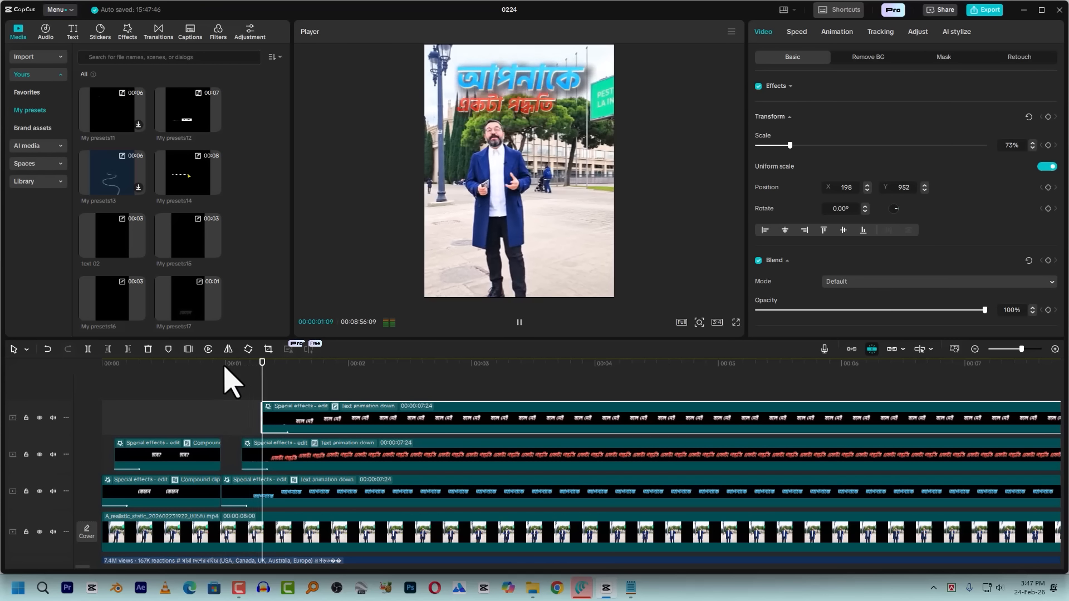
{"action": "left_click", "coordinate": [223, 382]}
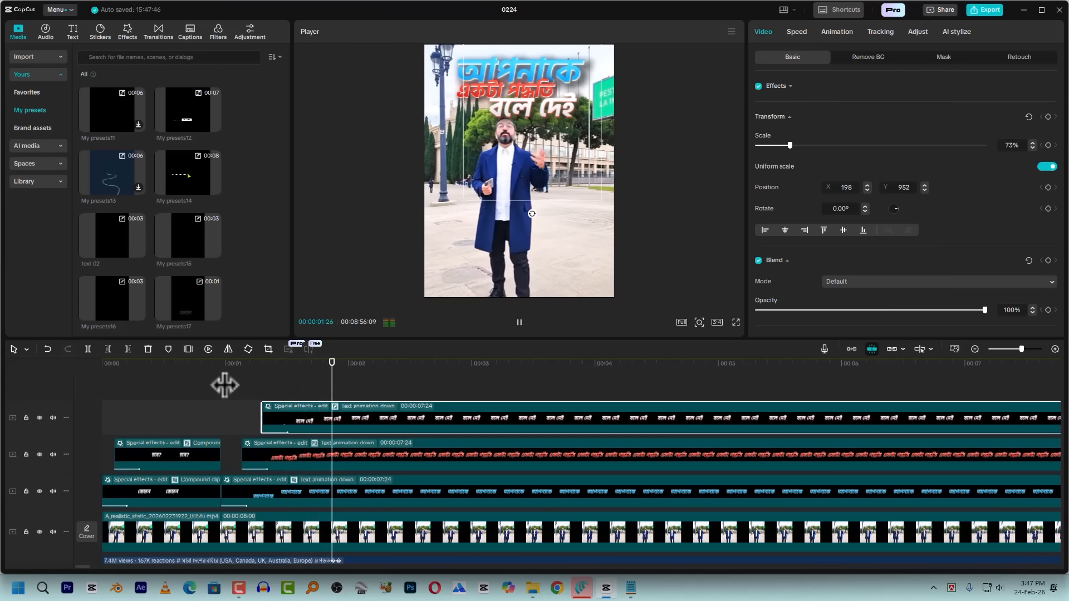
{"action": "left_click", "coordinate": [97, 390]}
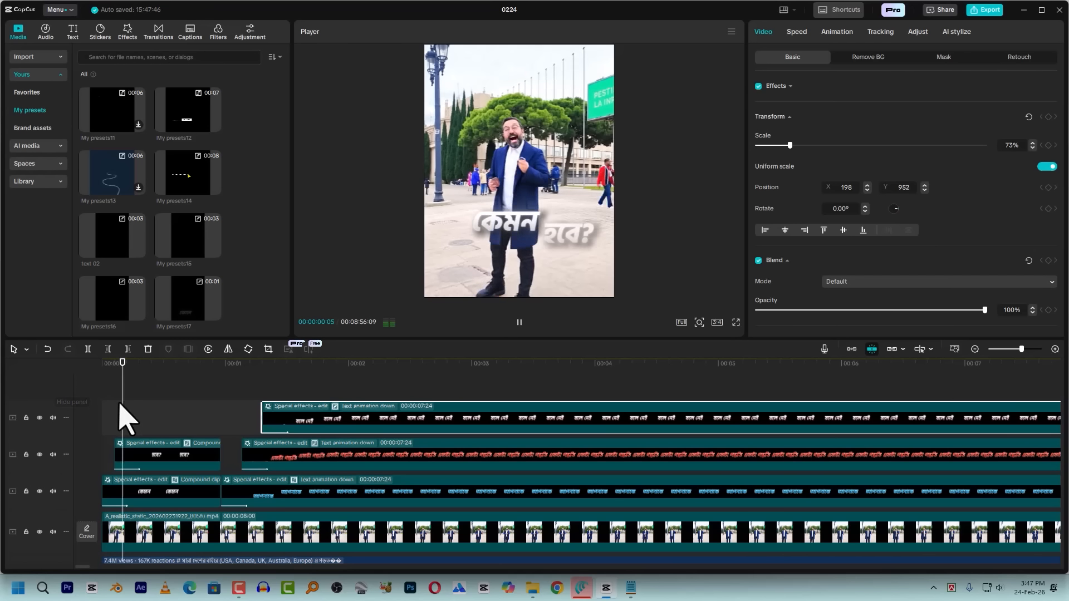
{"action": "key", "text": "space"}
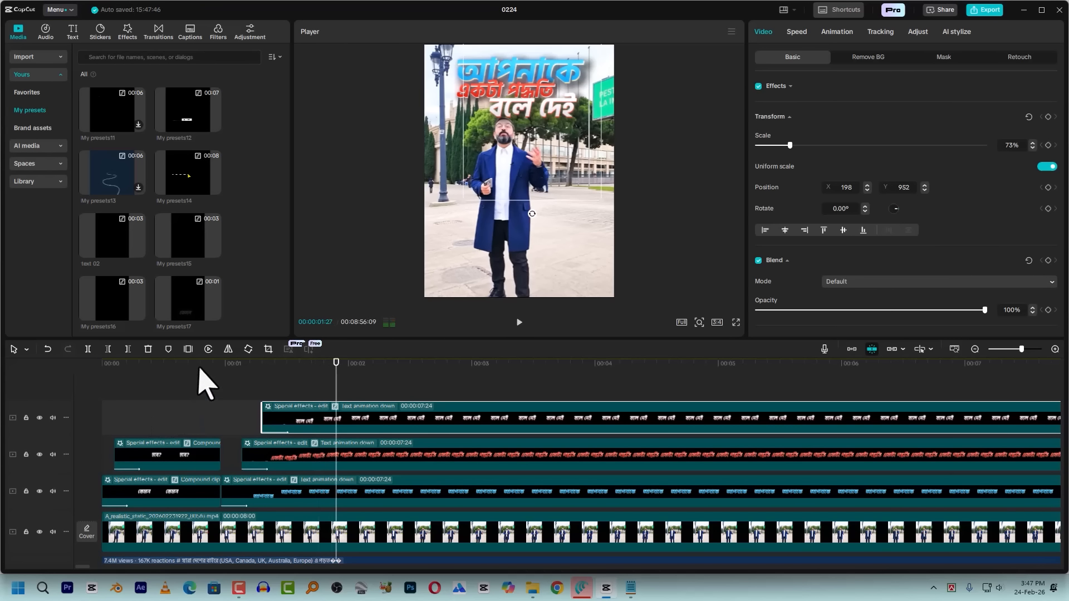
Move the blue, red and white stacked captions together so the blue one starts at about 1.4 seconds, and play the new timing
{"action": "left_click", "coordinate": [202, 373]}
{"action": "left_click_drag", "start_coordinate": [196, 425], "coordinate": [187, 479]}
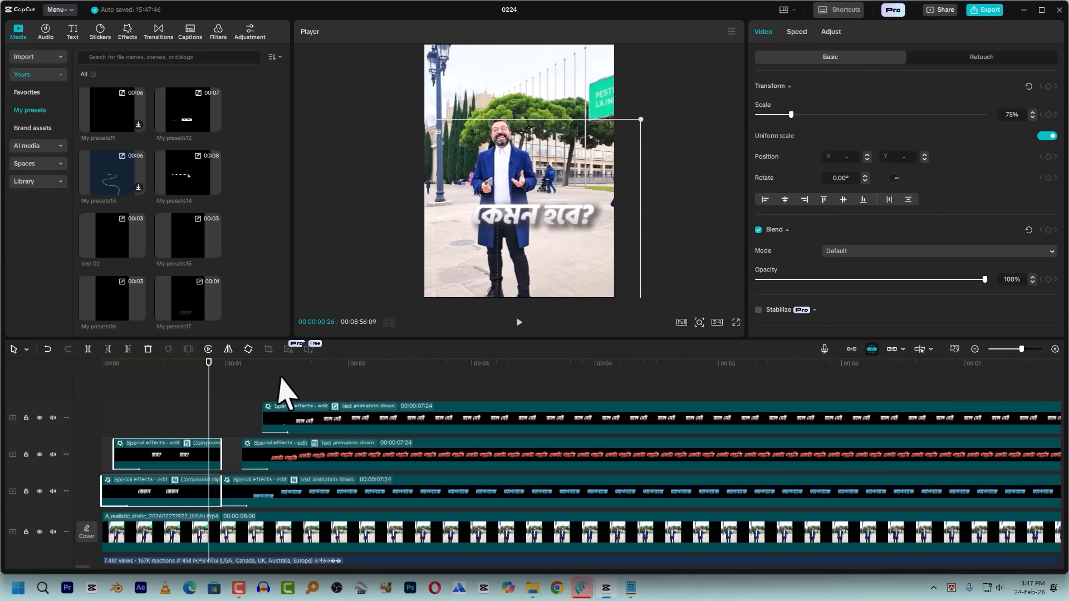
{"action": "key", "text": "space"}
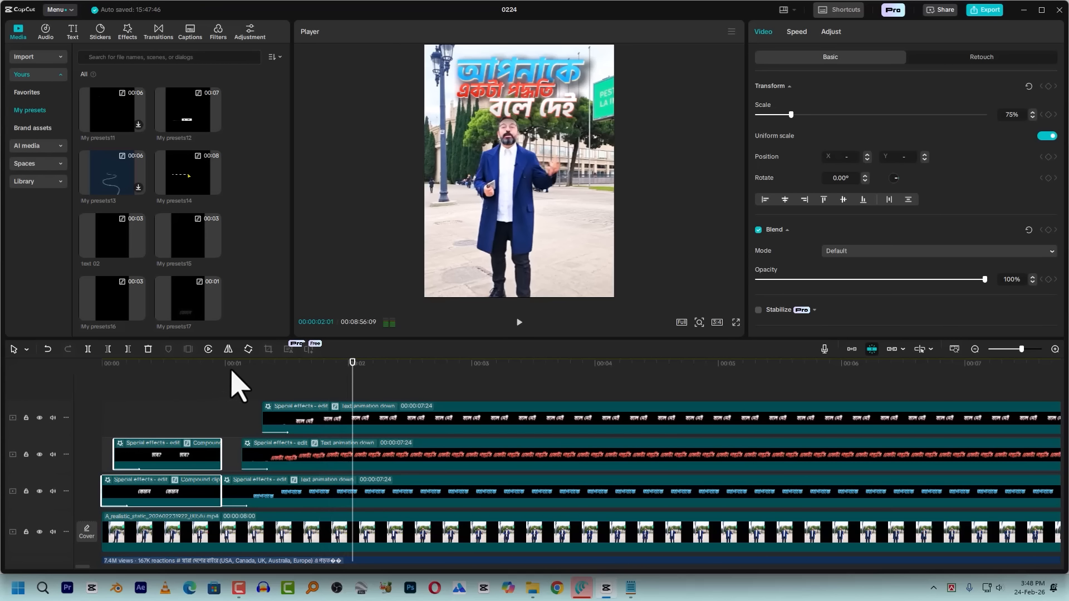
{"action": "left_click_drag", "start_coordinate": [252, 366], "coordinate": [343, 492]}
{"action": "key", "text": "space"}
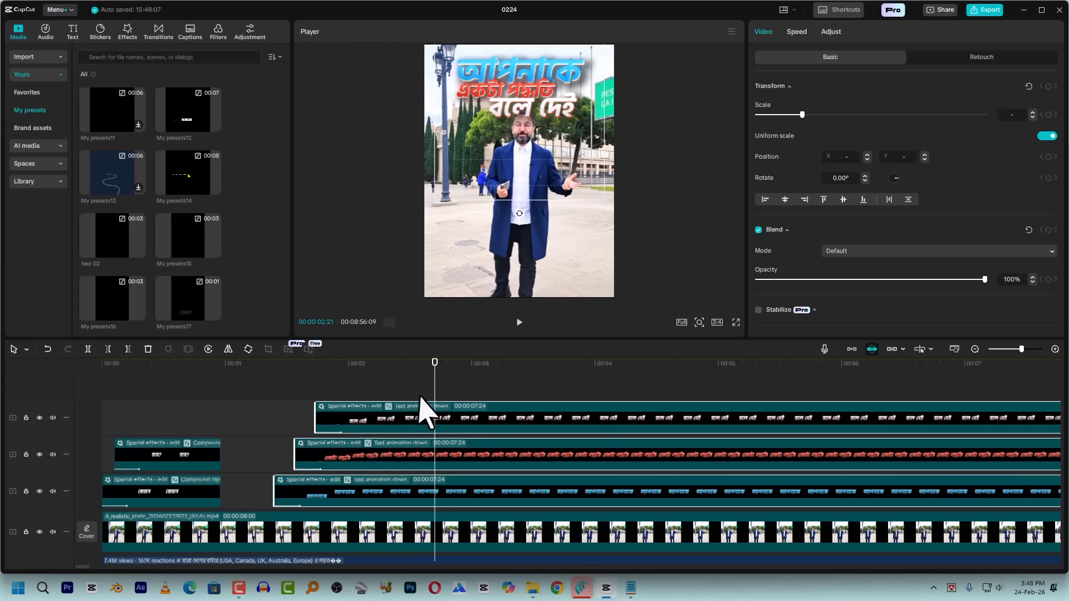
Play on to 00:00:03:06, split the blue, red and white stacked captions there, and delete the parts after the cut
{"action": "key", "text": "space"}
{"action": "key", "text": "space"}
{"action": "left_click", "coordinate": [439, 390]}
{"action": "key", "text": "space"}
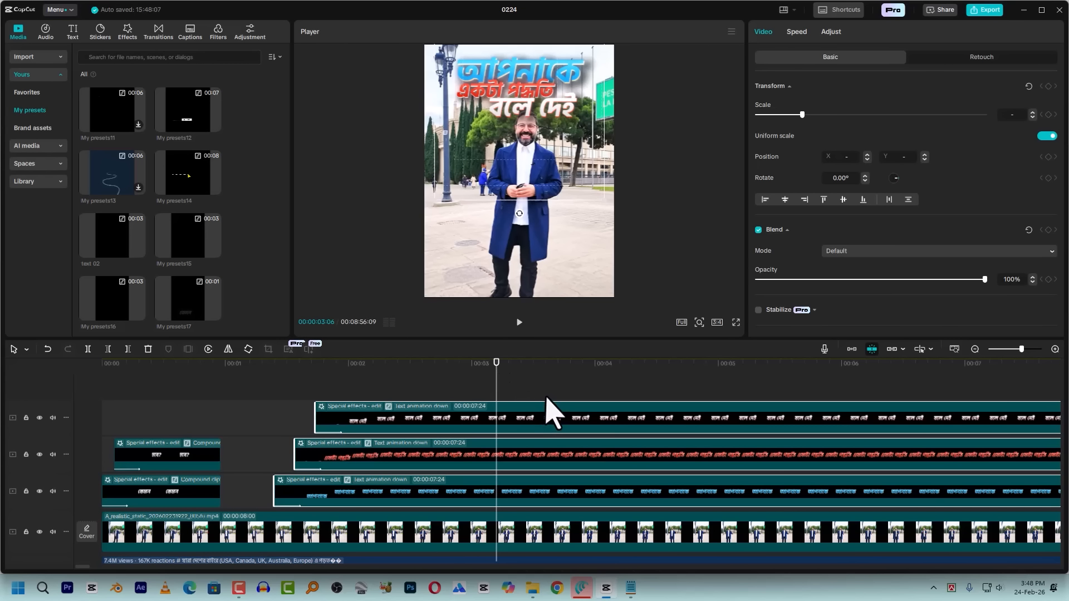
{"action": "left_click_drag", "start_coordinate": [528, 390], "coordinate": [517, 494]}
{"action": "key", "text": "ctrl+b"}
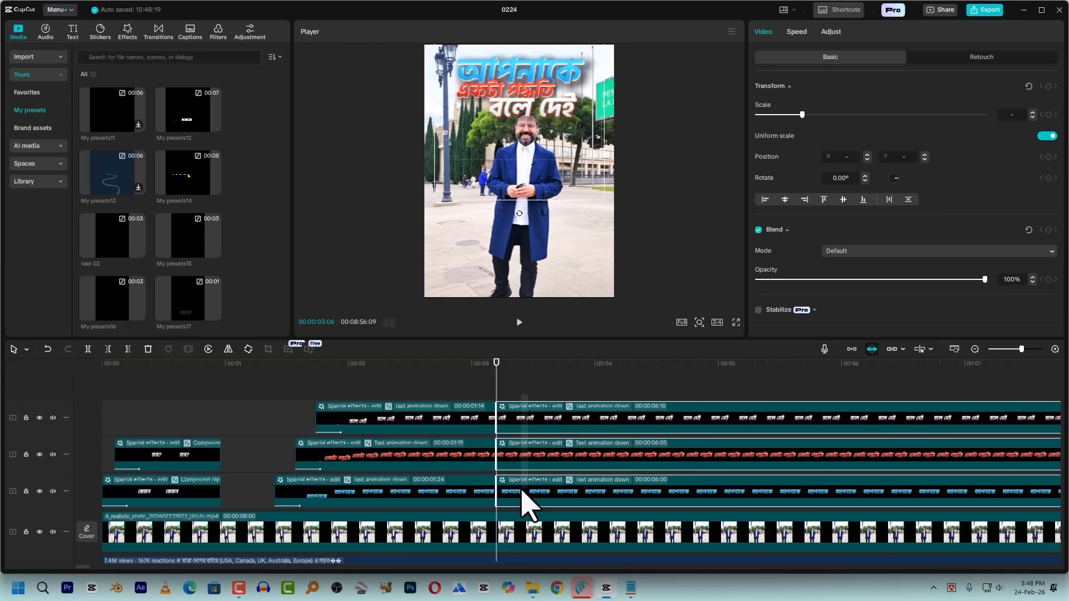
{"action": "key", "text": "Delete"}
Add a Fade Out exit animation to the white "বলে দেই" caption clip and set its duration to 0.2 s
{"action": "left_click", "coordinate": [465, 384]}
{"action": "left_click_drag", "start_coordinate": [479, 393], "coordinate": [475, 467]}
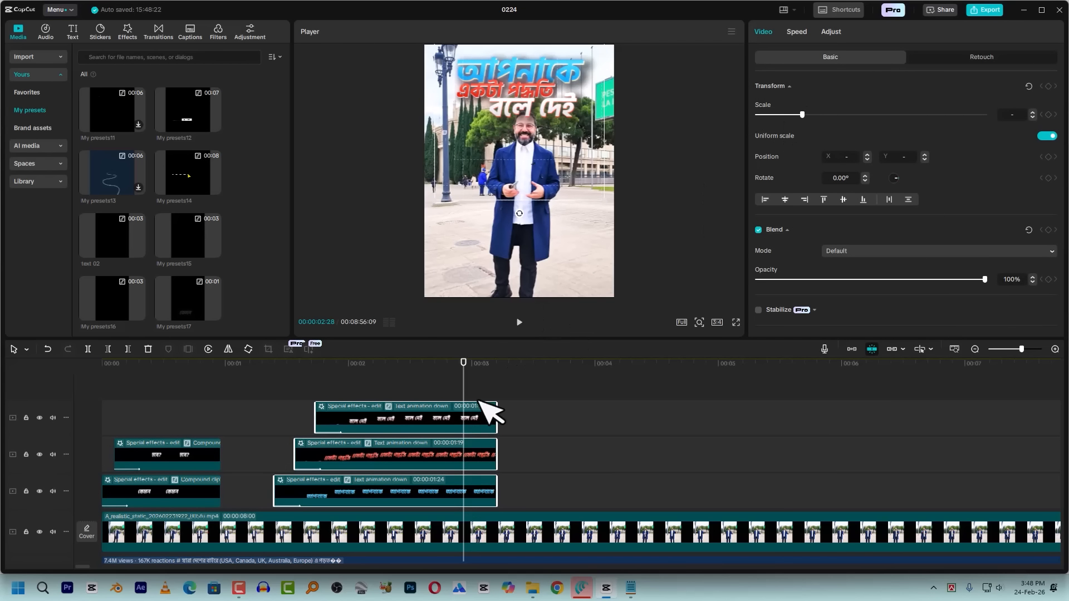
{"action": "left_click", "coordinate": [459, 428]}
{"action": "left_click", "coordinate": [841, 33]}
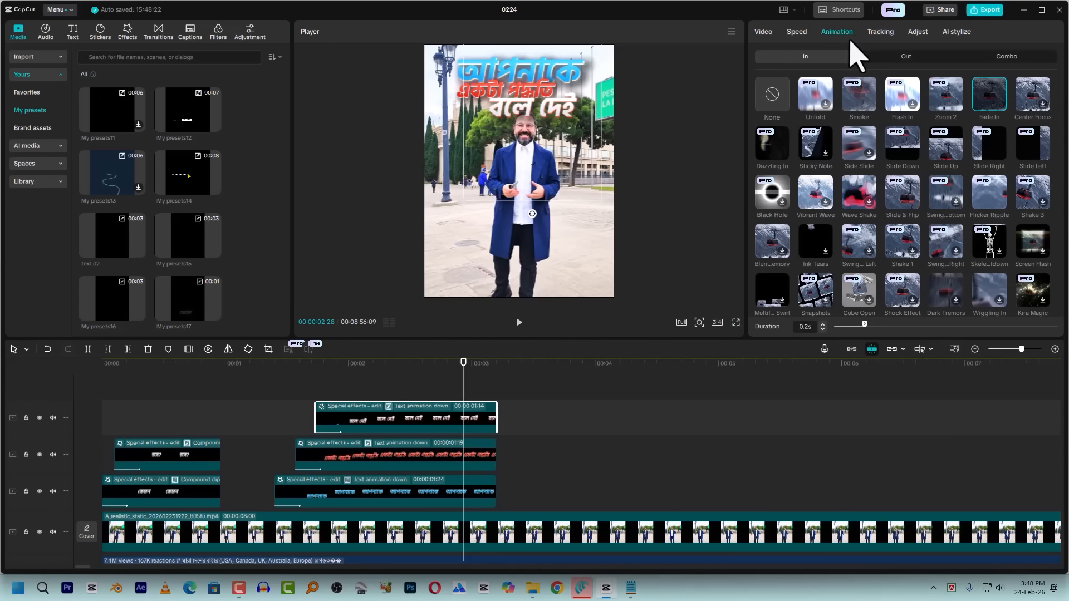
{"action": "left_click", "coordinate": [921, 57]}
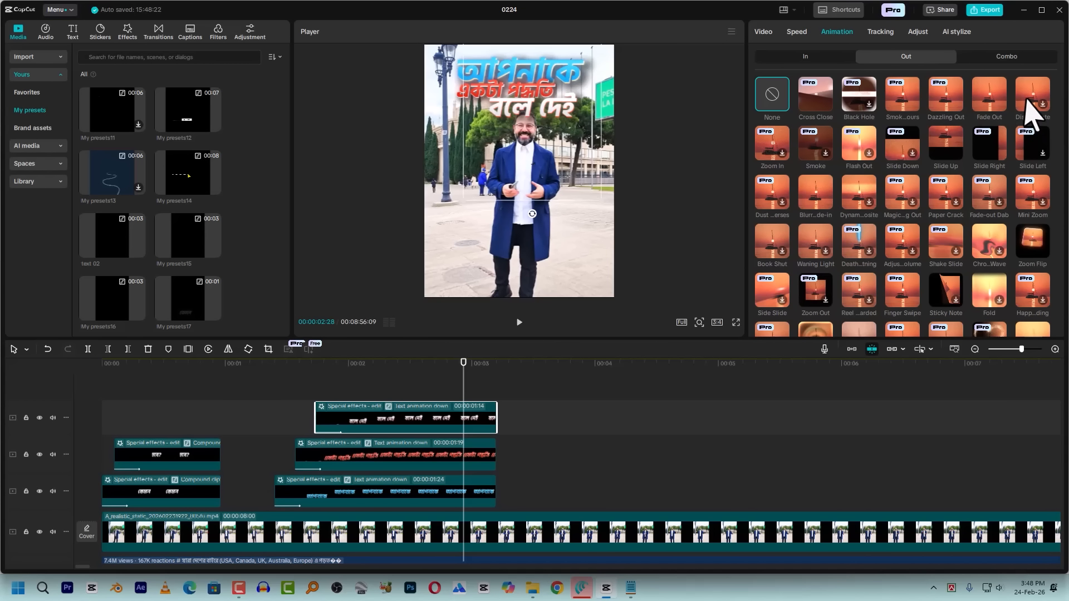
{"action": "left_click", "coordinate": [999, 90]}
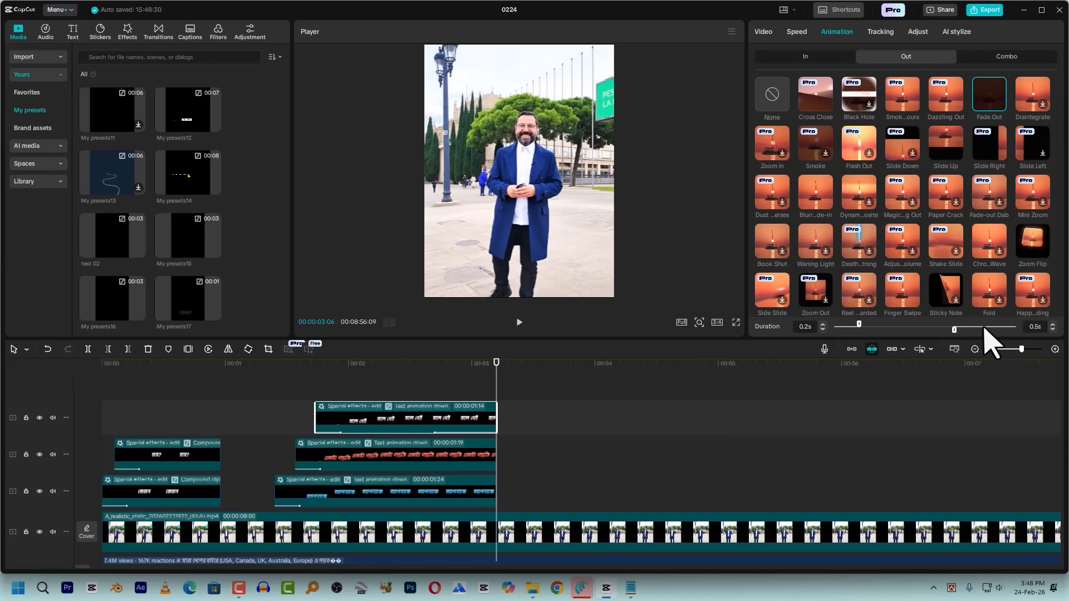
{"action": "left_click_drag", "start_coordinate": [978, 332], "coordinate": [989, 330]}
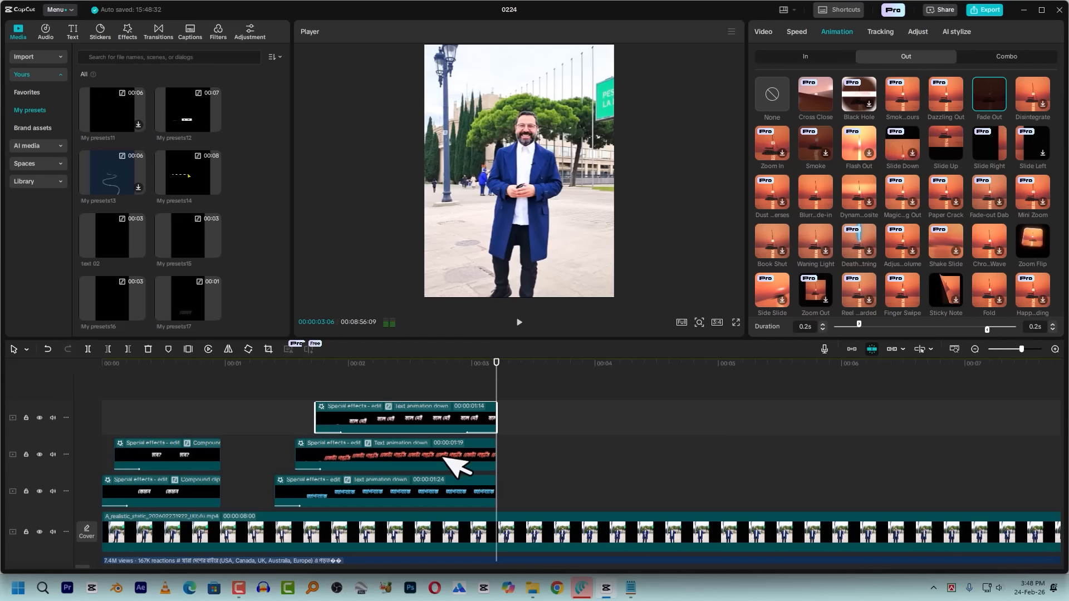
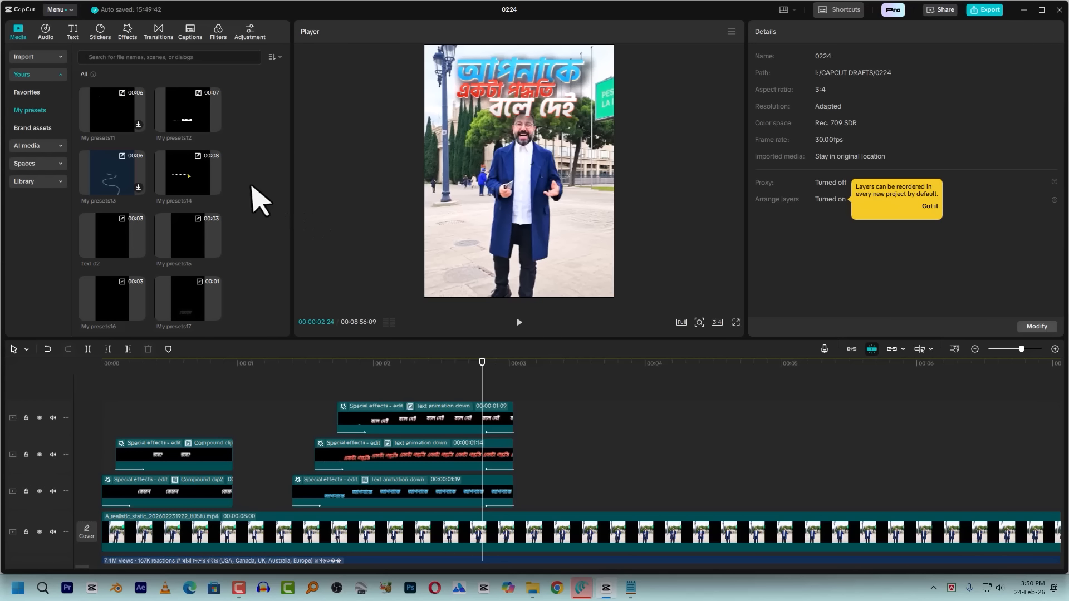
Add a default text clip at about 00:00:03:11 after the stacked captions, empty its content and set the font size to 195
{"action": "left_click", "coordinate": [73, 30]}
{"action": "left_click_drag", "start_coordinate": [101, 75], "coordinate": [574, 409]}
{"action": "left_click", "coordinate": [587, 374]}
{"action": "left_click_drag", "start_coordinate": [821, 81], "coordinate": [732, 90]}
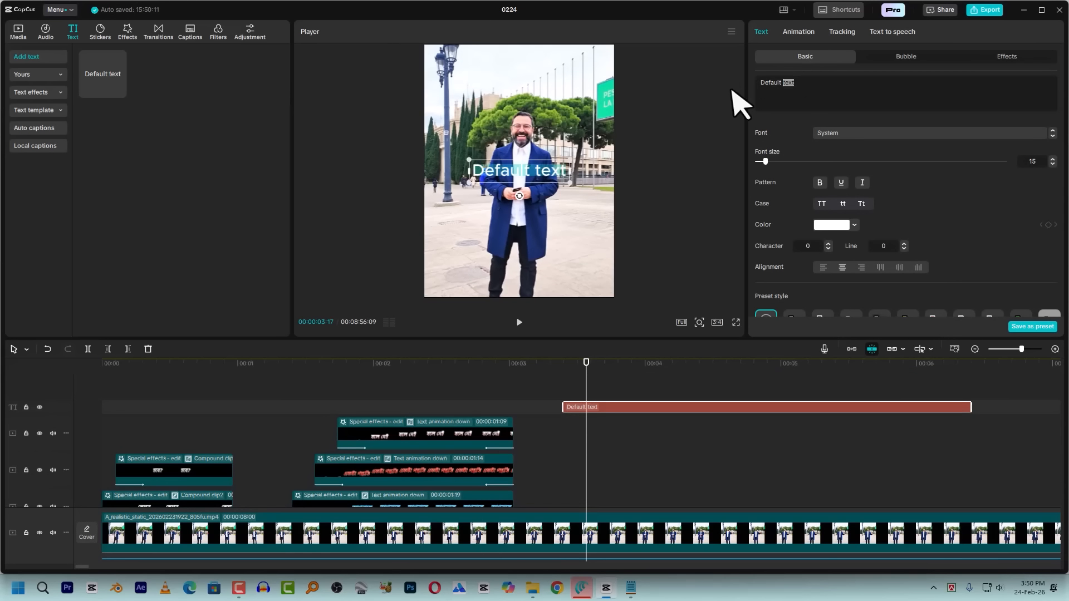
{"action": "left_click_drag", "start_coordinate": [820, 85], "coordinate": [744, 83]}
{"action": "key", "text": "BackSpace"}
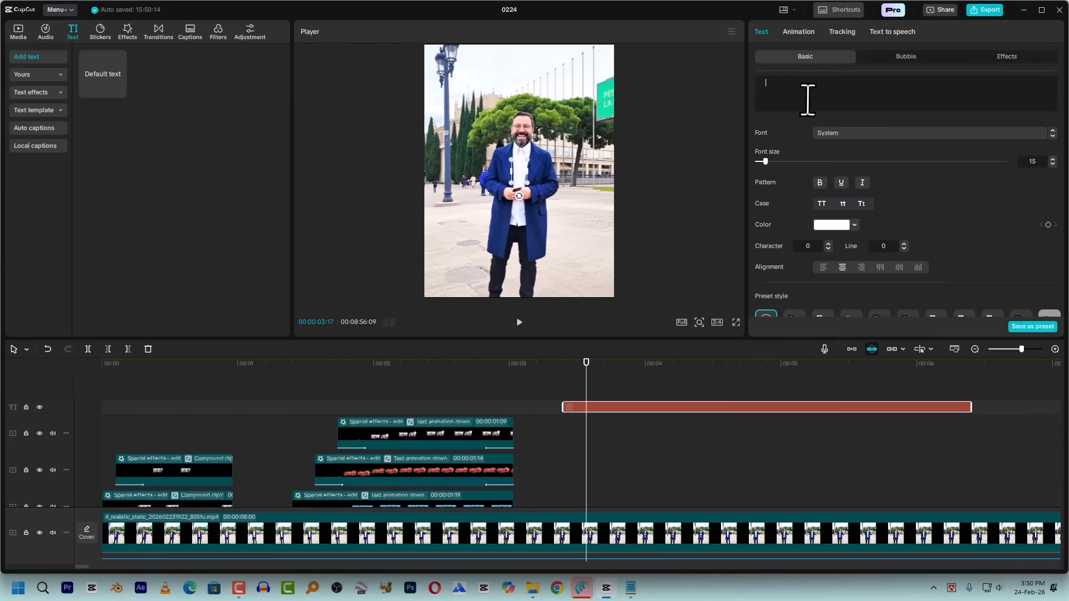
{"action": "left_click_drag", "start_coordinate": [776, 166], "coordinate": [918, 189]}
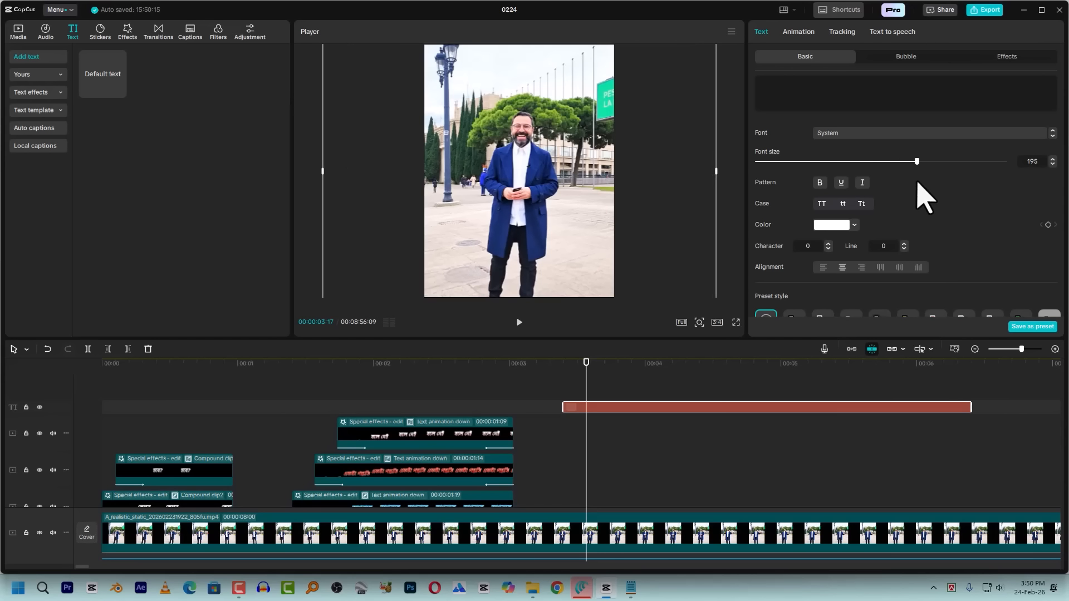
Turn on a black background for the empty text clip so it fills the whole frame
{"action": "scroll", "coordinate": [947, 211], "scroll_direction": "down", "scroll_amount": 6}
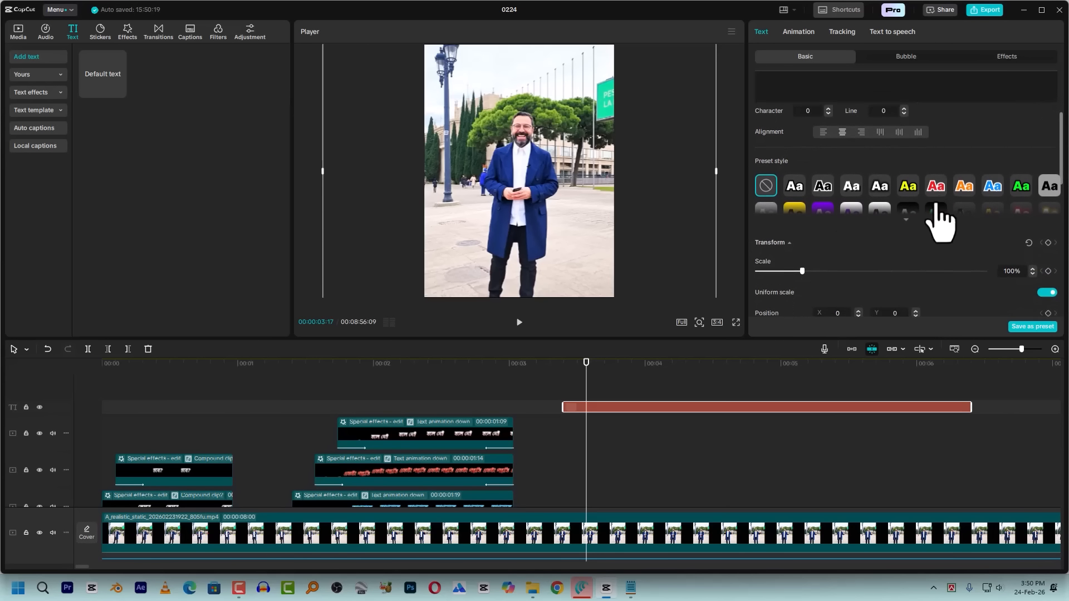
{"action": "scroll", "coordinate": [830, 234], "scroll_direction": "down", "scroll_amount": 4}
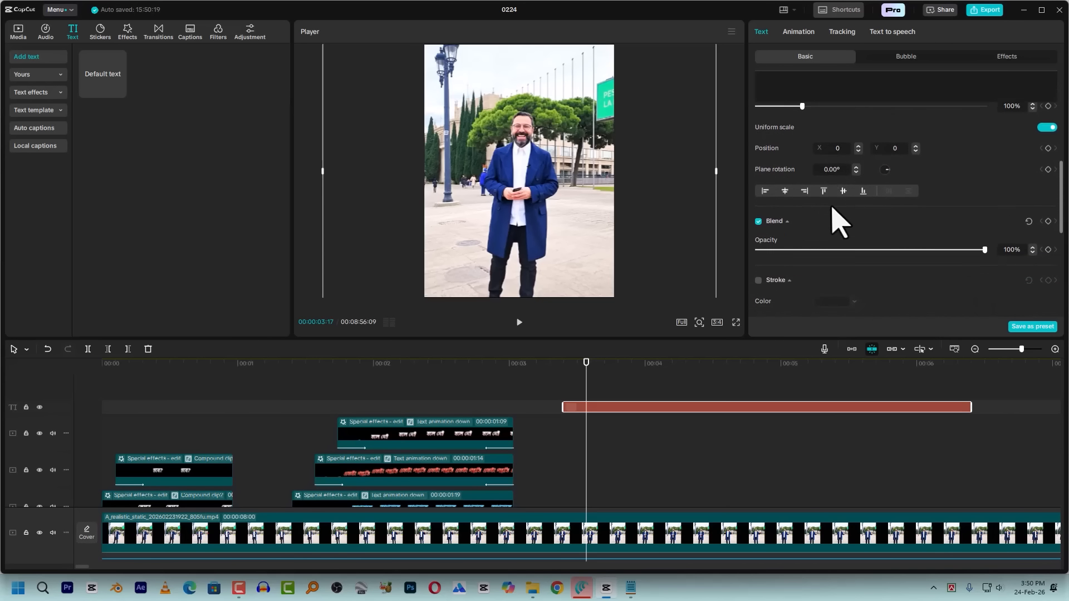
{"action": "scroll", "coordinate": [768, 192], "scroll_direction": "down", "scroll_amount": 3}
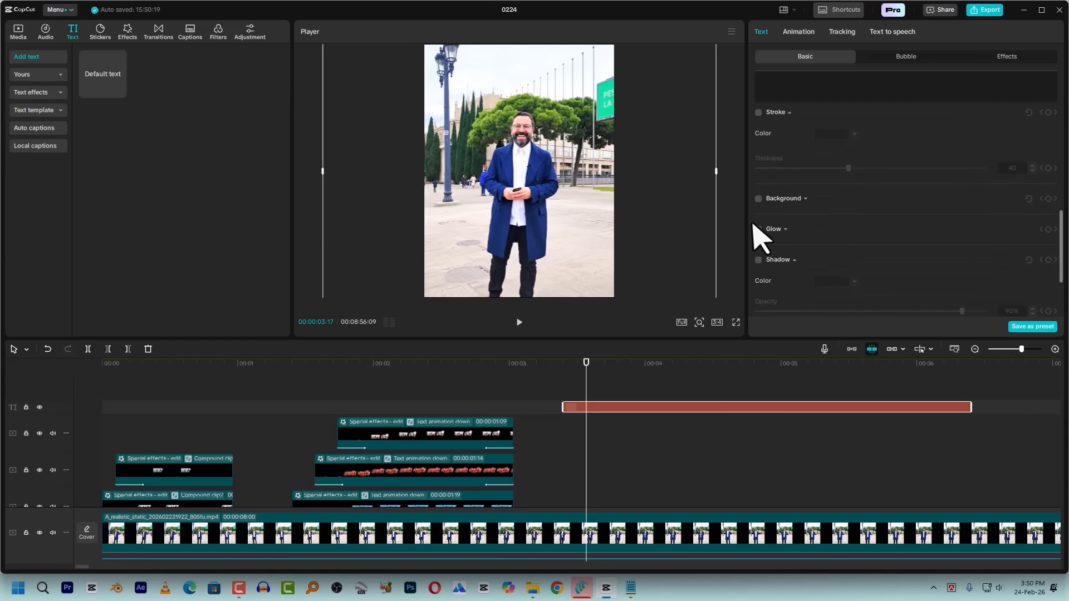
{"action": "left_click", "coordinate": [759, 199]}
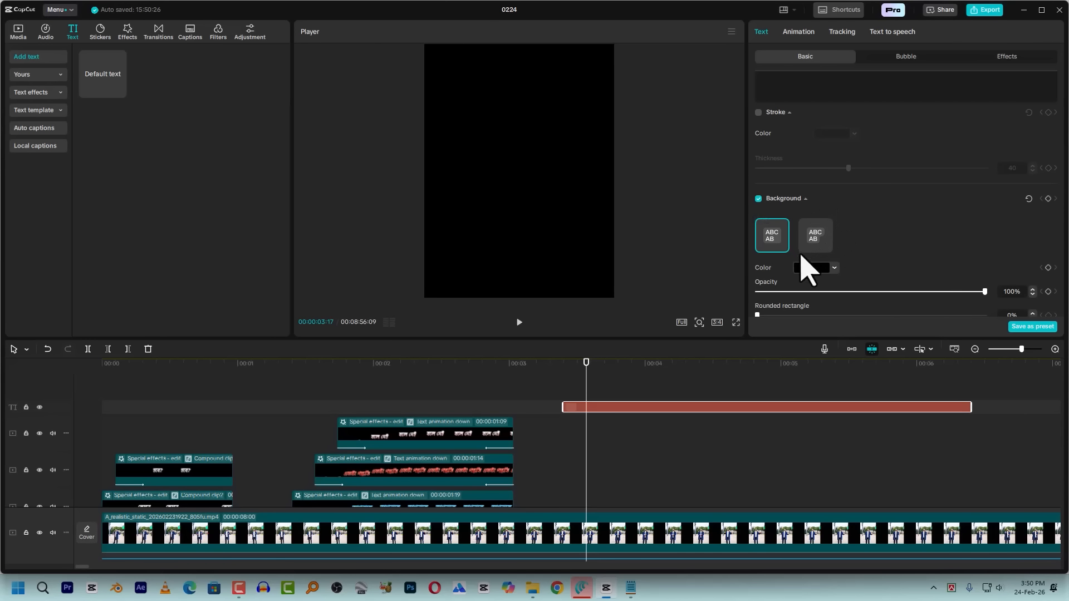
{"action": "left_click", "coordinate": [809, 270]}
Export the black frame as a 1080P JPEG still named 0224, with import into the project turned on
{"action": "right_click", "coordinate": [600, 407]}
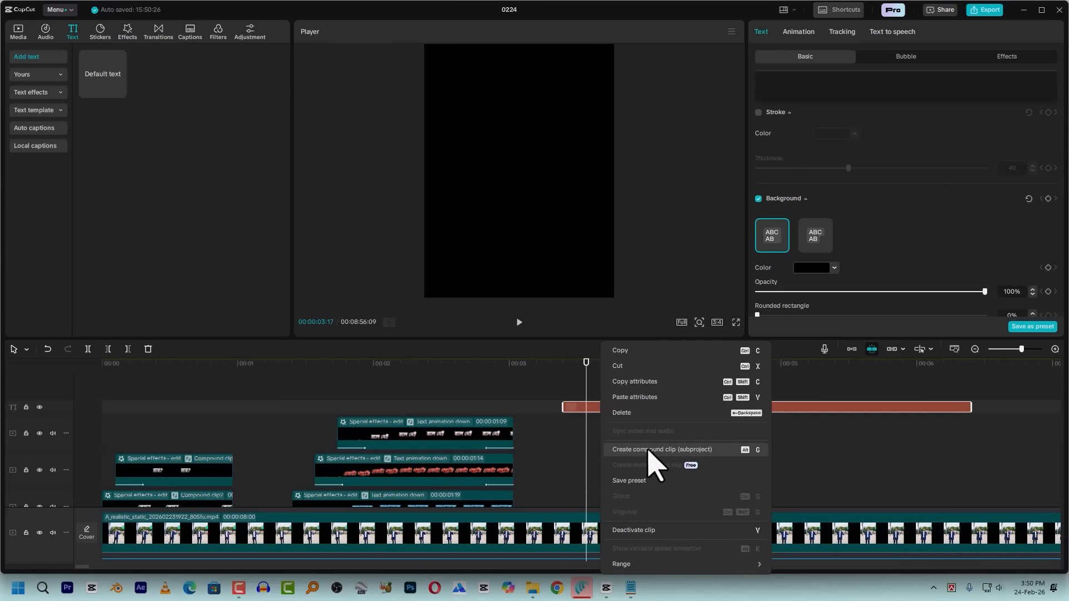
{"action": "left_click", "coordinate": [577, 409]}
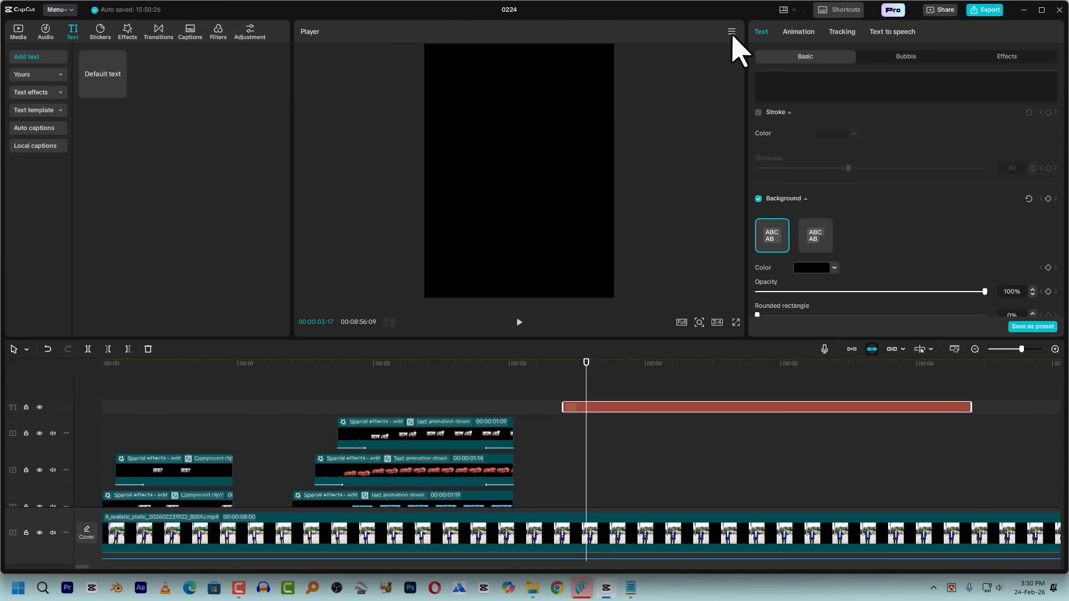
{"action": "left_click", "coordinate": [18, 31]}
{"action": "left_click", "coordinate": [732, 32]}
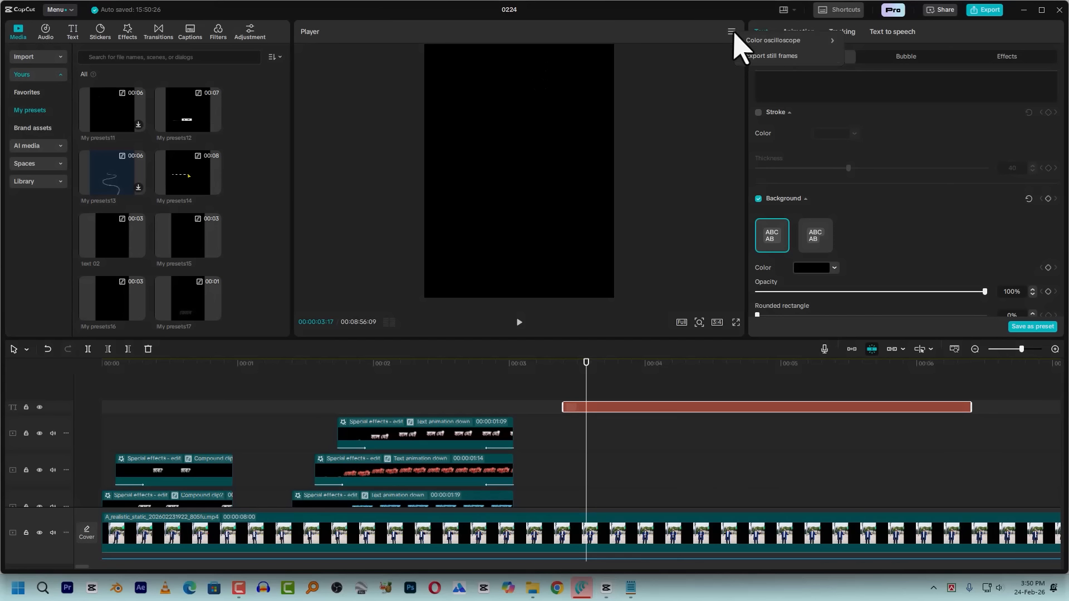
{"action": "left_click", "coordinate": [771, 56]}
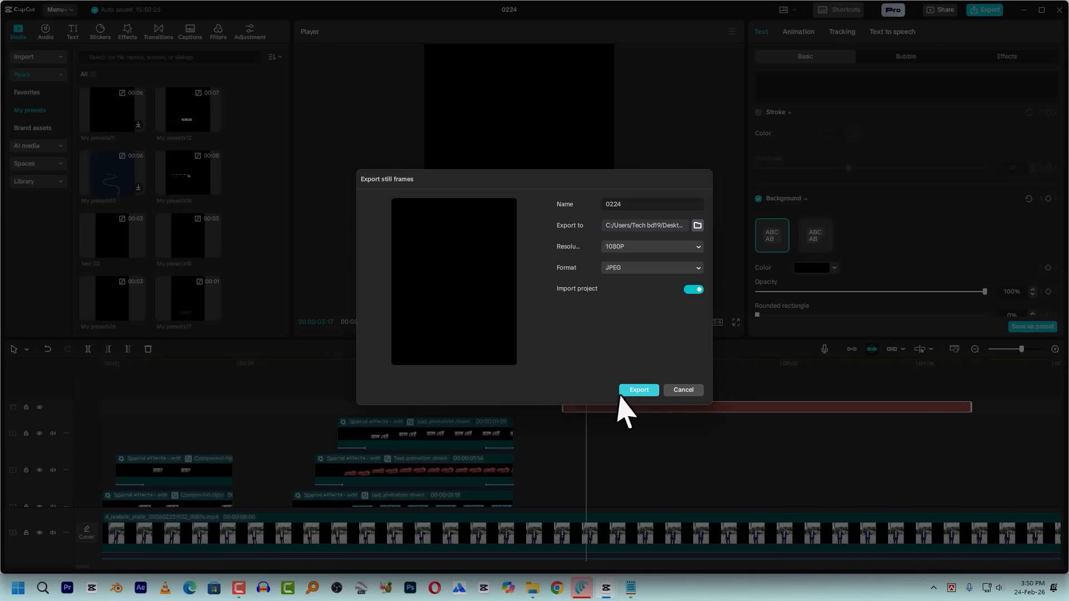
{"action": "left_click", "coordinate": [643, 392]}
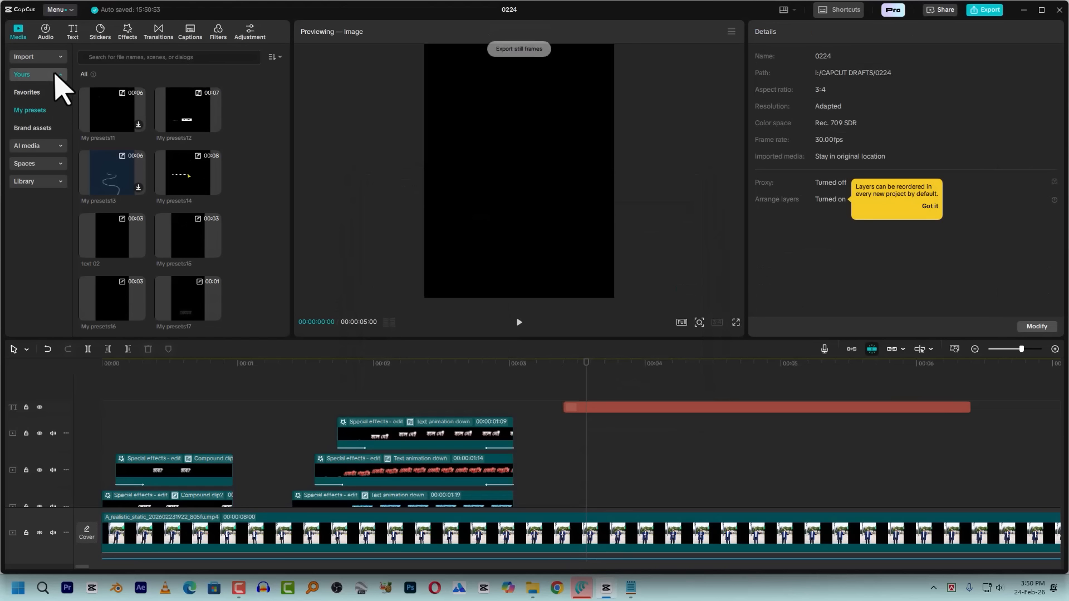
{"action": "left_click", "coordinate": [24, 76]}
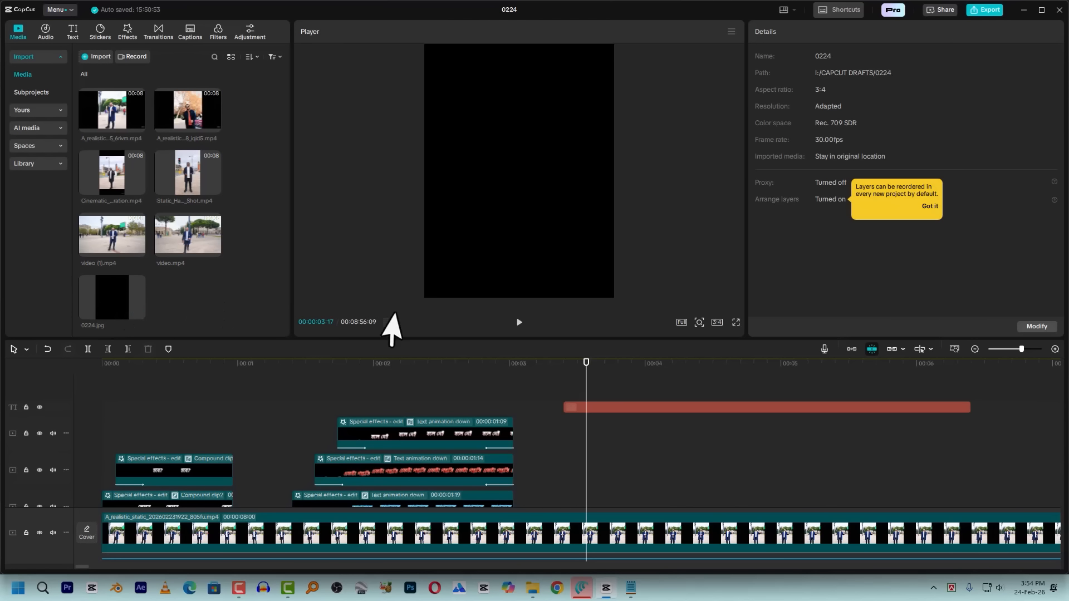
Delete the empty black text clip and put the playhead at 00:00:01:12, where the blue caption starts
{"action": "left_click", "coordinate": [611, 407]}
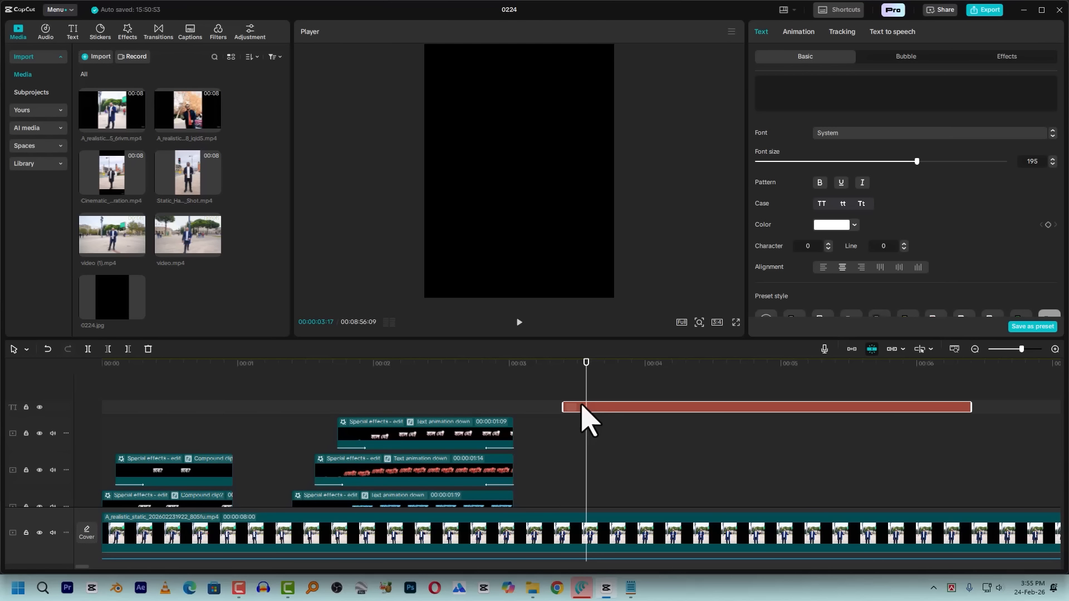
{"action": "key", "text": "Delete"}
{"action": "left_click_drag", "start_coordinate": [294, 366], "coordinate": [329, 375]}
{"action": "mouse_move", "coordinate": [117, 294]}
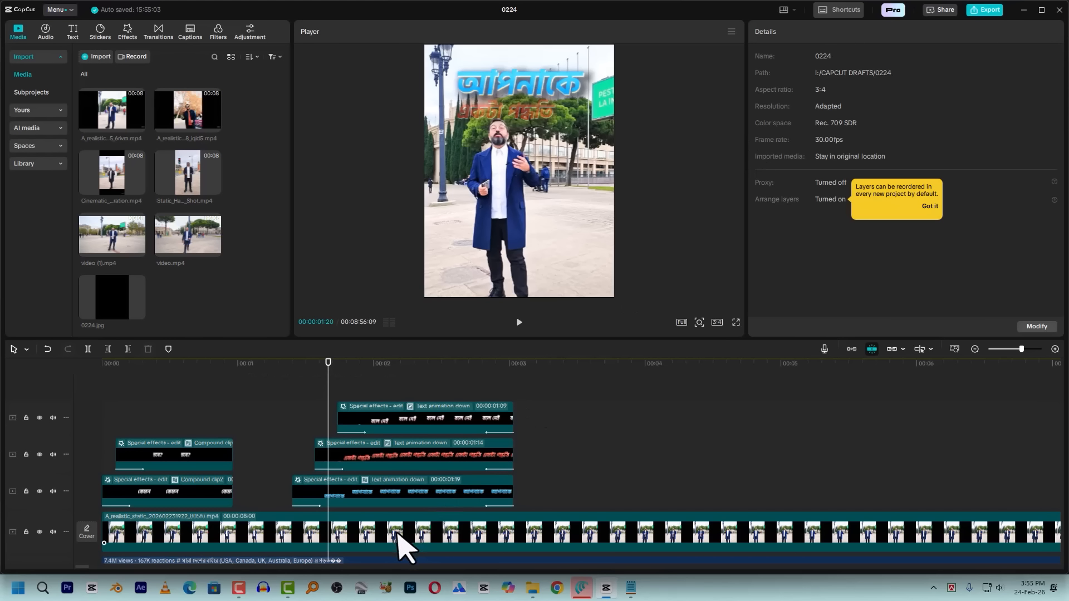
{"action": "left_click_drag", "start_coordinate": [328, 363], "coordinate": [291, 369]}
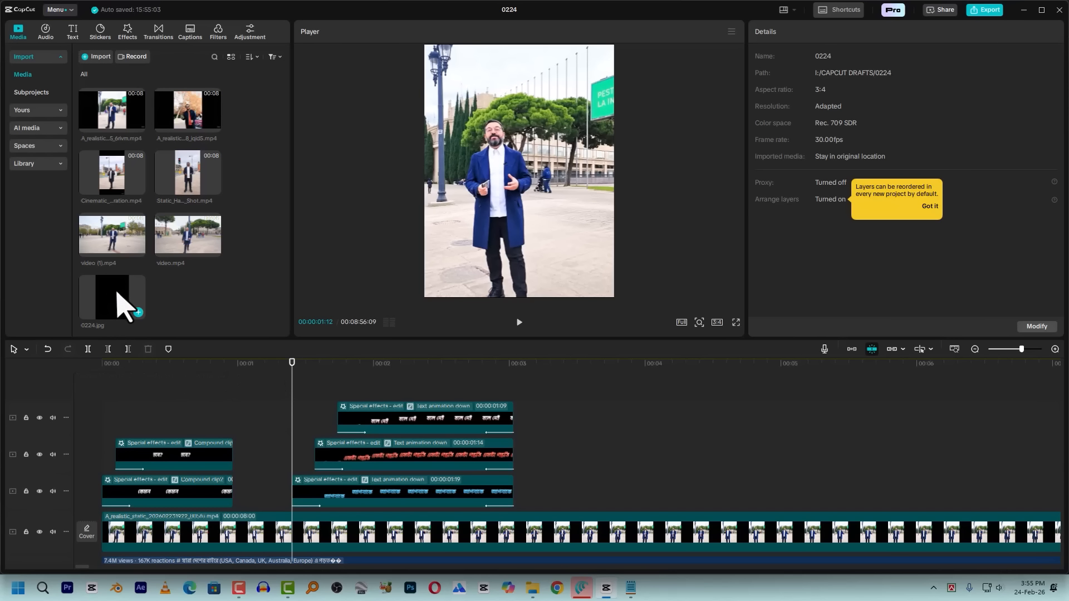
Split the main video clip at 00:00:03:01 and 00:00:01:12 to isolate the section under the stacked captions
{"action": "left_click", "coordinate": [315, 549]}
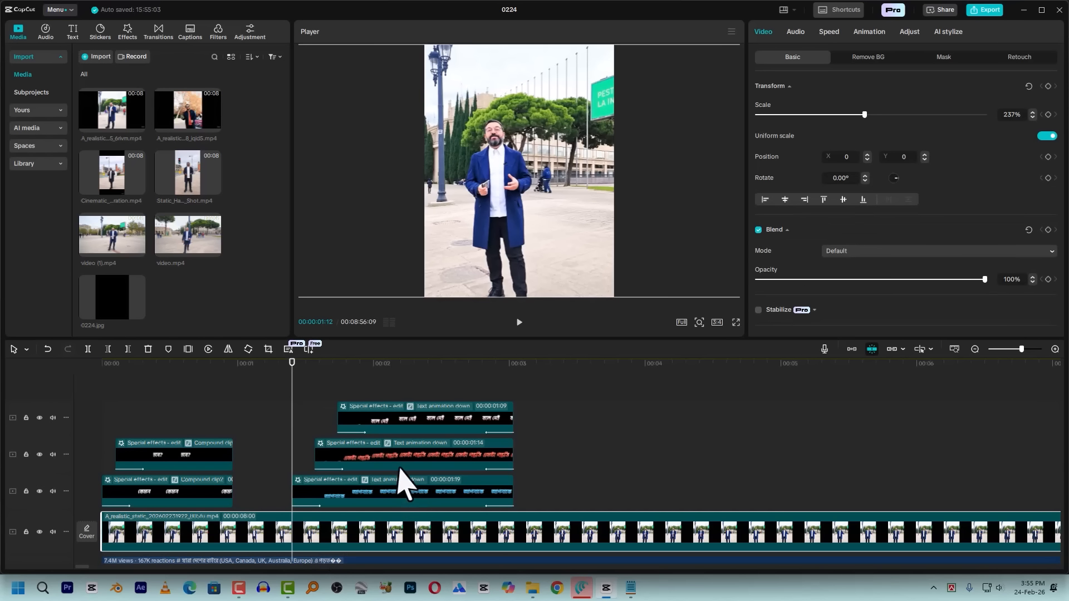
{"action": "key", "text": "space"}
{"action": "key", "text": "space"}
{"action": "left_click", "coordinate": [514, 363]}
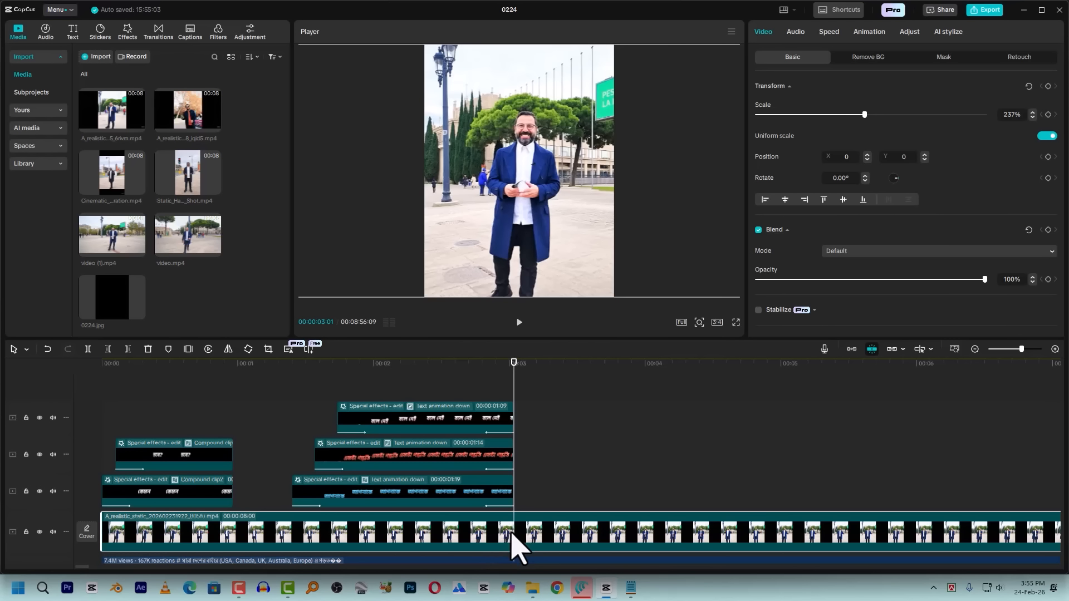
{"action": "key", "text": "ctrl+b"}
{"action": "left_click_drag", "start_coordinate": [316, 376], "coordinate": [295, 376]}
{"action": "key", "text": "ctrl+b"}
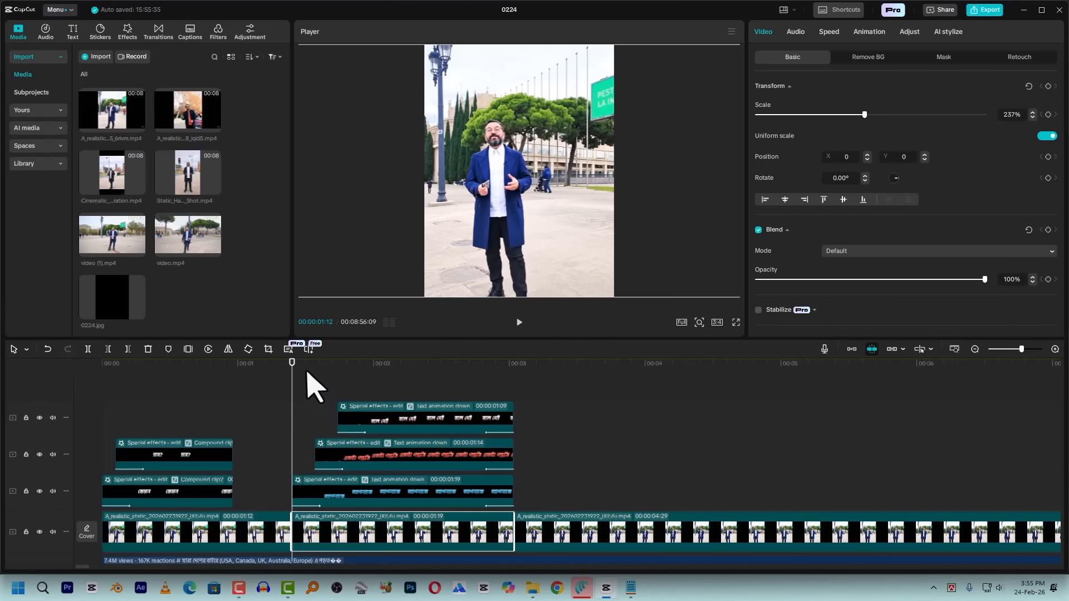
Duplicate the isolated video section onto a new track above the captions, aligned with the original from 00:00:01:12
{"action": "left_click_drag", "start_coordinate": [353, 537], "coordinate": [353, 400]}
{"action": "left_click", "coordinate": [396, 431]}
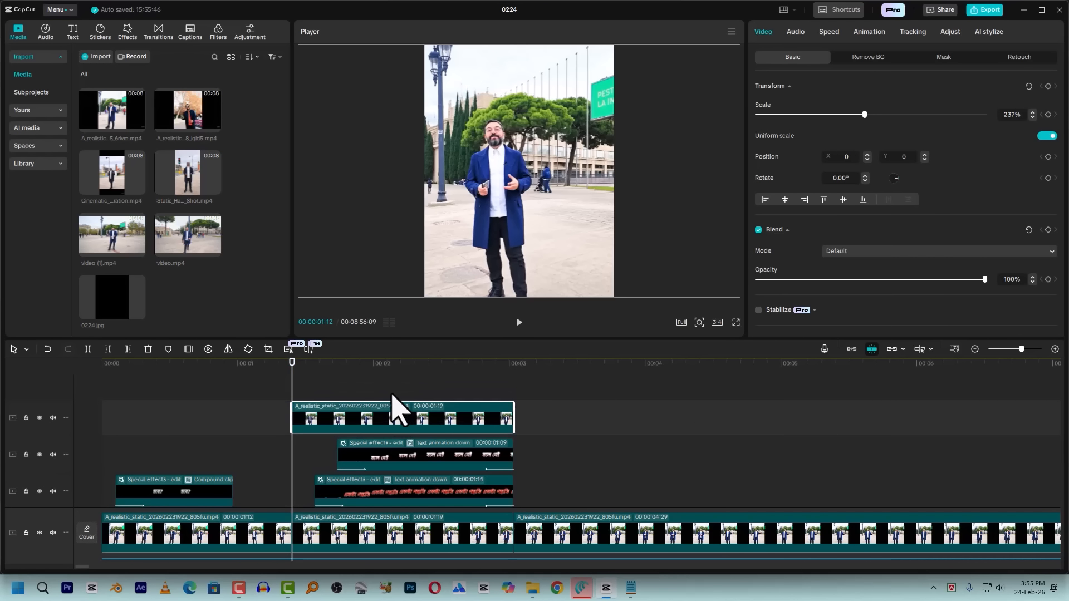
{"action": "left_click", "coordinate": [348, 372]}
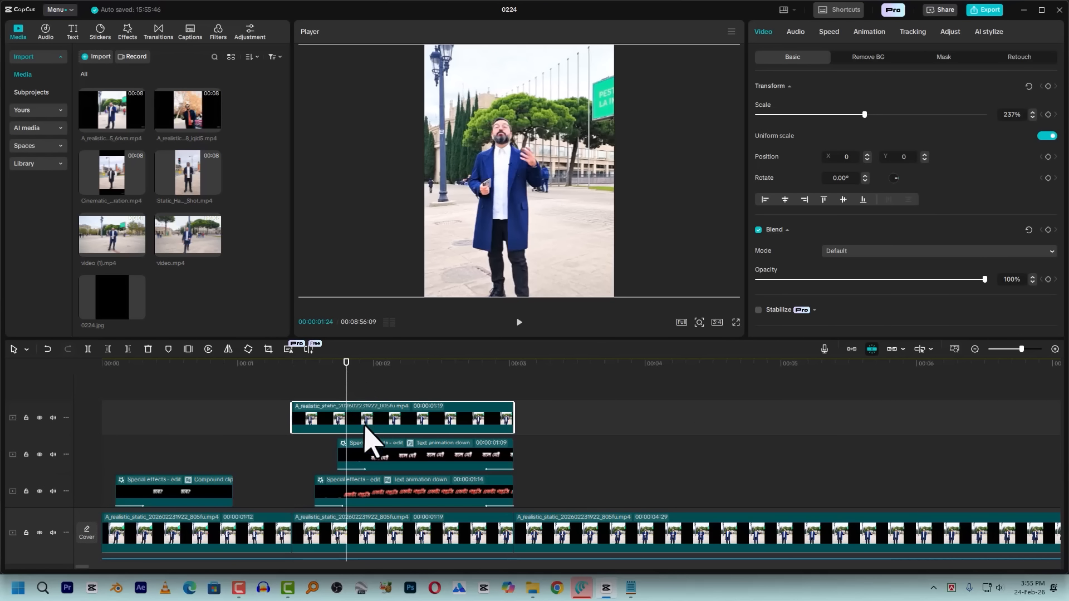
Apply Auto removal to the duplicated clip's background, then test the cutout by moving it in the preview and undoing the move
{"action": "left_click", "coordinate": [869, 58]}
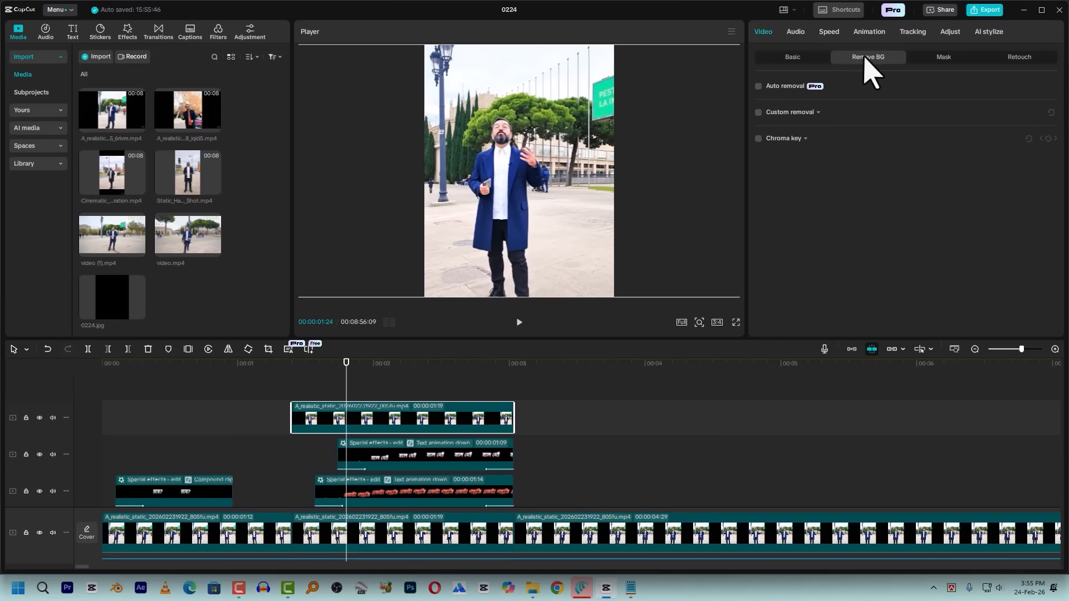
{"action": "left_click", "coordinate": [758, 86]}
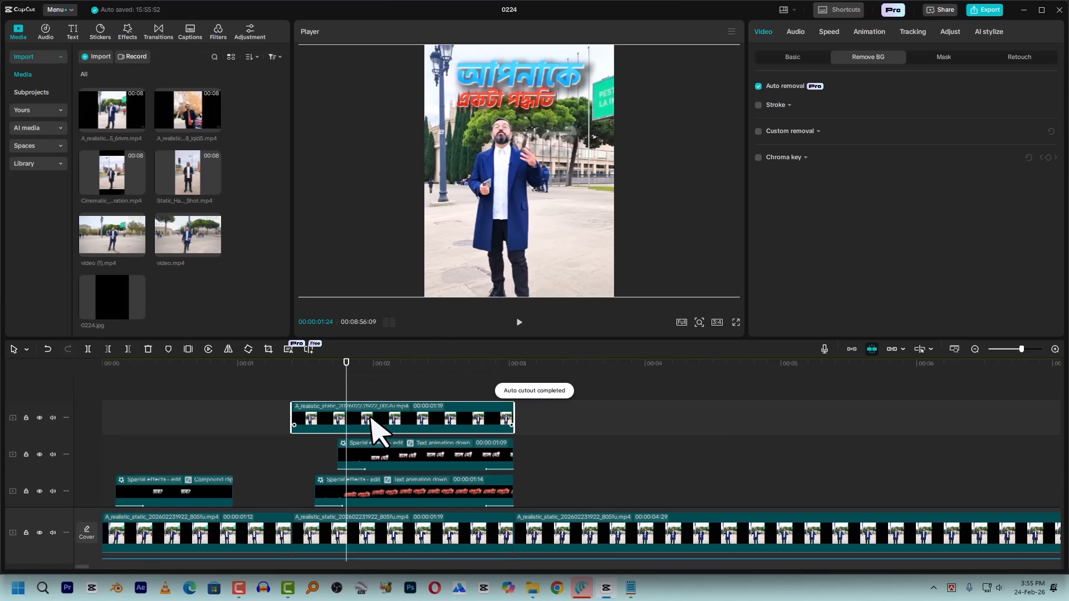
{"action": "mouse_move", "coordinate": [490, 173]}
{"action": "left_mouse_down"}
{"action": "mouse_move", "coordinate": [568, 170]}
{"action": "mouse_move", "coordinate": [489, 173]}
{"action": "left_mouse_up"}
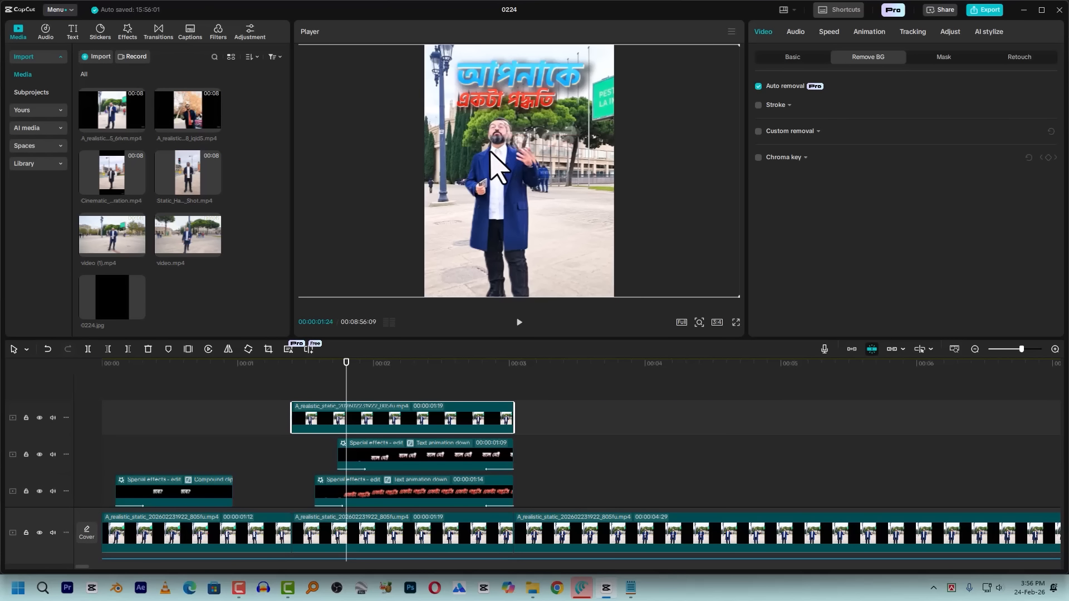
{"action": "key", "text": "ctrl+z"}
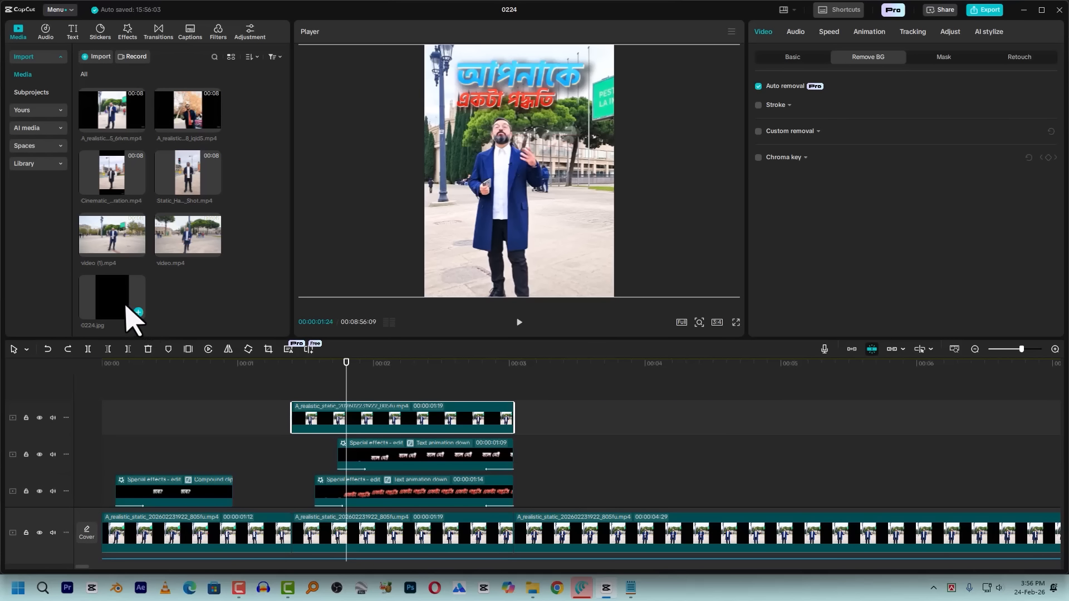
Place 0224.jpg on a track directly beneath the cutout from 00:00:01:12 and trim it to a duration of 00:00:01:19
{"action": "left_click_drag", "start_coordinate": [120, 301], "coordinate": [293, 448]}
{"action": "left_click_drag", "start_coordinate": [970, 456], "coordinate": [513, 454]}
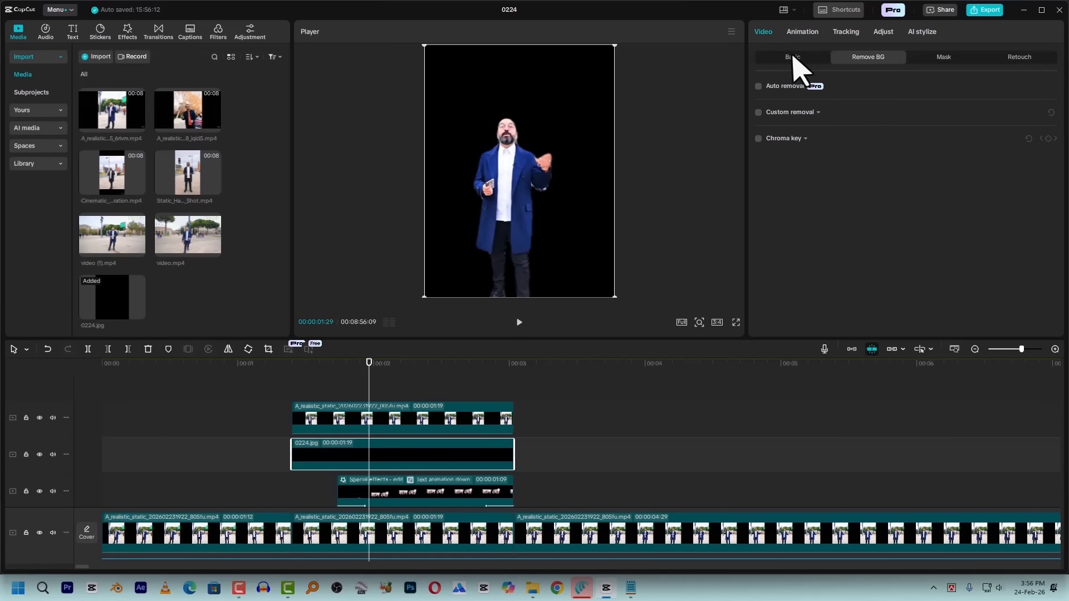
Add a Split mask to the black image, positioned at X -41, Y 110 with a feather of 34
{"action": "left_click", "coordinate": [957, 62]}
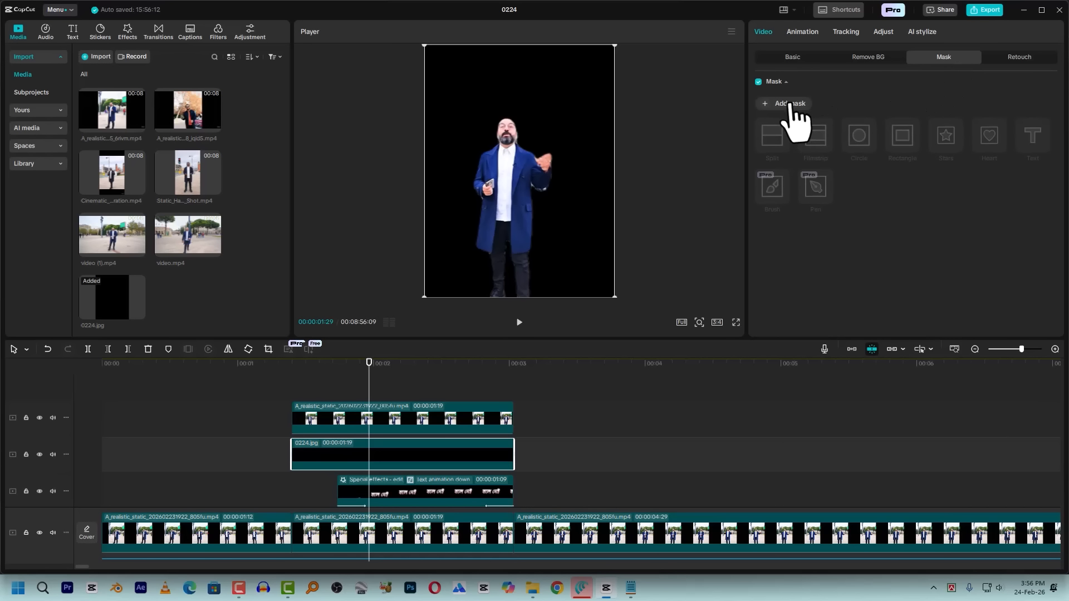
{"action": "left_click", "coordinate": [794, 106]}
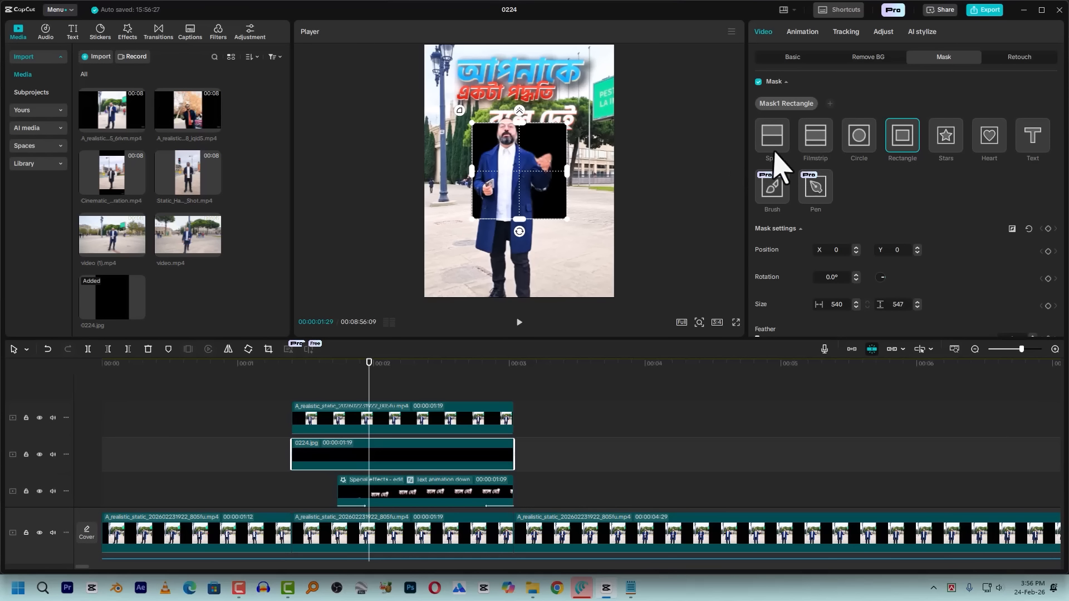
{"action": "left_click", "coordinate": [773, 136]}
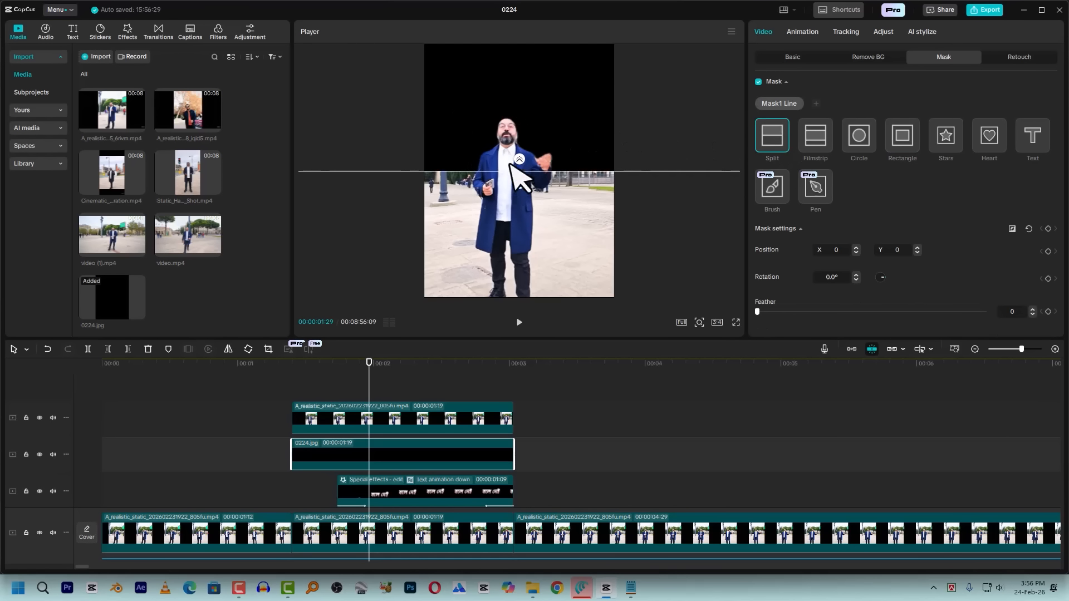
{"action": "left_click_drag", "start_coordinate": [521, 156], "coordinate": [522, 136]}
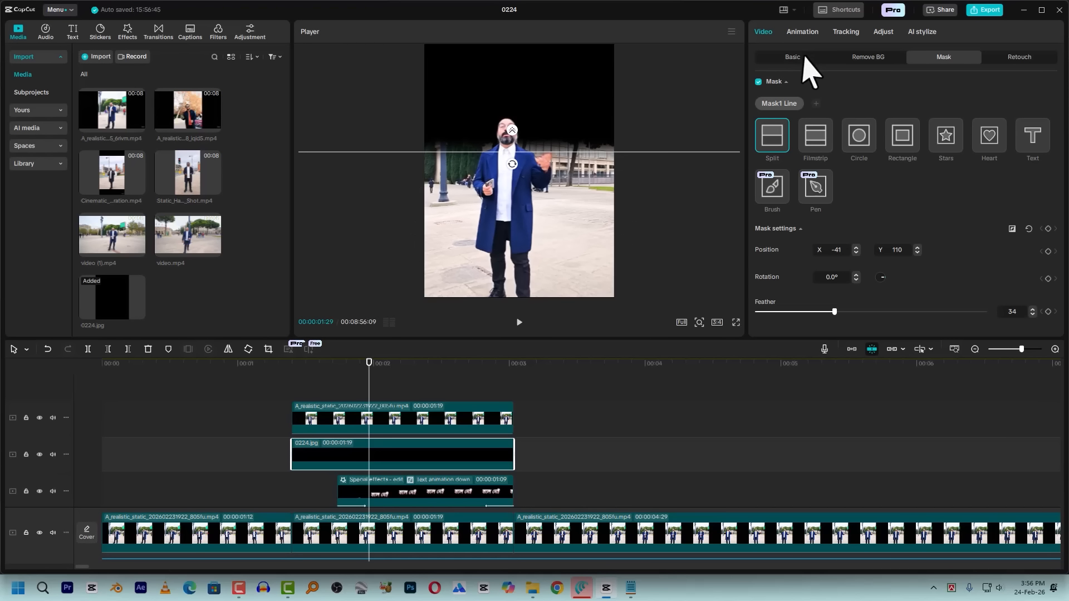
Move the black image layer beneath the captions, just above the main video, and set its opacity to 48%
{"action": "left_click", "coordinate": [796, 58]}
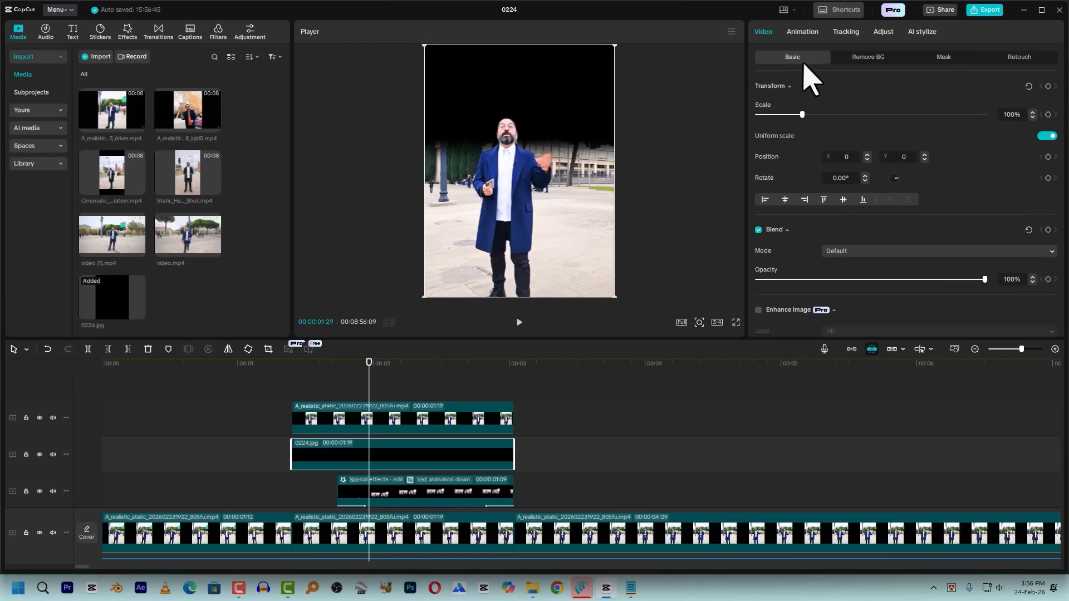
{"action": "left_click_drag", "start_coordinate": [945, 280], "coordinate": [898, 280]}
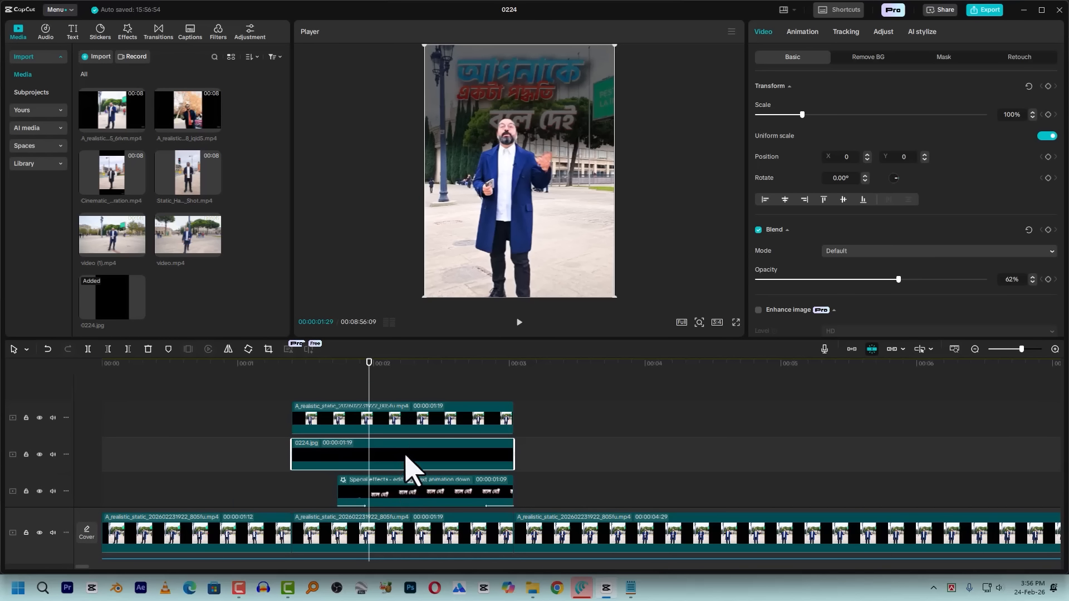
{"action": "scroll", "coordinate": [397, 454], "scroll_direction": "down", "scroll_amount": 1}
{"action": "left_click_drag", "start_coordinate": [400, 414], "coordinate": [399, 445]}
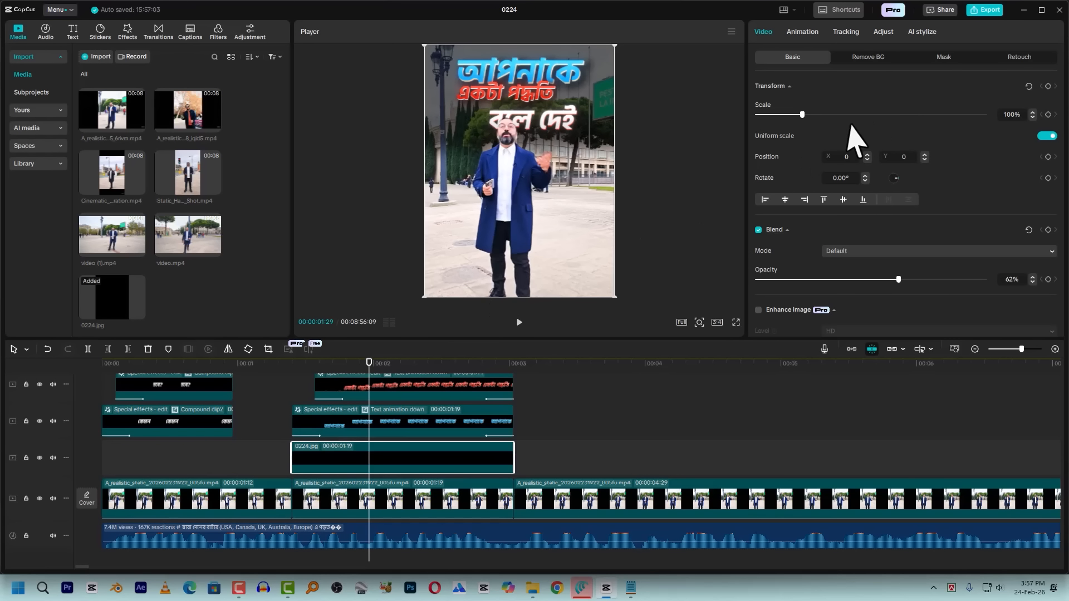
{"action": "left_click_drag", "start_coordinate": [890, 281], "coordinate": [862, 280]}
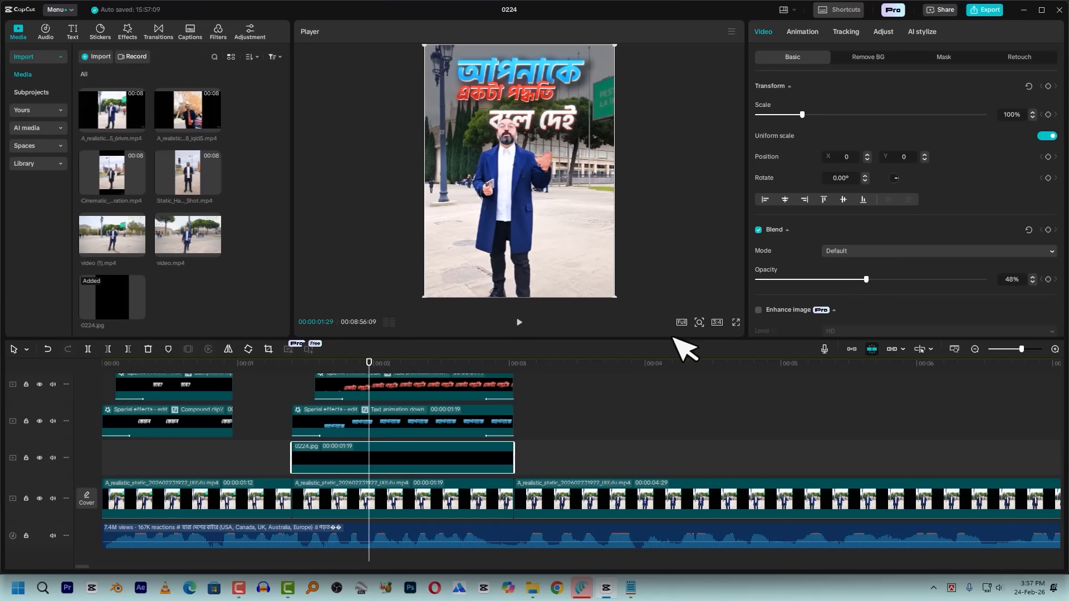
{"action": "left_click", "coordinate": [943, 57]}
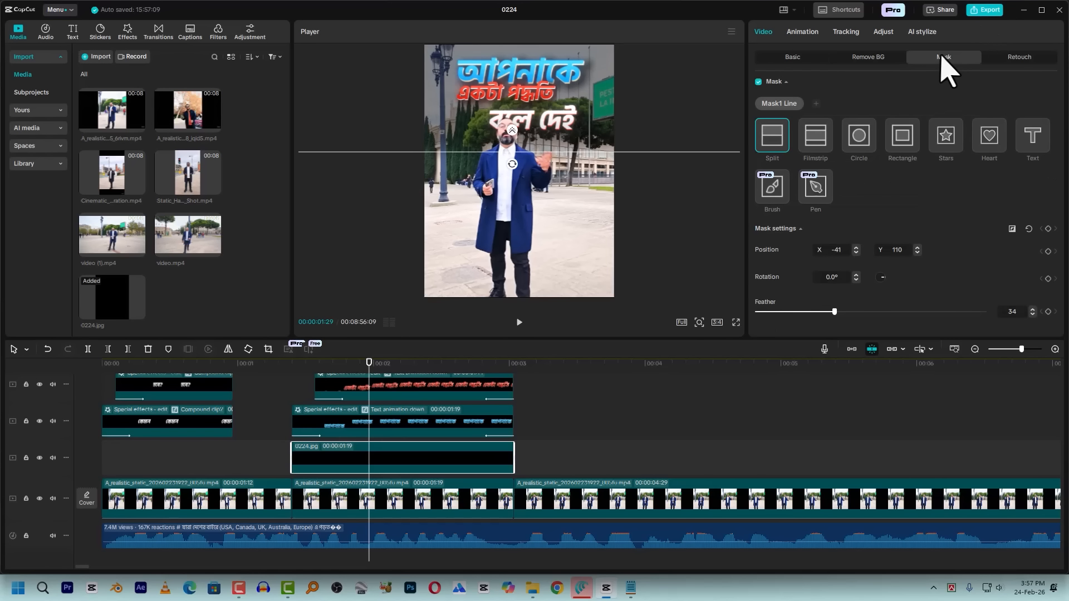
{"action": "left_click", "coordinate": [280, 372]}
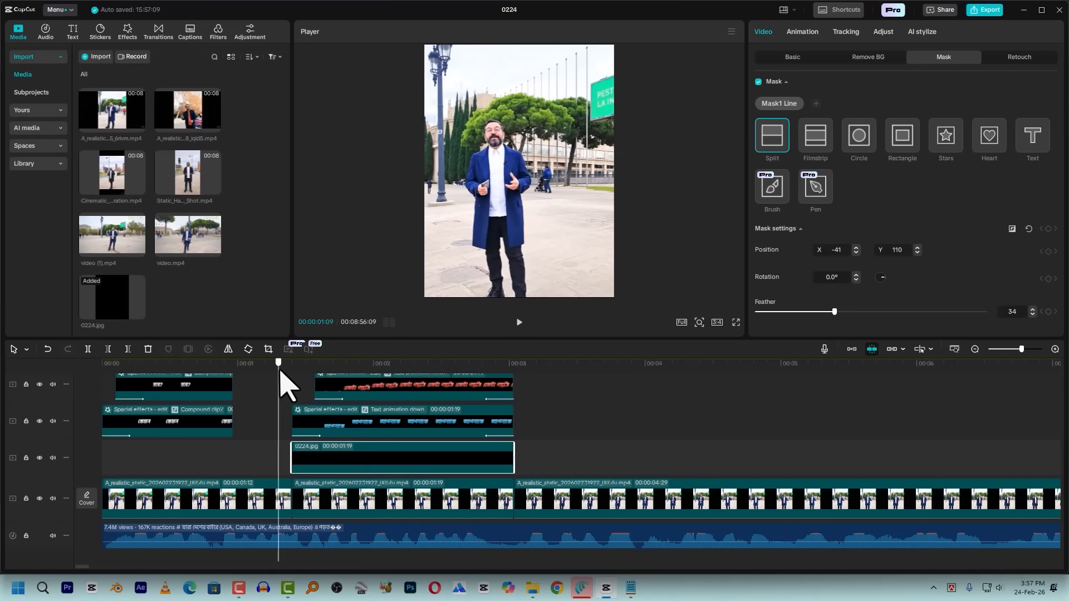
Keyframe all mask settings of the black image at 00:00:01:12, with the Split mask moved to X -22, Y 720
{"action": "key", "text": "space"}
{"action": "key", "text": "space"}
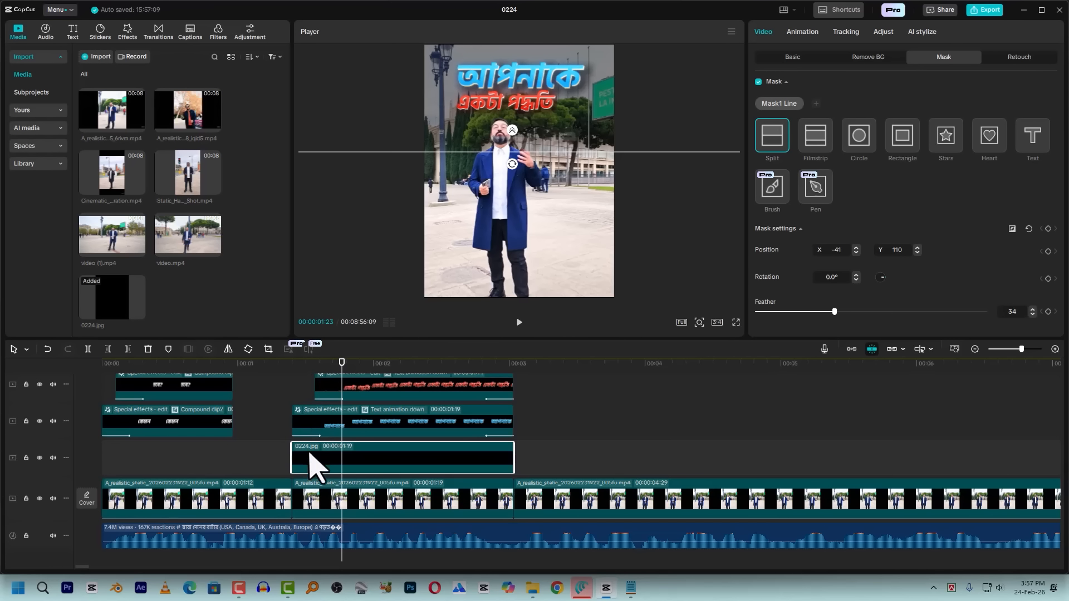
{"action": "mouse_move", "coordinate": [308, 370]}
{"action": "left_mouse_down"}
{"action": "mouse_move", "coordinate": [310, 382]}
{"action": "mouse_move", "coordinate": [294, 374]}
{"action": "left_mouse_up"}
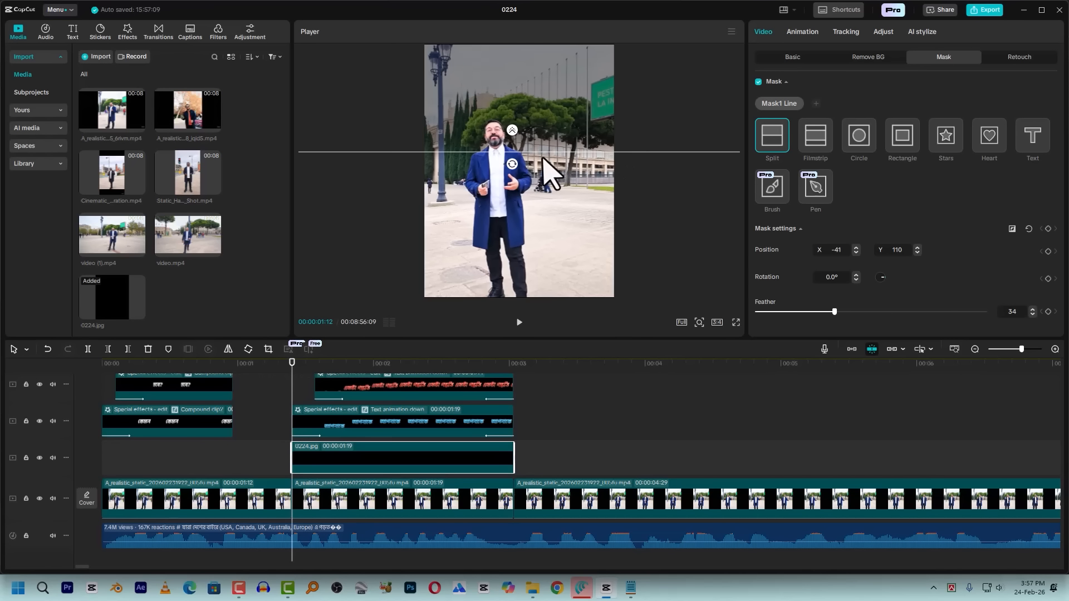
{"action": "left_click_drag", "start_coordinate": [524, 155], "coordinate": [525, 35]}
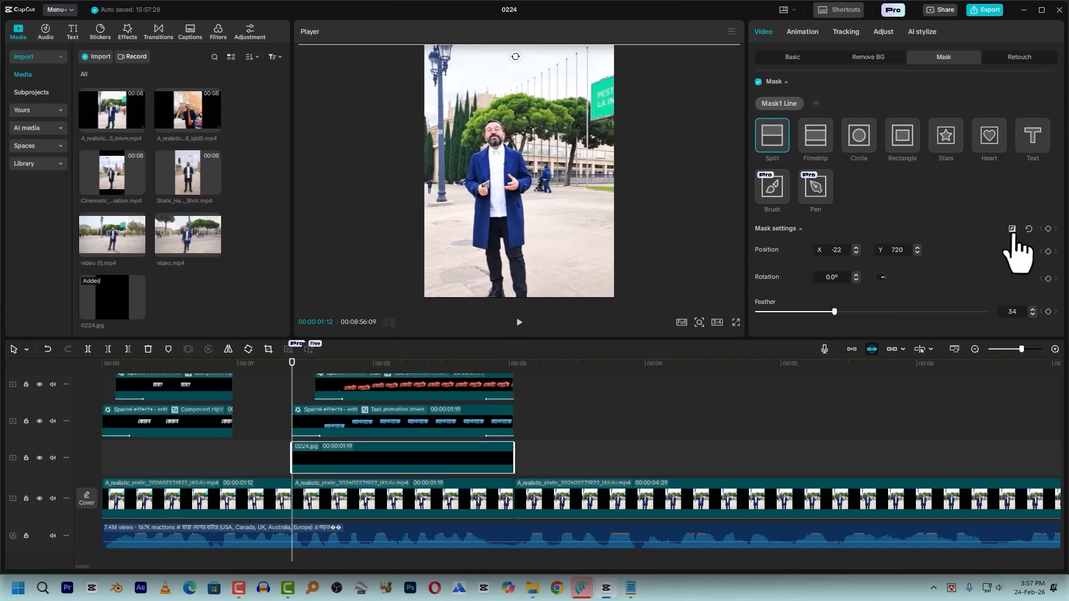
{"action": "left_click", "coordinate": [1049, 229]}
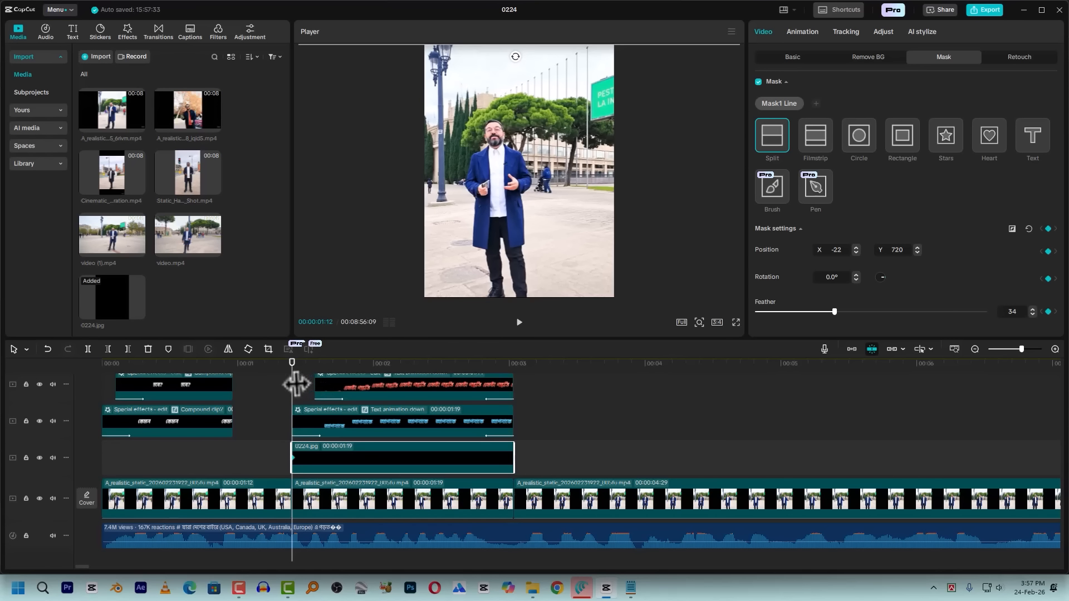
Set the black image's Split mask position to X -56, Y 195 at 00:00:01:19
{"action": "left_click_drag", "start_coordinate": [298, 363], "coordinate": [309, 383]}
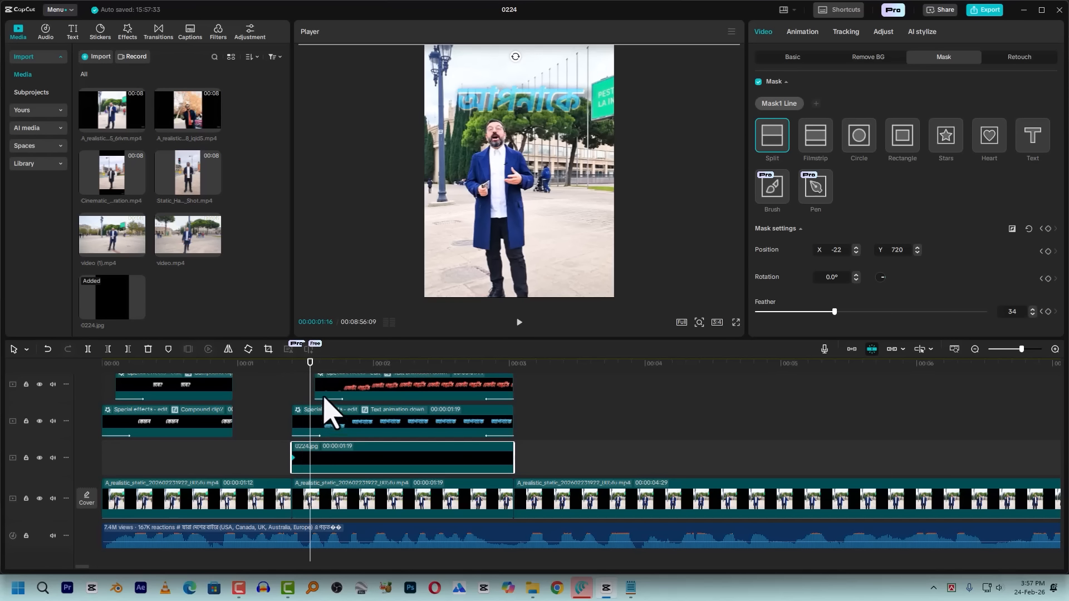
{"action": "left_click_drag", "start_coordinate": [299, 374], "coordinate": [323, 372]}
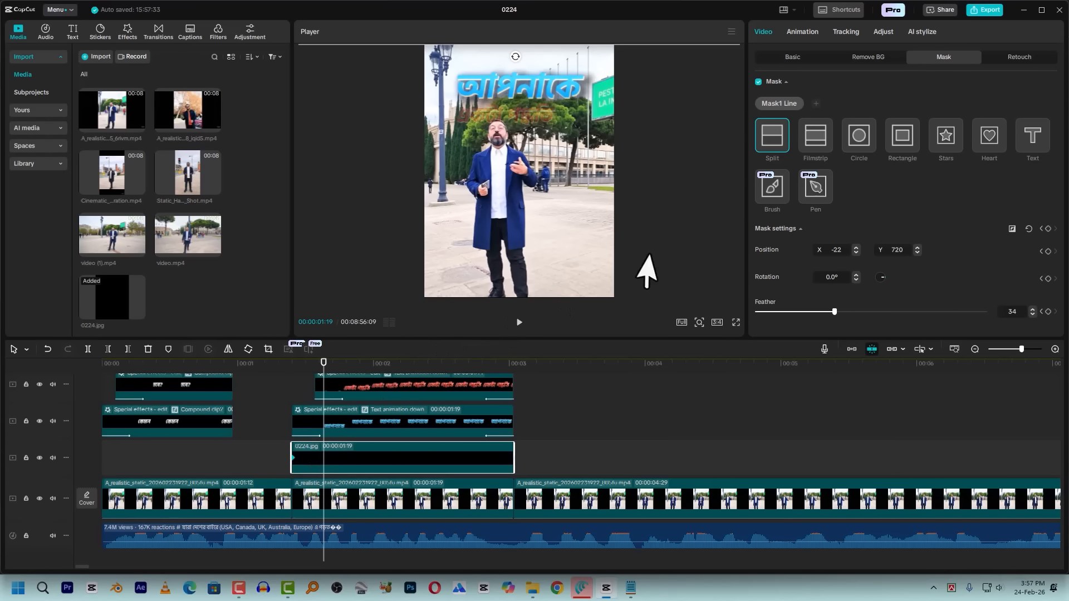
{"action": "left_click_drag", "start_coordinate": [532, 46], "coordinate": [527, 139]}
Play back the black image's mask animation around 00:00:01:12 several times to check how the darkening comes in
{"action": "left_click_drag", "start_coordinate": [337, 365], "coordinate": [297, 387]}
{"action": "key", "text": "space"}
{"action": "key", "text": "space"}
{"action": "left_click", "coordinate": [280, 362]}
{"action": "key", "text": "space"}
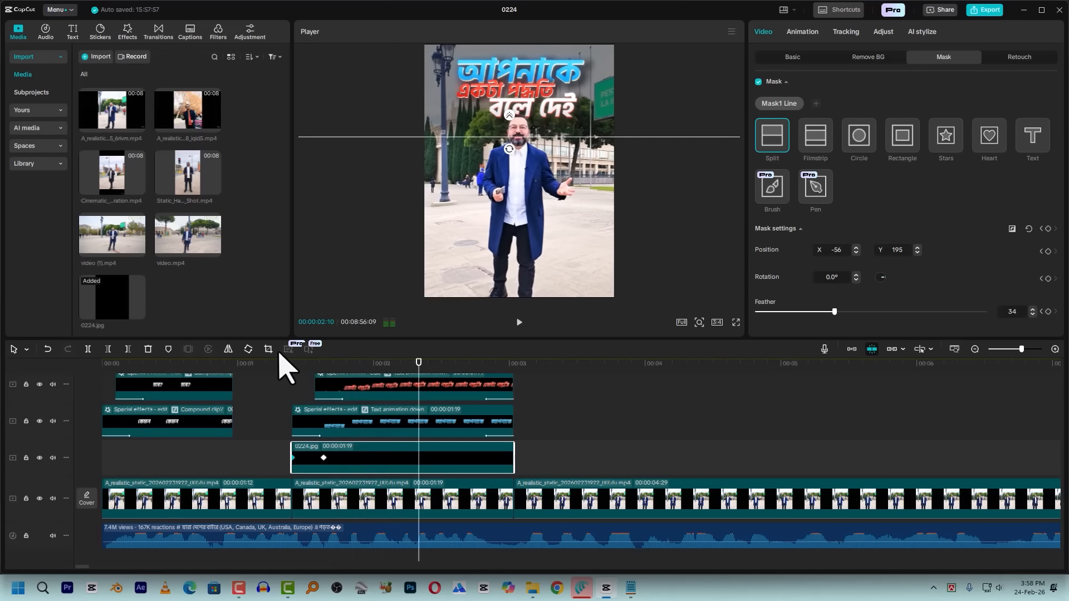
{"action": "left_click", "coordinate": [278, 362]}
{"action": "key", "text": "space"}
{"action": "left_click", "coordinate": [293, 363]}
{"action": "key", "text": "space"}
{"action": "left_click", "coordinate": [294, 363]}
{"action": "key", "text": "space"}
{"action": "key", "text": "space"}
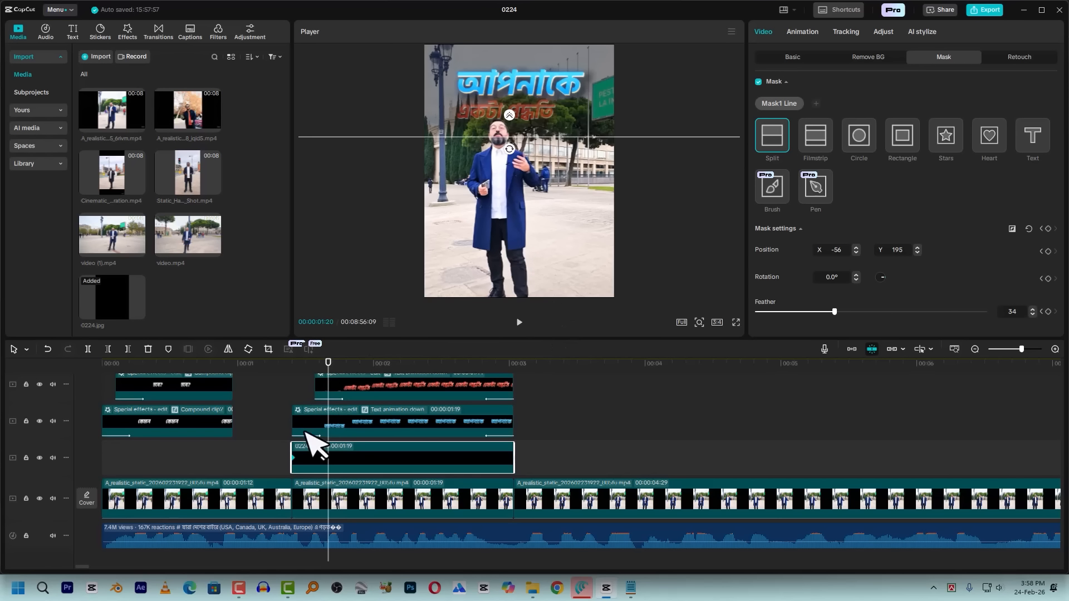
Delete both mask keyframes from the black image layer
{"action": "left_click", "coordinate": [293, 458]}
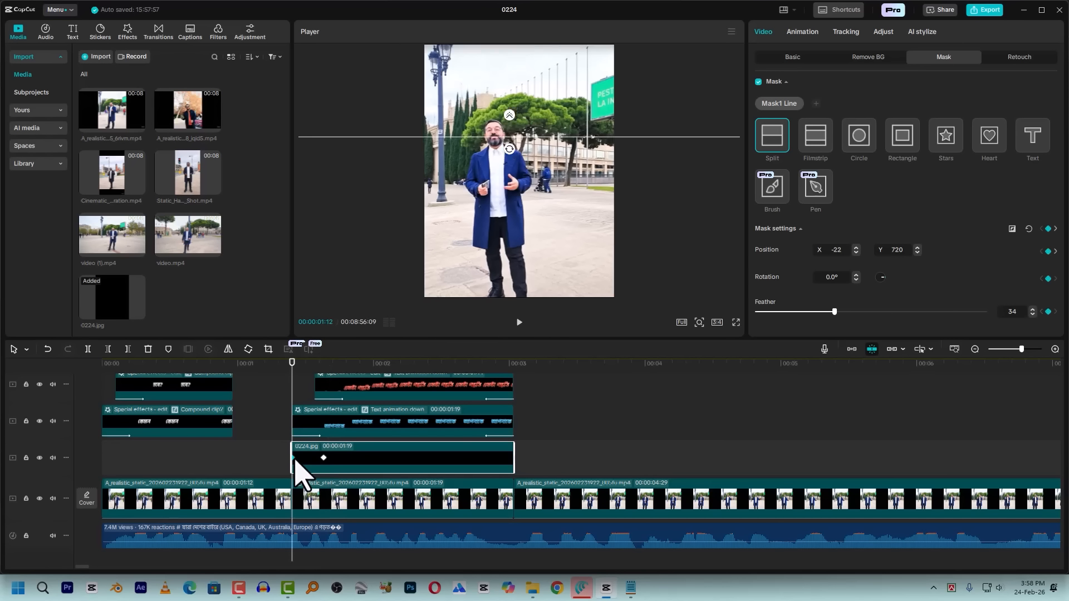
{"action": "key", "text": "Delete"}
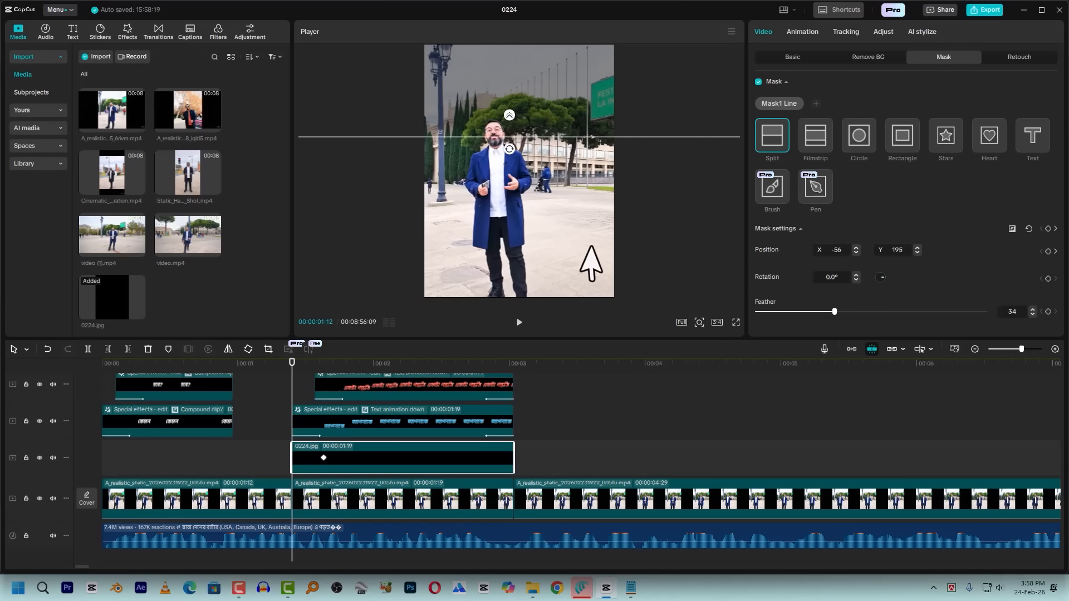
{"action": "left_click", "coordinate": [323, 457]}
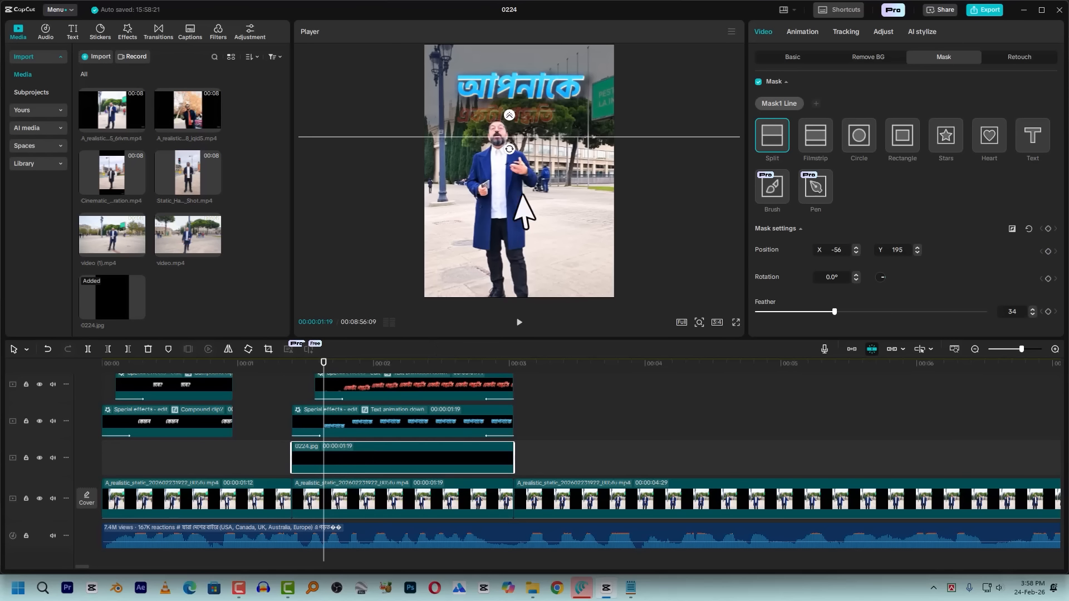
Apply the Fade In and Fade Out animations to the black image layer and play back the captioned section
{"action": "left_click", "coordinate": [802, 33]}
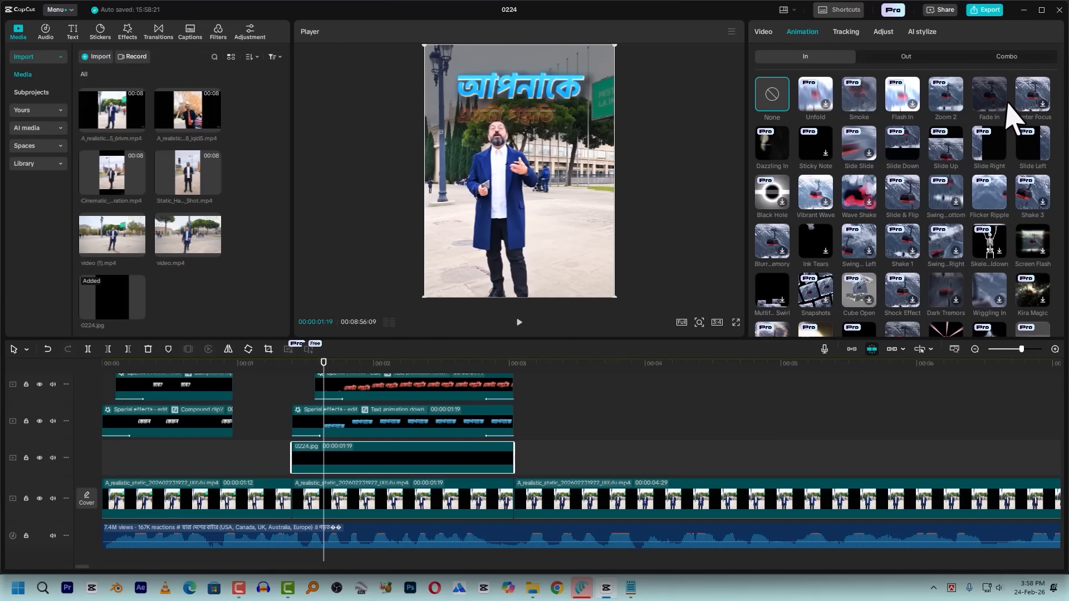
{"action": "left_click", "coordinate": [991, 92]}
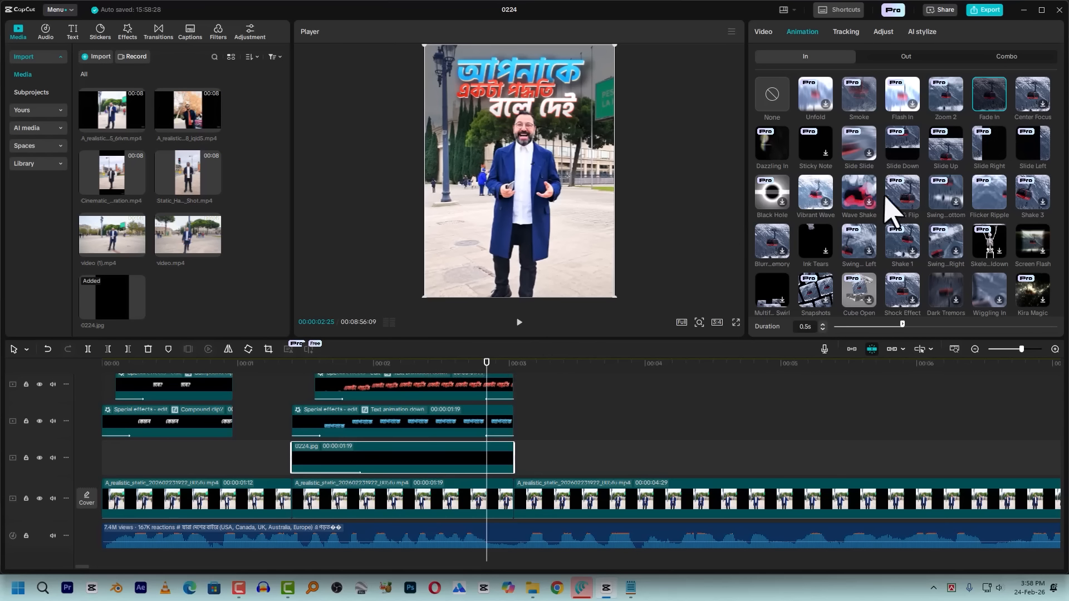
{"action": "left_click", "coordinate": [907, 58]}
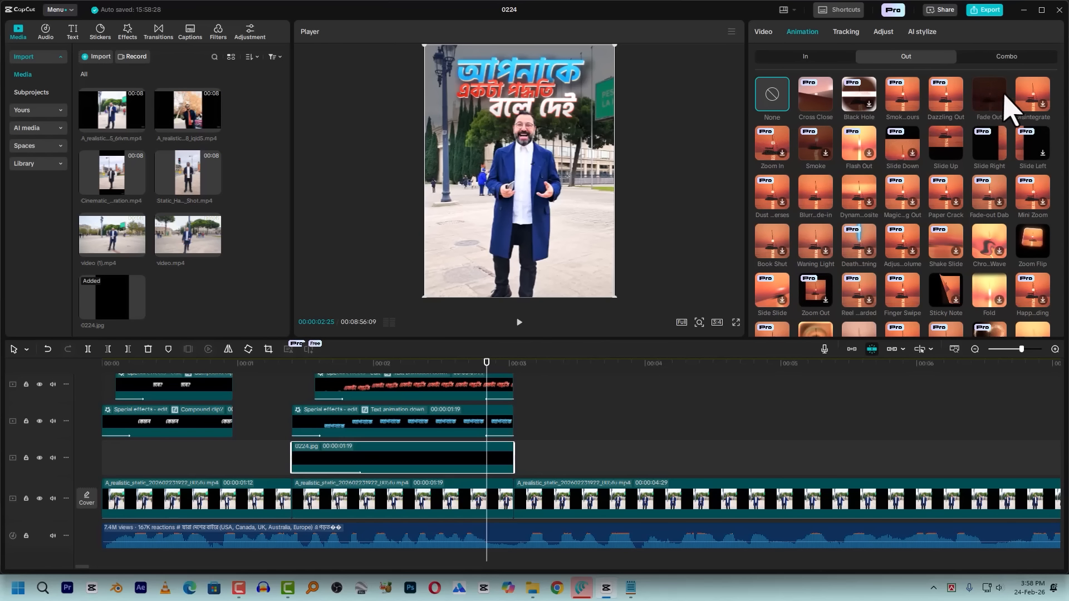
{"action": "left_click", "coordinate": [989, 92]}
{"action": "left_click", "coordinate": [279, 375]}
{"action": "key", "text": "space"}
{"action": "left_click_drag", "start_coordinate": [267, 375], "coordinate": [496, 373]}
{"action": "key", "text": "space"}
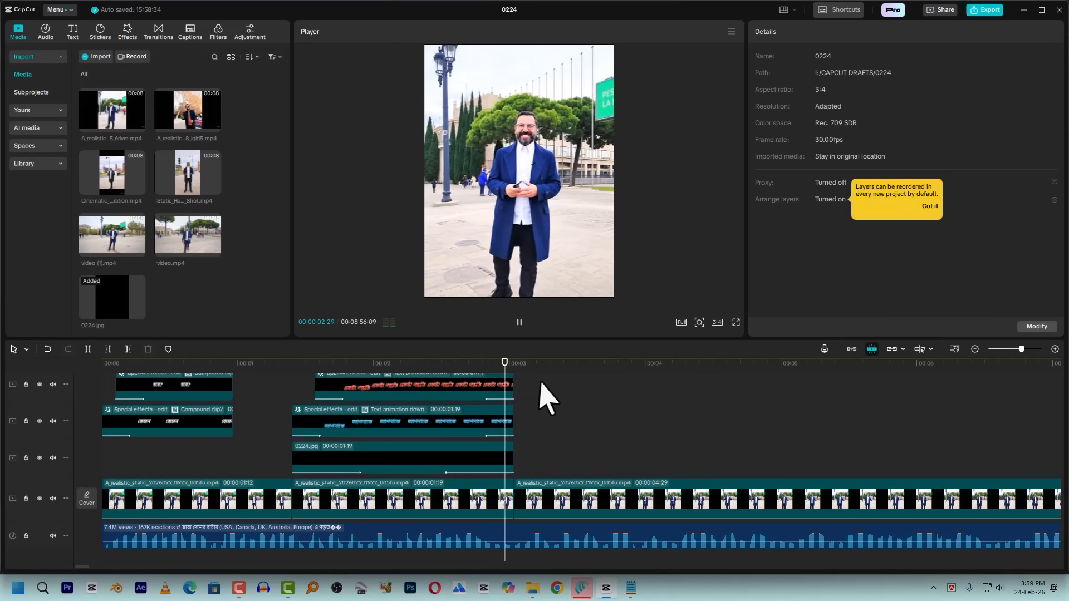
{"action": "key", "text": "space"}
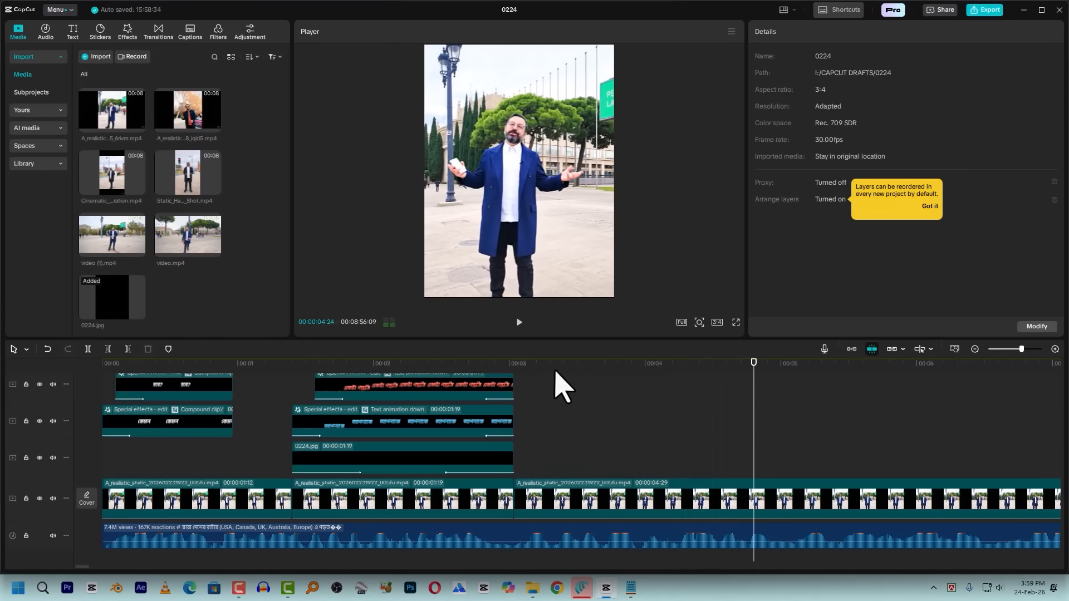
Replay the edit's opening and compare it with the reference video around 00:05:36
{"action": "left_click", "coordinate": [637, 382]}
{"action": "scroll", "coordinate": [640, 436], "scroll_direction": "down", "scroll_amount": 5}
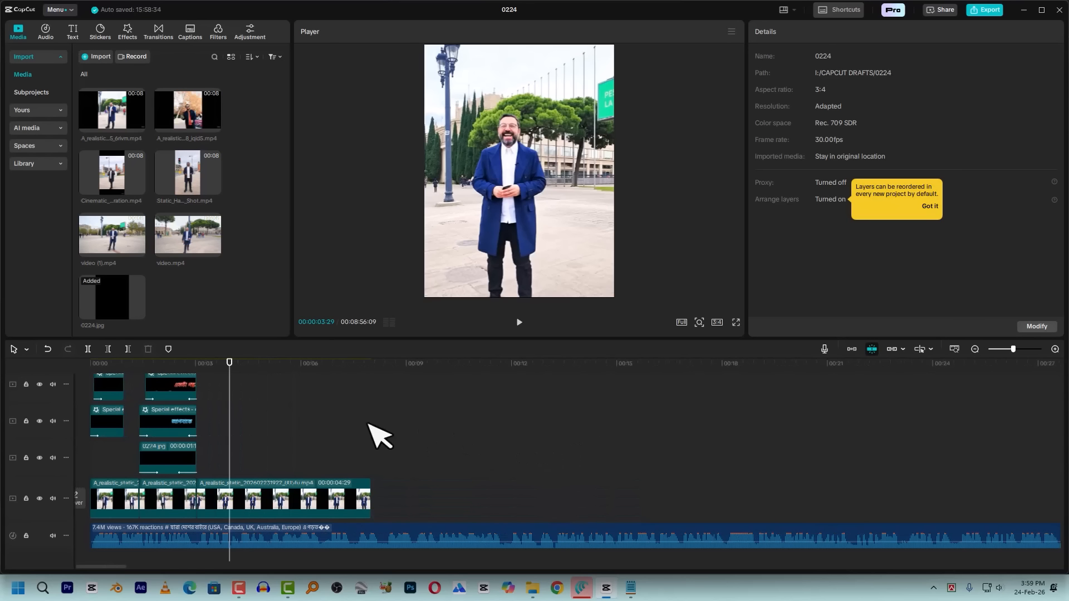
{"action": "left_click", "coordinate": [108, 373]}
{"action": "key", "text": "space"}
{"action": "key", "text": "space"}
{"action": "scroll", "coordinate": [334, 413], "scroll_direction": "down", "scroll_amount": 8}
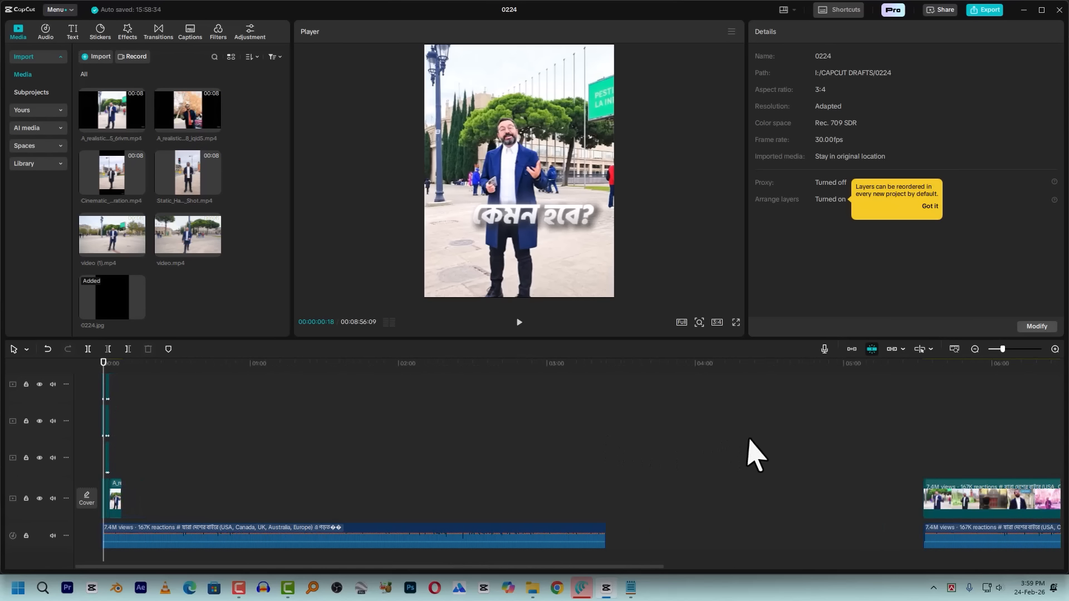
{"action": "scroll", "coordinate": [752, 451], "scroll_direction": "down", "scroll_amount": 2}
{"action": "left_click", "coordinate": [663, 371]}
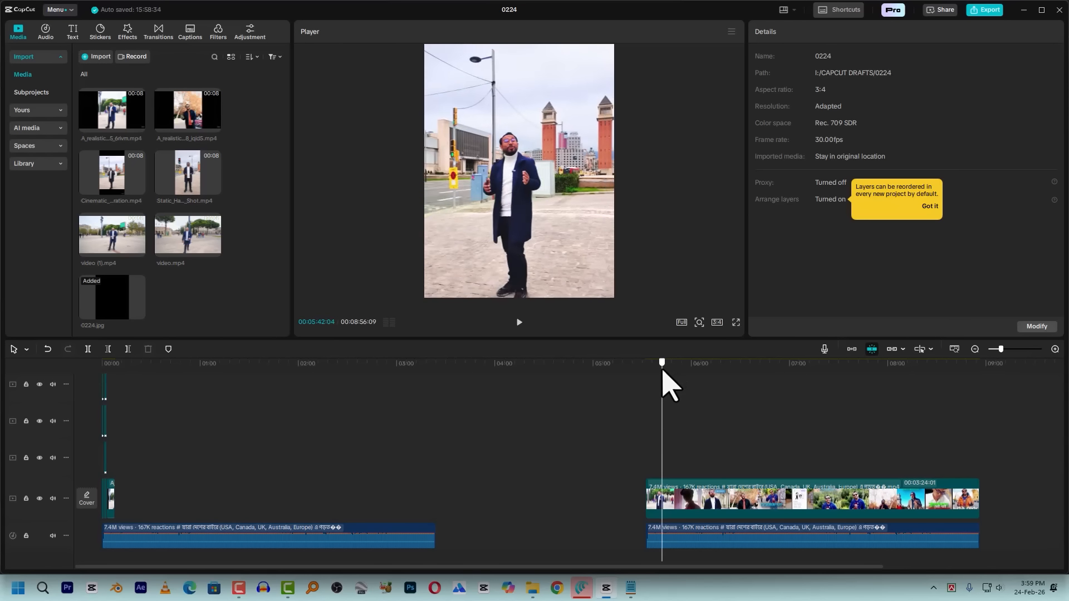
{"action": "left_click_drag", "start_coordinate": [663, 370], "coordinate": [650, 392]}
{"action": "key", "text": "space"}
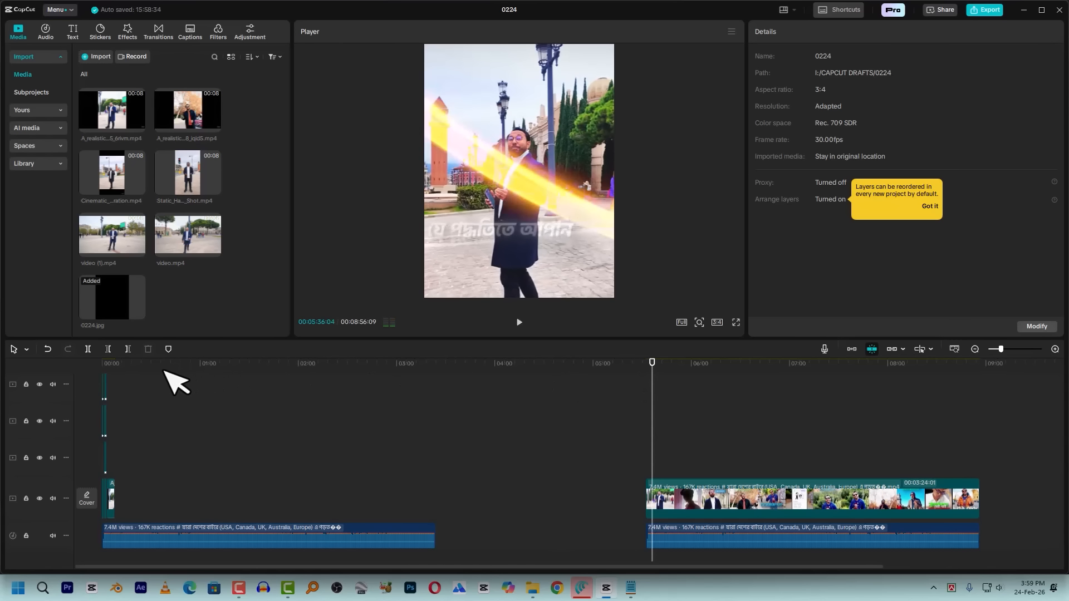
Return to the opening of the edit and browse the saved presets in the media library
{"action": "key", "text": "Home"}
{"action": "scroll", "coordinate": [136, 446], "scroll_direction": "up", "scroll_amount": 10, "text": "ctrl"}
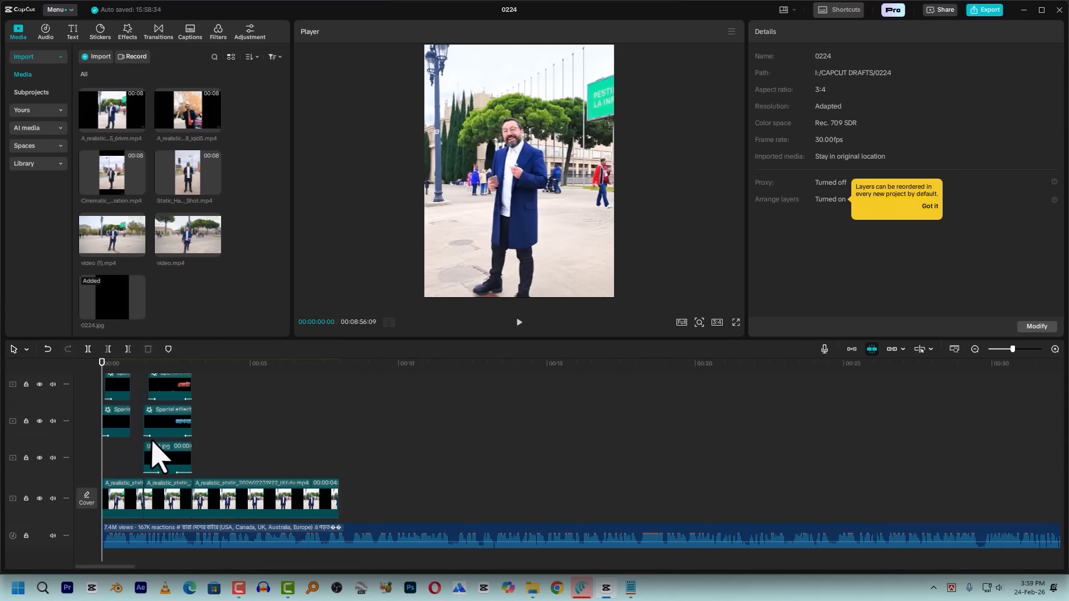
{"action": "scroll", "coordinate": [162, 454], "scroll_direction": "up", "scroll_amount": 5, "text": "ctrl"}
{"action": "left_click", "coordinate": [124, 363]}
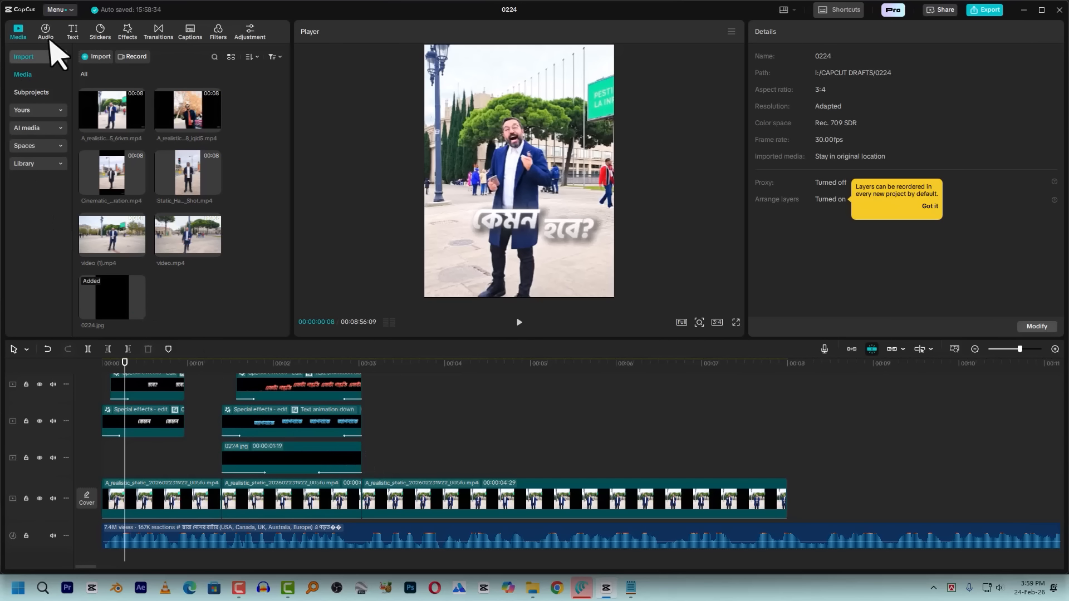
{"action": "left_click", "coordinate": [30, 107]}
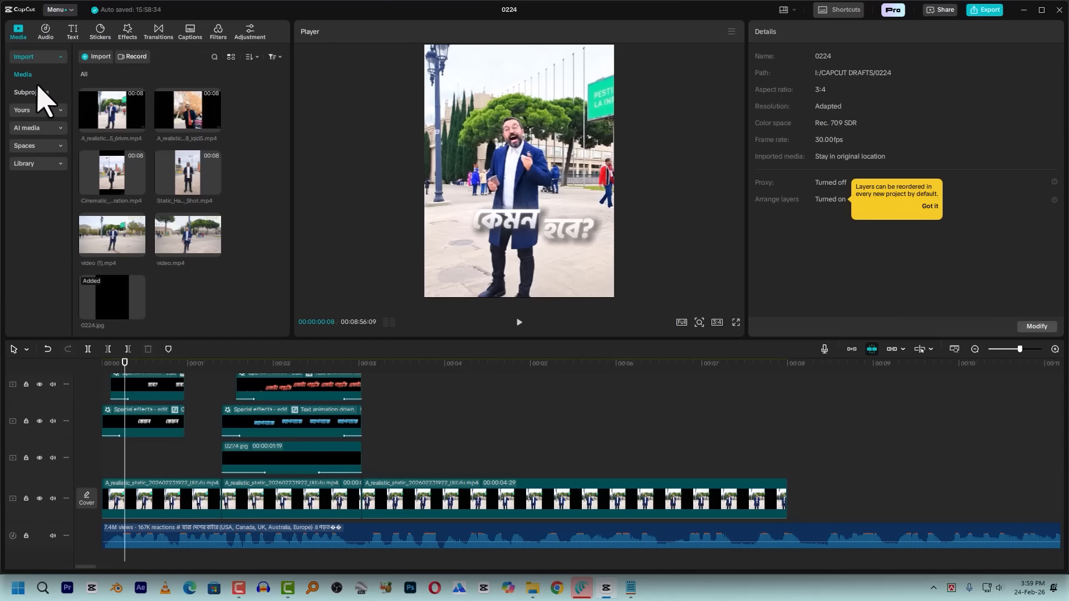
{"action": "left_click", "coordinate": [28, 145]}
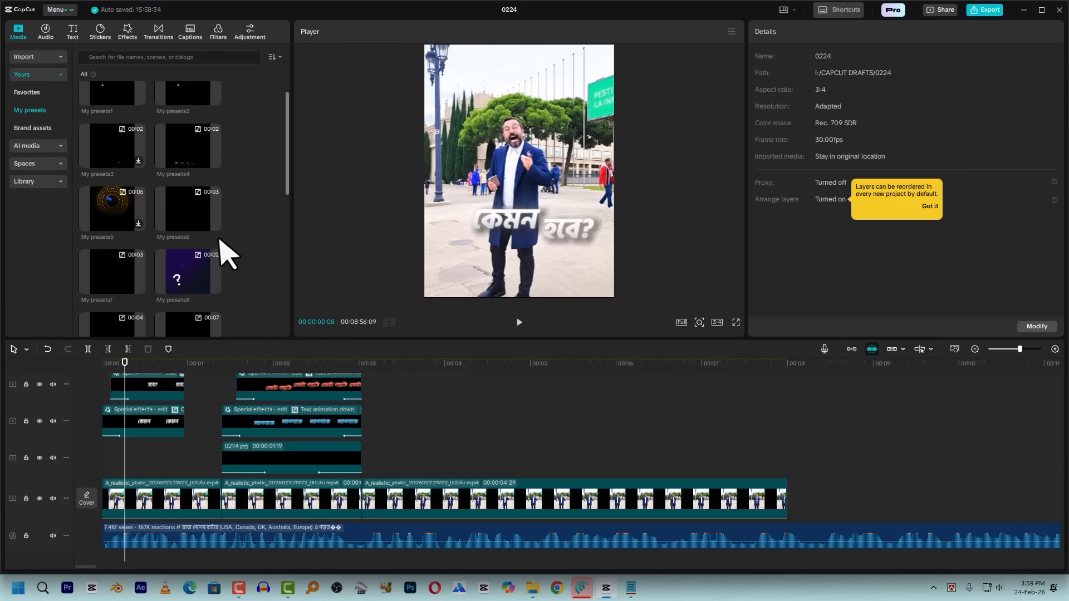
{"action": "scroll", "coordinate": [227, 251], "scroll_direction": "down", "scroll_amount": 3}
Listen to the speech after 00:00:03:10 and add a timeline marker at 00:00:04:00
{"action": "left_click", "coordinate": [368, 374]}
{"action": "left_click_drag", "start_coordinate": [369, 371], "coordinate": [388, 375]}
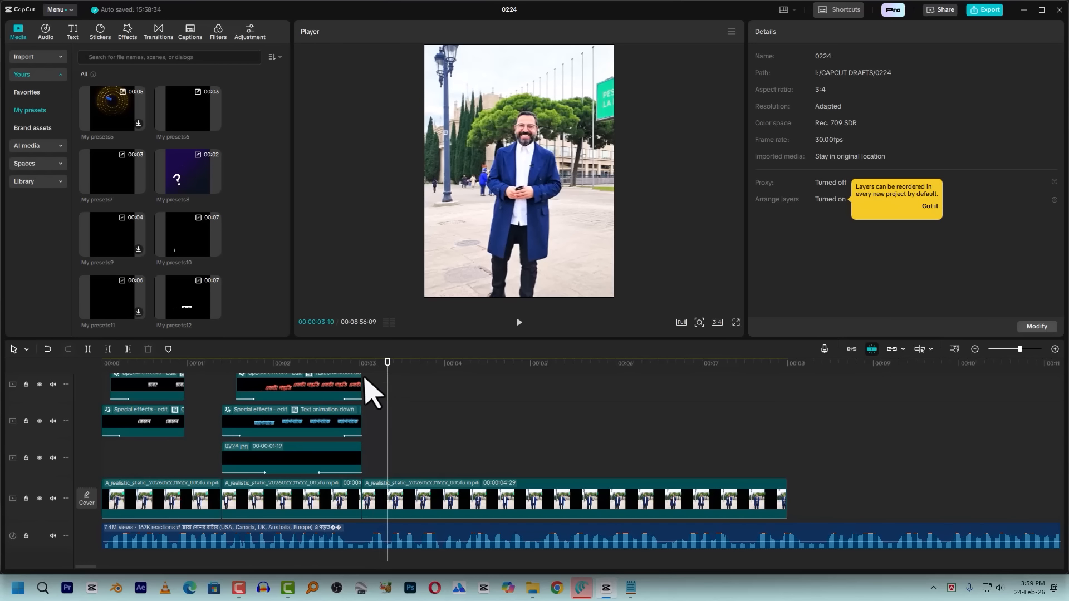
{"action": "key", "text": "space"}
{"action": "left_click", "coordinate": [443, 369]}
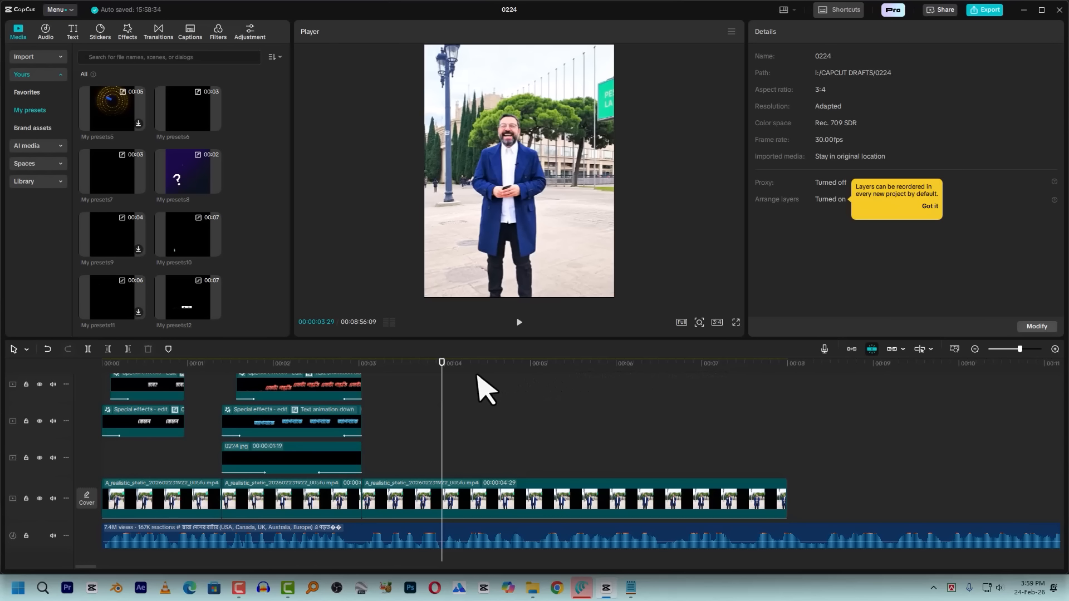
{"action": "key", "text": "space"}
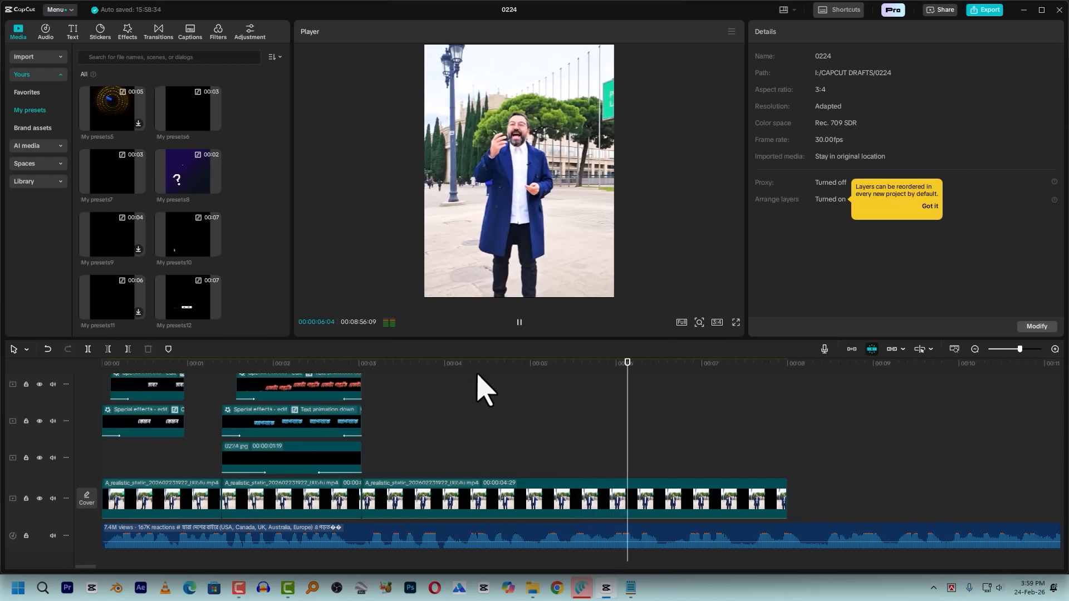
{"action": "left_click", "coordinate": [443, 365]}
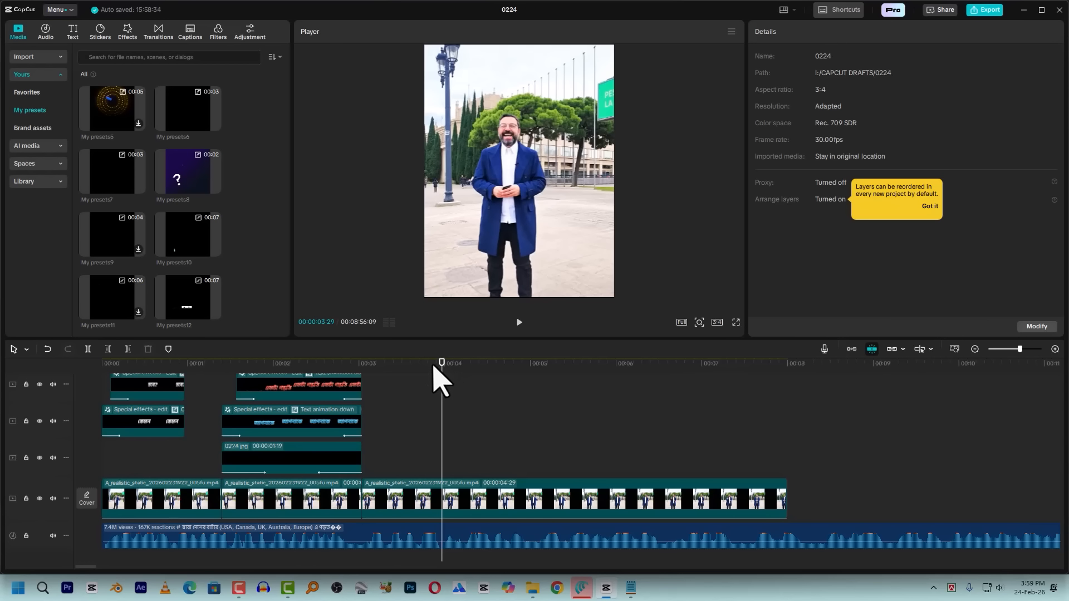
{"action": "left_click_drag", "start_coordinate": [427, 367], "coordinate": [417, 391]}
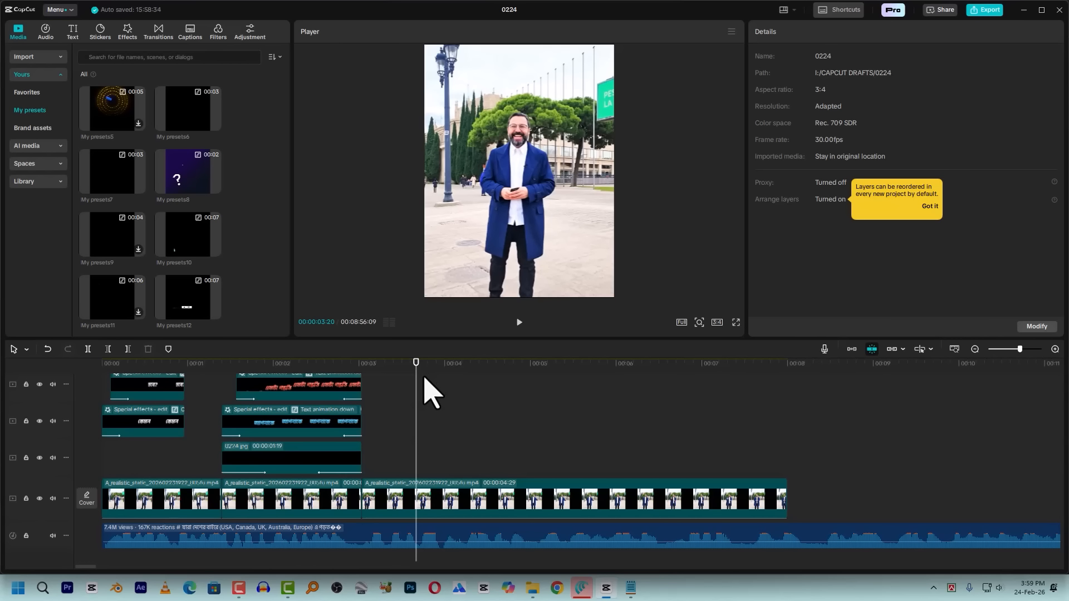
{"action": "key", "text": "space"}
{"action": "mouse_move", "coordinate": [457, 364]}
{"action": "left_mouse_down"}
{"action": "mouse_move", "coordinate": [457, 384]}
{"action": "mouse_move", "coordinate": [445, 365]}
{"action": "left_mouse_up"}
{"action": "key", "text": "space"}
{"action": "key", "text": "space"}
{"action": "left_click", "coordinate": [445, 369]}
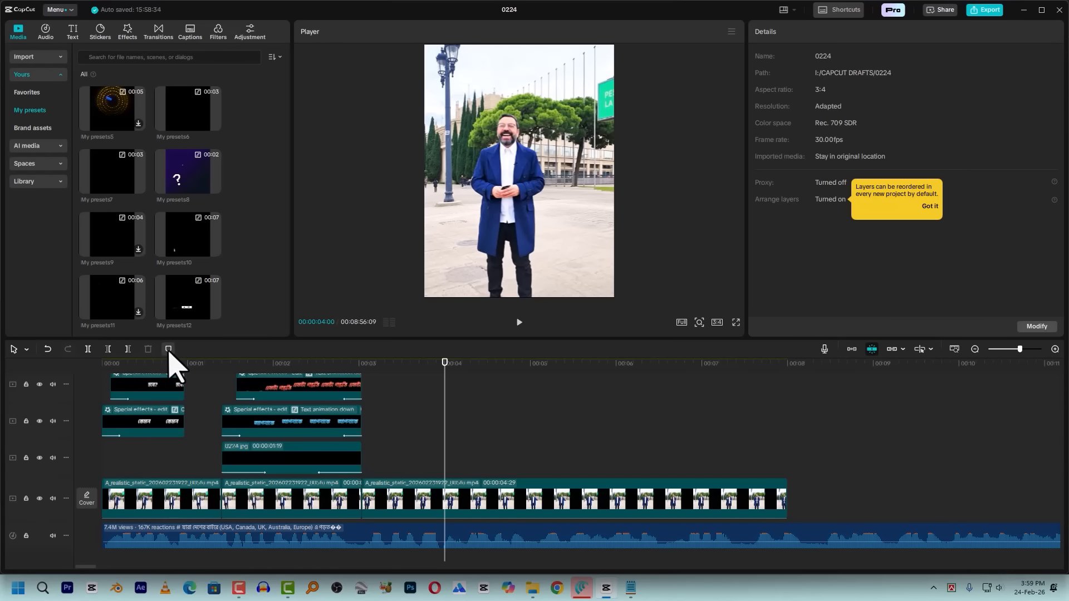
Play on from the first marker to find where the phrase ends and add a second marker at 00:00:05:20
{"action": "key", "text": "space"}
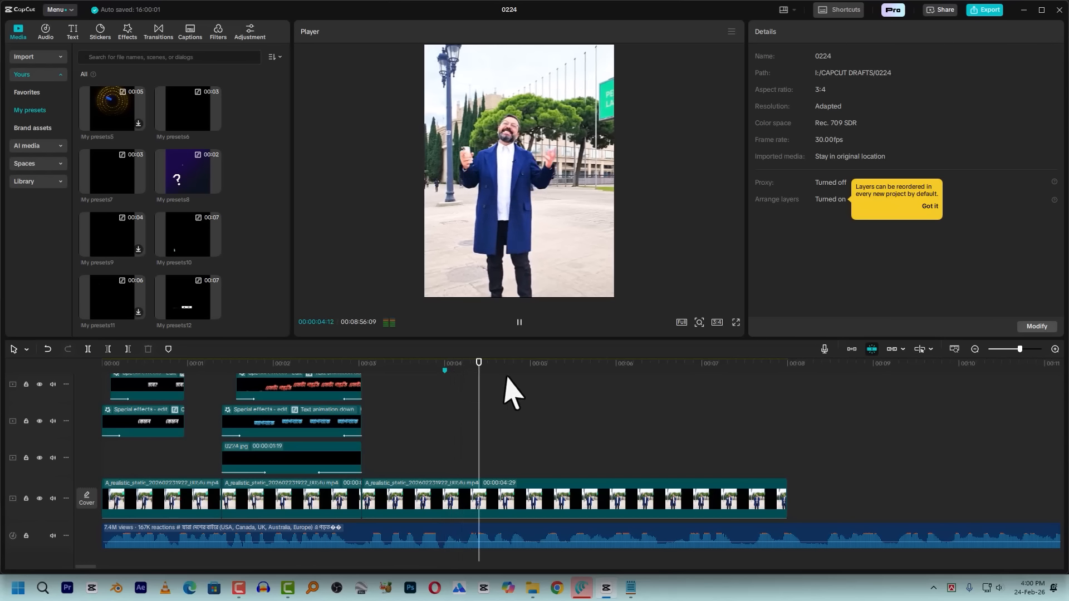
{"action": "key", "text": "space"}
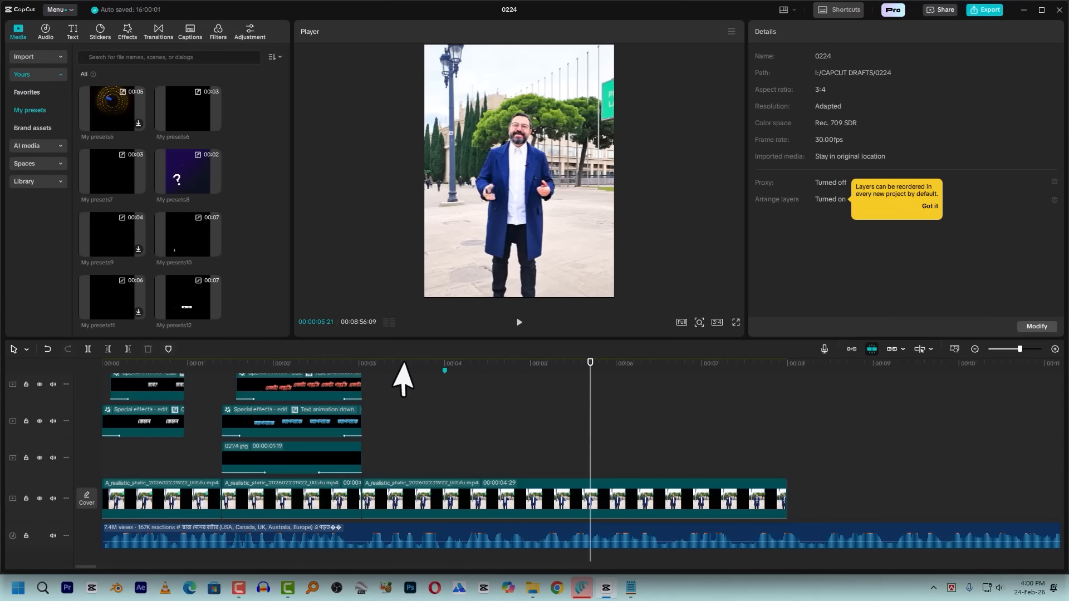
{"action": "key", "text": "space"}
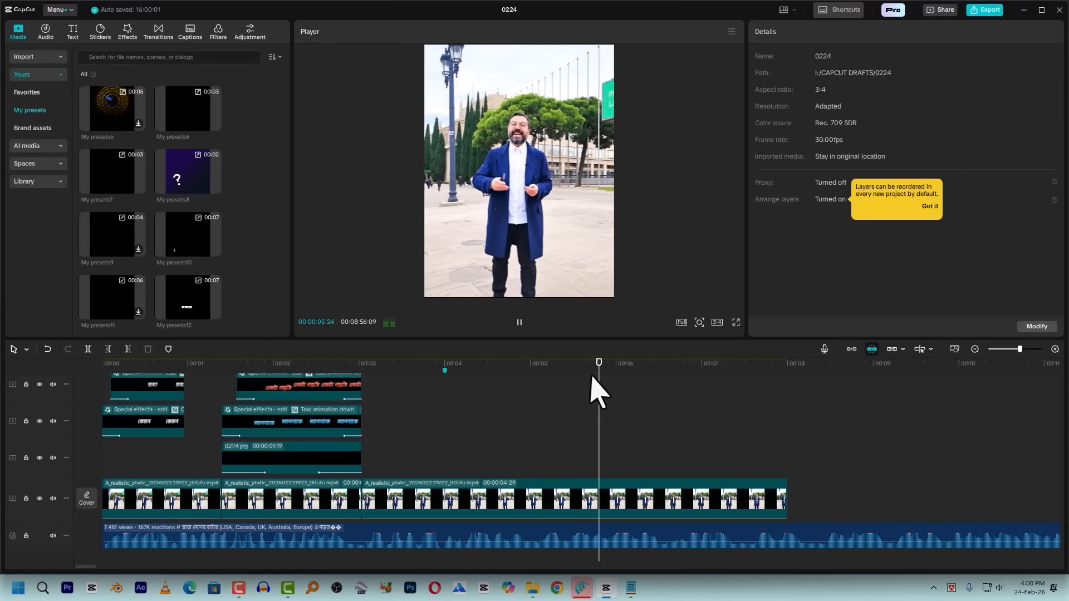
{"action": "left_click", "coordinate": [585, 383]}
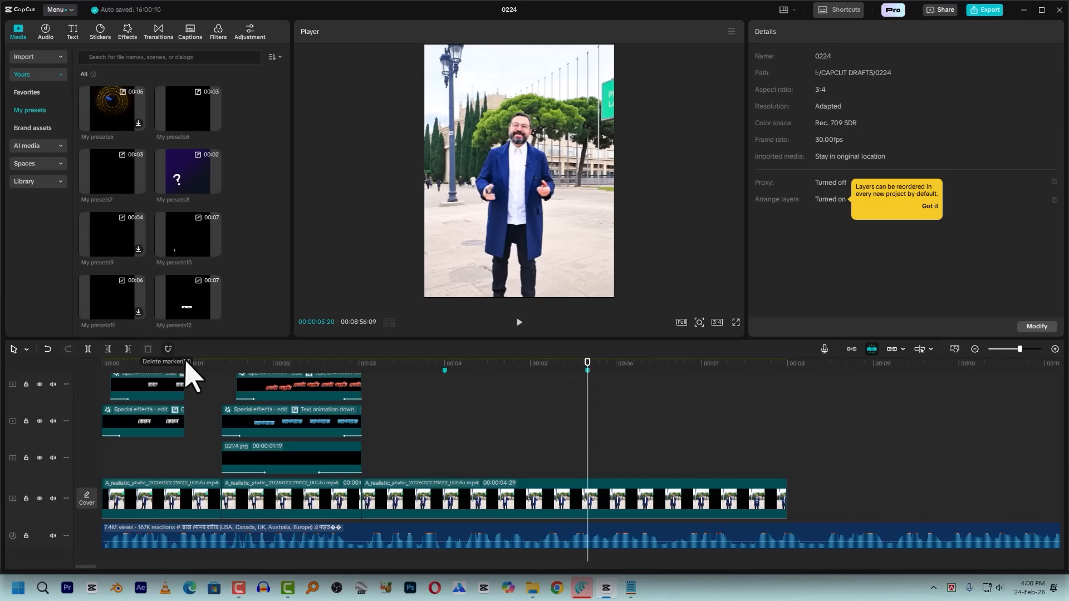
Split the main video clip at 00:00:04:00 and 00:00:05:22 and delete the piece between the cuts
{"action": "scroll", "coordinate": [335, 366], "scroll_direction": "down", "scroll_amount": 1}
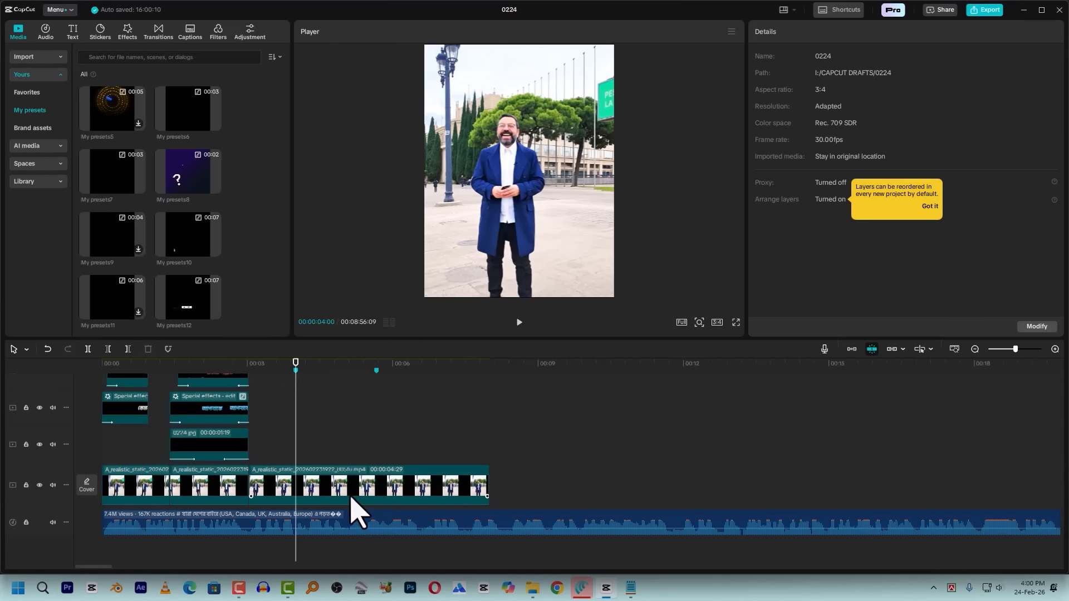
{"action": "left_click", "coordinate": [352, 493]}
{"action": "key", "text": "ctrl+b"}
{"action": "left_click", "coordinate": [380, 377]}
{"action": "key", "text": "ctrl+b"}
{"action": "left_click", "coordinate": [336, 488]}
{"action": "key", "text": "Delete"}
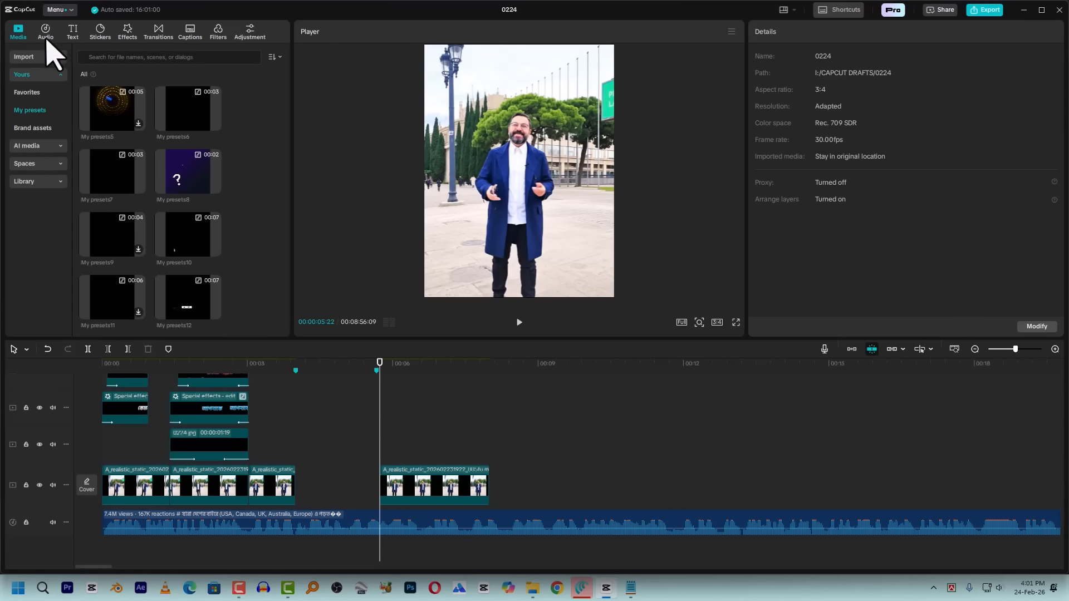
Import the image Whisk_97dbc7da3ed8a169dd84f1e6de33686cdr from New folder (4) into the project media
{"action": "left_click", "coordinate": [33, 56]}
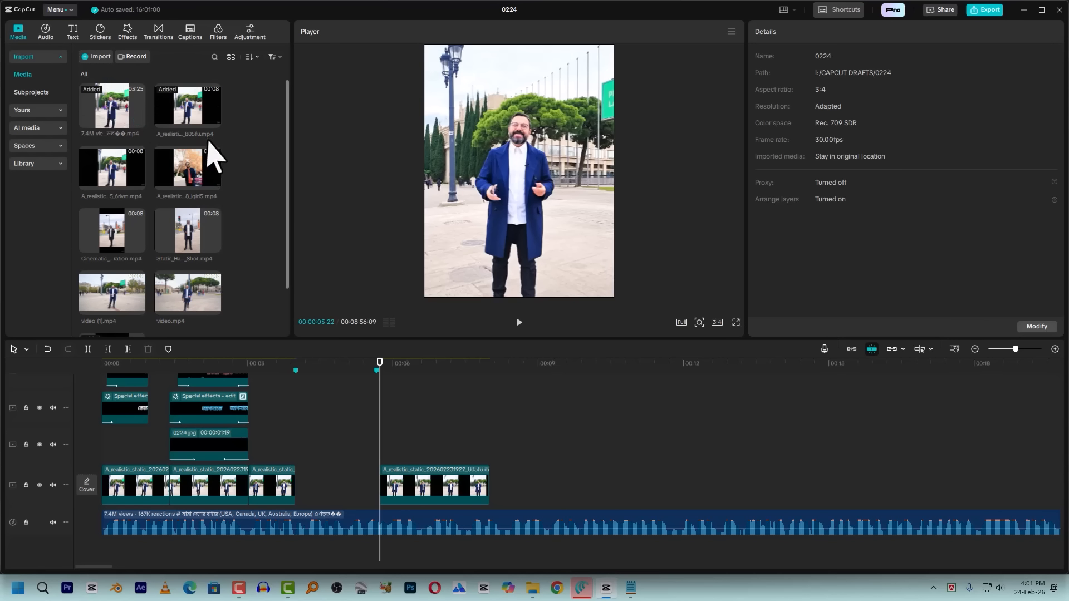
{"action": "scroll", "coordinate": [208, 162], "scroll_direction": "down", "scroll_amount": 1}
{"action": "scroll", "coordinate": [192, 170], "scroll_direction": "up", "scroll_amount": 1}
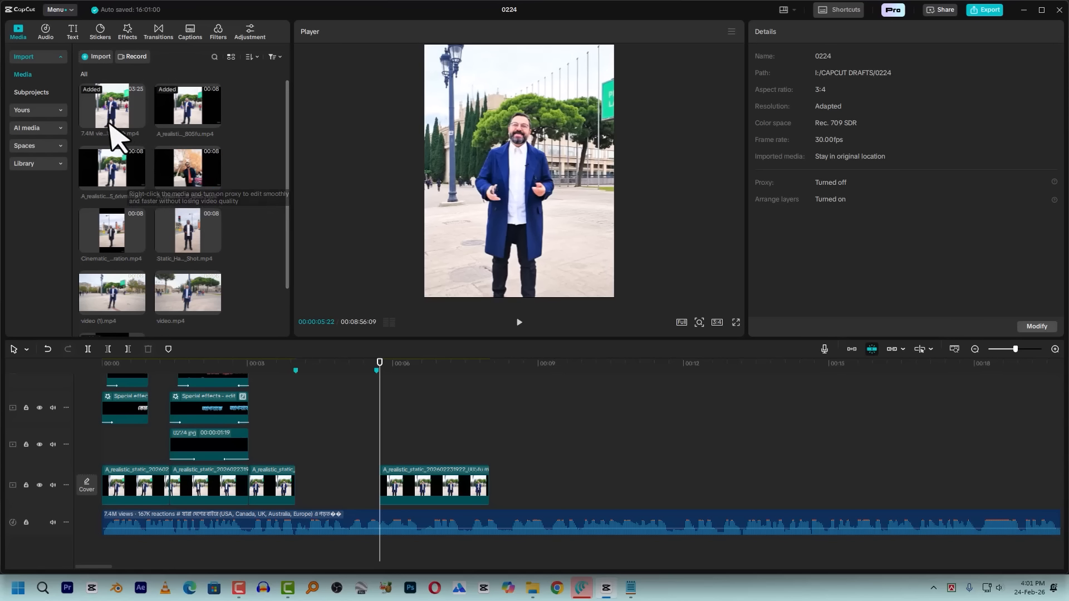
{"action": "left_click", "coordinate": [97, 58]}
{"action": "left_click", "coordinate": [633, 216]}
{"action": "scroll", "coordinate": [702, 287], "scroll_direction": "down", "scroll_amount": 2}
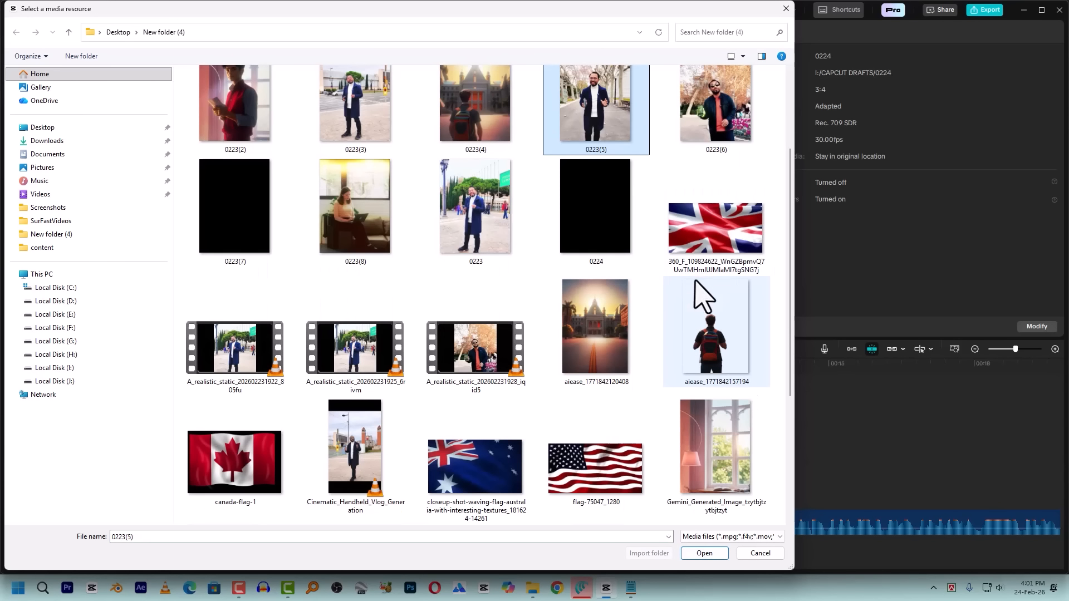
{"action": "left_click", "coordinate": [358, 231]}
{"action": "scroll", "coordinate": [507, 340], "scroll_direction": "down", "scroll_amount": 2}
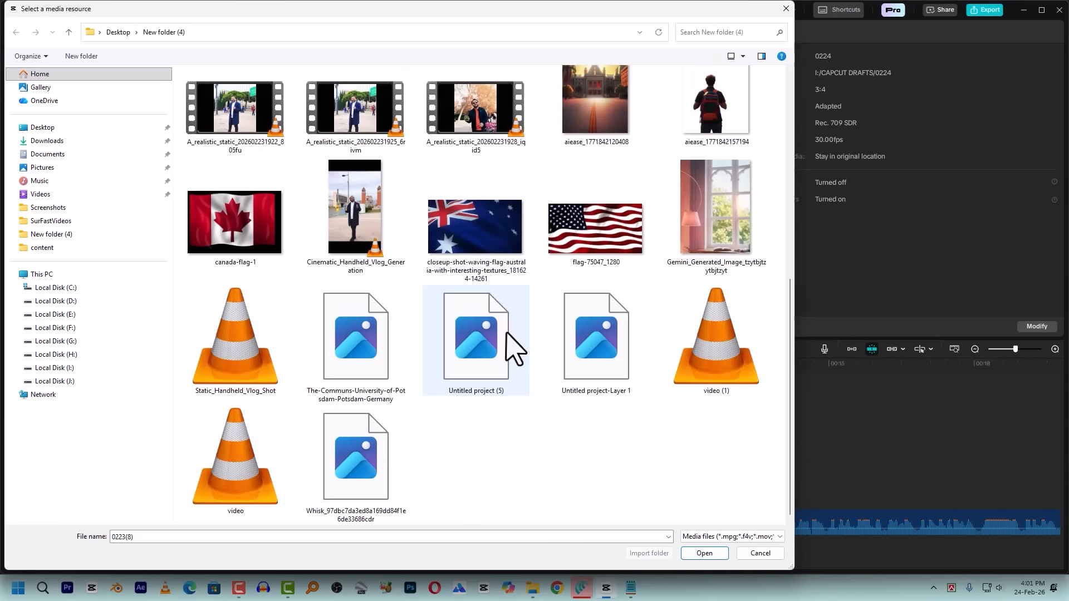
{"action": "left_click", "coordinate": [356, 472]}
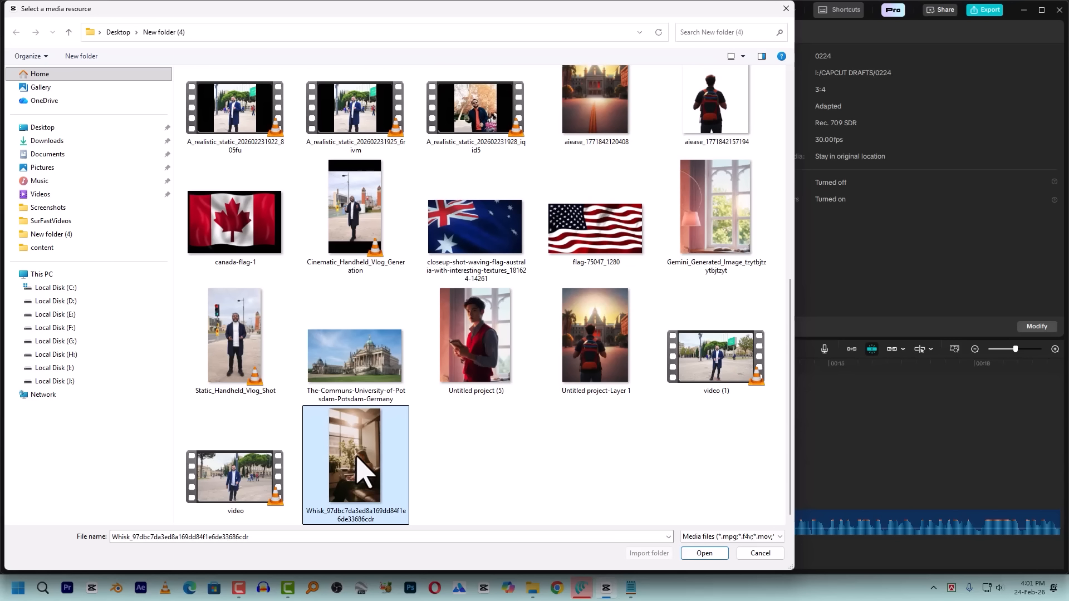
{"action": "double_click", "coordinate": [366, 429]}
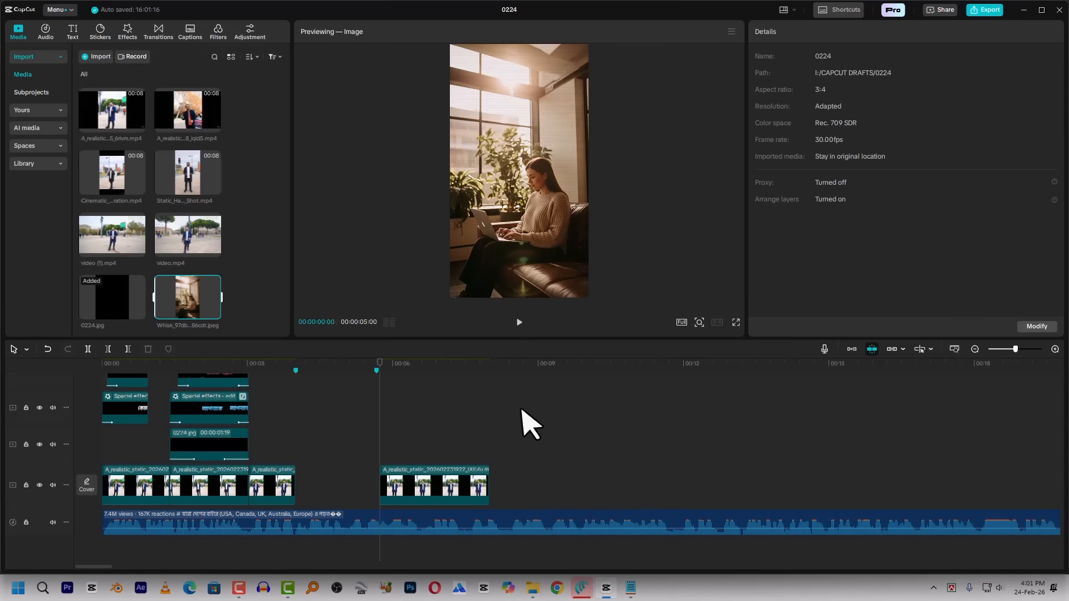
Switch to New Text Document.txt in Notepad to examine the opening of the image-prompt instructions, and return to CapCut
{"action": "left_click", "coordinate": [631, 588]}
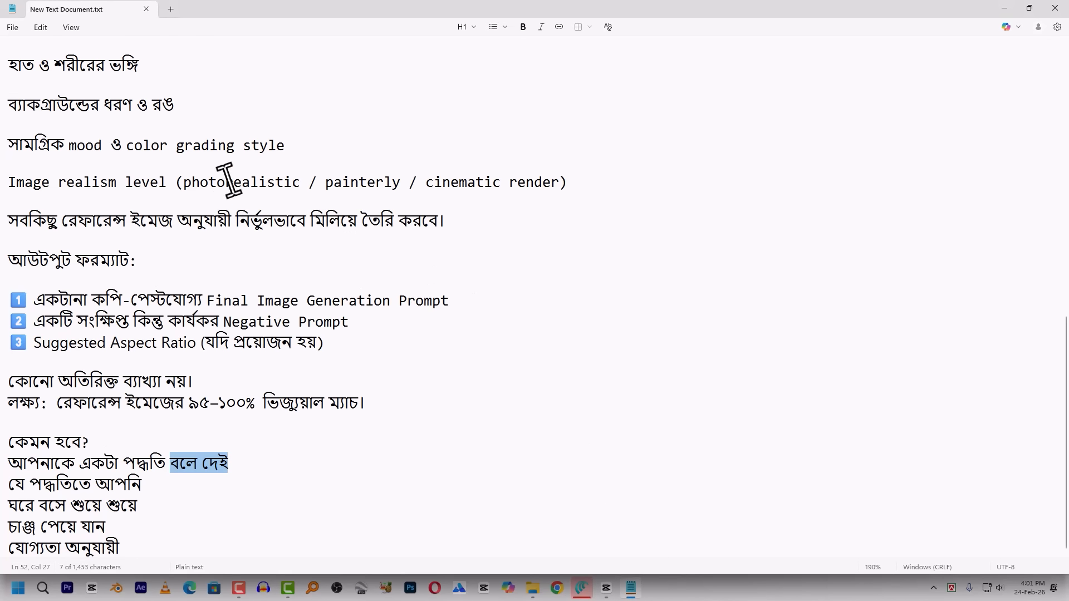
{"action": "scroll", "coordinate": [183, 184], "scroll_direction": "up", "scroll_amount": 10}
{"action": "left_click_drag", "start_coordinate": [20, 63], "coordinate": [171, 136]}
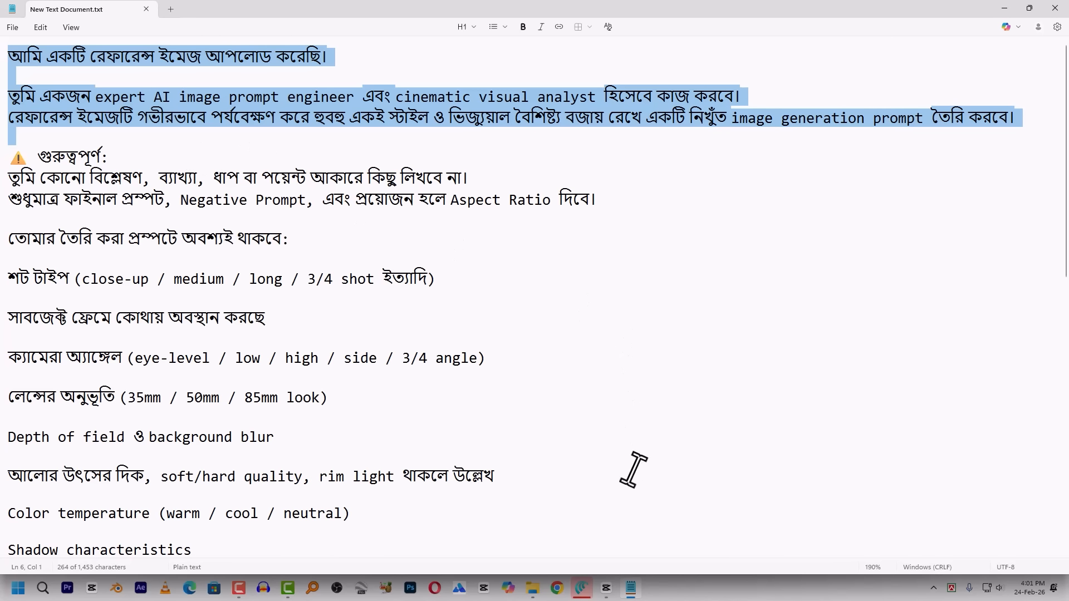
{"action": "left_click", "coordinate": [603, 589]}
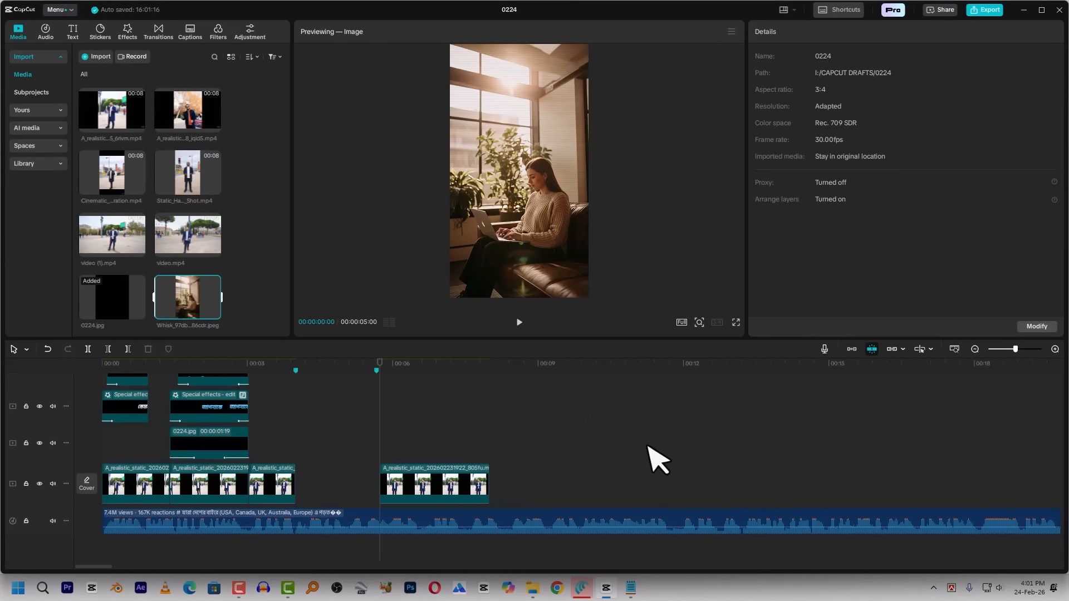
Find the reference video's frame of the young man in the red vest and export it as 1080P JPEG still 0224(1), importing it into the project
{"action": "left_click", "coordinate": [649, 453]}
{"action": "scroll", "coordinate": [613, 451], "scroll_direction": "down", "scroll_amount": 6}
{"action": "scroll", "coordinate": [689, 454], "scroll_direction": "down", "scroll_amount": 2}
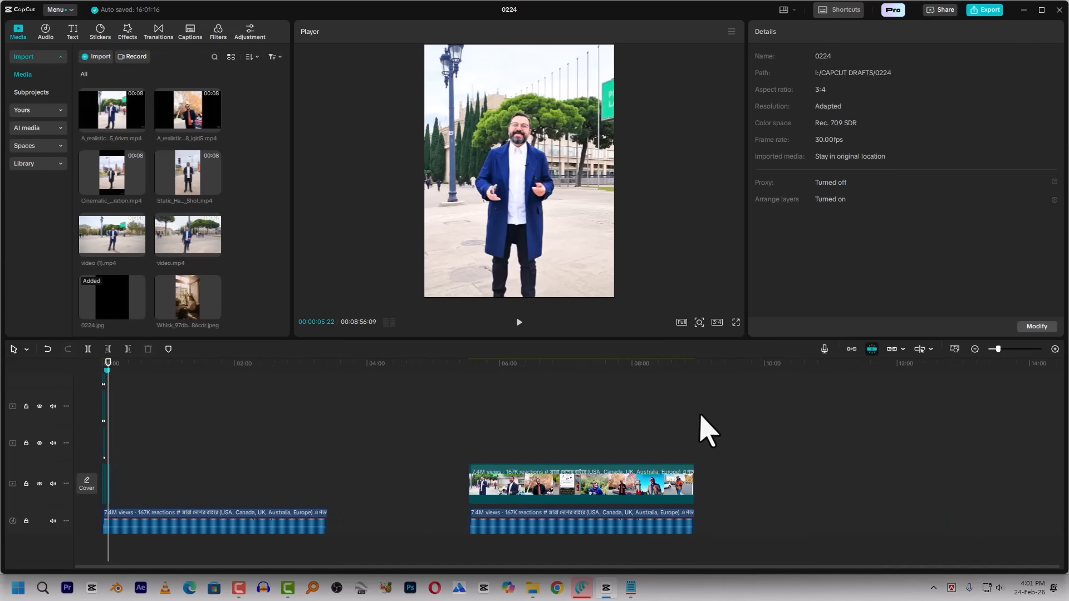
{"action": "left_click_drag", "start_coordinate": [483, 365], "coordinate": [460, 391]}
{"action": "scroll", "coordinate": [473, 398], "scroll_direction": "up", "scroll_amount": 4}
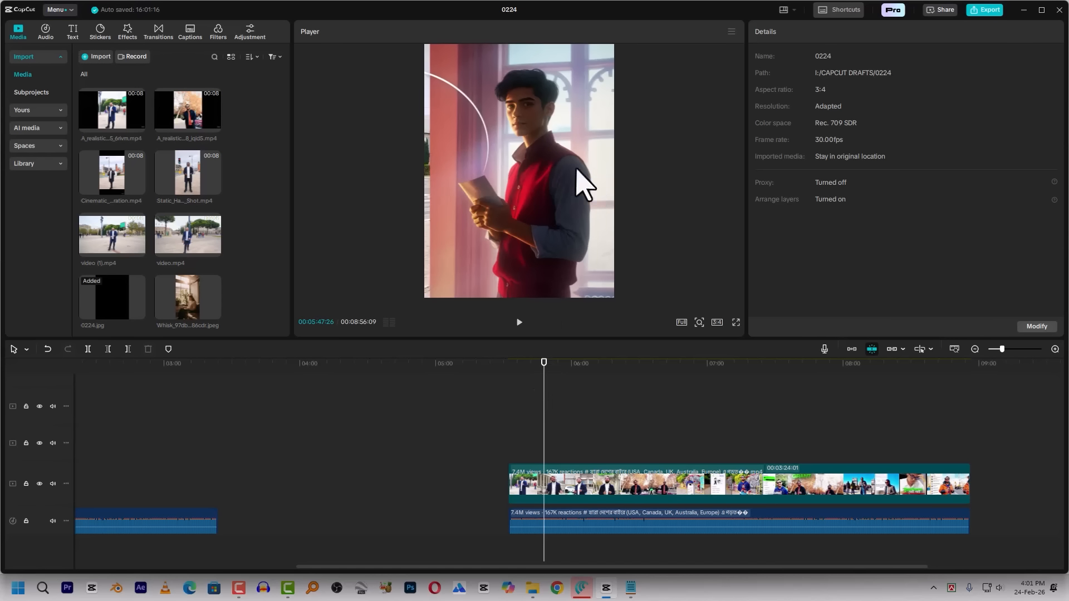
{"action": "key", "text": "space"}
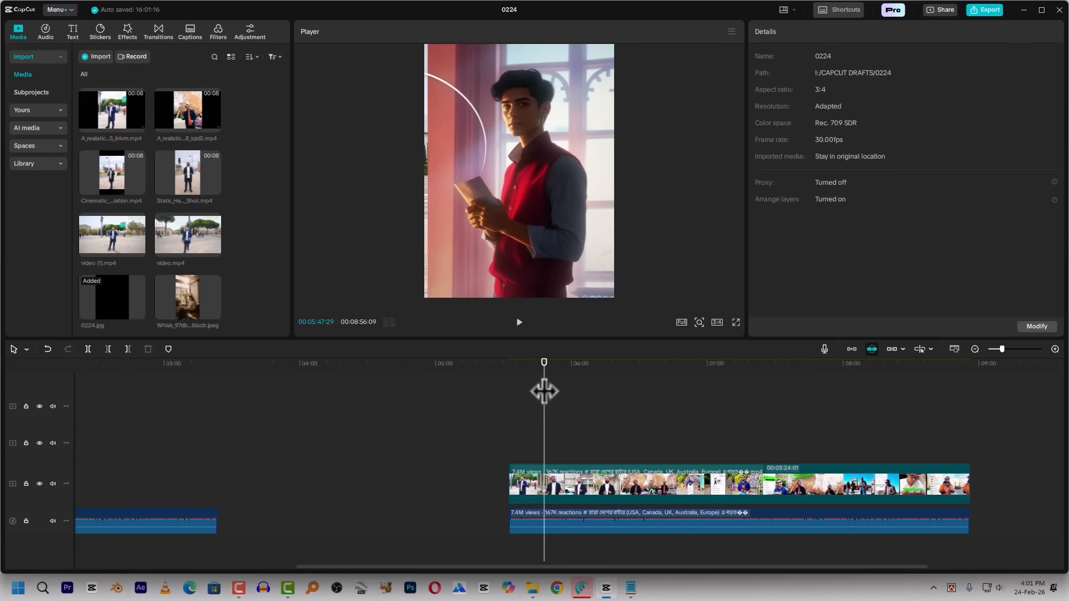
{"action": "left_click", "coordinate": [731, 32]}
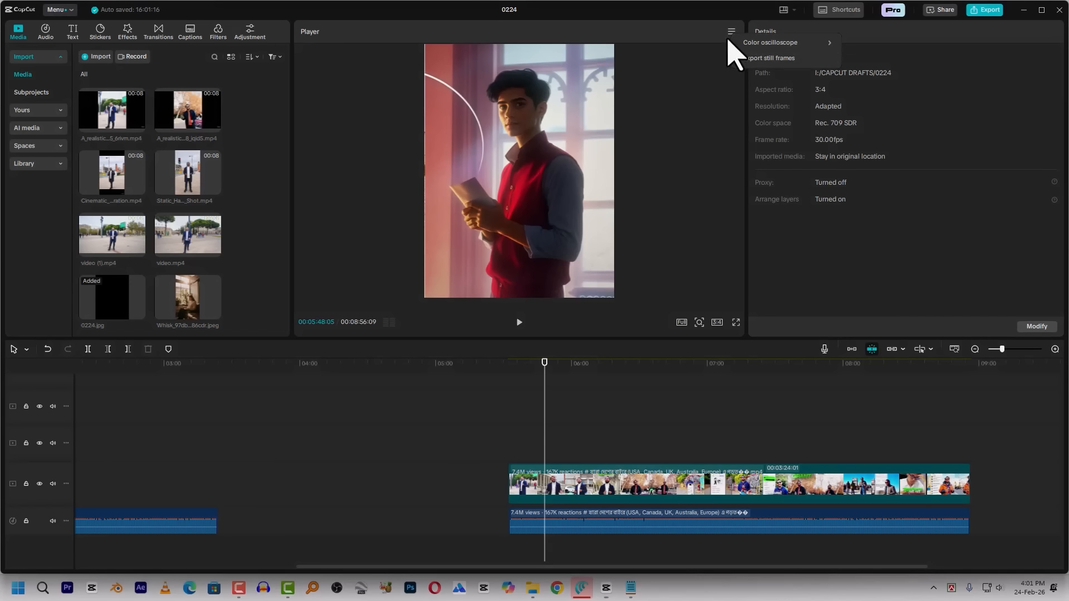
{"action": "left_click", "coordinate": [756, 62]}
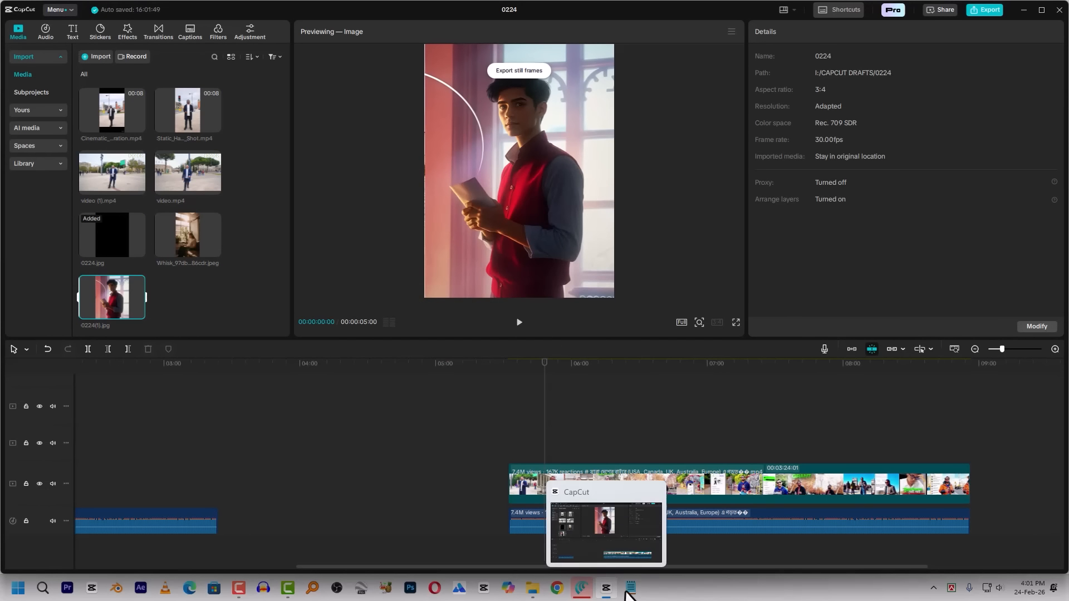
Select the image-prompt instructions in New Text Document.txt down to the line before the output format, read through them and return to CapCut
{"action": "left_click", "coordinate": [631, 589]}
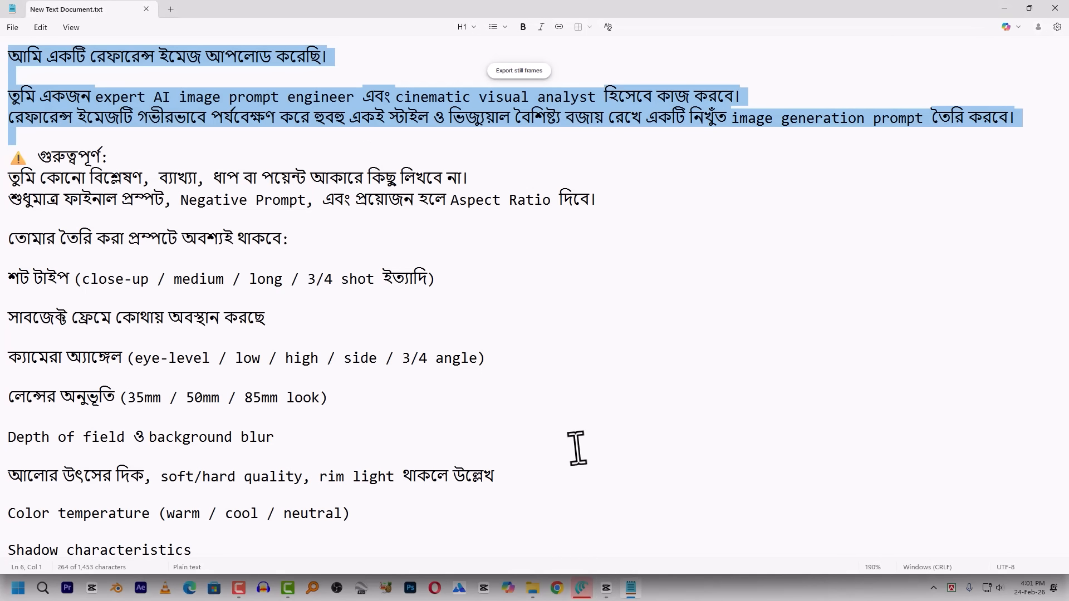
{"action": "left_click_drag", "start_coordinate": [31, 56], "coordinate": [542, 429]}
{"action": "scroll", "coordinate": [335, 286], "scroll_direction": "down", "scroll_amount": 5}
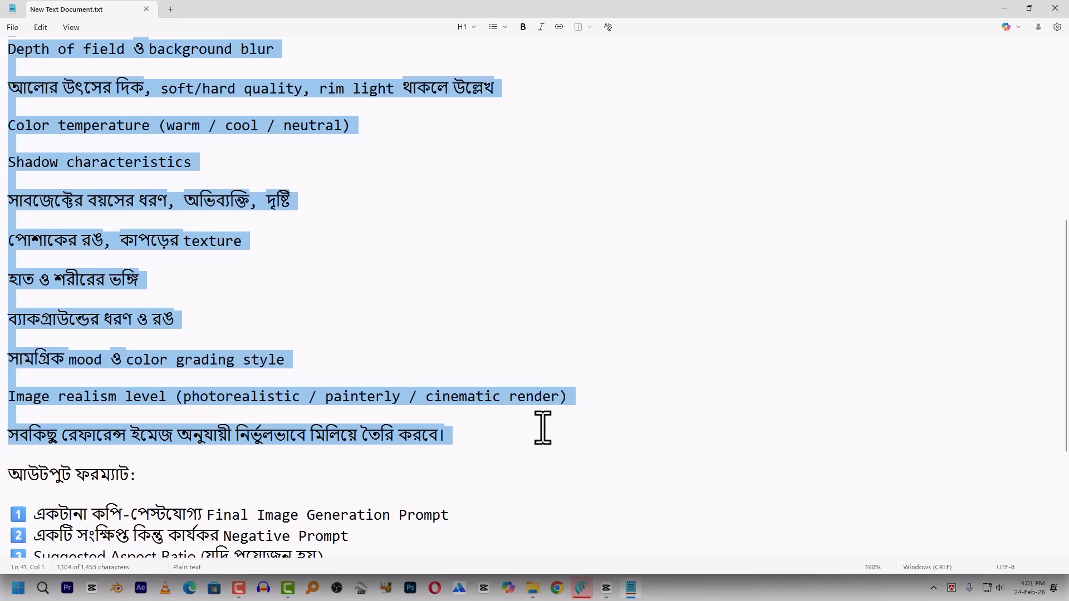
{"action": "scroll", "coordinate": [368, 247], "scroll_direction": "up", "scroll_amount": 1}
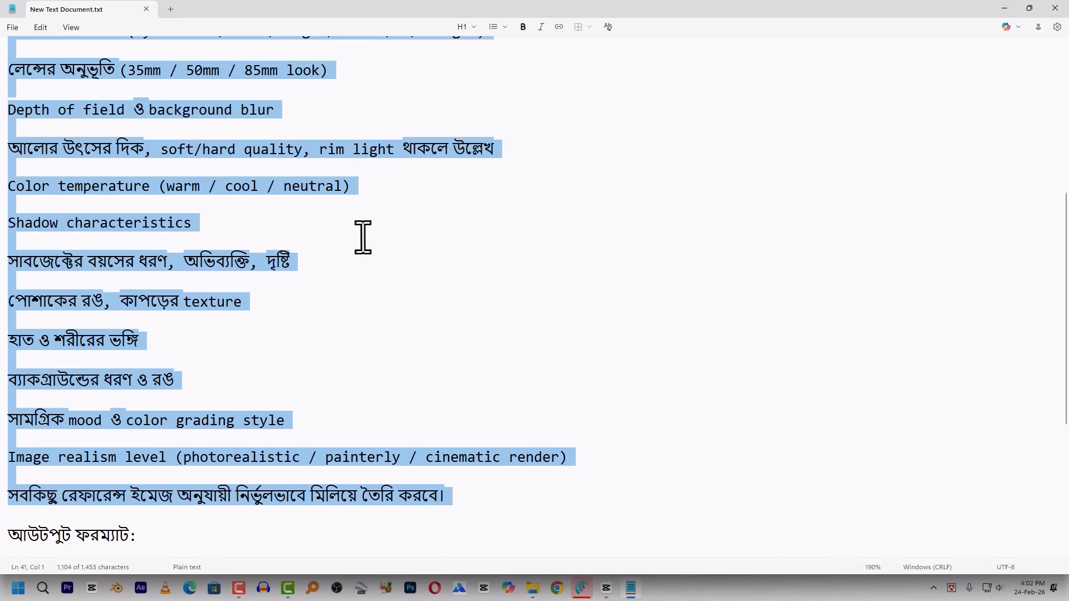
{"action": "scroll", "coordinate": [277, 270], "scroll_direction": "up", "scroll_amount": 1}
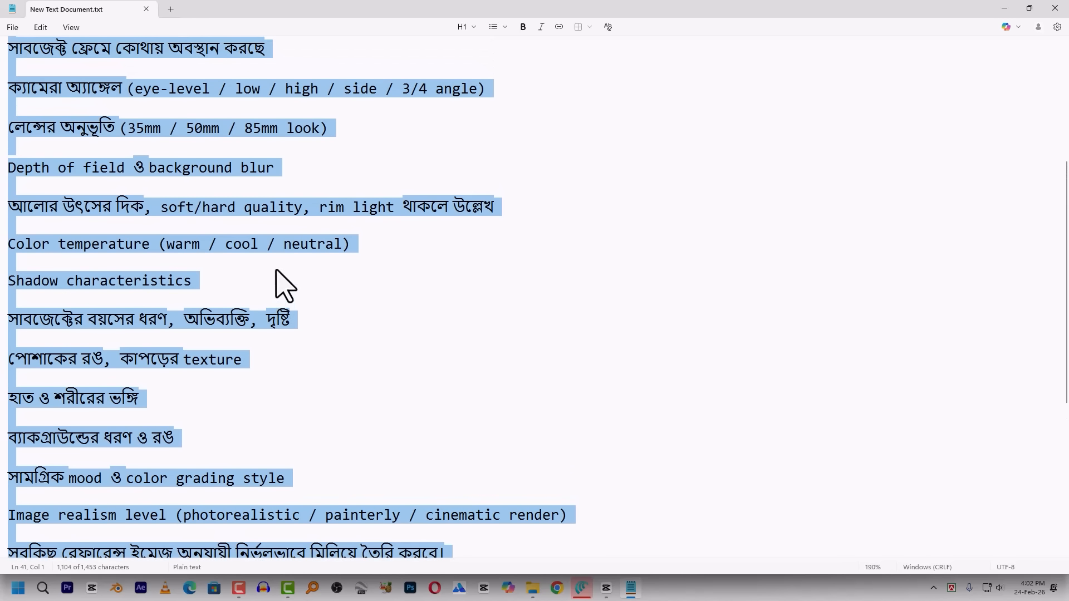
{"action": "scroll", "coordinate": [247, 244], "scroll_direction": "up", "scroll_amount": 5}
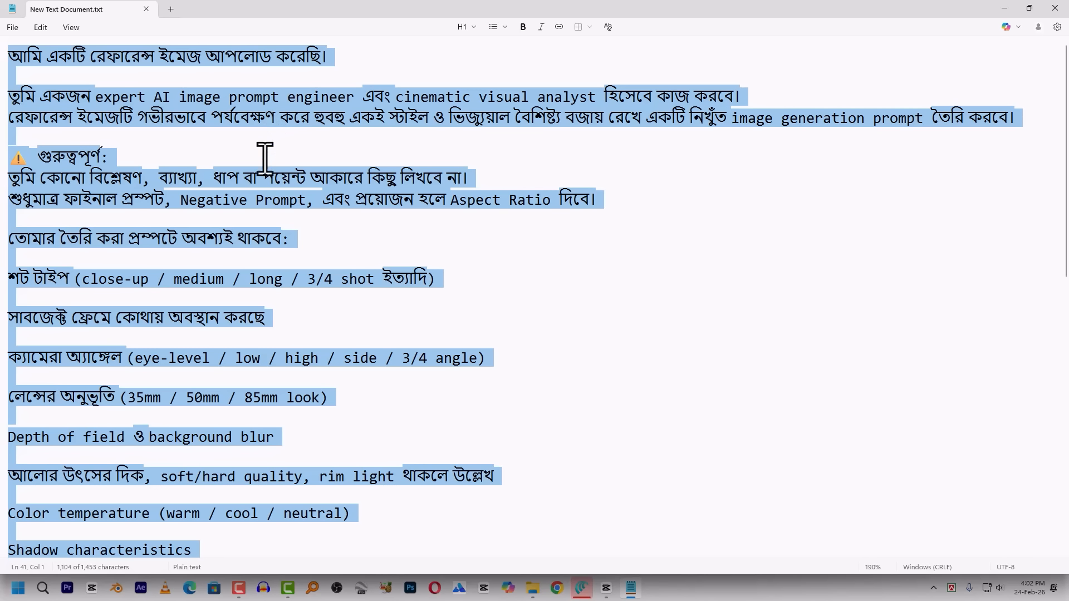
{"action": "key", "text": "alt+Tab"}
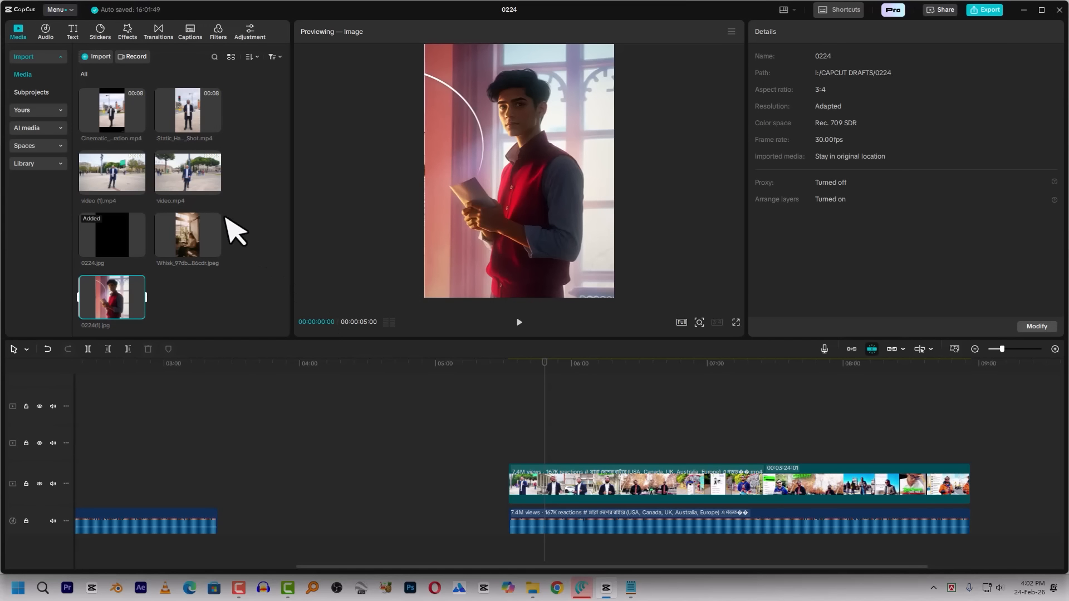
Place the Whisk image of the woman with the laptop on the track above the main video, starting at 00:00:04:00
{"action": "left_click", "coordinate": [190, 240]}
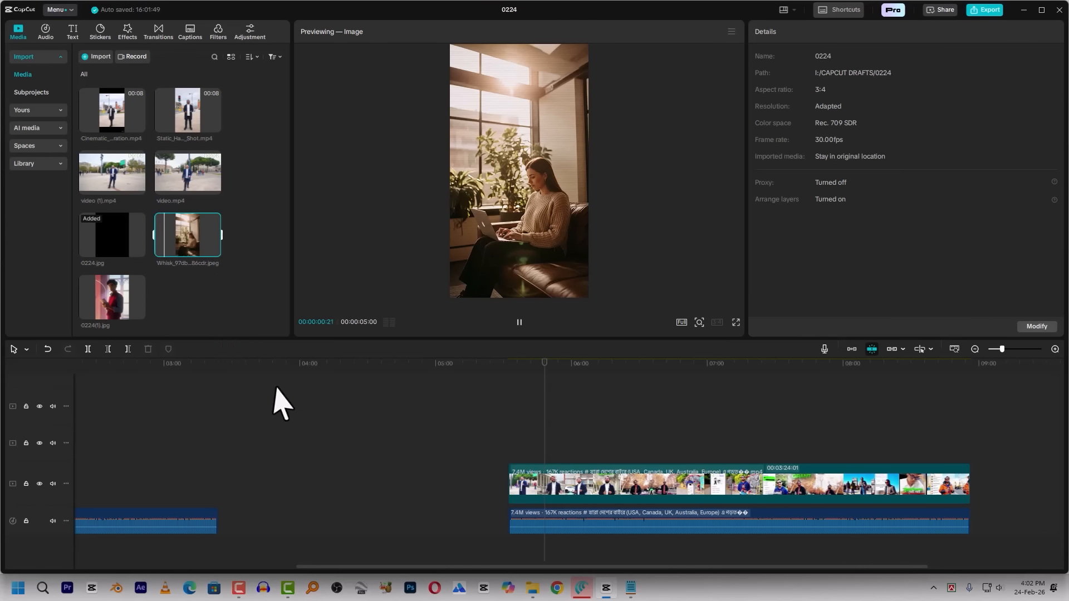
{"action": "left_click_drag", "start_coordinate": [392, 567], "coordinate": [70, 552]}
{"action": "left_click", "coordinate": [110, 378]}
{"action": "scroll", "coordinate": [159, 434], "scroll_direction": "up", "scroll_amount": 5}
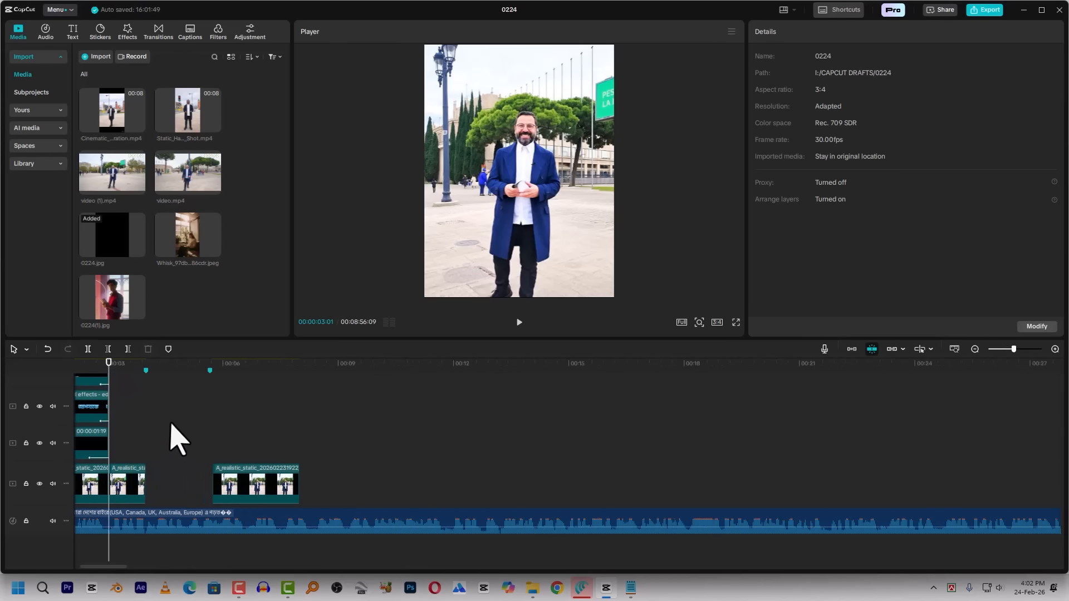
{"action": "scroll", "coordinate": [227, 446], "scroll_direction": "up", "scroll_amount": 3}
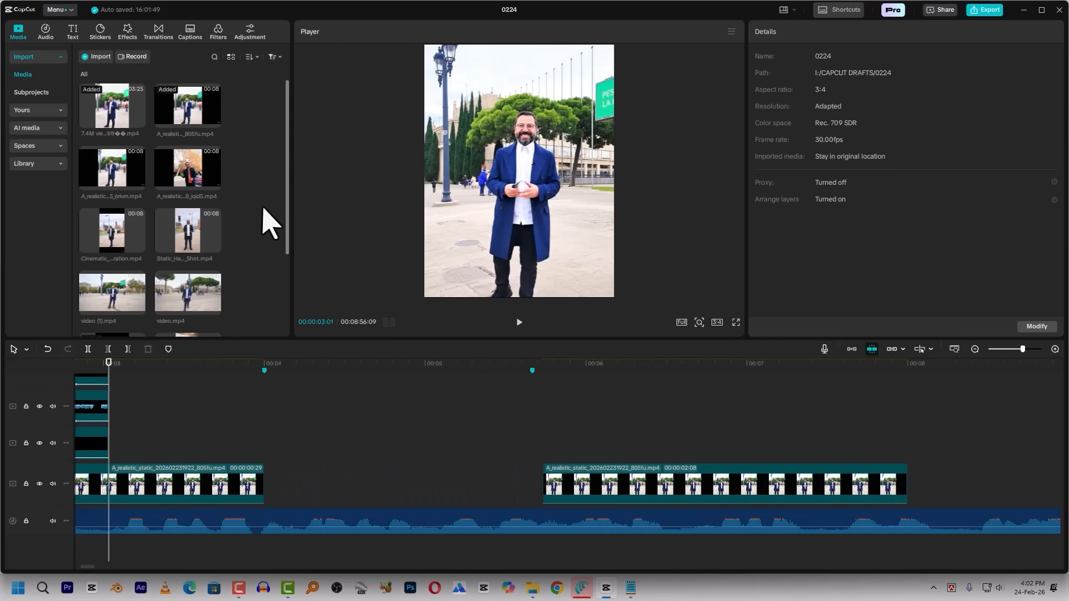
{"action": "scroll", "coordinate": [267, 221], "scroll_direction": "down", "scroll_amount": 3}
{"action": "left_click_drag", "start_coordinate": [195, 262], "coordinate": [266, 470]}
Split the Whisk image clip at the 00:00:05:20 marker and delete the part after it
{"action": "left_click", "coordinate": [537, 369]}
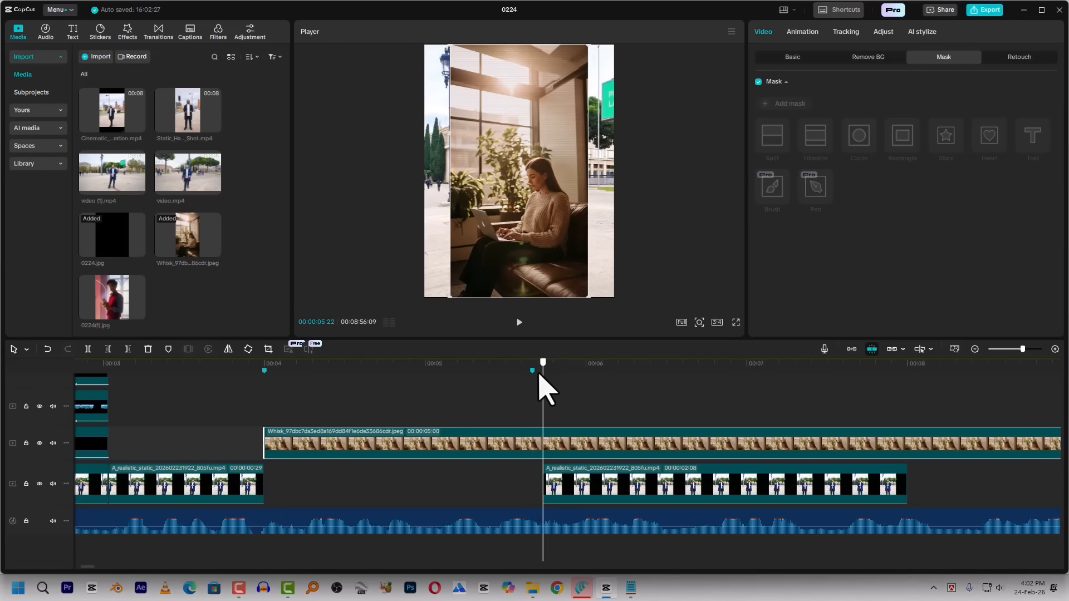
{"action": "left_click_drag", "start_coordinate": [538, 384], "coordinate": [533, 384]}
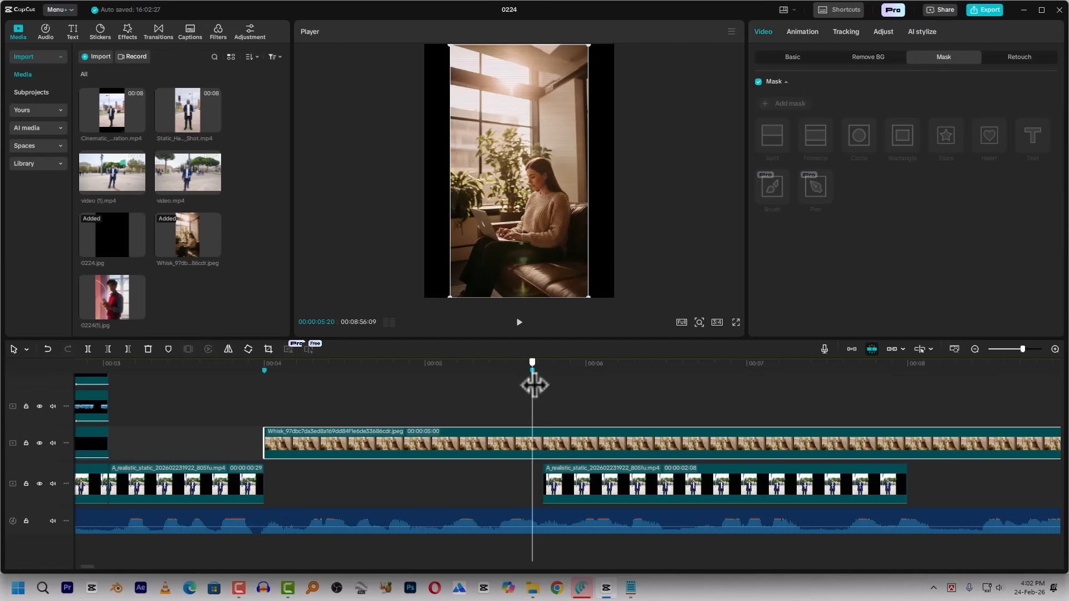
{"action": "key", "text": "ctrl+b"}
{"action": "left_click", "coordinate": [559, 437]}
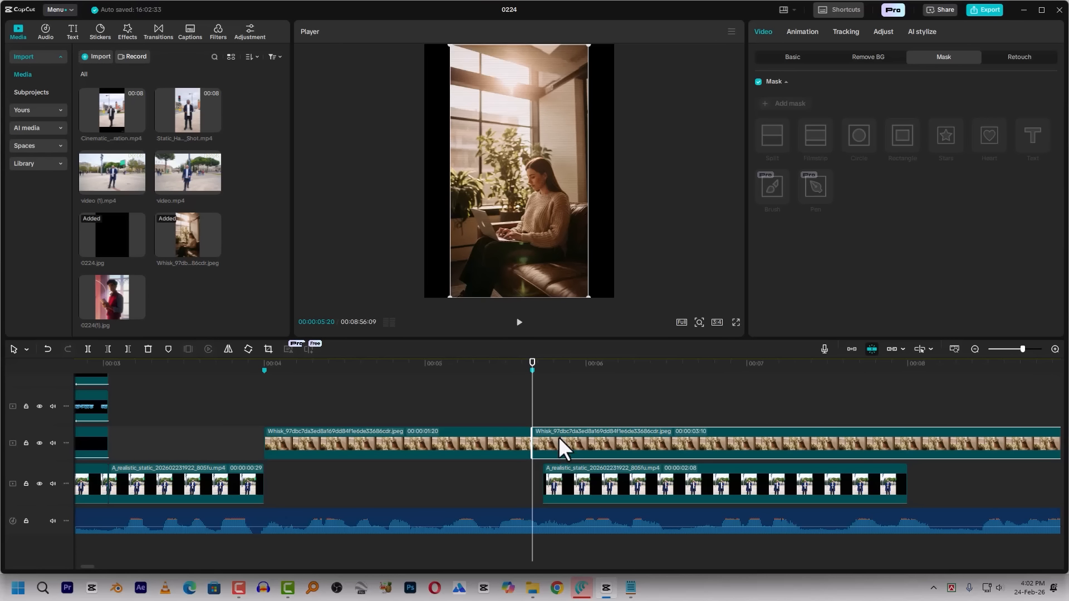
{"action": "key", "text": "Delete"}
Move the trimmed Whisk image into the gap on the main track and shift the following video clip against its end
{"action": "left_click_drag", "start_coordinate": [465, 453], "coordinate": [468, 494]}
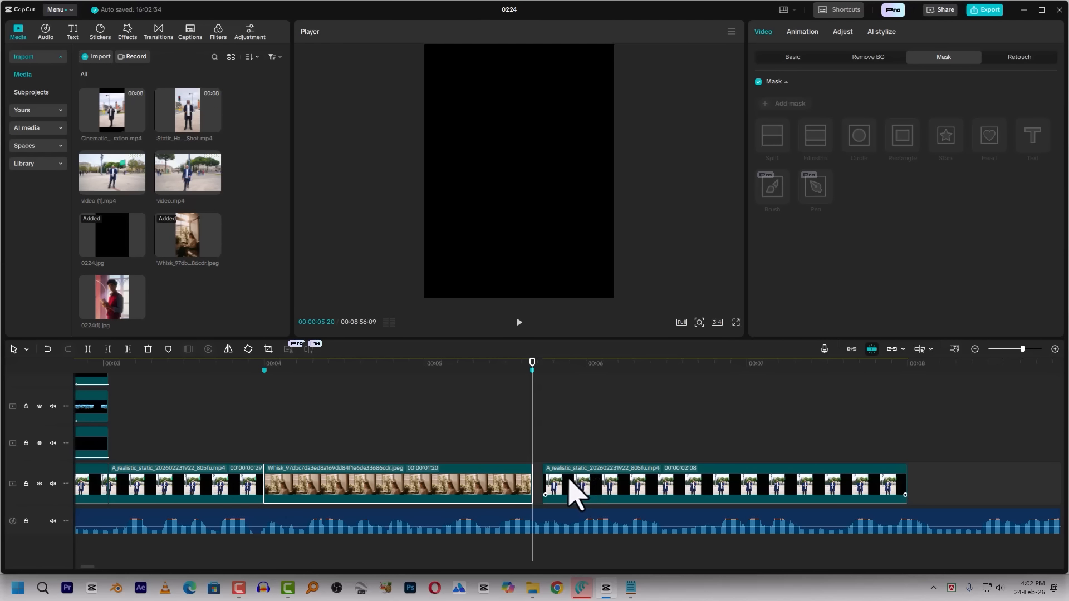
{"action": "left_click_drag", "start_coordinate": [556, 479], "coordinate": [545, 480]}
{"action": "left_click", "coordinate": [442, 390]}
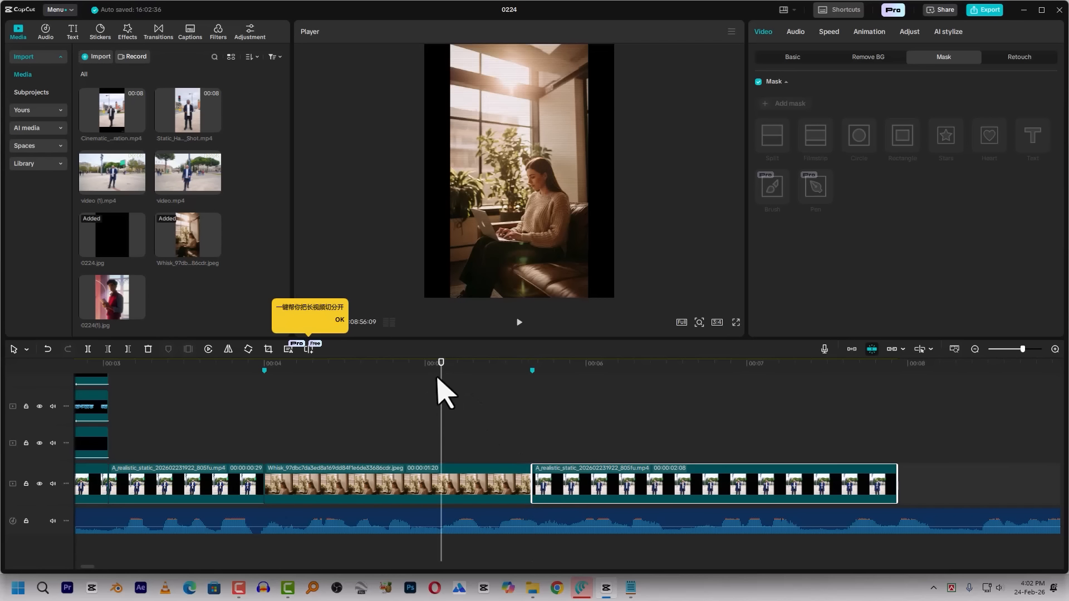
Enlarge the Whisk image to fill the 3:4 frame and scrub the edit from its opening to 00:00:04:00
{"action": "left_click", "coordinate": [437, 472]}
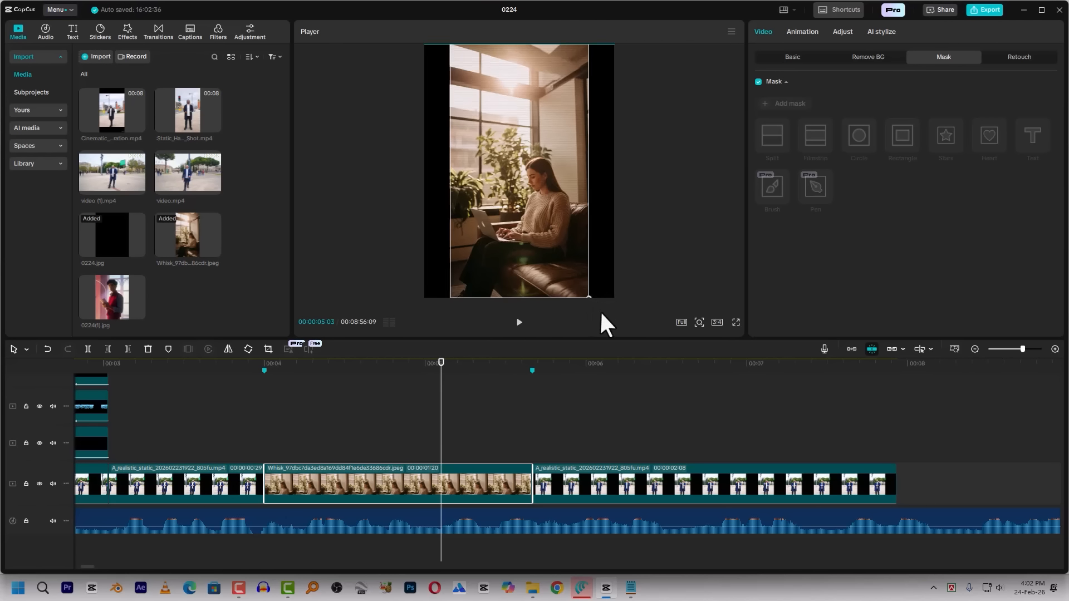
{"action": "left_click_drag", "start_coordinate": [627, 343], "coordinate": [633, 351]}
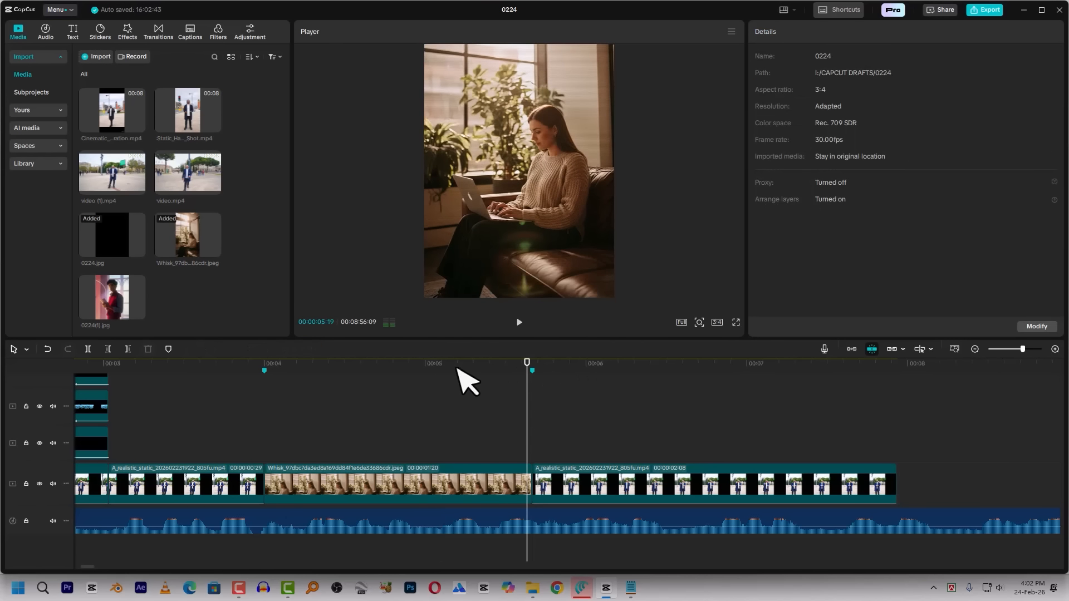
{"action": "left_click_drag", "start_coordinate": [357, 365], "coordinate": [264, 372]}
{"action": "left_click_drag", "start_coordinate": [104, 367], "coordinate": [747, 418]}
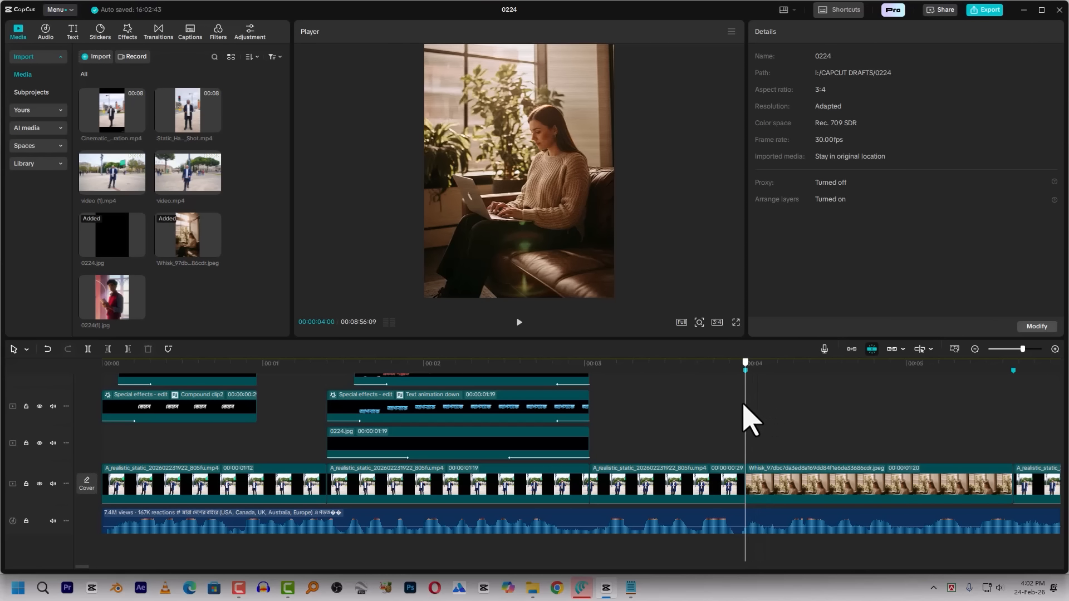
Add the saved text preset My presets17 above the Whisk image at 00:00:04:00 and play the section to check its timing
{"action": "scroll", "coordinate": [734, 412], "scroll_direction": "right", "scroll_amount": 3}
{"action": "scroll", "coordinate": [732, 410], "scroll_direction": "right", "scroll_amount": 2}
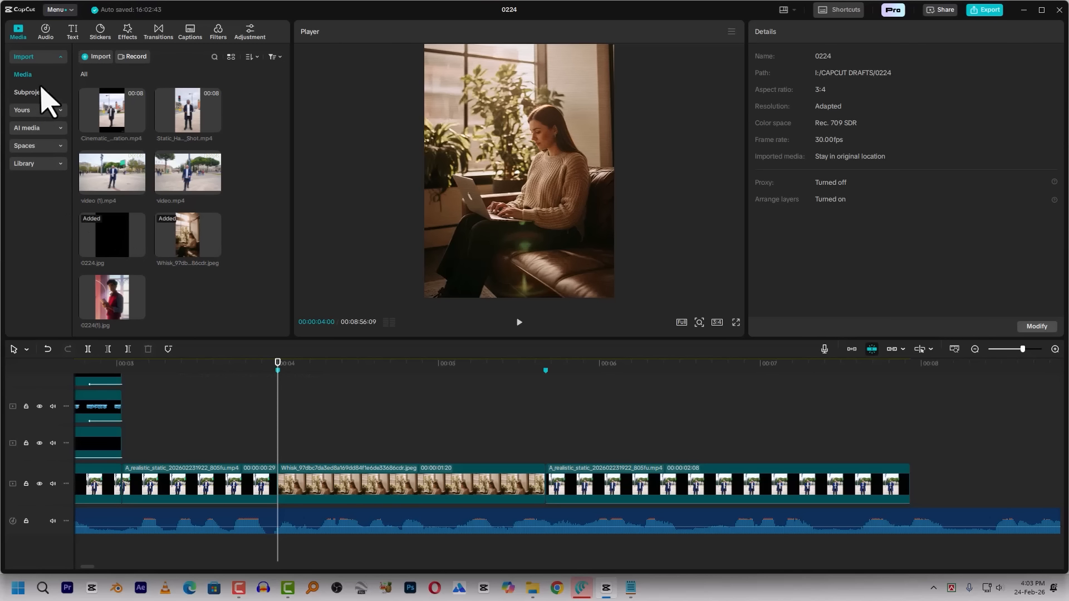
{"action": "left_click", "coordinate": [35, 109]}
{"action": "scroll", "coordinate": [177, 291], "scroll_direction": "down", "scroll_amount": 5}
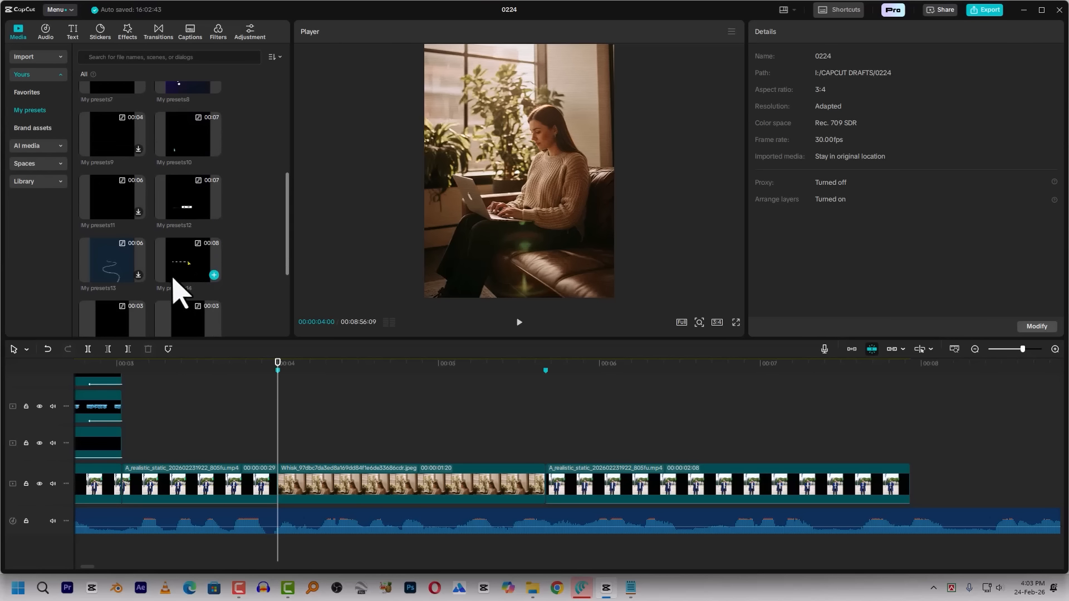
{"action": "left_click_drag", "start_coordinate": [189, 245], "coordinate": [348, 452]}
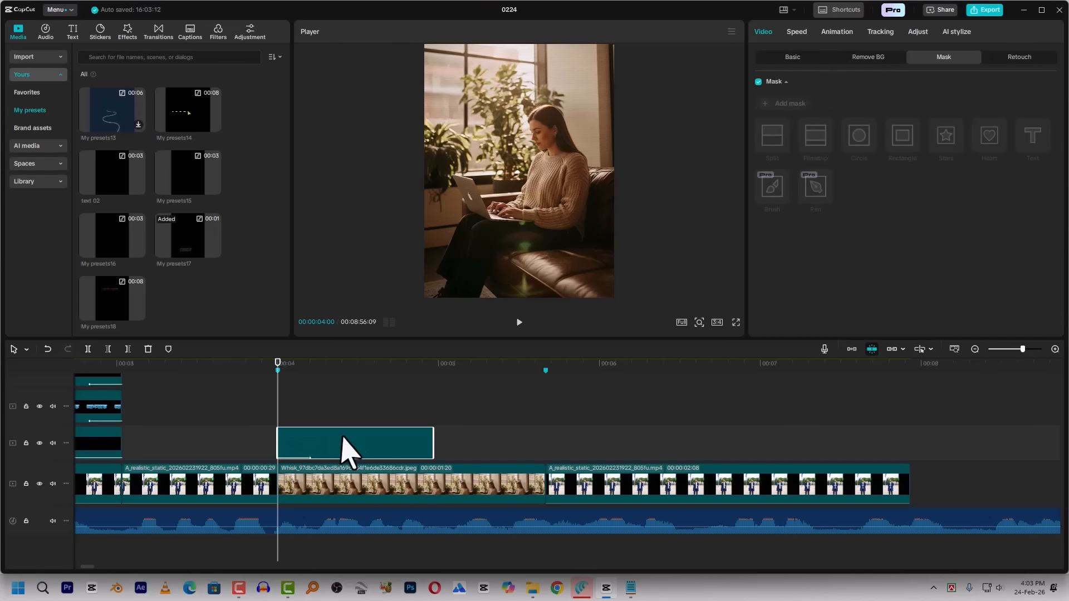
{"action": "key", "text": "space"}
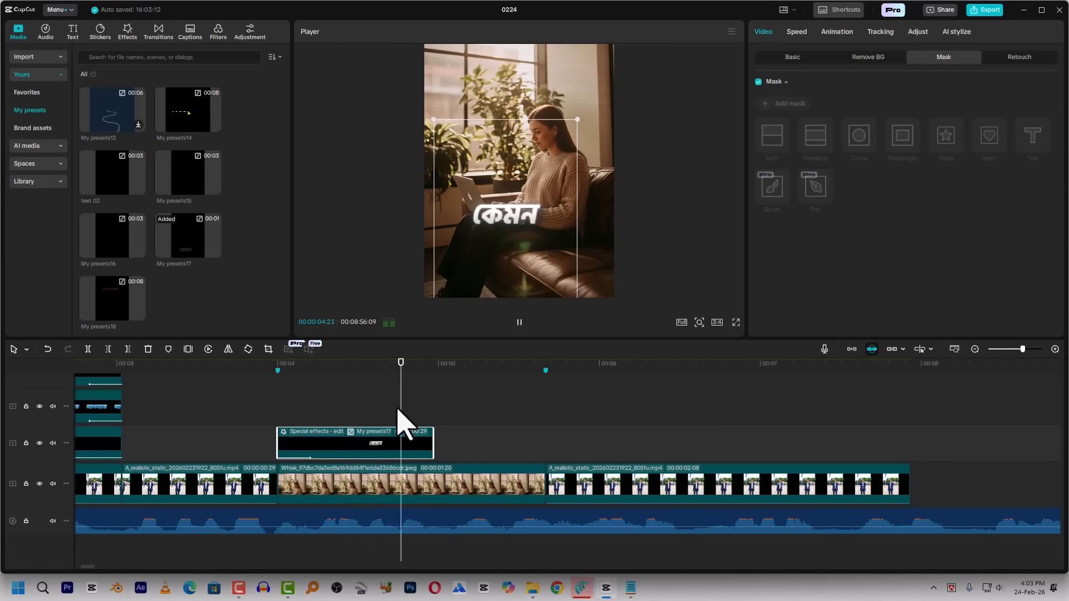
{"action": "key", "text": "space"}
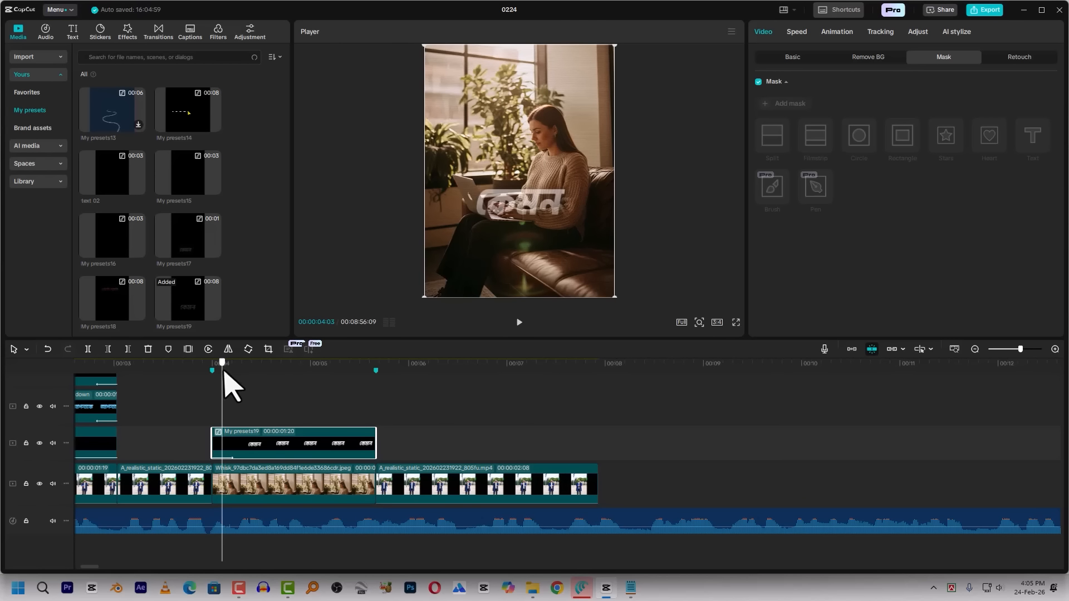
Open the My presets19 caption compound above the Whisk image and select its lower text layer
{"action": "left_click_drag", "start_coordinate": [223, 363], "coordinate": [246, 375]}
{"action": "double_click", "coordinate": [270, 440]}
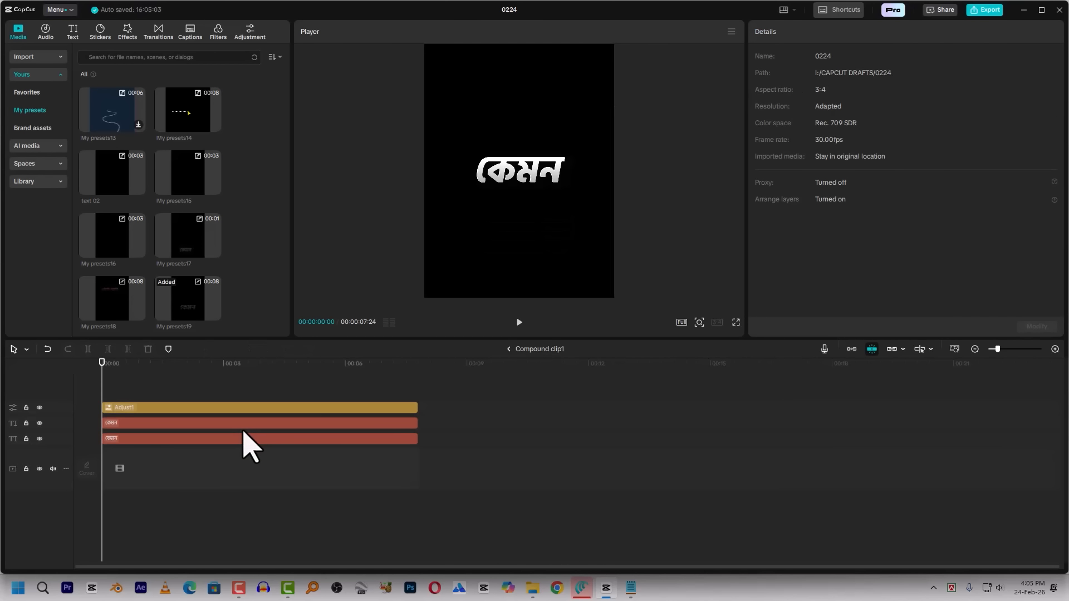
{"action": "left_click", "coordinate": [238, 439]}
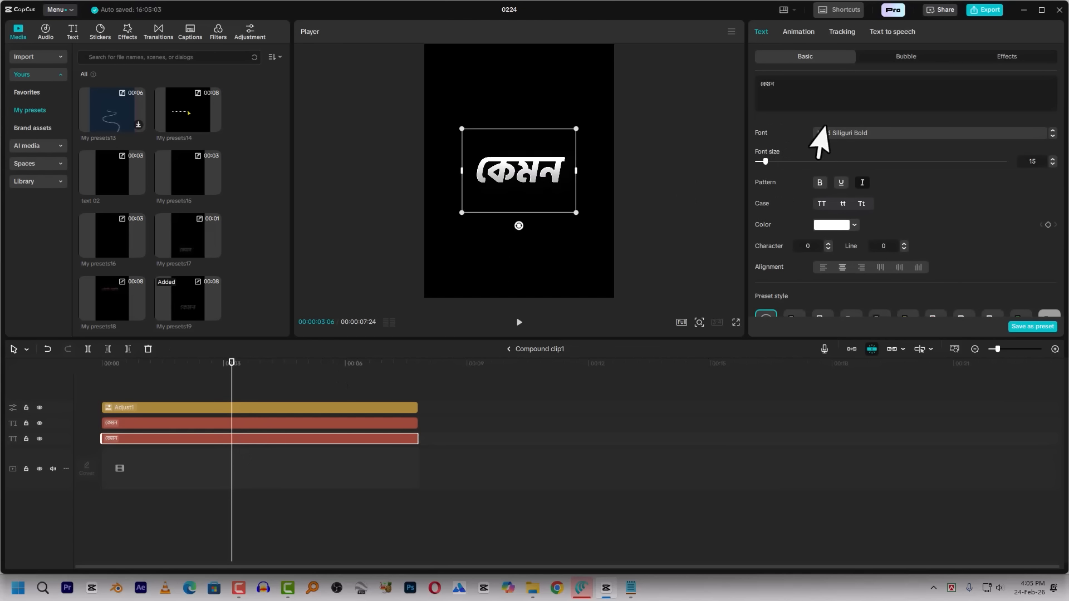
Switch to the Notepad script and copy the words ঘরে, বসে and শুয়ে separately to the clipboard
{"action": "left_click", "coordinate": [631, 587]}
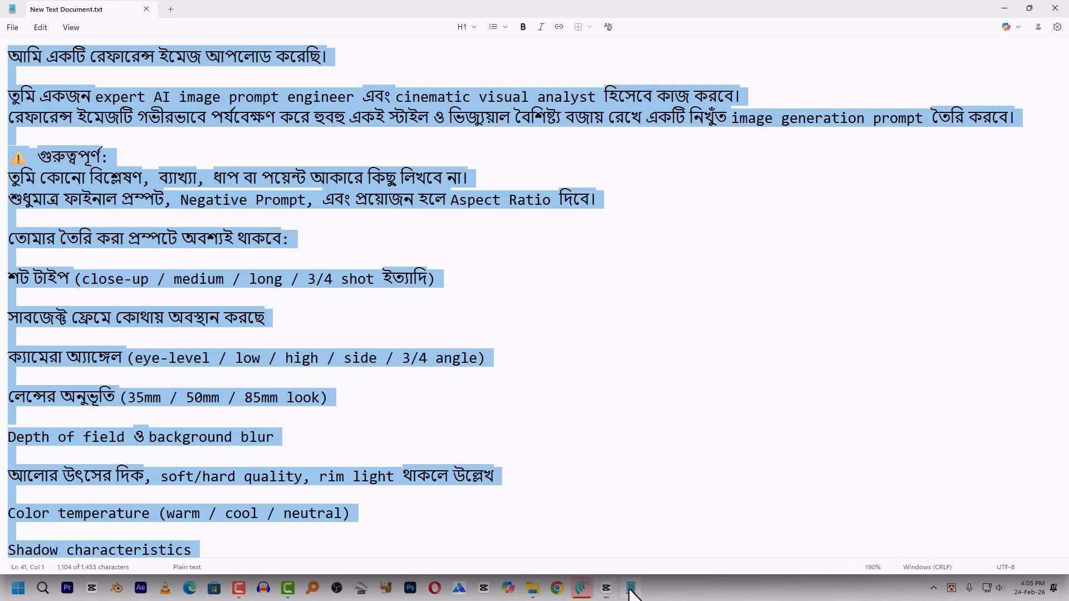
{"action": "left_click", "coordinate": [215, 439]}
{"action": "scroll", "coordinate": [215, 438], "scroll_direction": "down", "scroll_amount": 10}
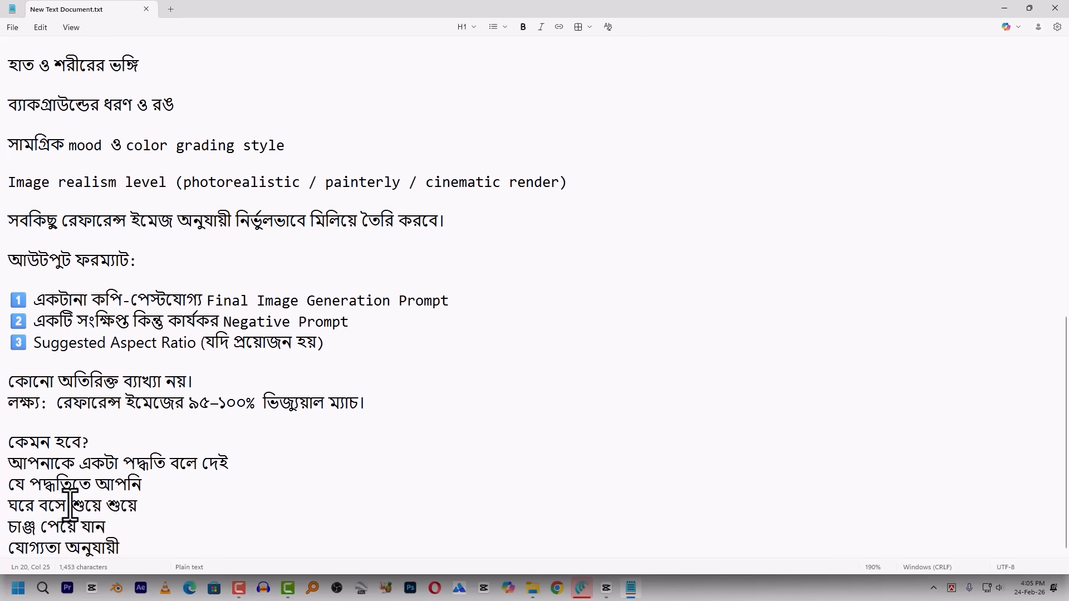
{"action": "left_click_drag", "start_coordinate": [35, 507], "coordinate": [2, 523]}
{"action": "key", "text": "super+c"}
{"action": "left_click_drag", "start_coordinate": [70, 507], "coordinate": [39, 508]}
{"action": "left_click_drag", "start_coordinate": [105, 509], "coordinate": [68, 511]}
Switch back to CapCut and replace the compound's lower text layer with ঘরে from the clipboard history
{"action": "key", "text": "alt+Tab"}
{"action": "left_click", "coordinate": [180, 426]}
{"action": "left_click", "coordinate": [181, 438]}
{"action": "left_click", "coordinate": [829, 100]}
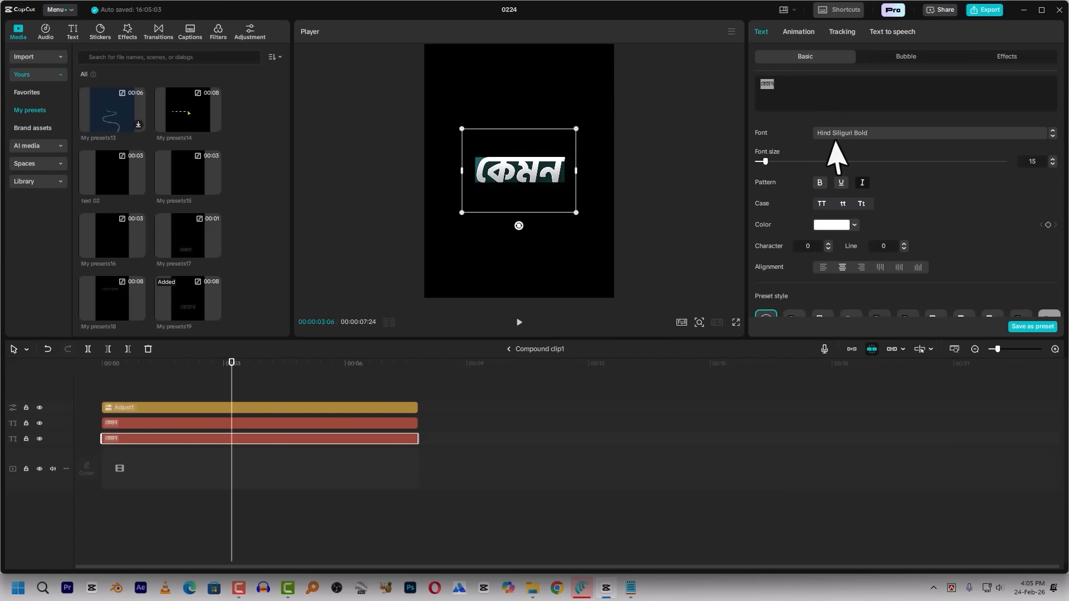
{"action": "key", "text": "super+v"}
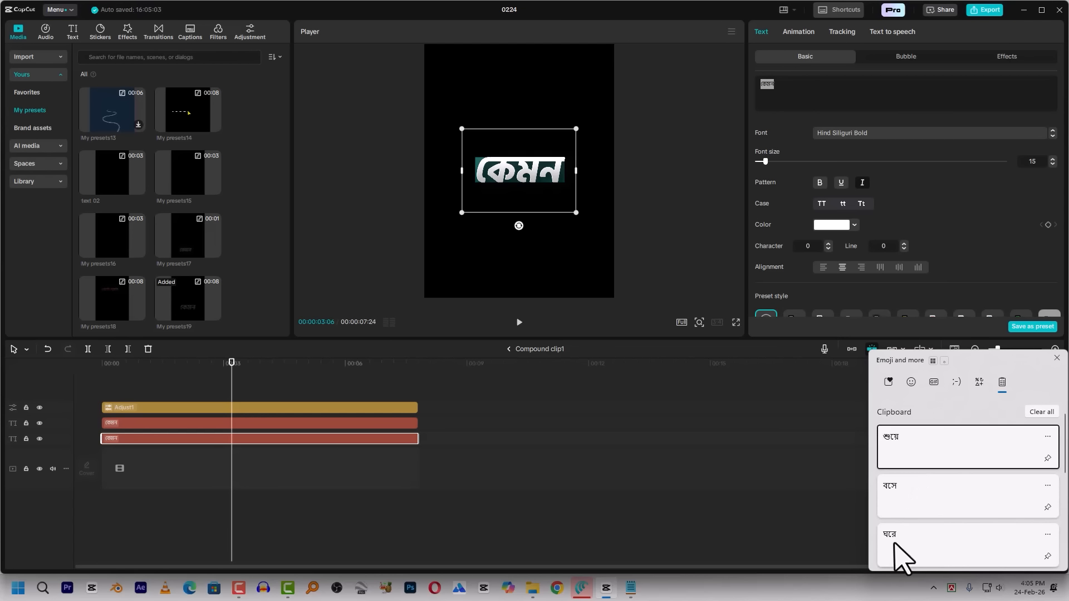
{"action": "left_click", "coordinate": [895, 544]}
Replace the compound's upper text layer with ঘরে as well and return to the main timeline
{"action": "left_click", "coordinate": [296, 423]}
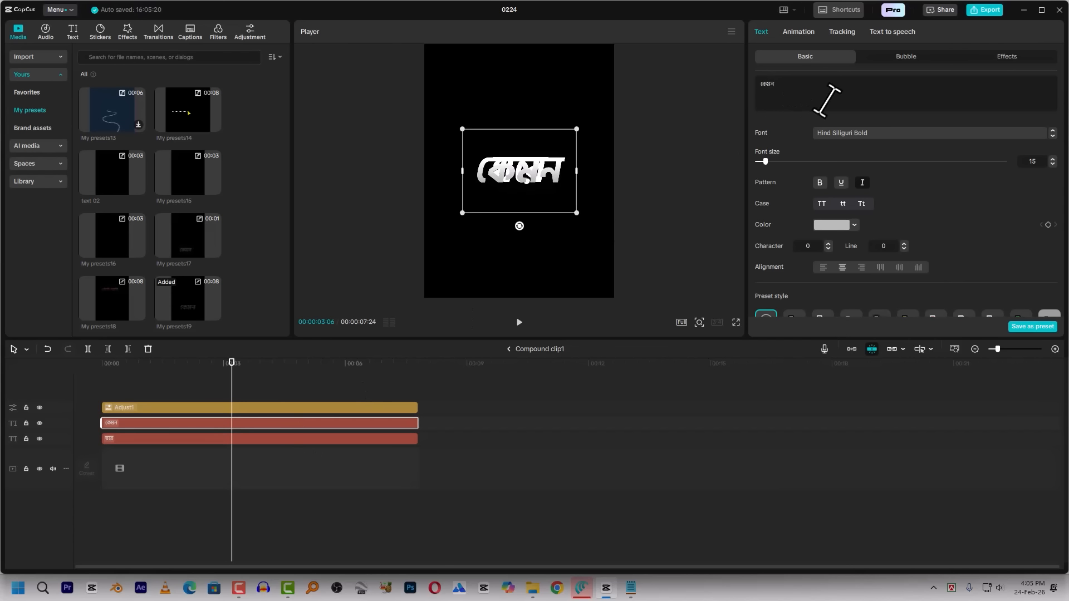
{"action": "left_click", "coordinate": [859, 106]}
{"action": "key", "text": "super+v"}
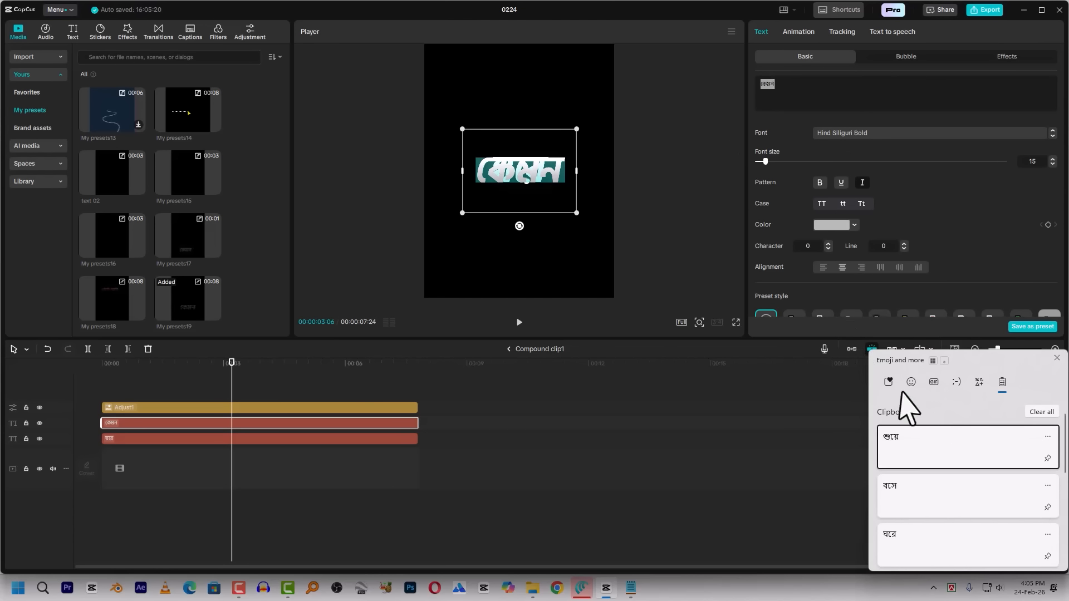
{"action": "left_click", "coordinate": [901, 537]}
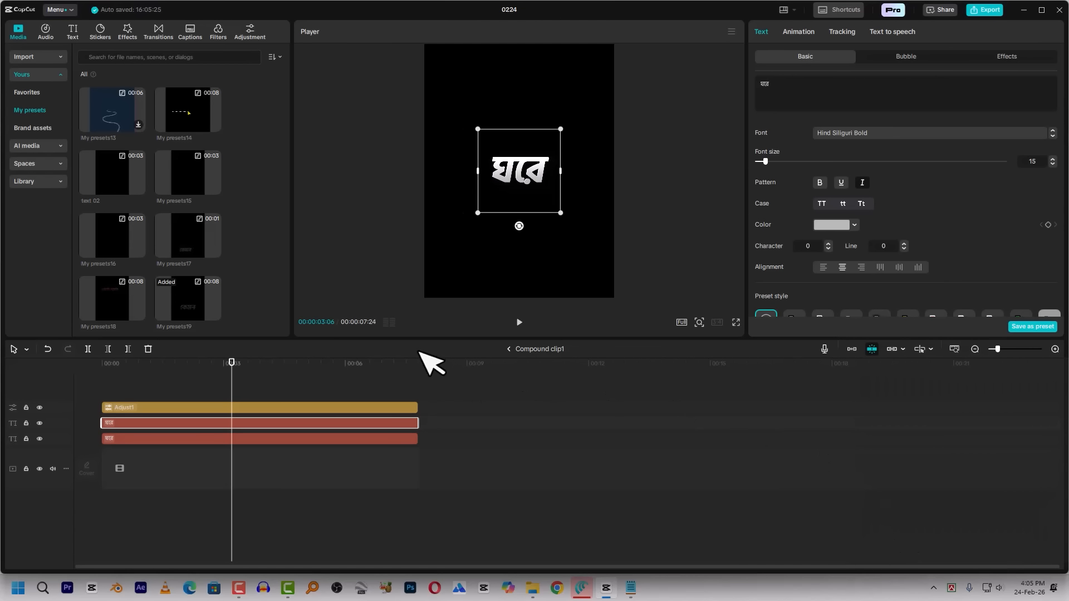
{"action": "left_click", "coordinate": [143, 368]}
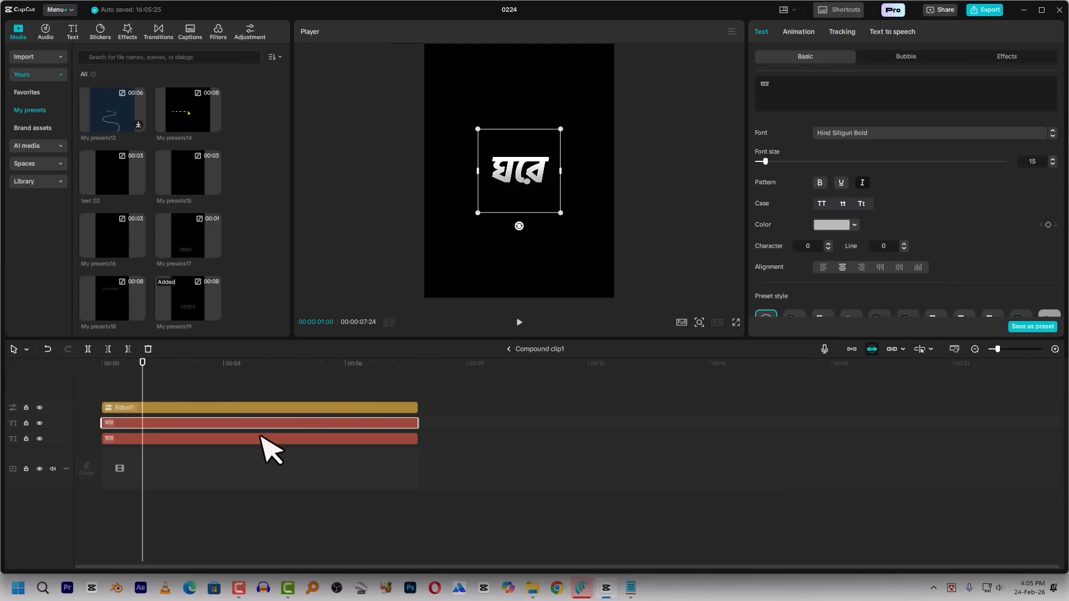
{"action": "left_click", "coordinate": [99, 372]}
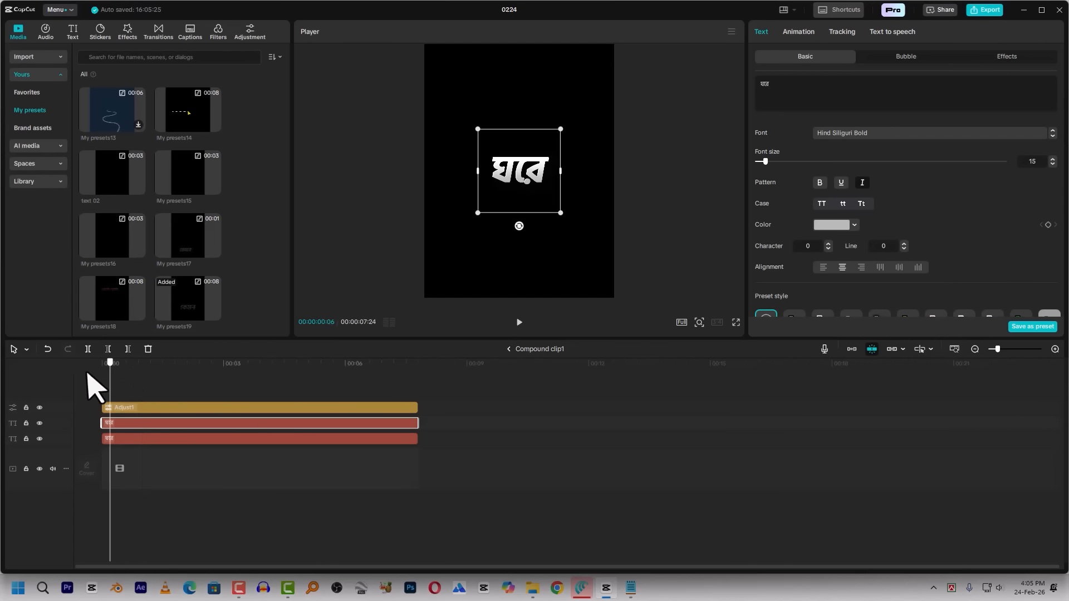
{"action": "left_click", "coordinate": [507, 348]}
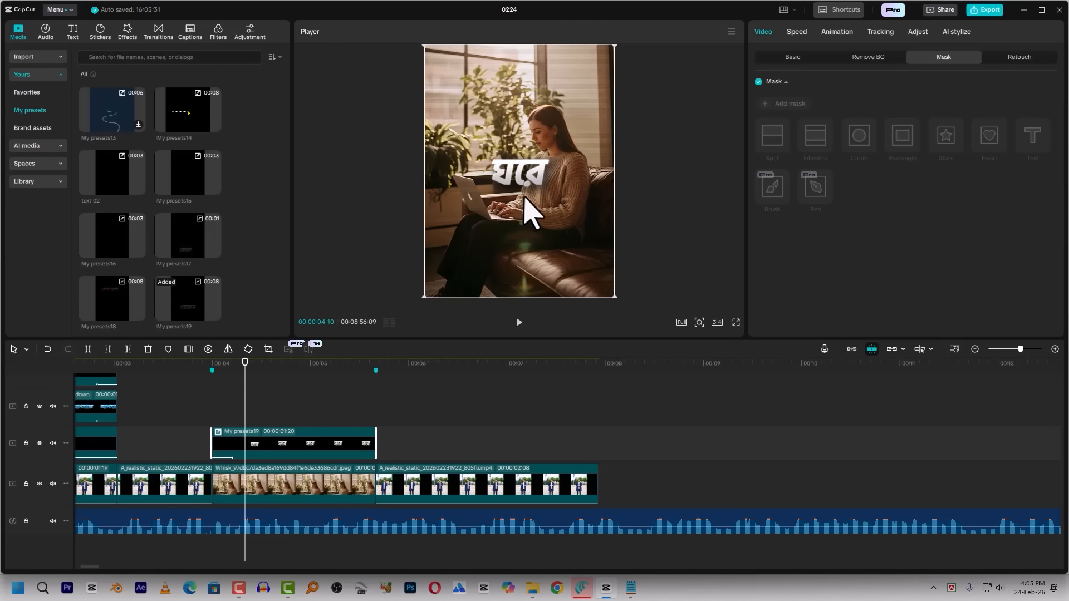
Move the ঘরে caption to the lower left of the image and duplicate its clip onto the track above
{"action": "left_click_drag", "start_coordinate": [525, 198], "coordinate": [484, 258]}
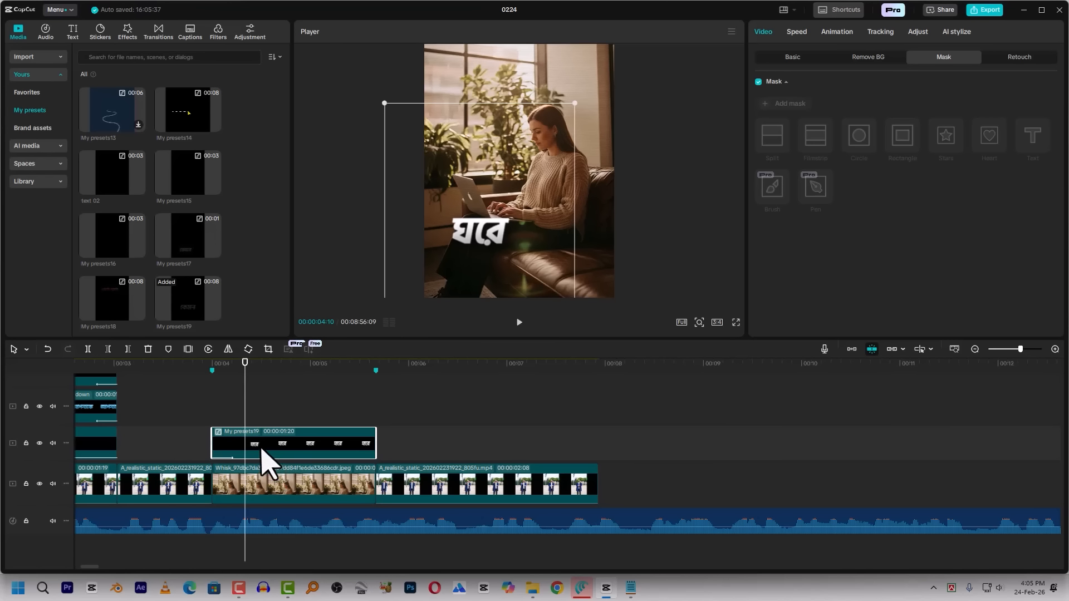
{"action": "left_click_drag", "start_coordinate": [267, 461], "coordinate": [276, 431]}
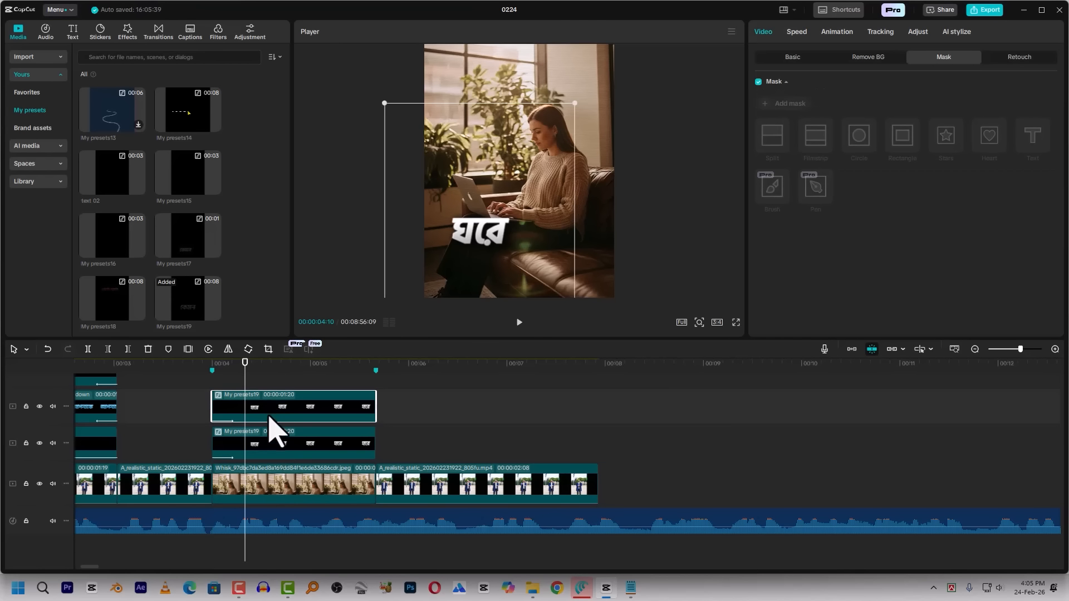
Change both text layers inside the duplicated caption compound to বসে and return to the main timeline
{"action": "double_click", "coordinate": [265, 410]}
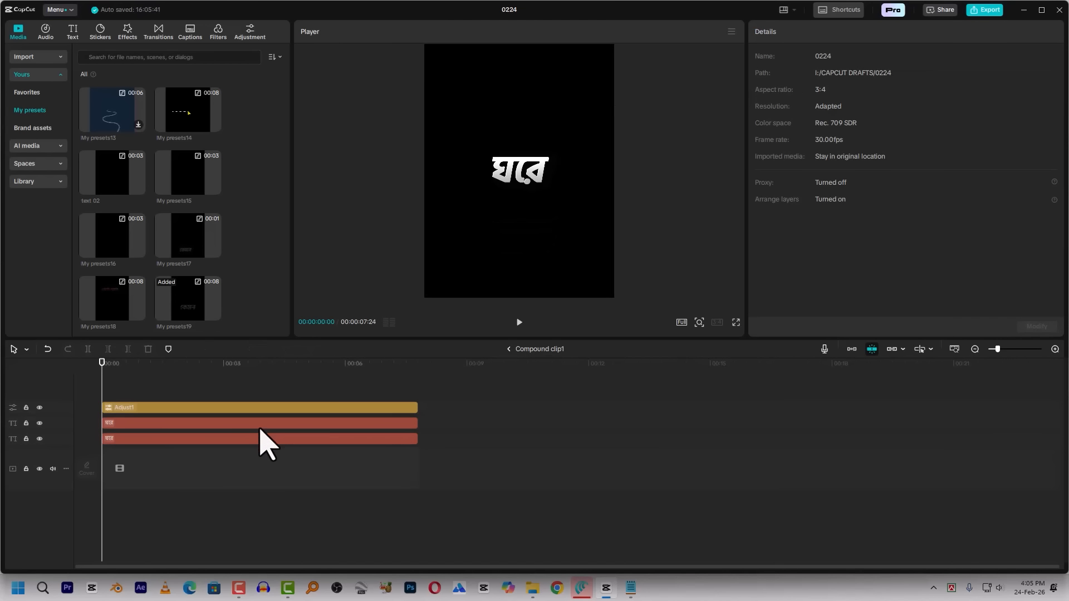
{"action": "left_click", "coordinate": [265, 439]}
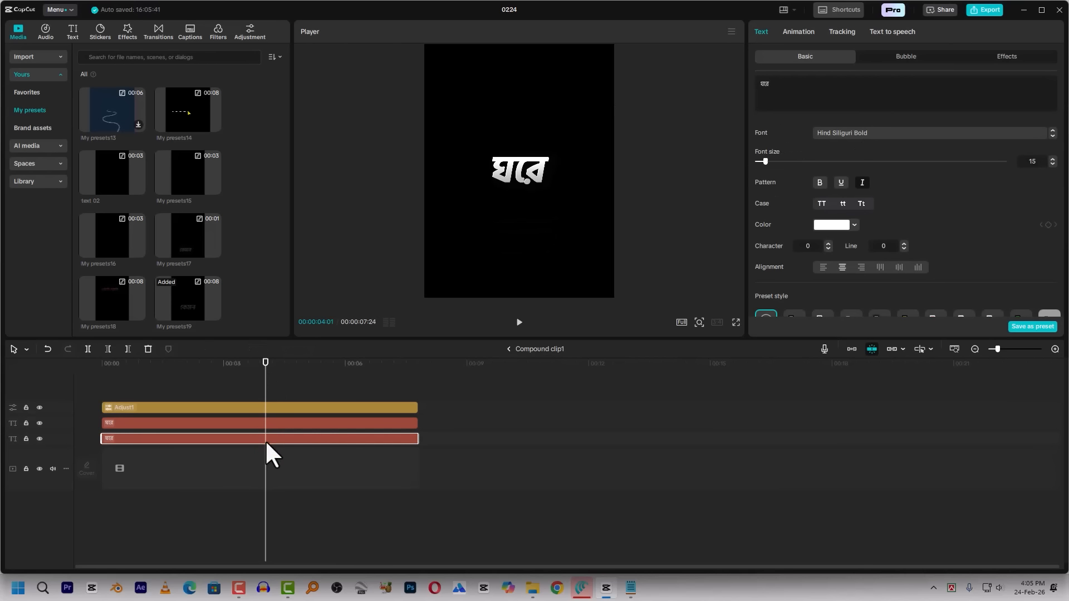
{"action": "left_click", "coordinate": [292, 423]}
{"action": "left_click", "coordinate": [508, 350]}
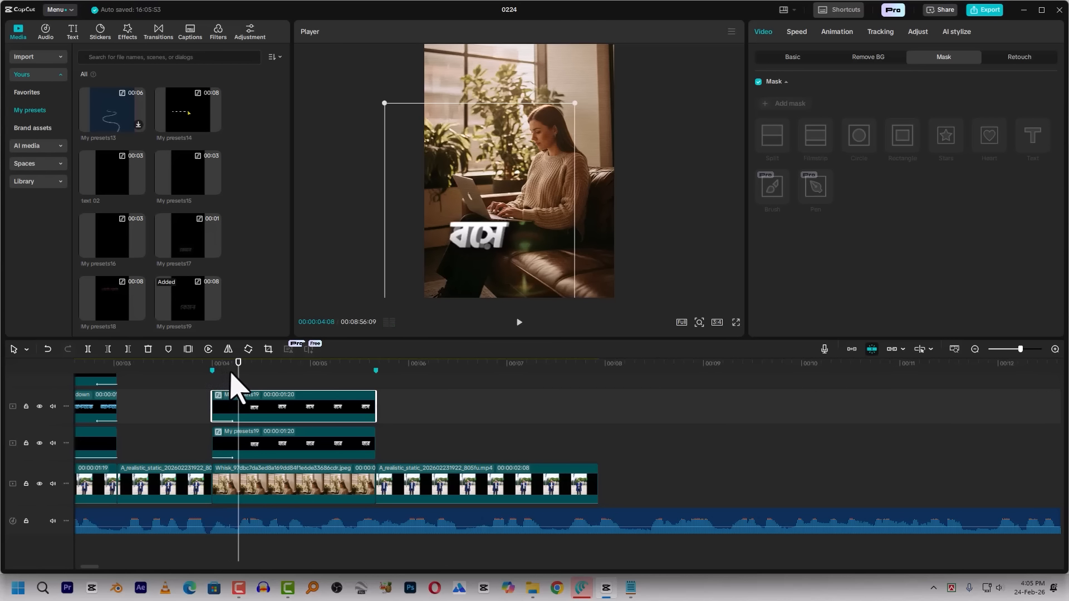
Place the বসে caption right of ঘরে, then scale both captions to 93% and shift them slightly up
{"action": "left_click_drag", "start_coordinate": [482, 261], "coordinate": [543, 257]}
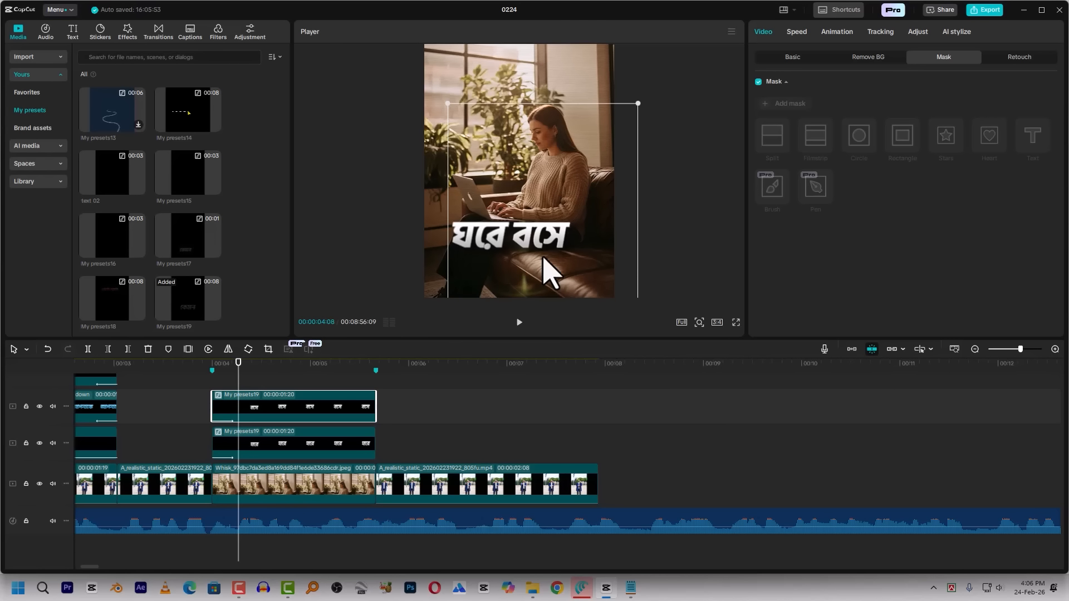
{"action": "left_click", "coordinate": [342, 440], "text": "ctrl"}
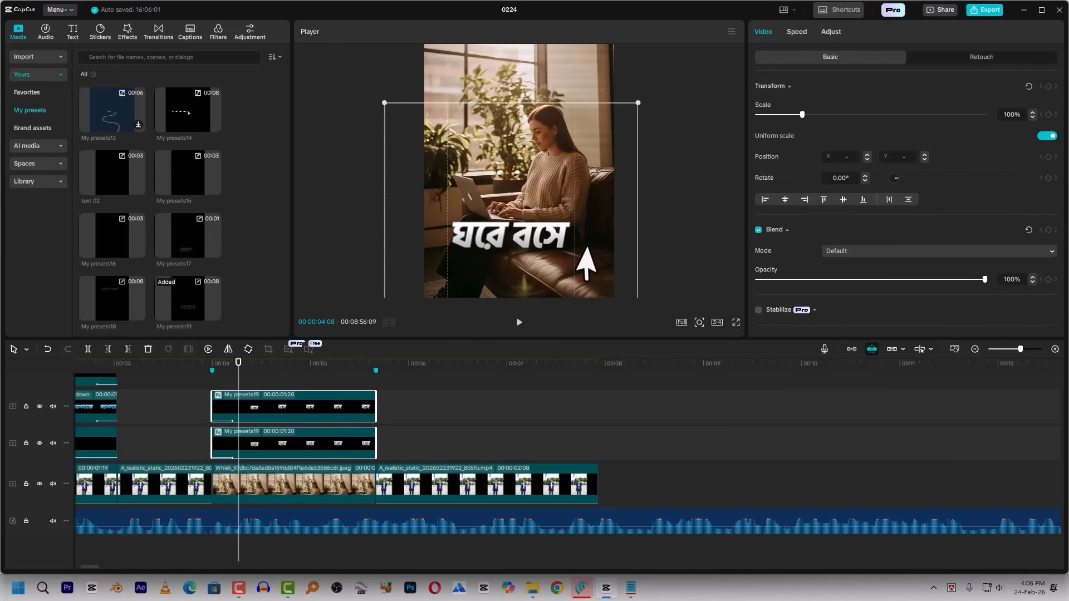
{"action": "left_click_drag", "start_coordinate": [515, 221], "coordinate": [508, 210]}
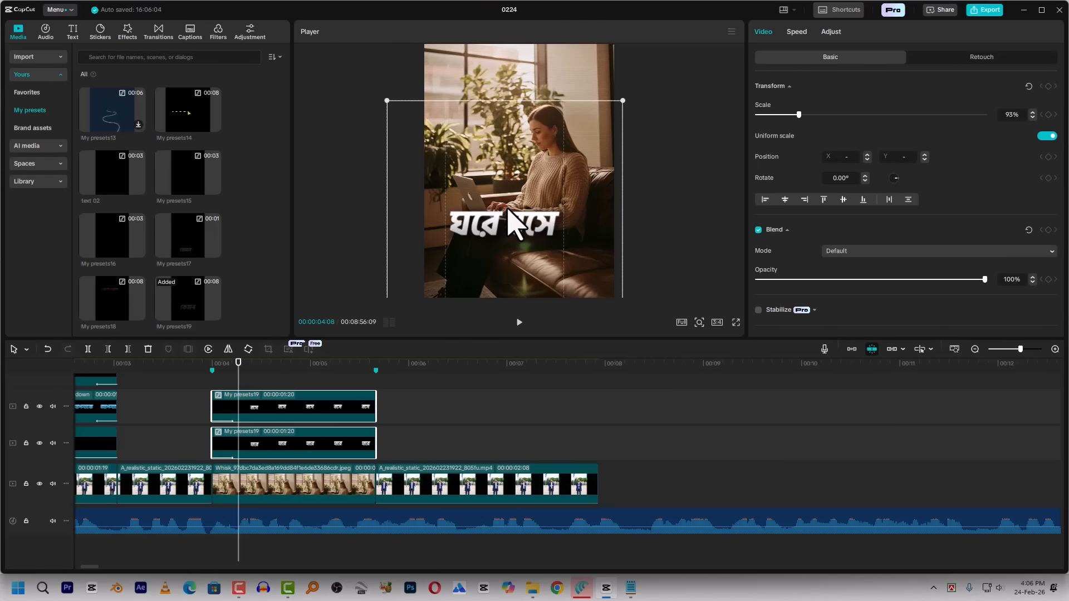
Duplicate the বসে caption clip onto a new track above and open the copy's compound
{"action": "left_click", "coordinate": [252, 420]}
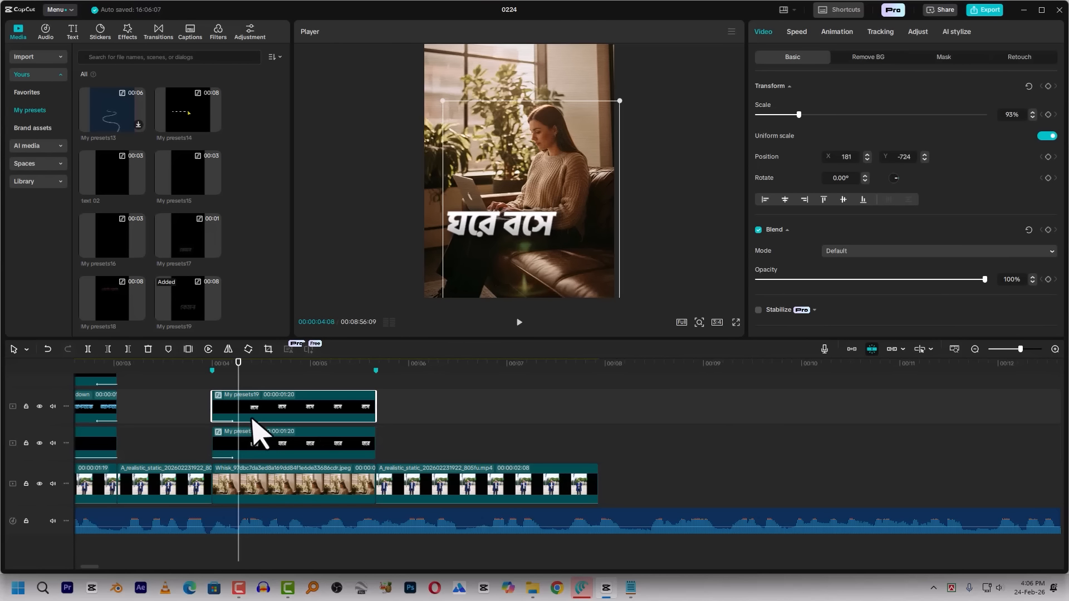
{"action": "mouse_move", "coordinate": [256, 414]}
{"action": "left_mouse_down"}
{"action": "mouse_move", "coordinate": [253, 348]}
{"action": "mouse_move", "coordinate": [256, 437]}
{"action": "mouse_move", "coordinate": [265, 419]}
{"action": "mouse_move", "coordinate": [255, 429]}
{"action": "left_mouse_up"}
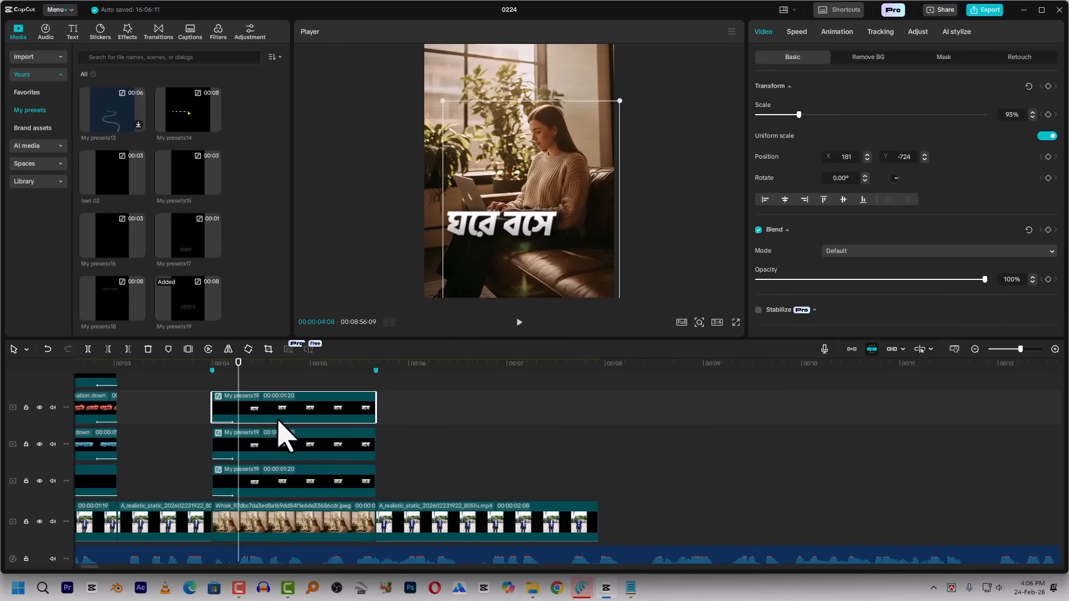
{"action": "double_click", "coordinate": [272, 410]}
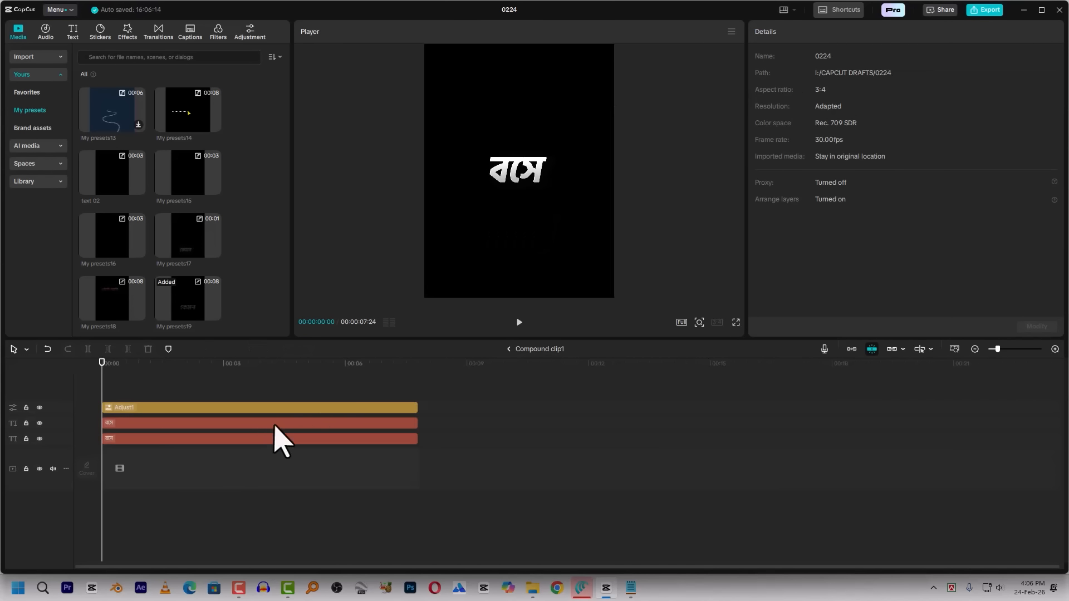
Colour the compound's upper text layer red (D91600) and change its text to শুয়ে
{"action": "left_click", "coordinate": [246, 423]}
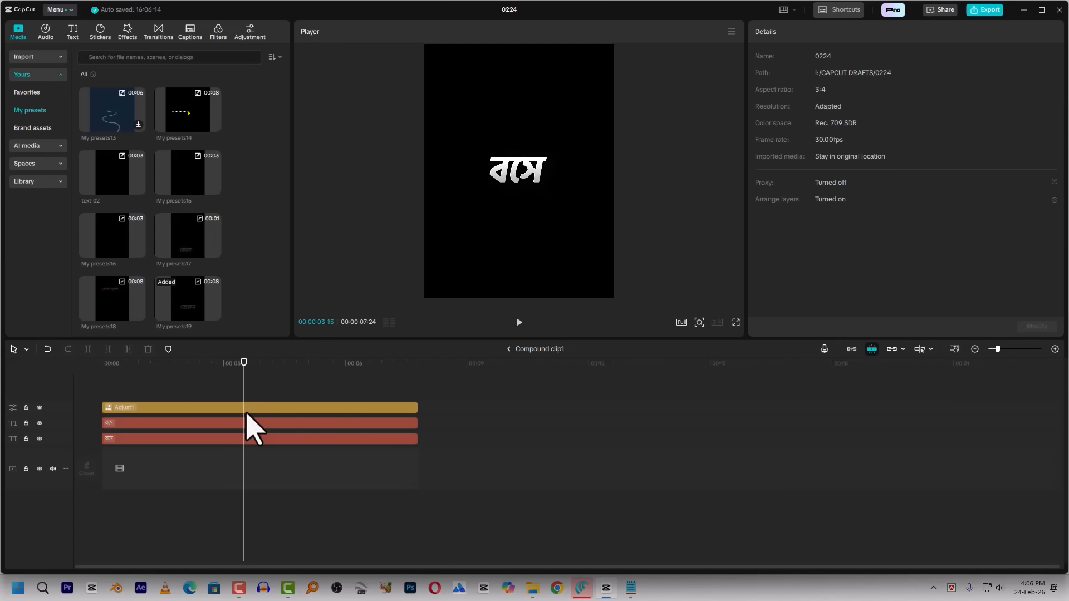
{"action": "left_click", "coordinate": [830, 225]}
{"action": "left_click_drag", "start_coordinate": [885, 261], "coordinate": [914, 251]}
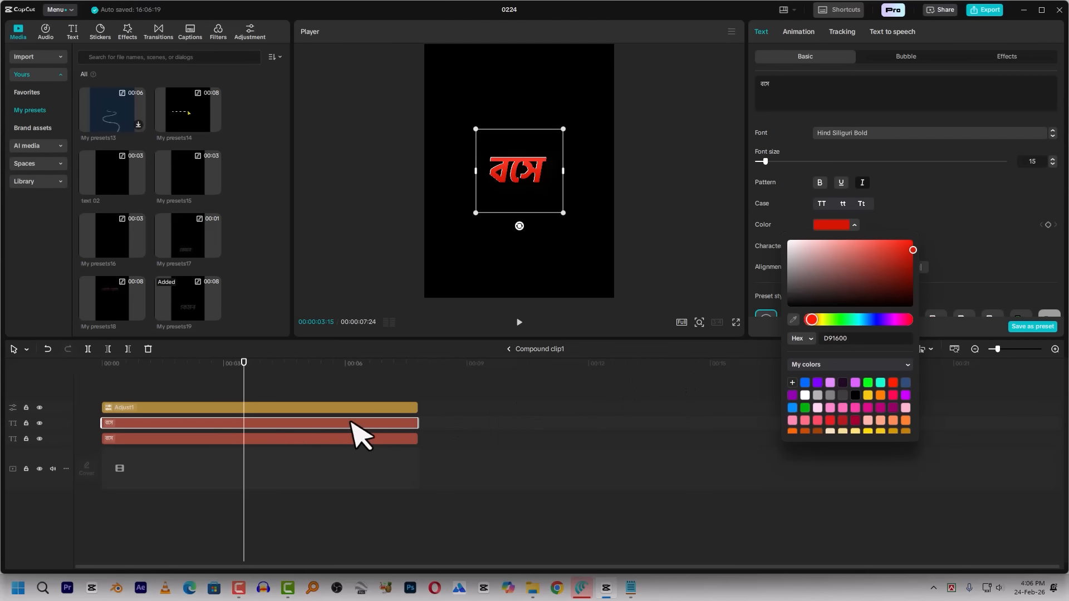
{"action": "left_click", "coordinate": [847, 88]}
{"action": "key", "text": "ctrl+a"}
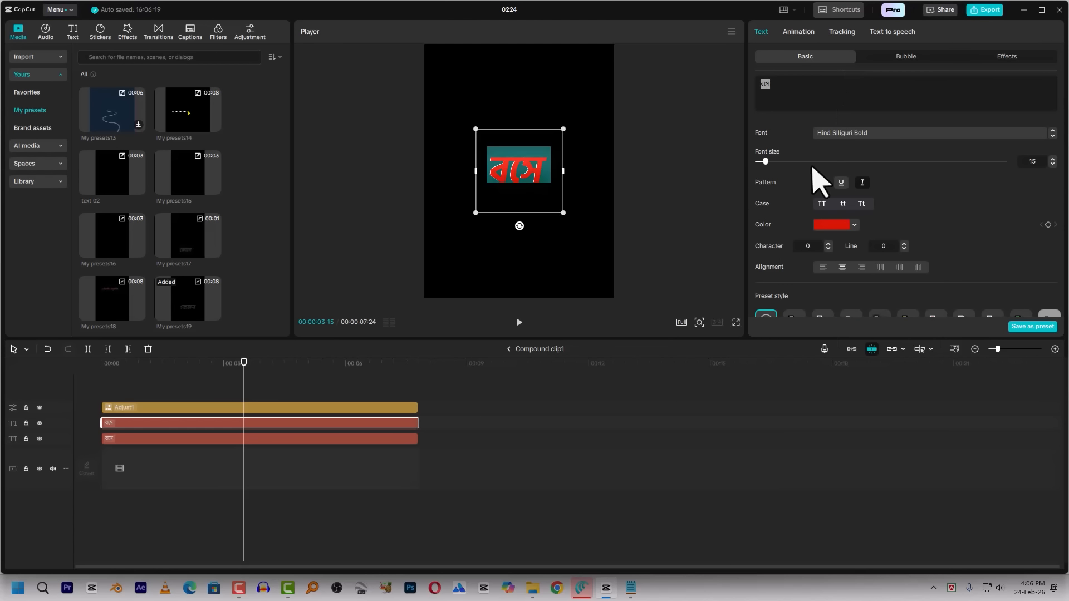
{"action": "key", "text": "super+v"}
{"action": "left_click", "coordinate": [904, 443]}
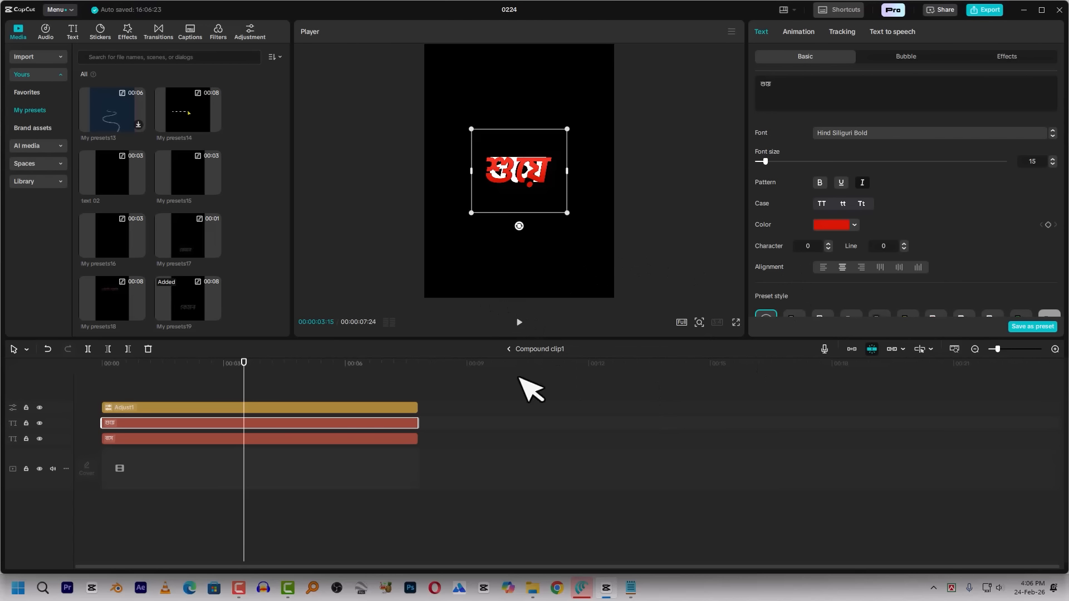
Change the compound's lower text layer to শুয়ে and return to the main timeline
{"action": "left_click", "coordinate": [317, 438]}
{"action": "left_click", "coordinate": [810, 95]}
{"action": "key", "text": "ctrl+a"}
{"action": "key", "text": "super+v"}
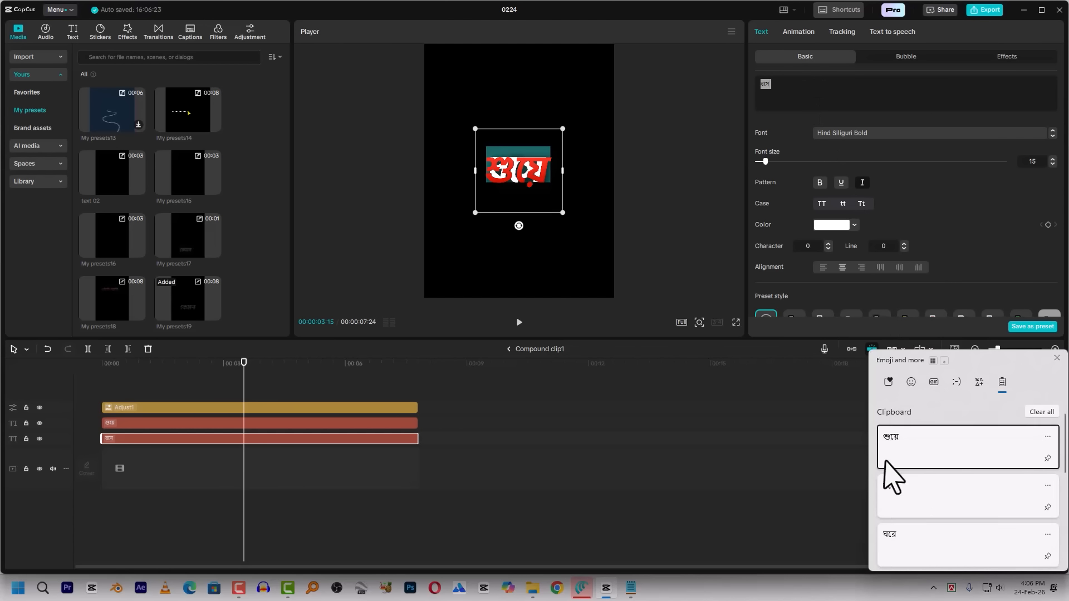
{"action": "left_click", "coordinate": [904, 449]}
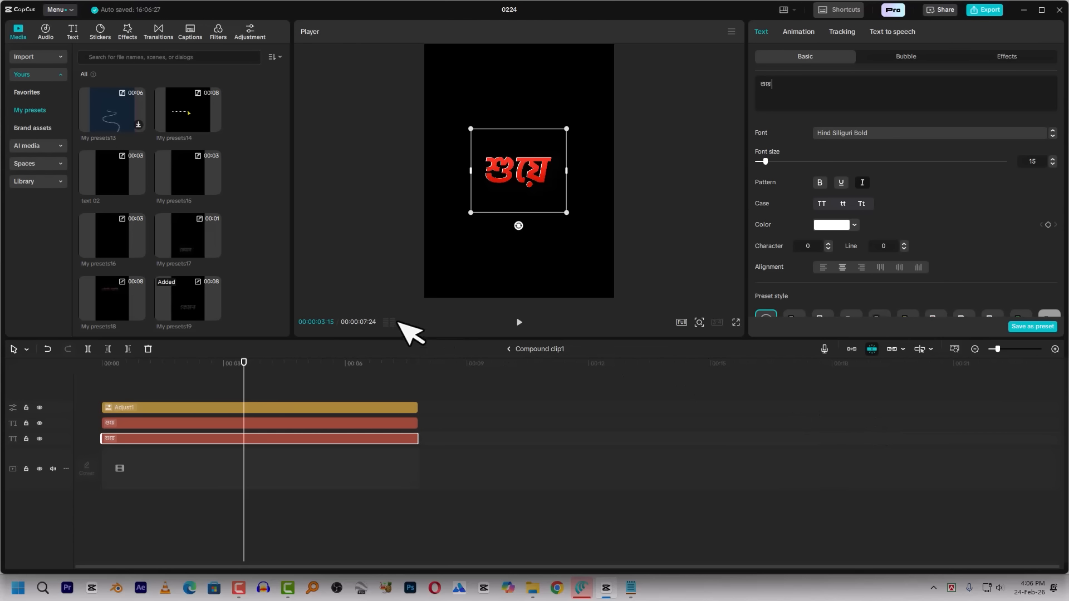
{"action": "left_click", "coordinate": [509, 350]}
{"action": "left_click", "coordinate": [512, 350]}
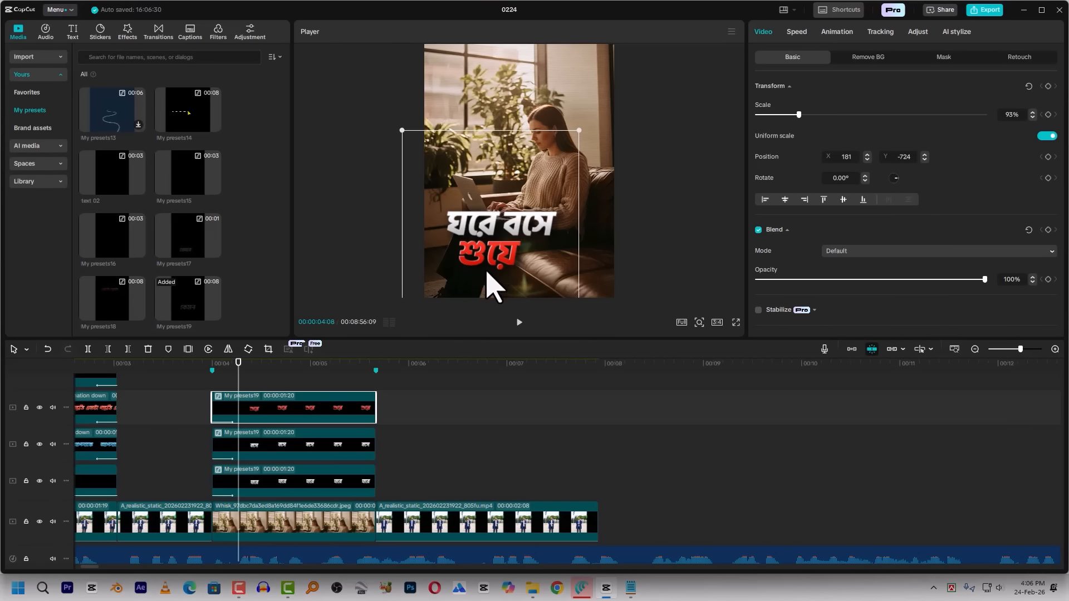
Duplicate the red শুয়ে caption onto another track and place the copy beside it at X 569, Y -1170
{"action": "left_click_drag", "start_coordinate": [303, 418], "coordinate": [275, 405]}
{"action": "left_click_drag", "start_coordinate": [494, 255], "coordinate": [559, 257]}
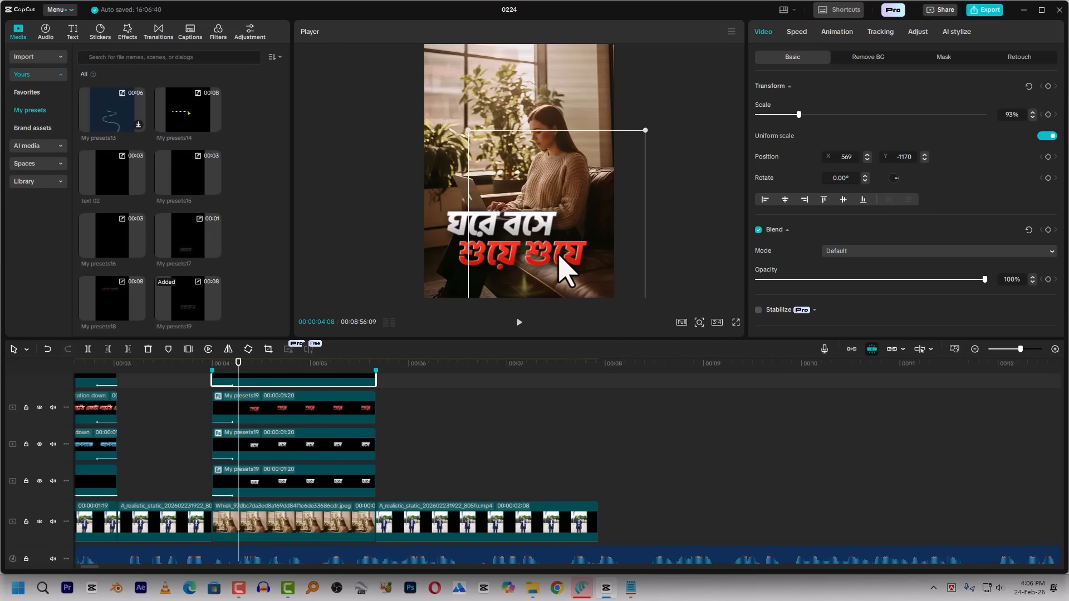
Add the Glow 2 effect to the ঘরে caption clip, with Glow 8 and Size 23
{"action": "left_click", "coordinate": [235, 484]}
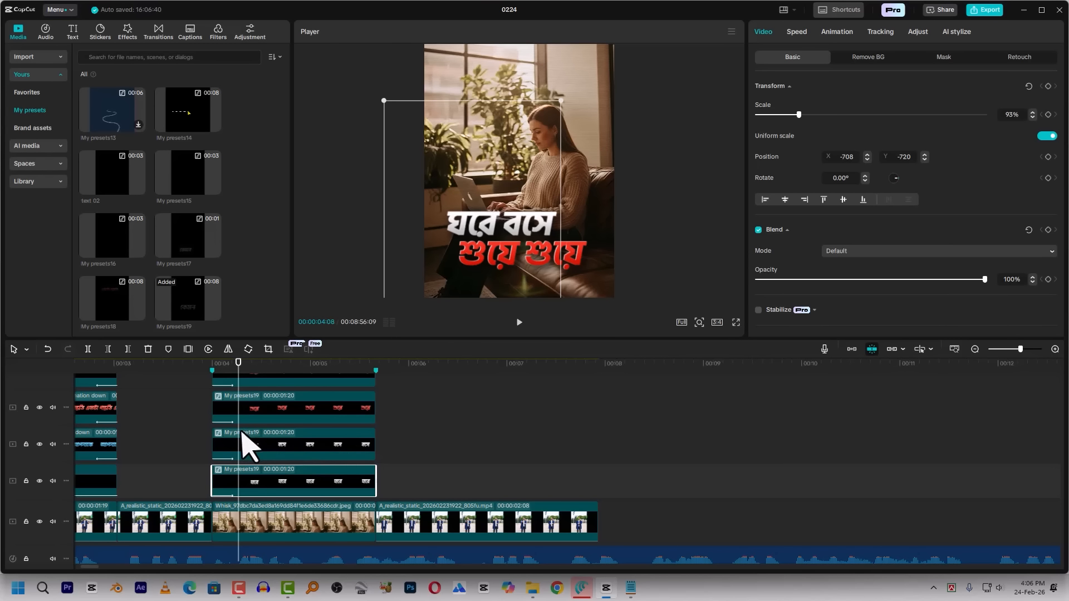
{"action": "scroll", "coordinate": [245, 421], "scroll_direction": "down", "scroll_amount": 2}
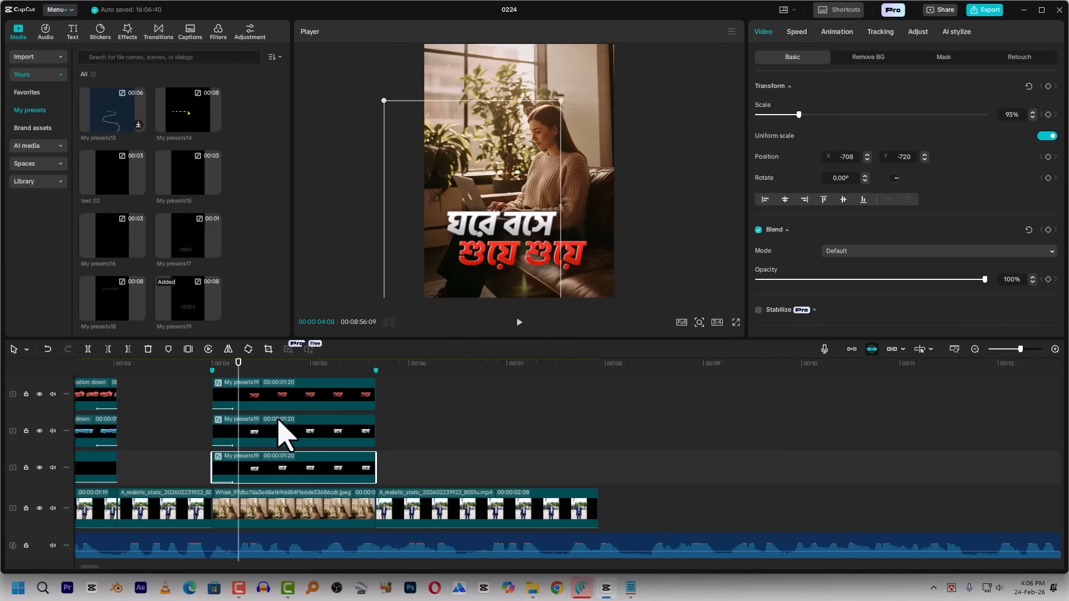
{"action": "scroll", "coordinate": [250, 389], "scroll_direction": "down", "scroll_amount": 2}
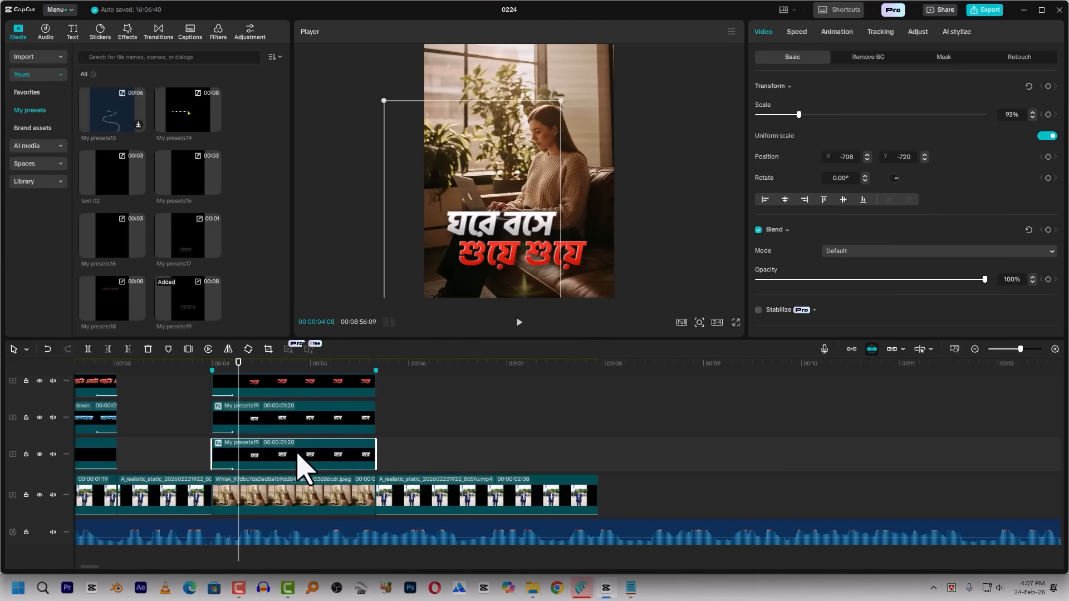
{"action": "left_click", "coordinate": [128, 32]}
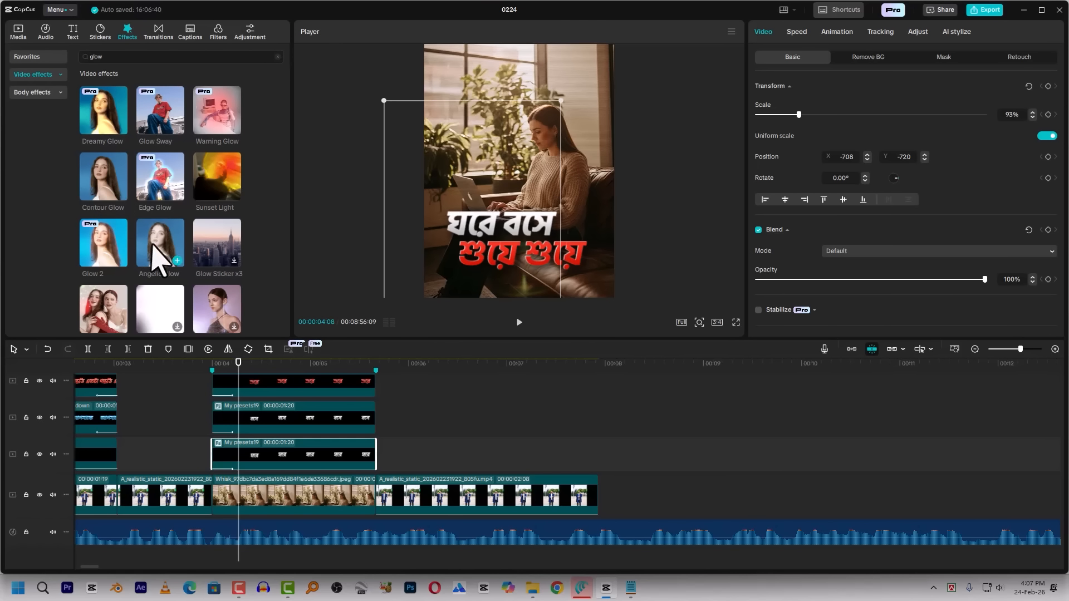
{"action": "left_click_drag", "start_coordinate": [105, 236], "coordinate": [240, 462]}
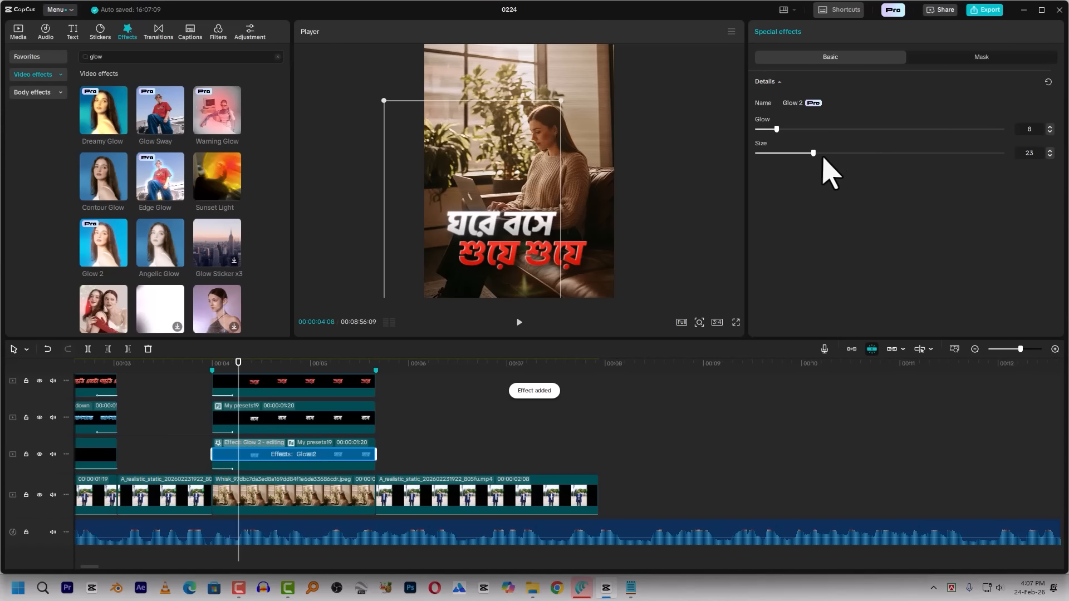
{"action": "left_click", "coordinate": [386, 458]}
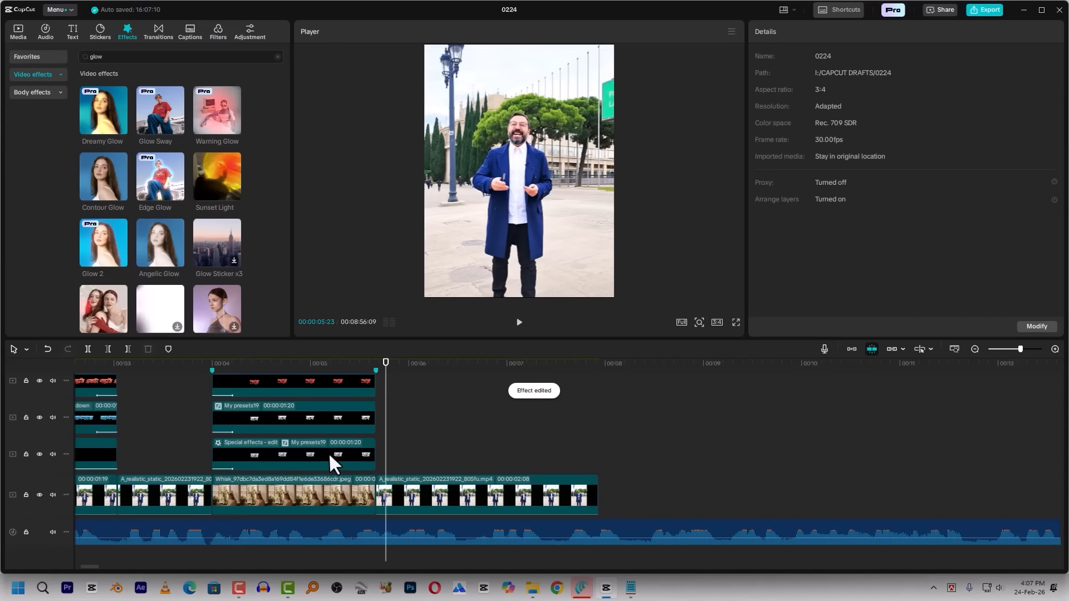
Copy the glowing ঘরে clip's attributes and paste its video and audio attributes onto the other three caption clips, leaving animation out
{"action": "left_click", "coordinate": [330, 454]}
{"action": "left_click", "coordinate": [262, 454]}
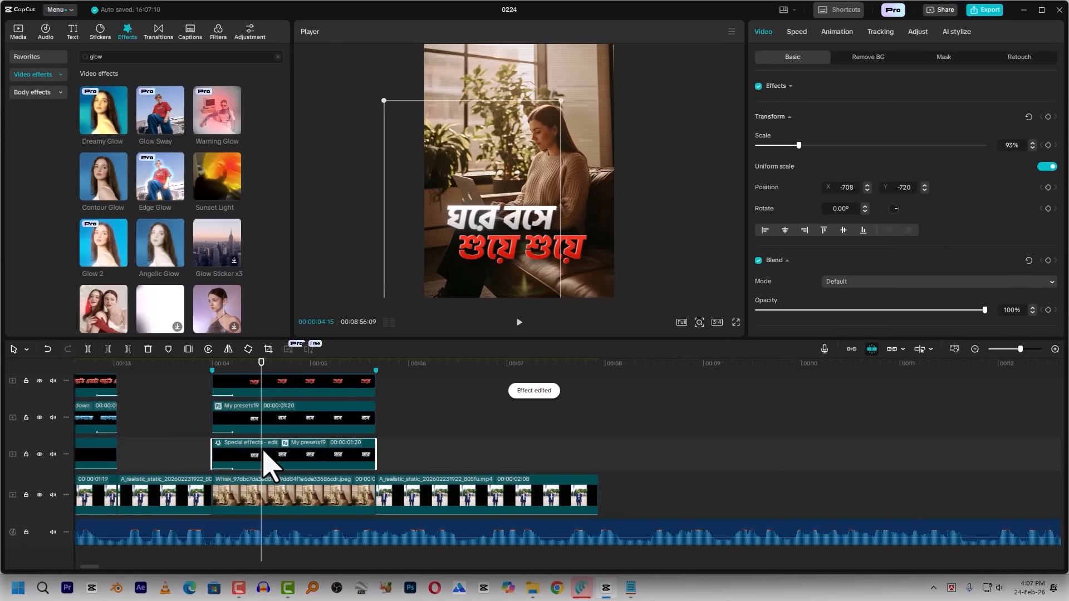
{"action": "left_click_drag", "start_coordinate": [388, 417], "coordinate": [272, 419]}
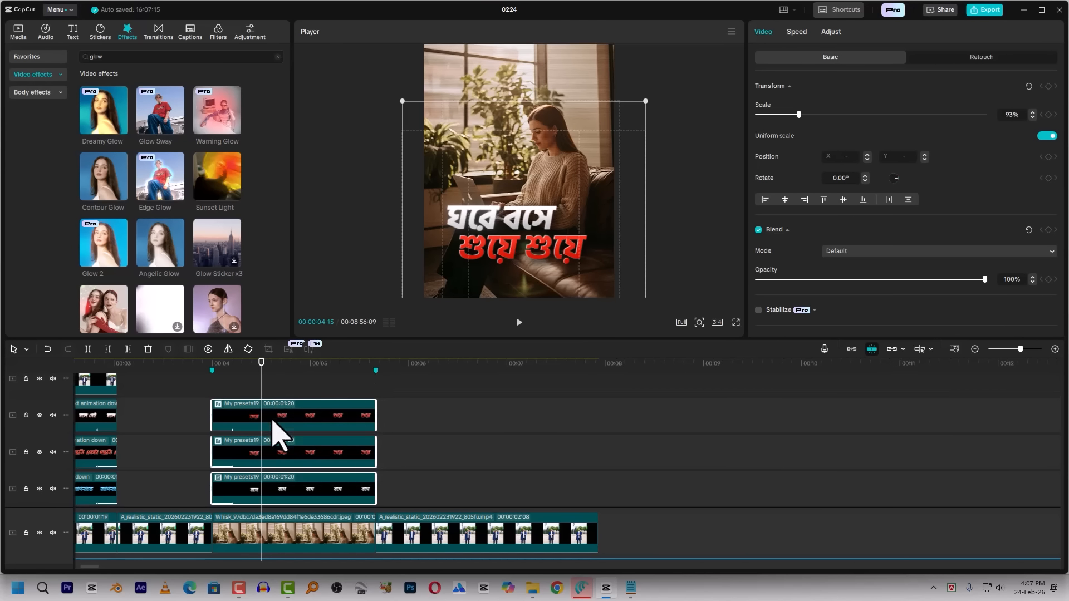
{"action": "key", "text": "ctrl+alt+v"}
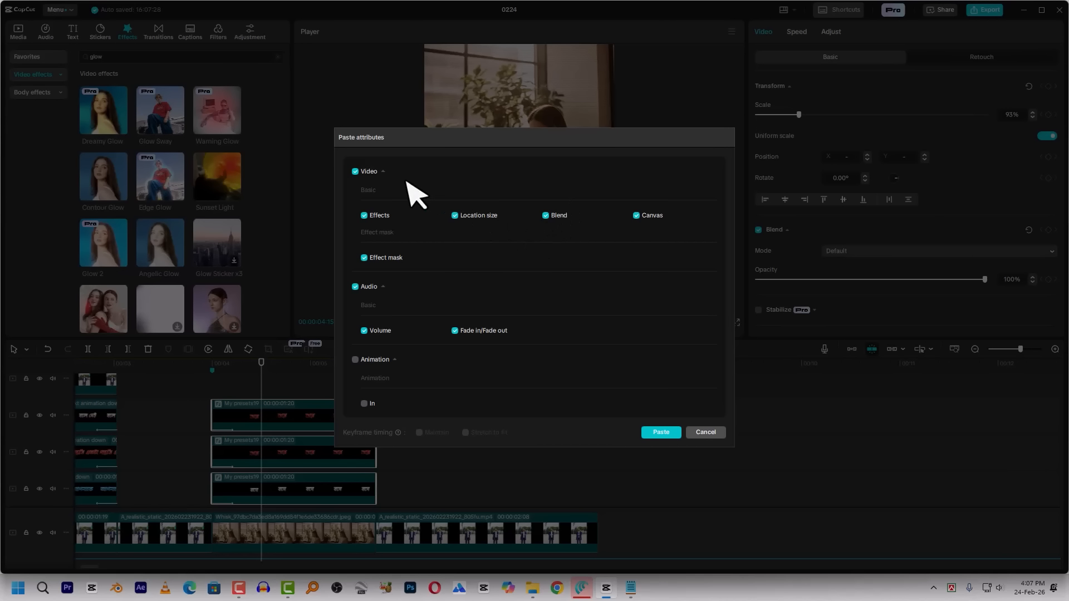
{"action": "left_click", "coordinate": [662, 432]}
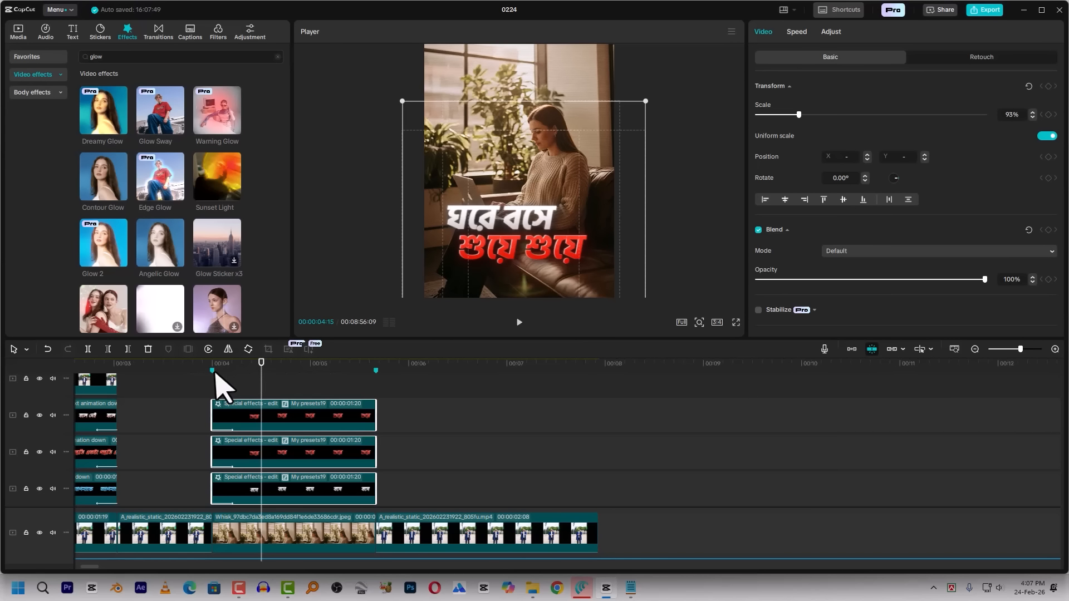
Preview the captions against the speech and shift the বসে caption clip to start at 00:00:04:03
{"action": "left_click_drag", "start_coordinate": [210, 368], "coordinate": [210, 393]}
{"action": "left_click", "coordinate": [331, 387]}
{"action": "key", "text": "space"}
{"action": "key", "text": "space"}
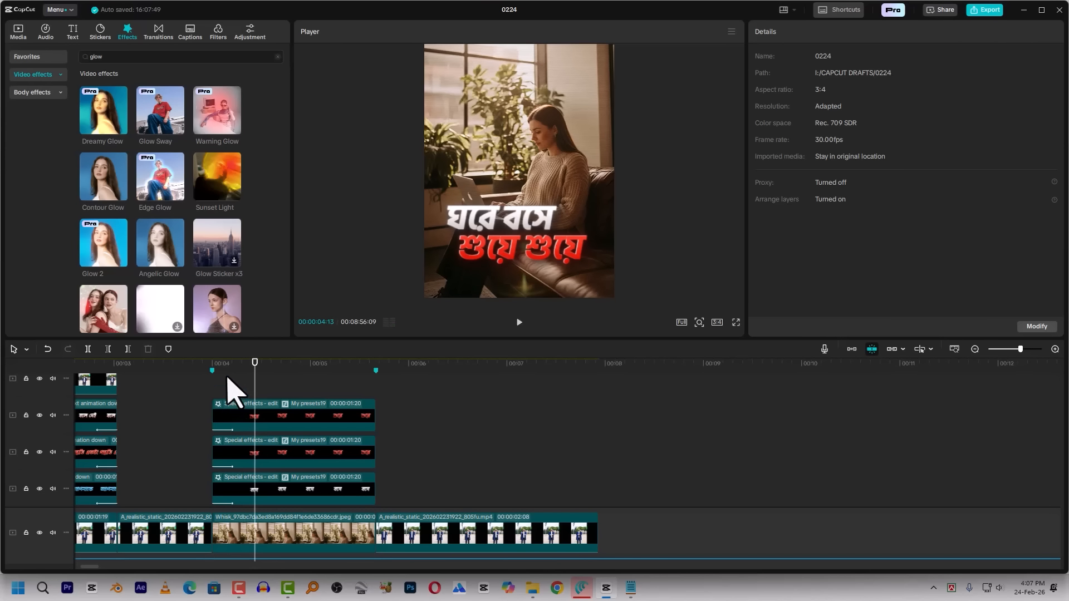
{"action": "left_click", "coordinate": [214, 370]}
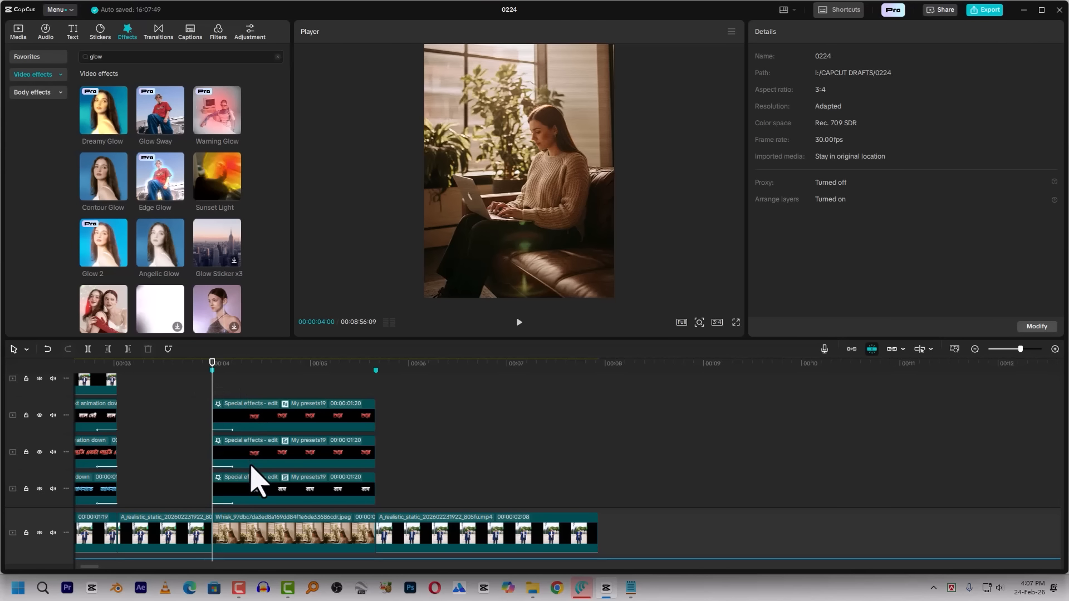
{"action": "scroll", "coordinate": [263, 498], "scroll_direction": "down", "scroll_amount": 1}
{"action": "key", "text": "Right"}
{"action": "key", "text": "Right"}
{"action": "key", "text": "Right"}
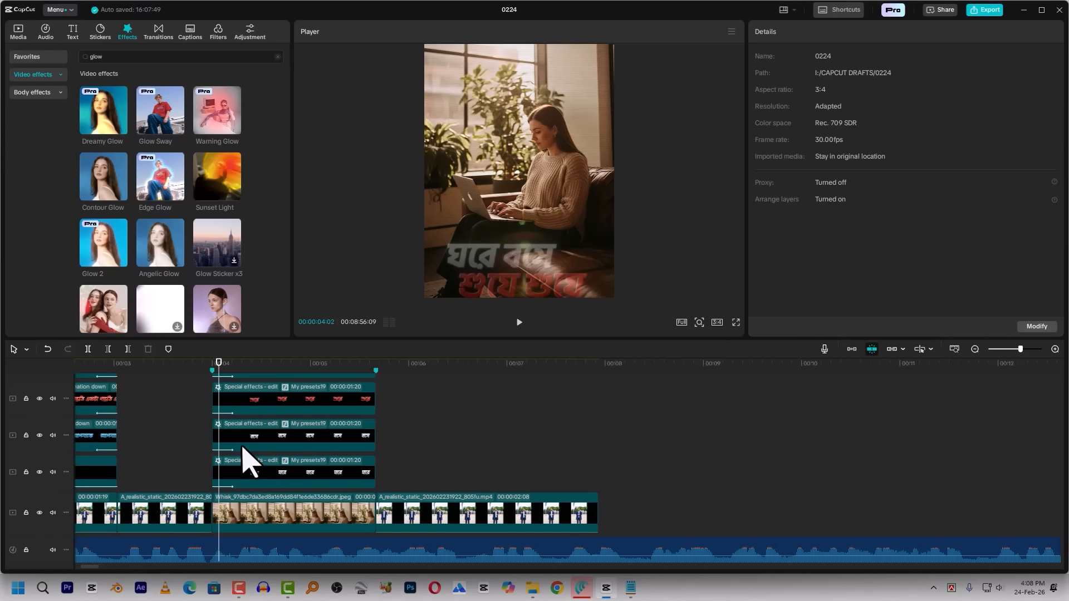
{"action": "key", "text": "Right"}
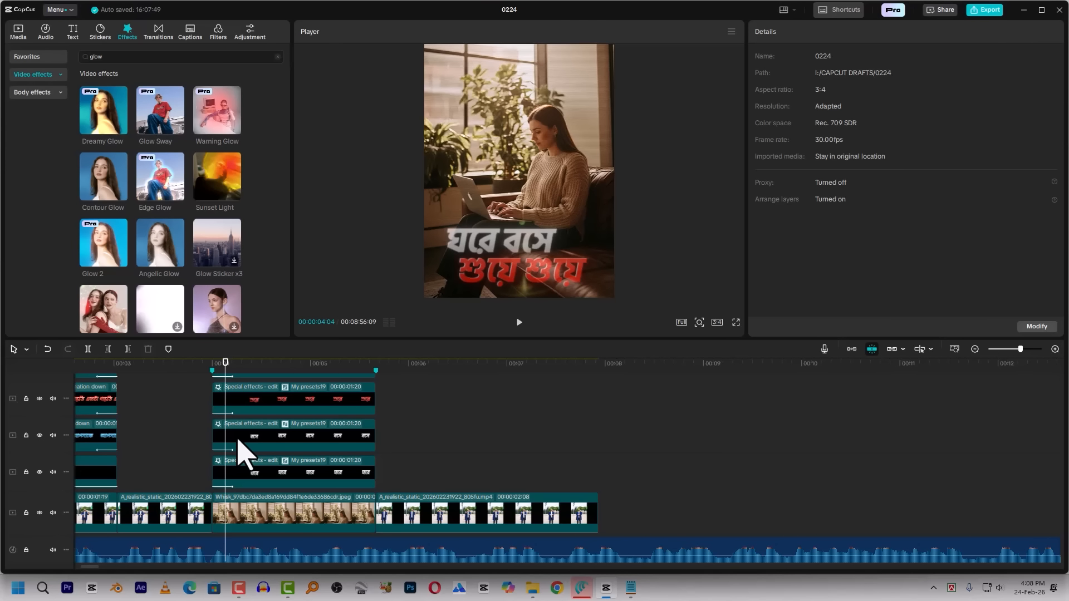
{"action": "key", "text": "Left"}
{"action": "left_click_drag", "start_coordinate": [245, 445], "coordinate": [259, 448]}
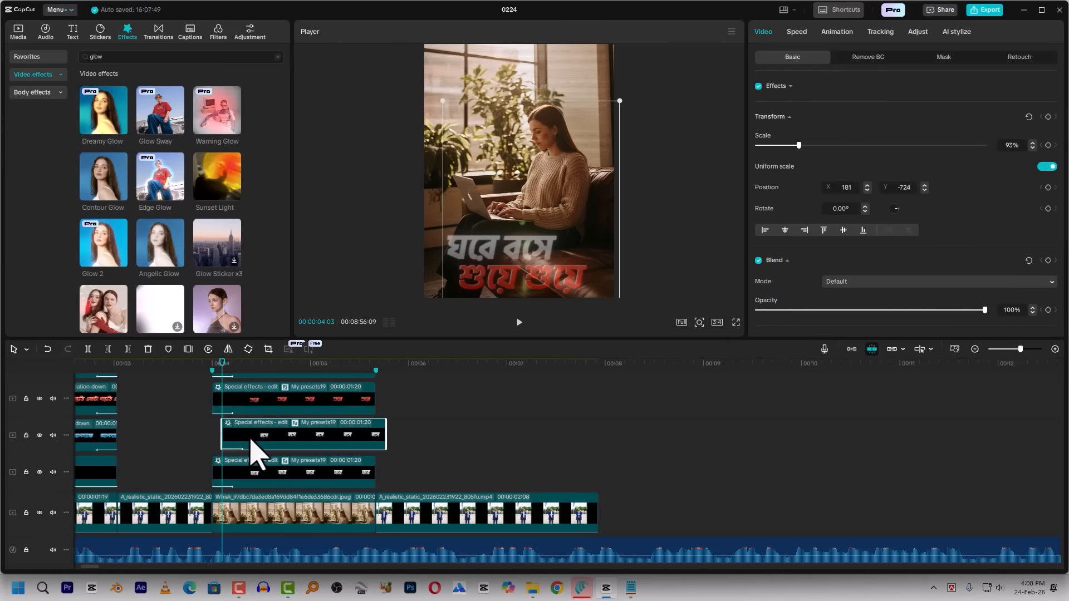
Shift the two red শুয়ে caption clips to match the speech, starting one at 00:00:04:14 and the other slightly after it
{"action": "left_click", "coordinate": [213, 364]}
{"action": "key", "text": "space"}
{"action": "key", "text": "space"}
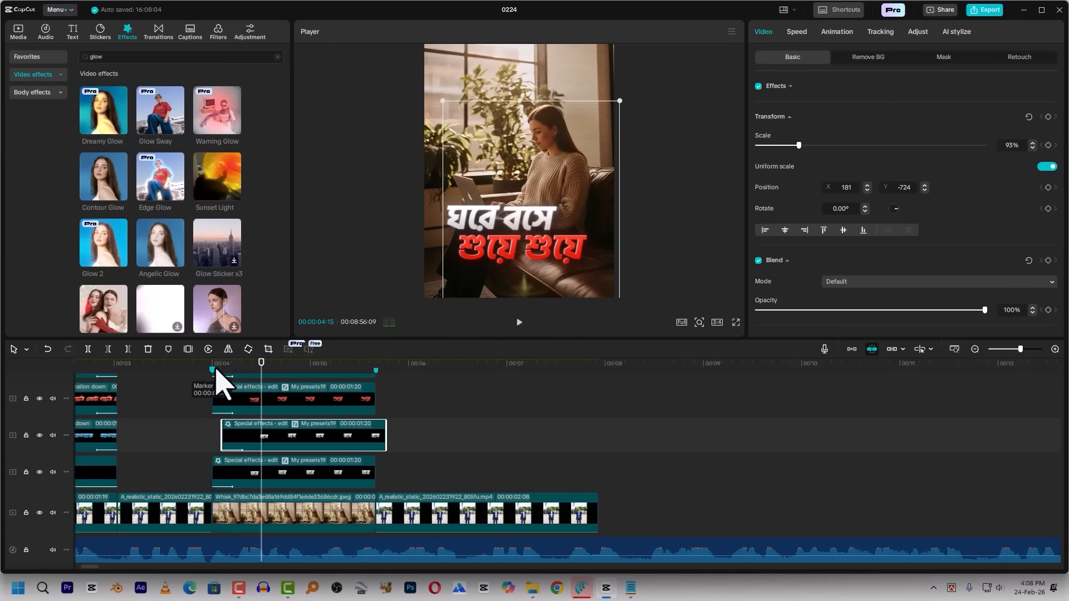
{"action": "left_click", "coordinate": [218, 366]}
{"action": "left_click", "coordinate": [216, 370]}
{"action": "key", "text": "space"}
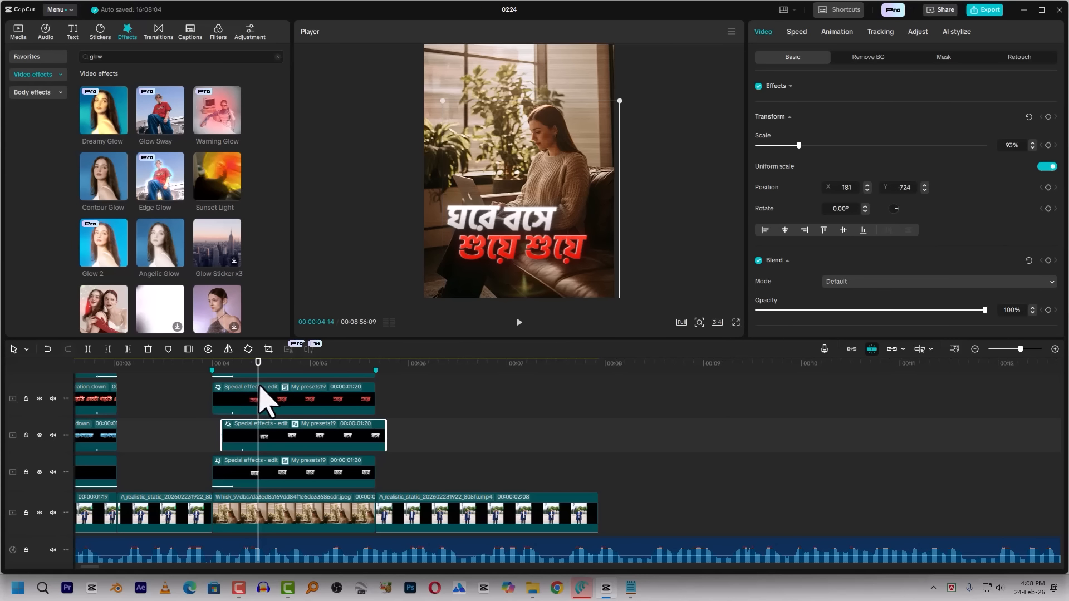
{"action": "left_click_drag", "start_coordinate": [260, 415], "coordinate": [332, 394]}
{"action": "key", "text": "space"}
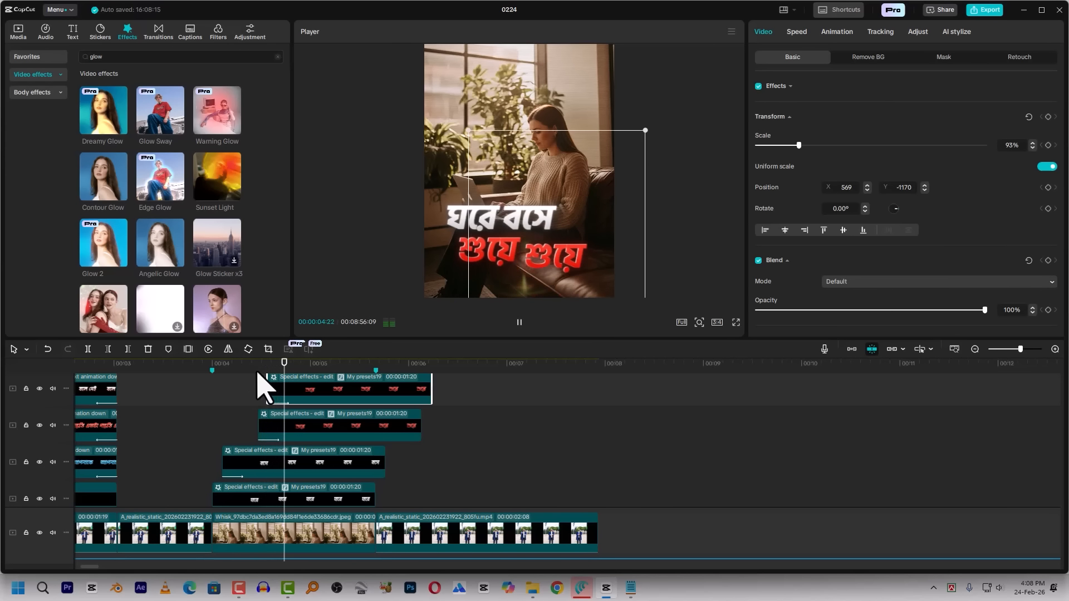
{"action": "left_click", "coordinate": [191, 385]}
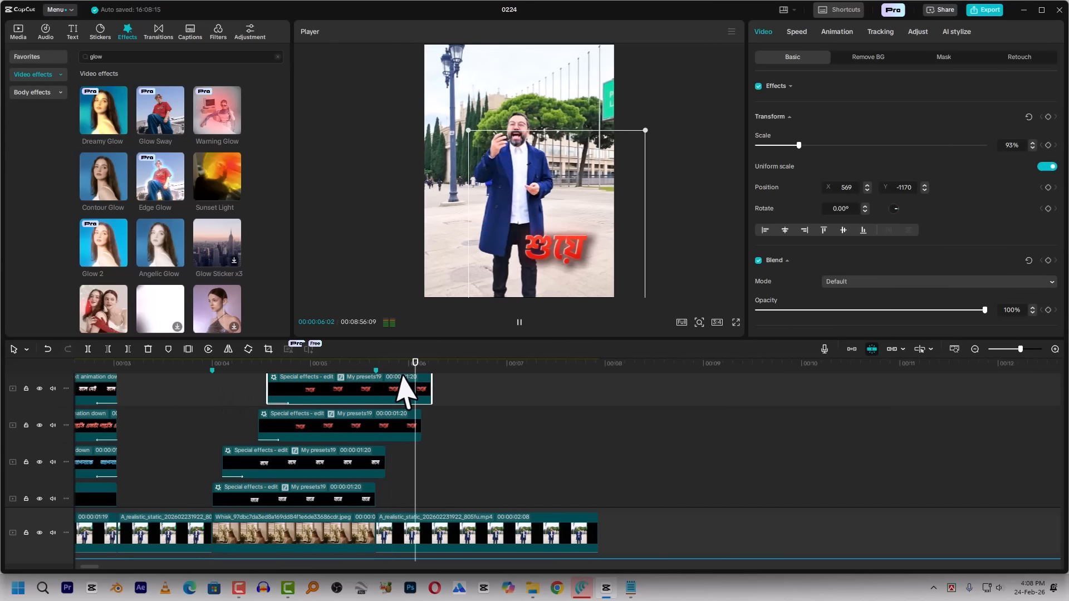
Trim the ends of the three shifted caption clips to the marker at 00:00:05:20, where the image insert ends
{"action": "left_click", "coordinate": [379, 390]}
{"action": "left_click_drag", "start_coordinate": [450, 393], "coordinate": [382, 453]}
{"action": "key", "text": "w"}
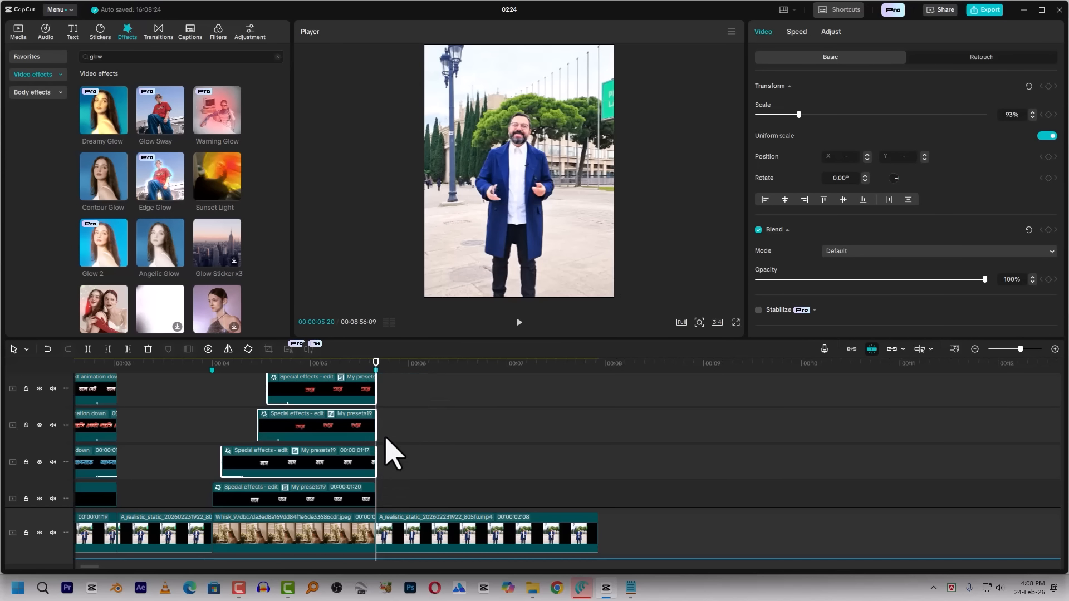
{"action": "left_click", "coordinate": [353, 376]}
{"action": "left_click_drag", "start_coordinate": [355, 373], "coordinate": [354, 497]}
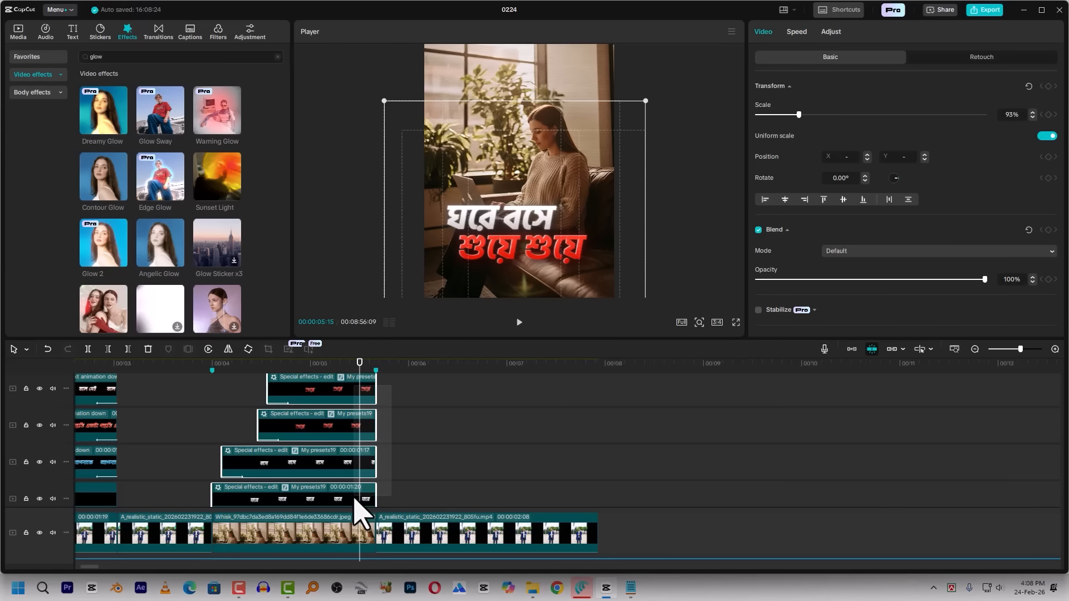
{"action": "left_click_drag", "start_coordinate": [355, 497], "coordinate": [353, 497]}
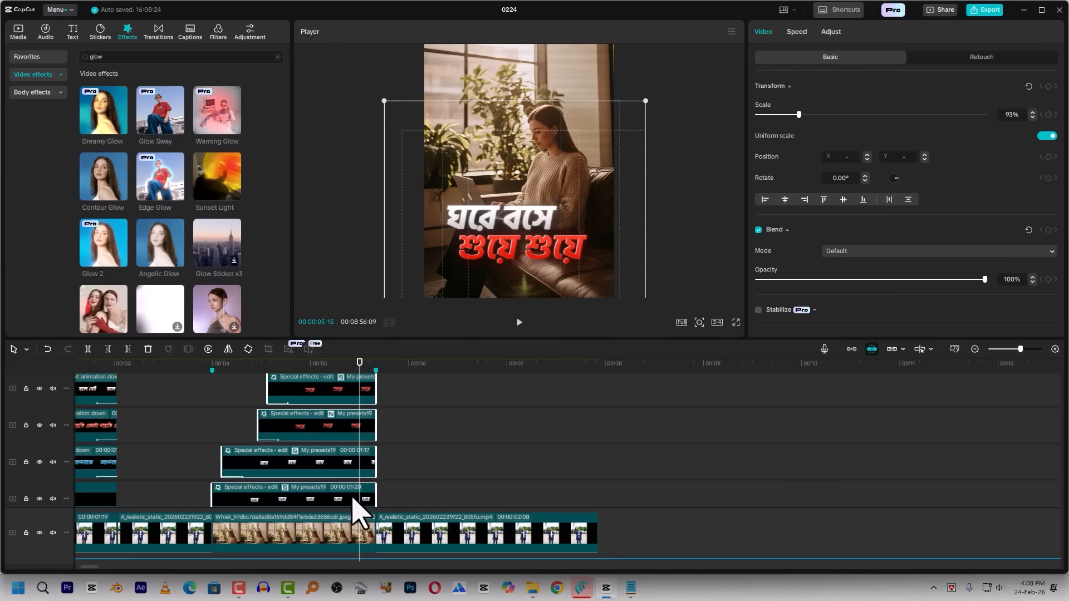
{"action": "right_click", "coordinate": [358, 438]}
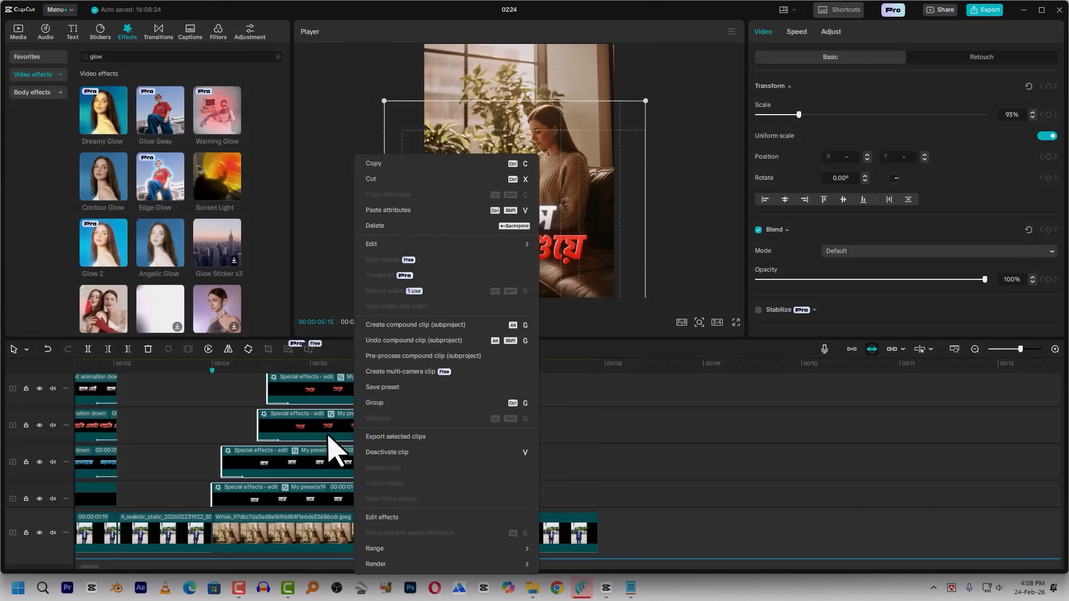
{"action": "key", "text": "Escape"}
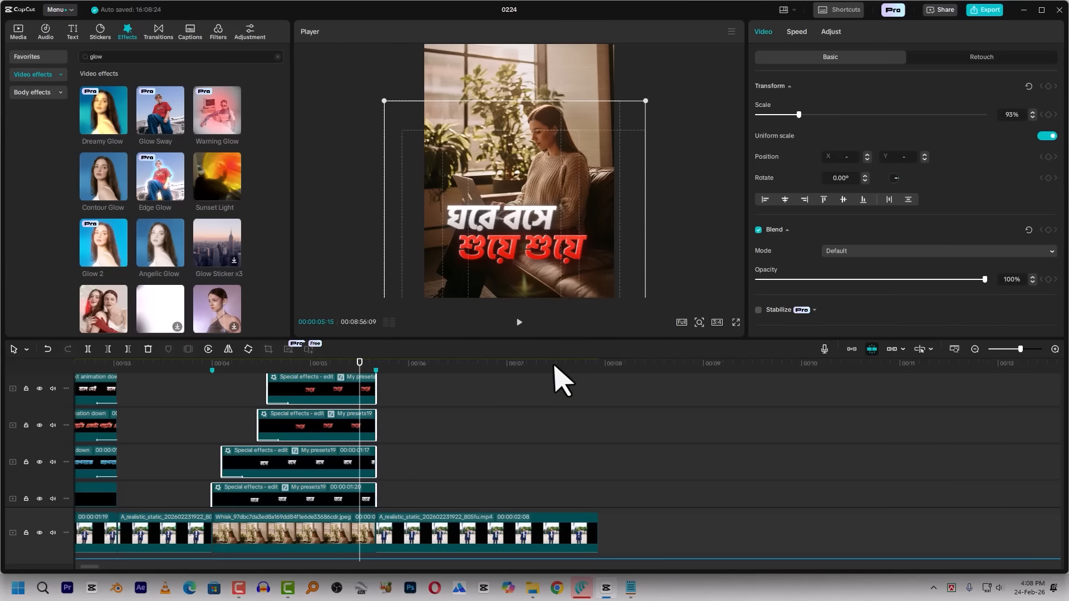
Play the section after the image insert, then delete the talking-video clip that follows it on the main track
{"action": "left_click", "coordinate": [374, 369]}
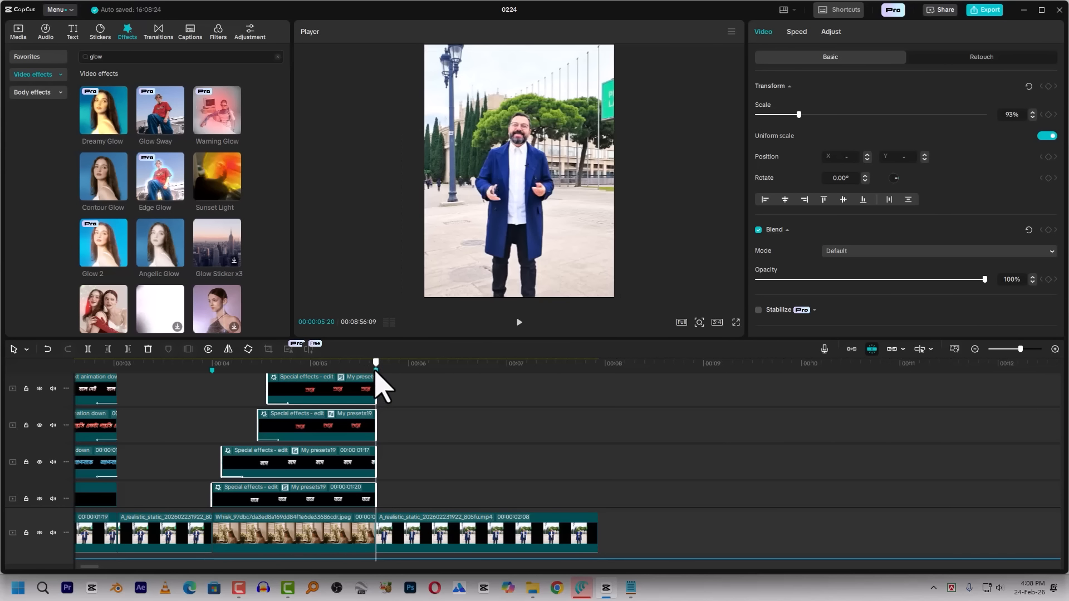
{"action": "mouse_move", "coordinate": [376, 389]}
{"action": "left_mouse_down"}
{"action": "mouse_move", "coordinate": [388, 390]}
{"action": "mouse_move", "coordinate": [359, 395]}
{"action": "left_mouse_up"}
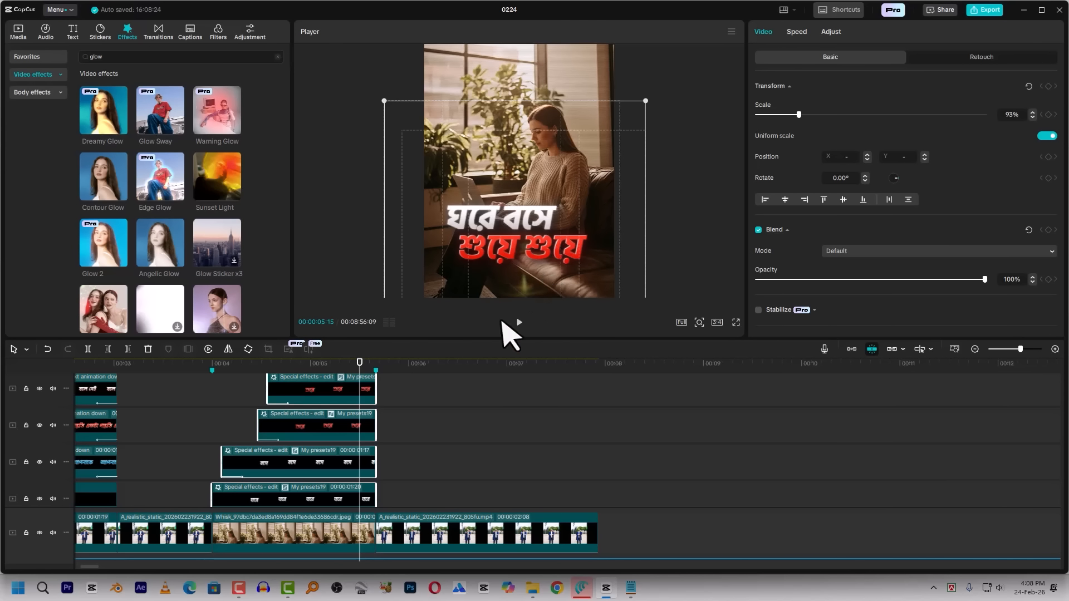
{"action": "left_click", "coordinate": [386, 369]}
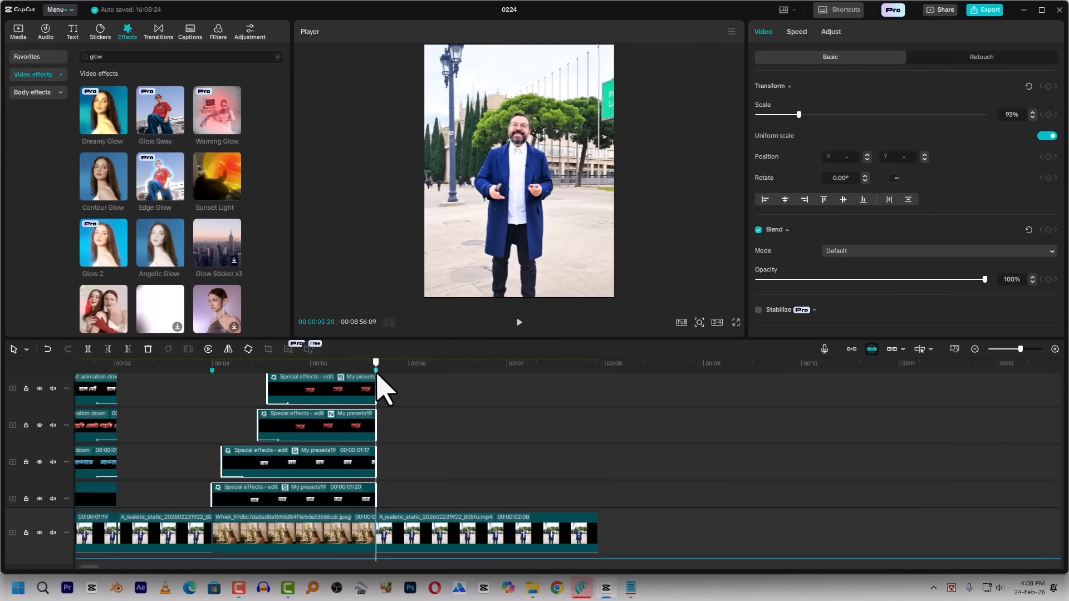
{"action": "key", "text": "space"}
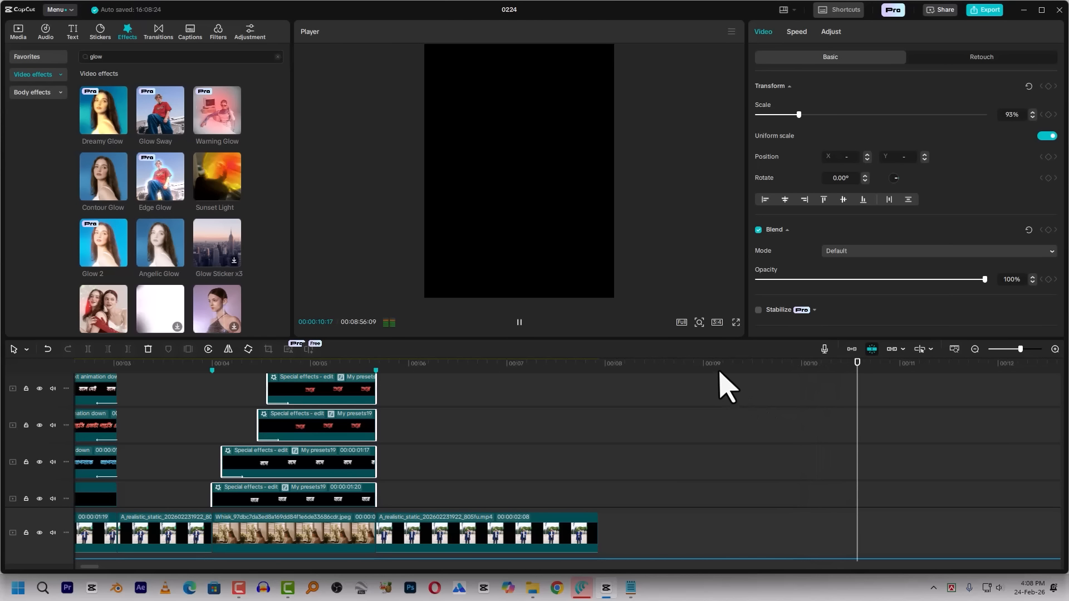
{"action": "left_click", "coordinate": [628, 372]}
{"action": "left_click", "coordinate": [488, 440]}
{"action": "left_click", "coordinate": [432, 538]}
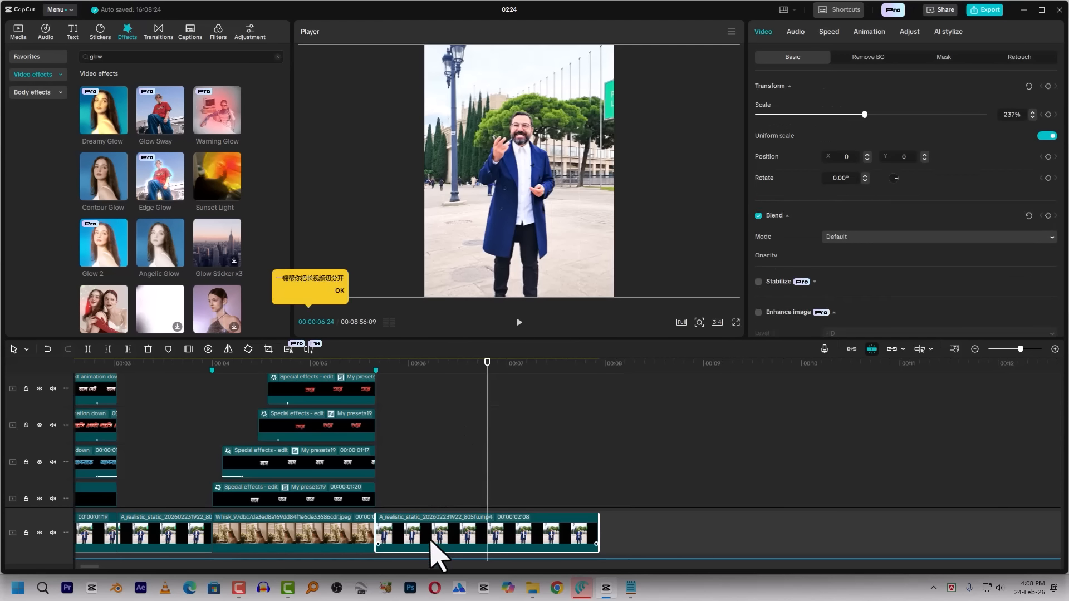
{"action": "key", "text": "Delete"}
Add the imported Static_Handheld_Vlog_Shot.mp4 video to the main track directly after the image insert
{"action": "left_click", "coordinate": [20, 33]}
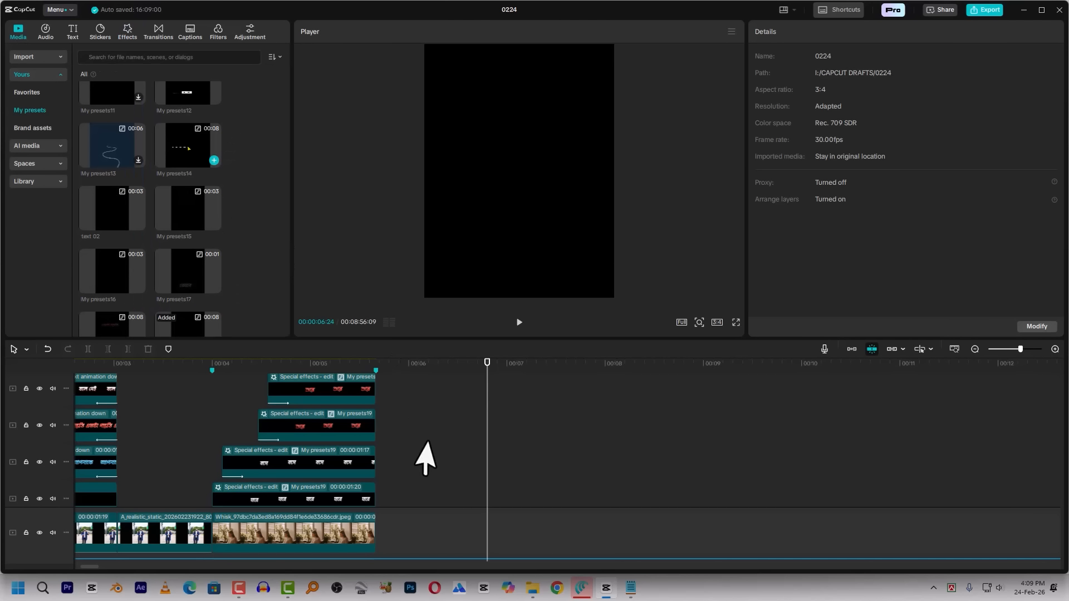
{"action": "scroll", "coordinate": [434, 478], "scroll_direction": "down", "scroll_amount": 2}
{"action": "left_click", "coordinate": [34, 57]}
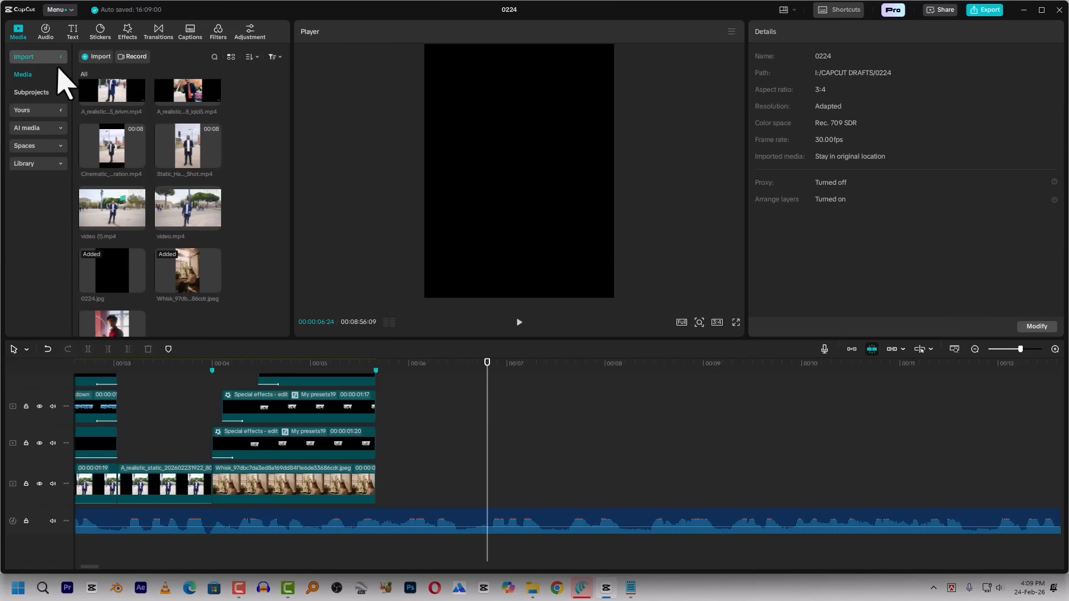
{"action": "scroll", "coordinate": [187, 189], "scroll_direction": "up", "scroll_amount": 2}
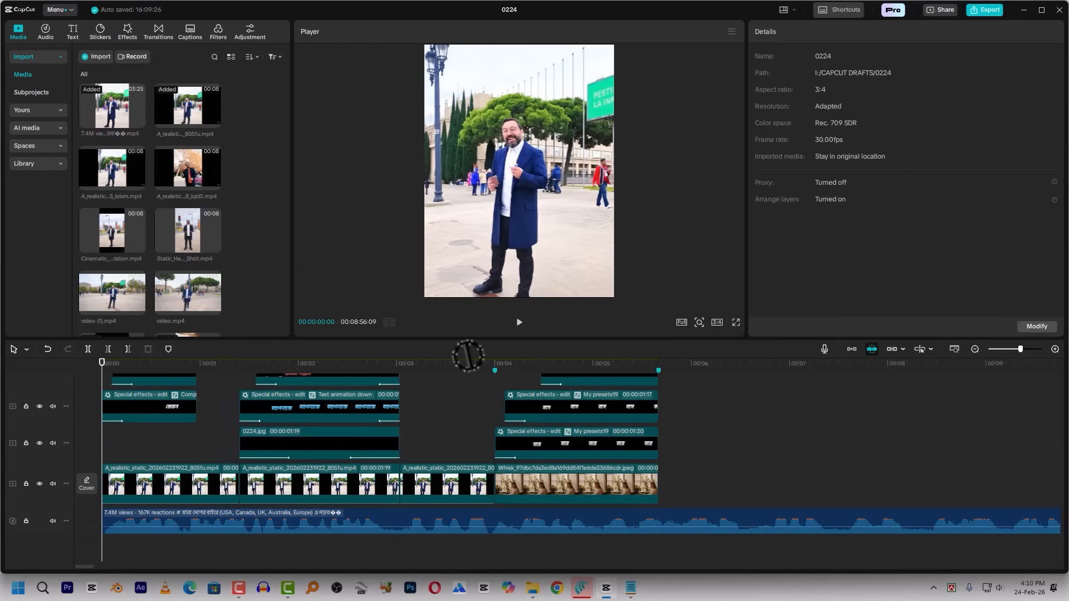
{"action": "left_click_drag", "start_coordinate": [468, 354], "coordinate": [669, 496]}
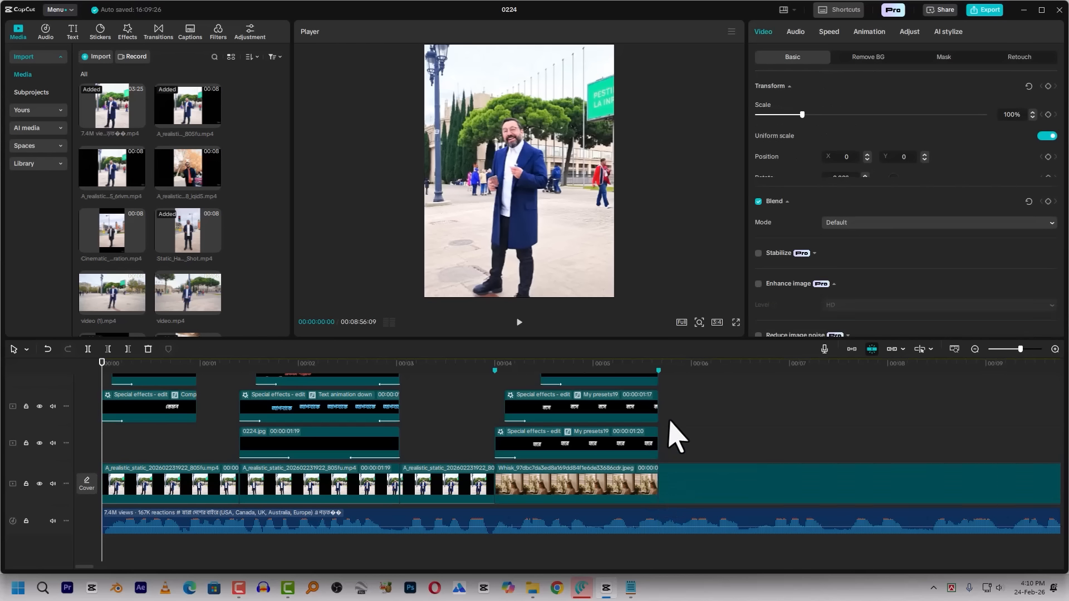
Scale the new vlog clip to 133% and position it at X 0, Y -257 to fill the frame
{"action": "left_click", "coordinate": [678, 365]}
{"action": "left_click", "coordinate": [562, 184]}
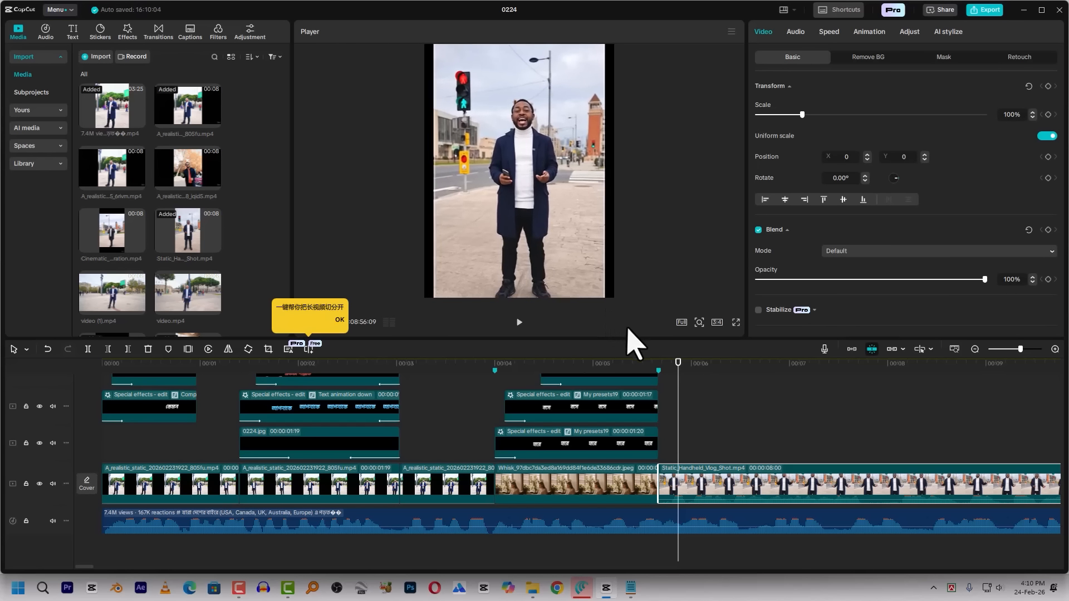
{"action": "left_click_drag", "start_coordinate": [549, 258], "coordinate": [549, 278]}
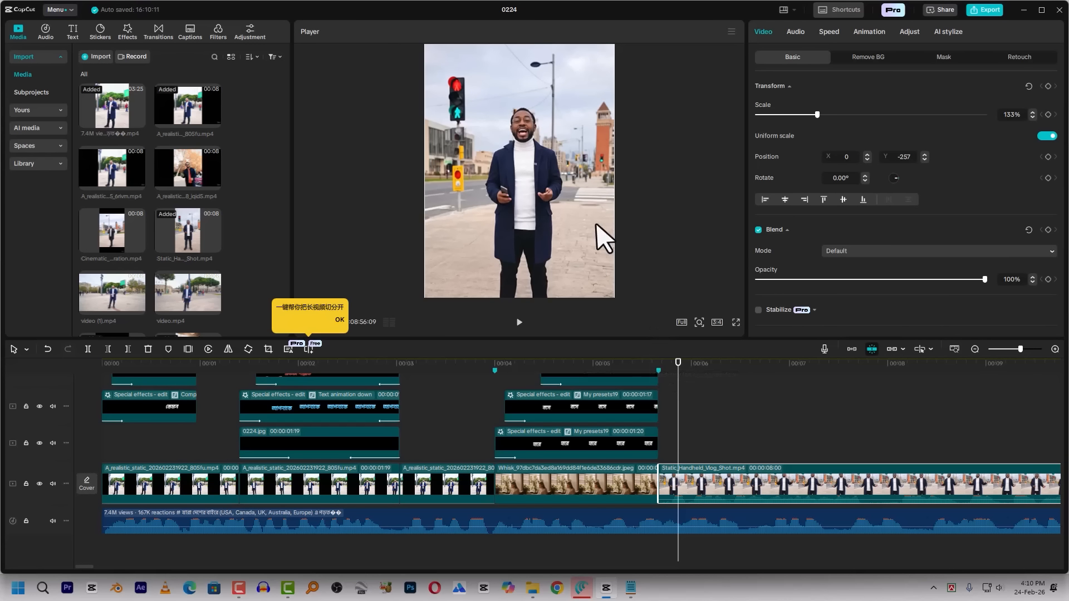
Play the new vlog clip from its start and mute its audio by setting its volume to -∞ dB
{"action": "left_click", "coordinate": [659, 366]}
{"action": "key", "text": "space"}
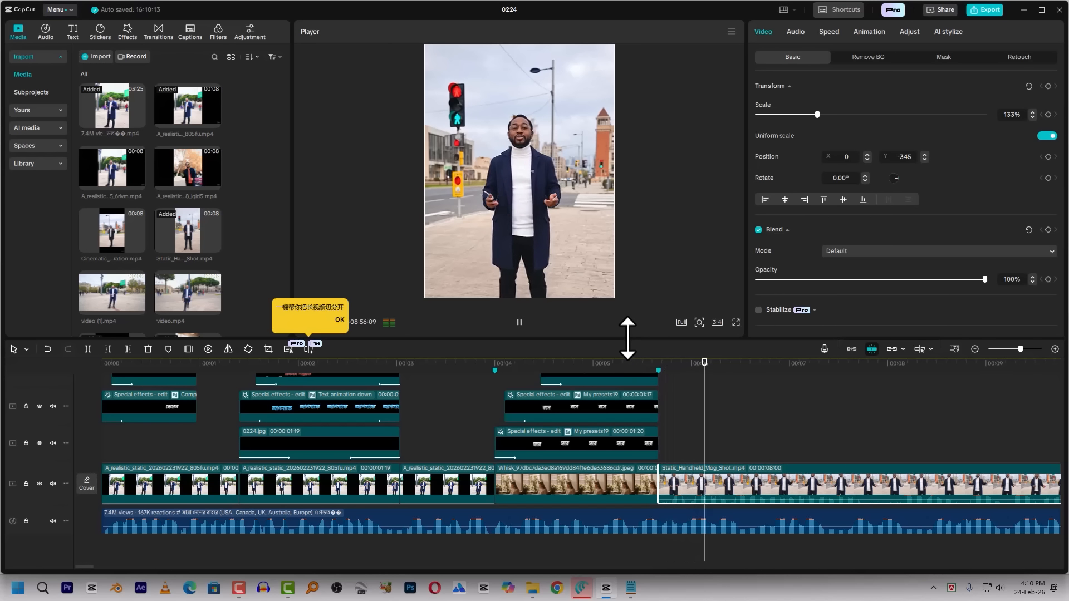
{"action": "left_click", "coordinate": [797, 34]}
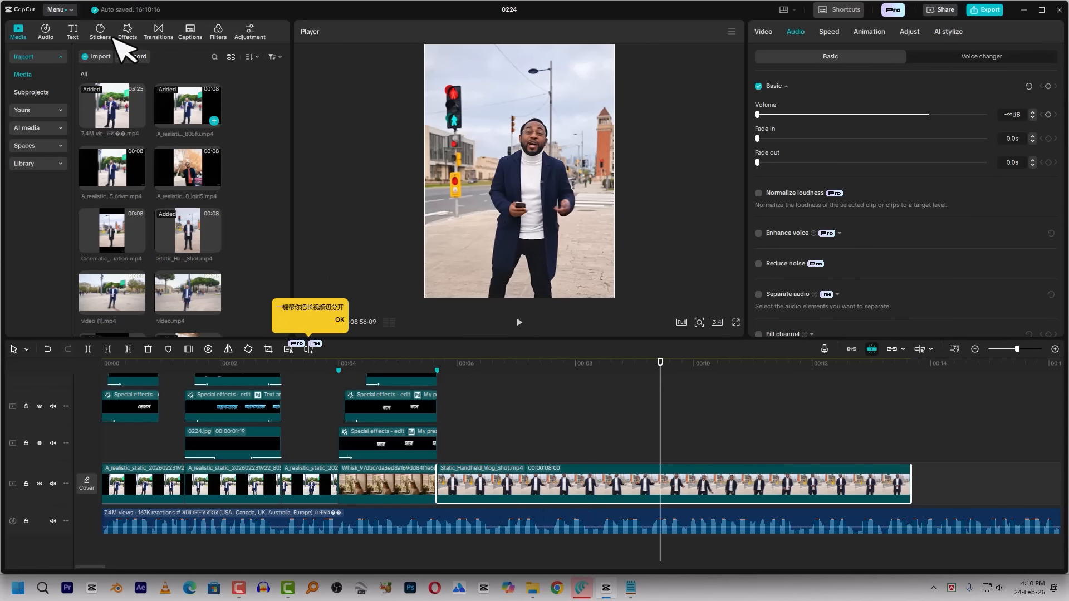
Import the four flag images (UK, Canada, Australia and USA) from New folder (4) into the project media
{"action": "left_click", "coordinate": [98, 56]}
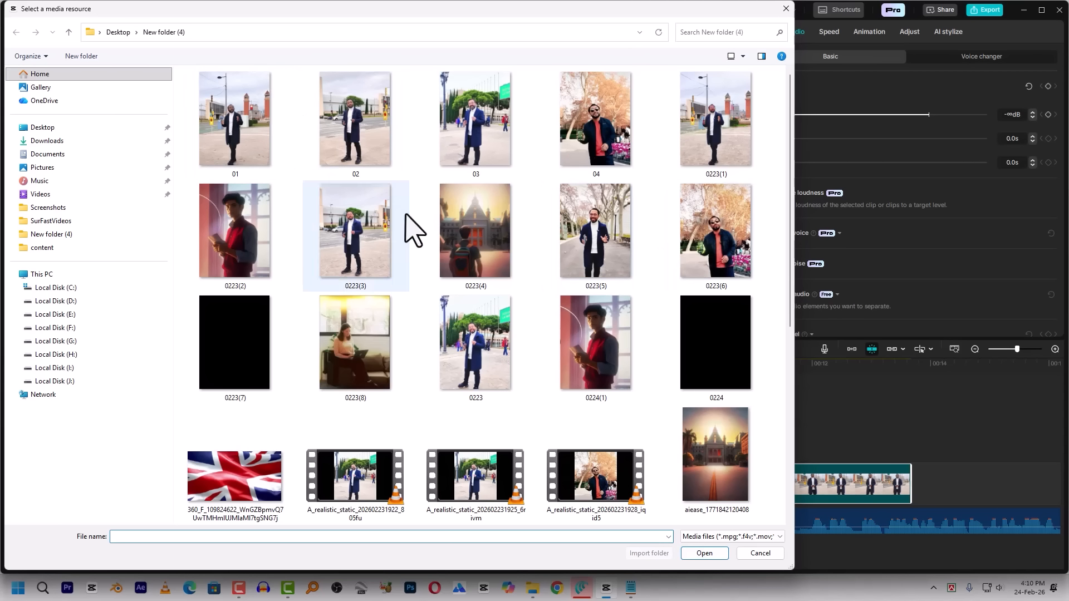
{"action": "scroll", "coordinate": [465, 289], "scroll_direction": "down", "scroll_amount": 5}
{"action": "scroll", "coordinate": [462, 287], "scroll_direction": "up", "scroll_amount": 3}
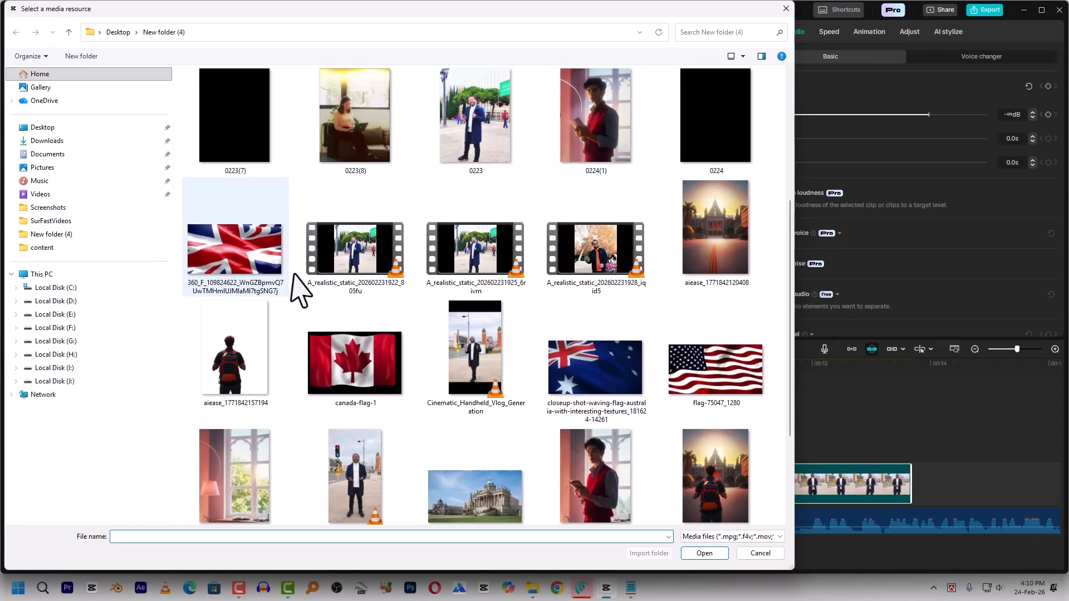
{"action": "left_click", "coordinate": [734, 377]}
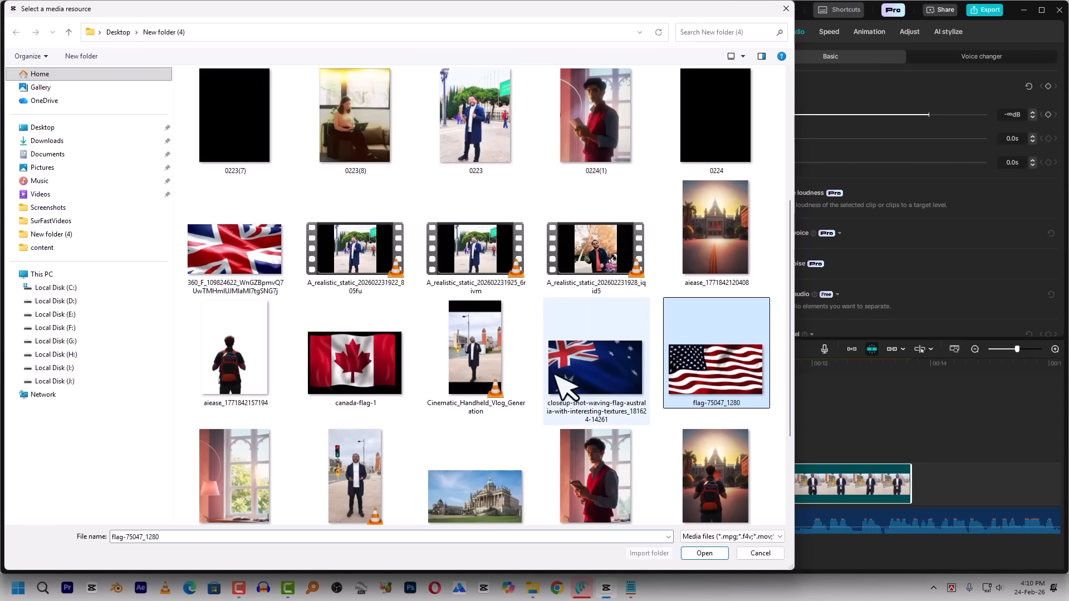
{"action": "left_click", "coordinate": [243, 271]}
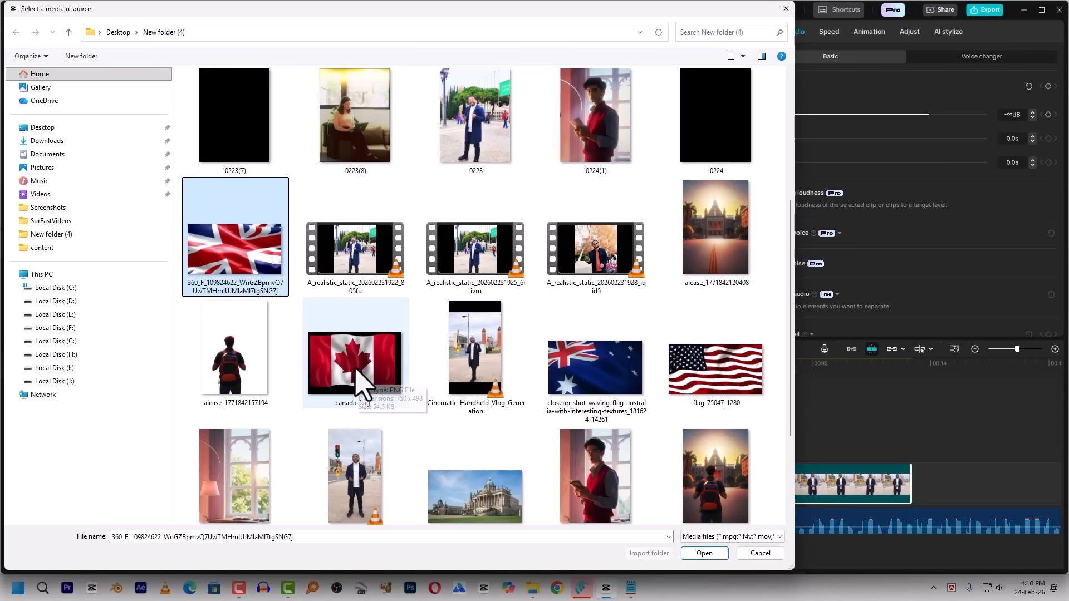
{"action": "left_click", "coordinate": [362, 384], "text": "ctrl"}
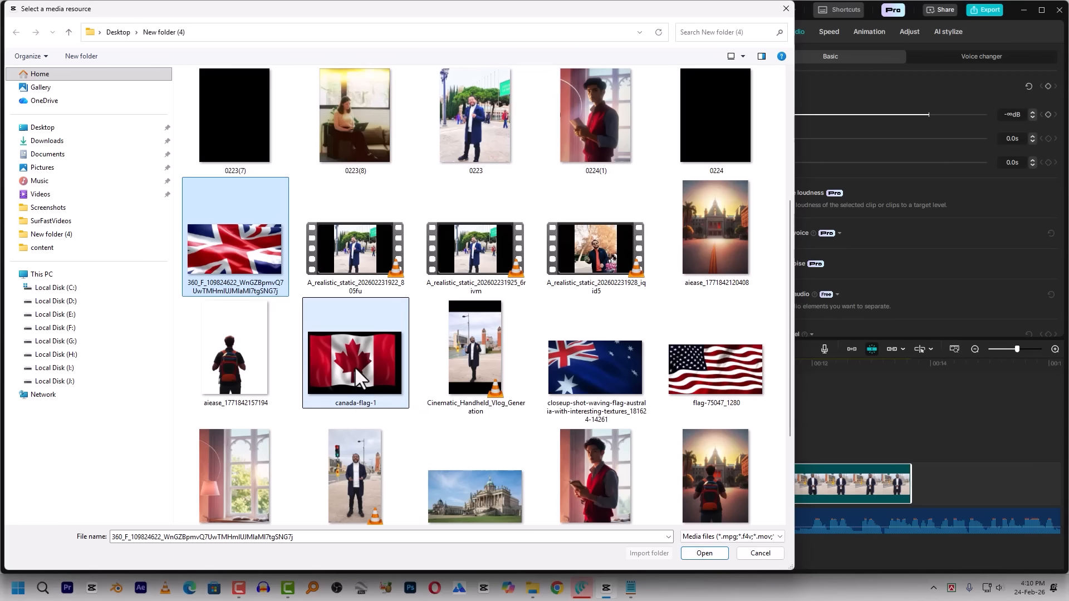
{"action": "left_click", "coordinate": [613, 385], "text": "ctrl"}
{"action": "left_click", "coordinate": [717, 379], "text": "ctrl"}
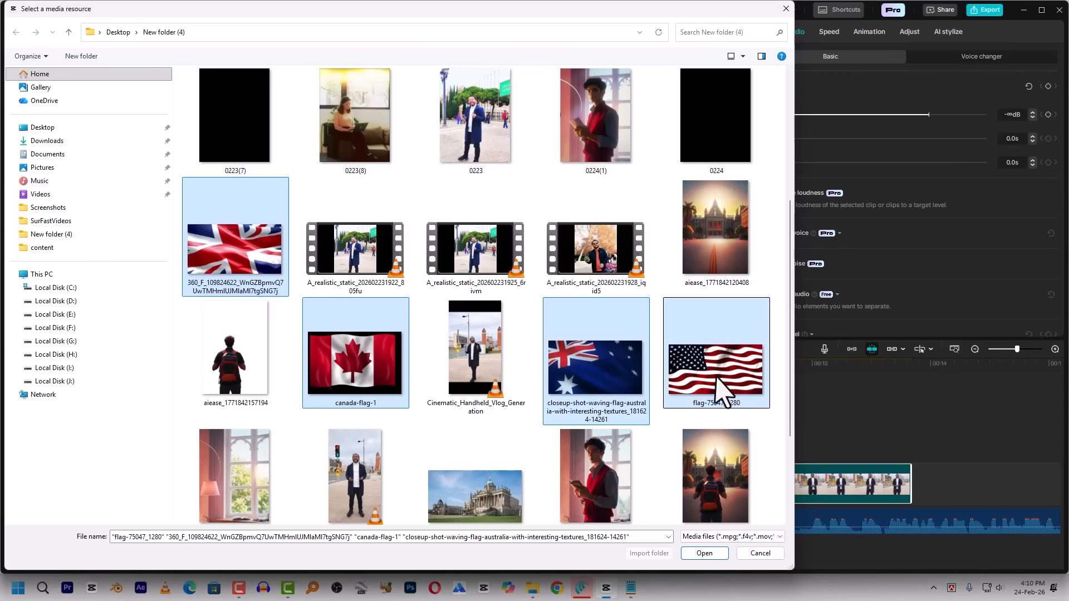
{"action": "left_click", "coordinate": [705, 554]}
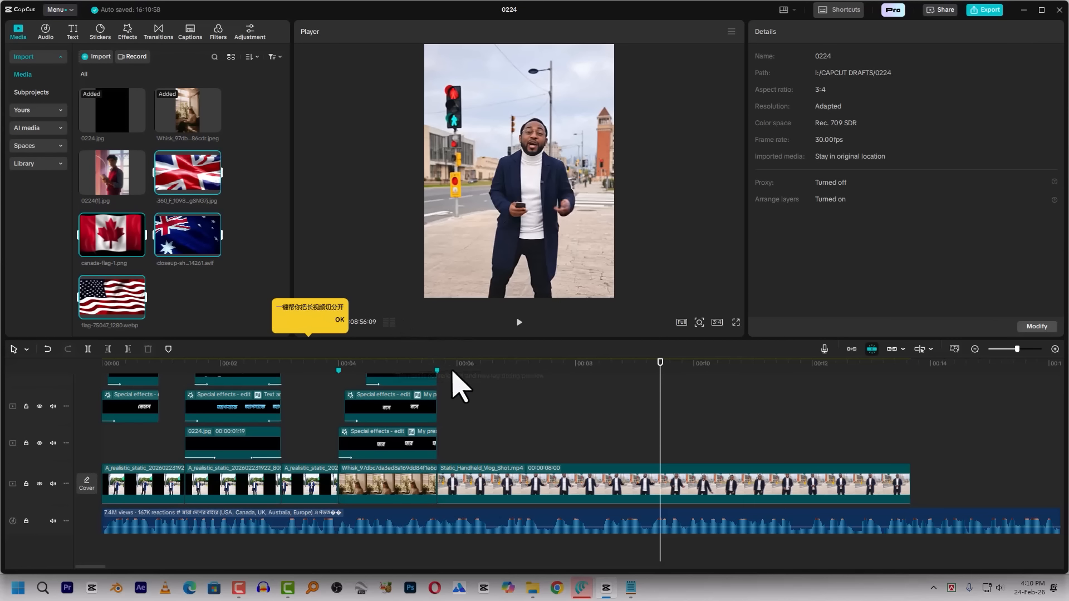
Play the image insert section, then add Transform keyframes to the image at its start, 00:00:04:00
{"action": "left_click", "coordinate": [407, 363]}
{"action": "left_click_drag", "start_coordinate": [408, 365], "coordinate": [397, 385]}
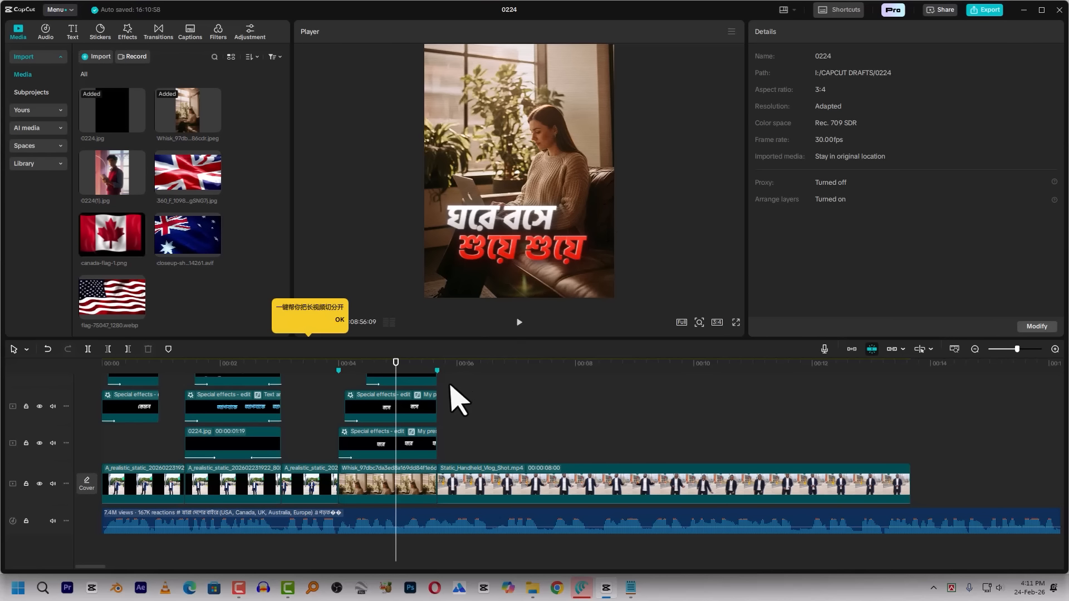
{"action": "key", "text": "space"}
{"action": "key", "text": "space"}
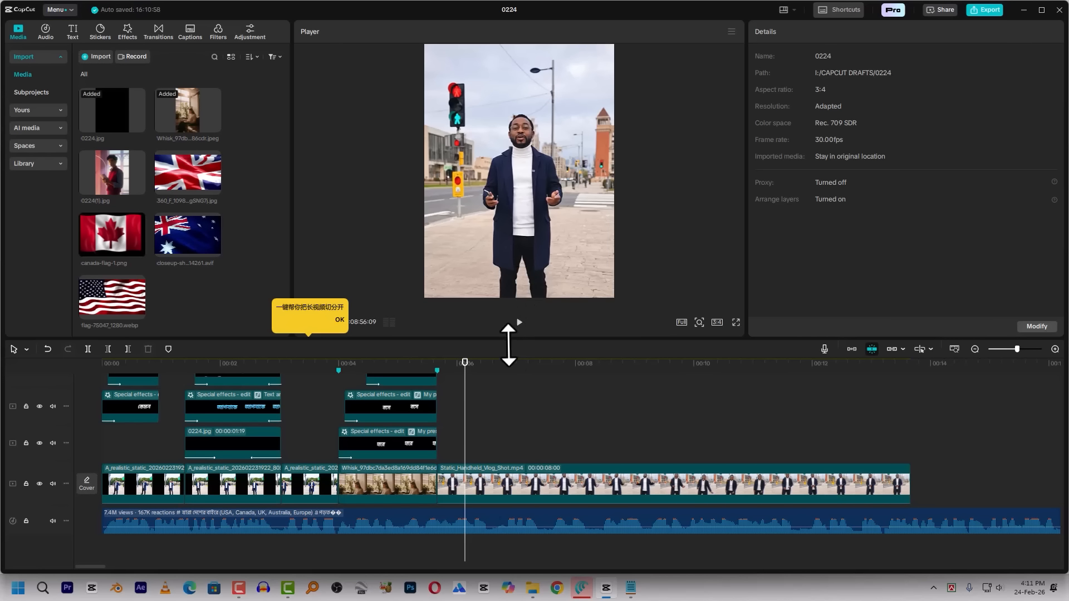
{"action": "left_click_drag", "start_coordinate": [379, 366], "coordinate": [349, 385]}
{"action": "left_click", "coordinate": [389, 487]}
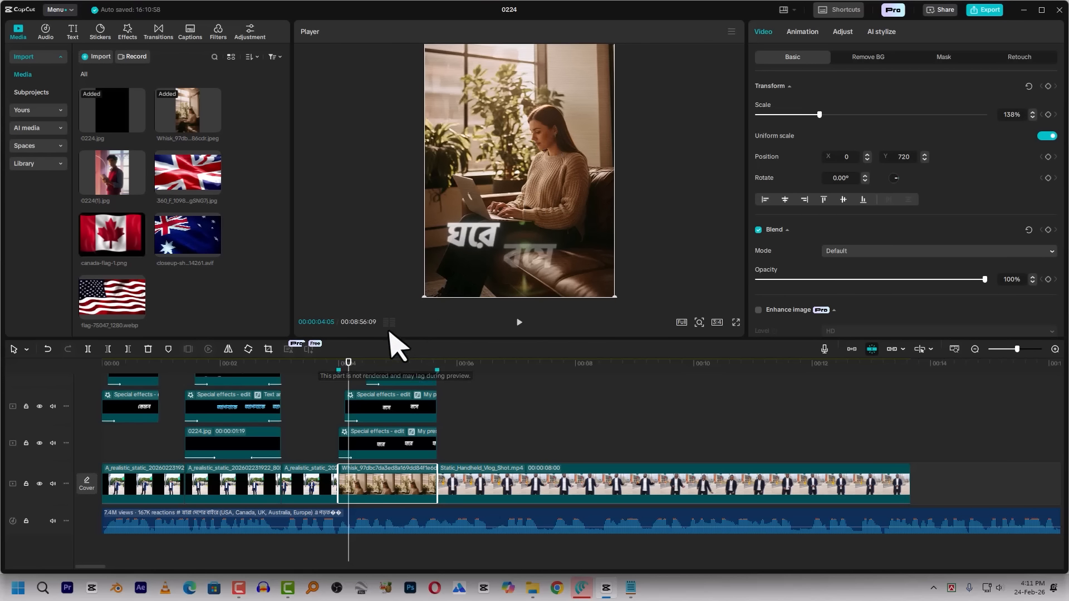
{"action": "mouse_move", "coordinate": [349, 393]}
{"action": "left_mouse_down"}
{"action": "mouse_move", "coordinate": [346, 377]}
{"action": "mouse_move", "coordinate": [339, 389]}
{"action": "left_mouse_up"}
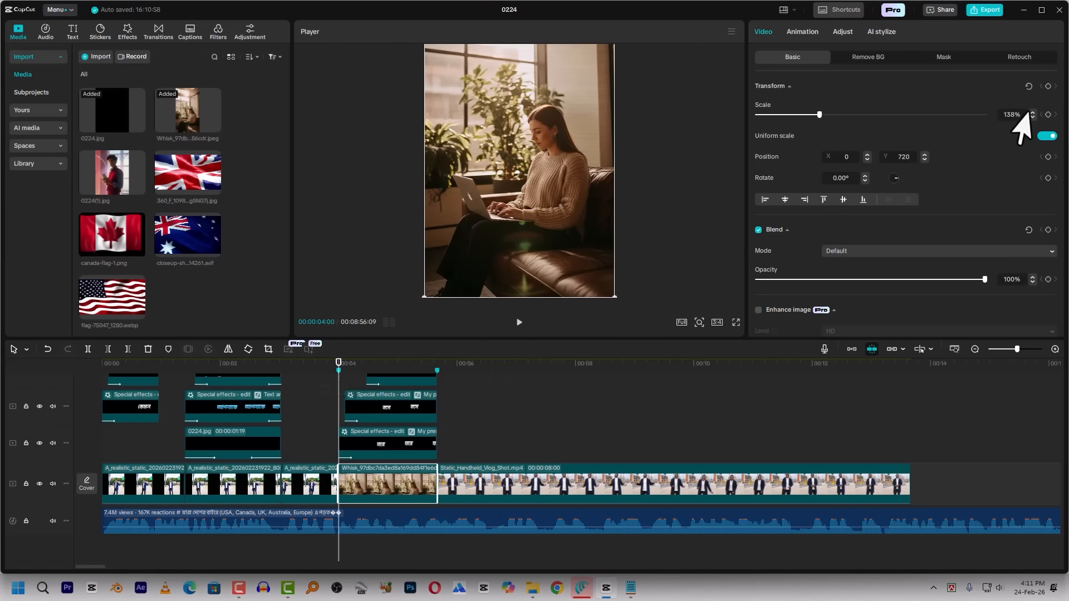
{"action": "left_click", "coordinate": [1049, 86]}
{"action": "key", "text": "space"}
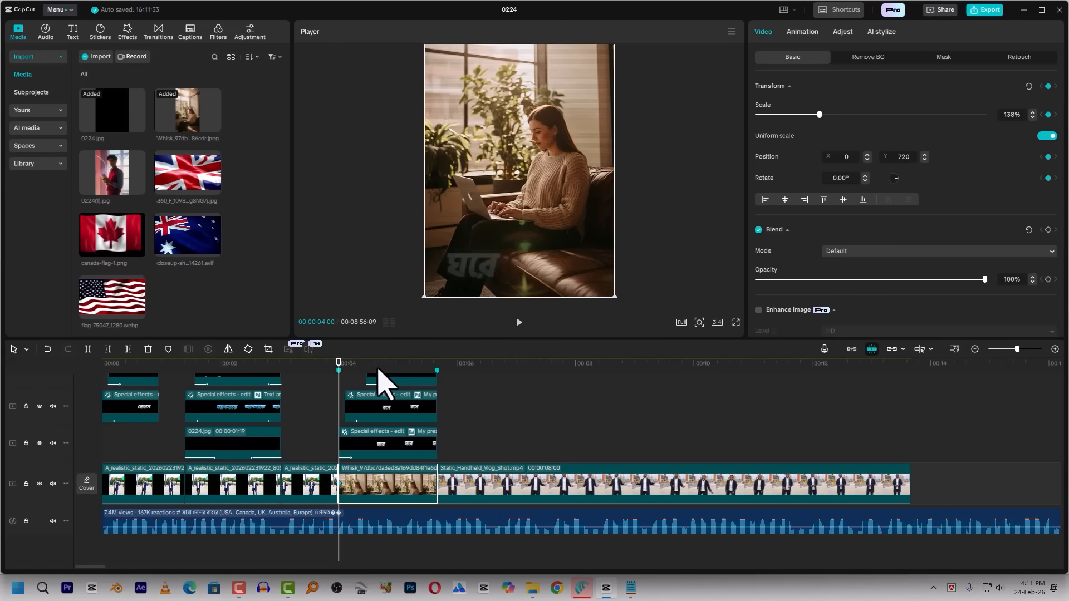
{"action": "key", "text": "space"}
At the image insert's end, 00:00:05:19, keyframe its scale at 179% and its position at X 0, Y 1360
{"action": "left_click", "coordinate": [436, 363]}
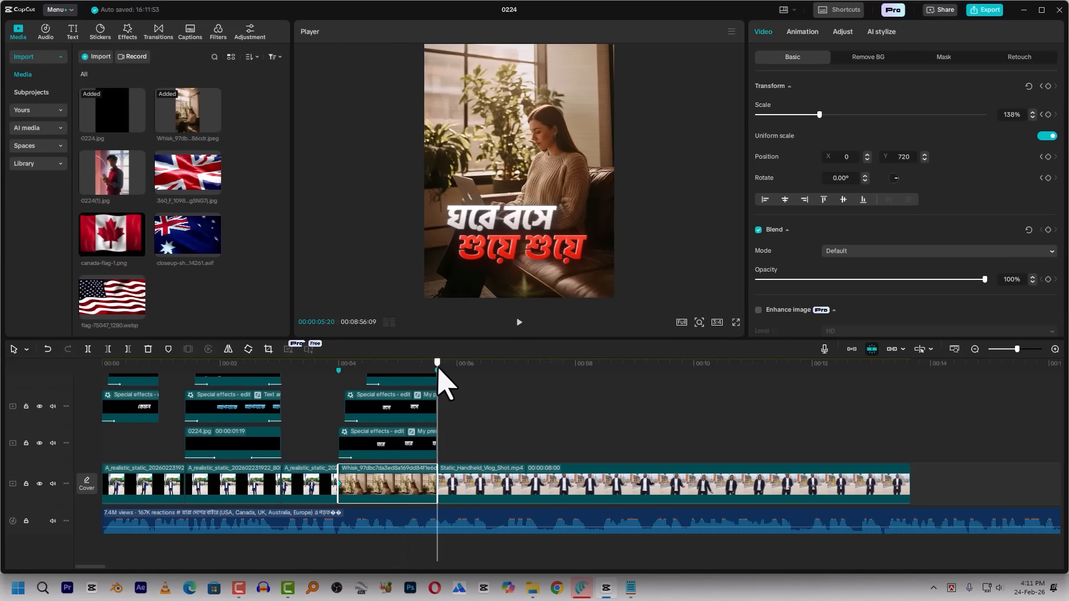
{"action": "left_click_drag", "start_coordinate": [827, 114], "coordinate": [840, 117]}
{"action": "left_click_drag", "start_coordinate": [521, 143], "coordinate": [521, 122]}
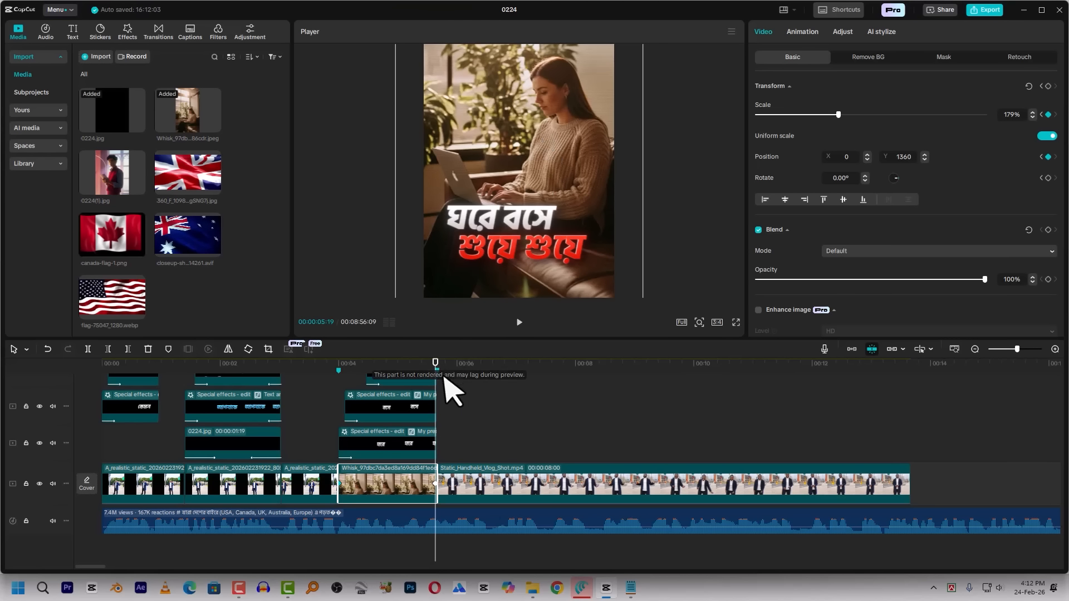
Apply the Quad Ease preset curve to the image insert's keyframes and play the zoom from its start
{"action": "right_click", "coordinate": [434, 483]}
{"action": "left_click", "coordinate": [452, 510]}
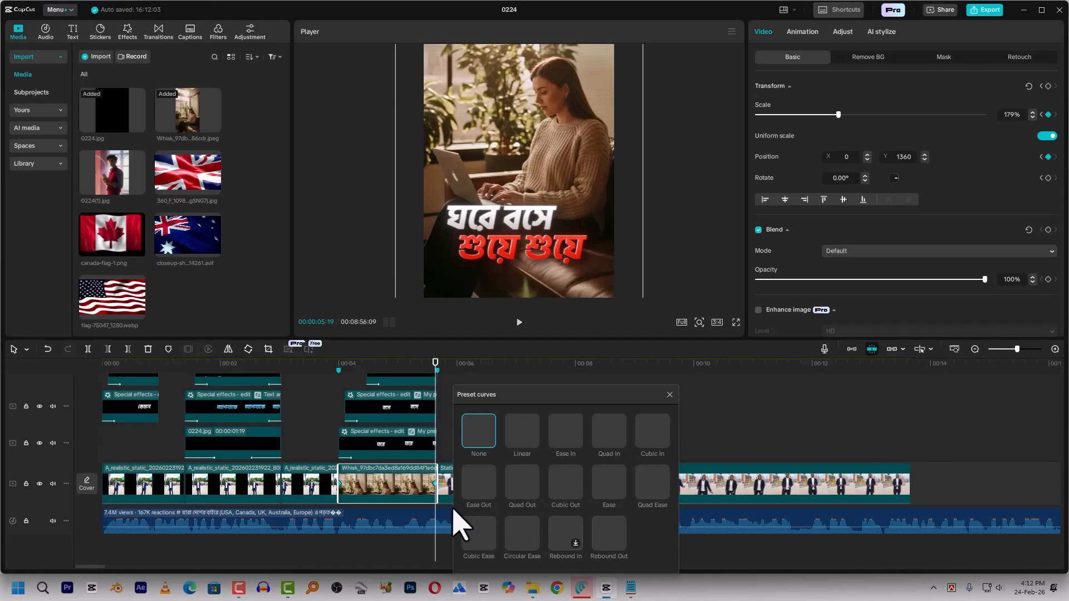
{"action": "left_click", "coordinate": [659, 493]}
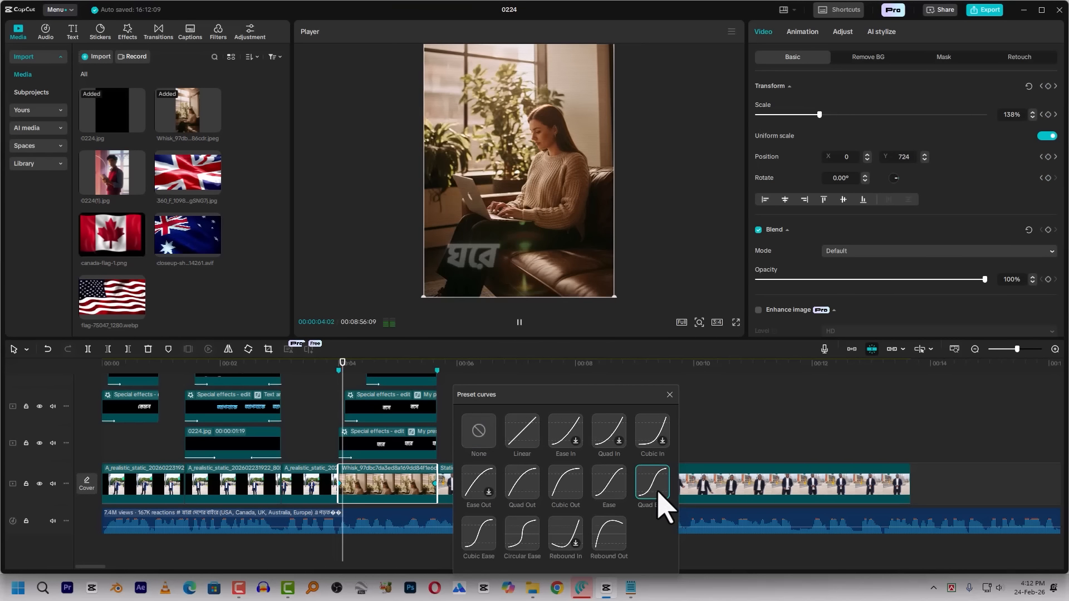
{"action": "left_click", "coordinate": [669, 395]}
{"action": "left_click", "coordinate": [336, 377]}
{"action": "key", "text": "space"}
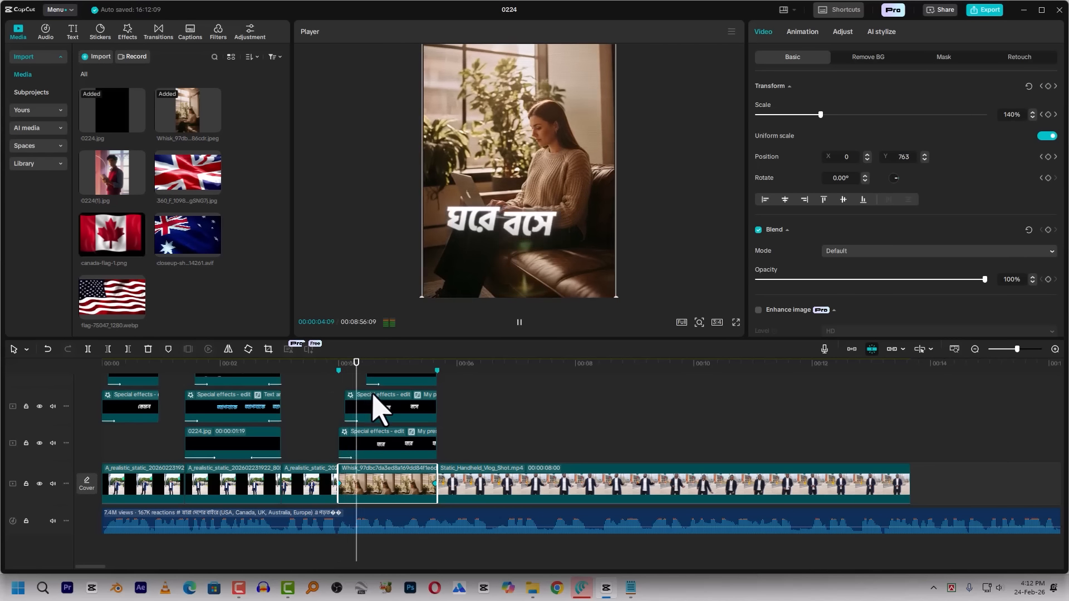
Play the start of the vlog clip, then place flag-75047_1280.webp on the track above it, starting at 00:00:05:20
{"action": "left_click", "coordinate": [442, 368]}
{"action": "key", "text": "space"}
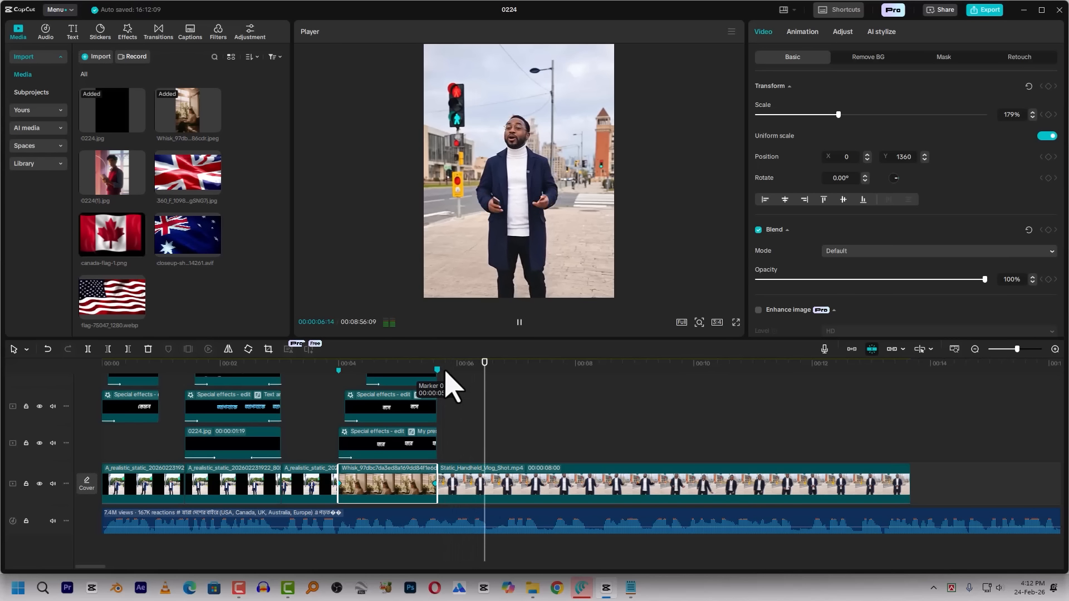
{"action": "key", "text": "space"}
{"action": "left_click_drag", "start_coordinate": [110, 305], "coordinate": [457, 458]}
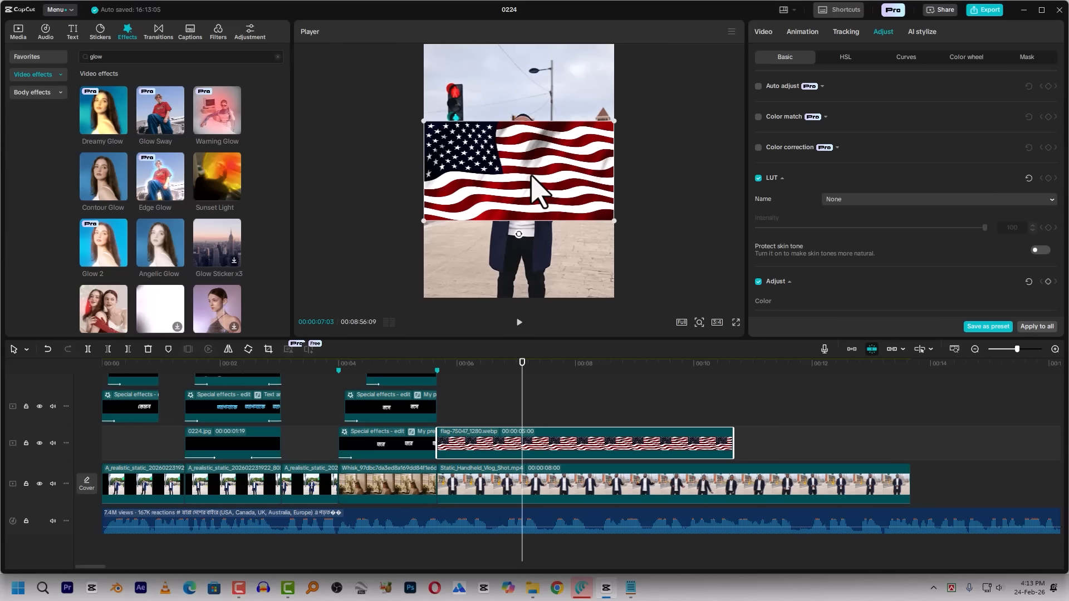
Search the video effects for "ripple", preview Ripple and Gentle Ripples, and apply Ripple to the US flag clip
{"action": "left_click", "coordinate": [124, 58]}
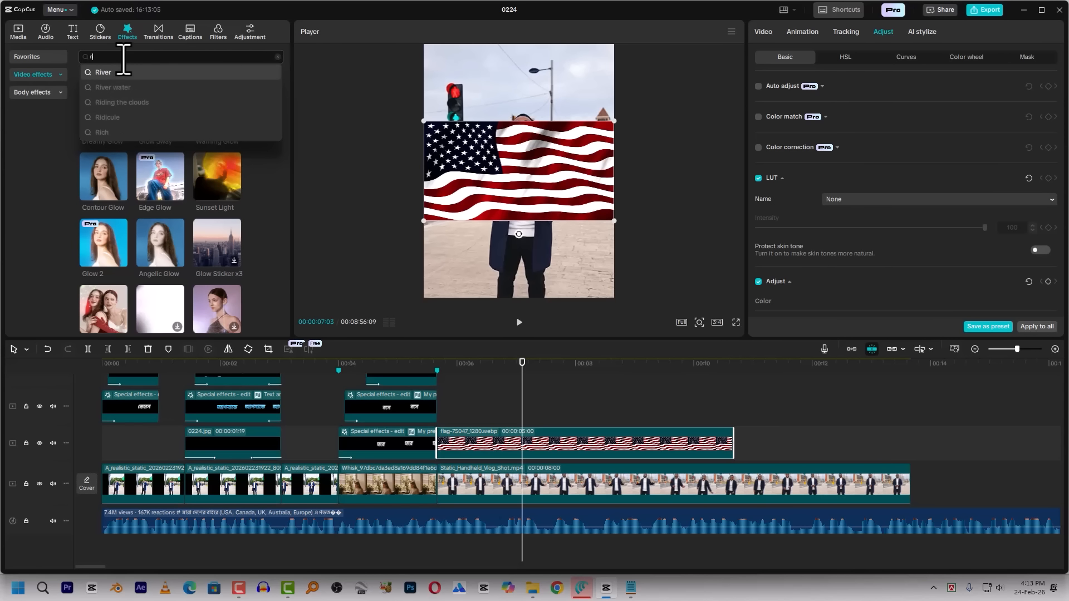
{"action": "key", "text": "Return"}
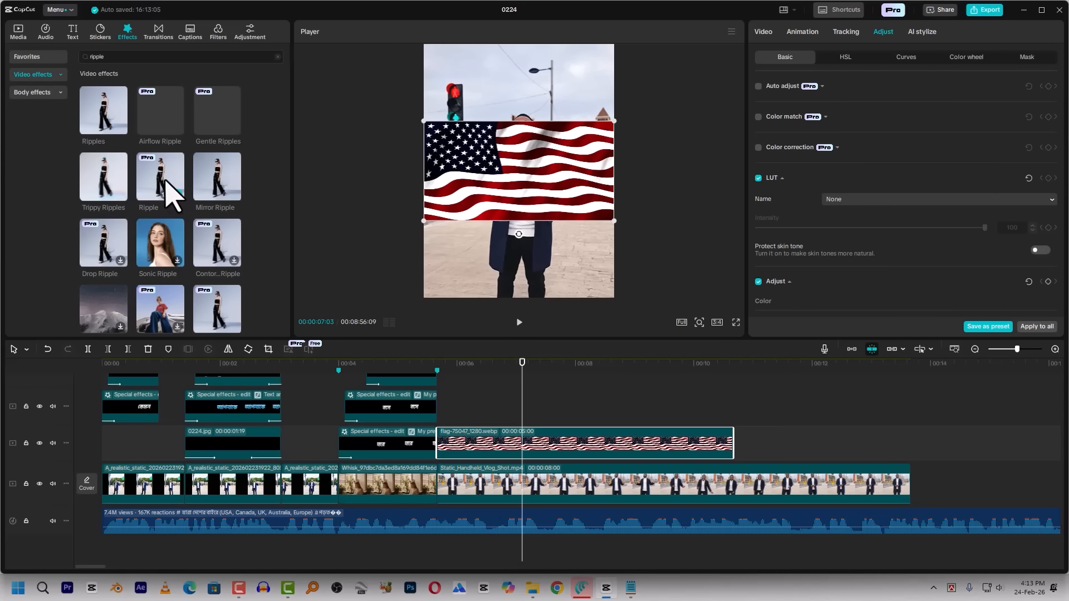
{"action": "left_click", "coordinate": [167, 189]}
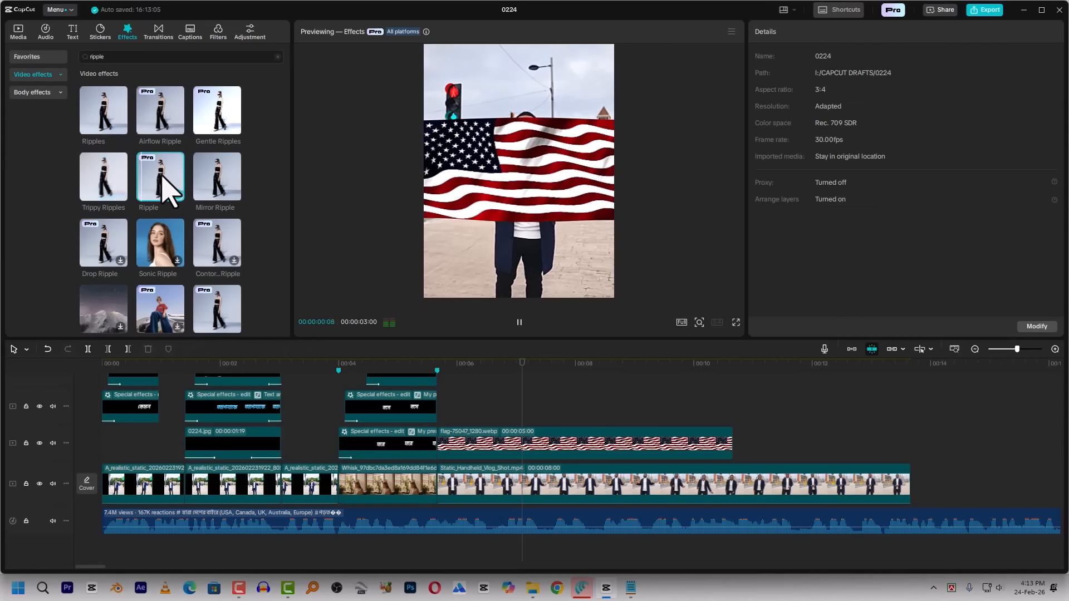
{"action": "left_click", "coordinate": [229, 116]}
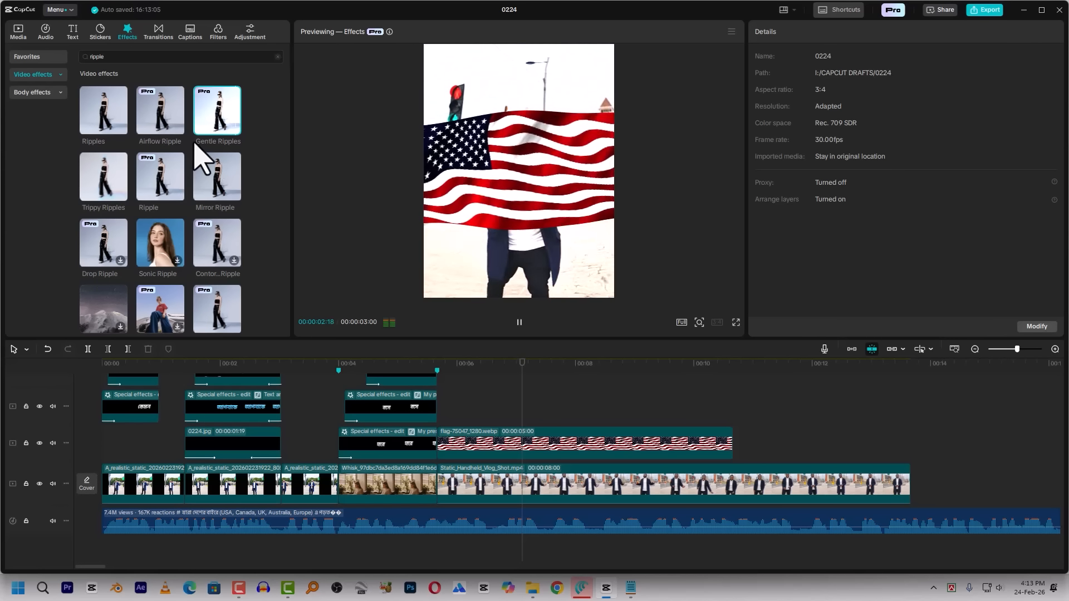
{"action": "left_click_drag", "start_coordinate": [157, 170], "coordinate": [486, 445]}
Preview the flag's Ripple effect and set its Sharpen to 0, Blur to 80 and Size to 45
{"action": "left_click", "coordinate": [460, 367]}
{"action": "key", "text": "space"}
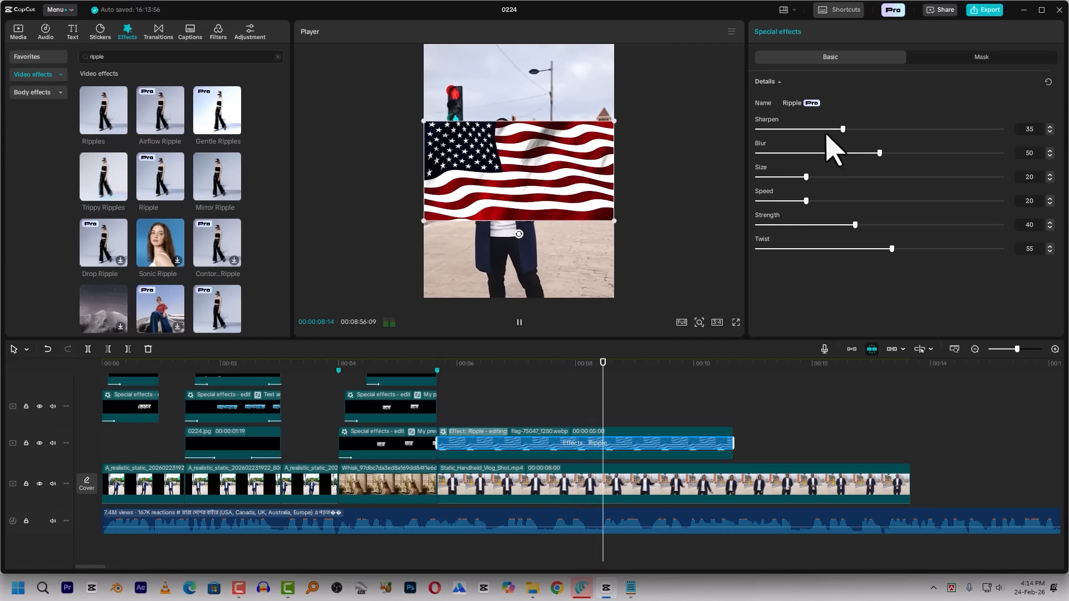
{"action": "left_click_drag", "start_coordinate": [818, 132], "coordinate": [733, 139]}
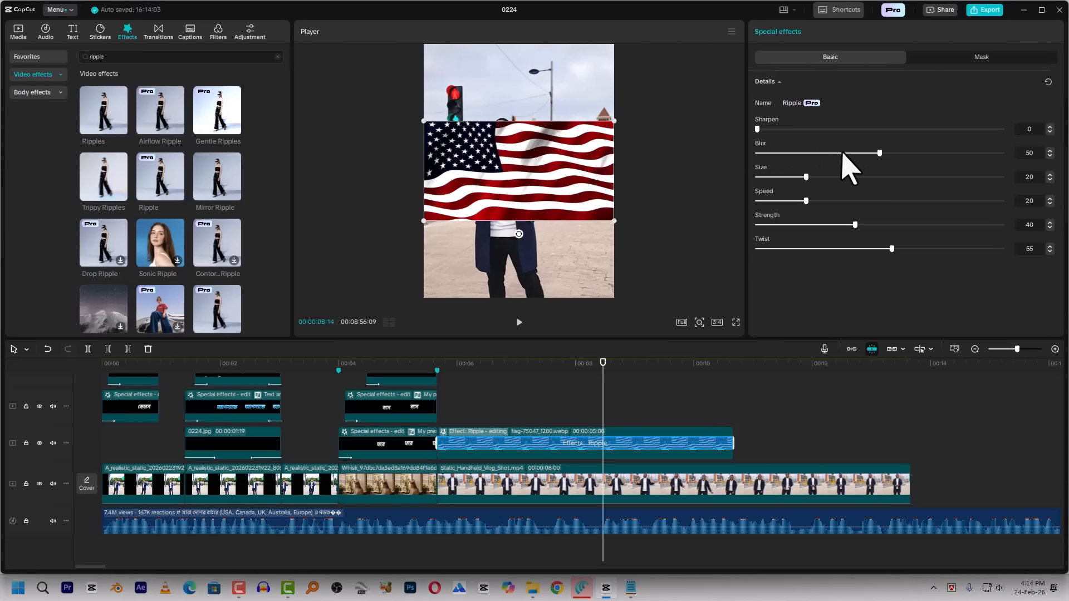
{"action": "left_click", "coordinate": [954, 152]}
{"action": "left_click_drag", "start_coordinate": [810, 178], "coordinate": [867, 177]}
{"action": "left_click", "coordinate": [470, 365]}
{"action": "key", "text": "space"}
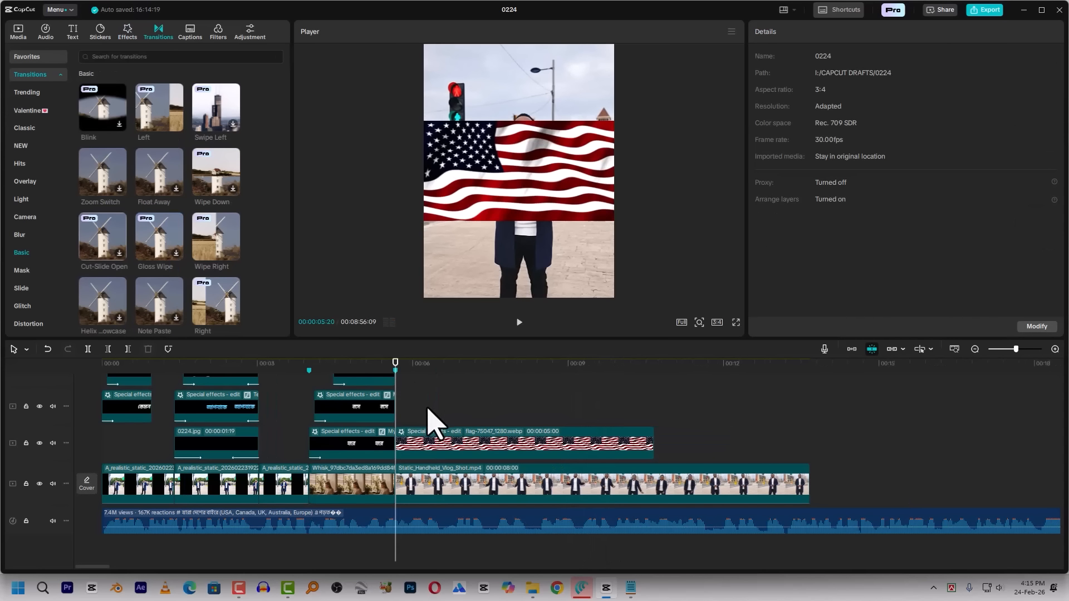
Give the US flag clip a Fade In entrance animation with a duration of 0.2s
{"action": "left_click", "coordinate": [432, 440]}
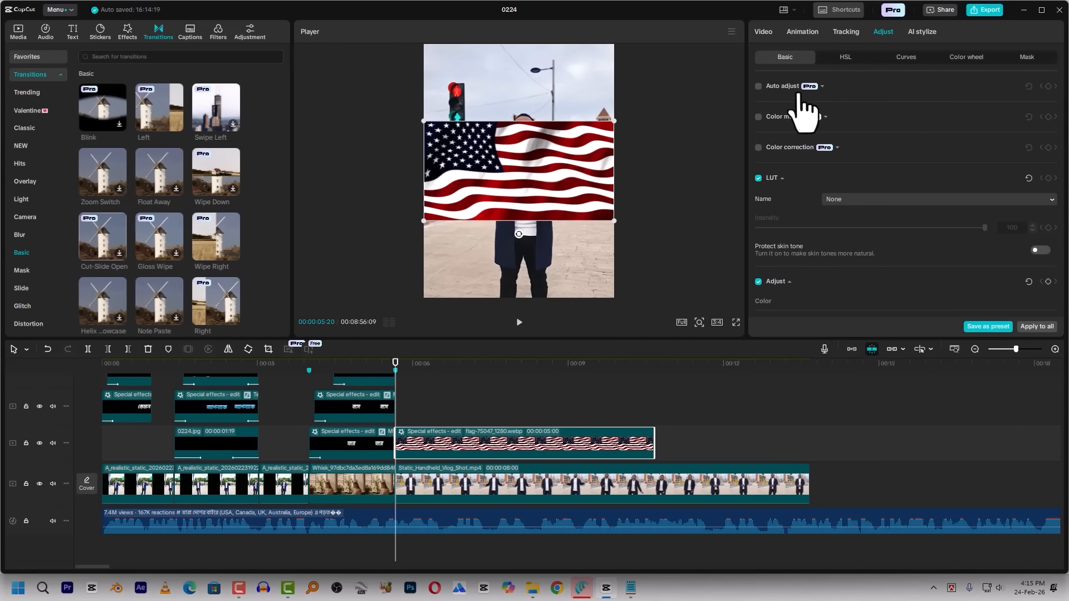
{"action": "left_click", "coordinate": [809, 34]}
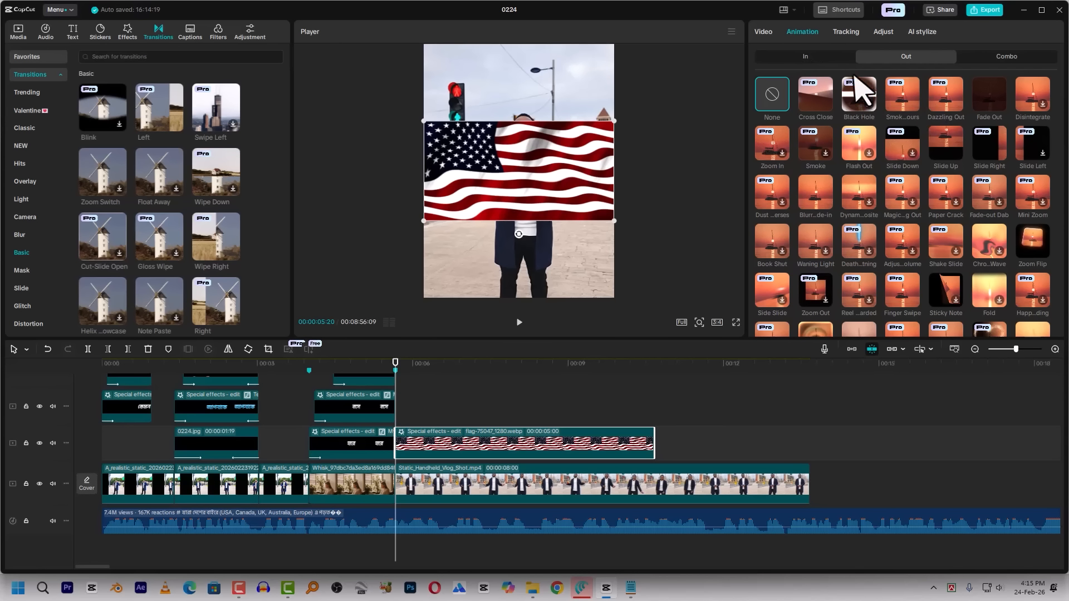
{"action": "left_click", "coordinate": [823, 55]}
{"action": "left_click", "coordinate": [991, 103]}
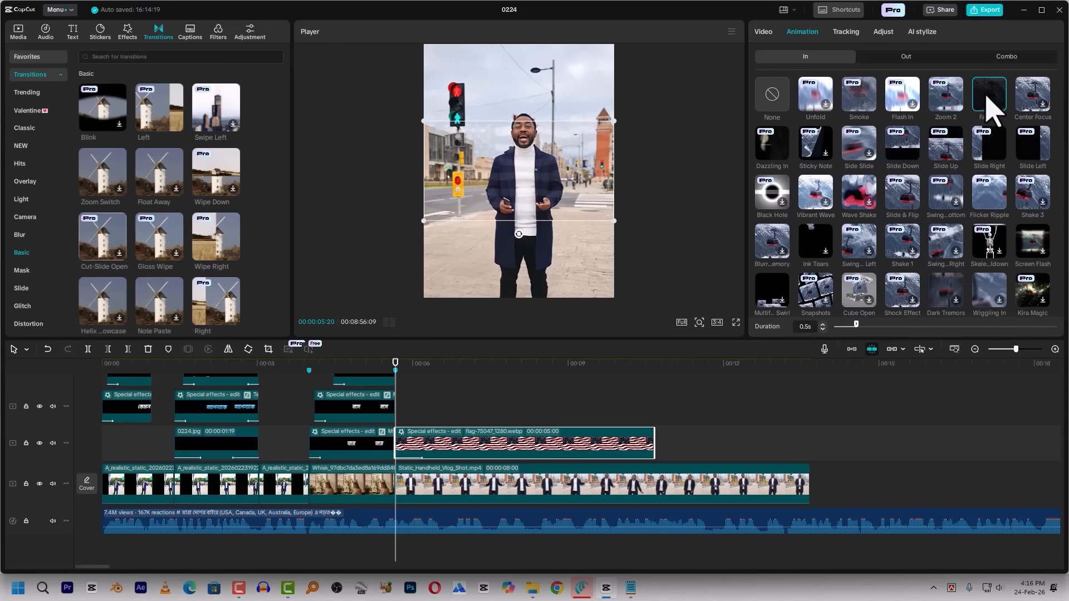
{"action": "left_click_drag", "start_coordinate": [402, 366], "coordinate": [392, 367]}
Play to 00:00:06:23, cut off the rest of the US flag clip there, and move the clip up one track
{"action": "key", "text": "space"}
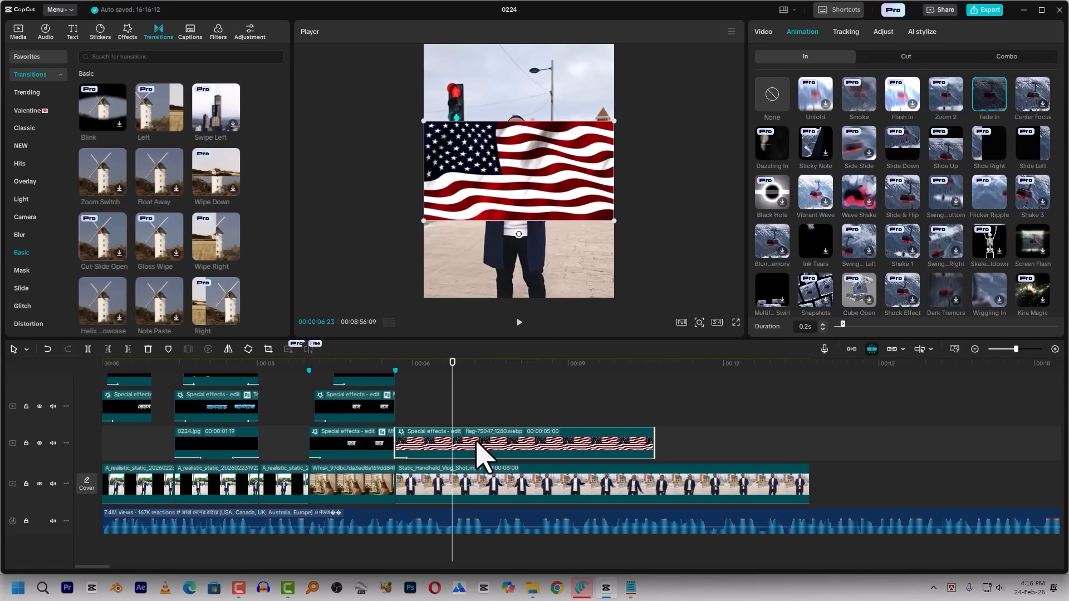
{"action": "key", "text": "ctrl+b"}
{"action": "key", "text": "Delete"}
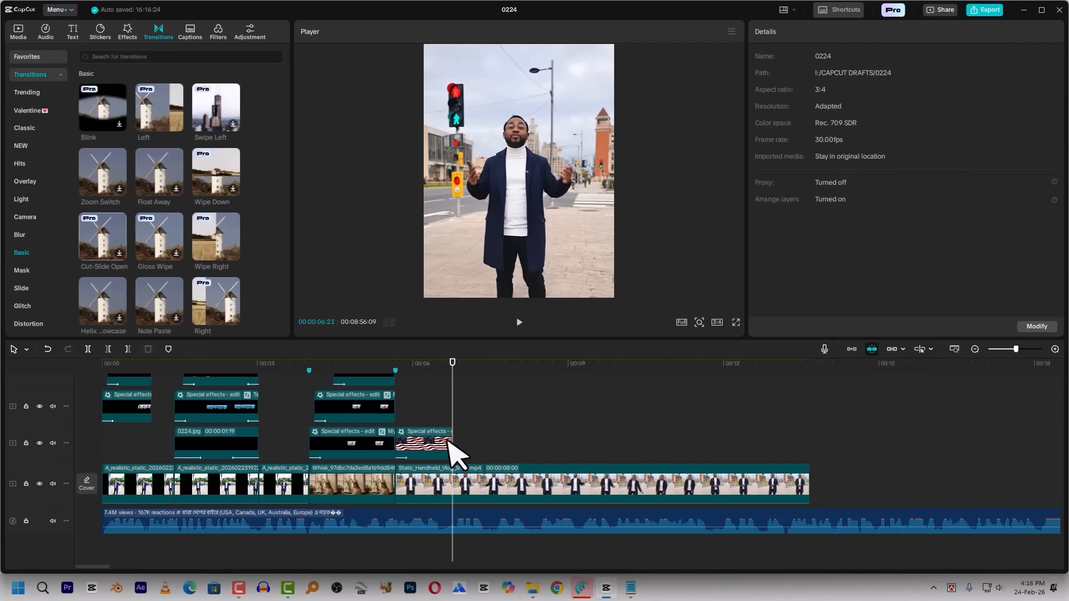
{"action": "left_click_drag", "start_coordinate": [432, 438], "coordinate": [431, 418]}
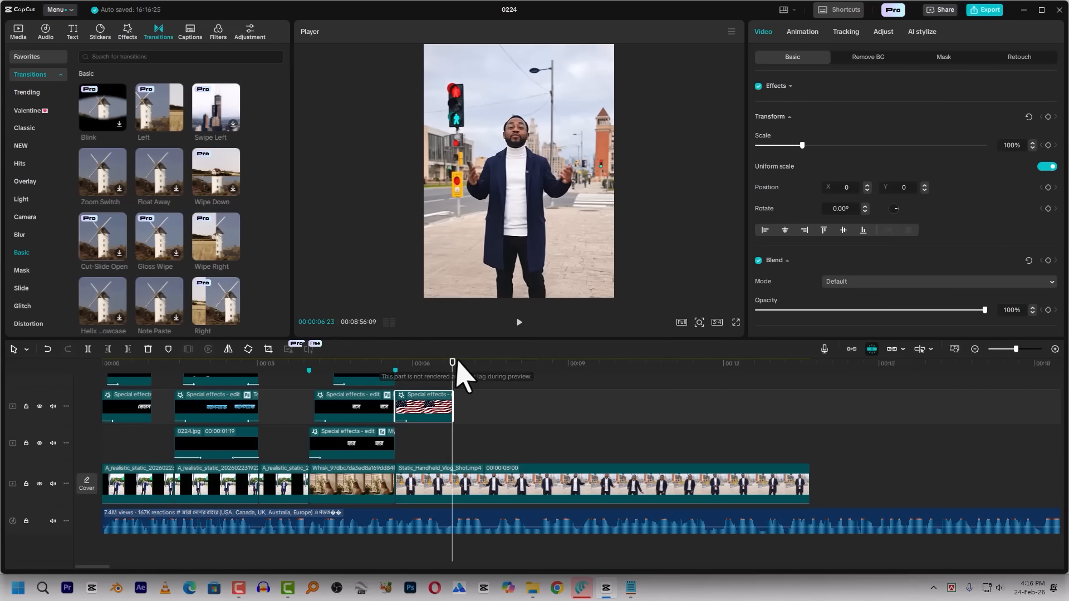
Add canada-flag-1.png from the project media directly after the US flag clip on the same track, at 00:00:06:23
{"action": "left_click", "coordinate": [23, 32]}
{"action": "left_click_drag", "start_coordinate": [134, 259], "coordinate": [436, 392]}
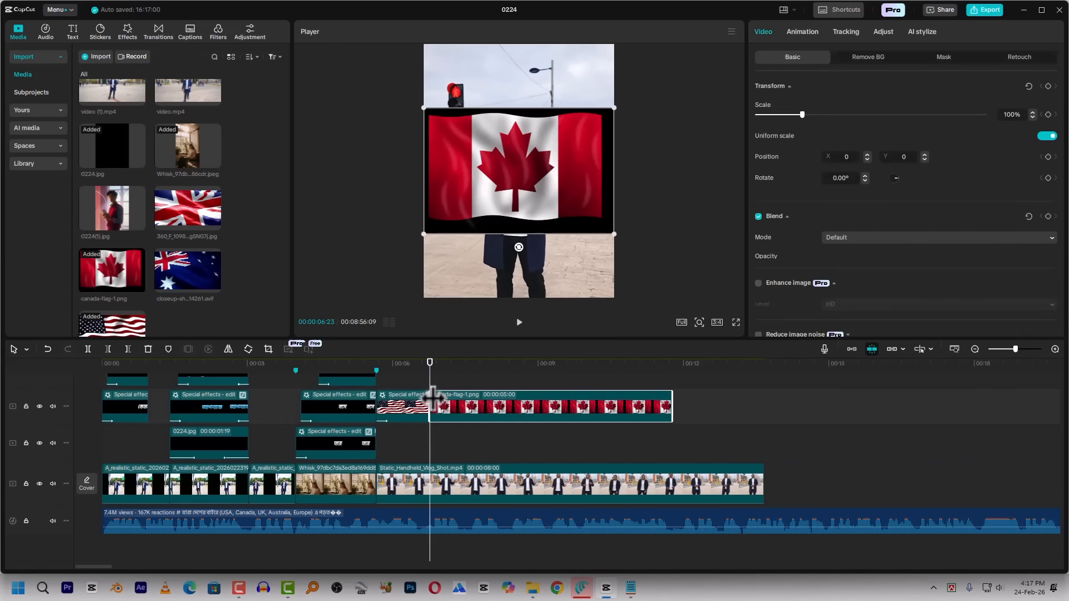
Copy the US flag clip's attributes and paste its effects, size, blend, canvas, In animation and adjustment onto the Canada flag clip
{"action": "key", "text": "space"}
{"action": "left_click", "coordinate": [401, 363]}
{"action": "left_click", "coordinate": [406, 415]}
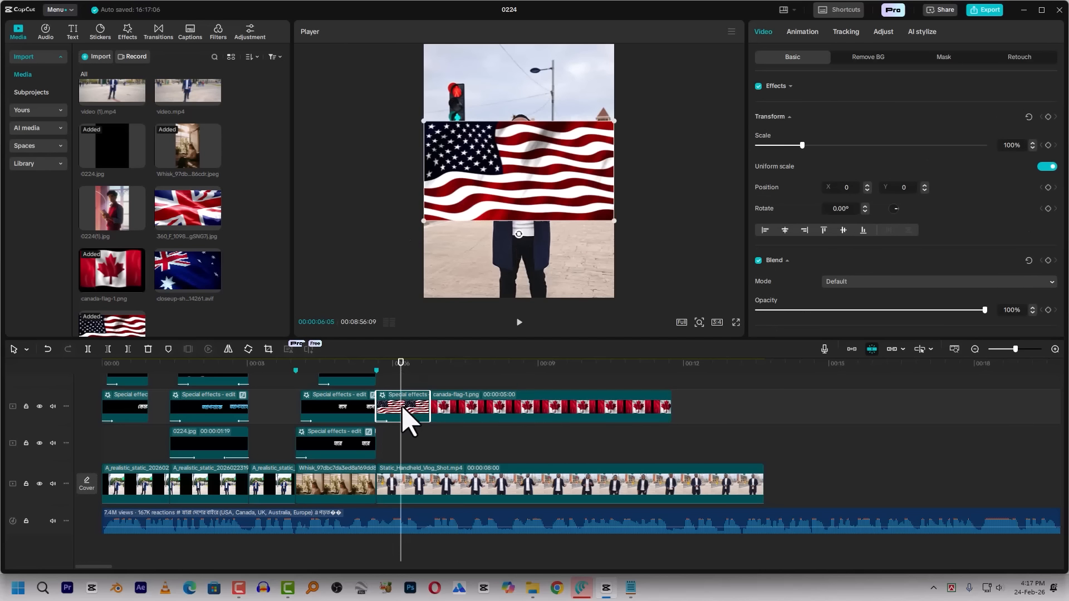
{"action": "key", "text": "ctrl+shift+c"}
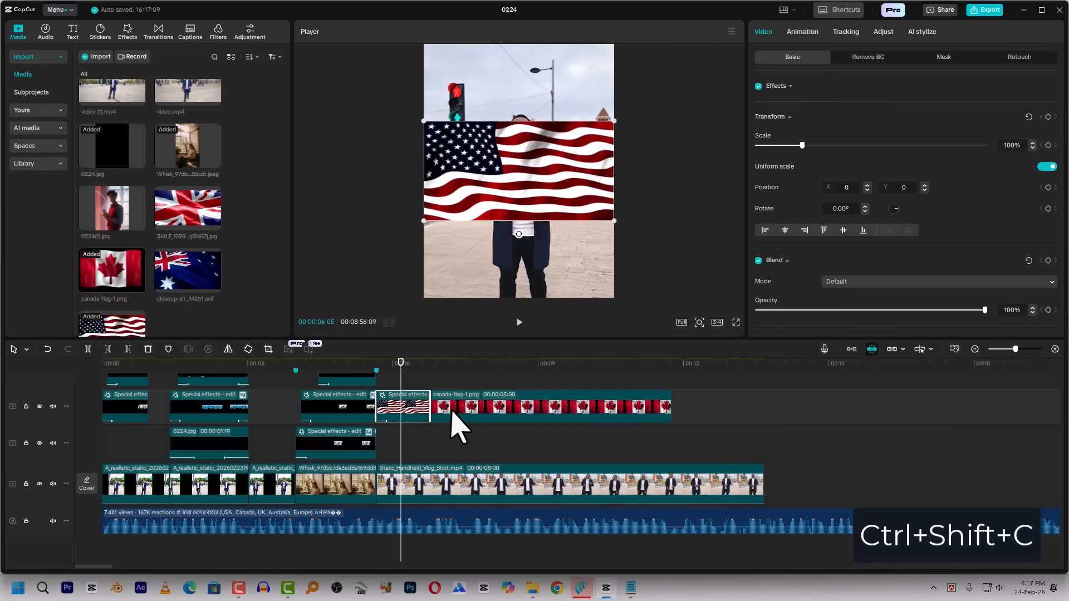
{"action": "left_click", "coordinate": [469, 415]}
{"action": "key", "text": "ctrl+shift+v"}
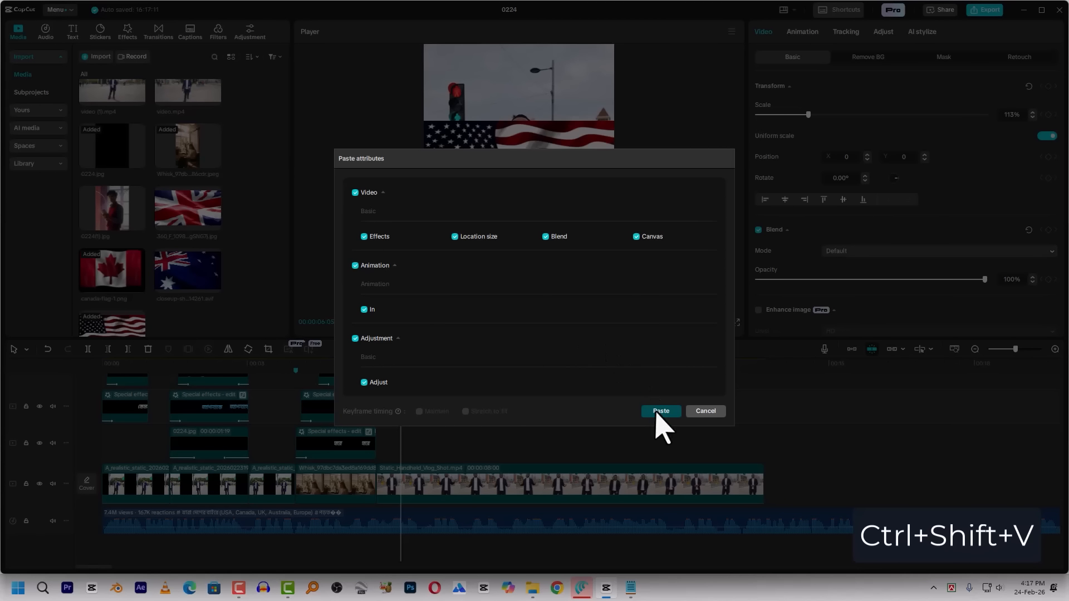
{"action": "left_click", "coordinate": [661, 412]}
Set the Canada flag clip's entrance animation to None and enlarge the flag to 114% so it spans the frame
{"action": "left_click", "coordinate": [441, 364]}
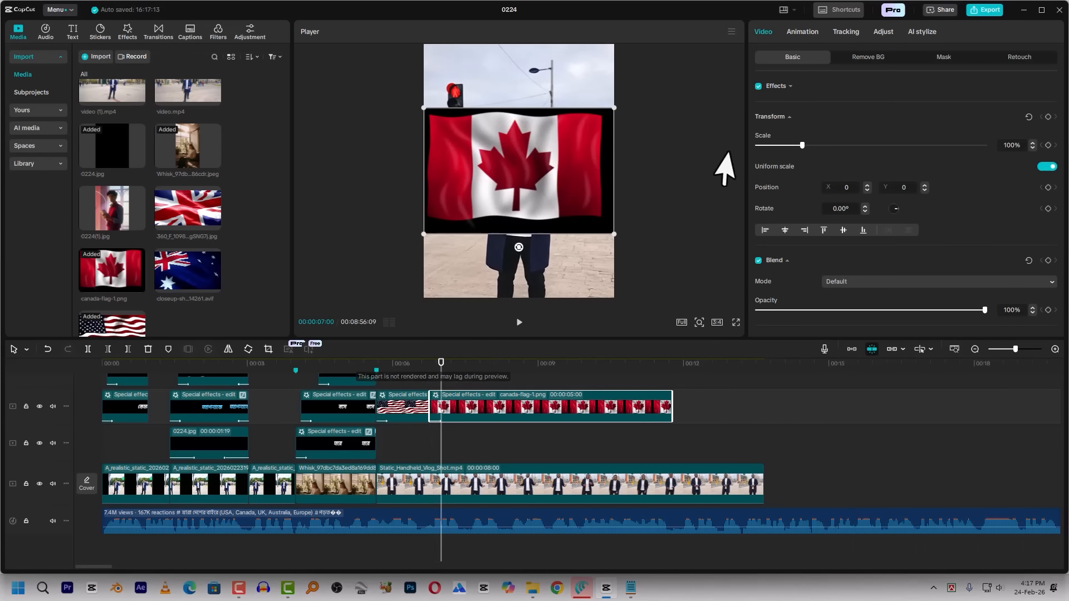
{"action": "left_click", "coordinate": [806, 31]}
{"action": "left_click", "coordinate": [769, 90]}
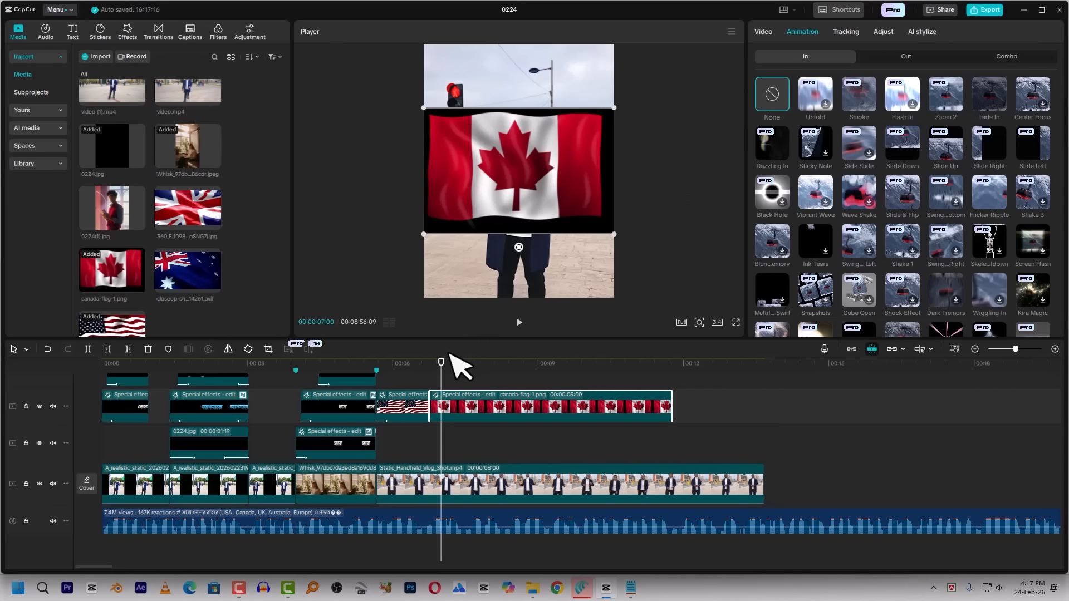
{"action": "left_click", "coordinate": [422, 368]}
{"action": "key", "text": "space"}
{"action": "left_click_drag", "start_coordinate": [615, 234], "coordinate": [637, 252]}
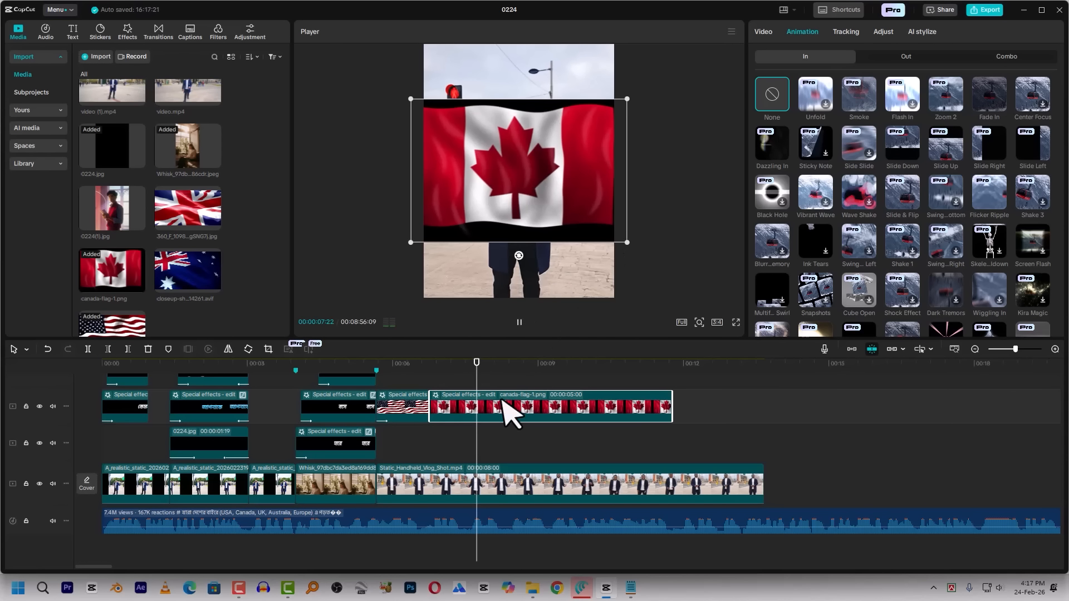
Split the Canada flag clip at 00:00:07:22 and replace the remainder with the UK flag image, keeping the original video effect
{"action": "key", "text": "ctrl+b"}
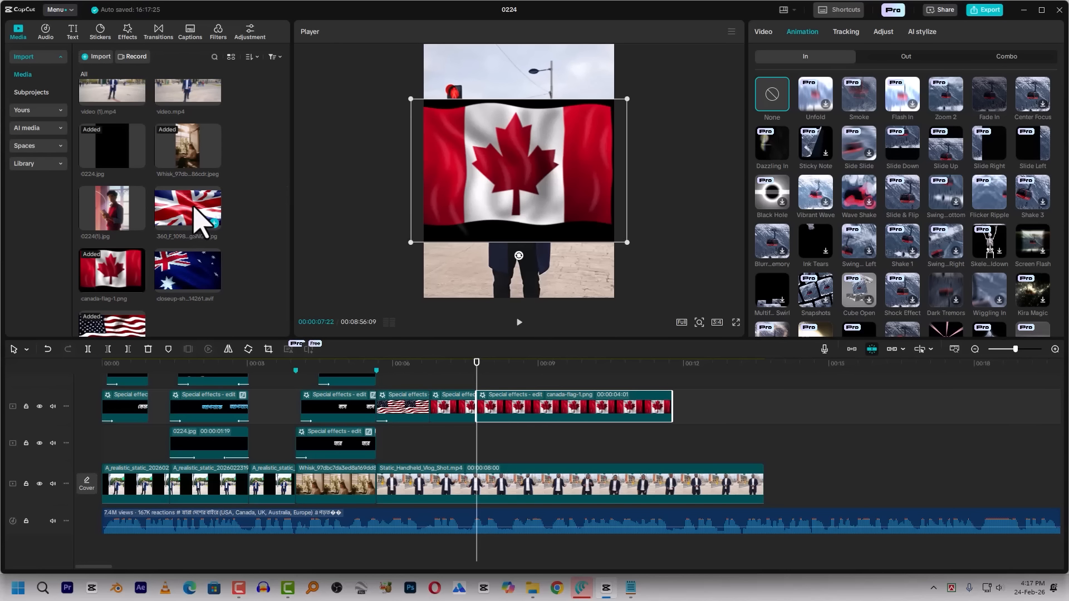
{"action": "scroll", "coordinate": [203, 245], "scroll_direction": "down", "scroll_amount": 1}
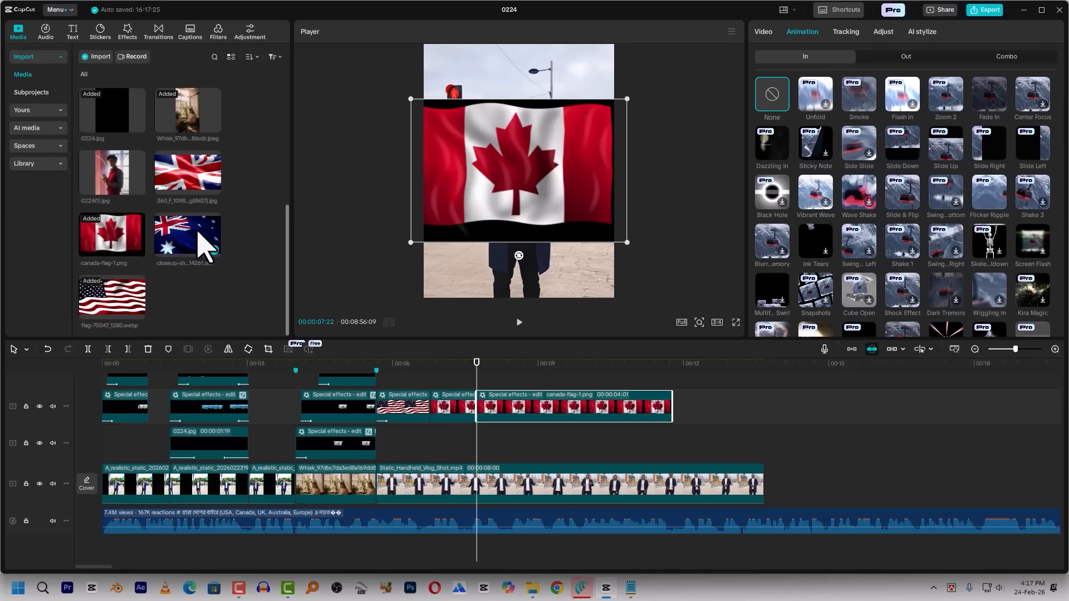
{"action": "left_click_drag", "start_coordinate": [183, 172], "coordinate": [493, 411]}
{"action": "left_click", "coordinate": [572, 381]}
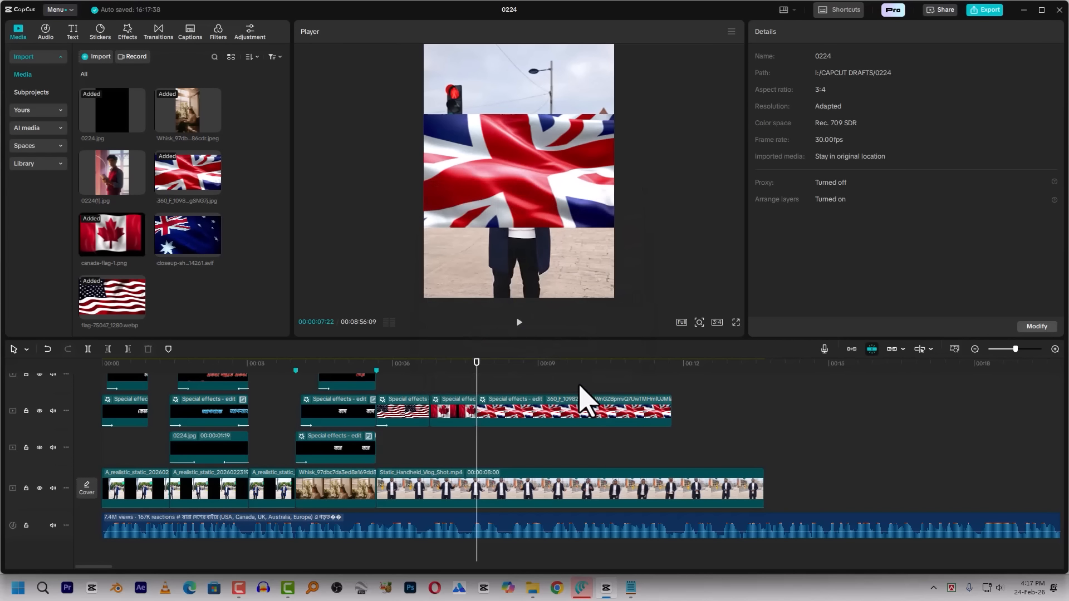
Split the UK flag clip at 00:00:08:14 by its speech cue and replace the remainder with the Australian flag image, keeping the original effect
{"action": "left_click", "coordinate": [501, 409]}
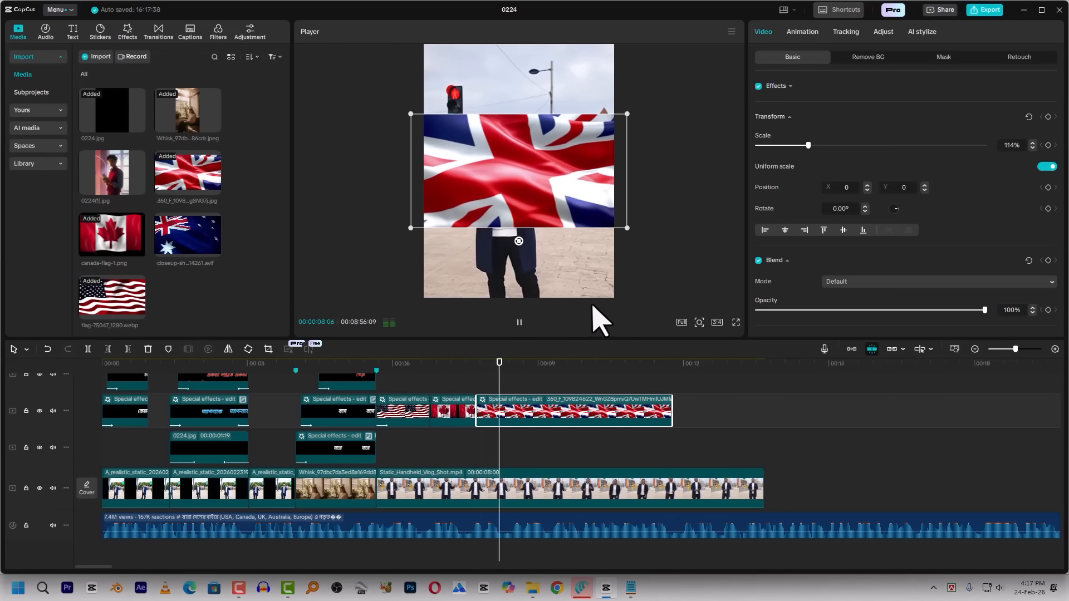
{"action": "left_click", "coordinate": [519, 322]}
{"action": "left_click", "coordinate": [461, 368]}
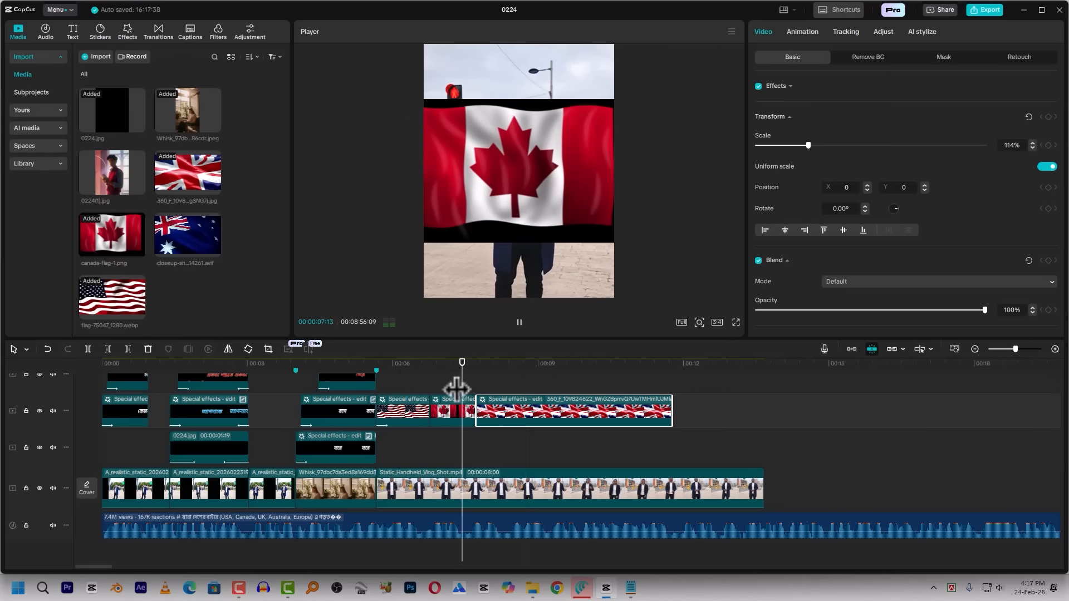
{"action": "key", "text": "space"}
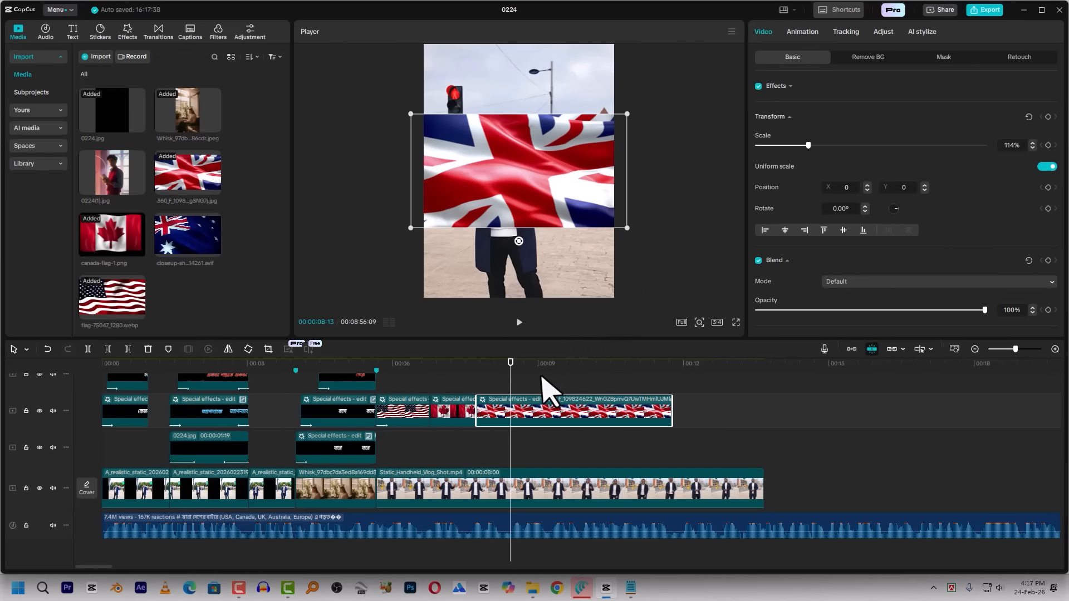
{"action": "key", "text": "space"}
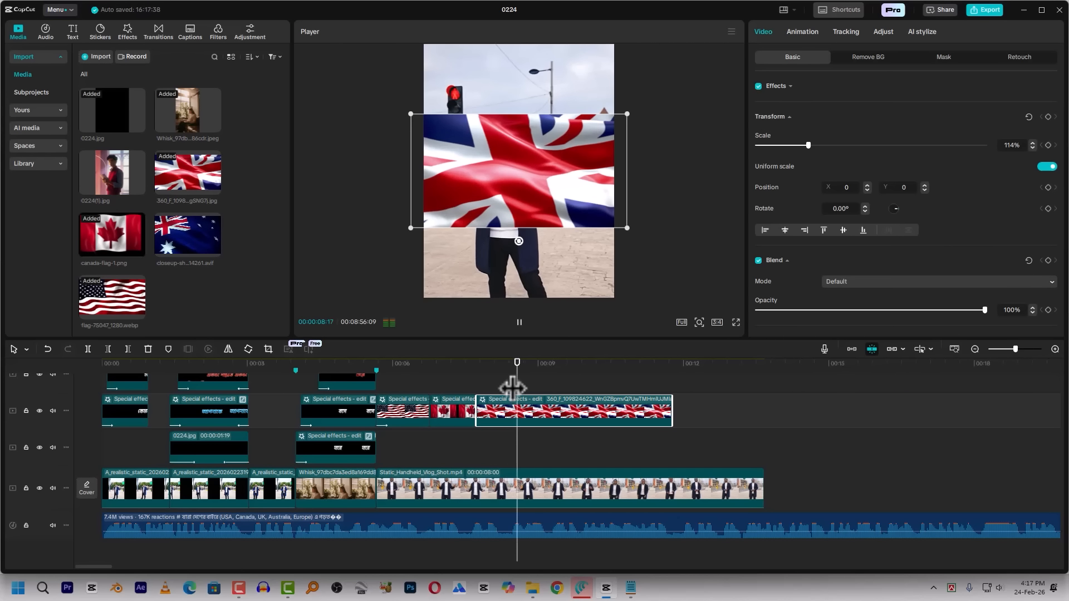
{"action": "key", "text": "space"}
{"action": "key", "text": "ctrl+b"}
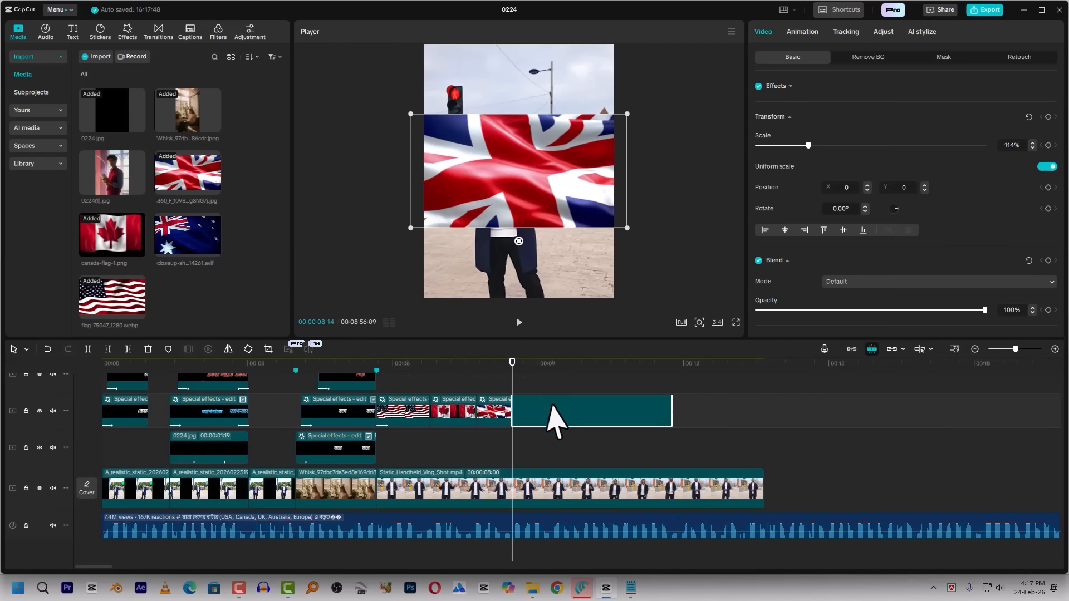
{"action": "left_click_drag", "start_coordinate": [218, 256], "coordinate": [552, 429]}
{"action": "left_click", "coordinate": [570, 389]}
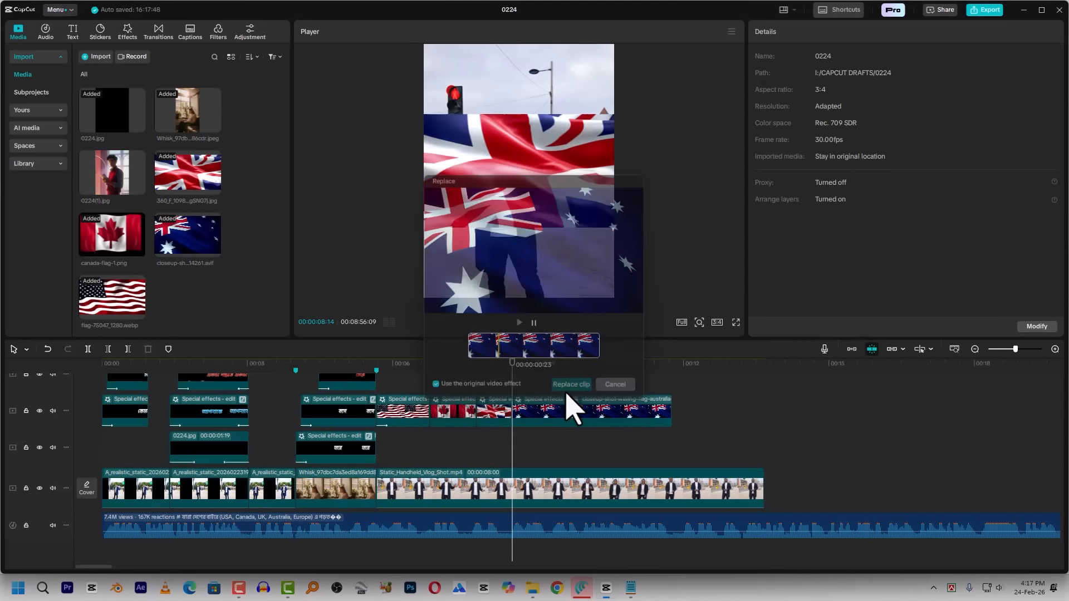
Play on to 00:00:09:12, split the Australian flag clip there and delete the rest of it
{"action": "key", "text": "space"}
{"action": "key", "text": "space"}
{"action": "key", "text": "ctrl+b"}
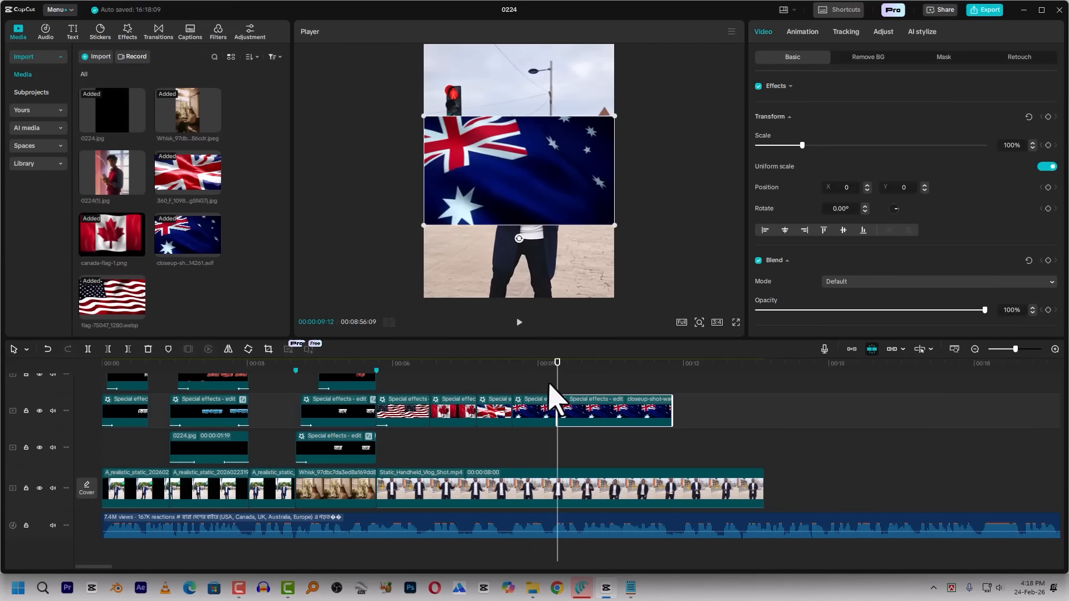
{"action": "key", "text": "Delete"}
Give the Australian flag clip a Fade Out exit animation with a duration of 0.2s and play it back
{"action": "left_click", "coordinate": [535, 409]}
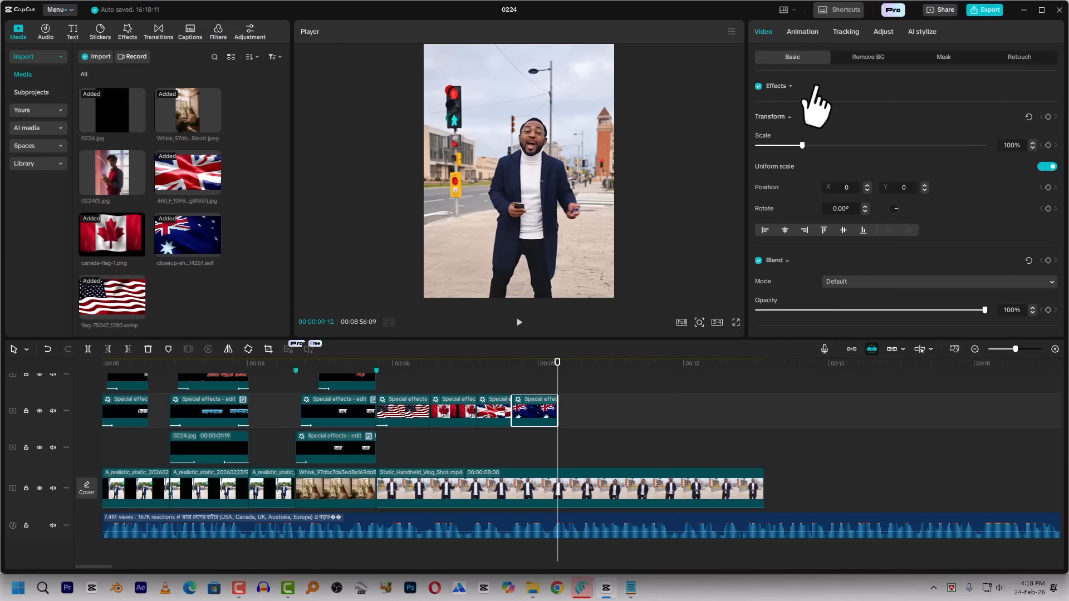
{"action": "left_click", "coordinate": [802, 32]}
{"action": "left_click", "coordinate": [540, 365]}
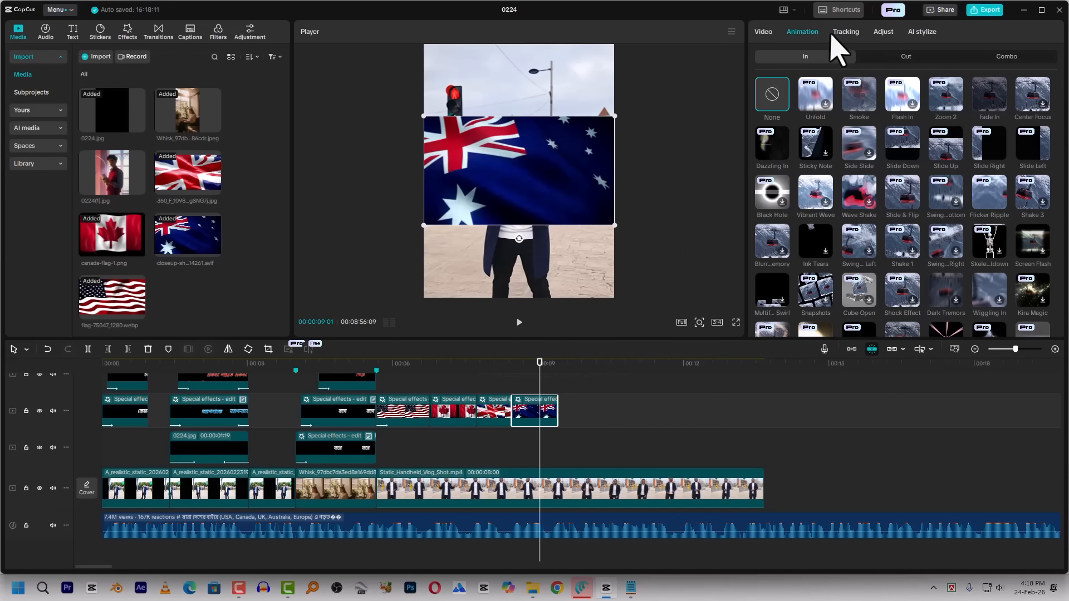
{"action": "left_click", "coordinate": [908, 56]}
{"action": "left_click", "coordinate": [989, 95]}
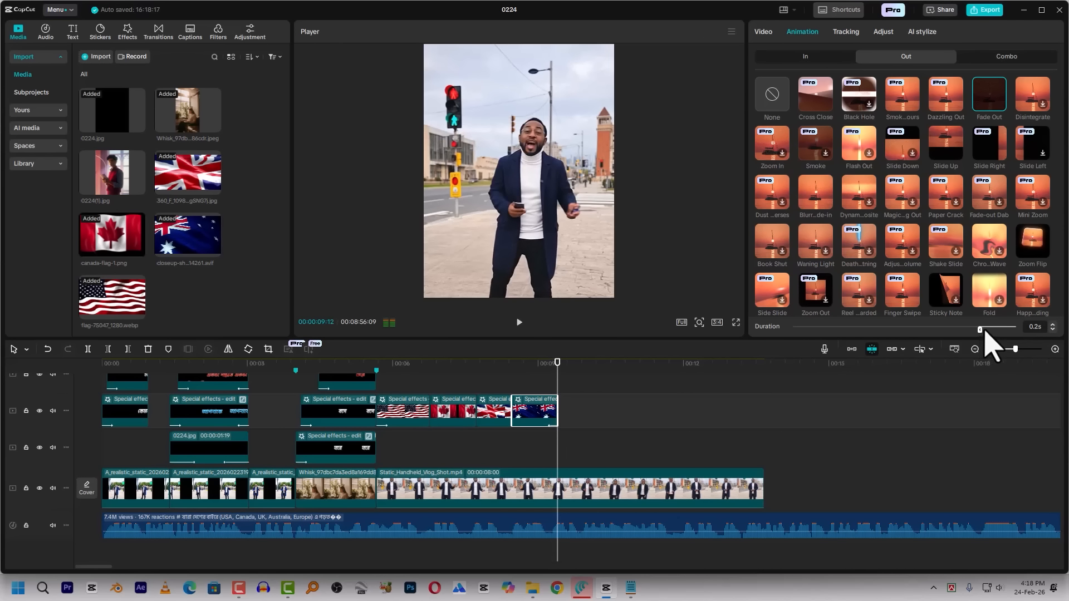
{"action": "left_click", "coordinate": [524, 365]}
{"action": "key", "text": "space"}
{"action": "key", "text": "space"}
Try a Wipe Right transition between the UK and Australian flag clips, then delete it
{"action": "left_click", "coordinate": [436, 364]}
{"action": "left_click_drag", "start_coordinate": [427, 372], "coordinate": [477, 411]}
{"action": "left_click", "coordinate": [157, 33]}
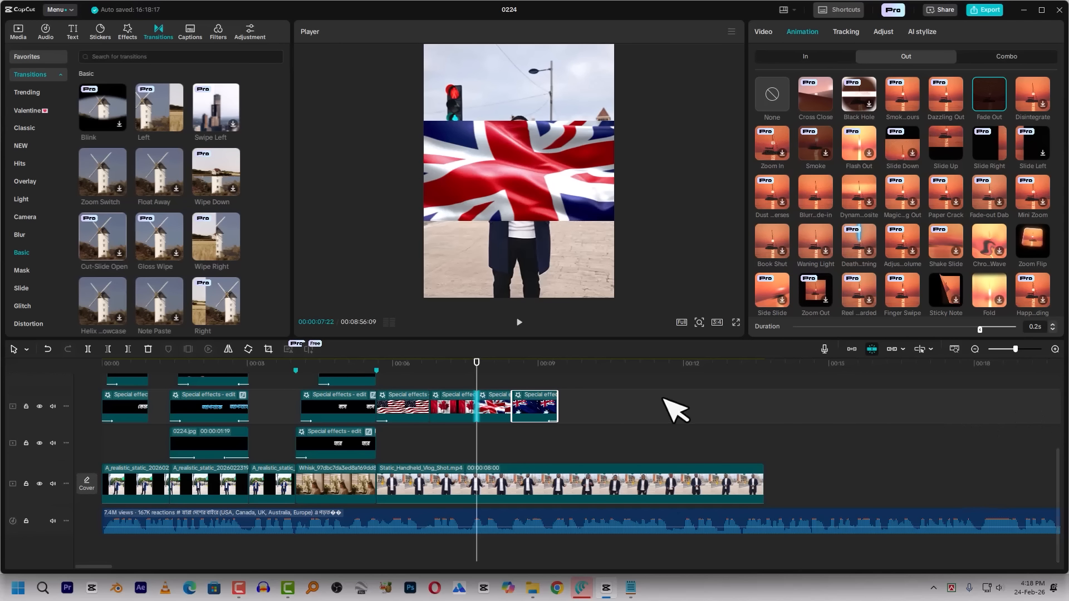
{"action": "scroll", "coordinate": [613, 404], "scroll_direction": "up", "scroll_amount": 1}
{"action": "mouse_move", "coordinate": [203, 238]}
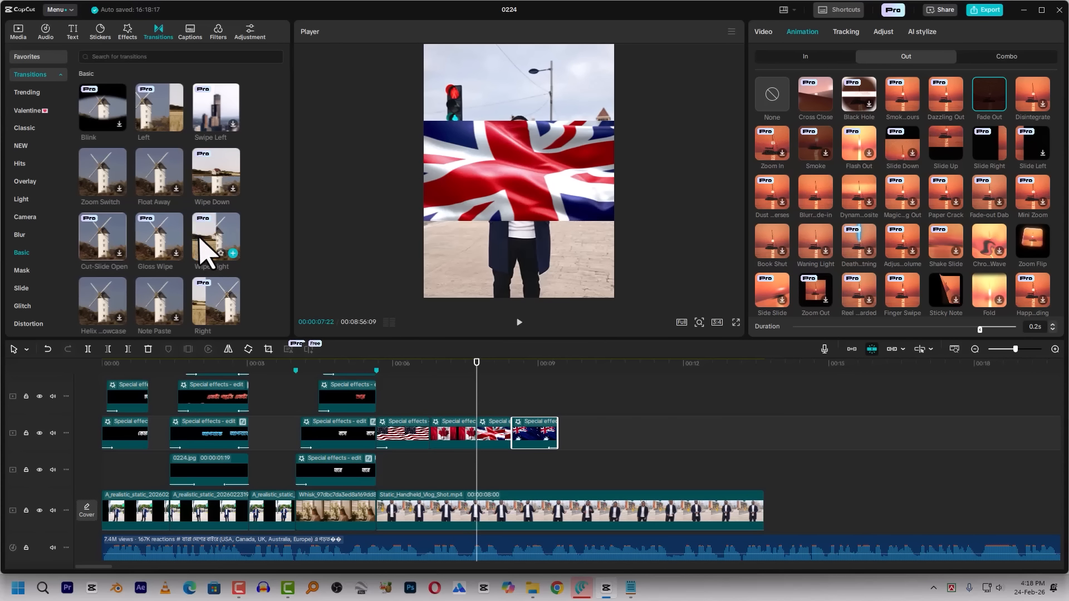
{"action": "left_click_drag", "start_coordinate": [202, 238], "coordinate": [518, 437]}
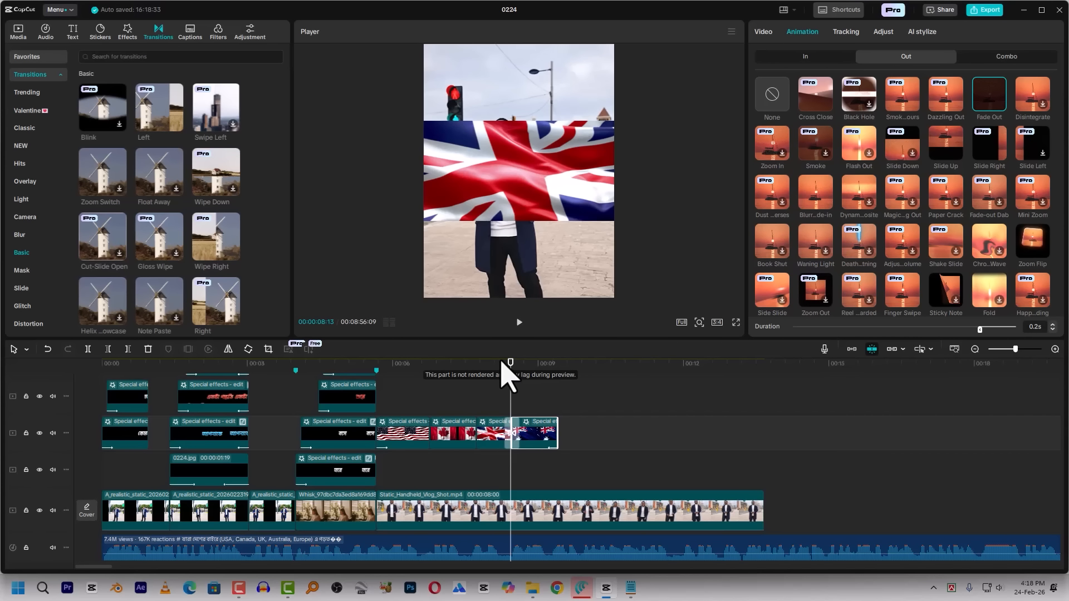
{"action": "left_click", "coordinate": [507, 436]}
{"action": "key", "text": "Delete"}
Move the US flag clip up one track, keeping its start aligned with the start of the street vlog clip
{"action": "left_click", "coordinate": [425, 397]}
{"action": "scroll", "coordinate": [430, 402], "scroll_direction": "up", "scroll_amount": 10}
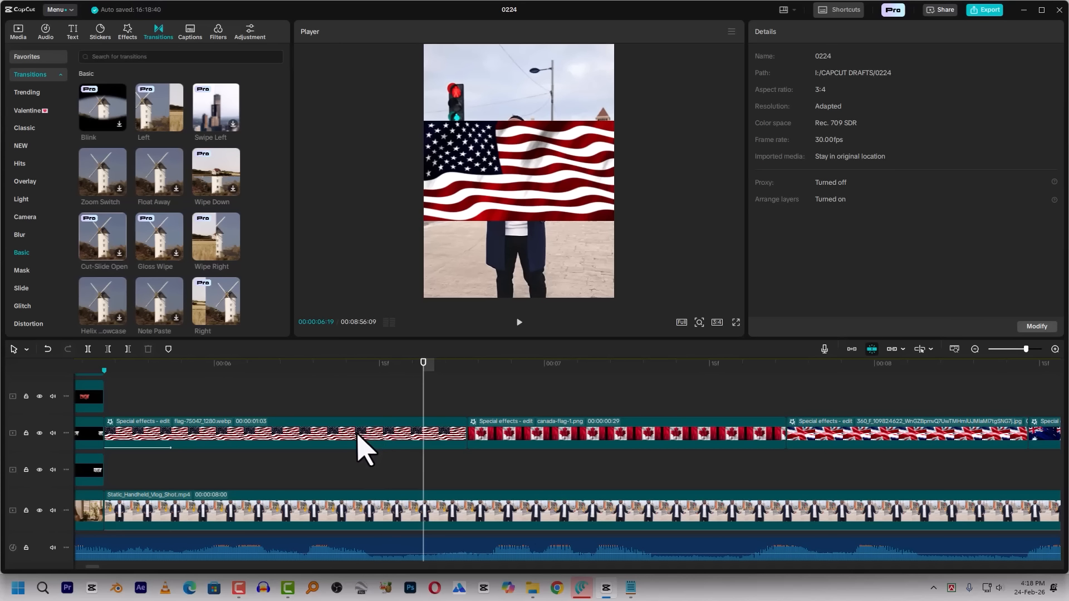
{"action": "left_click_drag", "start_coordinate": [357, 440], "coordinate": [369, 401]}
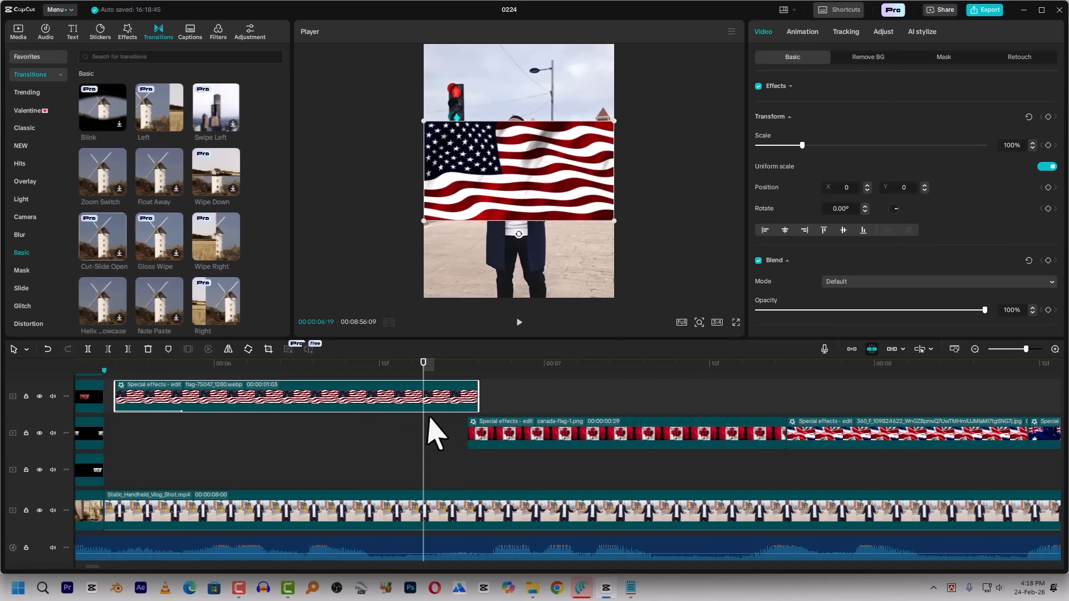
{"action": "left_click_drag", "start_coordinate": [464, 374], "coordinate": [421, 389]}
Shift the Canada flag clip earlier to start at 00:00:06:16, so it overlaps the end of the US flag clip above
{"action": "left_click", "coordinate": [457, 364]}
{"action": "left_click", "coordinate": [468, 366]}
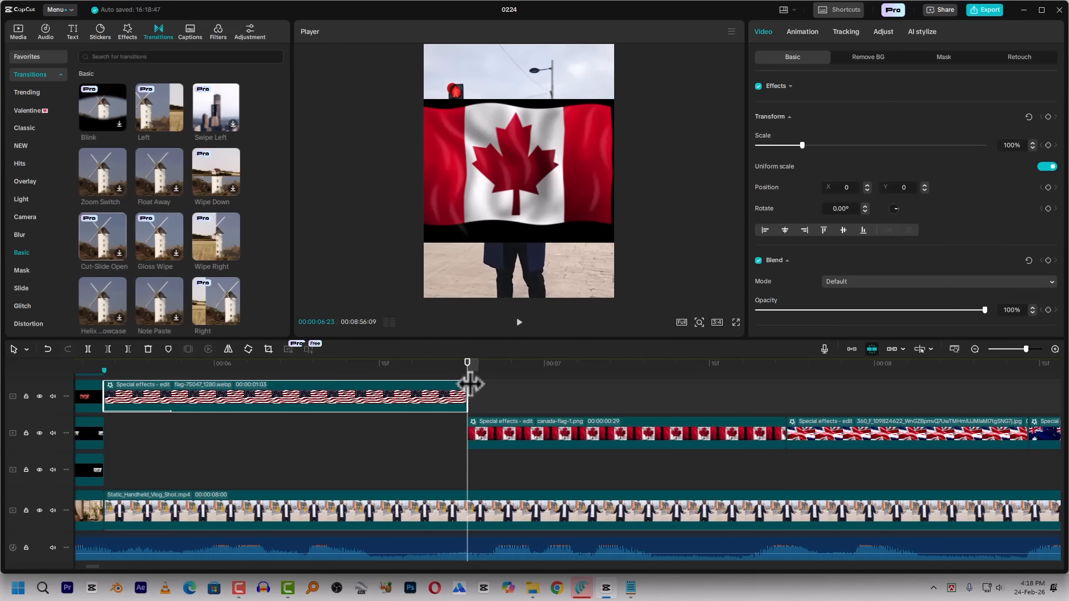
{"action": "key", "text": "shift+Left"}
{"action": "left_click_drag", "start_coordinate": [480, 432], "coordinate": [390, 435]}
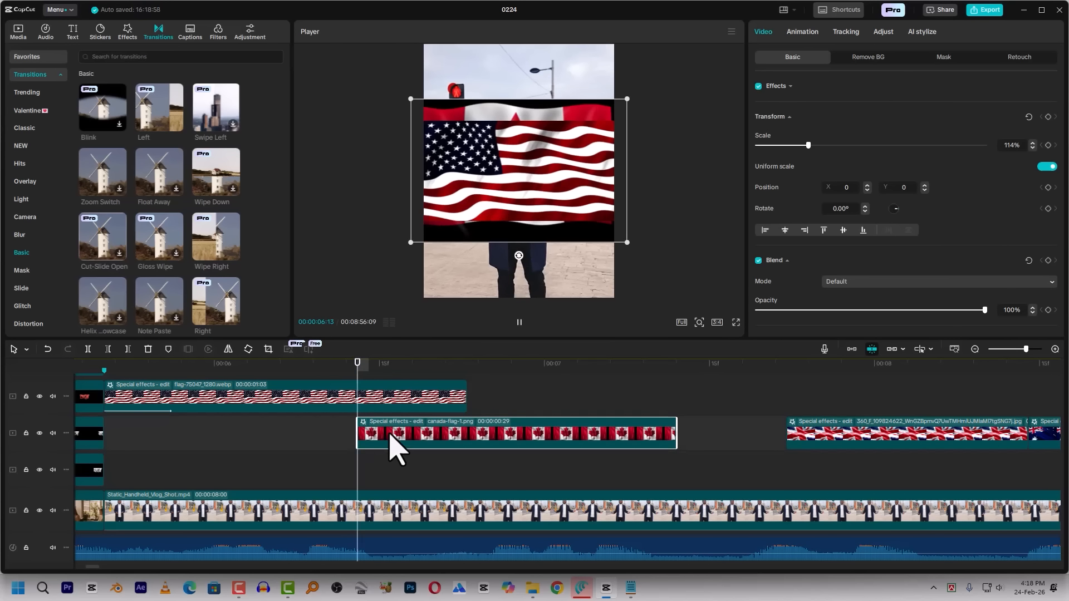
{"action": "key", "text": "space"}
{"action": "left_click", "coordinate": [358, 370]}
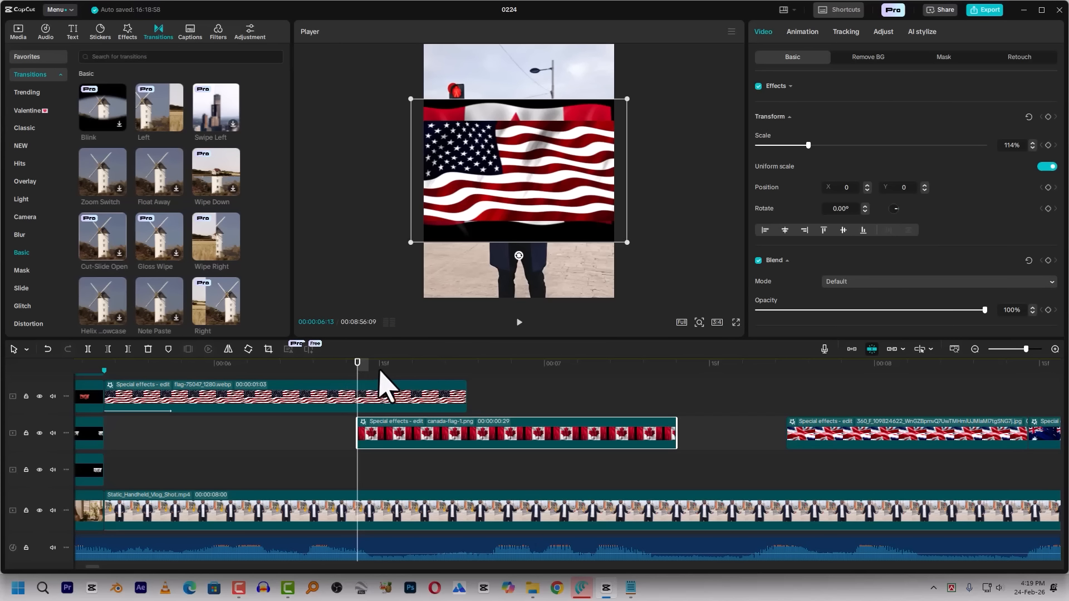
{"action": "key", "text": "Right"}
{"action": "key", "text": "Right"}
{"action": "key", "text": "Right"}
{"action": "left_click_drag", "start_coordinate": [438, 434], "coordinate": [452, 435]}
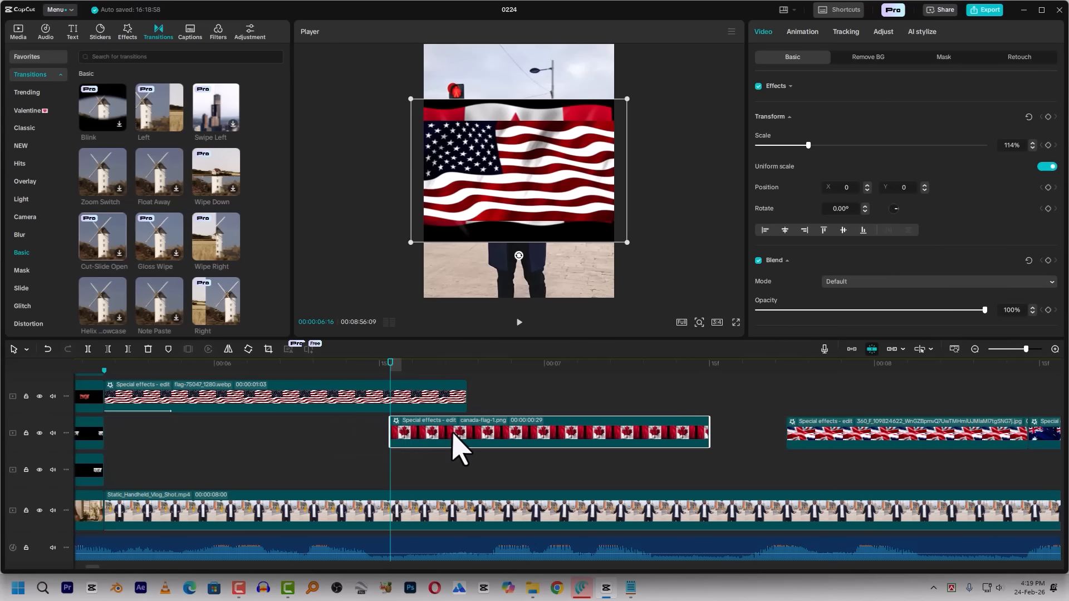
Extend the end of the Canada flag clip to meet the start of the UK flag clip and check the overlap
{"action": "key", "text": "space"}
{"action": "left_click", "coordinate": [401, 370]}
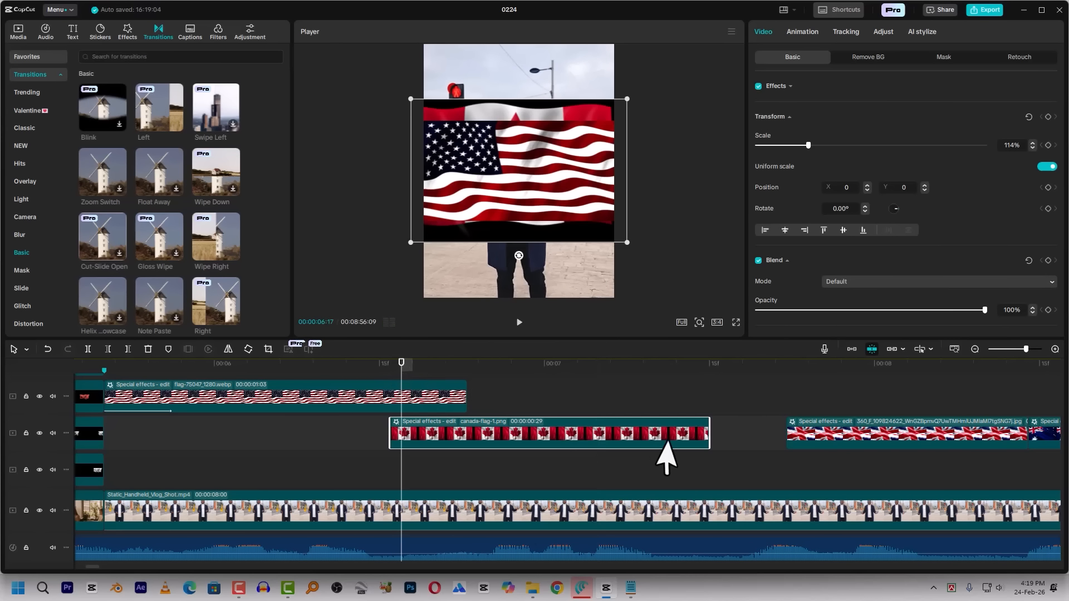
{"action": "left_click_drag", "start_coordinate": [705, 438], "coordinate": [787, 437]}
{"action": "left_click", "coordinate": [386, 366]}
{"action": "key", "text": "space"}
{"action": "left_click", "coordinate": [436, 370]}
{"action": "left_click", "coordinate": [401, 368]}
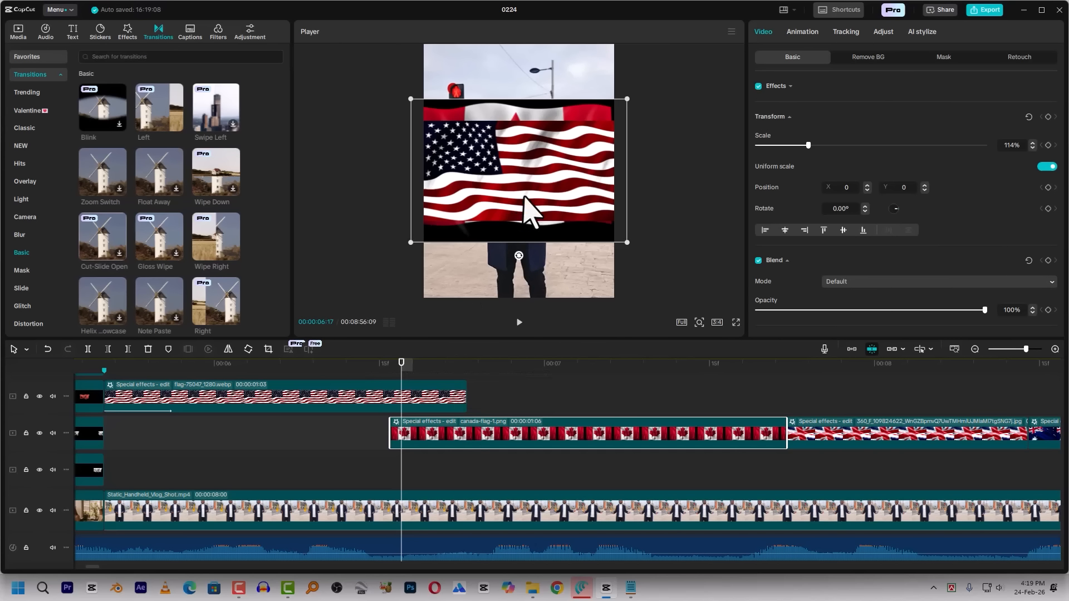
Add a Split mask to the US flag clip with rotation 90°, position X 123, Y -22 and feather 50
{"action": "key", "text": "space"}
{"action": "left_click", "coordinate": [413, 365]}
{"action": "left_click", "coordinate": [418, 396]}
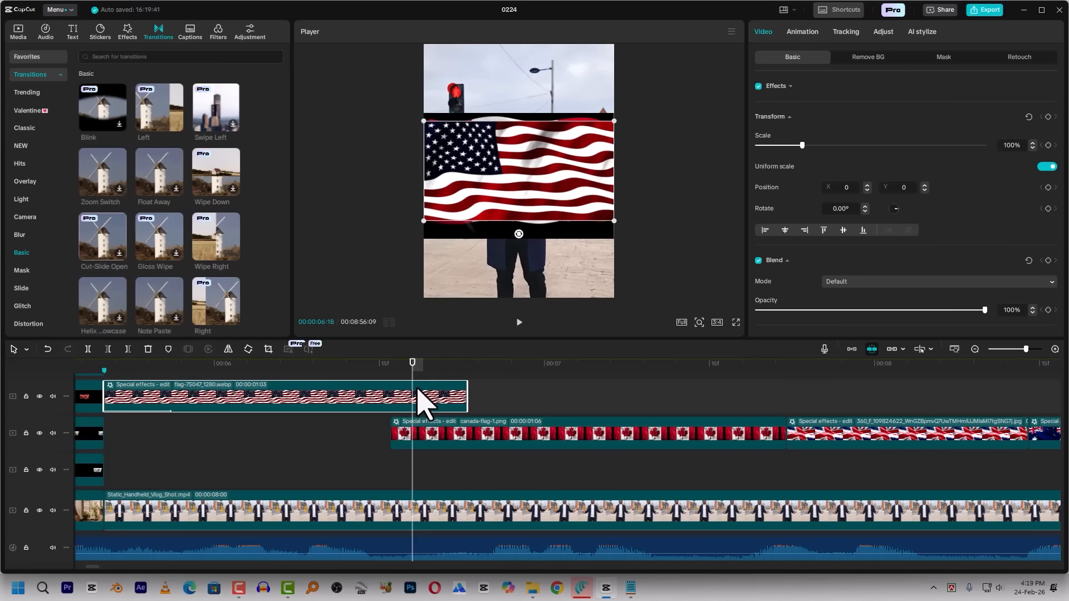
{"action": "left_click", "coordinate": [944, 58]}
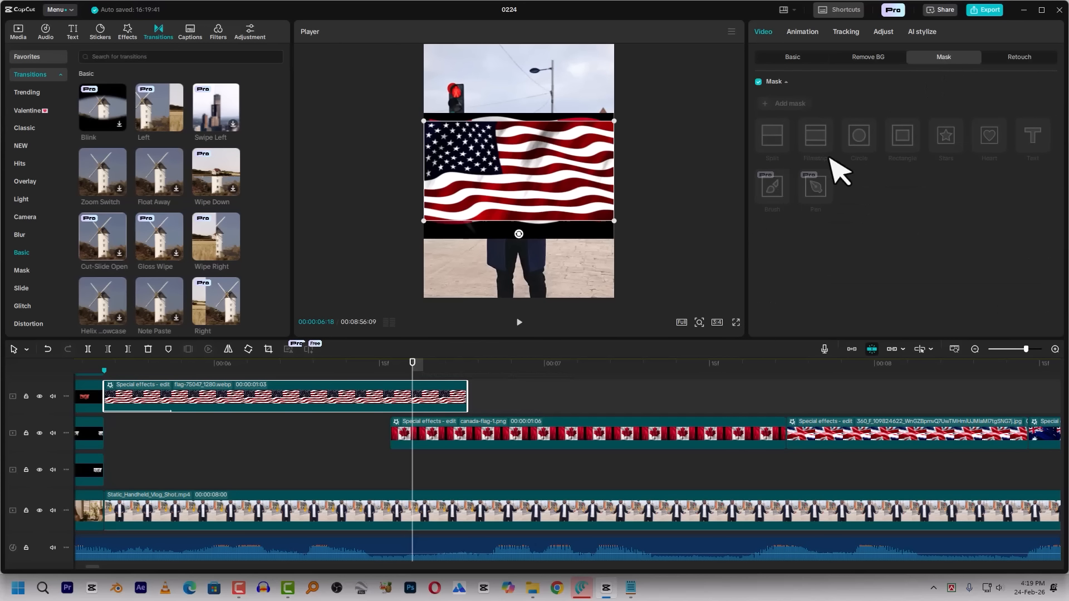
{"action": "left_click", "coordinate": [795, 106]}
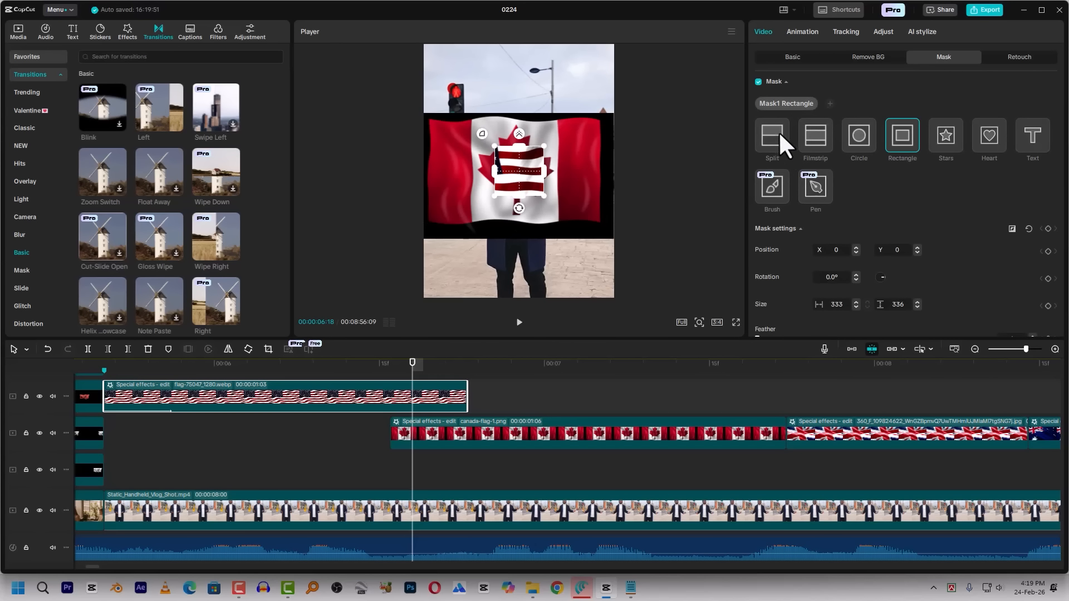
{"action": "mouse_move", "coordinate": [519, 184]}
{"action": "left_mouse_down"}
{"action": "mouse_move", "coordinate": [501, 193]}
{"action": "mouse_move", "coordinate": [540, 187]}
{"action": "mouse_move", "coordinate": [551, 173]}
{"action": "mouse_move", "coordinate": [543, 188]}
{"action": "mouse_move", "coordinate": [512, 173]}
{"action": "mouse_move", "coordinate": [407, 161]}
{"action": "mouse_move", "coordinate": [548, 169]}
{"action": "mouse_move", "coordinate": [500, 174]}
{"action": "mouse_move", "coordinate": [517, 174]}
{"action": "left_mouse_up"}
{"action": "left_click_drag", "start_coordinate": [507, 157], "coordinate": [539, 154]}
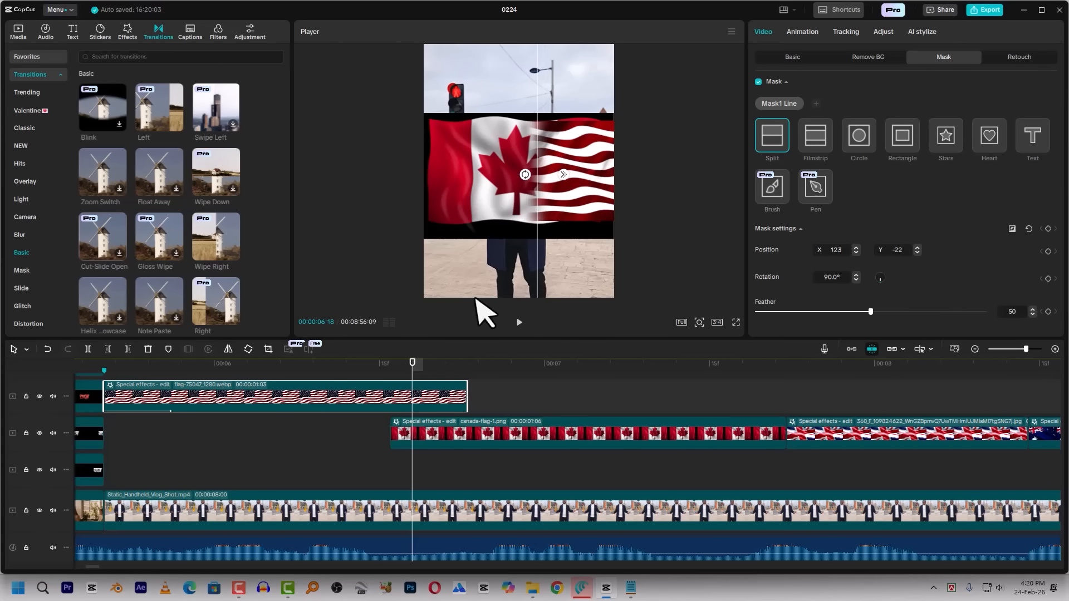
Keyframe the US flag's mask from X -640, Y 41 at 00:00:06:16 to X 640, Y 37 at 00:00:06:22
{"action": "left_click_drag", "start_coordinate": [410, 365], "coordinate": [391, 369]}
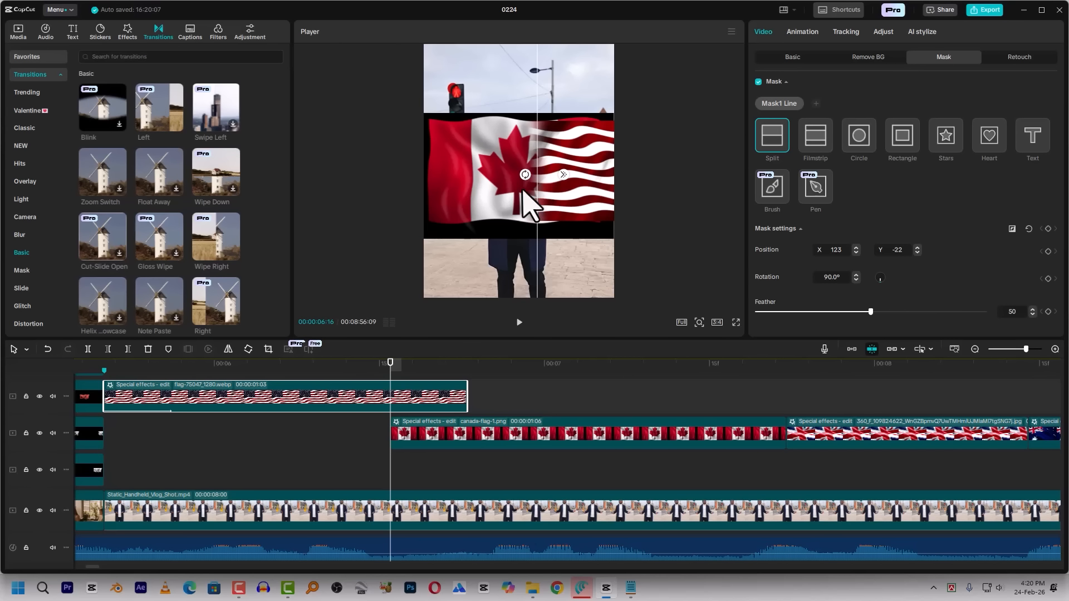
{"action": "left_click_drag", "start_coordinate": [550, 128], "coordinate": [399, 120]}
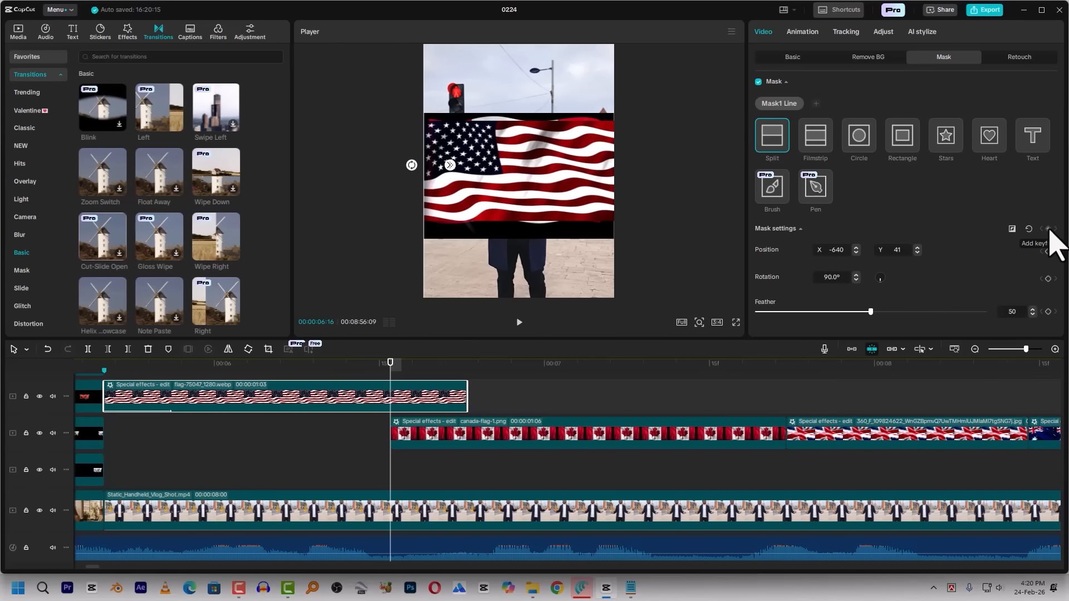
{"action": "left_click_drag", "start_coordinate": [421, 366], "coordinate": [465, 369]}
{"action": "key", "text": "Left"}
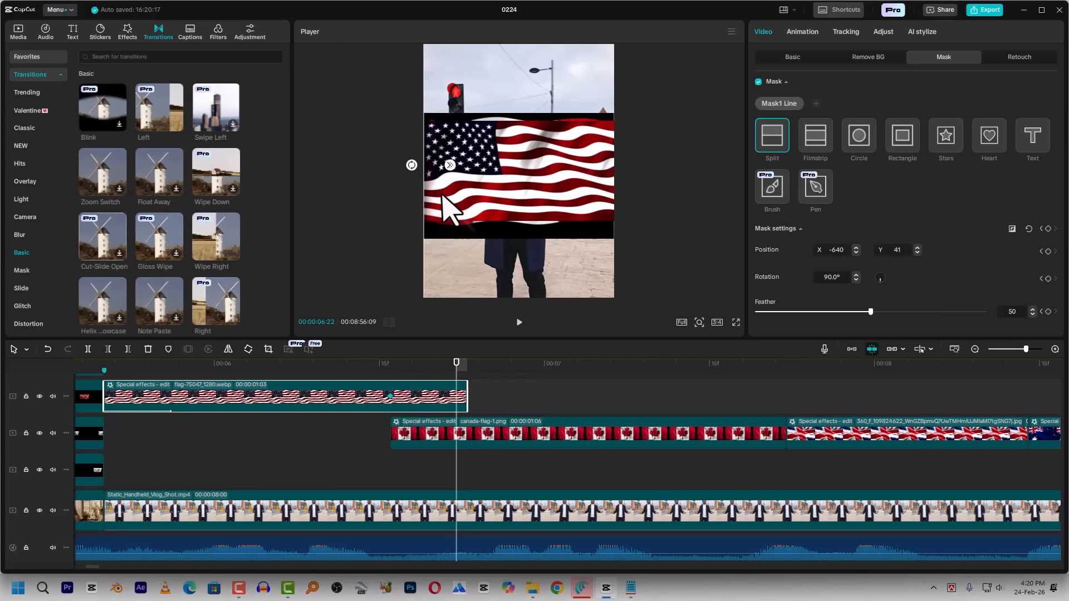
{"action": "left_click_drag", "start_coordinate": [420, 180], "coordinate": [618, 181]}
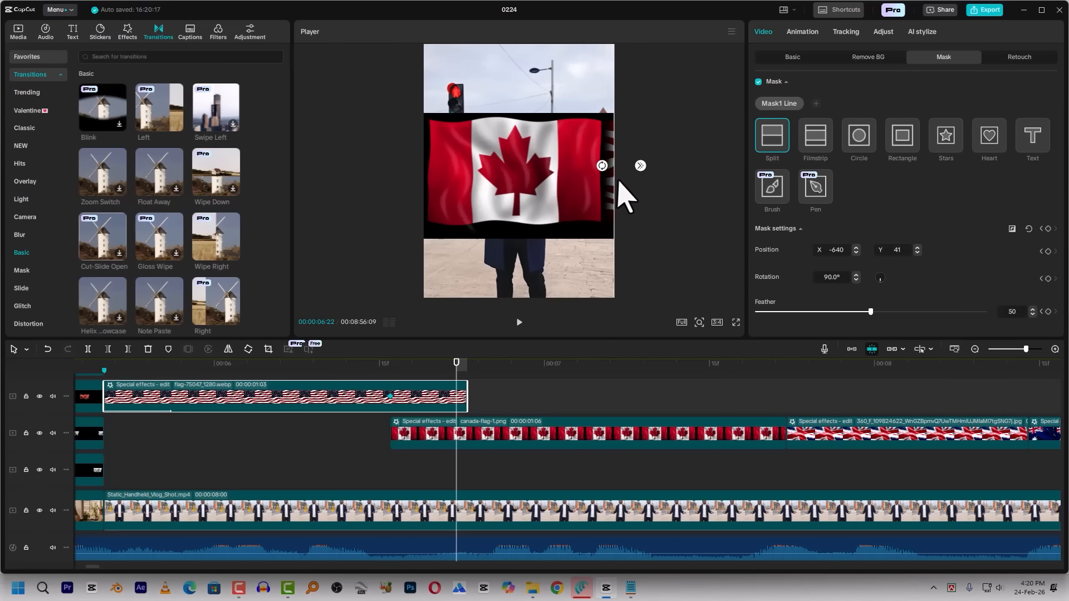
Play back the mask wipe from the US flag to the Canada flag several times to check its motion
{"action": "left_click", "coordinate": [374, 365]}
{"action": "key", "text": "space"}
{"action": "left_click", "coordinate": [374, 366]}
{"action": "key", "text": "space"}
{"action": "left_click_drag", "start_coordinate": [379, 366], "coordinate": [388, 366]}
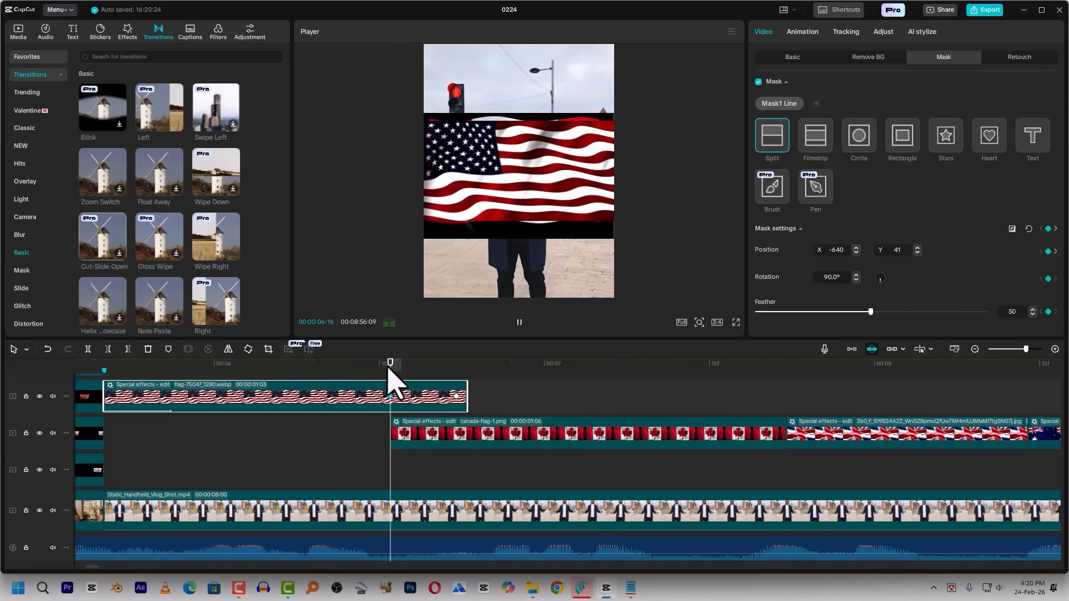
{"action": "key", "text": "space"}
{"action": "key", "text": "space"}
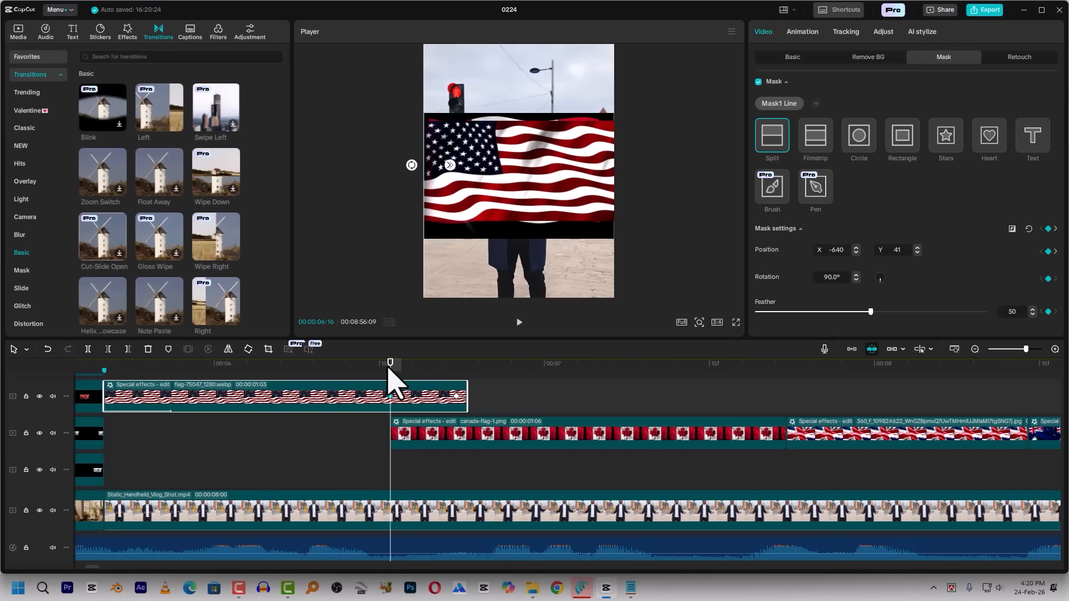
{"action": "key", "text": "space"}
{"action": "key", "text": "space"}
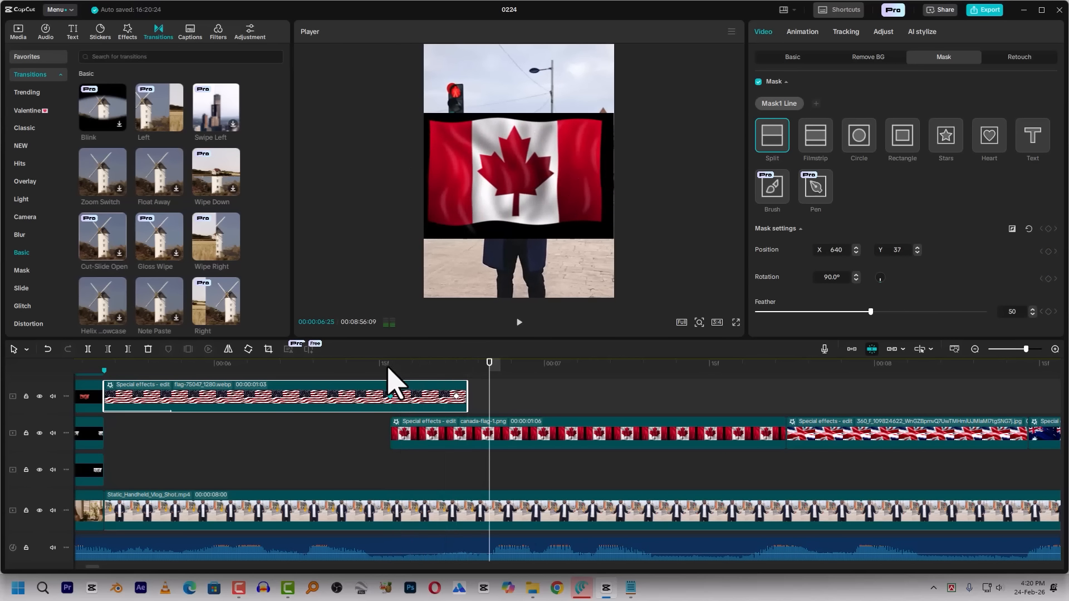
Check the cut from the Canada flag to the UK flag and move the UK flag clip down one track
{"action": "left_click", "coordinate": [490, 438]}
{"action": "left_click", "coordinate": [789, 379]}
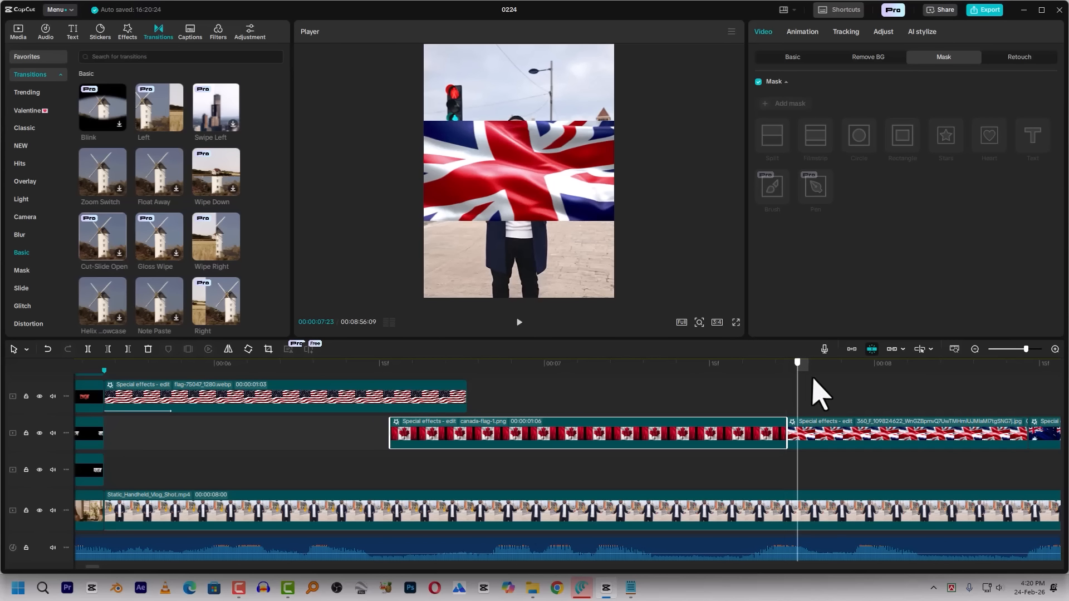
{"action": "key", "text": "space"}
{"action": "left_click", "coordinate": [764, 368]}
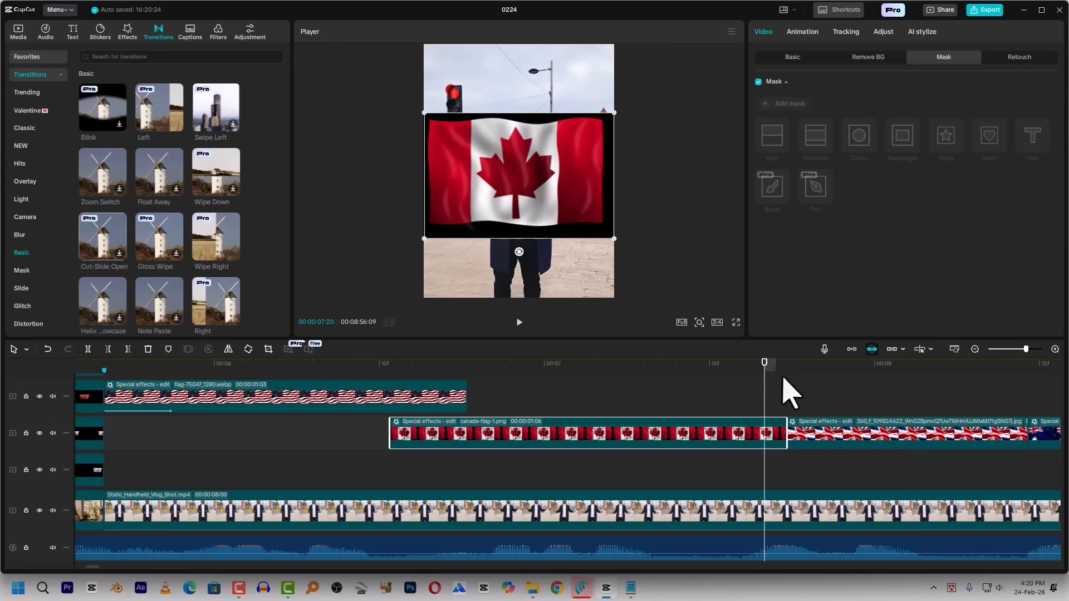
{"action": "left_click_drag", "start_coordinate": [819, 437], "coordinate": [802, 454]}
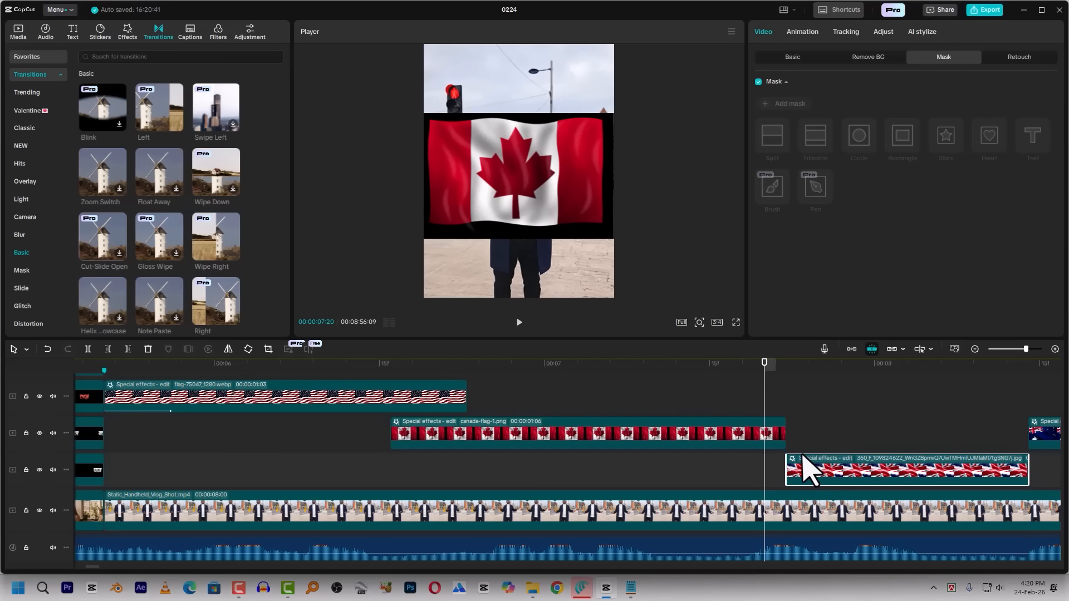
Shift the UK flag clip earlier to start at 00:00:07:15 and extend its end to meet the start of the Australia flag clip
{"action": "left_click", "coordinate": [788, 367]}
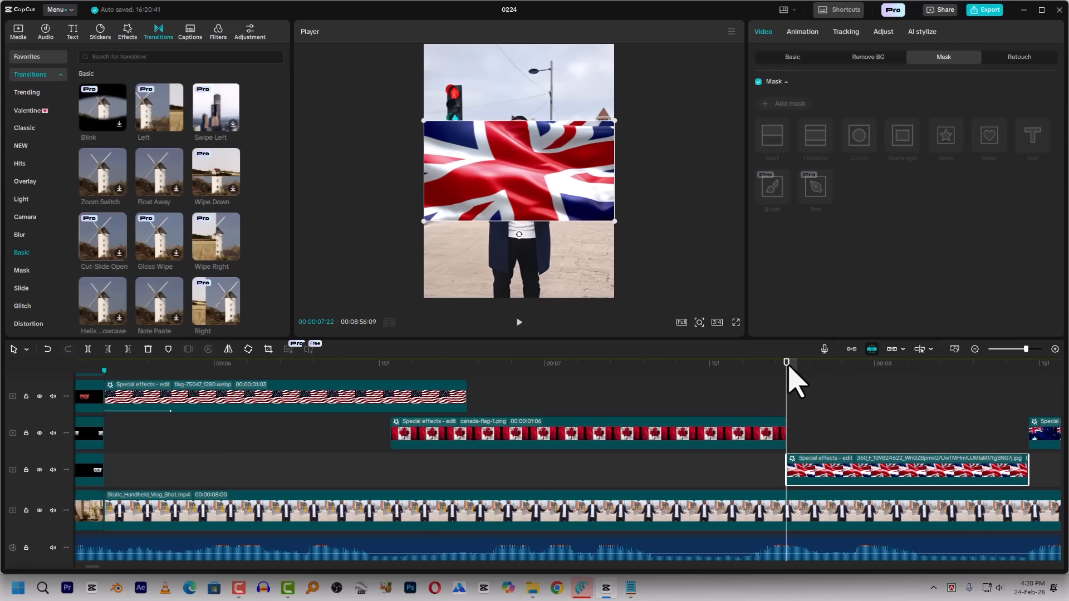
{"action": "key", "text": "shift+Left"}
{"action": "key", "text": "Right"}
{"action": "key", "text": "Right"}
{"action": "key", "text": "Right"}
{"action": "left_click_drag", "start_coordinate": [822, 476], "coordinate": [741, 472]}
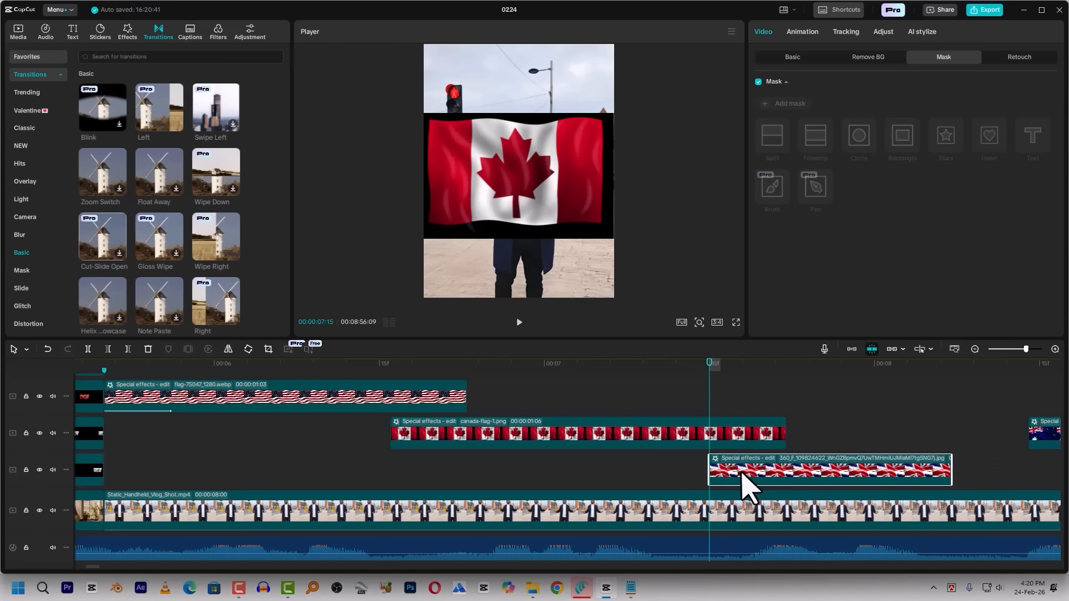
{"action": "left_click_drag", "start_coordinate": [951, 471], "coordinate": [1029, 471]}
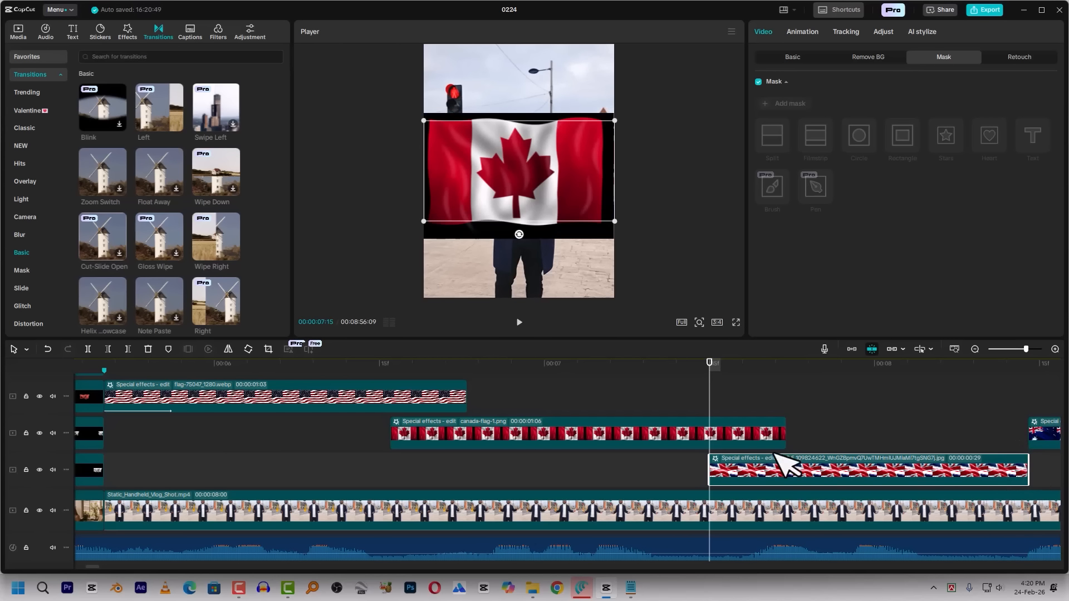
Copy the US flag clip's attributes, including its keyframed mask, and start pasting them onto the Canada flag clip
{"action": "left_click", "coordinate": [408, 397]}
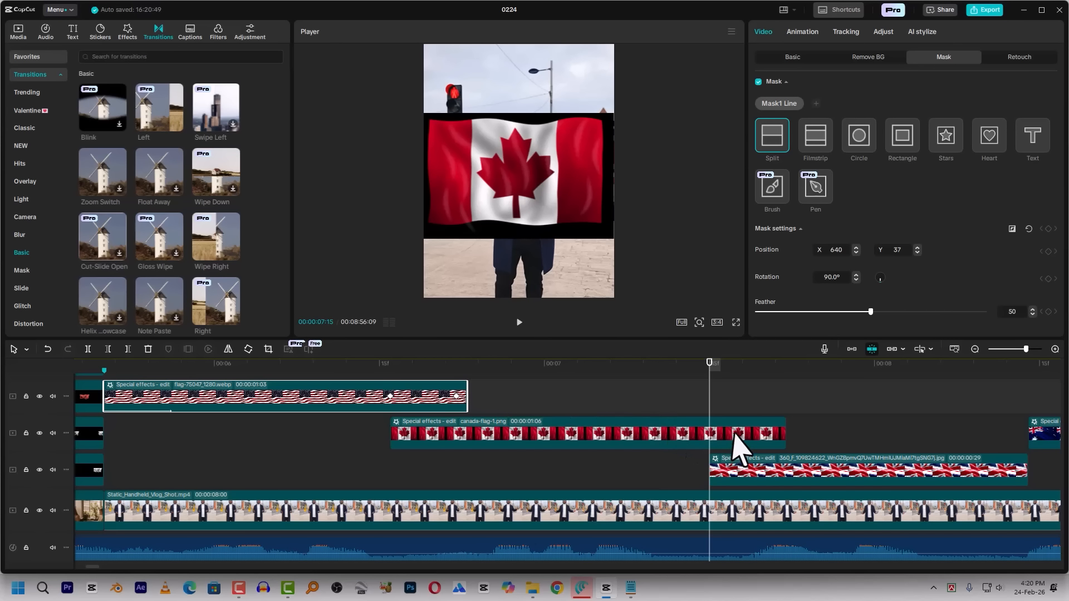
{"action": "left_click", "coordinate": [735, 434]}
{"action": "left_click", "coordinate": [390, 397]}
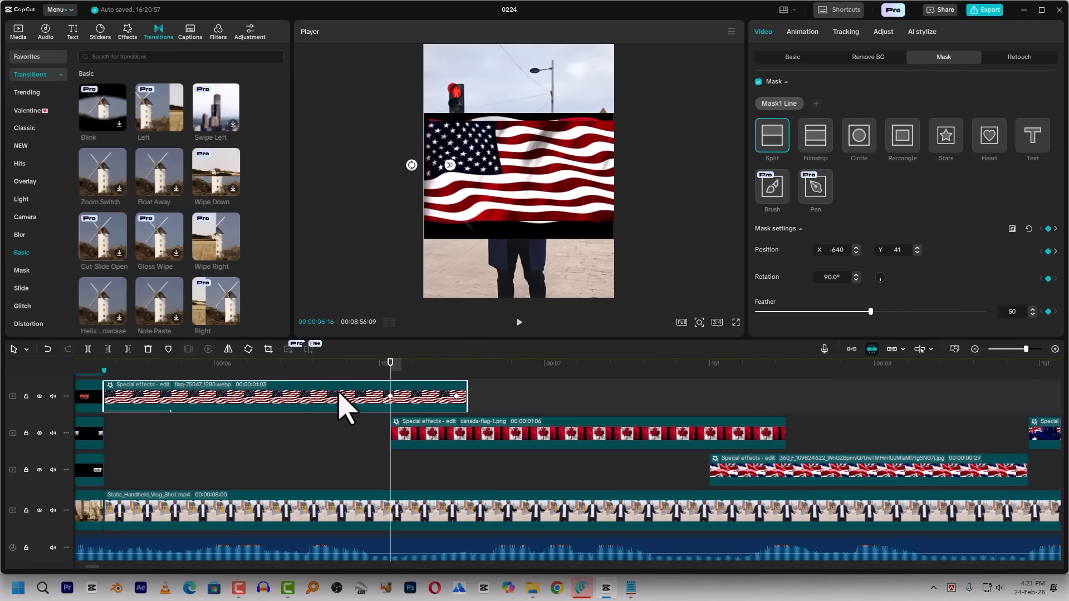
{"action": "key", "text": "ctrl+shift+c"}
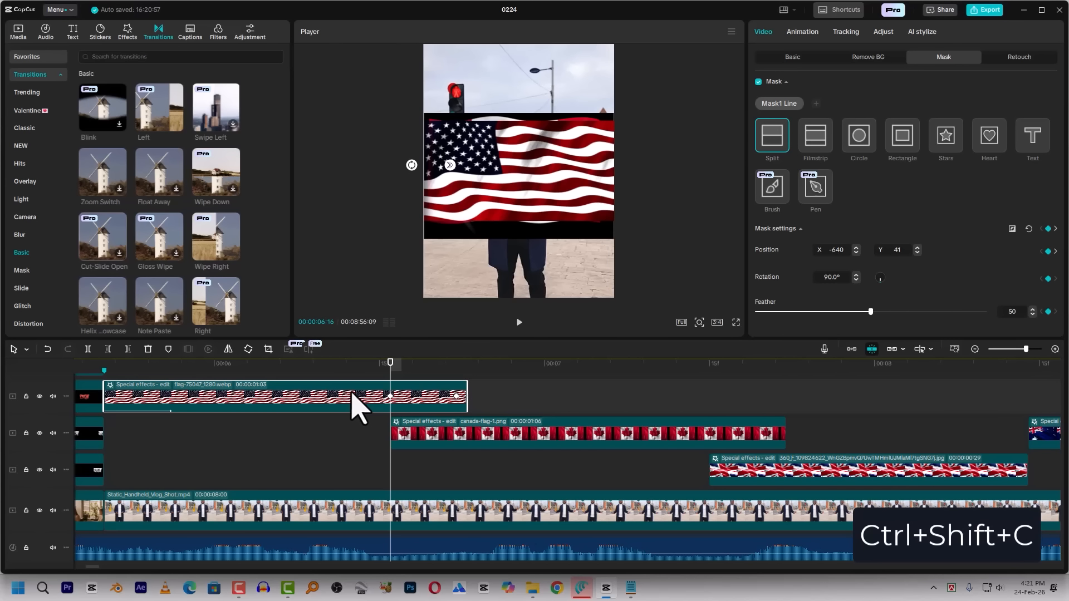
{"action": "left_click", "coordinate": [632, 365]}
{"action": "left_click", "coordinate": [652, 438]}
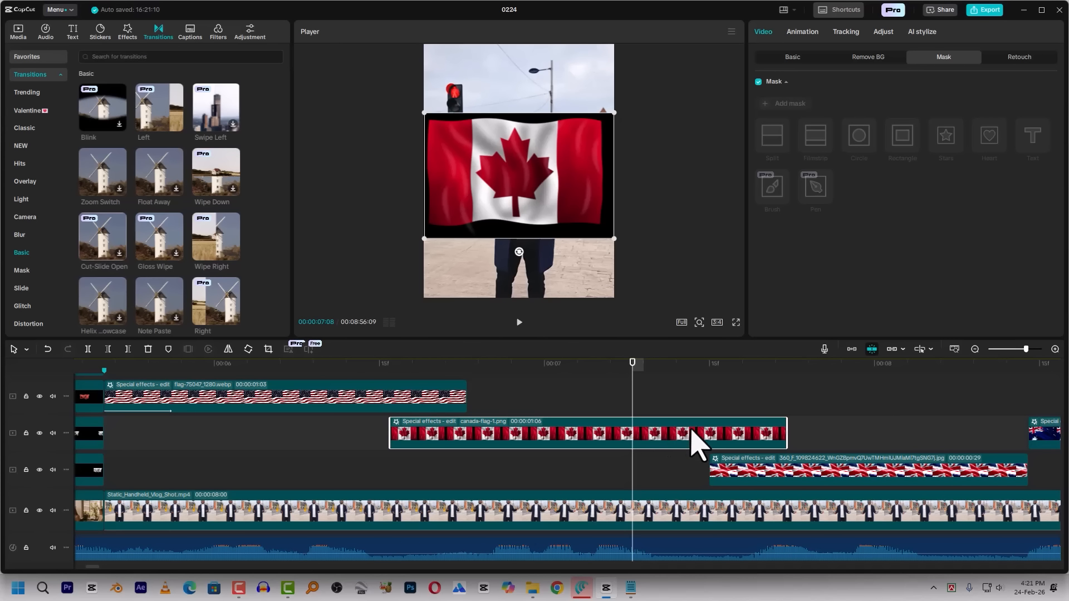
{"action": "key", "text": "ctrl+shift+v"}
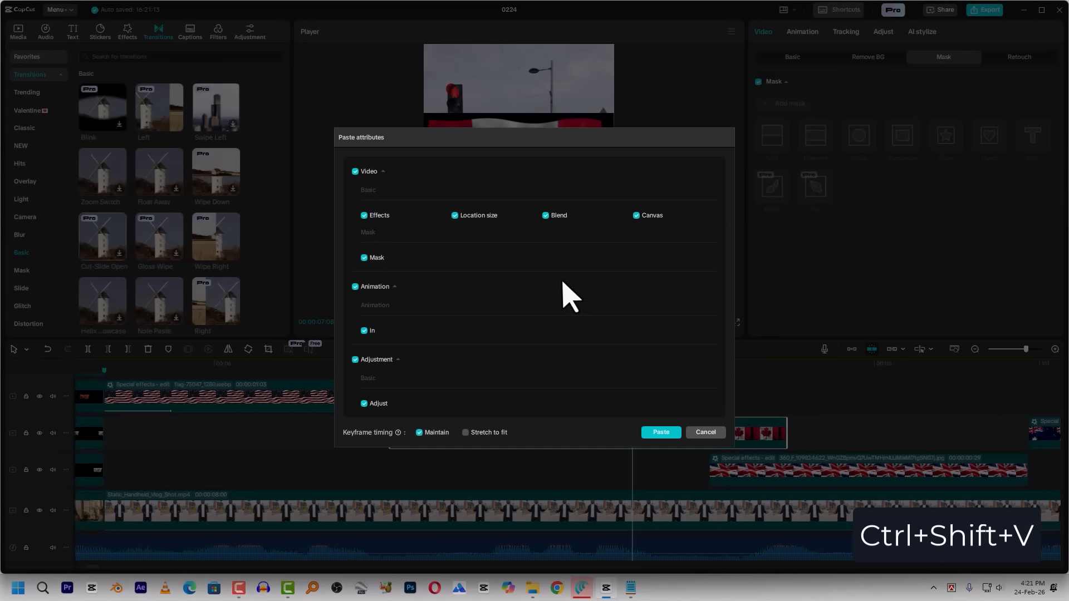
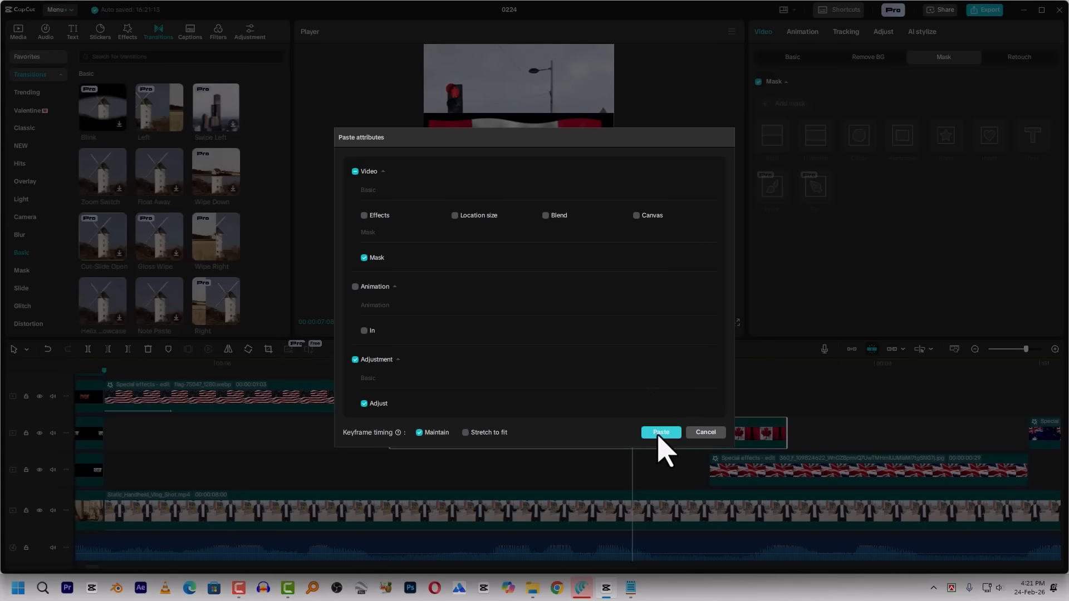
Paste the keyframed mask onto the Canada flag clip and shift its two keyframes to the UK flag's start and the Canada clip's end
{"action": "left_click", "coordinate": [661, 433]}
{"action": "left_click_drag", "start_coordinate": [697, 371], "coordinate": [721, 372]}
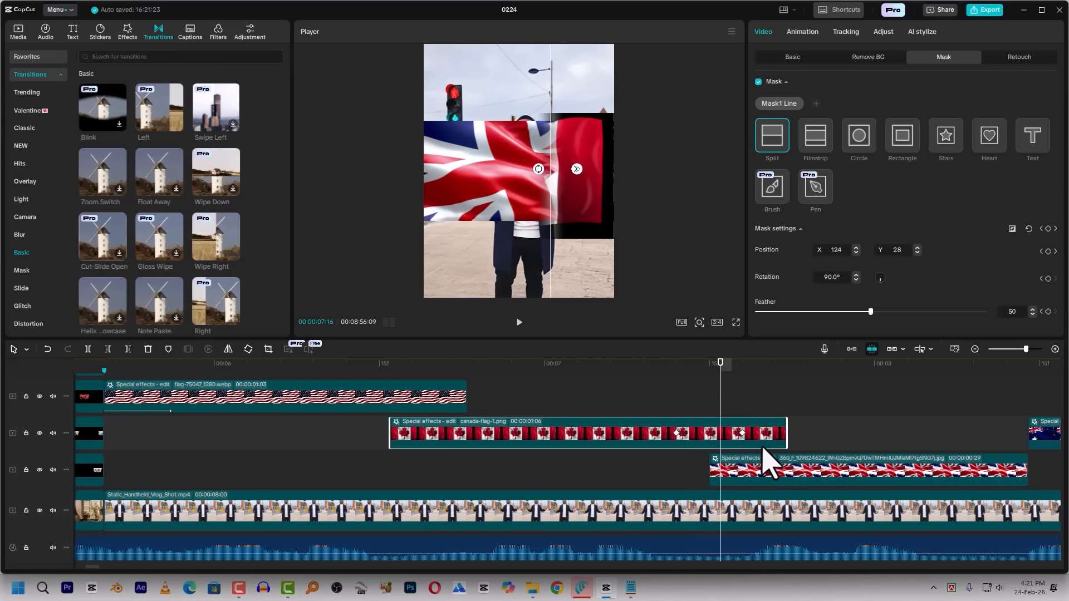
{"action": "left_click", "coordinate": [742, 433]}
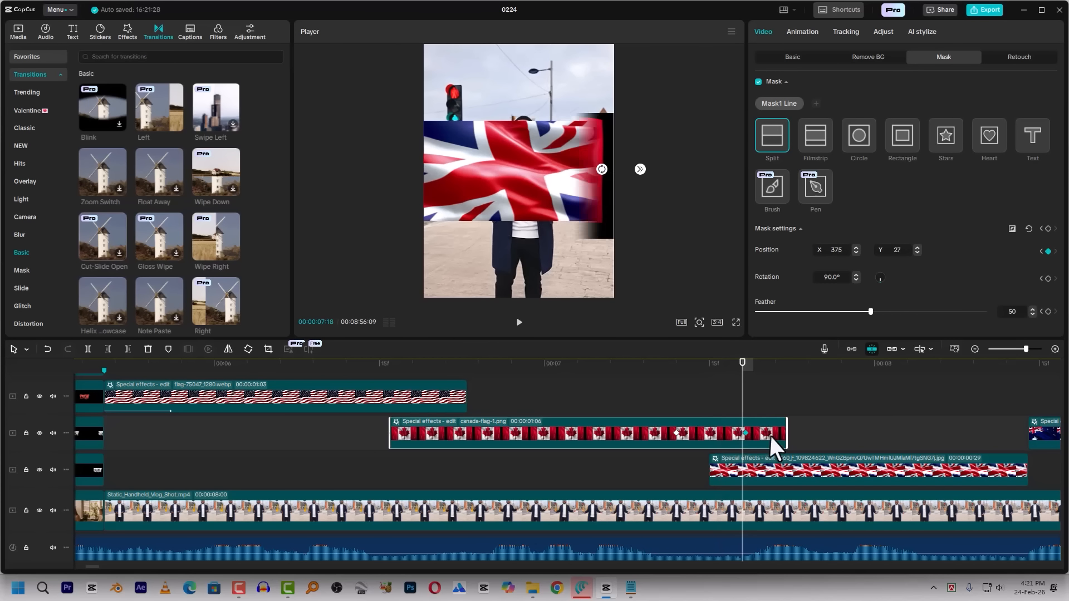
{"action": "left_click", "coordinate": [677, 434]}
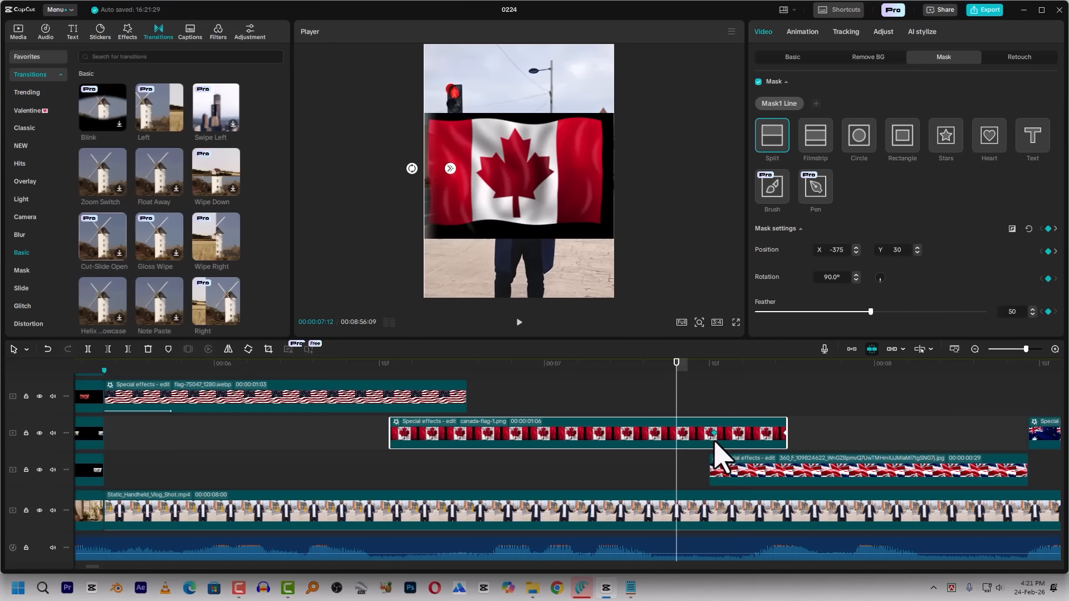
Play back the mask wipe from the Canada flag to the UK flag to check its timing
{"action": "left_click", "coordinate": [707, 368]}
{"action": "key", "text": "space"}
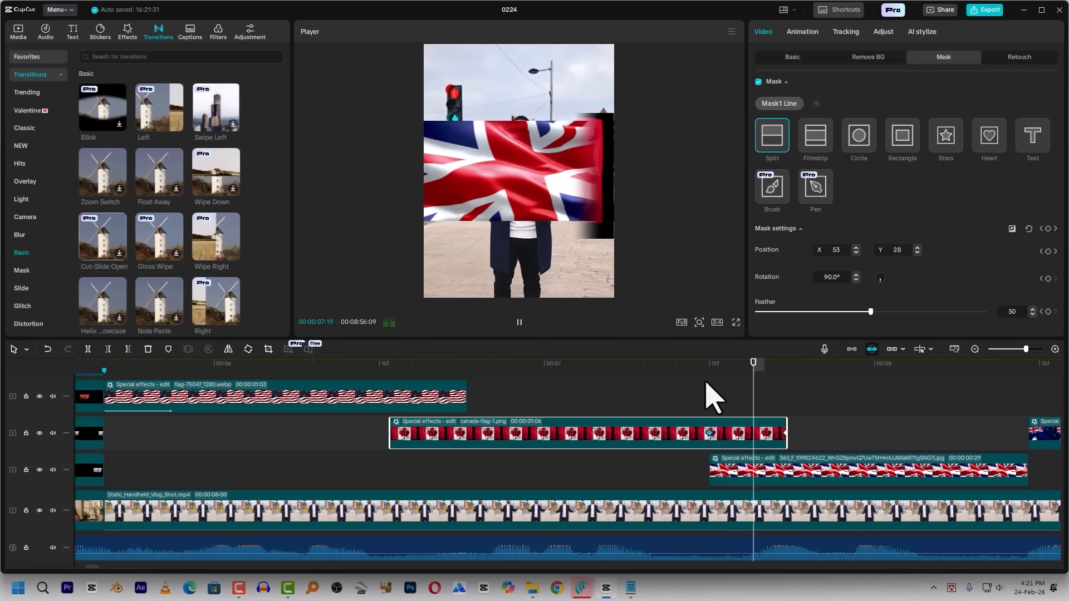
{"action": "left_click", "coordinate": [675, 368]}
{"action": "key", "text": "space"}
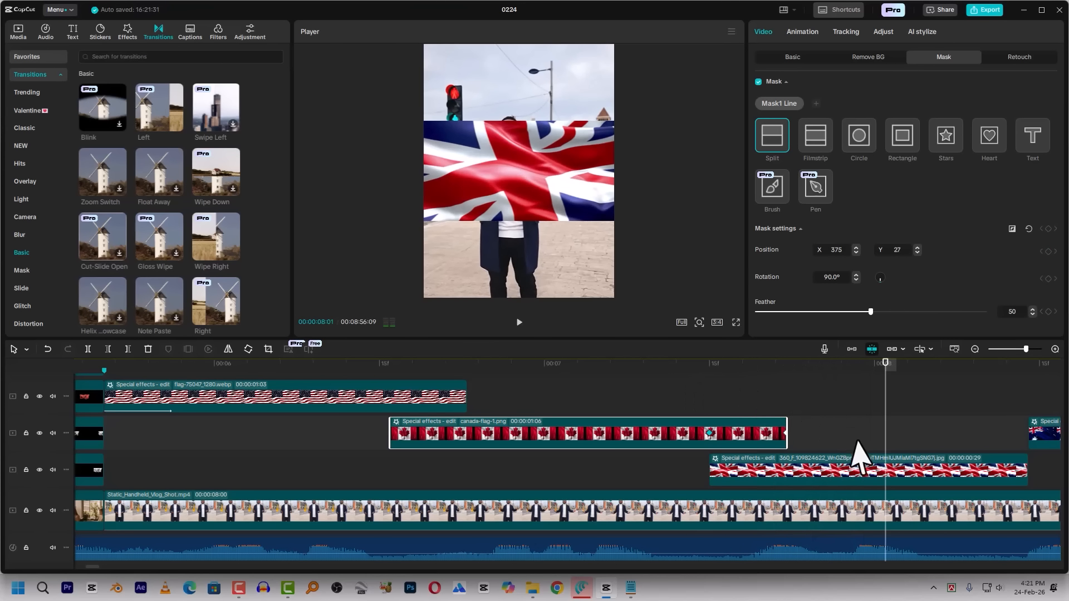
Move the Australia flag clip below the UK flag's track and shift it earlier to start at 00:00:08:07, overlapping the UK flag clip
{"action": "scroll", "coordinate": [780, 463], "scroll_direction": "down", "scroll_amount": 1}
{"action": "scroll", "coordinate": [640, 451], "scroll_direction": "right", "scroll_amount": 5}
{"action": "key", "text": "space"}
{"action": "left_click", "coordinate": [616, 366]}
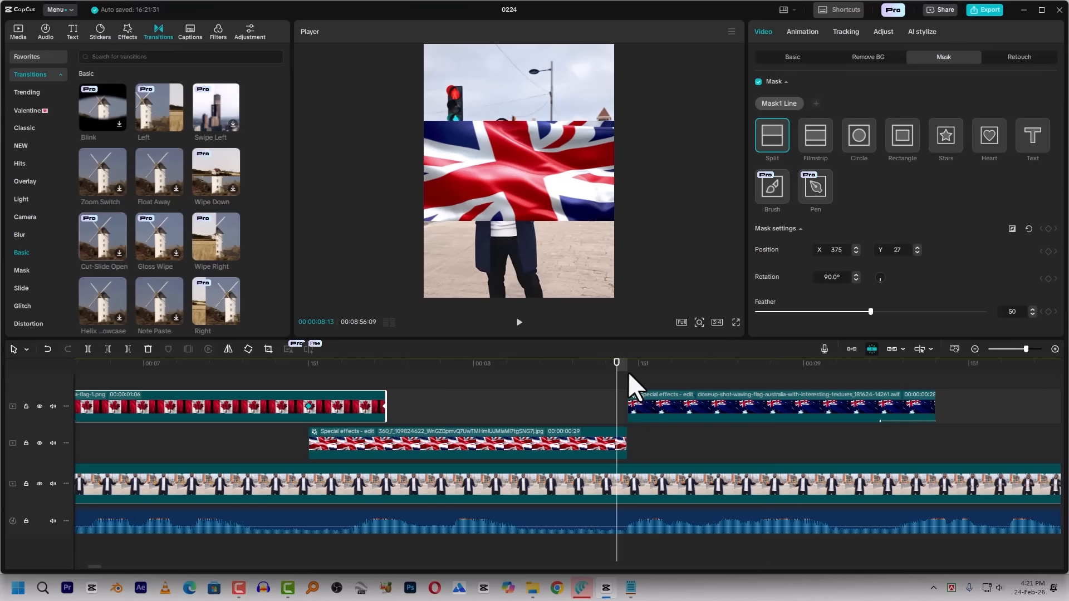
{"action": "left_click", "coordinate": [628, 370]}
{"action": "left_click_drag", "start_coordinate": [649, 403], "coordinate": [661, 473]}
{"action": "key", "text": "shift+Left"}
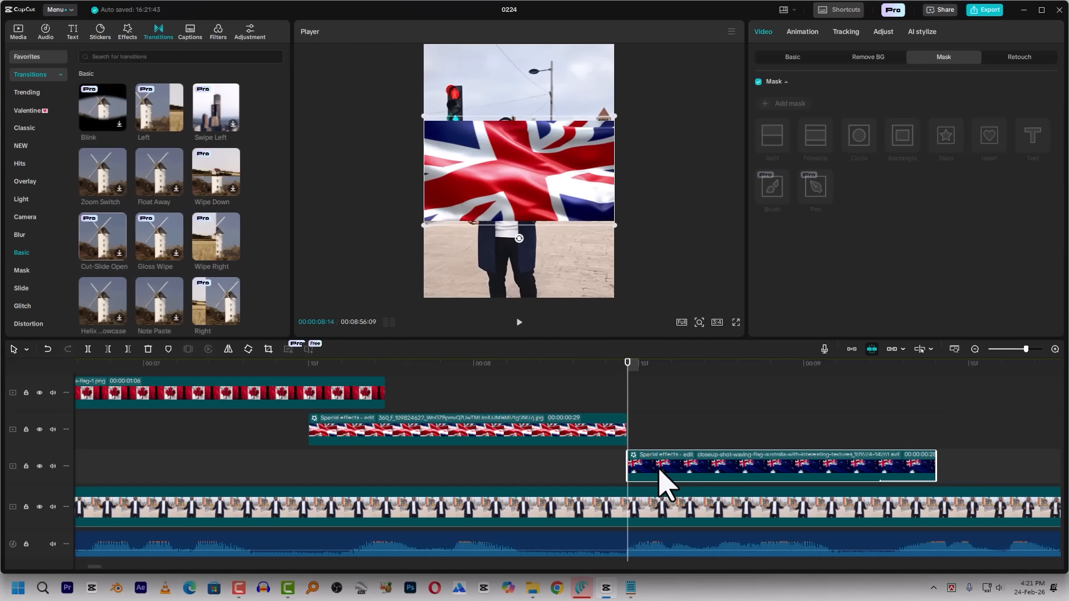
{"action": "key", "text": "Right"}
{"action": "key", "text": "Right"}
{"action": "left_click_drag", "start_coordinate": [663, 479], "coordinate": [580, 467]}
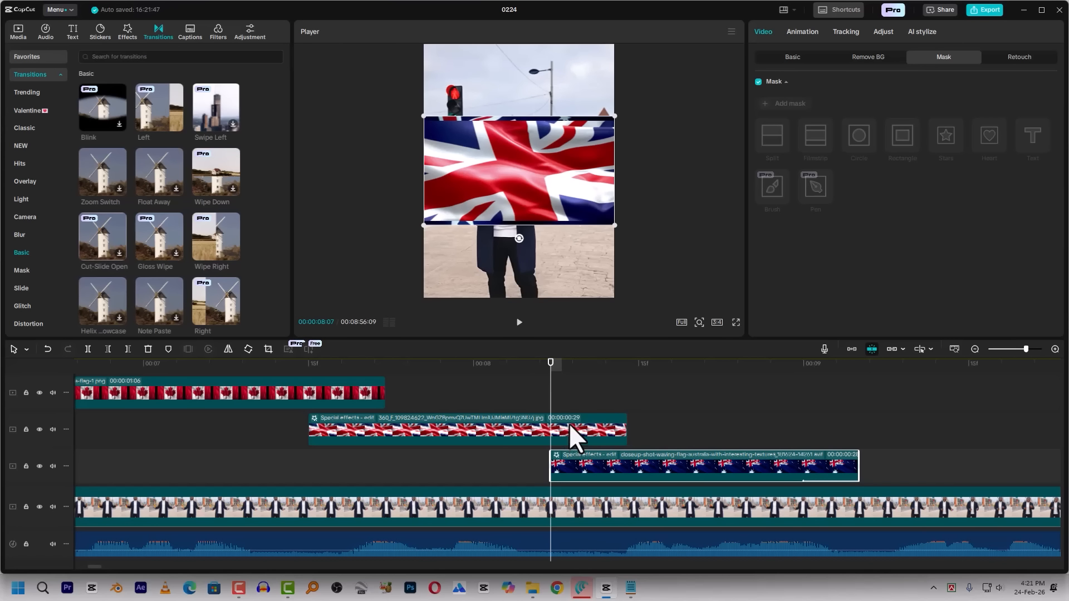
Paste the keyframed mask onto the UK flag clip and check its wipe against the Australia flag's start at 00:00:08:07
{"action": "left_click", "coordinate": [572, 427]}
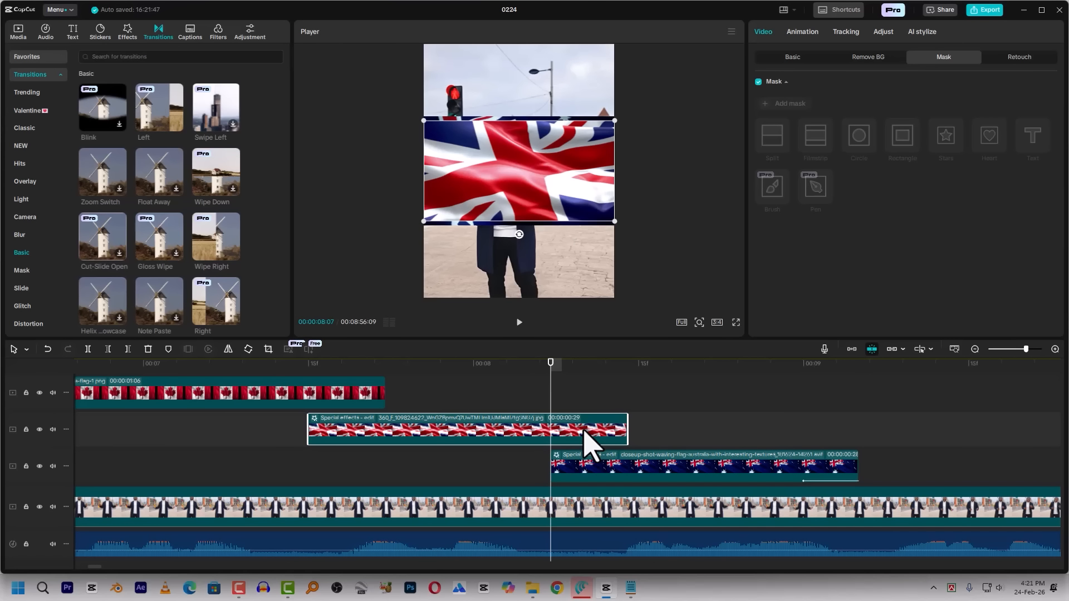
{"action": "key", "text": "ctrl+alt+v"}
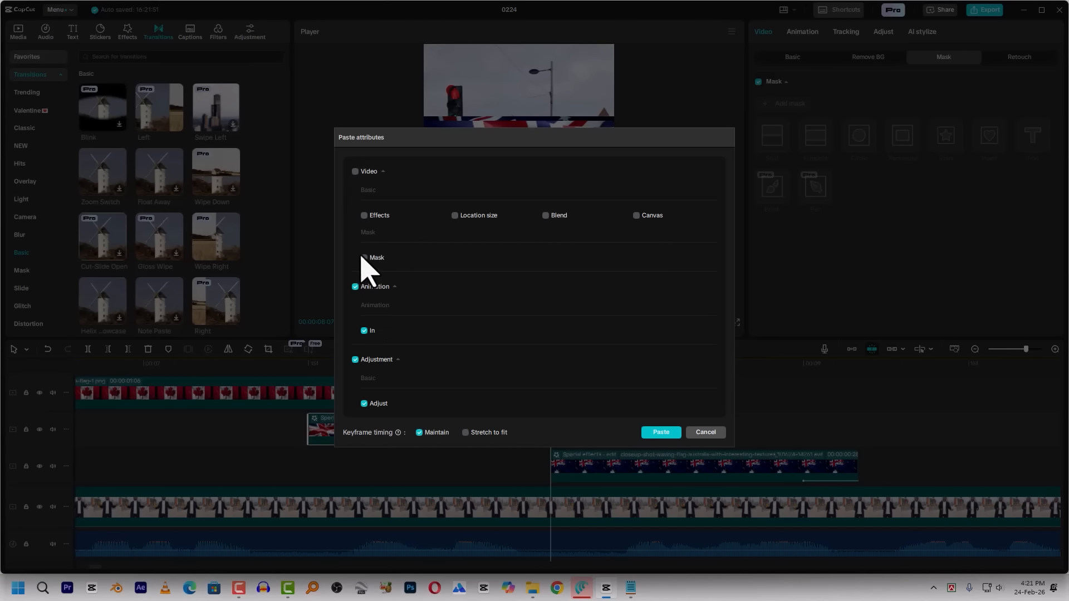
{"action": "left_click", "coordinate": [661, 433]}
{"action": "left_click", "coordinate": [548, 309]}
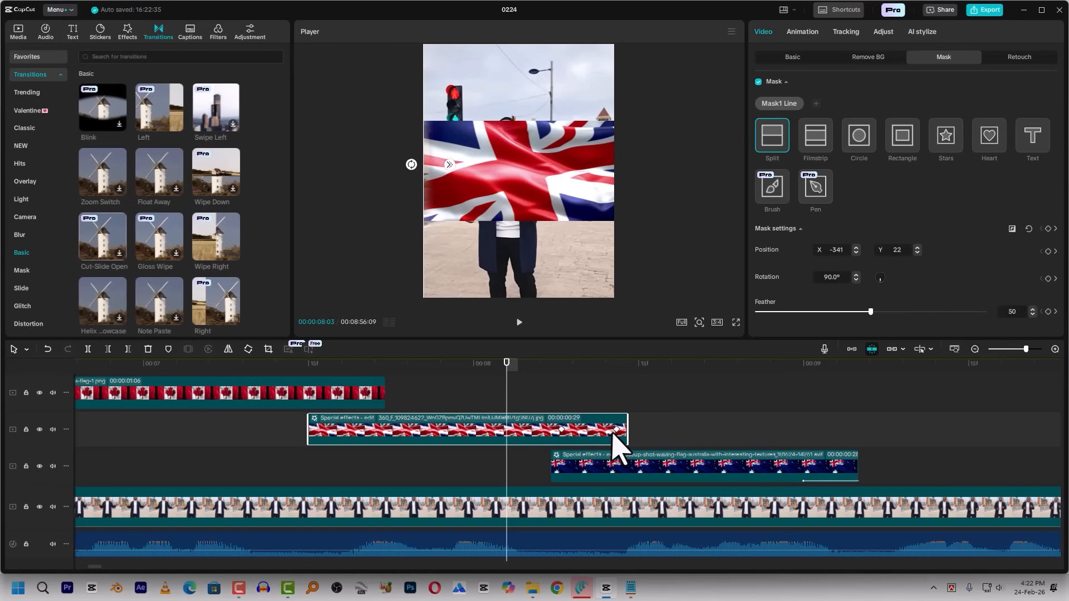
{"action": "left_click", "coordinate": [561, 364]}
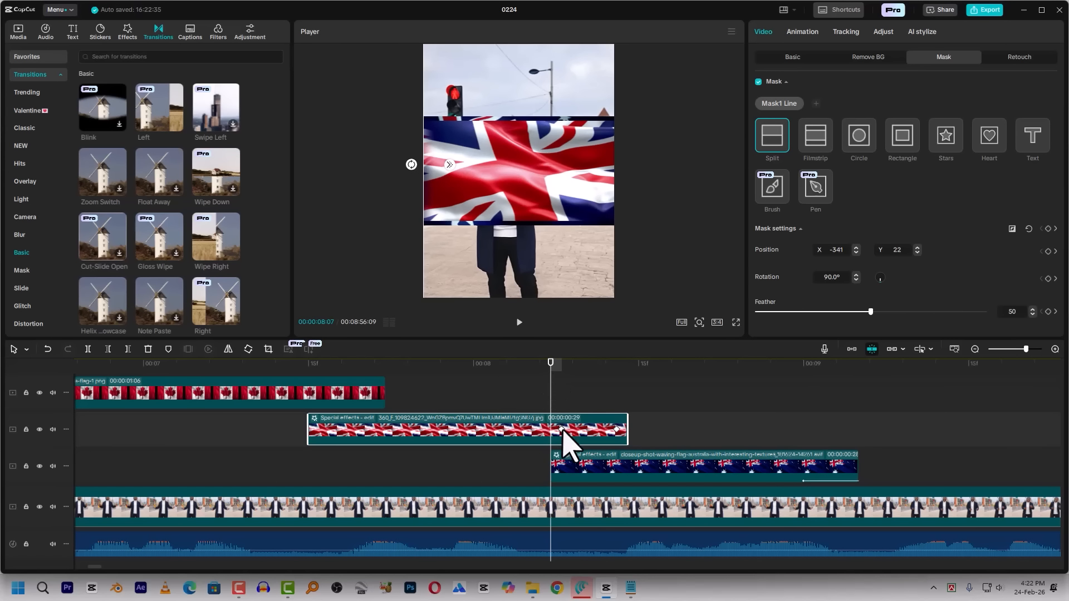
Combine the US, Canada, UK and Australia flag clips into one compound clip and scrub through its flag changes
{"action": "left_click", "coordinate": [562, 462]}
{"action": "scroll", "coordinate": [675, 430], "scroll_direction": "down", "scroll_amount": 5}
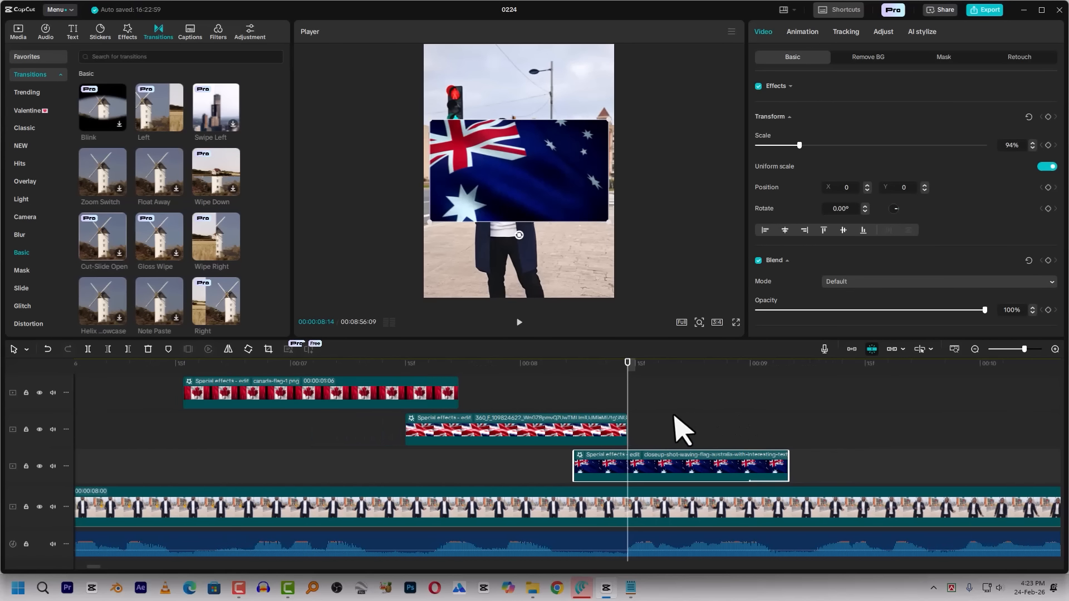
{"action": "scroll", "coordinate": [638, 407], "scroll_direction": "up", "scroll_amount": 3}
{"action": "scroll", "coordinate": [637, 407], "scroll_direction": "down", "scroll_amount": 3}
{"action": "left_click_drag", "start_coordinate": [666, 382], "coordinate": [521, 432]}
{"action": "left_click", "coordinate": [716, 445]}
{"action": "left_click_drag", "start_coordinate": [747, 444], "coordinate": [366, 390]}
{"action": "right_click", "coordinate": [366, 390]}
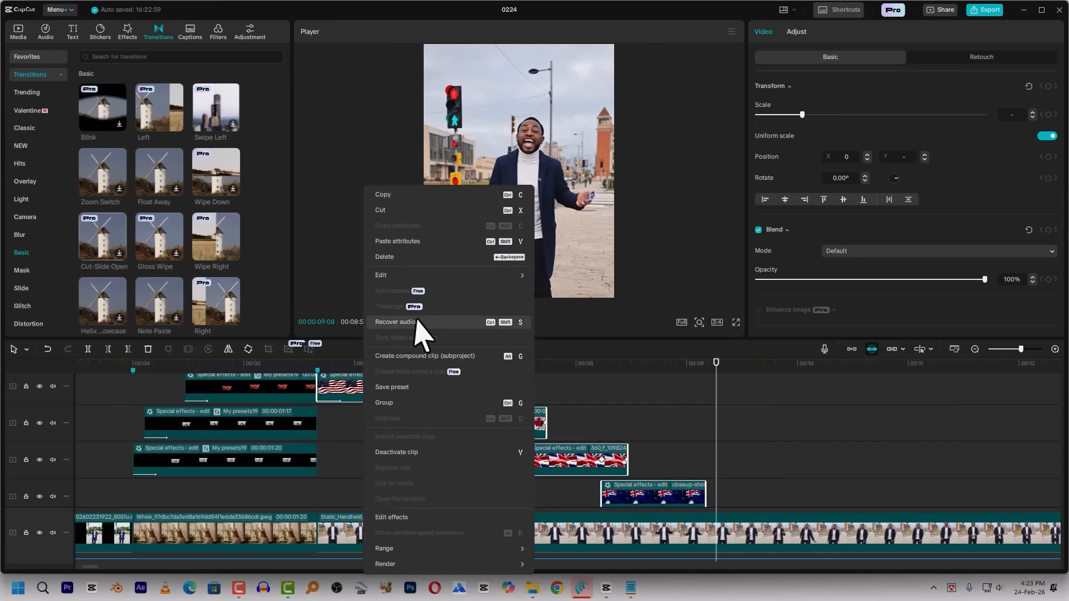
{"action": "left_click", "coordinate": [411, 356]}
{"action": "left_click", "coordinate": [345, 368]}
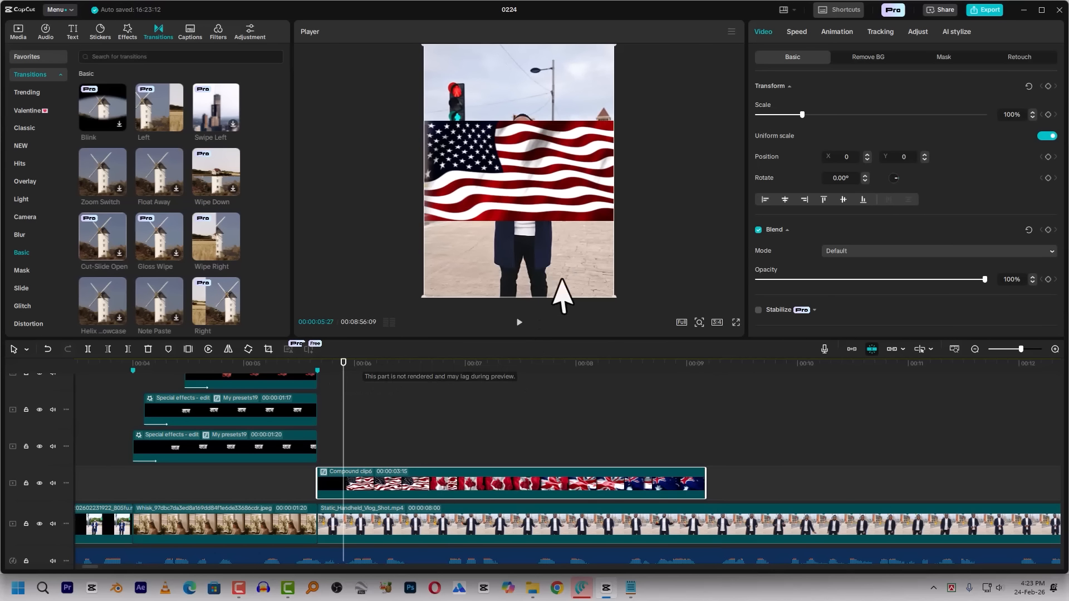
{"action": "left_click_drag", "start_coordinate": [343, 369], "coordinate": [428, 365]}
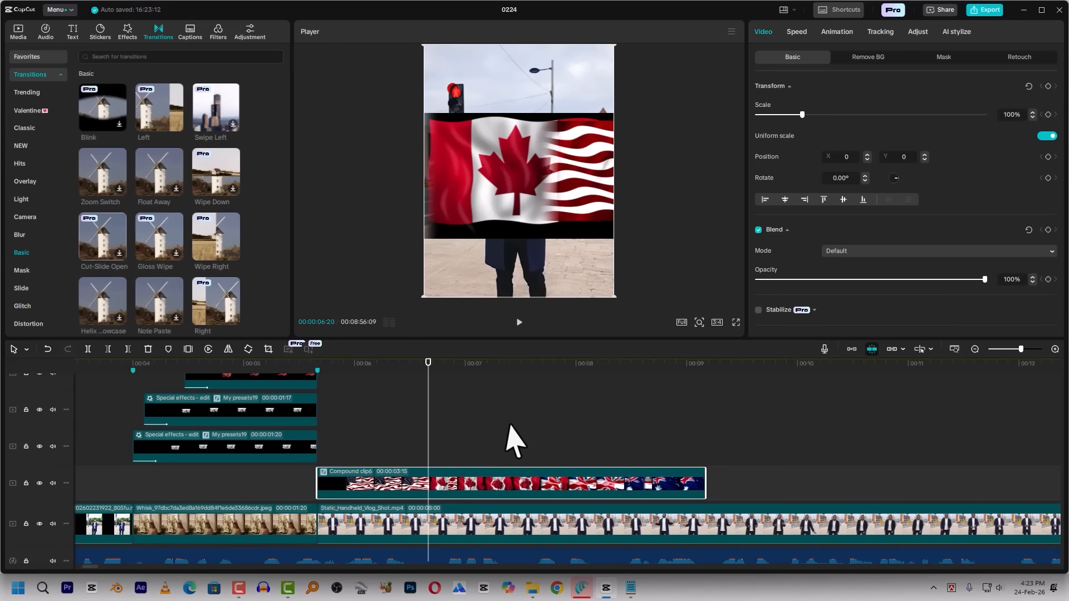
Split the Static_Handheld_Vlog_Shot.mp4 clip at 00:00:09:05, where the flag compound clip ends
{"action": "left_click_drag", "start_coordinate": [412, 365], "coordinate": [707, 411]}
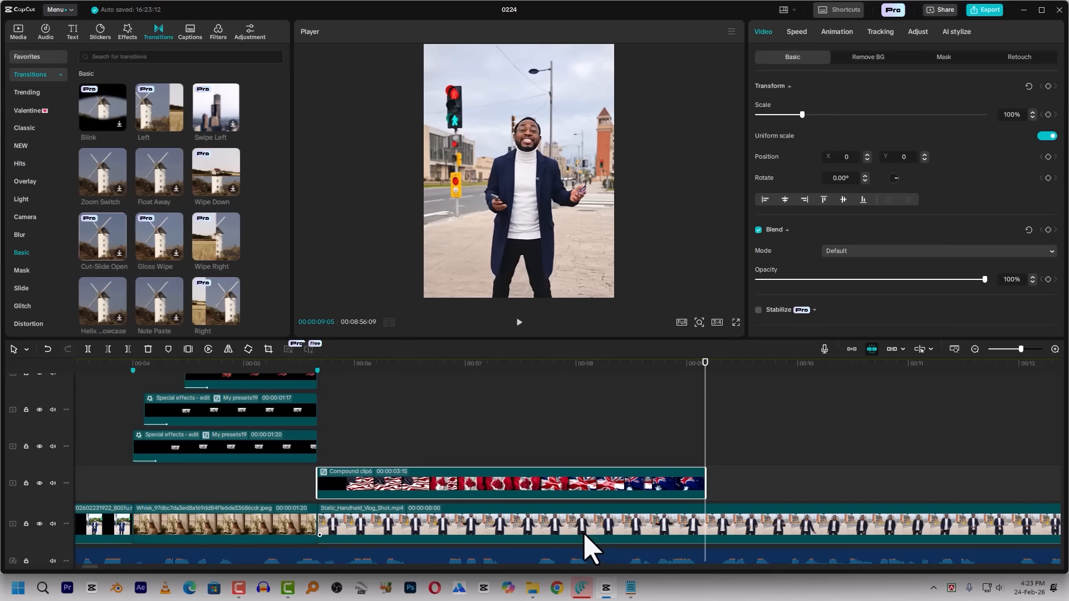
{"action": "left_click", "coordinate": [598, 532]}
{"action": "key", "text": "ctrl+b"}
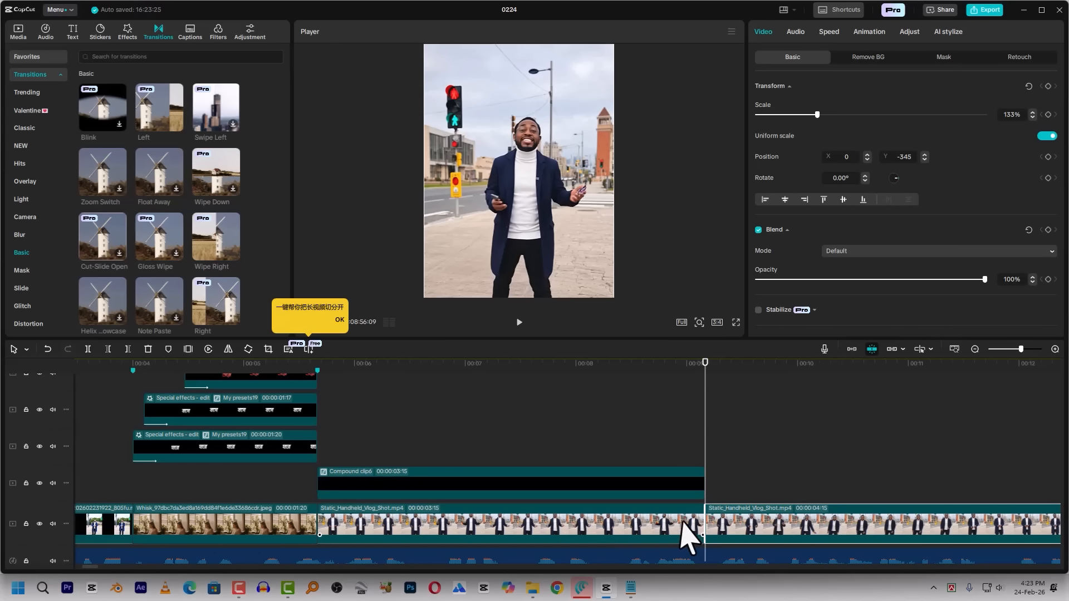
Duplicate the first part of the vlog shot above the flag compound clip and remove the copy's background with Auto removal
{"action": "left_click", "coordinate": [426, 381]}
{"action": "left_click_drag", "start_coordinate": [389, 510], "coordinate": [361, 441]}
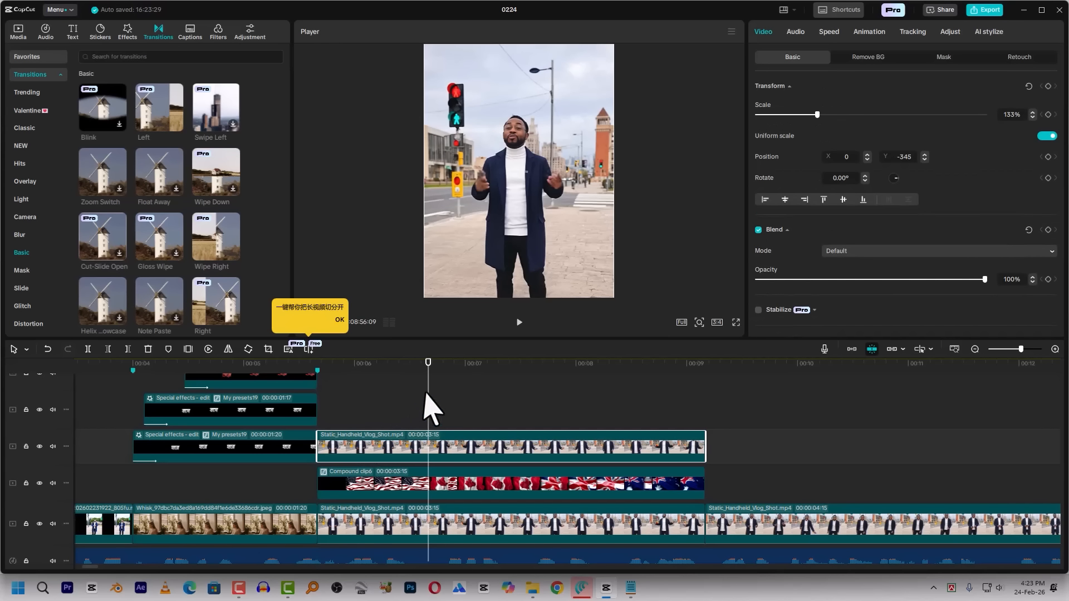
{"action": "left_click", "coordinate": [876, 60]}
{"action": "left_click", "coordinate": [758, 86]}
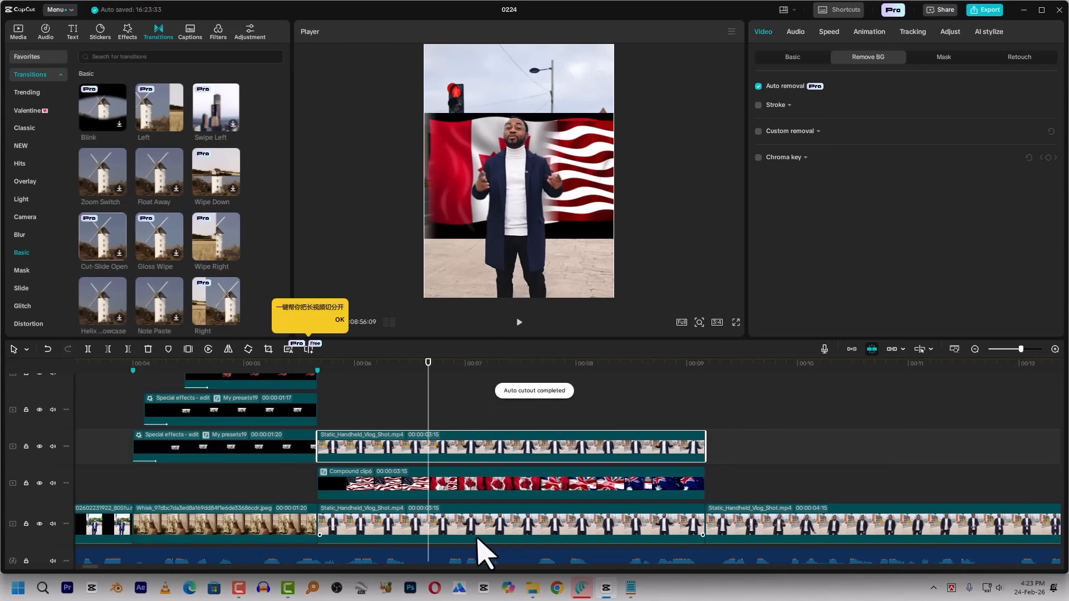
Move the flag compound clip up behind the speaker's head and enlarge it to cover the frame's full width
{"action": "left_click", "coordinate": [450, 484]}
{"action": "left_click_drag", "start_coordinate": [579, 237], "coordinate": [574, 144]}
{"action": "left_click_drag", "start_coordinate": [614, 217], "coordinate": [622, 235]}
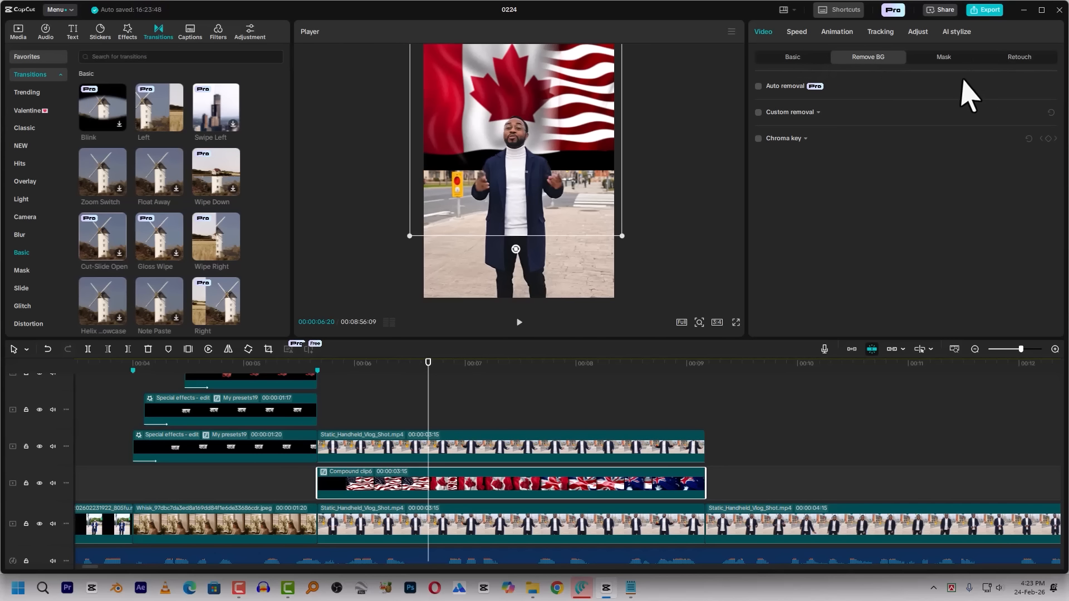
Add a Split mask to the flag compound clip at X -83, Y -290 with a feather of 46, and preview the flags
{"action": "left_click", "coordinate": [956, 56]}
{"action": "left_click", "coordinate": [786, 105]}
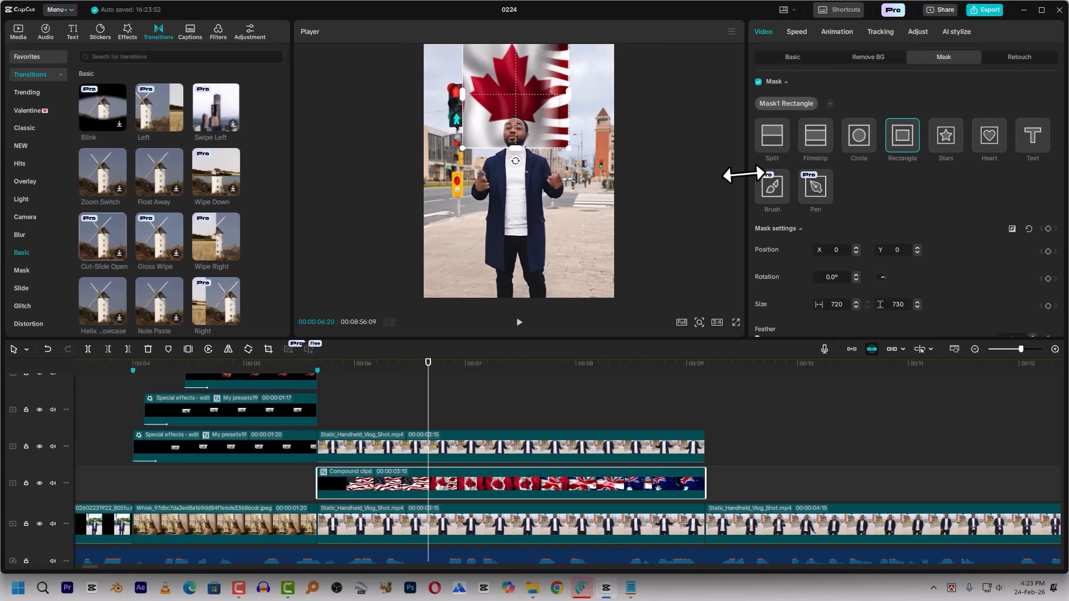
{"action": "left_click", "coordinate": [781, 135]}
{"action": "left_click_drag", "start_coordinate": [574, 120], "coordinate": [538, 128]}
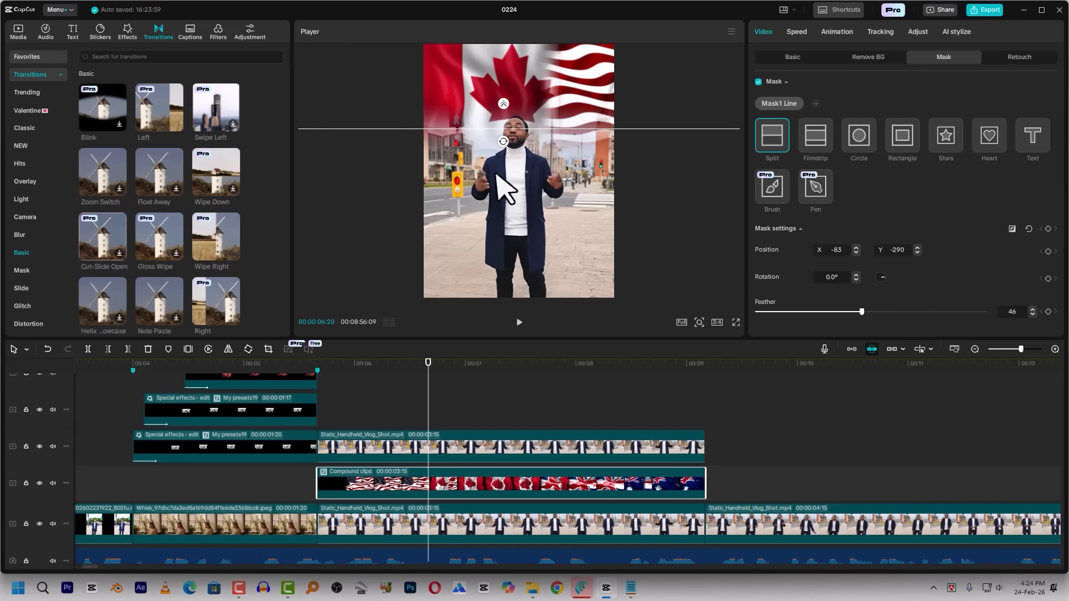
{"action": "key", "text": "space"}
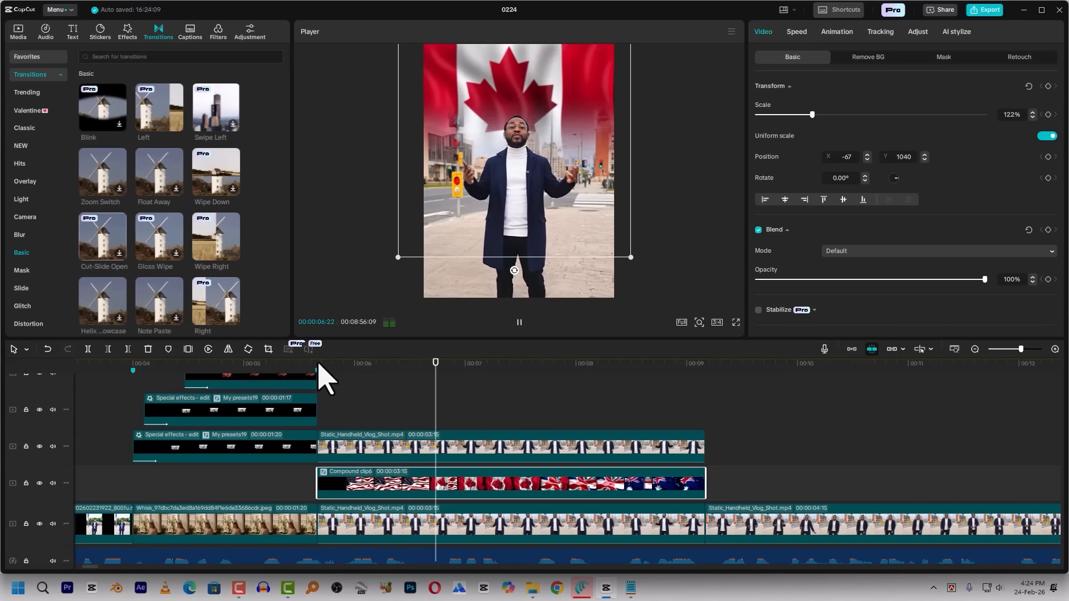
{"action": "left_click", "coordinate": [348, 364]}
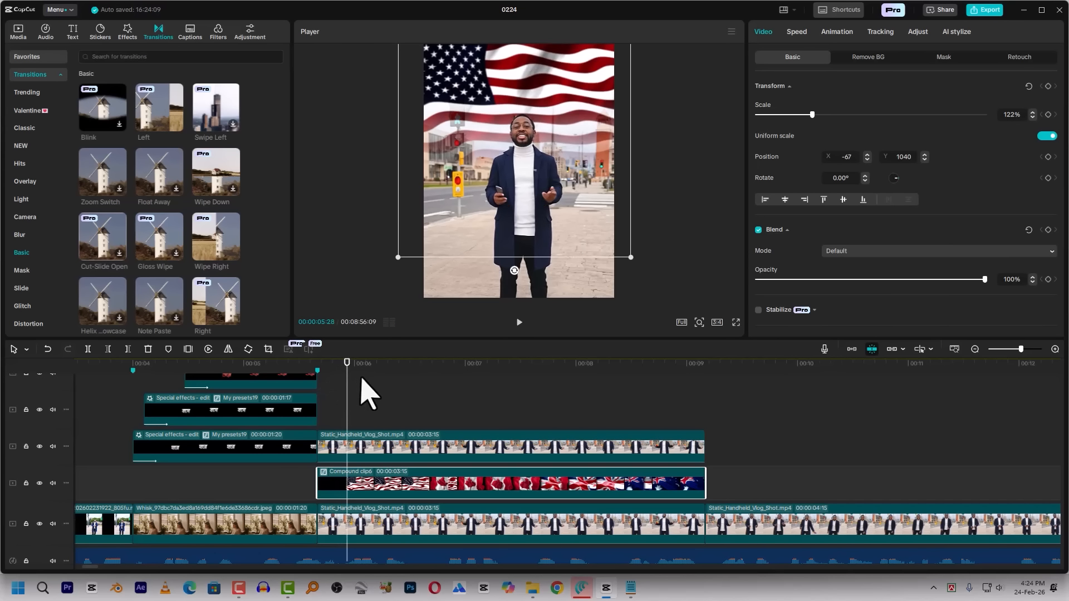
Place the My presets19 caption above the cut-out speaker clip from the flags' start and raise it to Y 1360 over the flag
{"action": "scroll", "coordinate": [376, 409], "scroll_direction": "down", "scroll_amount": 3}
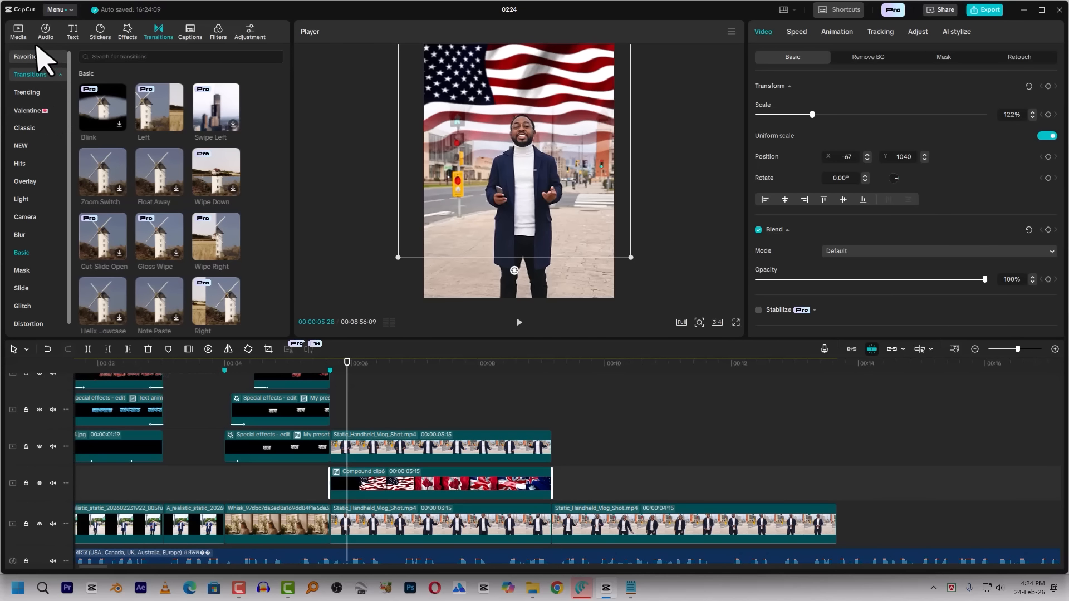
{"action": "left_click", "coordinate": [18, 32]}
{"action": "left_click", "coordinate": [39, 110]}
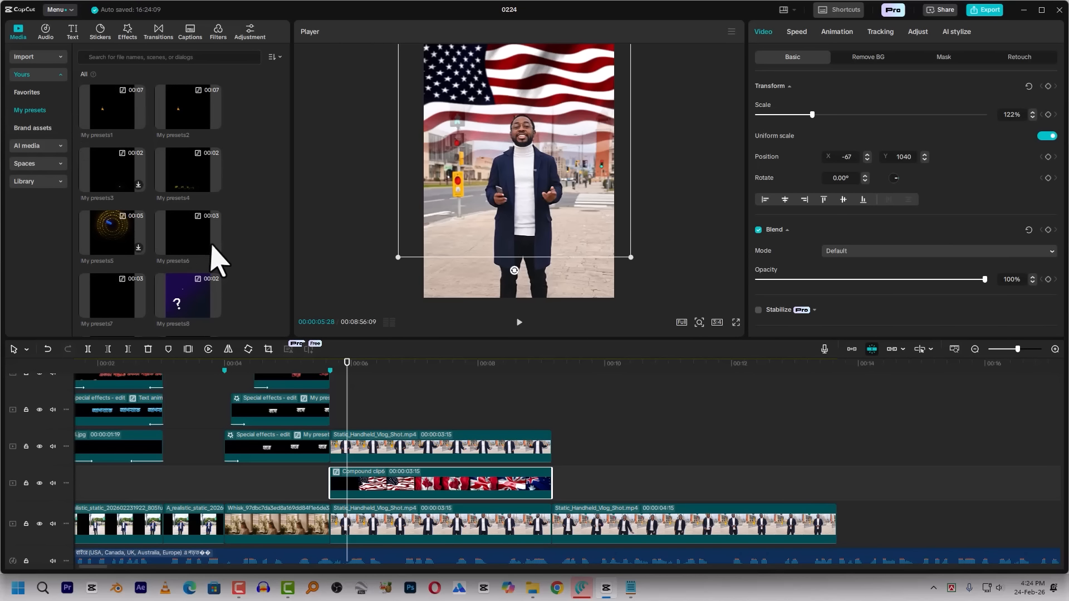
{"action": "scroll", "coordinate": [167, 240], "scroll_direction": "down", "scroll_amount": 6}
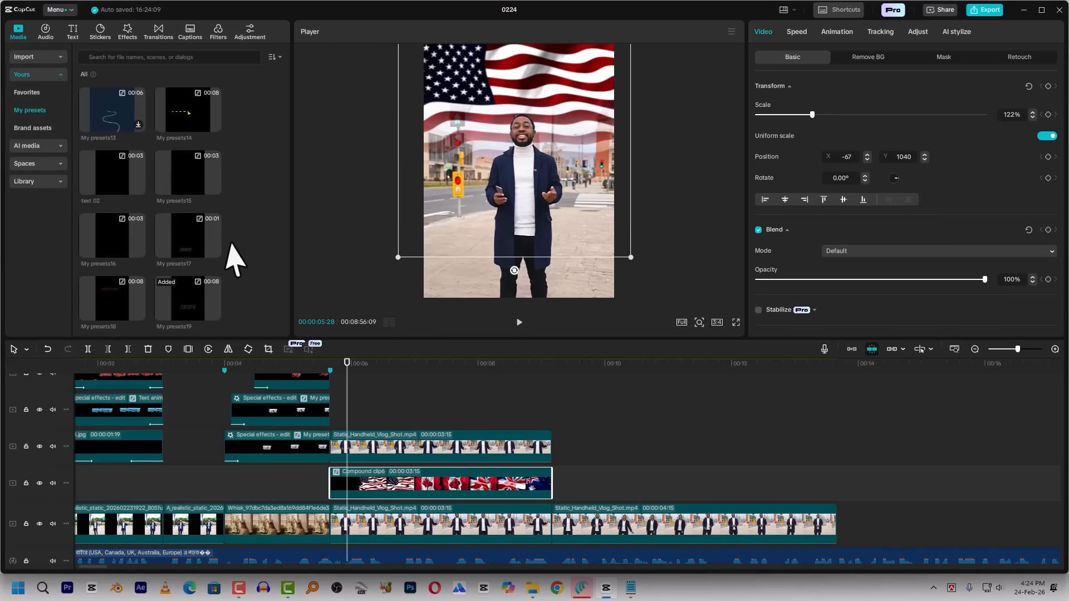
{"action": "left_click_drag", "start_coordinate": [212, 322], "coordinate": [355, 372]}
{"action": "left_click", "coordinate": [355, 370]}
{"action": "left_click_drag", "start_coordinate": [520, 227], "coordinate": [529, 109]}
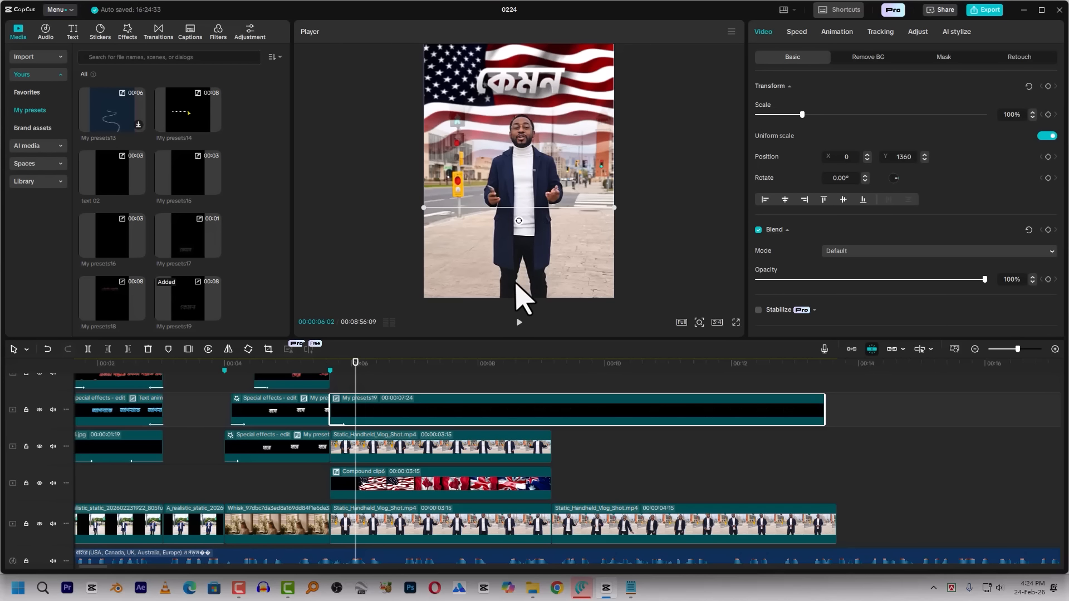
Search the video effects for glow and apply Glow 2 to the caption preset with Glow 12 and Size 26
{"action": "left_click", "coordinate": [127, 32]}
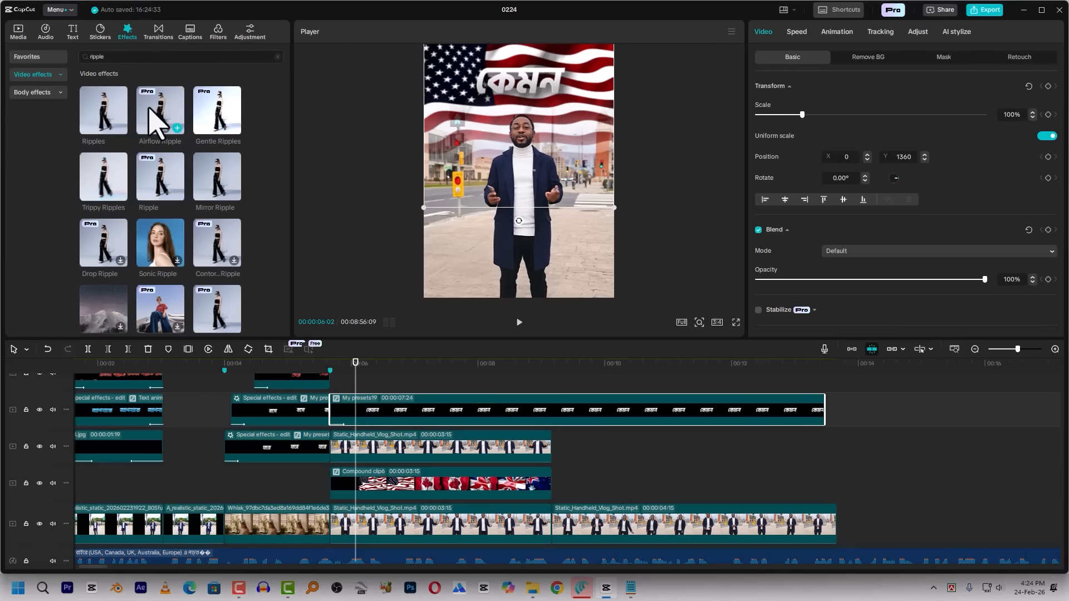
{"action": "left_click", "coordinate": [112, 59]}
{"action": "type", "text": "g"}
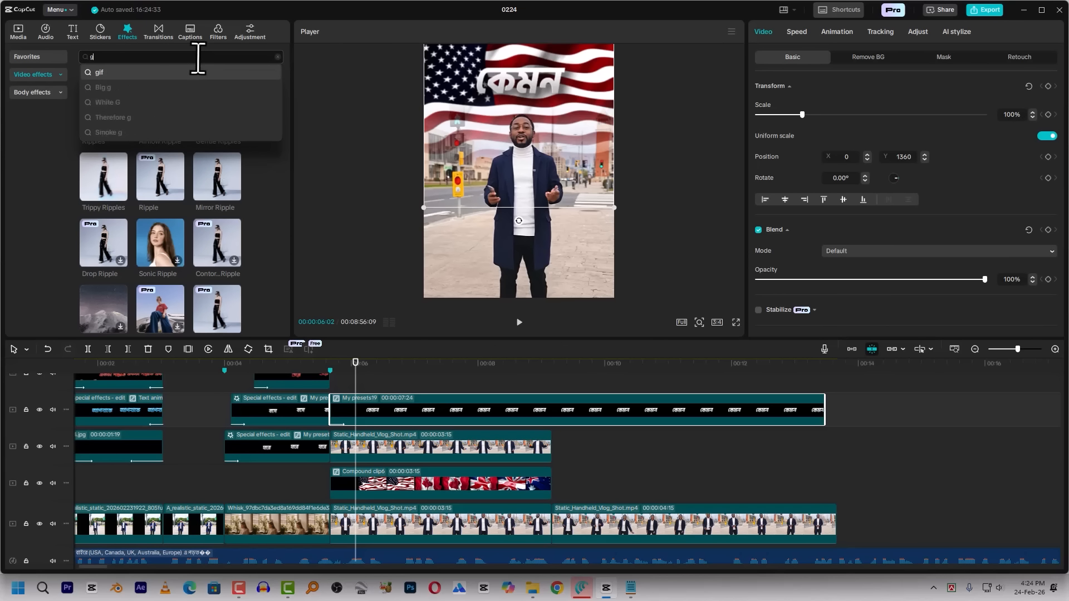
{"action": "type", "text": "low"}
{"action": "key", "text": "Return"}
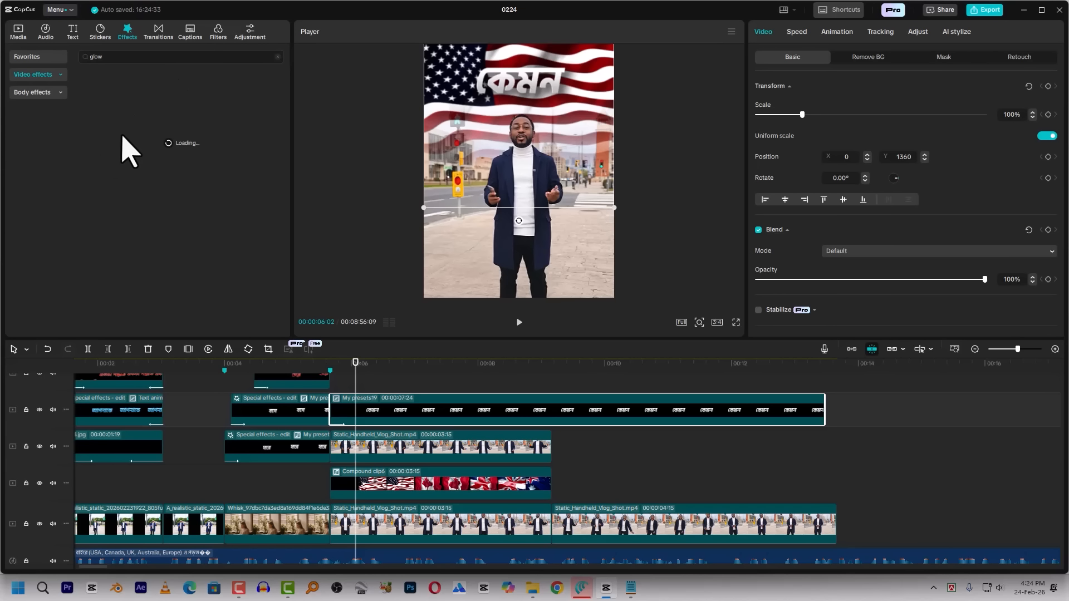
{"action": "left_click_drag", "start_coordinate": [95, 238], "coordinate": [359, 423]}
{"action": "left_click", "coordinate": [793, 129]}
{"action": "left_click", "coordinate": [823, 153]}
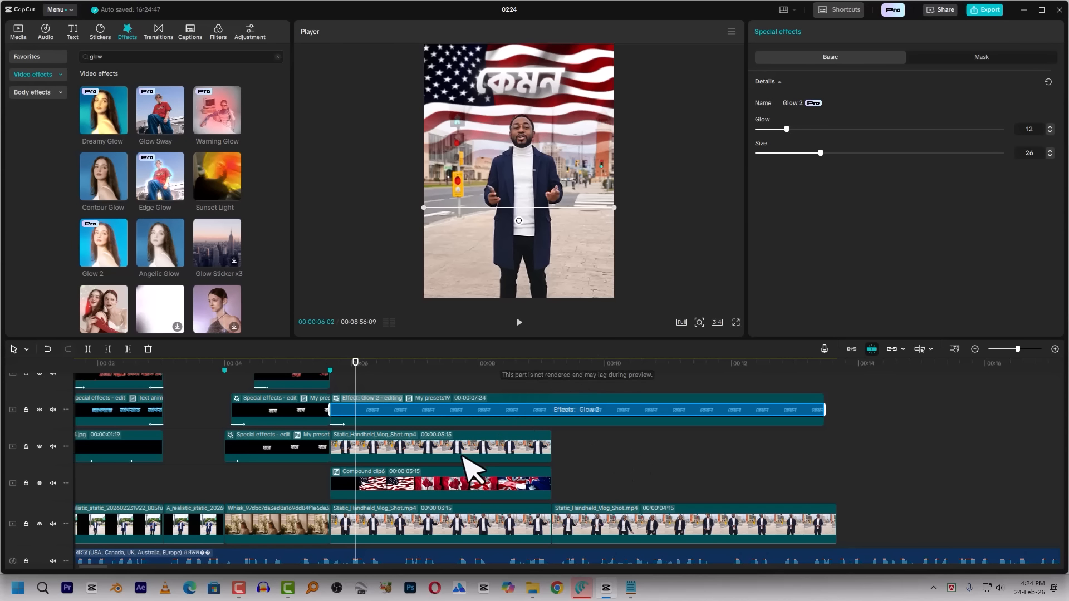
Open the My presets19 caption compound above the flags and delete the starting keyframe of its inner compound clip
{"action": "left_click", "coordinate": [392, 415]}
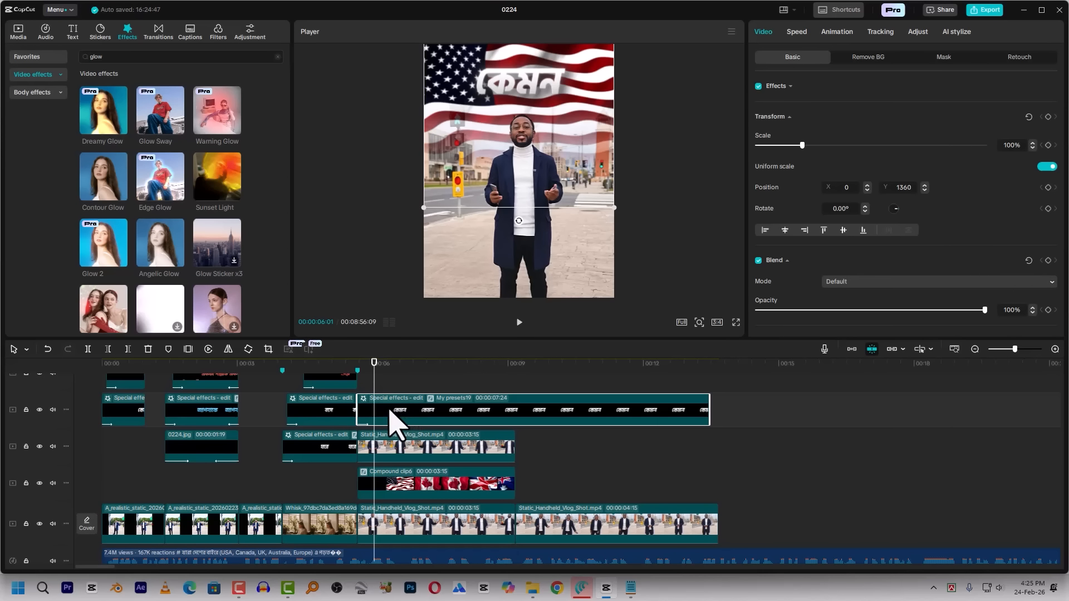
{"action": "double_click", "coordinate": [389, 411]}
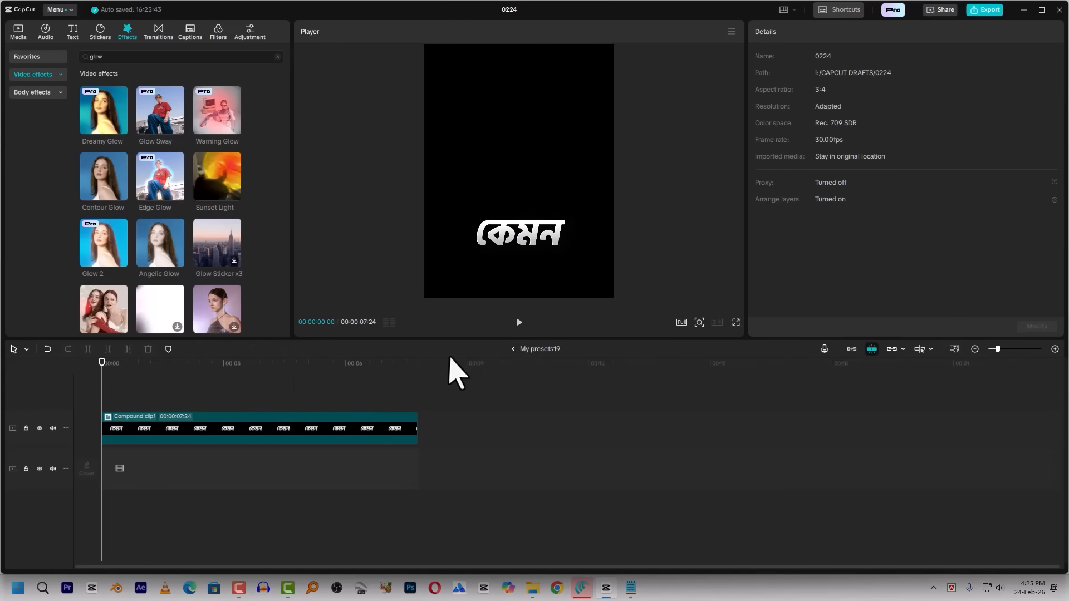
{"action": "left_click", "coordinate": [142, 444]}
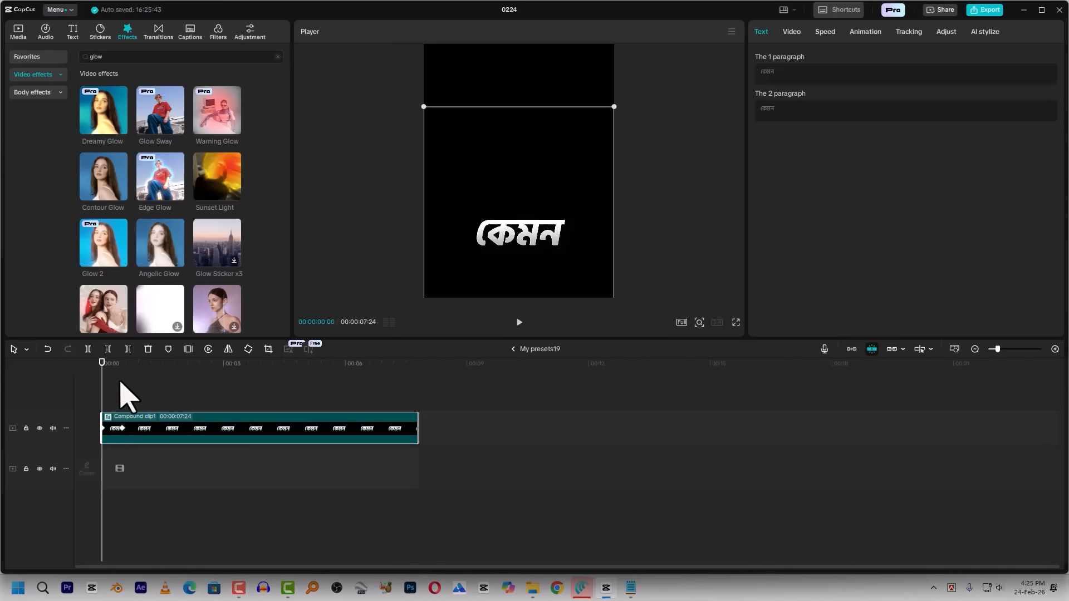
{"action": "left_click_drag", "start_coordinate": [113, 368], "coordinate": [101, 389]}
{"action": "key", "text": "Delete"}
{"action": "left_click", "coordinate": [121, 427]}
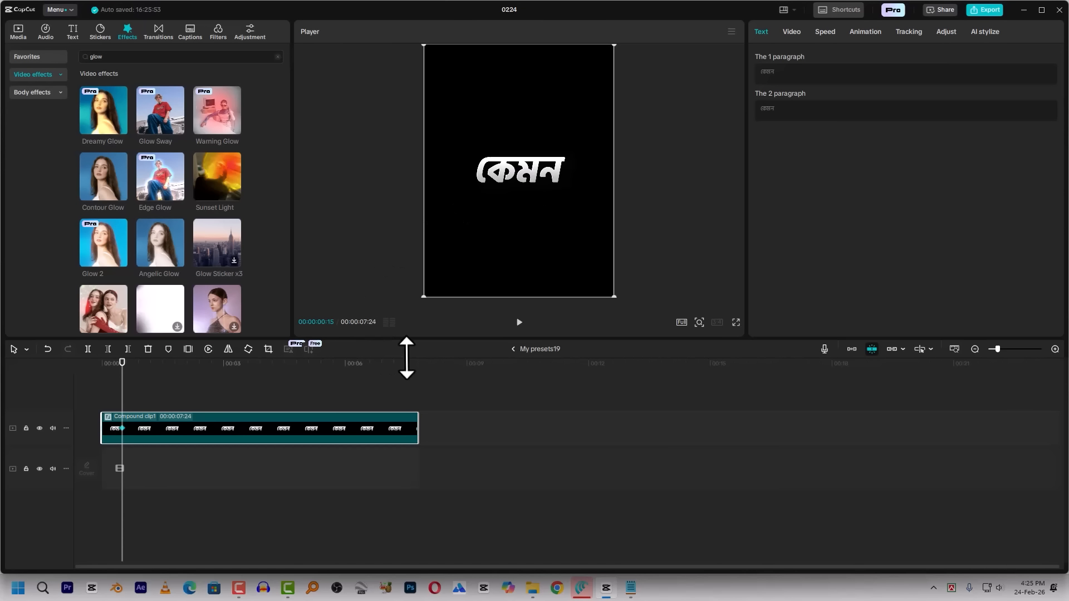
Open the inner Compound clip1, apply the Type 1 entrance animation to both text layers with a 0.3 s duration, and preview it
{"action": "double_click", "coordinate": [203, 427]}
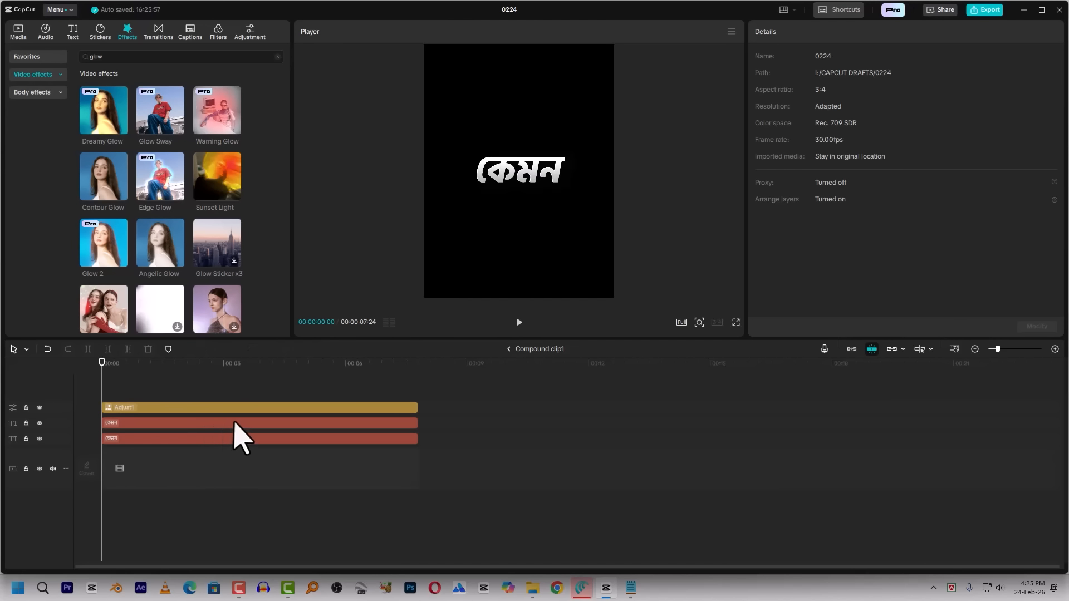
{"action": "left_click", "coordinate": [207, 439], "text": "ctrl"}
{"action": "left_click", "coordinate": [798, 32]}
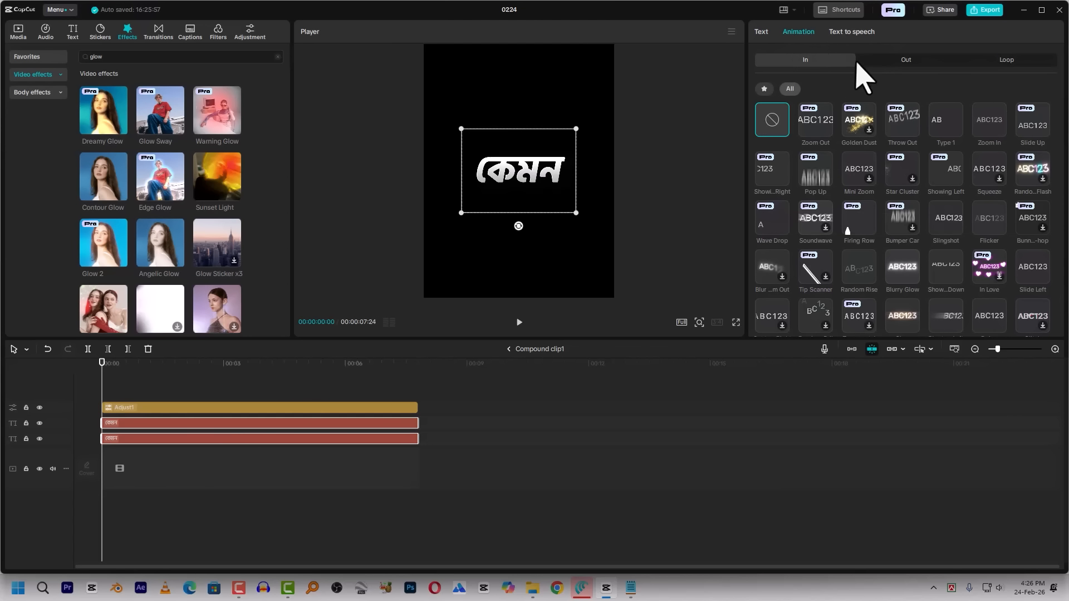
{"action": "left_click", "coordinate": [948, 115]}
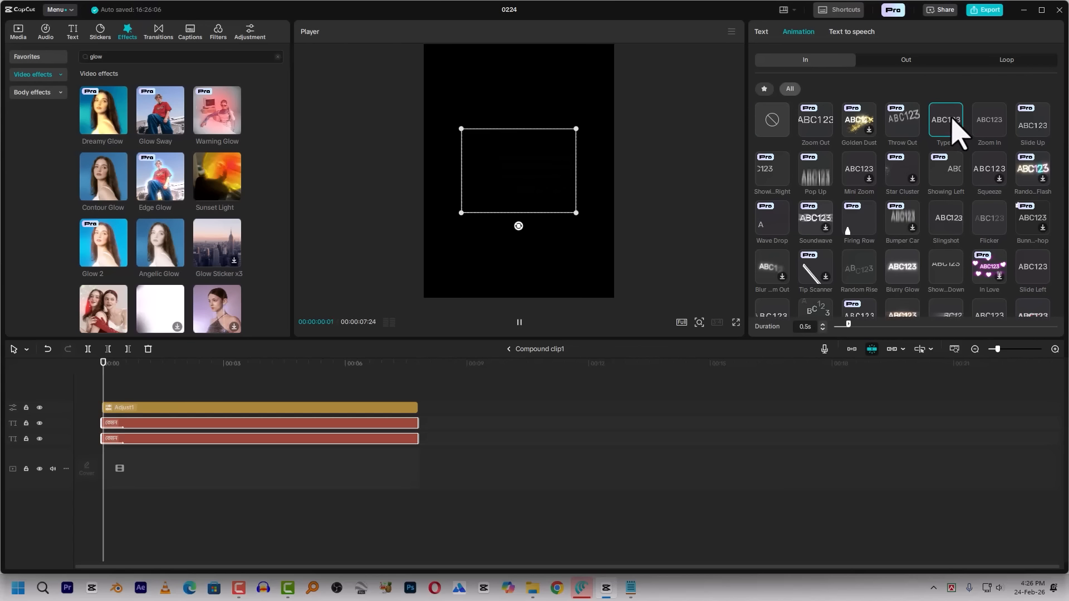
{"action": "left_click", "coordinate": [822, 329]}
{"action": "left_click", "coordinate": [822, 329]}
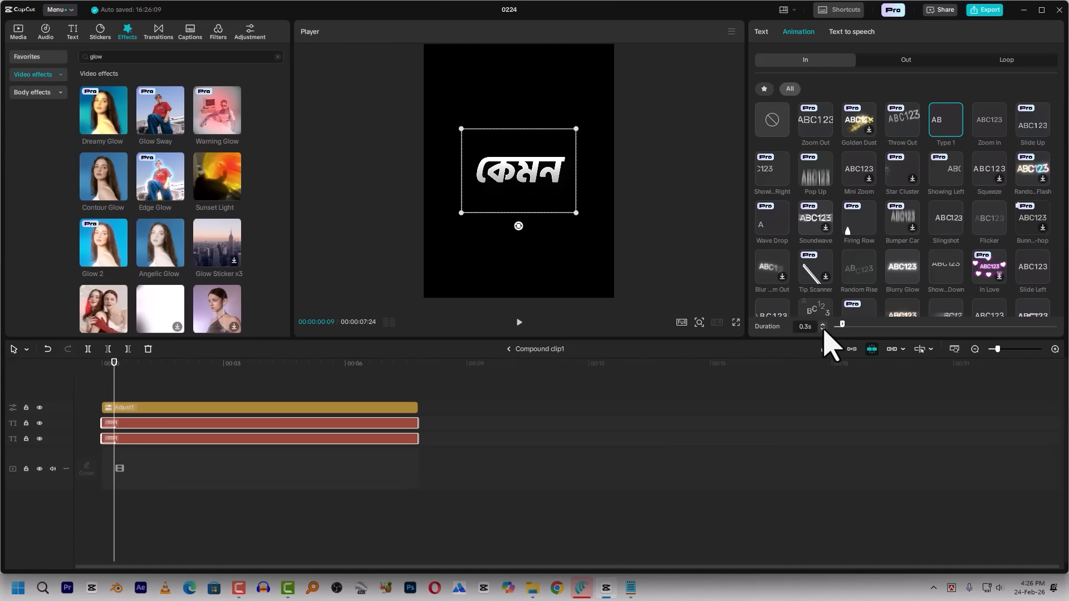
{"action": "left_click_drag", "start_coordinate": [118, 385], "coordinate": [83, 378]}
{"action": "key", "text": "space"}
{"action": "key", "text": "space"}
{"action": "left_click", "coordinate": [205, 429]}
Replace the wording of both caption text layers with USA, keeping their original size, and return to the main timeline
{"action": "left_click", "coordinate": [265, 421]}
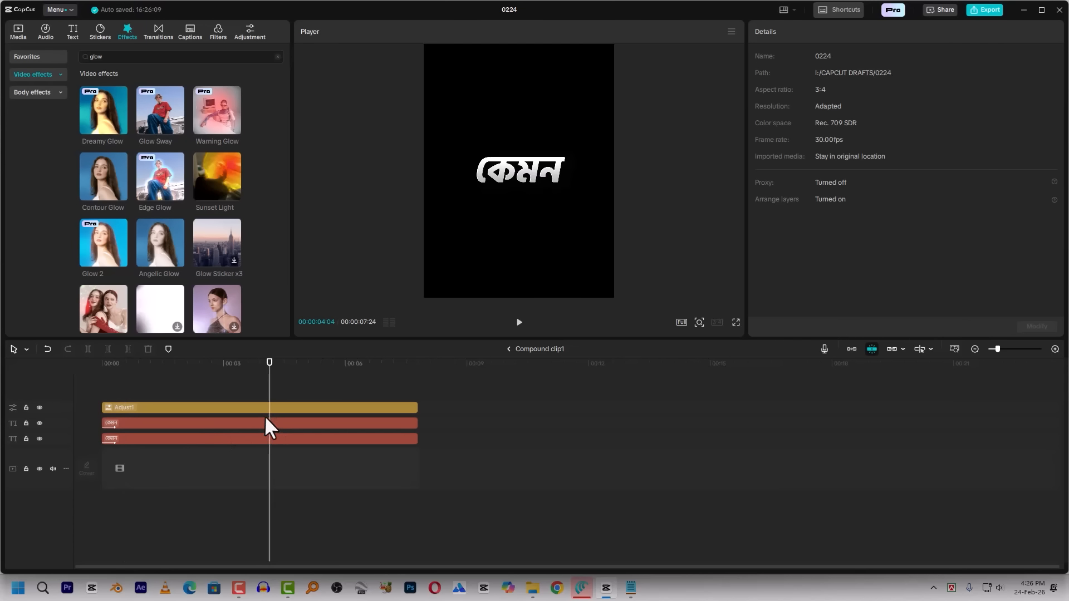
{"action": "left_click_drag", "start_coordinate": [775, 86], "coordinate": [615, 77]}
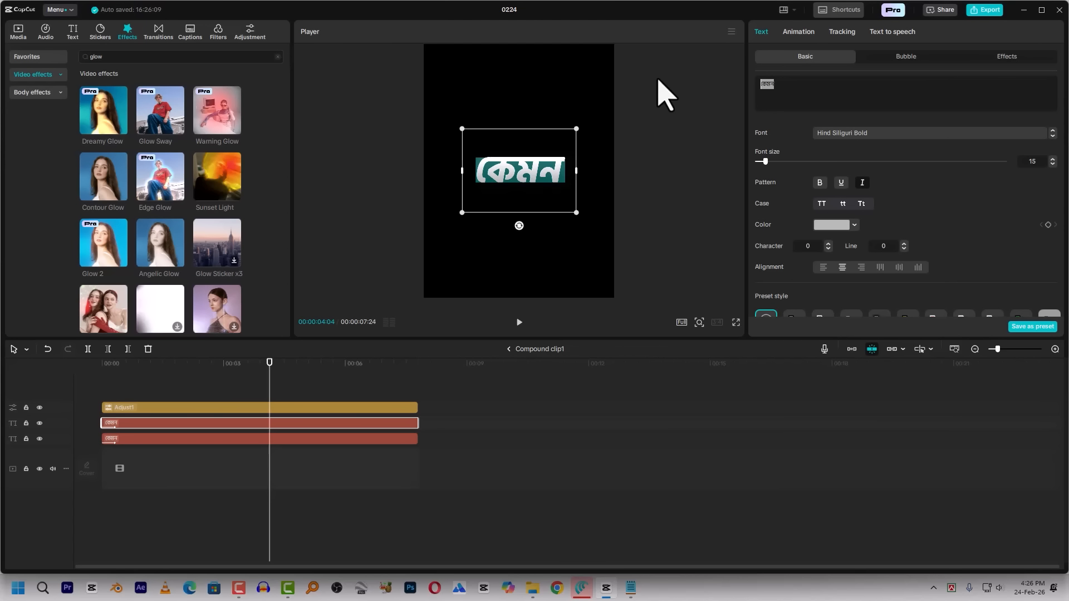
{"action": "type", "text": "USA"}
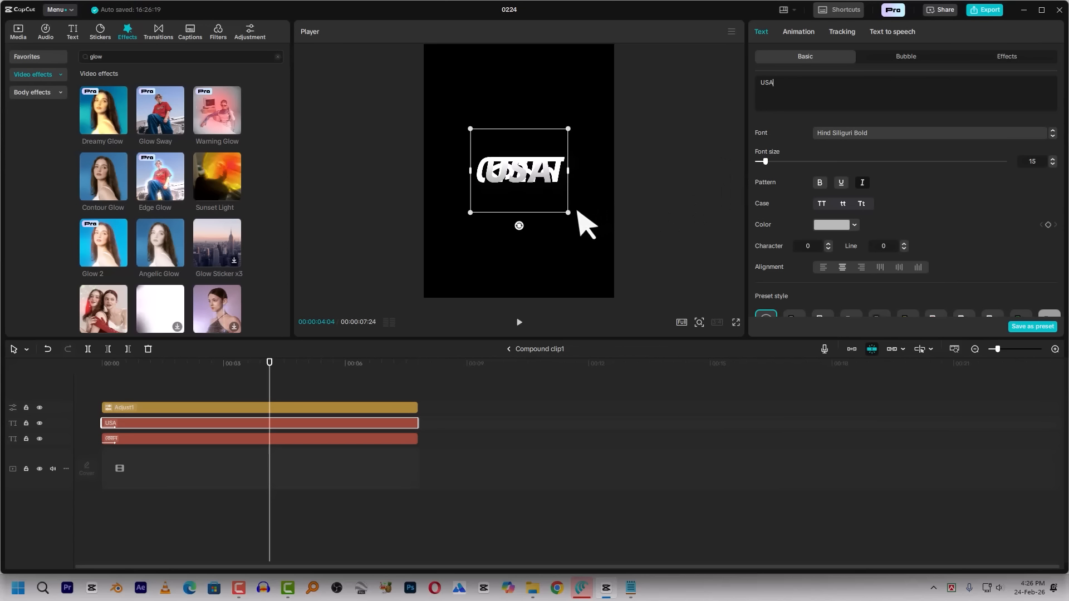
{"action": "left_click_drag", "start_coordinate": [571, 215], "coordinate": [593, 223]}
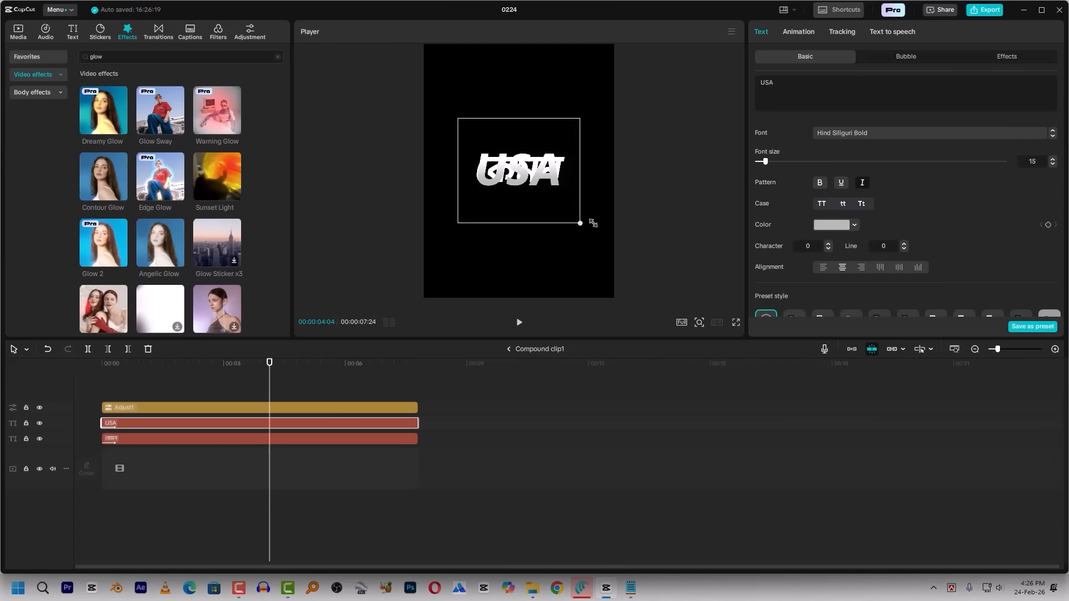
{"action": "key", "text": "ctrl+z"}
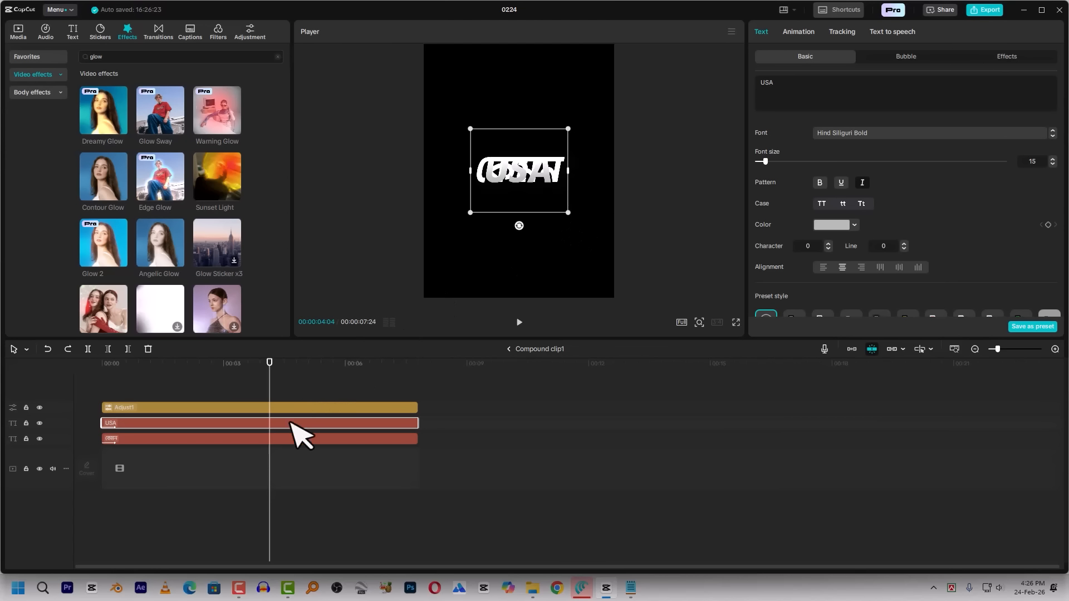
{"action": "left_click", "coordinate": [294, 439]}
{"action": "key", "text": "ctrl+a"}
{"action": "type", "text": "USA"}
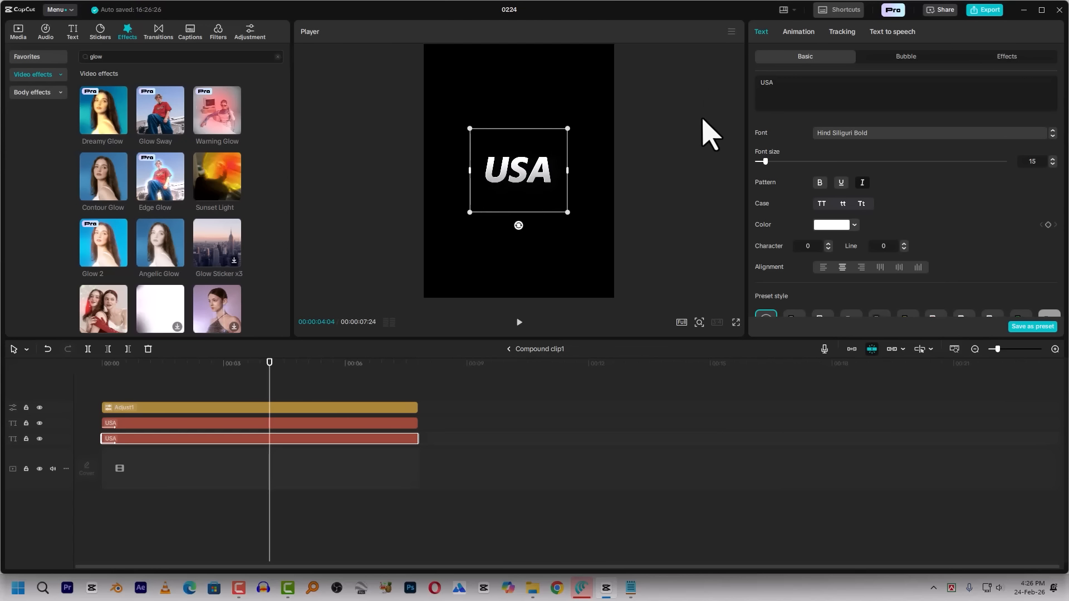
{"action": "scroll", "coordinate": [586, 229], "scroll_direction": "up", "scroll_amount": 4}
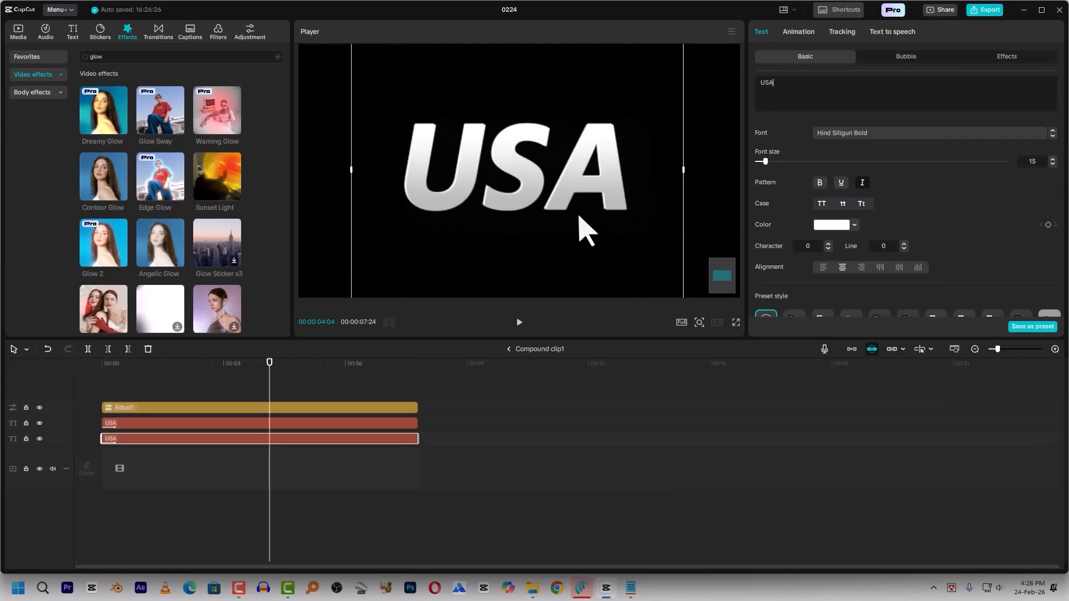
{"action": "scroll", "coordinate": [576, 245], "scroll_direction": "down", "scroll_amount": 4}
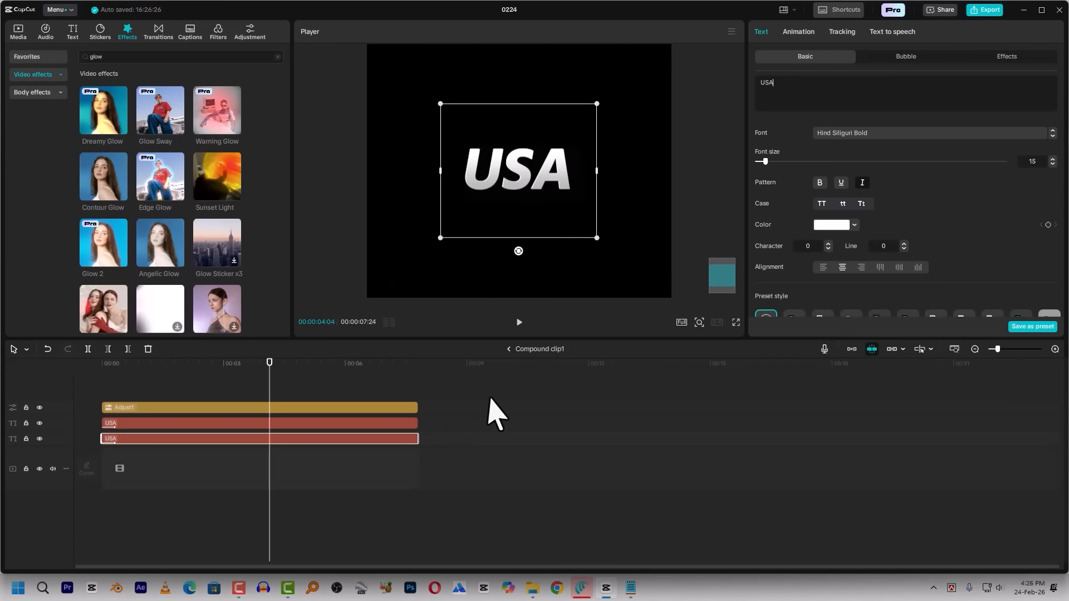
{"action": "left_click", "coordinate": [508, 349]}
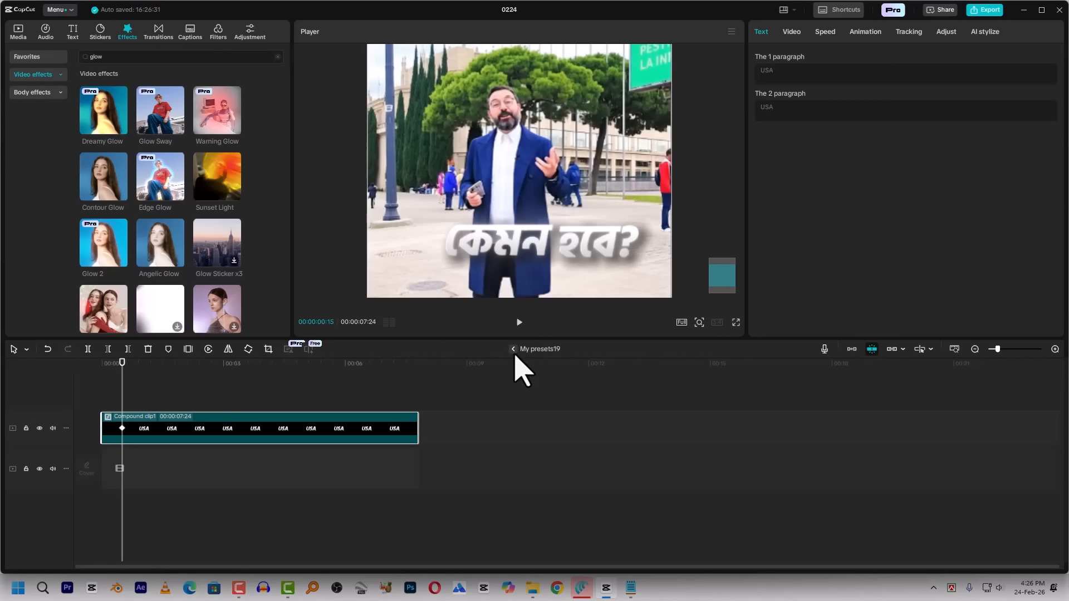
Remove the Fade In entrance animation from the USA caption clip and preview the caption from the flags' start
{"action": "left_click", "coordinate": [340, 363]}
{"action": "key", "text": "space"}
{"action": "mouse_move", "coordinate": [345, 365]}
{"action": "left_mouse_down"}
{"action": "mouse_move", "coordinate": [333, 366]}
{"action": "mouse_move", "coordinate": [344, 368]}
{"action": "left_mouse_up"}
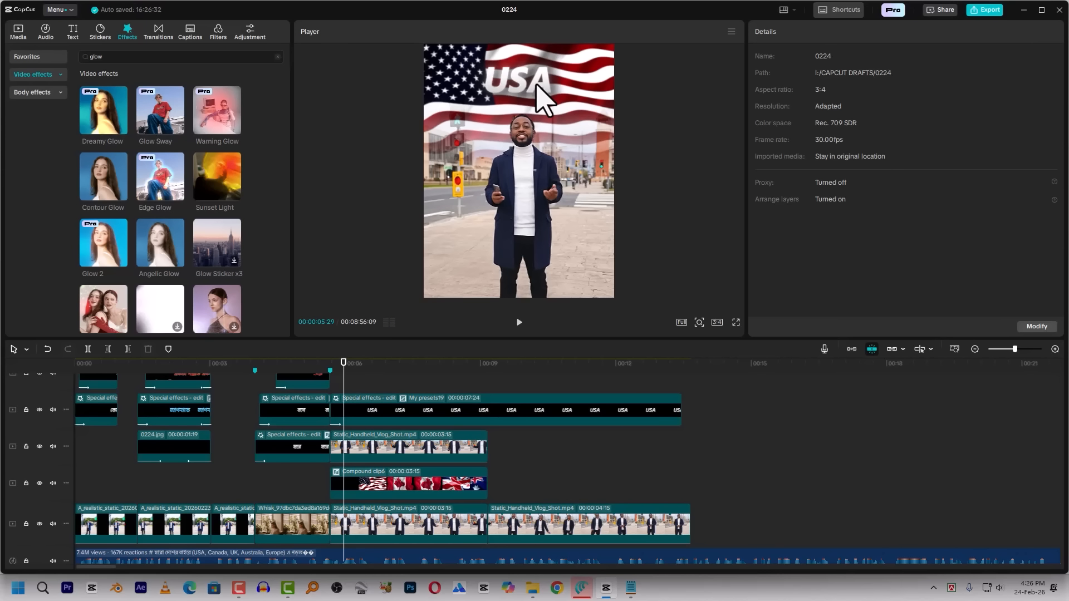
{"action": "left_click", "coordinate": [346, 413]}
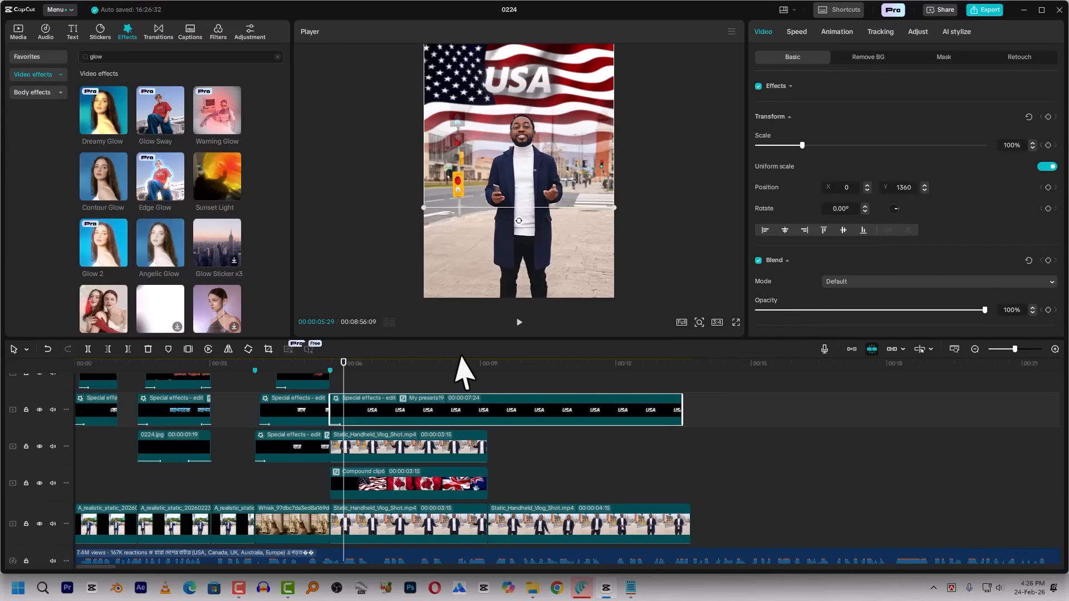
{"action": "left_click", "coordinate": [837, 32]}
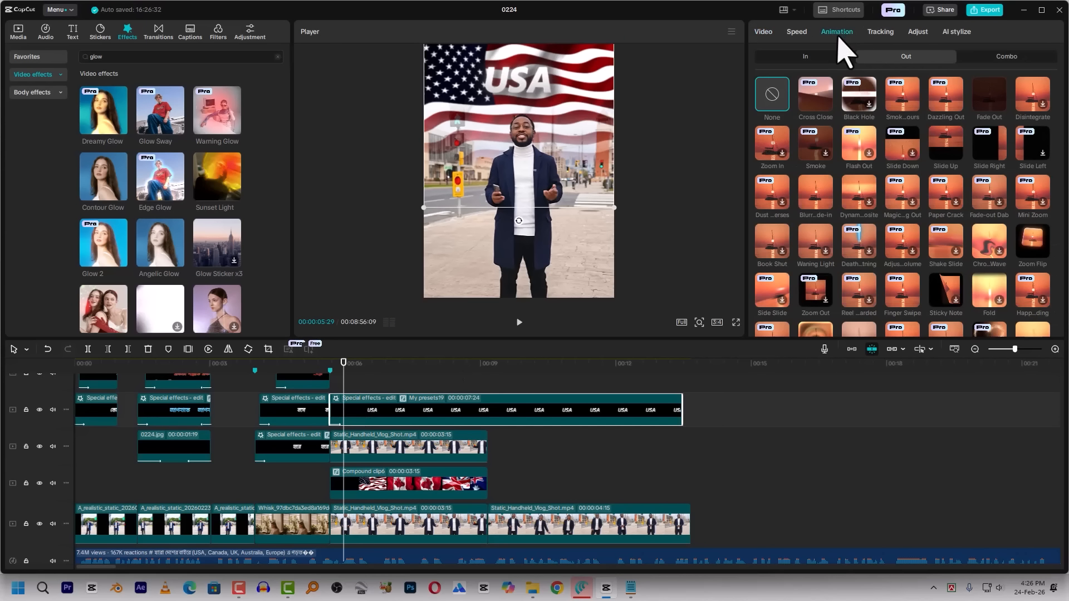
{"action": "left_click", "coordinate": [787, 57]}
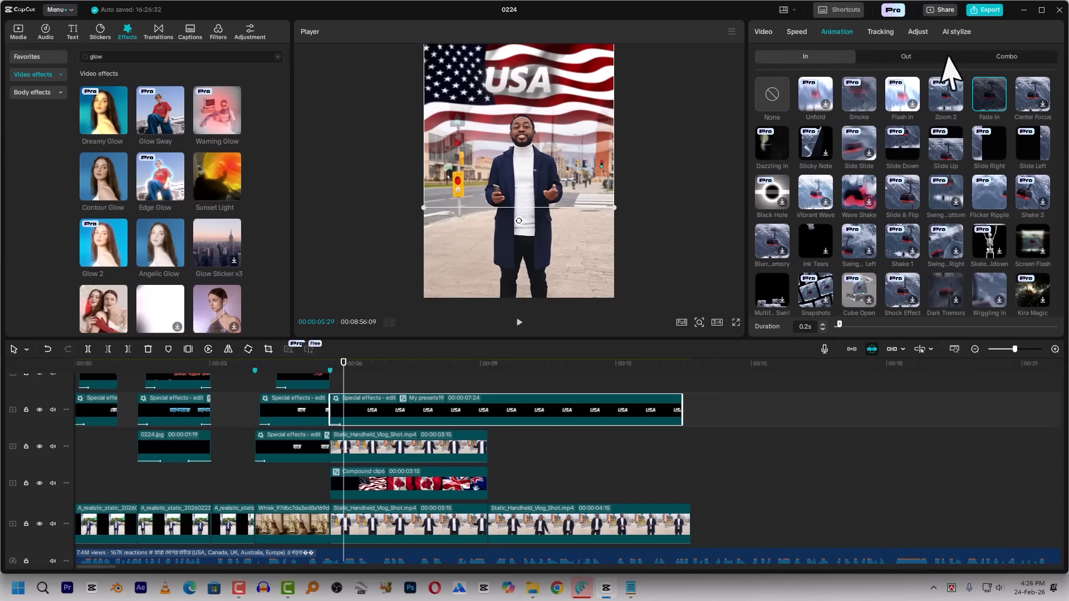
{"action": "left_click", "coordinate": [771, 95]}
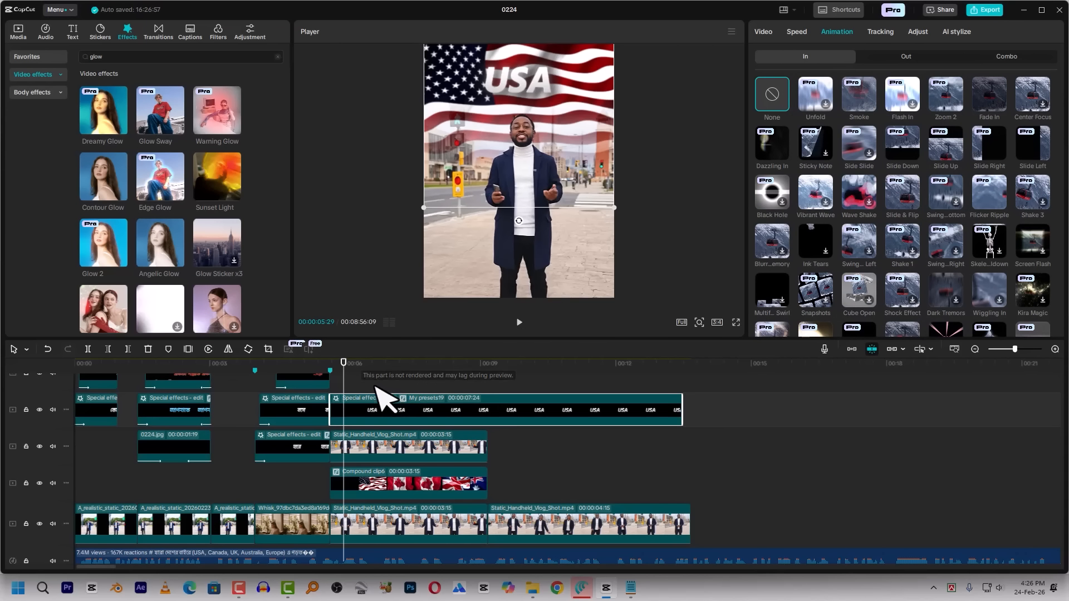
{"action": "left_click", "coordinate": [338, 393]}
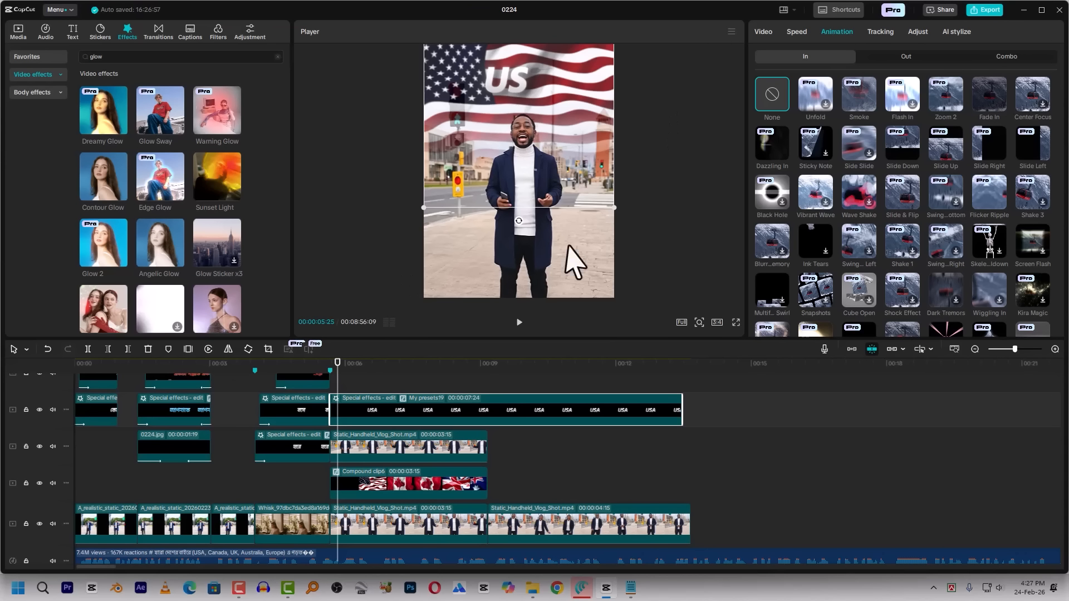
{"action": "left_click", "coordinate": [331, 375]}
{"action": "key", "text": "space"}
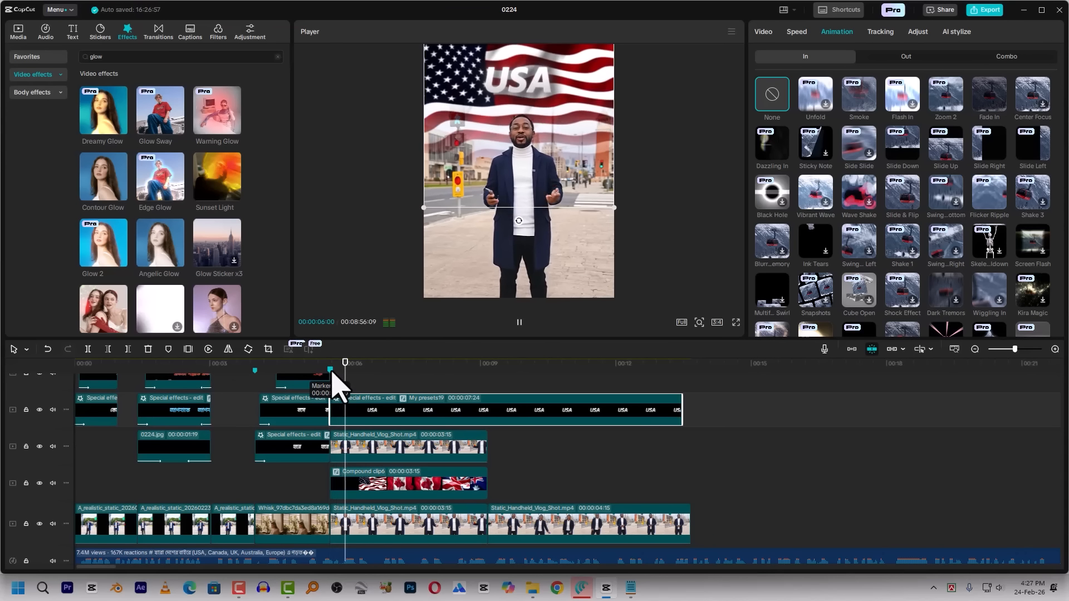
{"action": "left_click", "coordinate": [330, 379]}
{"action": "key", "text": "space"}
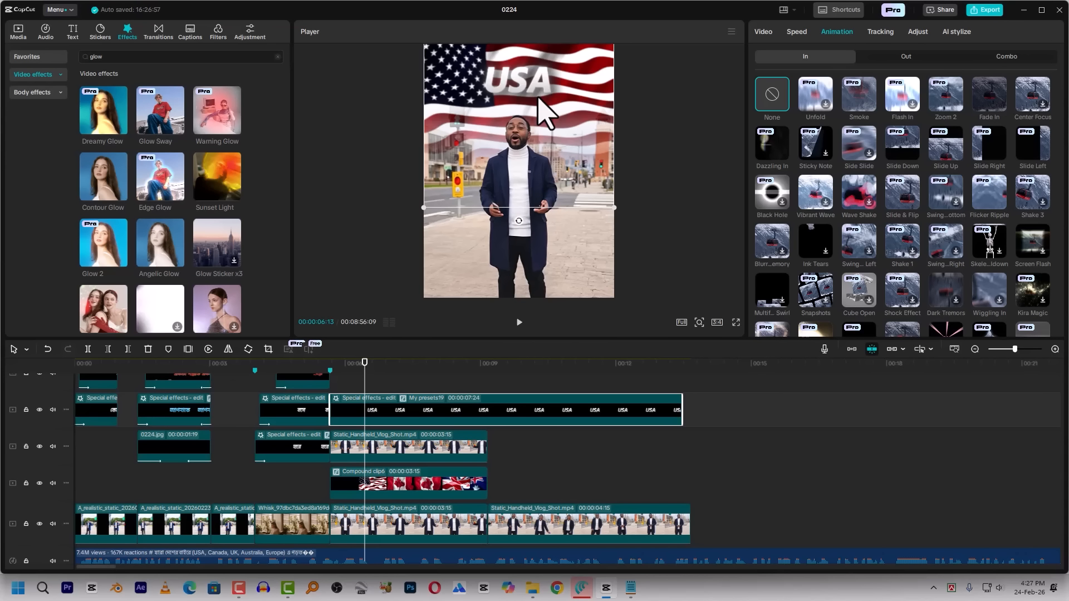
Find the Chromatic video effect, apply it to the USA caption clip, and preview it over the flags
{"action": "left_click", "coordinate": [24, 55]}
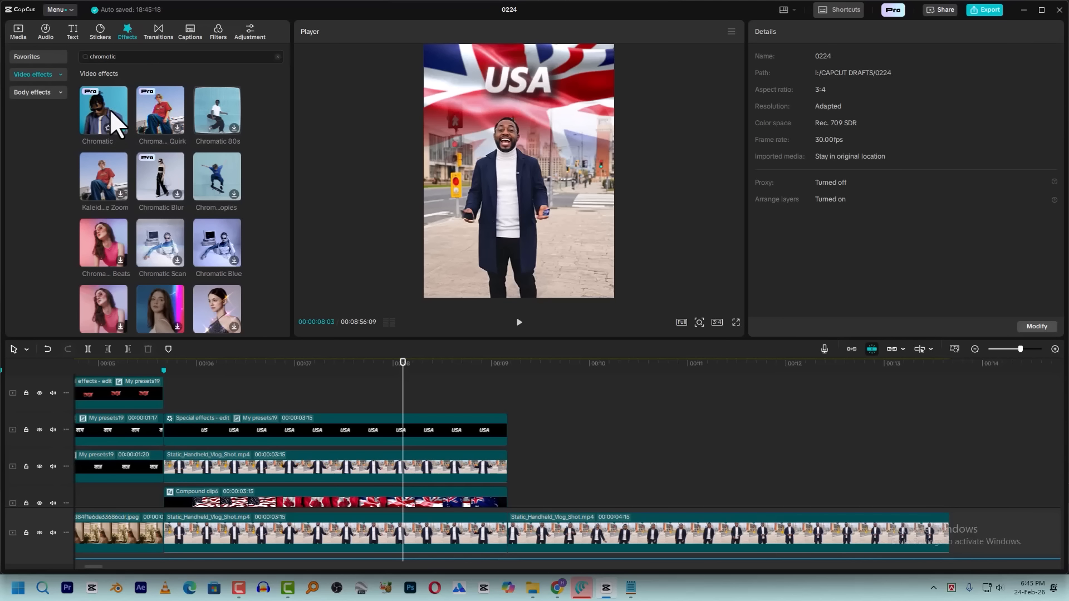
{"action": "left_click_drag", "start_coordinate": [109, 109], "coordinate": [311, 438]}
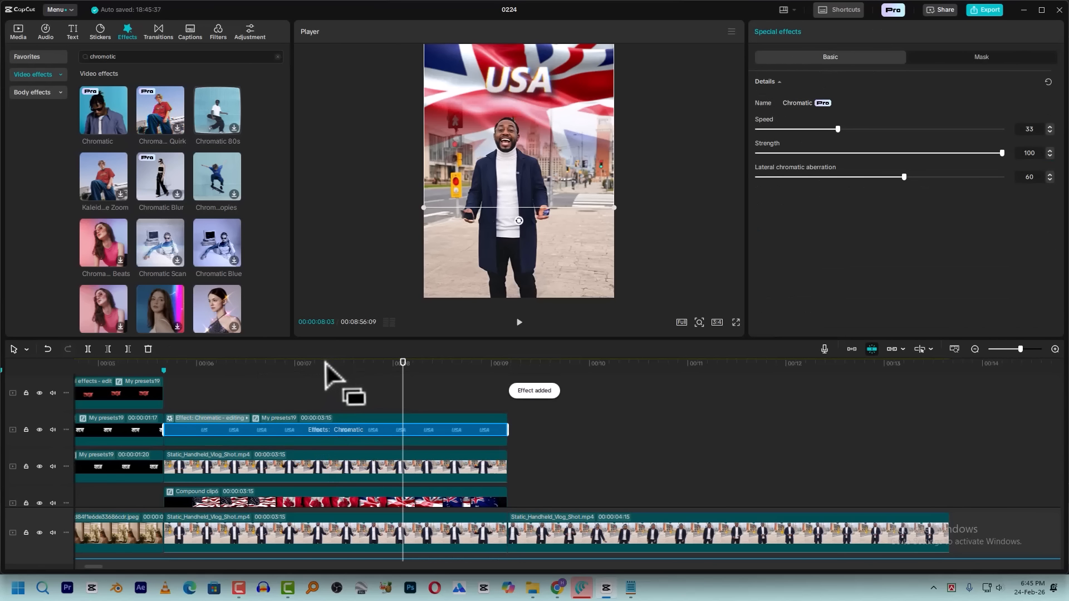
{"action": "left_click", "coordinate": [248, 368]}
{"action": "key", "text": "space"}
{"action": "key", "text": "space"}
Set the caption's Chromatic effect to Speed 20 and Strength 50, and preview it from the flags' start
{"action": "left_click", "coordinate": [202, 417]}
{"action": "left_click", "coordinate": [220, 444]}
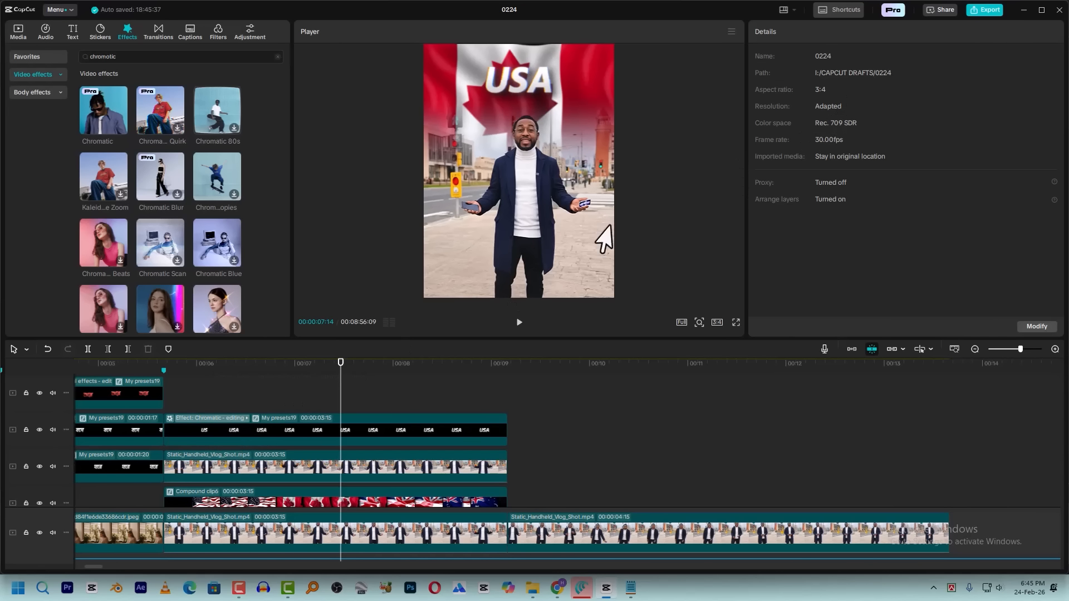
{"action": "left_click", "coordinate": [806, 129]}
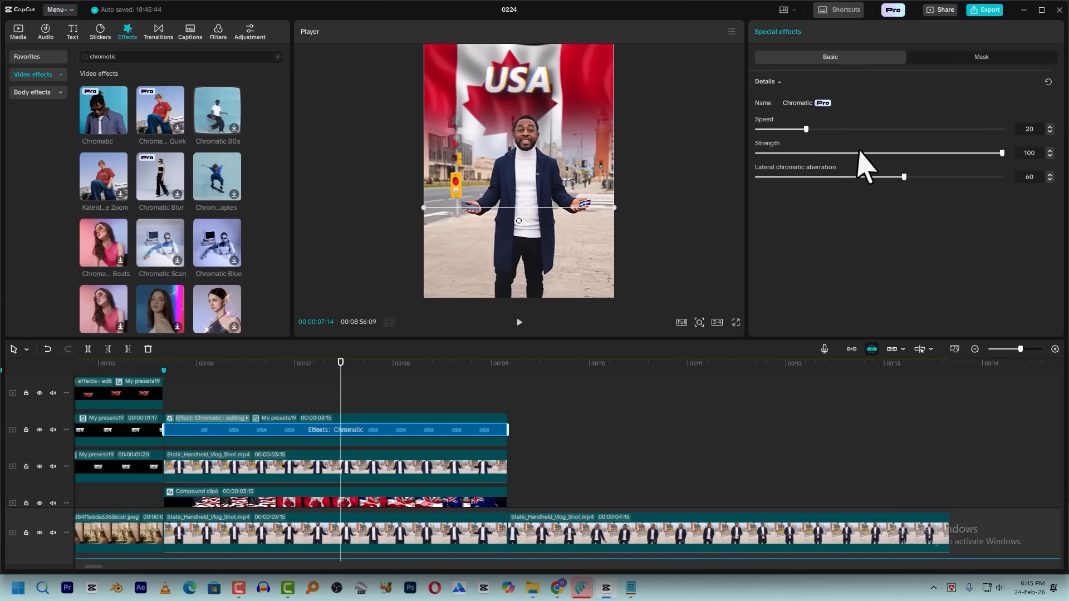
{"action": "left_click", "coordinate": [879, 153]}
{"action": "left_click", "coordinate": [232, 367]}
{"action": "key", "text": "space"}
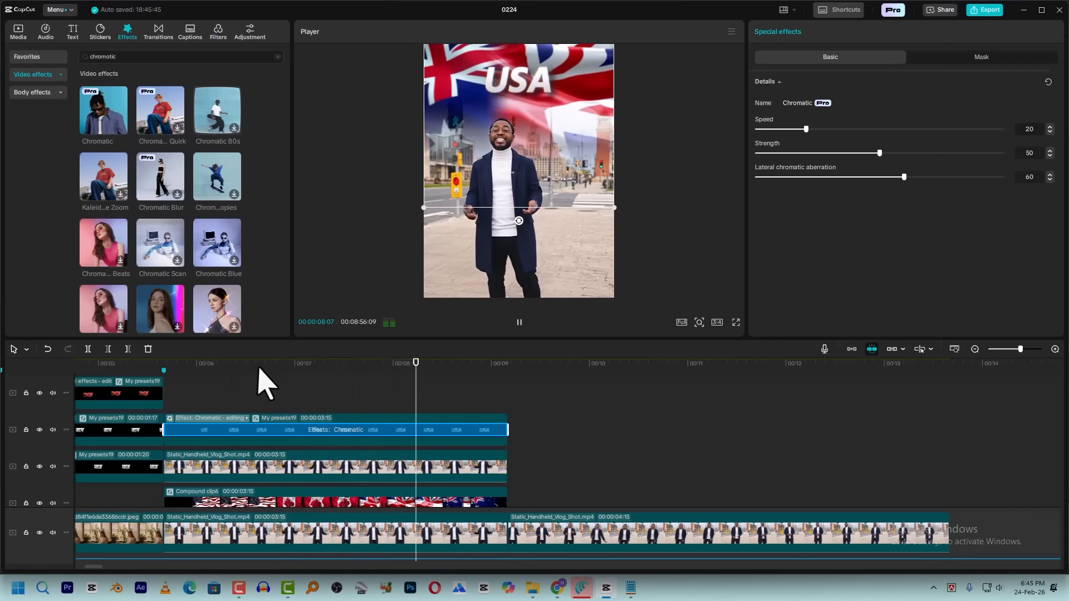
{"action": "key", "text": "space"}
{"action": "mouse_move", "coordinate": [178, 373]}
{"action": "left_mouse_down"}
{"action": "mouse_move", "coordinate": [189, 370]}
{"action": "mouse_move", "coordinate": [172, 370]}
{"action": "mouse_move", "coordinate": [165, 384]}
{"action": "left_mouse_up"}
{"action": "key", "text": "space"}
{"action": "key", "text": "space"}
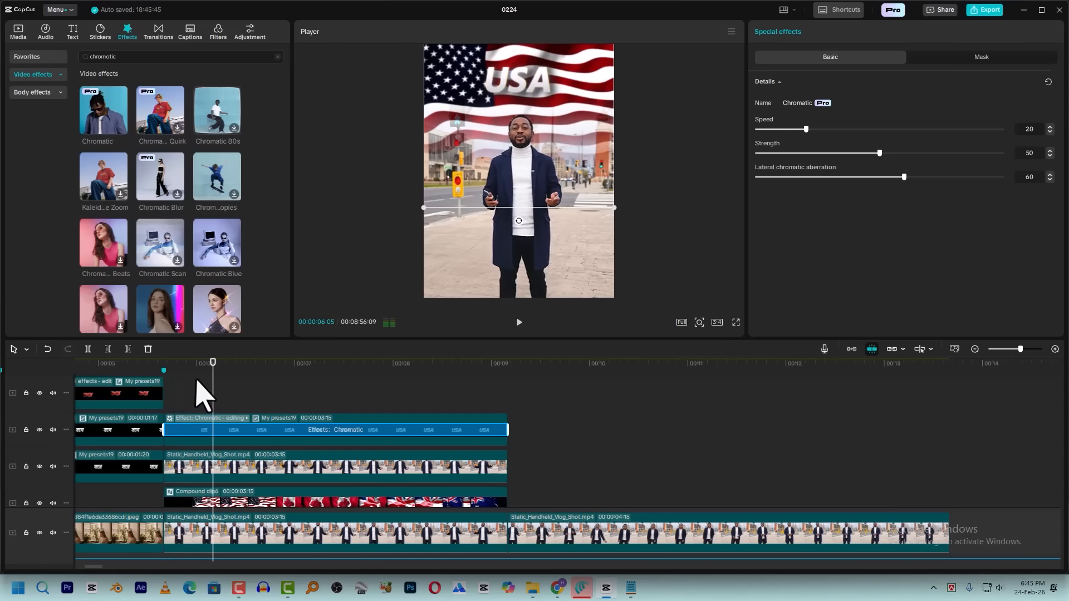
{"action": "scroll", "coordinate": [268, 429], "scroll_direction": "down", "scroll_amount": 1}
{"action": "key", "text": "space"}
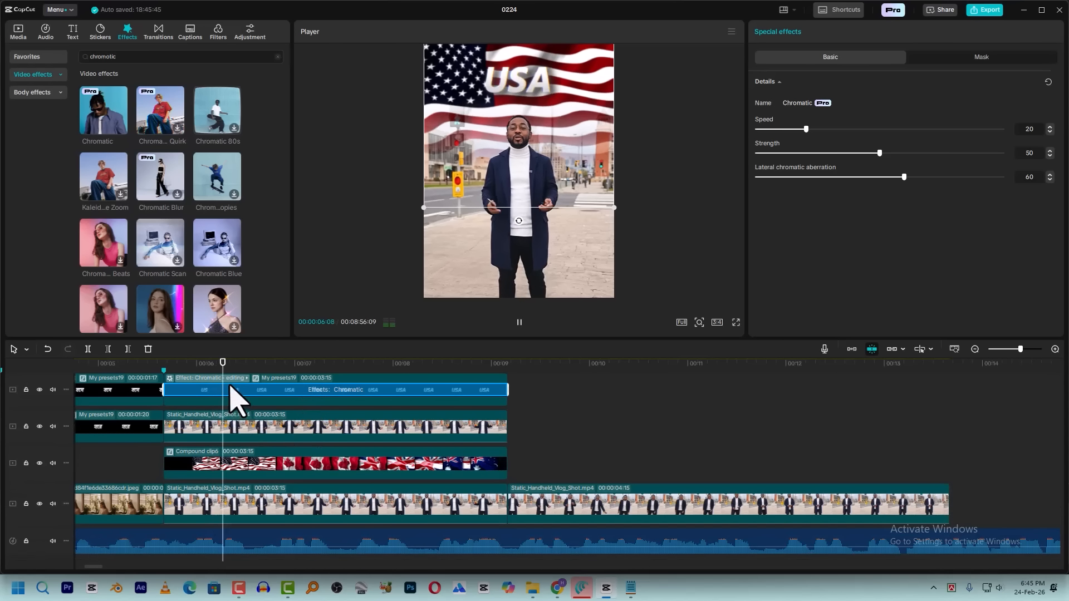
{"action": "key", "text": "space"}
Trim the USA caption's end to 00:00:06:21, where the Canadian flag appears, and place a copy directly after it
{"action": "left_click", "coordinate": [295, 399]}
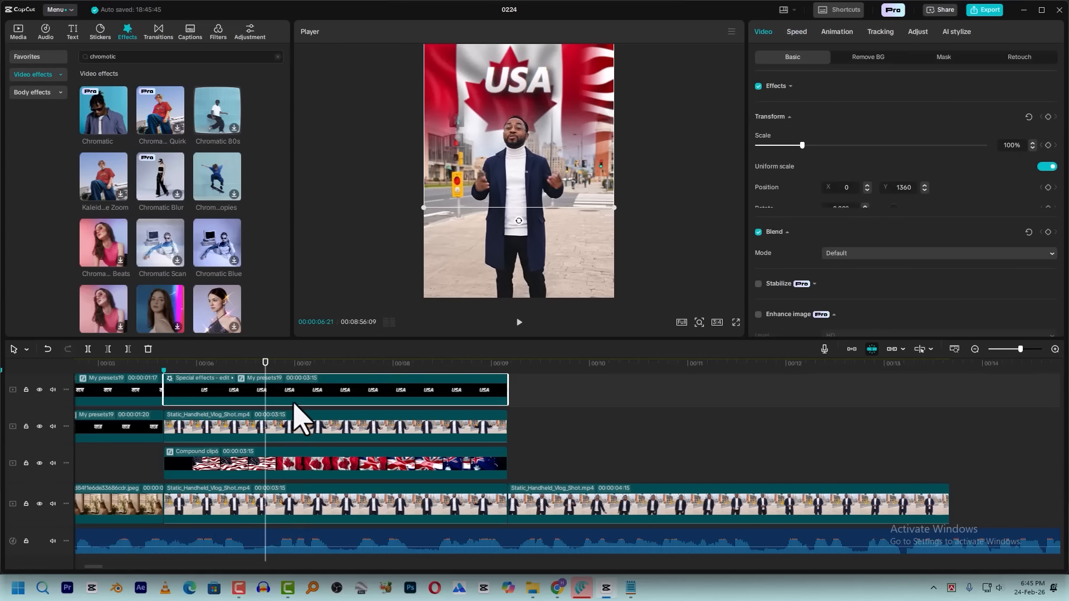
{"action": "key", "text": "w"}
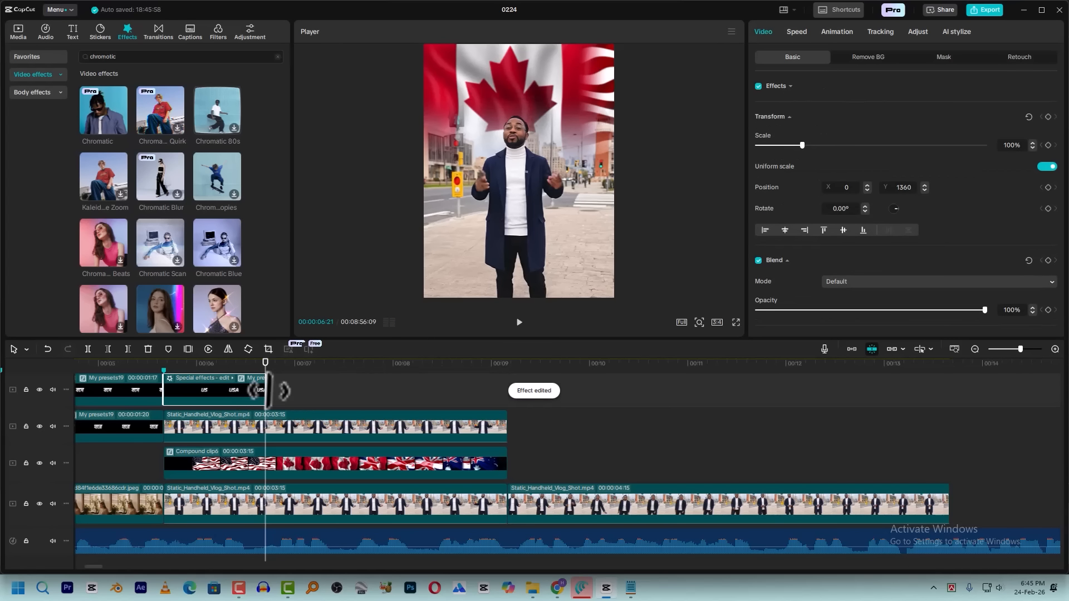
{"action": "key", "text": "ctrl+z"}
{"action": "left_click", "coordinate": [295, 390]}
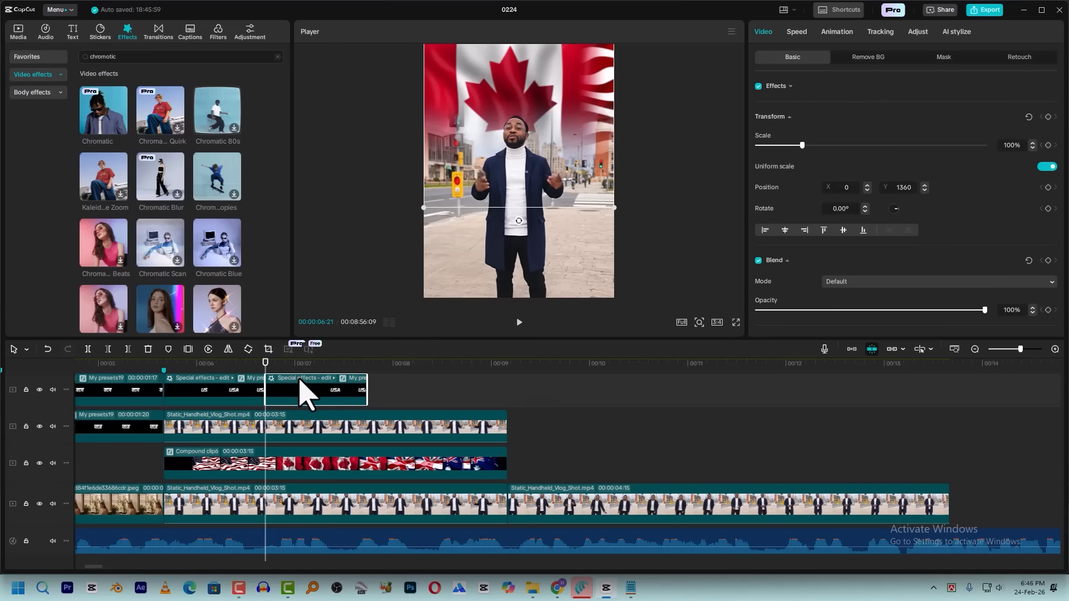
Trim the end of the second USA caption clip to 00:00:07:19, where the UK flag appears, and preview it from its start
{"action": "key", "text": "space"}
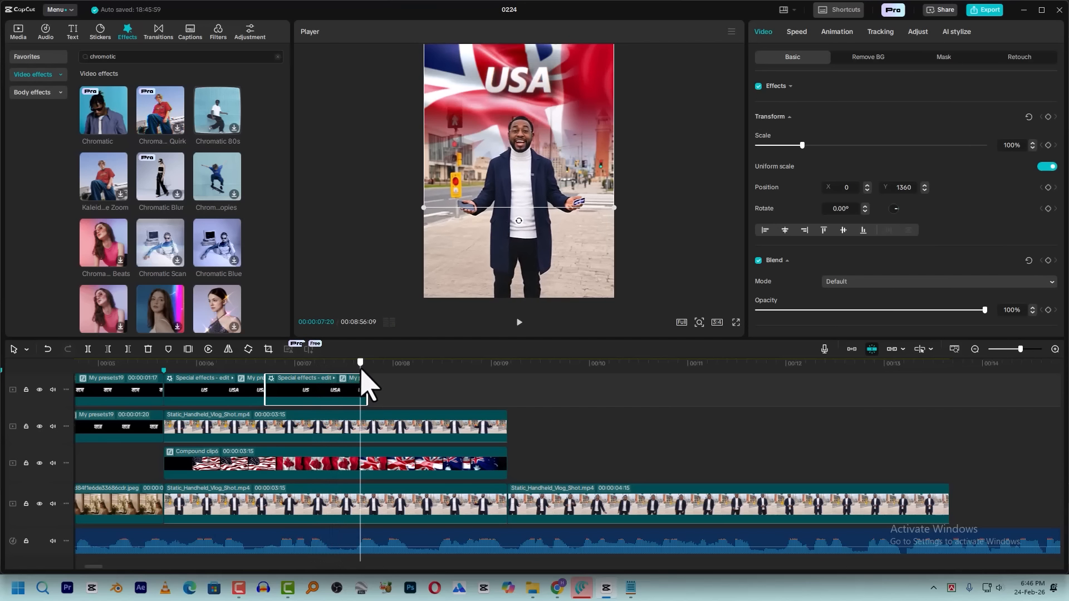
{"action": "key", "text": "ctrl+b"}
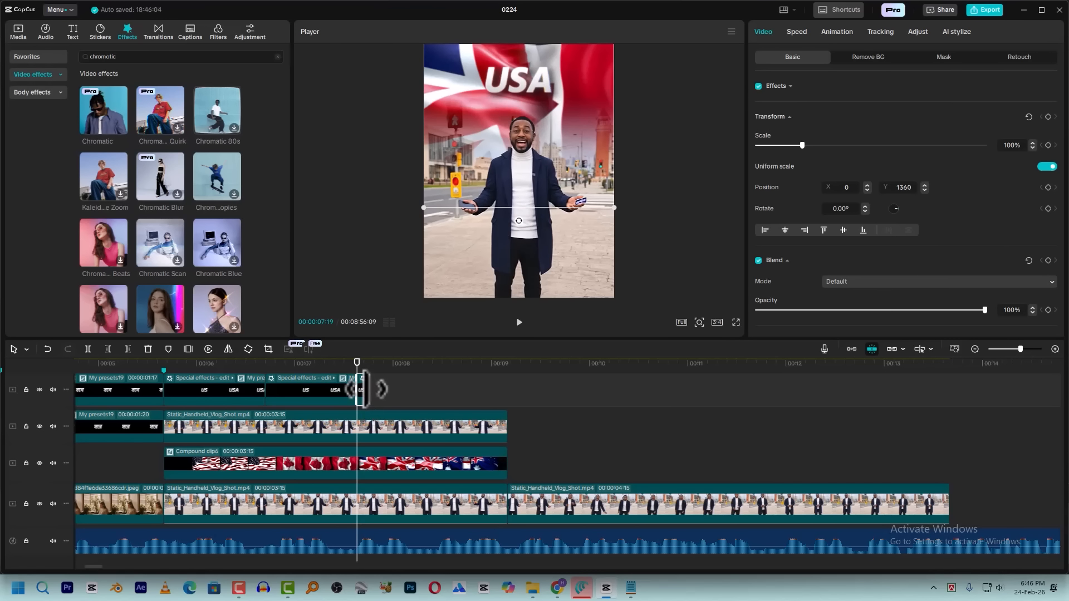
{"action": "key", "text": "Delete"}
{"action": "left_click", "coordinate": [265, 366]}
{"action": "key", "text": "space"}
Place another copy of the caption clip at 00:00:07:19 and trim its end to 00:00:08:11, where the Australian flag appears
{"action": "key", "text": "space"}
{"action": "left_click", "coordinate": [305, 387]}
{"action": "left_click", "coordinate": [358, 363]}
{"action": "key", "text": "ctrl+v"}
{"action": "key", "text": "space"}
{"action": "key", "text": "space"}
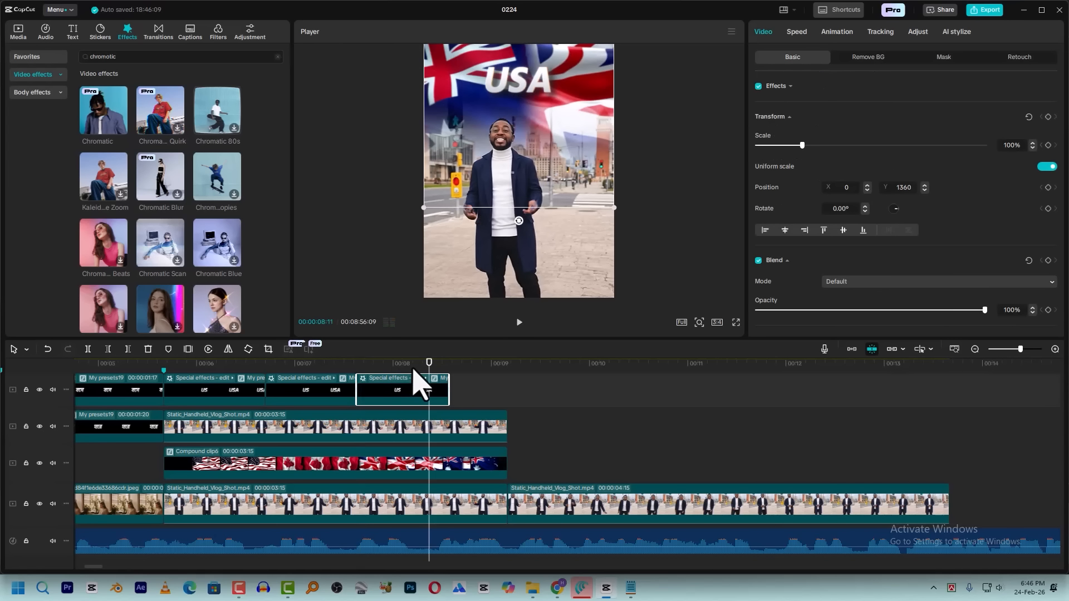
{"action": "key", "text": "Delete"}
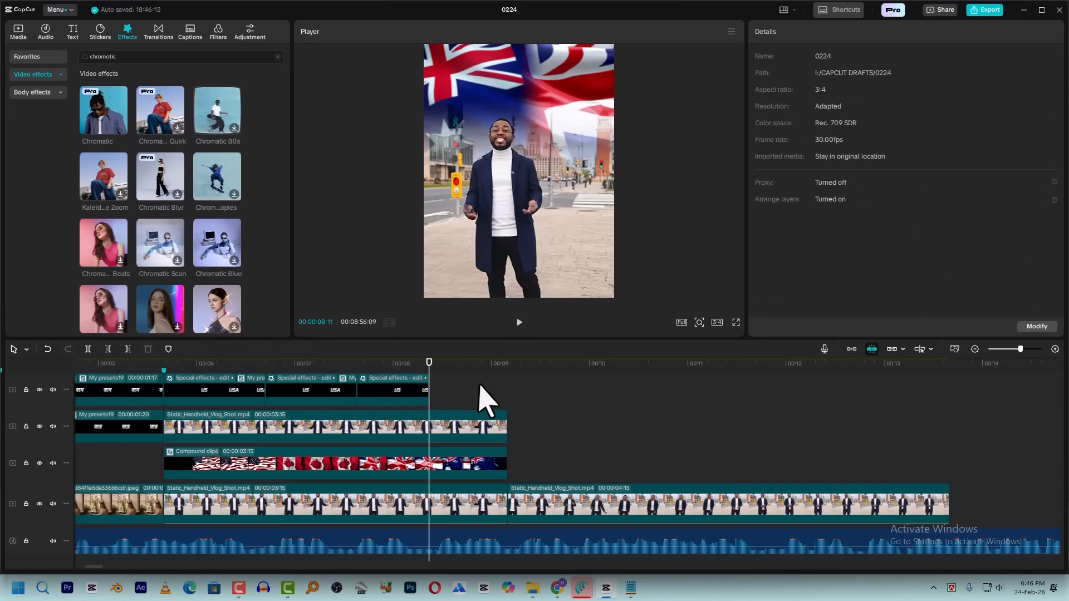
Place a fourth caption copy at 00:00:08:11 and trim it to end with the flags compound clip
{"action": "key", "text": "ctrl+v"}
{"action": "key", "text": "space"}
{"action": "key", "text": "space"}
{"action": "left_click", "coordinate": [508, 365]}
{"action": "key", "text": "ctrl+b"}
{"action": "key", "text": "Delete"}
Open the nested compound clip of the second caption, over the Canadian flag, and change its upper text layer to CANADA
{"action": "left_click", "coordinate": [301, 364]}
{"action": "left_click", "coordinate": [315, 401]}
{"action": "left_click", "coordinate": [305, 391]}
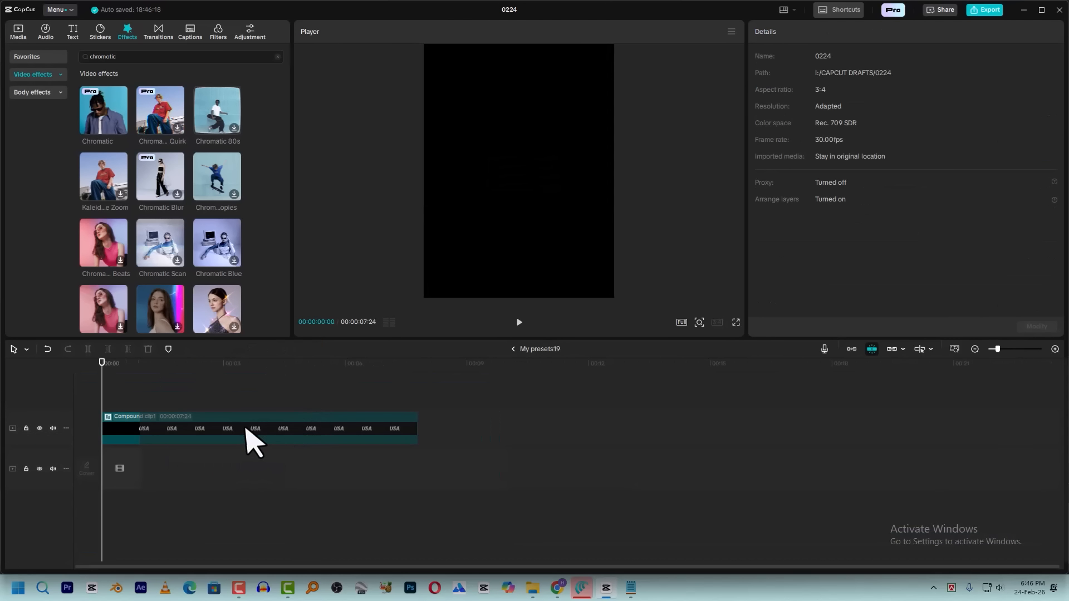
{"action": "double_click", "coordinate": [246, 432]}
{"action": "left_click", "coordinate": [318, 365]}
{"action": "left_click", "coordinate": [316, 423]}
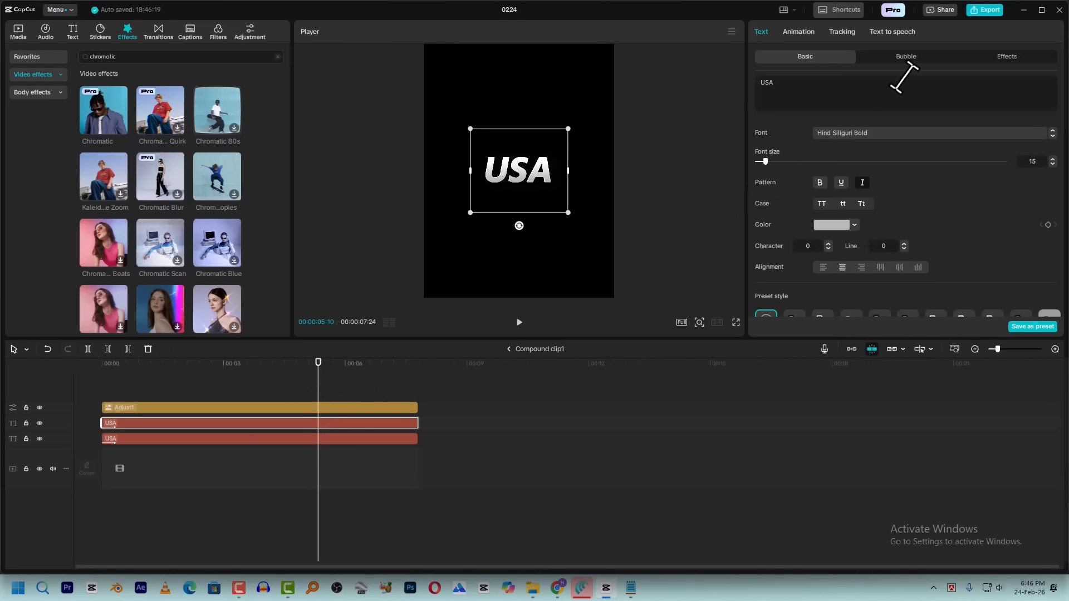
{"action": "type", "text": "CANADA"}
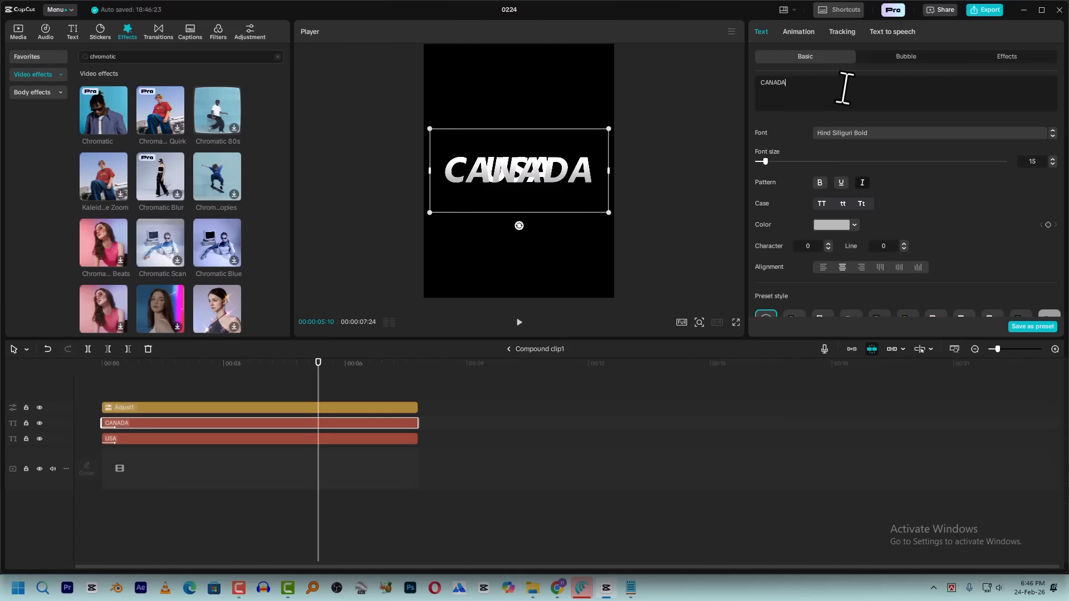
Copy CANADA into the lower text layer of the same caption and return to the main timeline
{"action": "key", "text": "ctrl+a"}
{"action": "key", "text": "ctrl+c"}
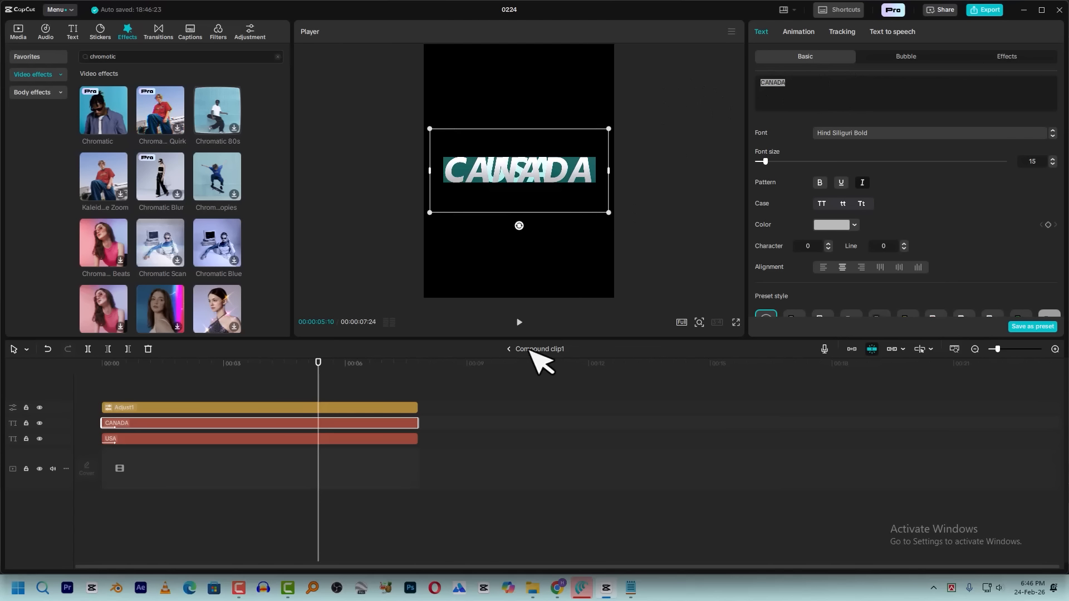
{"action": "left_click", "coordinate": [395, 437]}
{"action": "left_click", "coordinate": [854, 100]}
{"action": "key", "text": "ctrl+a"}
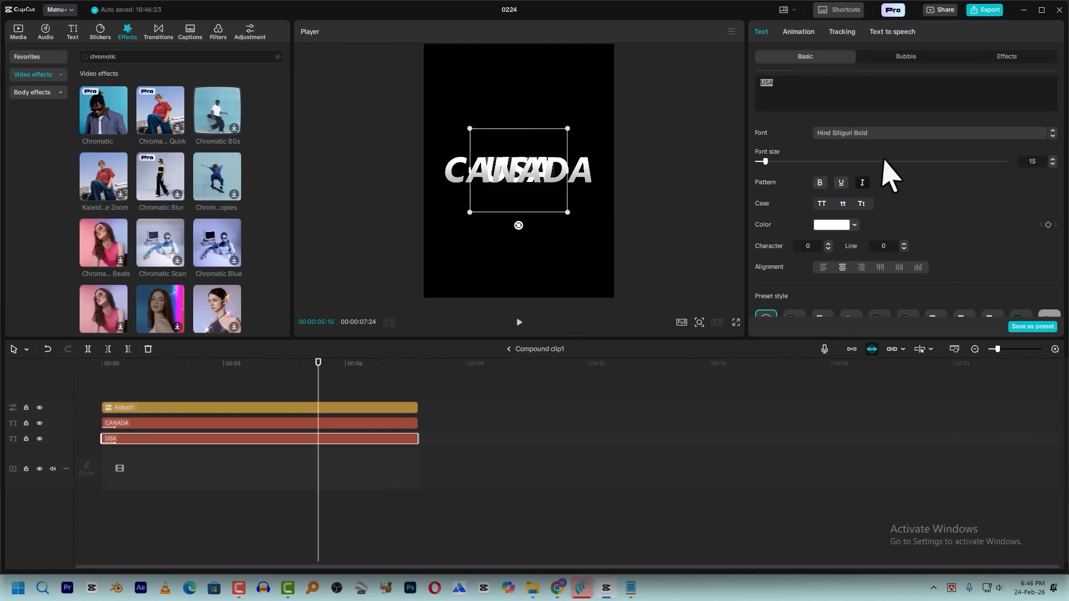
{"action": "key", "text": "ctrl+v"}
{"action": "left_click", "coordinate": [510, 348]}
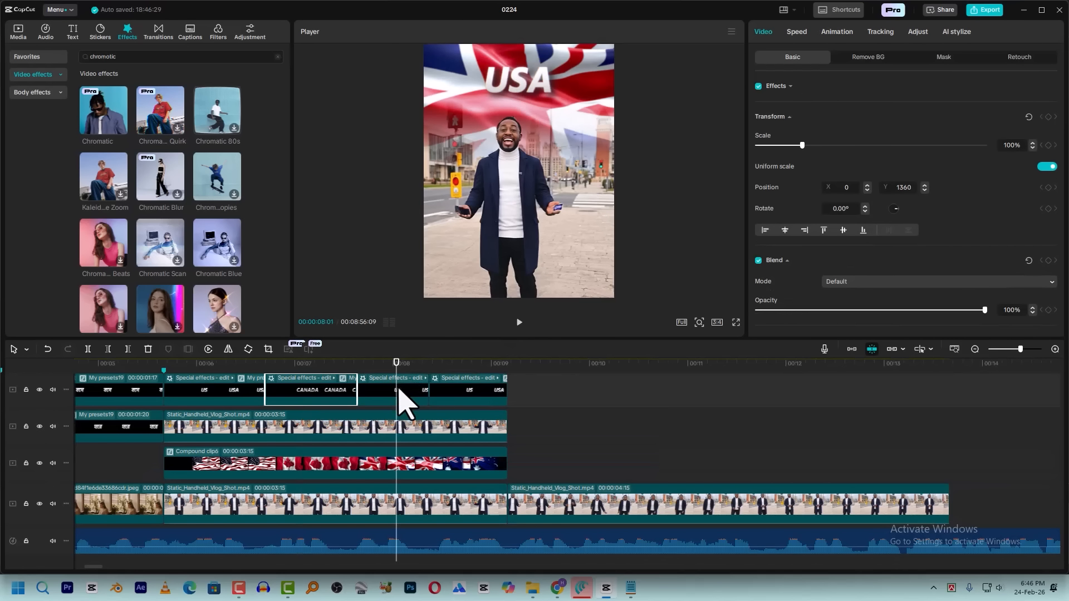
Open the nested text layers of the third caption clip, over the UK flag
{"action": "double_click", "coordinate": [398, 387]}
{"action": "left_click", "coordinate": [226, 439]}
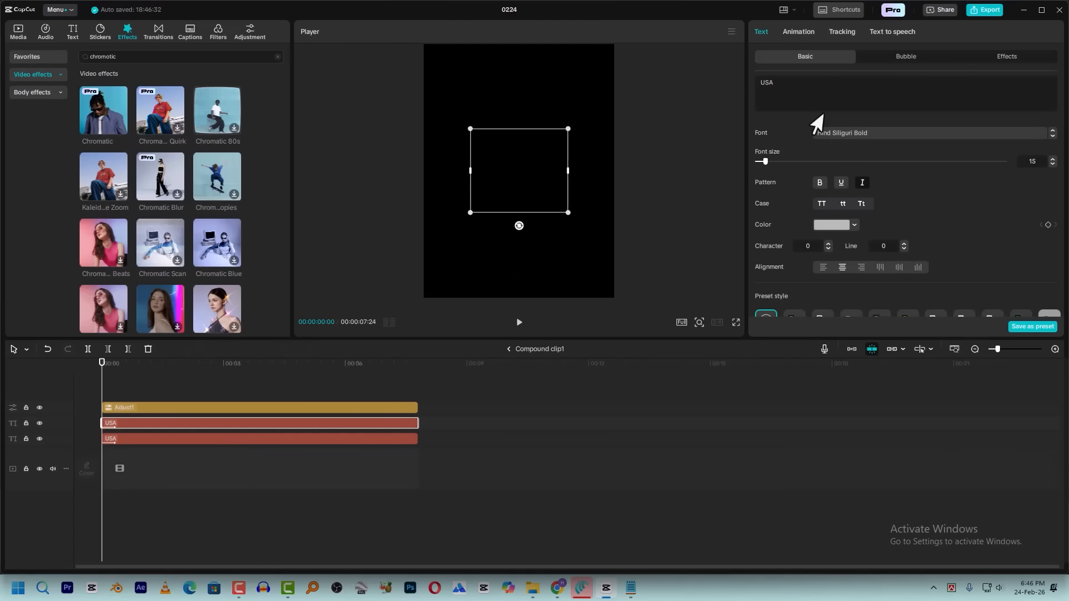
{"action": "left_click", "coordinate": [512, 349]}
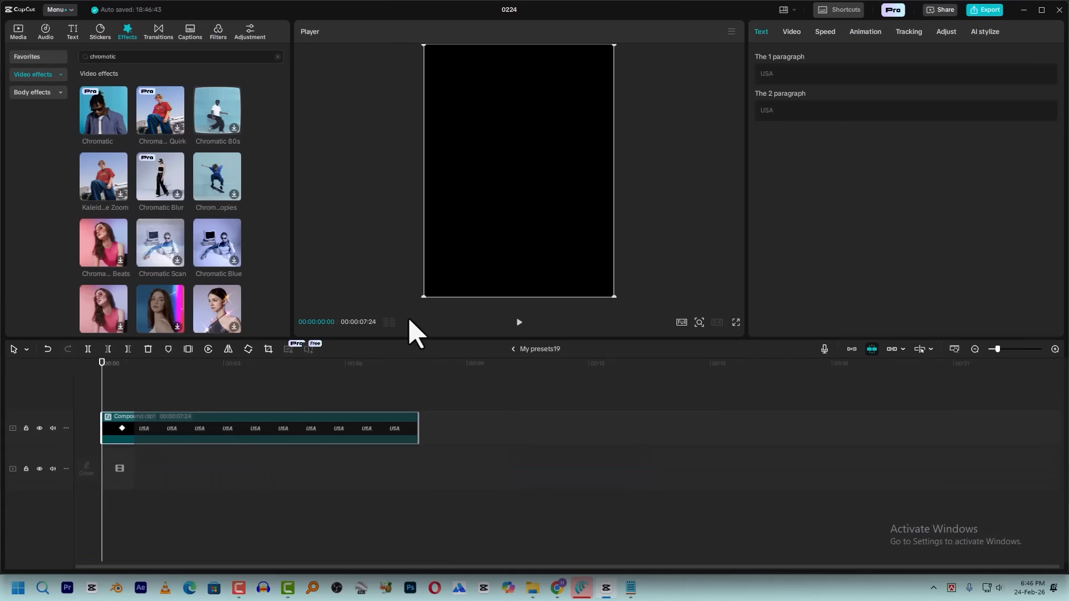
Change both text layers in the Australian flag caption's nested compound clip to AUSTRALIA and return to the main timeline
{"action": "double_click", "coordinate": [247, 429]}
{"action": "left_click", "coordinate": [247, 423]}
{"action": "left_click", "coordinate": [807, 91]}
{"action": "key", "text": "BackSpace"}
{"action": "key", "text": "BackSpace"}
{"action": "key", "text": "BackSpace"}
{"action": "type", "text": "ASTRULIA"}
{"action": "key", "text": "ctrl+a"}
{"action": "type", "text": "AUSTRALIA"}
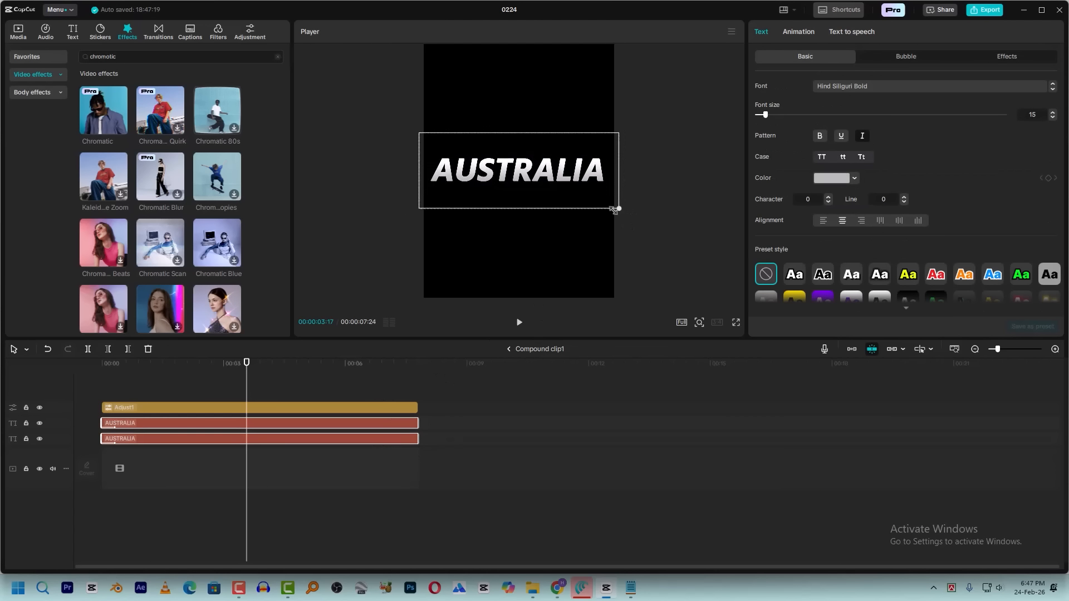
{"action": "left_click", "coordinate": [513, 350]}
Play the timeline past the country captions and review the final talking clip from 00:00:09:18
{"action": "left_click_drag", "start_coordinate": [454, 363], "coordinate": [370, 365]}
{"action": "key", "text": "space"}
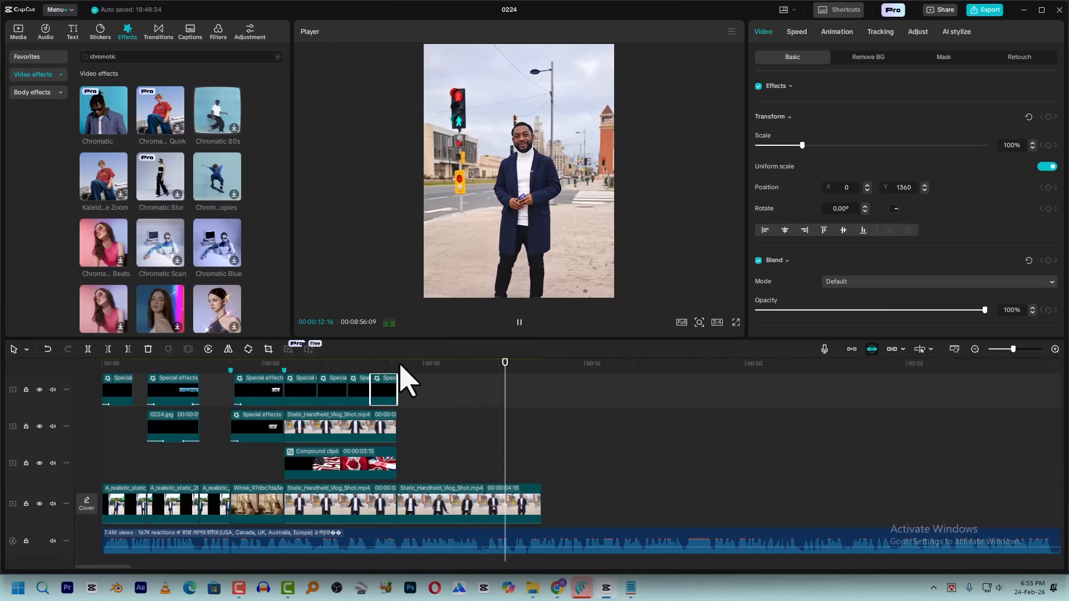
{"action": "key", "text": "space"}
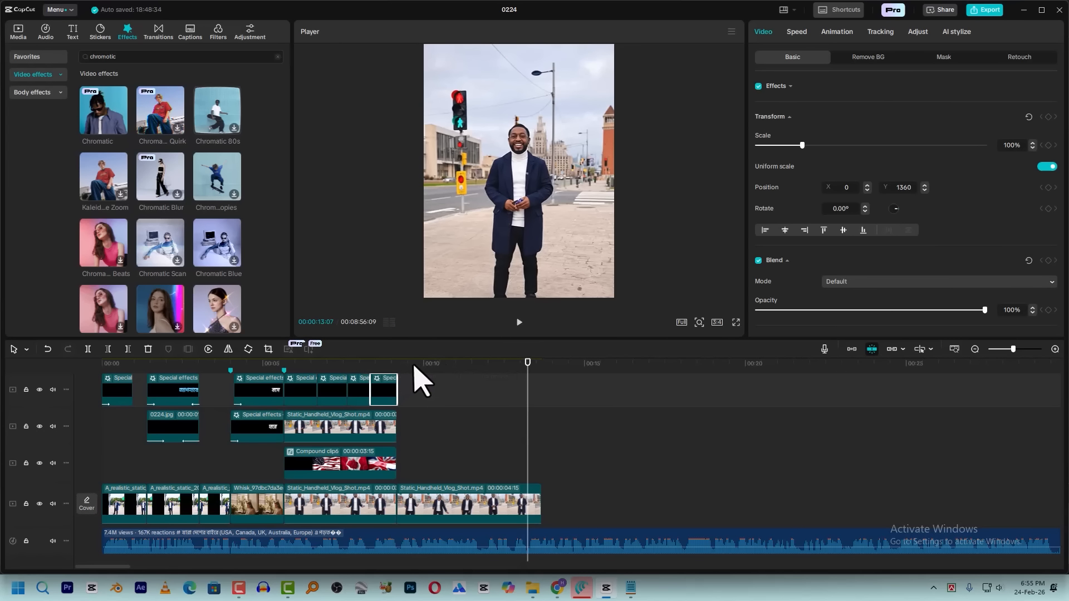
{"action": "left_click", "coordinate": [411, 384]}
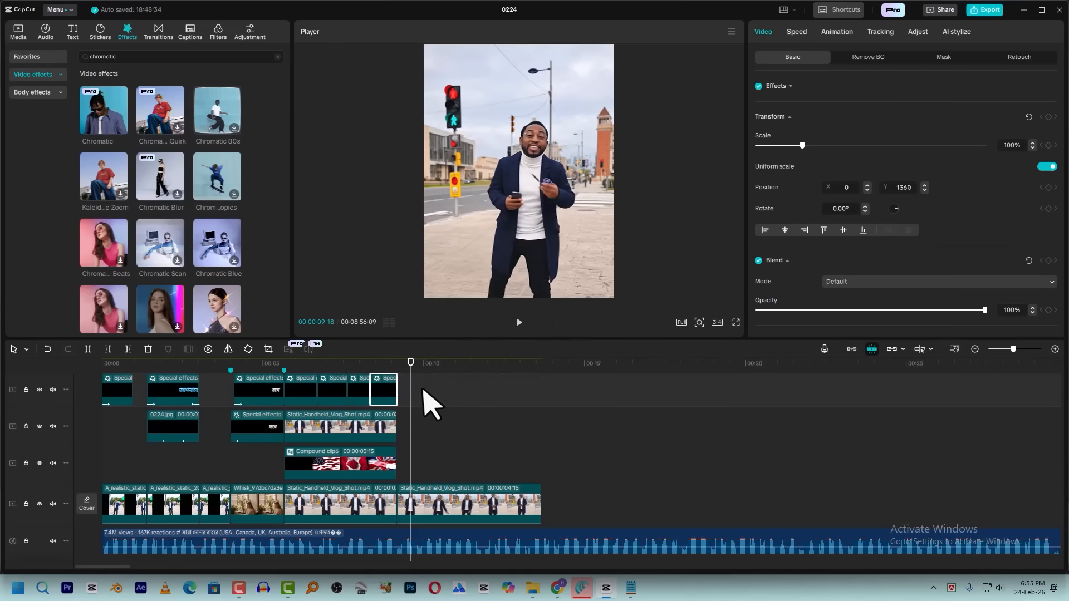
{"action": "key", "text": "space"}
{"action": "key", "text": "space"}
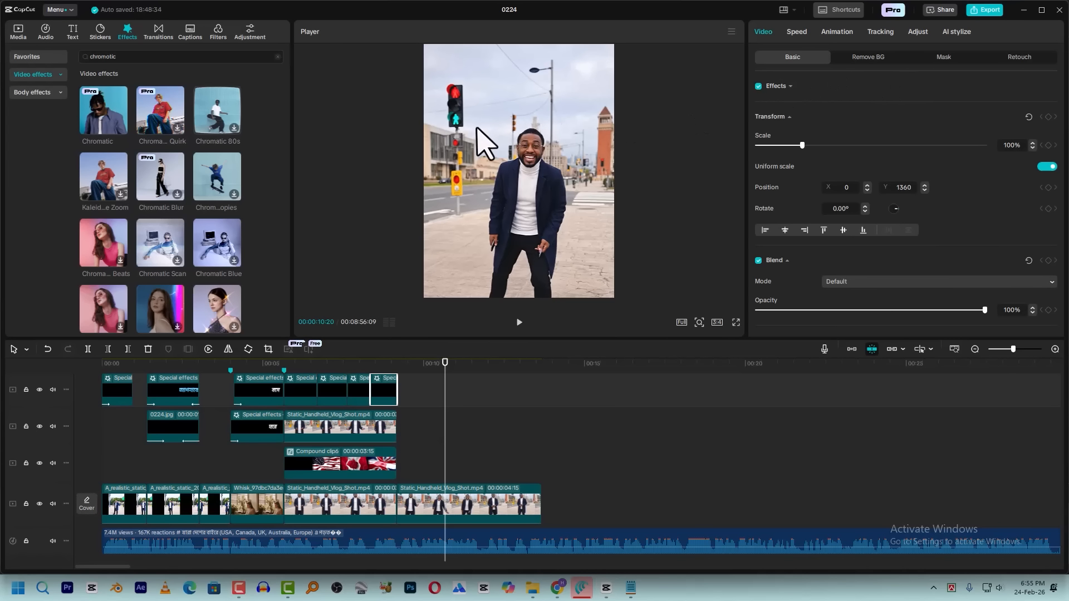
Find the The-Communs-University-of-Potsdam-Potsdam-Germany image in the Desktop's New folder (4) and check it in the image viewer
{"action": "left_click", "coordinate": [538, 592]}
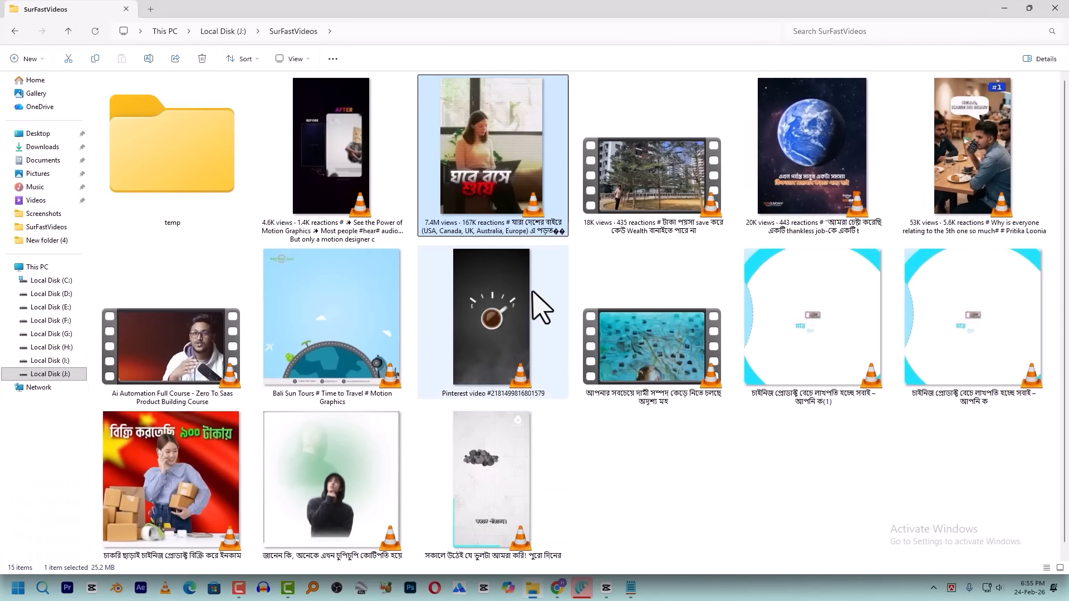
{"action": "left_click", "coordinate": [53, 134]}
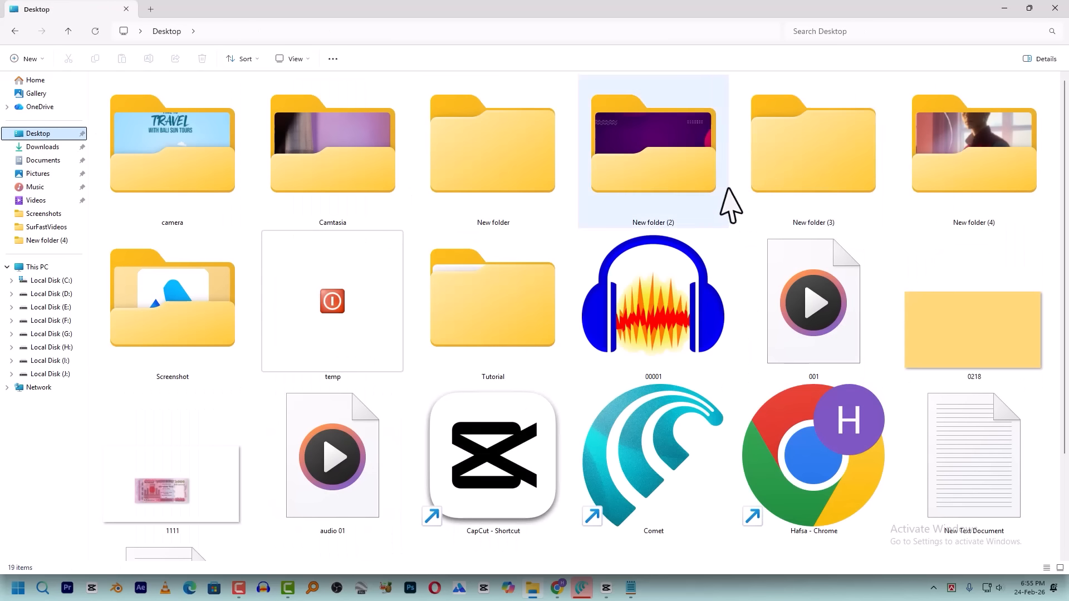
{"action": "double_click", "coordinate": [969, 179]}
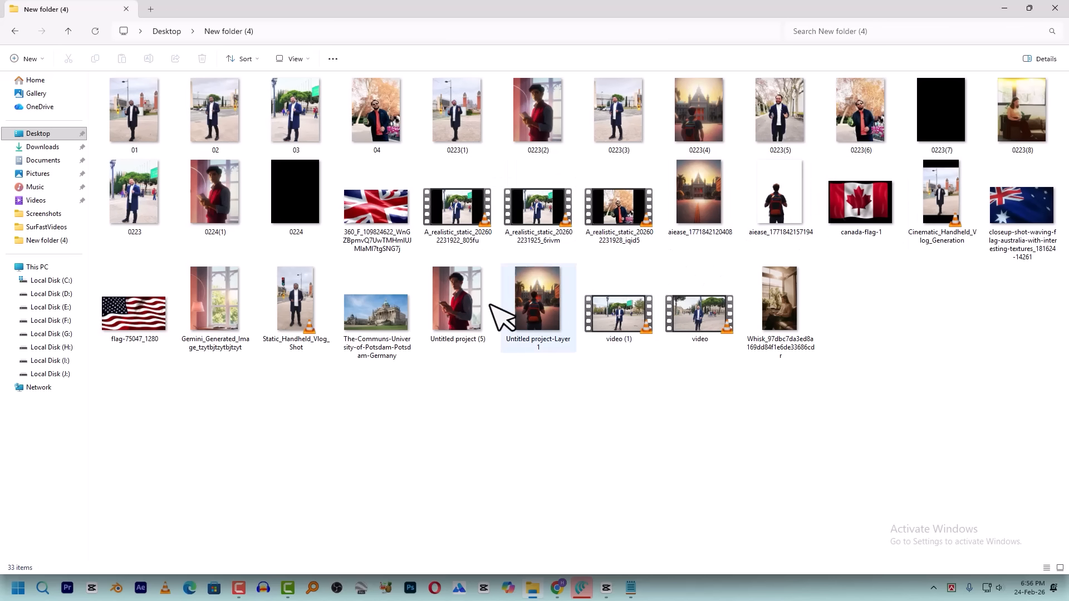
{"action": "left_click", "coordinate": [374, 333]}
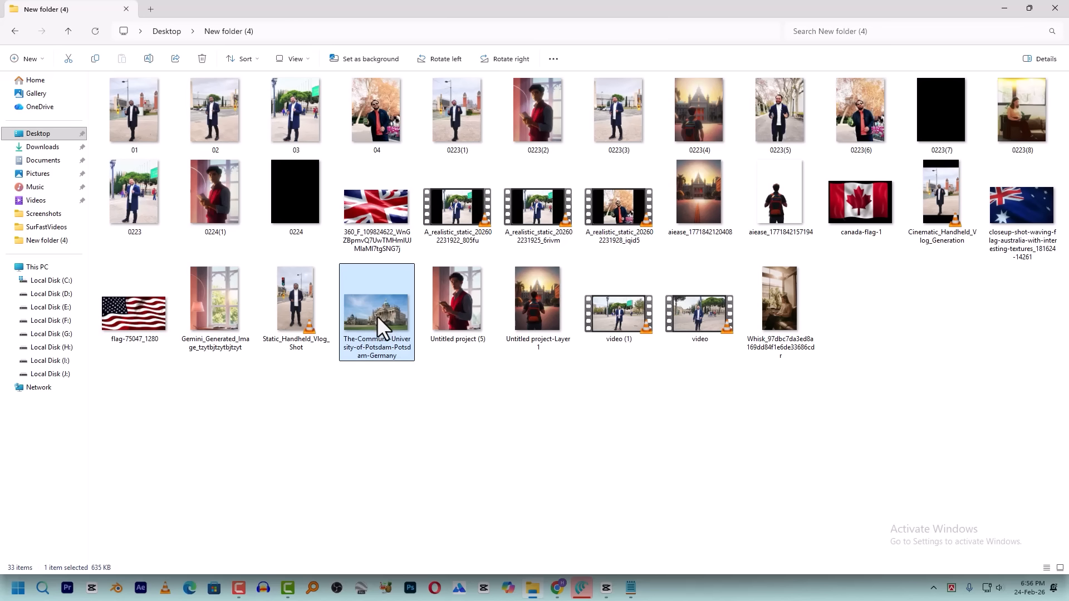
{"action": "double_click", "coordinate": [393, 326]}
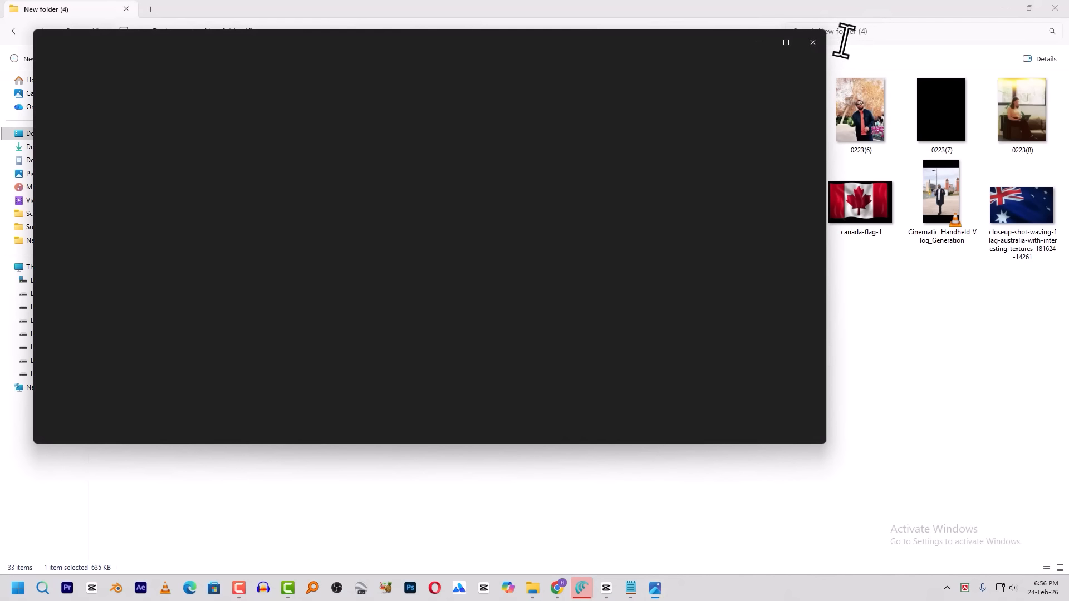
{"action": "left_click", "coordinate": [817, 40]}
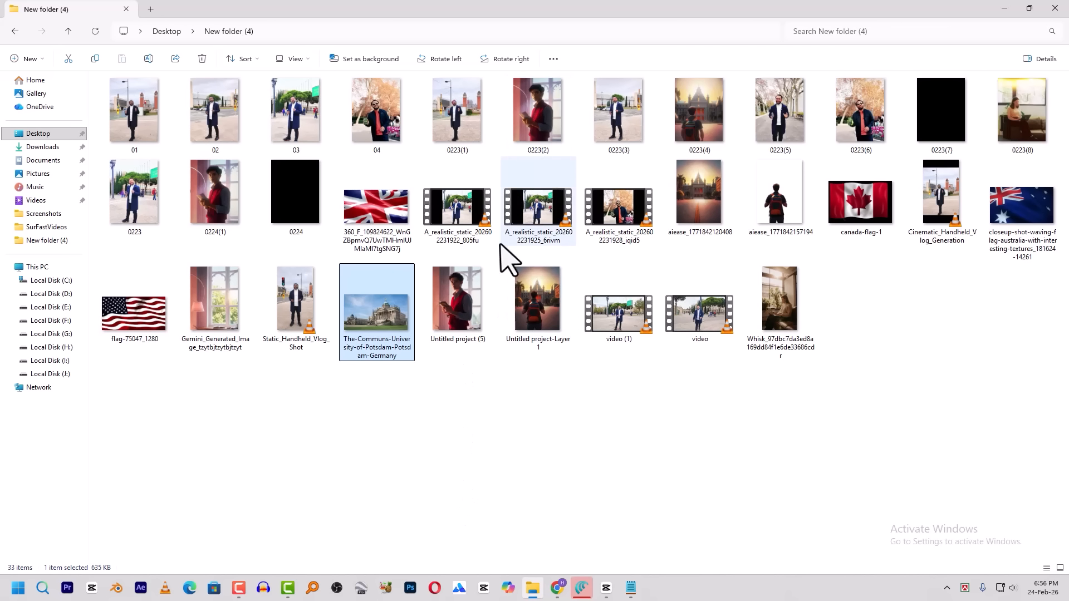
Start Photoshop, and in Chrome open AI Ease's Background Remover tool, dismissing the ad
{"action": "left_click", "coordinate": [416, 584]}
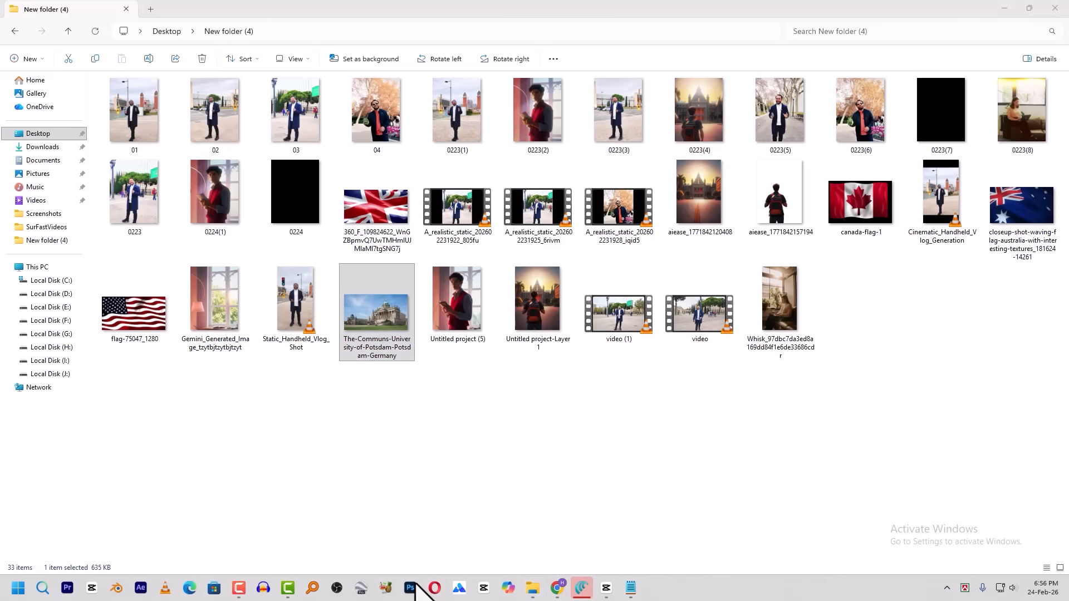
{"action": "left_click", "coordinate": [557, 589]}
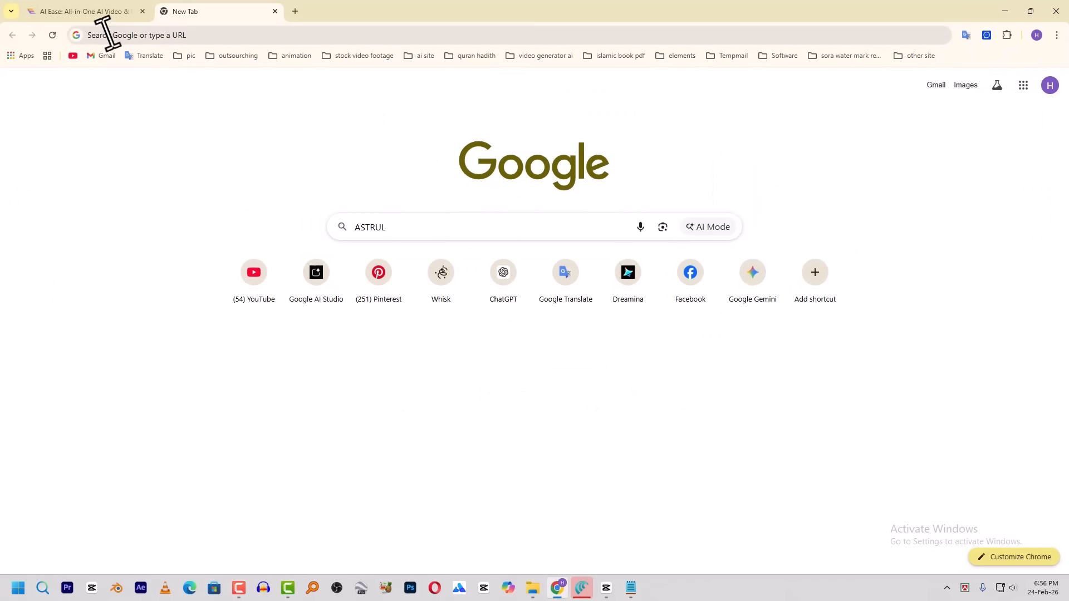
{"action": "left_click", "coordinate": [89, 12]}
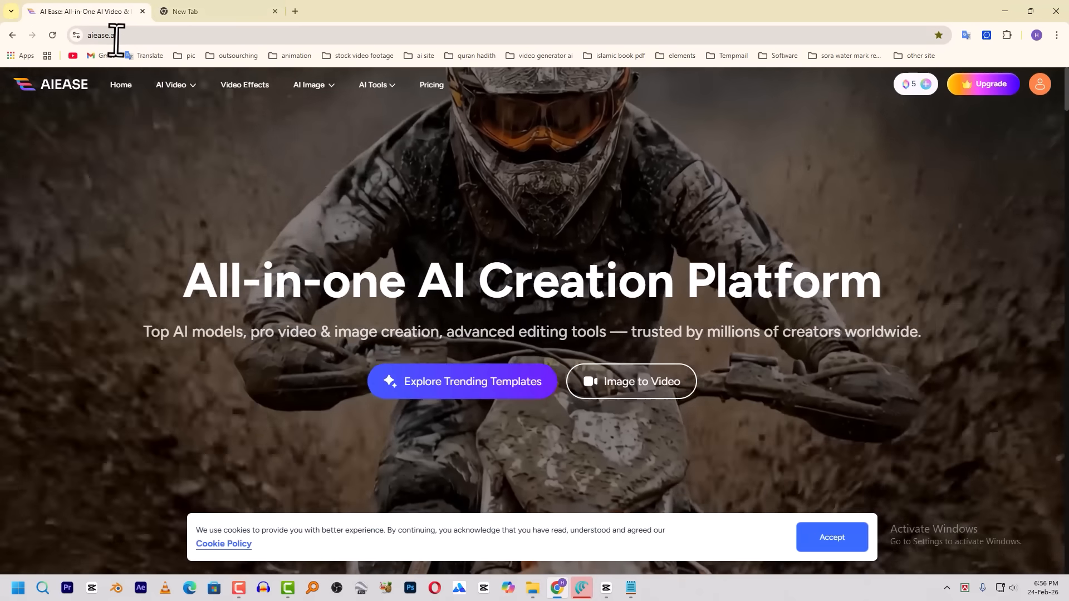
{"action": "mouse_move", "coordinate": [325, 91]}
{"action": "mouse_move", "coordinate": [372, 92]}
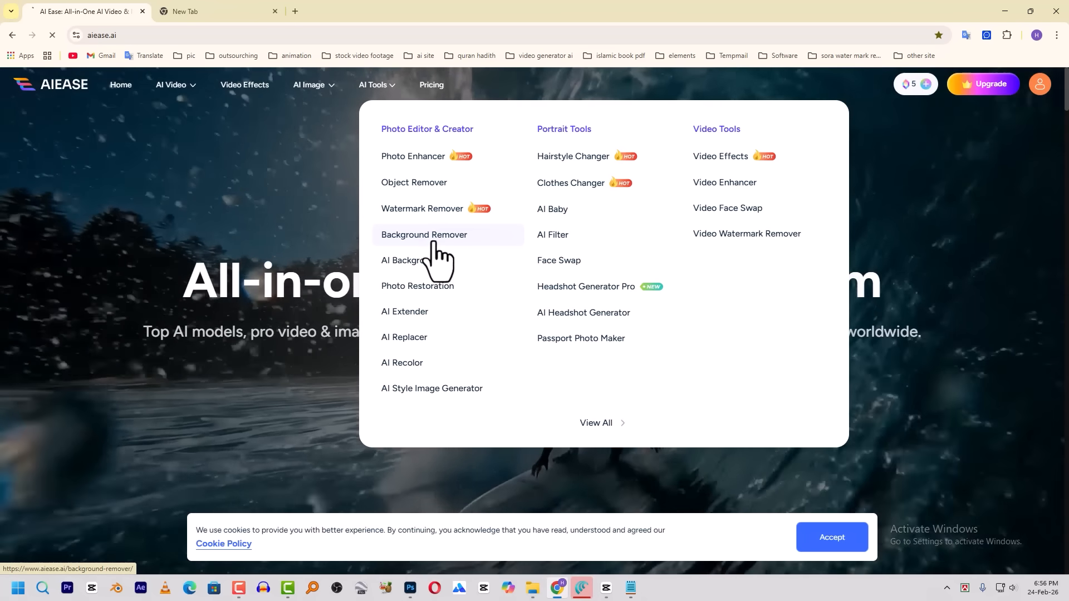
{"action": "left_click", "coordinate": [433, 248]}
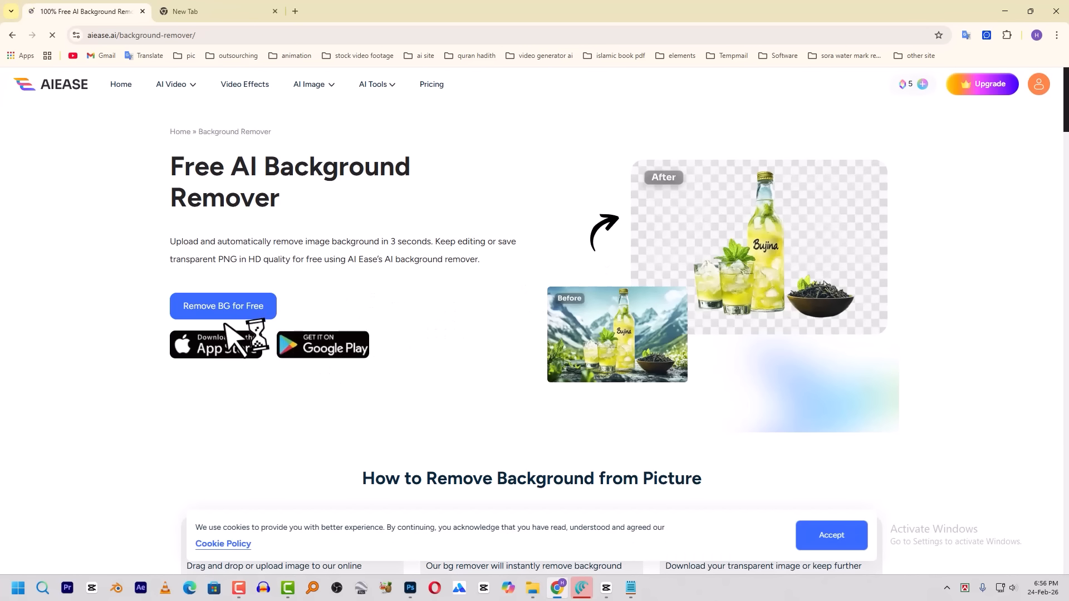
{"action": "left_click", "coordinate": [221, 318]}
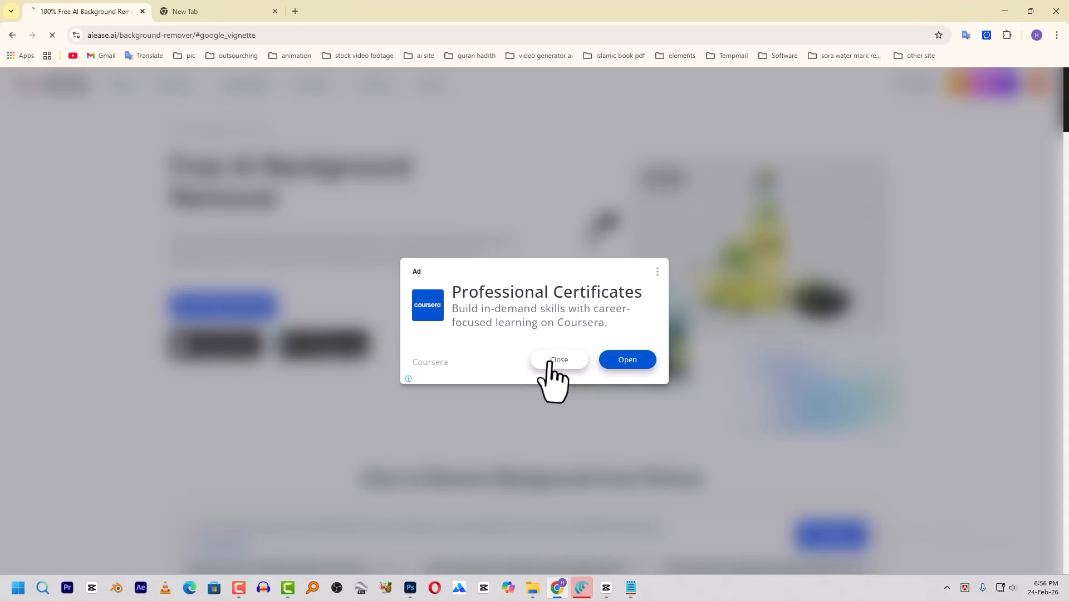
{"action": "left_click", "coordinate": [645, 249]}
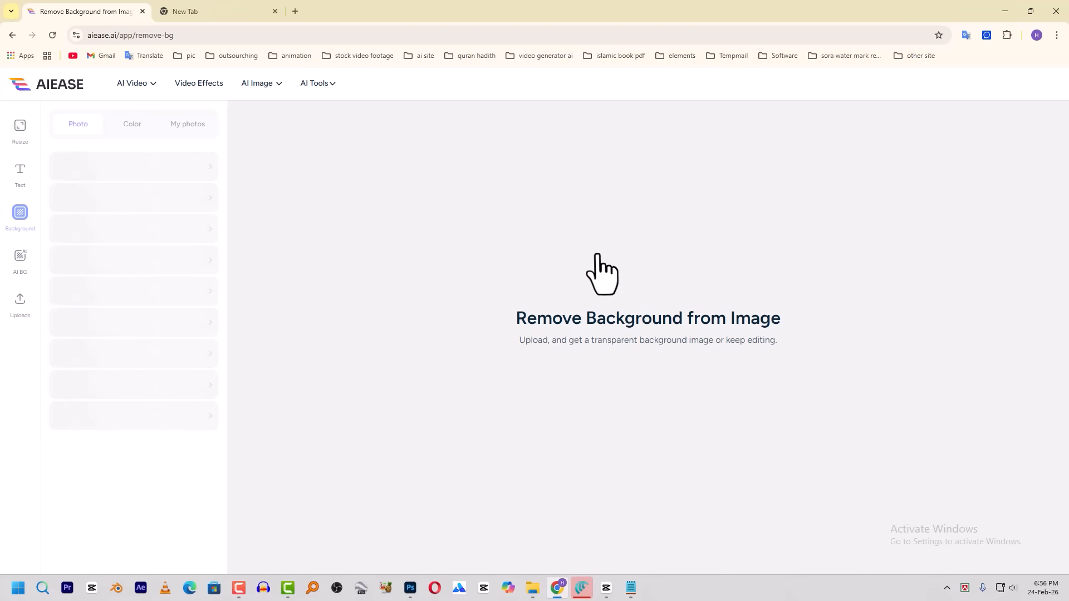
Upload the The-Communs-University-of-Potsdam-Potsdam-Germany image from the Desktop's New folder (4) to the background remover
{"action": "left_click", "coordinate": [660, 378]}
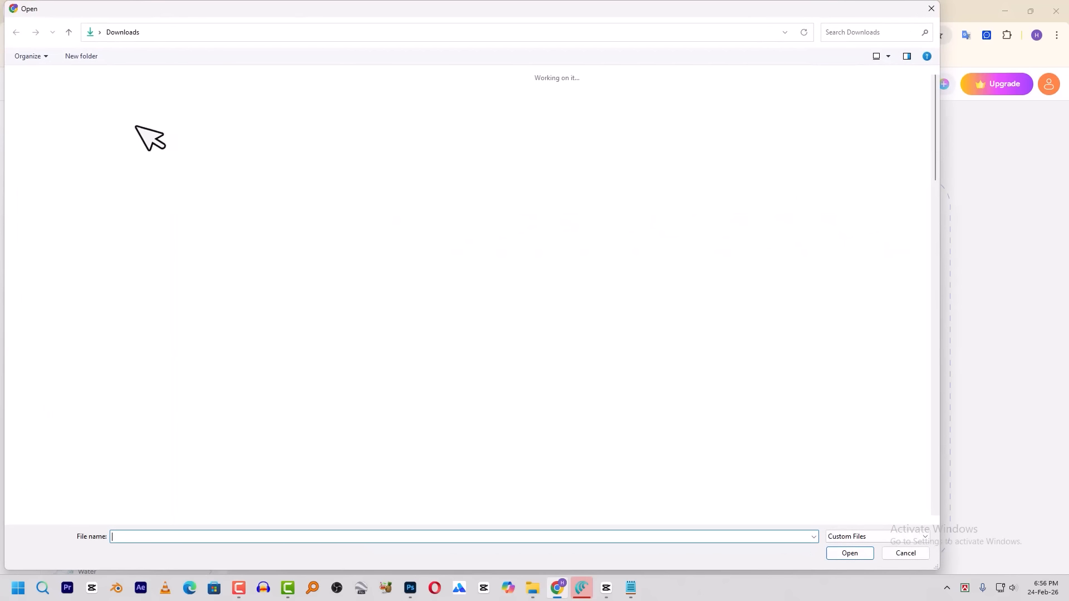
{"action": "left_click", "coordinate": [69, 128]}
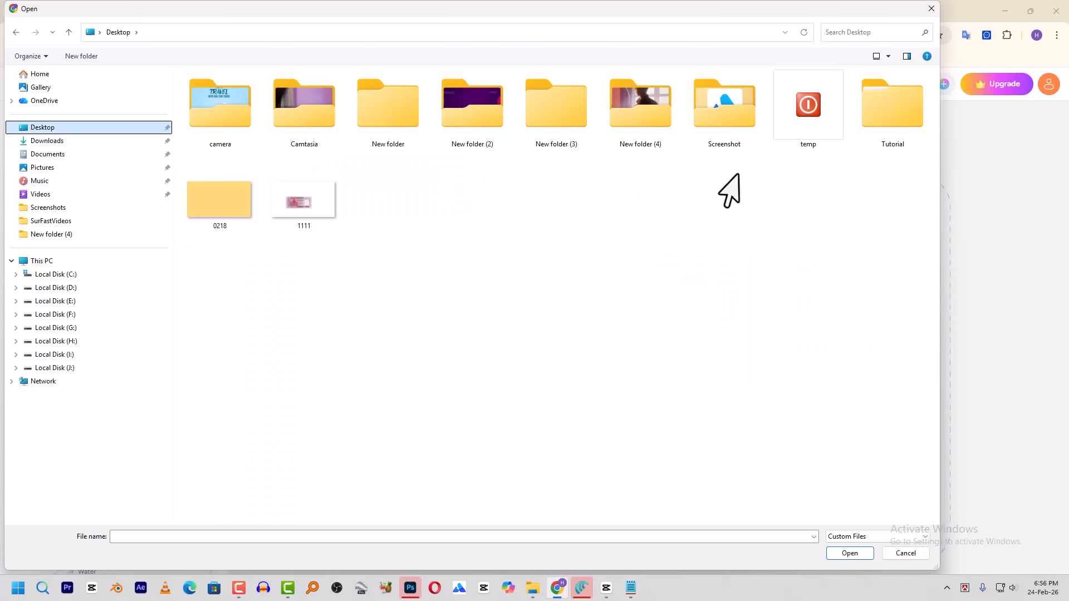
{"action": "double_click", "coordinate": [613, 117]}
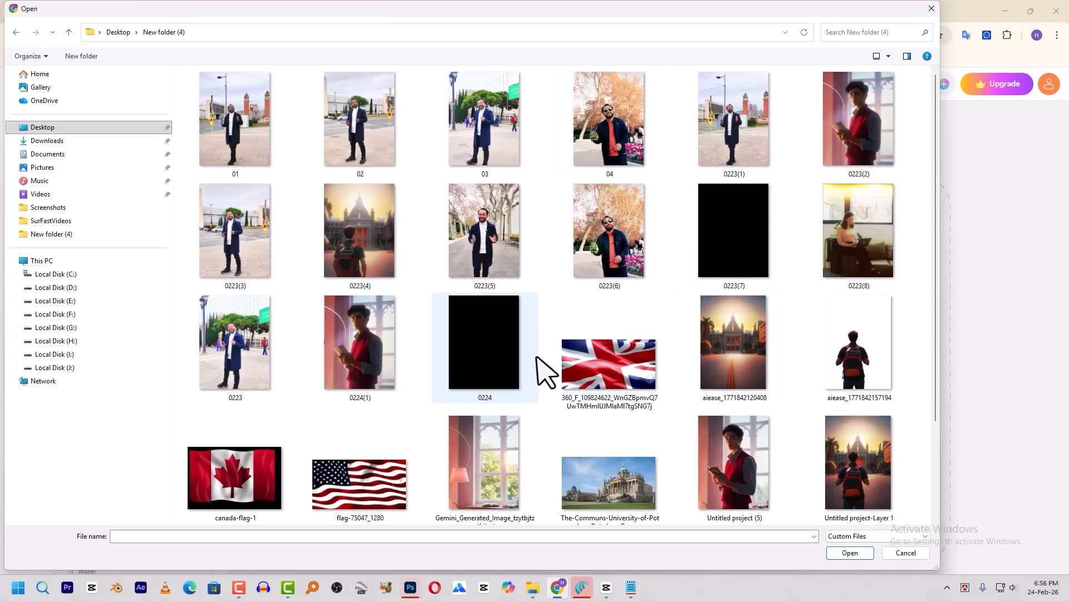
{"action": "double_click", "coordinate": [613, 480]}
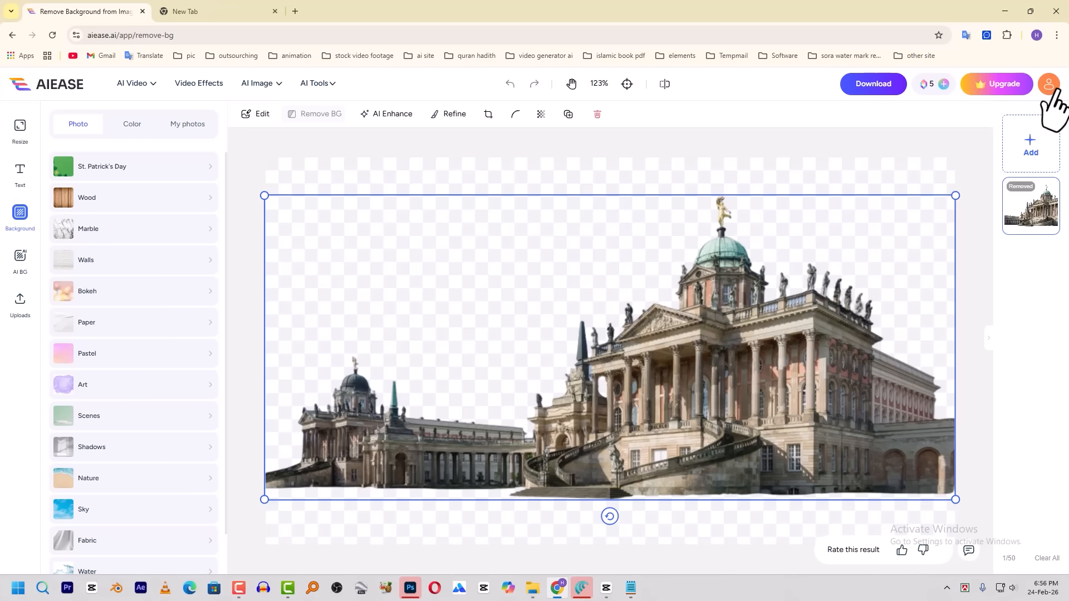
Download the cut-out building as the low-res 1000x562px image and open its download location
{"action": "left_click", "coordinate": [873, 86]}
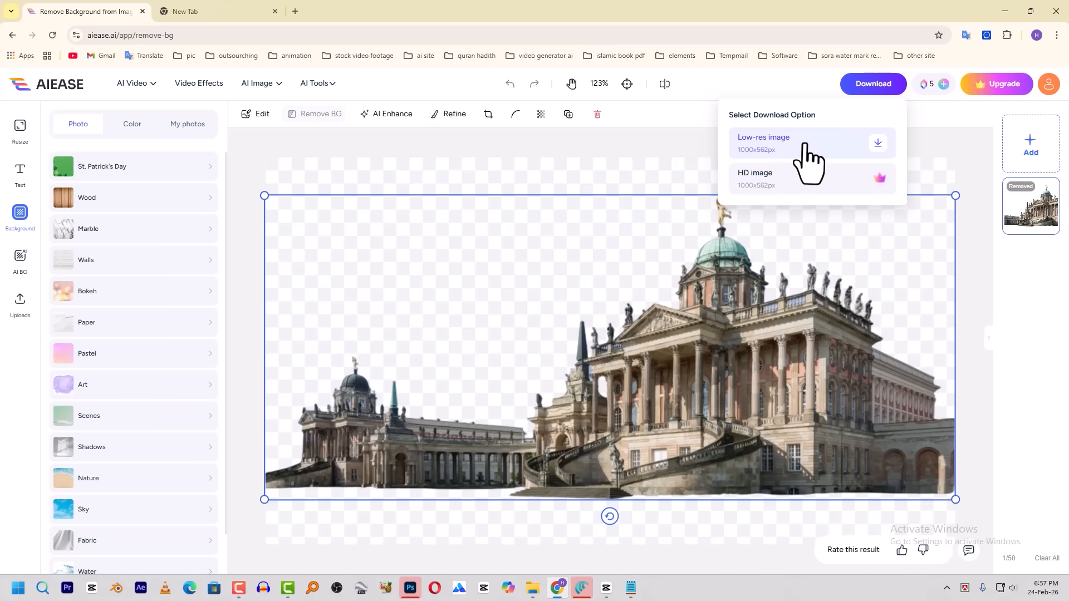
{"action": "left_click", "coordinate": [878, 144]}
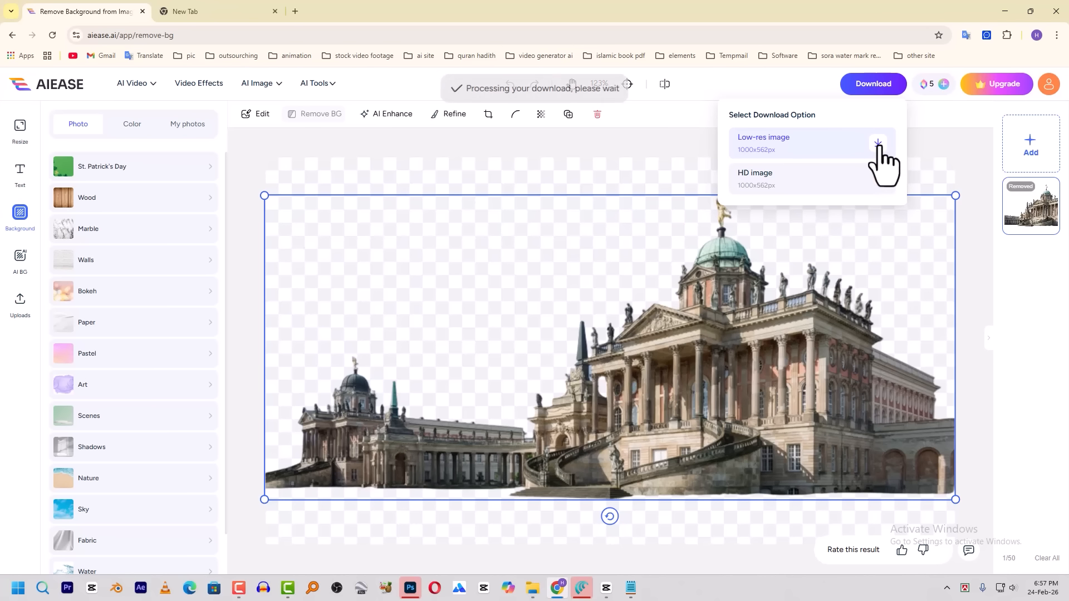
{"action": "left_click", "coordinate": [965, 61]}
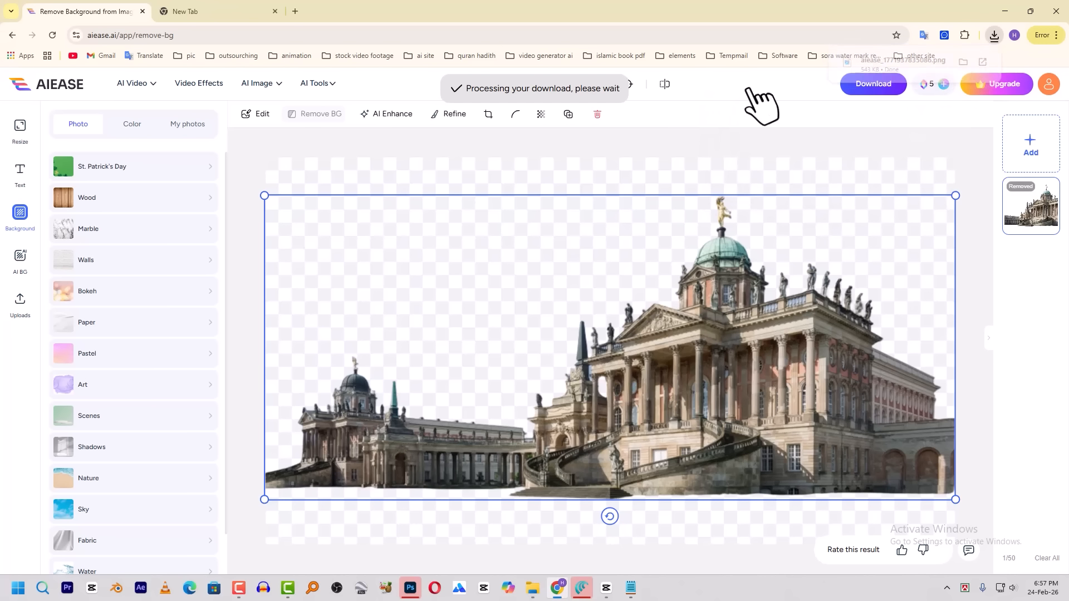
Add the downloaded building PNG to CapCut's timeline above the final talking clip, aligned to that clip's start
{"action": "left_click_drag", "start_coordinate": [162, 164], "coordinate": [462, 462]}
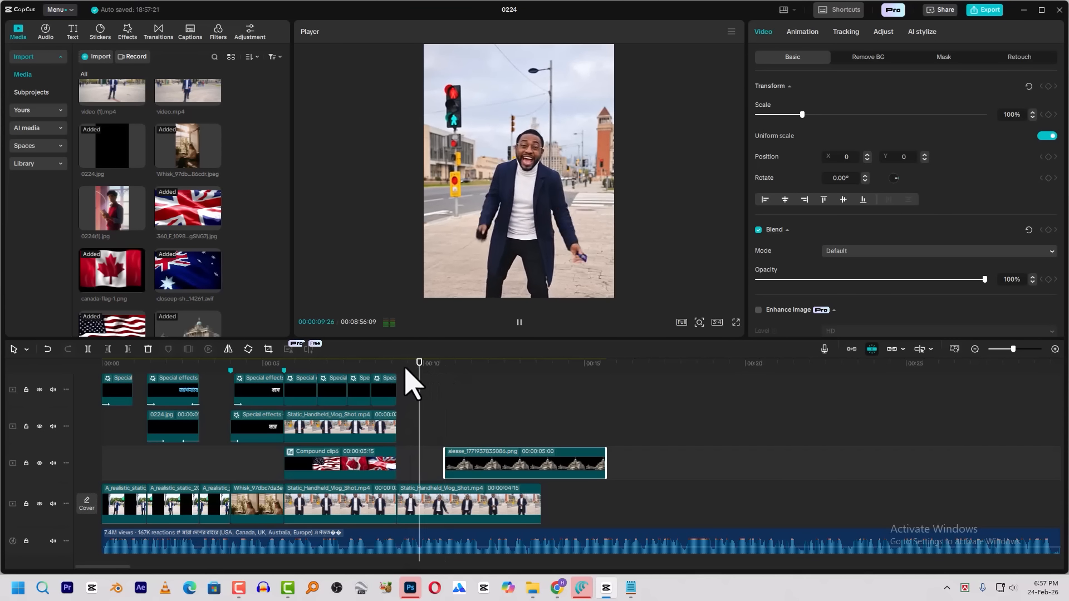
{"action": "key", "text": "space"}
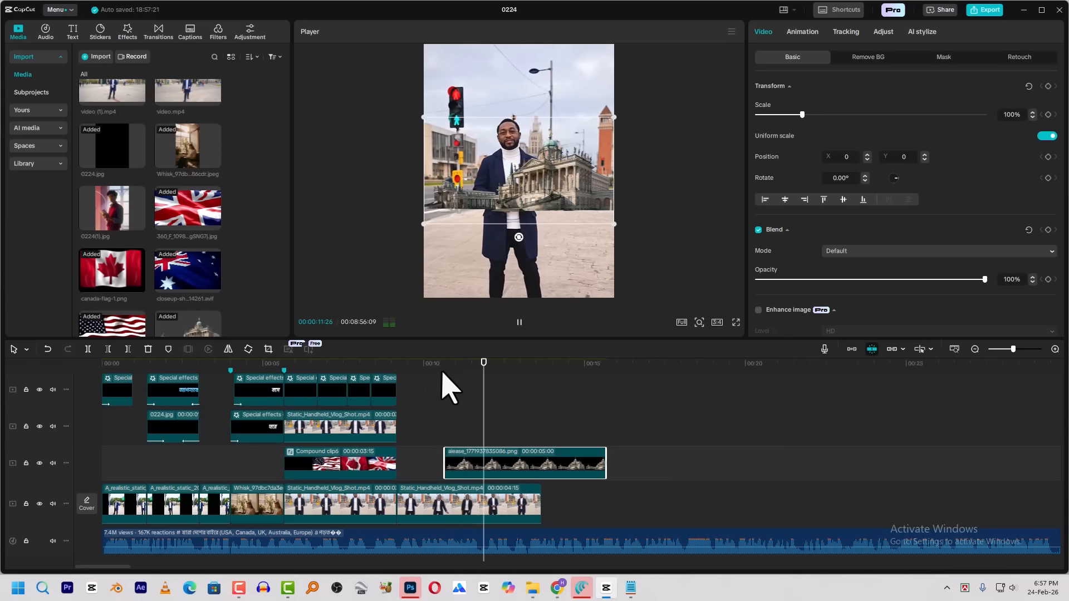
{"action": "left_click_drag", "start_coordinate": [508, 471], "coordinate": [456, 441]}
{"action": "left_click", "coordinate": [435, 372]}
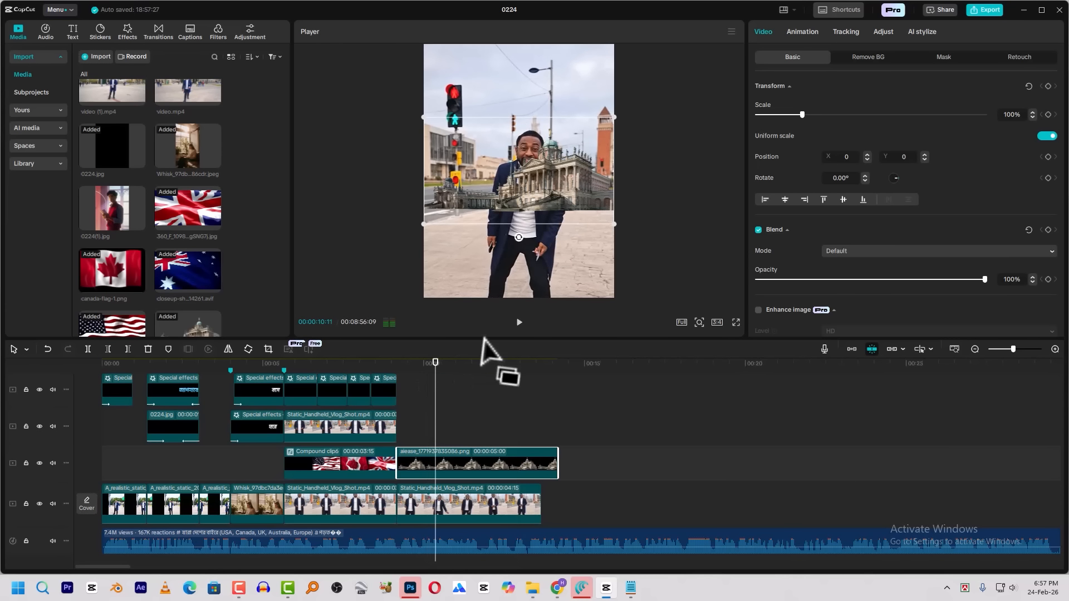
Scale the building to 159%, mirror it, and move it to about X 549, Y 413 in the frame
{"action": "left_click_drag", "start_coordinate": [615, 225], "coordinate": [644, 342]}
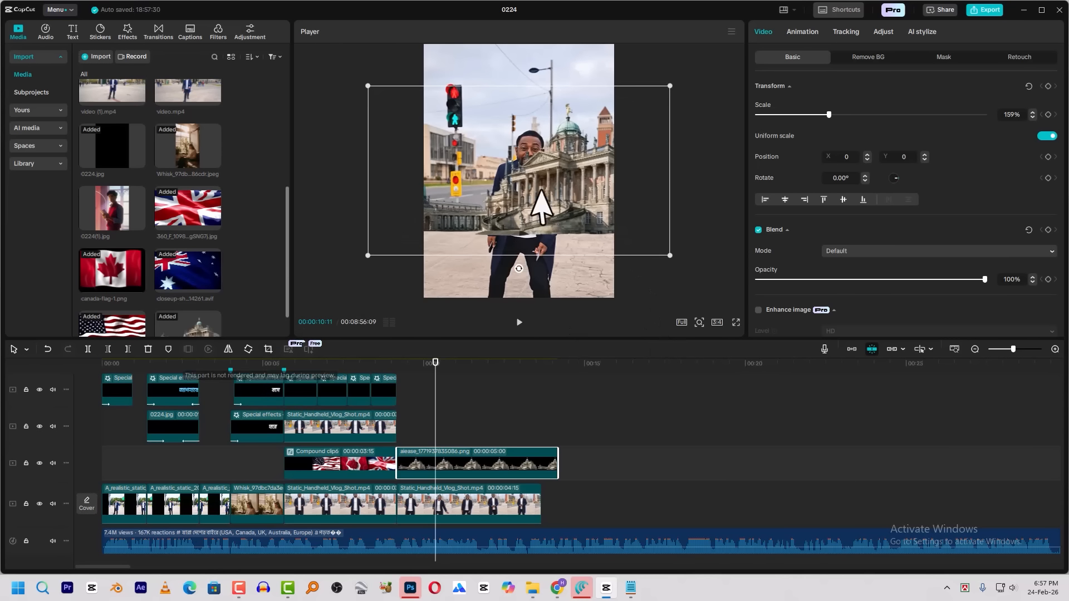
{"action": "left_click_drag", "start_coordinate": [544, 210], "coordinate": [501, 219]}
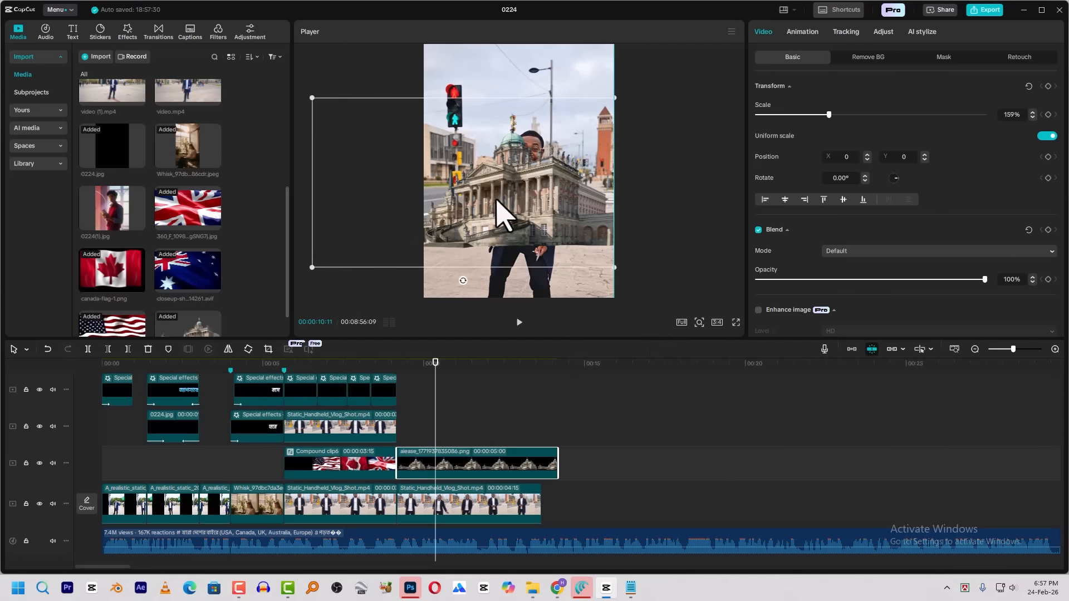
{"action": "left_click", "coordinate": [229, 349]}
{"action": "left_click_drag", "start_coordinate": [446, 222], "coordinate": [538, 171]}
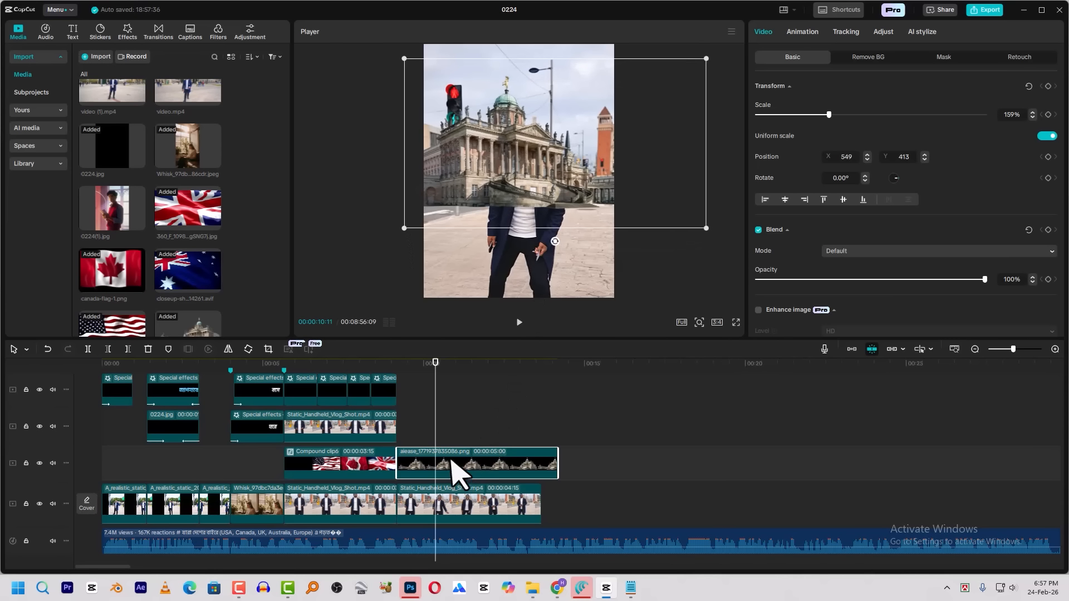
Duplicate the final talking clip onto the track above the building and apply automatic background removal to the copy
{"action": "left_click", "coordinate": [438, 508]}
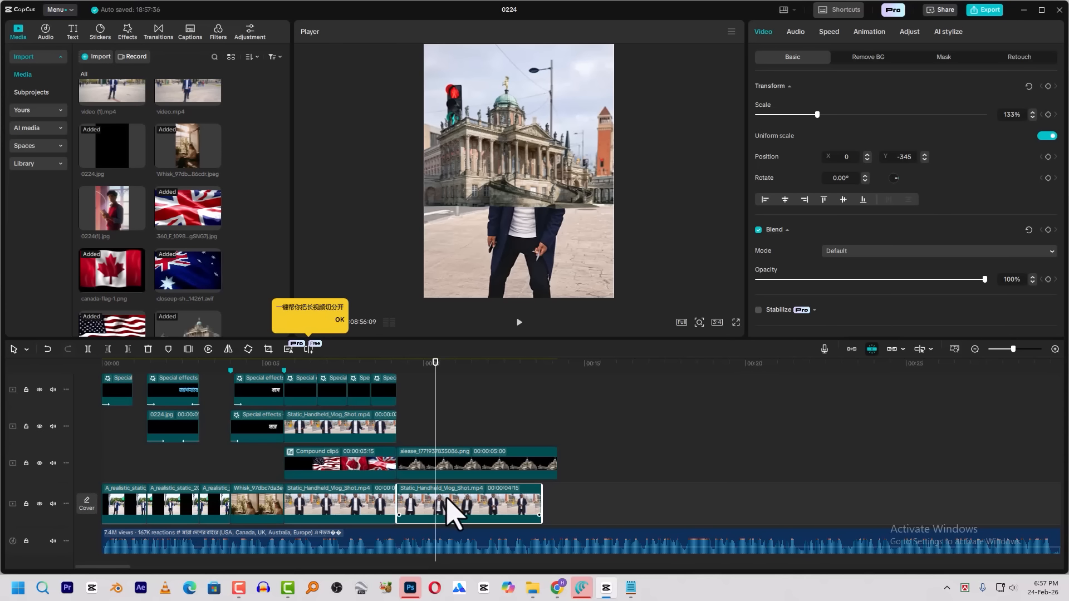
{"action": "left_click_drag", "start_coordinate": [447, 501], "coordinate": [445, 421]}
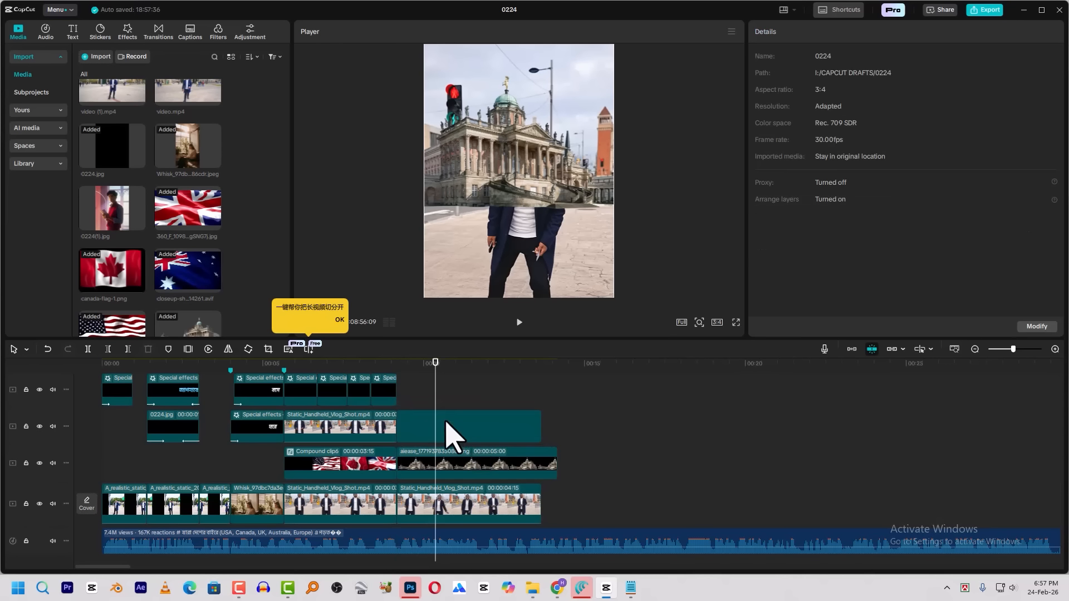
{"action": "left_click", "coordinate": [868, 57]}
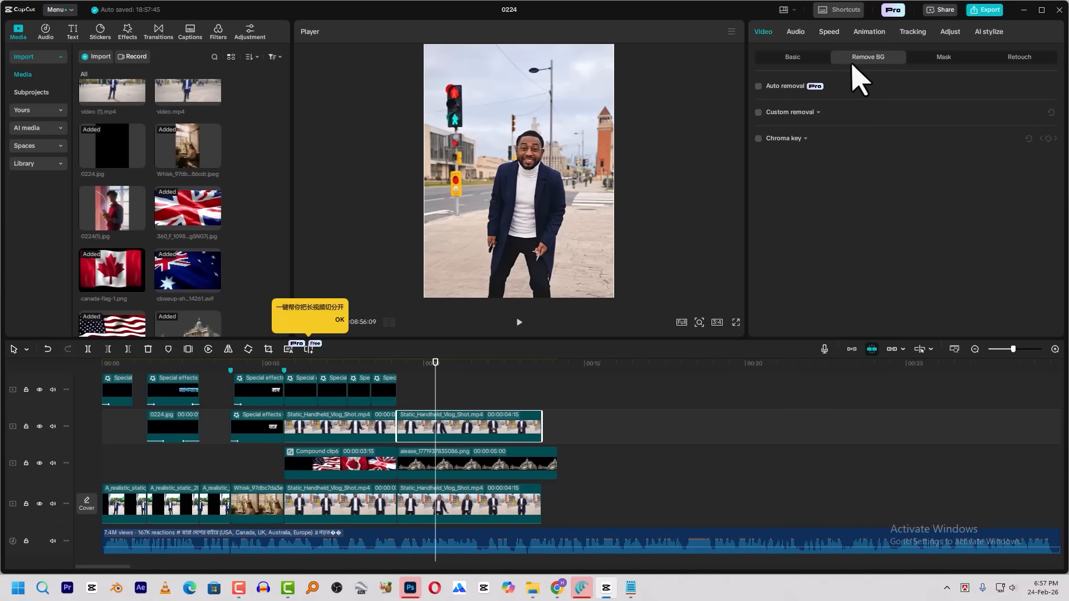
{"action": "left_click", "coordinate": [759, 86]}
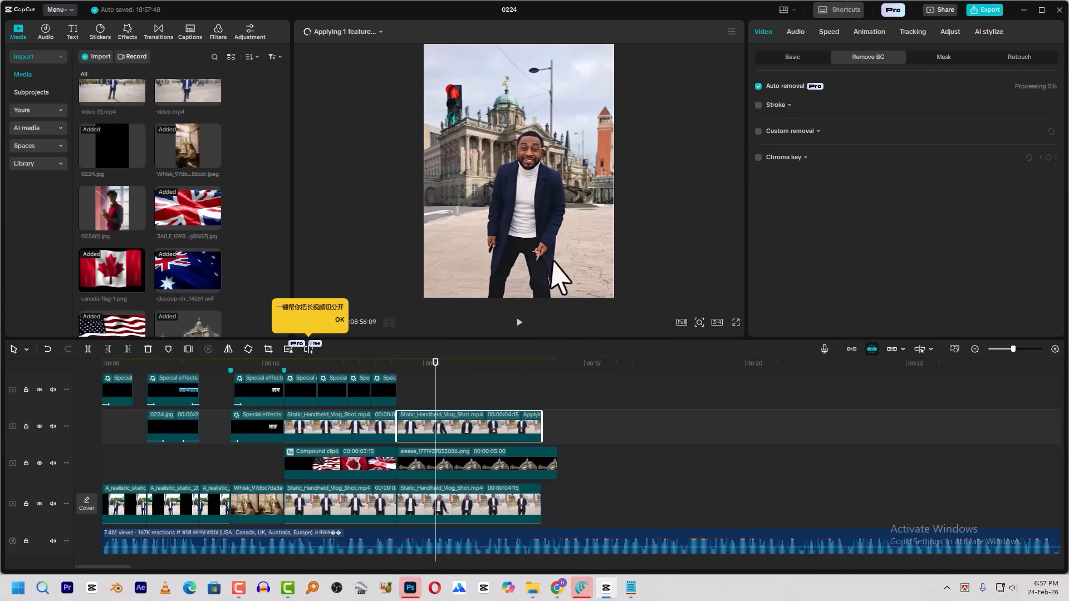
Enlarge the building to 181% at about X 276, Y 455, and duplicate its clip onto a track directly above
{"action": "left_click", "coordinate": [493, 469]}
{"action": "left_click_drag", "start_coordinate": [475, 179], "coordinate": [440, 164]}
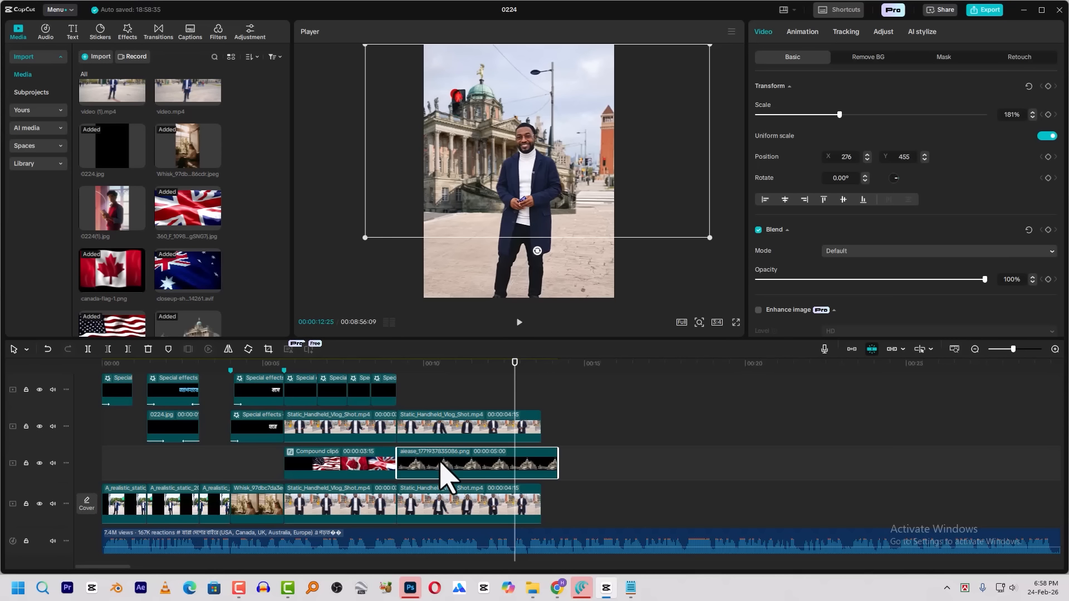
{"action": "left_click_drag", "start_coordinate": [425, 457], "coordinate": [427, 438]}
{"action": "left_click", "coordinate": [433, 366]}
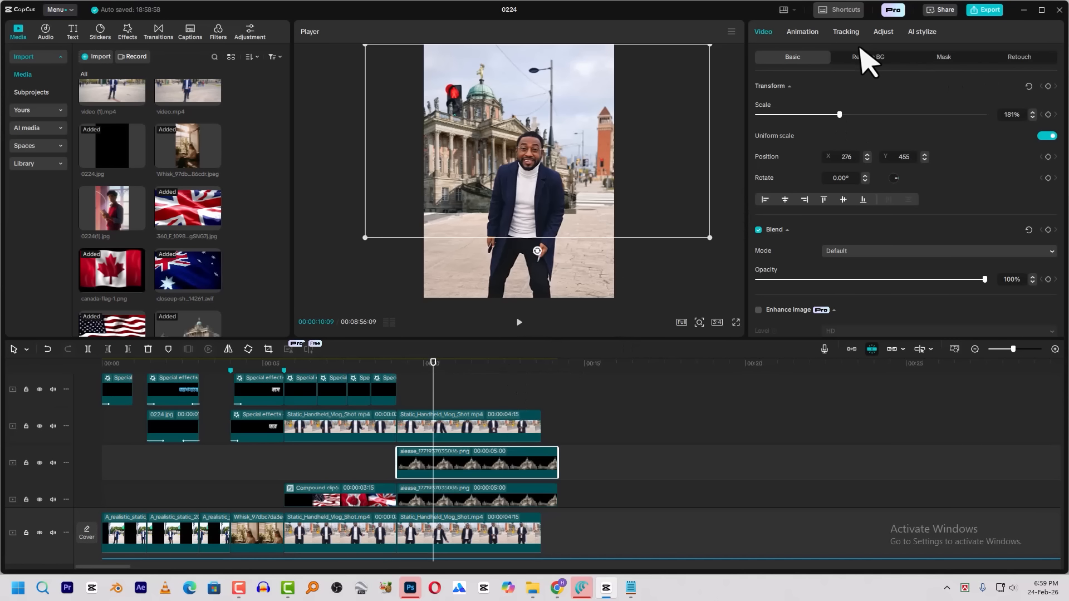
Tint the upper building copy green with the color wheels: Tint -0.26, 0.11, -0.28 and Shadows -0.35, 0.12, -0.11
{"action": "left_click", "coordinate": [884, 32]}
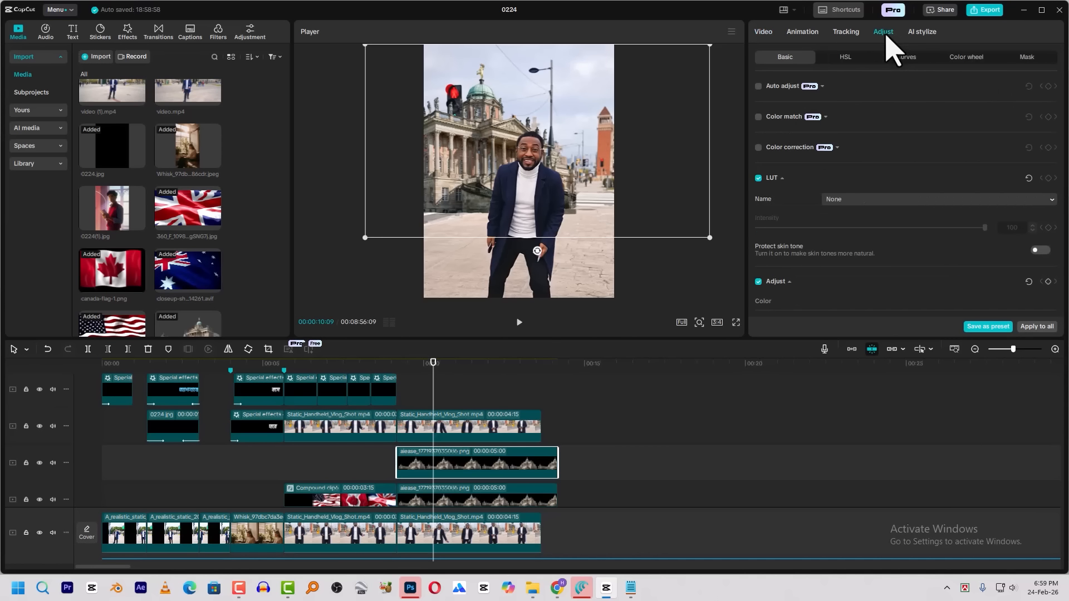
{"action": "left_click", "coordinate": [975, 58]}
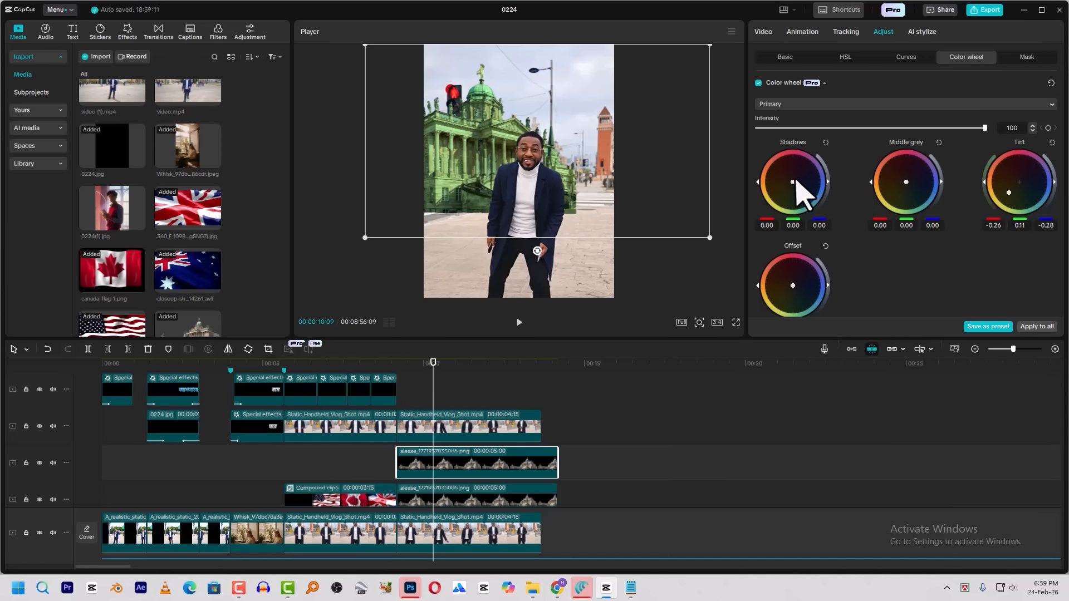
{"action": "left_click_drag", "start_coordinate": [791, 182], "coordinate": [780, 199]}
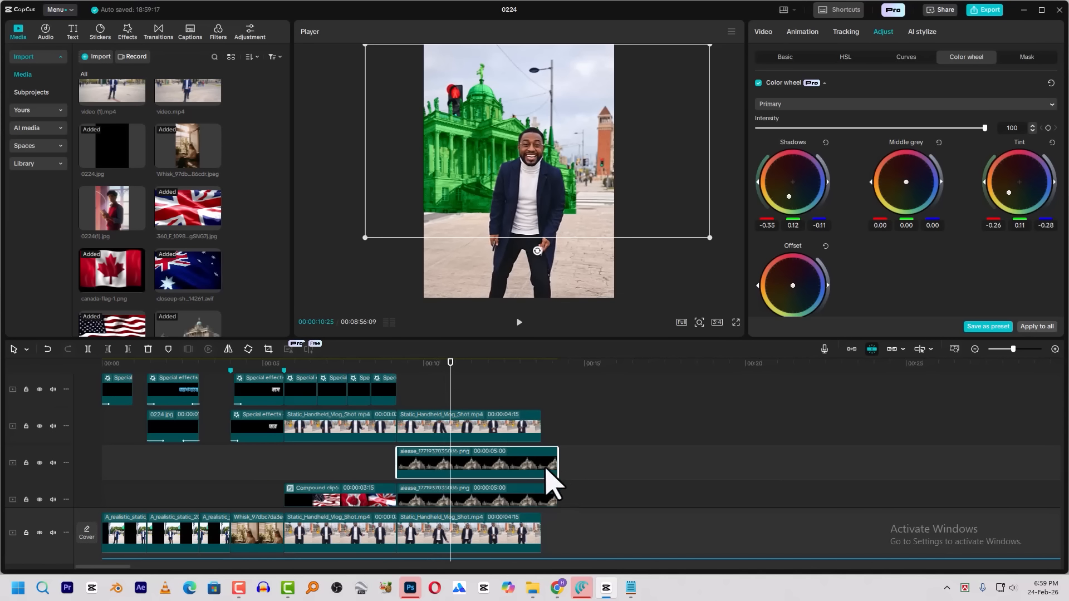
Trim the green building copy to about 2 seconds from the talking clip's start and preview it
{"action": "left_click_drag", "start_coordinate": [546, 469], "coordinate": [461, 469]}
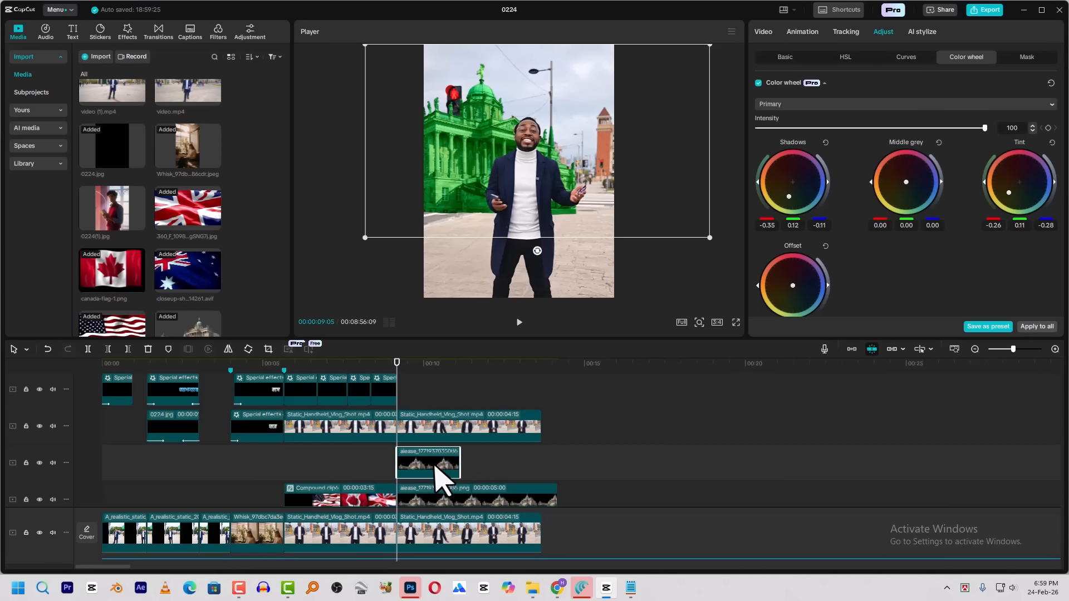
{"action": "left_click", "coordinate": [433, 429]}
{"action": "key", "text": "space"}
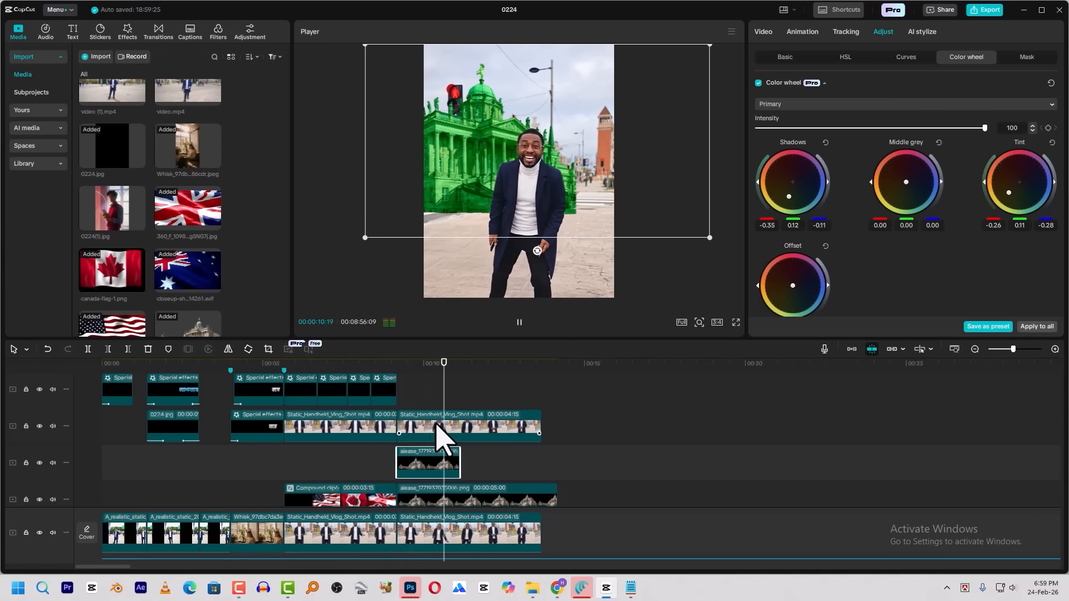
{"action": "key", "text": "space"}
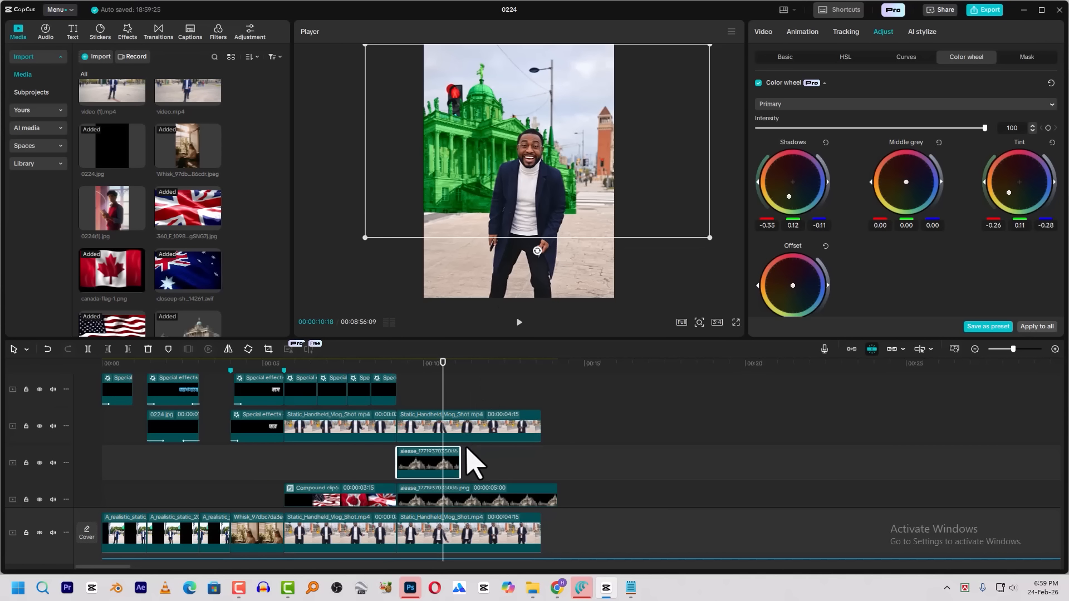
Apply the Fade Out exit animation with a 0.5 s duration to the green building copy
{"action": "left_click_drag", "start_coordinate": [460, 363], "coordinate": [446, 382]}
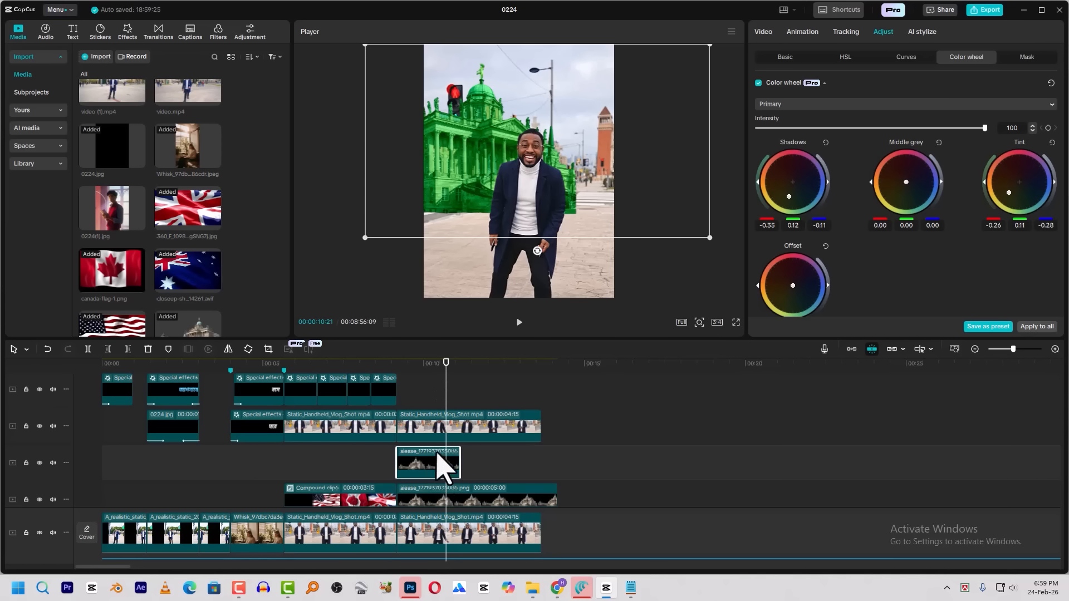
{"action": "left_click", "coordinate": [800, 33]}
{"action": "left_click", "coordinate": [894, 60]}
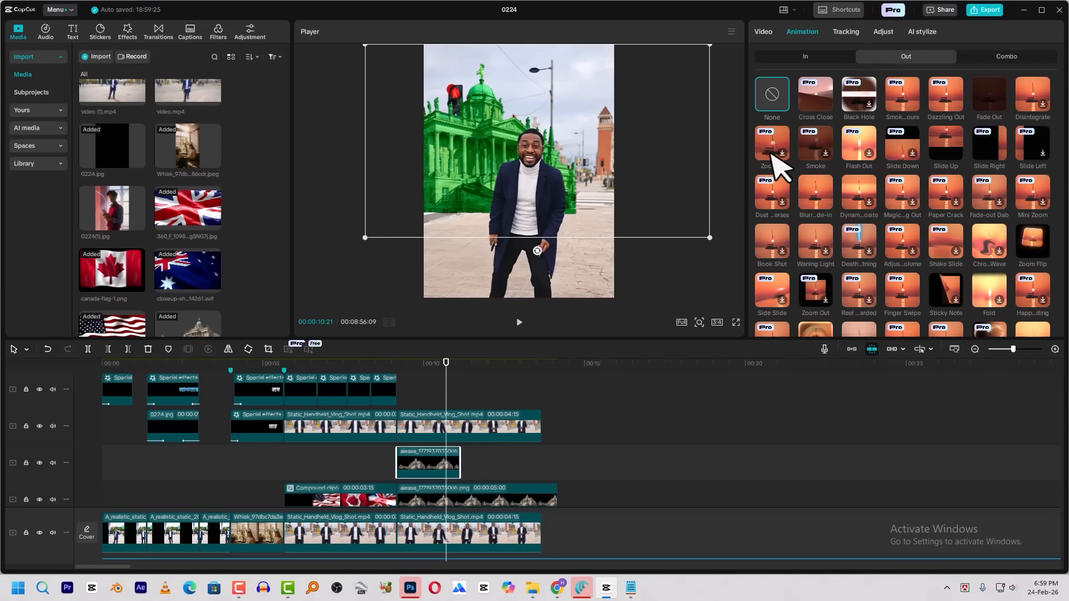
{"action": "left_click", "coordinate": [991, 98]}
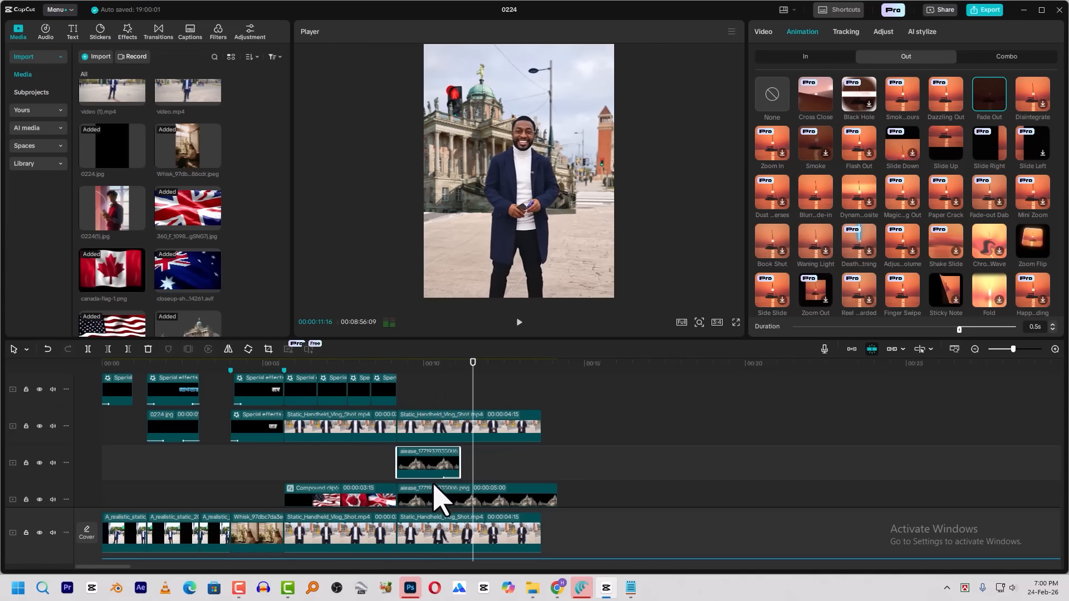
Combine the green building copy and the original building clip into one compound clip
{"action": "left_click", "coordinate": [451, 509]}
{"action": "right_click", "coordinate": [435, 463]}
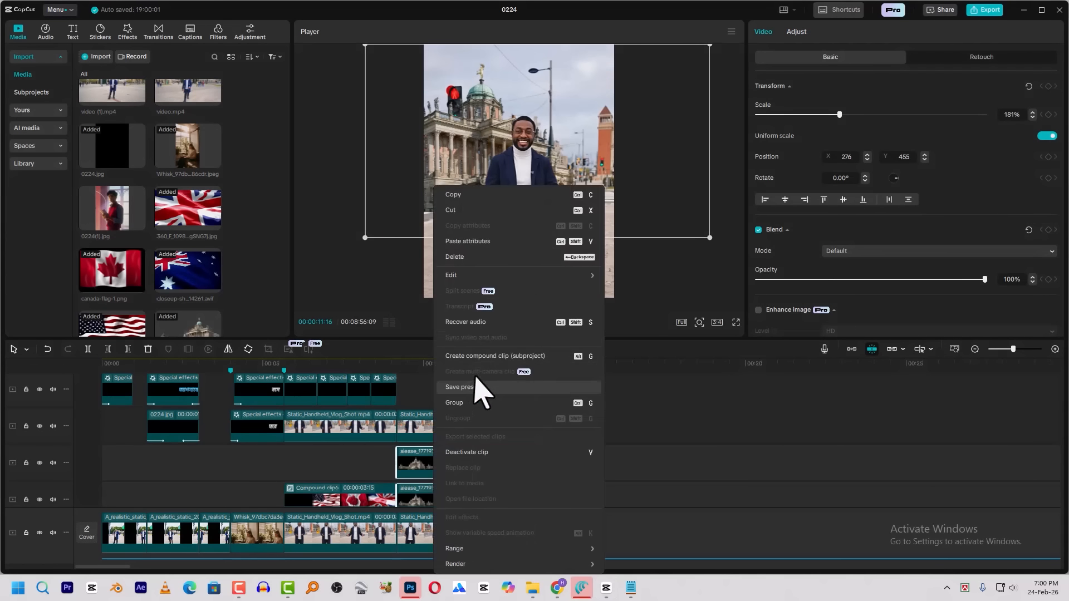
{"action": "left_click", "coordinate": [487, 366]}
Add a Split mask rotated -180° with feather 30 to the building compound clip, at about X -101, Y -395, hiding the building
{"action": "left_click", "coordinate": [403, 366]}
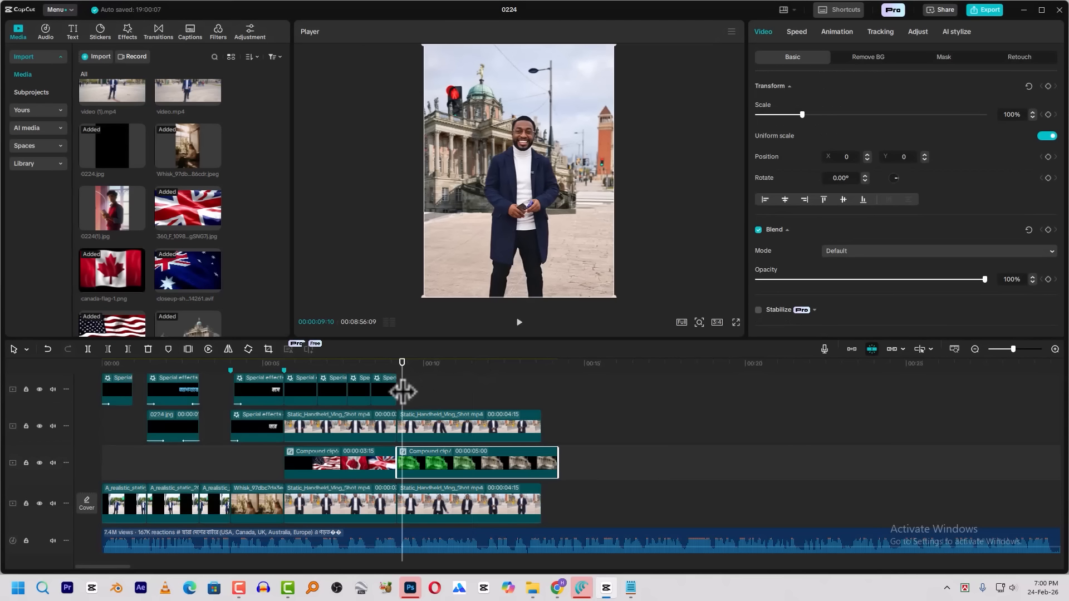
{"action": "left_click", "coordinate": [948, 58]}
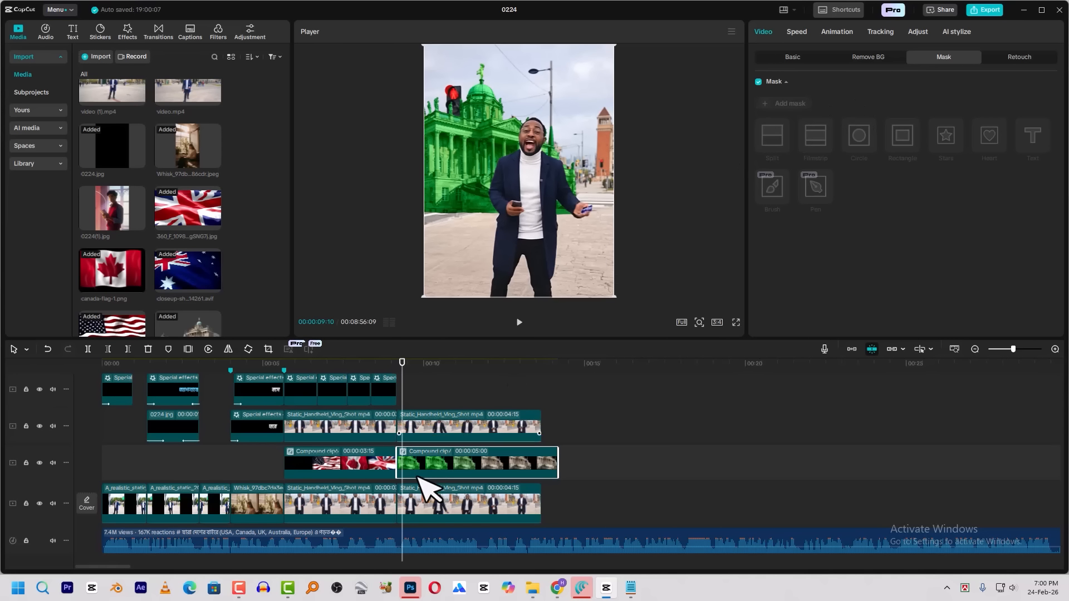
{"action": "left_click", "coordinate": [787, 106]}
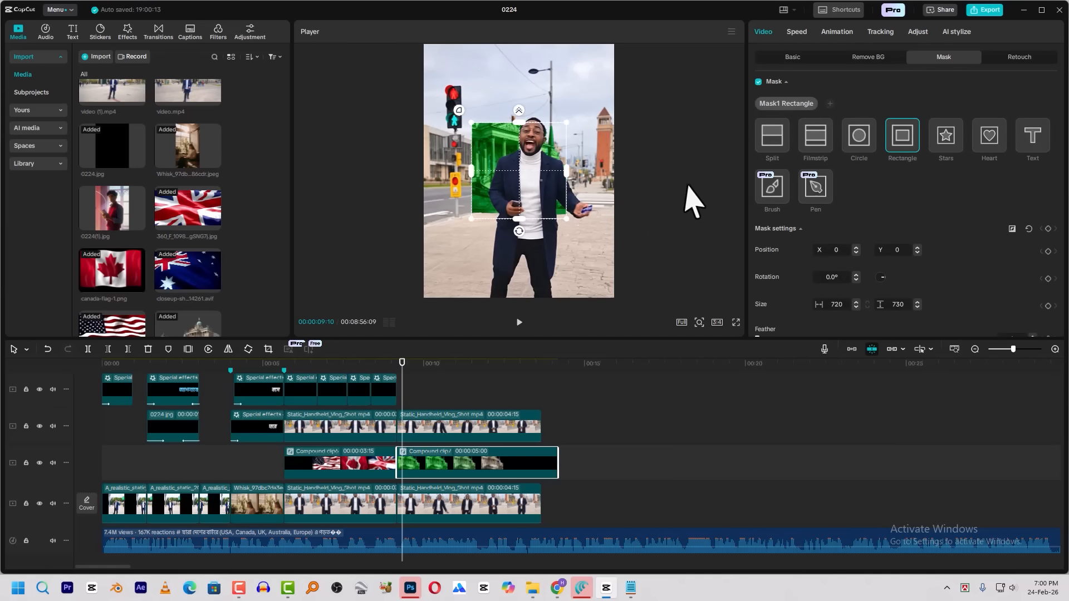
{"action": "left_click", "coordinate": [773, 142]}
{"action": "left_click_drag", "start_coordinate": [520, 181], "coordinate": [528, 231]}
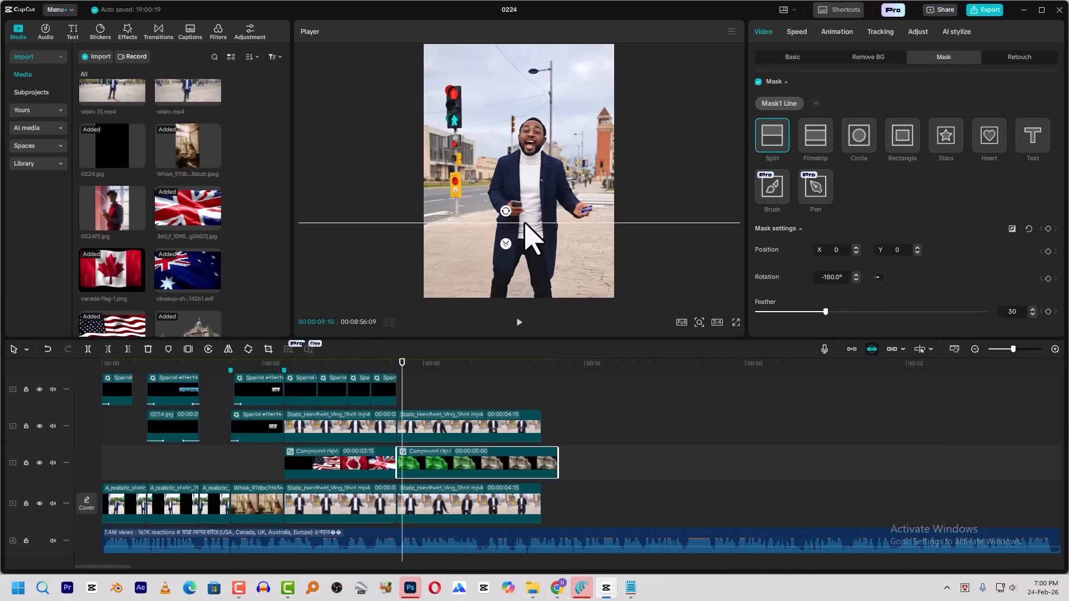
Set a keyframe for all mask settings at the building compound clip's start, 00:00:09:05
{"action": "left_click_drag", "start_coordinate": [403, 387], "coordinate": [396, 389]}
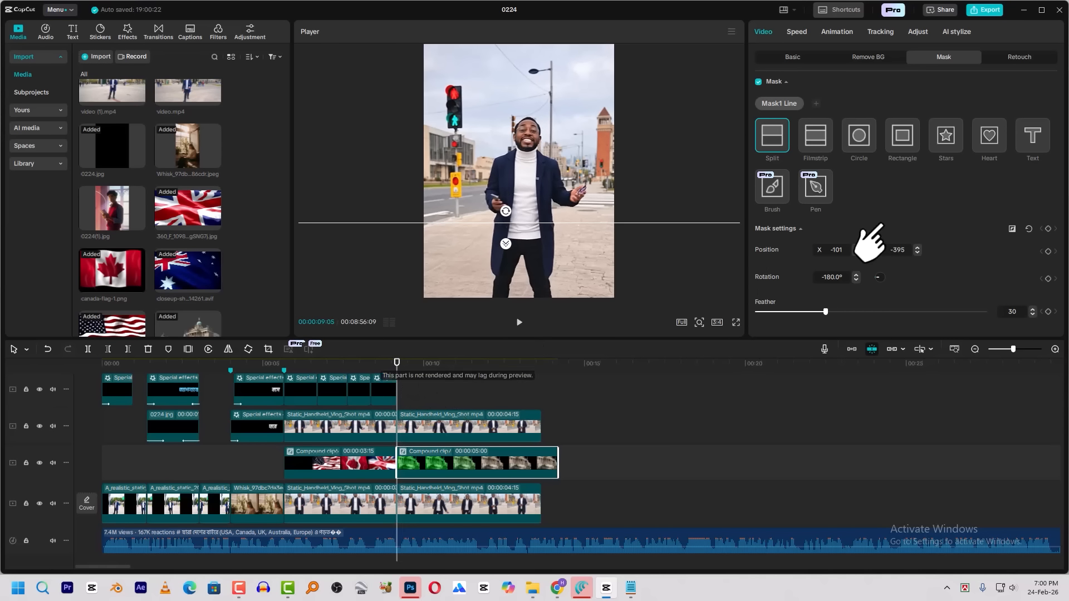
{"action": "left_click", "coordinate": [1049, 229]}
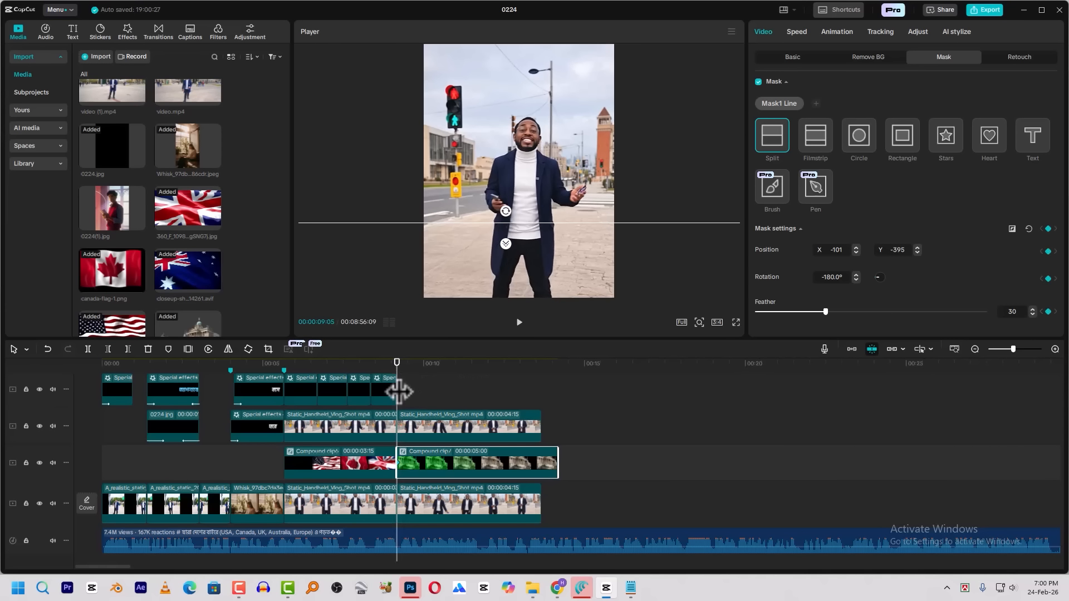
Keyframe the building's Split mask at about X 37, Y 901 at 00:00:09:20 to uncover the building, and preview the reveal
{"action": "key", "text": "shift+Right"}
{"action": "key", "text": "shift+Right"}
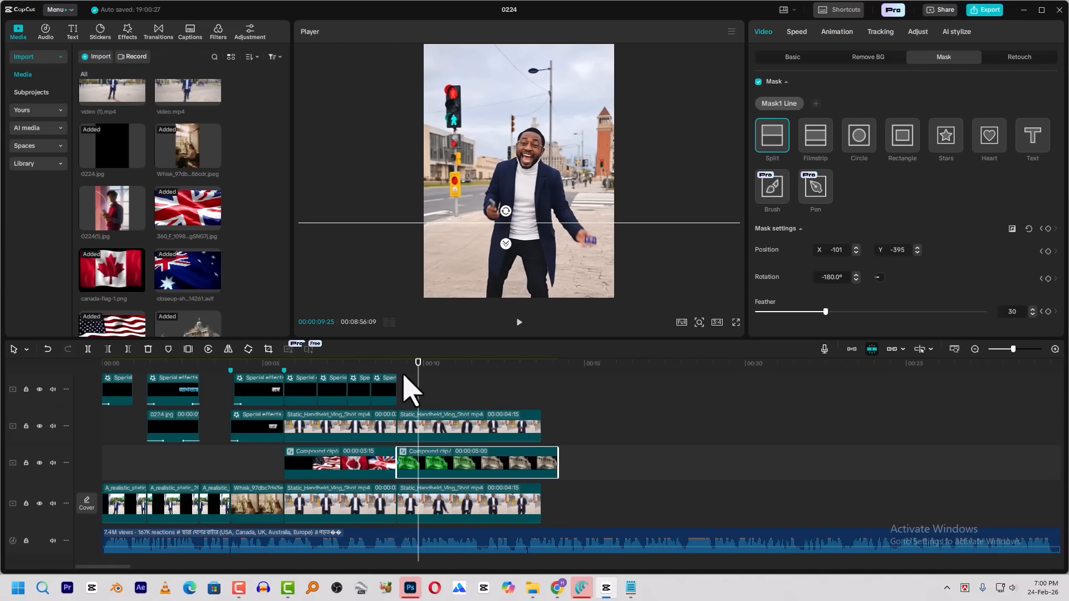
{"action": "key", "text": "Left"}
{"action": "key", "text": "Left"}
{"action": "key", "text": "Left"}
{"action": "key", "text": "Left"}
{"action": "key", "text": "Left"}
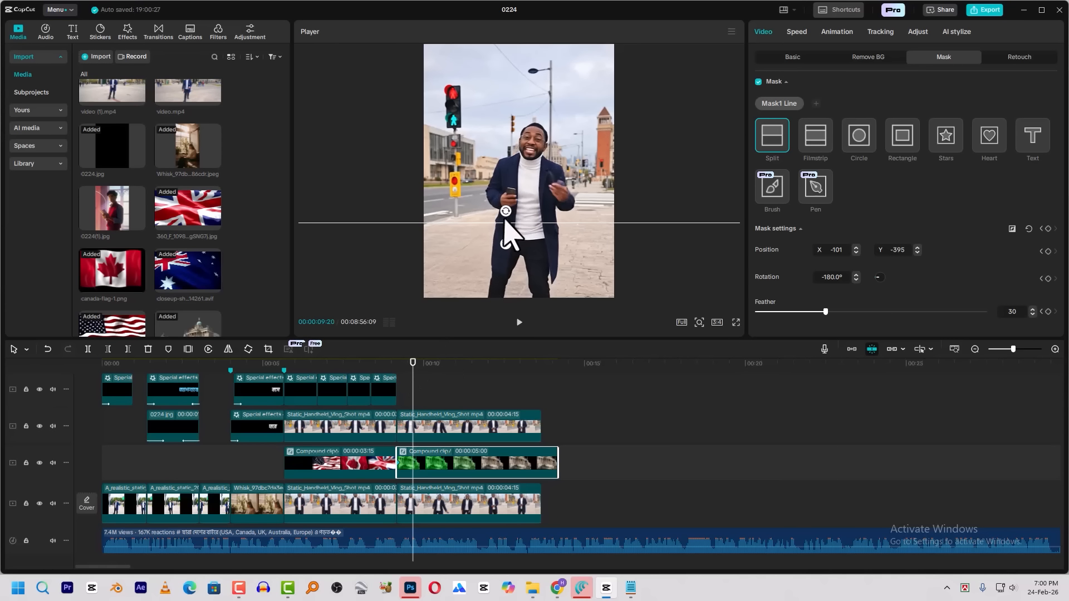
{"action": "left_click_drag", "start_coordinate": [492, 220], "coordinate": [510, 51]}
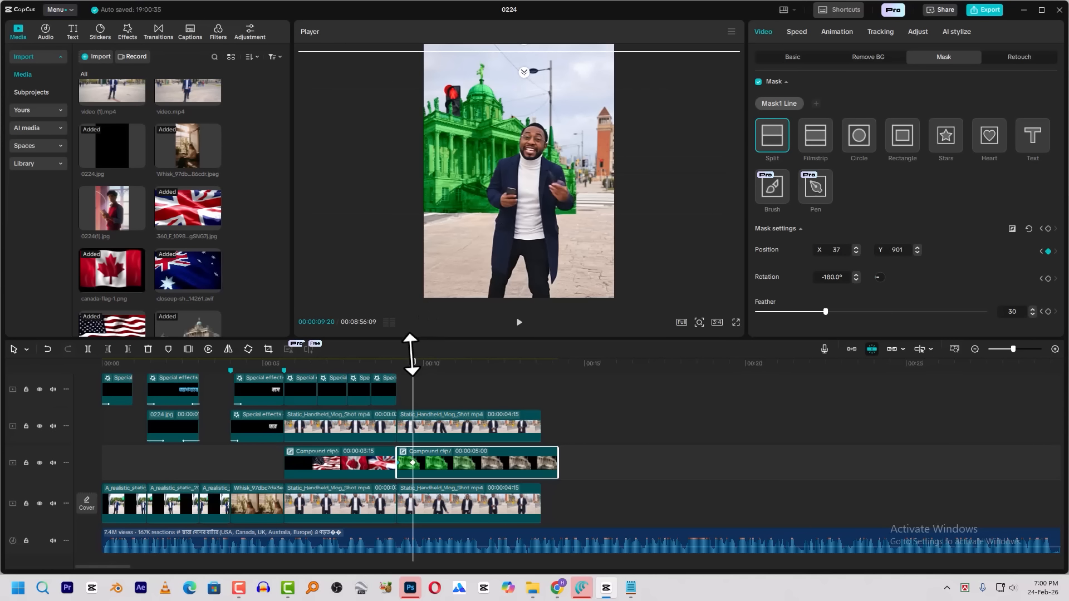
{"action": "key", "text": "space"}
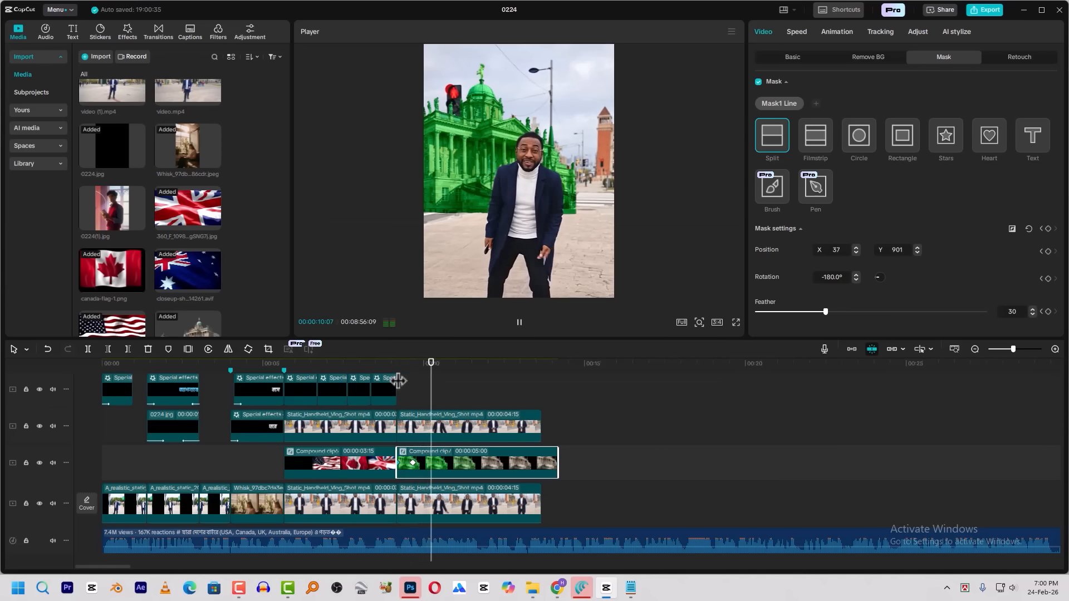
{"action": "left_click", "coordinate": [398, 378]}
{"action": "key", "text": "space"}
{"action": "key", "text": "space"}
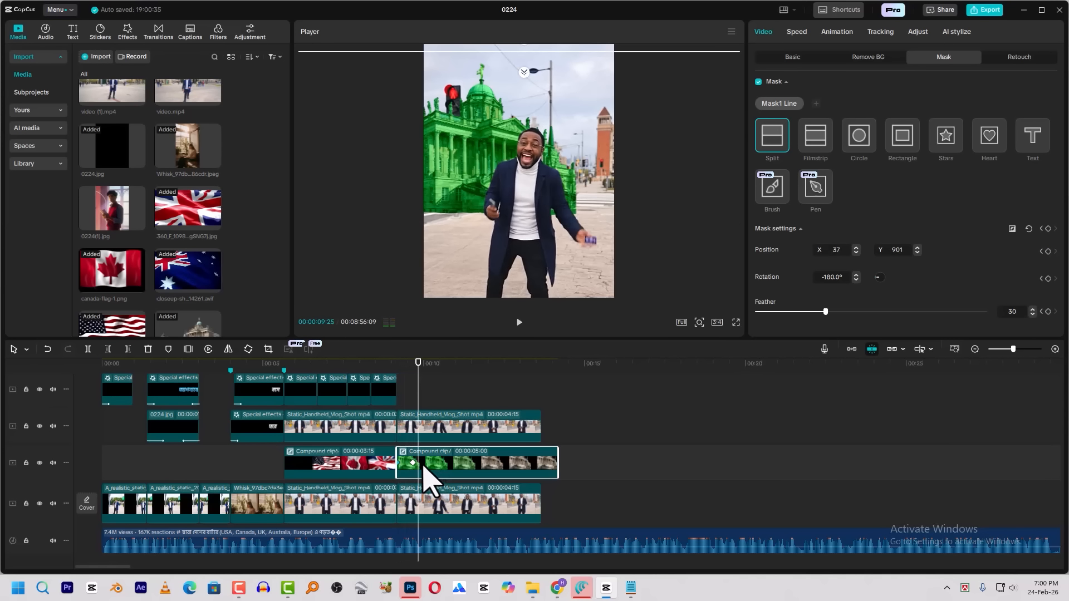
Apply the Ease preset curve to the Split mask's second keyframe and play back the reveal
{"action": "right_click", "coordinate": [416, 464]}
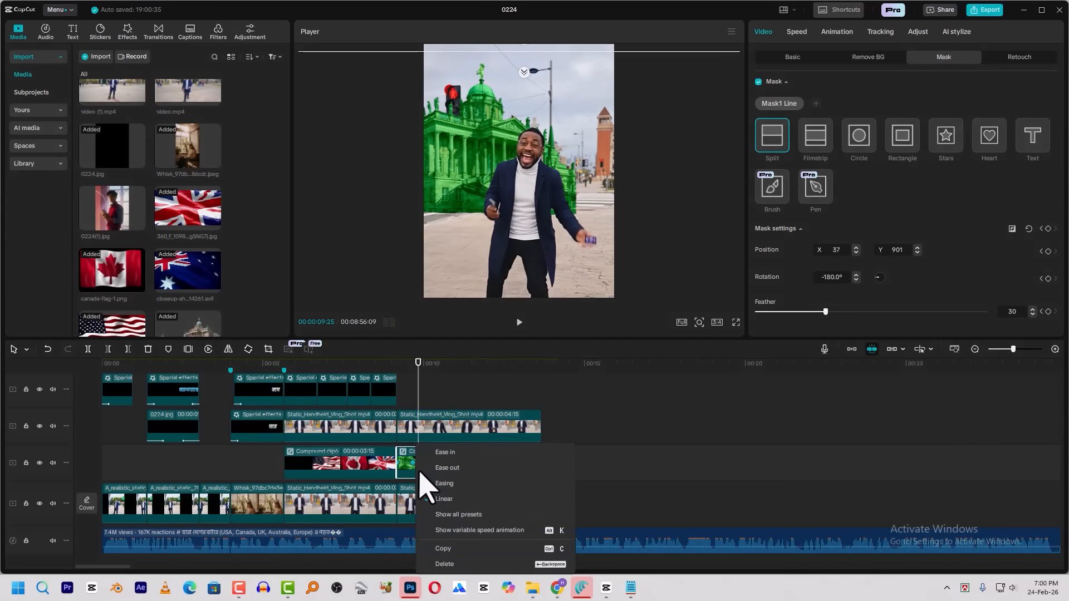
{"action": "left_click", "coordinate": [454, 516]}
{"action": "left_click", "coordinate": [605, 482]}
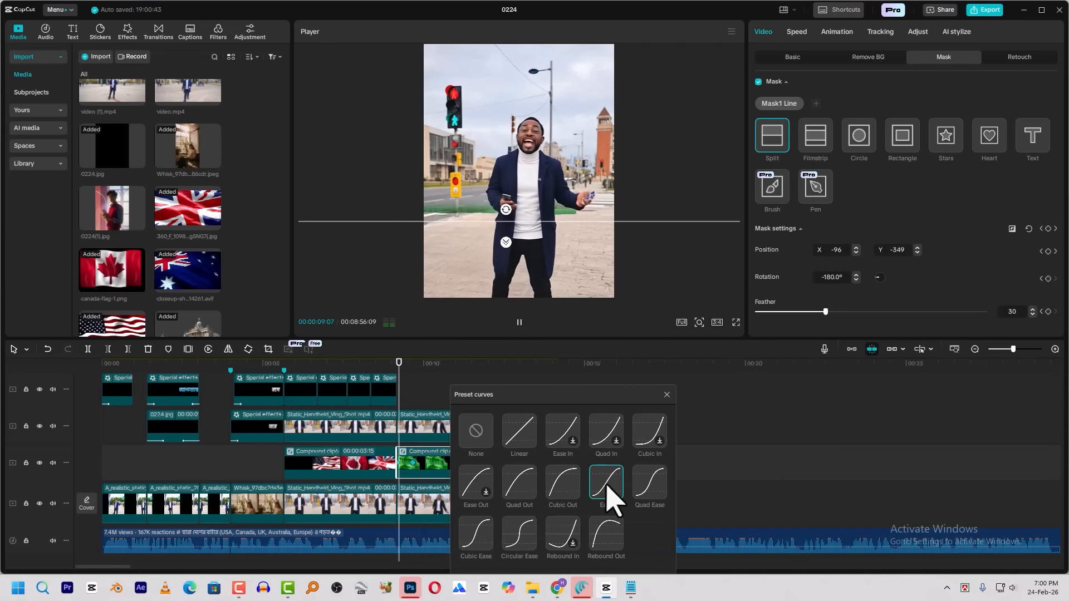
{"action": "left_click", "coordinate": [667, 395]}
{"action": "left_click", "coordinate": [384, 368]}
{"action": "key", "text": "space"}
{"action": "key", "text": "space"}
{"action": "key", "text": "space"}
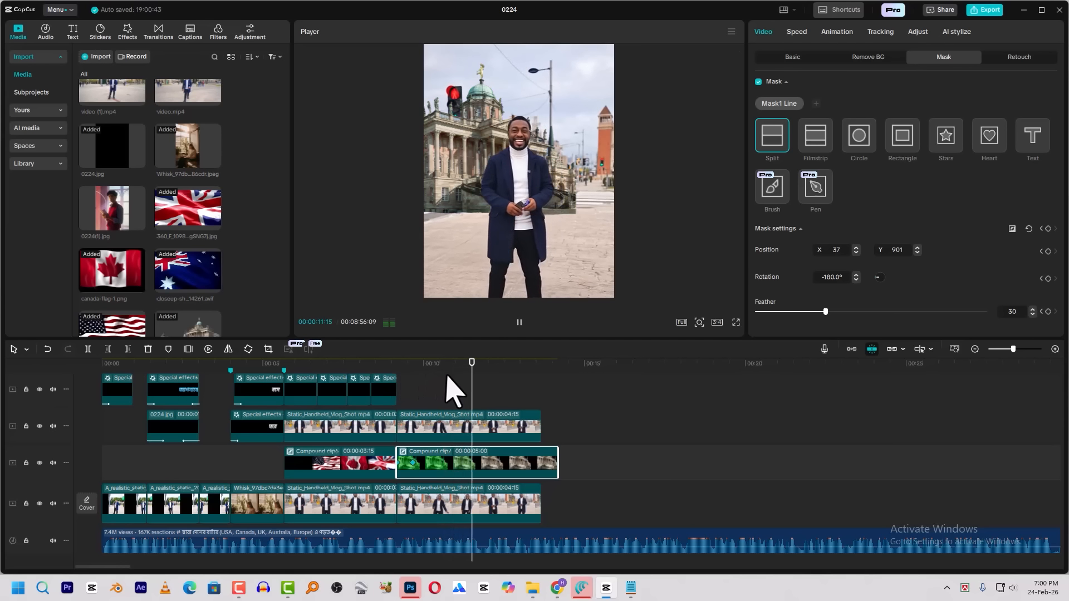
Split the building compound clip at 00:00:09:23 and turn off the mask on its second part
{"action": "left_click", "coordinate": [431, 371]}
{"action": "left_click", "coordinate": [418, 372]}
{"action": "left_click_drag", "start_coordinate": [416, 372], "coordinate": [416, 375]}
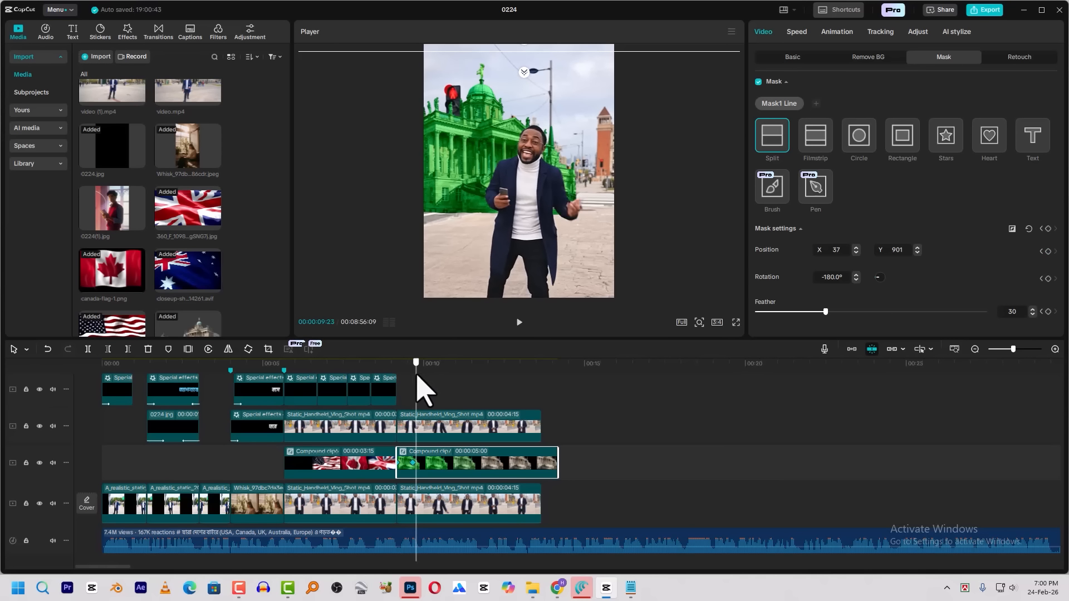
{"action": "key", "text": "ctrl+b"}
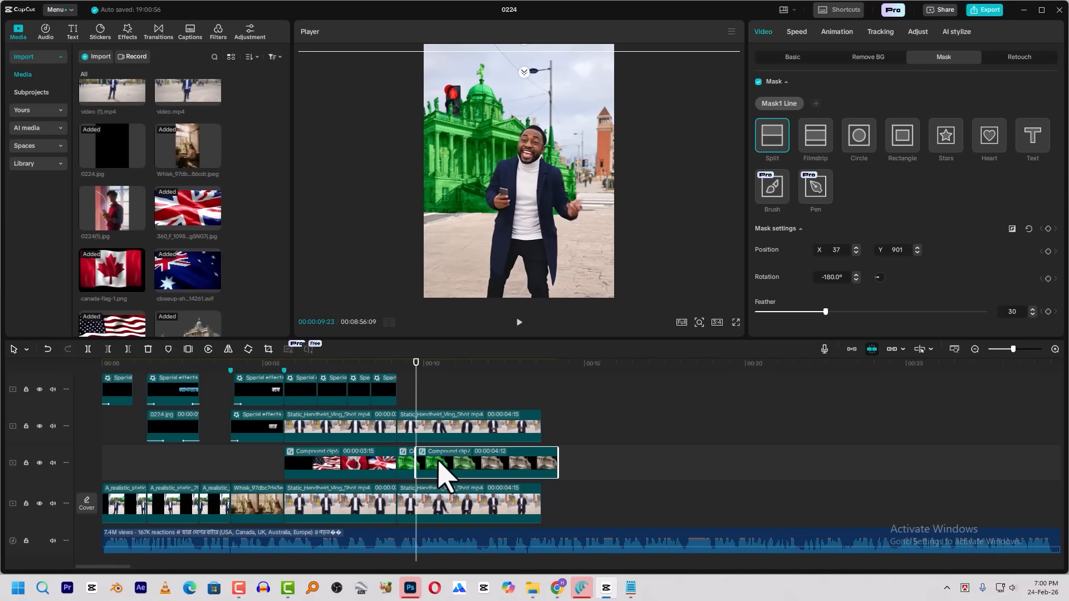
{"action": "left_click", "coordinate": [759, 82]}
{"action": "left_click", "coordinate": [407, 468]}
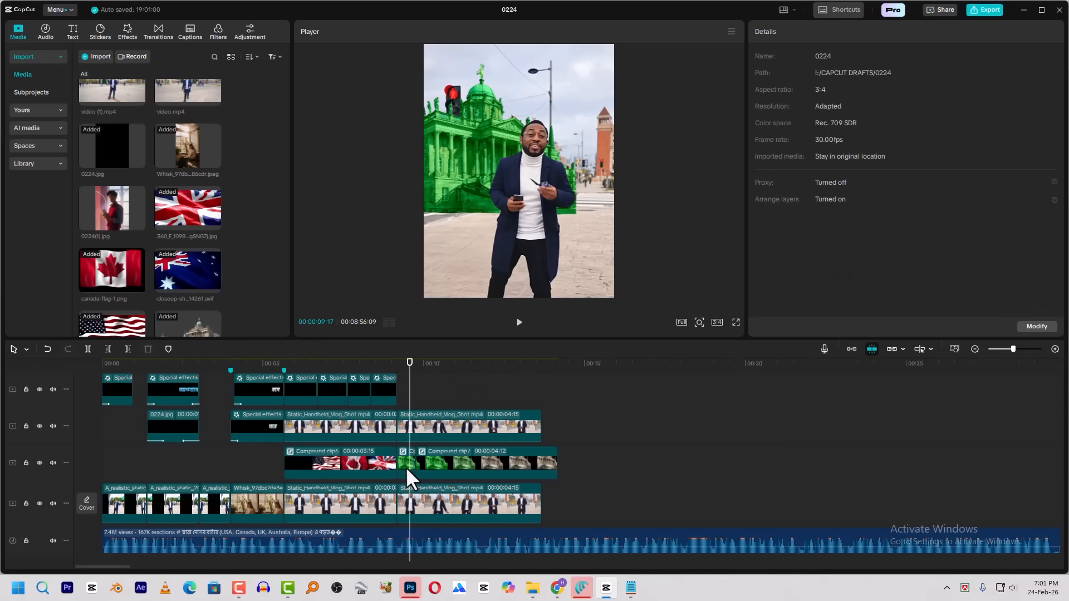
{"action": "left_click", "coordinate": [407, 466]}
{"action": "left_click", "coordinate": [429, 463]}
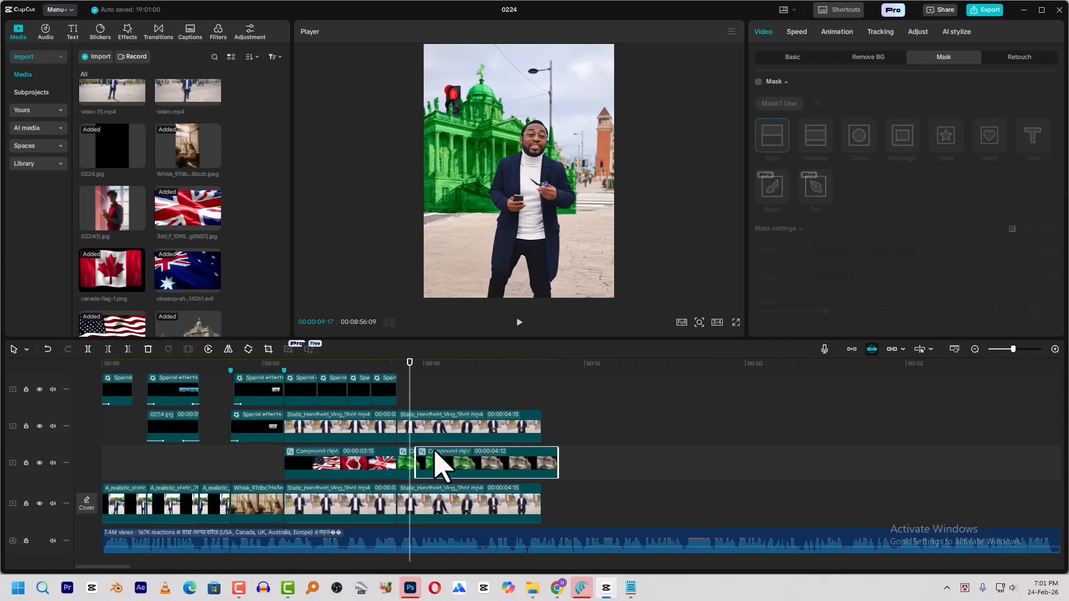
{"action": "left_click", "coordinate": [416, 363]}
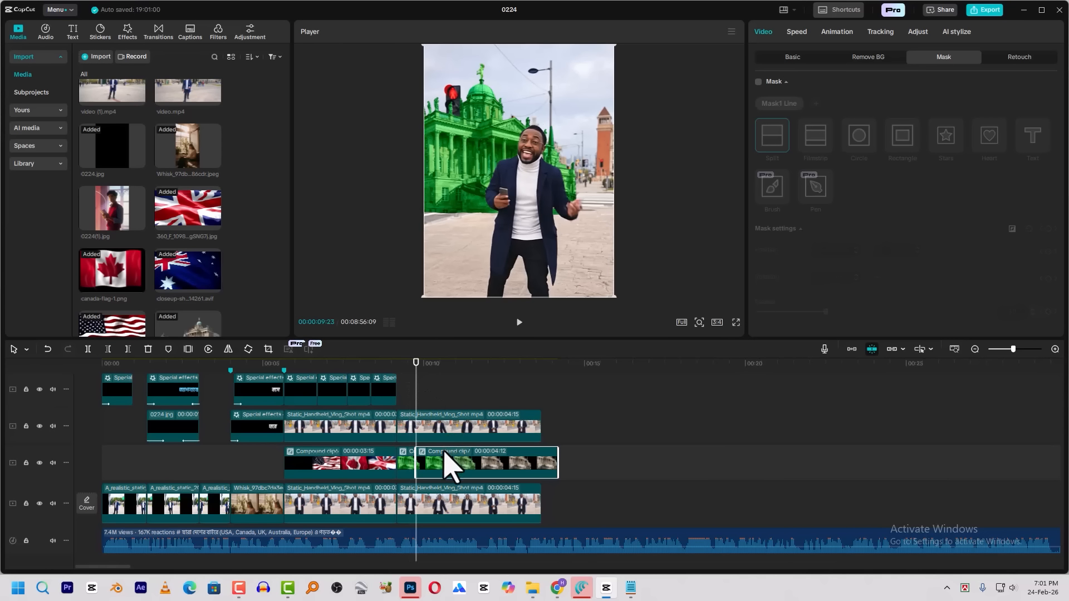
Brighten the second building part by raising the Luma curve's black end and pulling its white end inward to about two fifths of the width
{"action": "scroll", "coordinate": [455, 467], "scroll_direction": "up", "scroll_amount": 2}
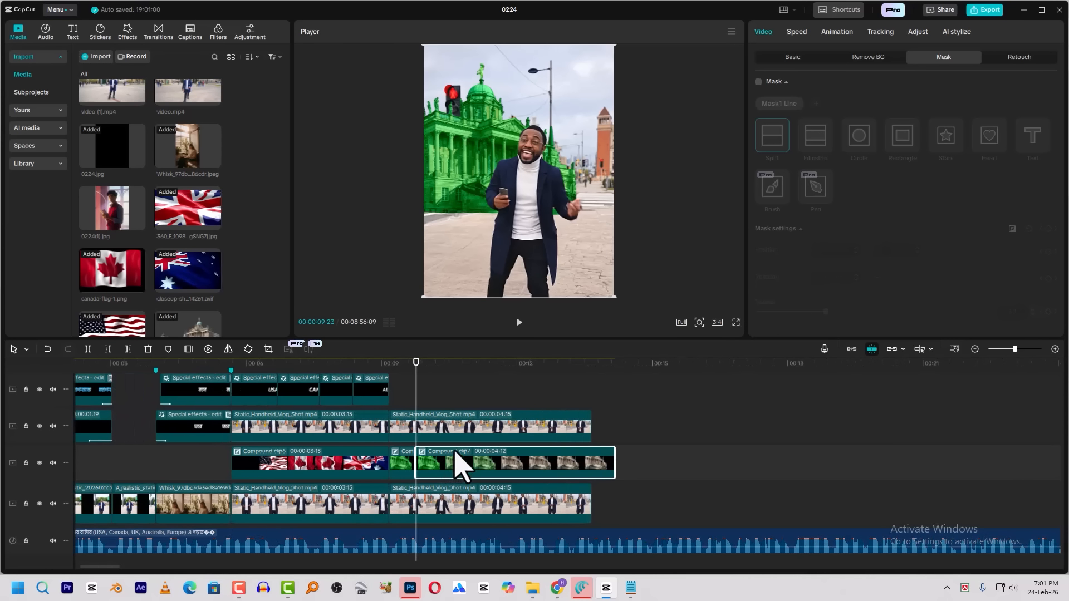
{"action": "key", "text": "space"}
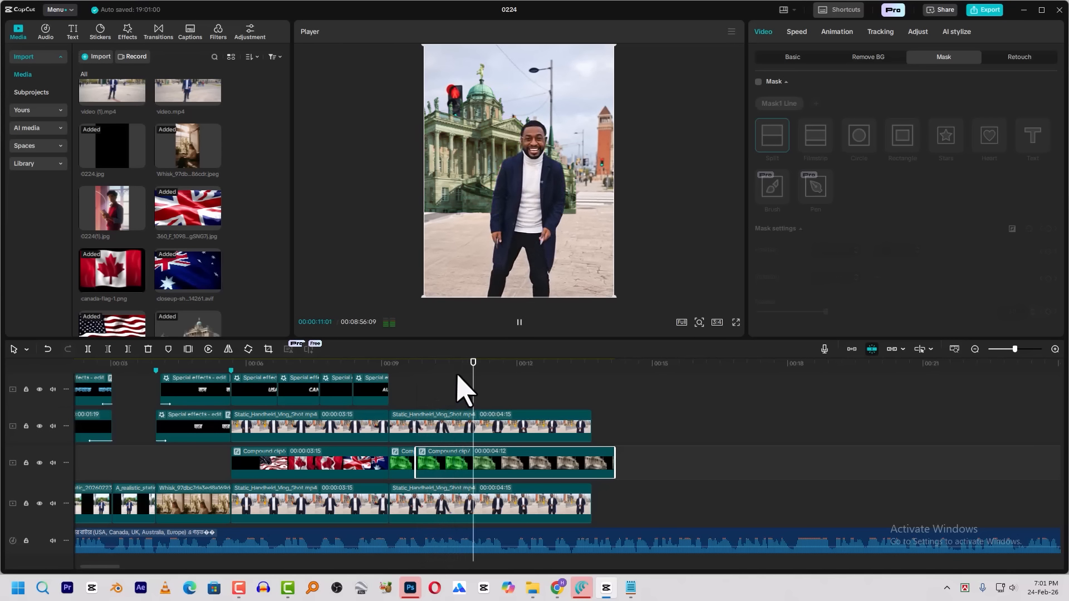
{"action": "left_click_drag", "start_coordinate": [495, 386], "coordinate": [445, 387]}
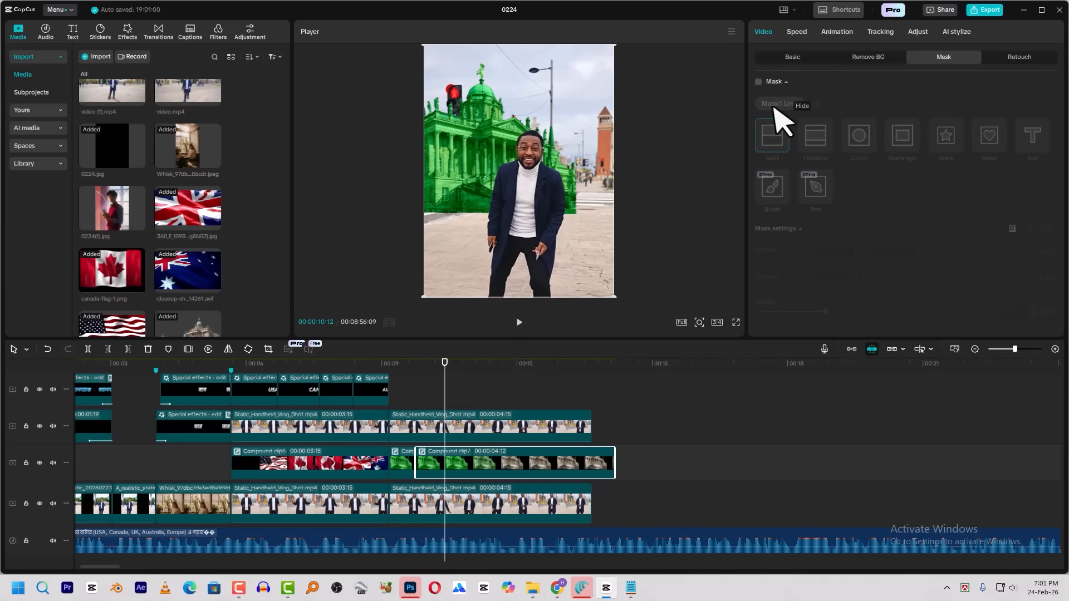
{"action": "left_click", "coordinate": [918, 33]}
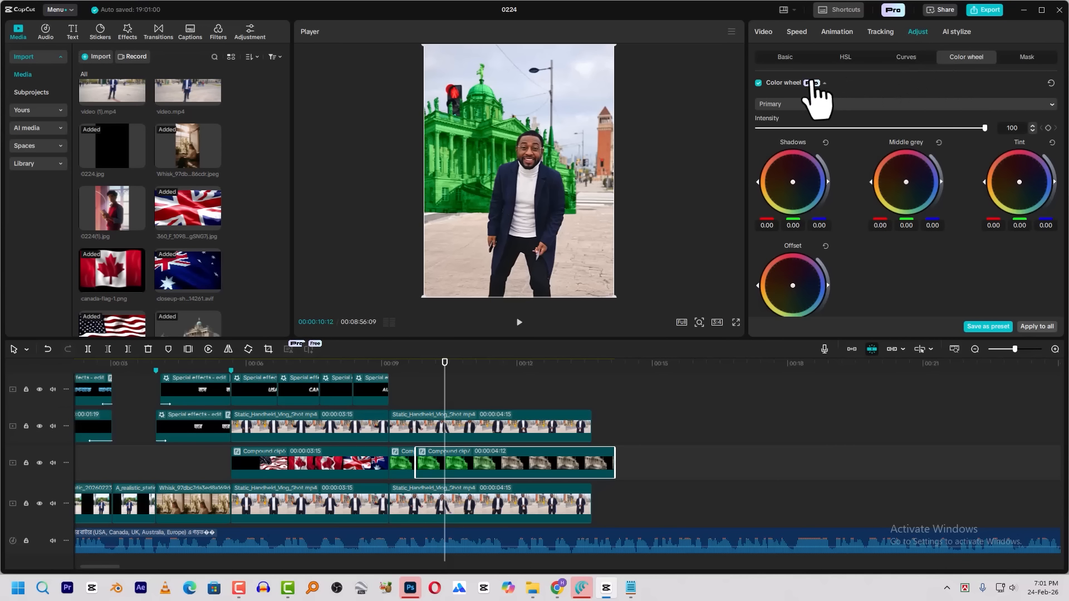
{"action": "left_click", "coordinate": [919, 54]}
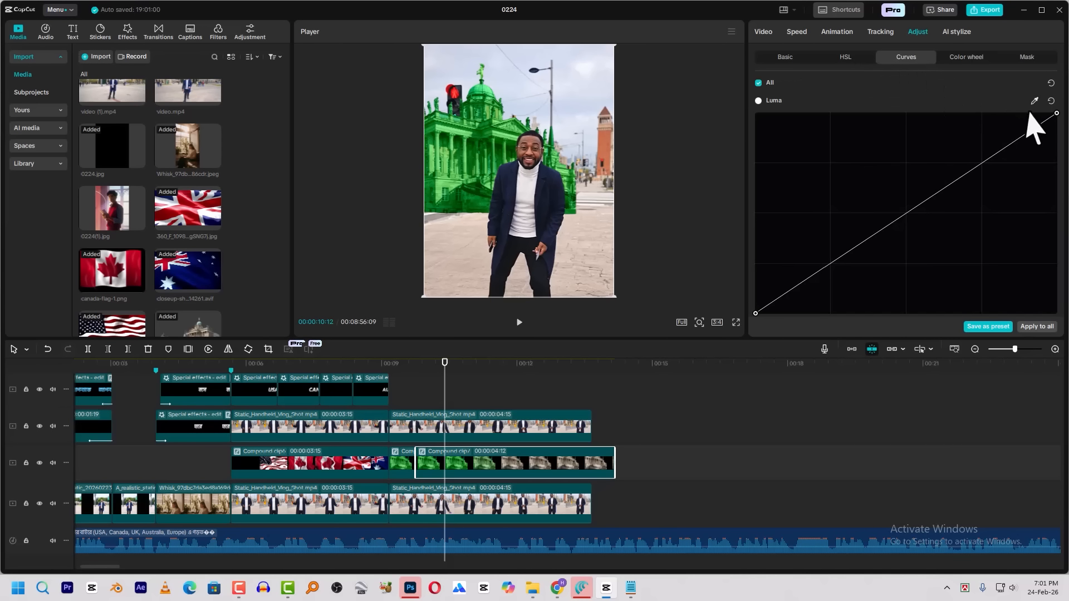
{"action": "left_click_drag", "start_coordinate": [1047, 119], "coordinate": [935, 113]}
{"action": "left_click_drag", "start_coordinate": [756, 313], "coordinate": [726, 260]}
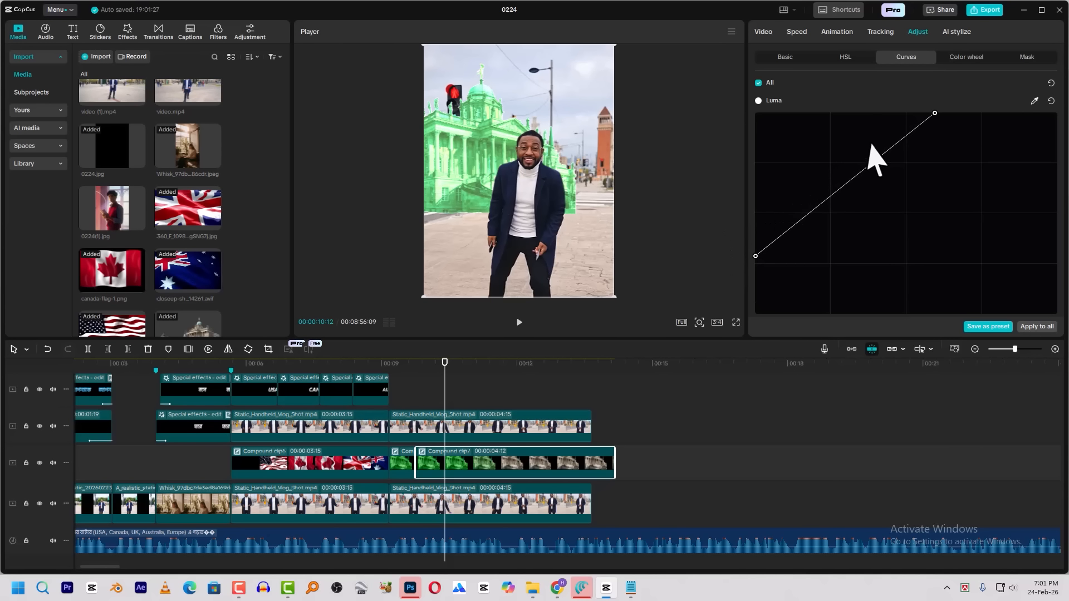
{"action": "left_click_drag", "start_coordinate": [935, 113], "coordinate": [875, 113]}
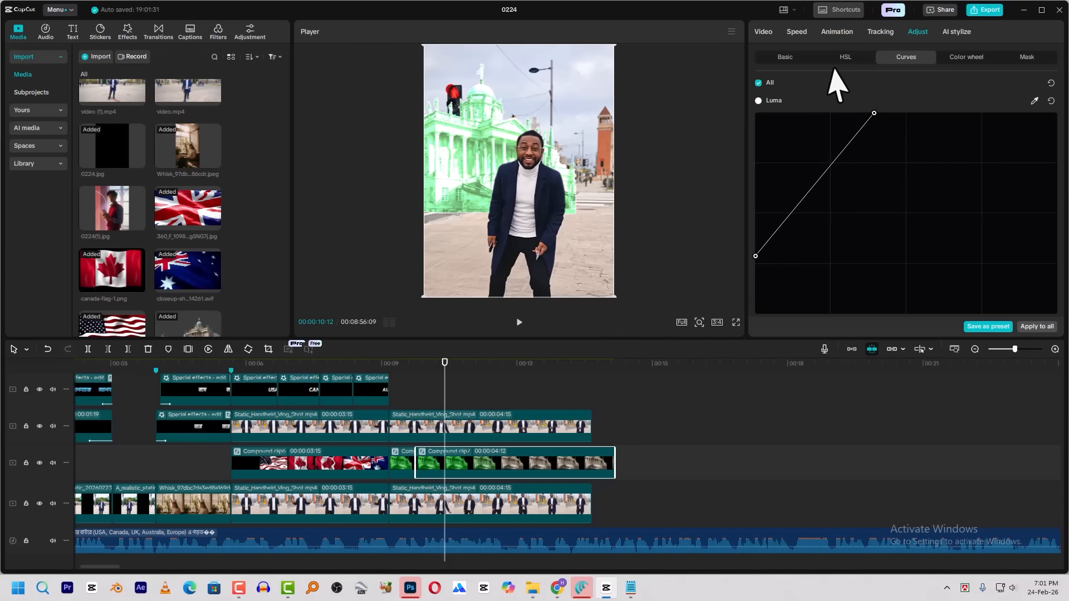
Limit the brightening with a Rectangle adjustment mask, shaped as a tall strip about 189 by 2026, rotated -17° at about X -454, Y 231
{"action": "left_click", "coordinate": [1039, 57]}
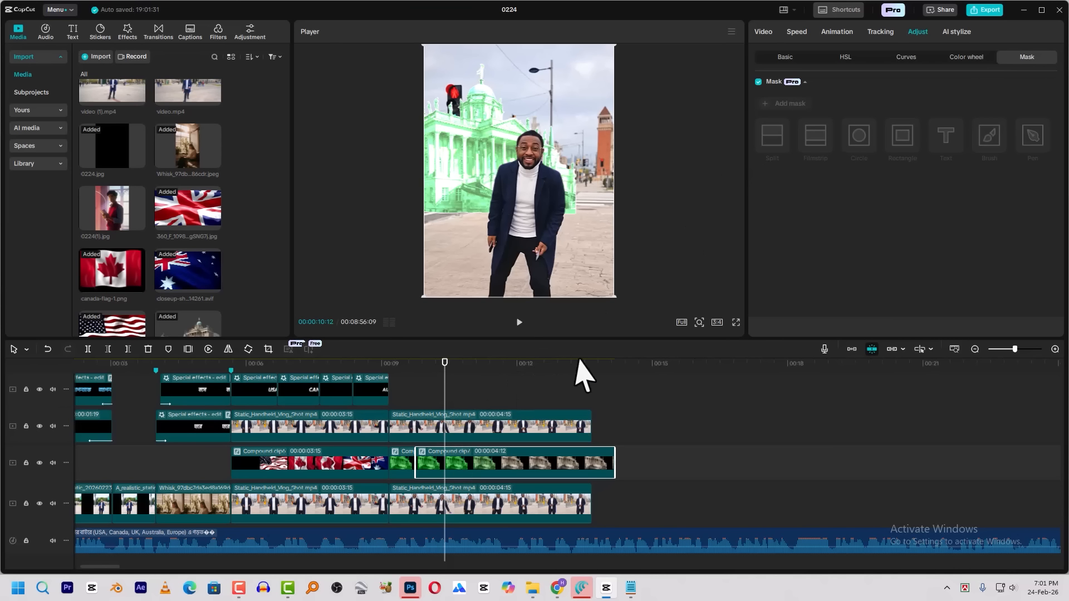
{"action": "left_click", "coordinate": [785, 106]}
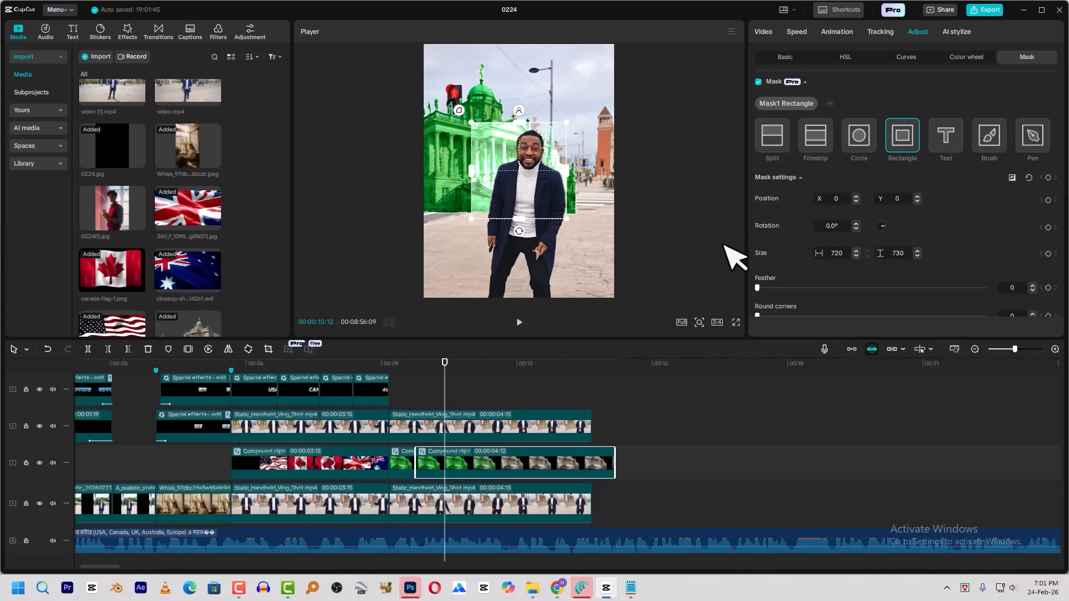
{"action": "left_click_drag", "start_coordinate": [520, 220], "coordinate": [518, 313]}
{"action": "left_click_drag", "start_coordinate": [572, 170], "coordinate": [531, 180]}
{"action": "left_click_drag", "start_coordinate": [532, 243], "coordinate": [535, 197]}
{"action": "left_click_drag", "start_coordinate": [518, 269], "coordinate": [566, 279]}
{"action": "left_click_drag", "start_coordinate": [553, 185], "coordinate": [493, 203]}
Soften the strip mask to feather 50, narrow it to about 113, and move it to about X -113, Y 261
{"action": "left_click_drag", "start_coordinate": [758, 288], "coordinate": [854, 303]}
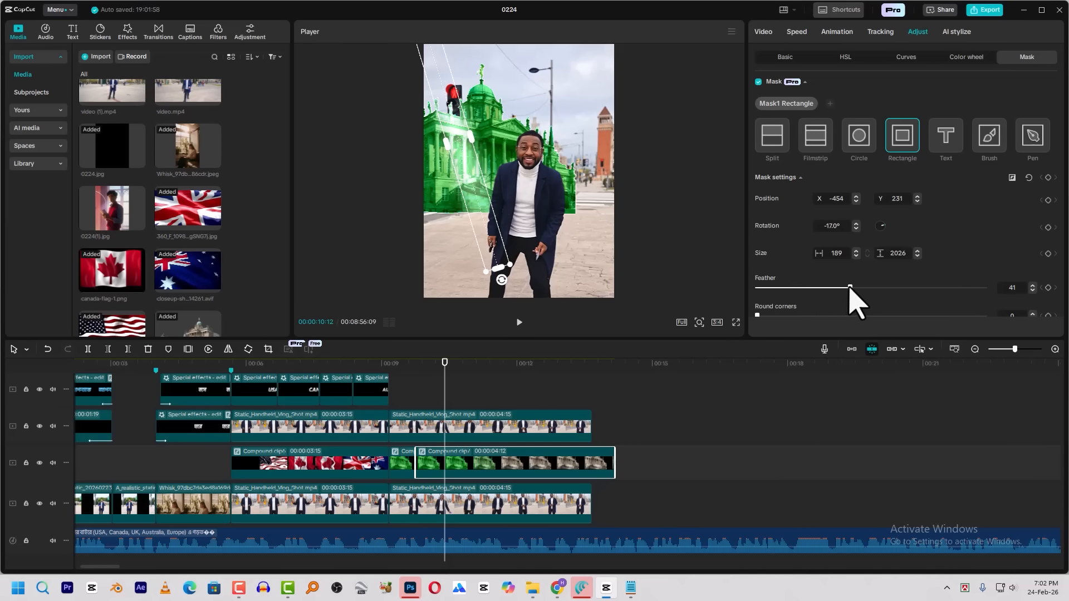
{"action": "left_click_drag", "start_coordinate": [489, 199], "coordinate": [509, 215]}
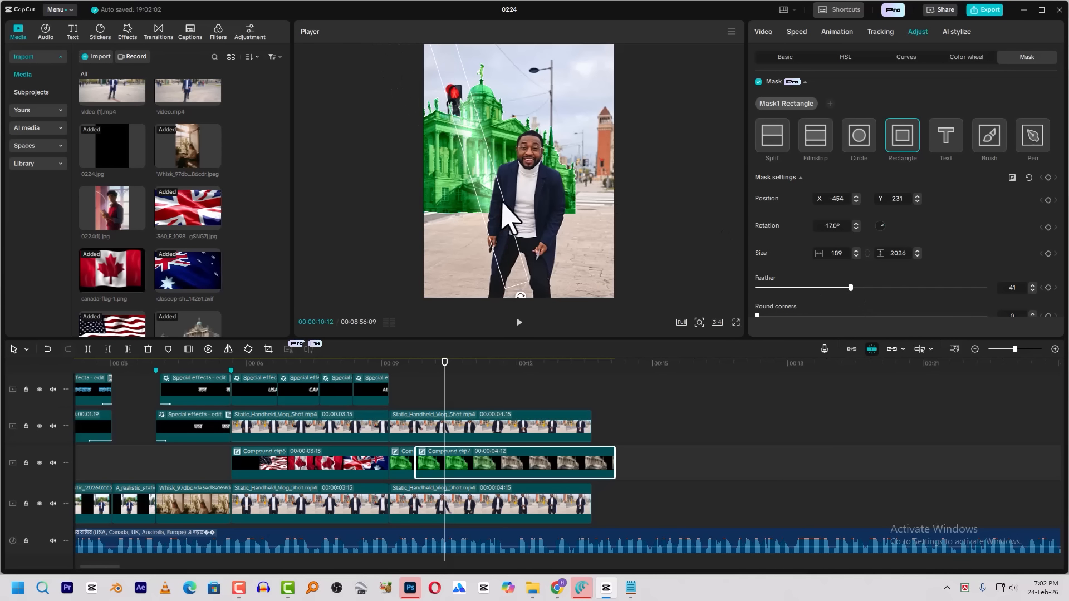
{"action": "left_click_drag", "start_coordinate": [490, 154], "coordinate": [483, 157]}
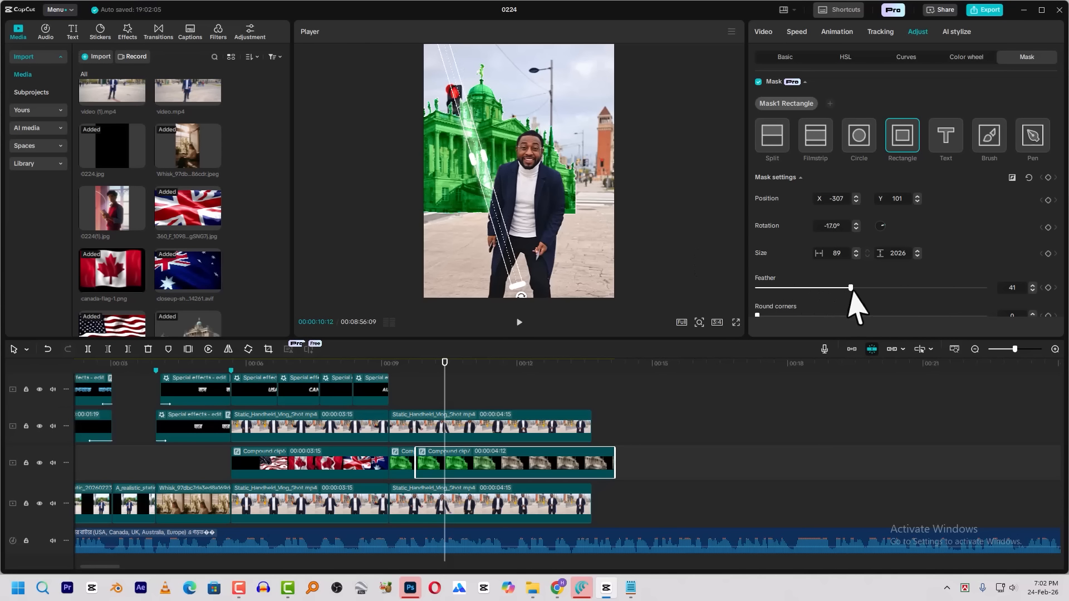
{"action": "mouse_move", "coordinate": [488, 162]}
{"action": "left_mouse_down"}
{"action": "mouse_move", "coordinate": [489, 191]}
{"action": "mouse_move", "coordinate": [442, 232]}
{"action": "mouse_move", "coordinate": [478, 227]}
{"action": "mouse_move", "coordinate": [566, 173]}
{"action": "mouse_move", "coordinate": [542, 191]}
{"action": "mouse_move", "coordinate": [446, 210]}
{"action": "mouse_move", "coordinate": [520, 173]}
{"action": "mouse_move", "coordinate": [594, 167]}
{"action": "mouse_move", "coordinate": [406, 223]}
{"action": "mouse_move", "coordinate": [509, 161]}
{"action": "left_mouse_up"}
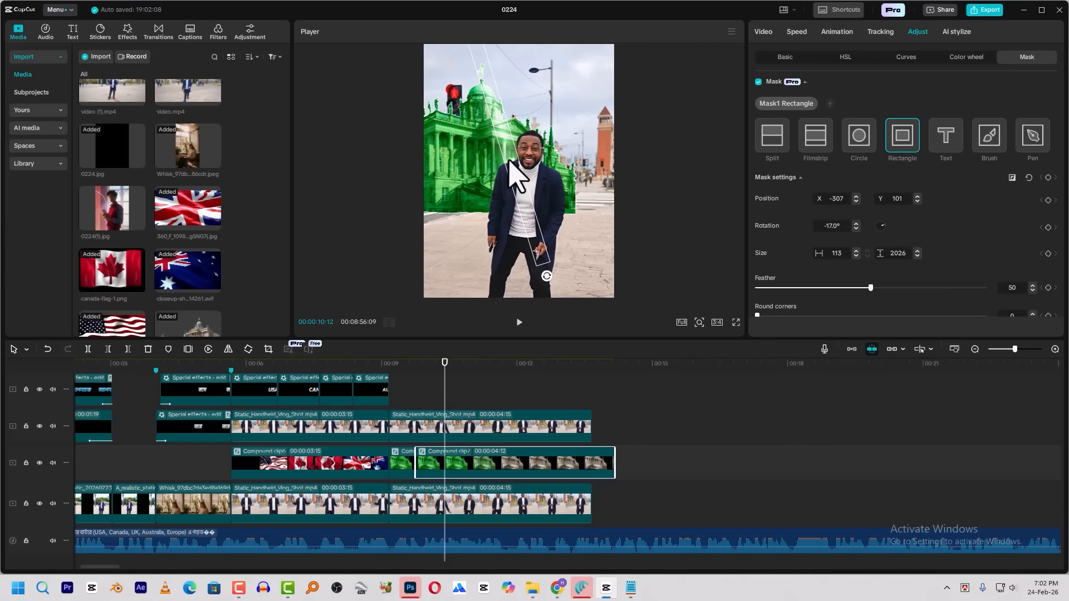
Keyframe the strip mask to sweep across the building from X -720, Y -560 at 00:00:09:23 to X 450, Y 454 at about 00:00:10:28
{"action": "left_click_drag", "start_coordinate": [427, 372], "coordinate": [419, 372]}
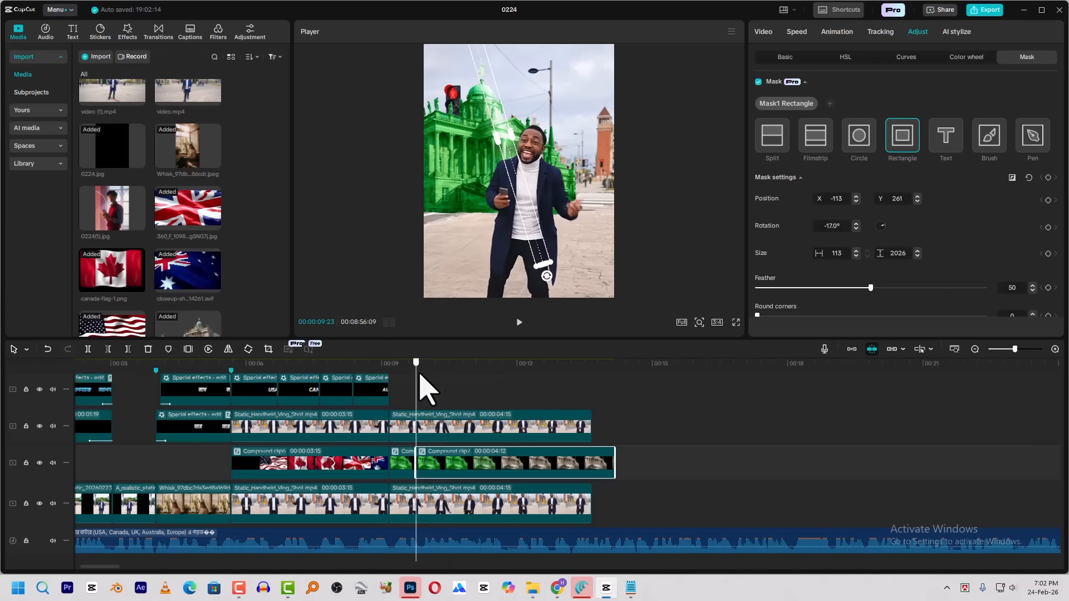
{"action": "left_click_drag", "start_coordinate": [520, 198], "coordinate": [407, 305]}
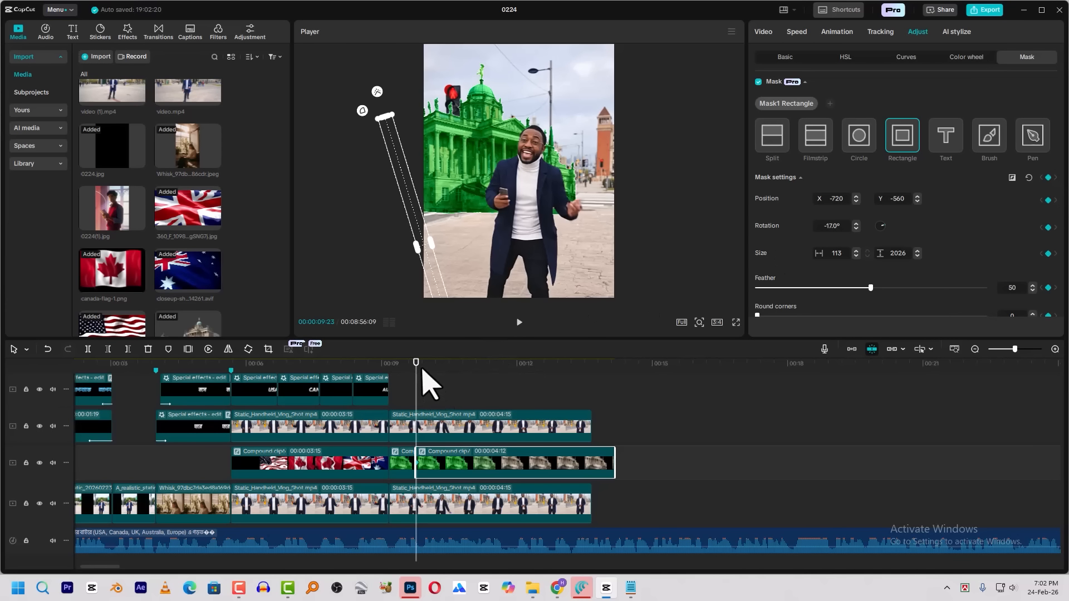
{"action": "left_click_drag", "start_coordinate": [426, 384], "coordinate": [468, 382]}
{"action": "left_click_drag", "start_coordinate": [431, 258], "coordinate": [586, 126]}
{"action": "left_click_drag", "start_coordinate": [423, 365], "coordinate": [415, 373]}
{"action": "key", "text": "space"}
{"action": "key", "text": "space"}
Apply the Quad Ease preset curve to the strip mask's second keyframe
{"action": "left_click", "coordinate": [467, 473]}
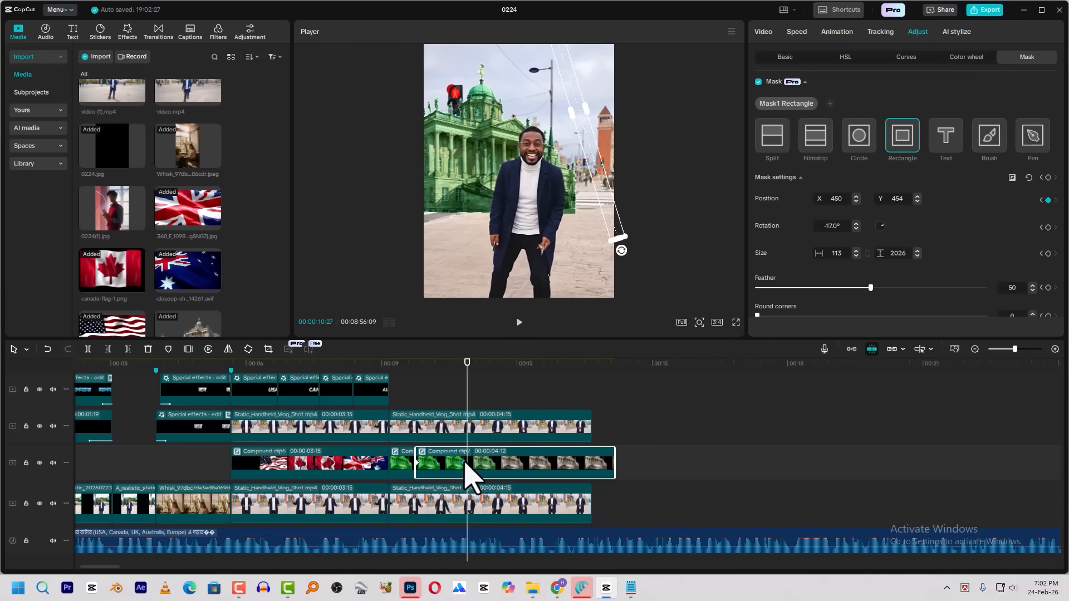
{"action": "right_click", "coordinate": [468, 463]}
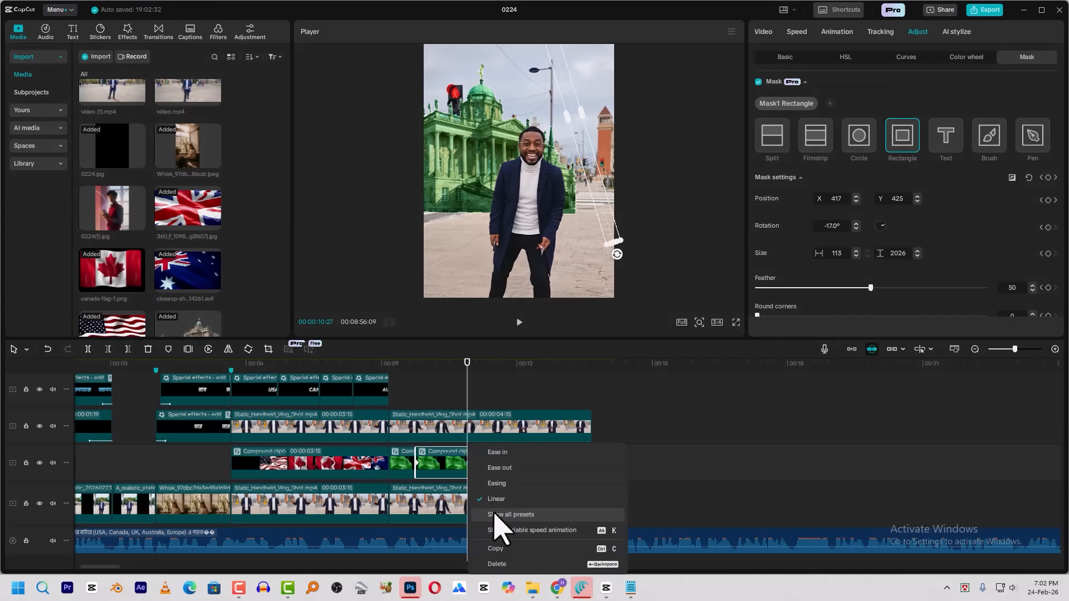
{"action": "left_click", "coordinate": [496, 525]}
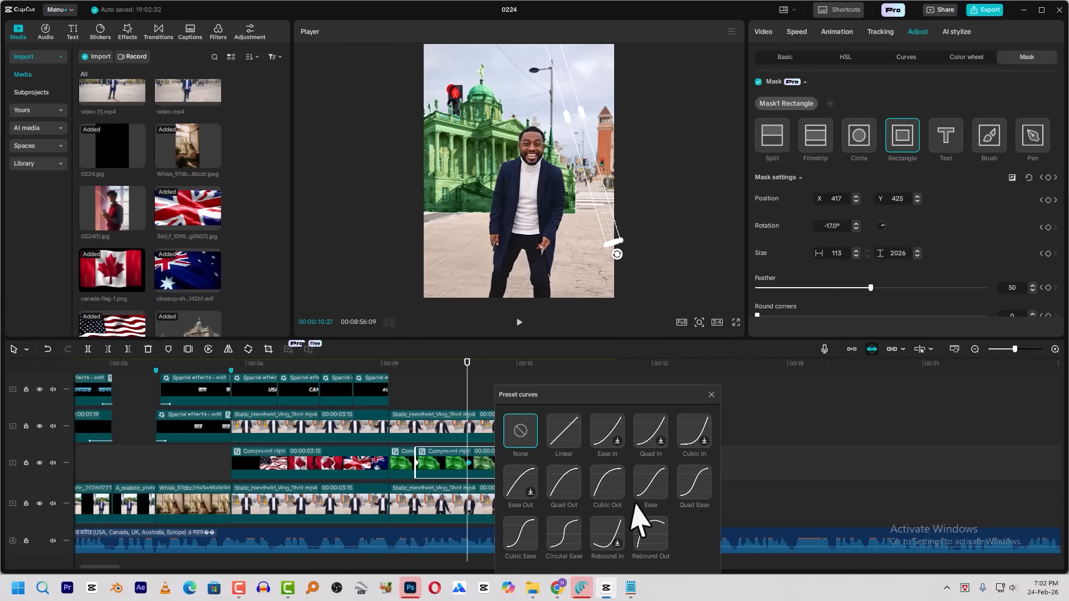
{"action": "left_click", "coordinate": [701, 488]}
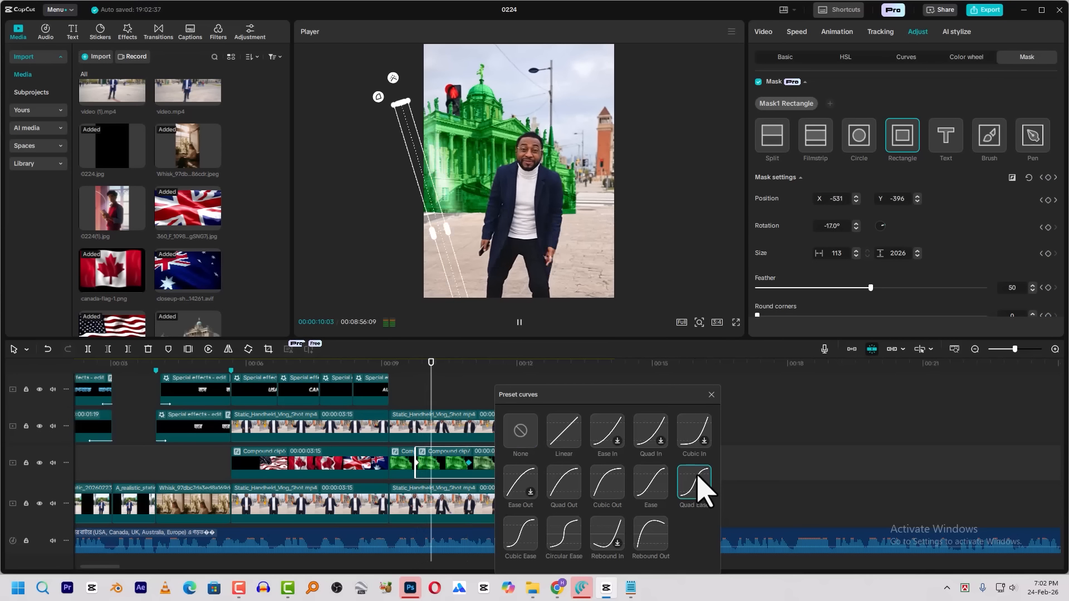
{"action": "left_click", "coordinate": [710, 395]}
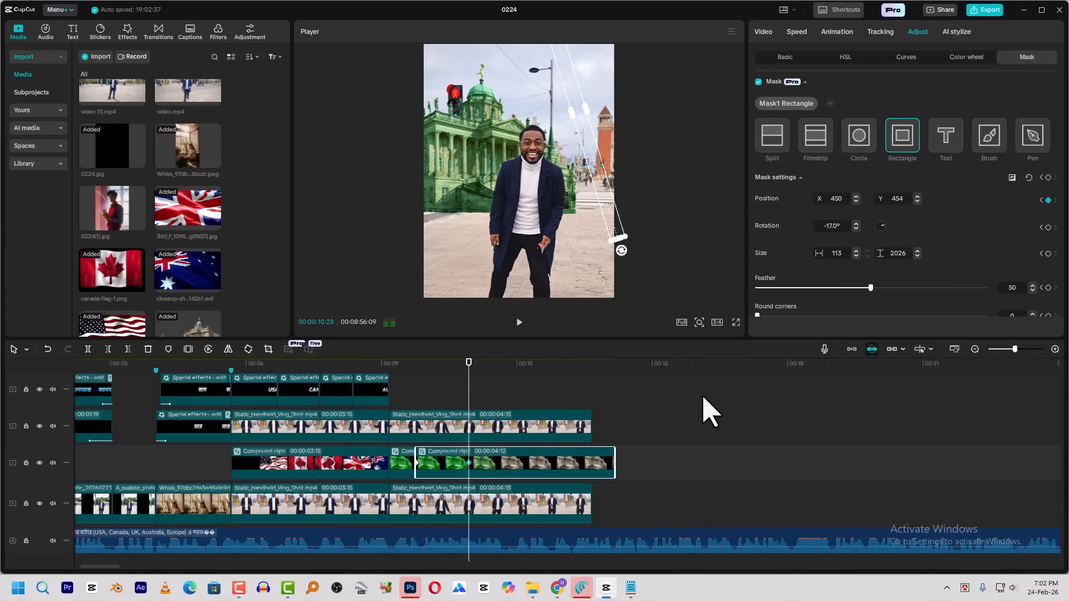
Keyframe the strip mask back to X -720, Y -501 at 00:00:12:05 and apply the Quad Ease preset curve to that keyframe
{"action": "left_click_drag", "start_coordinate": [486, 366], "coordinate": [525, 372]}
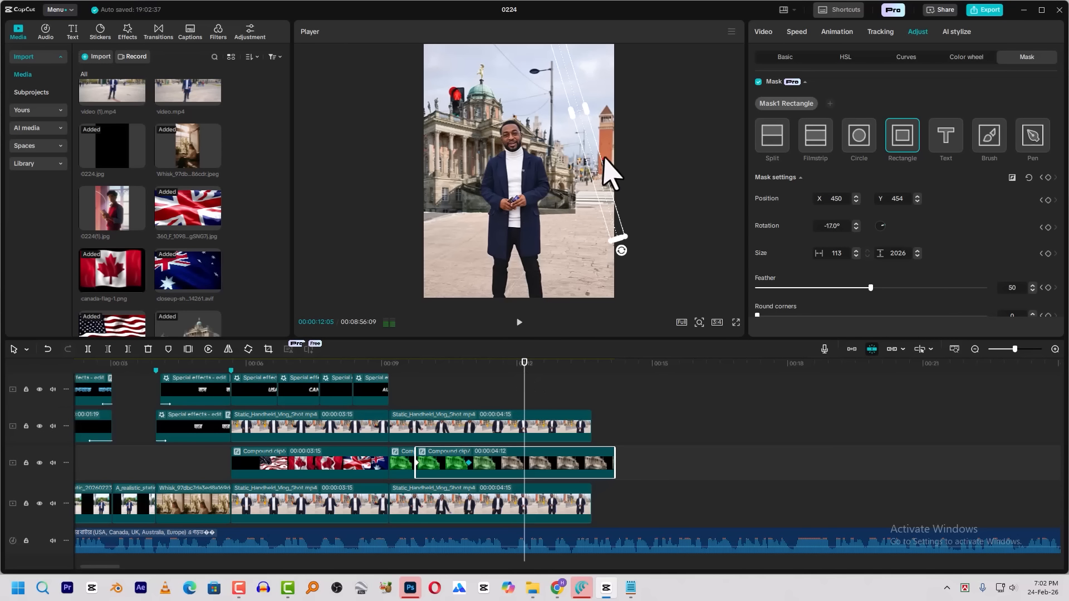
{"action": "left_click_drag", "start_coordinate": [595, 159], "coordinate": [385, 295]}
{"action": "right_click", "coordinate": [524, 463]}
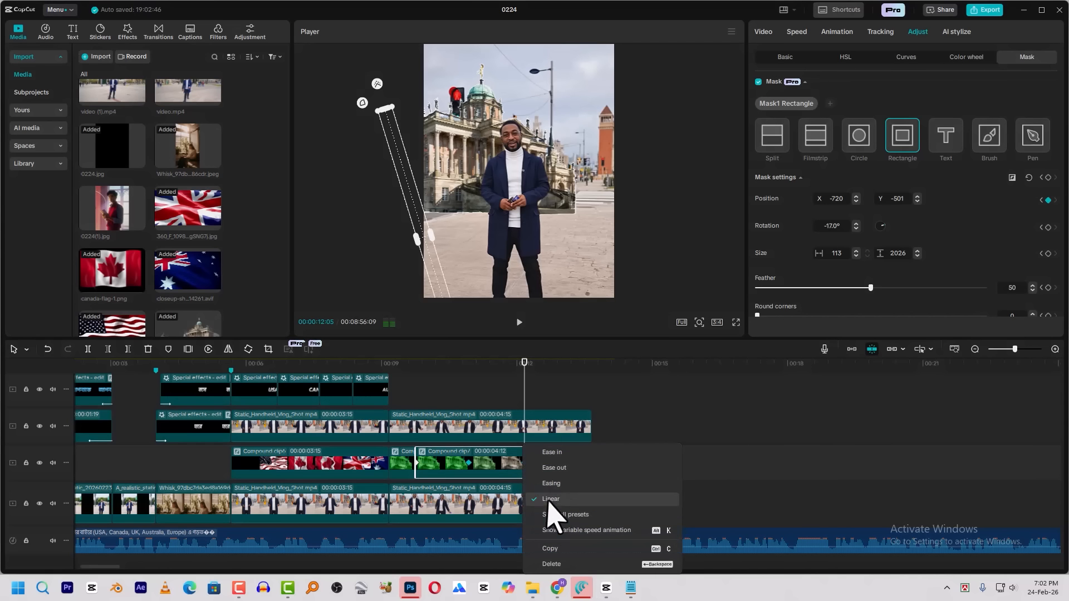
{"action": "left_click", "coordinate": [554, 522]}
{"action": "left_click", "coordinate": [752, 484]}
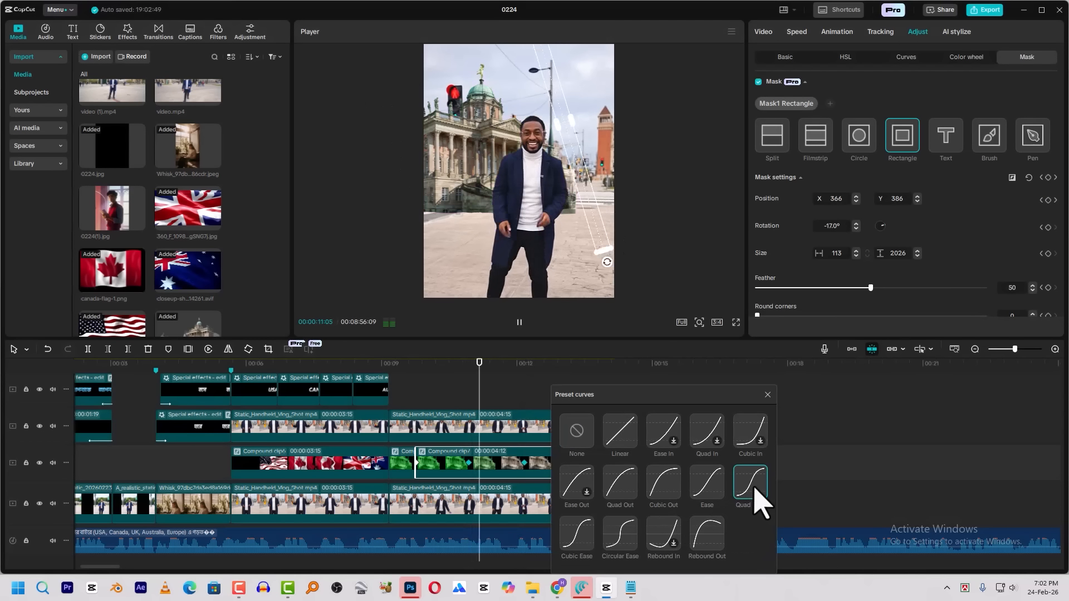
{"action": "left_click", "coordinate": [767, 394]}
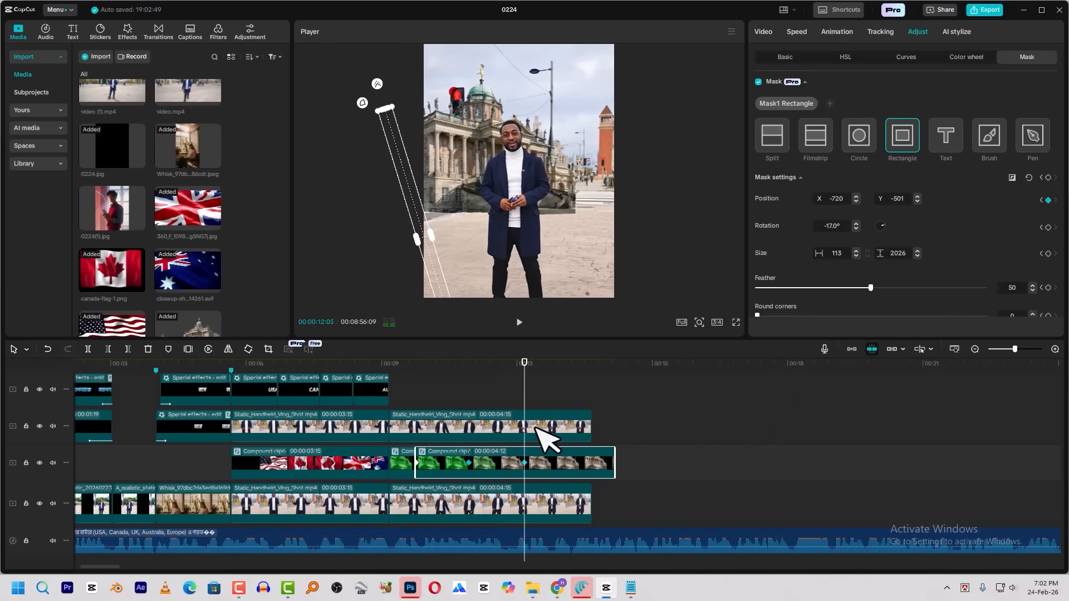
Trim the end of the second green building compound clip to 00:00:12:24
{"action": "left_click", "coordinate": [555, 366]}
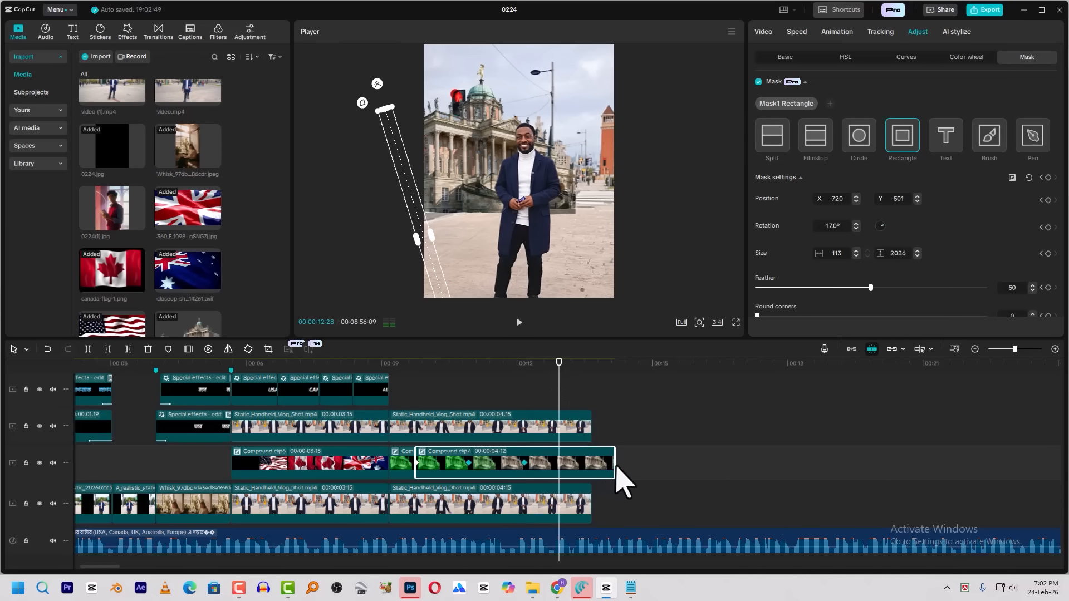
{"action": "left_click_drag", "start_coordinate": [615, 470], "coordinate": [609, 470]}
{"action": "key", "text": "space"}
{"action": "left_click_drag", "start_coordinate": [548, 393], "coordinate": [556, 393]}
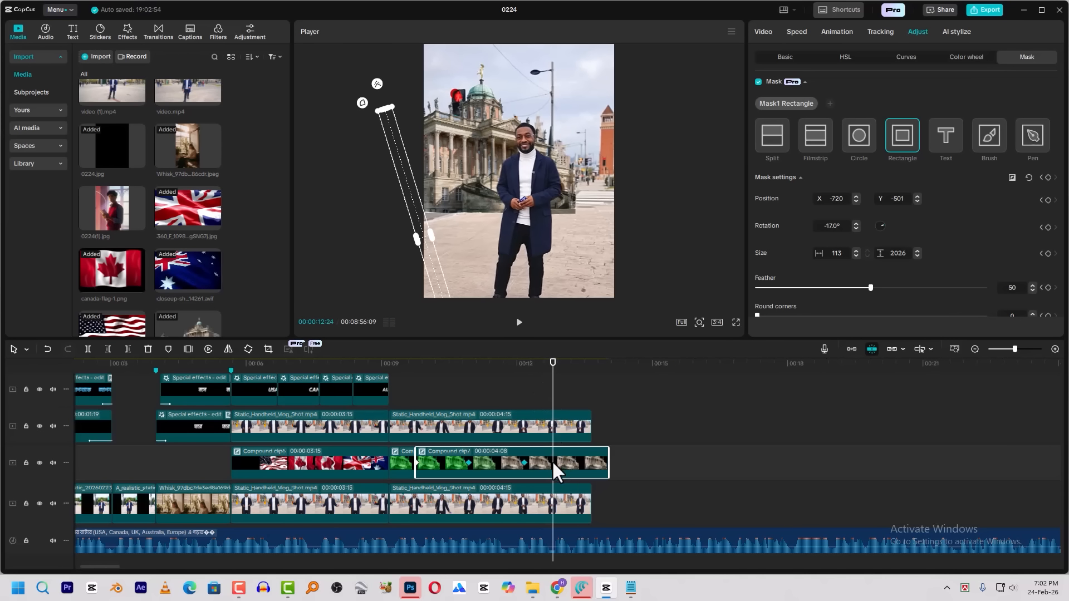
{"action": "left_click_drag", "start_coordinate": [607, 464], "coordinate": [545, 463]}
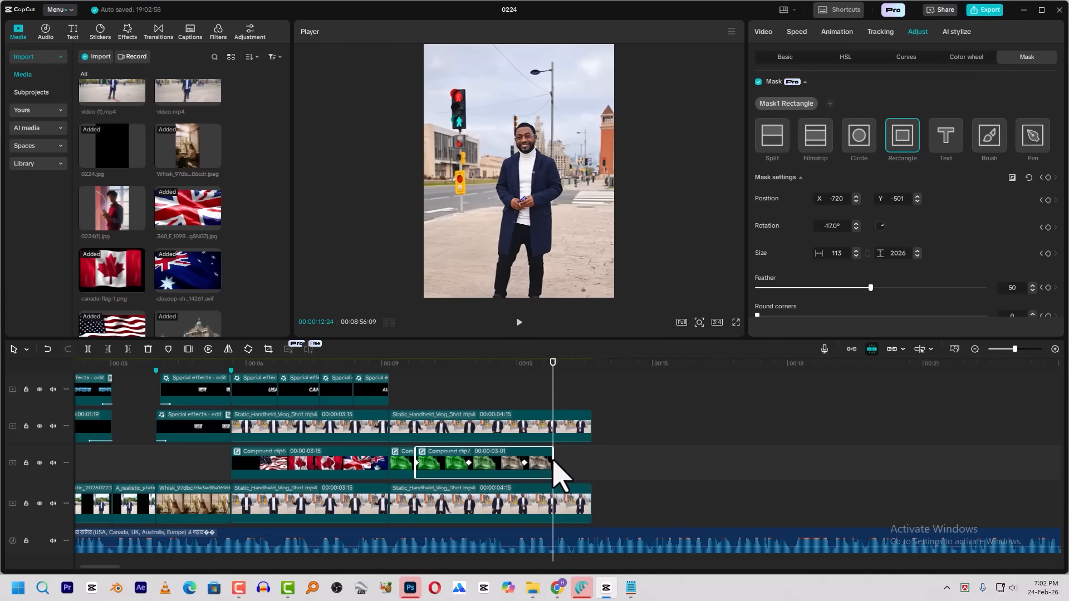
Give the building compound clip a 0.5 s Fade Out exit animation and play back the ending
{"action": "left_click", "coordinate": [836, 33]}
{"action": "left_click", "coordinate": [985, 97]}
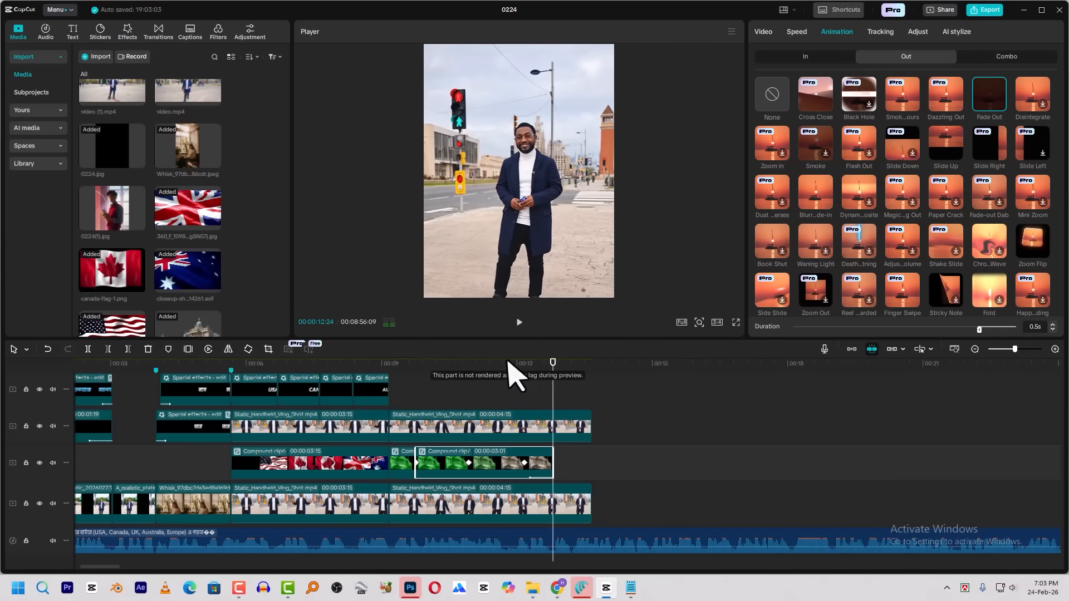
{"action": "key", "text": "space"}
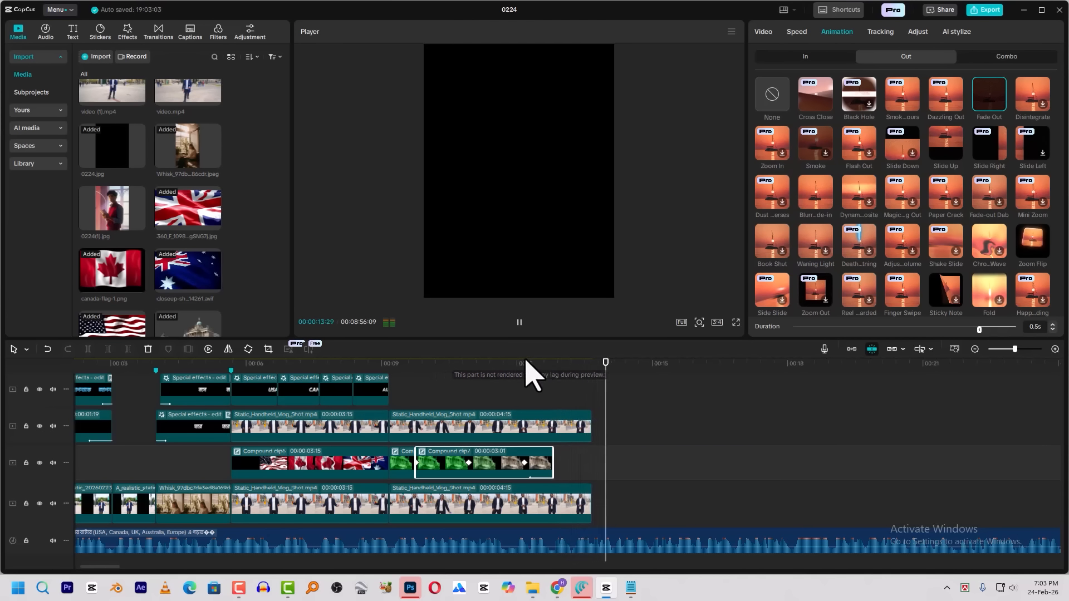
Split the upper and lower talking clips at 00:00:12:24 and delete the leftover parts after the cut
{"action": "left_click", "coordinate": [530, 375]}
{"action": "left_click_drag", "start_coordinate": [529, 393], "coordinate": [552, 394]}
{"action": "left_click", "coordinate": [566, 428]}
{"action": "key", "text": "ctrl+b"}
{"action": "left_click", "coordinate": [561, 508]}
{"action": "key", "text": "ctrl+b"}
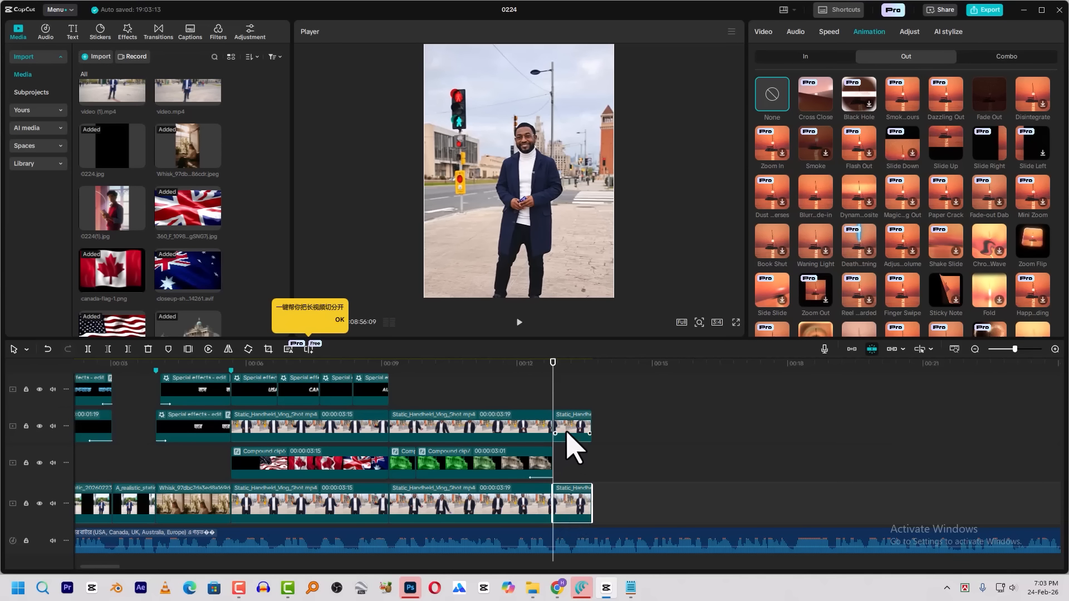
{"action": "left_click", "coordinate": [567, 429]}
{"action": "key", "text": "Delete"}
{"action": "left_click", "coordinate": [567, 509]}
{"action": "key", "text": "Delete"}
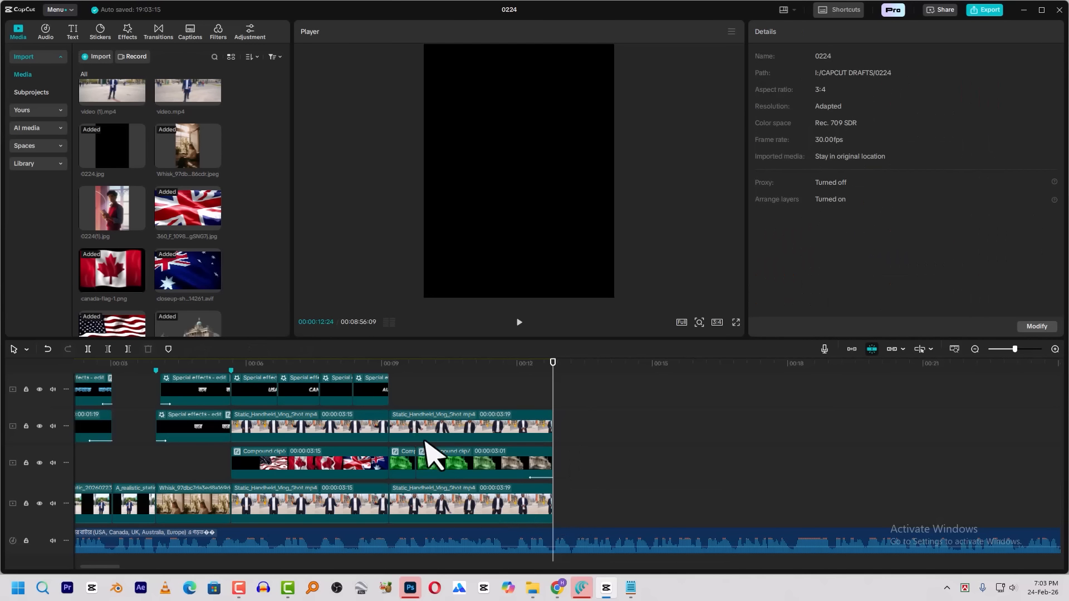
Append video (1).mp4 to the main track at 00:00:12:24, enlarged to fill the frame and with its audio muted
{"action": "left_click", "coordinate": [396, 363]}
{"action": "key", "text": "space"}
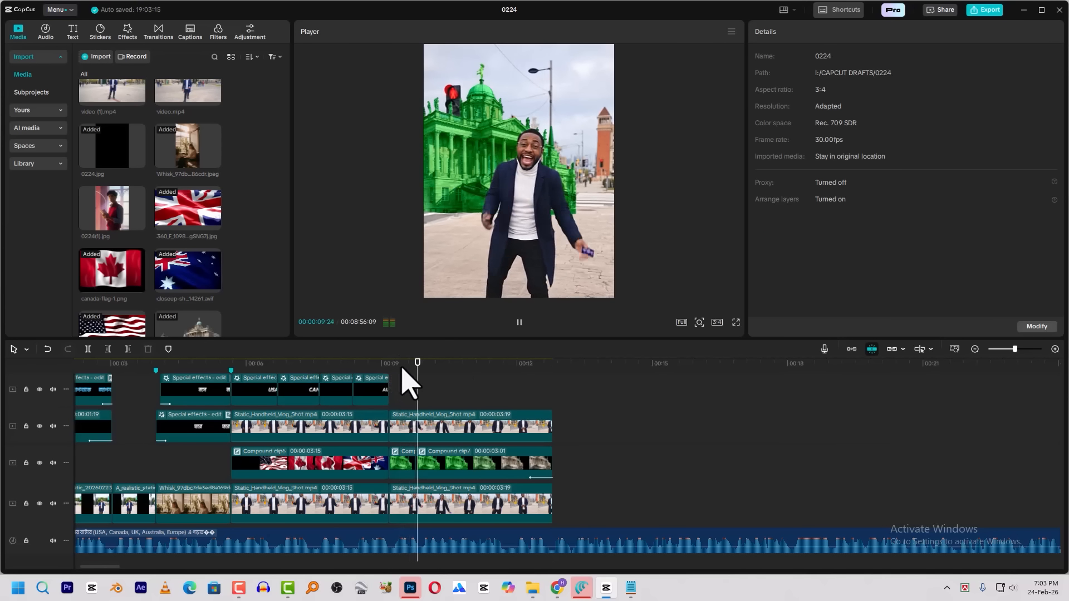
{"action": "left_click", "coordinate": [554, 369]}
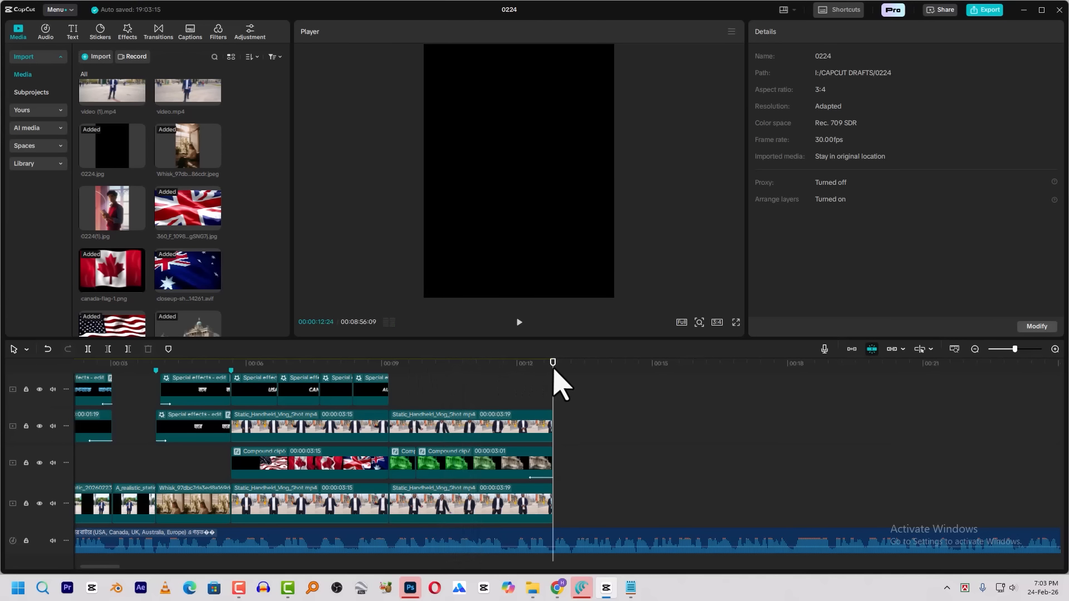
{"action": "left_click", "coordinate": [556, 383]}
{"action": "scroll", "coordinate": [195, 189], "scroll_direction": "up", "scroll_amount": 2}
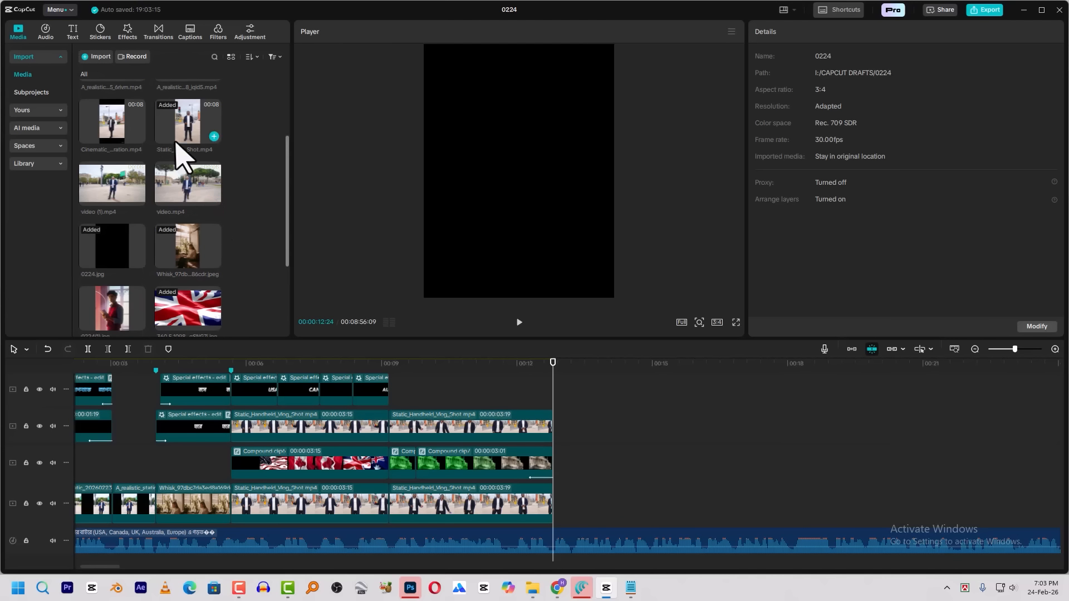
{"action": "scroll", "coordinate": [201, 161], "scroll_direction": "up", "scroll_amount": 1}
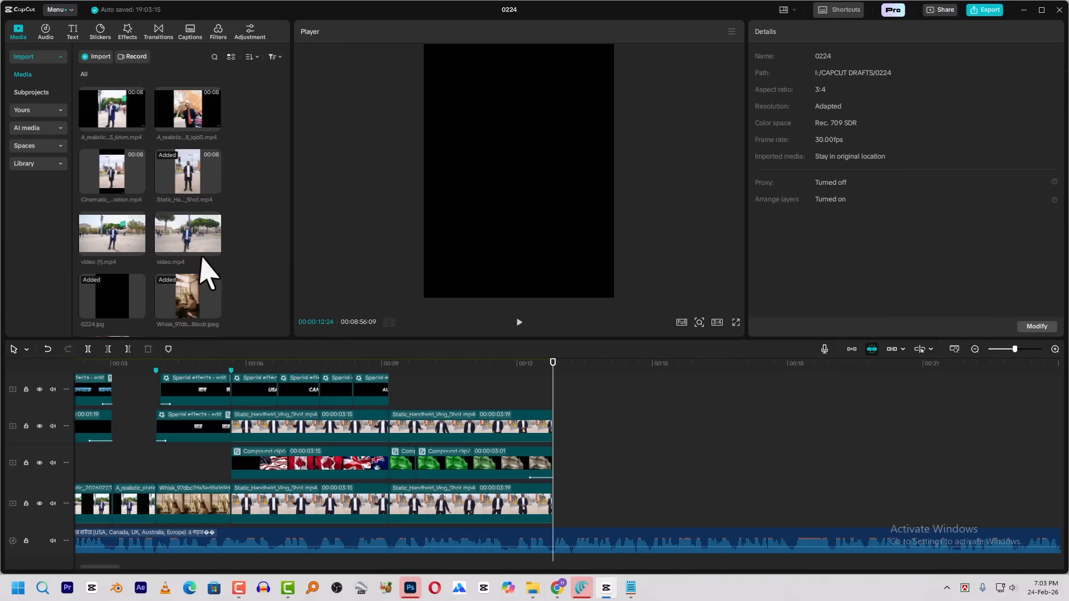
{"action": "left_click", "coordinate": [103, 229]}
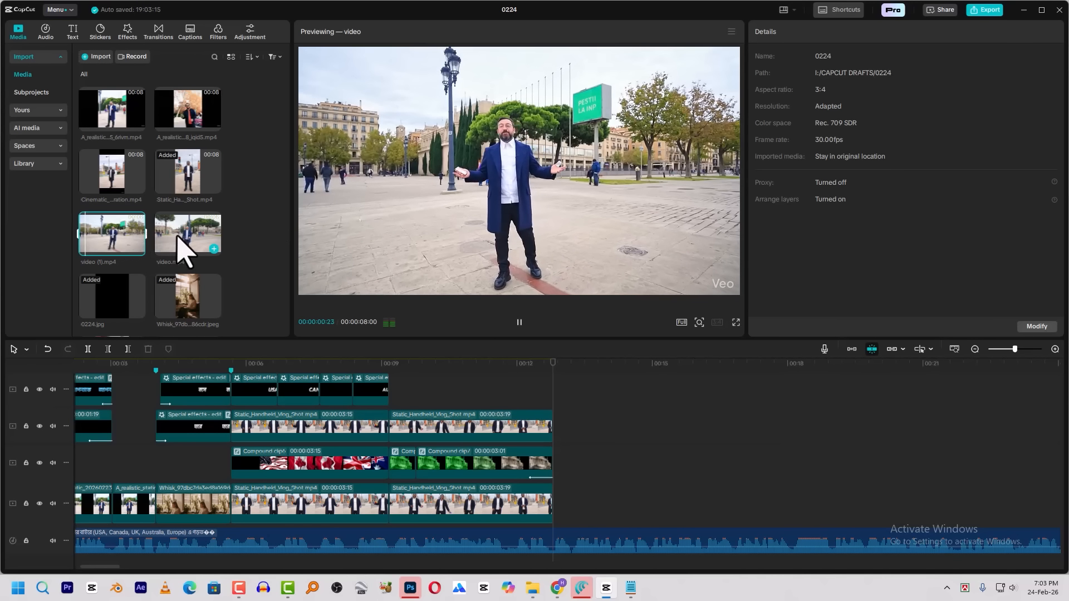
{"action": "left_click_drag", "start_coordinate": [114, 245], "coordinate": [563, 512]}
{"action": "left_click_drag", "start_coordinate": [615, 224], "coordinate": [747, 467]}
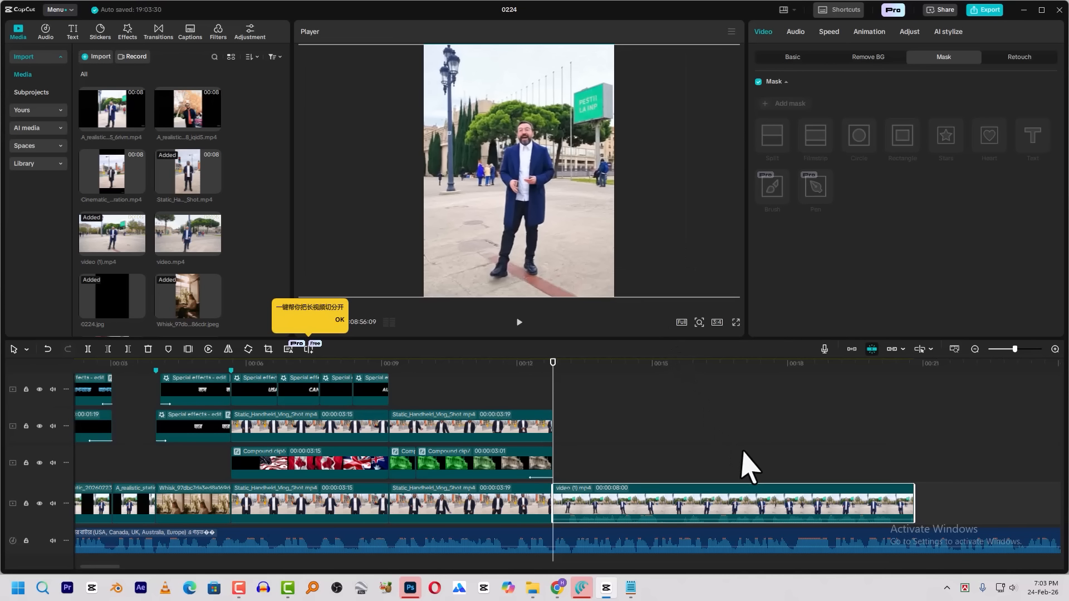
{"action": "left_click", "coordinate": [798, 37]}
Play back the green building section repeatedly to find the moment for the zoom to start
{"action": "left_click", "coordinate": [514, 368]}
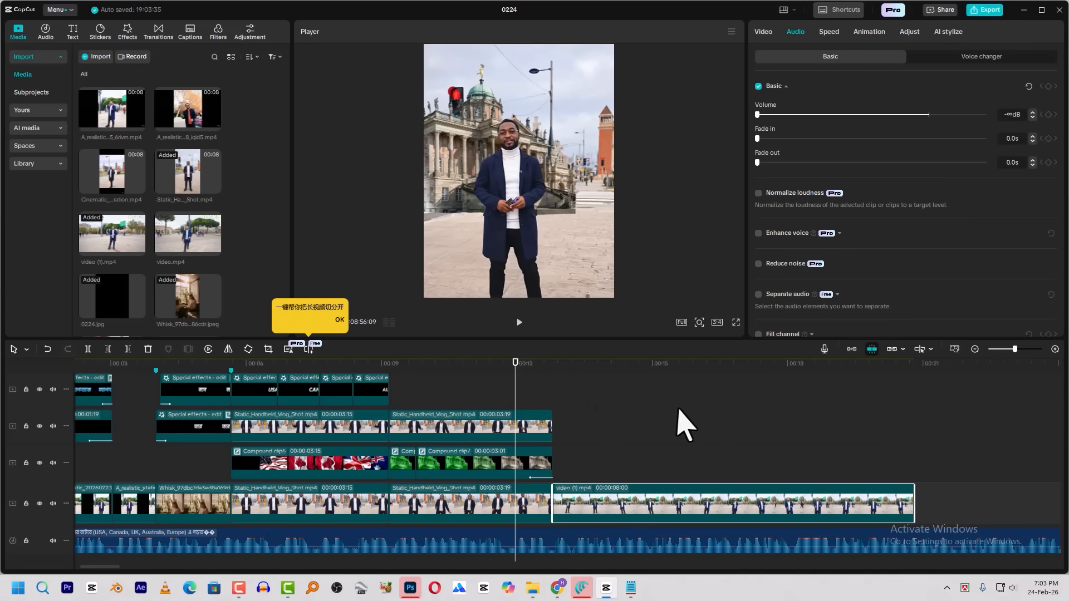
{"action": "key", "text": "space"}
{"action": "key", "text": "space"}
{"action": "left_click_drag", "start_coordinate": [516, 367], "coordinate": [390, 372]}
{"action": "key", "text": "space"}
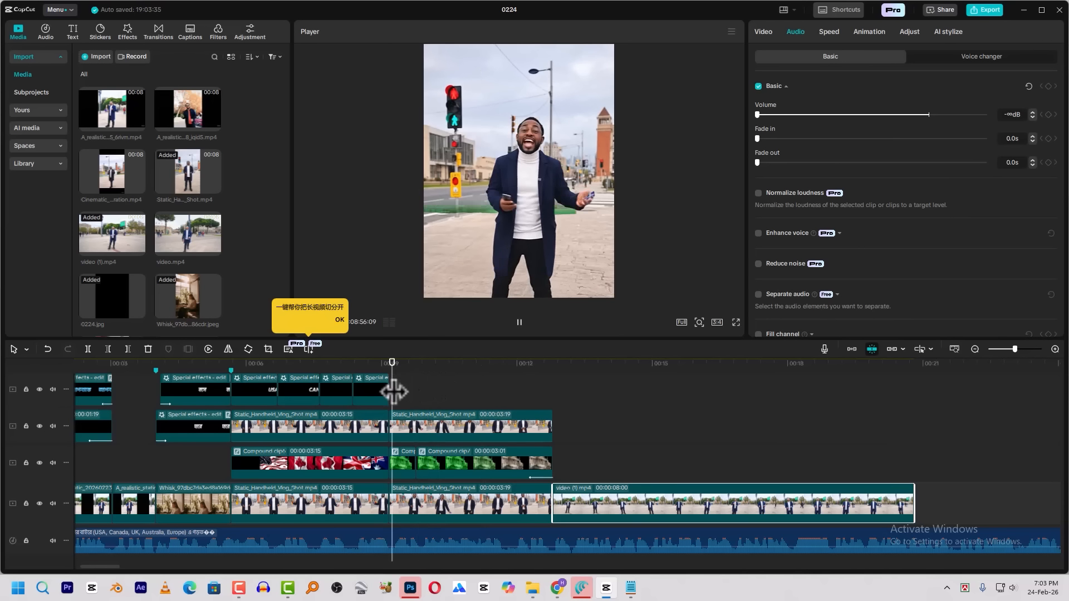
{"action": "key", "text": "space"}
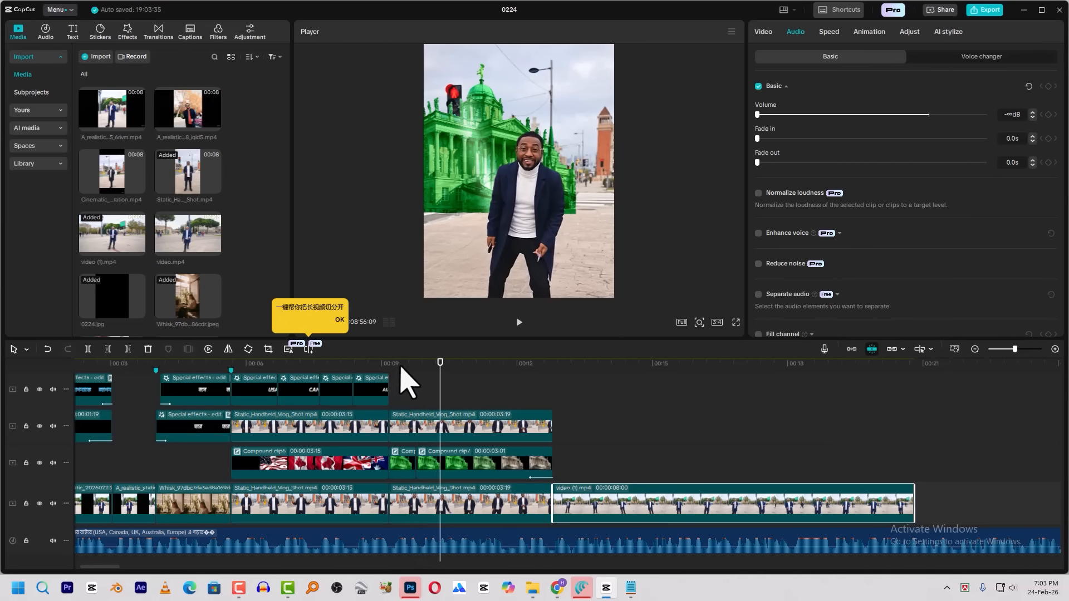
{"action": "left_click", "coordinate": [390, 366]}
{"action": "key", "text": "space"}
{"action": "key", "text": "space"}
{"action": "key", "text": "space"}
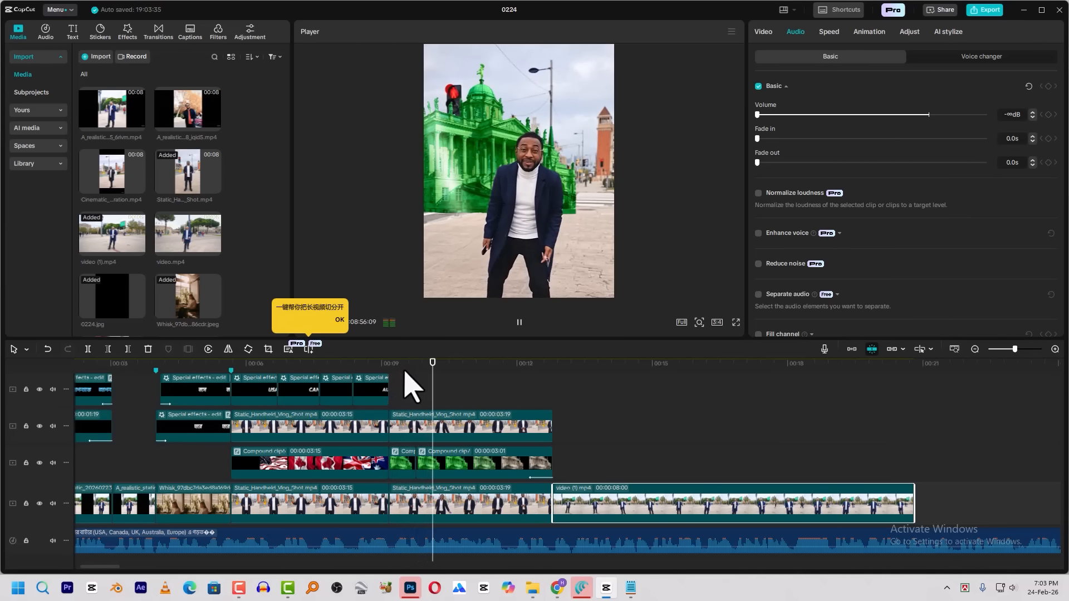
Add transform keyframes at 00:00:10:00 to the upper talking clip, the green building compound clip and the lower talking clip
{"action": "left_click", "coordinate": [426, 384]}
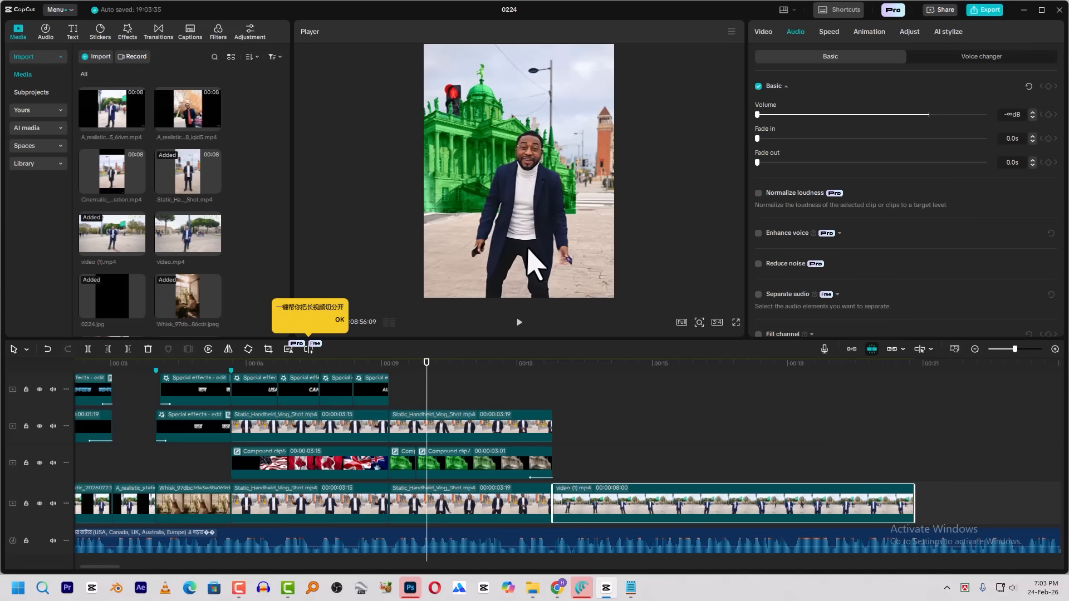
{"action": "left_click", "coordinate": [464, 429]}
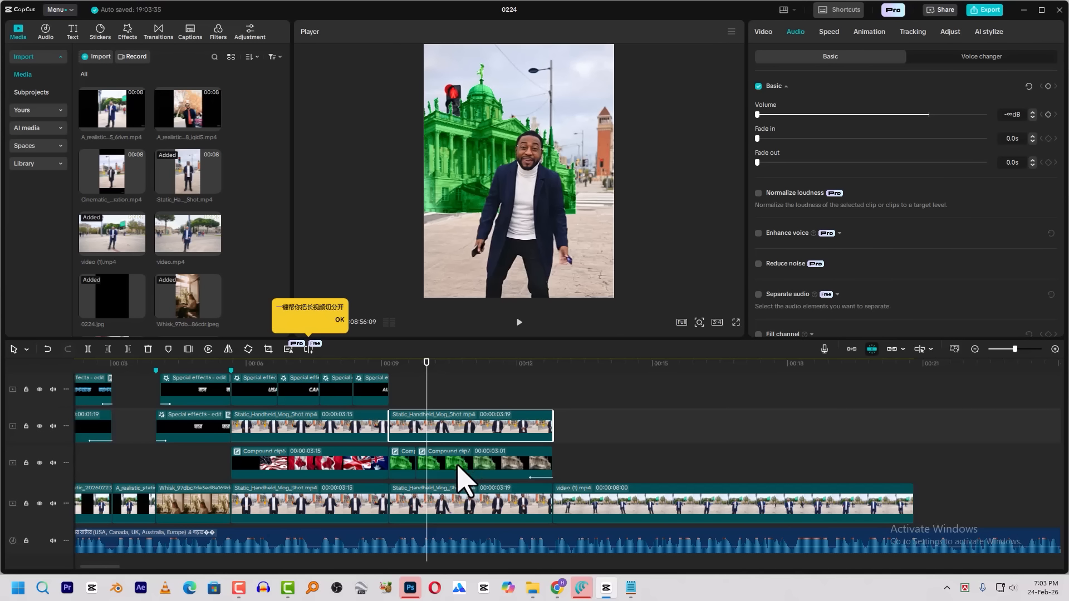
{"action": "left_click", "coordinate": [763, 33]}
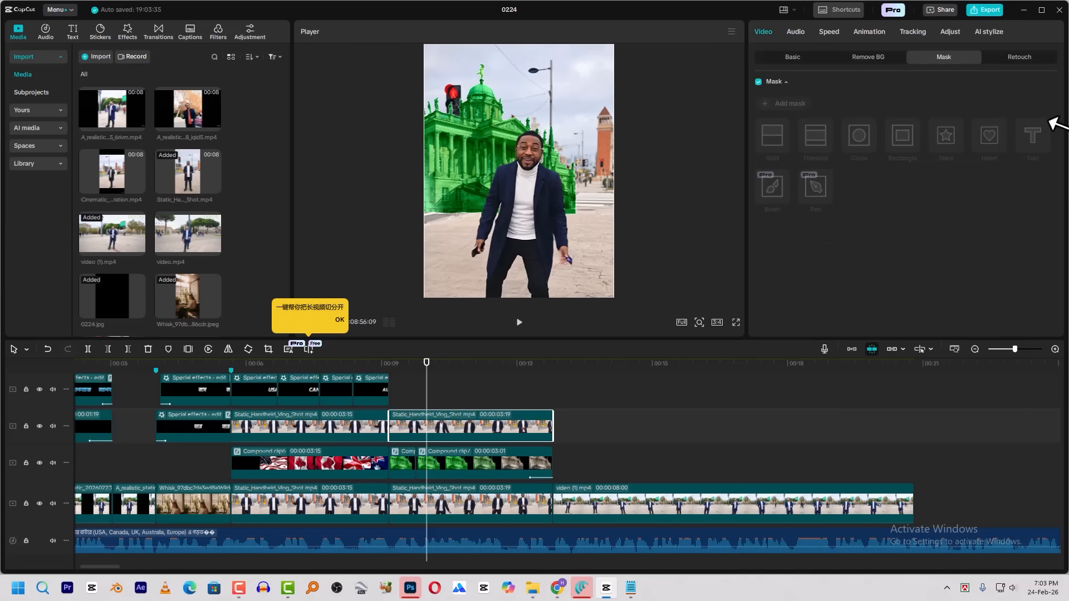
{"action": "left_click", "coordinate": [792, 58]}
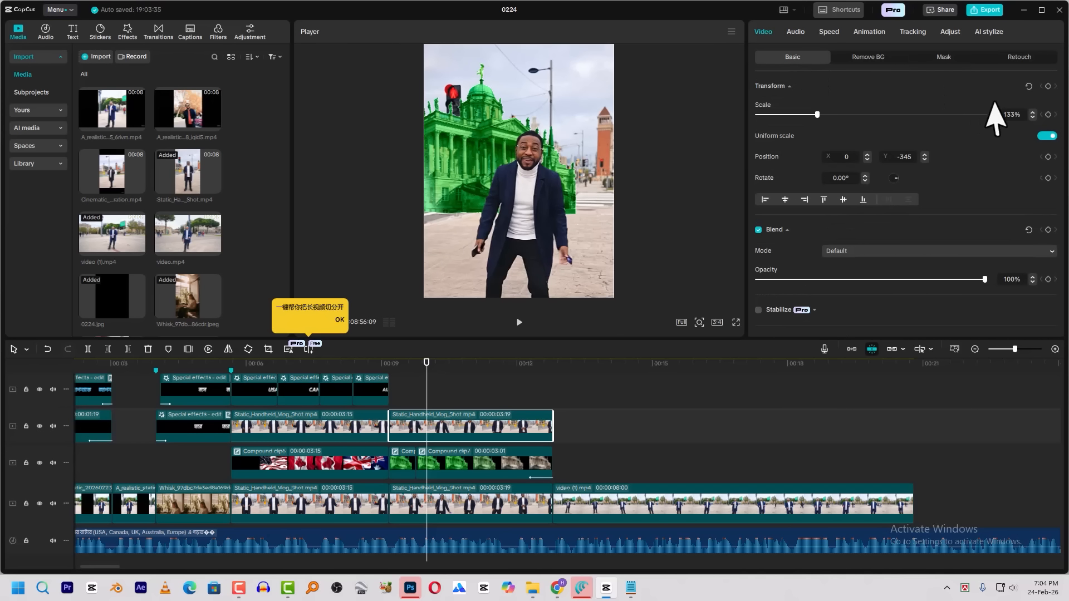
{"action": "left_click", "coordinate": [1048, 87]}
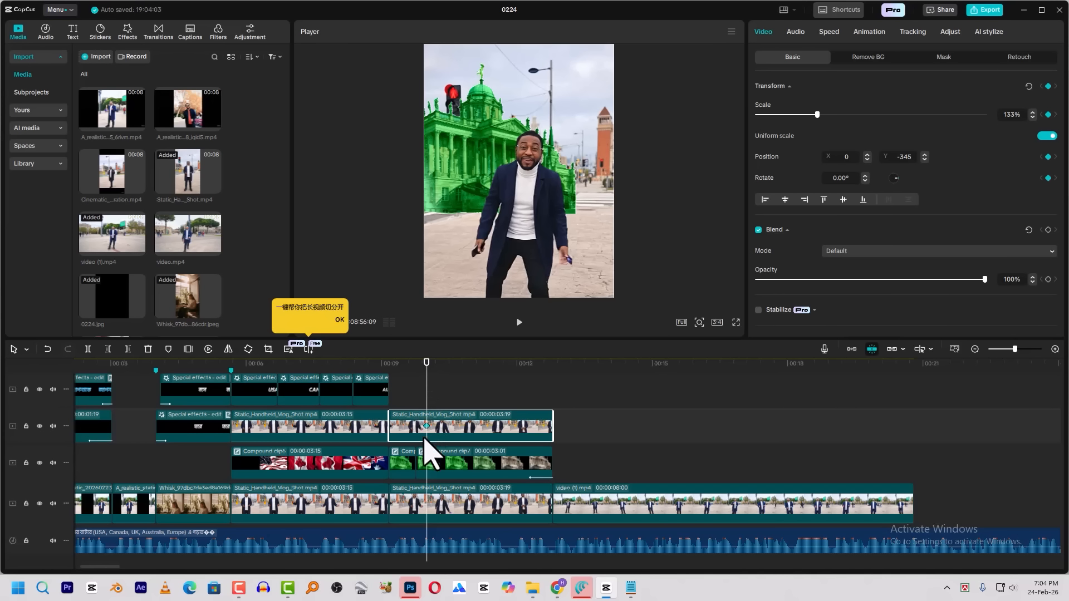
{"action": "left_click", "coordinate": [434, 464]}
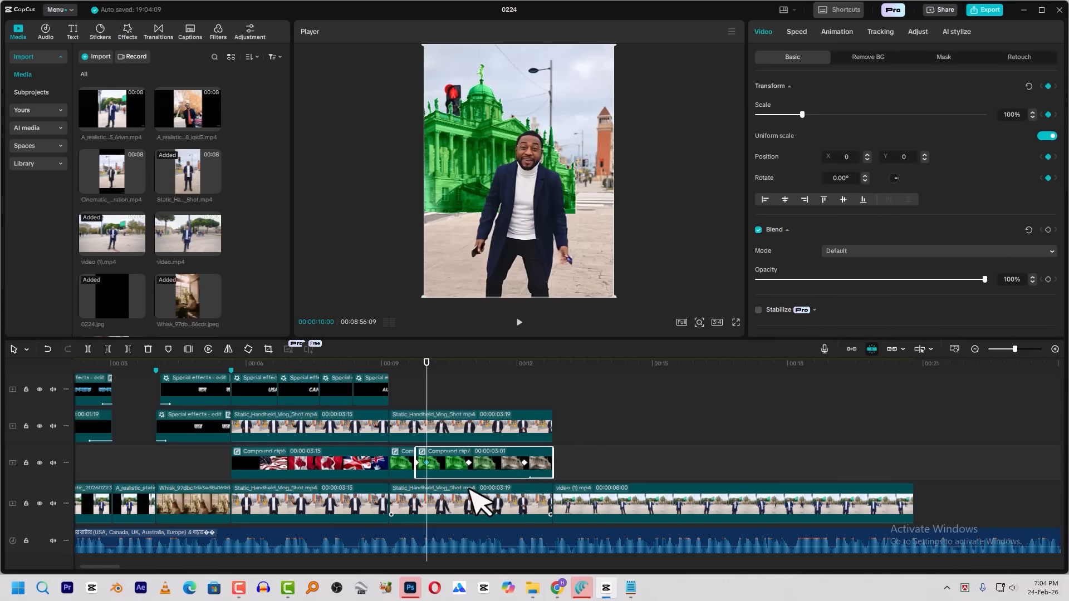
{"action": "left_click", "coordinate": [455, 508]}
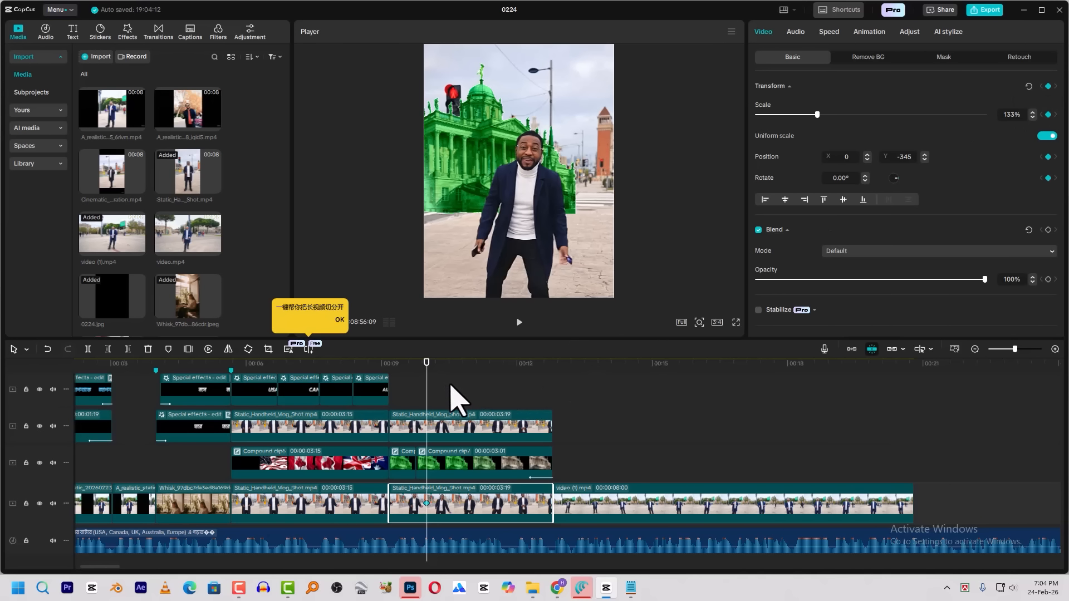
At 00:00:10:20, zoom in all three layers together, with the talking clip at 178%, Y -400 and the building at about 134%, Y 62
{"action": "key", "text": "shift+Right"}
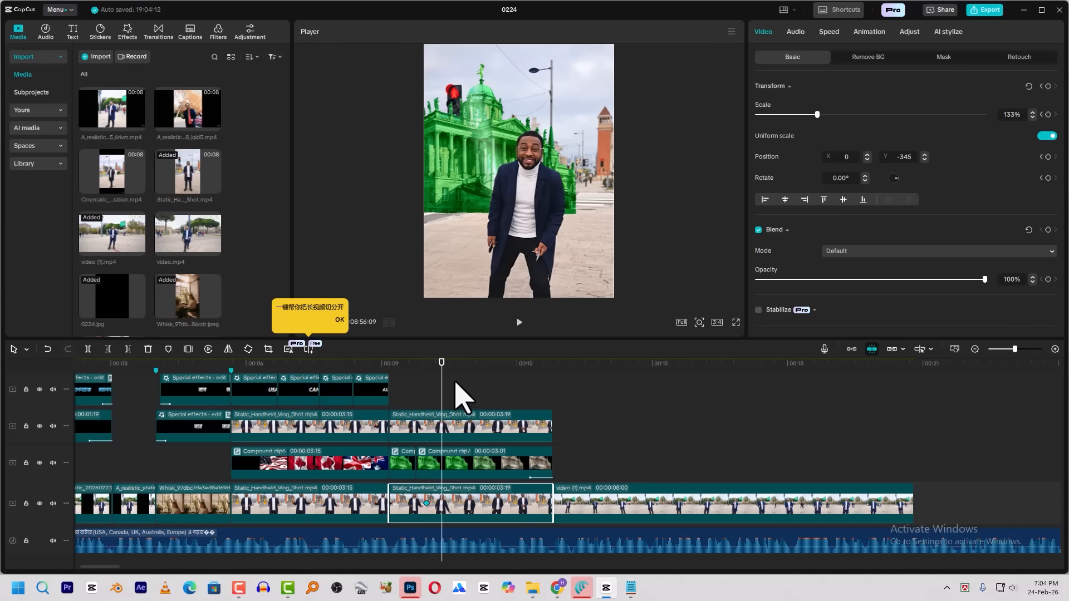
{"action": "key", "text": "shift+Right"}
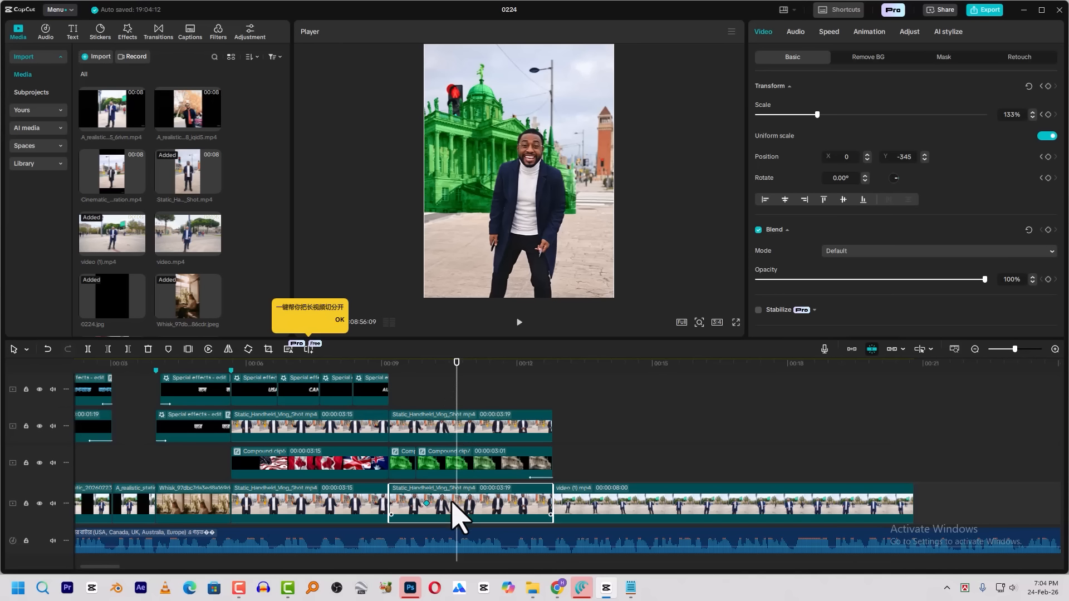
{"action": "left_click_drag", "start_coordinate": [484, 397], "coordinate": [467, 521]}
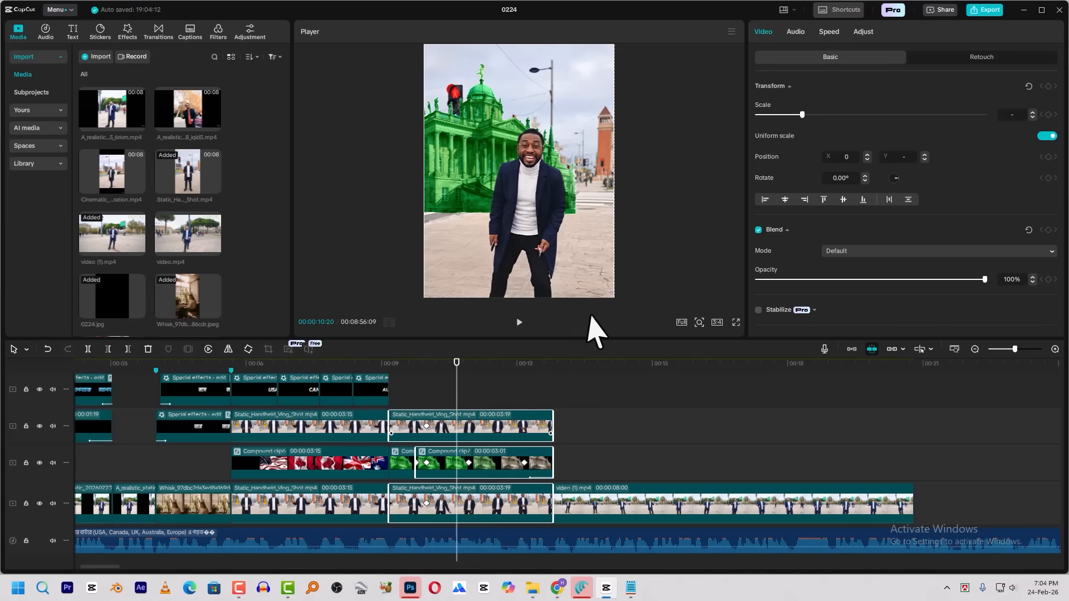
{"action": "left_click_drag", "start_coordinate": [575, 216], "coordinate": [572, 152]}
{"action": "mouse_move", "coordinate": [596, 283]}
{"action": "left_mouse_down"}
{"action": "mouse_move", "coordinate": [590, 218]}
{"action": "mouse_move", "coordinate": [643, 315]}
{"action": "left_mouse_up"}
{"action": "left_click_drag", "start_coordinate": [529, 145], "coordinate": [537, 279]}
Apply the Quad Ease preset curve to the upper talking clip's second zoom keyframe
{"action": "left_click", "coordinate": [624, 426]}
{"action": "right_click", "coordinate": [441, 426]}
{"action": "left_click", "coordinate": [513, 486]}
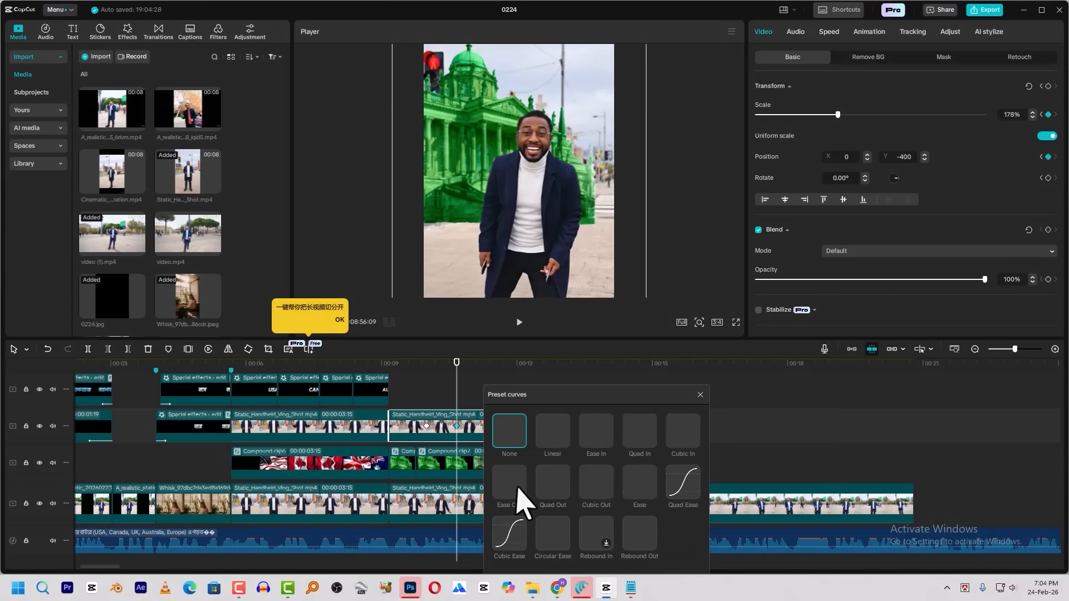
{"action": "left_click", "coordinate": [678, 485]}
{"action": "left_click", "coordinate": [700, 394]}
Apply the Quad Ease preset curve to the building compound clip's zoom keyframe at about 00:00:10:20
{"action": "left_click", "coordinate": [457, 468]}
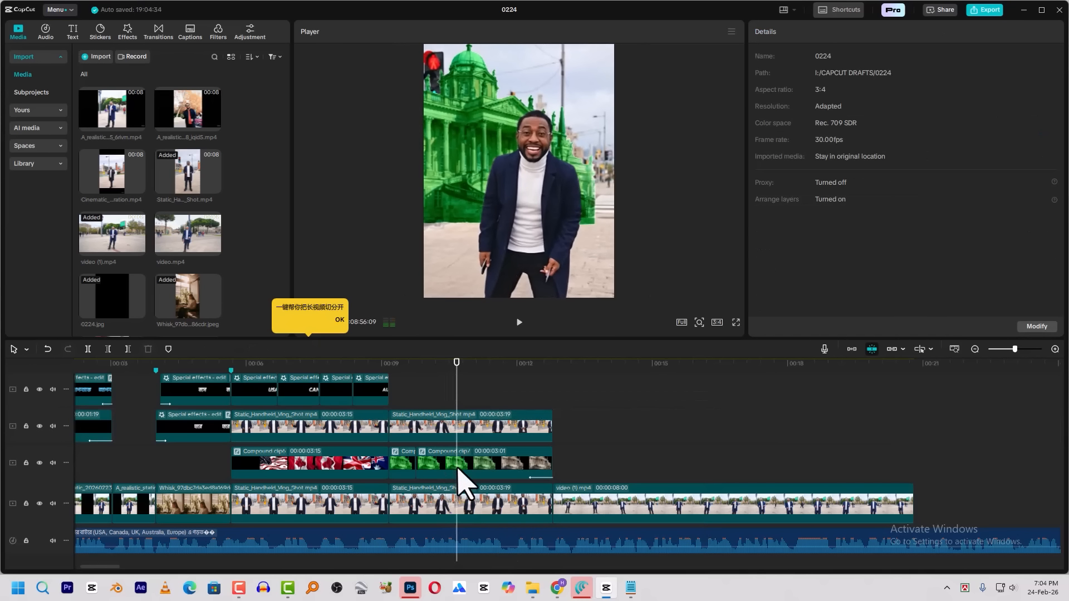
{"action": "left_click", "coordinate": [459, 471]}
{"action": "right_click", "coordinate": [459, 471]}
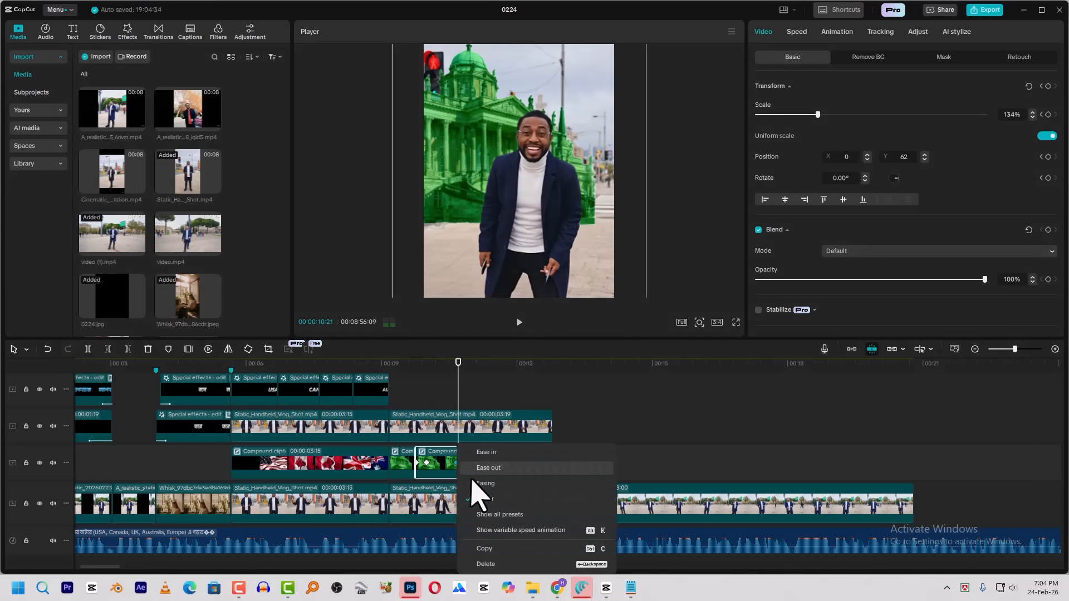
{"action": "left_click", "coordinate": [490, 514]}
{"action": "left_click", "coordinate": [690, 487]}
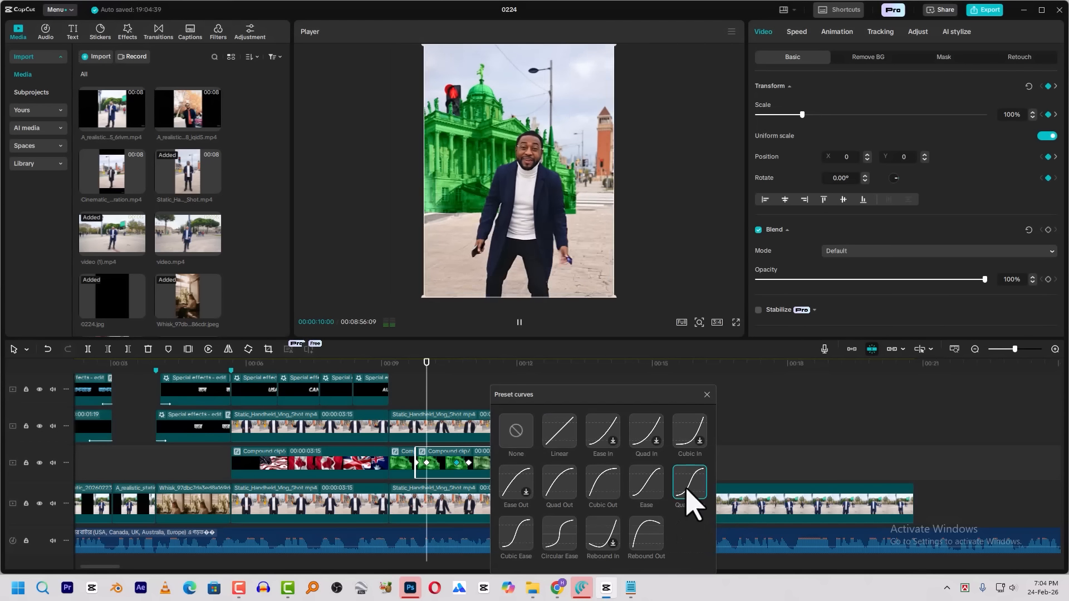
Apply the Quad Ease preset curve to the lower talking clip's zoom keyframe at about 00:00:10:20
{"action": "left_click", "coordinate": [708, 394]}
{"action": "left_click", "coordinate": [461, 506]}
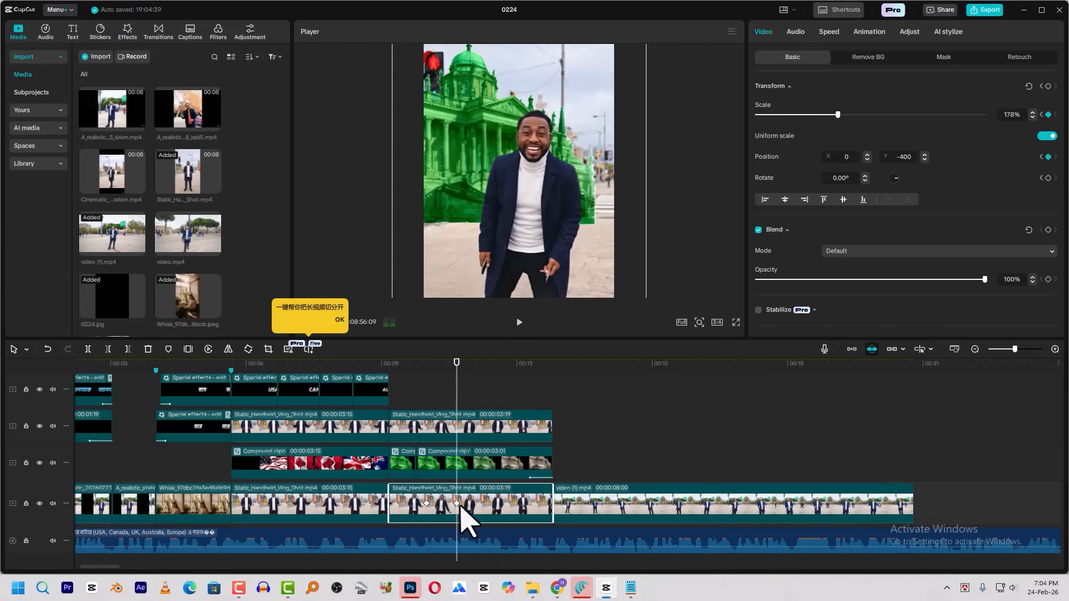
{"action": "right_click", "coordinate": [460, 506]}
{"action": "left_click", "coordinate": [485, 527]}
{"action": "left_click", "coordinate": [686, 487]}
{"action": "left_click", "coordinate": [693, 394]}
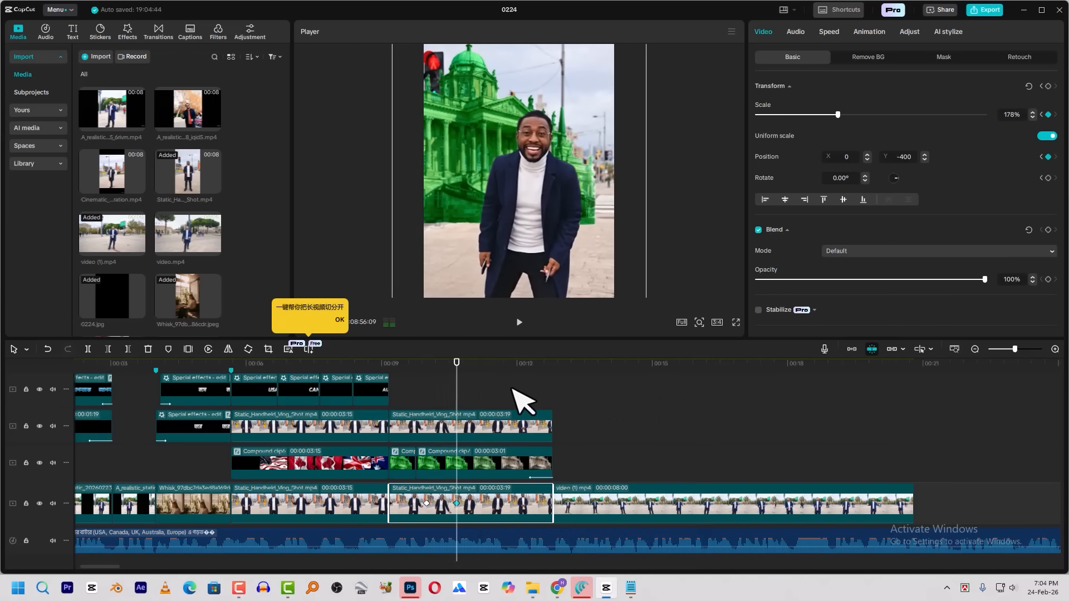
Play back the eased building zoom and the following clip up to about 00:00:16:06
{"action": "left_click", "coordinate": [496, 391]}
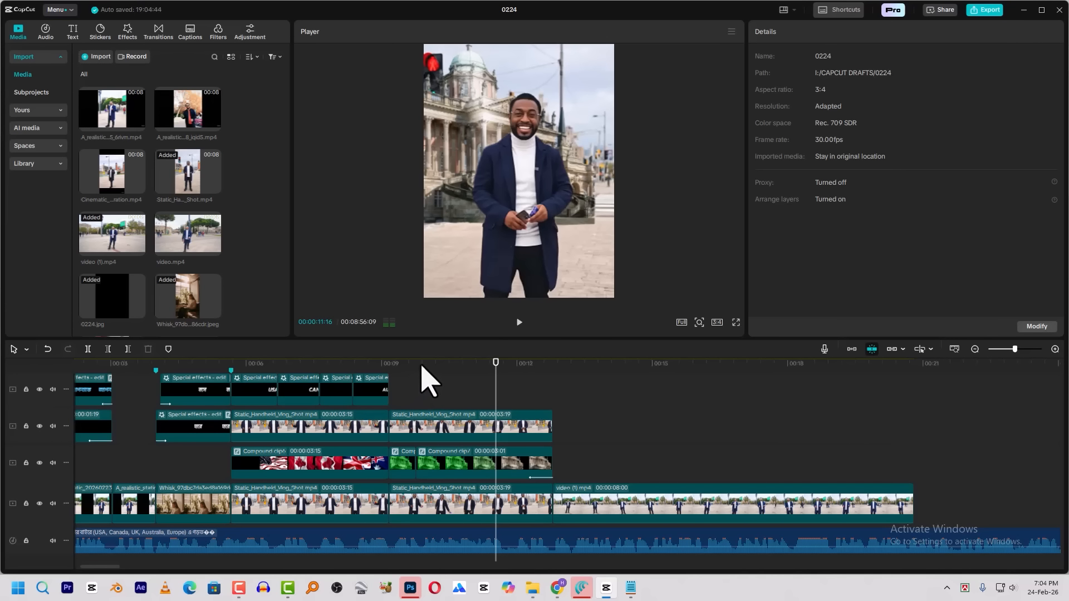
{"action": "left_click", "coordinate": [422, 368]}
{"action": "key", "text": "space"}
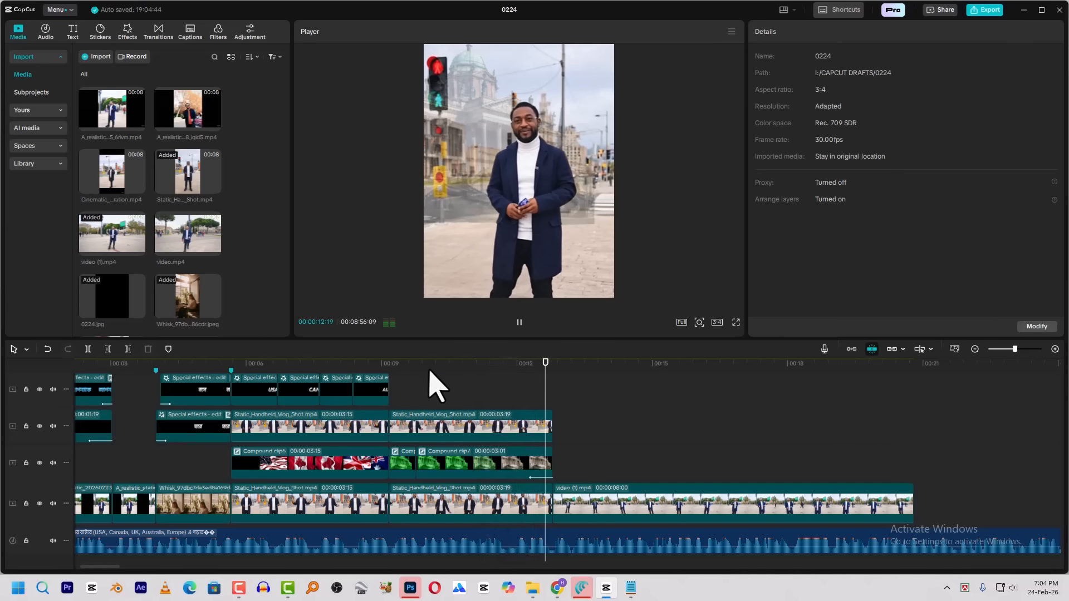
{"action": "left_click_drag", "start_coordinate": [554, 368], "coordinate": [561, 398]}
{"action": "key", "text": "space"}
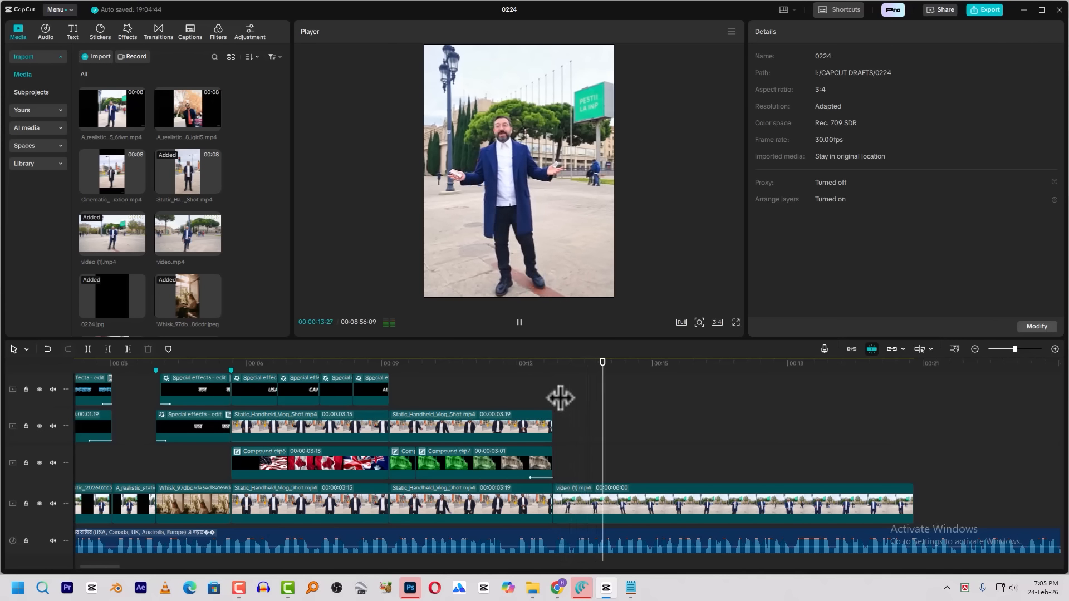
{"action": "key", "text": "space"}
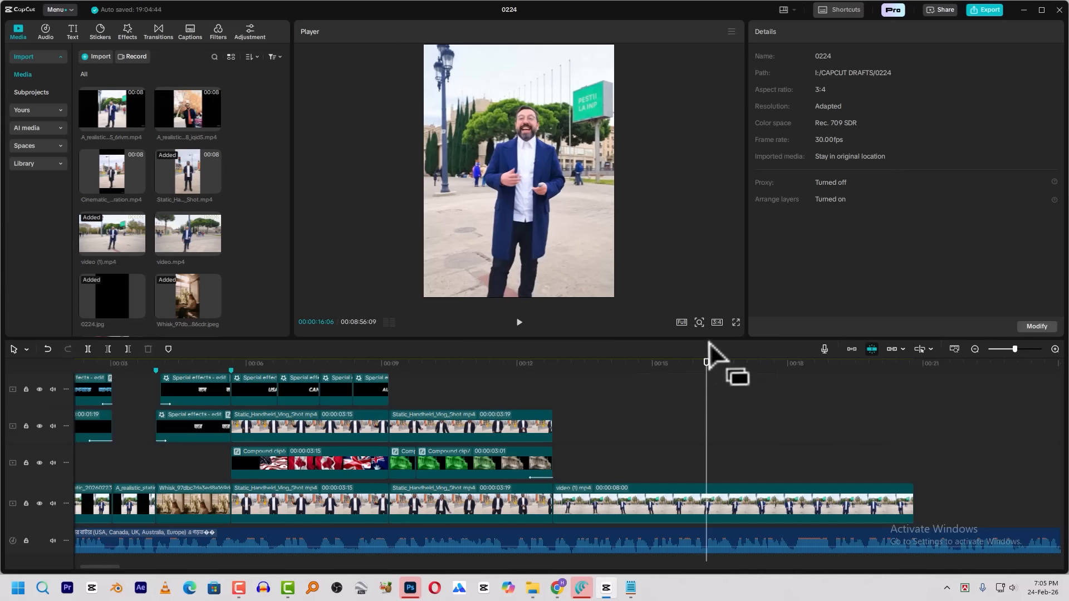
Switch to File Explorer, go to New folder (4) on the Desktop and view the image Untitled project (5)
{"action": "mouse_move", "coordinate": [536, 593]}
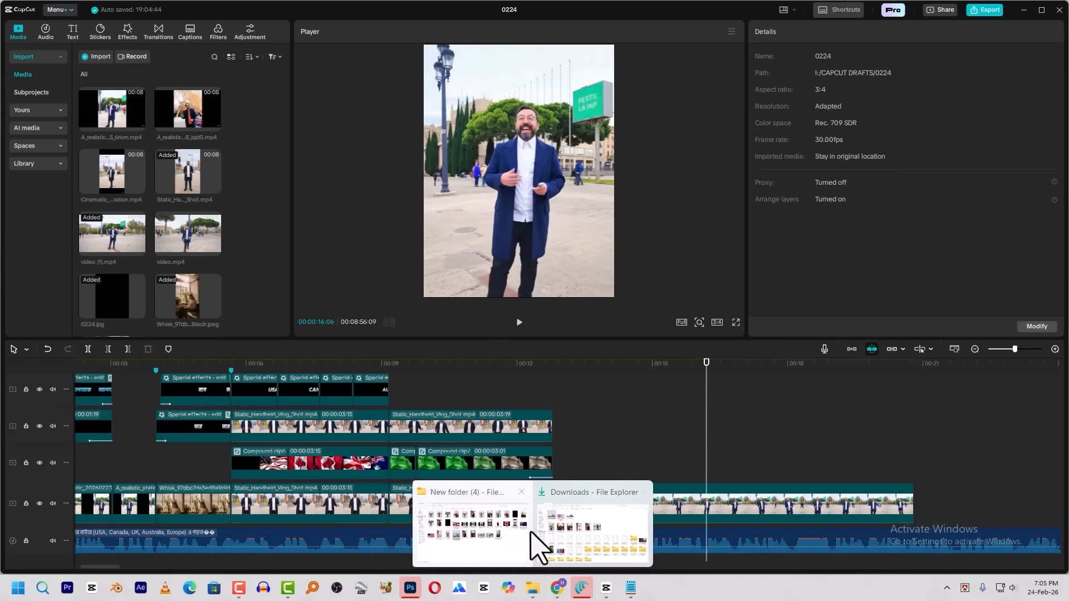
{"action": "left_click", "coordinate": [595, 544]}
{"action": "left_click", "coordinate": [50, 136]}
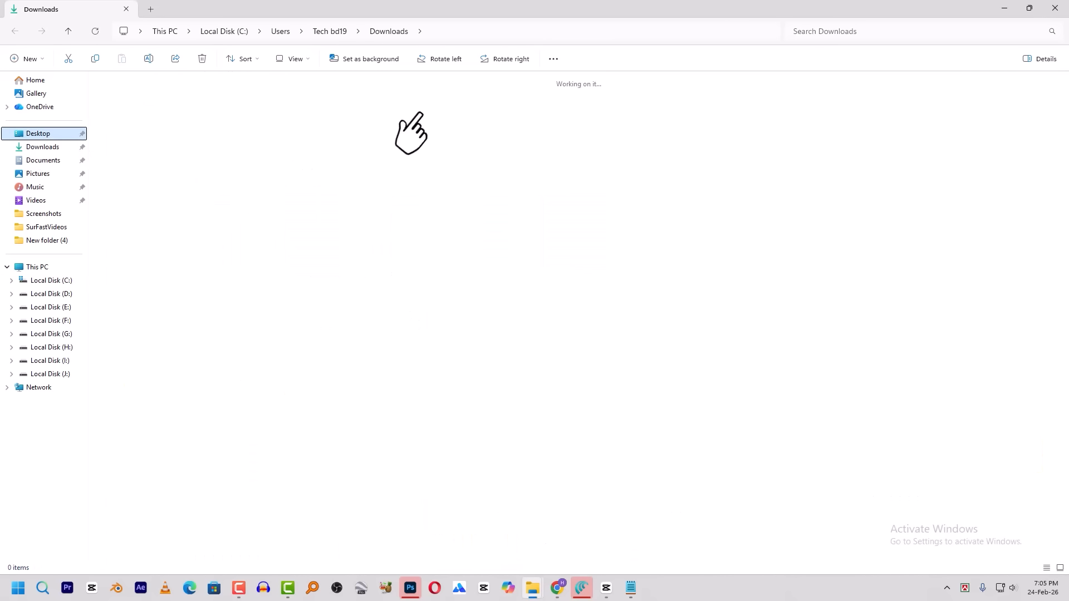
{"action": "double_click", "coordinate": [978, 151]}
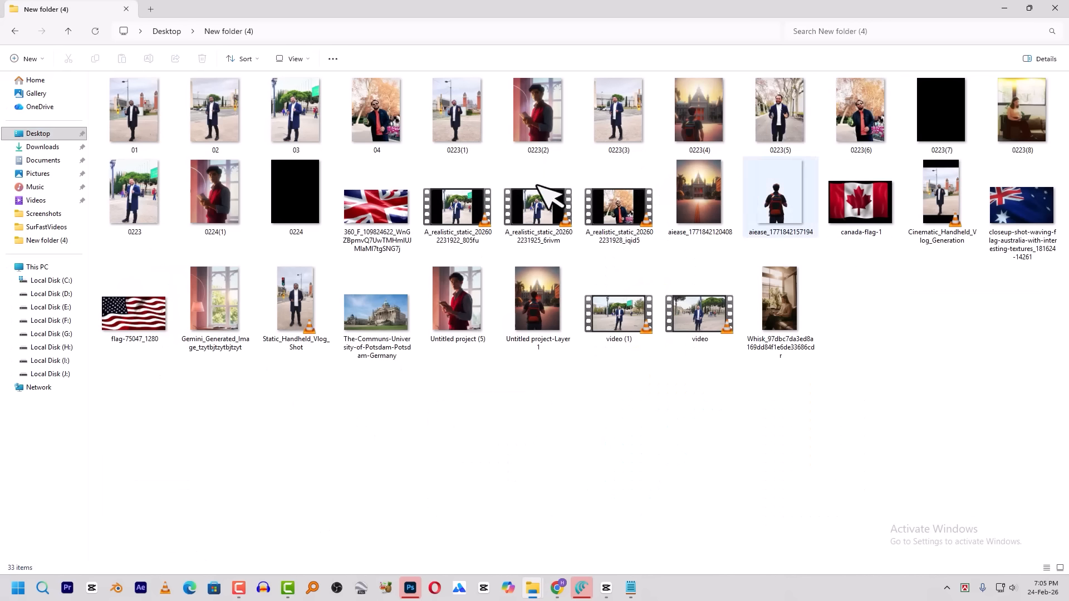
{"action": "left_click", "coordinate": [462, 312]}
{"action": "double_click", "coordinate": [462, 313]}
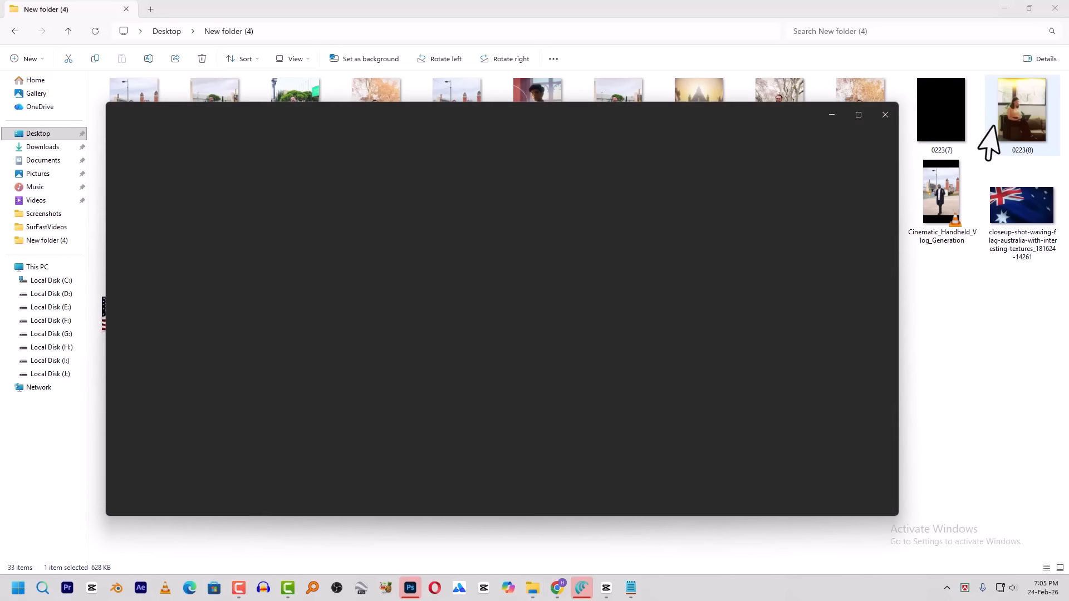
{"action": "left_click", "coordinate": [885, 115]}
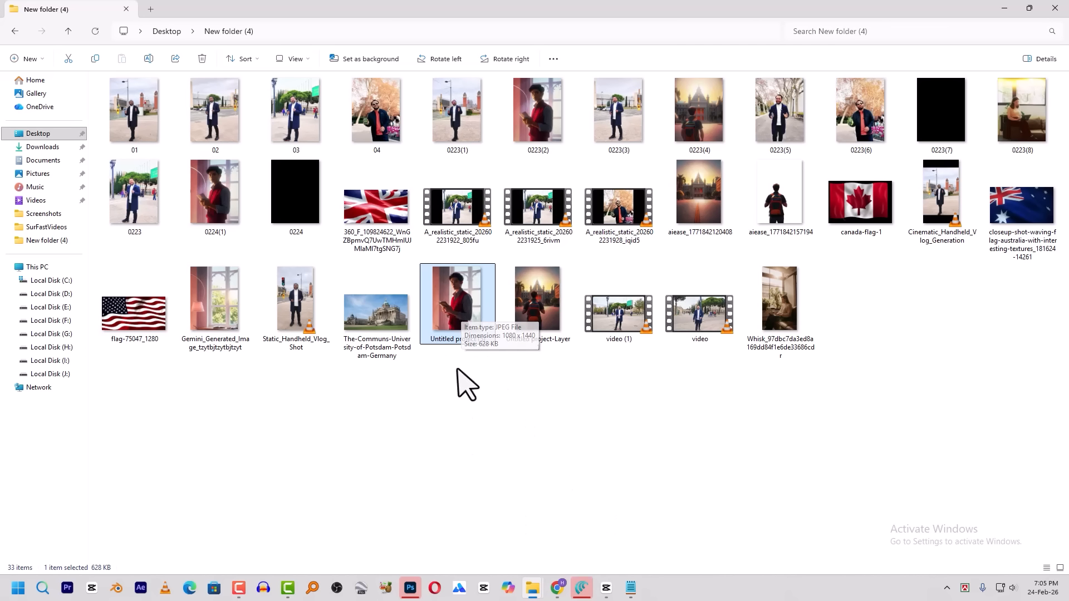
Switch to AIEASE's background remover in Chrome, upload Untitled project (5) and download the background-free cutout
{"action": "left_click", "coordinate": [557, 586]}
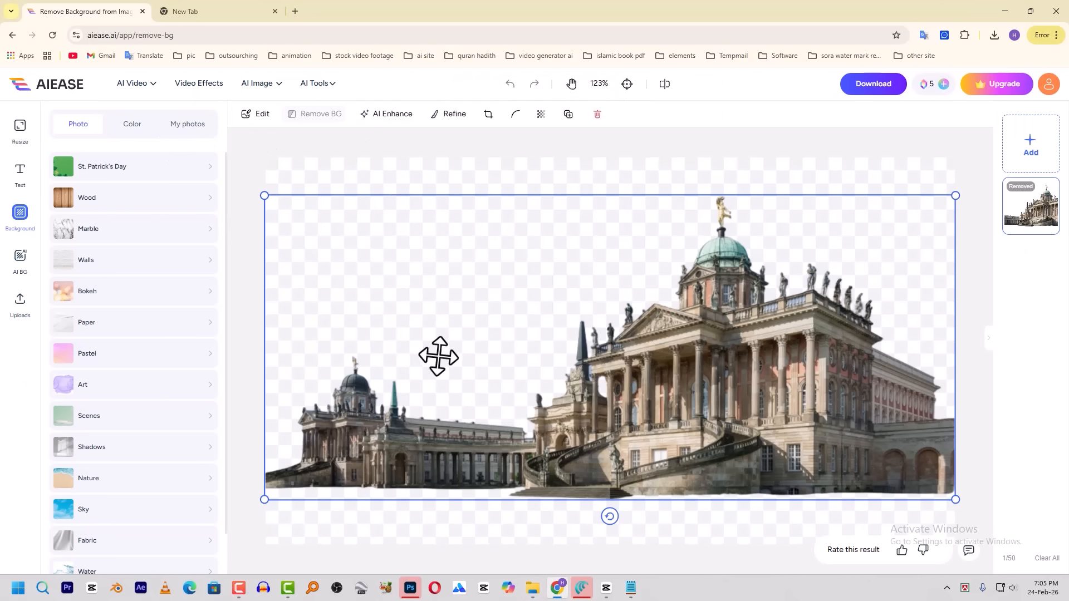
{"action": "key", "text": "Delete"}
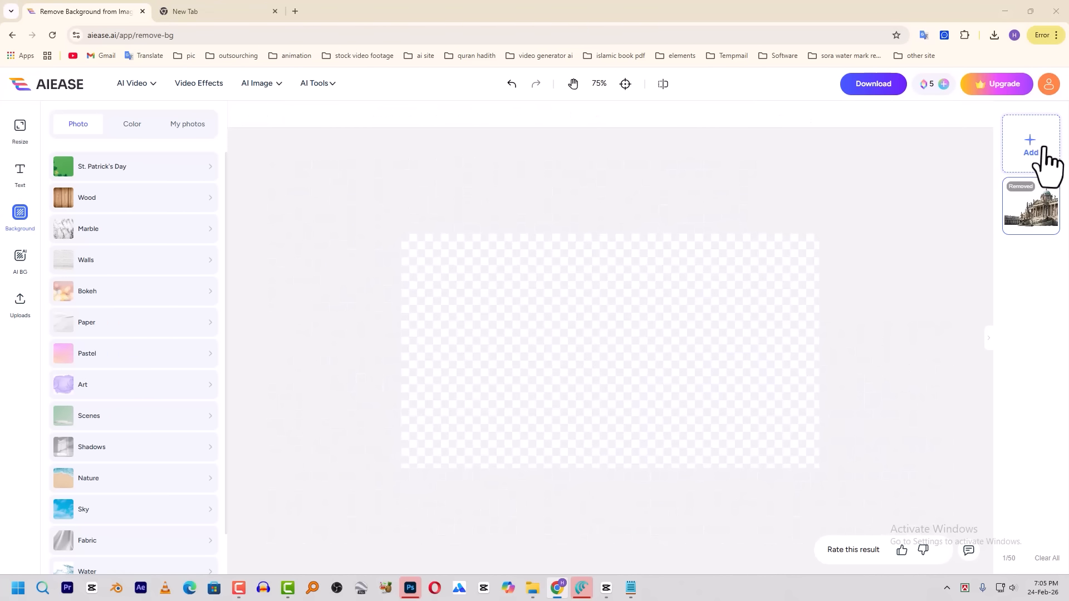
{"action": "left_click", "coordinate": [1039, 151]}
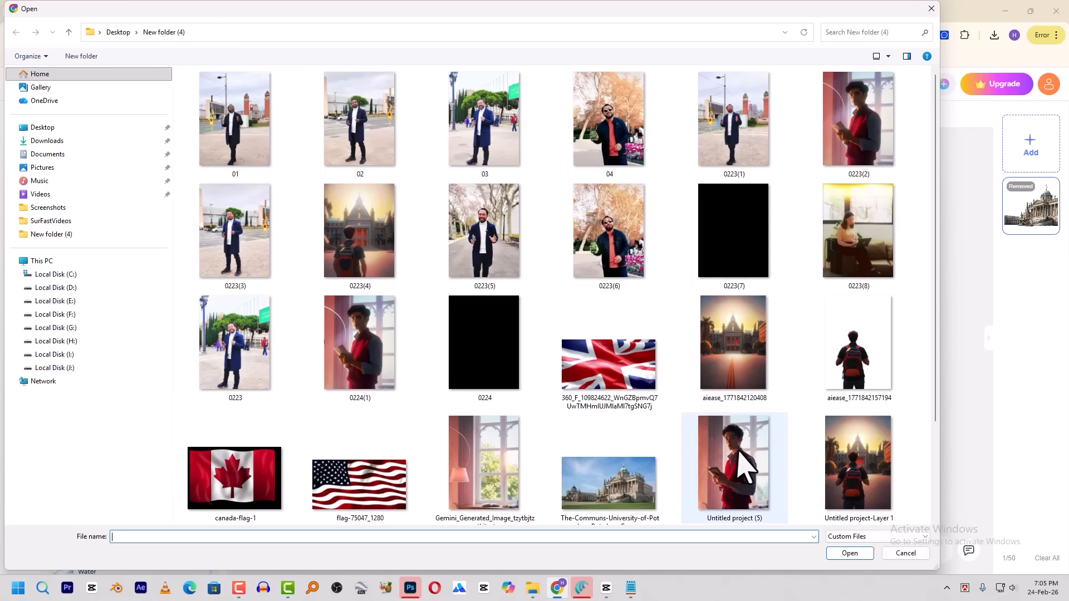
{"action": "double_click", "coordinate": [734, 468]}
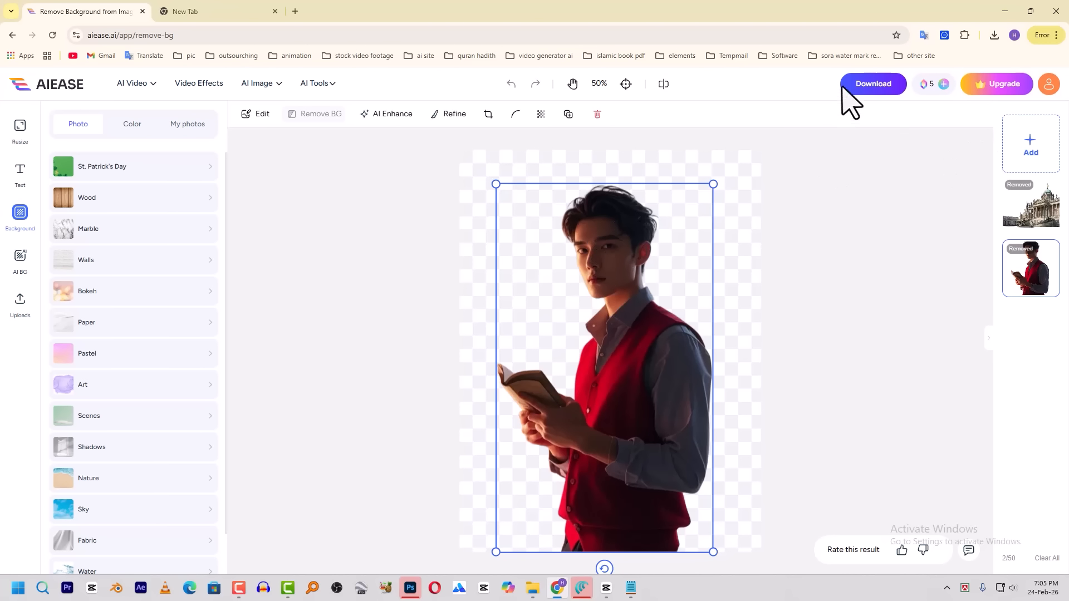
{"action": "left_click", "coordinate": [861, 86]}
{"action": "left_click", "coordinate": [855, 154]}
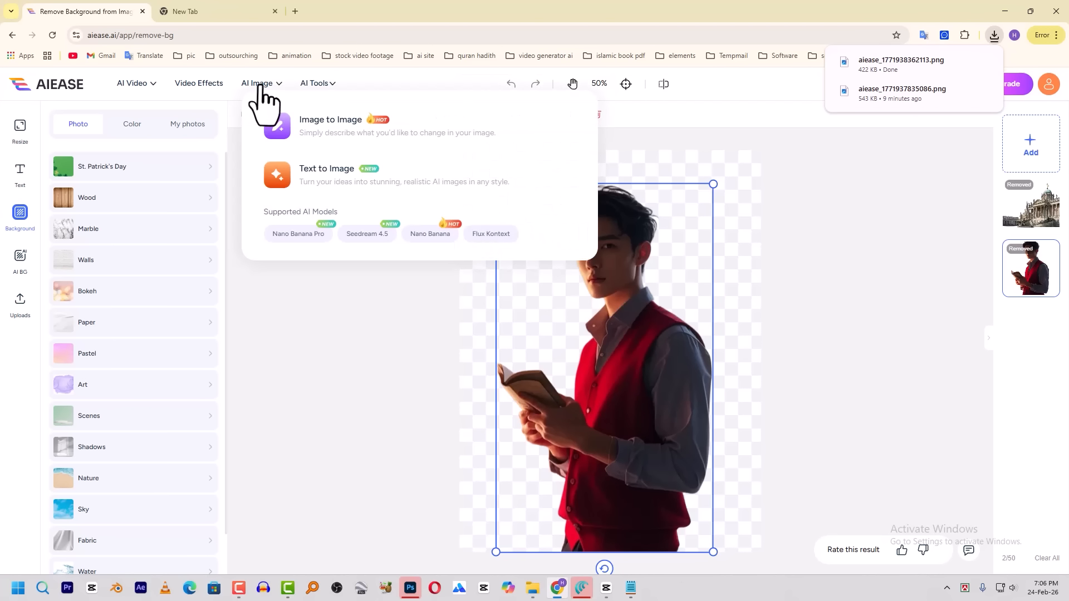
Go to AIEASE's Object Remover tool and upload the image Untitled project (5)
{"action": "mouse_move", "coordinate": [307, 92]}
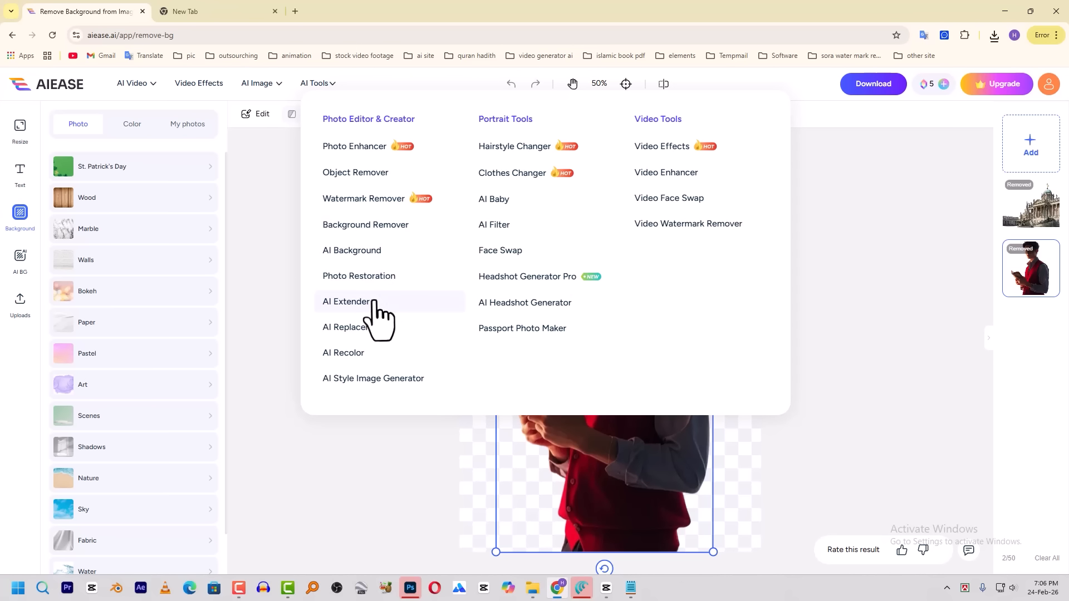
{"action": "left_click", "coordinate": [384, 175]}
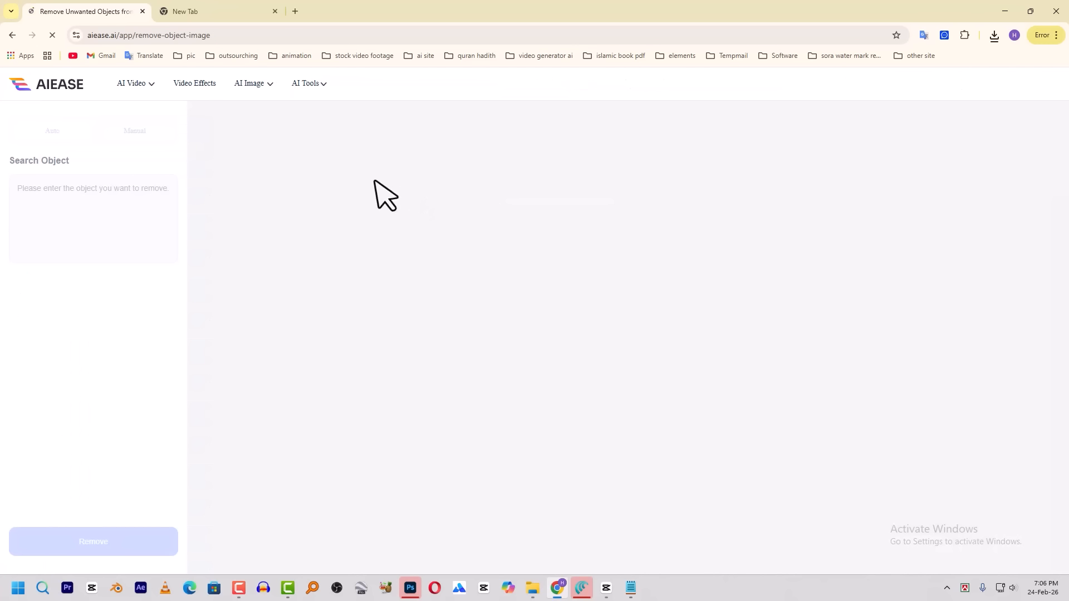
{"action": "left_click", "coordinate": [668, 352]}
{"action": "scroll", "coordinate": [719, 334], "scroll_direction": "down", "scroll_amount": 2}
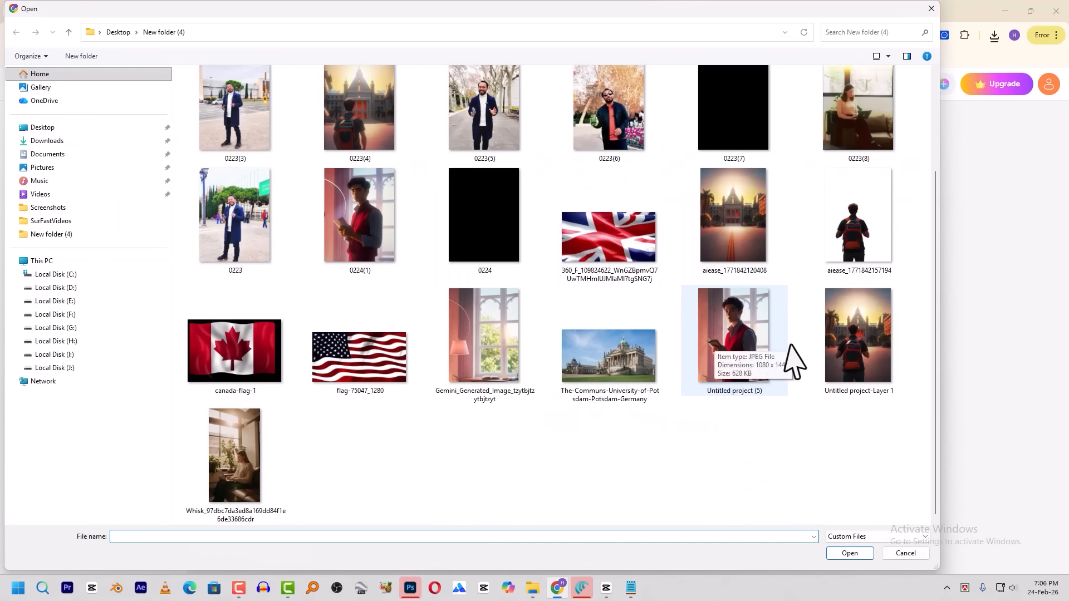
{"action": "double_click", "coordinate": [769, 339]}
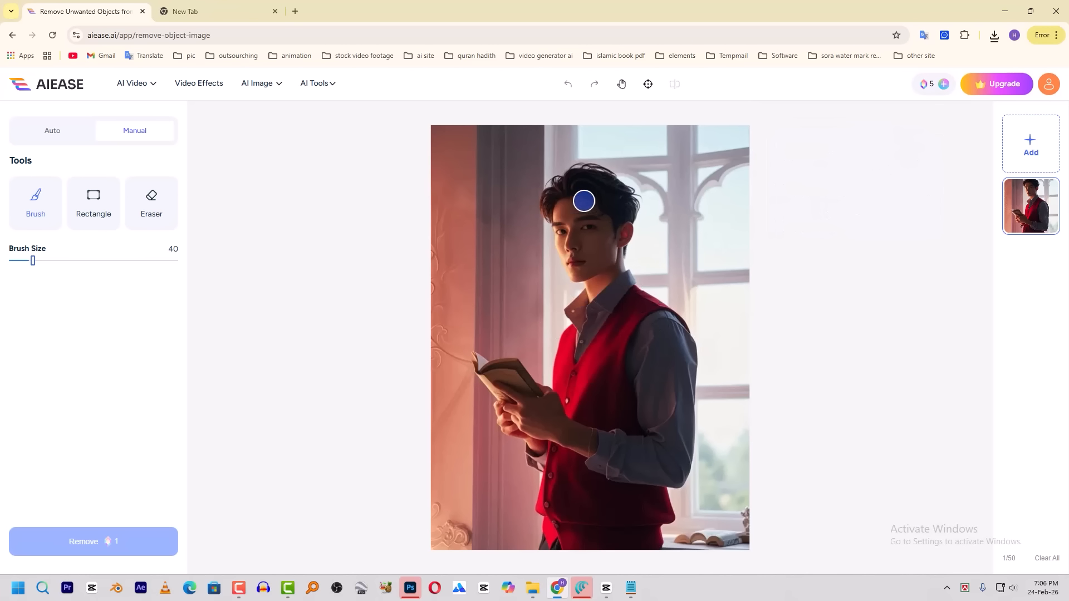
Paint over the whole man with a brush size of 106, remove him and download the low-res 768x1024px background
{"action": "left_click_drag", "start_coordinate": [33, 260], "coordinate": [68, 261]}
{"action": "mouse_move", "coordinate": [565, 198]}
{"action": "left_mouse_down"}
{"action": "mouse_move", "coordinate": [592, 182]}
{"action": "mouse_move", "coordinate": [614, 202]}
{"action": "mouse_move", "coordinate": [574, 235]}
{"action": "mouse_move", "coordinate": [591, 280]}
{"action": "mouse_move", "coordinate": [603, 275]}
{"action": "mouse_move", "coordinate": [664, 339]}
{"action": "mouse_move", "coordinate": [676, 382]}
{"action": "mouse_move", "coordinate": [651, 508]}
{"action": "mouse_move", "coordinate": [551, 541]}
{"action": "mouse_move", "coordinate": [554, 447]}
{"action": "mouse_move", "coordinate": [491, 382]}
{"action": "mouse_move", "coordinate": [527, 391]}
{"action": "mouse_move", "coordinate": [579, 324]}
{"action": "mouse_move", "coordinate": [613, 358]}
{"action": "mouse_move", "coordinate": [632, 340]}
{"action": "mouse_move", "coordinate": [632, 368]}
{"action": "left_mouse_up"}
{"action": "left_click", "coordinate": [126, 544]}
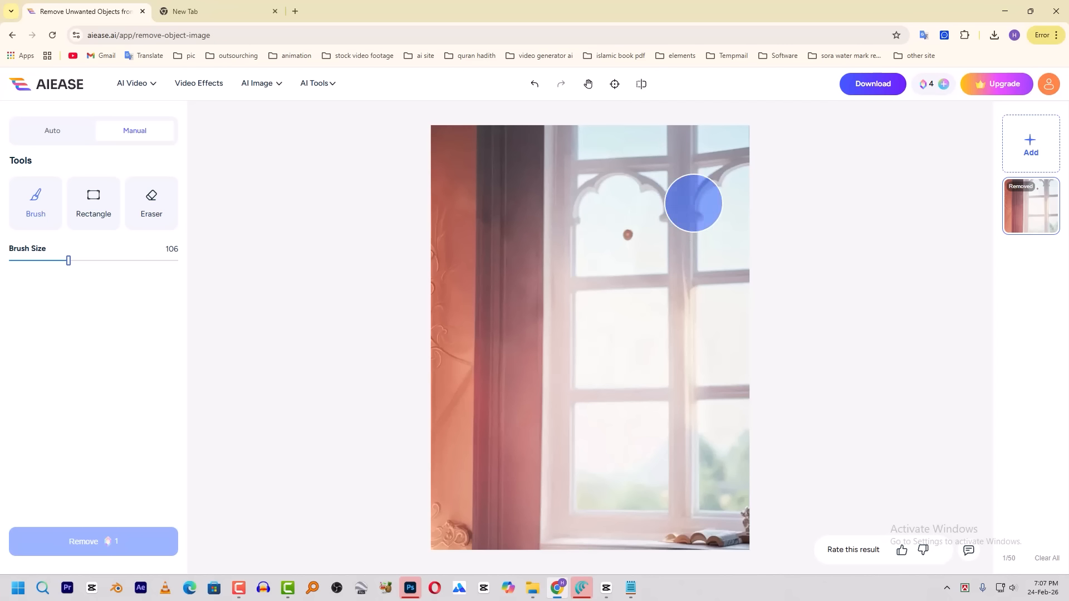
{"action": "left_click", "coordinate": [890, 89]}
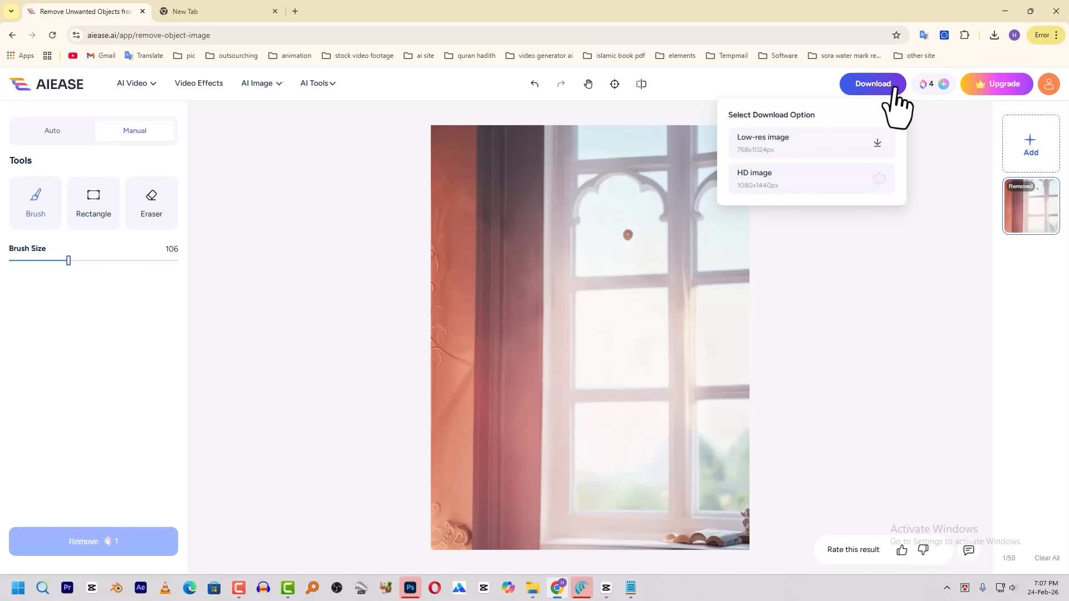
{"action": "left_click", "coordinate": [875, 144]}
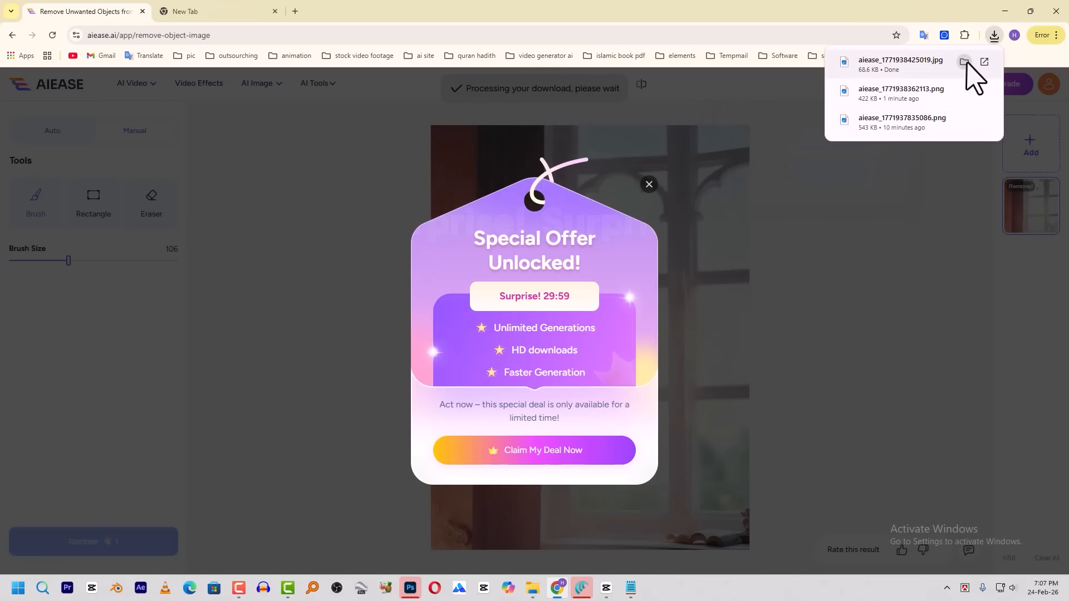
Import the downloaded cutout and the empty window background from the Downloads folder into the CapCut project
{"action": "left_click", "coordinate": [969, 66]}
{"action": "left_click", "coordinate": [230, 146], "text": "ctrl"}
{"action": "left_click_drag", "start_coordinate": [233, 115], "coordinate": [201, 245]}
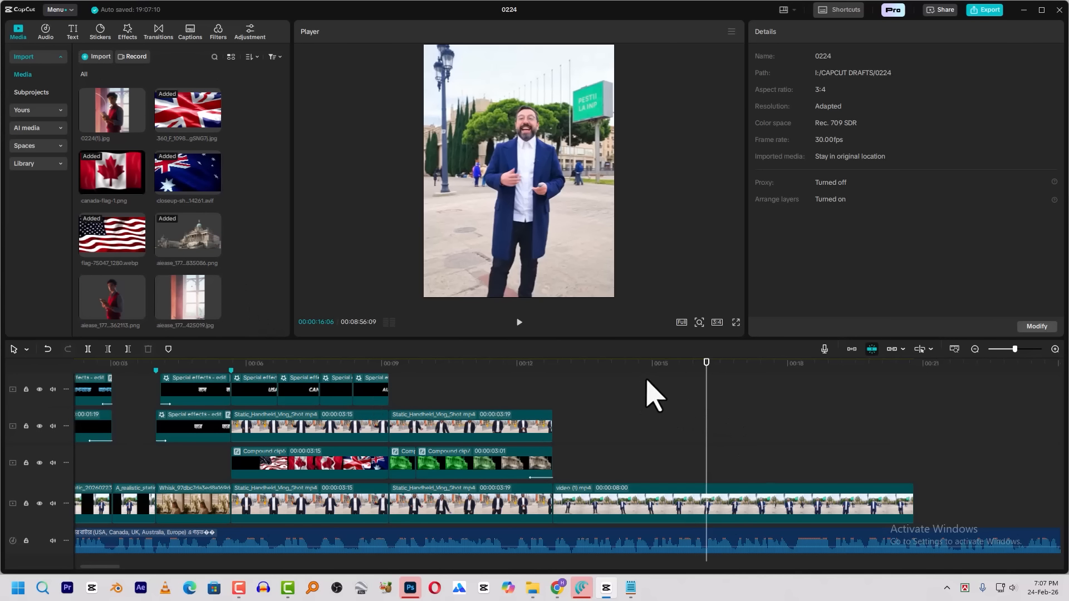
Play through video (1).mp4 to find its cut point and trim its end so the clip lasts 00:00:05:12
{"action": "left_click", "coordinate": [610, 375]}
{"action": "key", "text": "space"}
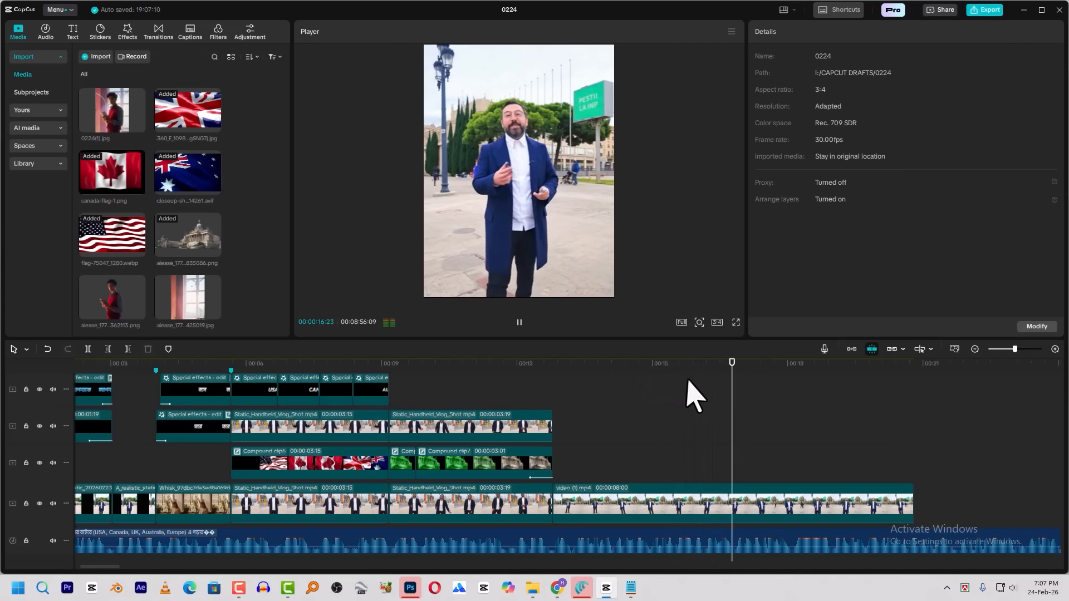
{"action": "key", "text": "space"}
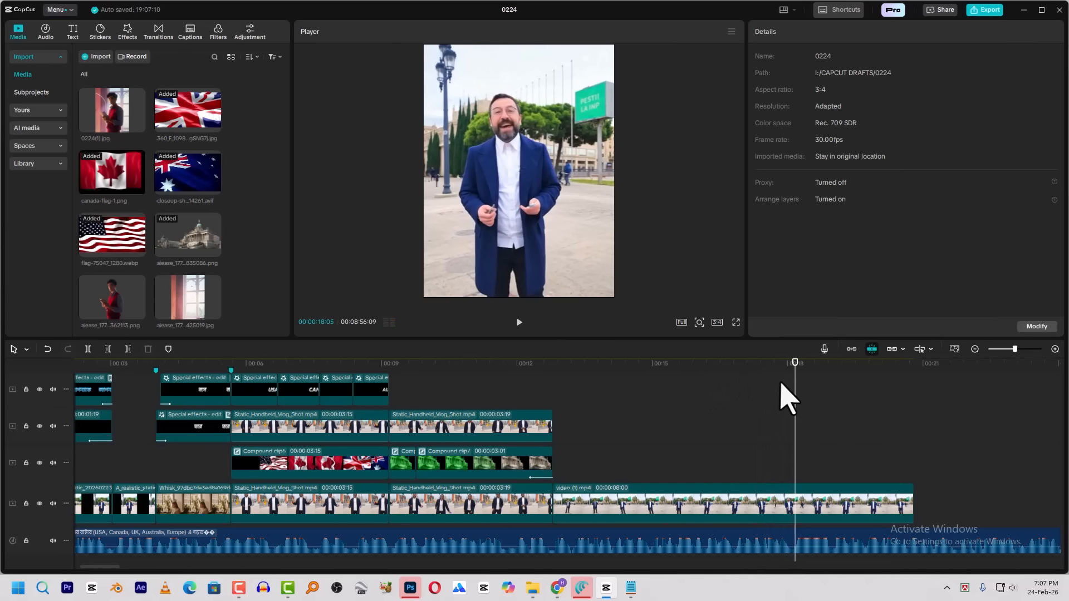
{"action": "key", "text": "space"}
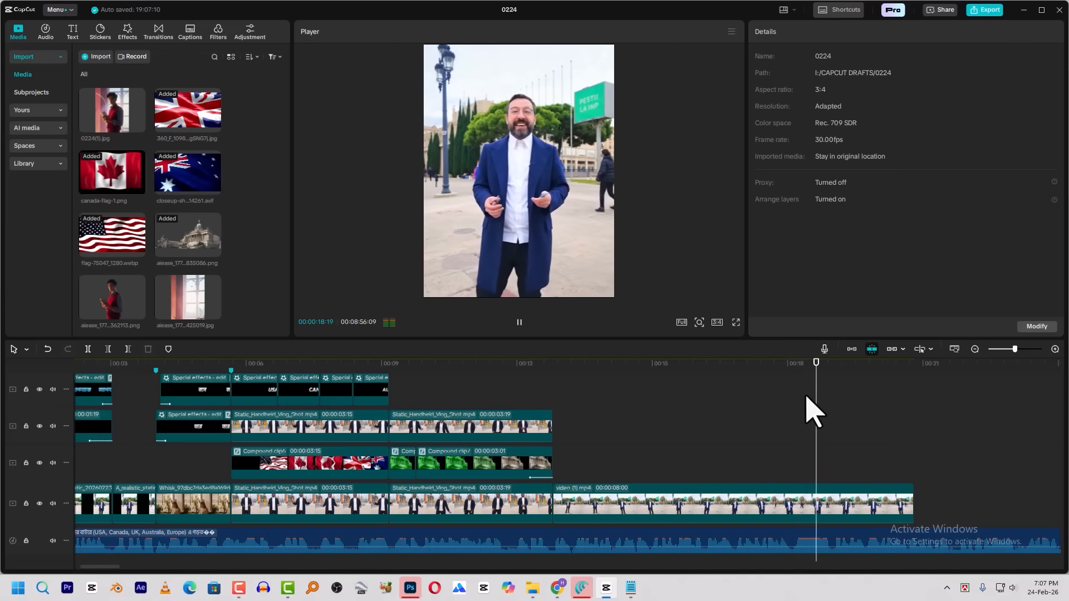
{"action": "left_click", "coordinate": [792, 365]}
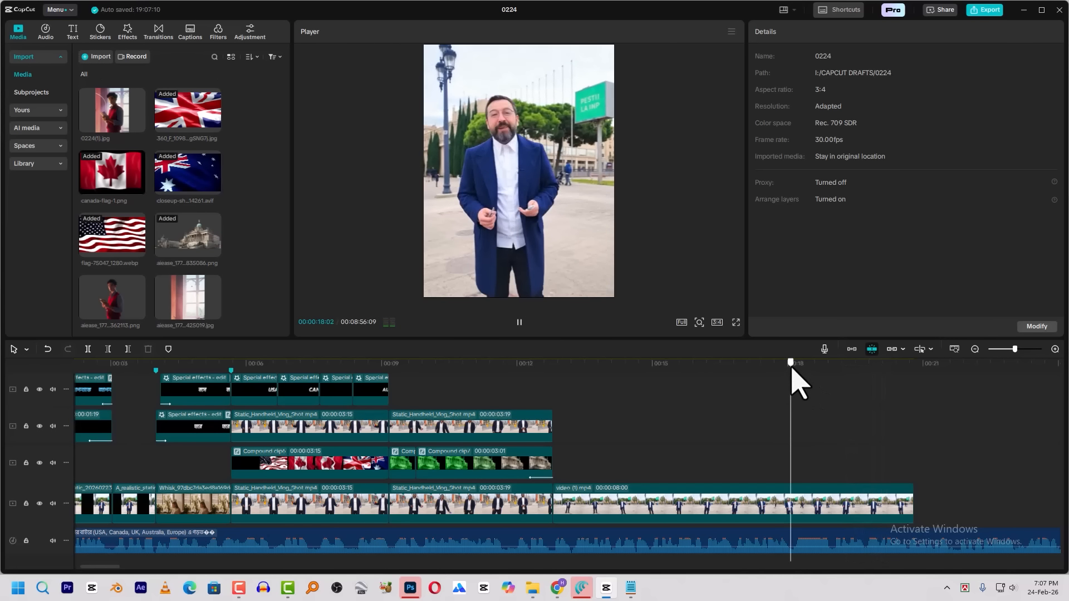
{"action": "key", "text": "space"}
{"action": "key", "text": "w"}
Place the window background above video (1).mp4 from about 00:00:16:05, with the man's cutout on the track above it
{"action": "left_click", "coordinate": [588, 365]}
{"action": "left_click_drag", "start_coordinate": [188, 297], "coordinate": [703, 465]}
{"action": "left_click_drag", "start_coordinate": [136, 304], "coordinate": [706, 433]}
{"action": "left_click", "coordinate": [752, 366]}
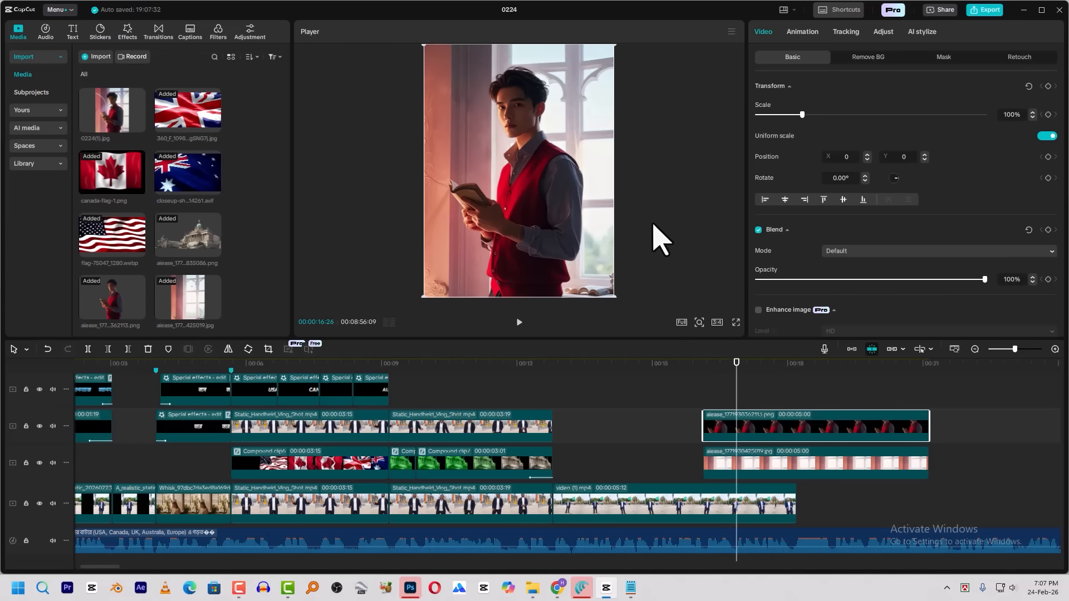
Find the insert point in video (1).mp4 and move the cutout and window background together to start at about 00:00:13:27
{"action": "left_click", "coordinate": [616, 364]}
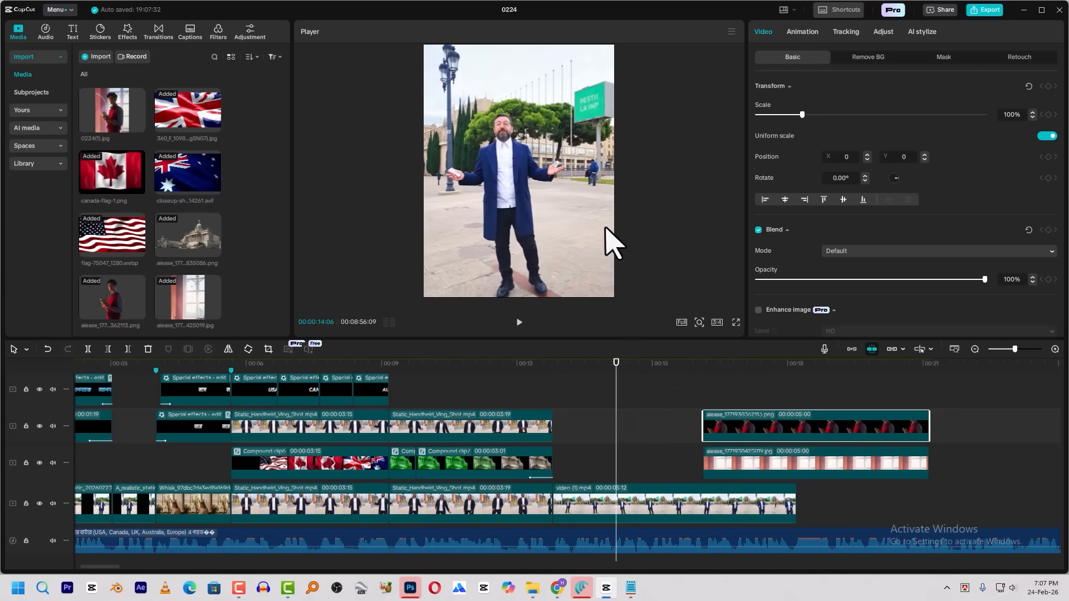
{"action": "left_click", "coordinate": [554, 376]}
{"action": "key", "text": "space"}
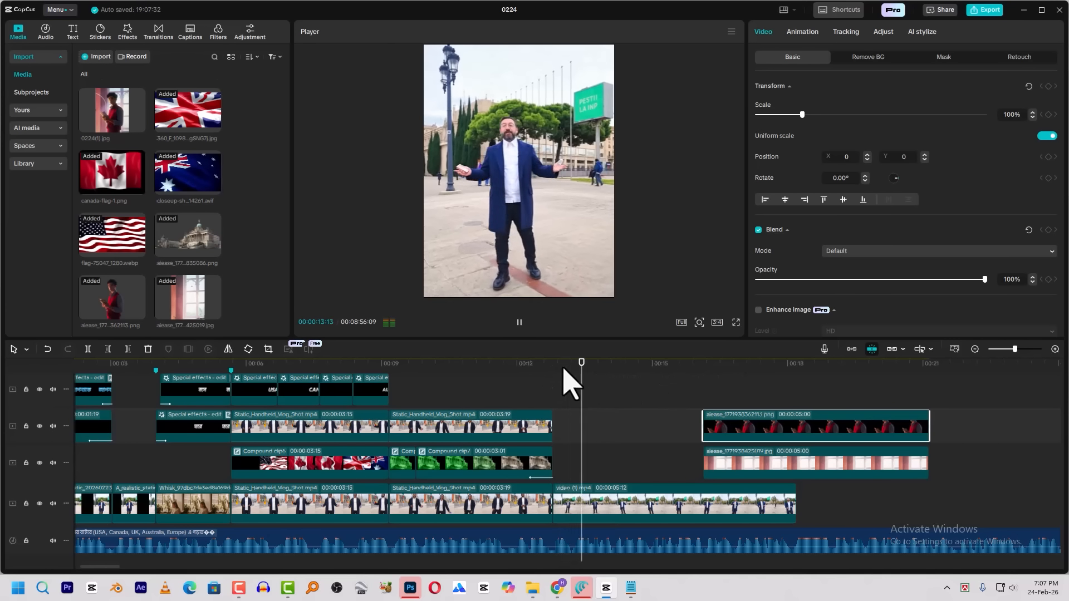
{"action": "key", "text": "space"}
{"action": "left_click_drag", "start_coordinate": [627, 366], "coordinate": [603, 375]}
{"action": "left_click", "coordinate": [637, 508]}
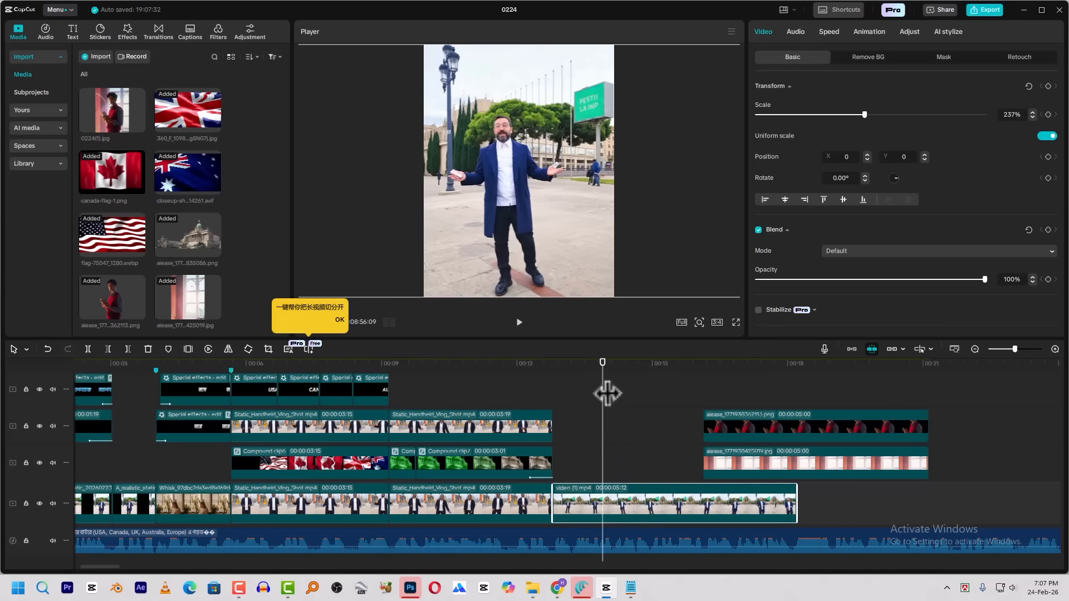
{"action": "left_click_drag", "start_coordinate": [772, 404], "coordinate": [656, 462]}
{"action": "key", "text": "space"}
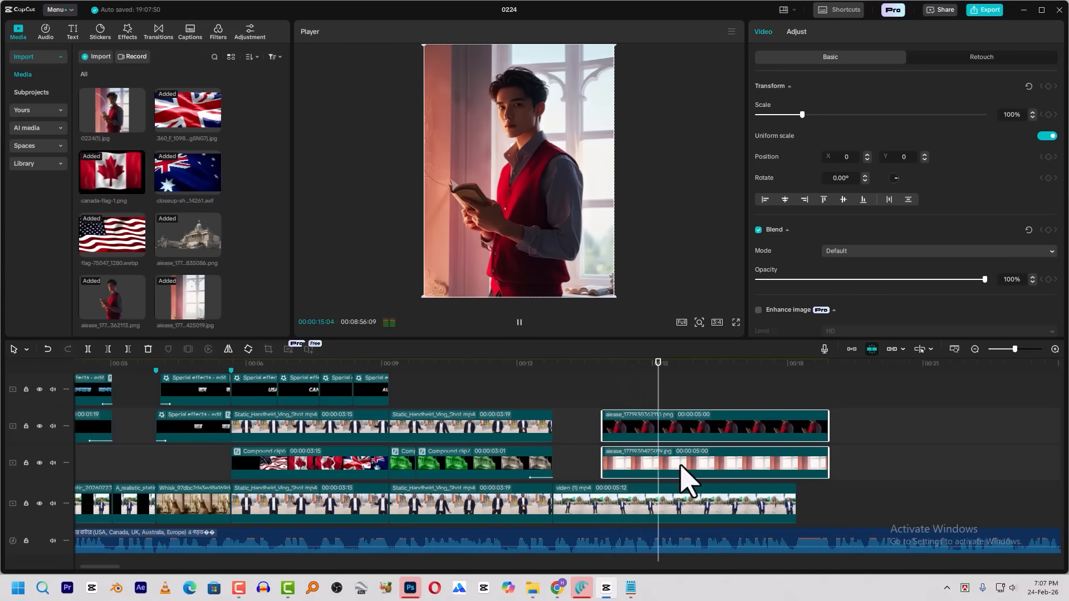
{"action": "key", "text": "space"}
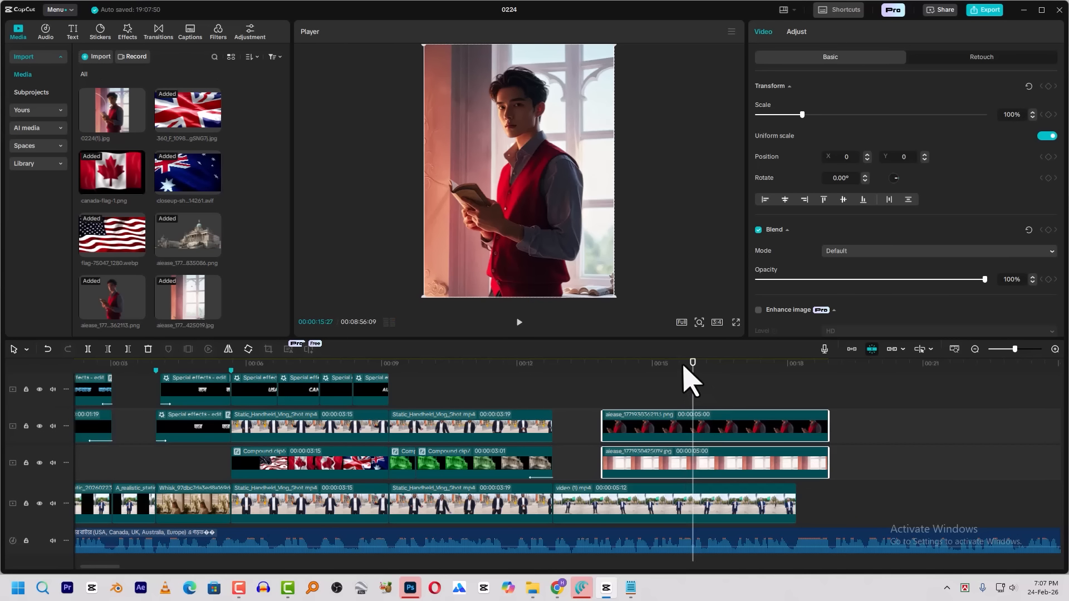
Move the man's cutout and window background together just outside the right edge of the frame, to position X 2880
{"action": "left_click_drag", "start_coordinate": [535, 216], "coordinate": [718, 268]}
{"action": "left_click", "coordinate": [600, 372]}
{"action": "left_click_drag", "start_coordinate": [600, 368], "coordinate": [602, 372]}
Add a Transform keyframe at 00:00:13:27 to video (1).mp4, the window background and the man's cutout
{"action": "left_click", "coordinate": [628, 490]}
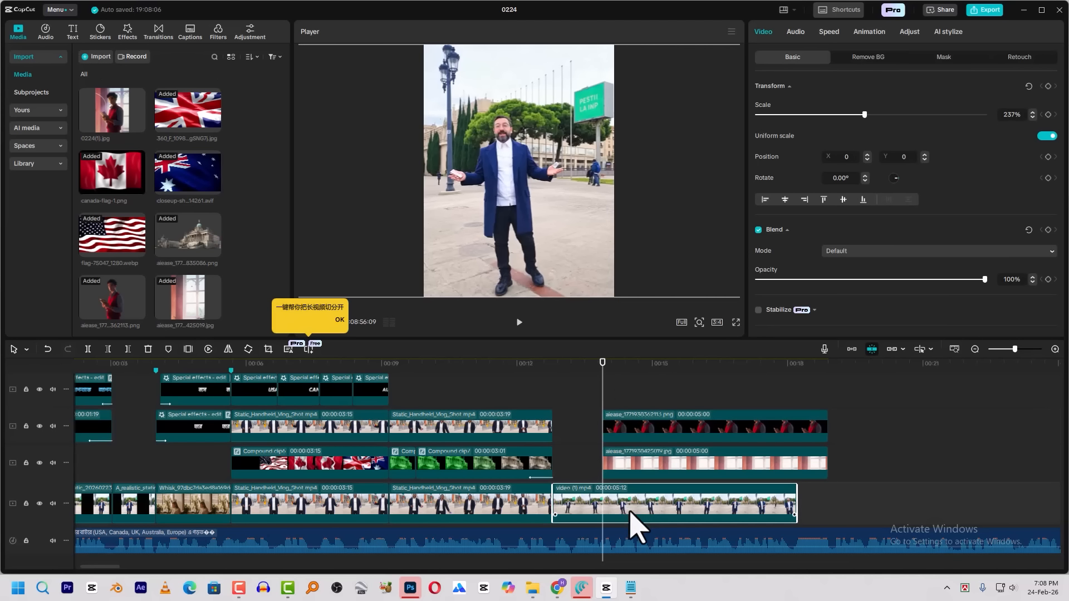
{"action": "mouse_move", "coordinate": [604, 377]}
{"action": "left_mouse_down"}
{"action": "mouse_move", "coordinate": [700, 375]}
{"action": "mouse_move", "coordinate": [613, 401]}
{"action": "mouse_move", "coordinate": [604, 389]}
{"action": "left_mouse_up"}
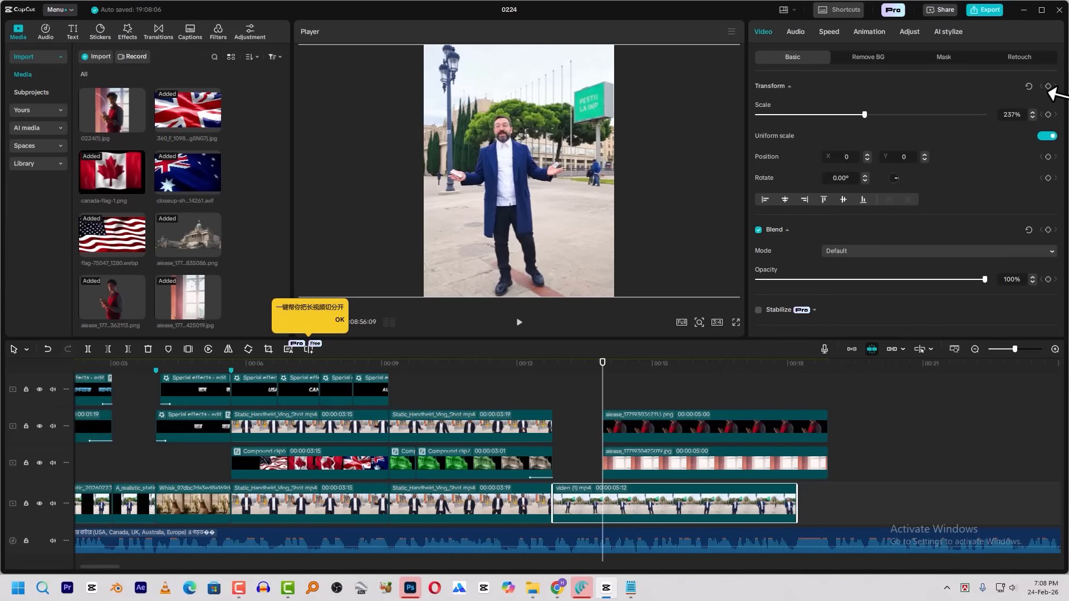
{"action": "left_click", "coordinate": [1048, 87]}
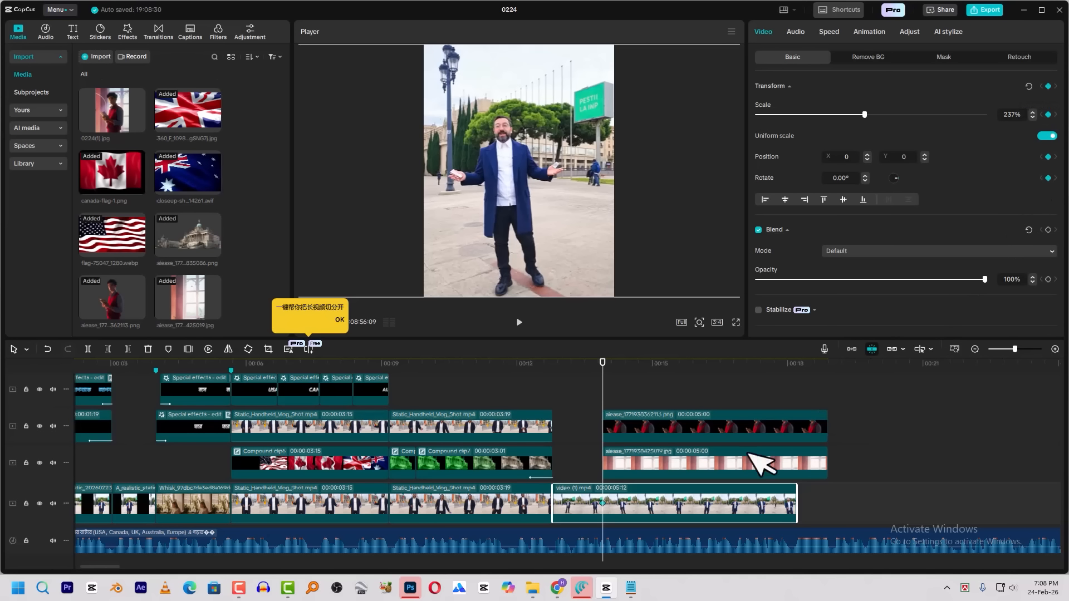
{"action": "left_click", "coordinate": [627, 474]}
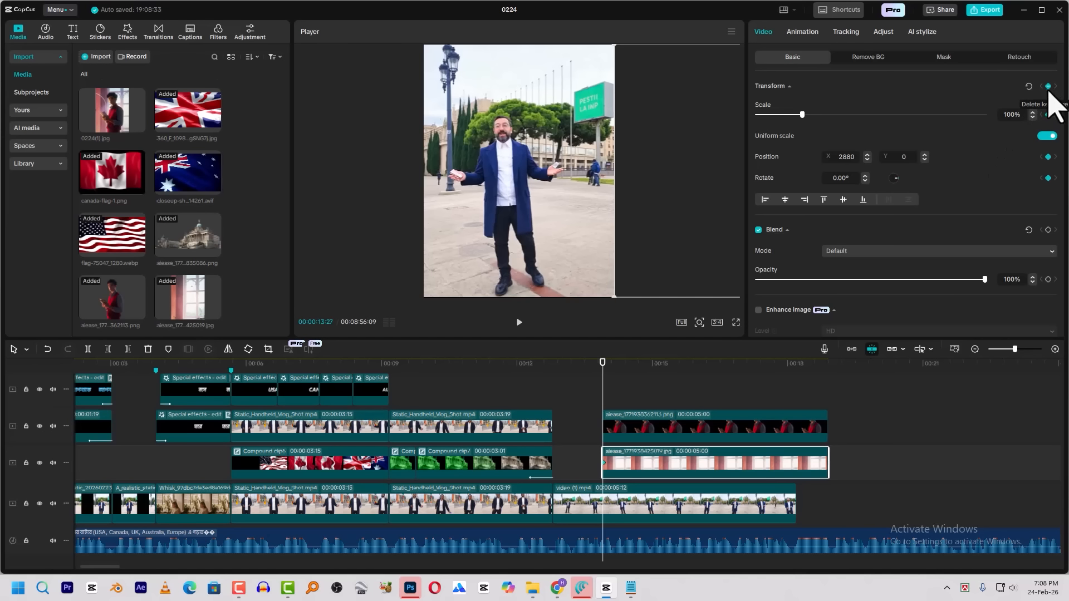
{"action": "left_click", "coordinate": [649, 426]}
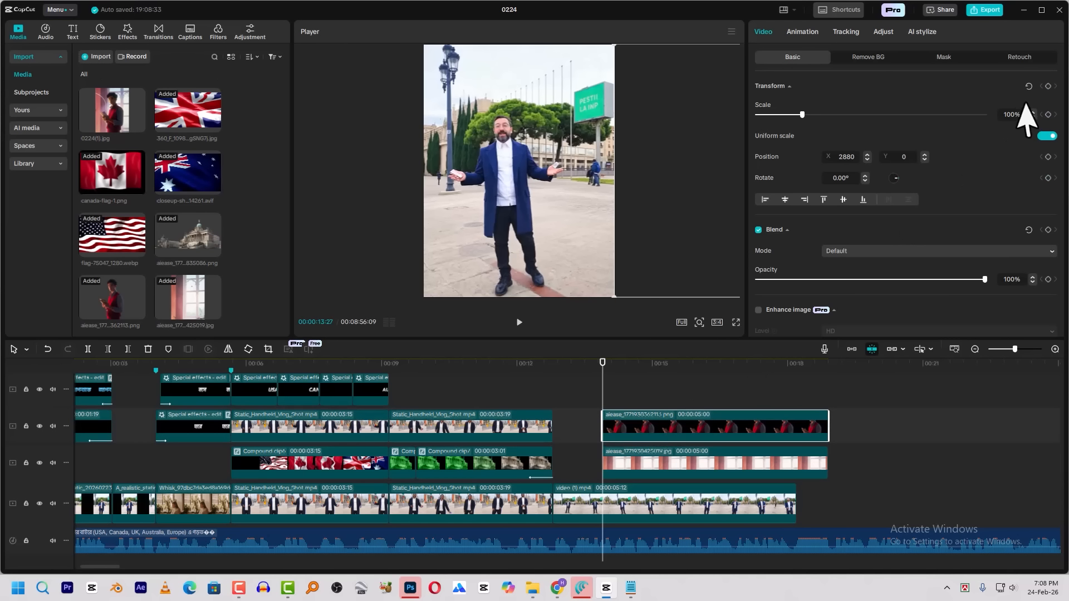
{"action": "left_click", "coordinate": [1049, 86]}
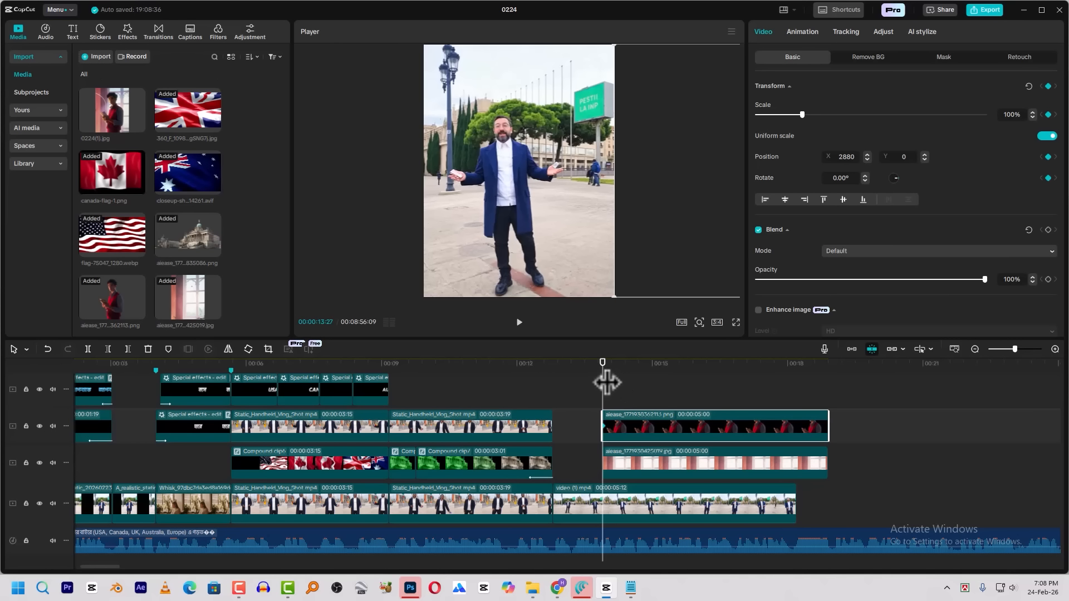
At 00:00:15:27, slide all three clips left together until the window images fill the frame at X 0, and preview the movement
{"action": "key", "text": "space"}
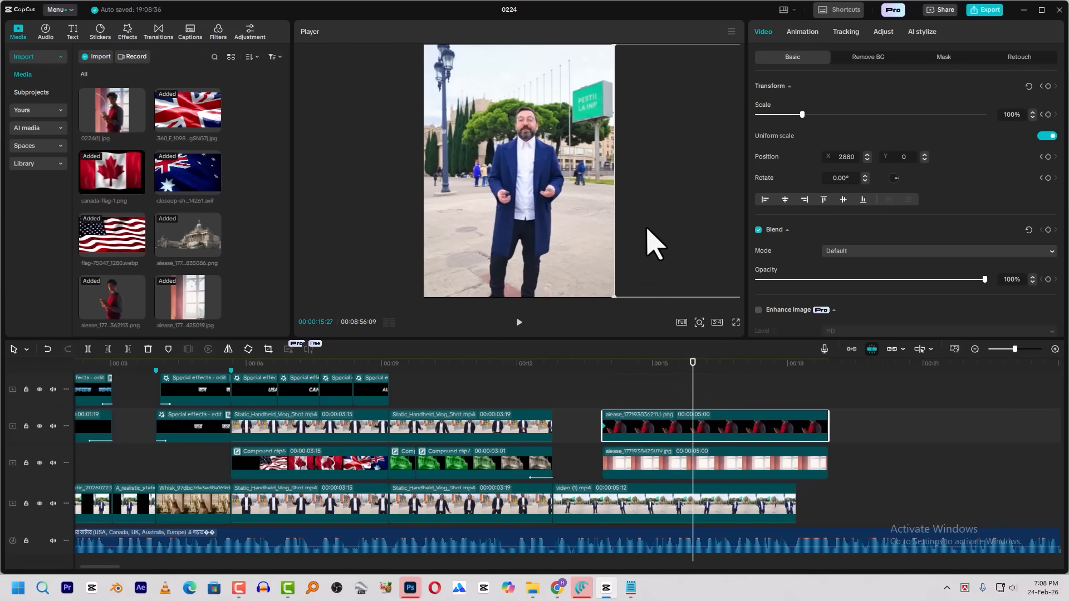
{"action": "left_click_drag", "start_coordinate": [761, 391], "coordinate": [721, 470]}
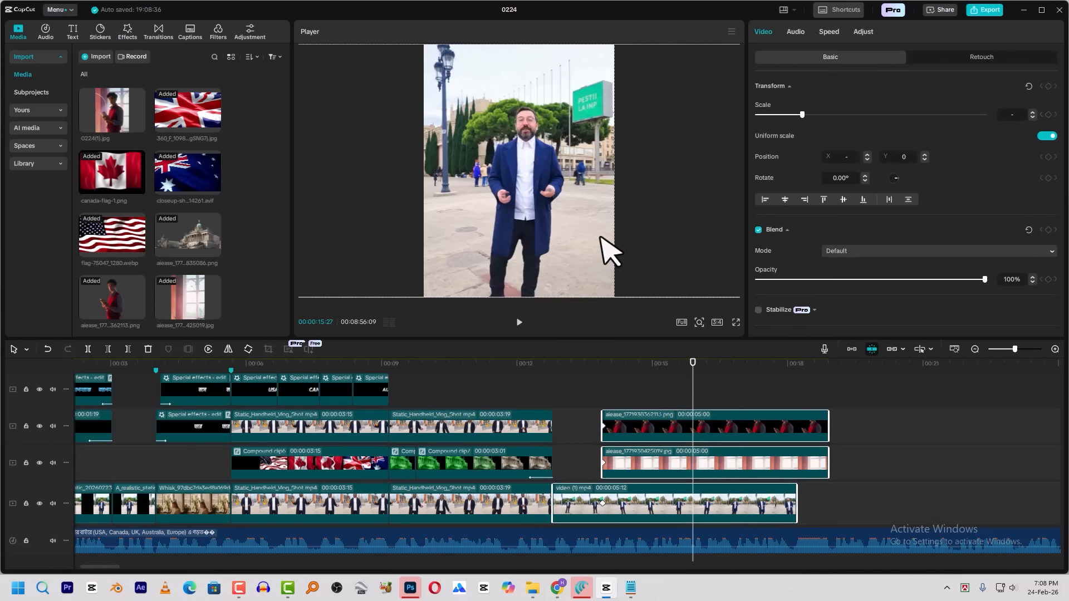
{"action": "left_click_drag", "start_coordinate": [654, 220], "coordinate": [465, 217]}
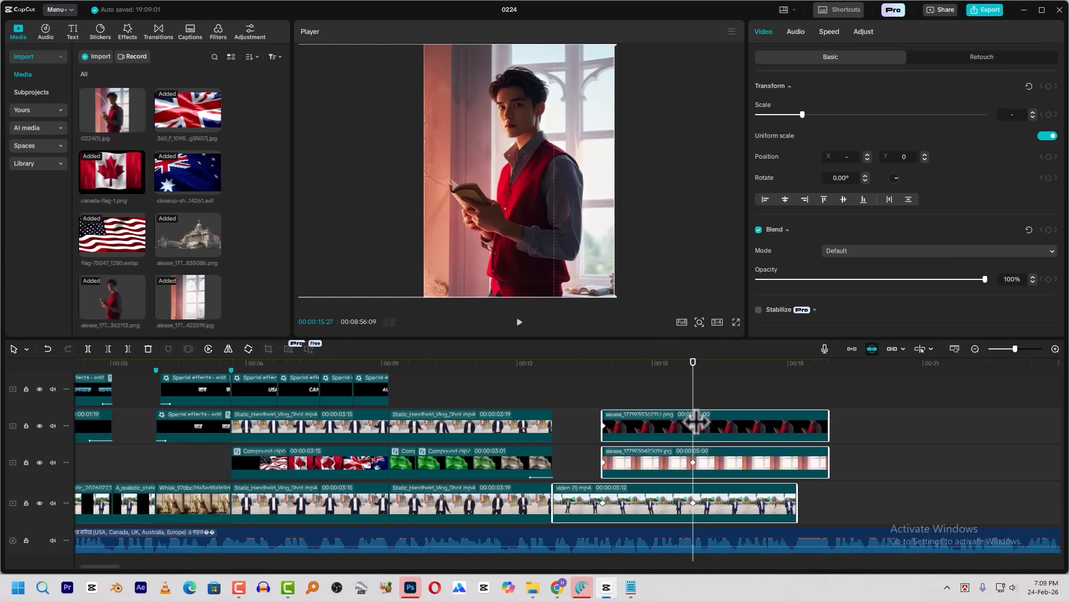
{"action": "left_click", "coordinate": [603, 377]}
{"action": "key", "text": "space"}
{"action": "key", "text": "space"}
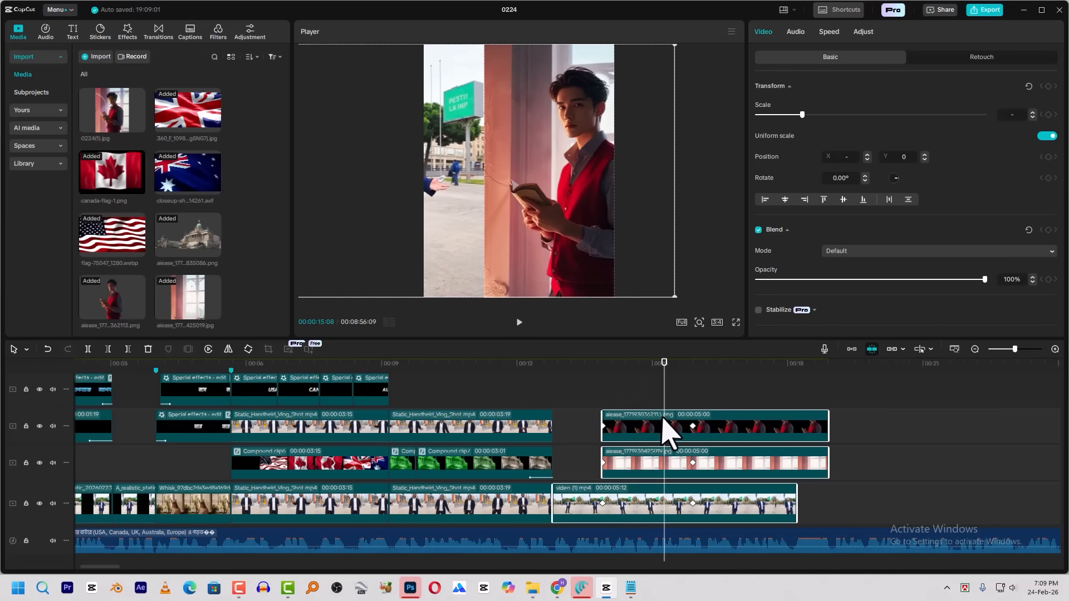
Apply the Circular Ease preset curve to the second keyframes of video (1).mp4 and the window background
{"action": "right_click", "coordinate": [692, 503]}
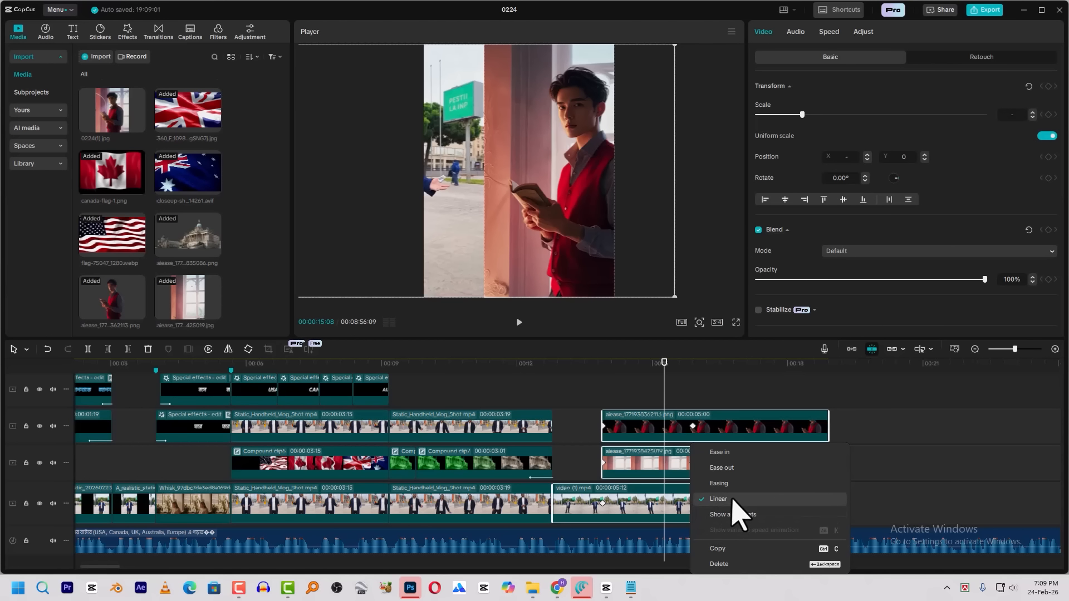
{"action": "left_click", "coordinate": [727, 514]}
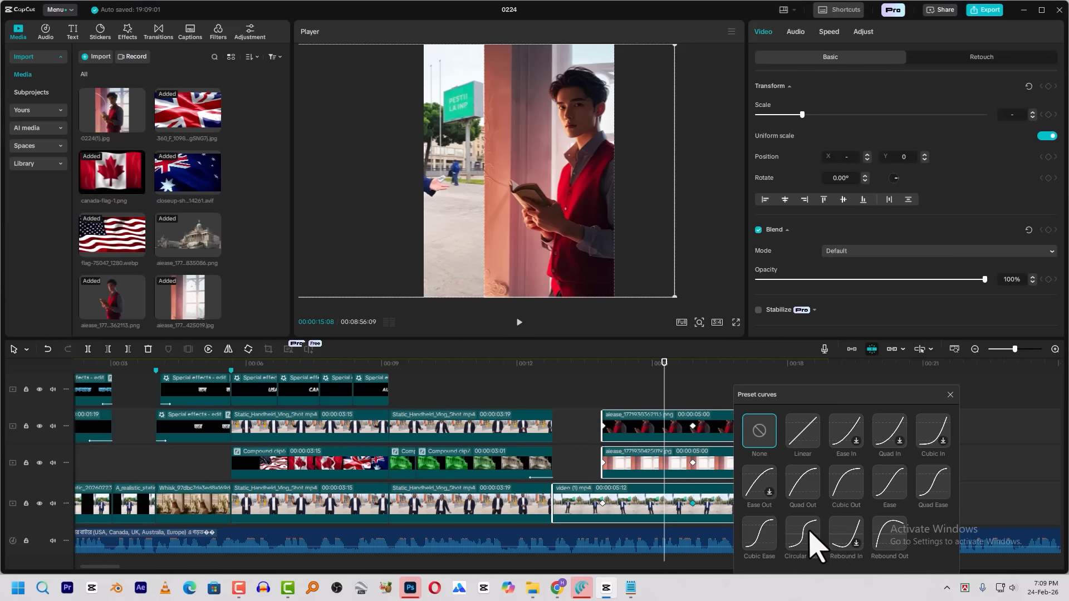
{"action": "left_click", "coordinate": [808, 535]}
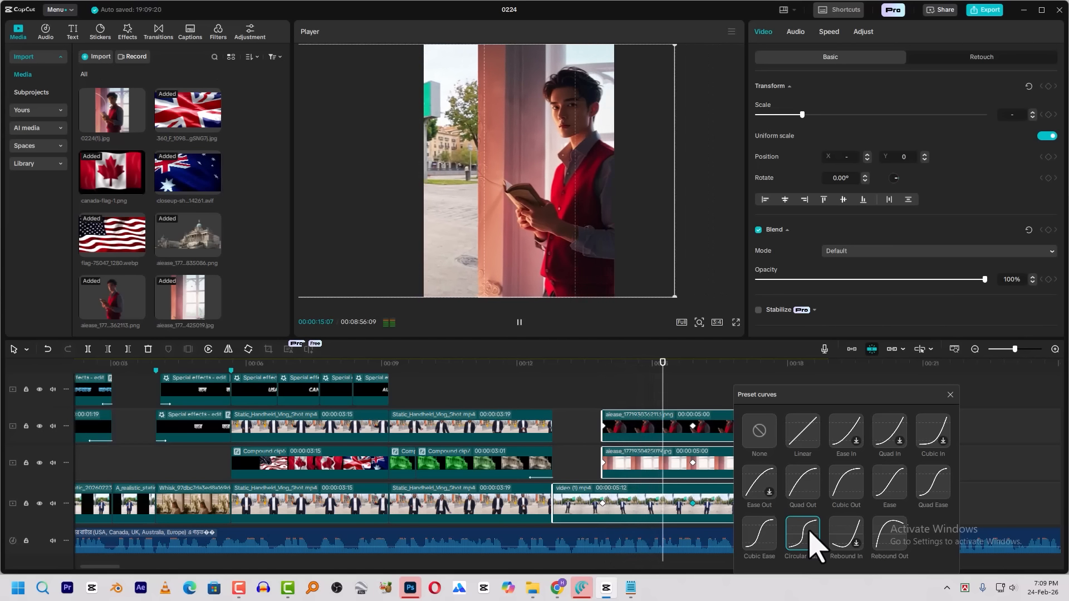
{"action": "left_click", "coordinate": [950, 395]}
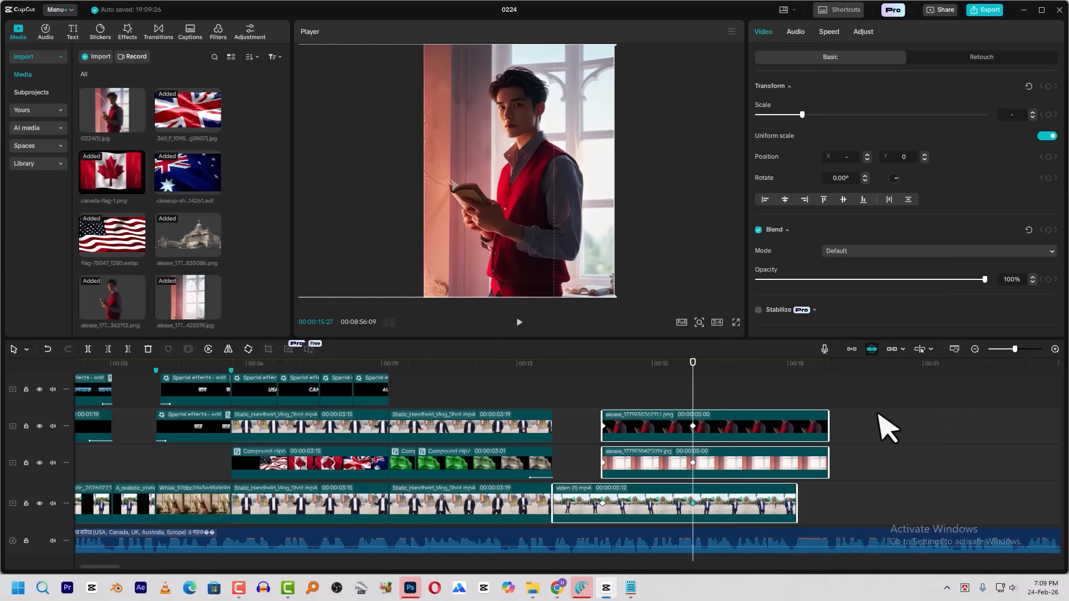
{"action": "right_click", "coordinate": [691, 462]}
{"action": "left_click", "coordinate": [727, 513]}
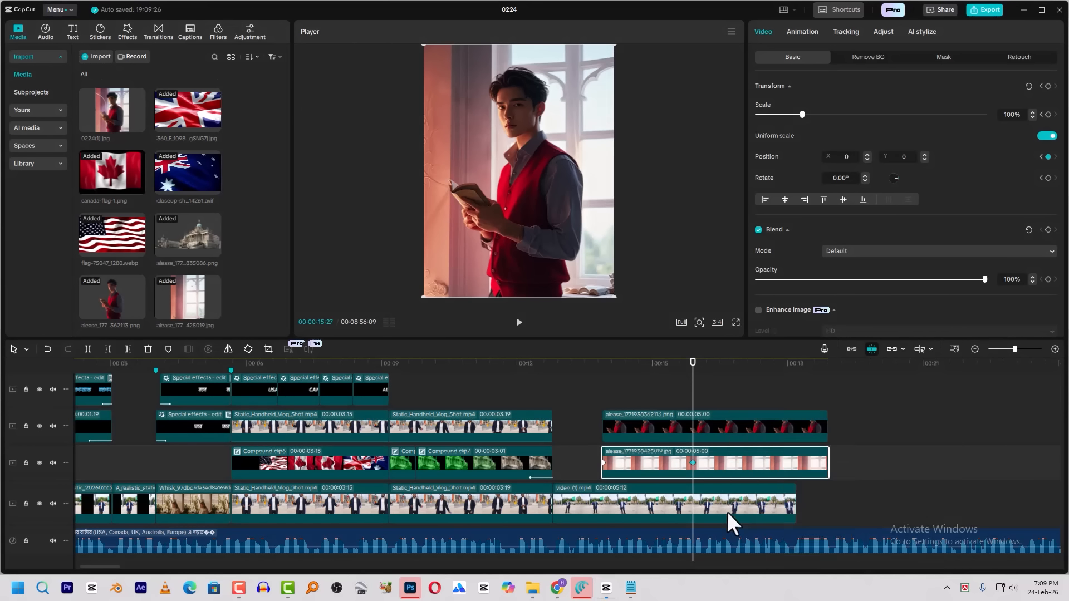
{"action": "left_click", "coordinate": [809, 540]}
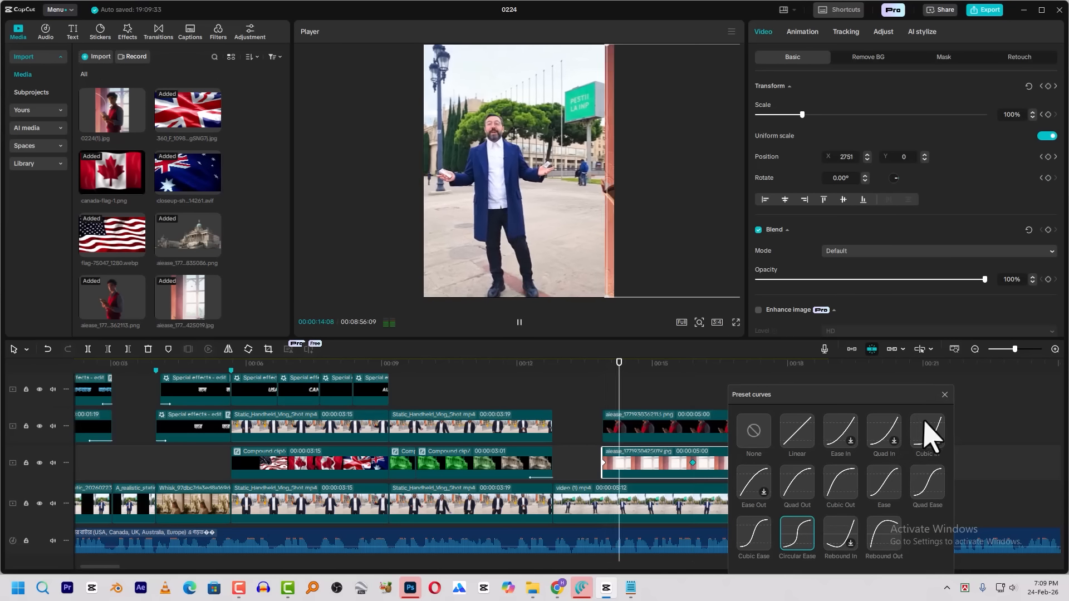
{"action": "left_click", "coordinate": [945, 395]}
Shift the man's cutout farther right at its first keyframe, to position X 3415
{"action": "left_click", "coordinate": [703, 430]}
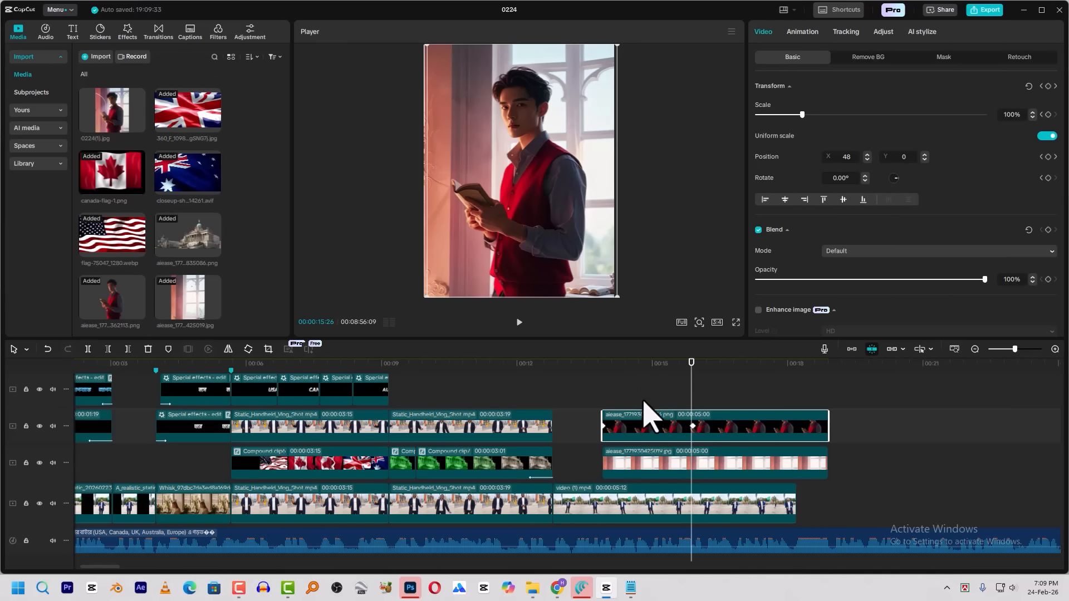
{"action": "left_click_drag", "start_coordinate": [624, 366], "coordinate": [669, 391]}
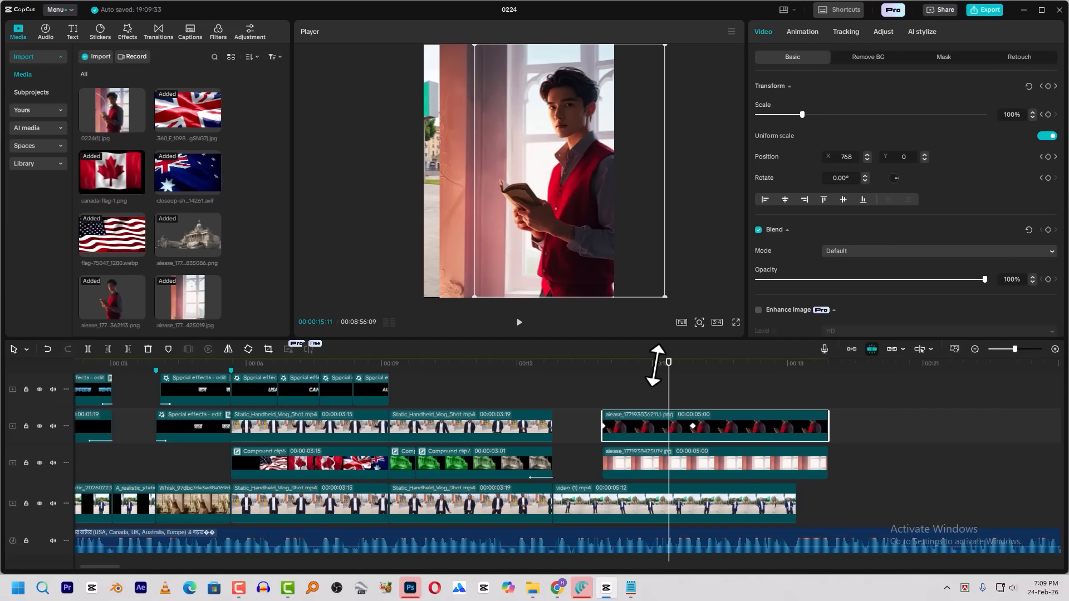
{"action": "key", "text": "Up"}
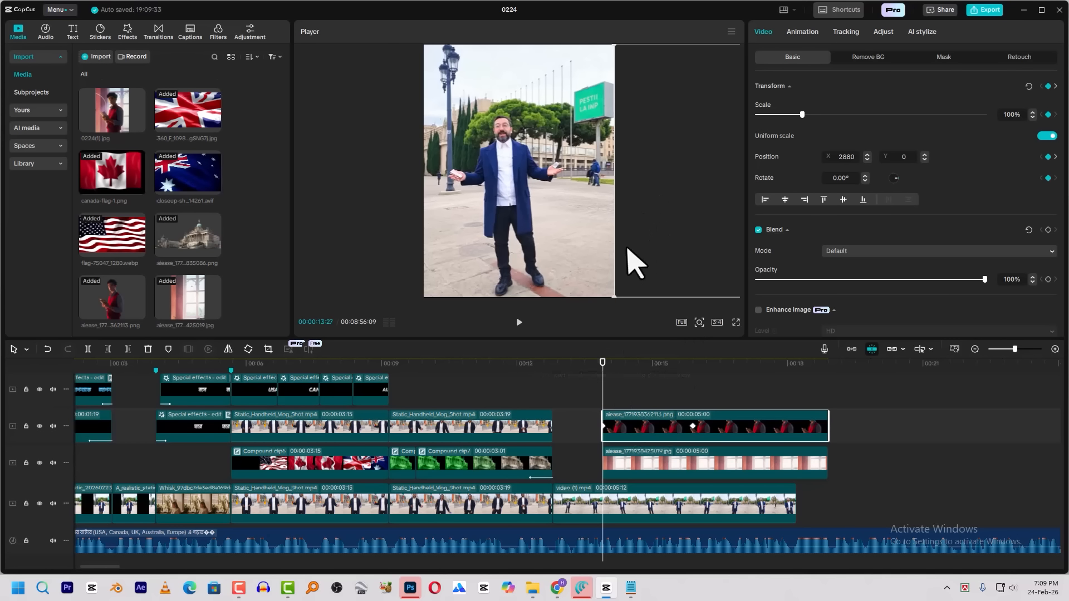
{"action": "left_click_drag", "start_coordinate": [662, 210], "coordinate": [696, 212]}
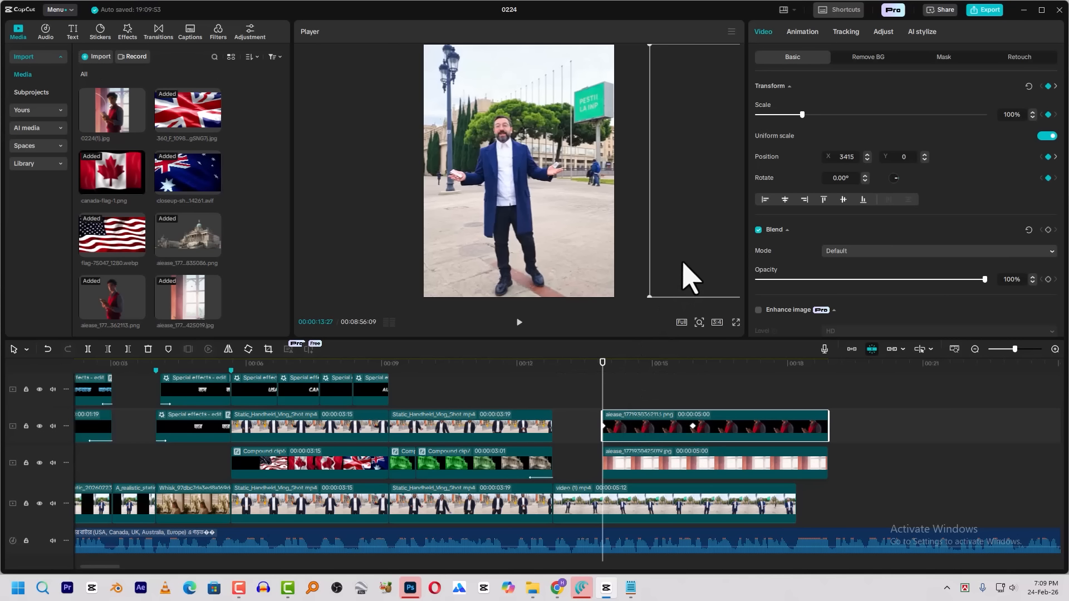
Apply the Circular Ease preset curve to the second keyframe of the man's cutout and play back the whole slide transition
{"action": "right_click", "coordinate": [693, 427]}
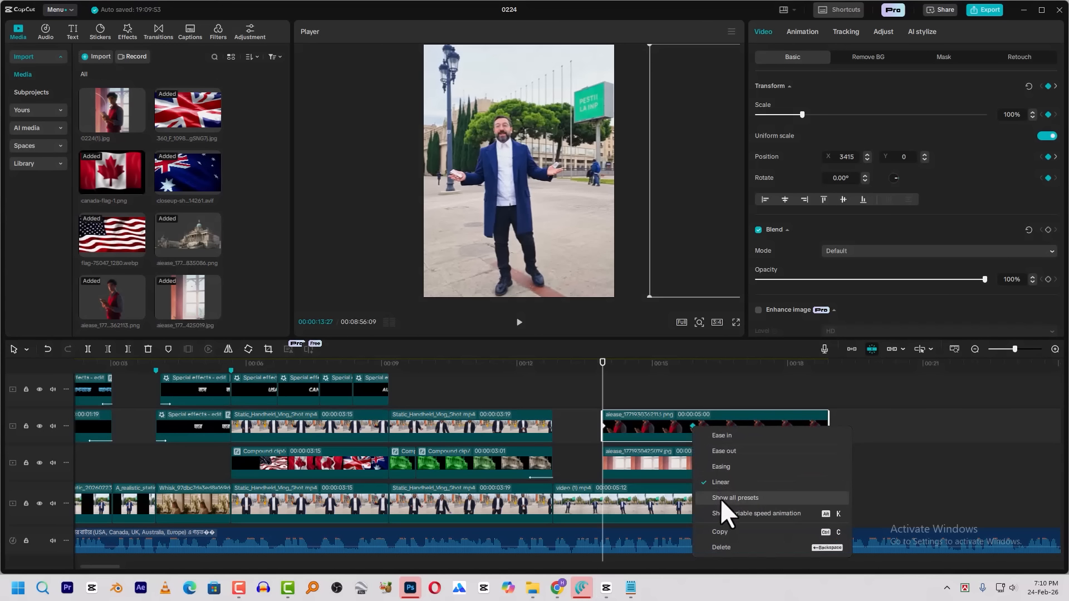
{"action": "left_click", "coordinate": [721, 499]}
{"action": "left_click", "coordinate": [804, 550]}
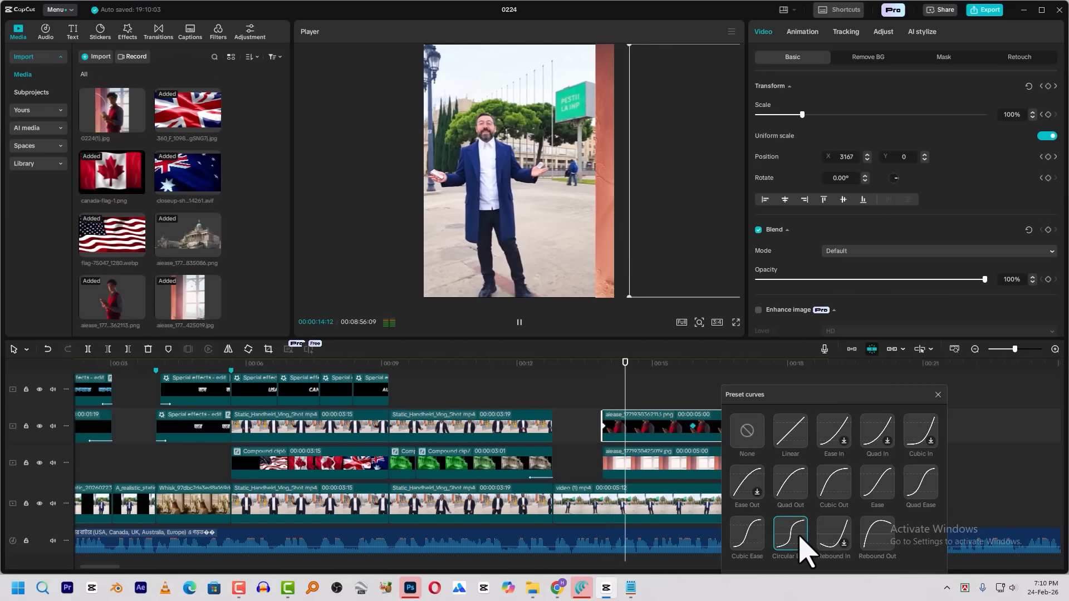
{"action": "left_click", "coordinate": [939, 395]}
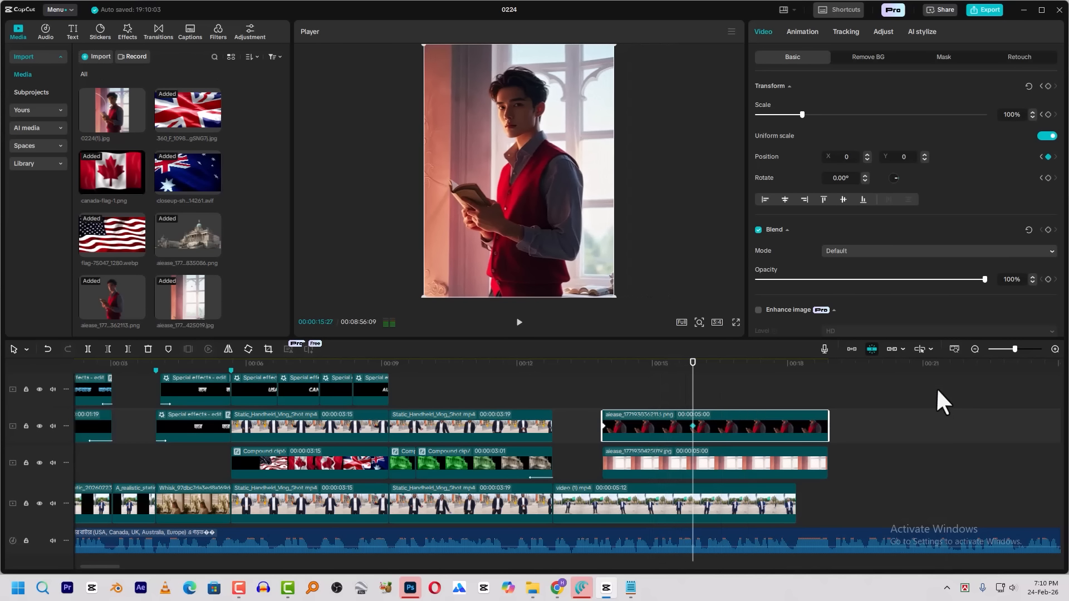
{"action": "left_click", "coordinate": [574, 392]}
{"action": "left_click", "coordinate": [552, 376]}
{"action": "key", "text": "space"}
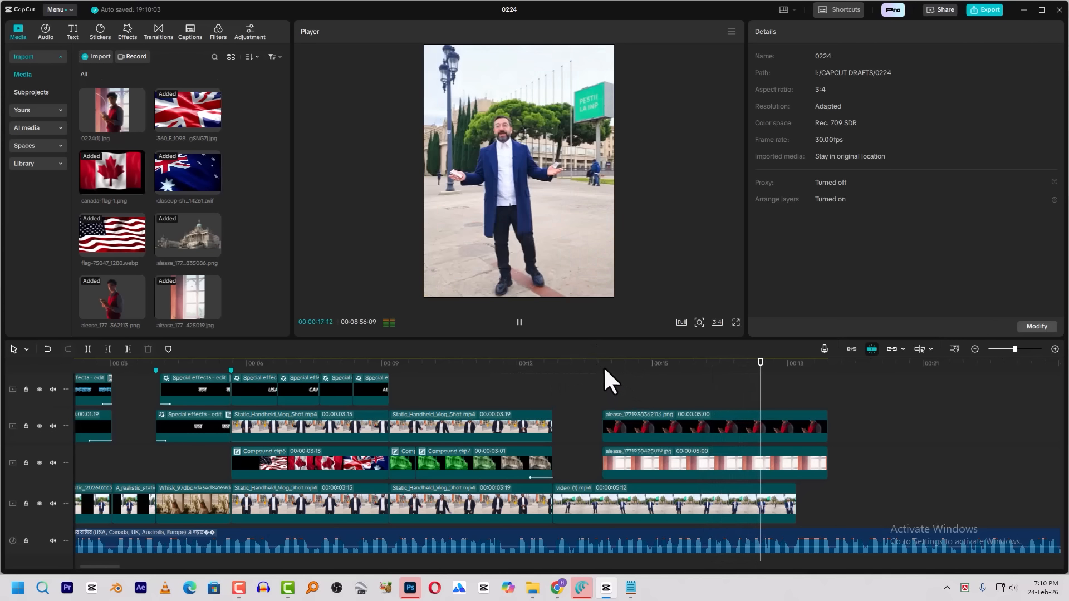
{"action": "key", "text": "space"}
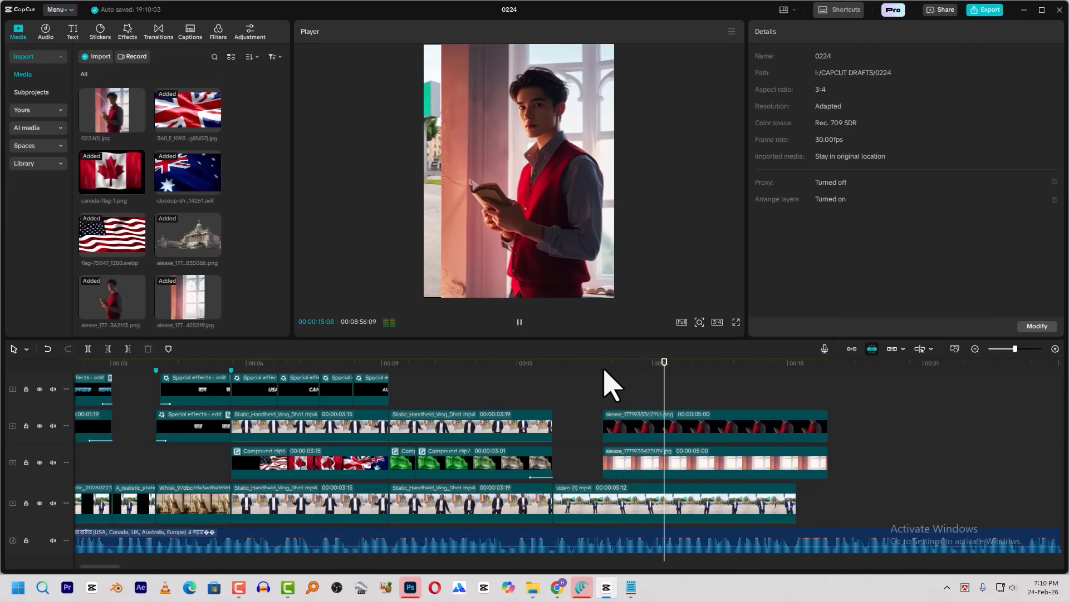
{"action": "key", "text": "space"}
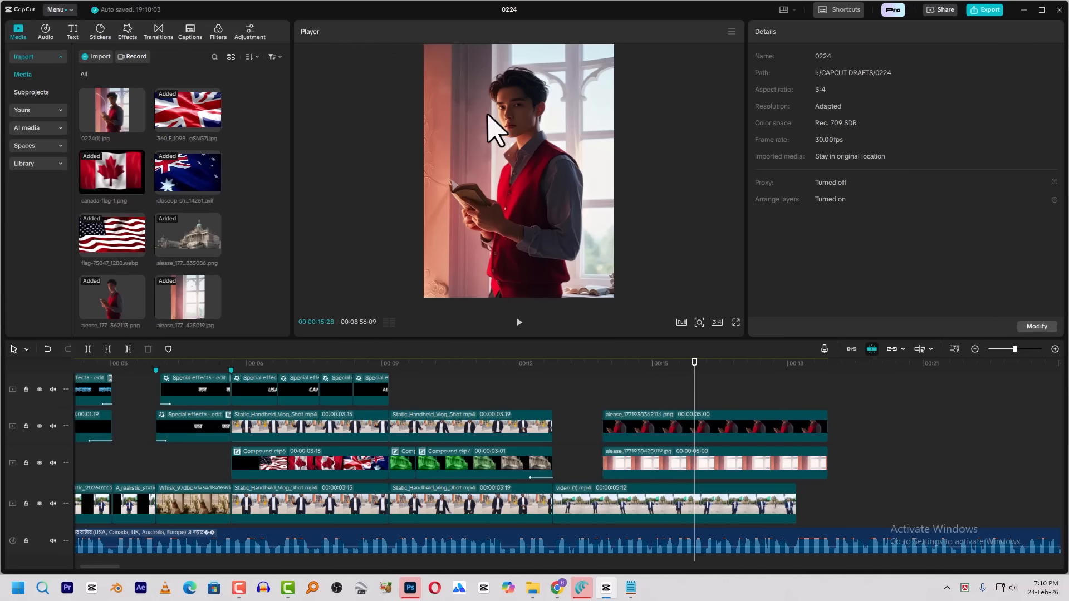
Add a text clip above the images from 00:00:13:27 and fill it with dashes at character spacing -5, forming a line wider than the frame
{"action": "left_click", "coordinate": [74, 34]}
{"action": "left_click_drag", "start_coordinate": [105, 88], "coordinate": [620, 392]}
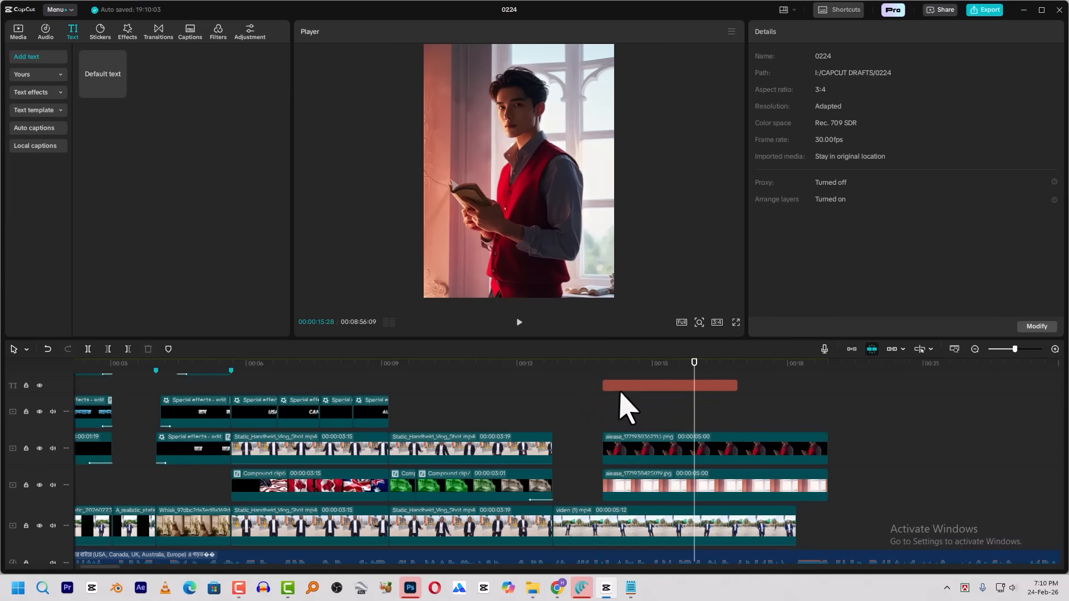
{"action": "left_click", "coordinate": [627, 388]}
{"action": "left_click", "coordinate": [815, 91]}
{"action": "type", "text": "-"}
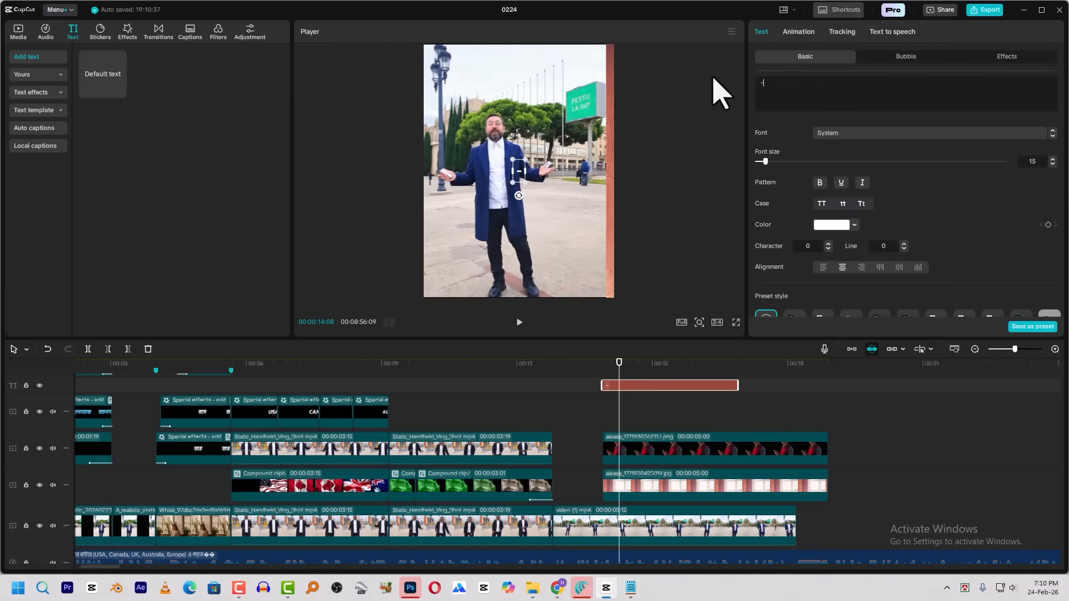
{"action": "type", "text": "-----------------------------------------"}
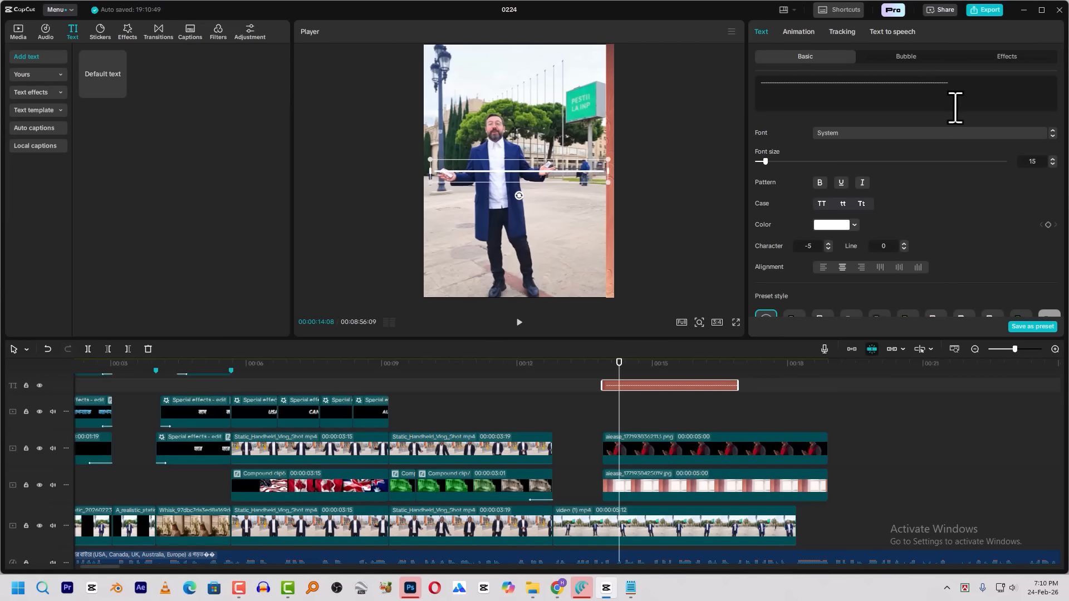
{"action": "type", "text": "---------"}
Give the dash line the Type 1 entrance animation with a duration of 0.7s
{"action": "left_click", "coordinate": [800, 33]}
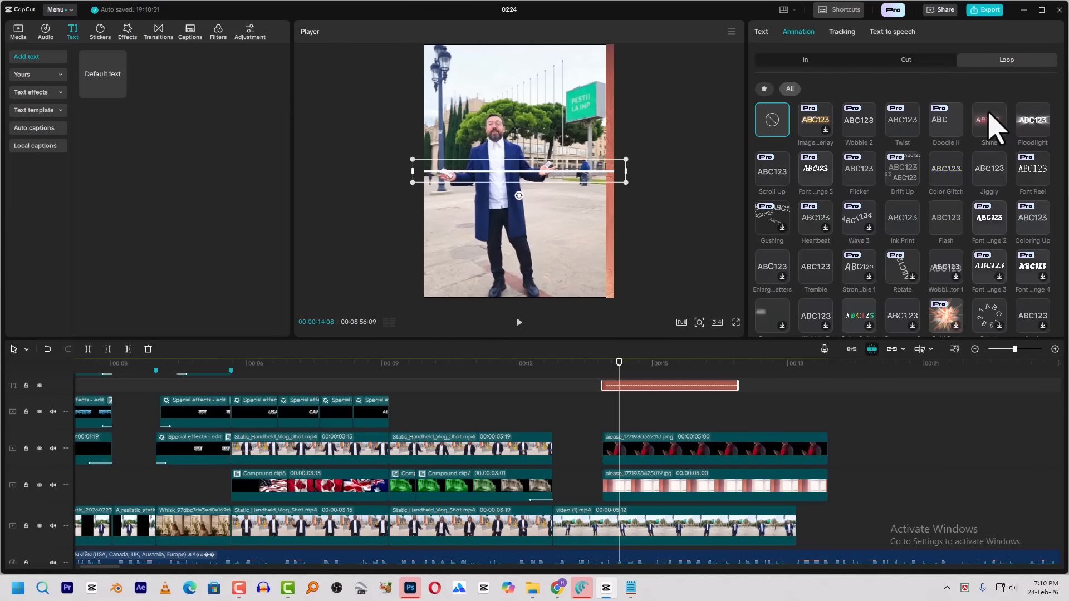
{"action": "left_click", "coordinate": [838, 62]}
{"action": "left_click", "coordinate": [947, 120]}
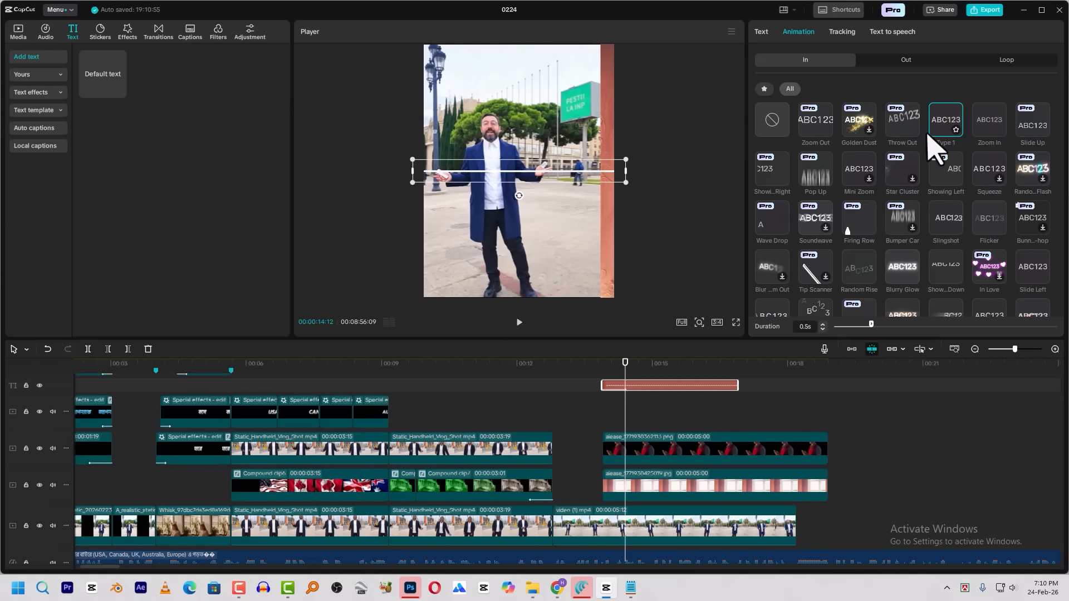
{"action": "left_click_drag", "start_coordinate": [626, 363], "coordinate": [608, 370]}
{"action": "key", "text": "space"}
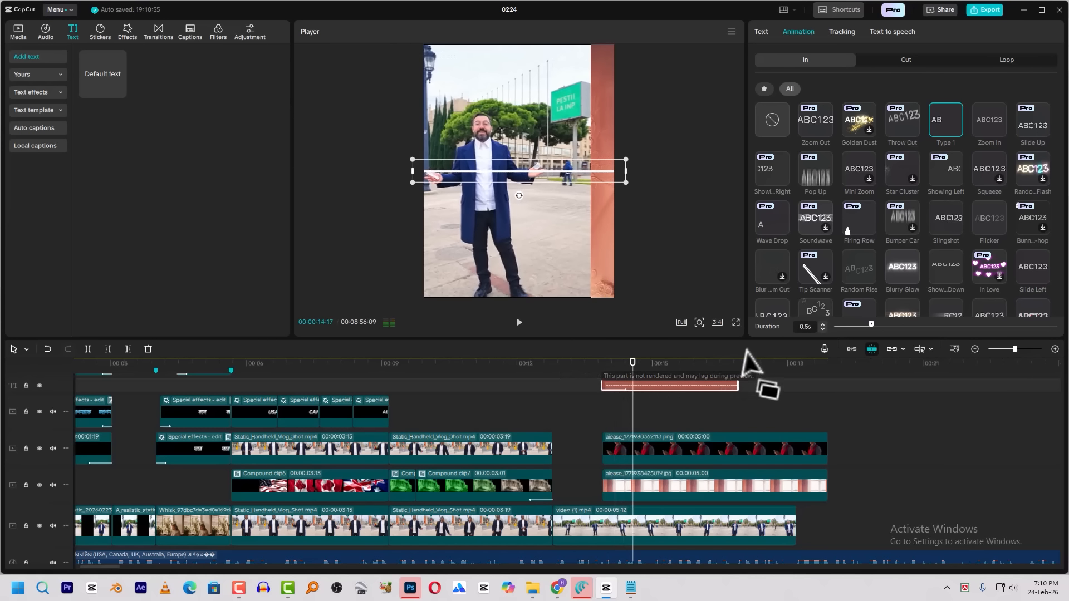
{"action": "left_click", "coordinate": [889, 325]}
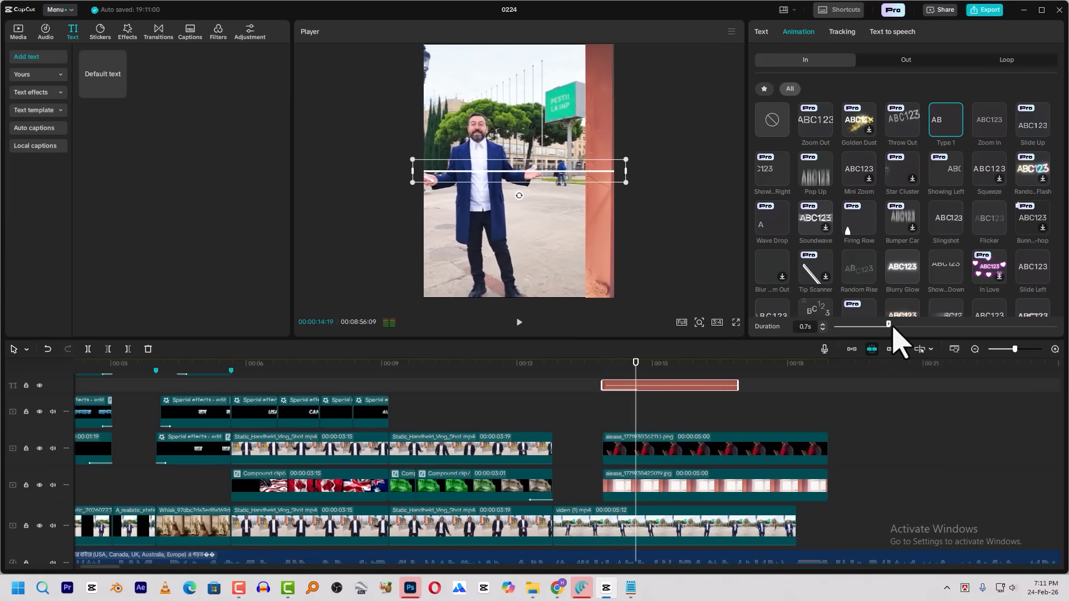
Turn on Curve for the dash line and set its strength to 124°
{"action": "left_click", "coordinate": [763, 32]}
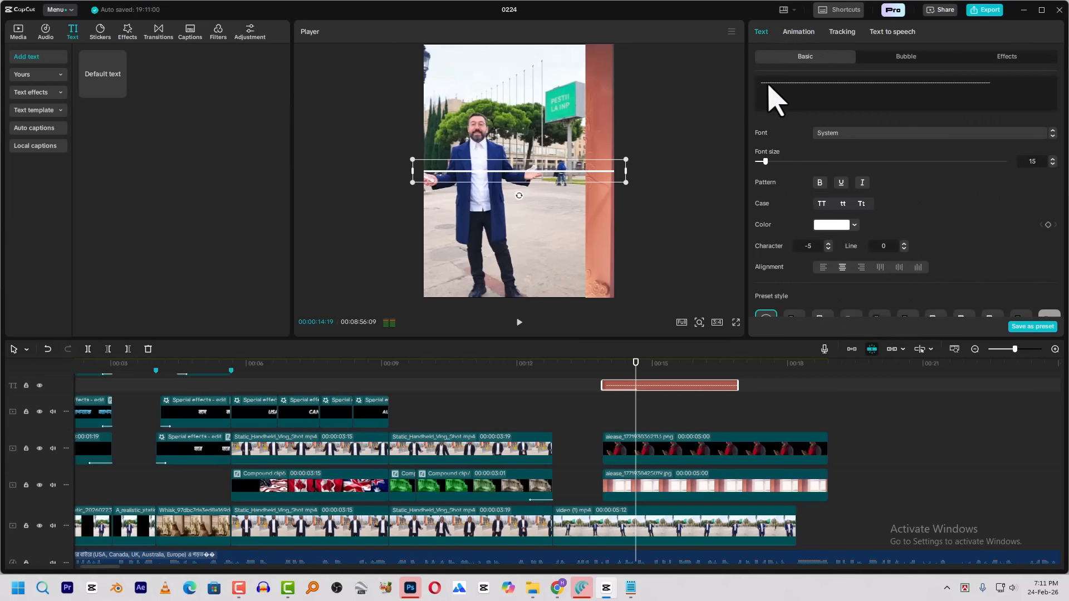
{"action": "scroll", "coordinate": [889, 271], "scroll_direction": "down", "scroll_amount": 10}
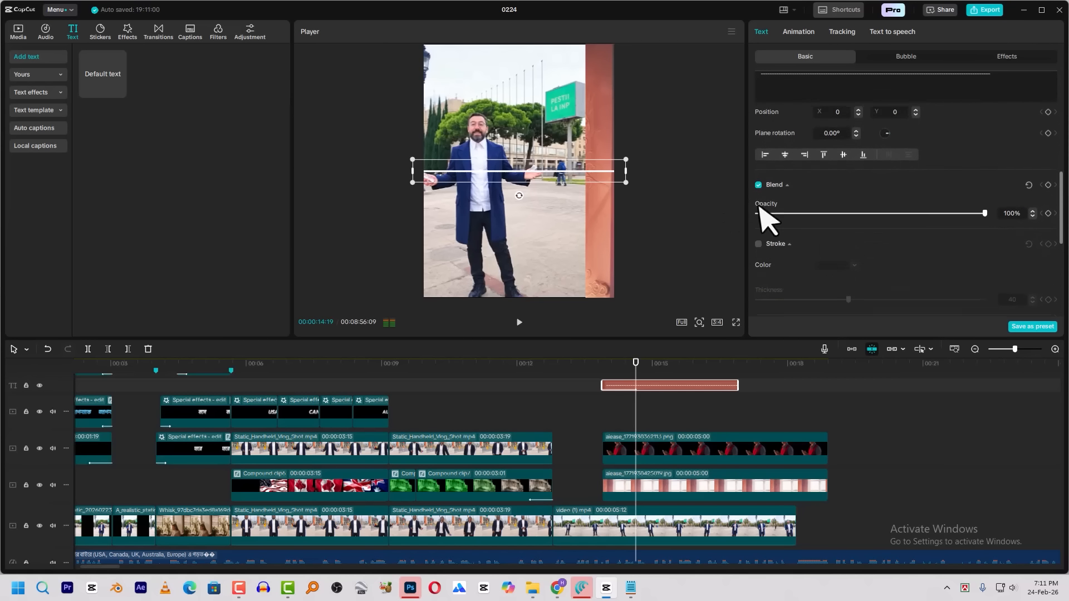
{"action": "scroll", "coordinate": [776, 234], "scroll_direction": "down", "scroll_amount": 1}
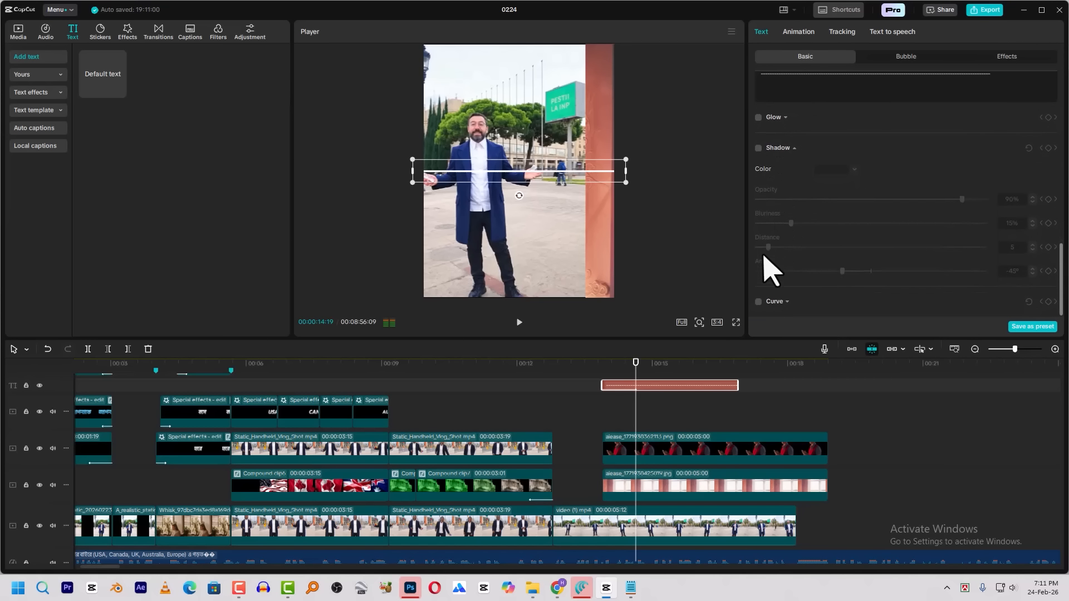
{"action": "left_click", "coordinate": [759, 301]}
{"action": "scroll", "coordinate": [844, 226], "scroll_direction": "down", "scroll_amount": 2}
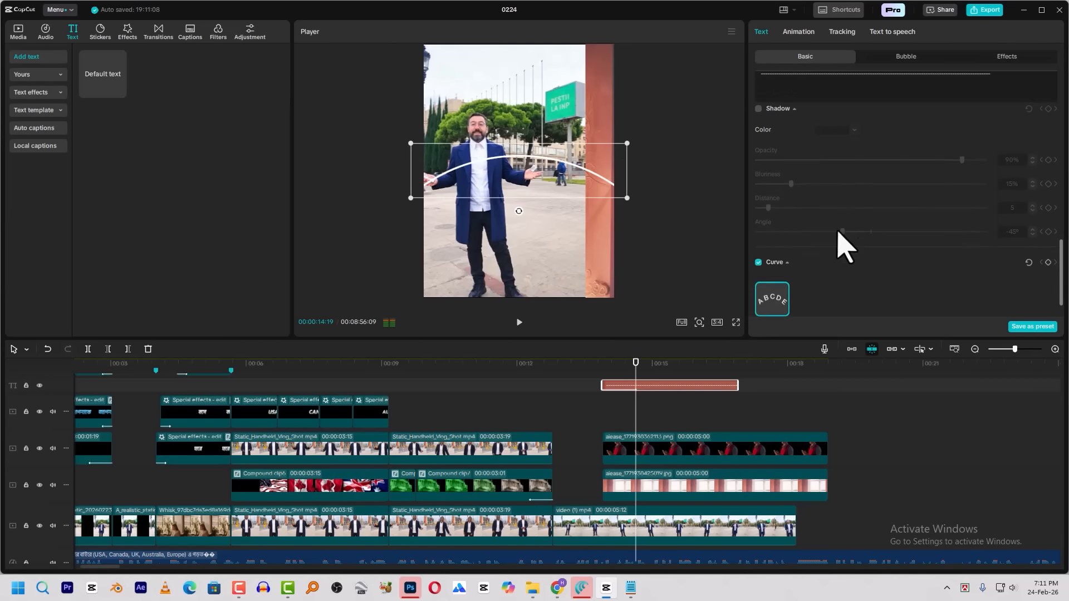
{"action": "left_click_drag", "start_coordinate": [893, 301], "coordinate": [909, 303]}
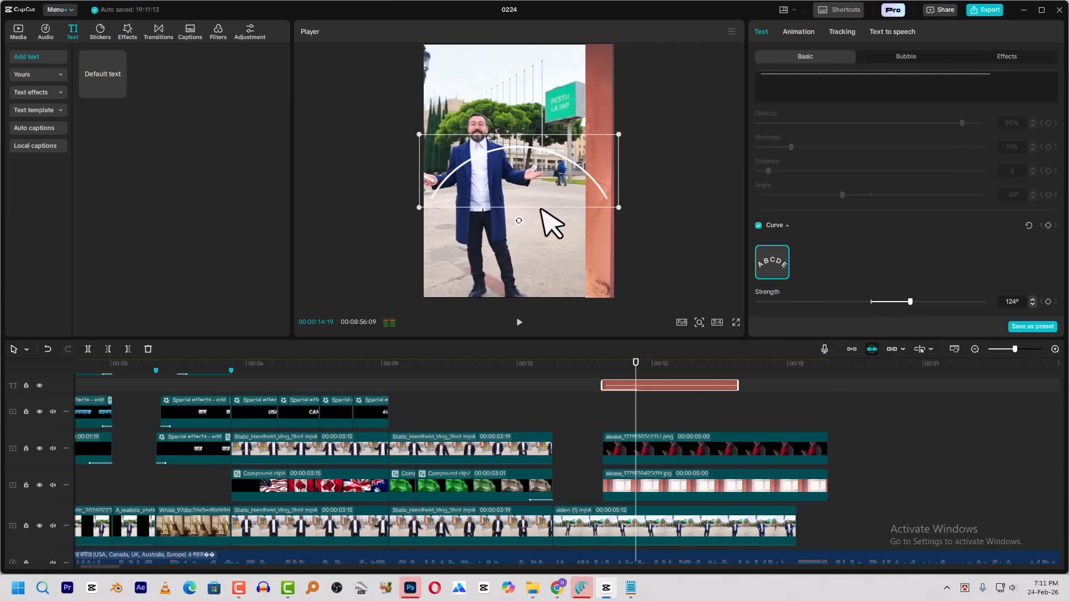
Rotate the line, curved to 170°, into place as an arc beside the man's head and extend its clip to the images' end
{"action": "left_click_drag", "start_coordinate": [518, 221], "coordinate": [468, 101]}
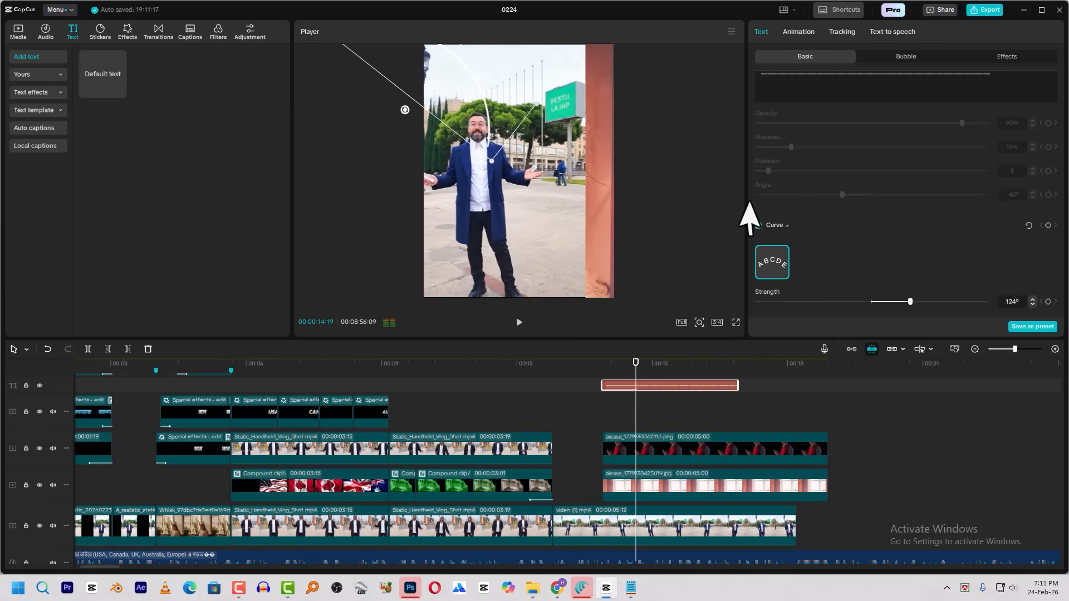
{"action": "left_click_drag", "start_coordinate": [667, 375], "coordinate": [702, 376]}
{"action": "left_click_drag", "start_coordinate": [494, 143], "coordinate": [483, 160]}
{"action": "left_click_drag", "start_coordinate": [392, 132], "coordinate": [379, 137]}
{"action": "left_click_drag", "start_coordinate": [740, 384], "coordinate": [830, 387]}
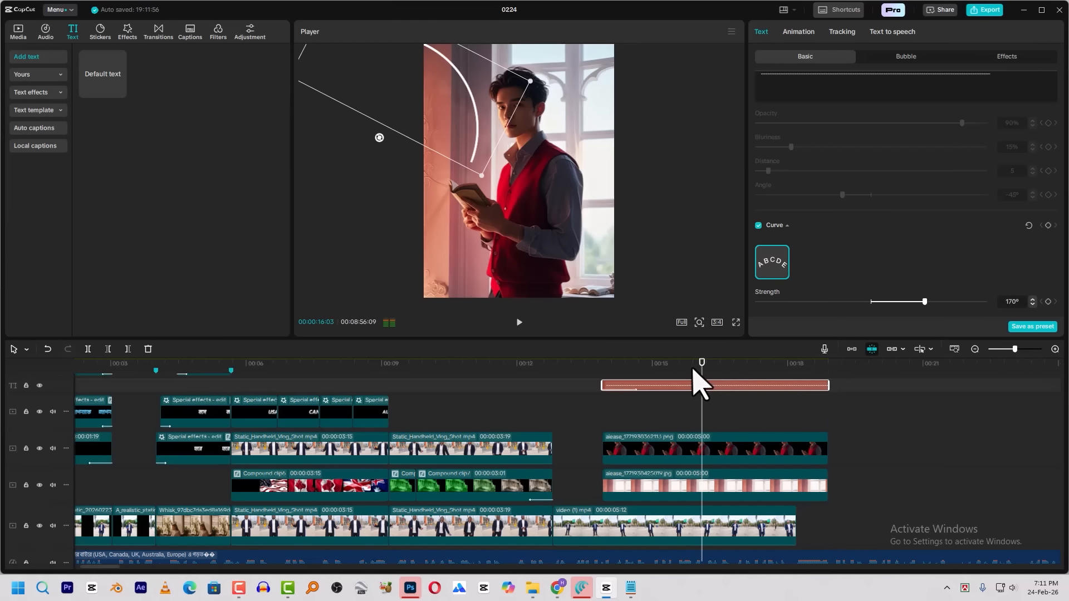
Play back the curved line's entrance and set its Type 1 animation duration to 1.3s
{"action": "left_click", "coordinate": [609, 368]}
{"action": "key", "text": "space"}
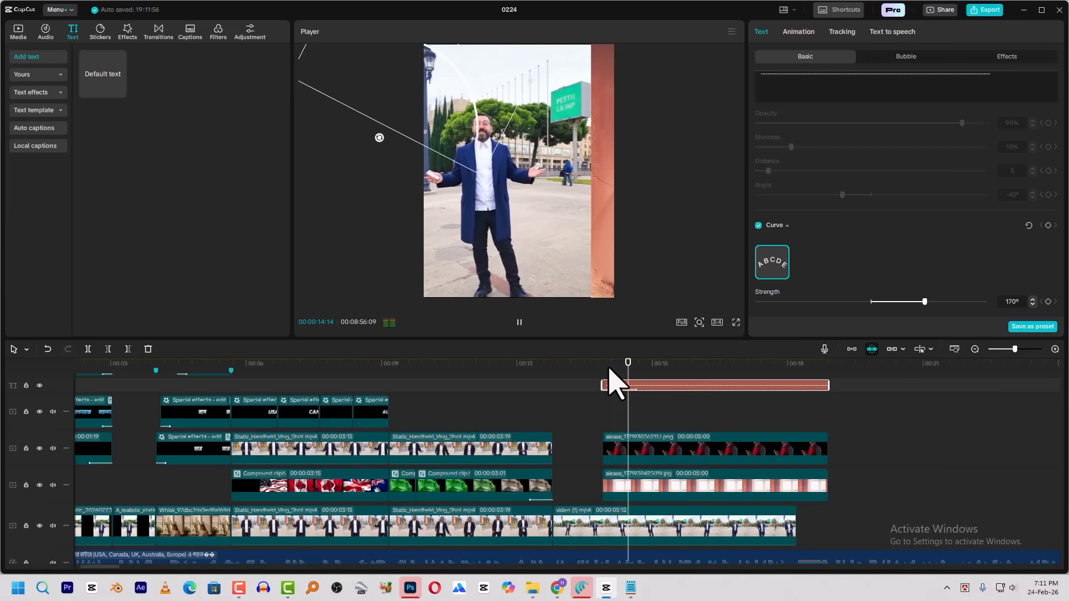
{"action": "key", "text": "space"}
{"action": "left_click", "coordinate": [802, 32]}
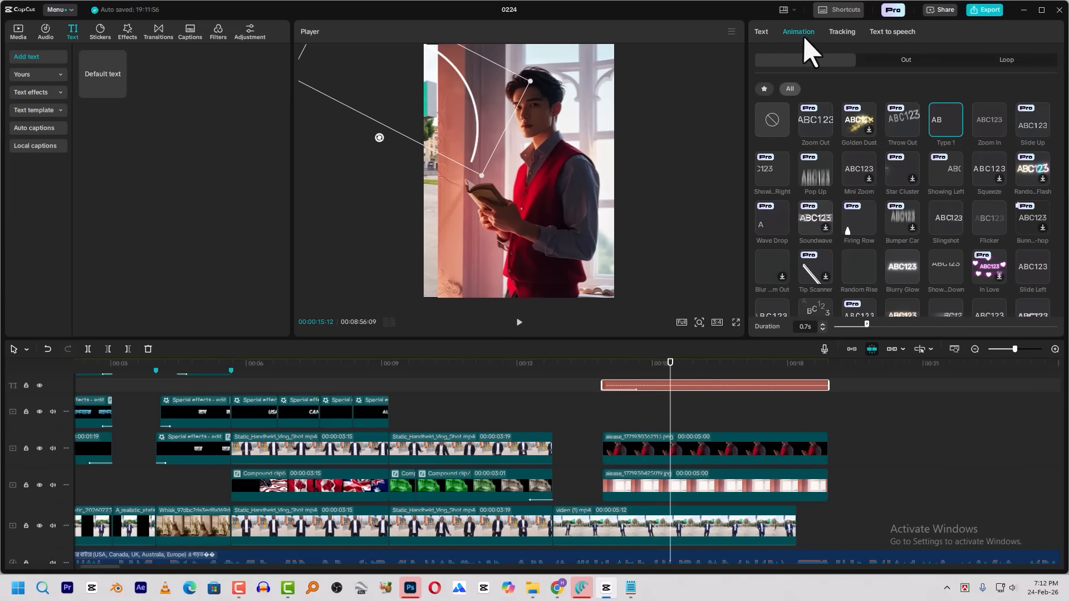
{"action": "left_click", "coordinate": [891, 325]}
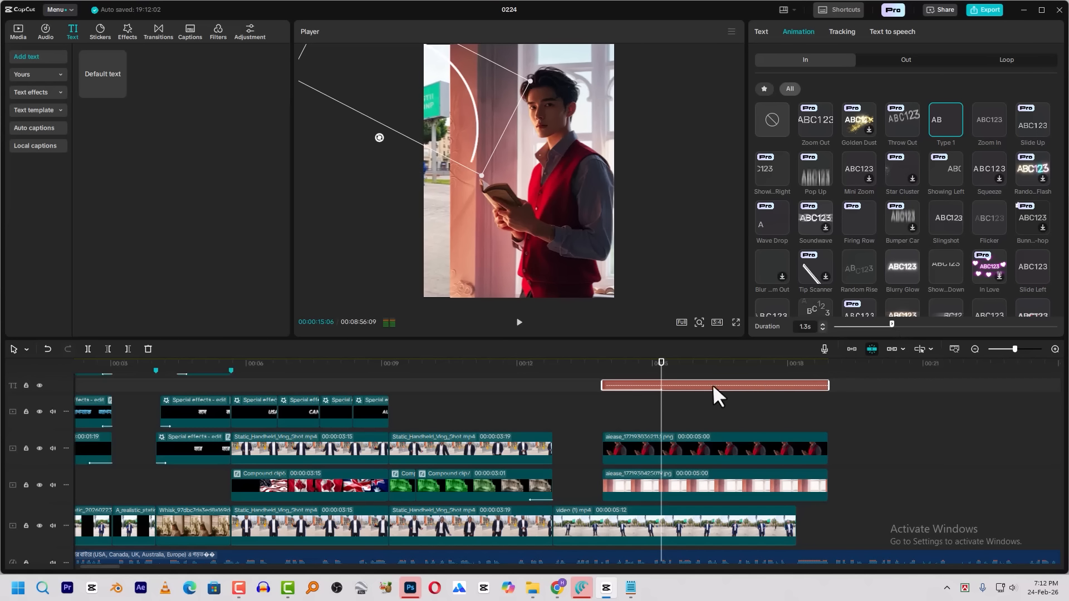
Shift the curved line's clip to start at about 00:00:14:15 and play back the transition
{"action": "left_click_drag", "start_coordinate": [711, 387], "coordinate": [728, 390]}
{"action": "left_click", "coordinate": [617, 378]}
{"action": "key", "text": "space"}
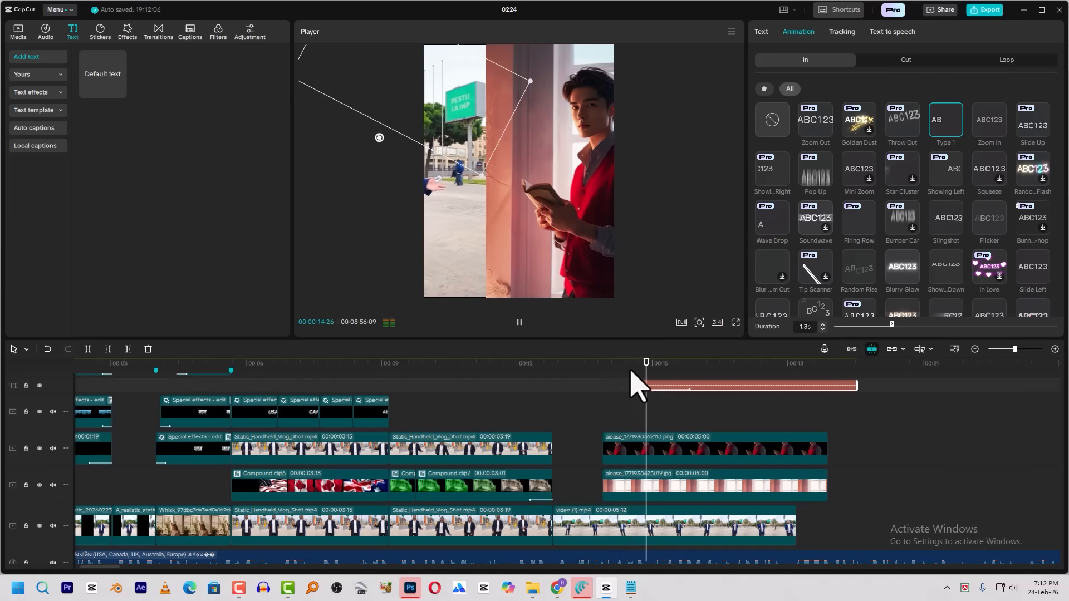
{"action": "key", "text": "space"}
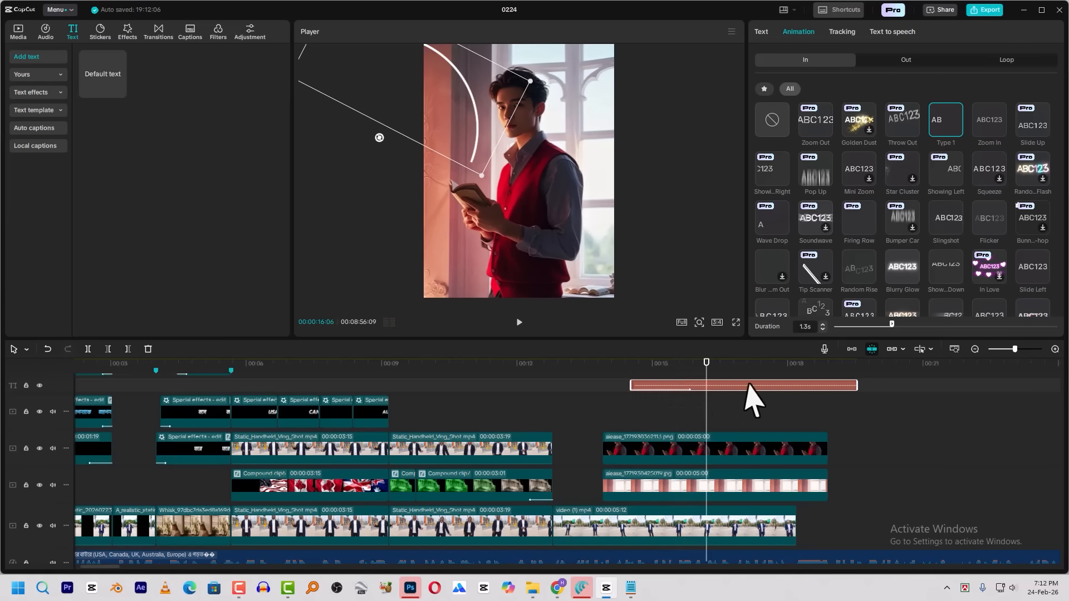
Convert the curved line's text clip into a compound clip and add a circle mask to it
{"action": "key", "text": "ctrl+z"}
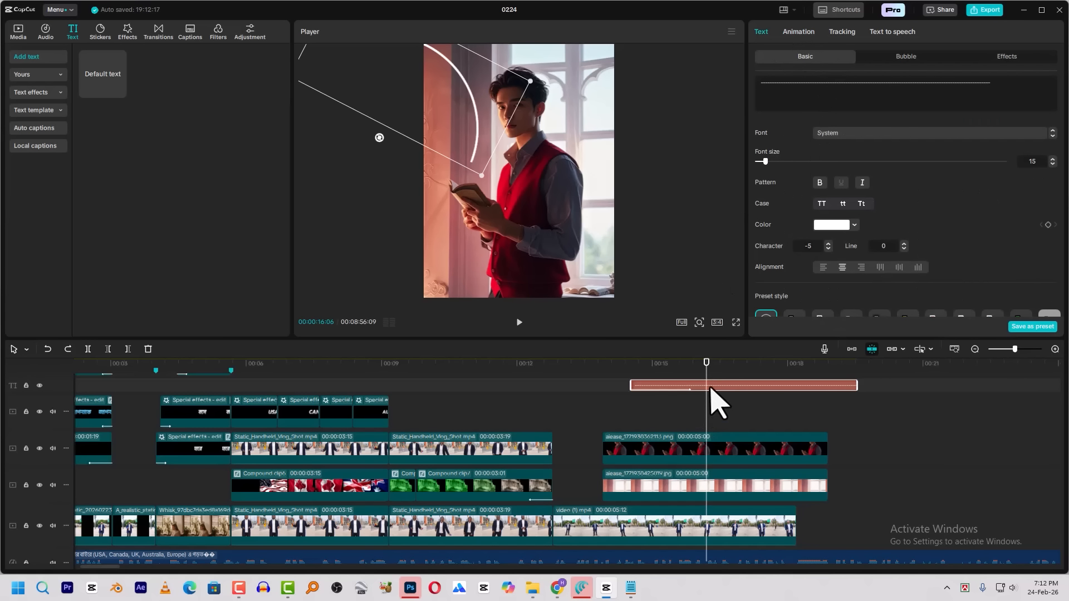
{"action": "key", "text": "alt+g"}
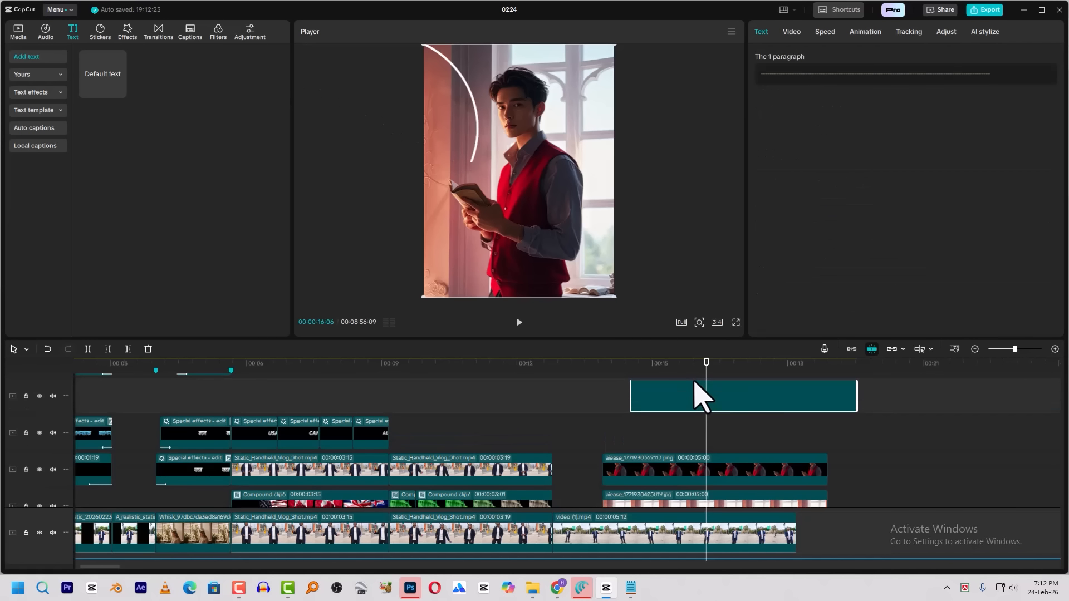
{"action": "left_click", "coordinate": [793, 33]}
{"action": "left_click", "coordinate": [943, 58]}
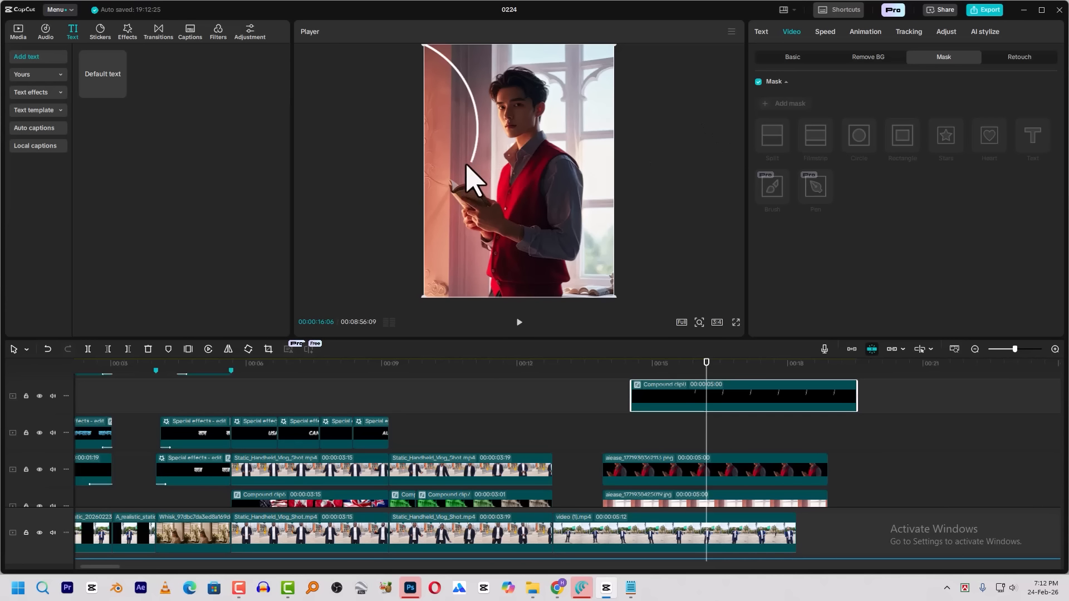
{"action": "left_click", "coordinate": [786, 103]}
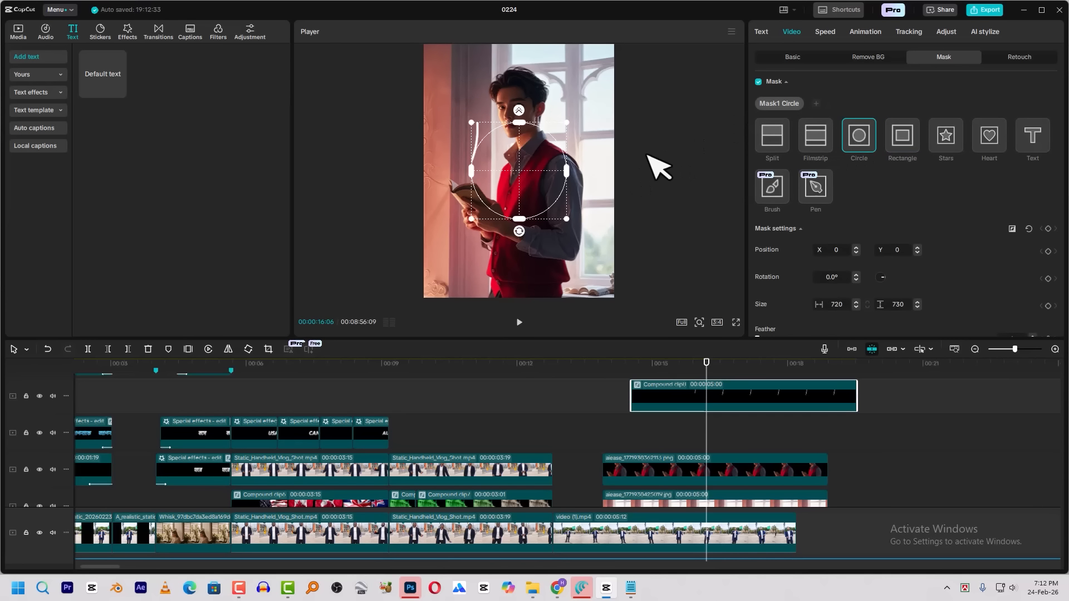
Invert the circle mask, shape it to 669 by 1156 at X -665, Y 231 along the arc's inner side, and set feather to 10
{"action": "left_click_drag", "start_coordinate": [478, 169], "coordinate": [402, 150]}
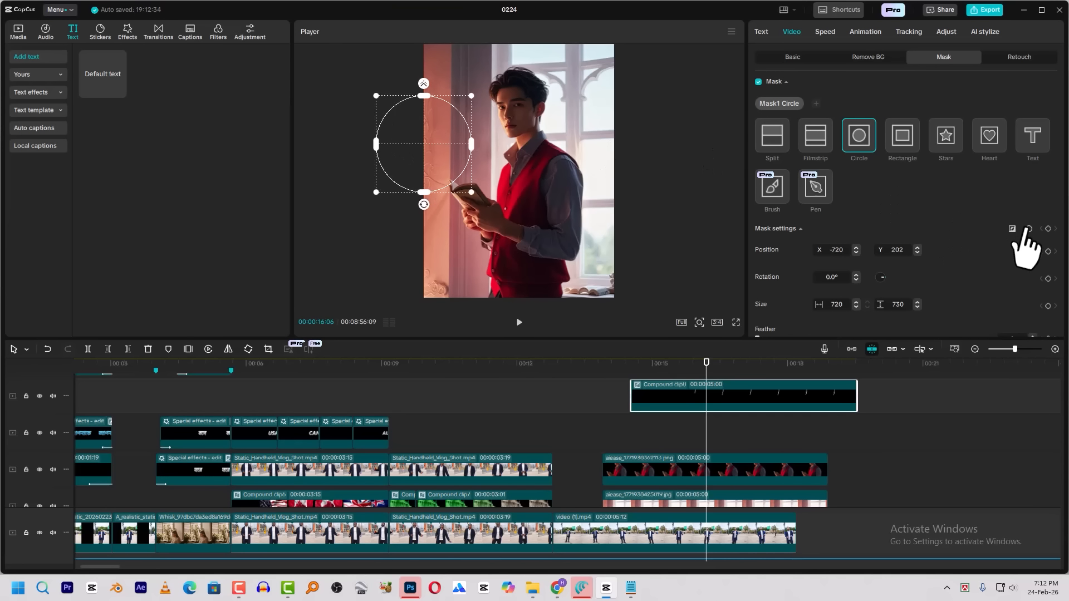
{"action": "left_click_drag", "start_coordinate": [471, 192], "coordinate": [501, 238]}
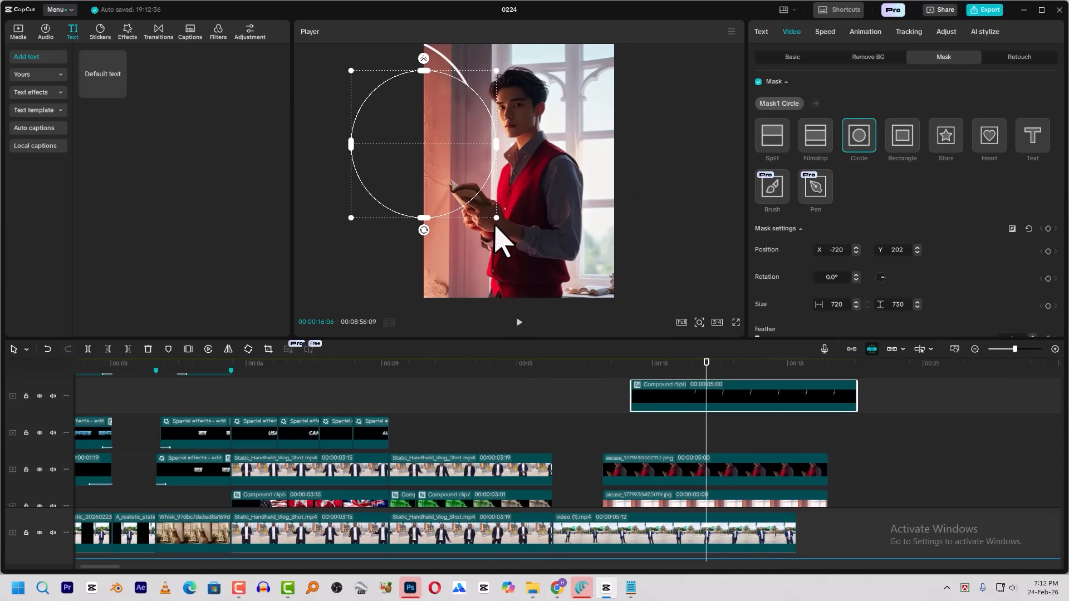
{"action": "left_click_drag", "start_coordinate": [493, 143], "coordinate": [442, 147]}
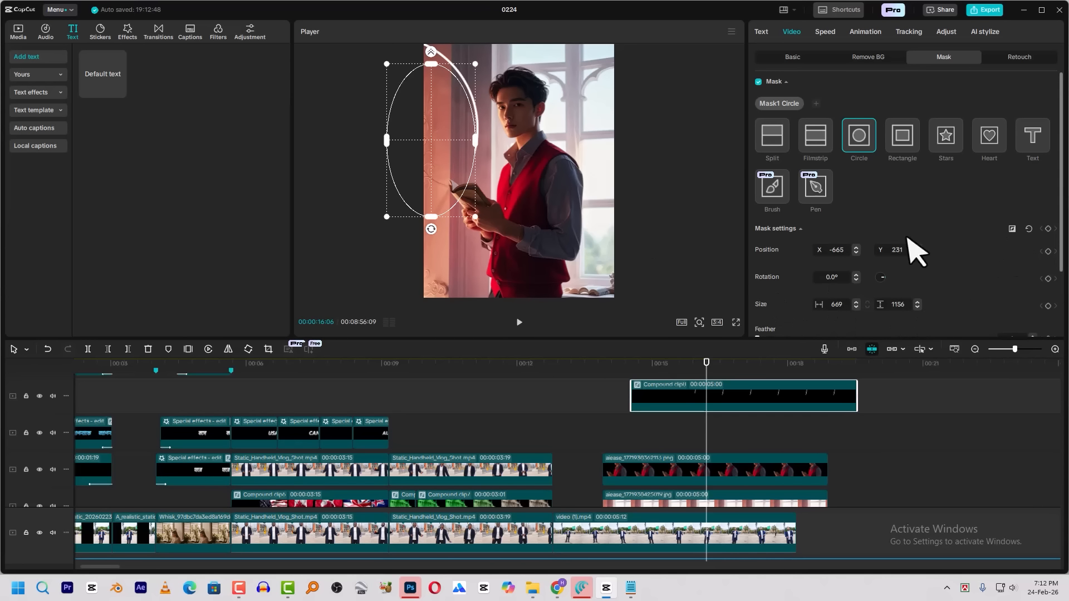
{"action": "scroll", "coordinate": [811, 306], "scroll_direction": "down", "scroll_amount": 2}
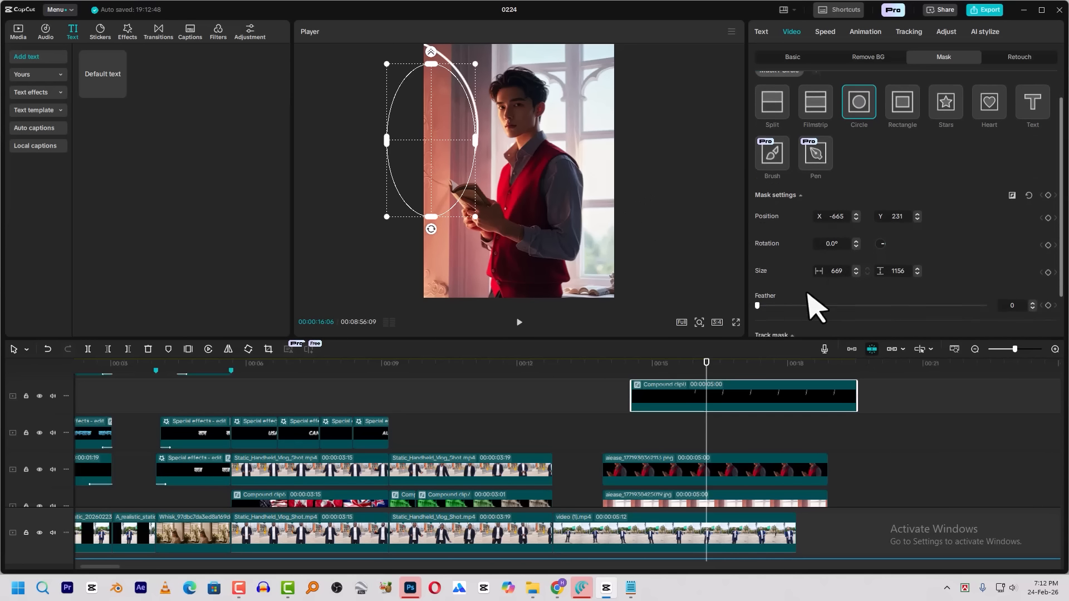
{"action": "left_click", "coordinate": [780, 299]}
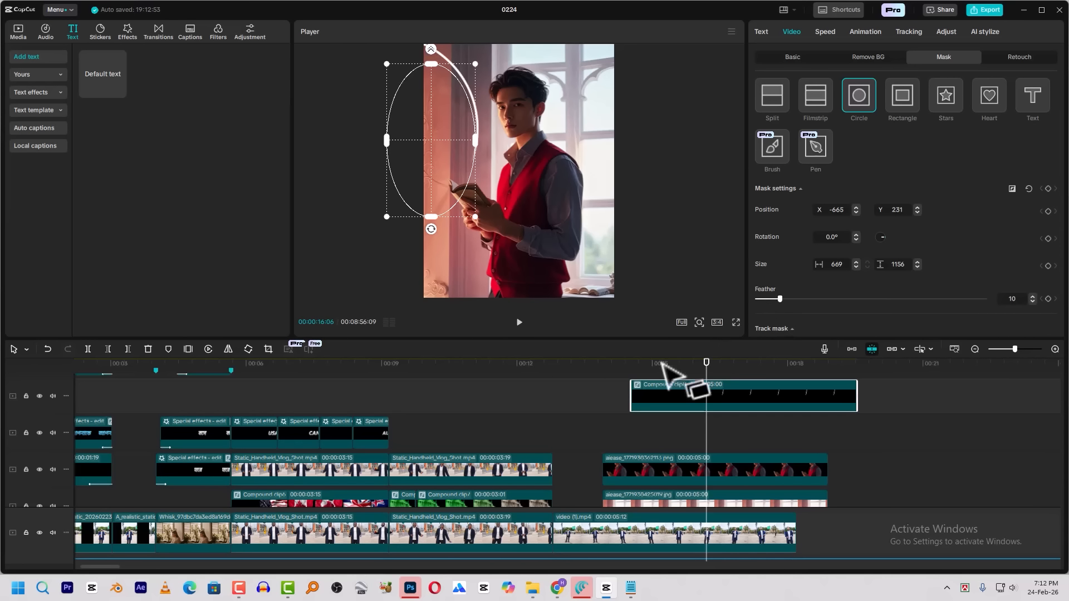
Play back the masked arc over the slide transition to check its animation and soft edge
{"action": "left_click", "coordinate": [671, 385]}
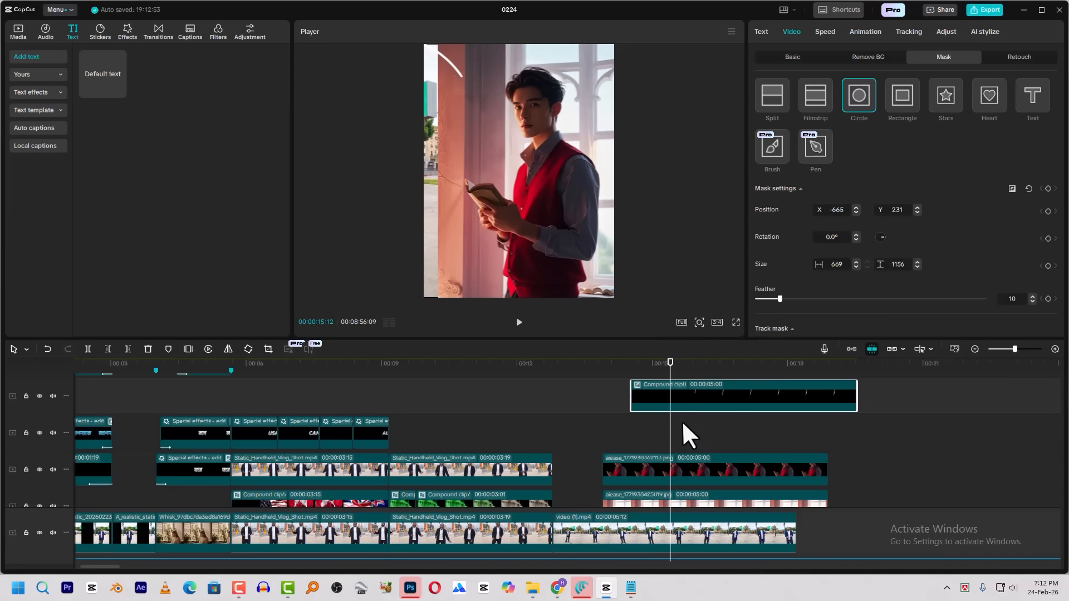
{"action": "left_click", "coordinate": [684, 429]}
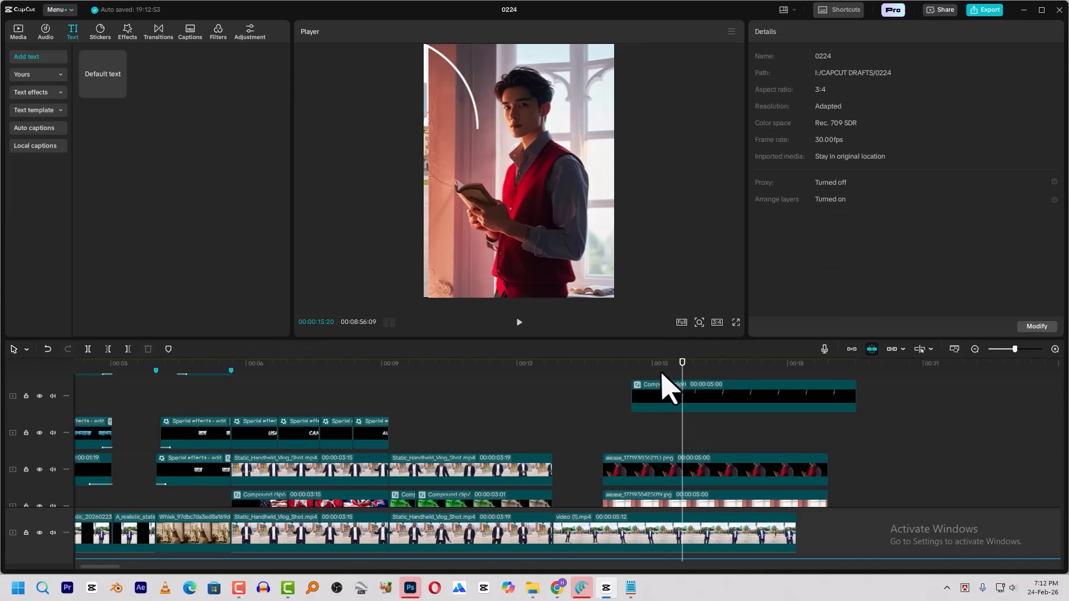
{"action": "left_click", "coordinate": [635, 382]}
{"action": "key", "text": "space"}
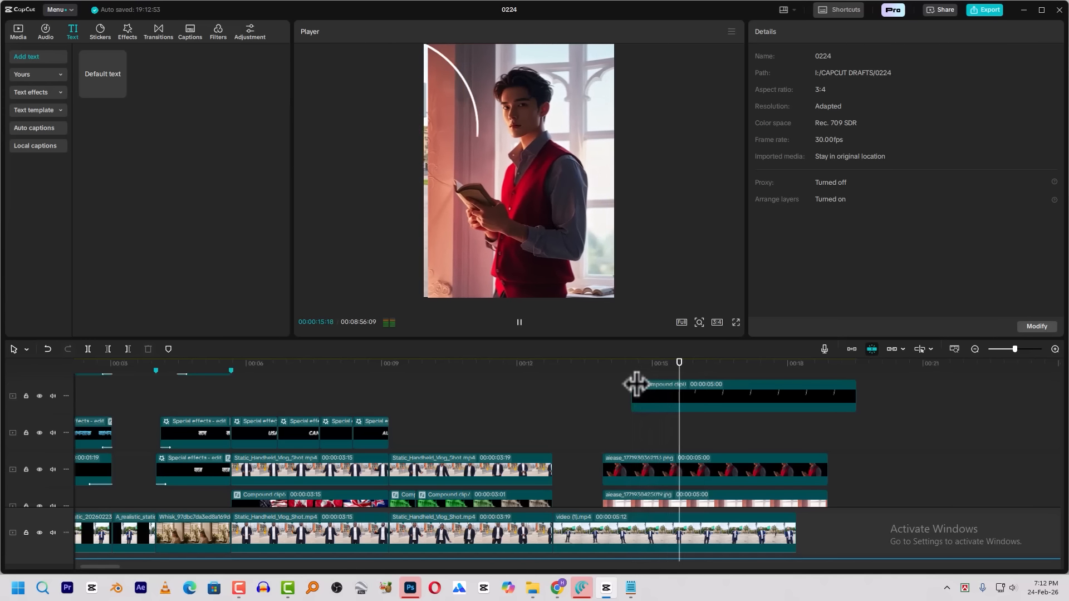
{"action": "key", "text": "space"}
{"action": "key", "text": "space"}
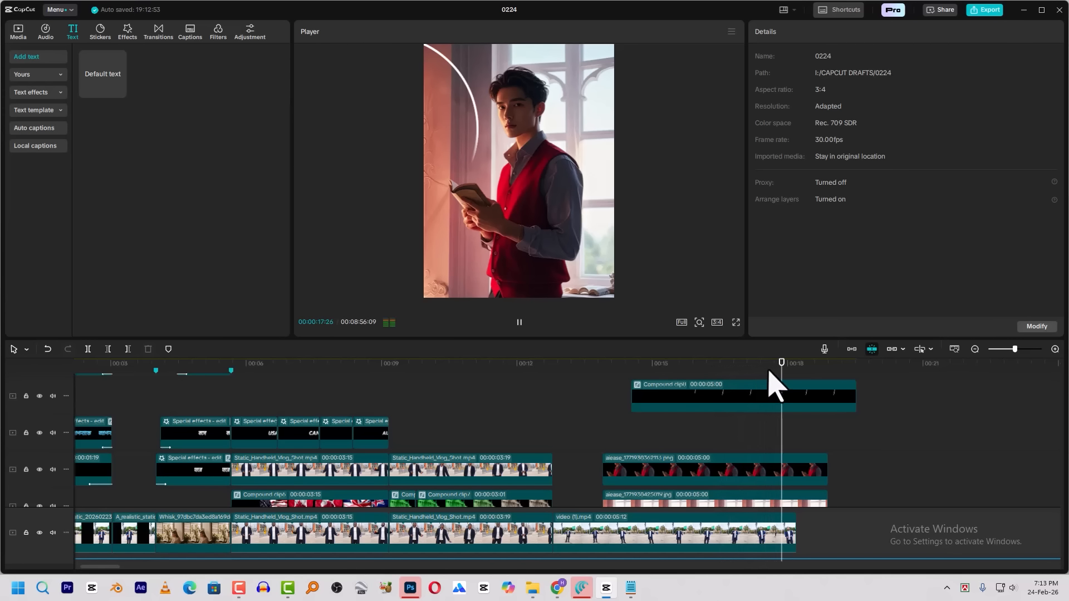
Split the arc clip and both image clips at the main video's end, 00:00:18:06, and delete the parts beyond it
{"action": "key", "text": "space"}
{"action": "left_click_drag", "start_coordinate": [874, 394], "coordinate": [805, 504]}
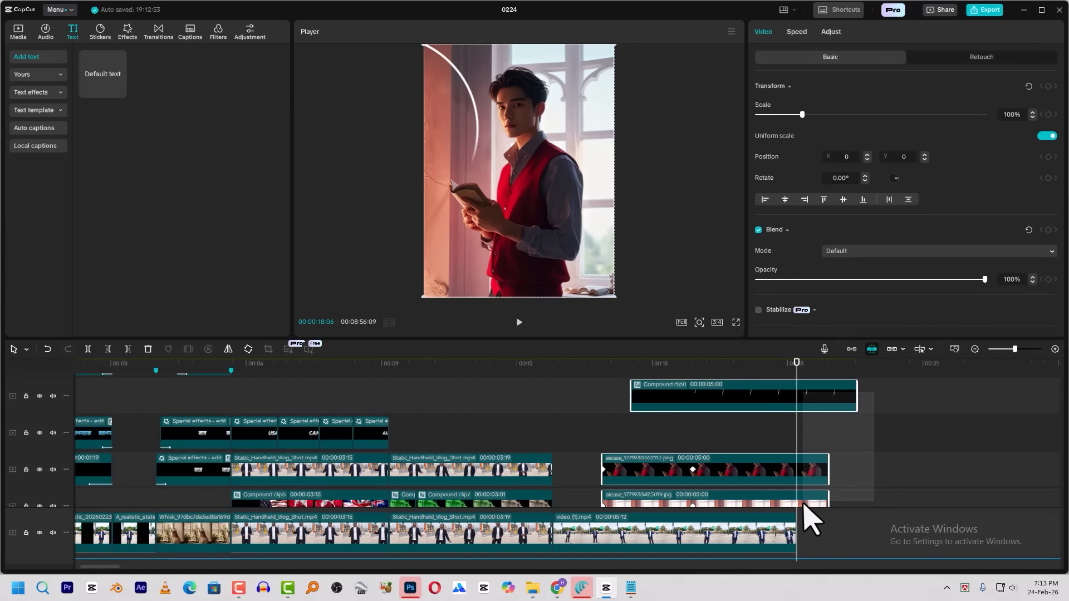
{"action": "key", "text": "ctrl+b"}
{"action": "left_click_drag", "start_coordinate": [886, 389], "coordinate": [819, 502]}
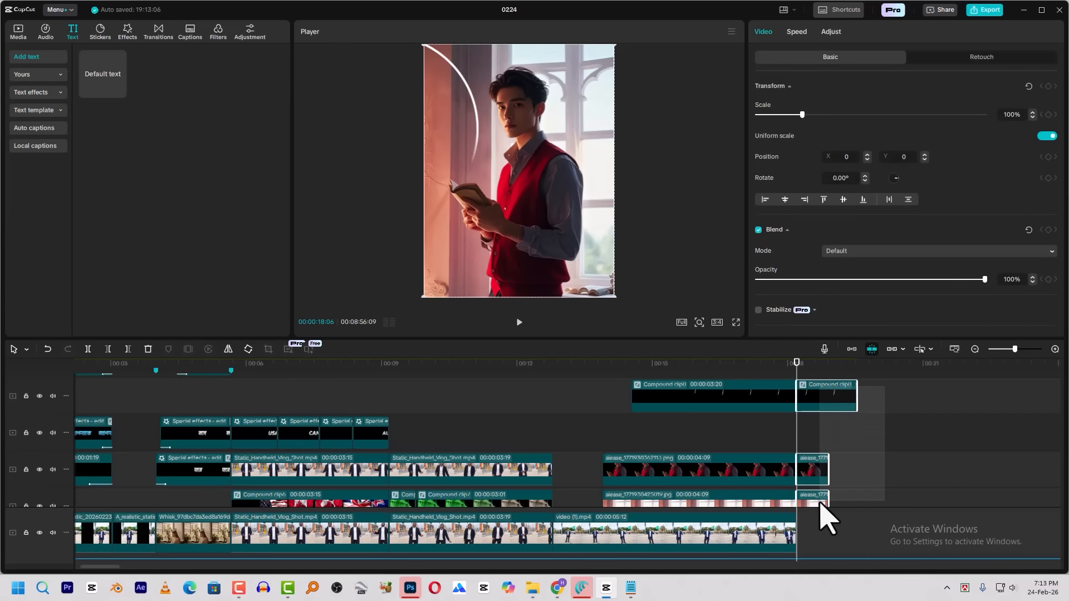
{"action": "key", "text": "Delete"}
{"action": "left_click", "coordinate": [687, 367]}
{"action": "left_click_drag", "start_coordinate": [687, 367], "coordinate": [735, 370]}
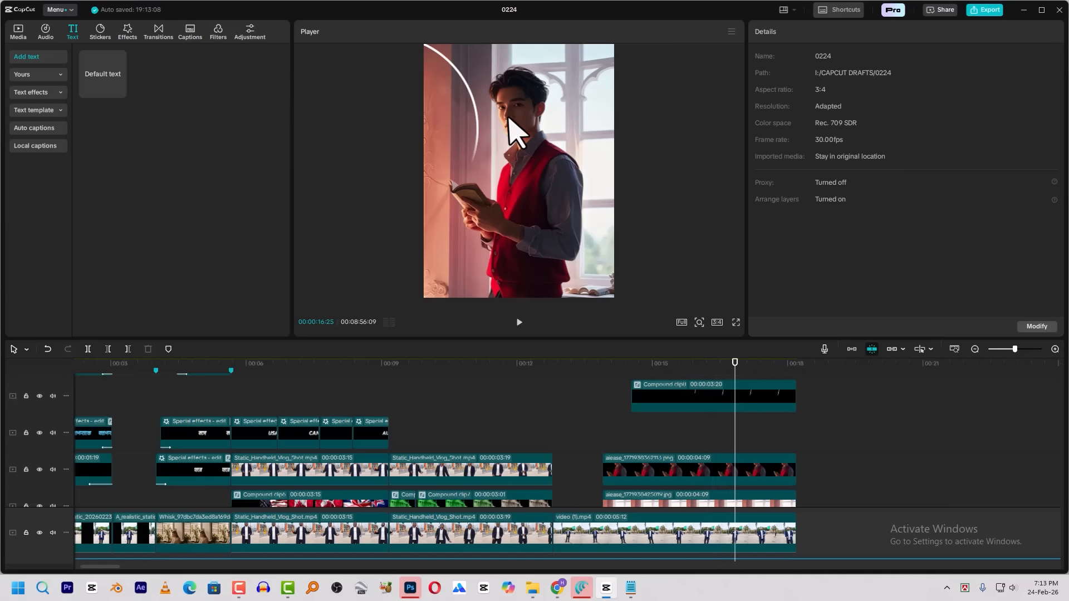
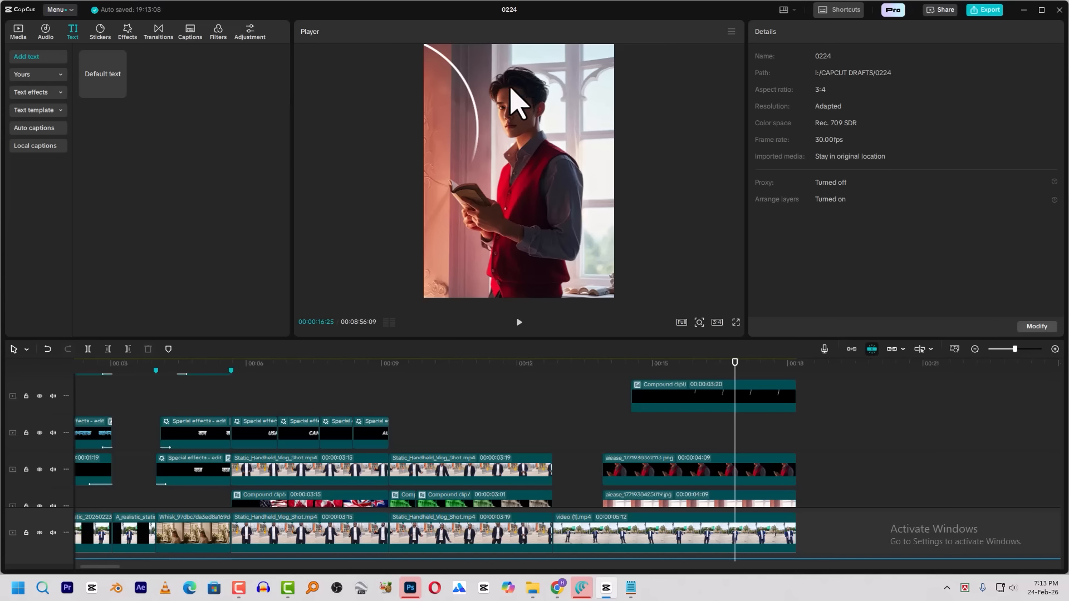
{"action": "left_click", "coordinate": [557, 589]}
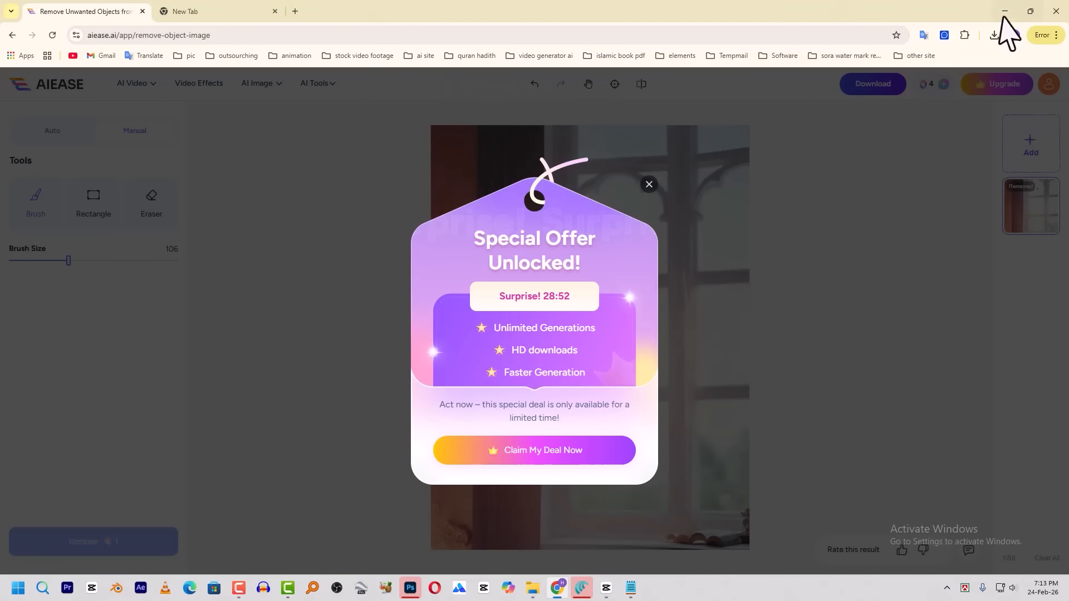
{"action": "left_click", "coordinate": [1004, 12]}
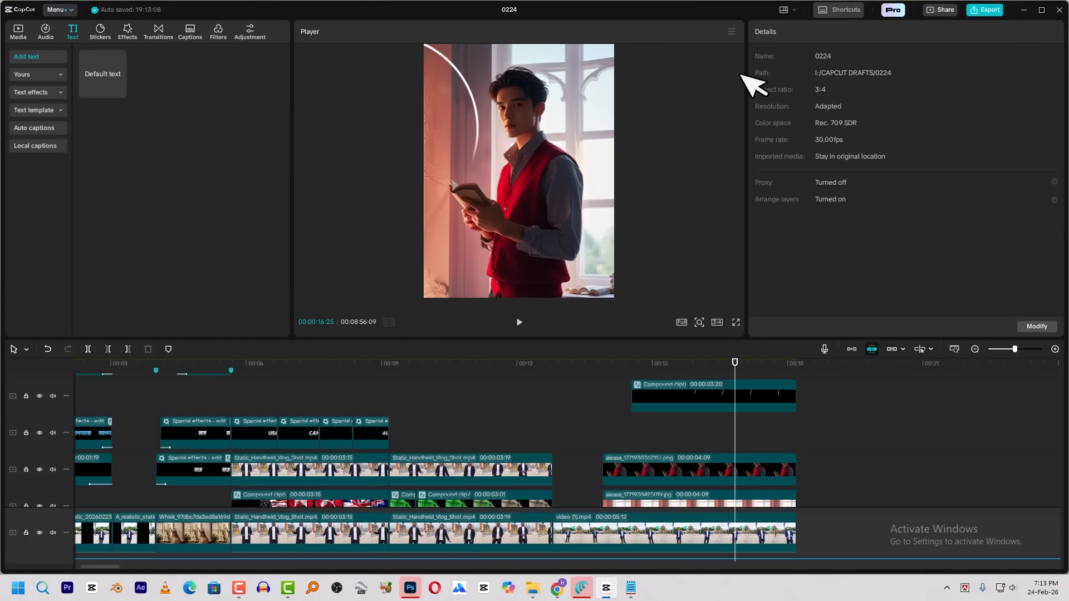
Trim the end of the curved-line compound clip so it lasts 00:00:02:08
{"action": "left_click", "coordinate": [703, 385]}
{"action": "mouse_move", "coordinate": [641, 370]}
{"action": "left_mouse_down"}
{"action": "mouse_move", "coordinate": [633, 374]}
{"action": "mouse_move", "coordinate": [651, 378]}
{"action": "left_mouse_up"}
{"action": "key", "text": "space"}
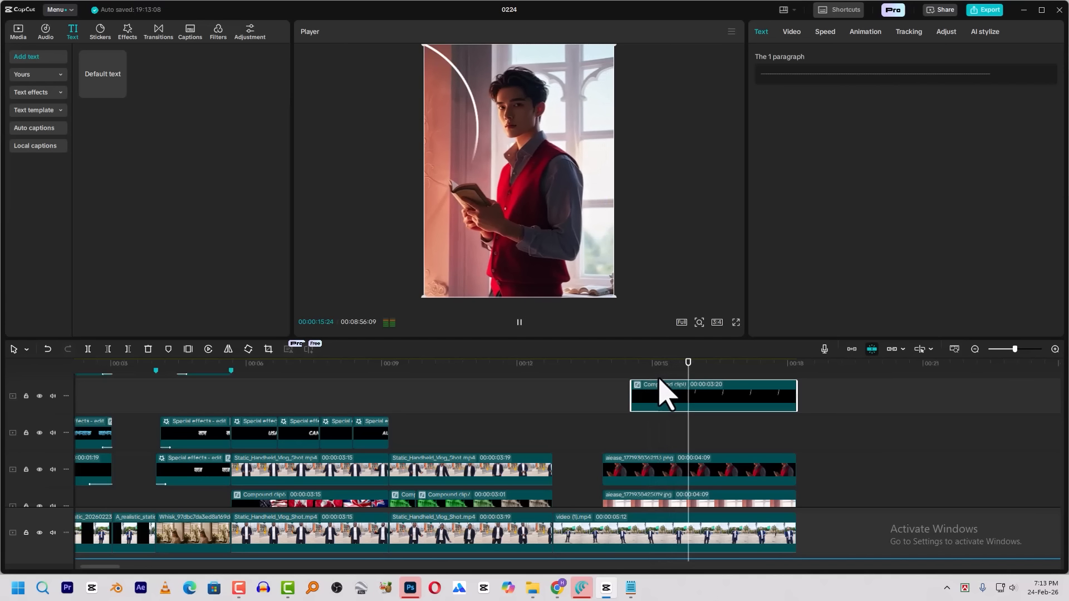
{"action": "left_click", "coordinate": [708, 369]}
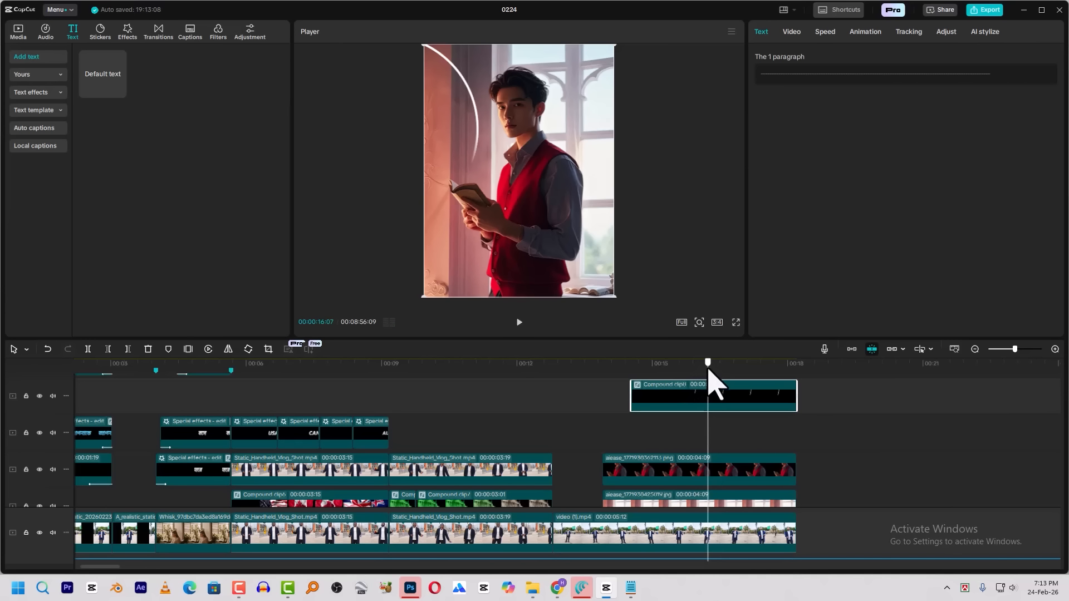
{"action": "left_click_drag", "start_coordinate": [796, 396], "coordinate": [734, 397]}
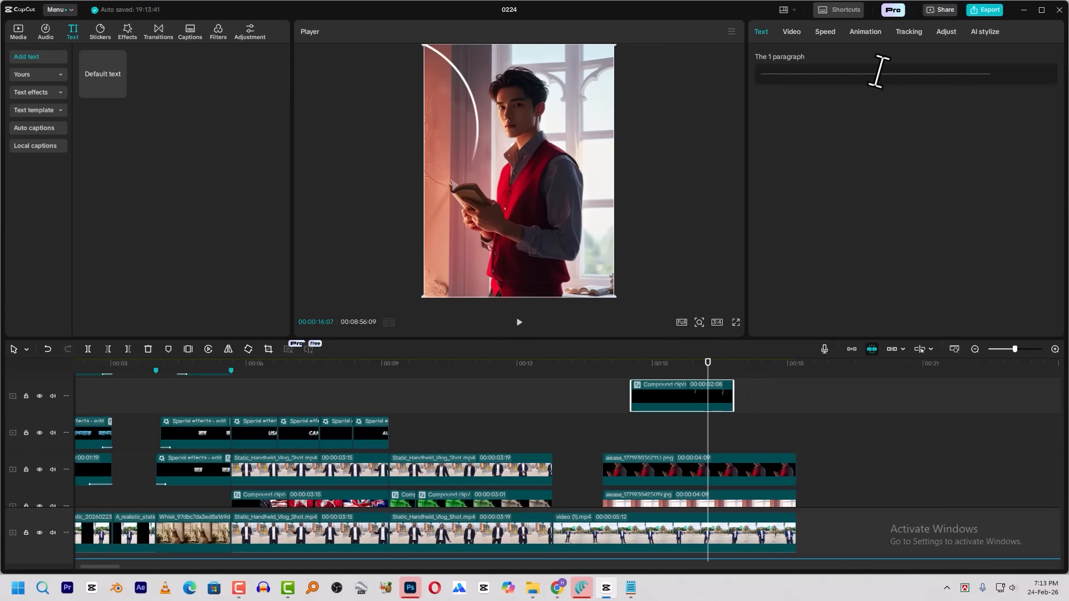
Shorten the end of the curved-line compound clip further and give it a 0.3 s Fade Out exit animation
{"action": "left_click", "coordinate": [866, 32]}
{"action": "left_click", "coordinate": [983, 96]}
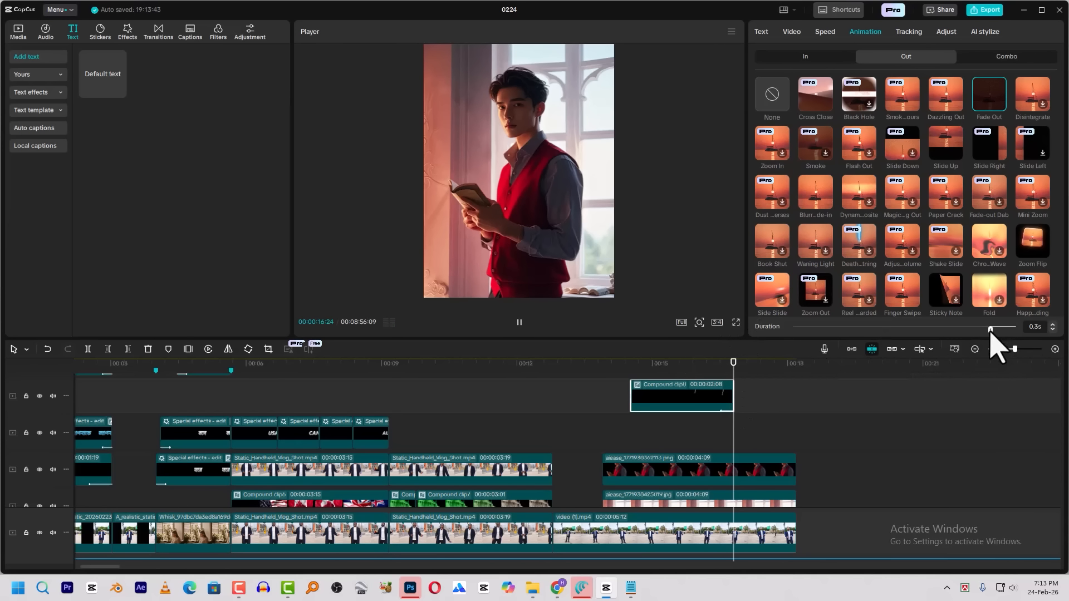
{"action": "left_click_drag", "start_coordinate": [734, 403], "coordinate": [719, 404]}
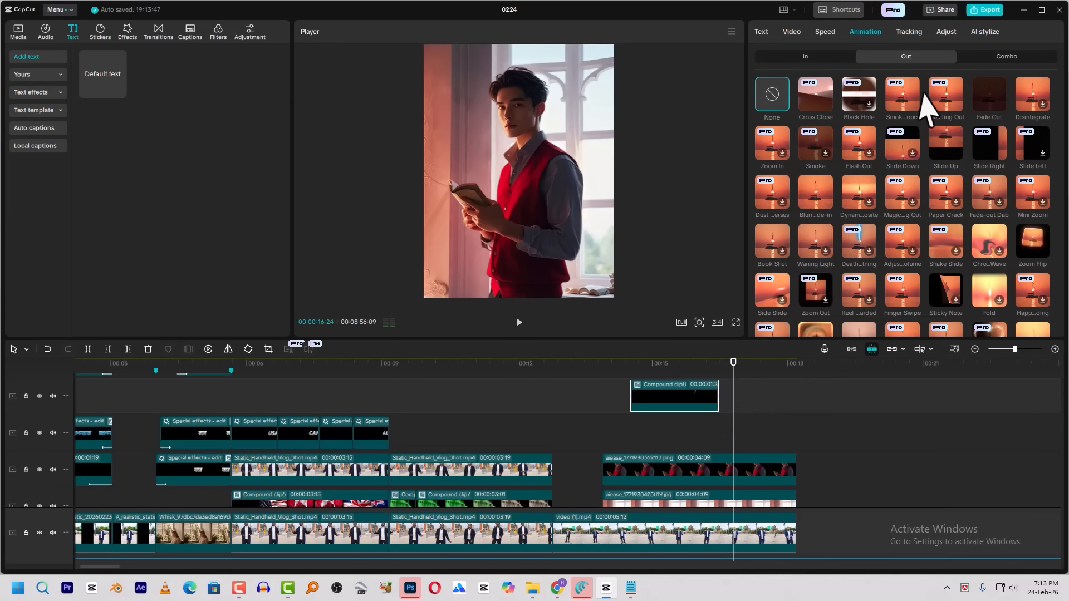
{"action": "left_click", "coordinate": [984, 96]}
{"action": "left_click", "coordinate": [983, 326]}
{"action": "left_click", "coordinate": [634, 361]}
{"action": "key", "text": "space"}
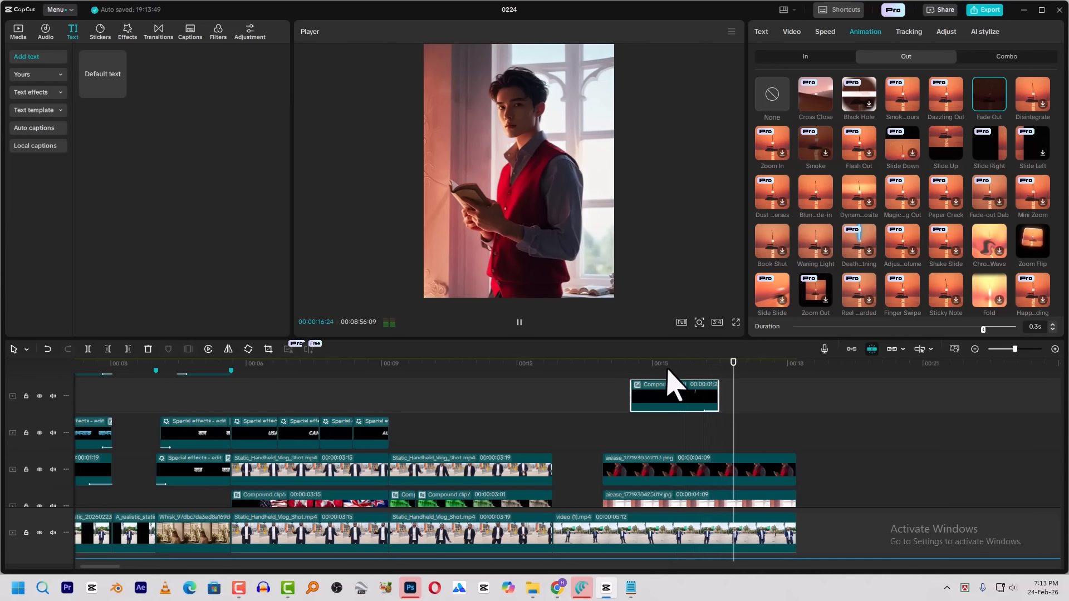
Add Transform keyframes at 00:00:16:06 to both the man cutout clip and the background image clip
{"action": "left_click", "coordinate": [707, 364]}
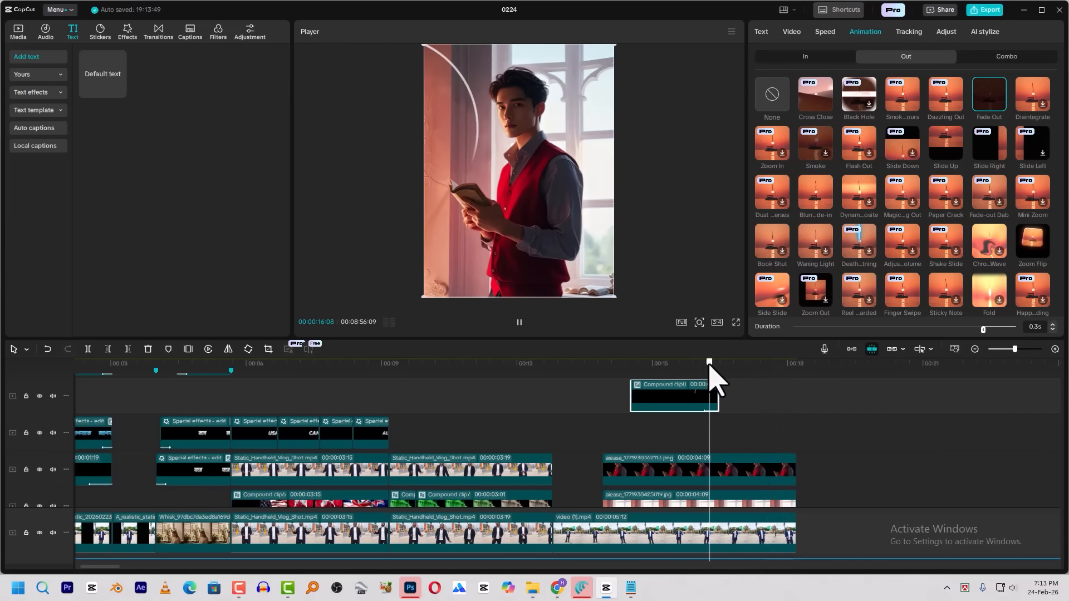
{"action": "left_click", "coordinate": [708, 366]}
{"action": "left_click", "coordinate": [648, 393]}
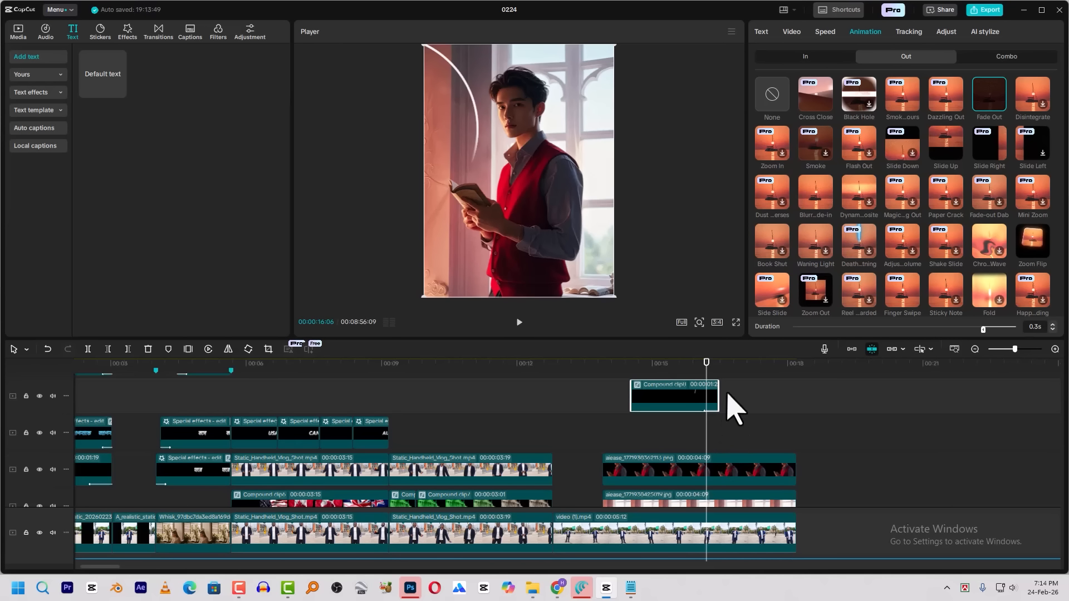
{"action": "scroll", "coordinate": [732, 458], "scroll_direction": "down", "scroll_amount": 1}
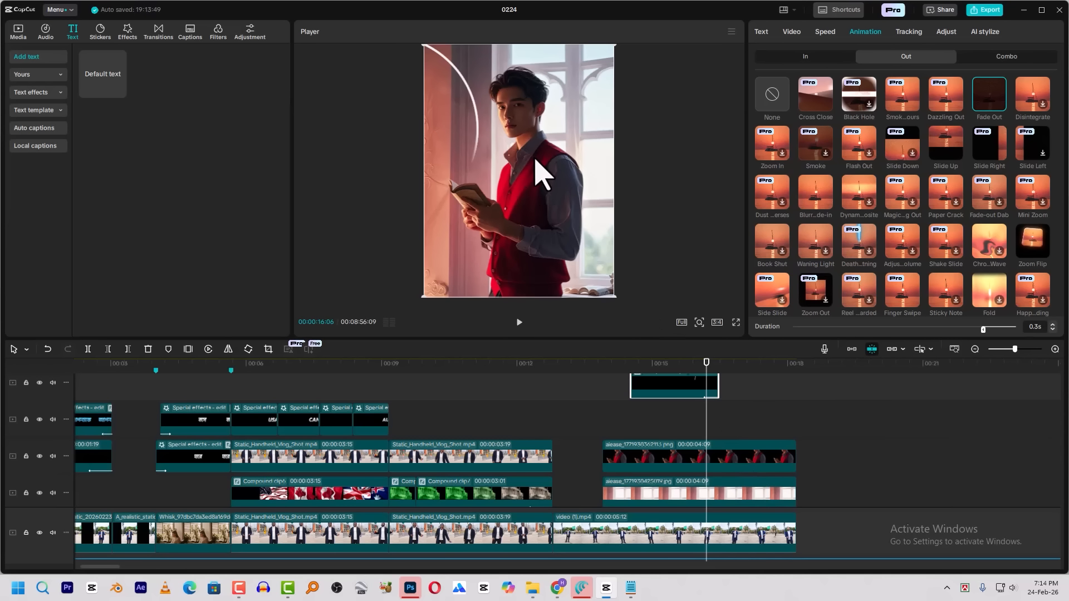
{"action": "left_click", "coordinate": [727, 464]}
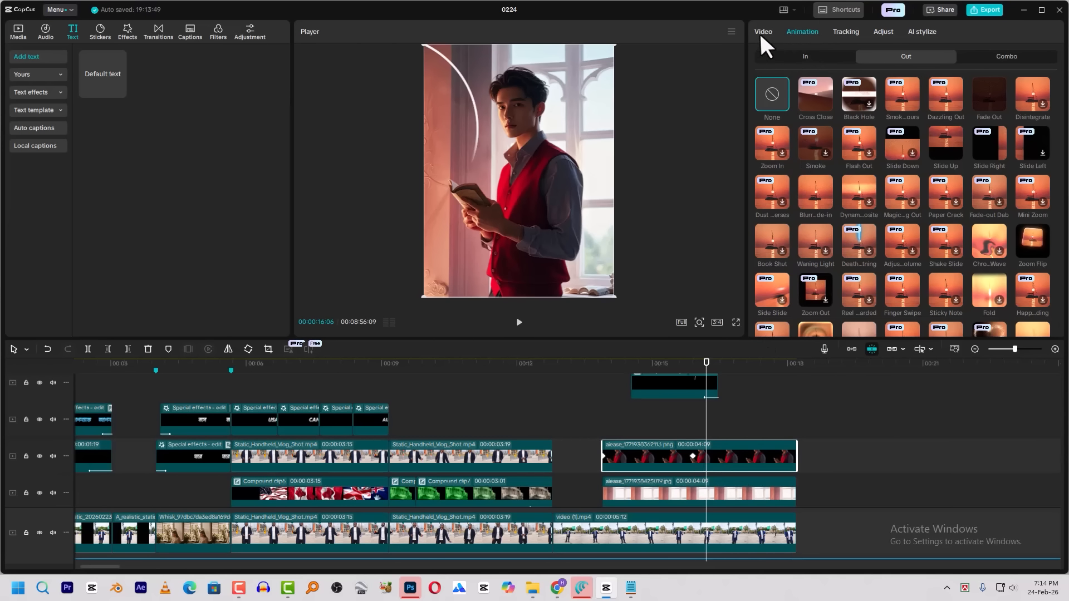
{"action": "left_click", "coordinate": [763, 34]}
{"action": "left_click", "coordinate": [1048, 86]}
{"action": "left_click", "coordinate": [730, 489]}
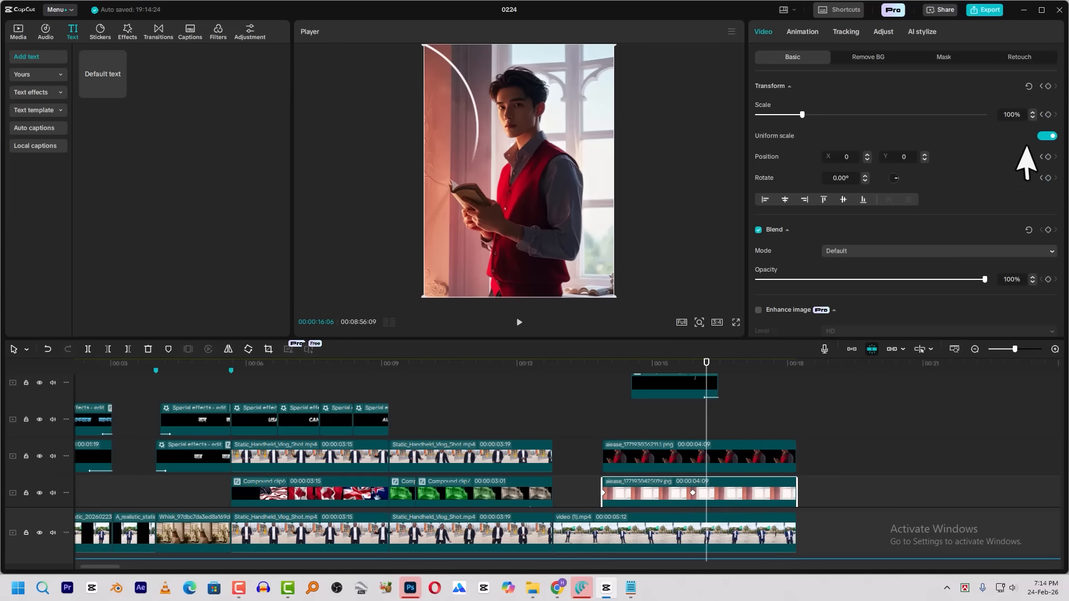
{"action": "left_click", "coordinate": [1049, 87]}
At 00:00:16:22, scale the man cutout and background clips together to 122% and position them at X 0, Y -422
{"action": "left_click_drag", "start_coordinate": [714, 363], "coordinate": [730, 385]}
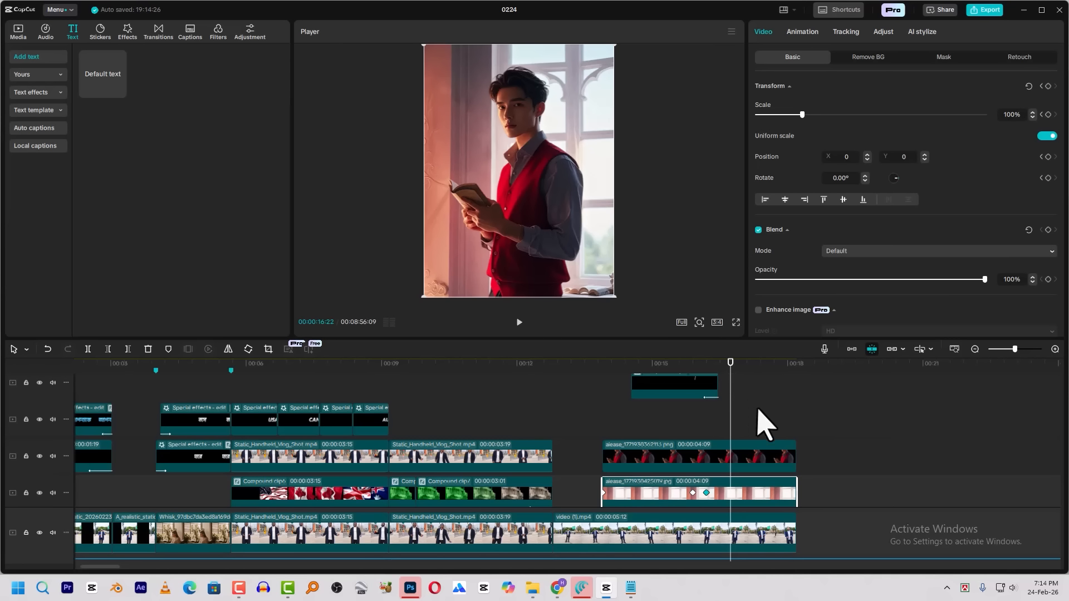
{"action": "left_click", "coordinate": [751, 456]}
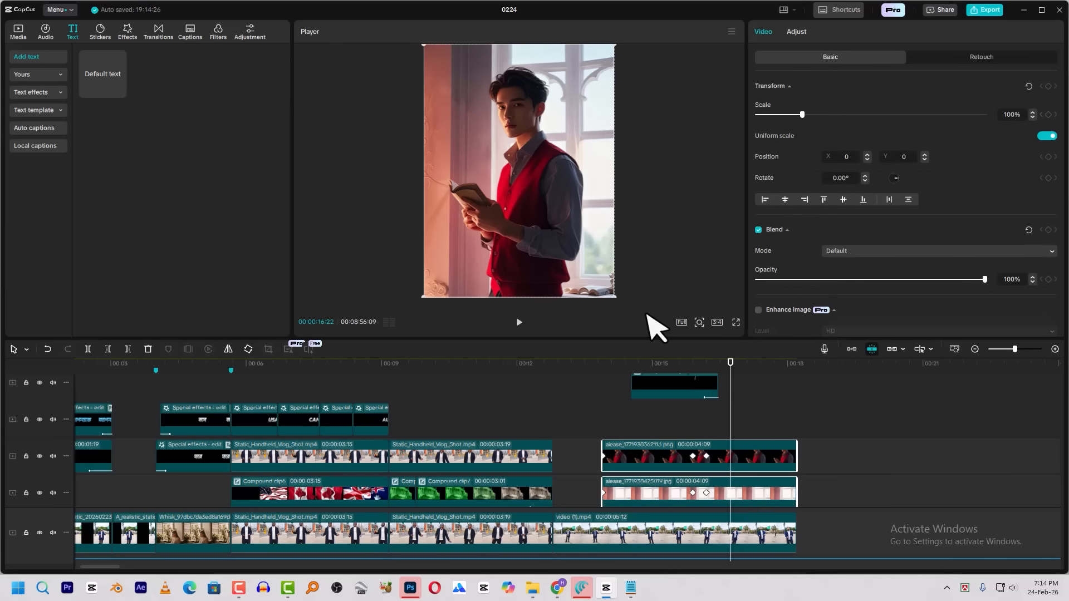
{"action": "left_click_drag", "start_coordinate": [614, 294], "coordinate": [644, 342]}
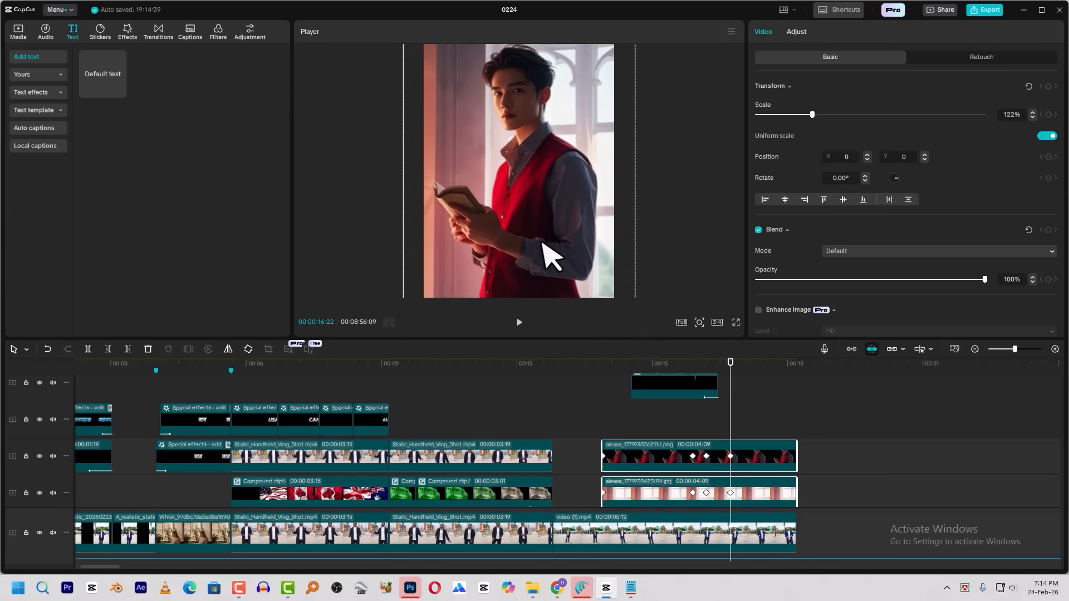
{"action": "left_click_drag", "start_coordinate": [549, 273], "coordinate": [520, 129]}
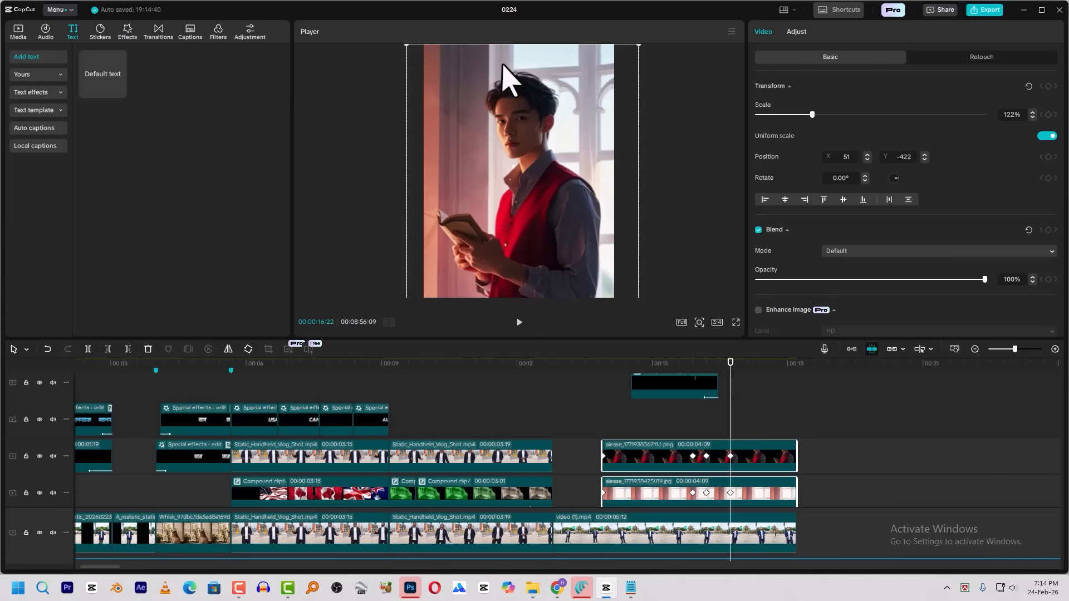
{"action": "left_click_drag", "start_coordinate": [517, 130], "coordinate": [513, 129]}
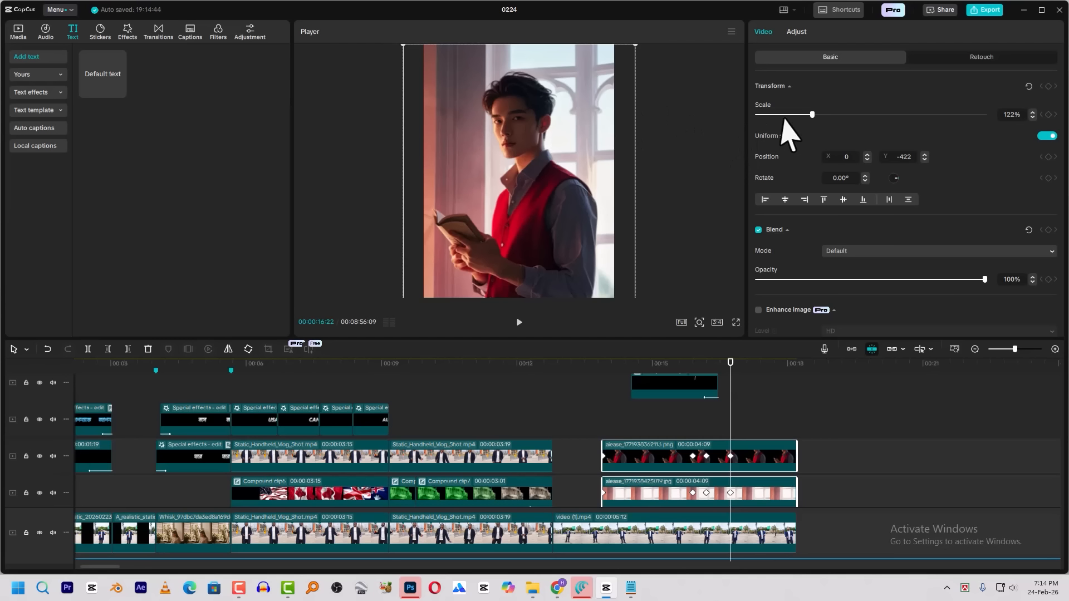
Scale only the man cutout to 132% at 00:00:16:22, position it at X 0, Y -717, and preview the zoom
{"action": "left_click", "coordinate": [742, 461]}
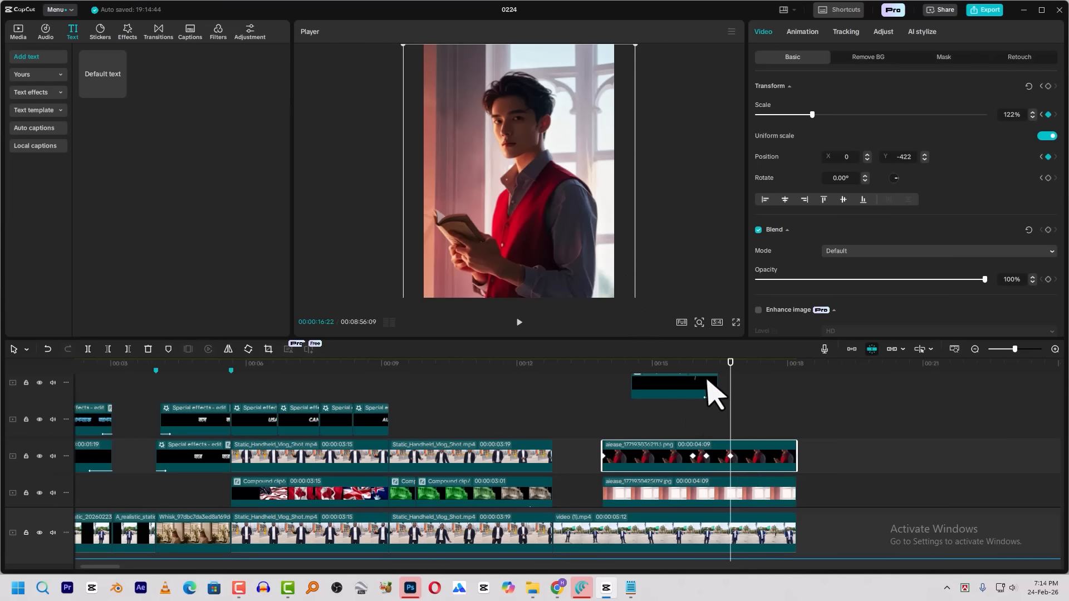
{"action": "left_click_drag", "start_coordinate": [812, 116], "coordinate": [817, 117]}
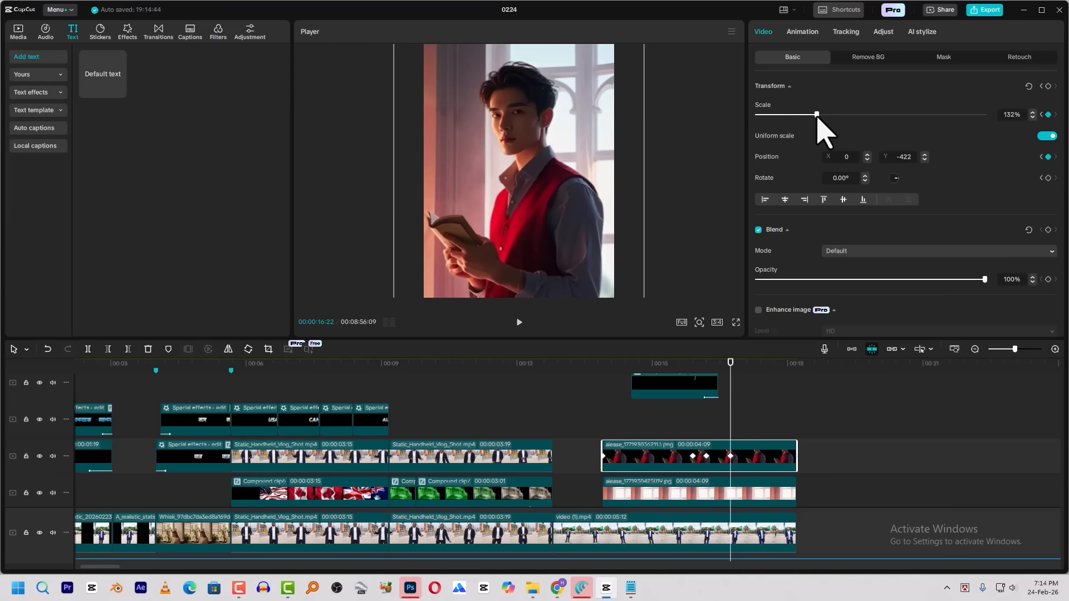
{"action": "left_click_drag", "start_coordinate": [557, 253], "coordinate": [557, 271]}
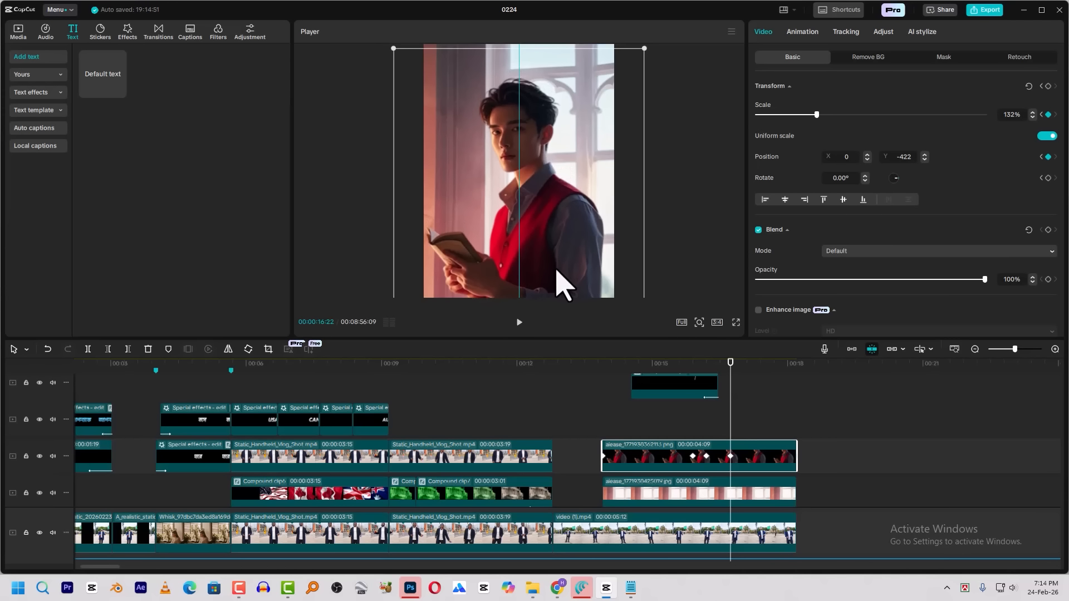
{"action": "left_click_drag", "start_coordinate": [556, 270], "coordinate": [559, 273]}
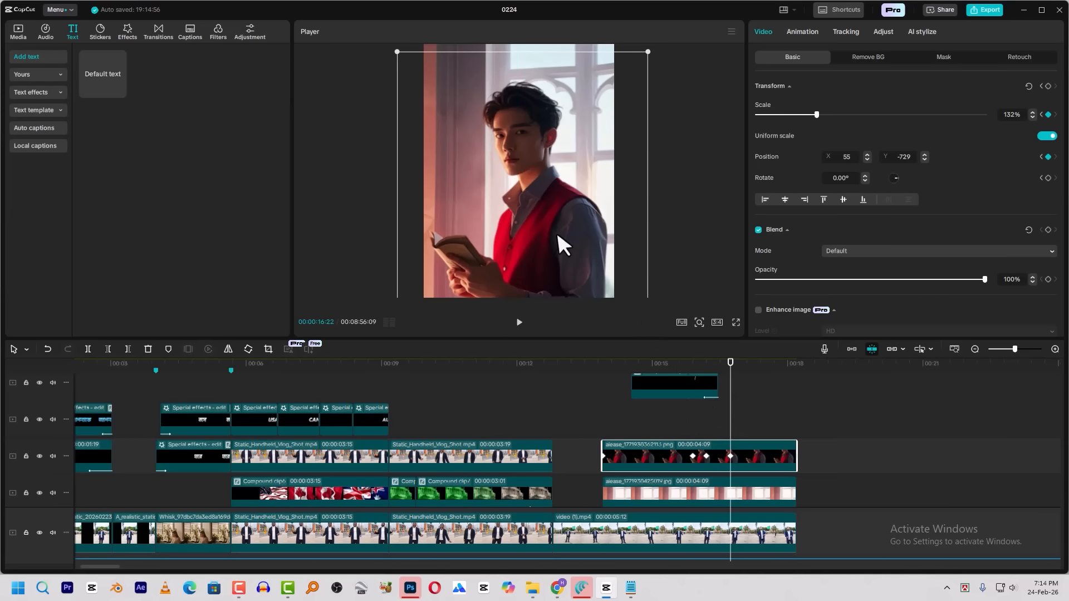
{"action": "left_click", "coordinate": [706, 362]}
{"action": "key", "text": "space"}
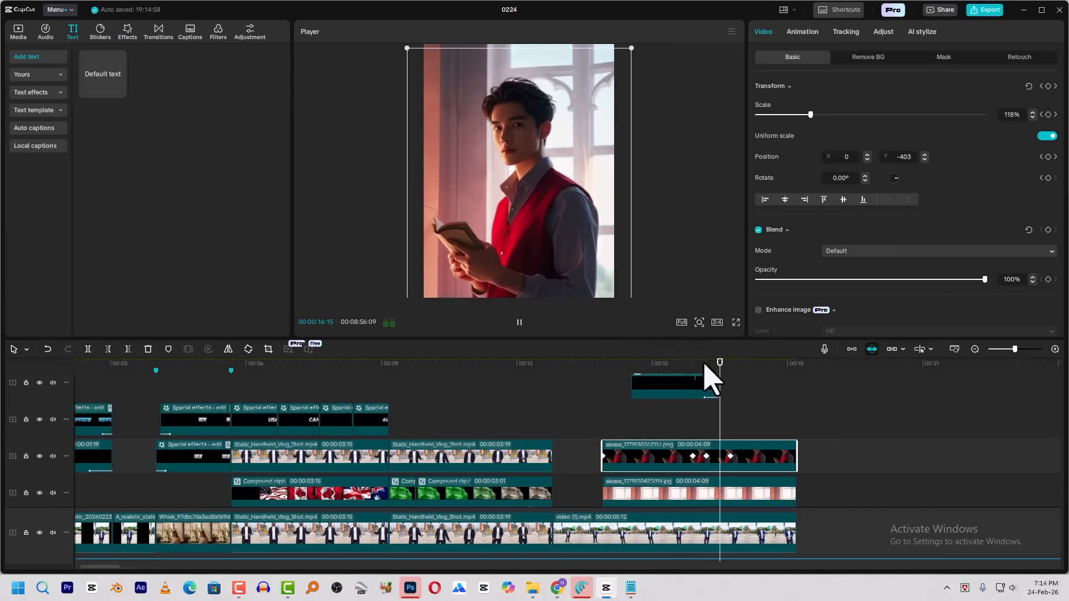
{"action": "key", "text": "space"}
Apply the Ease preset curve to the last zoom keyframe of the man cutout clip
{"action": "right_click", "coordinate": [730, 458]}
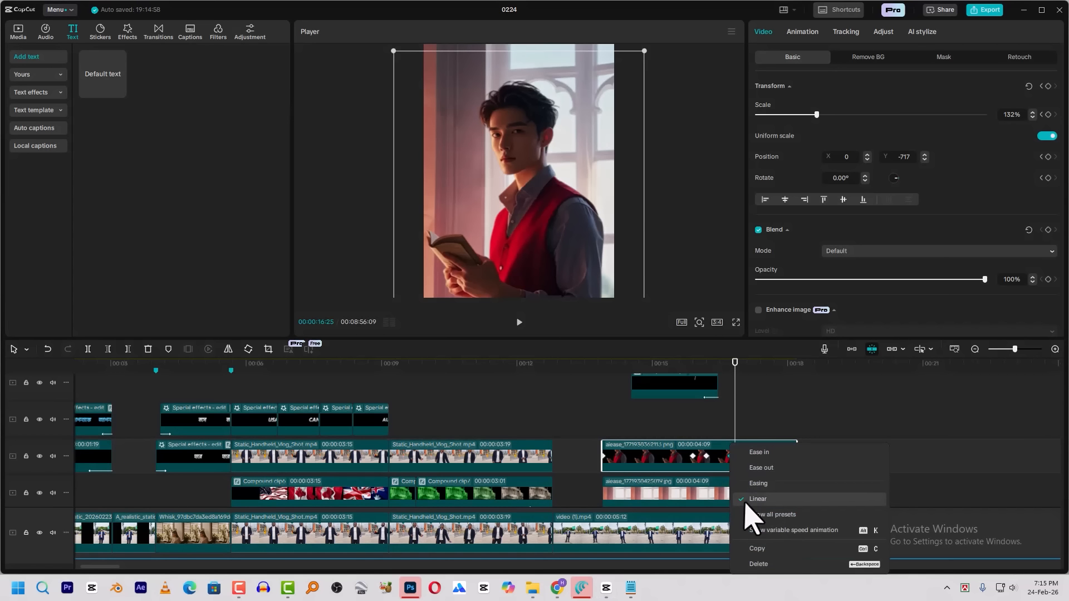
{"action": "left_click", "coordinate": [750, 511]}
{"action": "left_click", "coordinate": [907, 480]}
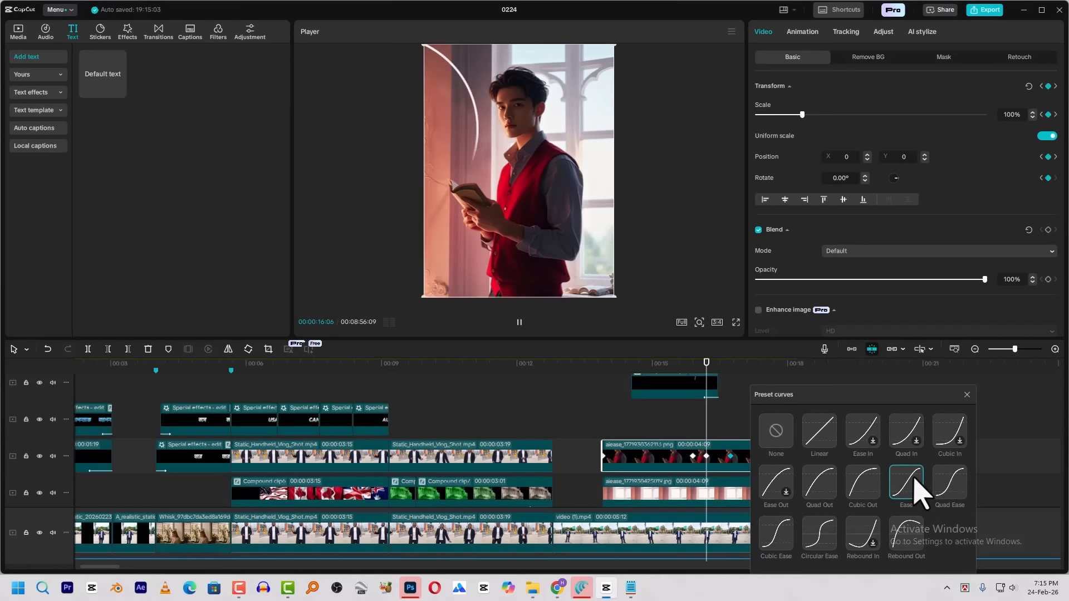
{"action": "left_click", "coordinate": [967, 395]}
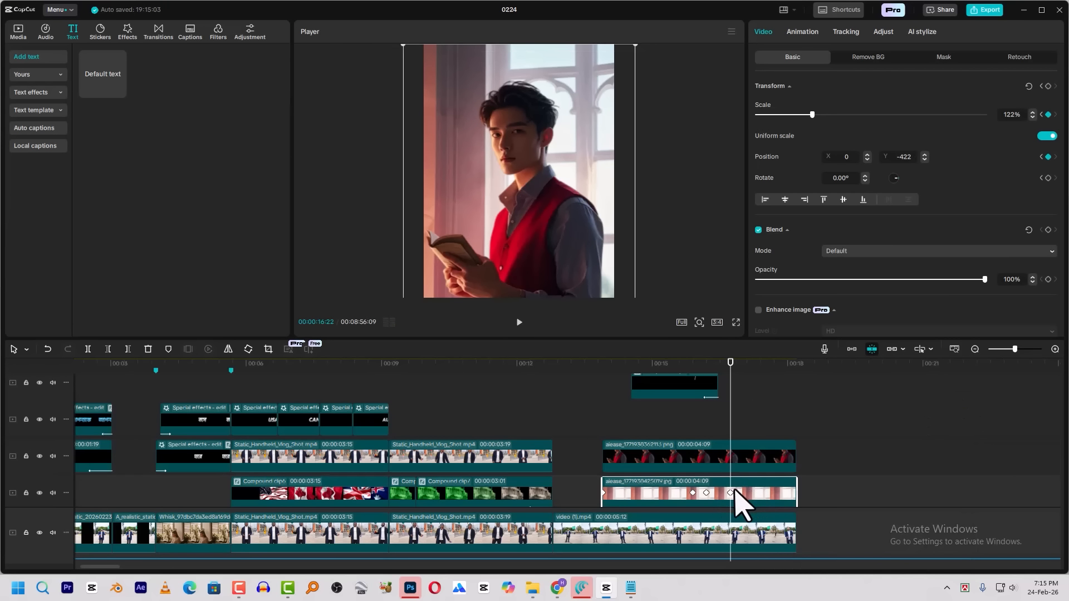
Apply the Ease preset curve to the last zoom keyframe of the background image clip and preview the motion
{"action": "right_click", "coordinate": [730, 493]}
{"action": "left_click", "coordinate": [759, 527]}
{"action": "left_click", "coordinate": [914, 490]}
{"action": "left_click", "coordinate": [970, 394]}
{"action": "key", "text": "space"}
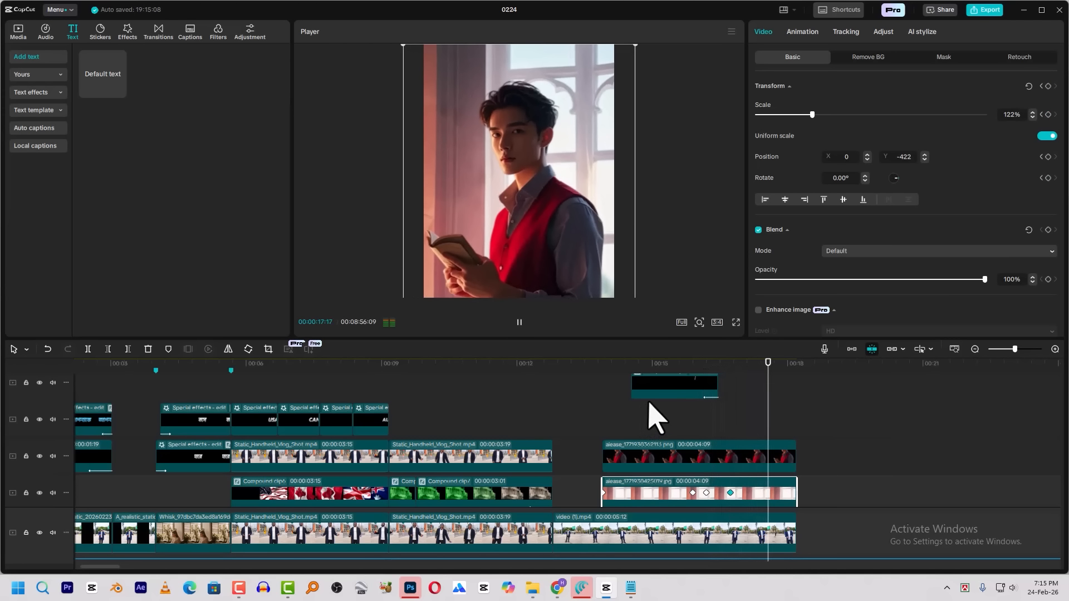
Split the man cutout clip at 00:00:16:23 and duplicate its second part onto the track directly above
{"action": "left_click", "coordinate": [749, 464]}
{"action": "left_click", "coordinate": [731, 365]}
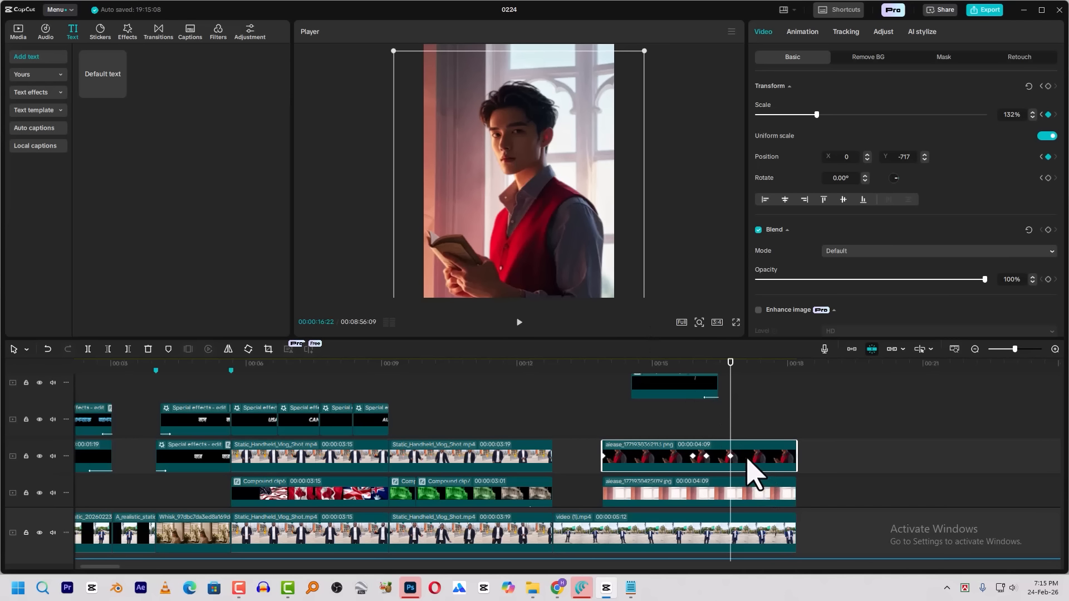
{"action": "key", "text": "Right"}
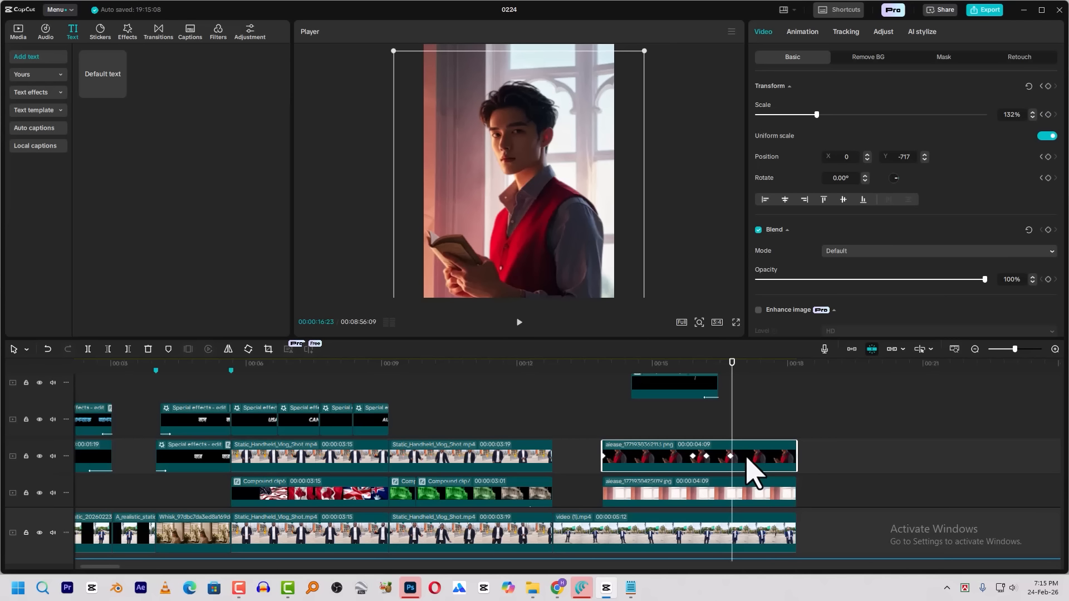
{"action": "key", "text": "ctrl+b"}
{"action": "left_click", "coordinate": [752, 457]}
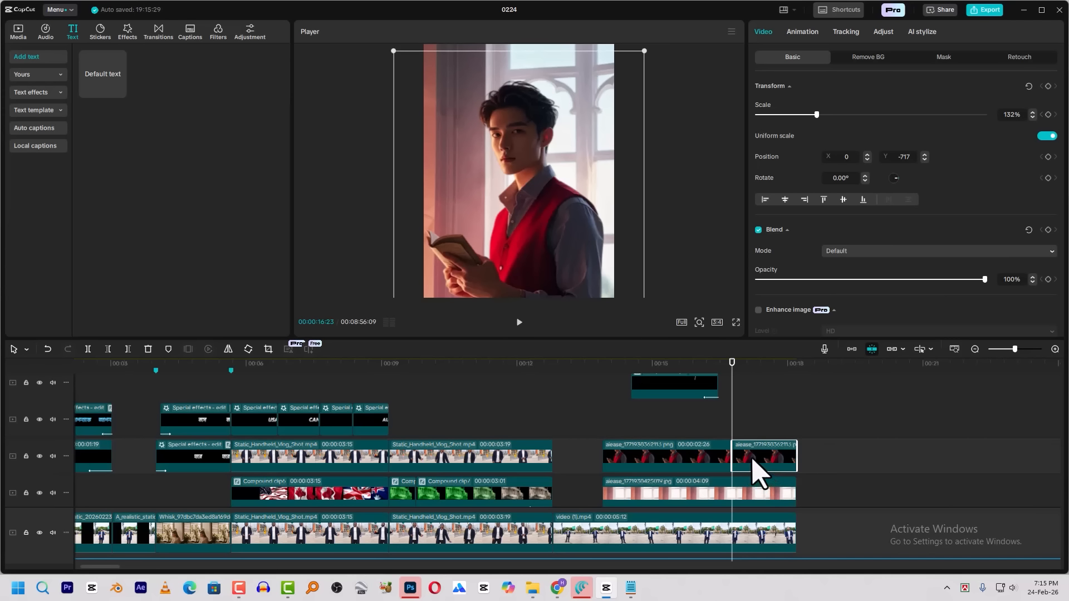
{"action": "left_click_drag", "start_coordinate": [759, 452], "coordinate": [756, 425]}
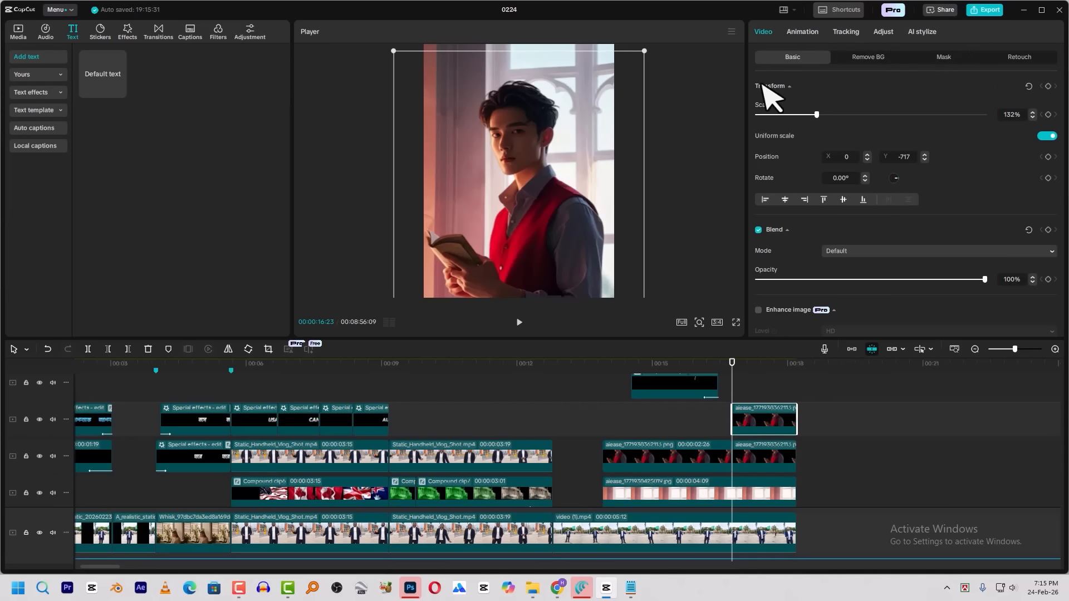
Turn the duplicated cutout into a solid black silhouette by moving the Luma curve's black point to the far end
{"action": "left_click", "coordinate": [888, 33]}
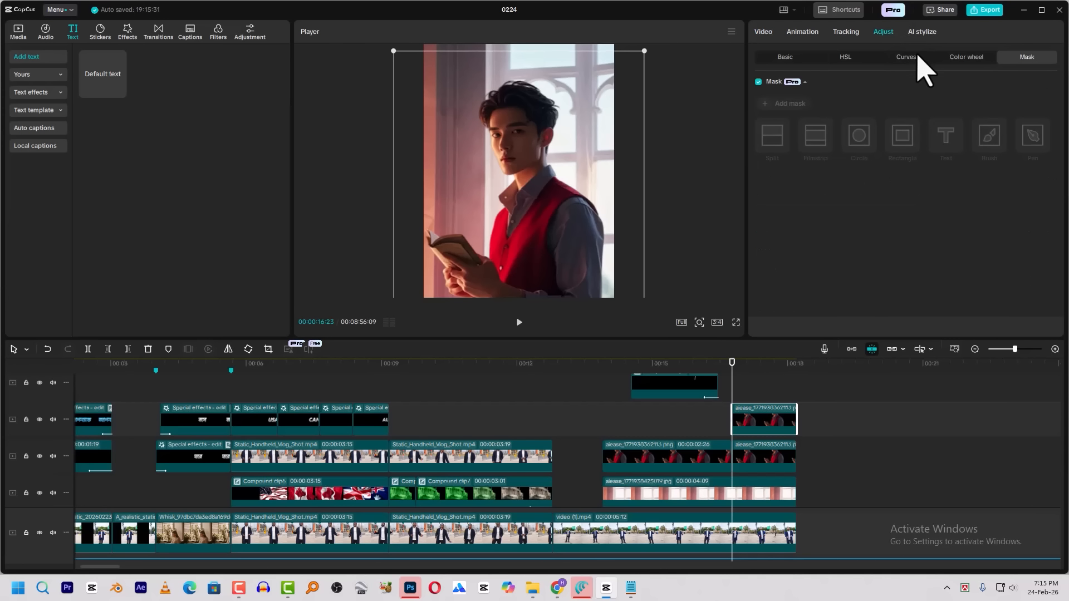
{"action": "left_click", "coordinate": [908, 57]}
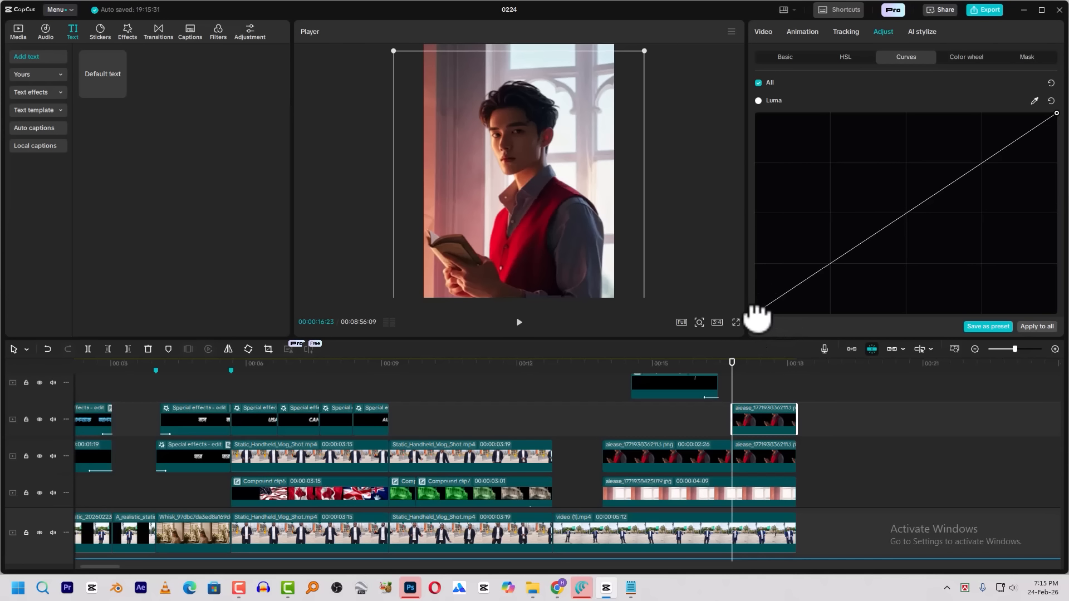
{"action": "left_click_drag", "start_coordinate": [759, 311], "coordinate": [1066, 321]}
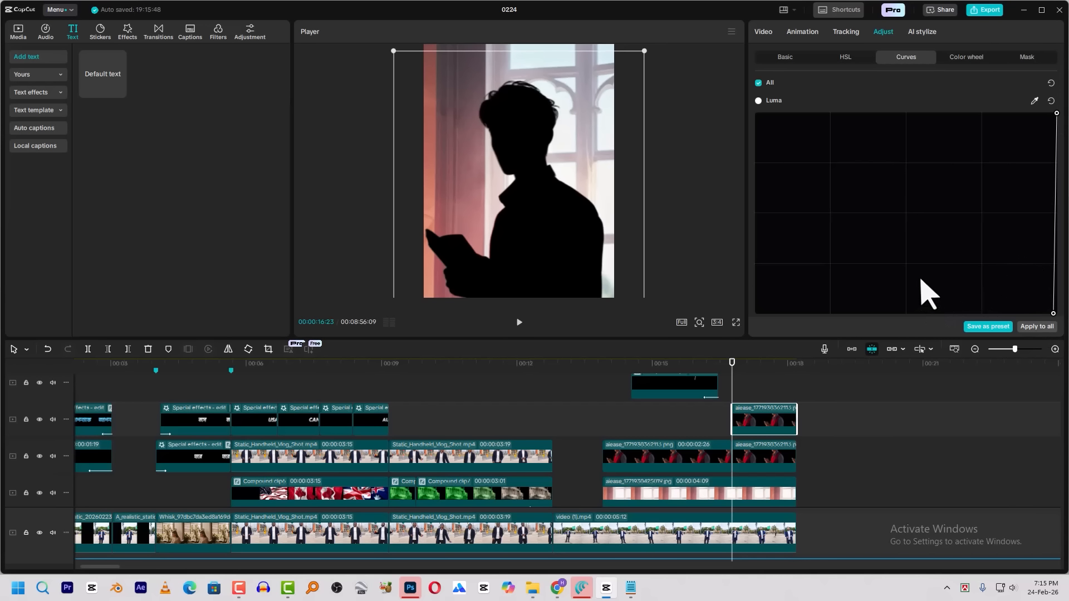
Add a Circle mask to the silhouette clip, move it over the top of the man's head at X -42, Y 512, and set its feather to 33
{"action": "left_click", "coordinate": [760, 33]}
{"action": "left_click", "coordinate": [946, 57]}
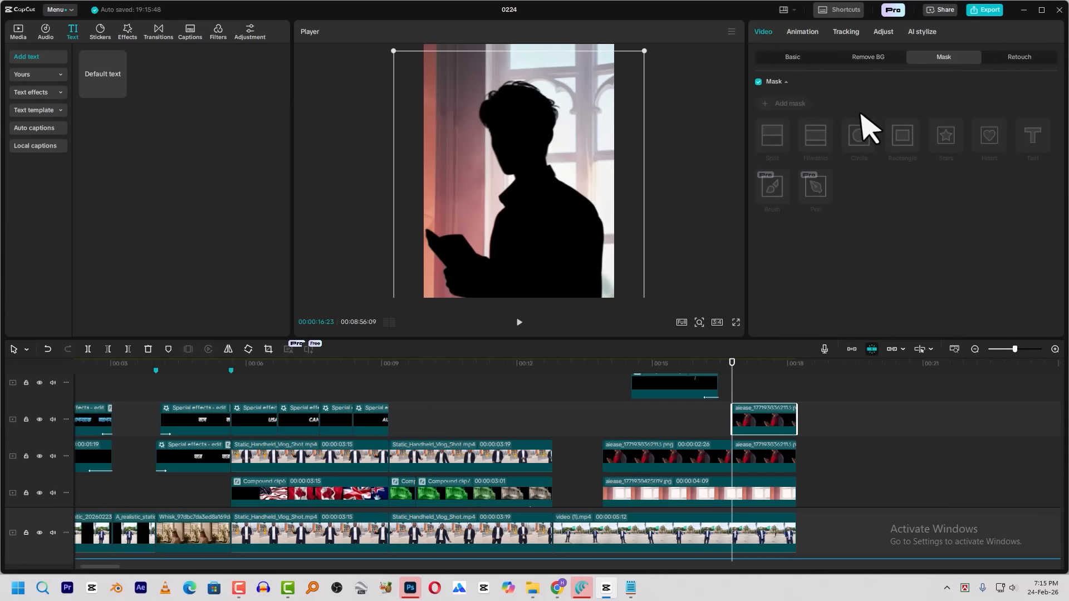
{"action": "left_click", "coordinate": [794, 107]}
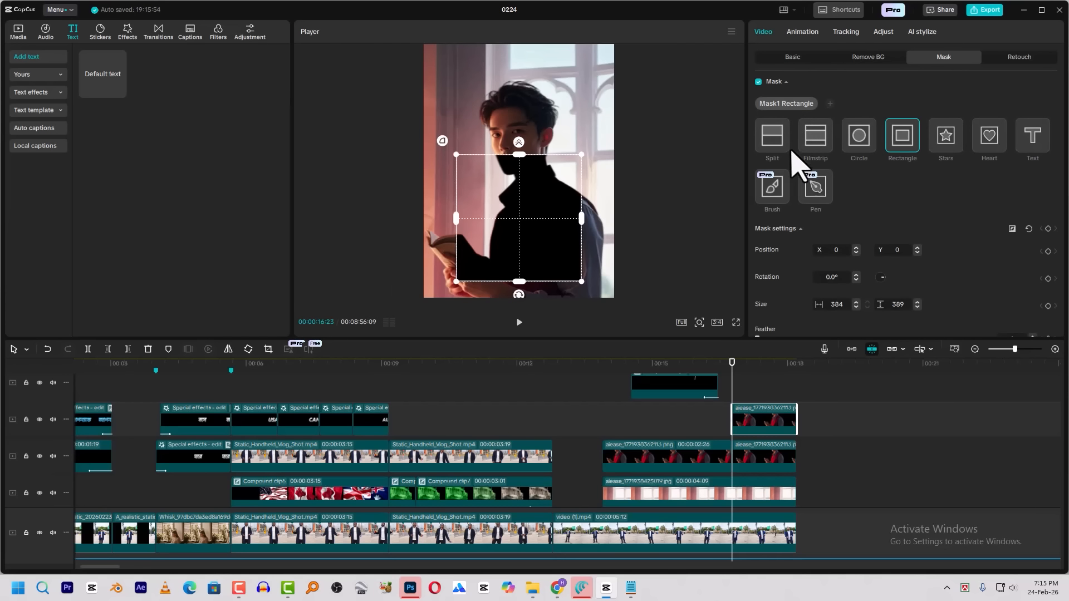
{"action": "left_click", "coordinate": [860, 135]}
{"action": "left_click_drag", "start_coordinate": [528, 235], "coordinate": [513, 119]}
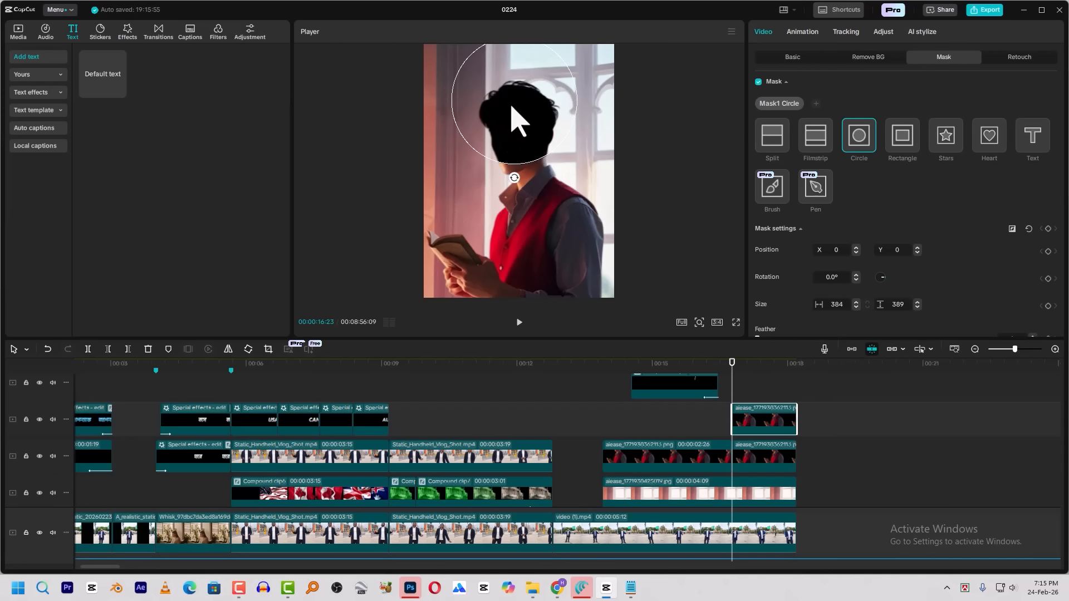
{"action": "scroll", "coordinate": [825, 256], "scroll_direction": "down", "scroll_amount": 3}
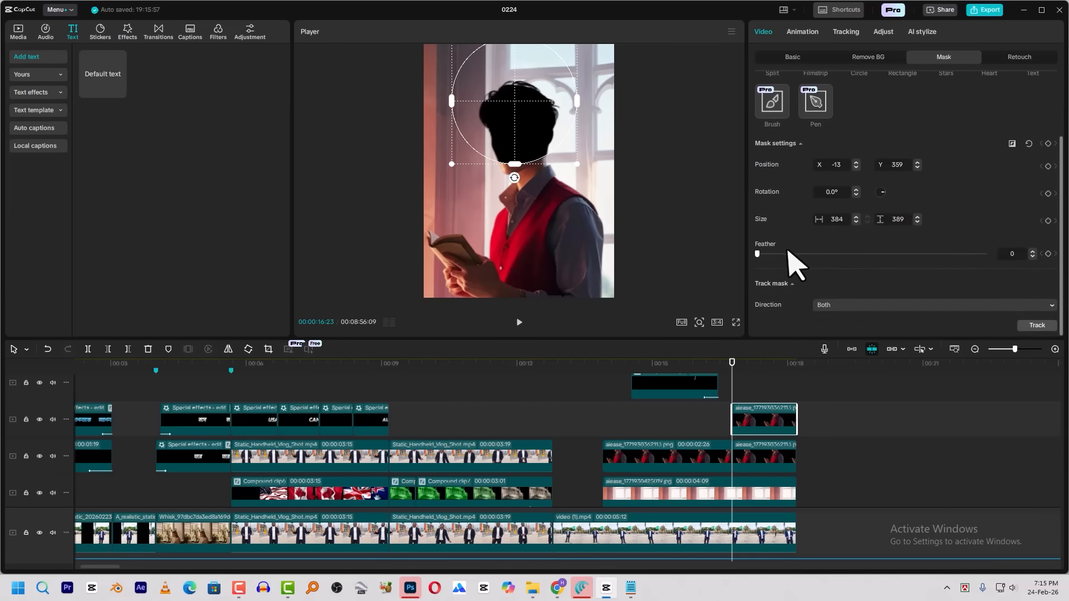
{"action": "left_click_drag", "start_coordinate": [521, 128], "coordinate": [515, 97]}
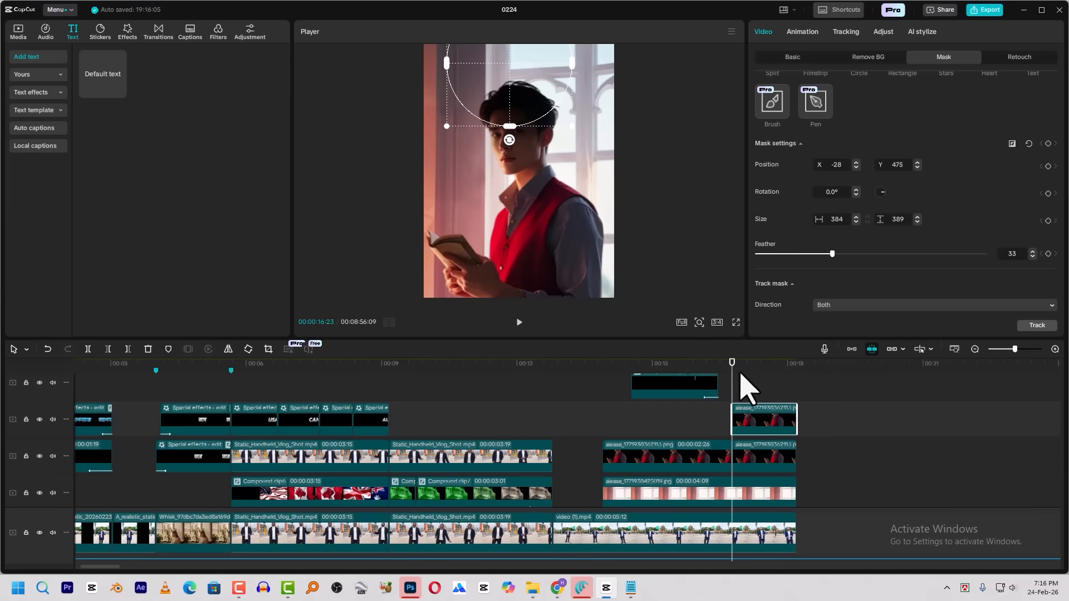
{"action": "mouse_move", "coordinate": [532, 73]}
{"action": "left_mouse_down"}
{"action": "mouse_move", "coordinate": [526, 56]}
{"action": "mouse_move", "coordinate": [521, 131]}
{"action": "mouse_move", "coordinate": [517, 61]}
{"action": "left_mouse_up"}
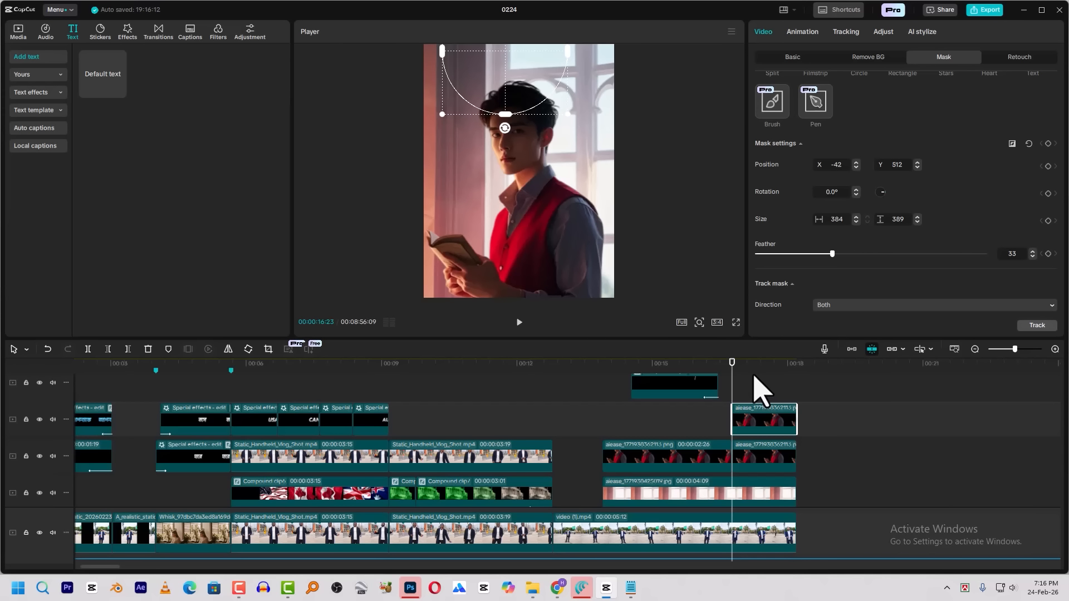
At 00:00:16:29, move the circle mask to X -46, Y 496, set its feather to 16 and add a mask settings keyframe
{"action": "key", "text": "Right"}
{"action": "key", "text": "Right"}
{"action": "key", "text": "Right"}
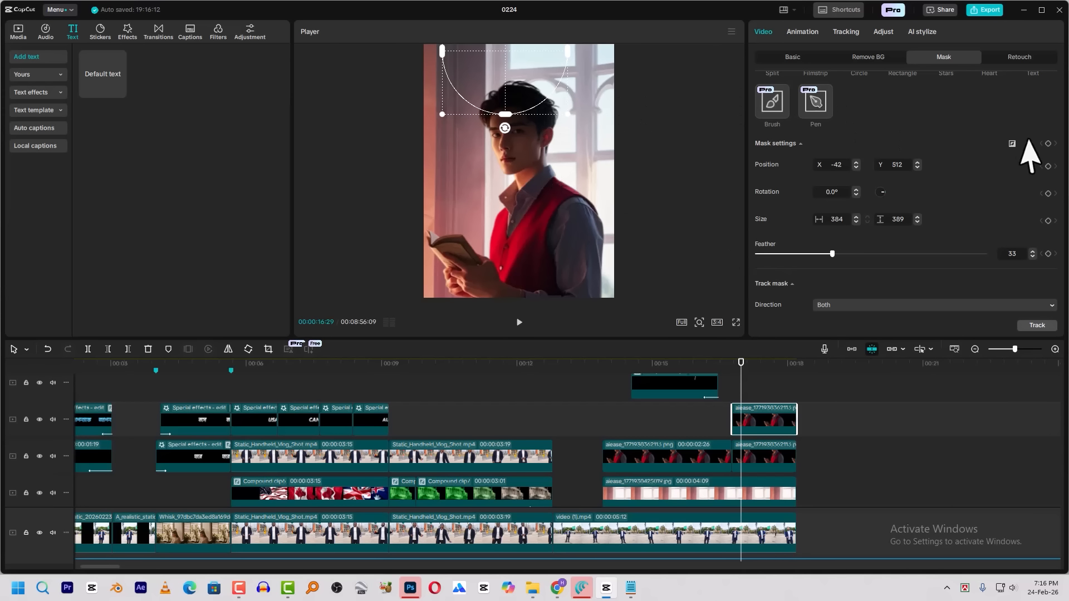
{"action": "left_click_drag", "start_coordinate": [527, 95], "coordinate": [525, 100]}
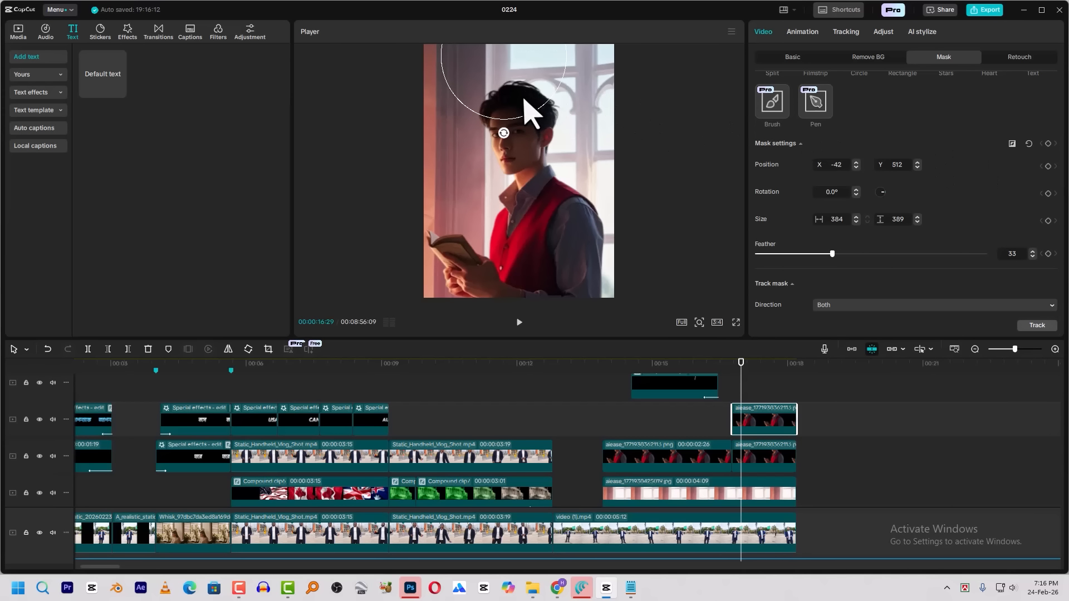
{"action": "left_click", "coordinate": [793, 255]}
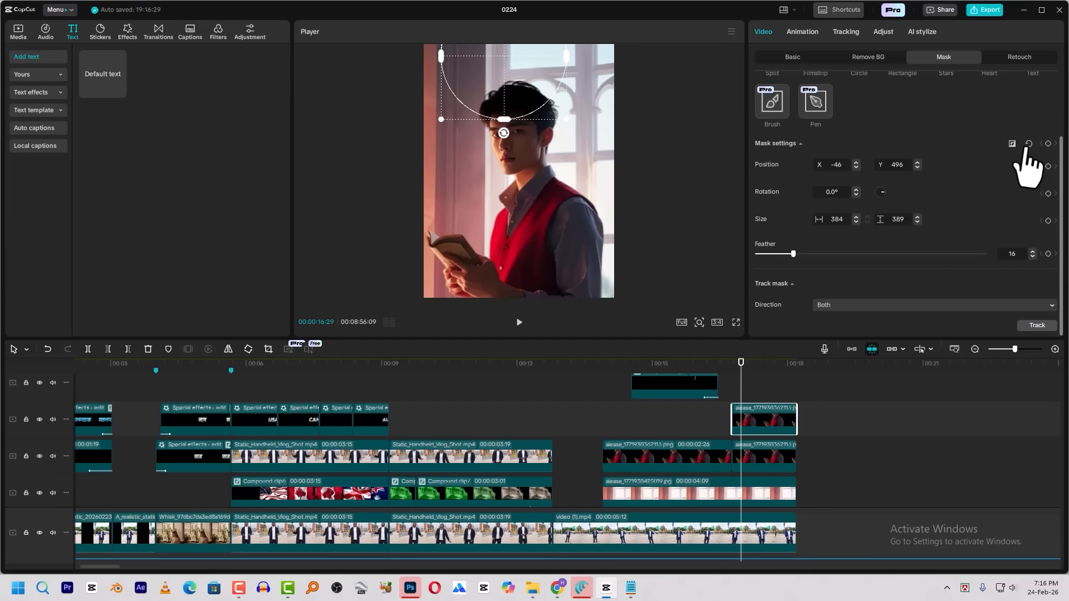
{"action": "left_click", "coordinate": [1048, 144]}
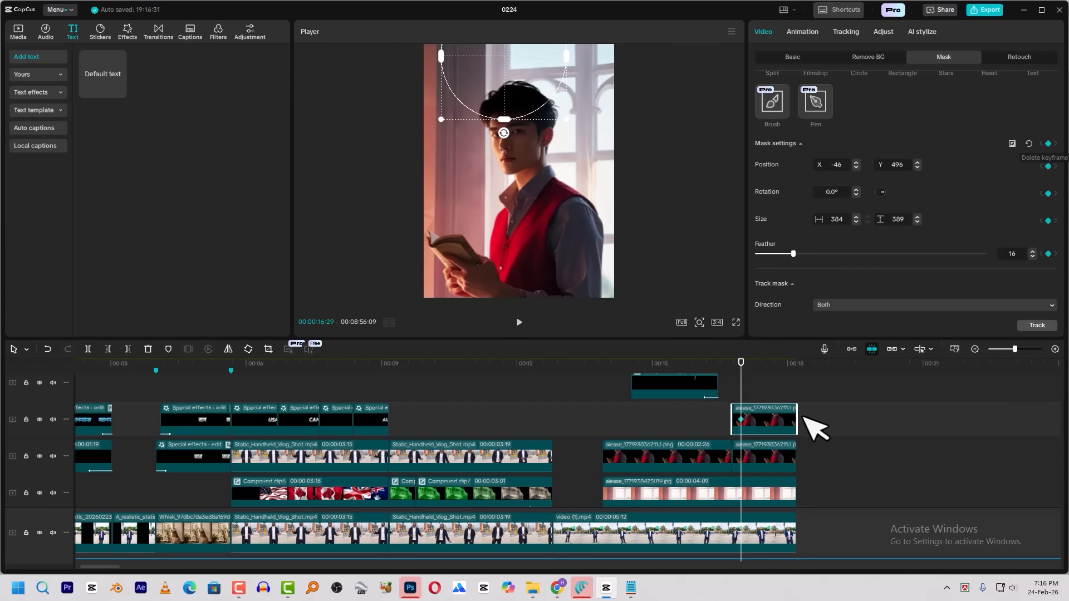
At 00:00:16:23, flatten the circle mask to a height of 71 above the man's head as the animation's starting shape
{"action": "left_click", "coordinate": [732, 366]}
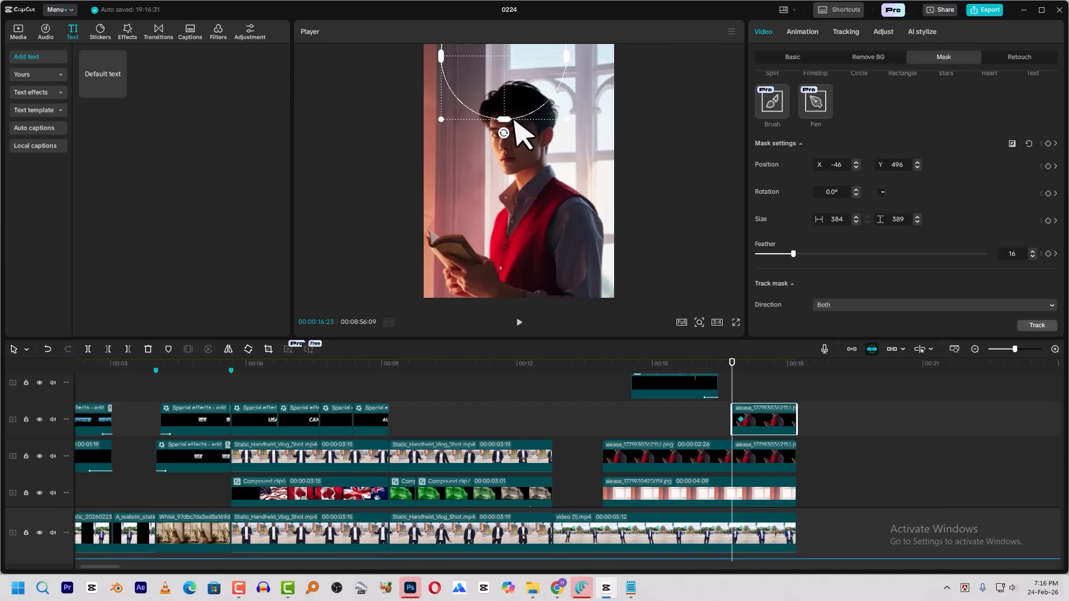
{"action": "left_click_drag", "start_coordinate": [508, 120], "coordinate": [516, 78]}
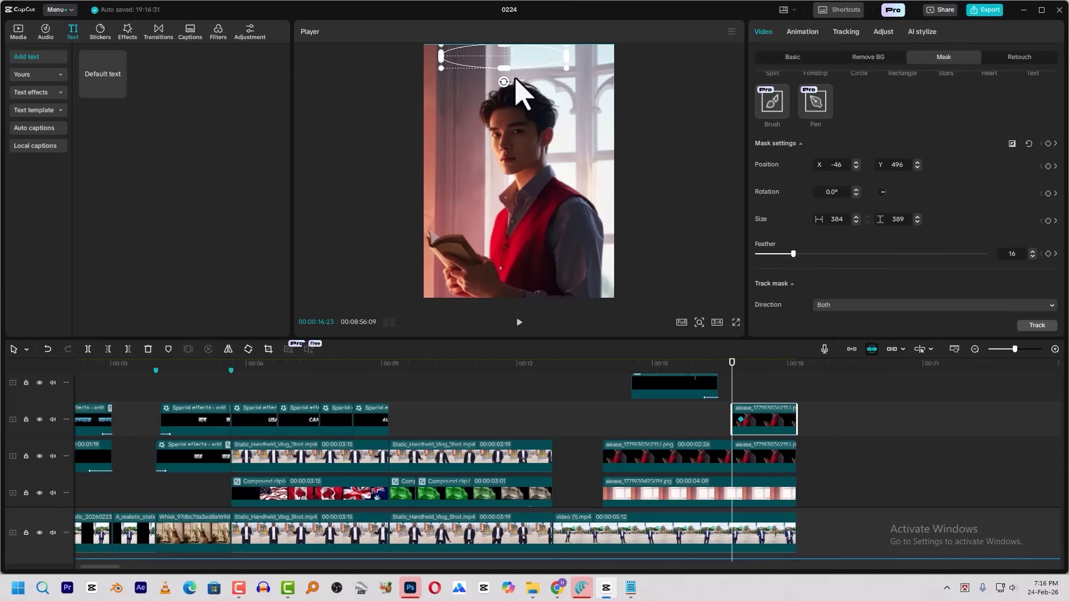
{"action": "key", "text": "space"}
{"action": "key", "text": "space"}
At the 00:00:16:29 keyframe, reposition the circle mask to X -56, Y 479, set its feather to 30 and preview the reveal
{"action": "left_click", "coordinate": [741, 368]}
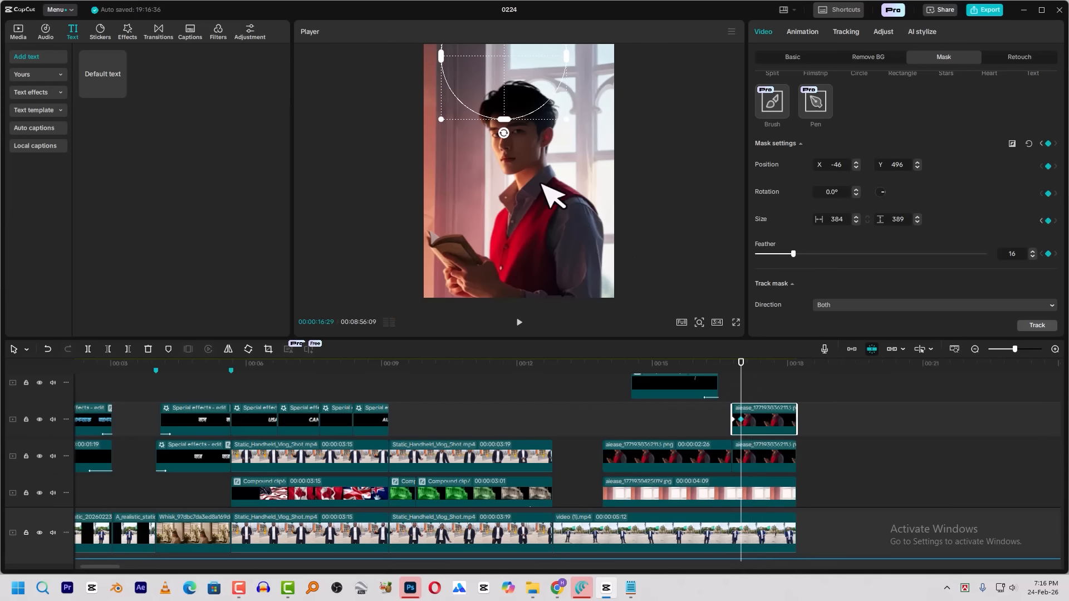
{"action": "left_click_drag", "start_coordinate": [503, 120], "coordinate": [504, 134]}
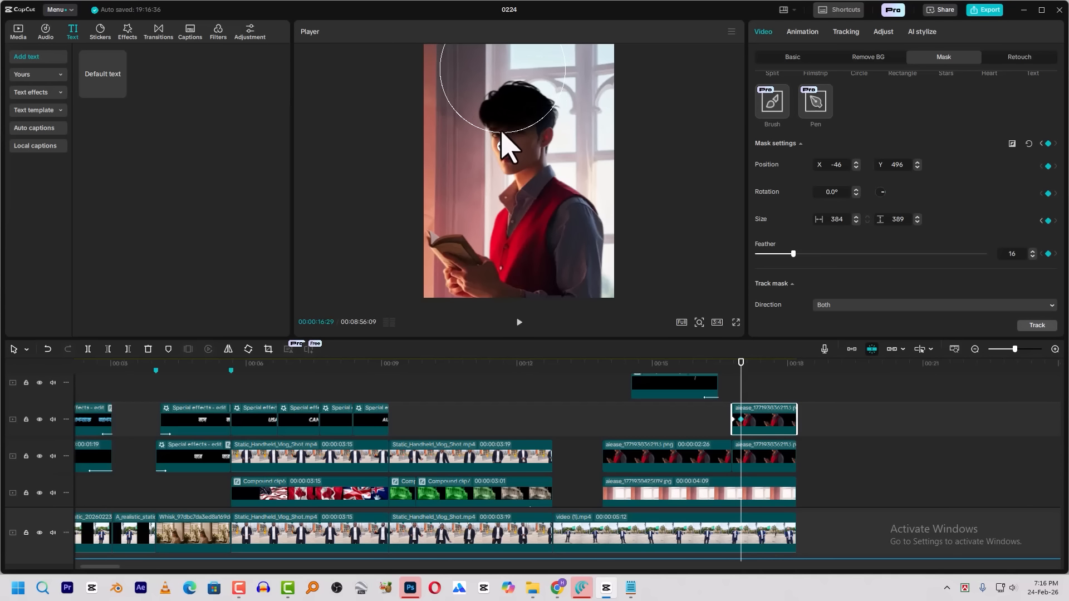
{"action": "left_click_drag", "start_coordinate": [810, 257], "coordinate": [826, 256]}
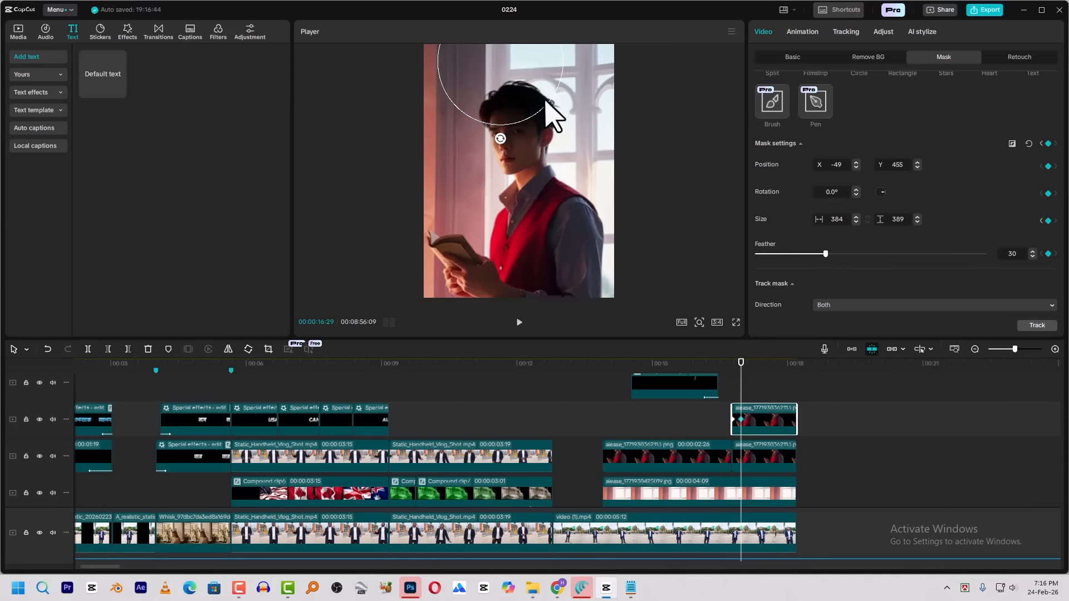
{"action": "left_click", "coordinate": [730, 382]}
{"action": "key", "text": "space"}
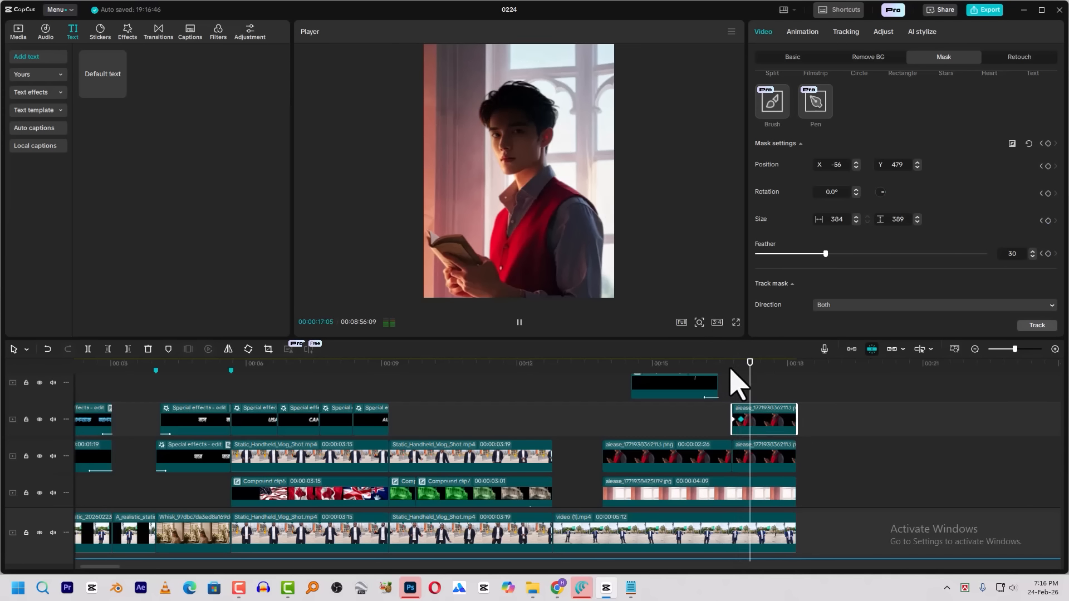
{"action": "key", "text": "space"}
Shift the mask's end keyframe to 00:00:17:02 and preview the slower reveal
{"action": "left_click", "coordinate": [743, 420]}
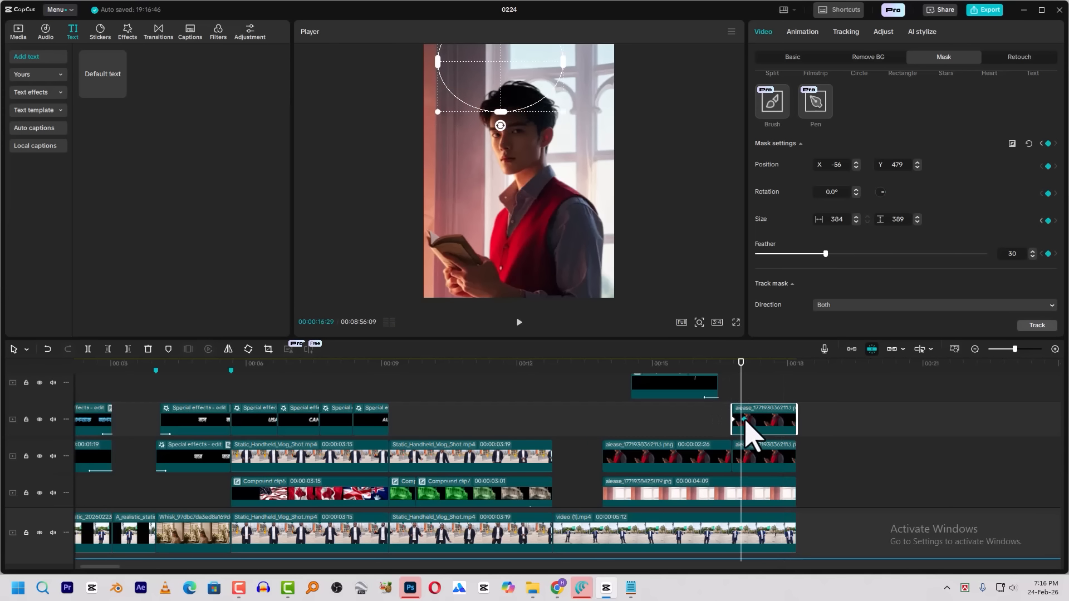
{"action": "key", "text": "space"}
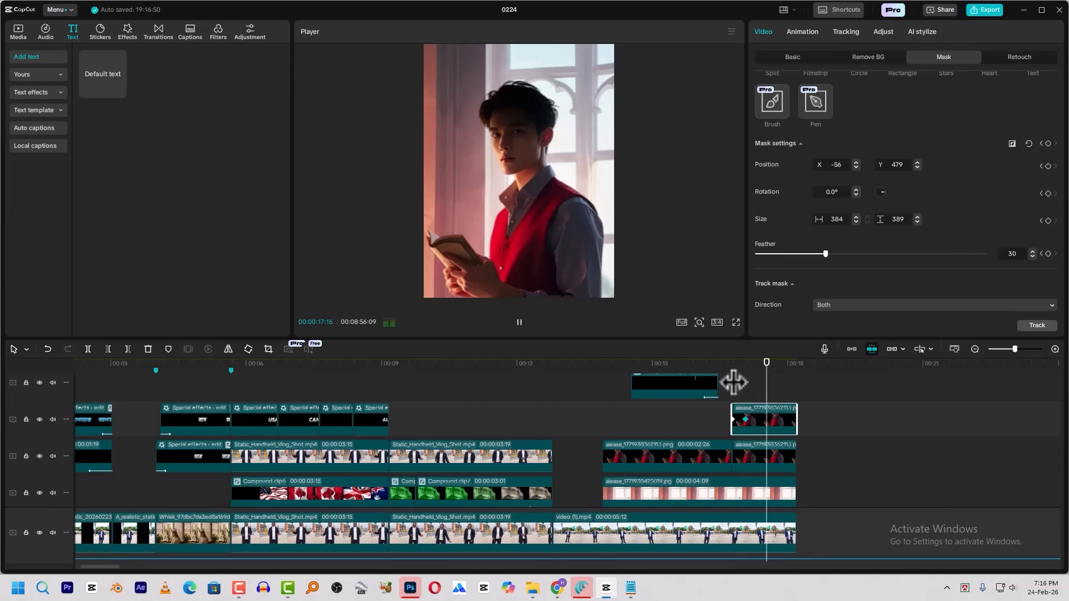
{"action": "left_click", "coordinate": [729, 368]}
{"action": "key", "text": "space"}
{"action": "key", "text": "space"}
Apply the Ease preset curve to the mask animation's keyframes and preview the scene from before the silhouette clip
{"action": "right_click", "coordinate": [748, 422]}
{"action": "left_click", "coordinate": [785, 489]}
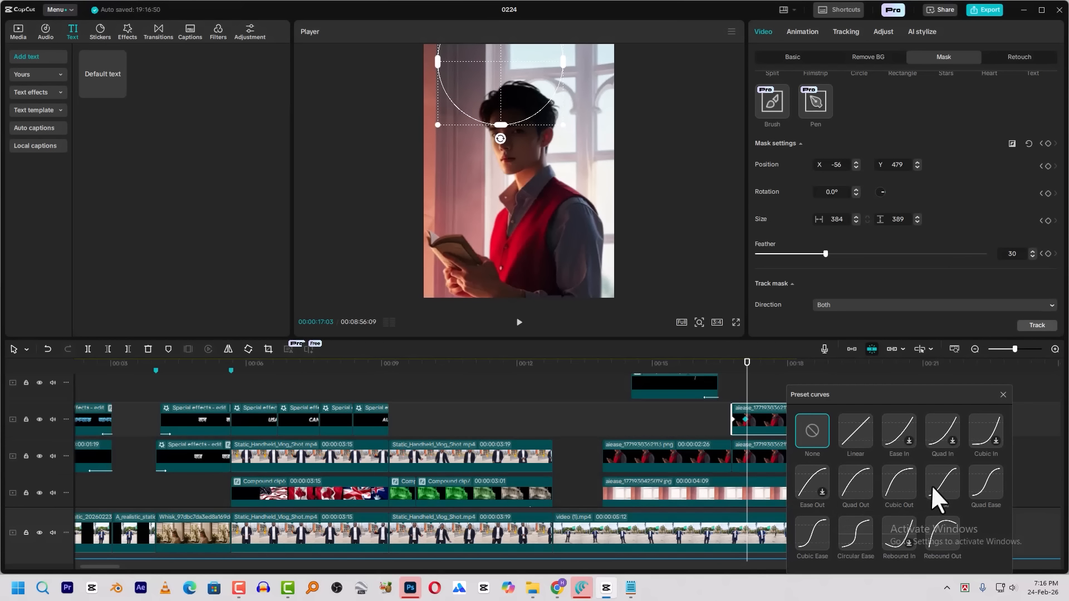
{"action": "left_click", "coordinate": [936, 488]}
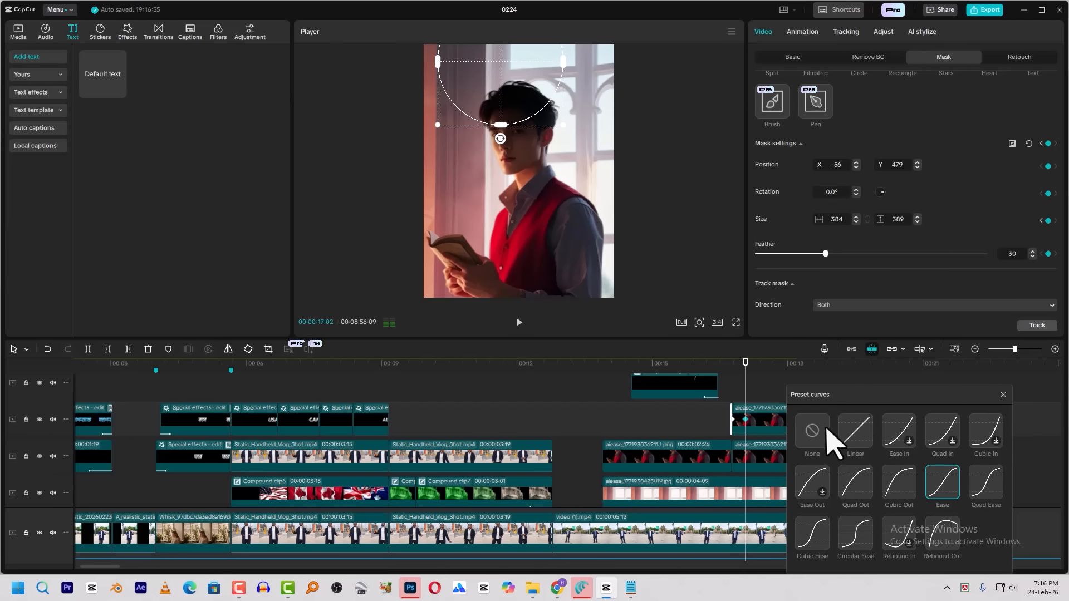
{"action": "left_click", "coordinate": [1004, 395]}
{"action": "key", "text": "space"}
{"action": "left_click", "coordinate": [731, 362]}
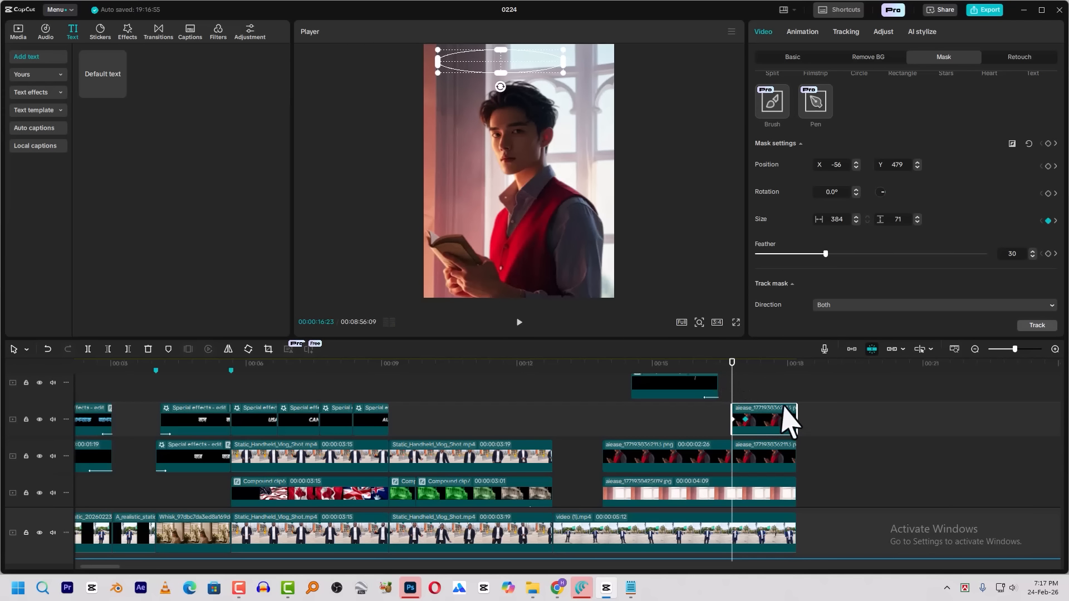
{"action": "left_click", "coordinate": [695, 364]}
{"action": "key", "text": "space"}
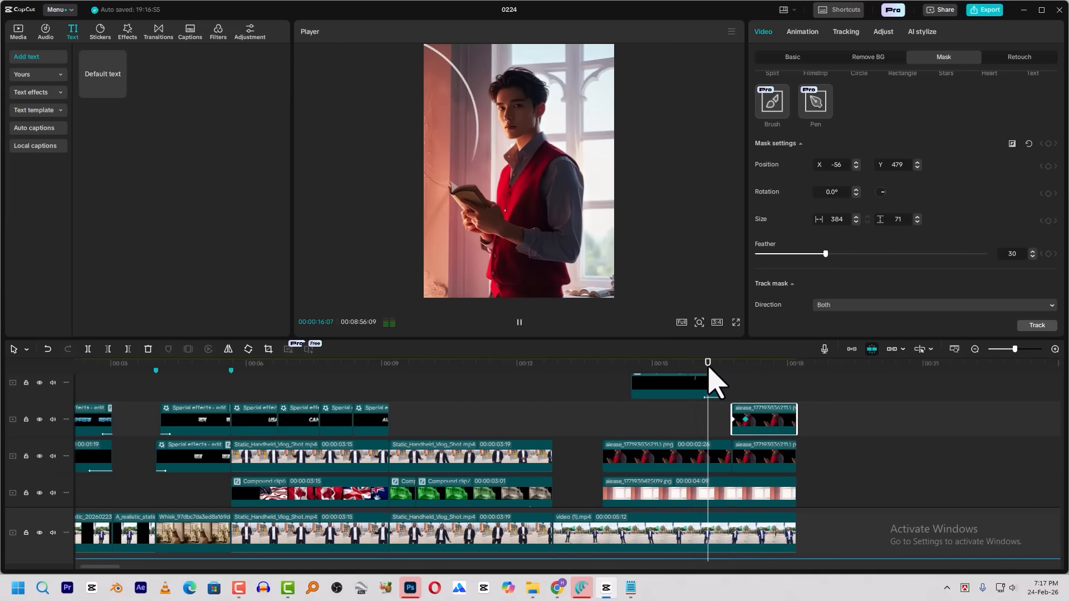
{"action": "key", "text": "space"}
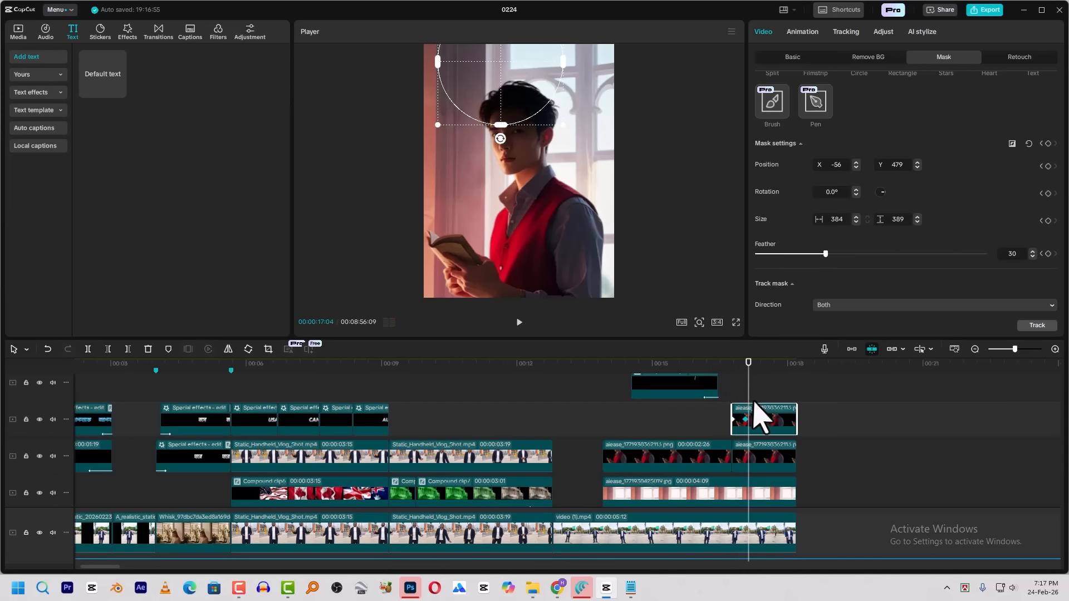
Search the stickers for BRAIN and try to load the detailed pink brain sticker
{"action": "left_click", "coordinate": [100, 33]}
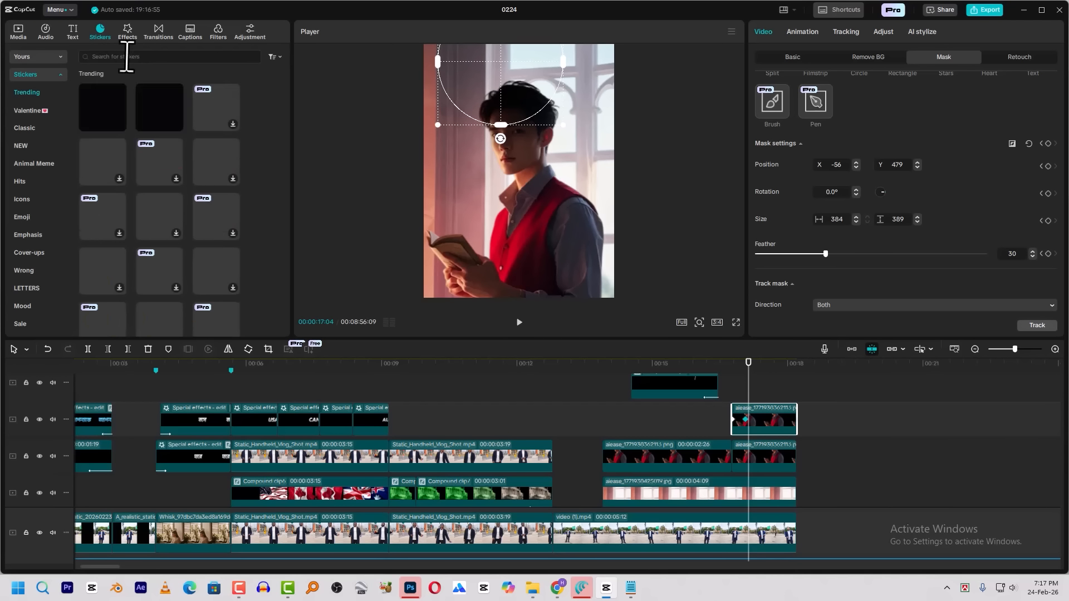
{"action": "left_click", "coordinate": [153, 55]}
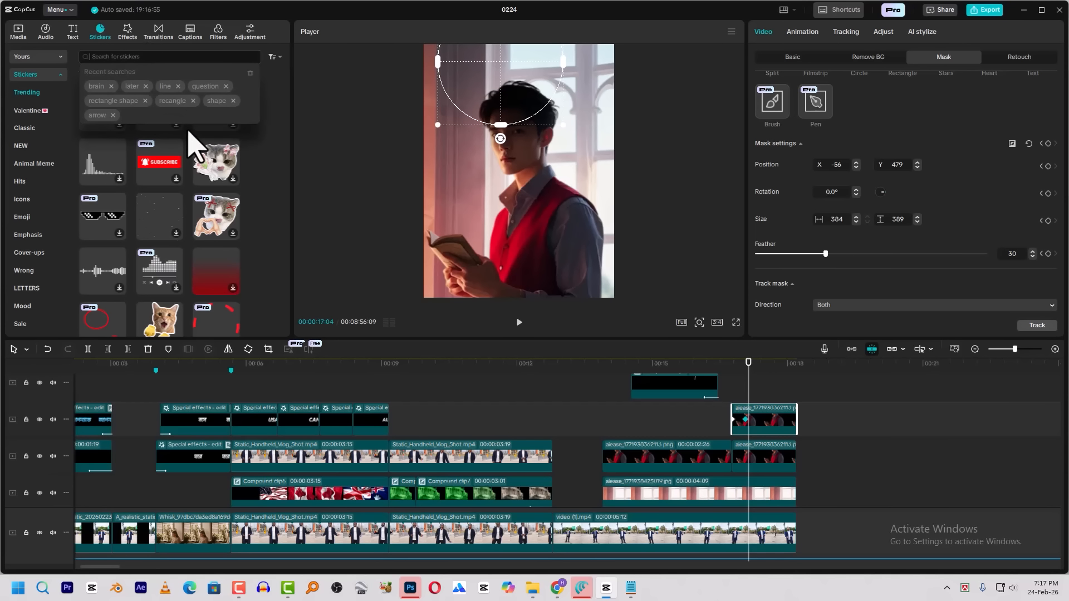
{"action": "type", "text": "BRAIN"}
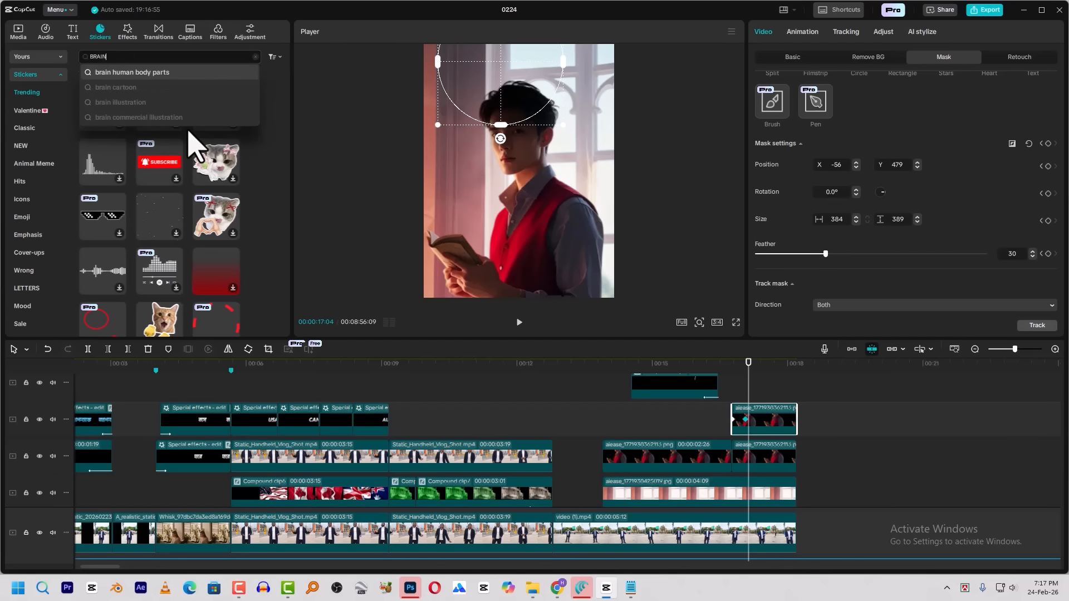
{"action": "key", "text": "Return"}
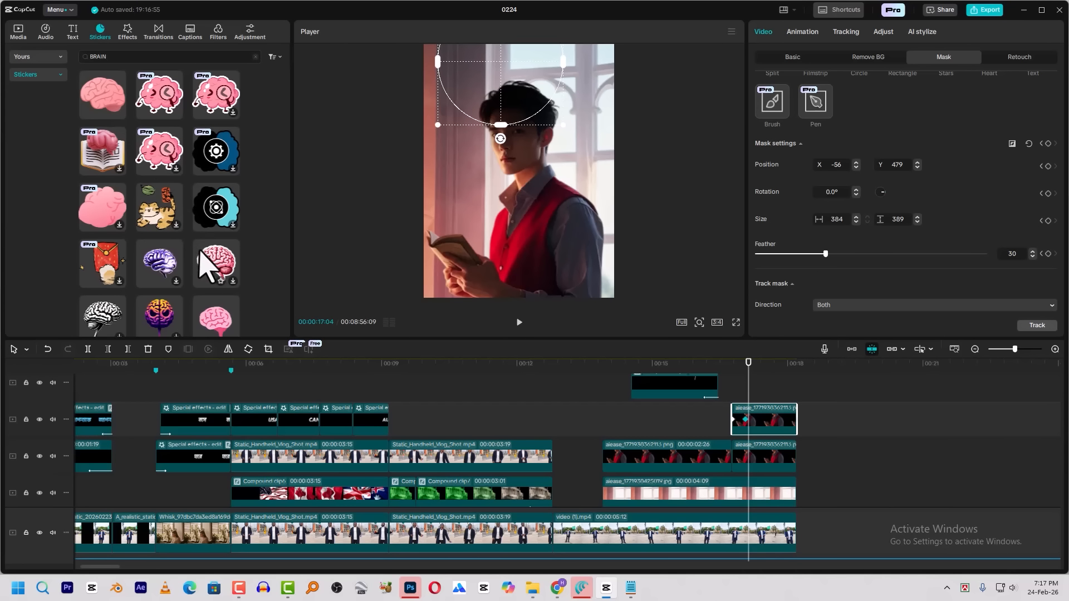
{"action": "left_click", "coordinate": [220, 257]}
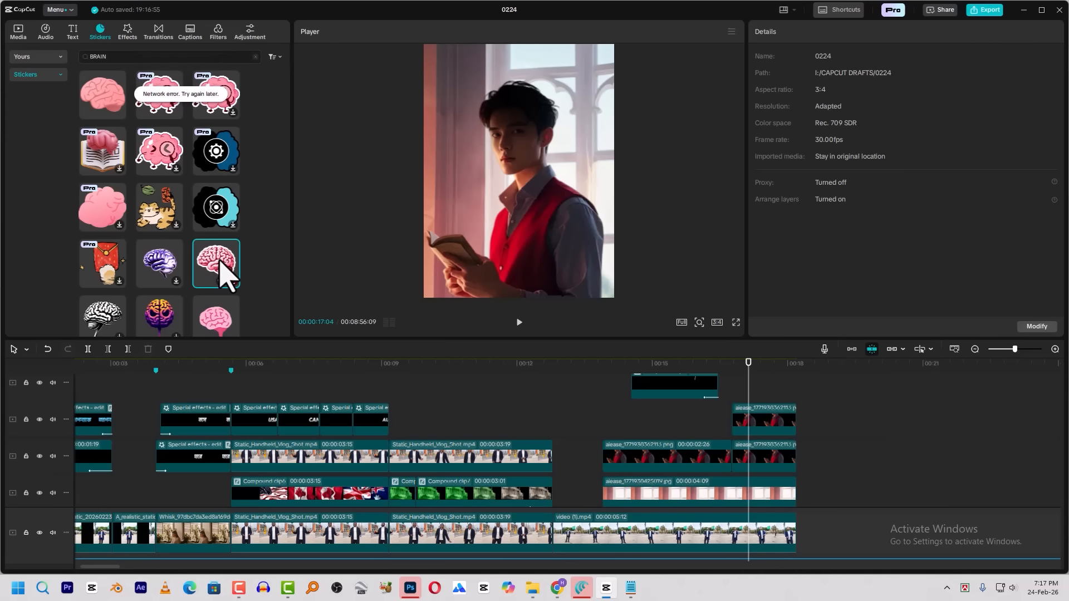
Add the plain pink brain sticker above the silhouette clip, starting at 00:00:16:23, and trim its end to 00:00:18:06
{"action": "left_click_drag", "start_coordinate": [97, 96], "coordinate": [735, 396]}
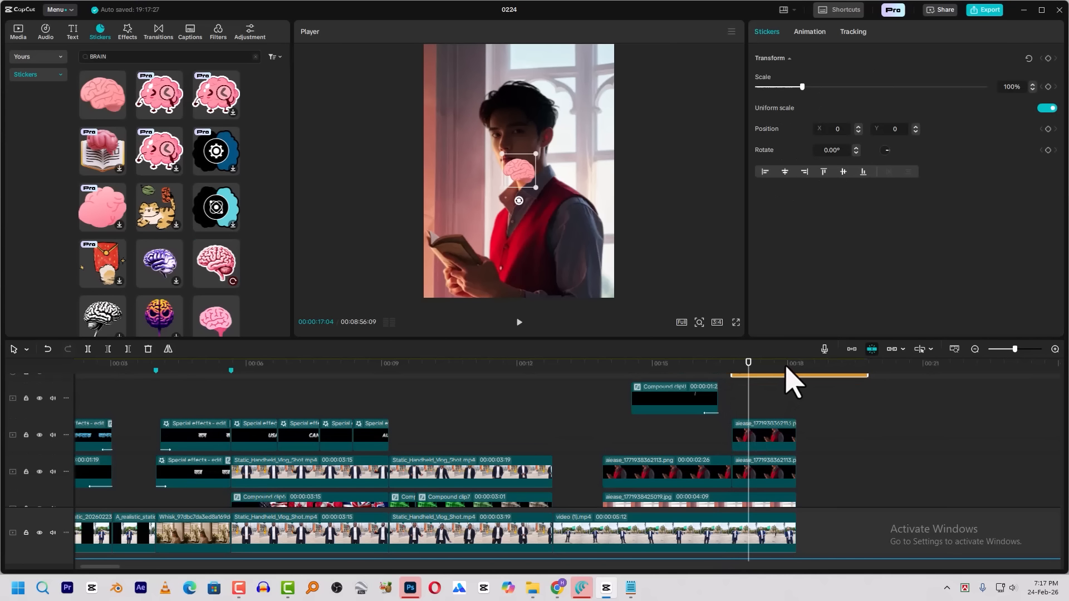
{"action": "left_click", "coordinate": [794, 370]}
{"action": "key", "text": "w"}
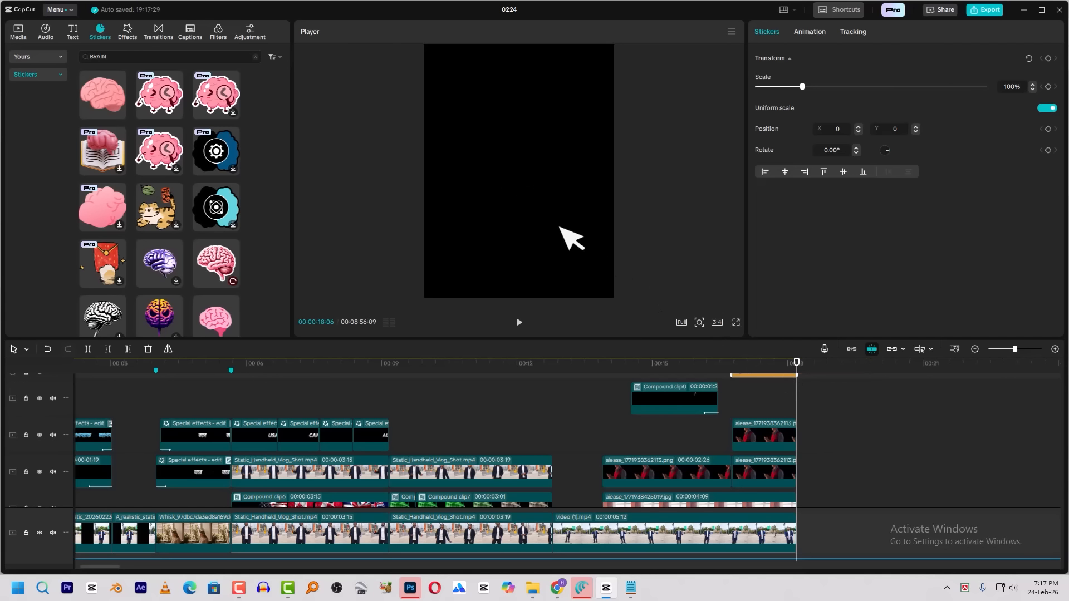
Scale the brain sticker to 147%, place it over the man's head at X 0, Y 998, and convert it to a compound clip
{"action": "left_click", "coordinate": [755, 366]}
{"action": "left_click_drag", "start_coordinate": [523, 181], "coordinate": [558, 135]}
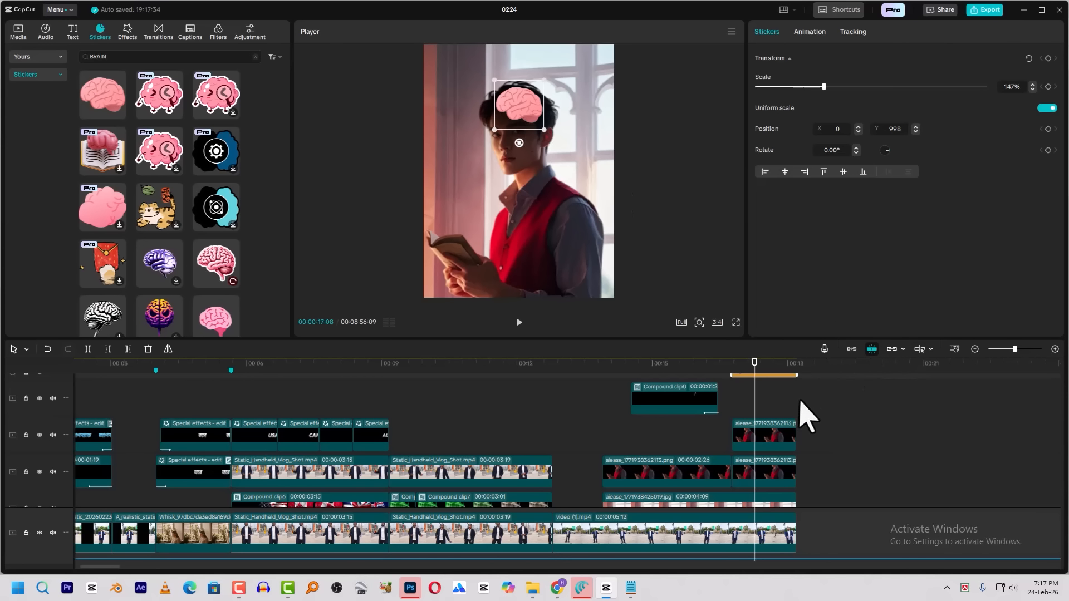
{"action": "scroll", "coordinate": [775, 402], "scroll_direction": "up", "scroll_amount": 1}
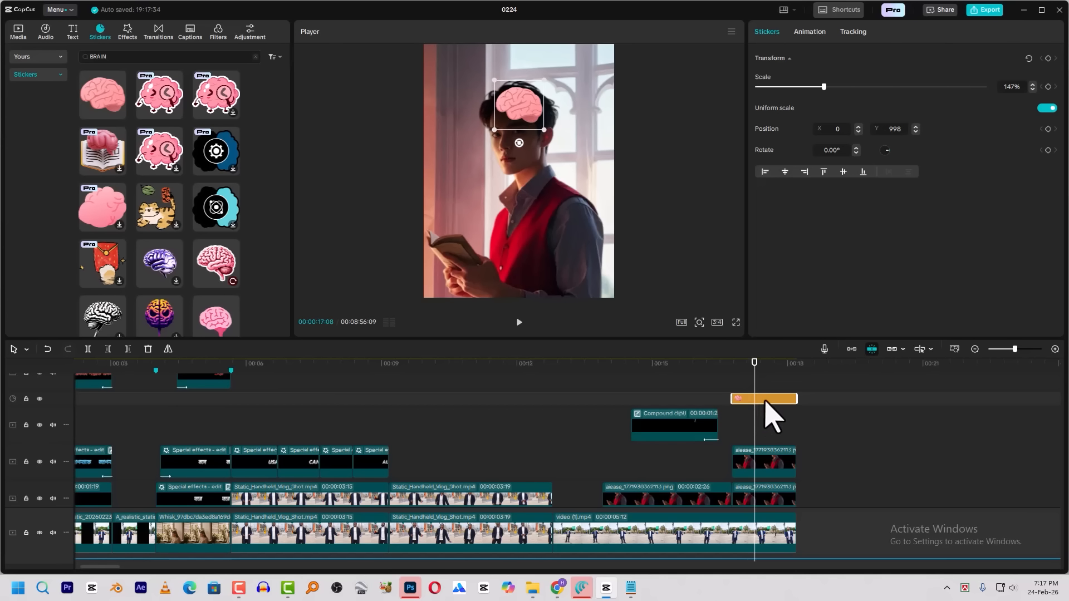
{"action": "key", "text": "alt+g"}
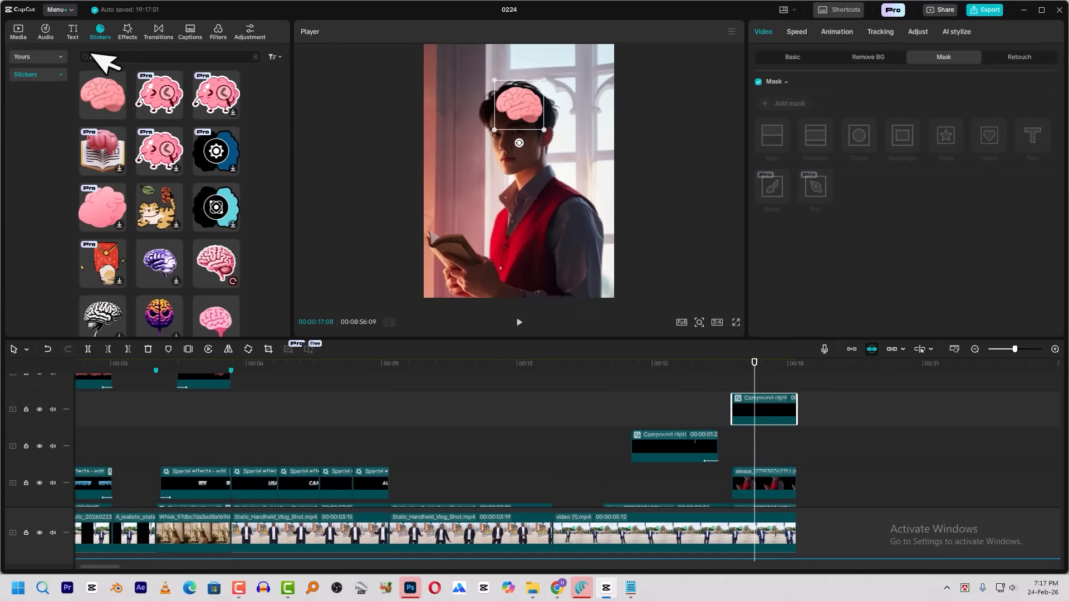
Search the video effects for PLAY, apply Play Pendulum to the brain compound clip, and start a preview of it
{"action": "left_click", "coordinate": [128, 31]}
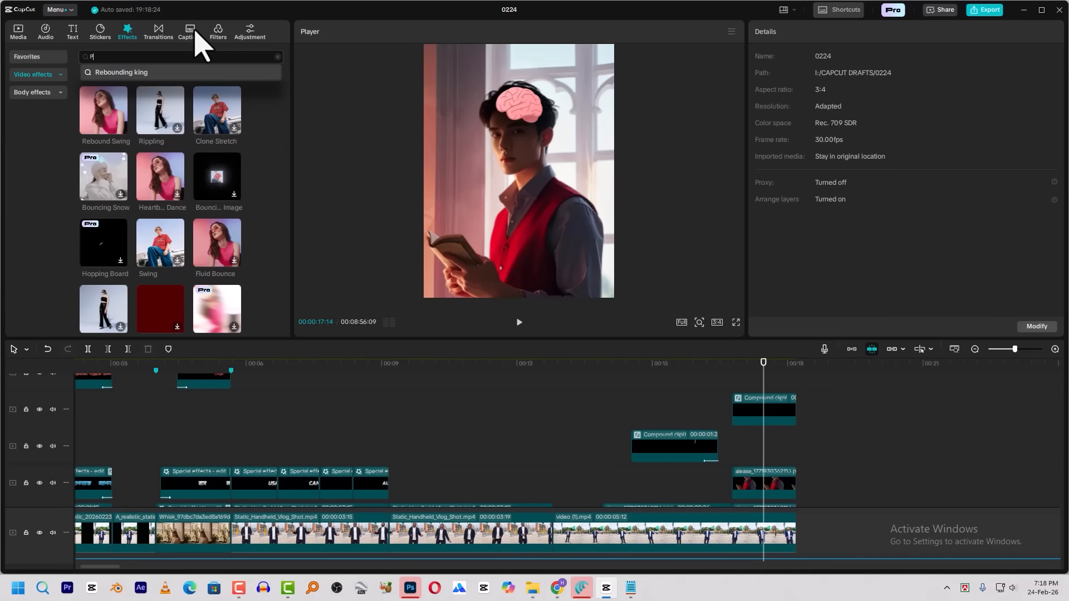
{"action": "type", "text": "LAY"}
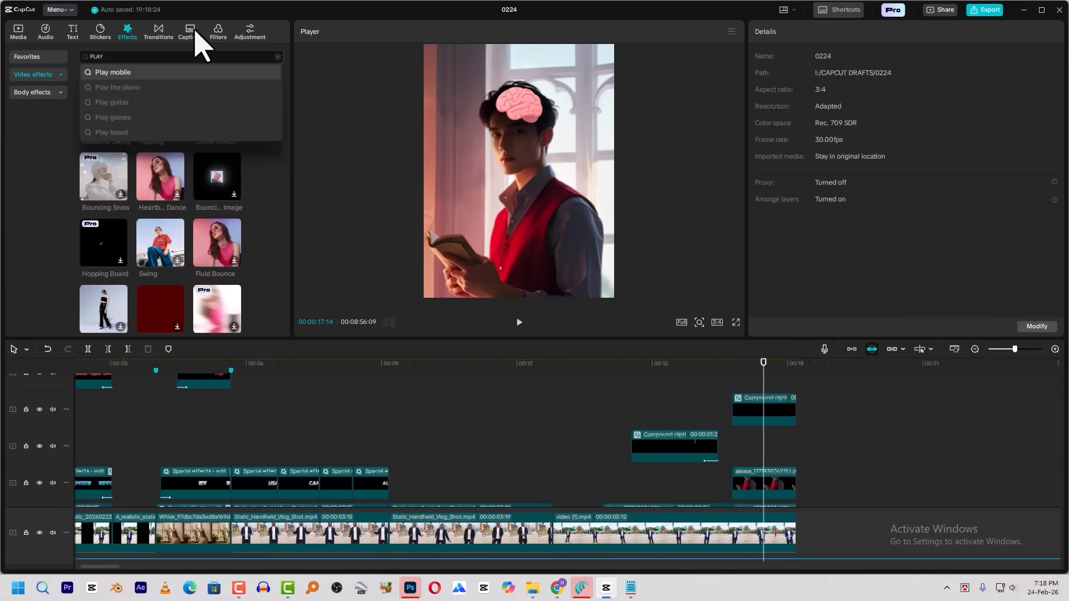
{"action": "key", "text": "Return"}
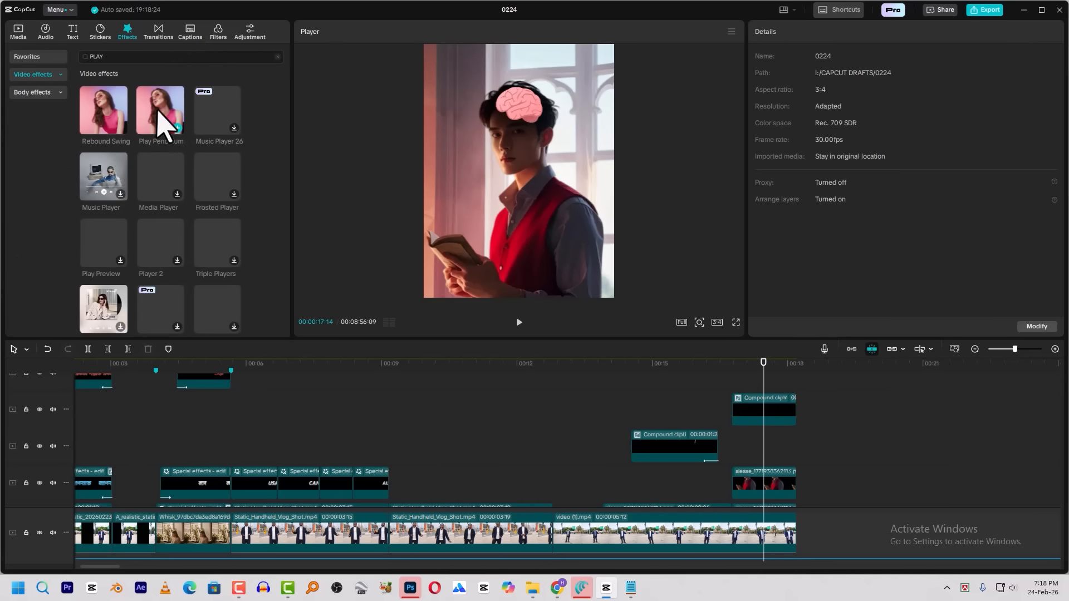
{"action": "left_click_drag", "start_coordinate": [162, 105], "coordinate": [762, 415]}
{"action": "left_click", "coordinate": [742, 363]}
{"action": "key", "text": "space"}
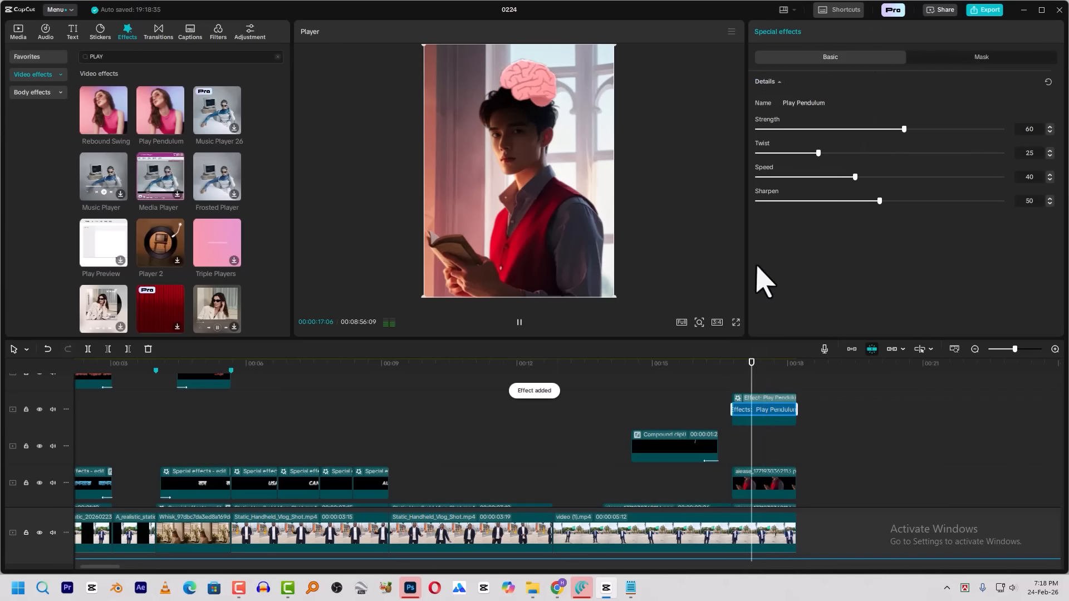
Set the Play Pendulum effect's Strength to 15, Twist to 24 and Sharpen to 11, and preview the brain's swing
{"action": "left_click", "coordinate": [756, 367]}
{"action": "left_click", "coordinate": [794, 129]}
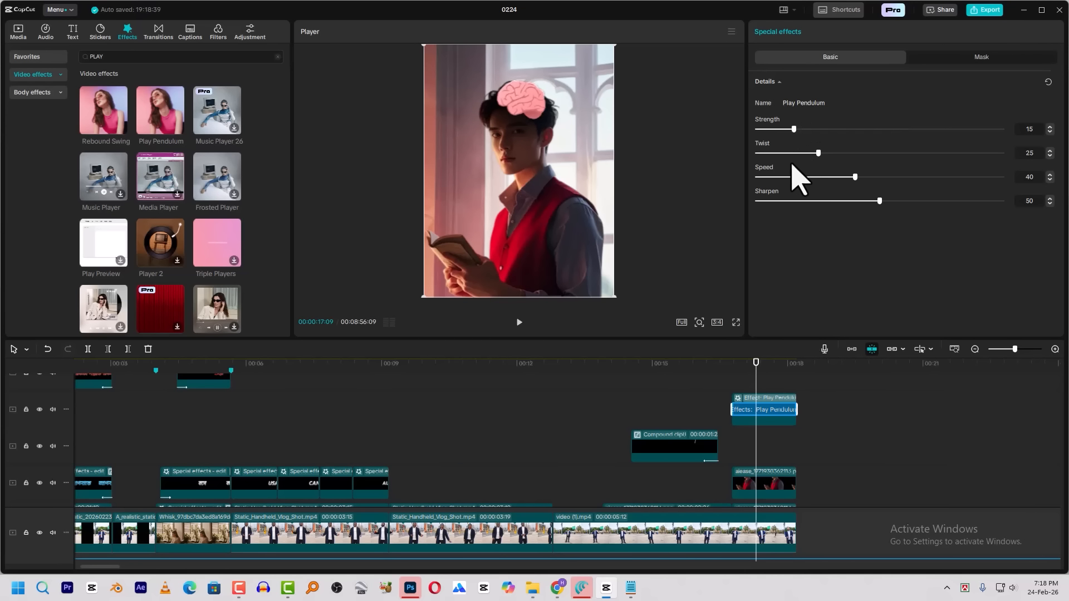
{"action": "left_click", "coordinate": [816, 153]}
{"action": "left_click", "coordinate": [774, 177]}
{"action": "left_click", "coordinate": [784, 201]}
{"action": "left_click", "coordinate": [736, 368]}
{"action": "key", "text": "space"}
{"action": "key", "text": "space"}
{"action": "left_click_drag", "start_coordinate": [517, 133], "coordinate": [519, 136]}
{"action": "left_click", "coordinate": [734, 382]}
{"action": "key", "text": "space"}
{"action": "left_click", "coordinate": [750, 379]}
Set the Play Pendulum effect's Speed to 62 and preview the brain clip
{"action": "left_click", "coordinate": [820, 177]}
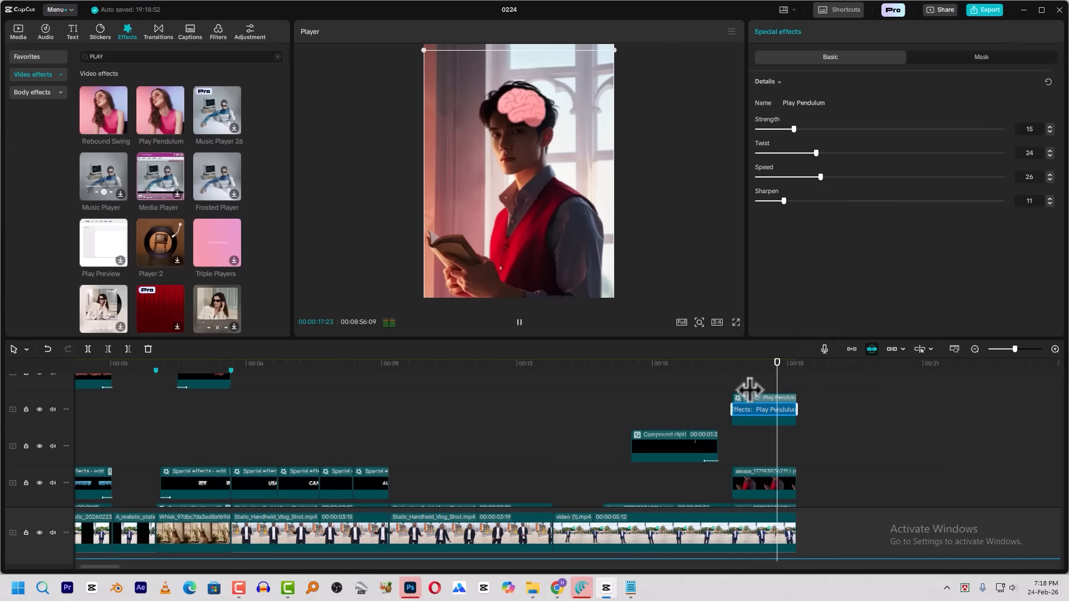
{"action": "left_click", "coordinate": [909, 177]}
{"action": "left_click", "coordinate": [737, 372]}
{"action": "key", "text": "space"}
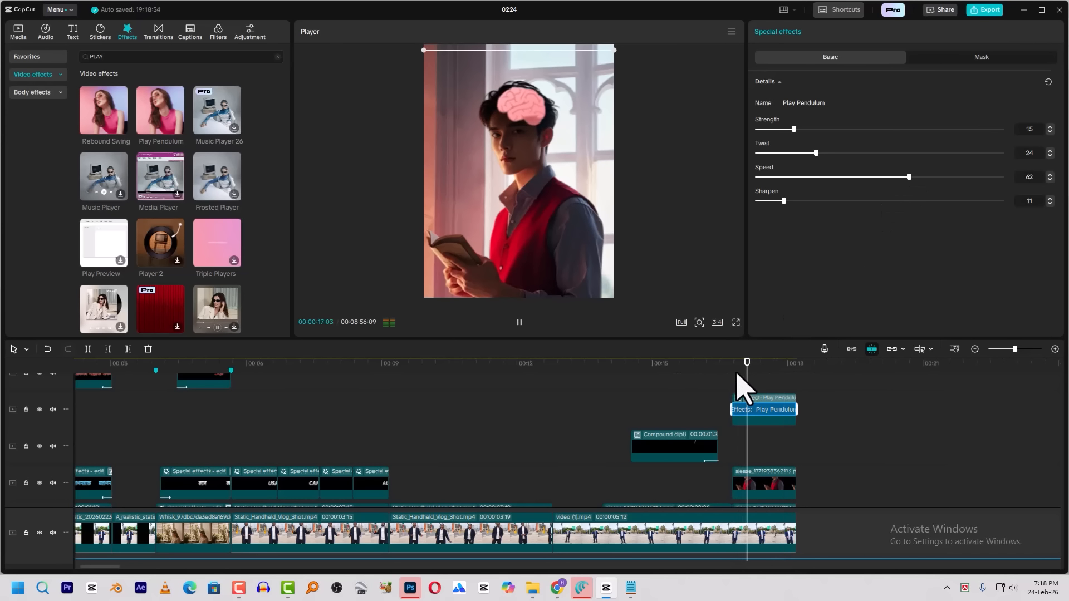
{"action": "left_click", "coordinate": [743, 367]}
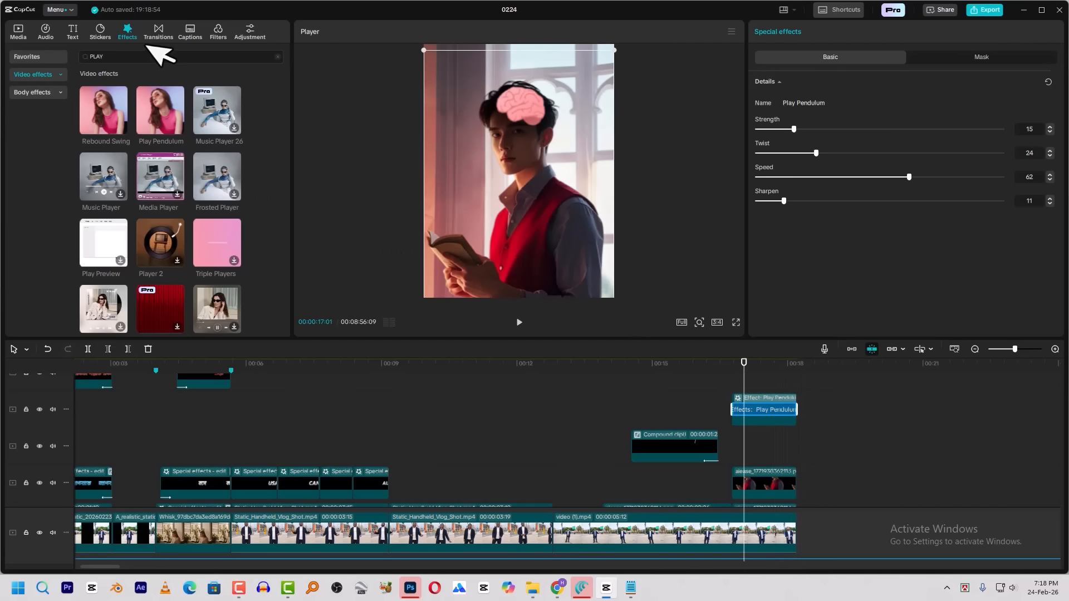
Search the video effects for GLOW and apply Glow 2 to the brain clip
{"action": "left_click", "coordinate": [137, 59]}
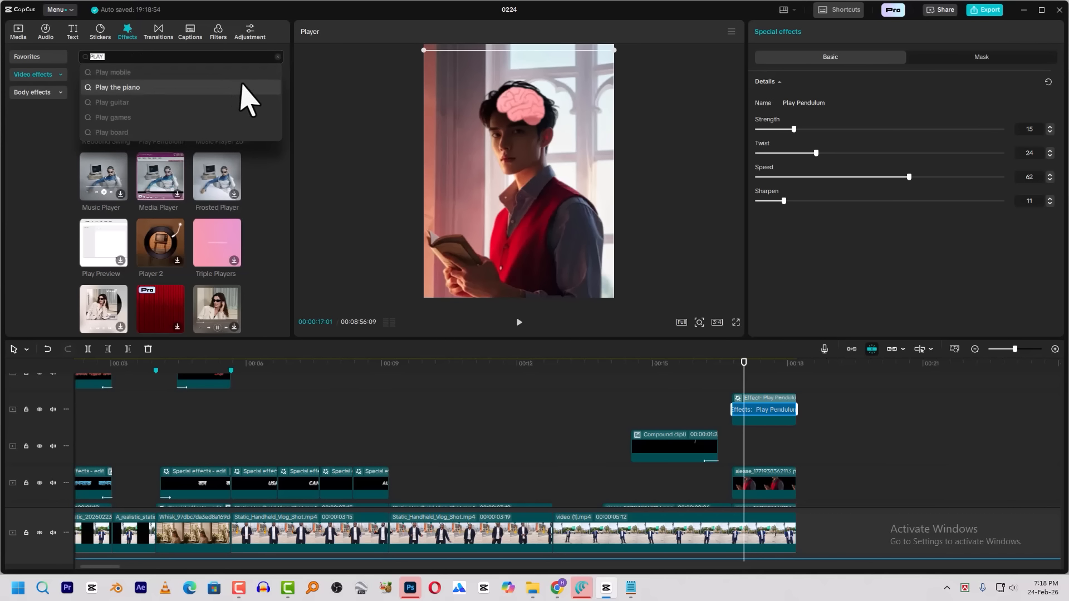
{"action": "key", "text": "Return"}
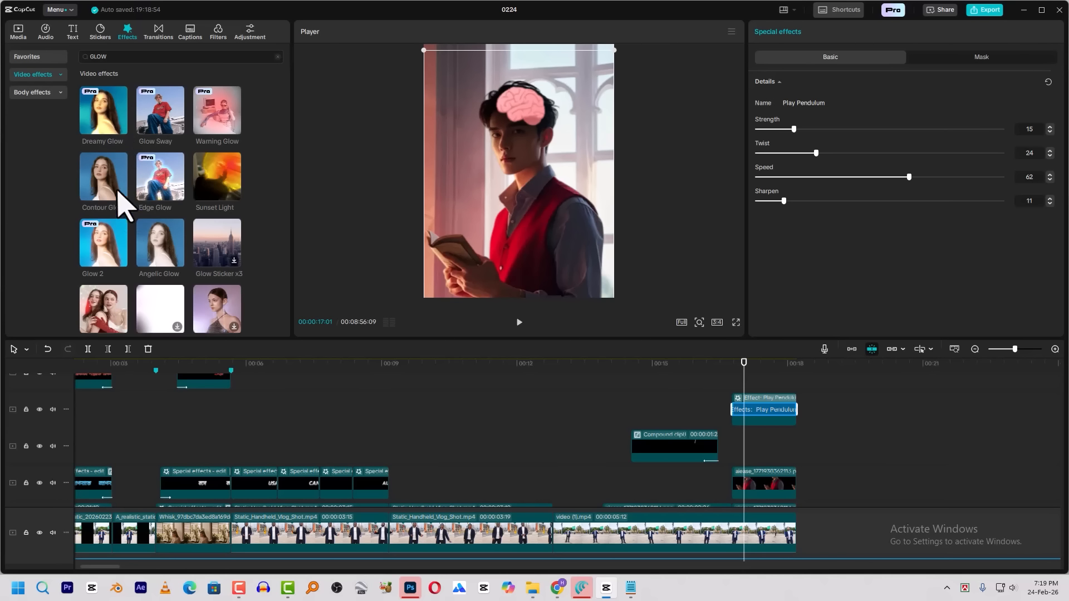
{"action": "scroll", "coordinate": [132, 219], "scroll_direction": "down", "scroll_amount": 1}
{"action": "left_click_drag", "start_coordinate": [120, 207], "coordinate": [748, 416]}
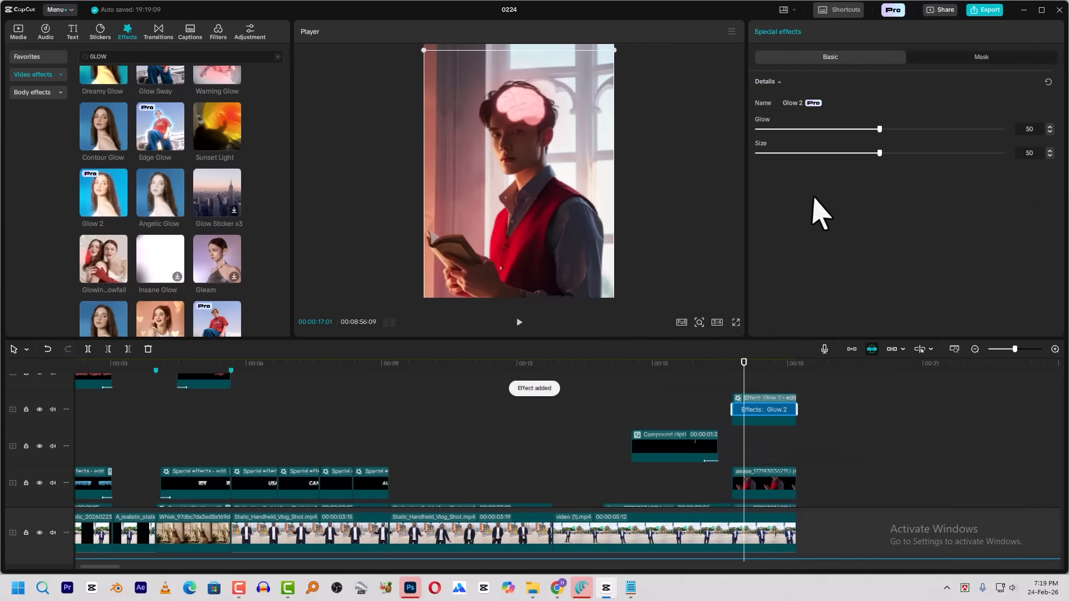
Set the Glow 2 effect's Glow to 15 and preview the brain clip from its start
{"action": "left_click", "coordinate": [787, 129]}
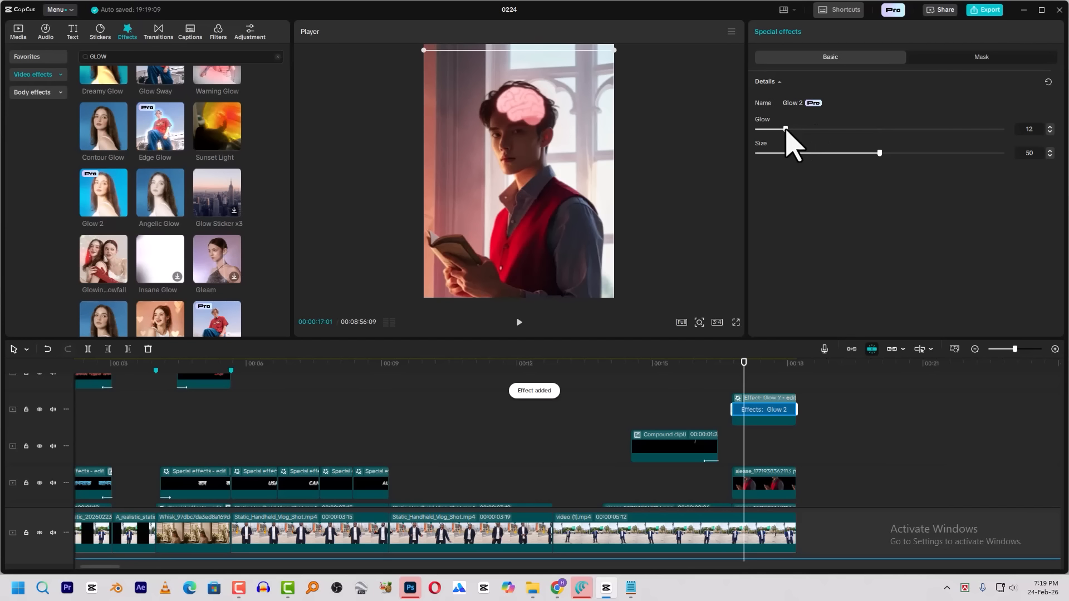
{"action": "left_click", "coordinate": [732, 368]}
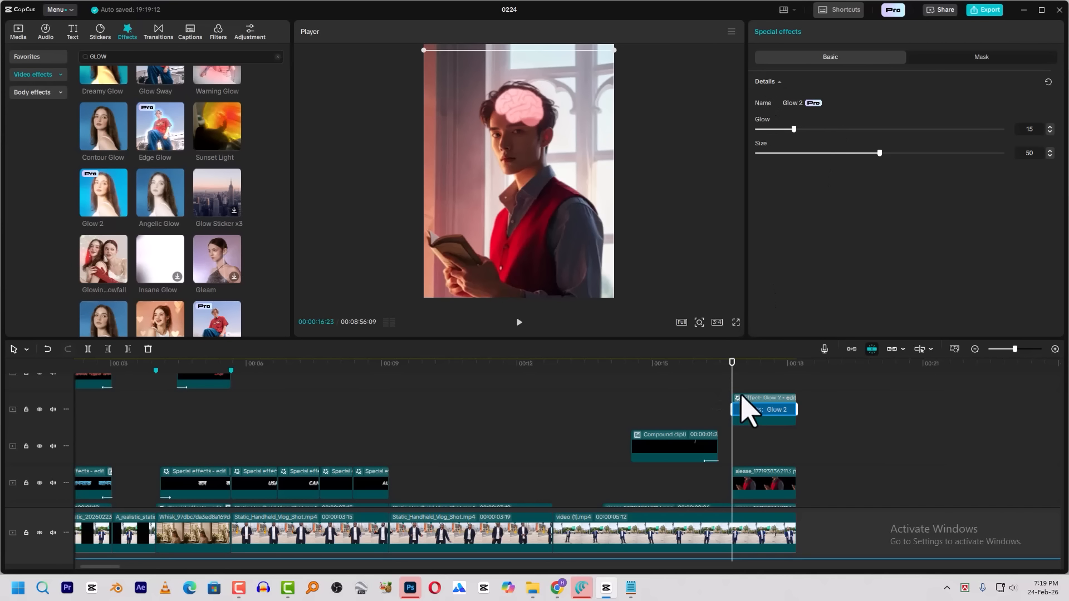
{"action": "left_click", "coordinate": [740, 384]}
{"action": "key", "text": "space"}
{"action": "key", "text": "space"}
Apply the Fade In entrance animation to the brain clip with a 0.5 s duration
{"action": "left_click", "coordinate": [744, 414]}
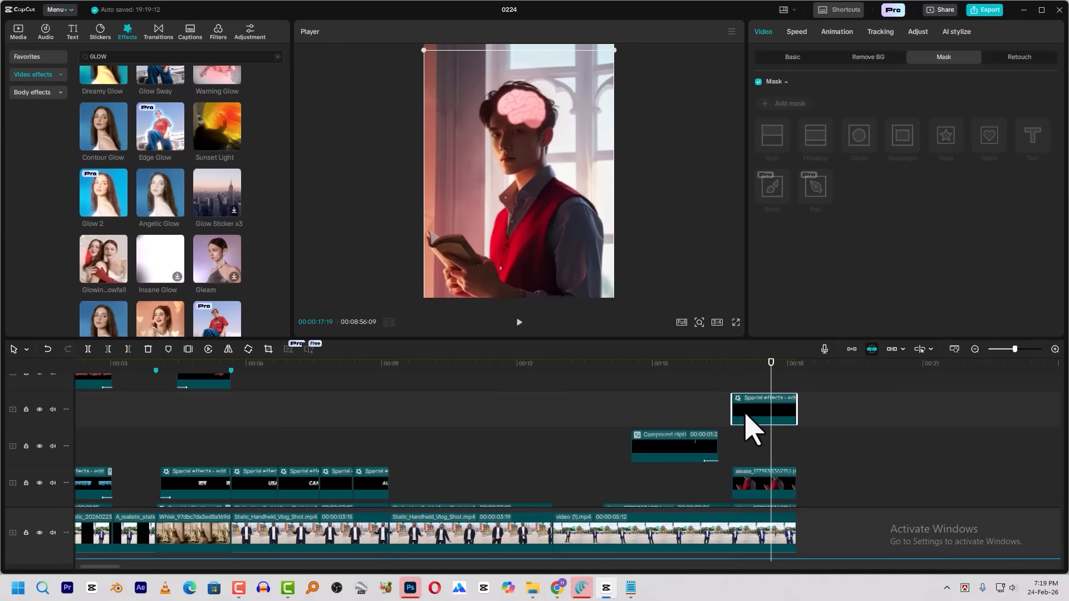
{"action": "left_click", "coordinate": [837, 32]}
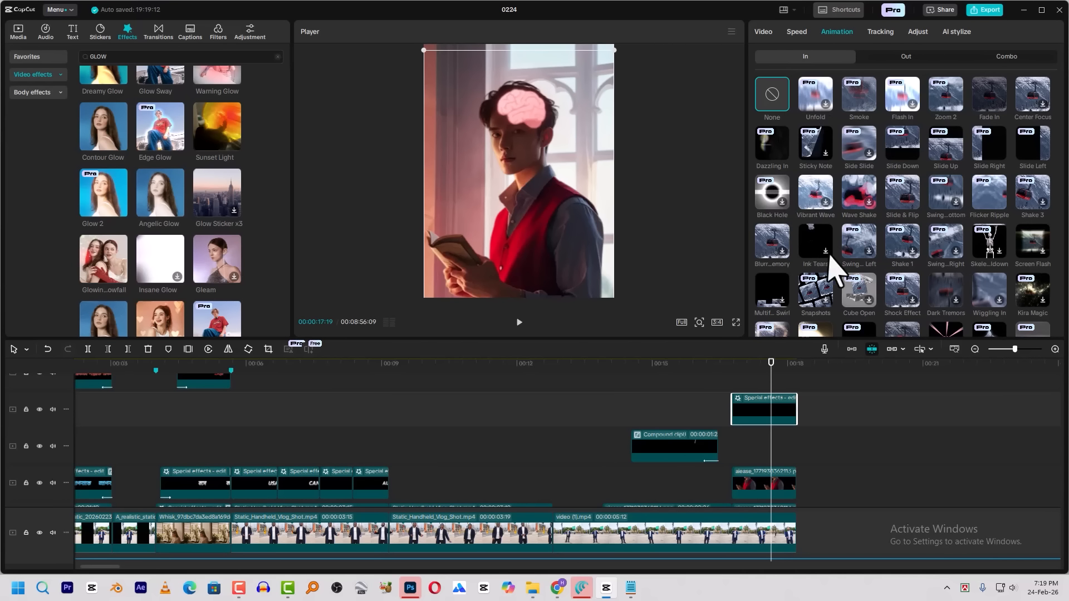
{"action": "left_click", "coordinate": [990, 99]}
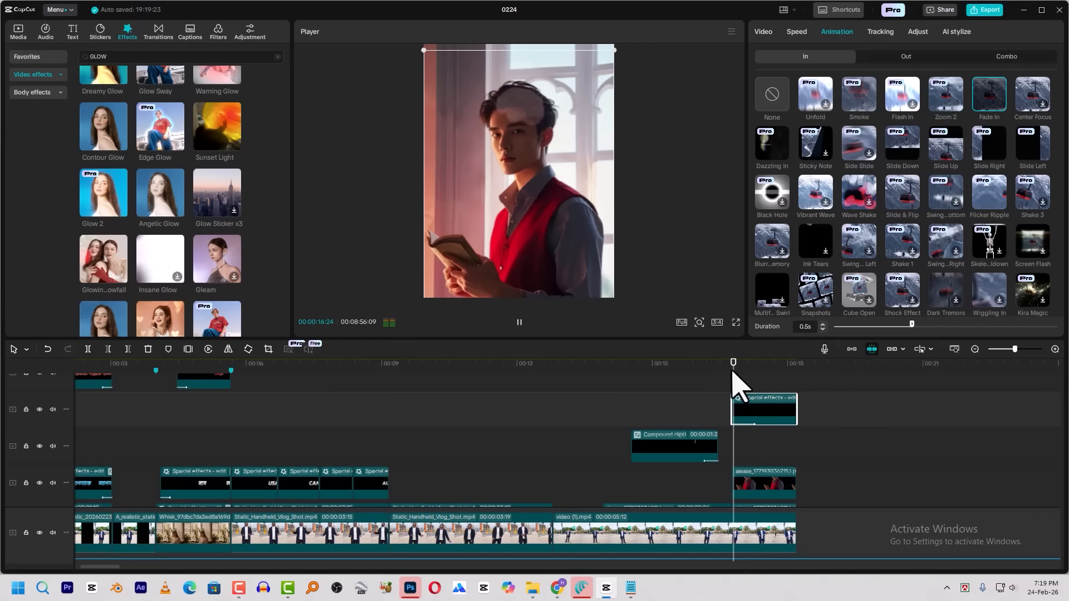
Try starting the brain clip slightly earlier, at about 00:00:16:18, and preview its fade-in
{"action": "left_click_drag", "start_coordinate": [746, 417], "coordinate": [737, 410]}
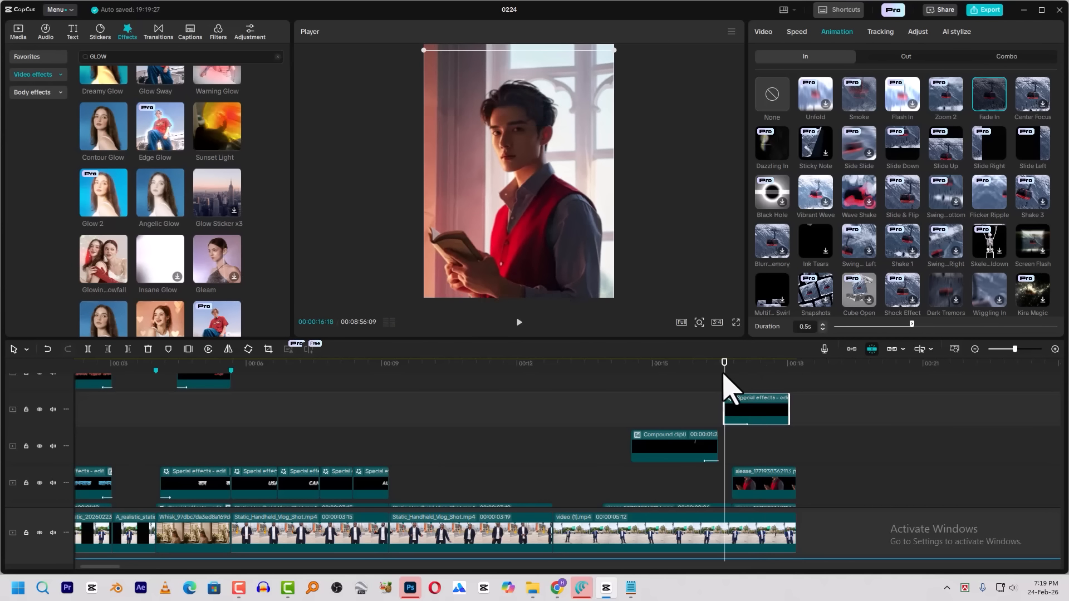
{"action": "key", "text": "space"}
{"action": "left_click", "coordinate": [705, 366]}
{"action": "key", "text": "space"}
{"action": "key", "text": "space"}
{"action": "left_click_drag", "start_coordinate": [762, 407], "coordinate": [766, 405]}
{"action": "key", "text": "space"}
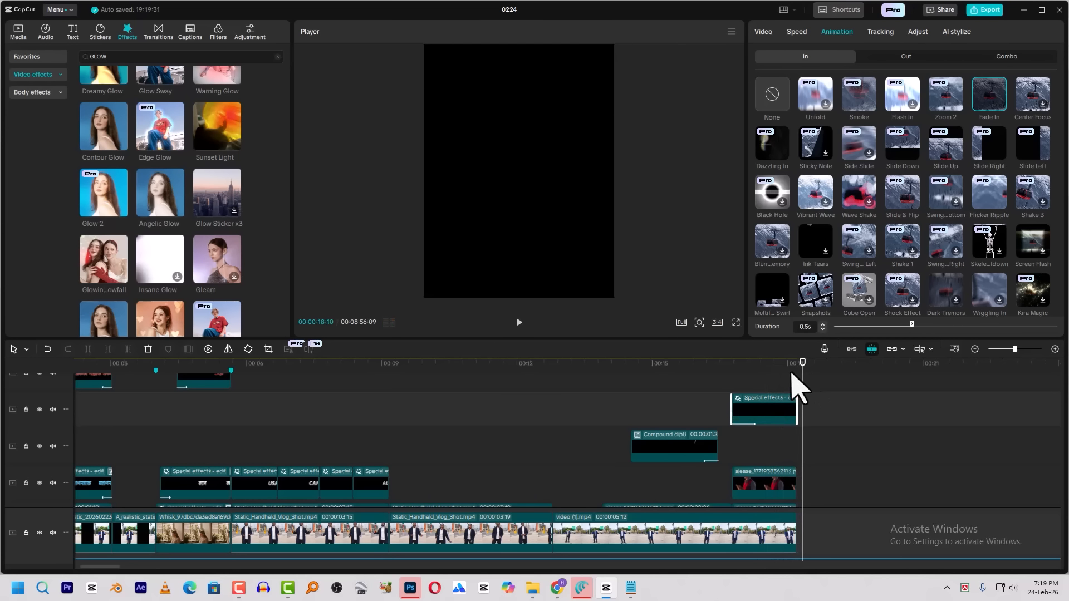
{"action": "key", "text": "space"}
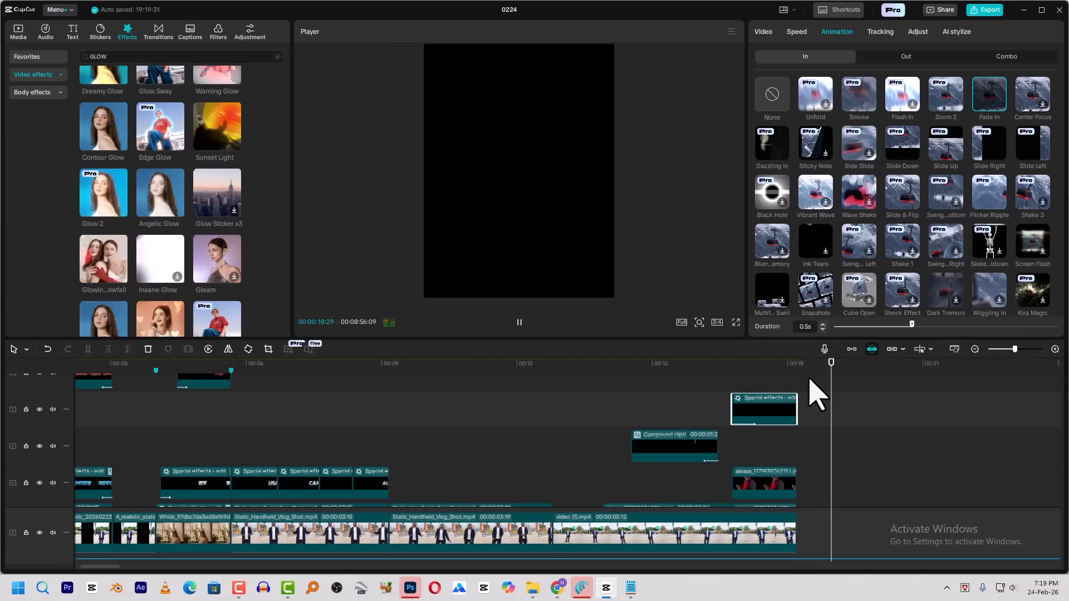
Scrub through the edited sequence from its beginning to the end of the brain scene
{"action": "scroll", "coordinate": [665, 377], "scroll_direction": "down", "scroll_amount": 2}
{"action": "left_click", "coordinate": [95, 366]}
{"action": "left_click_drag", "start_coordinate": [100, 376], "coordinate": [557, 365]}
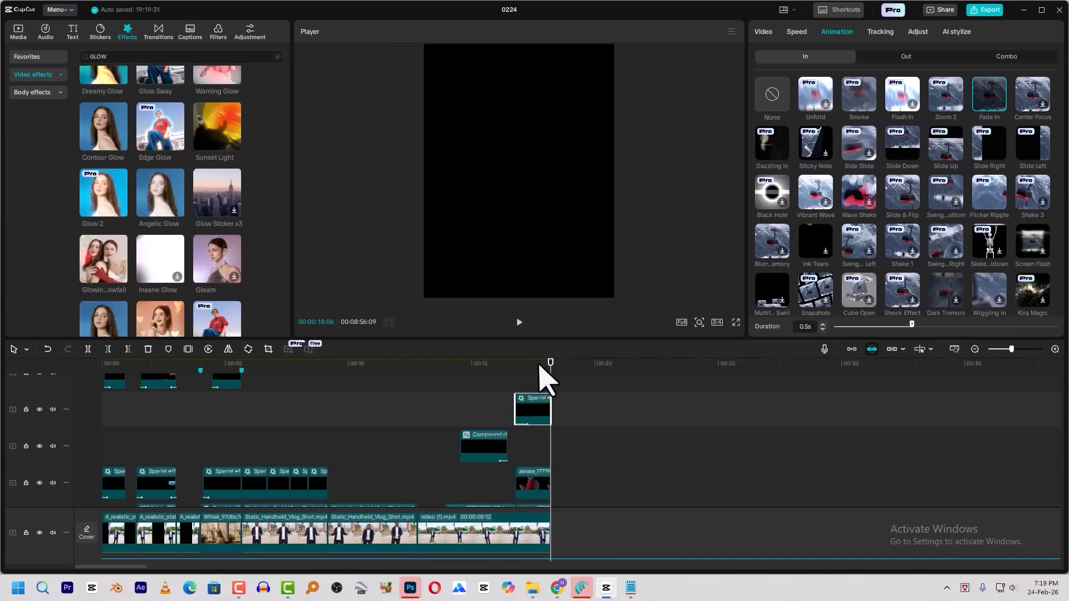
{"action": "left_click", "coordinate": [192, 372]}
{"action": "mouse_move", "coordinate": [189, 372]}
{"action": "left_mouse_down"}
{"action": "mouse_move", "coordinate": [186, 382]}
{"action": "mouse_move", "coordinate": [204, 381]}
{"action": "left_mouse_up"}
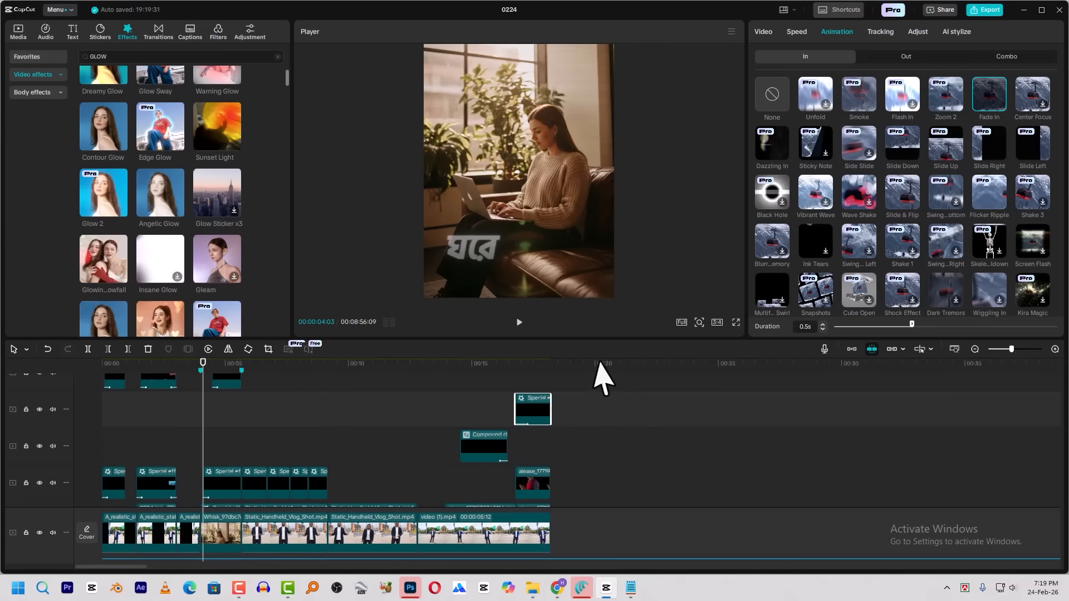
Play parts of the finished reference video placed farther along the timeline, around 00:05:57 and 00:05:43
{"action": "scroll", "coordinate": [510, 463], "scroll_direction": "down", "scroll_amount": 10}
{"action": "scroll", "coordinate": [500, 448], "scroll_direction": "down", "scroll_amount": 2}
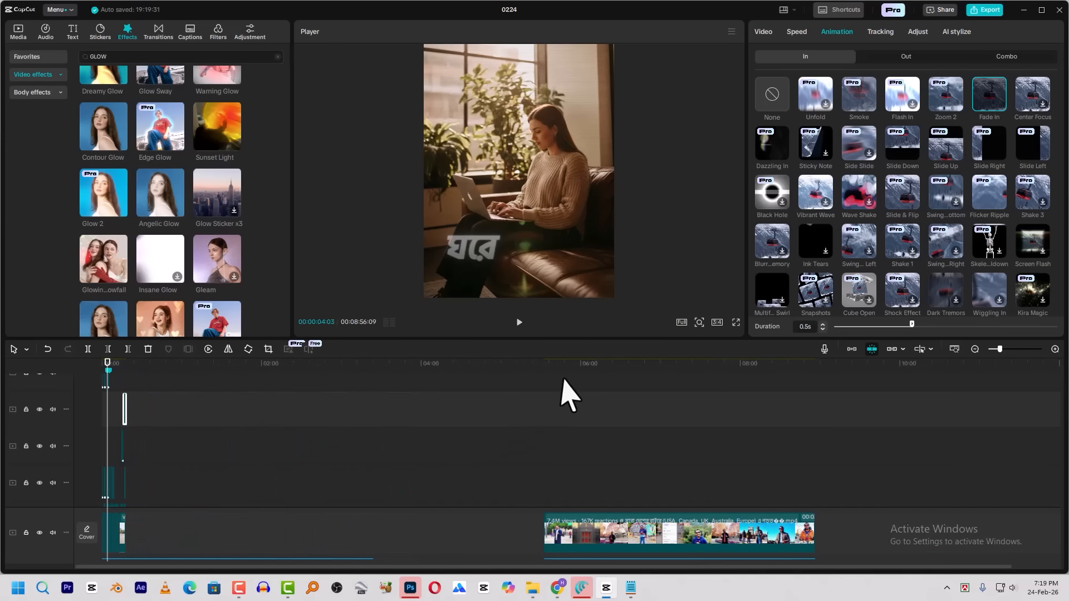
{"action": "left_click", "coordinate": [584, 367]}
{"action": "left_click", "coordinate": [575, 366]}
{"action": "key", "text": "space"}
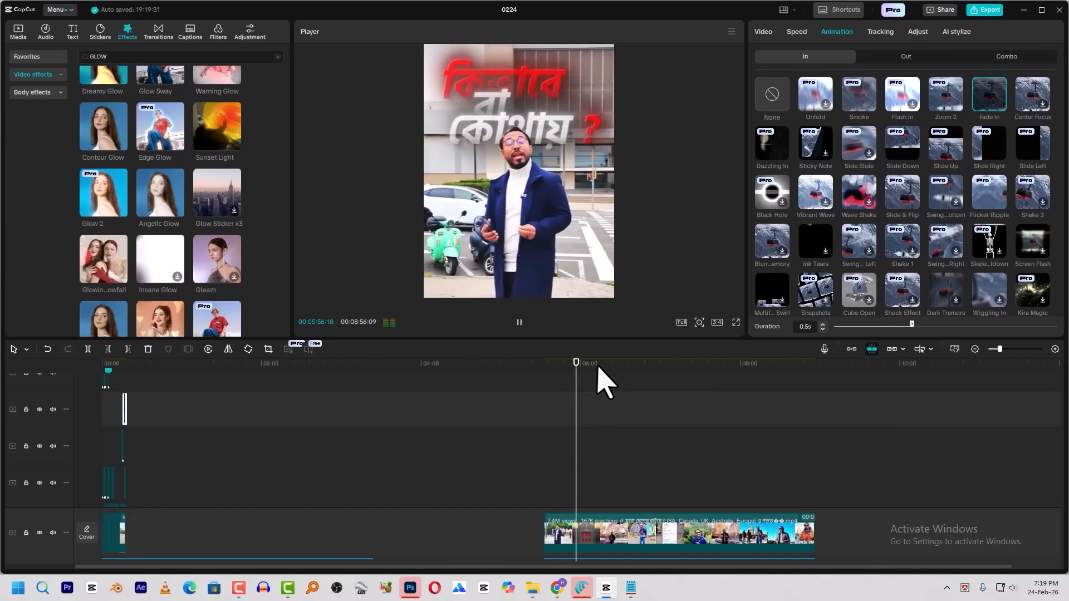
{"action": "left_click", "coordinate": [557, 381]}
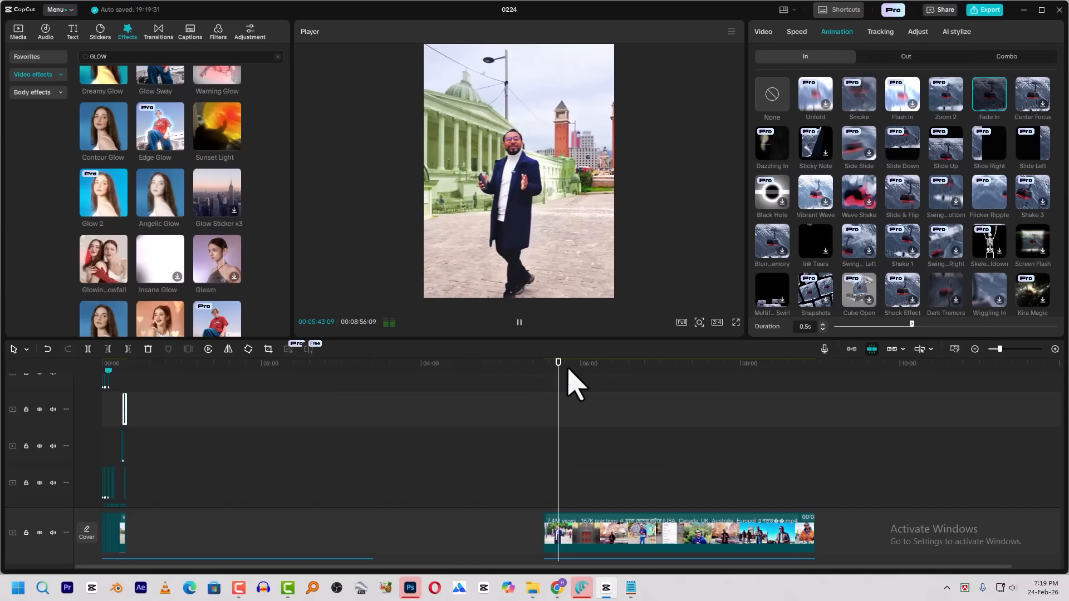
{"action": "scroll", "coordinate": [592, 398], "scroll_direction": "up", "scroll_amount": 1}
{"action": "scroll", "coordinate": [585, 388], "scroll_direction": "up", "scroll_amount": 1}
{"action": "key", "text": "space"}
{"action": "left_click_drag", "start_coordinate": [429, 567], "coordinate": [124, 574]}
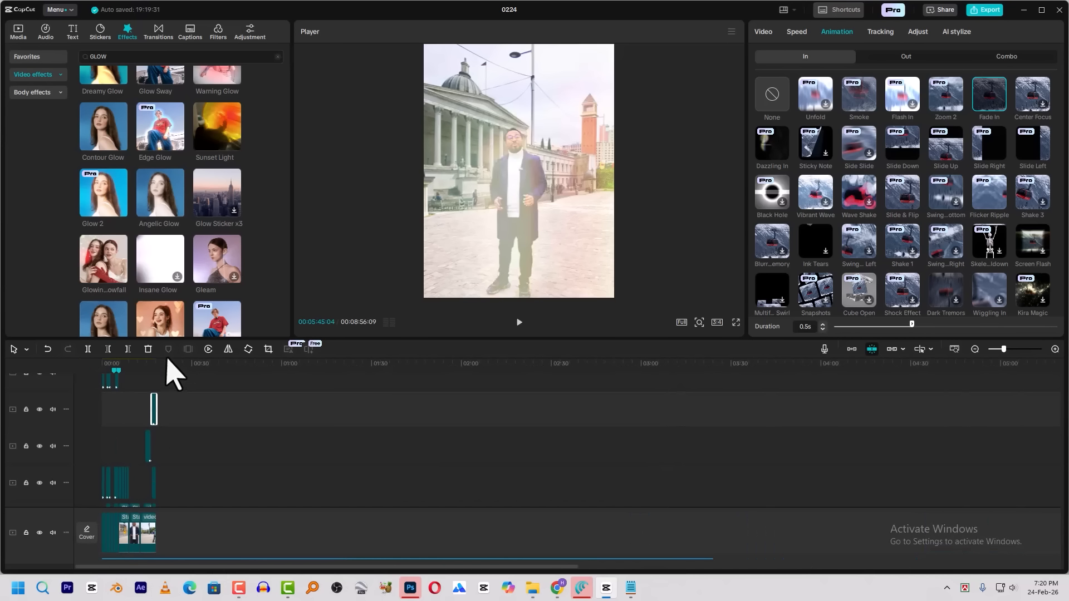
Review the edited scene of the woman with a laptop near 00:00:04 and the shot near 00:00:13:27
{"action": "left_click", "coordinate": [116, 372]}
{"action": "left_click_drag", "start_coordinate": [117, 372], "coordinate": [112, 372]}
{"action": "key", "text": "space"}
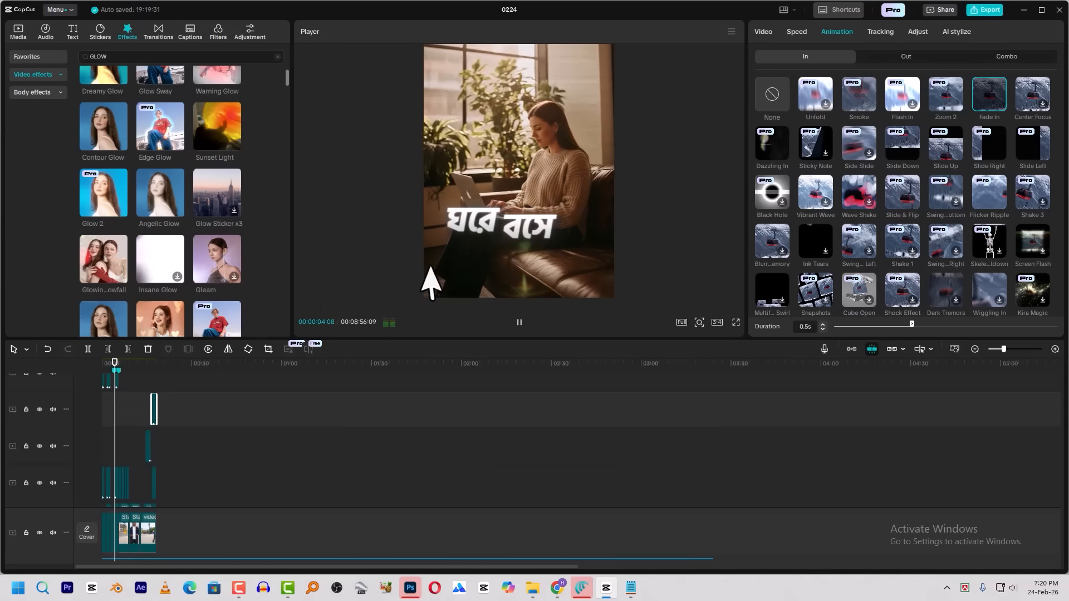
{"action": "left_click", "coordinate": [142, 374]}
{"action": "left_click", "coordinate": [147, 390]}
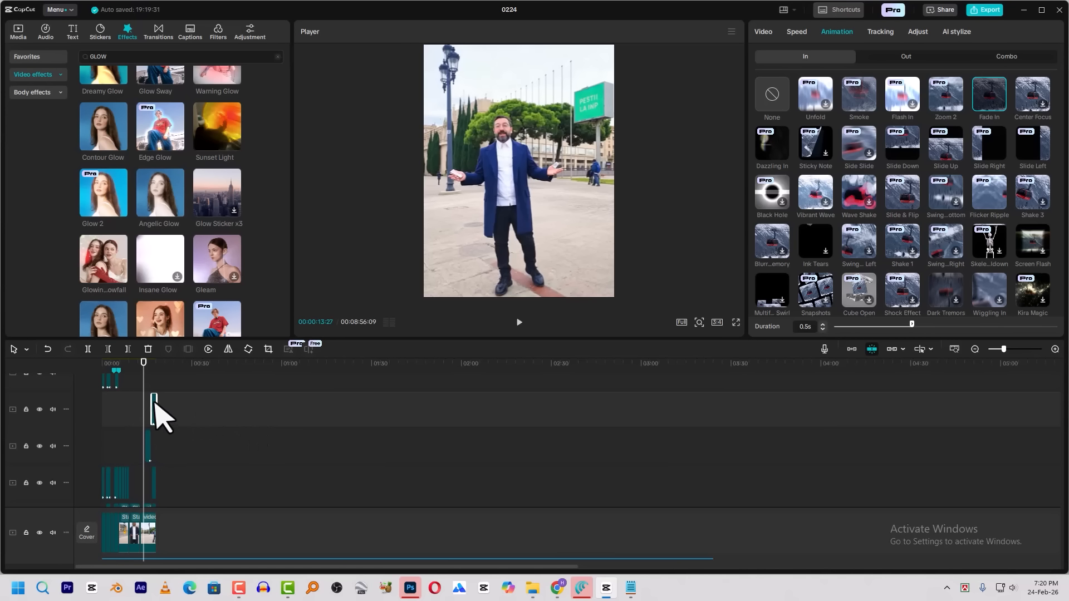
Examine the head silhouette, glowing brain and caption text in the reference video from about 00:05:48 to 00:05:50
{"action": "scroll", "coordinate": [393, 468], "scroll_direction": "down", "scroll_amount": 4}
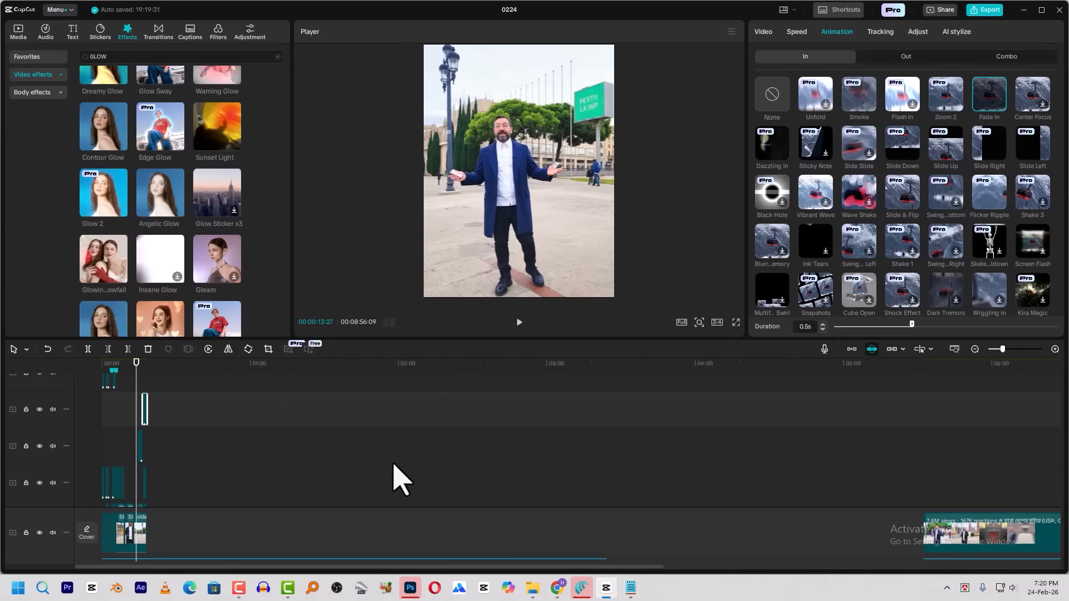
{"action": "left_click", "coordinate": [552, 369]}
{"action": "left_click_drag", "start_coordinate": [550, 382], "coordinate": [541, 386]}
{"action": "key", "text": "space"}
{"action": "key", "text": "space"}
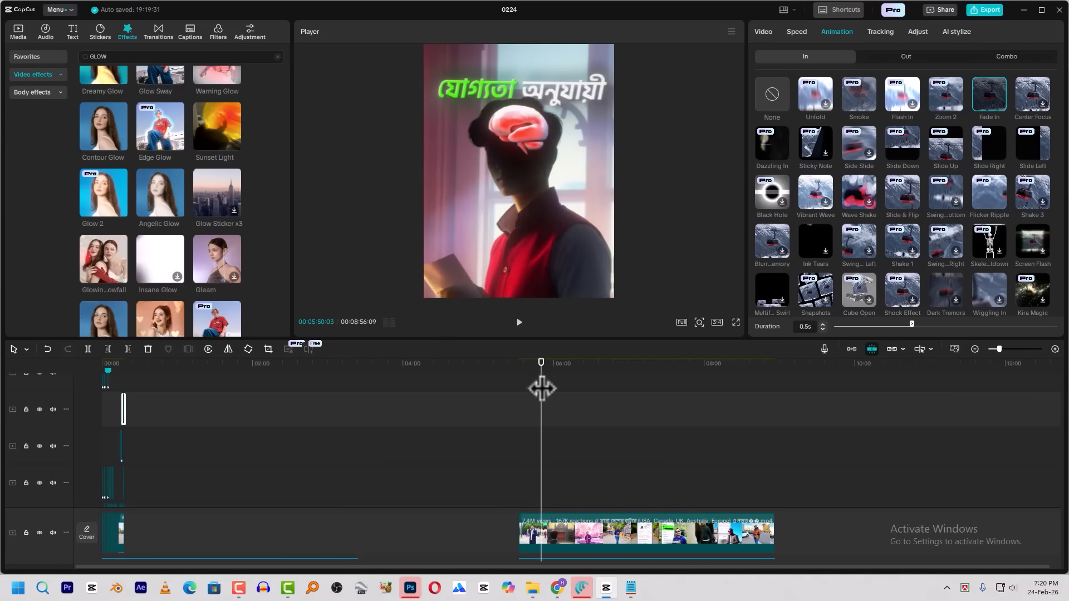
{"action": "left_click_drag", "start_coordinate": [541, 386], "coordinate": [539, 386]}
{"action": "key", "text": "space"}
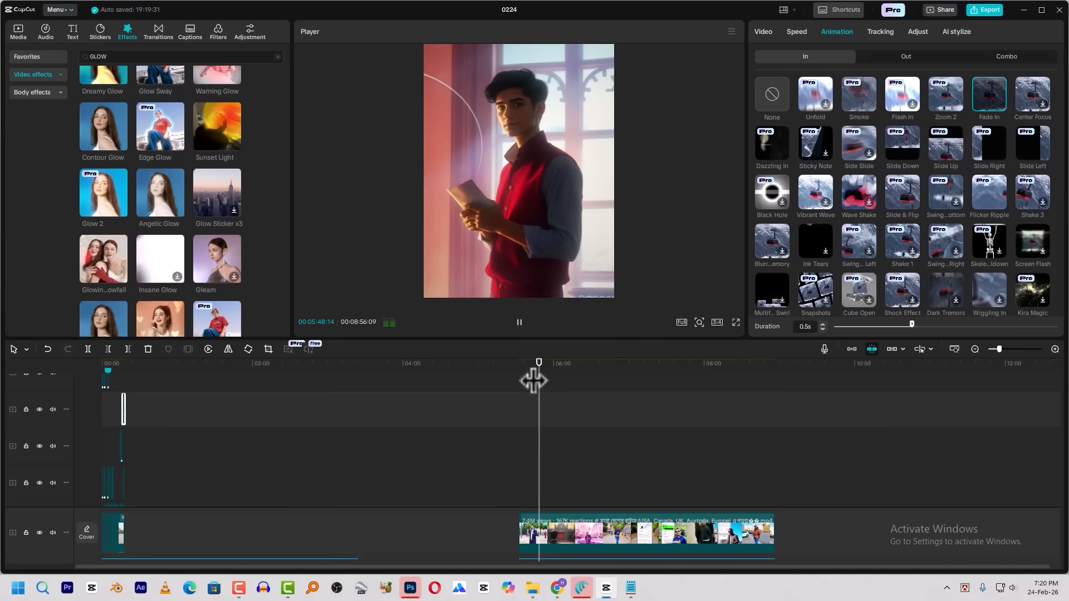
{"action": "key", "text": "space"}
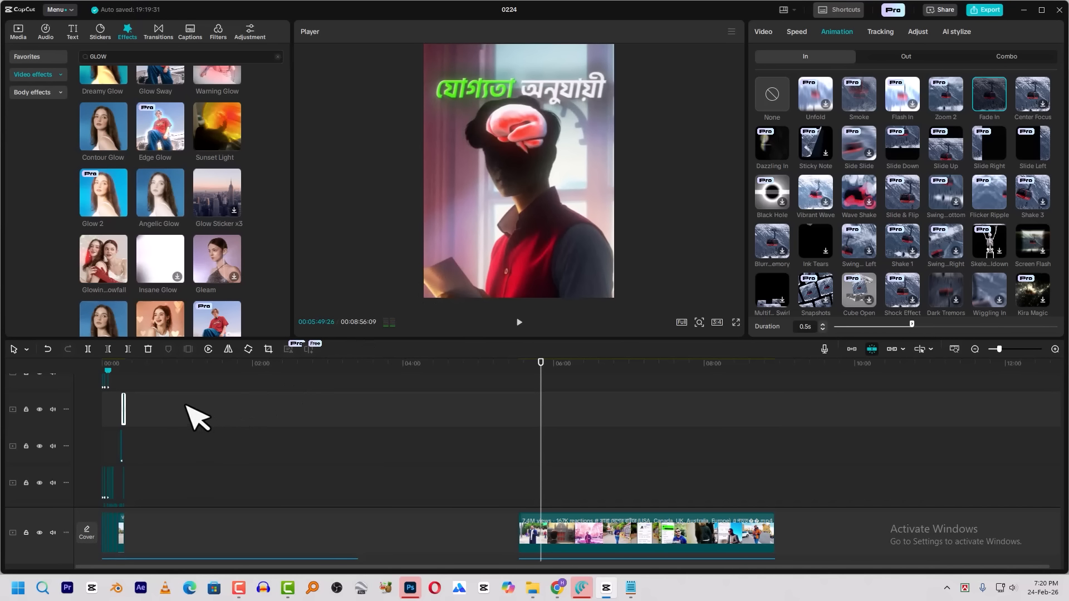
Preview the brain clip in the edited sequence from 00:00:16:23
{"action": "left_click", "coordinate": [123, 365]}
{"action": "scroll", "coordinate": [146, 428], "scroll_direction": "up", "scroll_amount": 10}
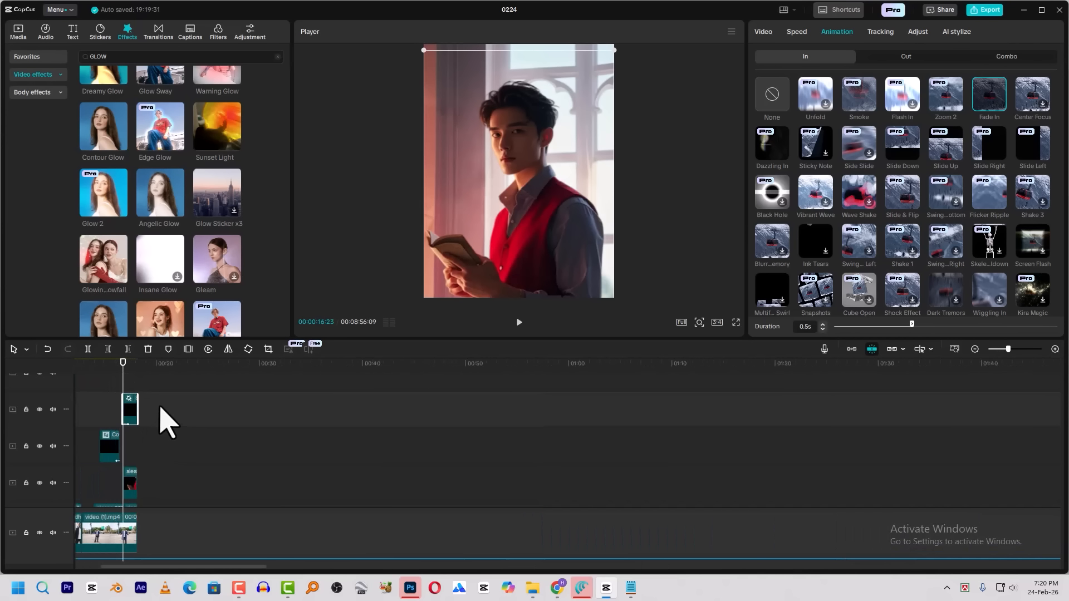
{"action": "scroll", "coordinate": [157, 440], "scroll_direction": "up", "scroll_amount": 3}
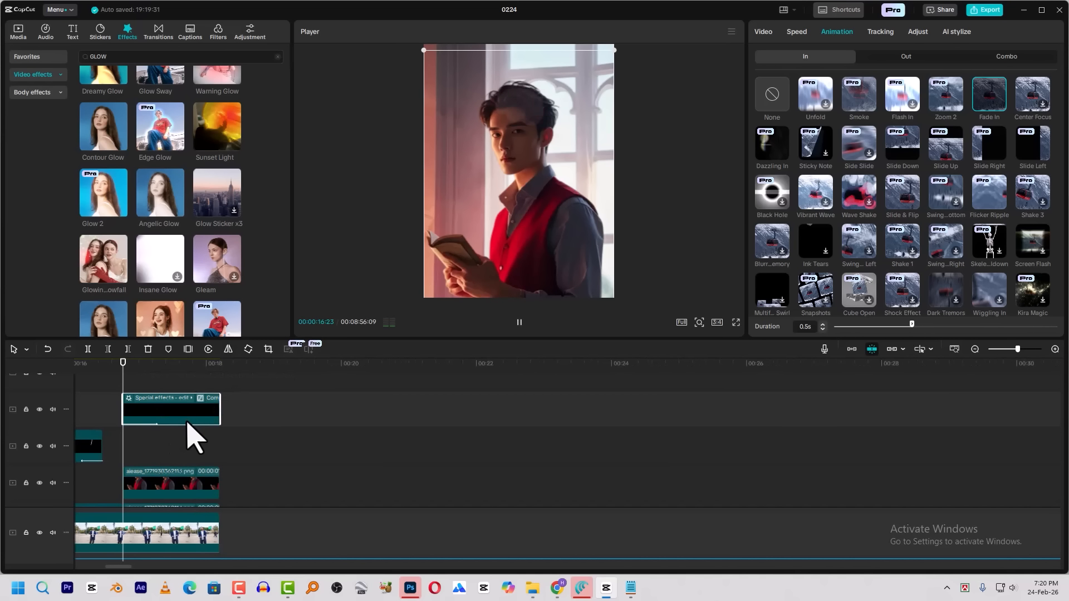
{"action": "key", "text": "space"}
{"action": "key", "text": "space"}
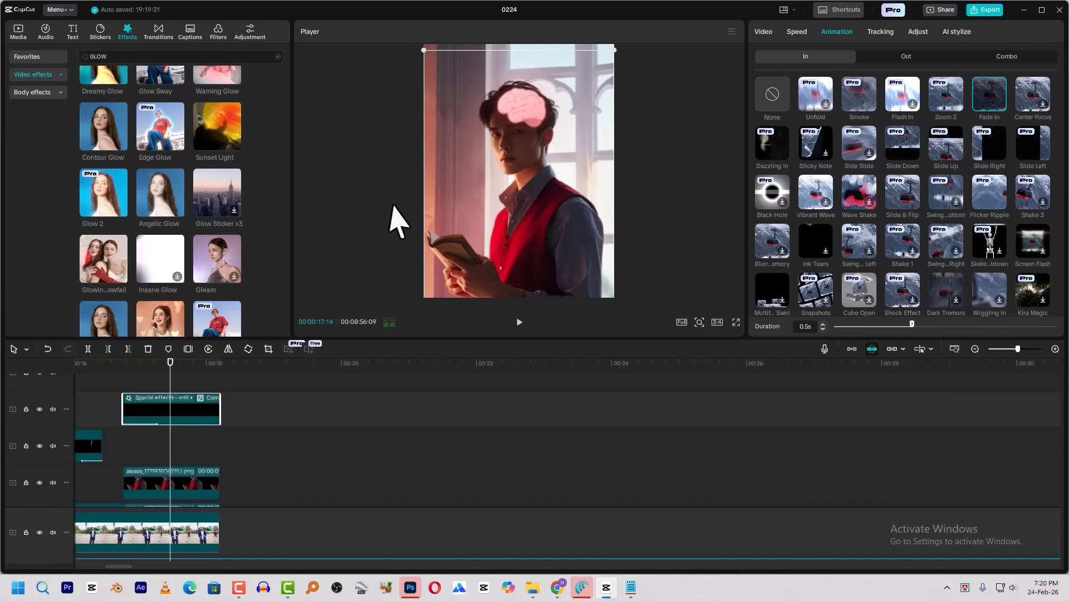
Add the My presets19 caption preset at the start of the brain scene and apply Glow 2 to it with Glow at 12
{"action": "left_click", "coordinate": [73, 32]}
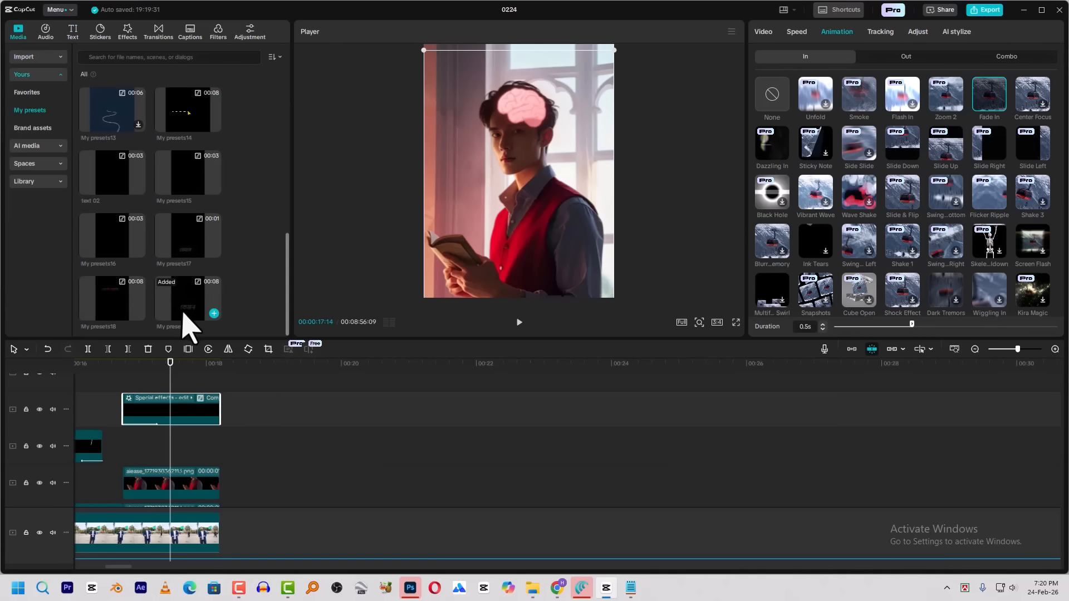
{"action": "left_click_drag", "start_coordinate": [191, 317], "coordinate": [162, 374]}
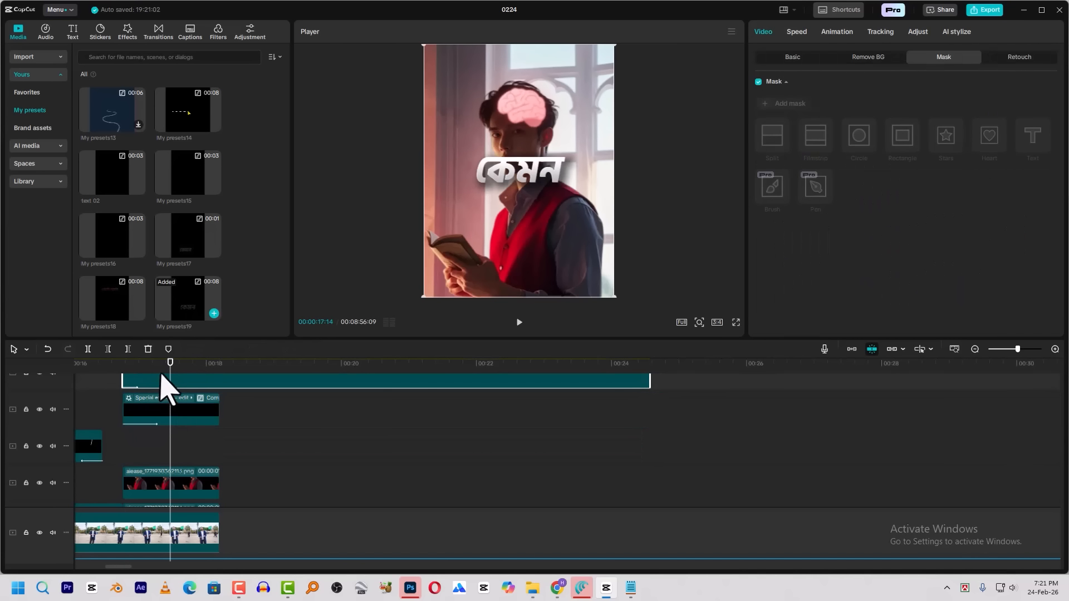
{"action": "left_click", "coordinate": [127, 32]}
{"action": "left_click_drag", "start_coordinate": [183, 306], "coordinate": [173, 383]}
{"action": "left_click_drag", "start_coordinate": [814, 130], "coordinate": [795, 130]}
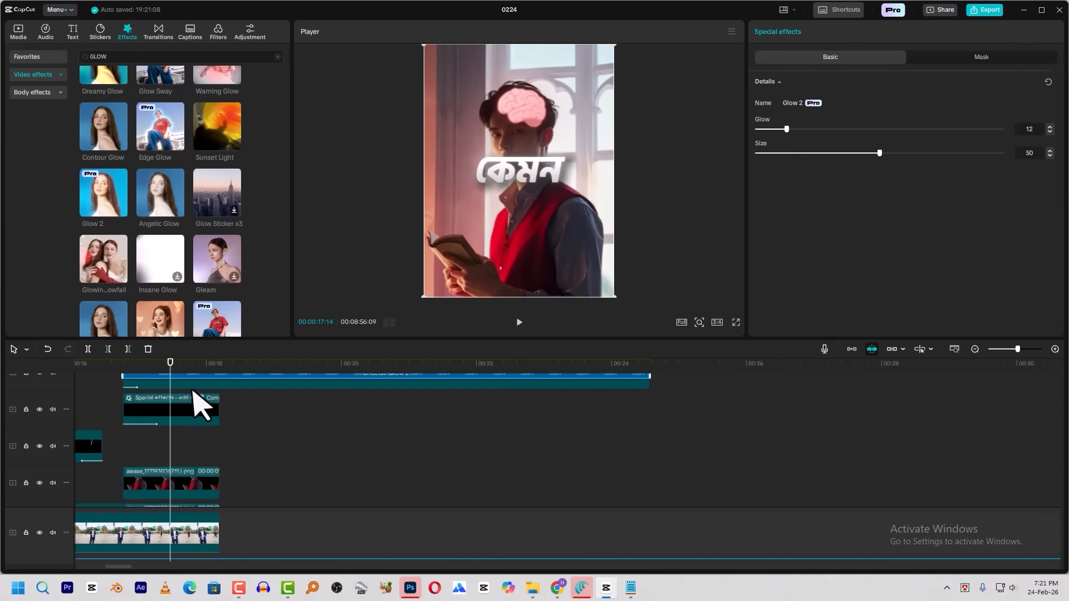
Move the caption clip below the brain layer and replace the text in both of its inner text layers with যোগ্যতা
{"action": "left_click_drag", "start_coordinate": [191, 385], "coordinate": [191, 461]}
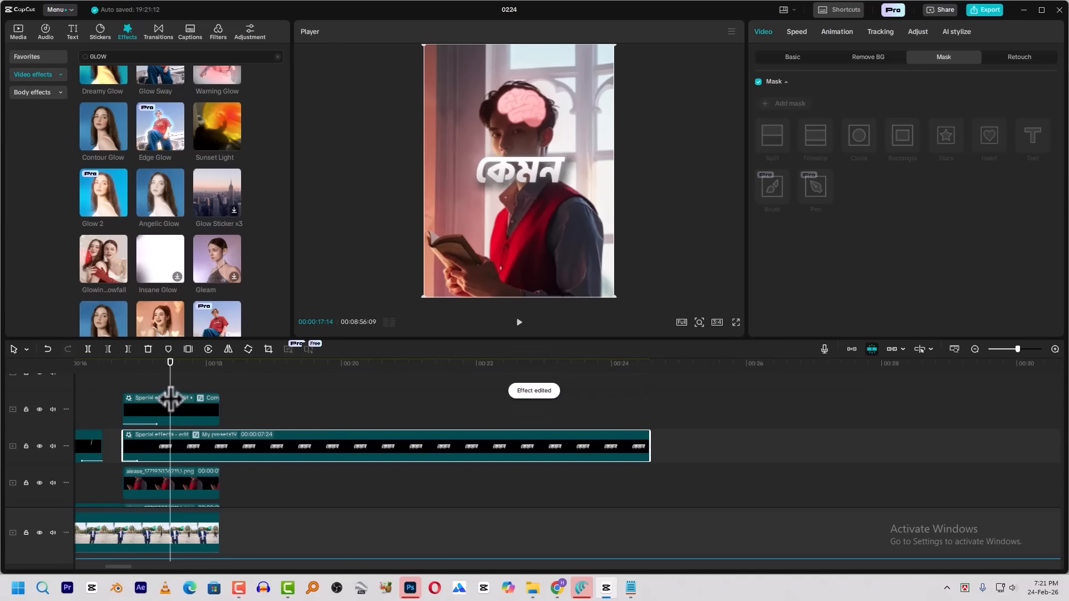
{"action": "double_click", "coordinate": [200, 450]}
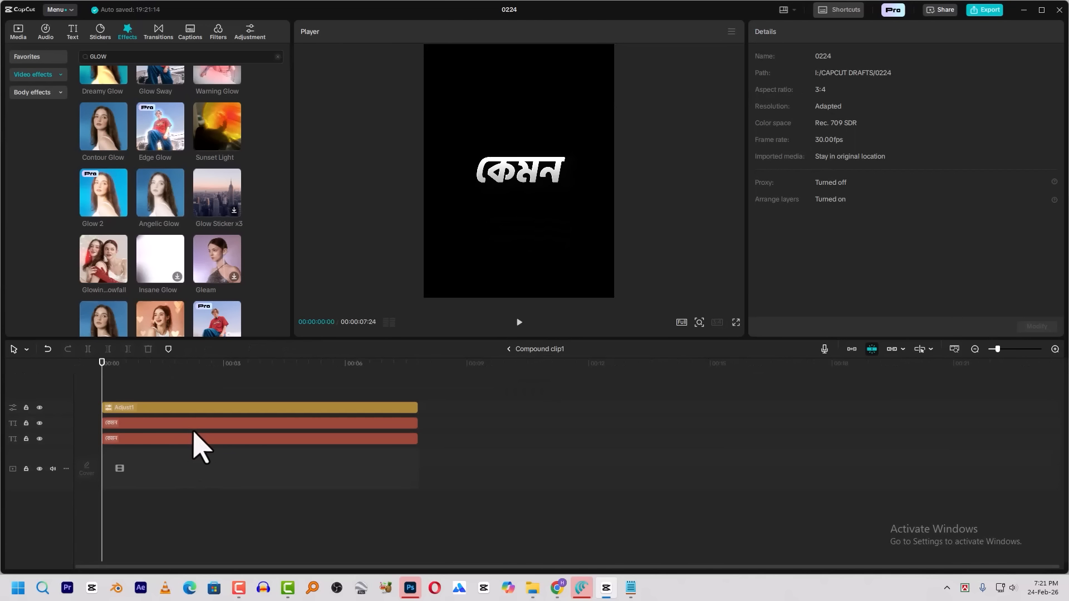
{"action": "left_click", "coordinate": [191, 424]}
{"action": "left_click", "coordinate": [279, 365]}
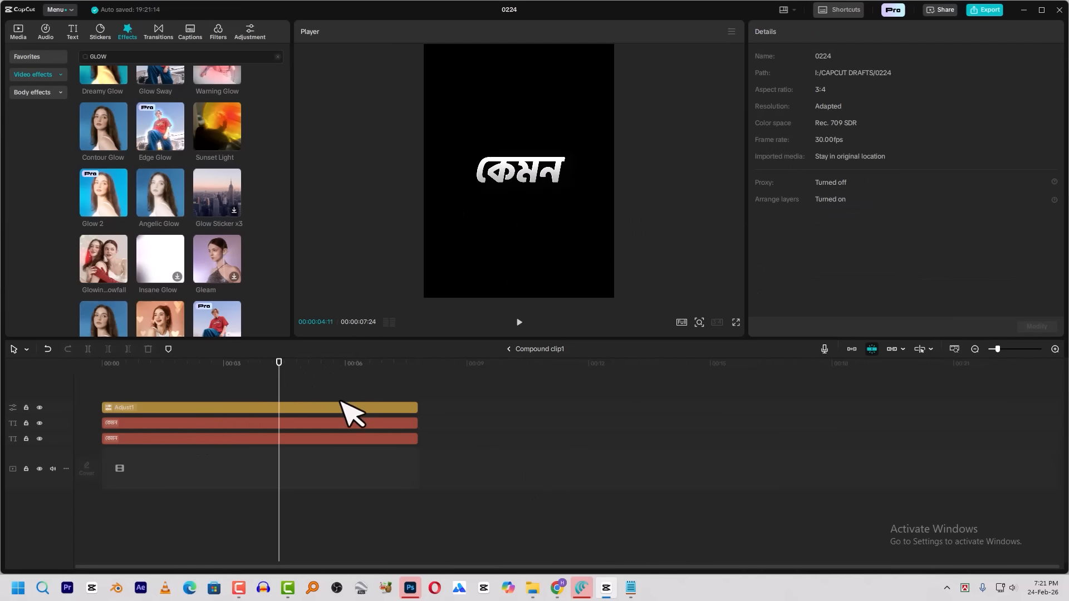
{"action": "left_click", "coordinate": [347, 425]}
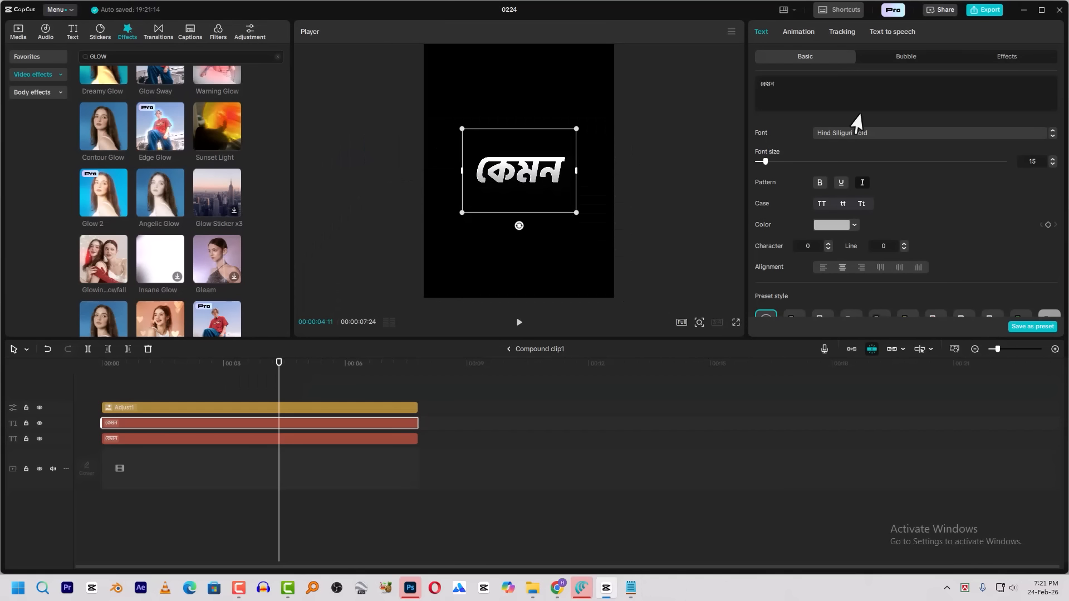
{"action": "left_click", "coordinate": [847, 94]}
{"action": "key", "text": "ctrl+a"}
{"action": "type", "text": "যোগ্যতা"}
{"action": "left_click", "coordinate": [946, 493]}
{"action": "left_click", "coordinate": [306, 438]}
{"action": "left_click", "coordinate": [830, 104]}
{"action": "key", "text": "ctrl+a"}
{"action": "key", "text": "super+v"}
{"action": "left_click", "coordinate": [947, 493]}
Recolour the upper যোগ্যতা text layer to green 02AE10 and return to the main timeline
{"action": "left_click", "coordinate": [219, 364]}
{"action": "left_click", "coordinate": [221, 426]}
{"action": "left_click", "coordinate": [830, 225]}
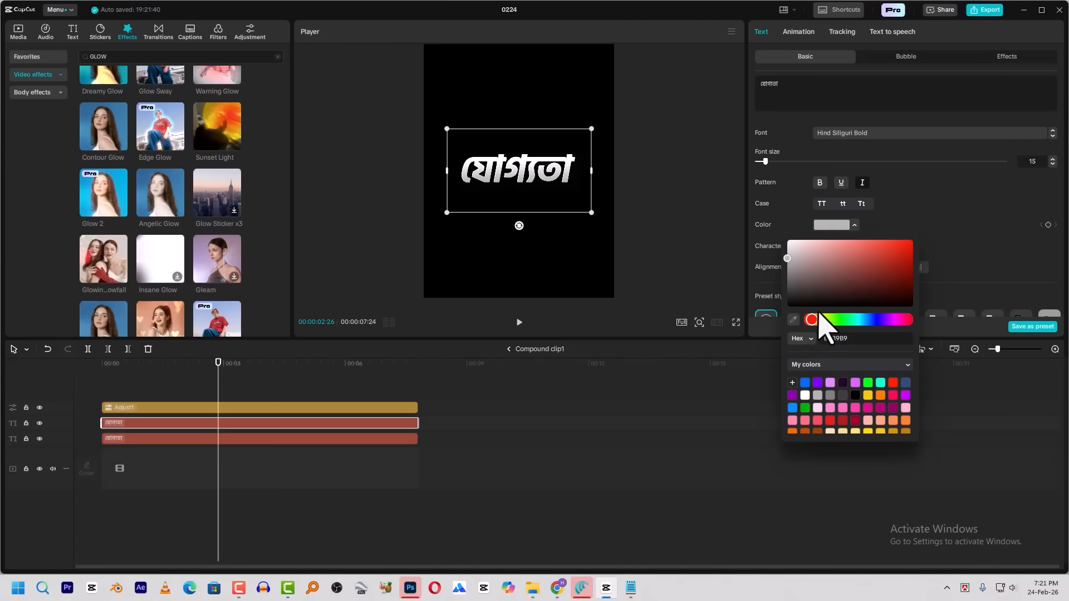
{"action": "left_click", "coordinate": [868, 383]}
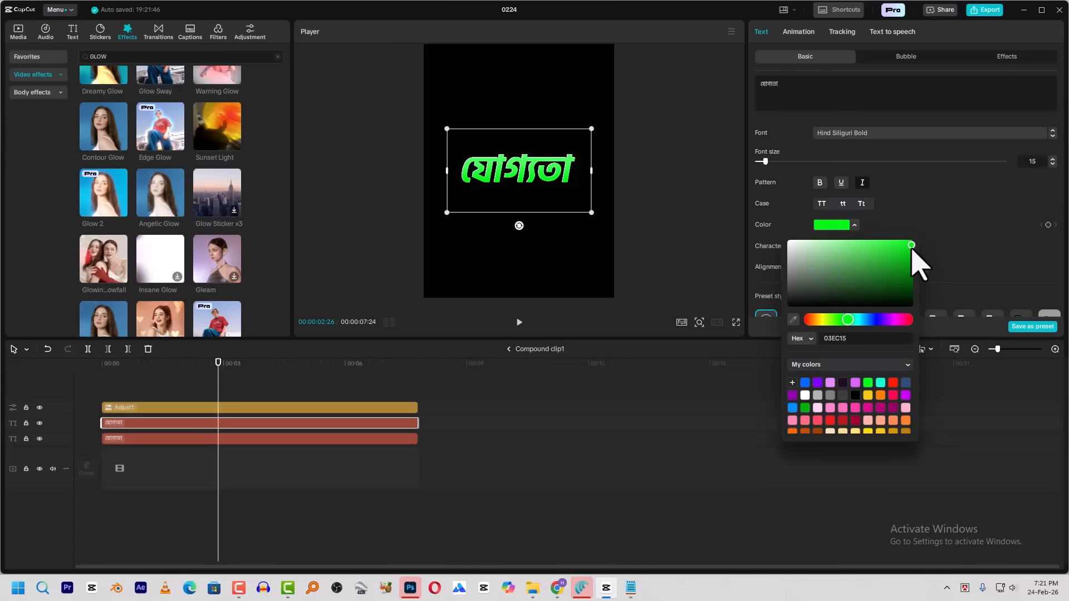
{"action": "left_click_drag", "start_coordinate": [912, 254], "coordinate": [911, 261]}
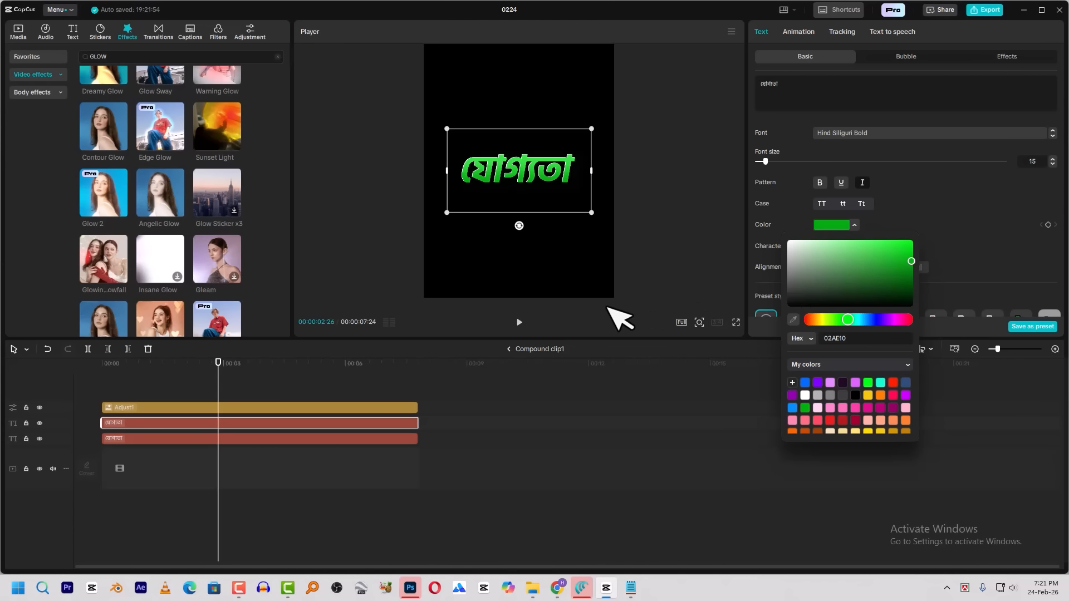
{"action": "left_click", "coordinate": [517, 349]}
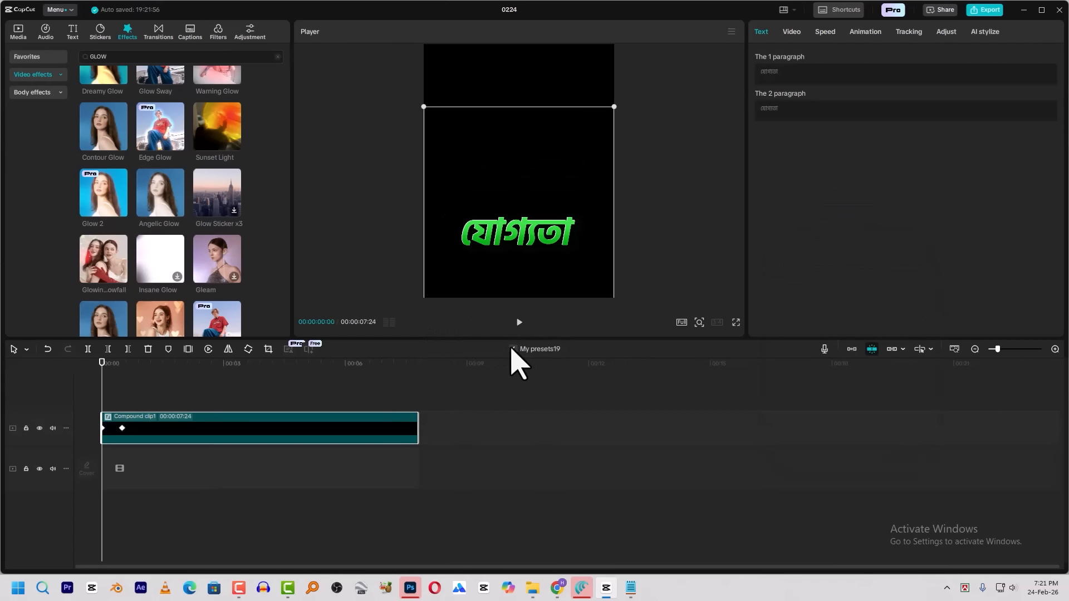
{"action": "left_click", "coordinate": [517, 349]}
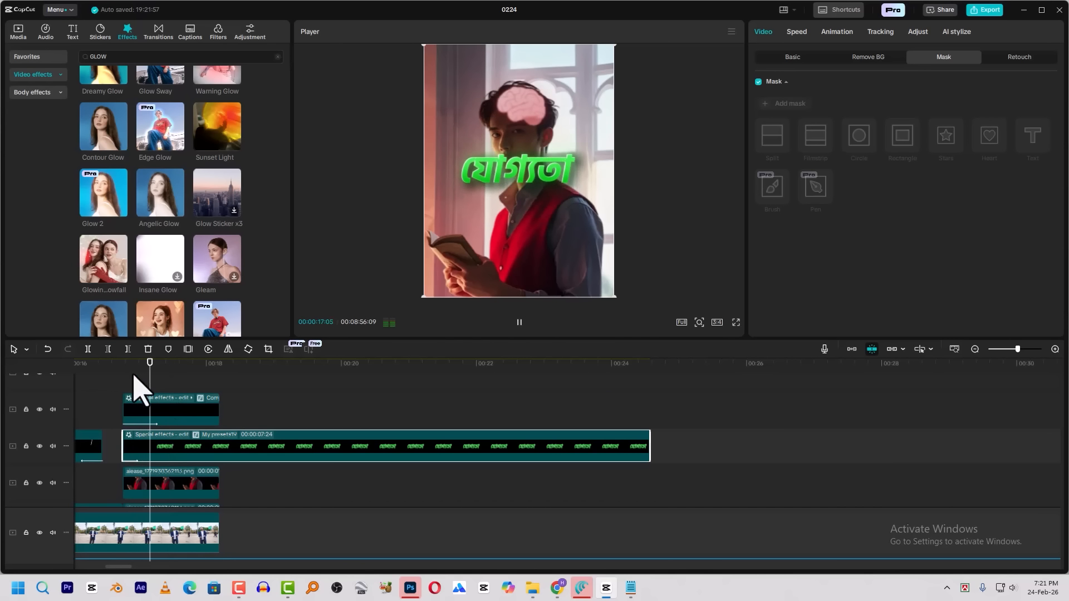
Duplicate the green যোগ্যতা caption clip onto the track directly above it with the same start time
{"action": "left_click_drag", "start_coordinate": [160, 449], "coordinate": [162, 433]}
{"action": "key", "text": "ctrl+a"}
{"action": "left_click", "coordinate": [167, 482]}
{"action": "left_click", "coordinate": [217, 437]}
Replace the text in both inner text layers of the duplicated caption with অনুযায়ী
{"action": "double_click", "coordinate": [238, 443]}
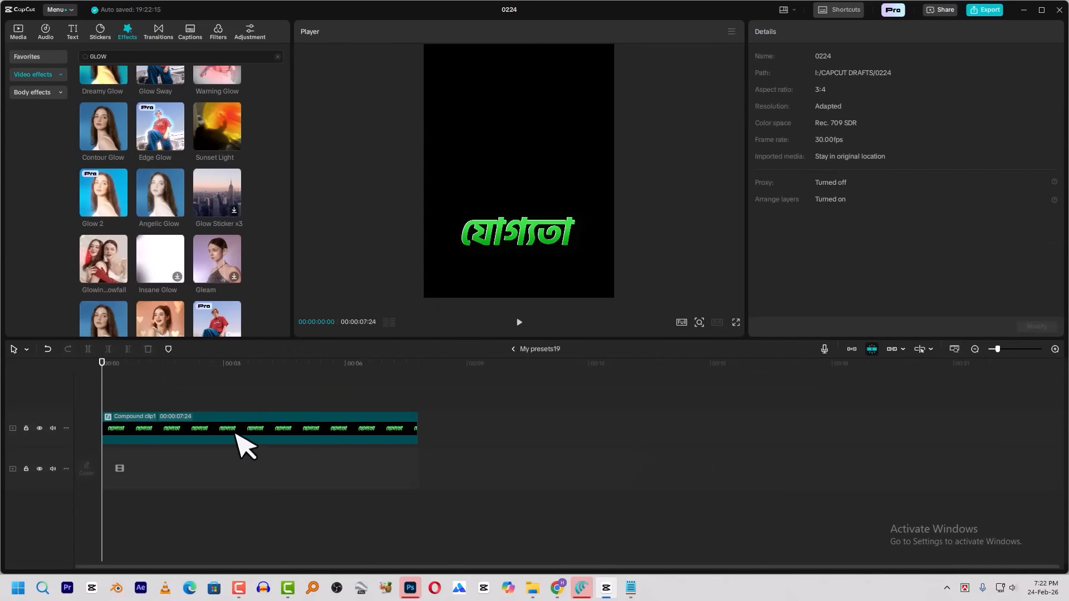
{"action": "key", "text": "ctrl+a"}
{"action": "key", "text": "super+v"}
{"action": "left_click", "coordinate": [901, 449]}
{"action": "left_click", "coordinate": [367, 440]}
{"action": "left_click", "coordinate": [801, 86]}
{"action": "key", "text": "ctrl+a"}
{"action": "key", "text": "super+v"}
{"action": "left_click", "coordinate": [902, 446]}
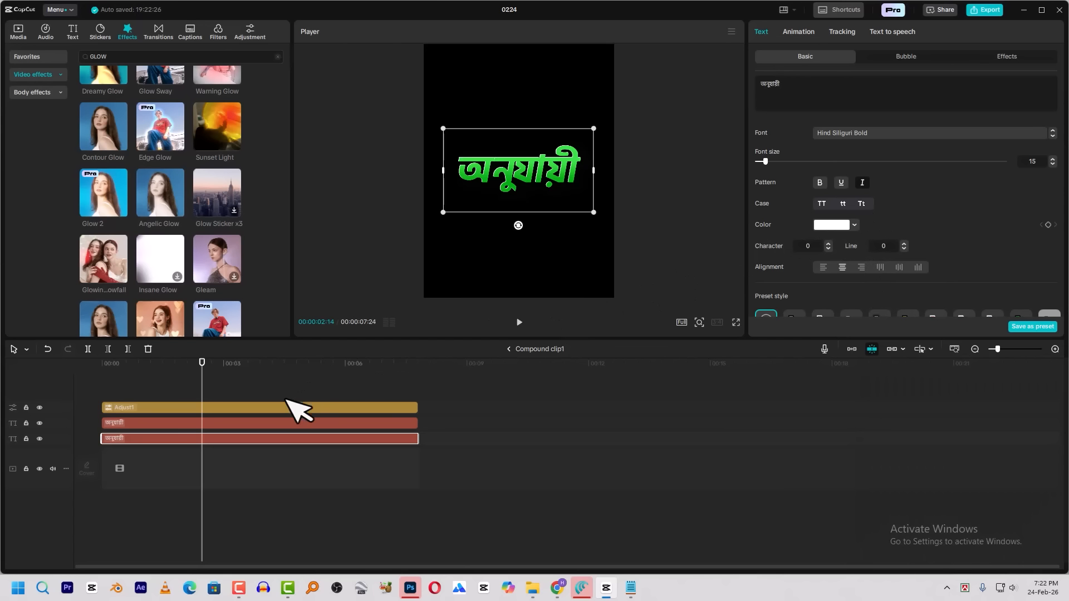
Recolour the upper অনুযায়ী text layer to grey A8A8A8 and return to the main timeline
{"action": "left_click", "coordinate": [280, 423]}
{"action": "left_click", "coordinate": [831, 225]}
{"action": "left_click_drag", "start_coordinate": [806, 257], "coordinate": [763, 265]}
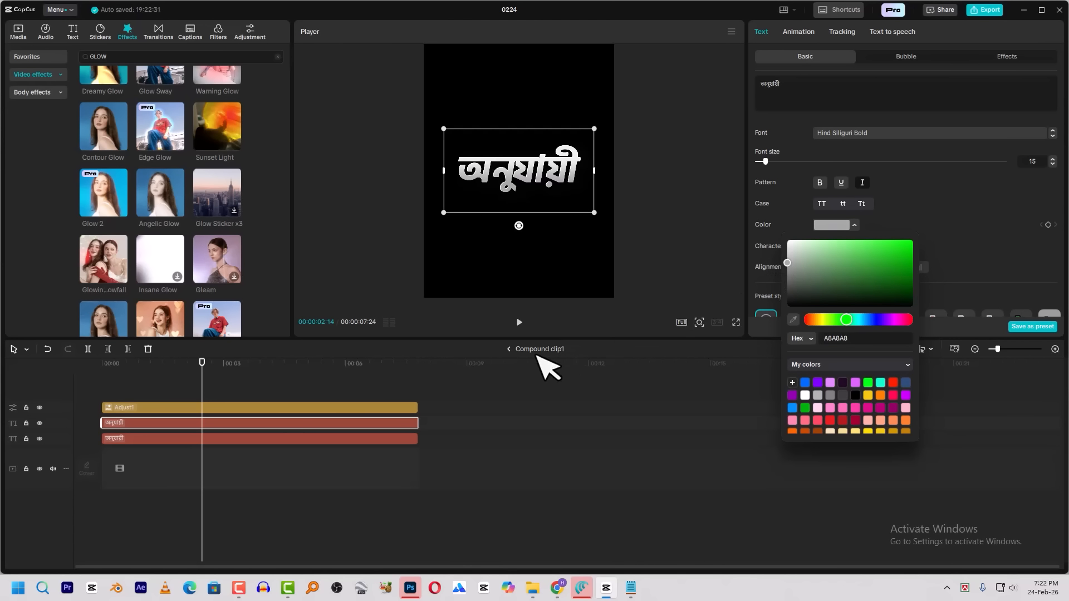
{"action": "left_click", "coordinate": [508, 349]}
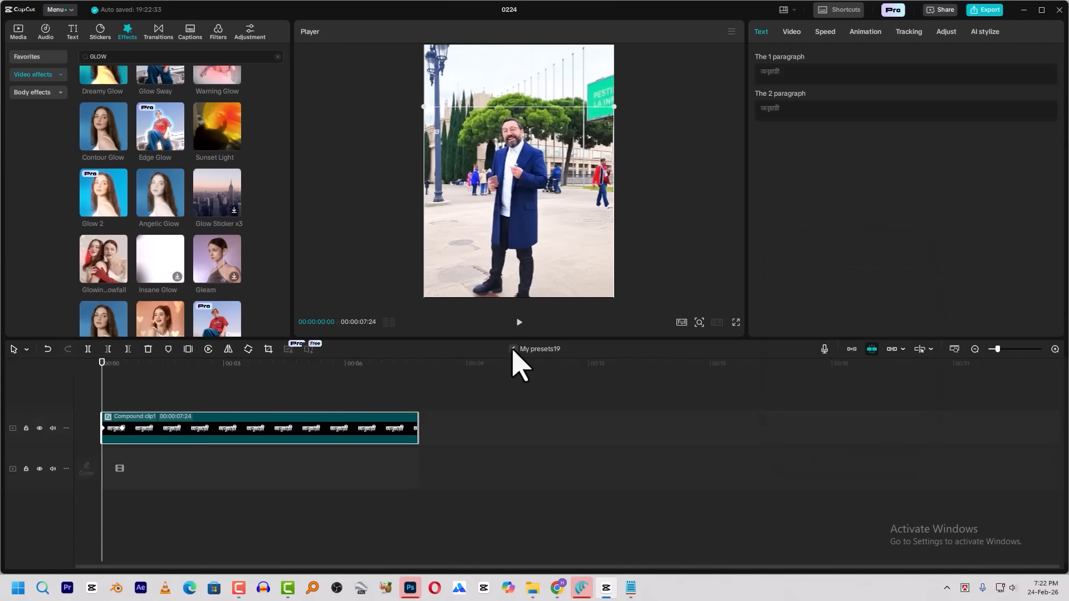
{"action": "left_click", "coordinate": [509, 349]}
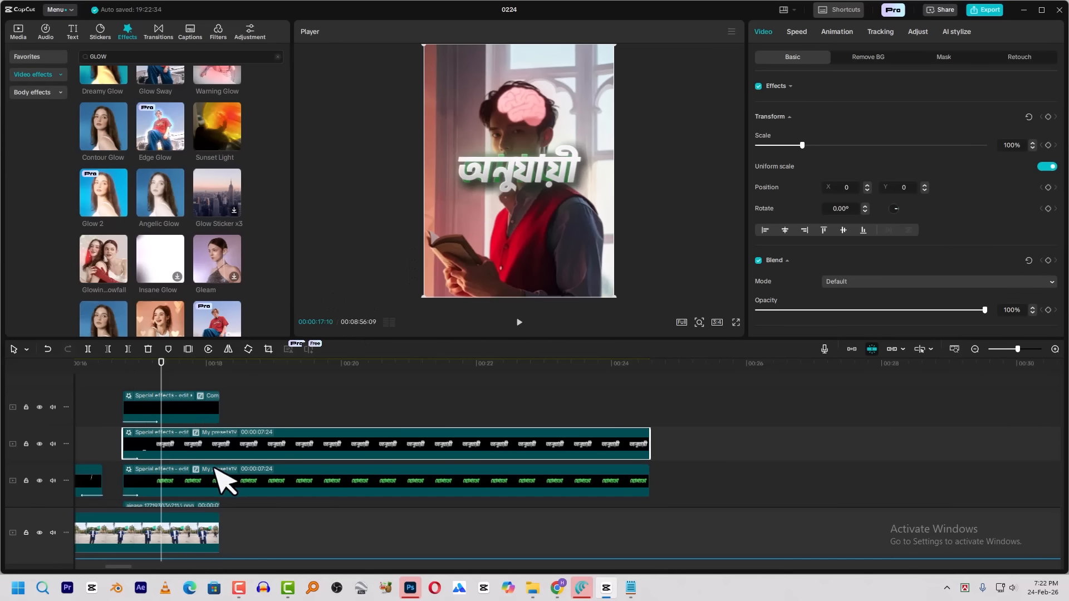
Scale both caption clips together to 75% and move them above the man's head at X -286, Y 1436
{"action": "left_click", "coordinate": [390, 480], "text": "ctrl"}
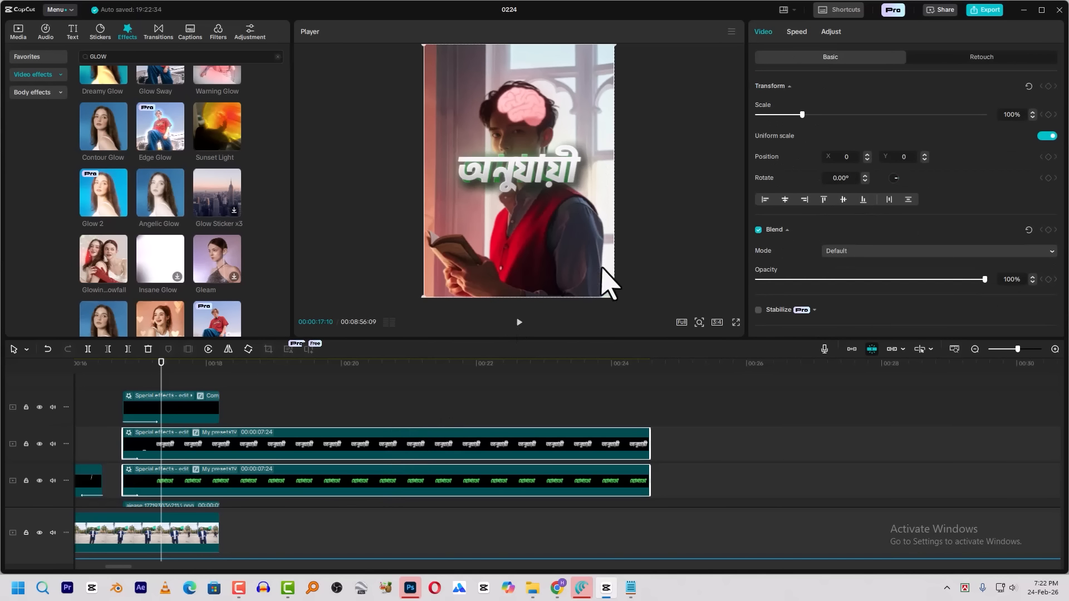
{"action": "left_click_drag", "start_coordinate": [614, 297], "coordinate": [599, 277]}
{"action": "left_click_drag", "start_coordinate": [532, 168], "coordinate": [517, 88]}
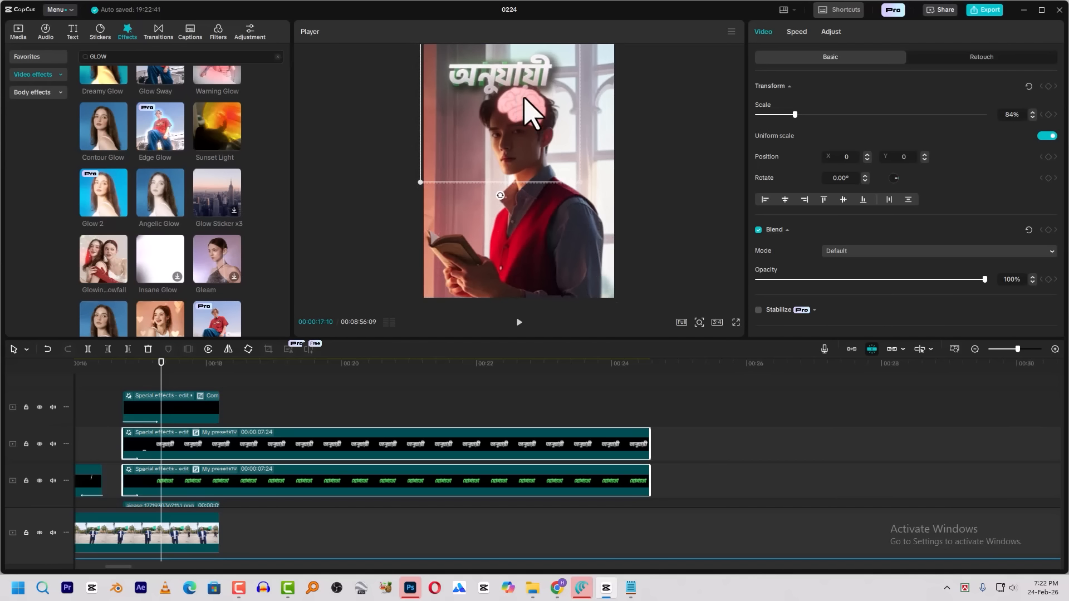
{"action": "left_click", "coordinate": [581, 179]}
{"action": "left_click_drag", "start_coordinate": [316, 414], "coordinate": [362, 486]}
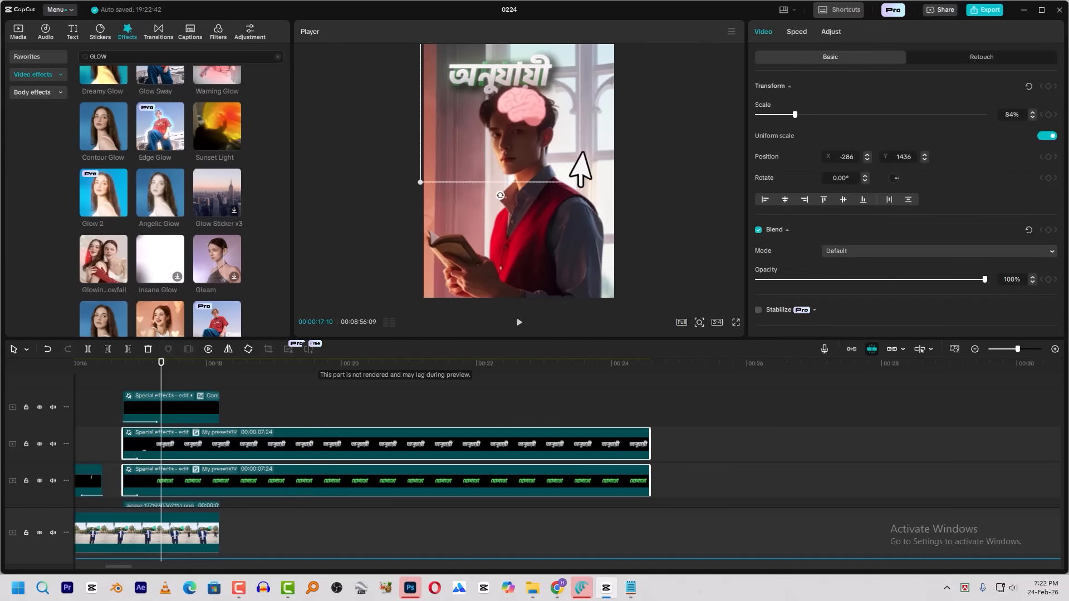
{"action": "left_click_drag", "start_coordinate": [580, 182], "coordinate": [560, 171]}
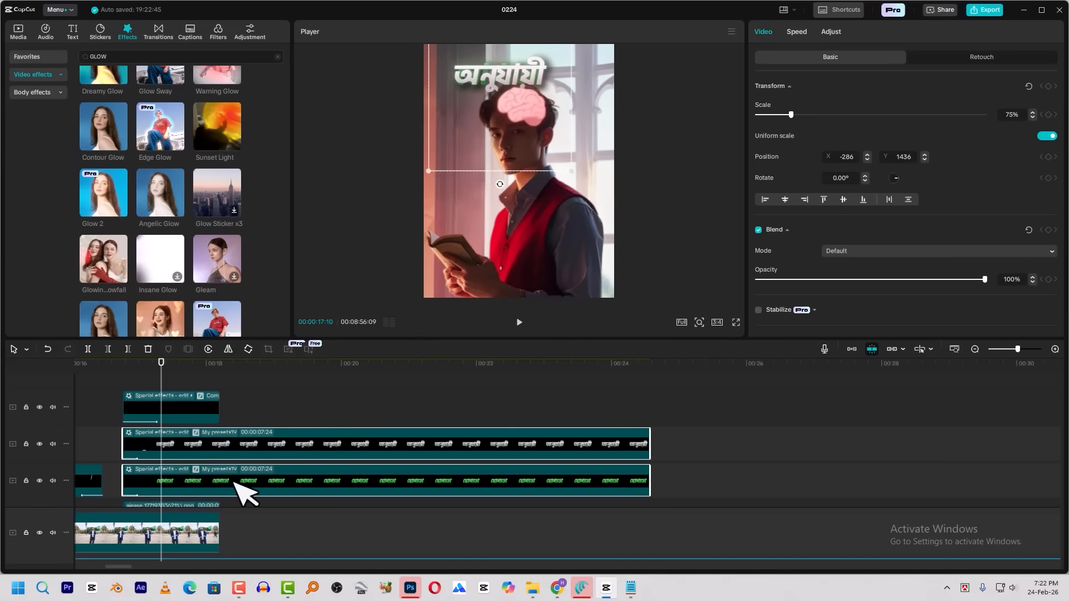
Place the white অনুযায়ী caption beside the green one at X 1116 and bottom-align the two at Y 1175
{"action": "left_click", "coordinate": [203, 468]}
{"action": "left_click_drag", "start_coordinate": [513, 79], "coordinate": [589, 71]}
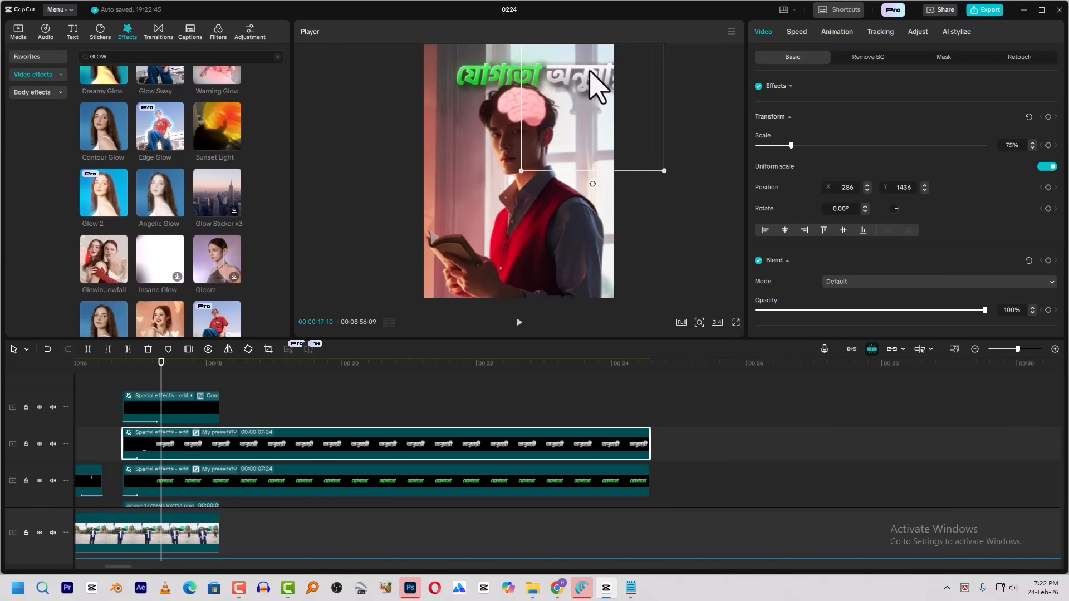
{"action": "left_click_drag", "start_coordinate": [305, 420], "coordinate": [298, 486]}
{"action": "left_click", "coordinate": [320, 449]}
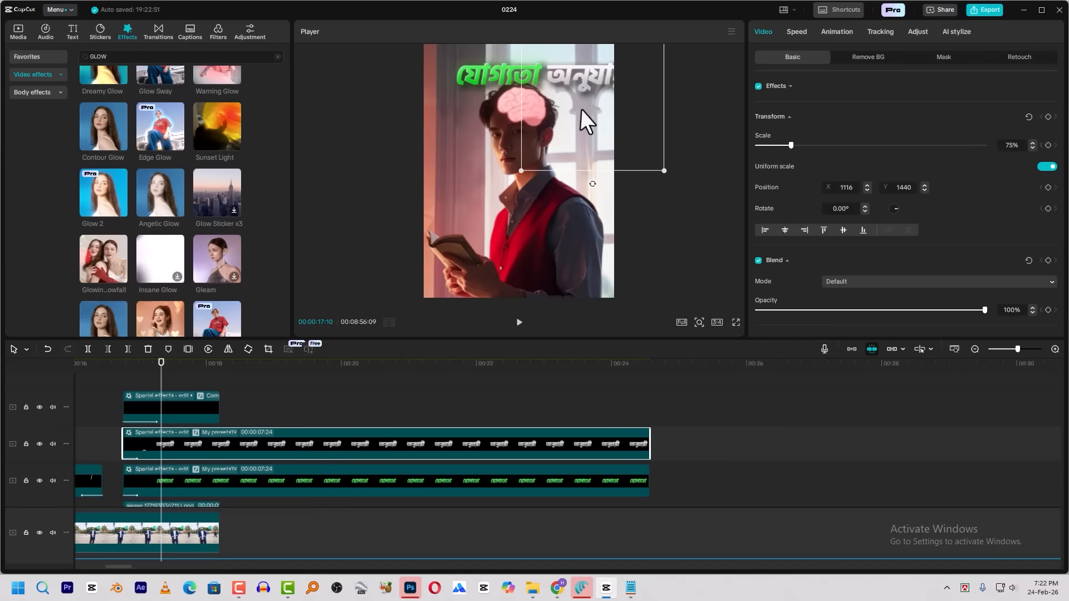
{"action": "left_click", "coordinate": [359, 487], "text": "ctrl"}
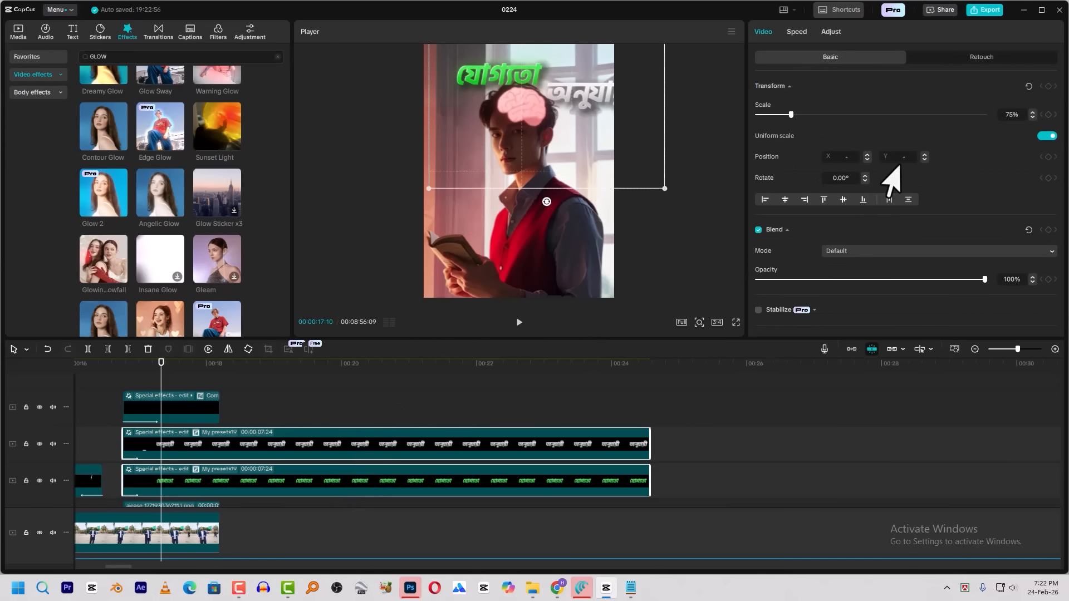
{"action": "left_click", "coordinate": [864, 201]}
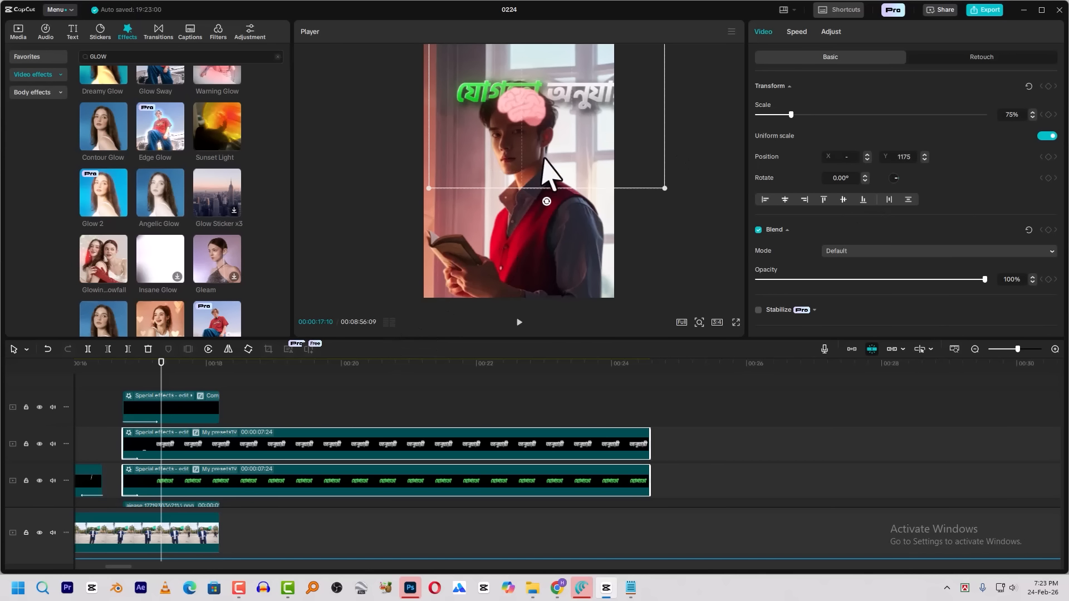
Scale both captions to 67% and centre them across the upper edge of the frame at Y 1562
{"action": "left_click_drag", "start_coordinate": [551, 112], "coordinate": [527, 101]}
{"action": "mouse_move", "coordinate": [643, 166]}
{"action": "left_mouse_down"}
{"action": "mouse_move", "coordinate": [617, 152]}
{"action": "mouse_move", "coordinate": [631, 160]}
{"action": "left_mouse_up"}
{"action": "left_click_drag", "start_coordinate": [565, 106], "coordinate": [557, 101]}
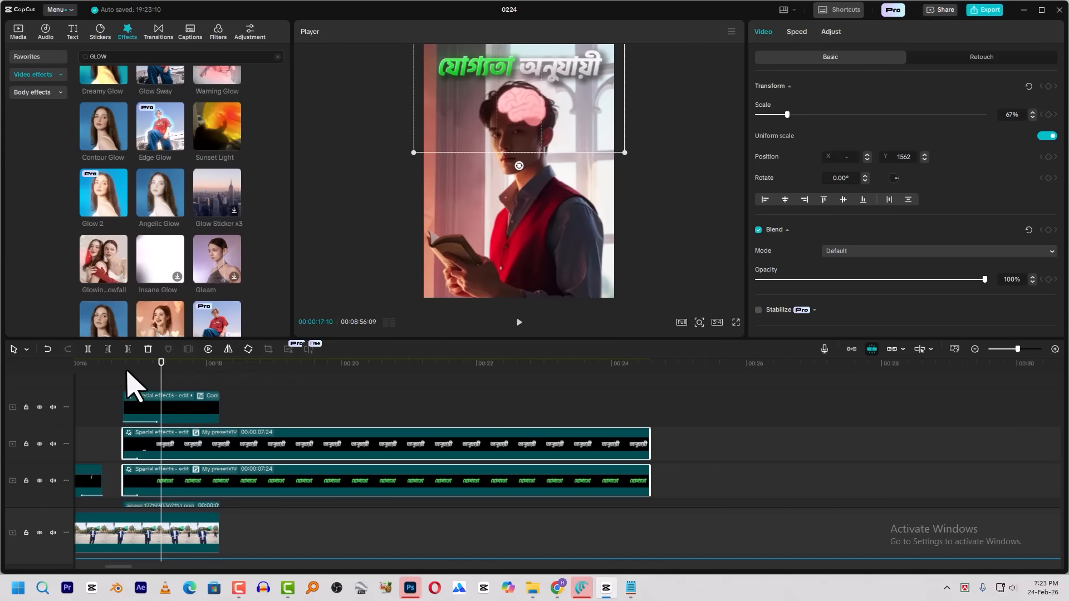
Delay the white caption clip to start at 00:00:16:27, a few frames after the green one, and preview the staggered entrance
{"action": "left_click", "coordinate": [123, 388]}
{"action": "key", "text": "Right"}
{"action": "key", "text": "Right"}
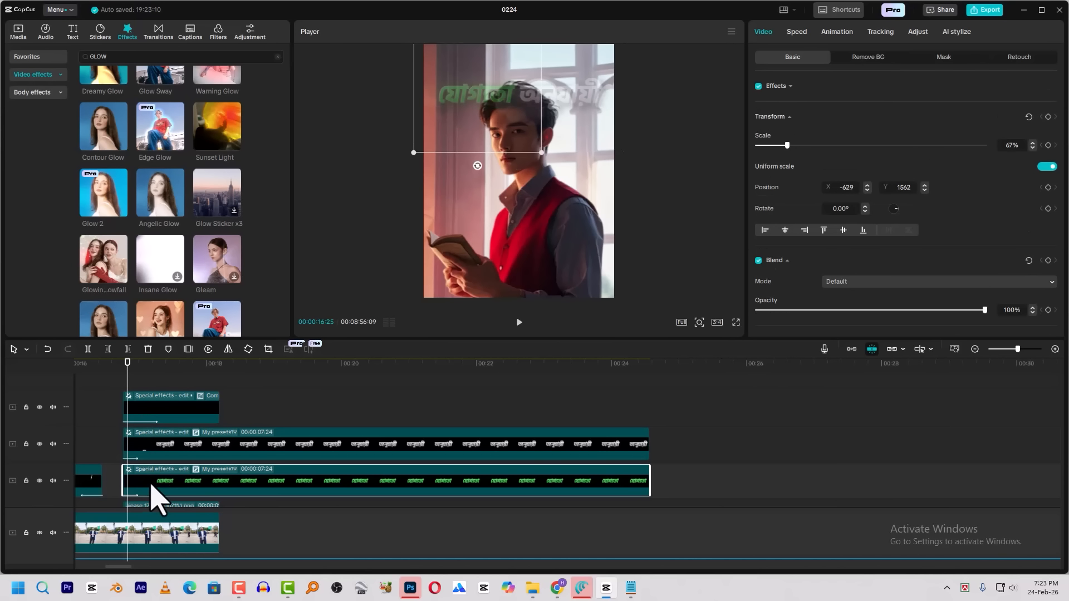
{"action": "left_click_drag", "start_coordinate": [158, 454], "coordinate": [166, 454]}
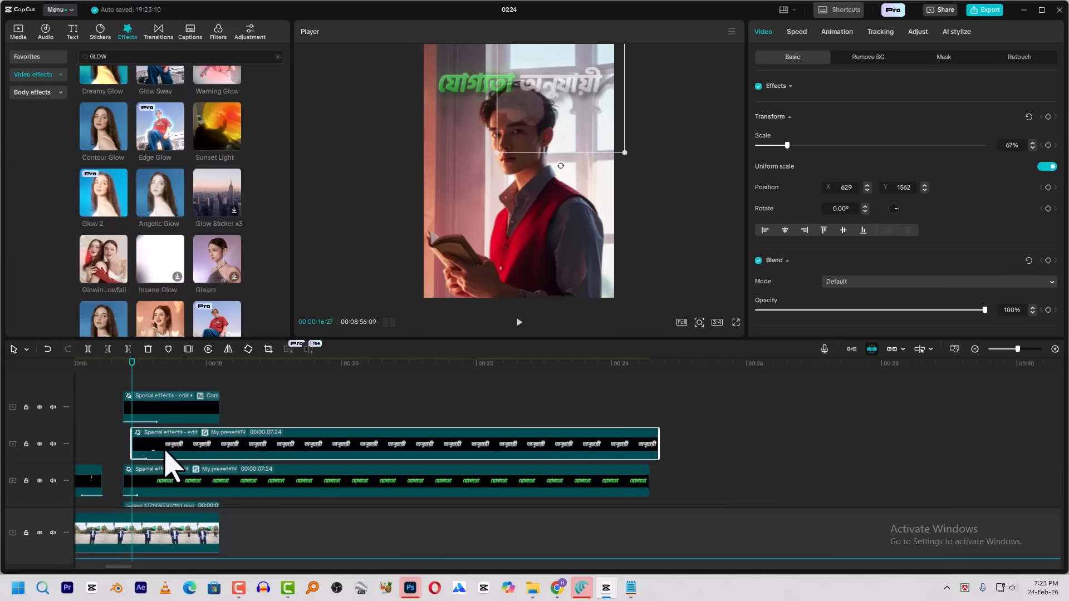
{"action": "left_click", "coordinate": [124, 371]}
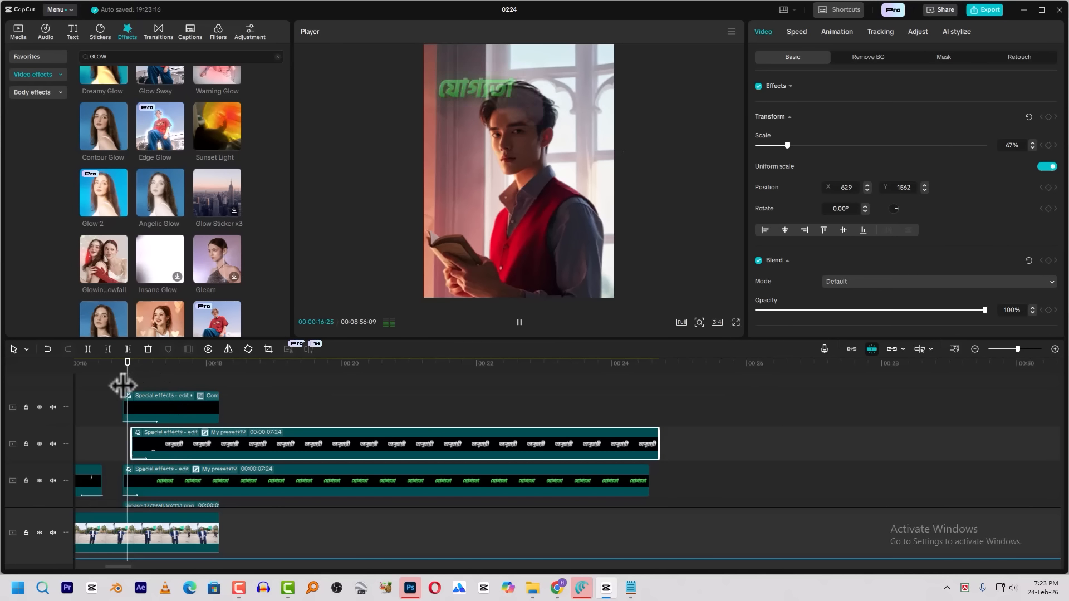
{"action": "key", "text": "space"}
{"action": "key", "text": "space"}
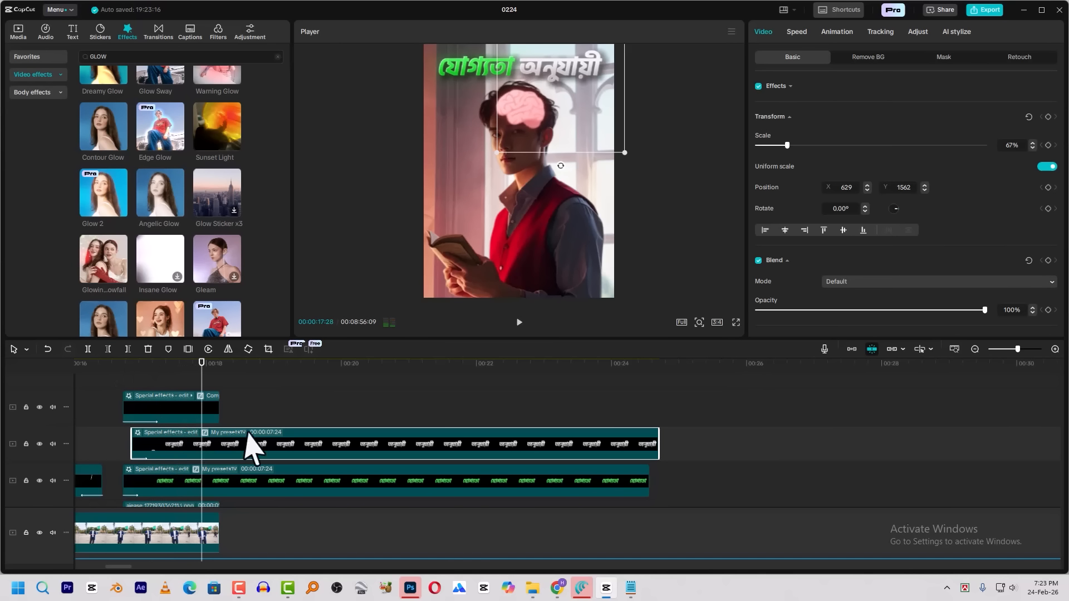
Move both caption clips to the tracks below the man's cutout and start the green one at about 00:00:16:27, keeping the stagger
{"action": "left_click", "coordinate": [251, 480]}
{"action": "mouse_move", "coordinate": [238, 472]}
{"action": "left_mouse_down"}
{"action": "mouse_move", "coordinate": [241, 487]}
{"action": "mouse_move", "coordinate": [262, 444]}
{"action": "mouse_move", "coordinate": [257, 483]}
{"action": "mouse_move", "coordinate": [294, 444]}
{"action": "mouse_move", "coordinate": [253, 449]}
{"action": "mouse_move", "coordinate": [227, 478]}
{"action": "left_mouse_up"}
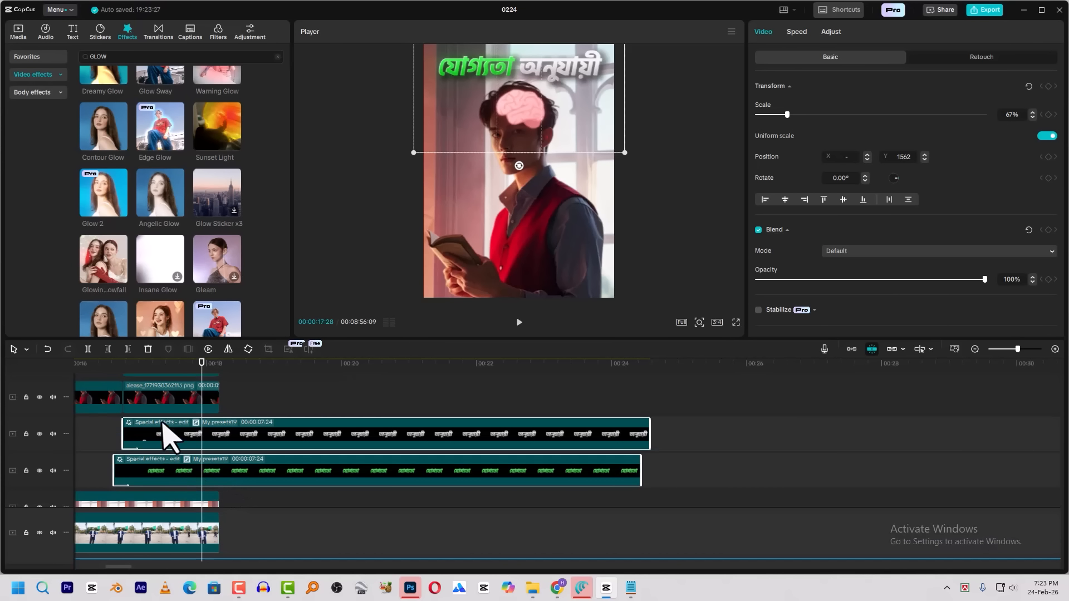
{"action": "left_click_drag", "start_coordinate": [118, 372], "coordinate": [168, 426]}
Trim the ends of all the brain scene's layers, including both captions, to 00:00:18:02
{"action": "left_click_drag", "start_coordinate": [188, 372], "coordinate": [201, 523]}
{"action": "key", "text": "space"}
{"action": "left_click", "coordinate": [210, 371]}
{"action": "scroll", "coordinate": [233, 391], "scroll_direction": "up", "scroll_amount": 1}
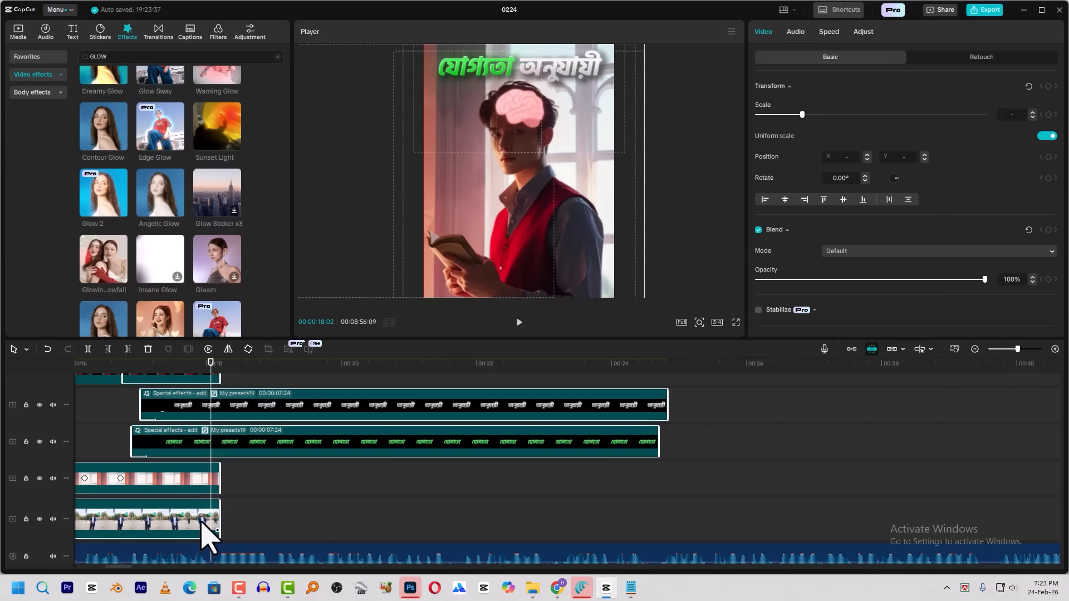
{"action": "key", "text": "w"}
Review the reference video around 00:05:50 to 00:05:55 to examine the shot that follows the brain scene
{"action": "left_click_drag", "start_coordinate": [482, 370], "coordinate": [507, 376]}
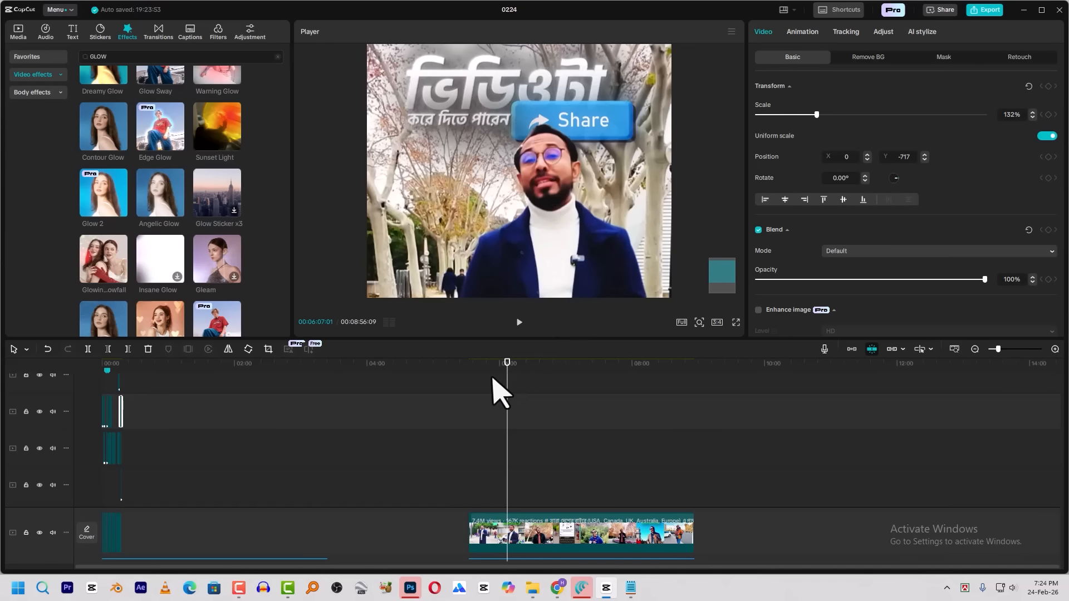
{"action": "scroll", "coordinate": [477, 411], "scroll_direction": "down", "scroll_amount": 1}
{"action": "left_click_drag", "start_coordinate": [421, 367], "coordinate": [413, 385]}
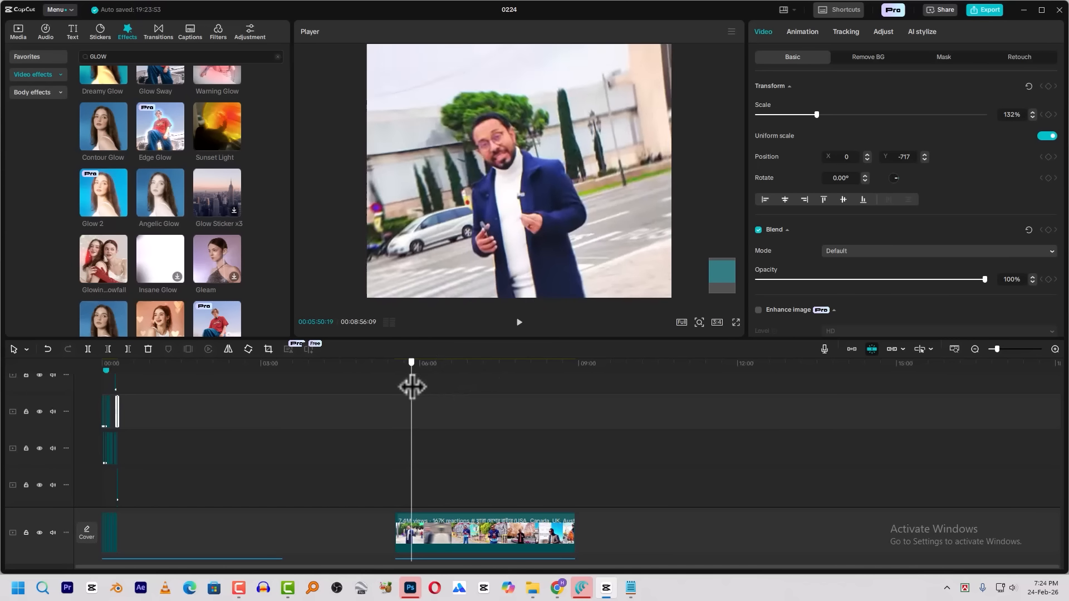
{"action": "scroll", "coordinate": [571, 146], "scroll_direction": "down", "scroll_amount": 5}
{"action": "scroll", "coordinate": [423, 402], "scroll_direction": "up", "scroll_amount": 1}
{"action": "scroll", "coordinate": [509, 382], "scroll_direction": "up", "scroll_amount": 5}
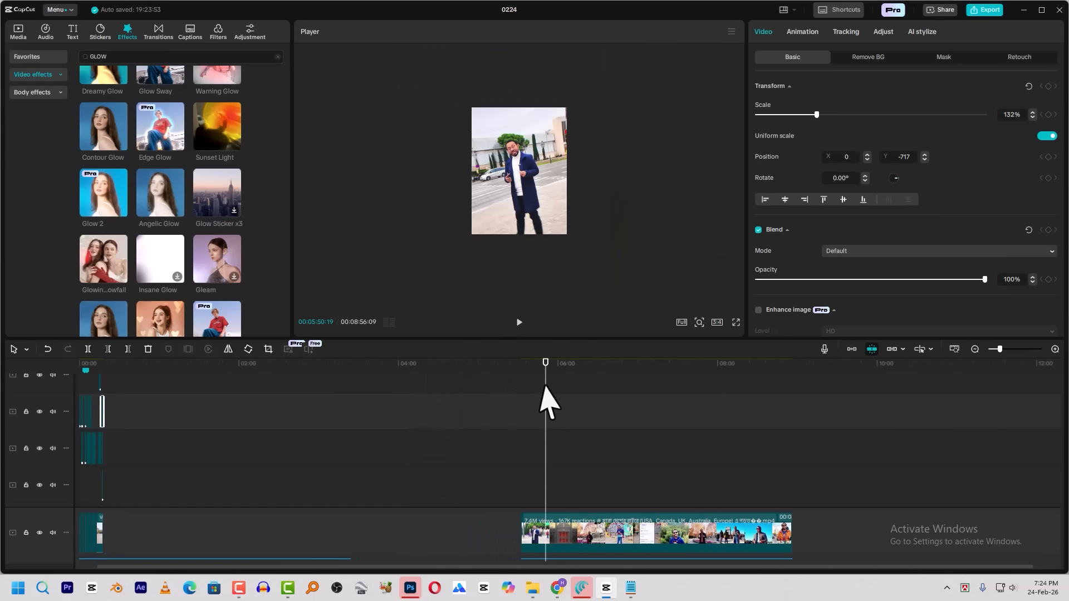
{"action": "key", "text": "space"}
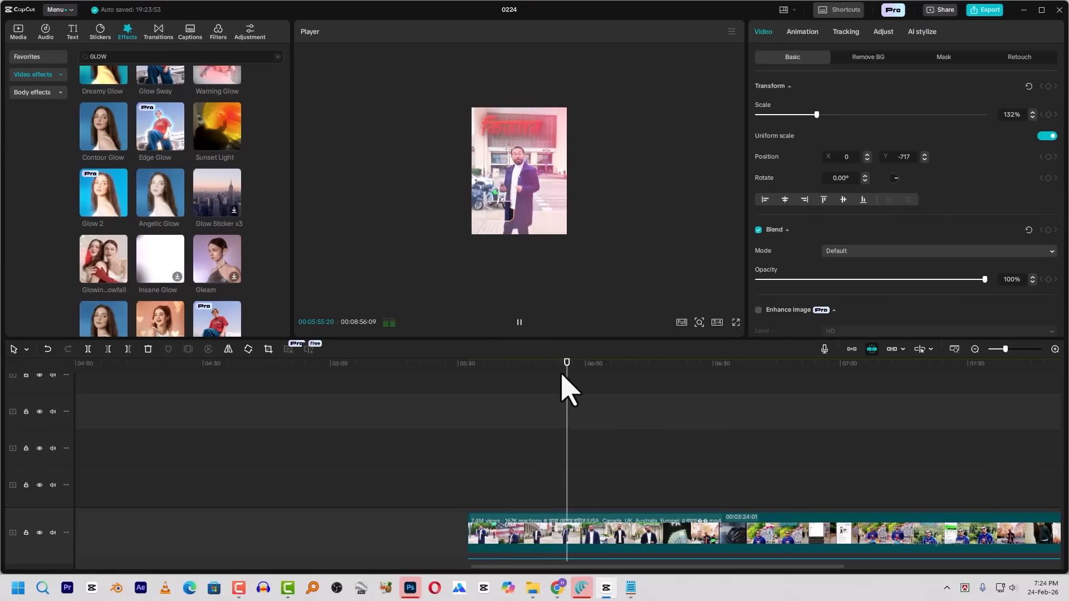
{"action": "key", "text": "space"}
{"action": "left_click_drag", "start_coordinate": [556, 367], "coordinate": [559, 389]}
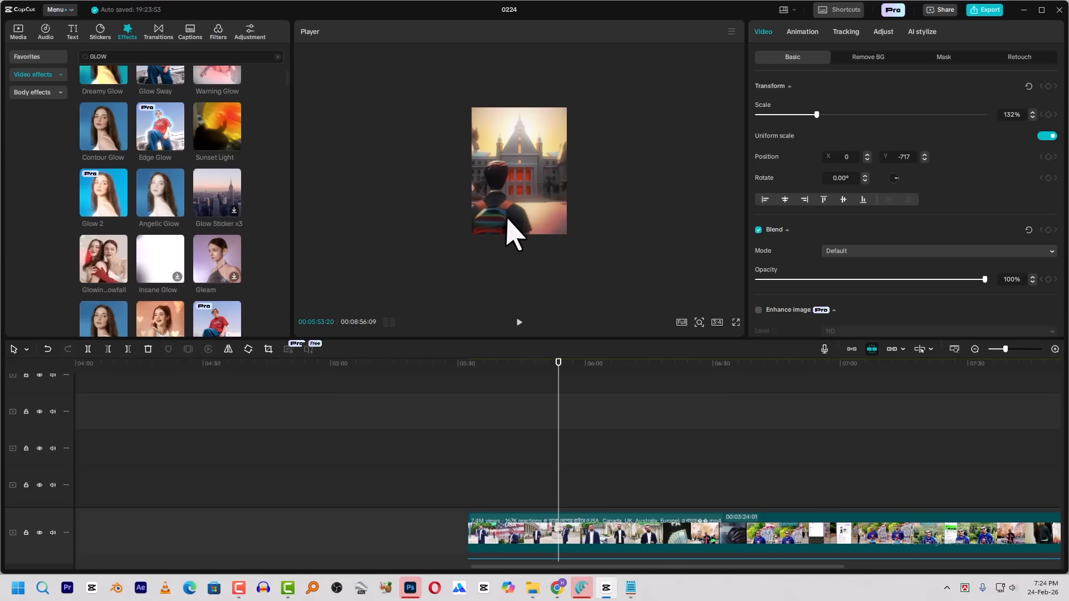
{"action": "left_click_drag", "start_coordinate": [120, 372], "coordinate": [8, 371]}
{"action": "left_click", "coordinate": [179, 365]}
{"action": "scroll", "coordinate": [207, 412], "scroll_direction": "up", "scroll_amount": 2}
{"action": "scroll", "coordinate": [211, 426], "scroll_direction": "up", "scroll_amount": 3}
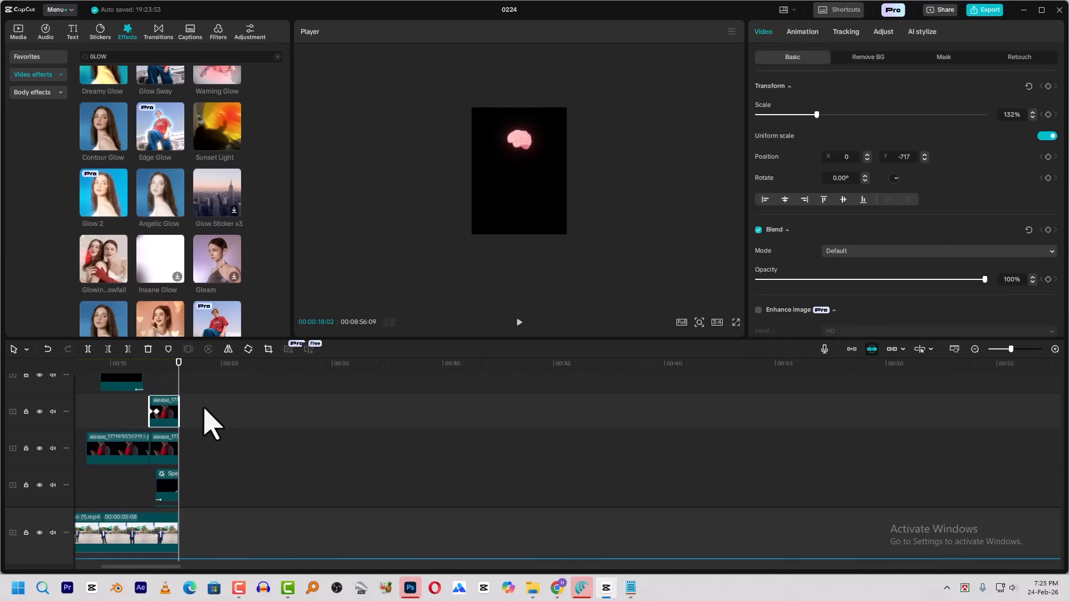
{"action": "left_click", "coordinate": [19, 31]}
{"action": "left_click_drag", "start_coordinate": [140, 179], "coordinate": [210, 540]}
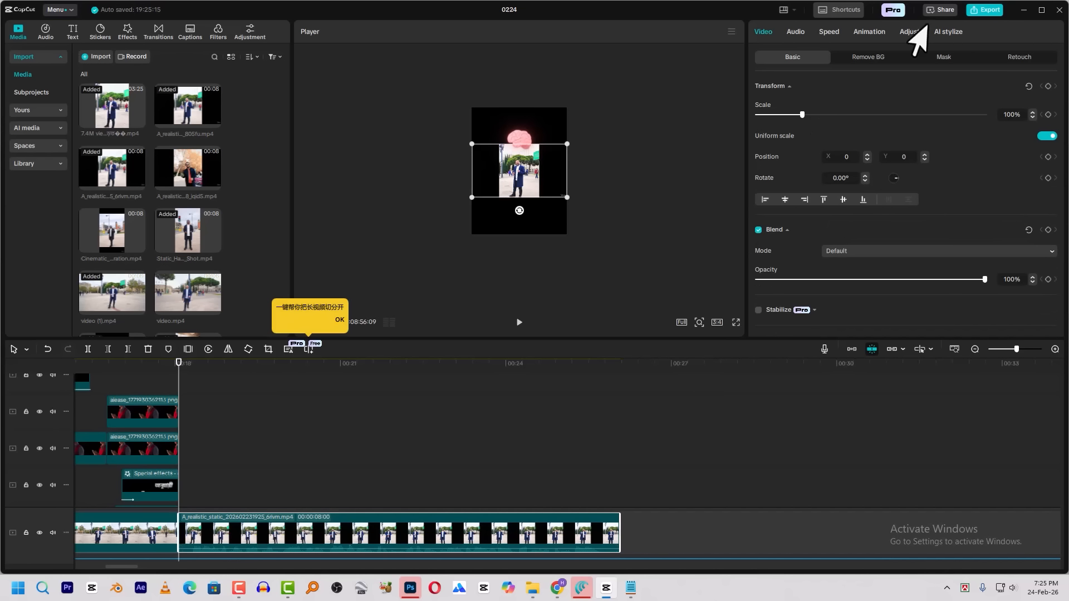
Enlarge the new clip of the man in the blue coat to fill the frame's height and mute its audio
{"action": "left_click", "coordinate": [796, 32]}
{"action": "left_click_drag", "start_coordinate": [567, 198], "coordinate": [618, 313]}
{"action": "left_click_drag", "start_coordinate": [834, 115], "coordinate": [445, 301]}
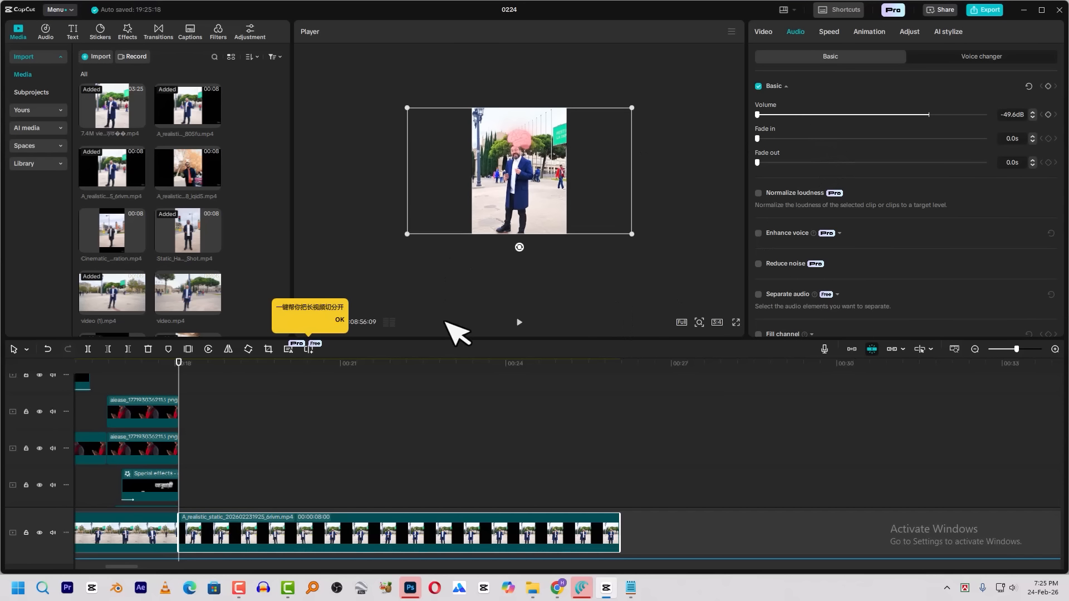
Play through the new clip, split it at 00:00:19:15 and delete the remainder after the cut
{"action": "key", "text": "space"}
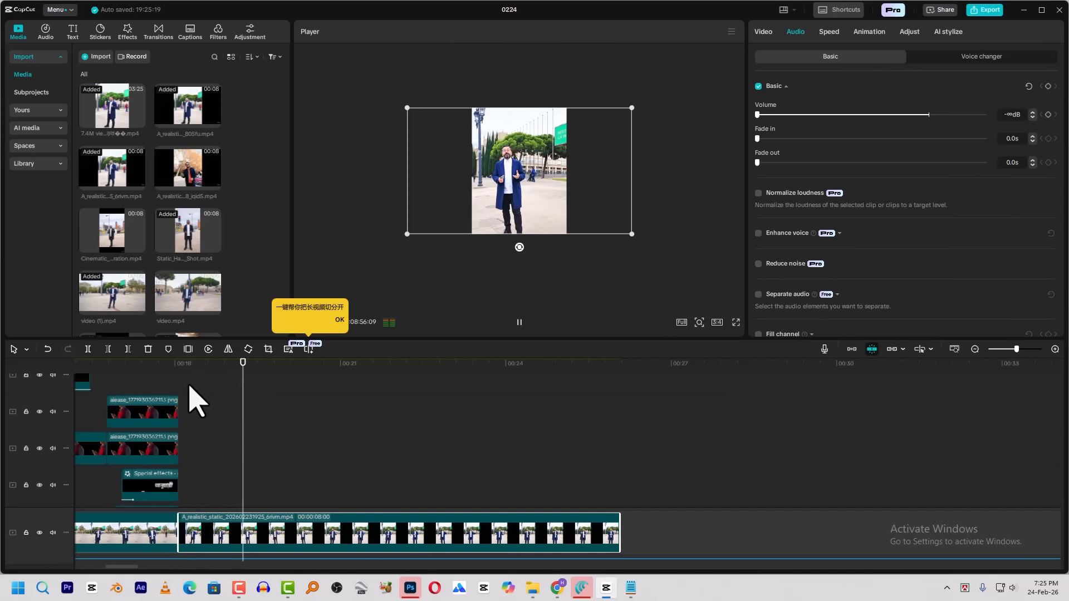
{"action": "key", "text": "space"}
{"action": "key", "text": "space"}
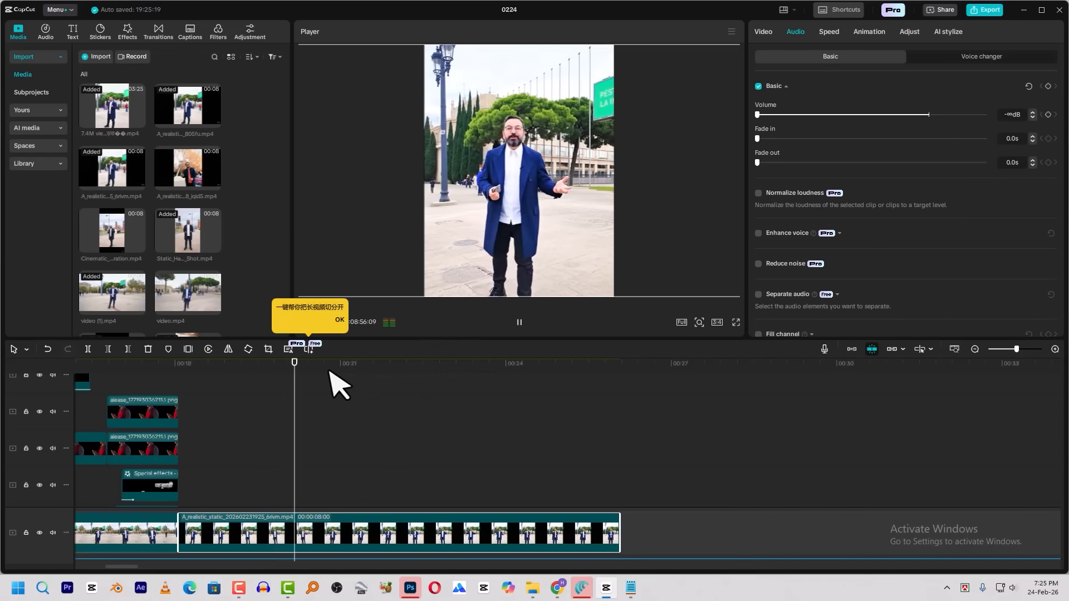
{"action": "left_click", "coordinate": [235, 365]}
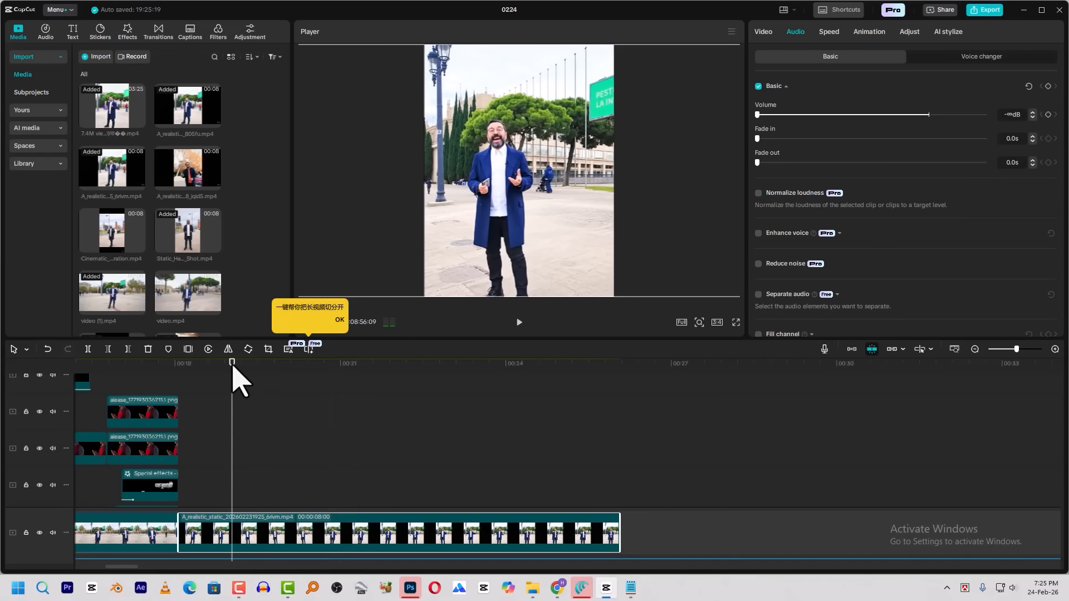
{"action": "key", "text": "space"}
{"action": "left_click_drag", "start_coordinate": [259, 363], "coordinate": [252, 363]}
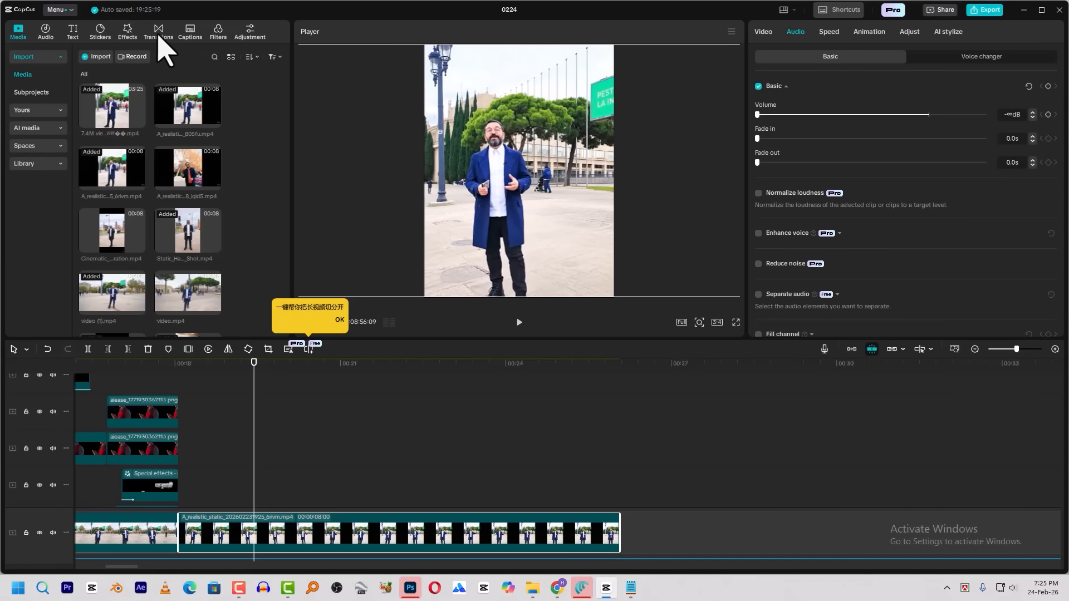
{"action": "key", "text": "space"}
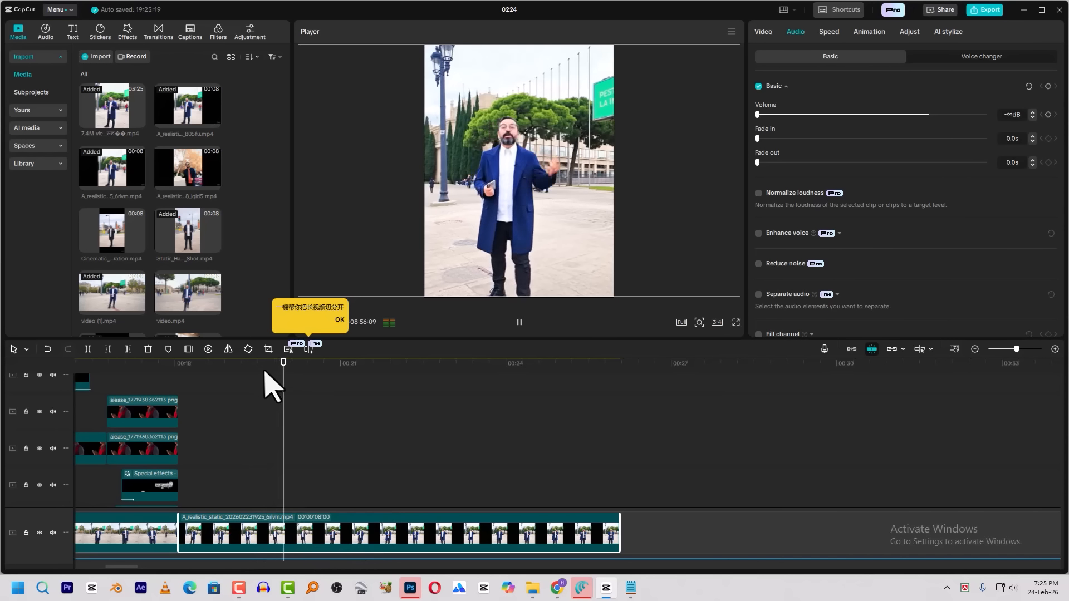
{"action": "key", "text": "ctrl+b"}
{"action": "key", "text": "Delete"}
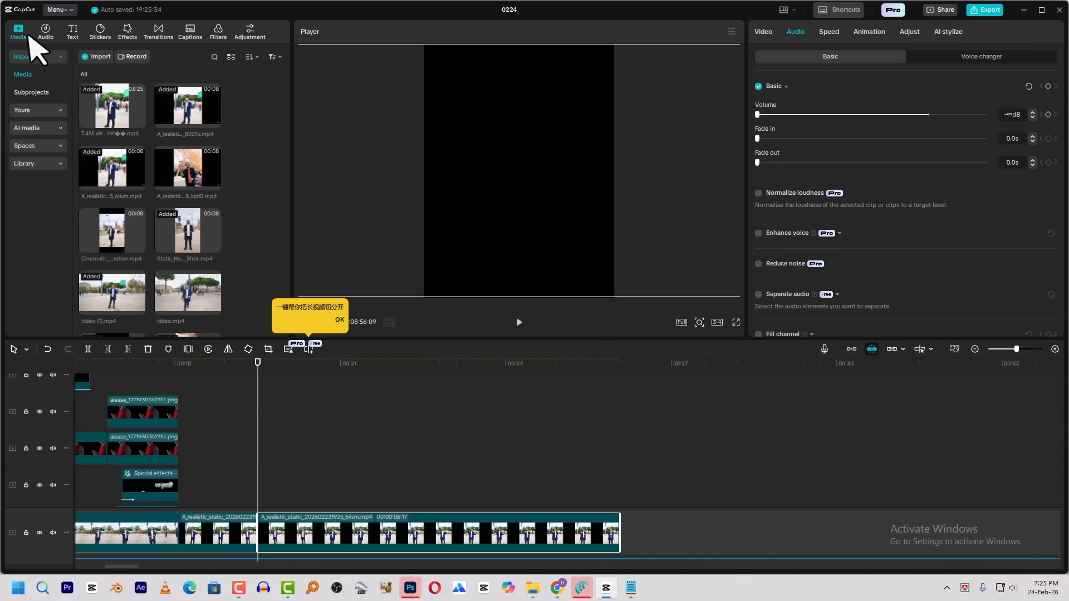
{"action": "left_click", "coordinate": [99, 57]}
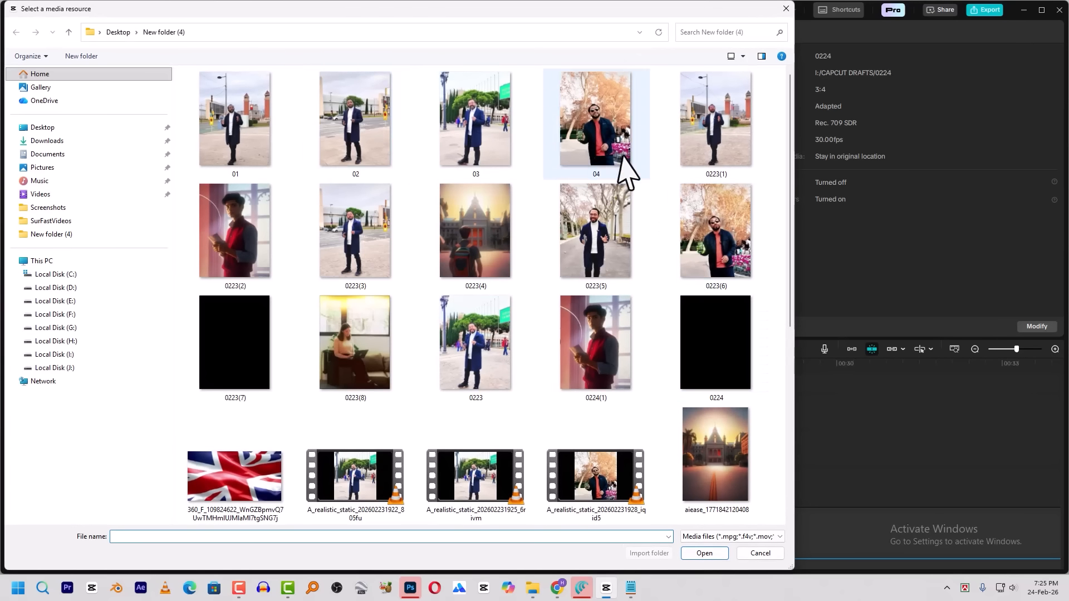
{"action": "scroll", "coordinate": [625, 167], "scroll_direction": "down", "scroll_amount": 5}
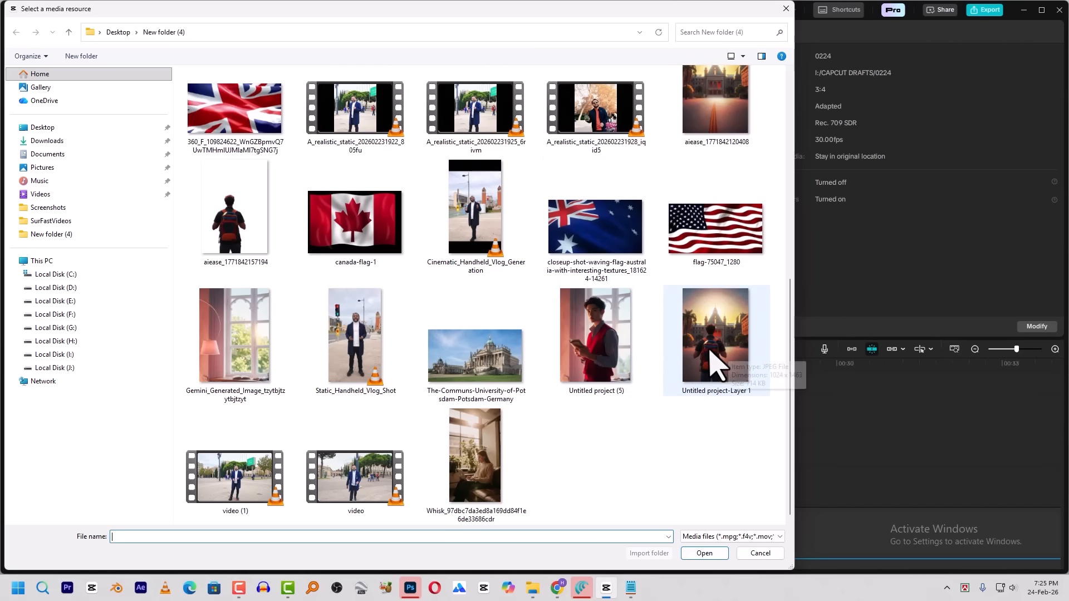
{"action": "left_click", "coordinate": [713, 346]}
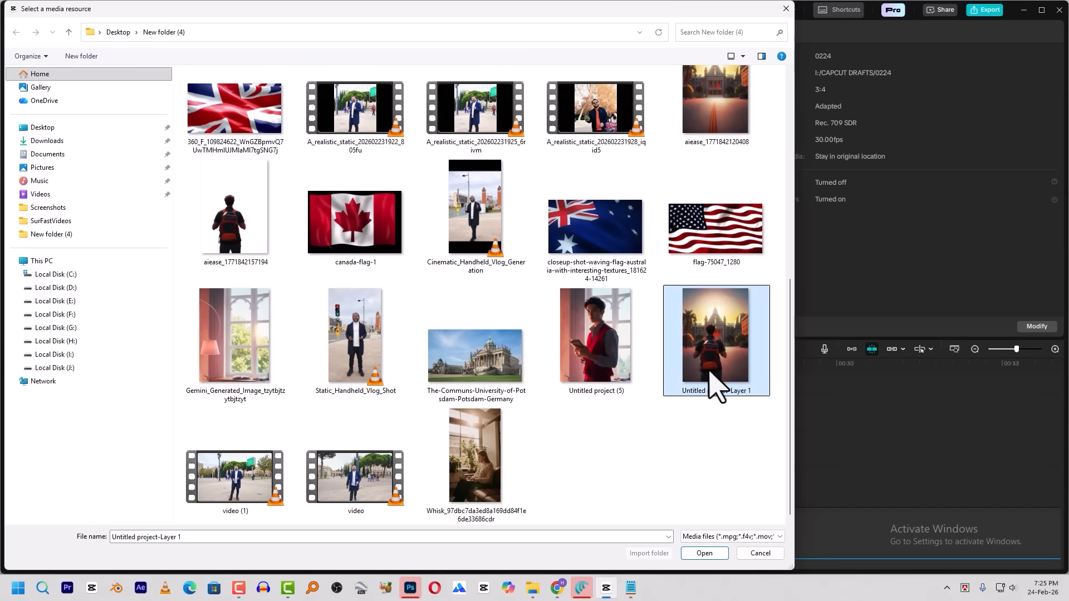
{"action": "left_click", "coordinate": [758, 553]}
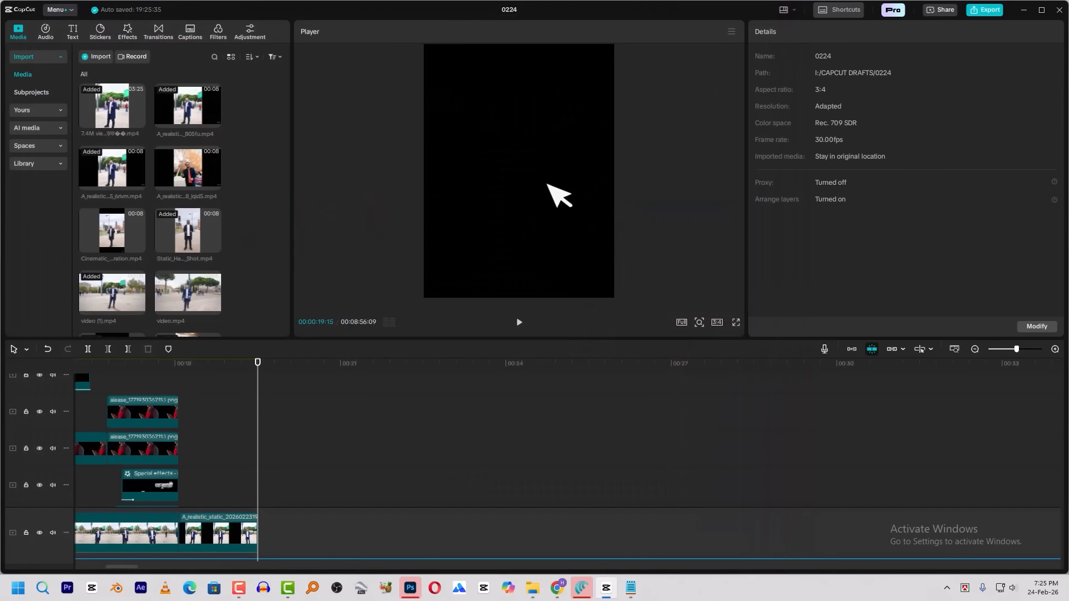
Import Untitled project-Layer 1, place it above the main track from 00:00:18:02, and remove its background with Auto removal
{"action": "left_click", "coordinate": [102, 61]}
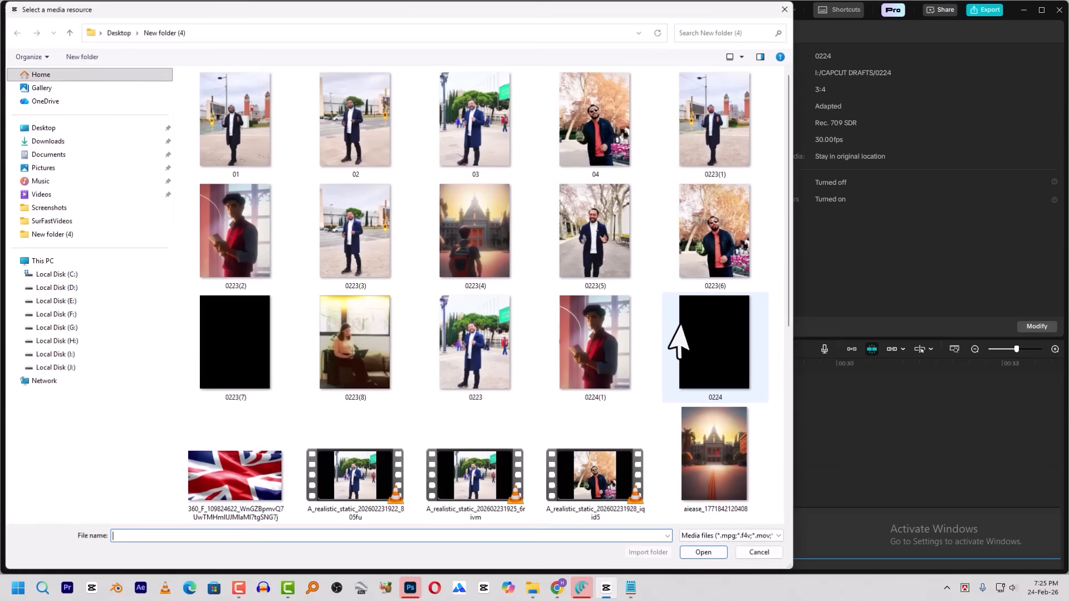
{"action": "scroll", "coordinate": [687, 390], "scroll_direction": "down", "scroll_amount": 5}
{"action": "left_click", "coordinate": [718, 349]}
{"action": "double_click", "coordinate": [718, 350]}
{"action": "left_click_drag", "start_coordinate": [134, 303], "coordinate": [185, 500]}
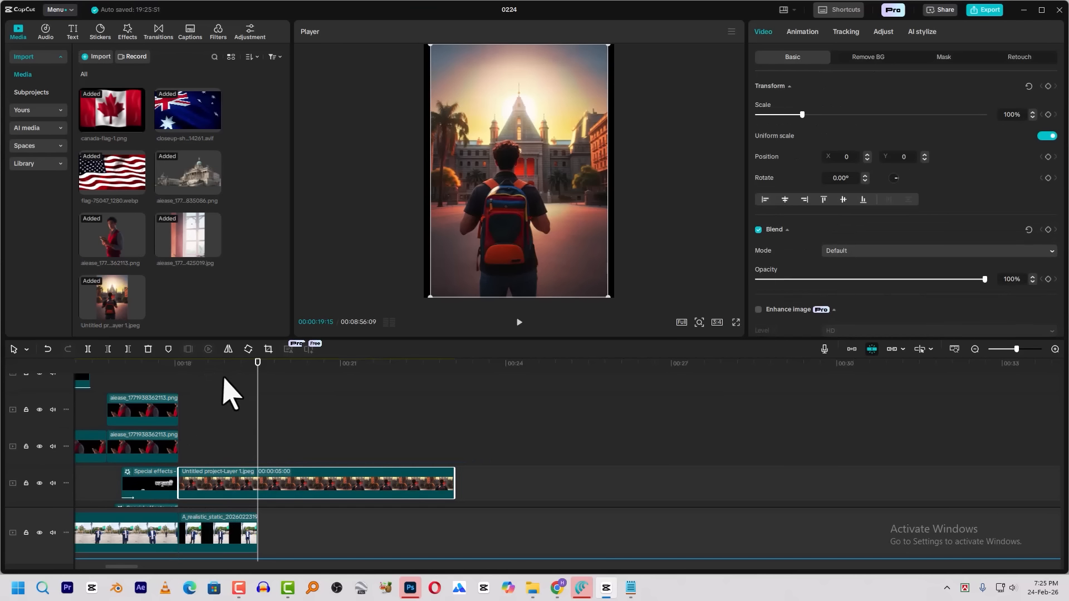
{"action": "left_click", "coordinate": [859, 59]}
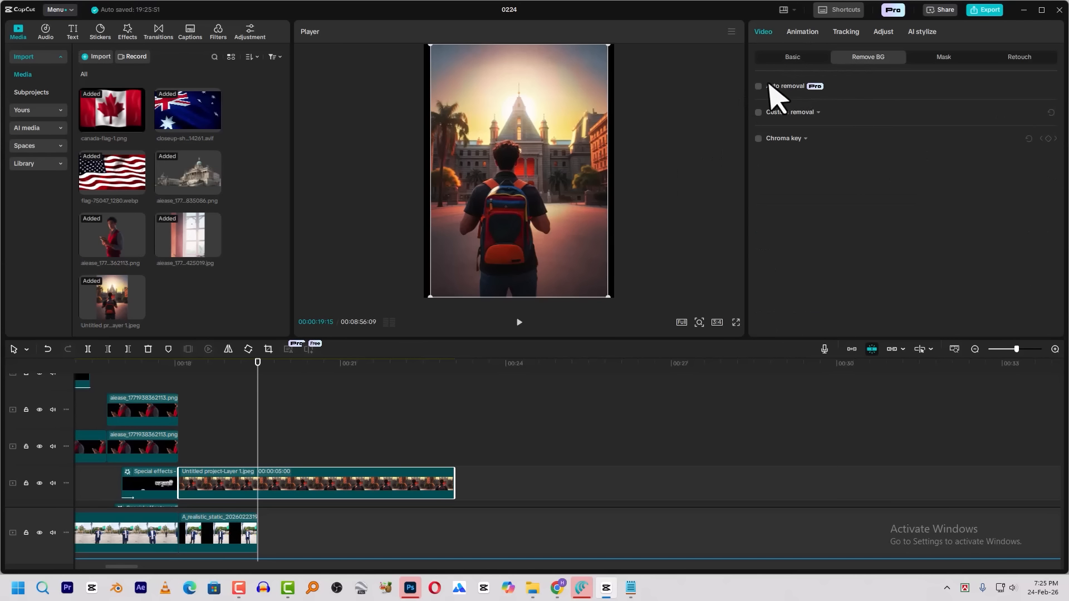
{"action": "left_click", "coordinate": [759, 87]}
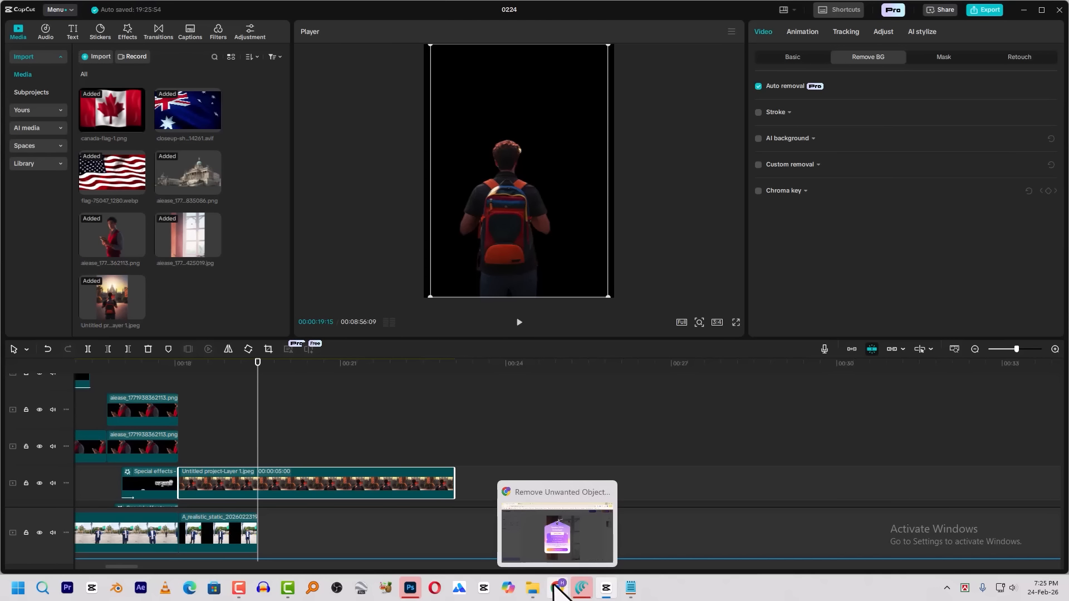
Switch to the AIEASE object remover in Chrome, dismiss the offer, and load Untitled project-Layer 1 for editing
{"action": "left_click", "coordinate": [557, 588]}
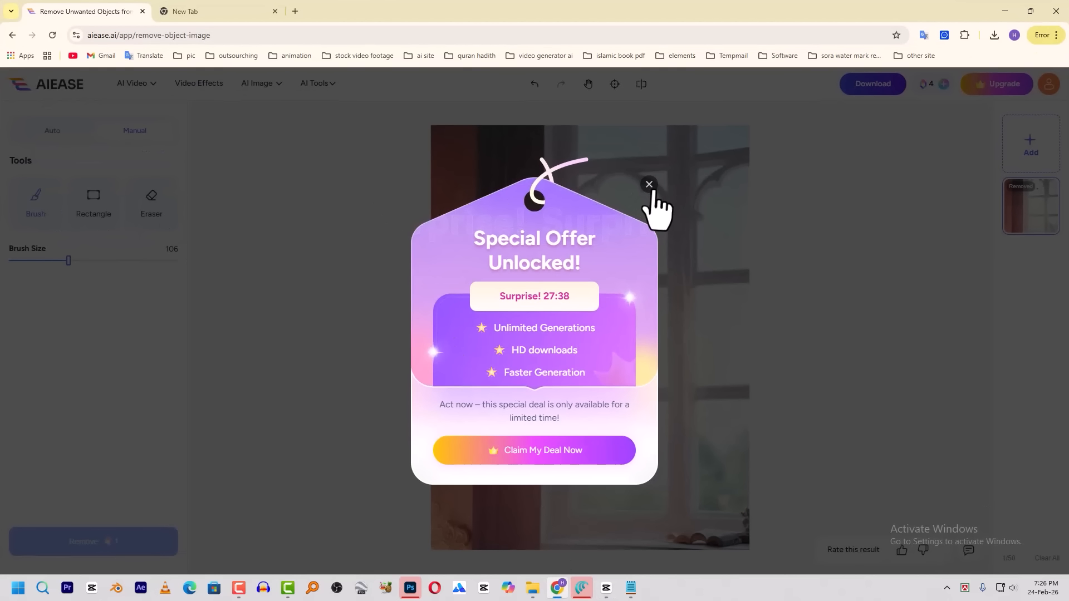
{"action": "left_click", "coordinate": [650, 185]}
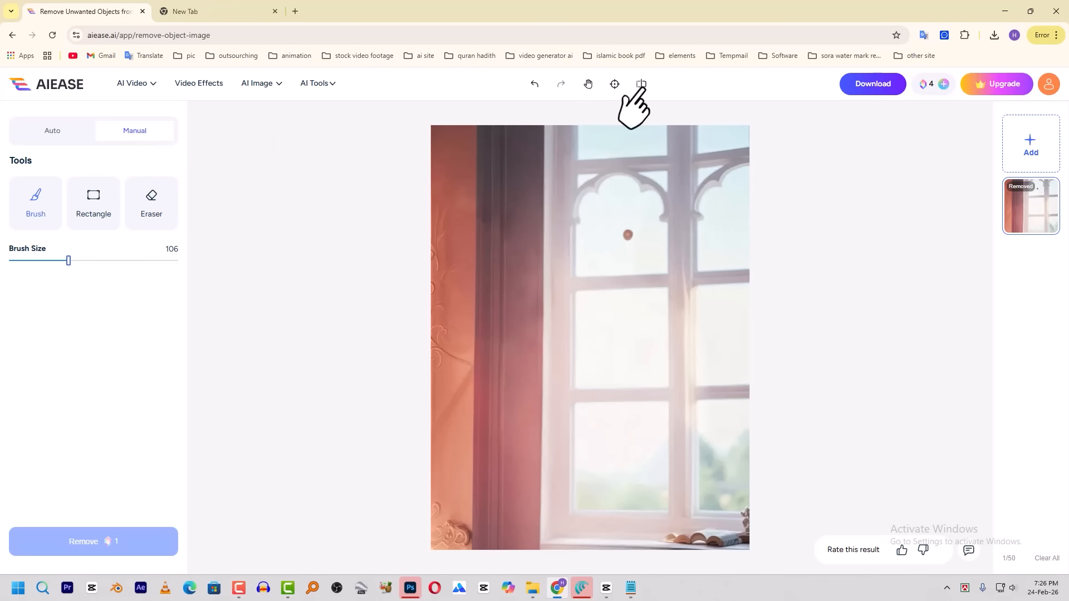
{"action": "left_click", "coordinate": [1029, 153]}
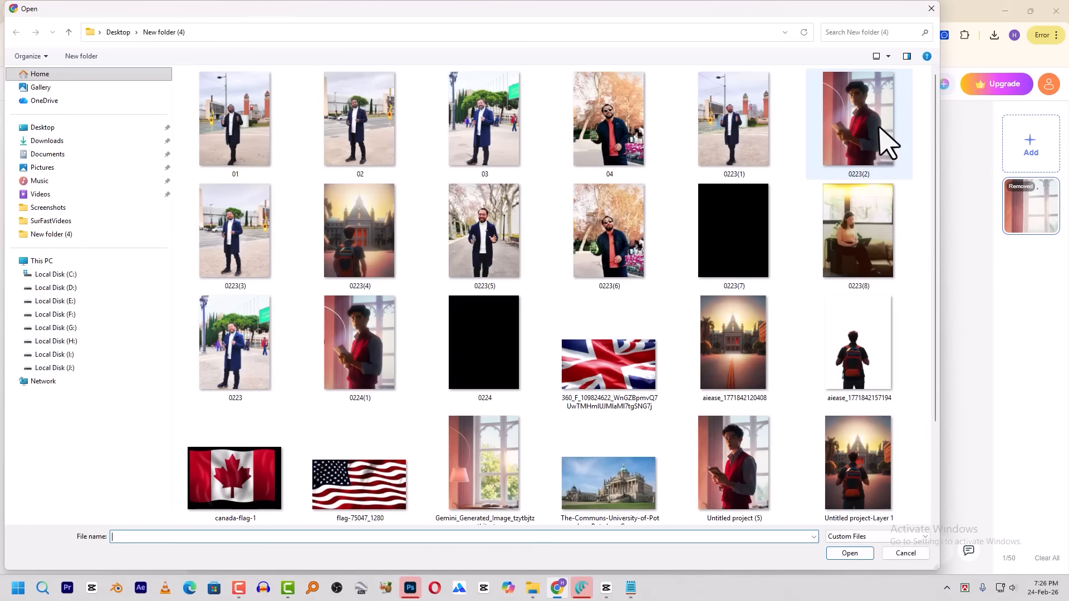
{"action": "scroll", "coordinate": [665, 234], "scroll_direction": "down", "scroll_amount": 2}
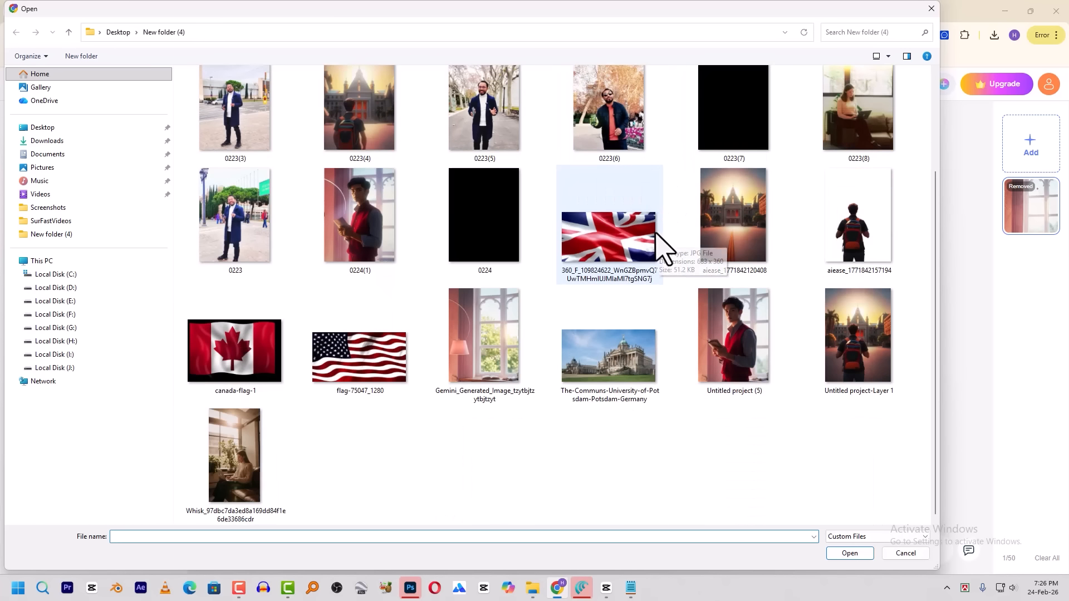
{"action": "double_click", "coordinate": [846, 321]}
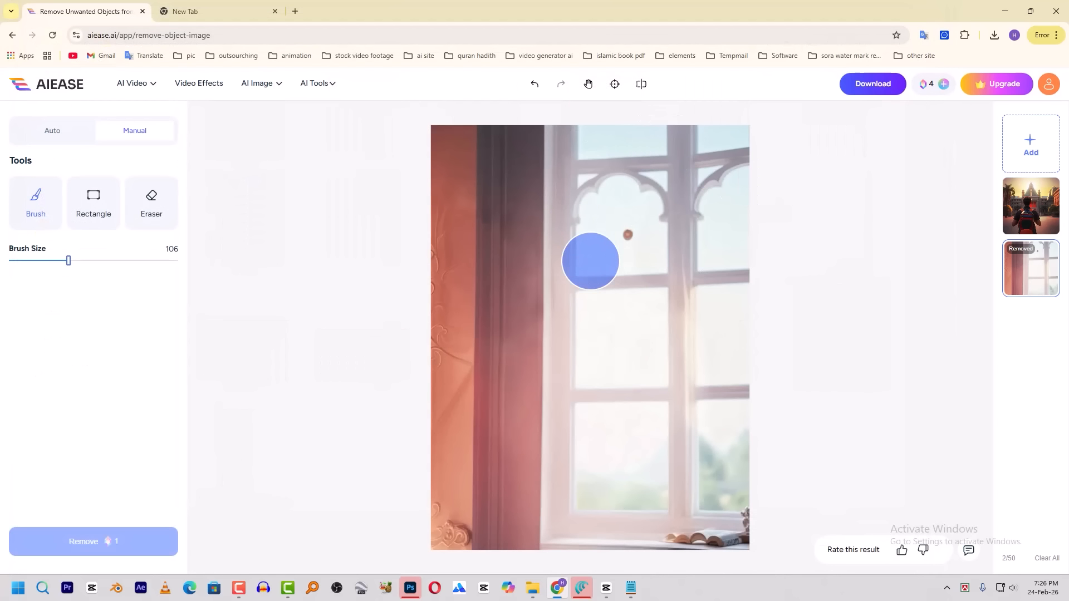
{"action": "left_click", "coordinate": [1012, 223]}
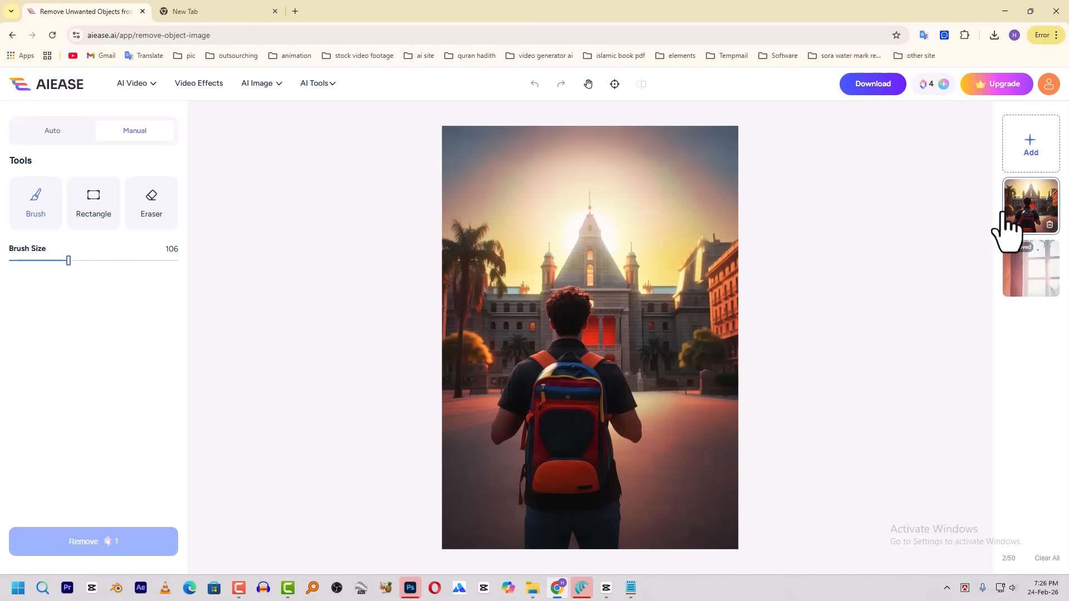
Brush over the man with the backpack and remove him from the building image
{"action": "left_click", "coordinate": [569, 307]}
{"action": "mouse_move", "coordinate": [569, 307]}
{"action": "left_mouse_down"}
{"action": "mouse_move", "coordinate": [570, 370]}
{"action": "mouse_move", "coordinate": [544, 375]}
{"action": "mouse_move", "coordinate": [509, 430]}
{"action": "mouse_move", "coordinate": [536, 444]}
{"action": "mouse_move", "coordinate": [546, 523]}
{"action": "mouse_move", "coordinate": [596, 520]}
{"action": "mouse_move", "coordinate": [590, 432]}
{"action": "mouse_move", "coordinate": [626, 427]}
{"action": "mouse_move", "coordinate": [602, 345]}
{"action": "mouse_move", "coordinate": [590, 374]}
{"action": "left_mouse_up"}
{"action": "mouse_move", "coordinate": [945, 84]}
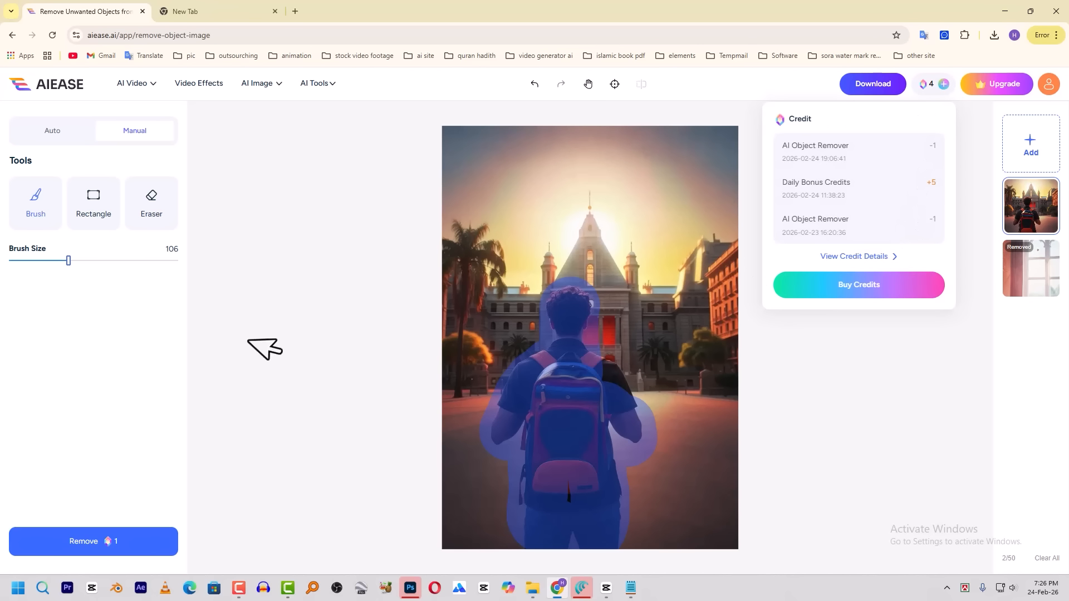
{"action": "left_click", "coordinate": [95, 541]}
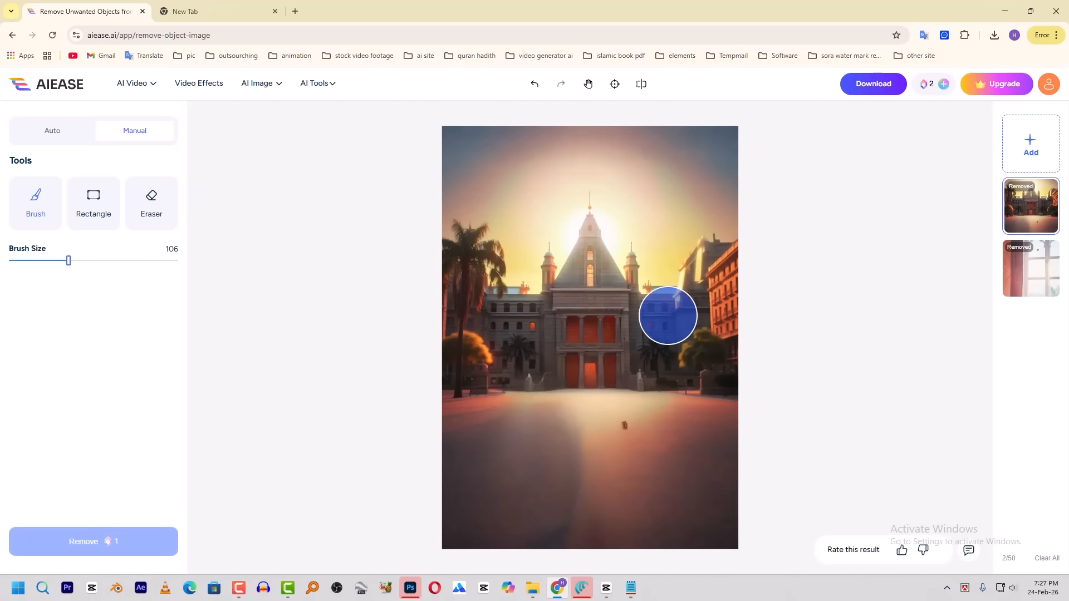
Download the cleaned building image as the low-res version and show it in its download folder
{"action": "left_click", "coordinate": [870, 85]}
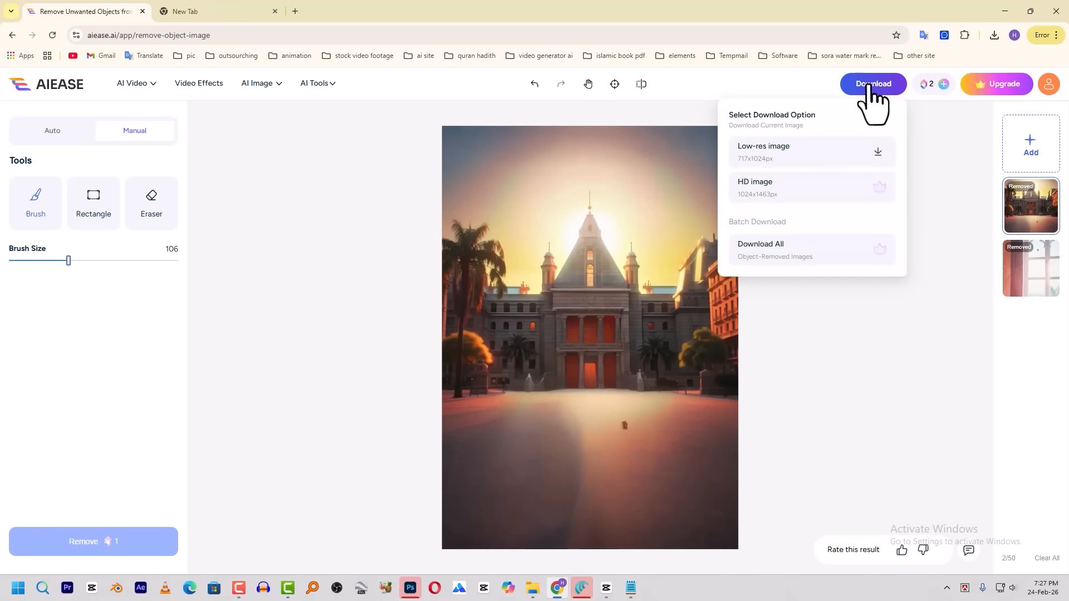
{"action": "left_click", "coordinate": [874, 156]}
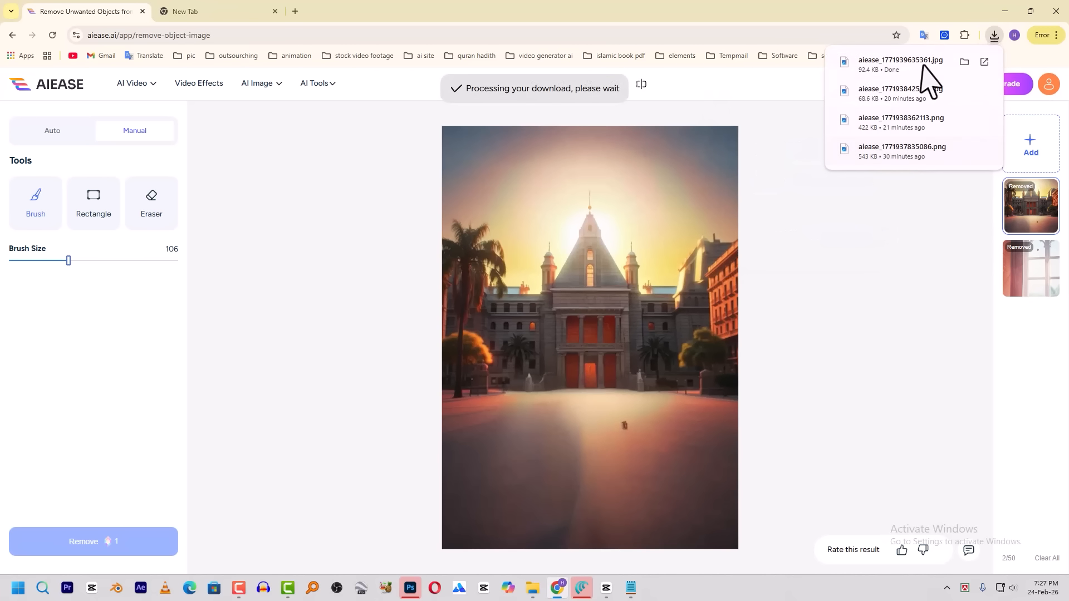
{"action": "left_click", "coordinate": [970, 69]}
Add aiease_1771939635361.jpg to CapCut's main track at 00:00:19:15, enlarge it to fill the frame, and preview it behind the cutout
{"action": "left_click_drag", "start_coordinate": [610, 152], "coordinate": [315, 536]}
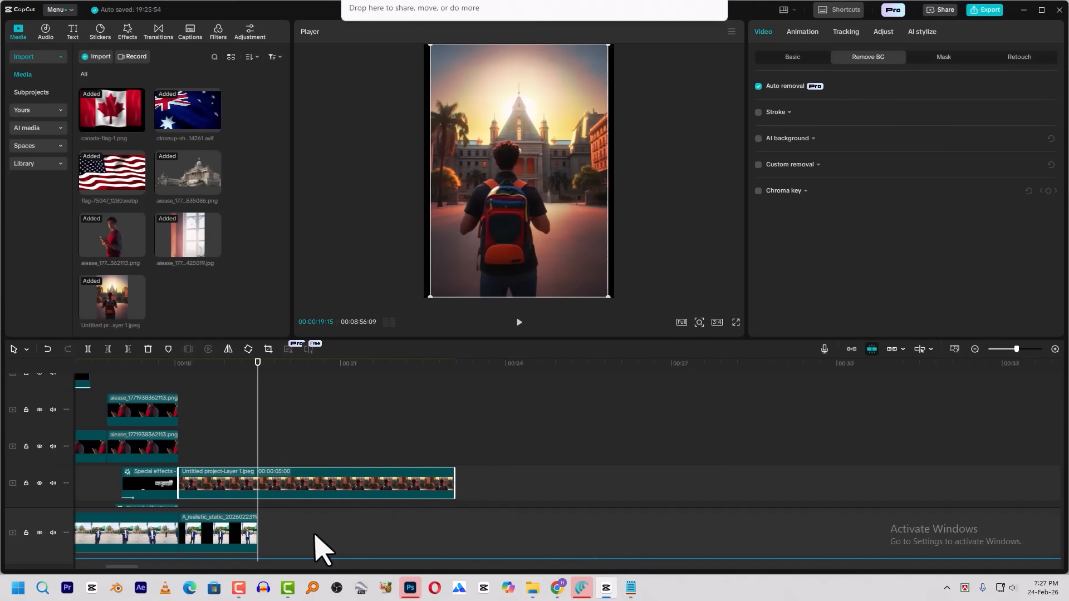
{"action": "left_click_drag", "start_coordinate": [605, 295], "coordinate": [612, 303]}
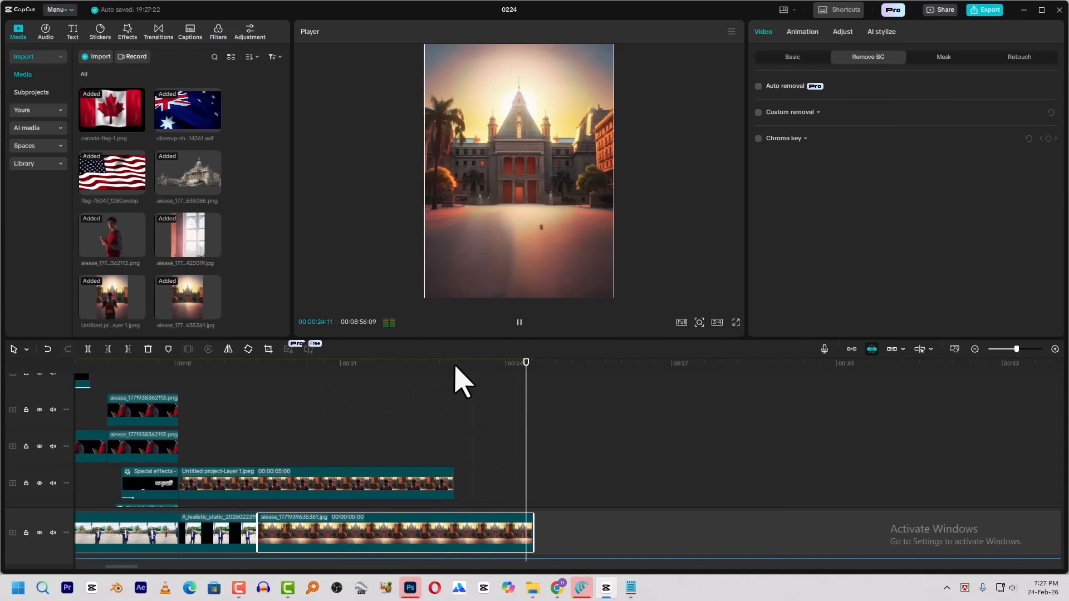
{"action": "left_click", "coordinate": [403, 384]}
{"action": "left_click", "coordinate": [406, 368]}
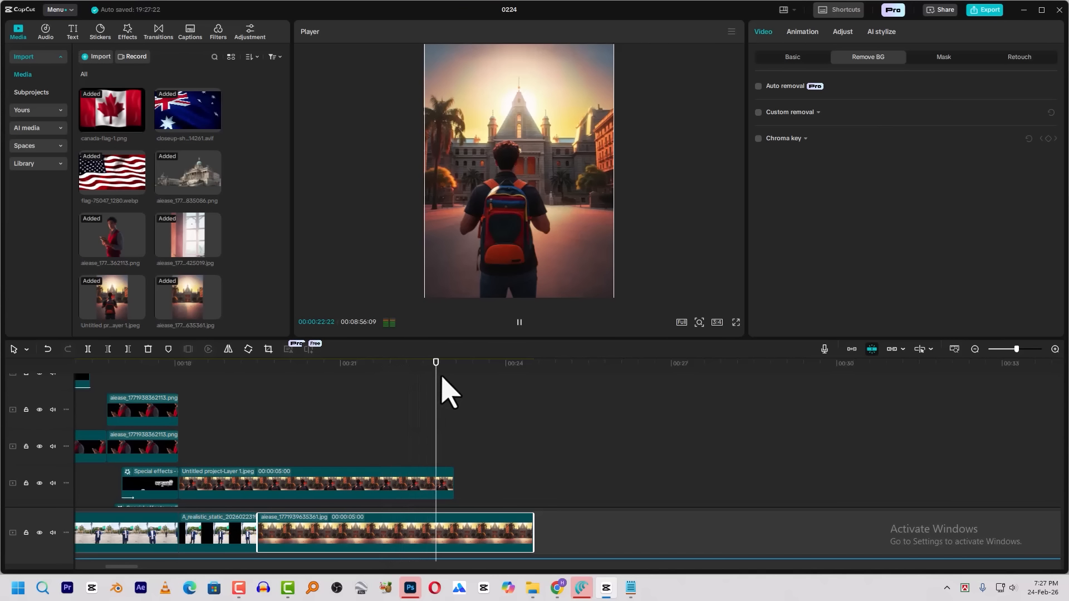
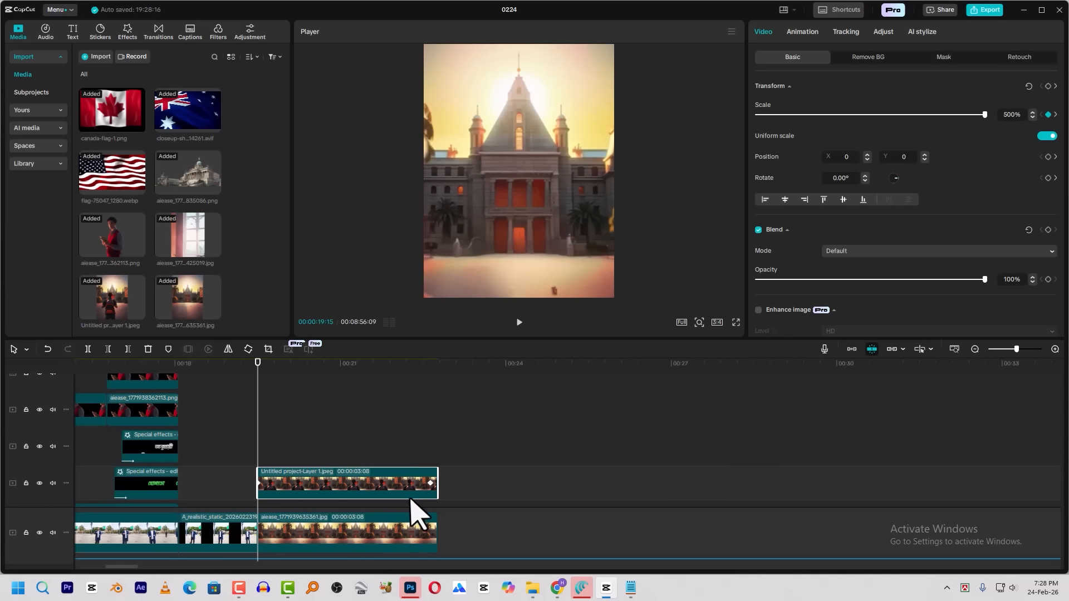
Preview the backpack student cutout and apply the Quad Ease preset curve to its end keyframe
{"action": "key", "text": "space"}
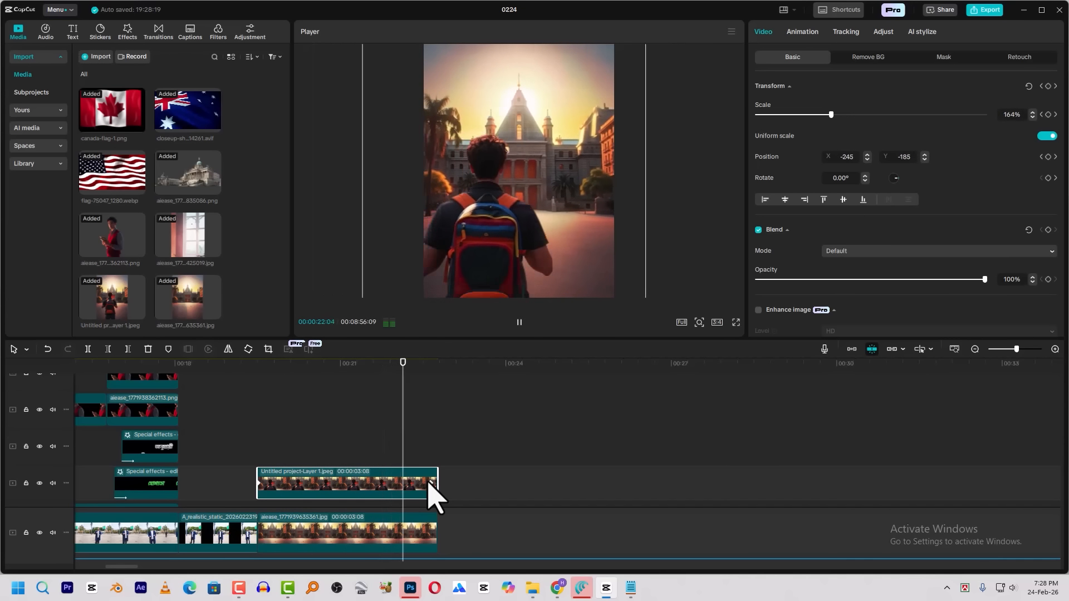
{"action": "right_click", "coordinate": [430, 483]}
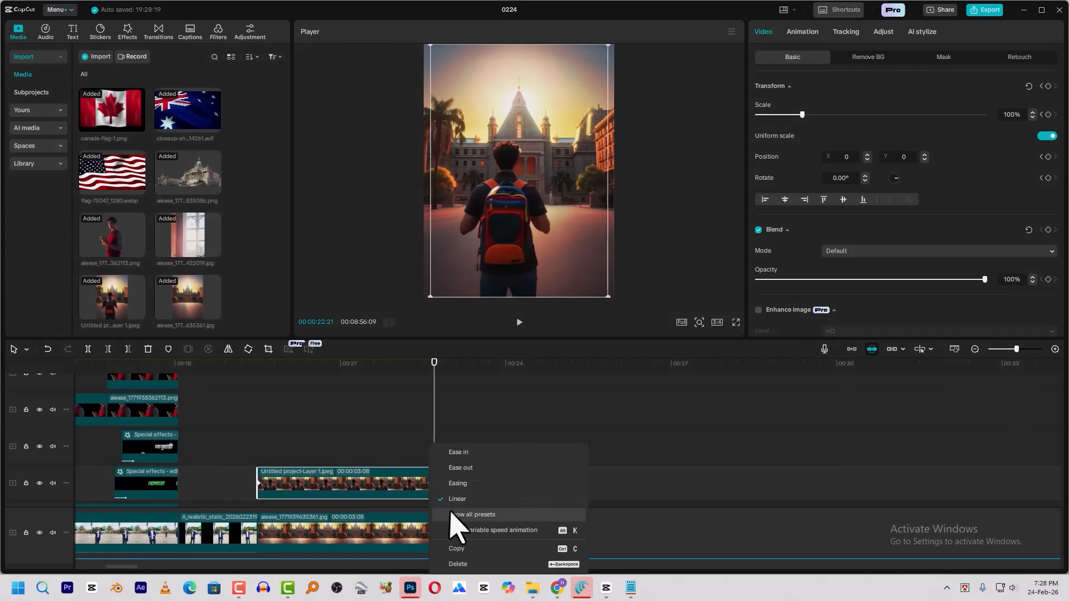
{"action": "left_click", "coordinate": [468, 519]}
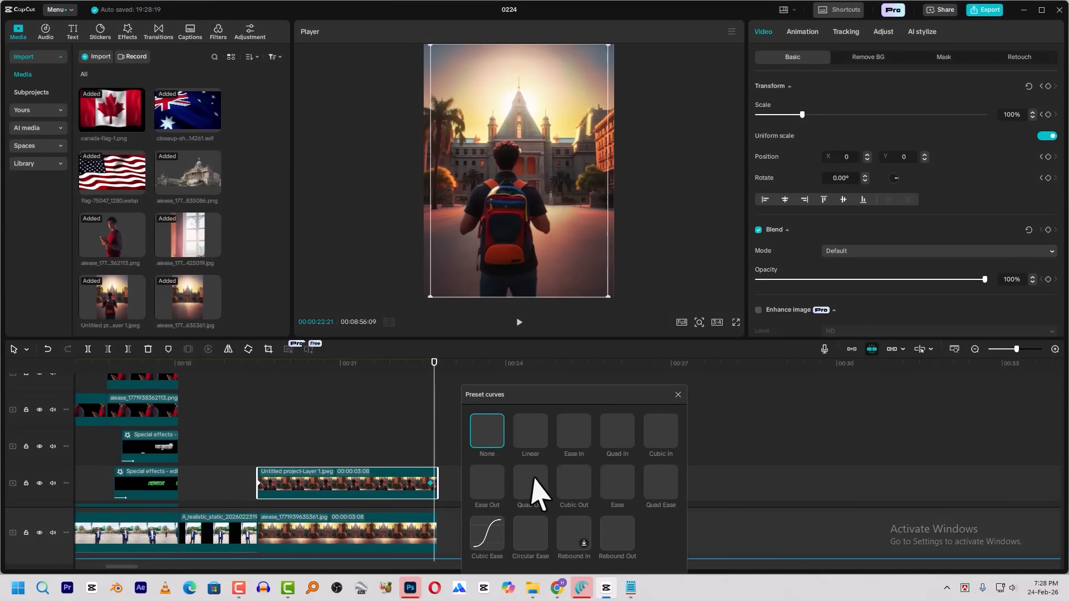
{"action": "left_click", "coordinate": [665, 485]}
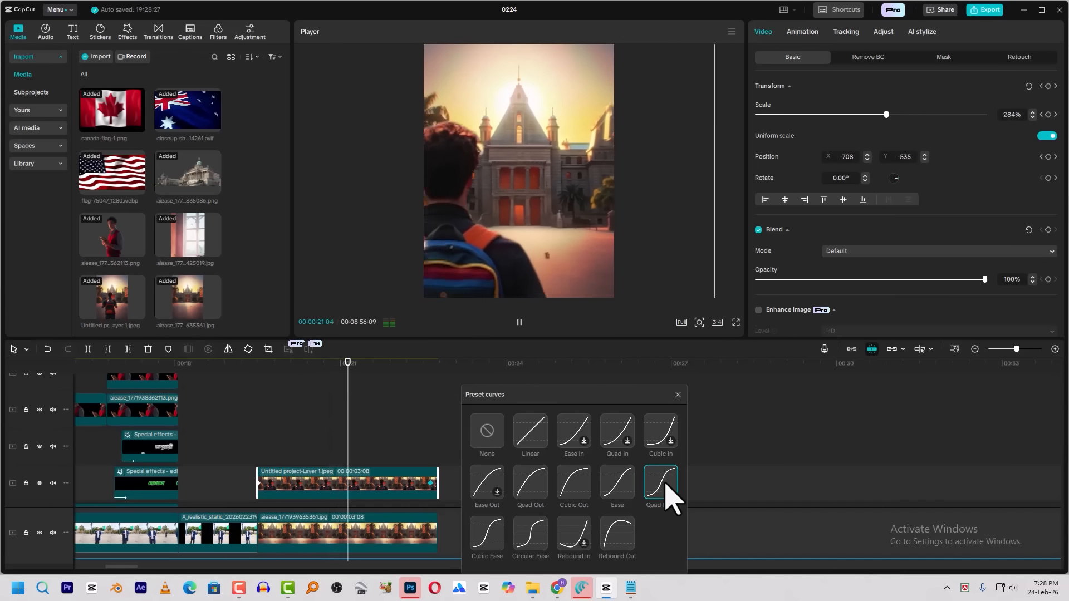
{"action": "left_click", "coordinate": [678, 396]}
Apply the Quad Ease preset curve to the end keyframe of the building background clip and preview the shot from its start
{"action": "left_click", "coordinate": [435, 542]}
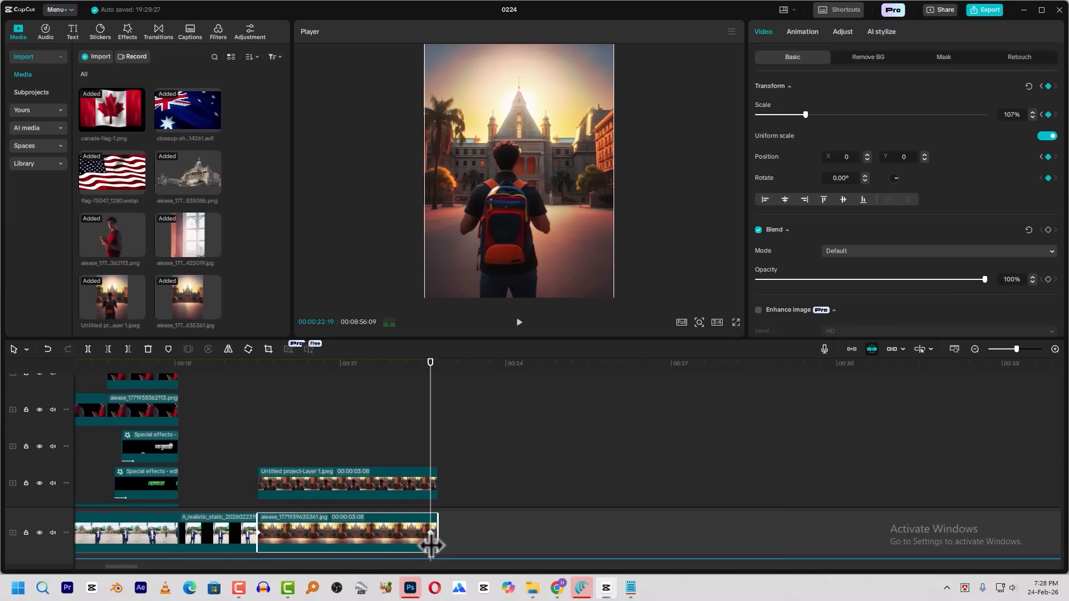
{"action": "right_click", "coordinate": [430, 540]}
{"action": "left_click", "coordinate": [427, 532]}
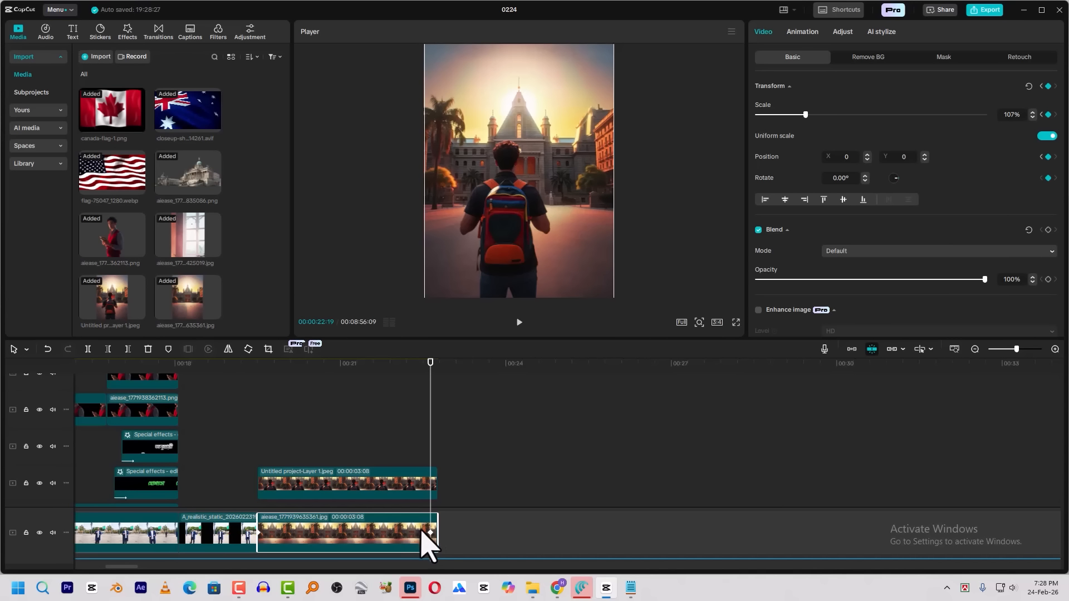
{"action": "left_click", "coordinate": [399, 363]}
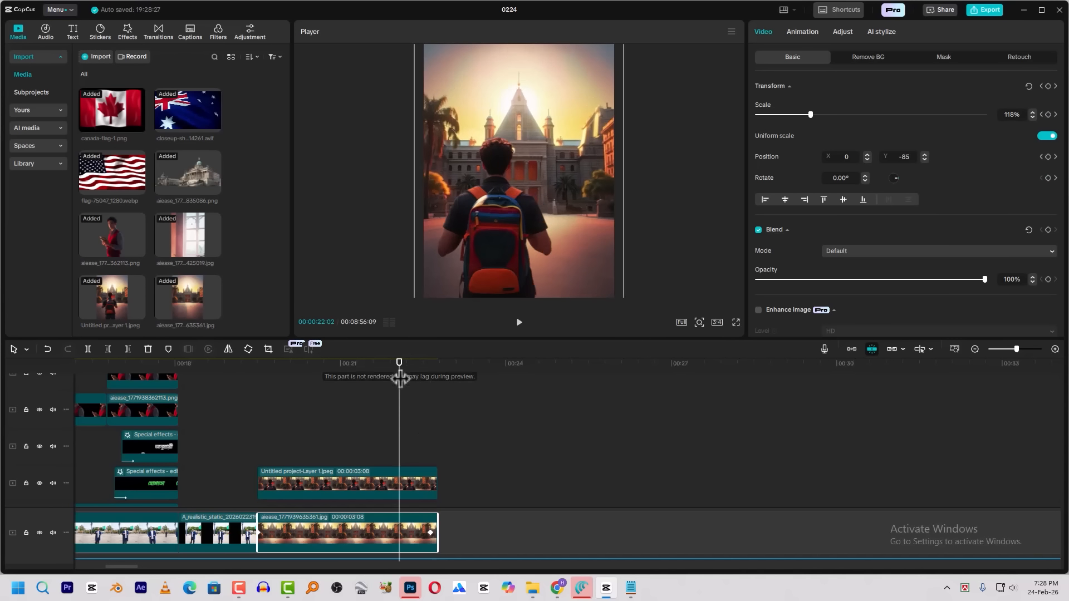
{"action": "right_click", "coordinate": [432, 532]}
{"action": "left_click", "coordinate": [501, 523]}
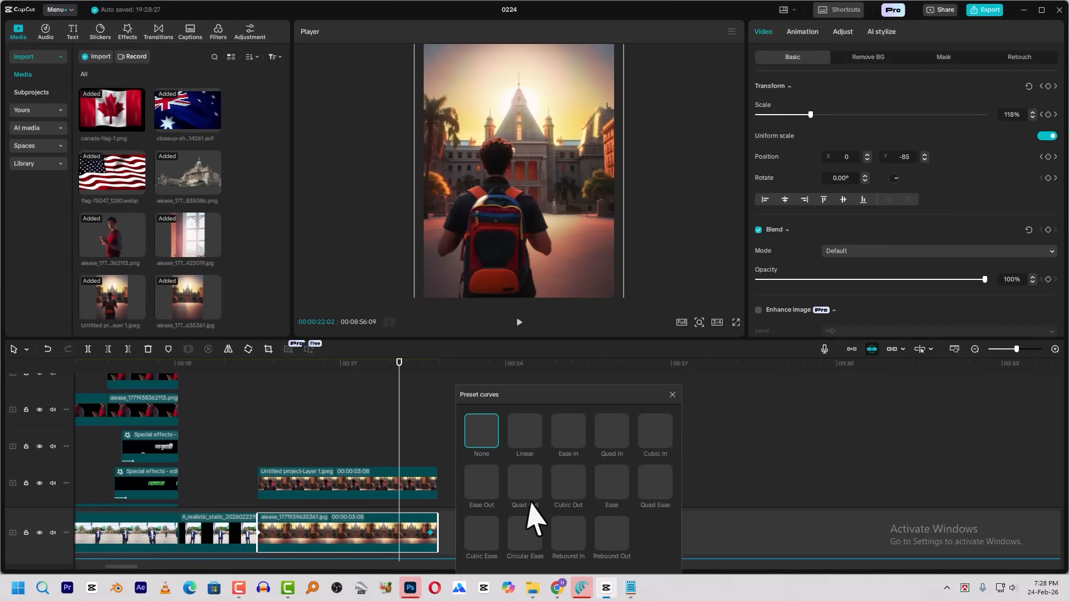
{"action": "left_click", "coordinate": [648, 486]}
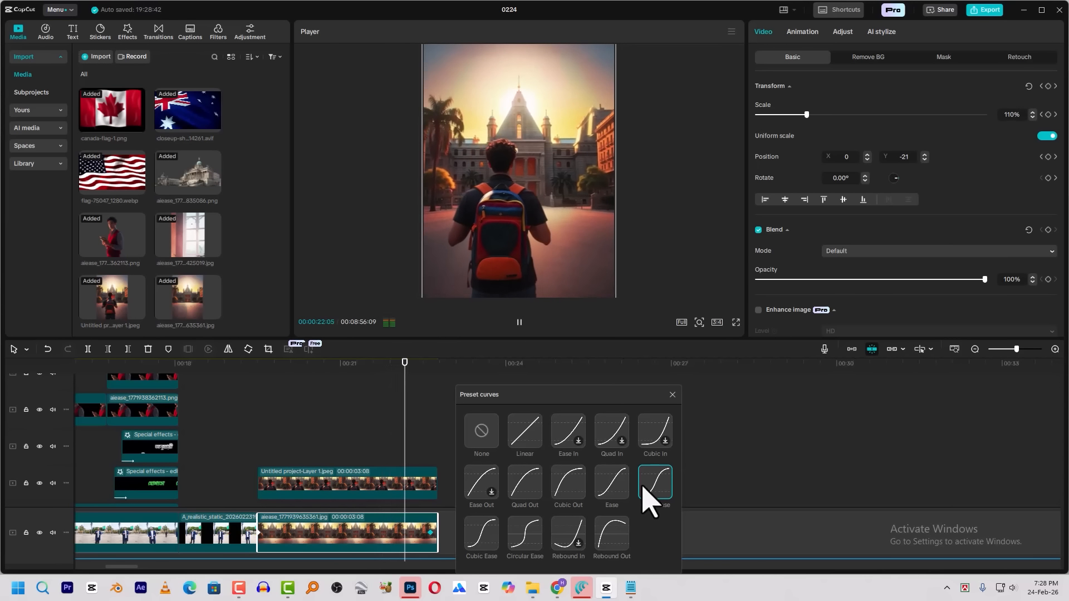
{"action": "left_click", "coordinate": [673, 394]}
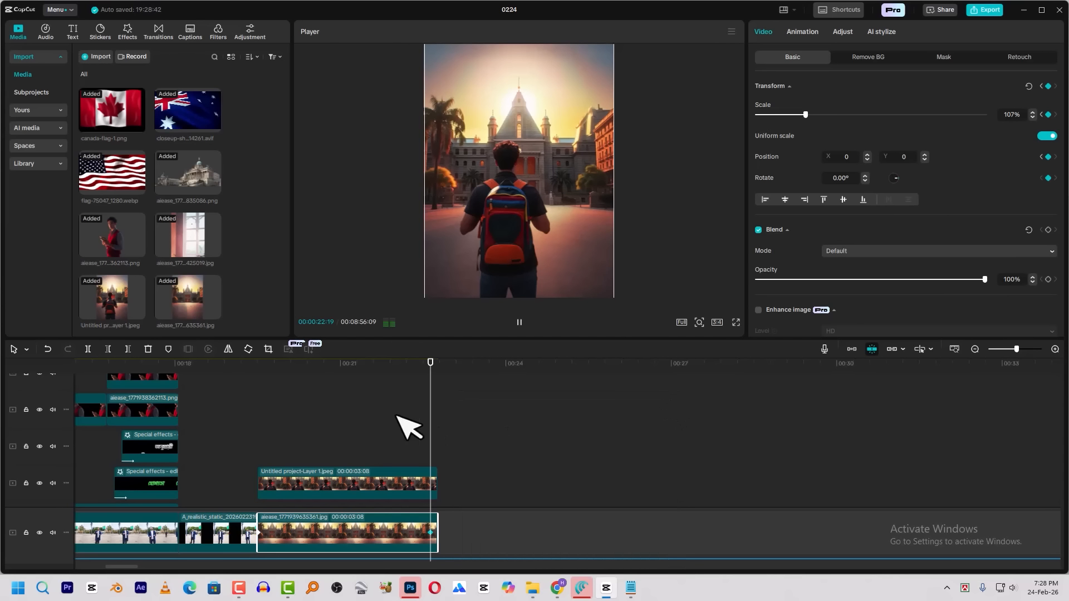
{"action": "left_click", "coordinate": [253, 373]}
{"action": "key", "text": "space"}
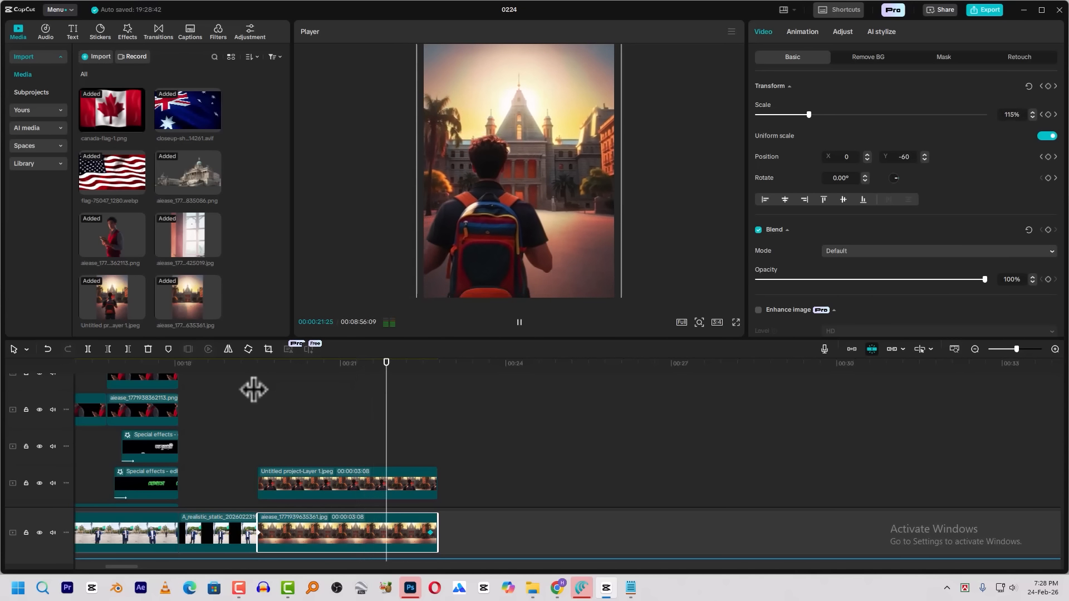
Add the Play Pendulum effect to the cutout clip with strength 13, twist 56, speed 14 and sharpen 5, and preview it
{"action": "left_click", "coordinate": [386, 490]}
{"action": "left_click", "coordinate": [358, 369]}
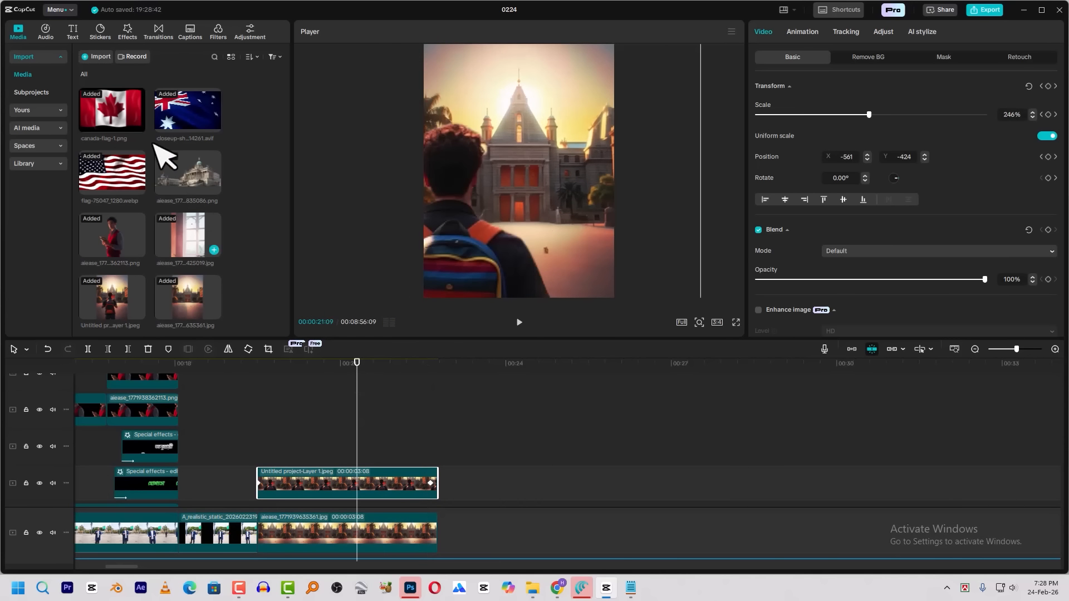
{"action": "left_click", "coordinate": [129, 32]}
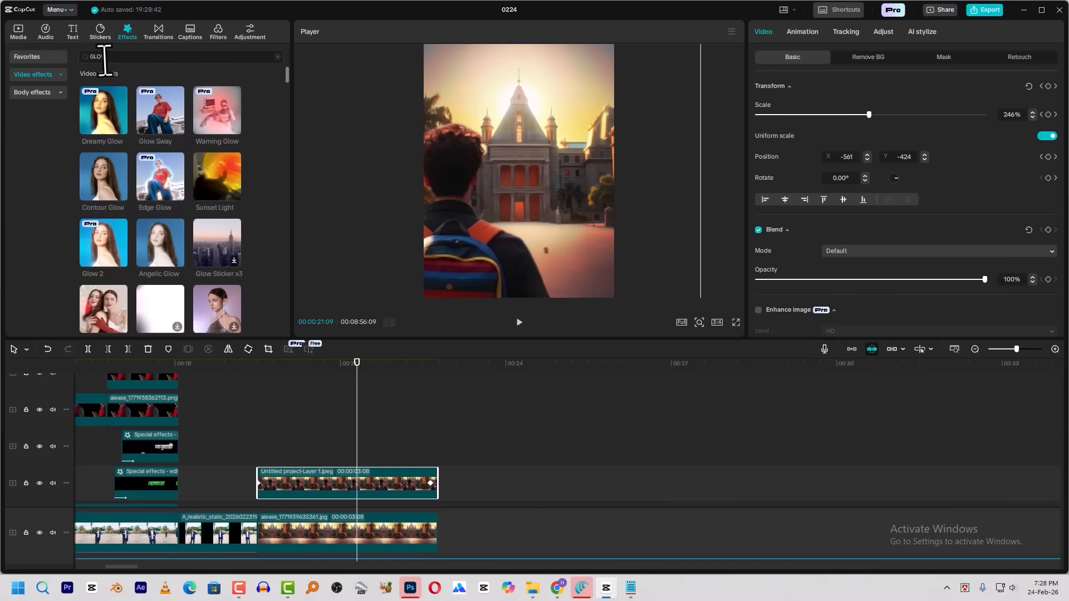
{"action": "left_click", "coordinate": [116, 56]}
{"action": "key", "text": "BackSpace"}
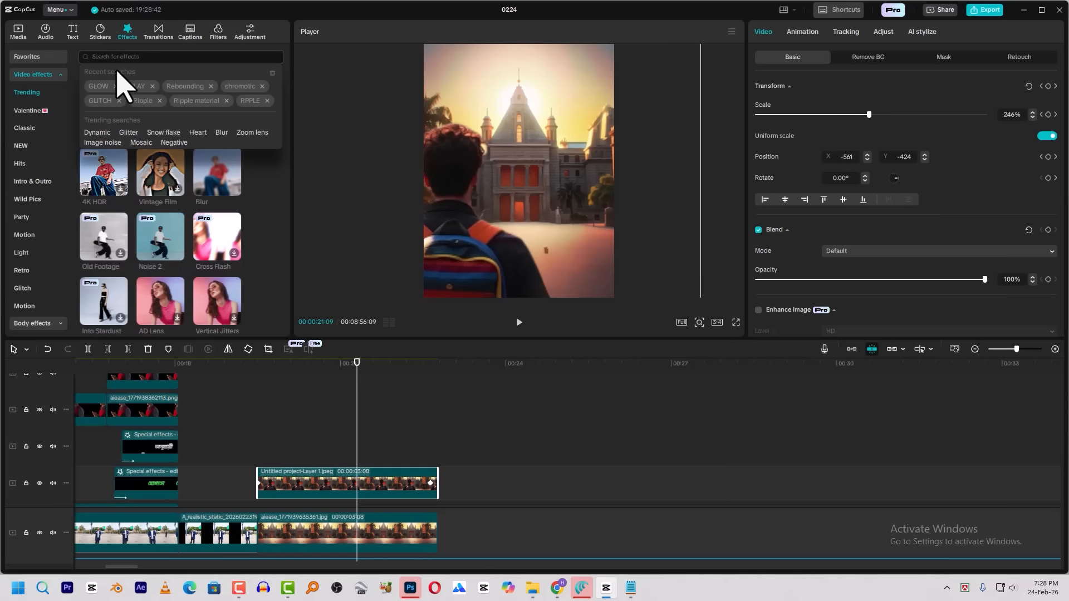
{"action": "left_click", "coordinate": [132, 87]}
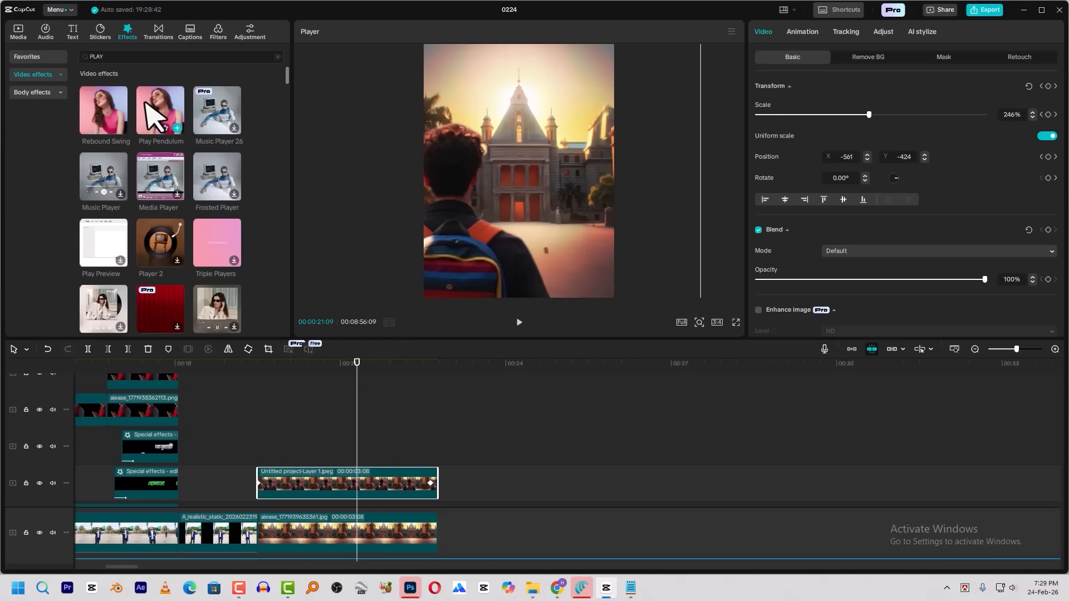
{"action": "mouse_move", "coordinate": [150, 105]}
{"action": "left_click_drag", "start_coordinate": [158, 114], "coordinate": [346, 480]}
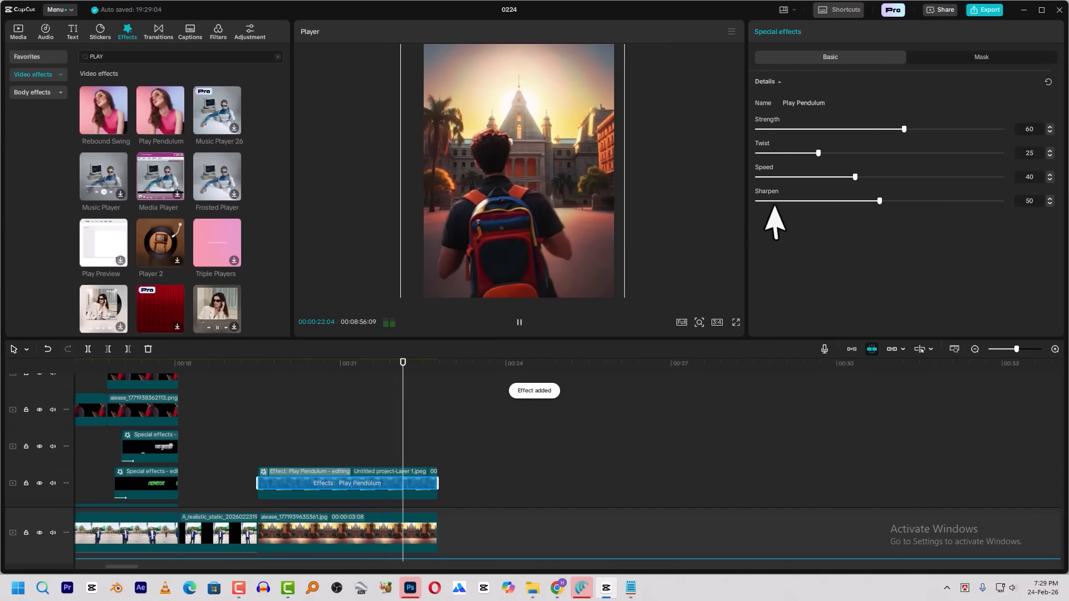
{"action": "left_click", "coordinate": [788, 129]}
{"action": "left_click", "coordinate": [299, 364]}
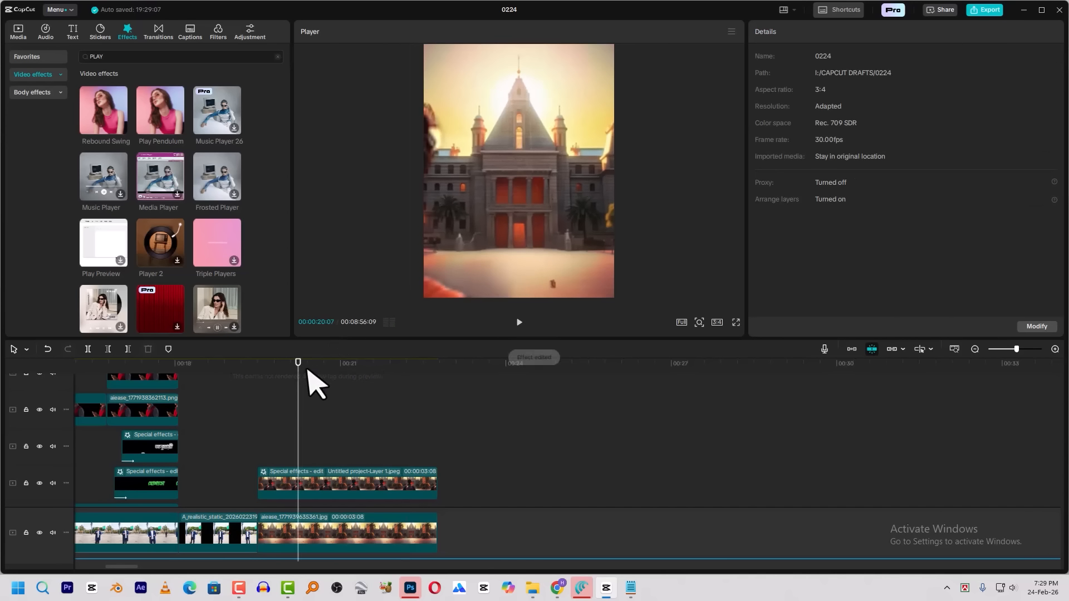
{"action": "key", "text": "space"}
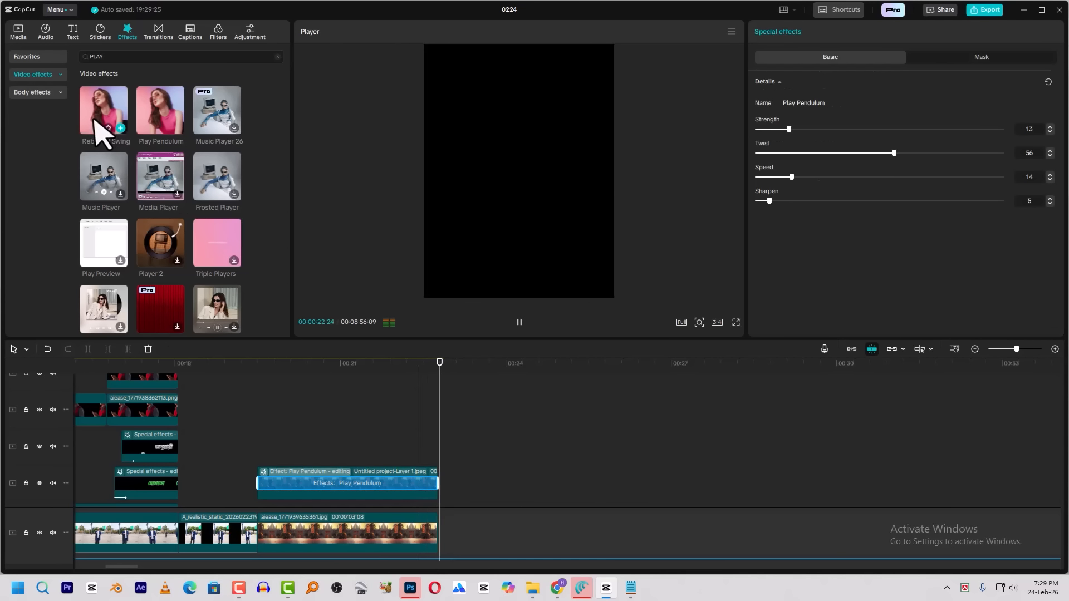
Put the Rebound Swing effect on the cutout clip in place of Play Pendulum and preview the shot
{"action": "left_click_drag", "start_coordinate": [114, 119], "coordinate": [295, 490]}
{"action": "left_click", "coordinate": [304, 363]}
{"action": "key", "text": "space"}
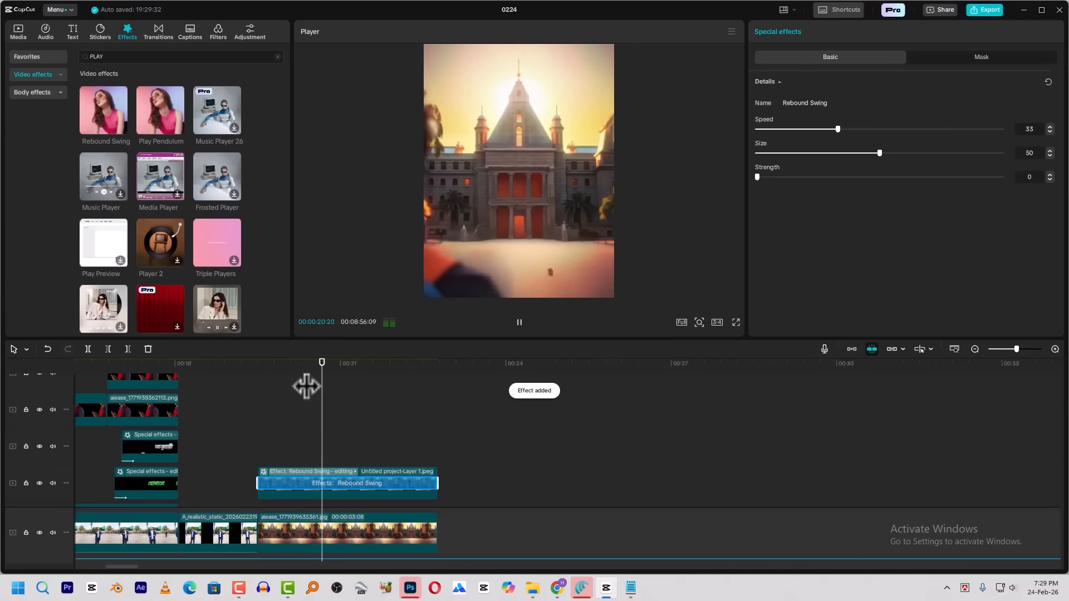
{"action": "key", "text": "space"}
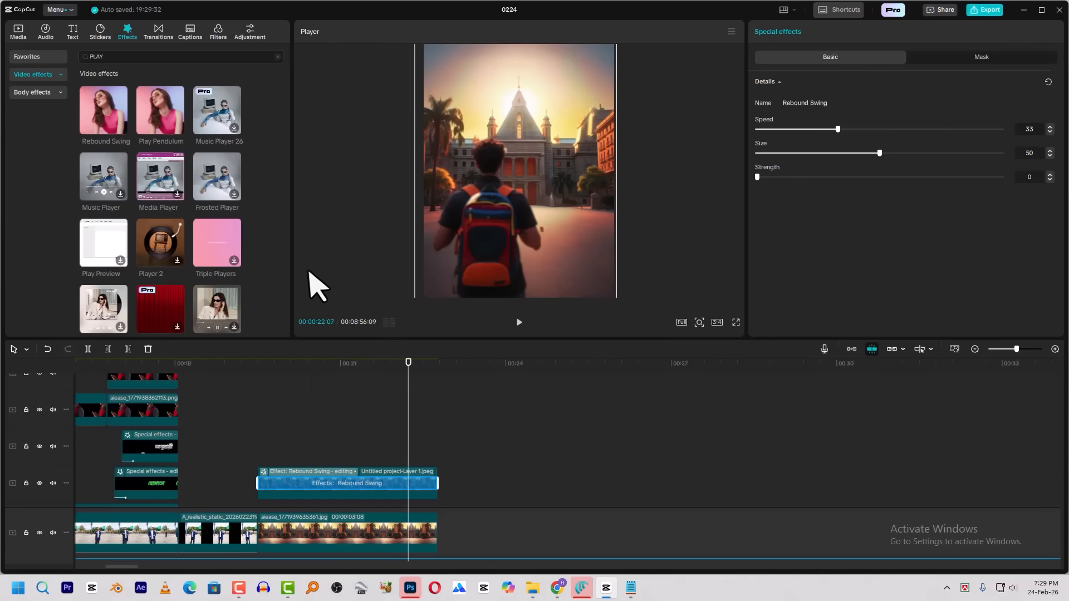
{"action": "left_click", "coordinate": [272, 472]}
{"action": "left_click", "coordinate": [329, 492]}
{"action": "left_click", "coordinate": [132, 164]}
{"action": "left_click_drag", "start_coordinate": [289, 366], "coordinate": [267, 367]}
{"action": "key", "text": "space"}
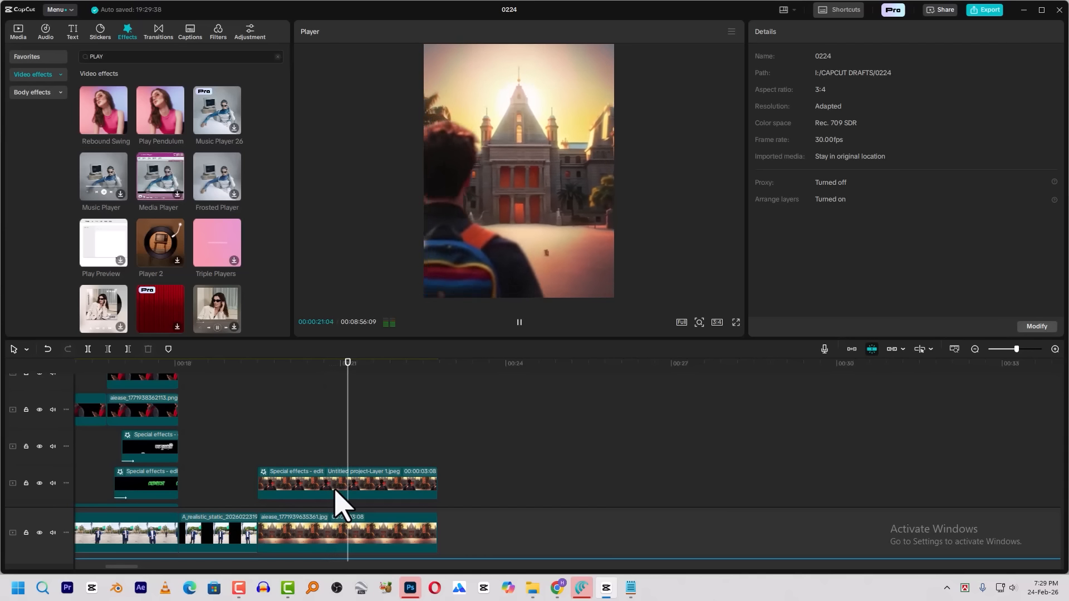
{"action": "key", "text": "space"}
Set the Rebound Swing effect's speed to 18 and size to 31, and play the shot back
{"action": "left_click", "coordinate": [271, 494]}
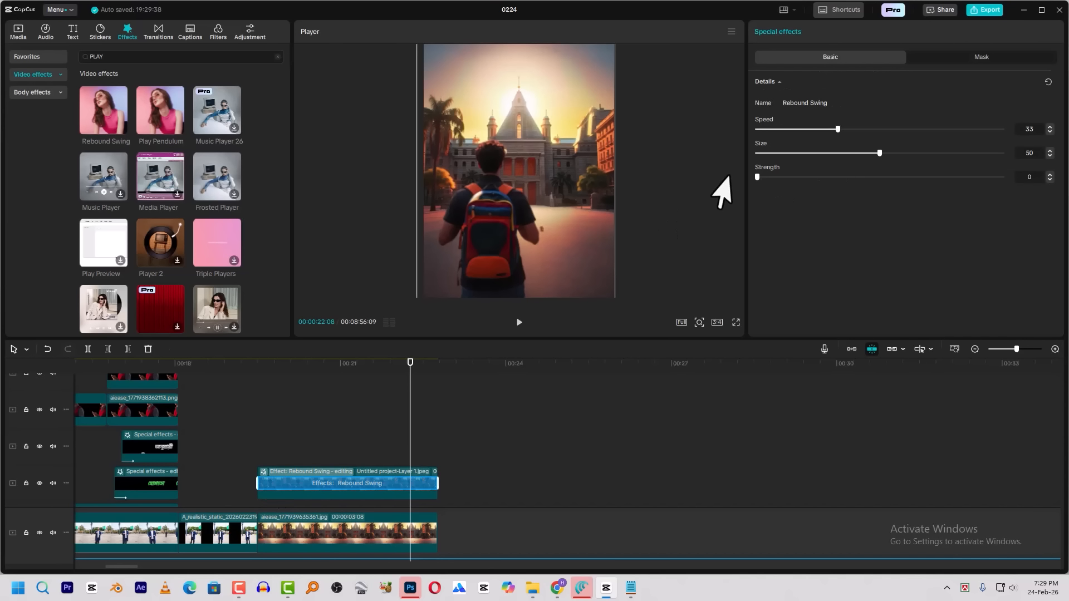
{"action": "left_click", "coordinate": [833, 153]}
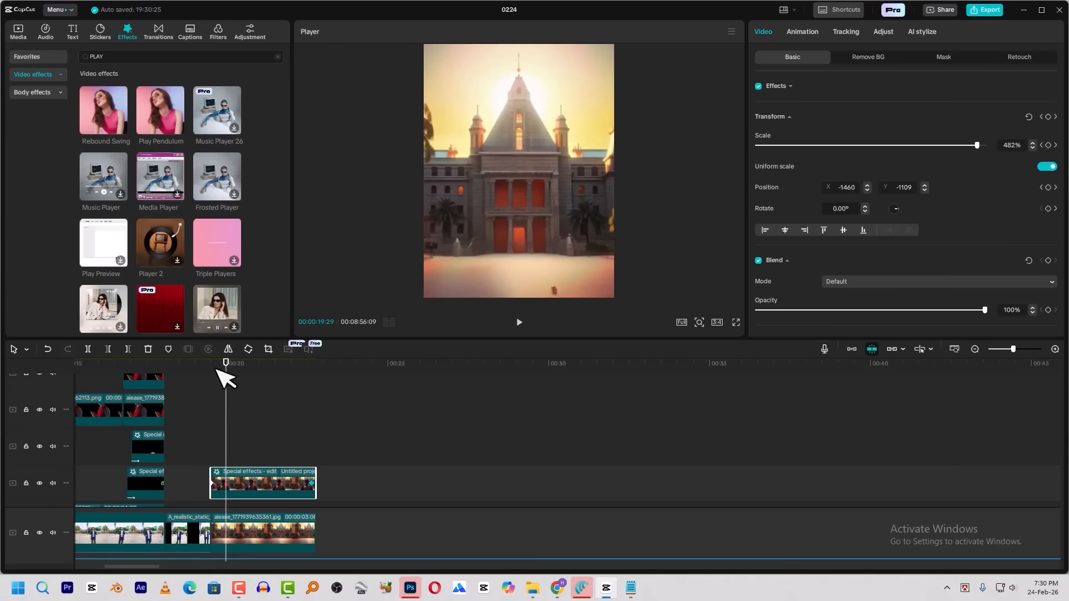
{"action": "left_click_drag", "start_coordinate": [219, 363], "coordinate": [212, 365]}
{"action": "key", "text": "space"}
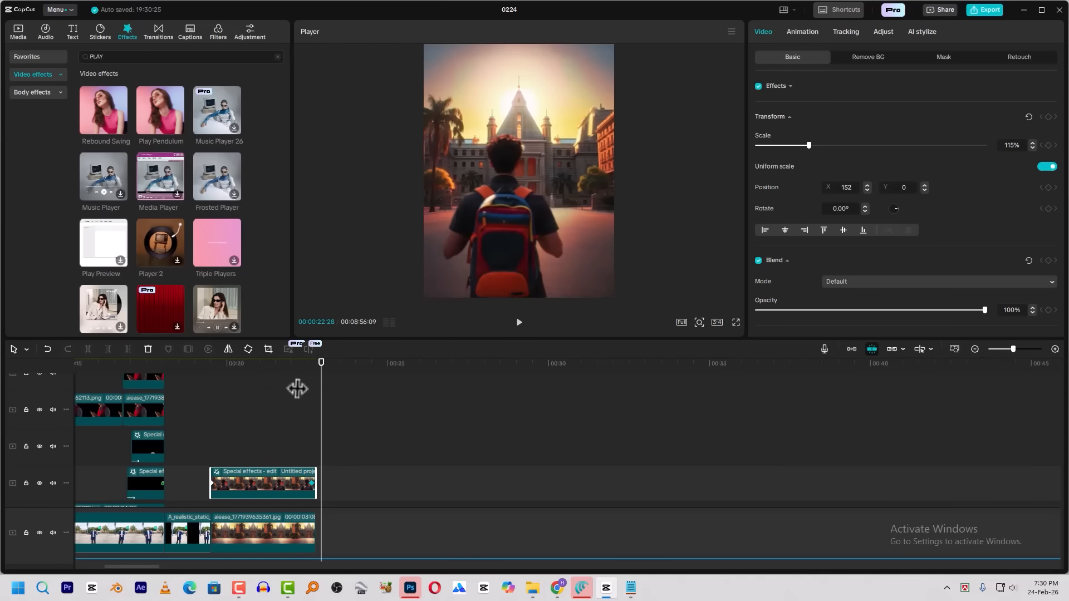
Examine the next shots of the reference video on the main track, around 00:05:57, where the APPLY text appears
{"action": "scroll", "coordinate": [585, 459], "scroll_direction": "down", "scroll_amount": 10}
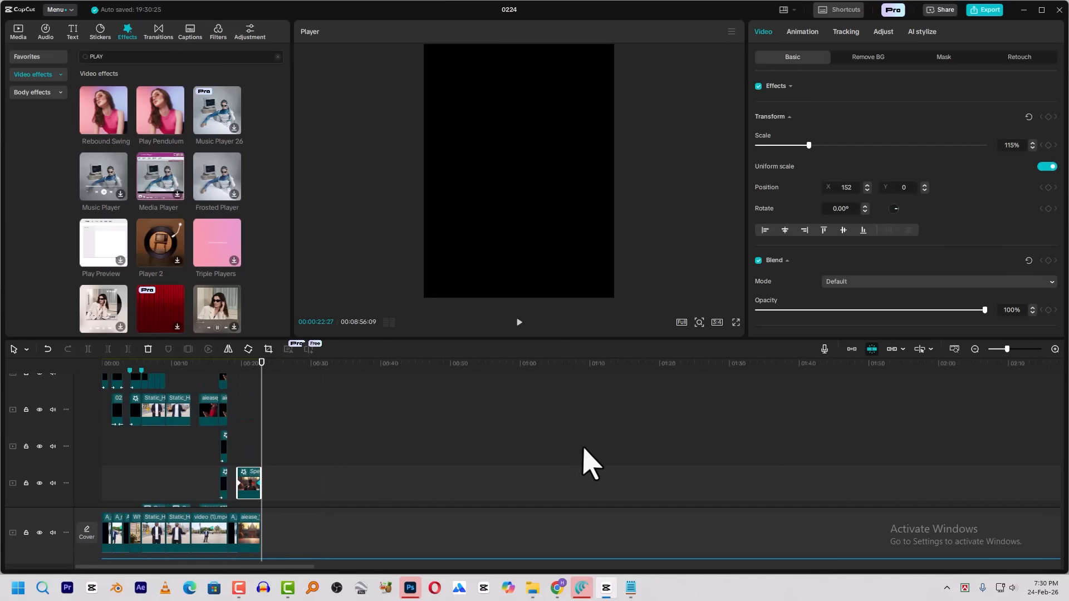
{"action": "left_click_drag", "start_coordinate": [428, 384], "coordinate": [409, 377]}
{"action": "key", "text": "space"}
{"action": "scroll", "coordinate": [425, 389], "scroll_direction": "up", "scroll_amount": 3}
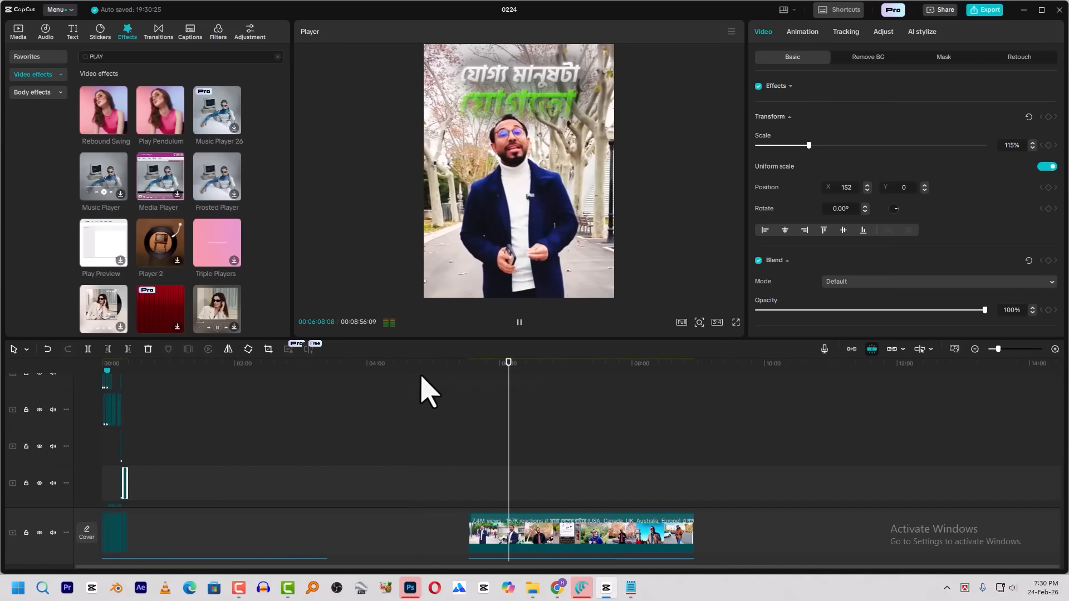
{"action": "left_click_drag", "start_coordinate": [568, 386], "coordinate": [556, 370]}
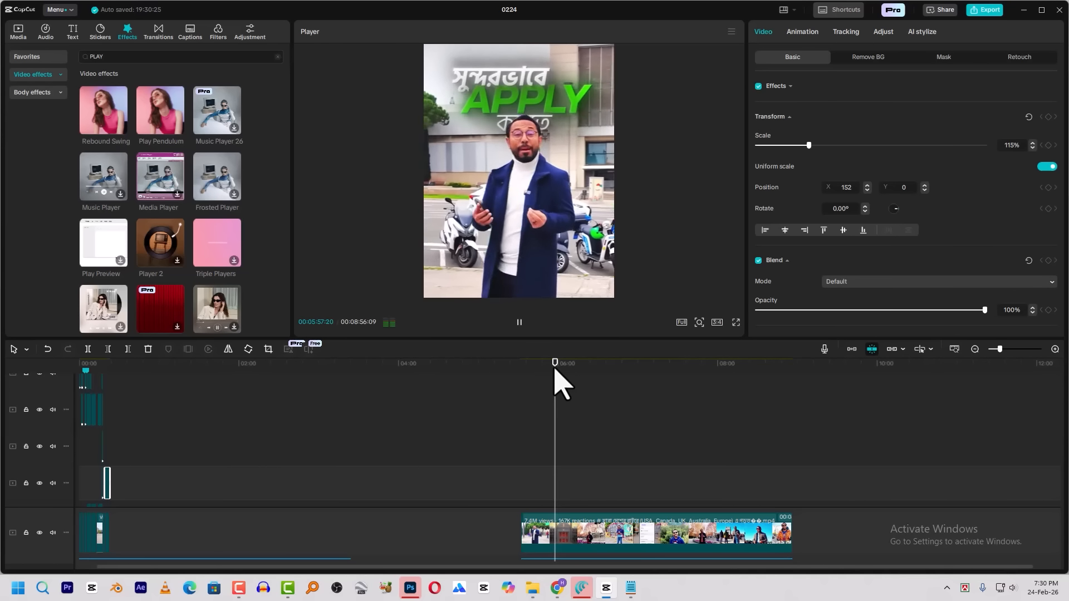
{"action": "key", "text": "space"}
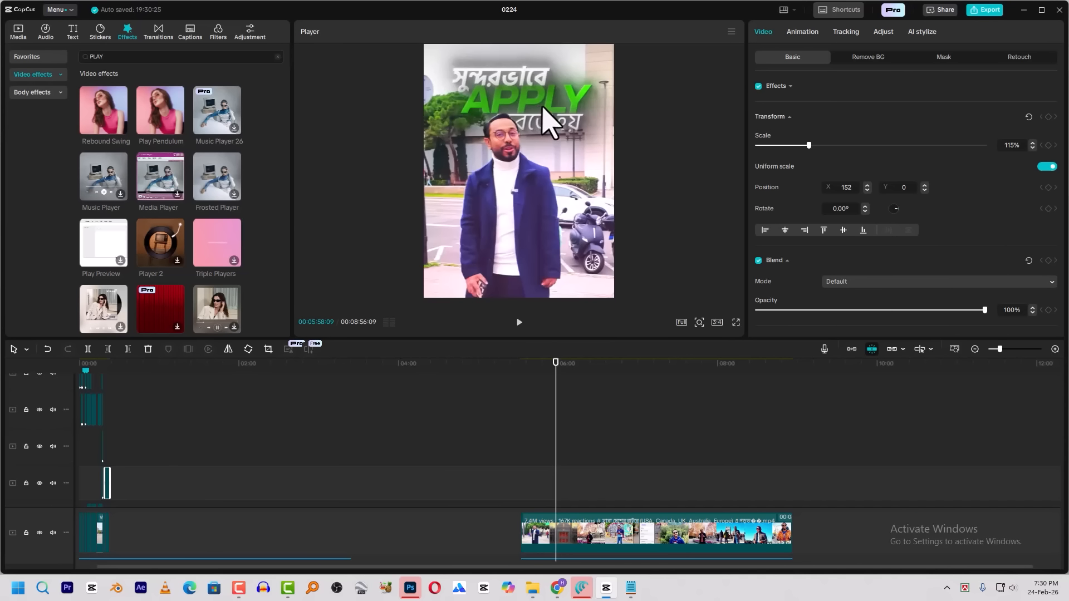
{"action": "key", "text": "space"}
{"action": "key", "text": "space"}
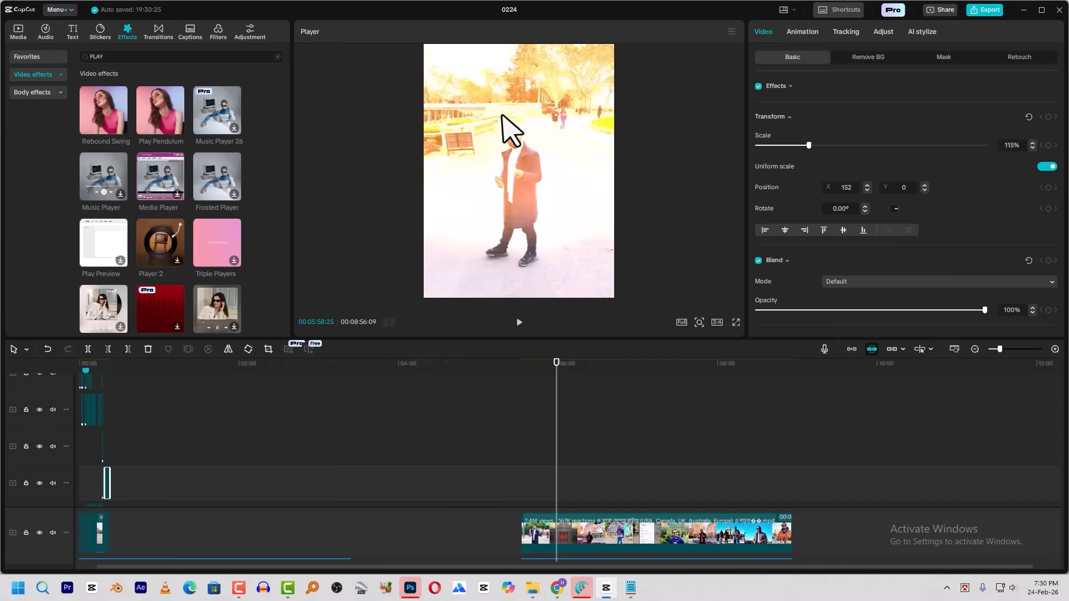
Examine the reference video's cash handover and money wheel shots around 00:06:00, and skim the following shots to about 00:07:10
{"action": "left_click_drag", "start_coordinate": [558, 386], "coordinate": [554, 385]}
{"action": "key", "text": "space"}
{"action": "key", "text": "space"}
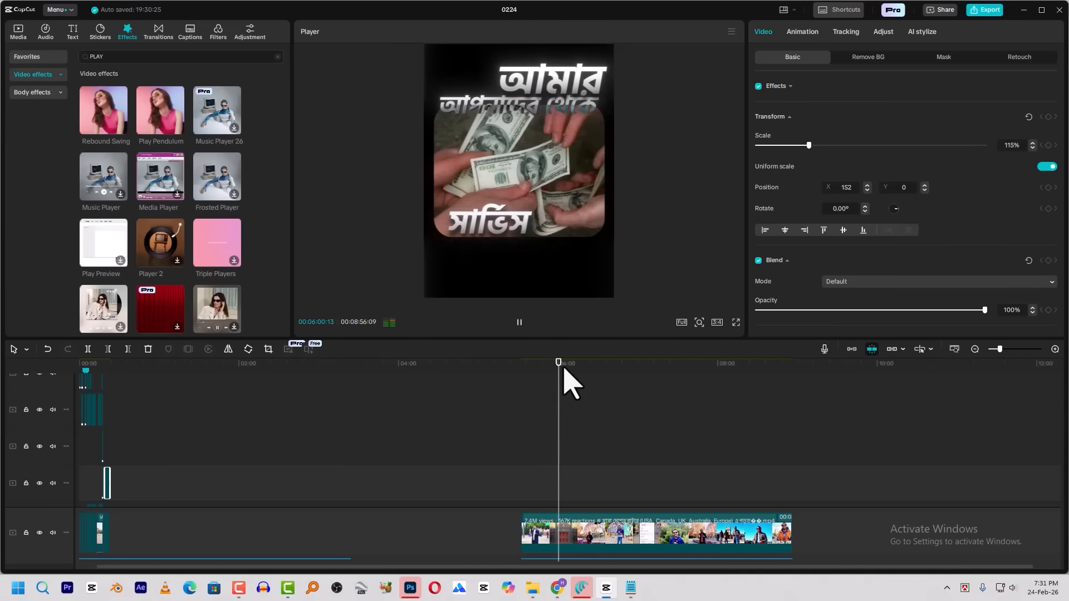
{"action": "key", "text": "space"}
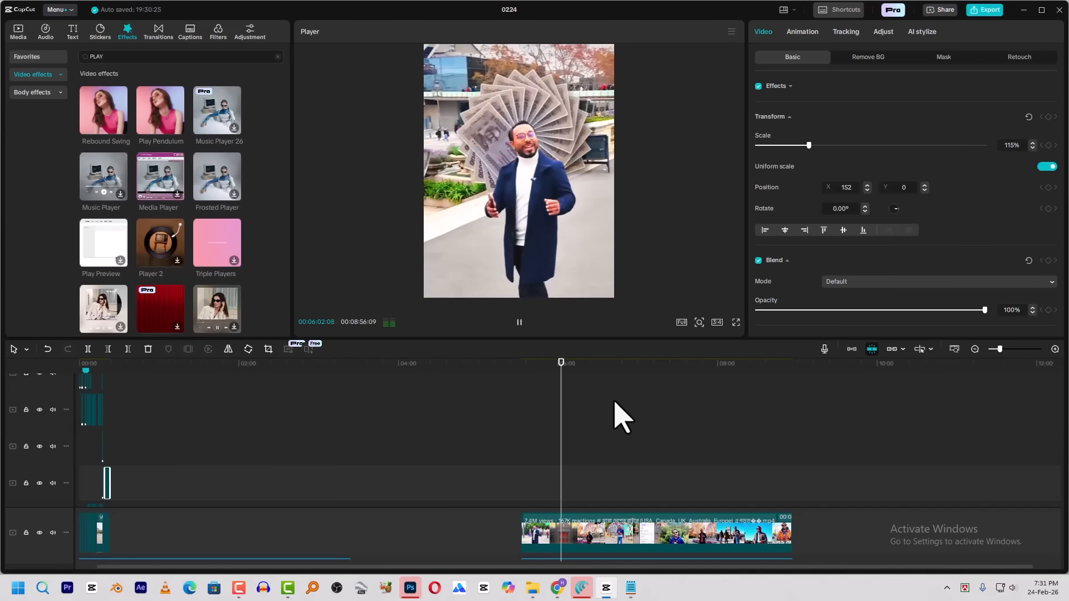
{"action": "key", "text": "space"}
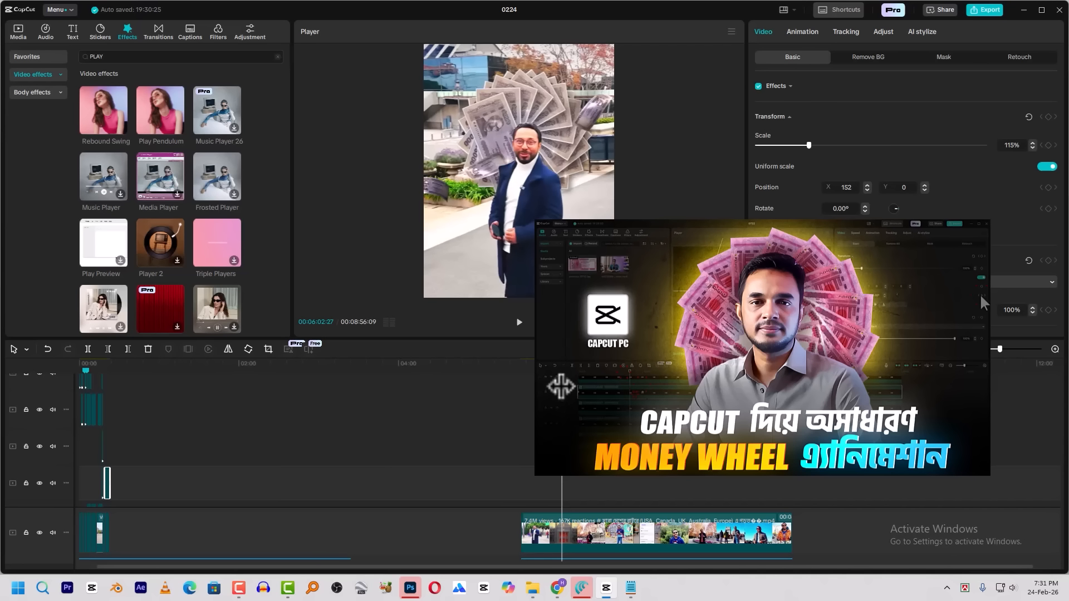
{"action": "left_click_drag", "start_coordinate": [561, 387], "coordinate": [562, 383]}
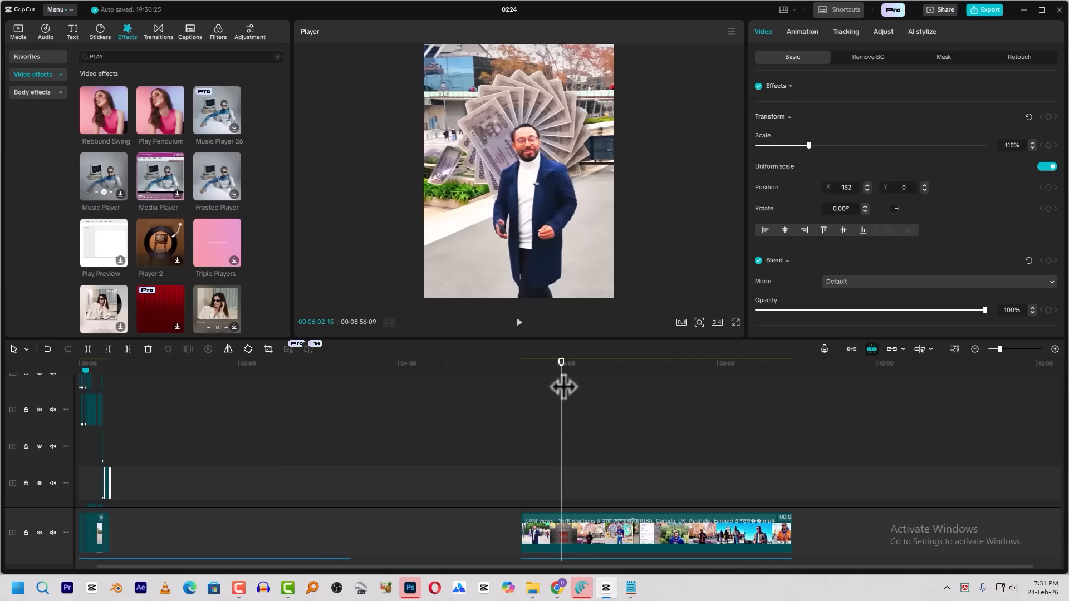
{"action": "left_click_drag", "start_coordinate": [564, 385], "coordinate": [581, 389]}
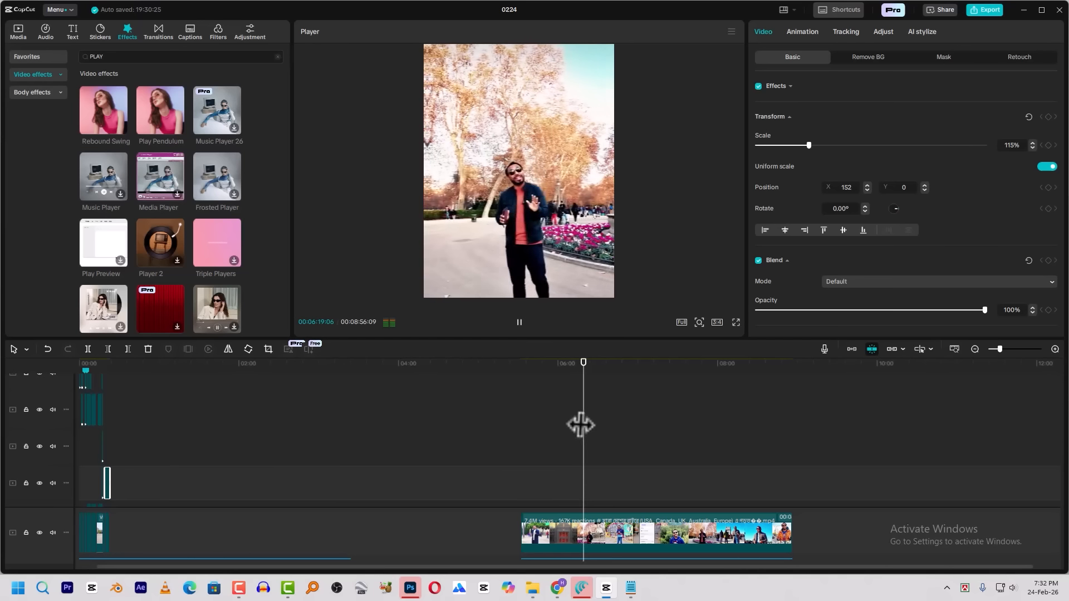
{"action": "left_click_drag", "start_coordinate": [599, 366], "coordinate": [652, 382]}
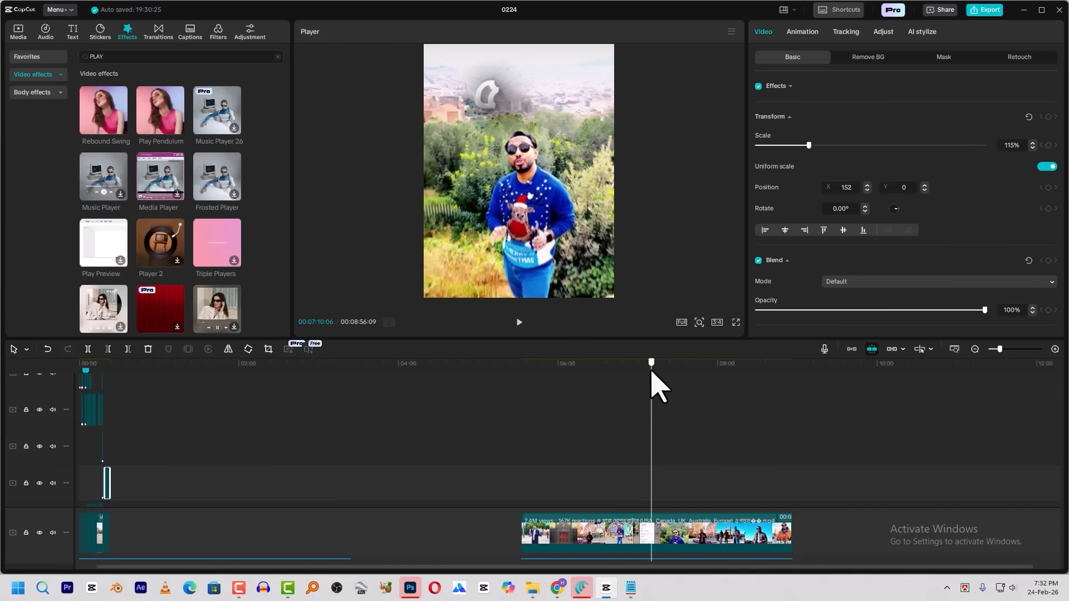
Play the reference video's rolling number counter shot from 00:07:10 to about 00:07:11
{"action": "key", "text": "space"}
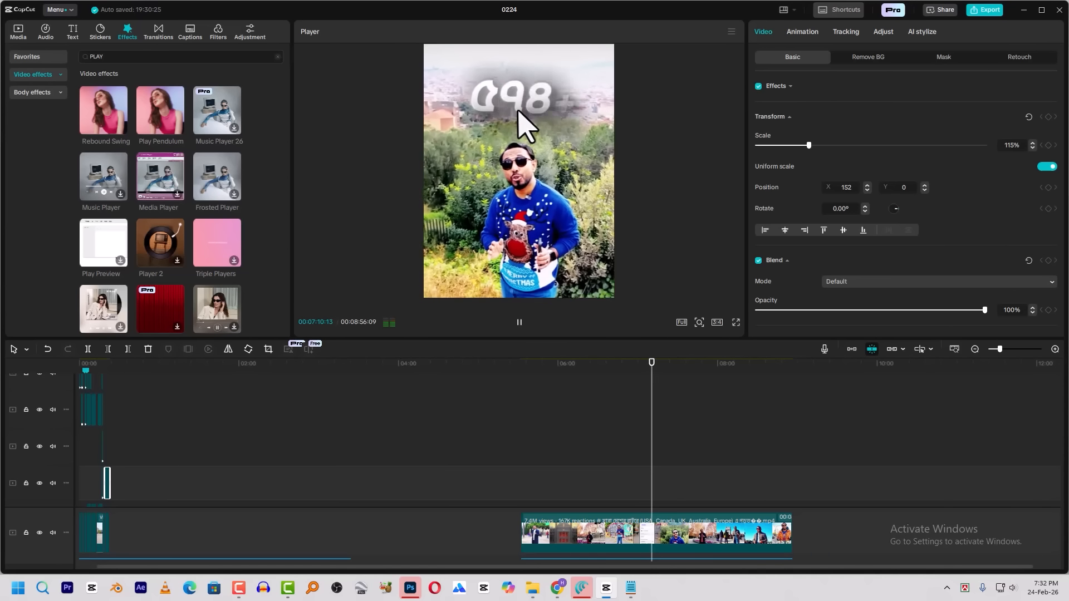
{"action": "left_click", "coordinate": [519, 322]}
{"action": "left_click_drag", "start_coordinate": [653, 382], "coordinate": [654, 384]}
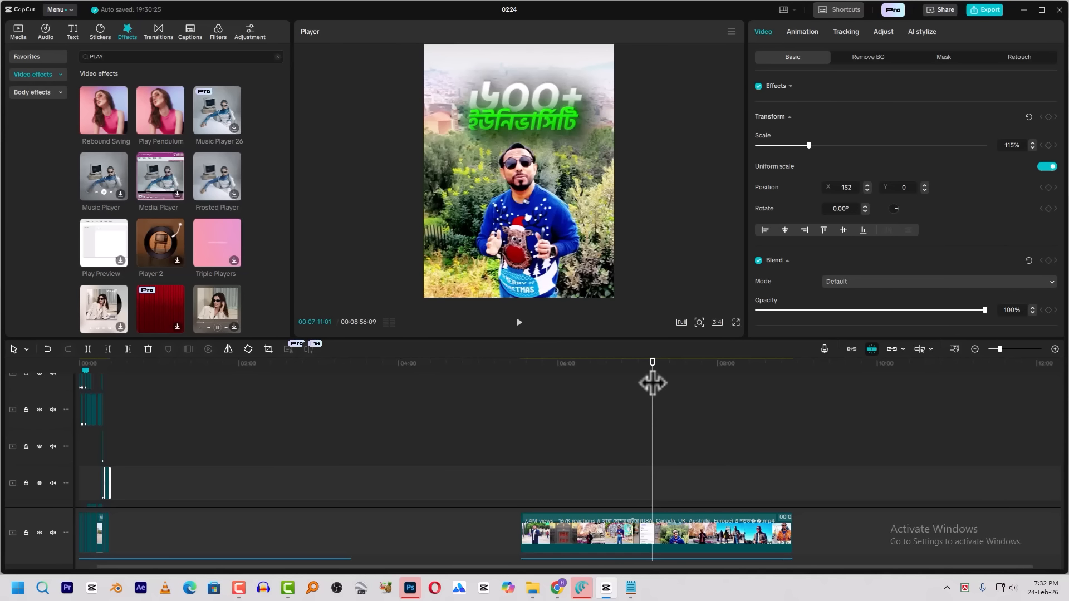
Return to the end of the backpack student scene and append the A_realistic_static presenter clip on the main track
{"action": "left_click_drag", "start_coordinate": [115, 367], "coordinate": [94, 382]}
{"action": "scroll", "coordinate": [195, 418], "scroll_direction": "up", "scroll_amount": 10}
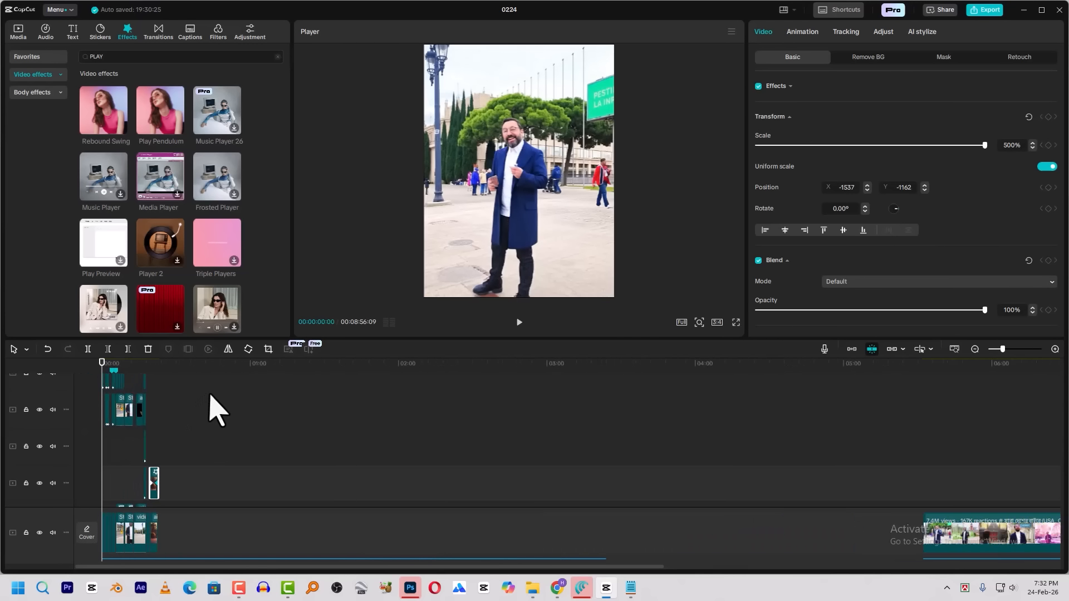
{"action": "left_click", "coordinate": [675, 384]}
{"action": "scroll", "coordinate": [713, 401], "scroll_direction": "down", "scroll_amount": 2}
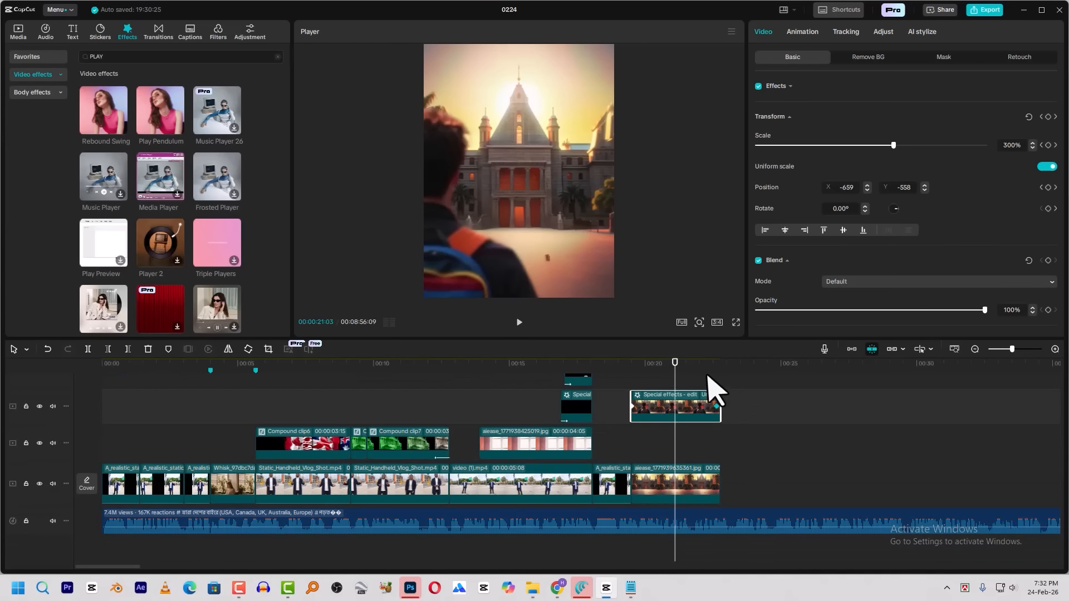
{"action": "left_click", "coordinate": [726, 370]}
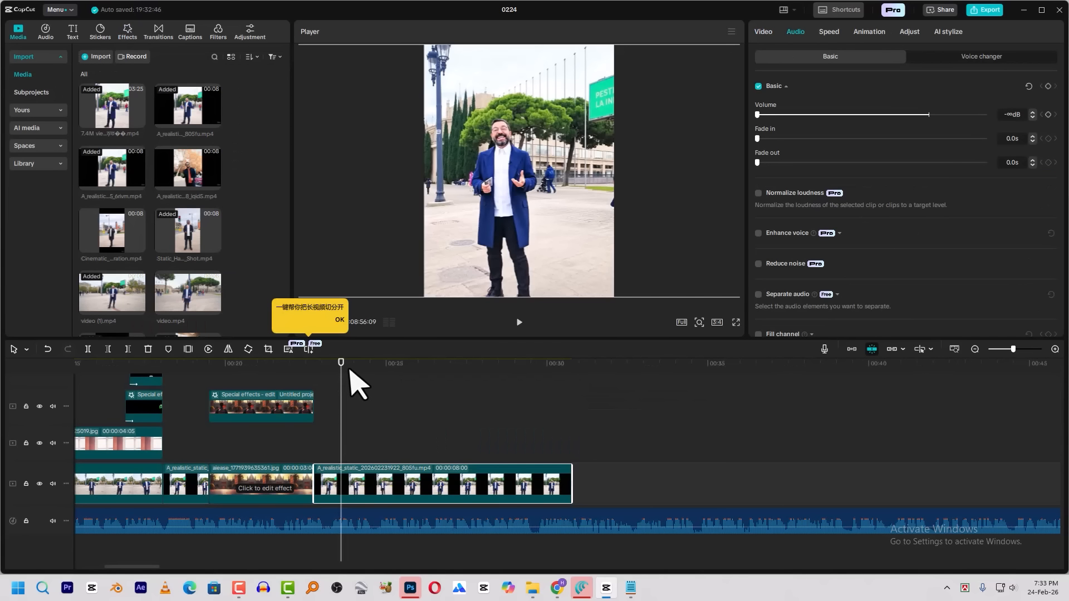
Add a default text clip on its own track above the new presenter clip, starting at about 00:00:23:10
{"action": "right_click", "coordinate": [238, 249]}
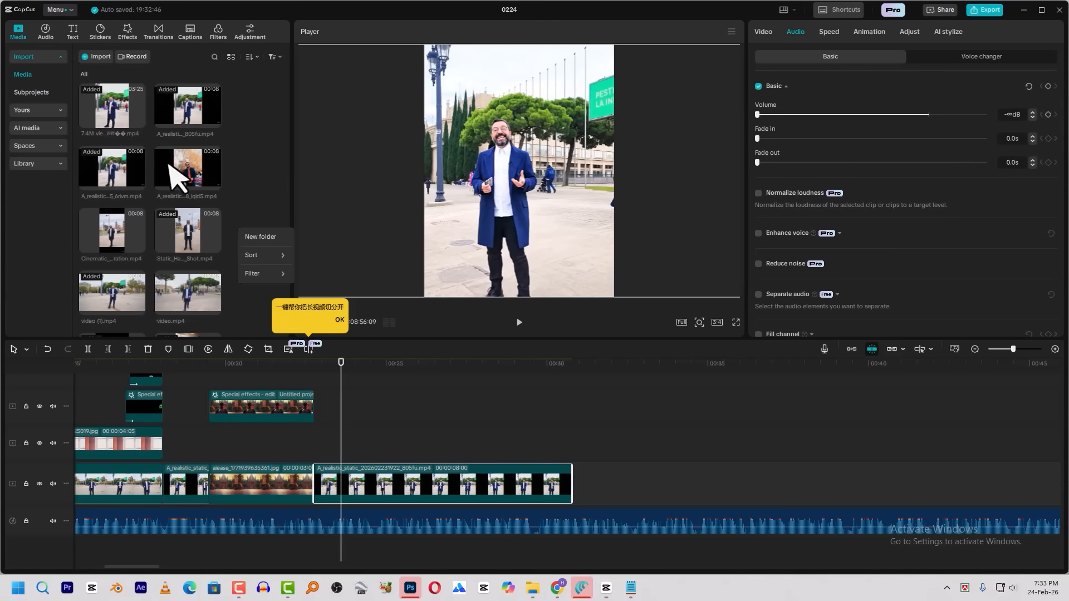
{"action": "left_click", "coordinate": [79, 49]}
{"action": "left_click", "coordinate": [71, 33]}
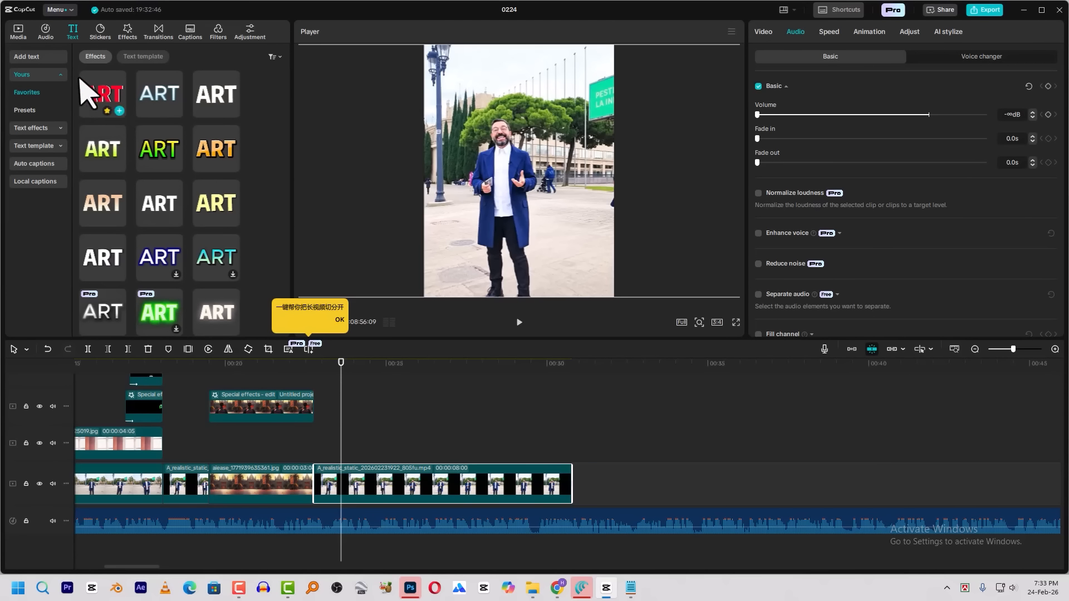
{"action": "left_click_drag", "start_coordinate": [119, 96], "coordinate": [341, 388]}
{"action": "left_click", "coordinate": [45, 59]}
{"action": "left_click_drag", "start_coordinate": [103, 80], "coordinate": [354, 435]}
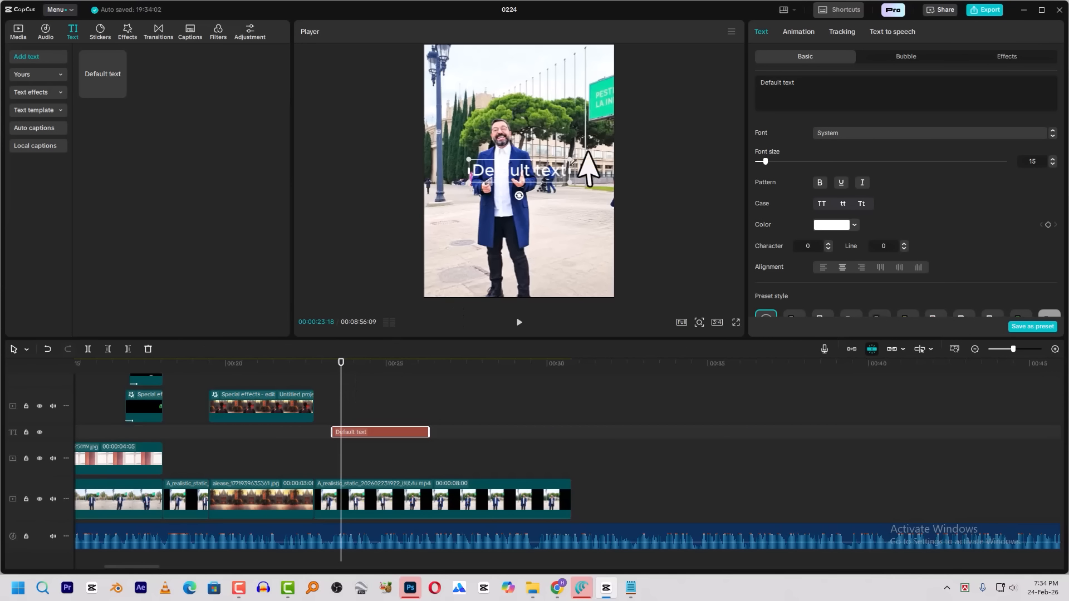
Replace the default text with a single Bengali digit in the Hind Siliguri Bold font
{"action": "left_click", "coordinate": [823, 91]}
{"action": "key", "text": "ctrl+a"}
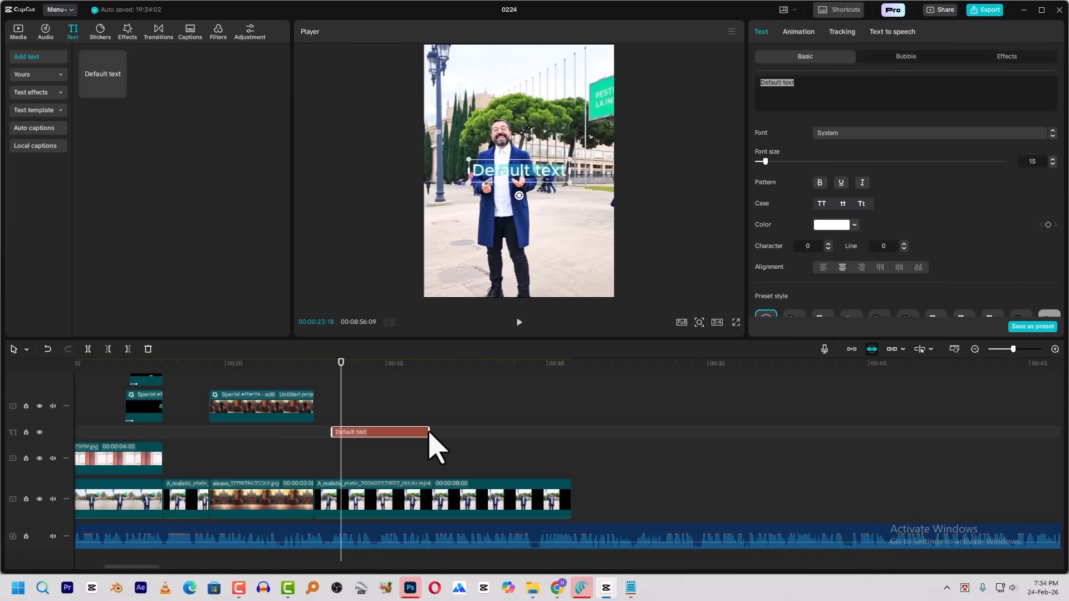
{"action": "left_click_drag", "start_coordinate": [517, 432], "coordinate": [572, 434]}
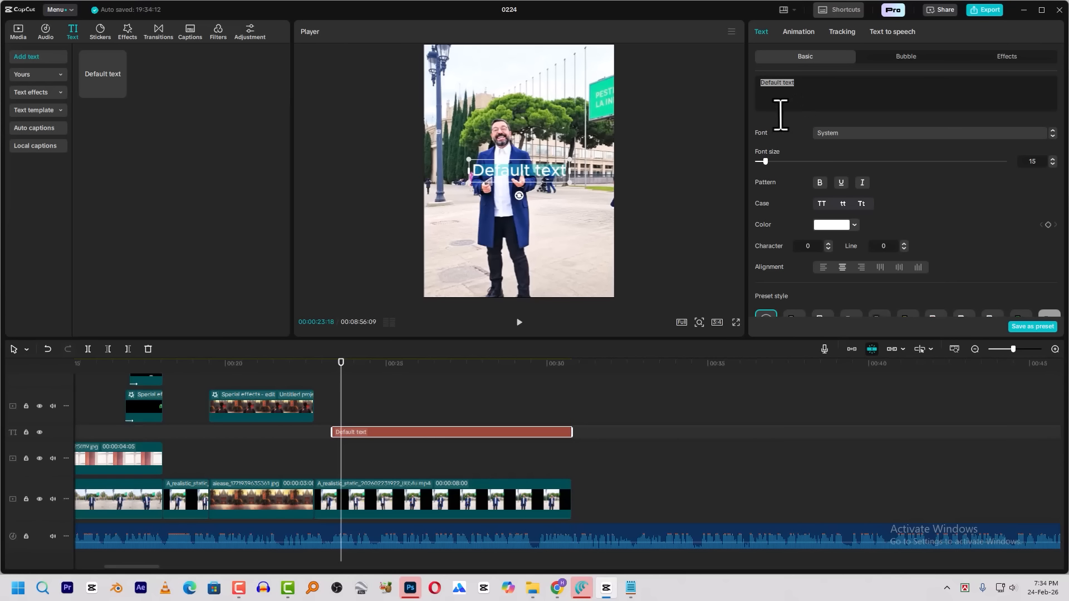
{"action": "key", "text": "ctrl+z"}
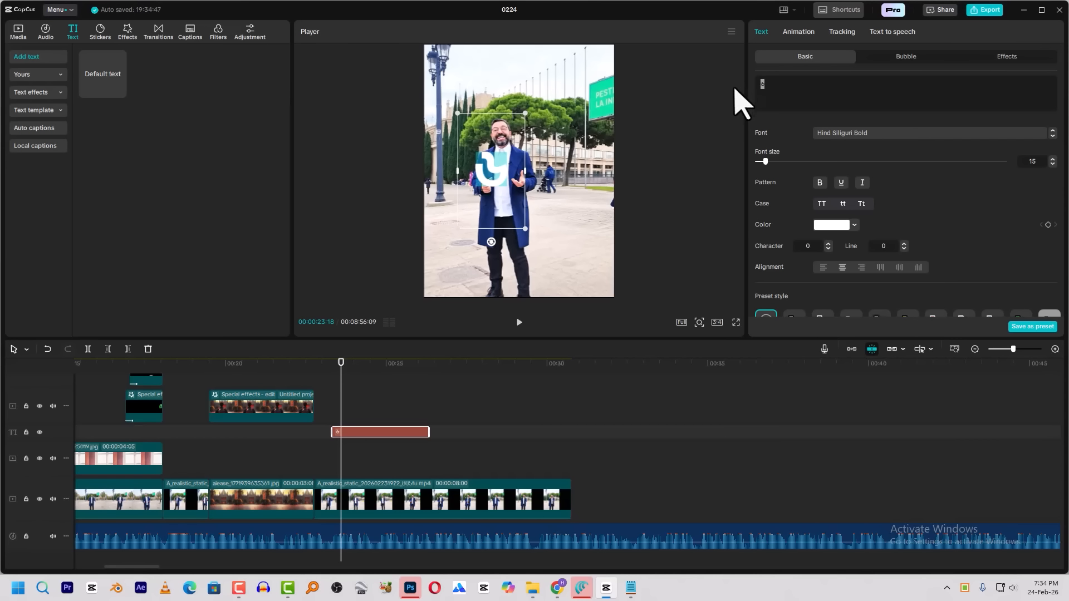
Cut the digit text at 00:00:24:10, delete the remainder, and change the digit to ৫
{"action": "left_click", "coordinate": [334, 371]}
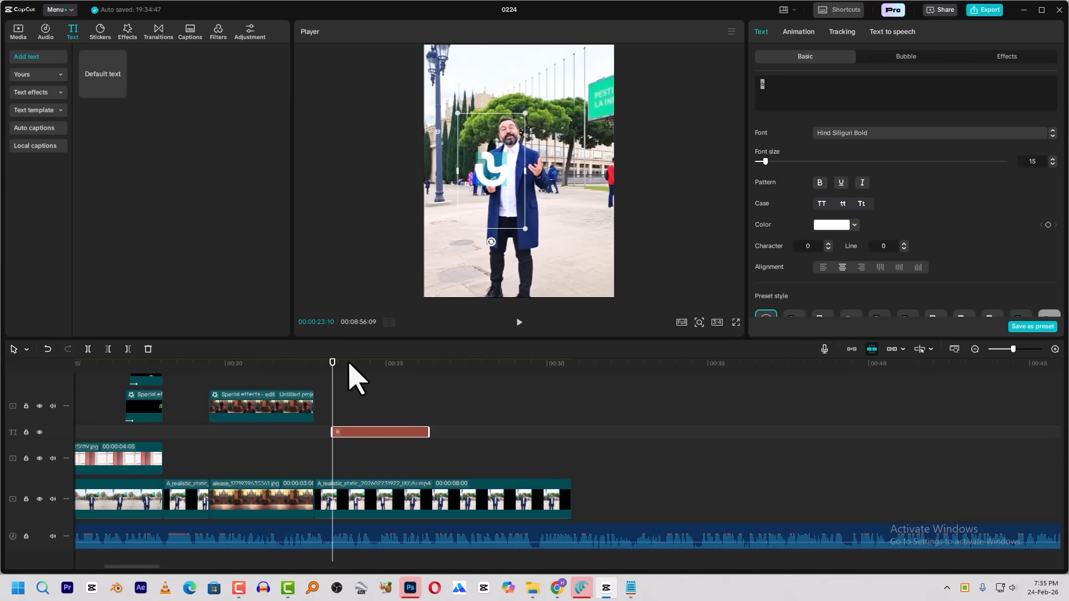
{"action": "key", "text": "space"}
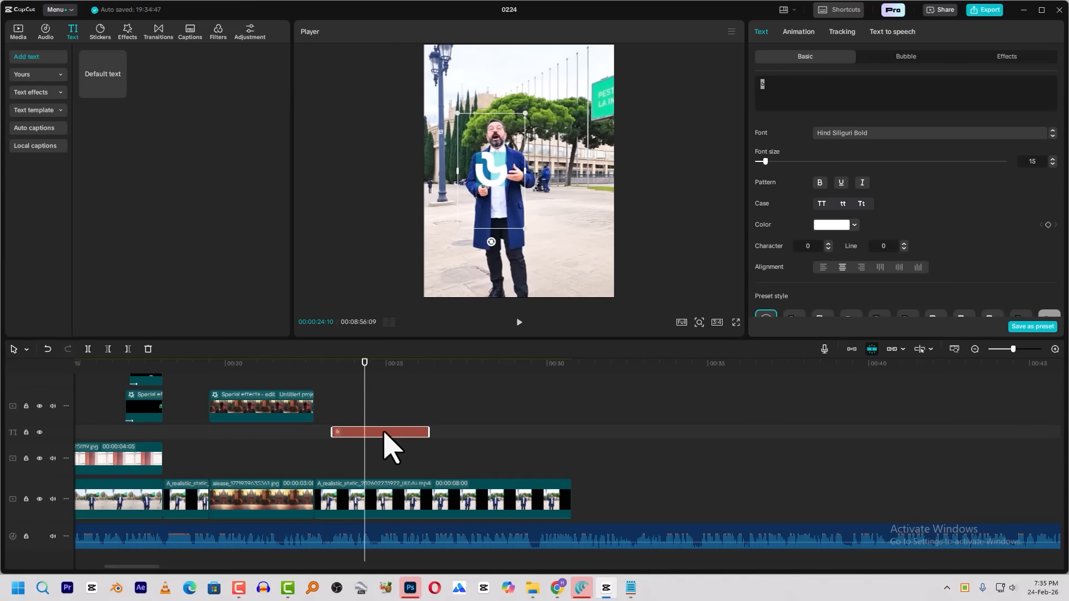
{"action": "key", "text": "ctrl+b"}
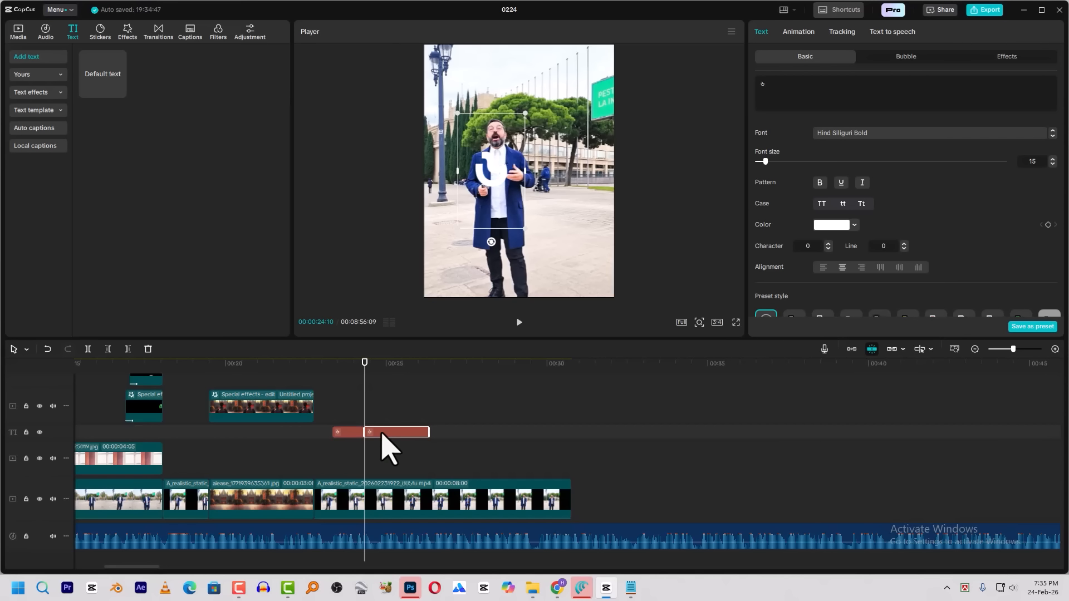
{"action": "key", "text": "Delete"}
{"action": "left_click", "coordinate": [332, 364]}
{"action": "left_click", "coordinate": [355, 432]}
{"action": "scroll", "coordinate": [355, 432], "scroll_direction": "up", "scroll_amount": 3}
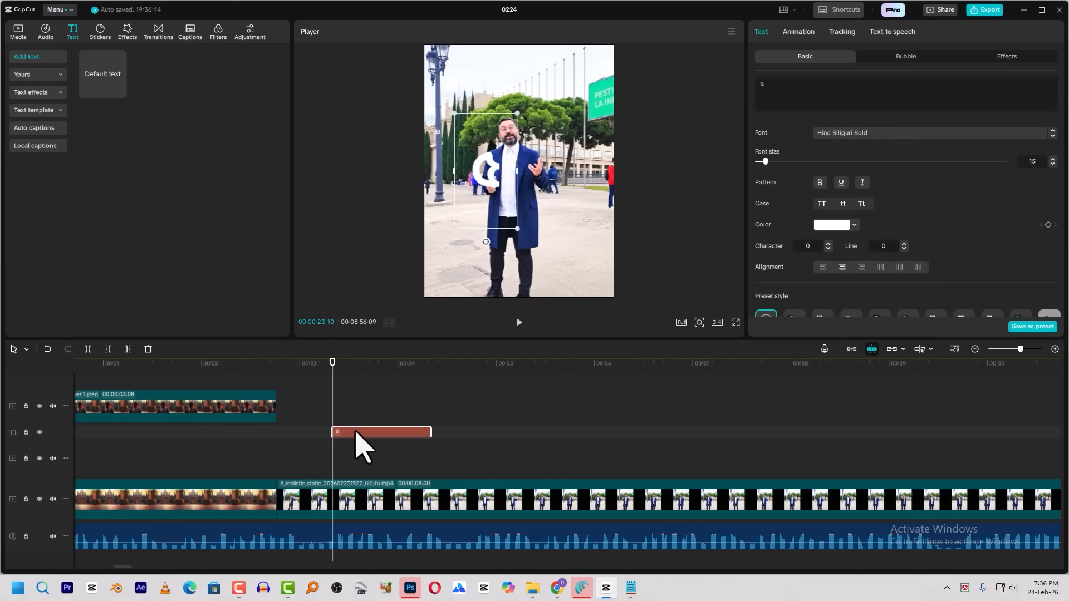
Duplicate the one-second ৫ text clip onto a new track directly above it, with the same start time
{"action": "left_click", "coordinate": [355, 425]}
{"action": "left_click", "coordinate": [356, 434]}
{"action": "key", "text": "ctrl+c"}
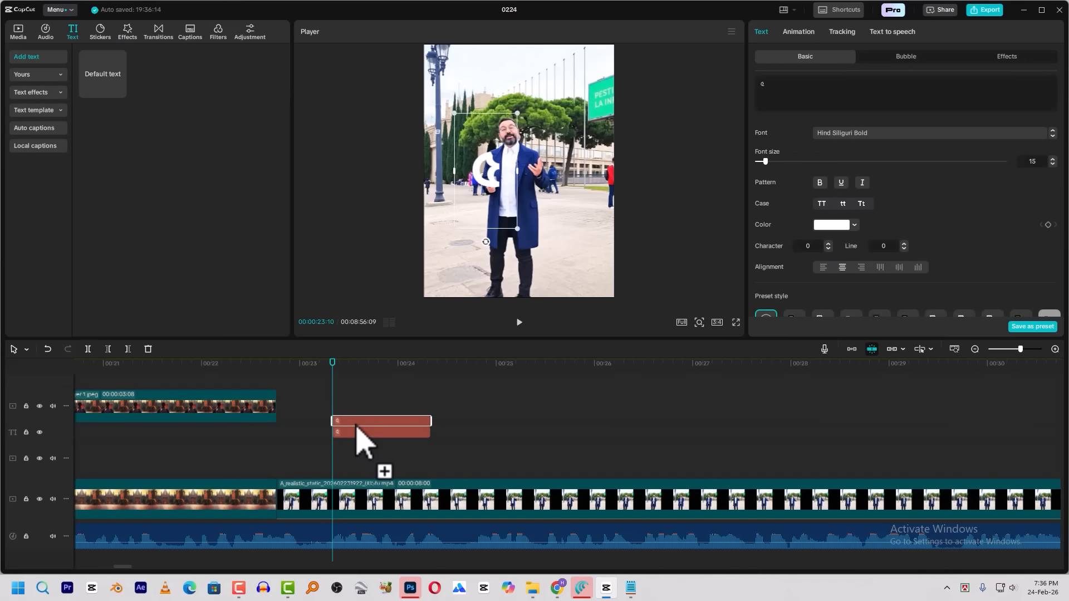
{"action": "key", "text": "ctrl+v"}
Trim the duplicated digit clip to three frames and place its digit beside the original ৫ in the frame
{"action": "scroll", "coordinate": [361, 434], "scroll_direction": "up", "scroll_amount": 3}
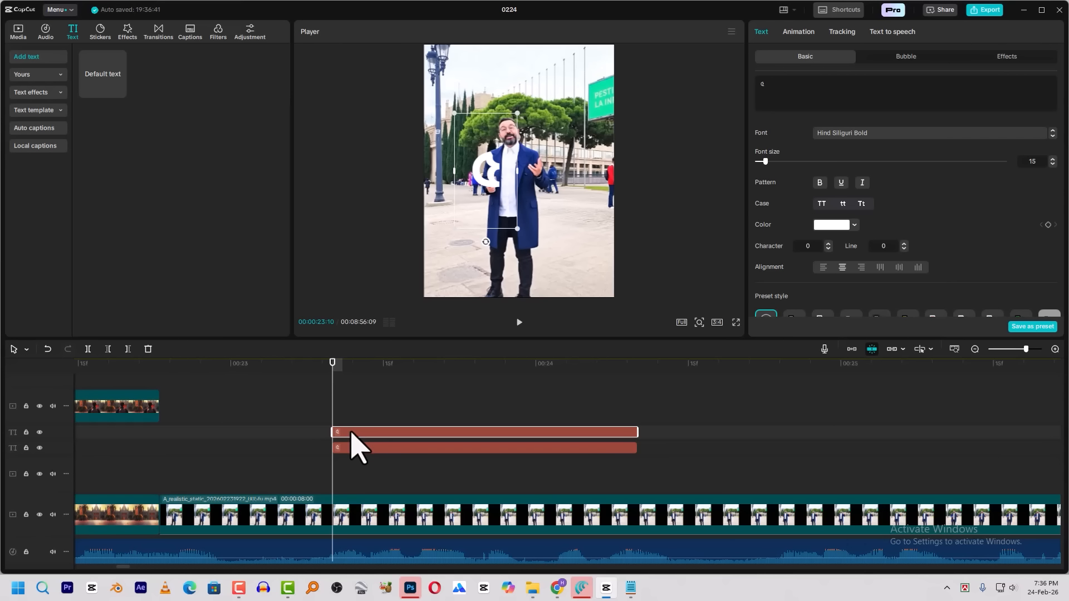
{"action": "key", "text": "Right"}
{"action": "key", "text": "Right"}
{"action": "key", "text": "Right"}
{"action": "left_click_drag", "start_coordinate": [639, 429], "coordinate": [345, 430]}
{"action": "key", "text": "Left"}
{"action": "key", "text": "Left"}
{"action": "left_click_drag", "start_coordinate": [489, 170], "coordinate": [523, 169]}
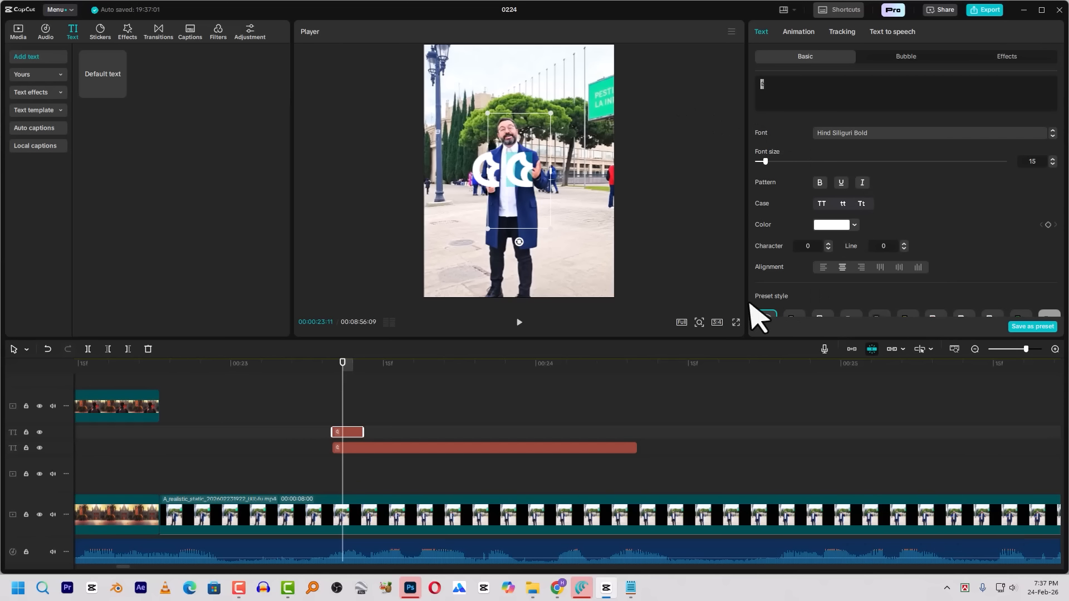
Change the three-frame clip's digit to ১ and hide the main video track
{"action": "key", "text": "ctrl+a"}
{"action": "key", "text": "super+v"}
{"action": "left_click", "coordinate": [339, 253]}
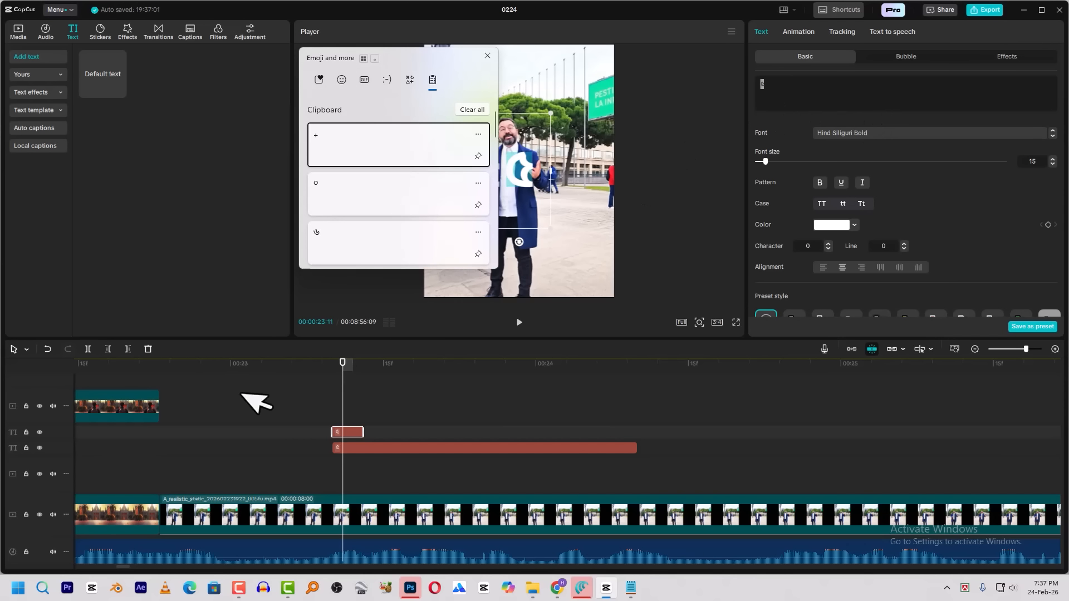
{"action": "left_click", "coordinate": [39, 515]}
Paste copies of the three-frame ১ clip end to end until ten clips span the full length of the ৫ clip
{"action": "left_click", "coordinate": [363, 374]}
{"action": "key", "text": "ctrl+v"}
{"action": "left_click", "coordinate": [382, 373]}
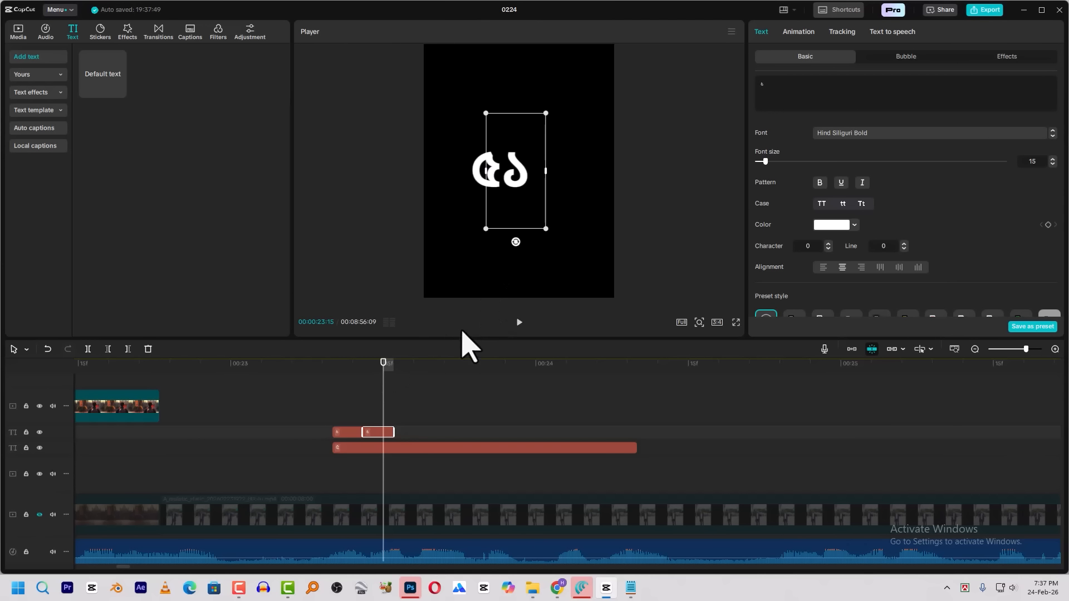
{"action": "left_click", "coordinate": [393, 367]}
{"action": "key", "text": "ctrl+v"}
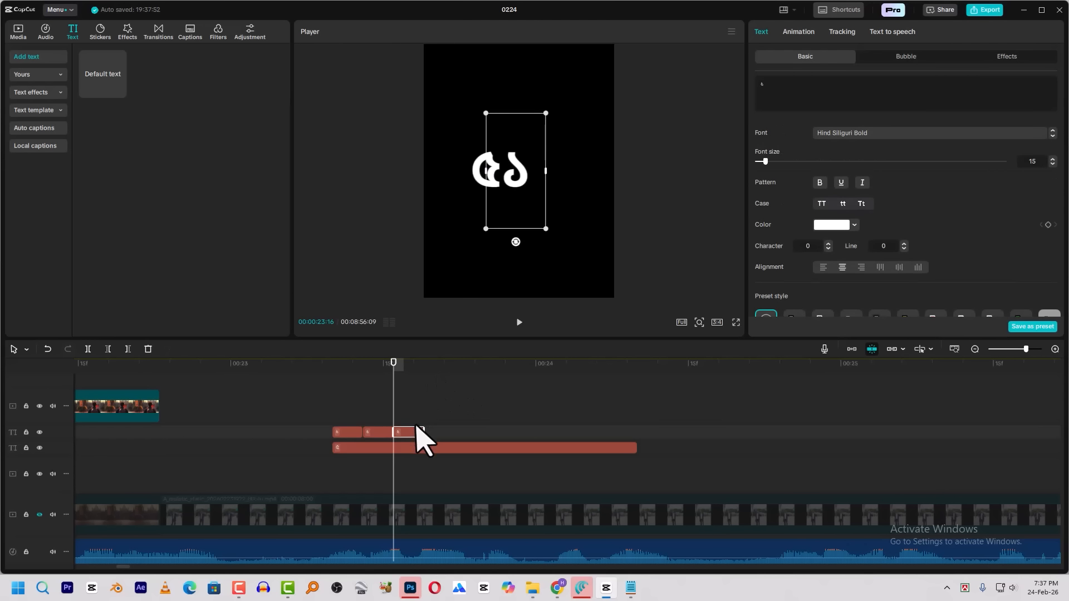
{"action": "left_click", "coordinate": [425, 369]}
{"action": "key", "text": "ctrl+v"}
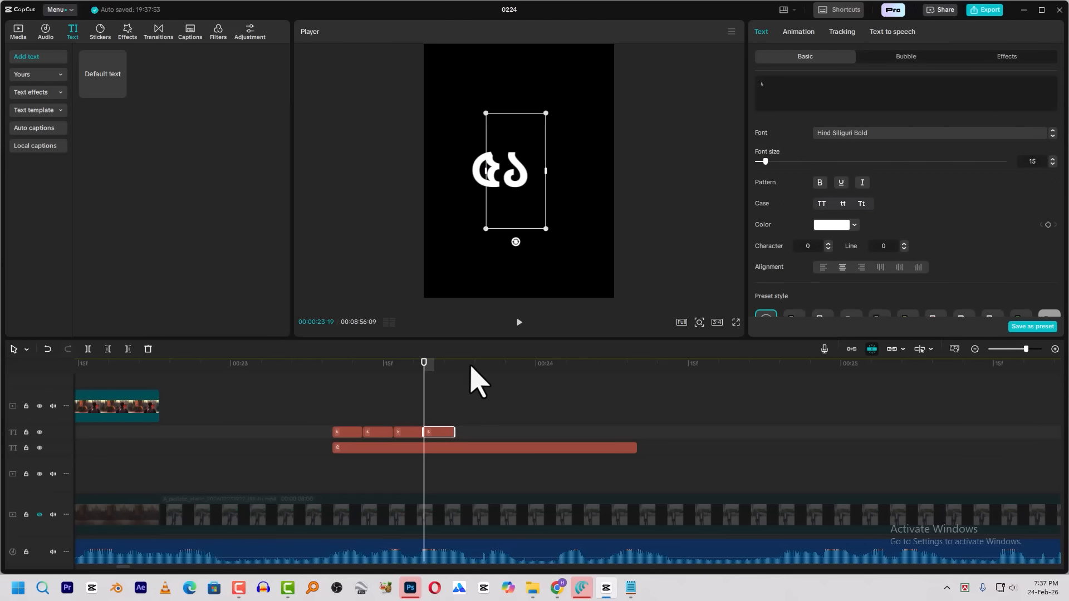
{"action": "left_click", "coordinate": [456, 369]}
{"action": "key", "text": "ctrl+v"}
{"action": "left_click", "coordinate": [493, 368]}
{"action": "left_click", "coordinate": [487, 372]}
{"action": "key", "text": "ctrl+v"}
{"action": "left_click", "coordinate": [524, 367]}
{"action": "left_click", "coordinate": [525, 367]}
{"action": "key", "text": "ctrl+v"}
{"action": "left_click", "coordinate": [556, 367]}
{"action": "left_click", "coordinate": [547, 368]}
{"action": "key", "text": "ctrl+v"}
{"action": "key", "text": "Down"}
{"action": "key", "text": "ctrl+v"}
{"action": "key", "text": "Down"}
{"action": "key", "text": "ctrl+v"}
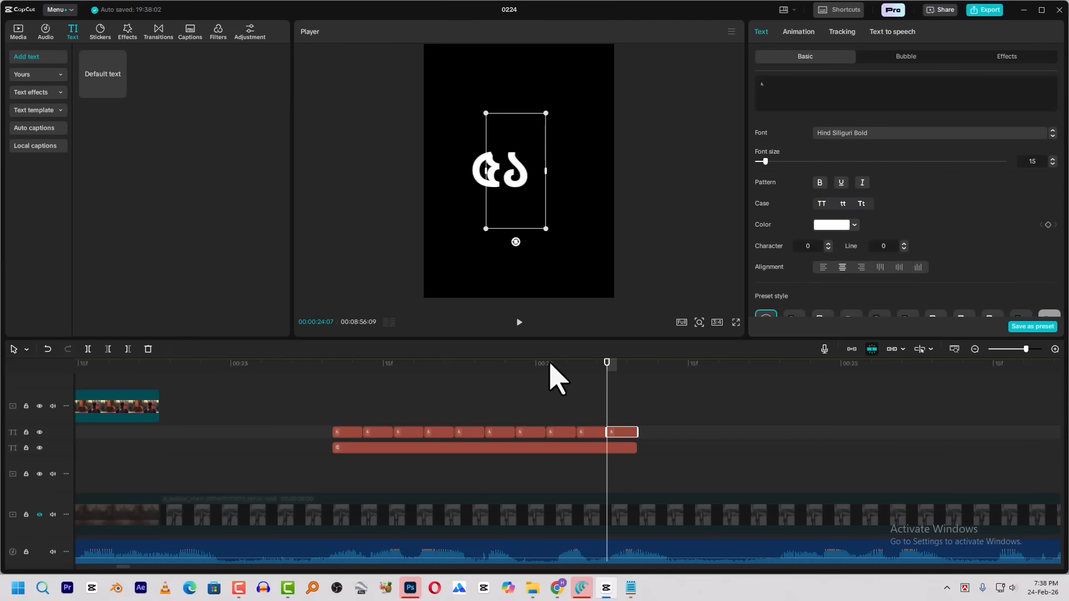
Change the second and third short clips' digits to ২ and ৩ from the clipboard history
{"action": "left_click", "coordinate": [365, 417]}
{"action": "left_click", "coordinate": [376, 431]}
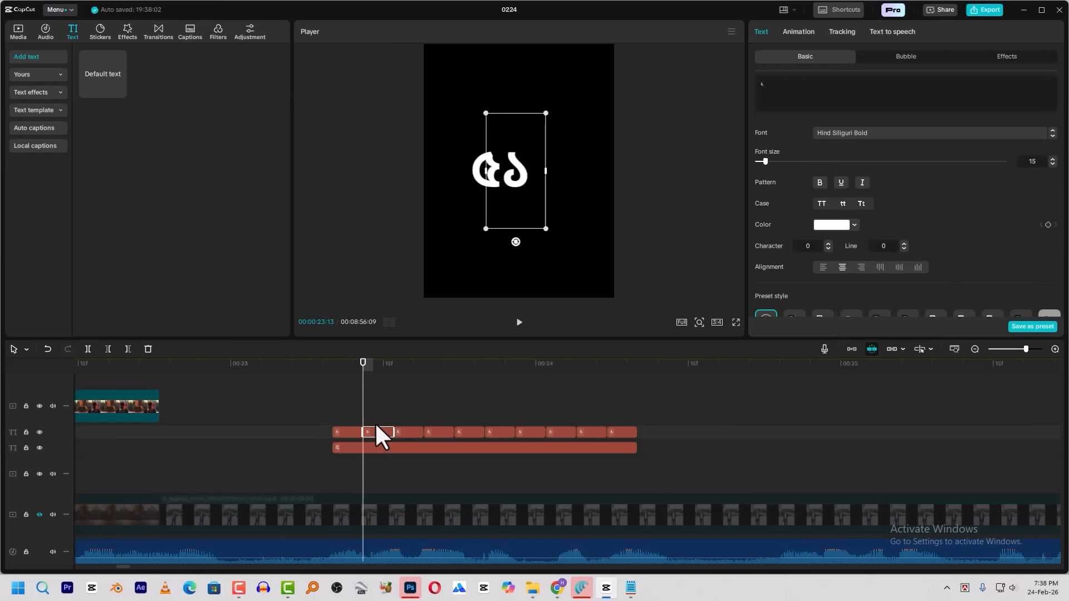
{"action": "left_click", "coordinate": [415, 407]}
{"action": "left_click", "coordinate": [410, 432]}
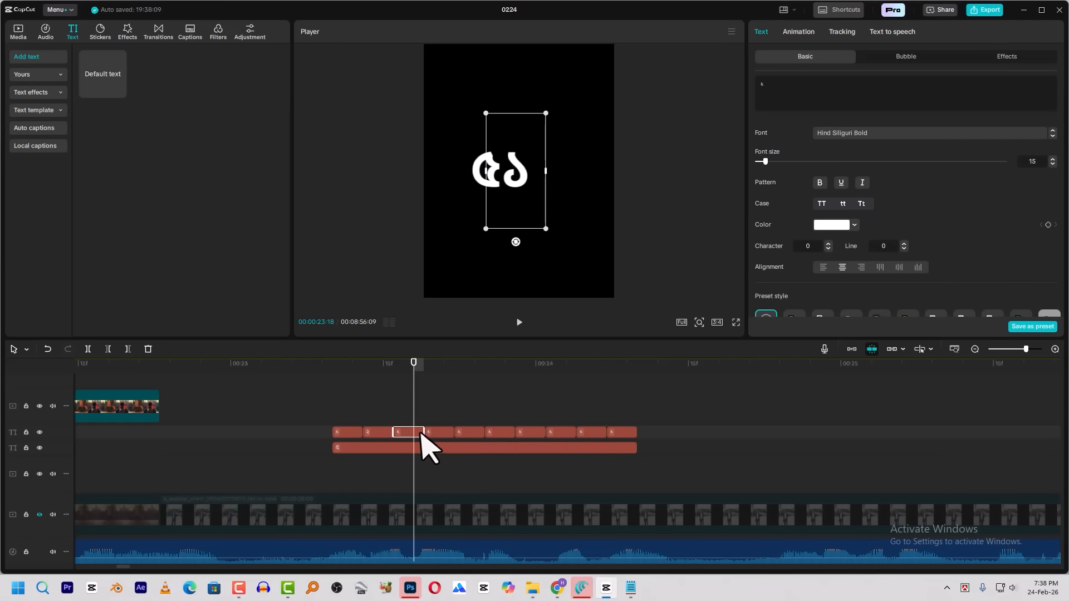
{"action": "key", "text": "super+v"}
{"action": "left_click_drag", "start_coordinate": [808, 95], "coordinate": [758, 95]}
{"action": "scroll", "coordinate": [409, 176], "scroll_direction": "down", "scroll_amount": 4}
{"action": "left_click", "coordinate": [385, 217]}
Change the fourth and fifth short clips' digits to ৪ and ৫ from the clipboard history
{"action": "left_click", "coordinate": [443, 435]}
{"action": "key", "text": "super+v"}
{"action": "scroll", "coordinate": [346, 236], "scroll_direction": "down", "scroll_amount": 3}
{"action": "left_click", "coordinate": [346, 252]}
{"action": "left_click", "coordinate": [474, 434]}
{"action": "left_click", "coordinate": [791, 97]}
{"action": "key", "text": "ctrl+a"}
{"action": "type", "text": "৫"}
{"action": "left_click", "coordinate": [365, 220]}
Change the sixth and seventh short clips' digits to ৬ and ৭ from the clipboard history
{"action": "left_click", "coordinate": [500, 437]}
{"action": "key", "text": "super+v"}
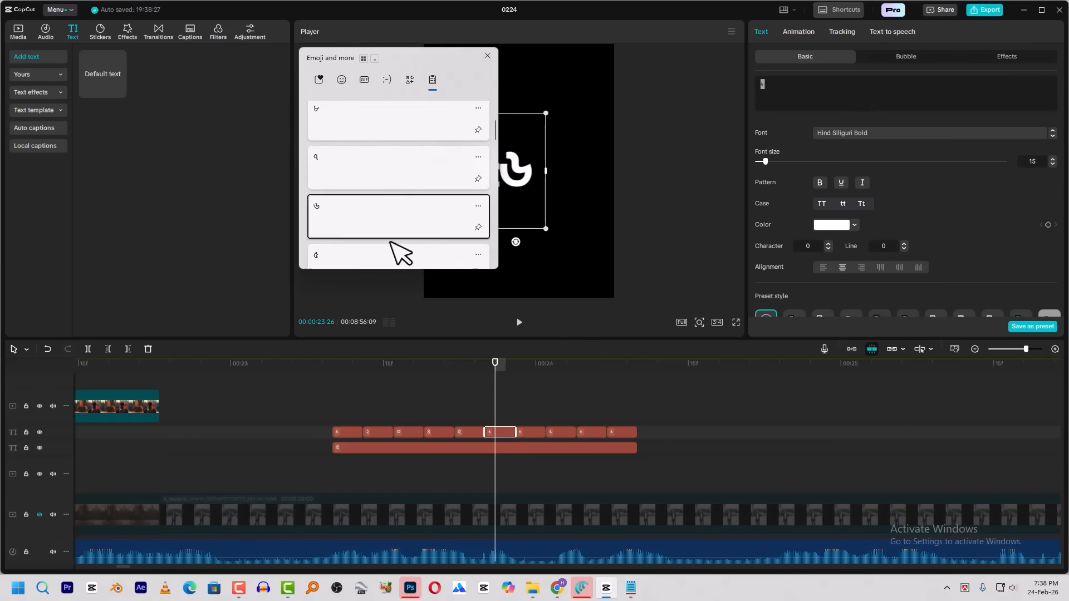
{"action": "key", "text": "ctrl+a"}
{"action": "key", "text": "super+v"}
{"action": "scroll", "coordinate": [370, 229], "scroll_direction": "down", "scroll_amount": 3}
{"action": "left_click", "coordinate": [370, 226]}
Change the digits of the last three short clips to ৮, ৯ and ০ from the clipboard history
{"action": "left_click", "coordinate": [560, 432]}
{"action": "key", "text": "super+v"}
{"action": "left_click", "coordinate": [385, 152]}
{"action": "left_click", "coordinate": [589, 434]}
{"action": "left_click", "coordinate": [434, 153]}
{"action": "left_click", "coordinate": [610, 433]}
{"action": "left_click", "coordinate": [775, 96]}
{"action": "key", "text": "ctrl+a"}
{"action": "type", "text": "০"}
{"action": "scroll", "coordinate": [390, 223], "scroll_direction": "down", "scroll_amount": 5}
{"action": "left_click", "coordinate": [393, 228]}
Play back the running second digit and return to its start at 00:00:23:10
{"action": "left_click", "coordinate": [340, 371]}
{"action": "key", "text": "space"}
{"action": "key", "text": "space"}
{"action": "left_click", "coordinate": [333, 373]}
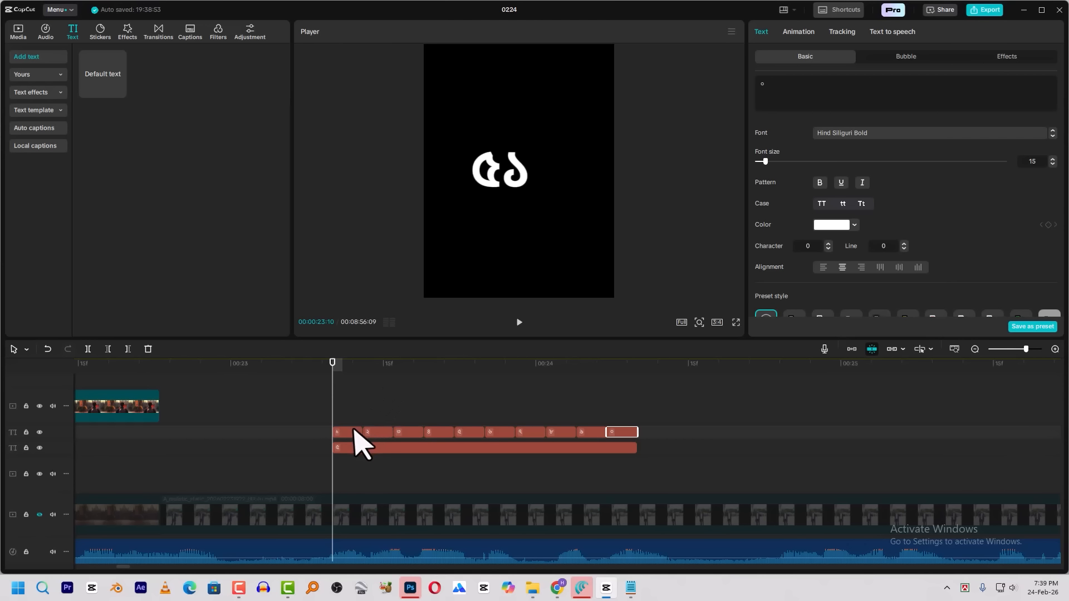
Duplicate the first ১ clip onto a new top text track at 00:00:23:10 and preview the count
{"action": "left_click_drag", "start_coordinate": [344, 440], "coordinate": [348, 427]}
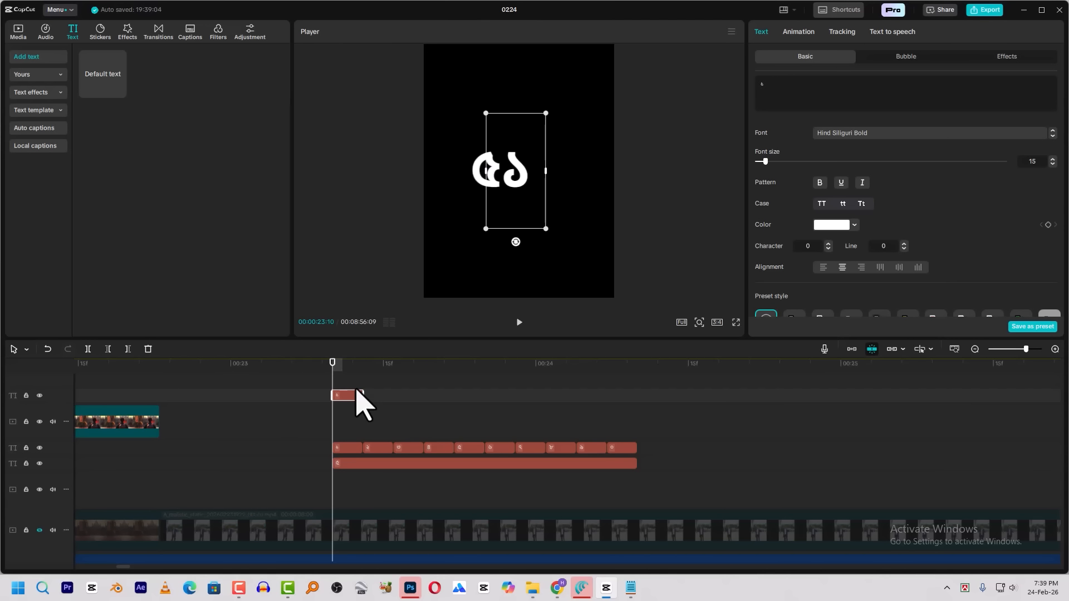
{"action": "key", "text": "space"}
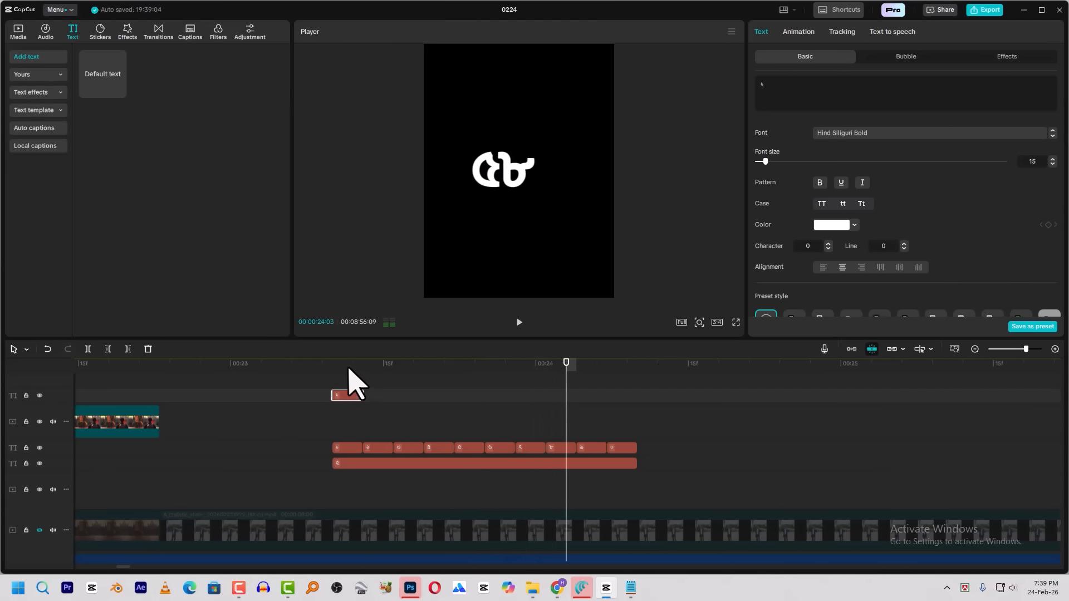
{"action": "left_click", "coordinate": [336, 367]}
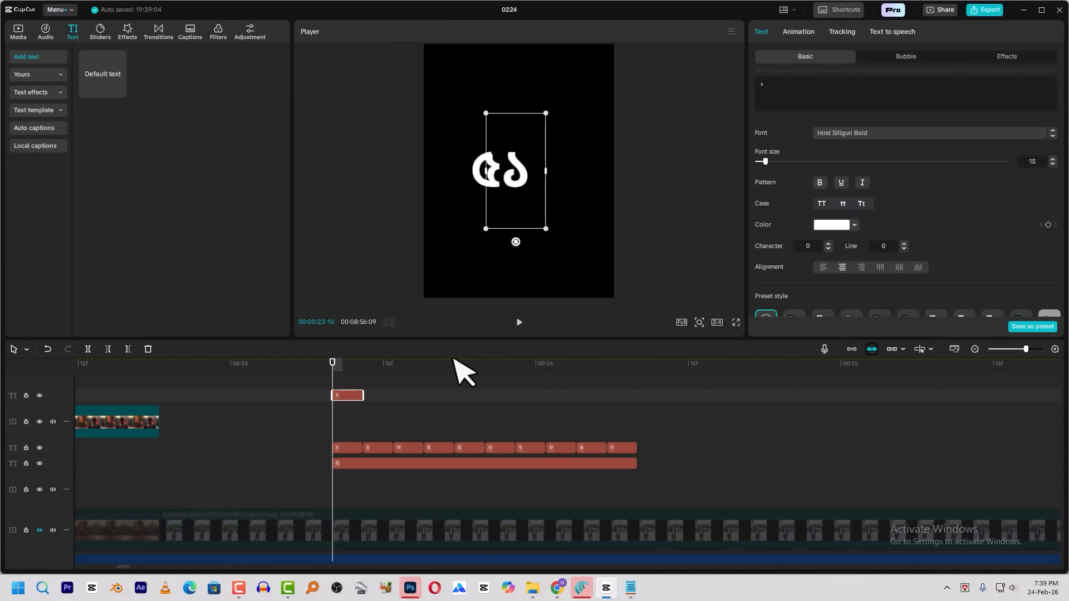
Trim the top-track ১ clip to two frames and place its digit as the third one in the number
{"action": "left_click", "coordinate": [337, 463]}
{"action": "left_click", "coordinate": [373, 365]}
{"action": "left_click_drag", "start_coordinate": [386, 370], "coordinate": [356, 444]}
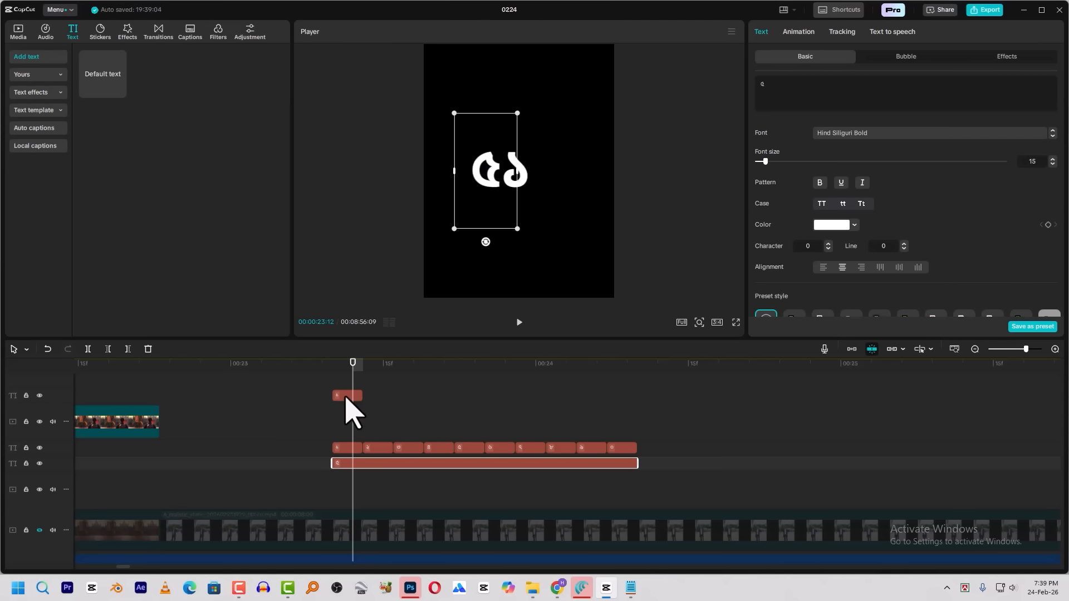
{"action": "left_click", "coordinate": [349, 449]}
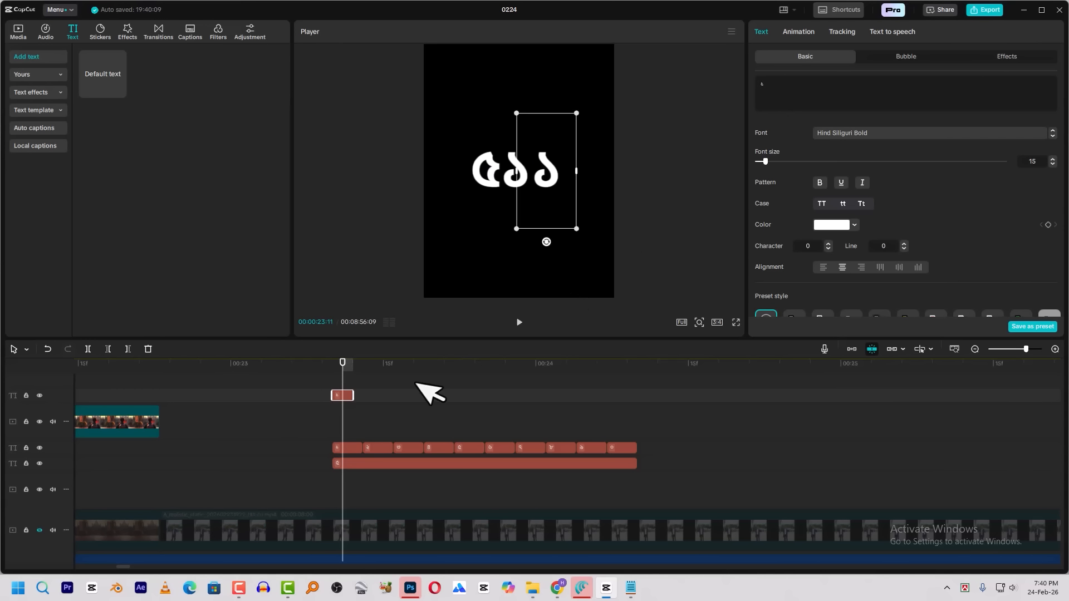
Paste a copy of the two-frame ১ clip right after it on the top track and change its digit to ২
{"action": "left_click", "coordinate": [353, 369]}
{"action": "key", "text": "ctrl+v"}
{"action": "left_click", "coordinate": [376, 368]}
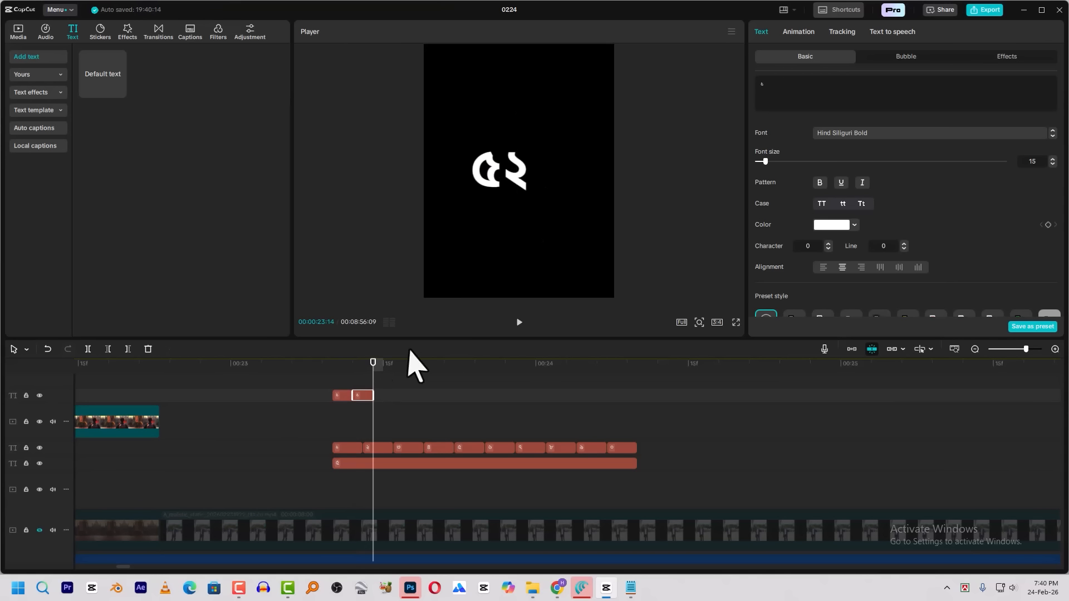
{"action": "left_click", "coordinate": [367, 368]}
{"action": "double_click", "coordinate": [782, 94]}
{"action": "type", "text": "২"}
Paste another two-frame copy after the ২ clip on the top track and change its digit to ৩
{"action": "left_click", "coordinate": [376, 368]}
{"action": "key", "text": "ctrl+c"}
{"action": "key", "text": "ctrl+v"}
{"action": "left_click", "coordinate": [386, 368]}
{"action": "double_click", "coordinate": [782, 93]}
{"action": "type", "text": "৩"}
Paste a fourth two-frame clip after the top-track ৩ clip and nudge the ৫ slightly left in the frame
{"action": "left_click", "coordinate": [393, 366]}
{"action": "key", "text": "ctrl+c"}
{"action": "key", "text": "ctrl+v"}
{"action": "left_click", "coordinate": [383, 365]}
{"action": "left_click", "coordinate": [405, 364]}
{"action": "left_click", "coordinate": [494, 191]}
{"action": "left_click_drag", "start_coordinate": [494, 192], "coordinate": [490, 191]}
{"action": "key", "text": "space"}
Paste the copied basic text style, location and size, and blend attributes onto the first three top-track digit clips
{"action": "left_click", "coordinate": [404, 395]}
{"action": "left_click_drag", "start_coordinate": [321, 383], "coordinate": [384, 397]}
{"action": "key", "text": "ctrl+shift+v"}
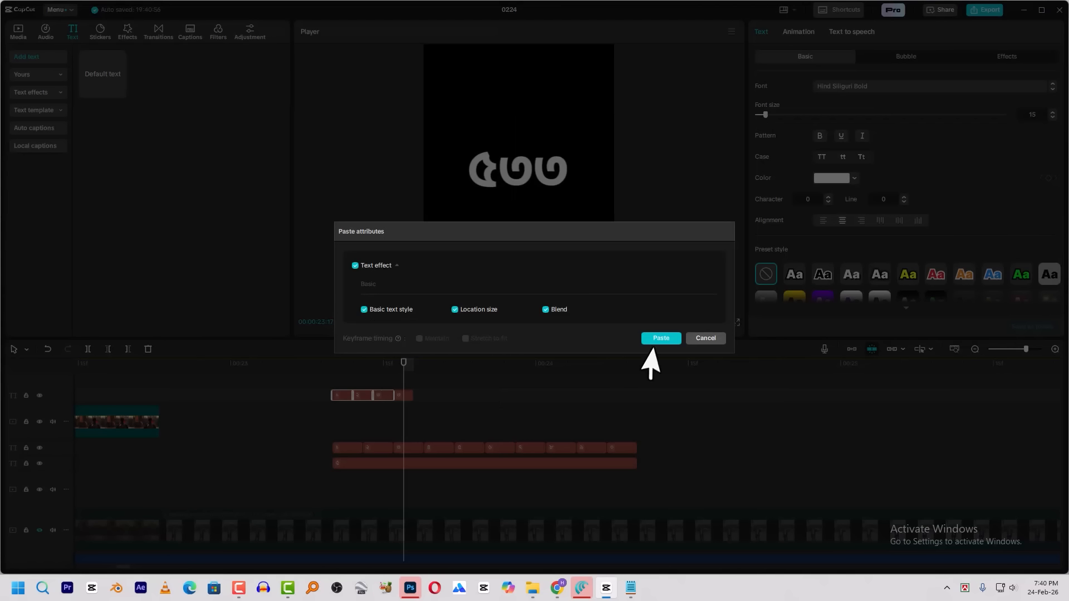
{"action": "left_click", "coordinate": [661, 339]}
{"action": "left_click", "coordinate": [313, 367]}
{"action": "key", "text": "Right"}
{"action": "key", "text": "Right"}
{"action": "key", "text": "Right"}
{"action": "key", "text": "Right"}
{"action": "key", "text": "Right"}
{"action": "key", "text": "Right"}
{"action": "key", "text": "Right"}
{"action": "key", "text": "Right"}
{"action": "key", "text": "Right"}
{"action": "key", "text": "Right"}
Paste further two-frame copies at the end of the top-track row and change their digits to continue the count
{"action": "left_click", "coordinate": [404, 397]}
{"action": "key", "text": "ctrl+v"}
{"action": "key", "text": "super+v"}
{"action": "left_click", "coordinate": [346, 233]}
{"action": "left_click", "coordinate": [444, 366]}
{"action": "key", "text": "super+v"}
{"action": "left_click", "coordinate": [356, 216]}
{"action": "left_click", "coordinate": [474, 366]}
{"action": "key", "text": "super+v"}
{"action": "left_click", "coordinate": [356, 216]}
Paste two more groups of two-frame clips along the top track and update the digits of the newly added clips
{"action": "key", "text": "ctrl+v"}
{"action": "left_click", "coordinate": [495, 365]}
{"action": "key", "text": "ctrl+v"}
{"action": "left_click", "coordinate": [465, 395]}
{"action": "key", "text": "super+v"}
{"action": "left_click", "coordinate": [485, 395]}
{"action": "double_click", "coordinate": [548, 167]}
{"action": "key", "text": "super+v"}
{"action": "left_click", "coordinate": [368, 195]}
Change the digit of the ninth top-track clip to finish the series and delete the surplus clip after it
{"action": "left_click", "coordinate": [506, 365]}
{"action": "double_click", "coordinate": [550, 158]}
{"action": "key", "text": "super+v"}
{"action": "left_click", "coordinate": [369, 148]}
{"action": "left_click", "coordinate": [528, 396]}
{"action": "key", "text": "Delete"}
{"action": "left_click", "coordinate": [516, 365]}
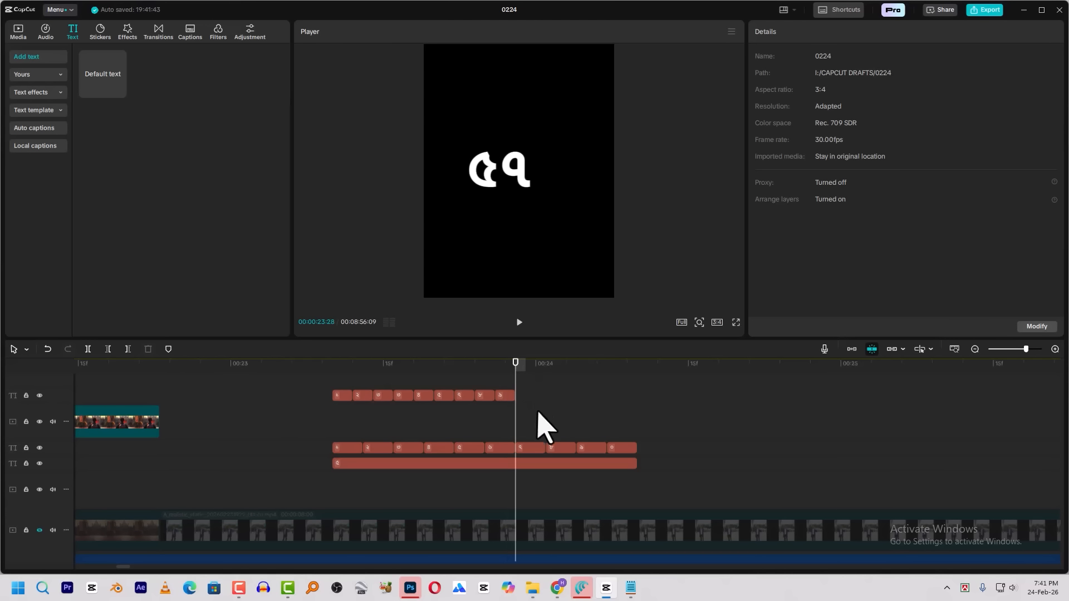
Copy the first six top-track digit clips and paste them right after the ninth clip
{"action": "left_click_drag", "start_coordinate": [437, 417], "coordinate": [345, 393]}
{"action": "key", "text": "ctrl+c"}
{"action": "key", "text": "ctrl+v"}
Change the digit of the last pasted top-track clip to ০
{"action": "left_click", "coordinate": [617, 365]}
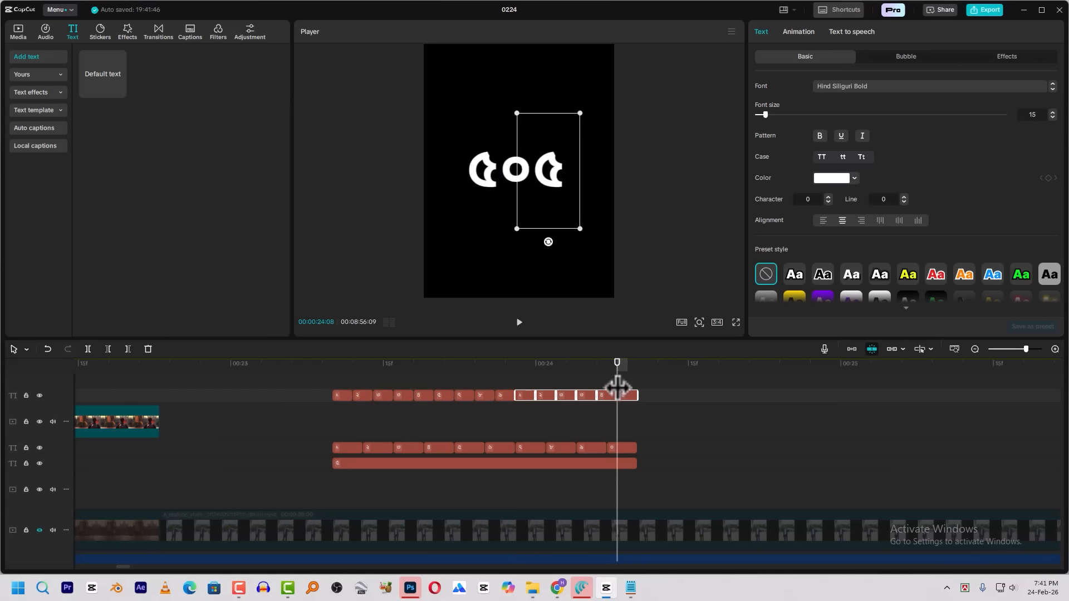
{"action": "left_click", "coordinate": [627, 396]}
{"action": "double_click", "coordinate": [771, 89]}
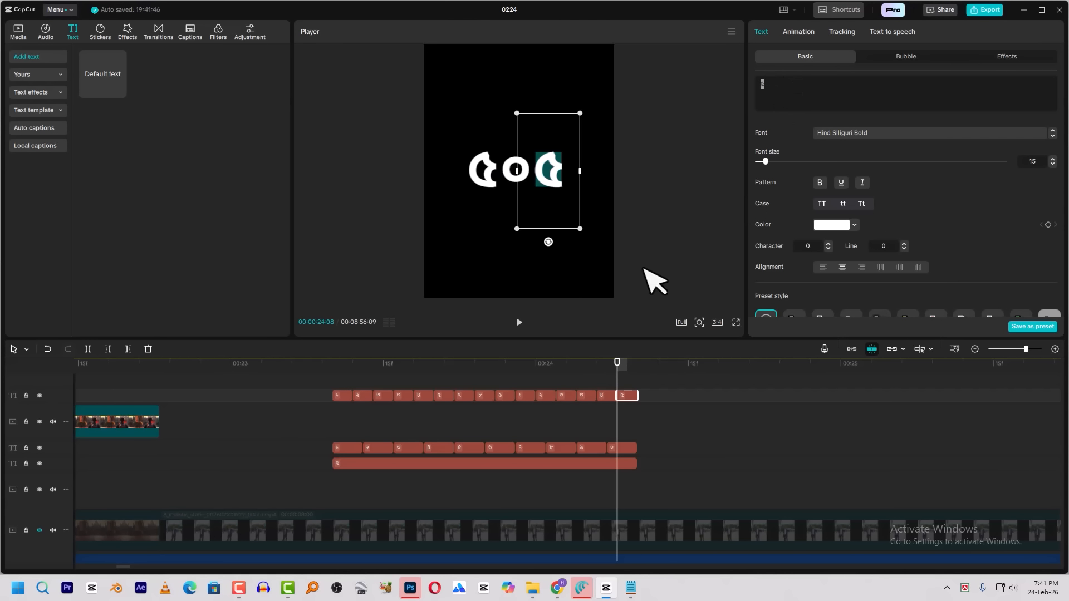
{"action": "key", "text": "super+v"}
{"action": "scroll", "coordinate": [401, 229], "scroll_direction": "down", "scroll_amount": 4}
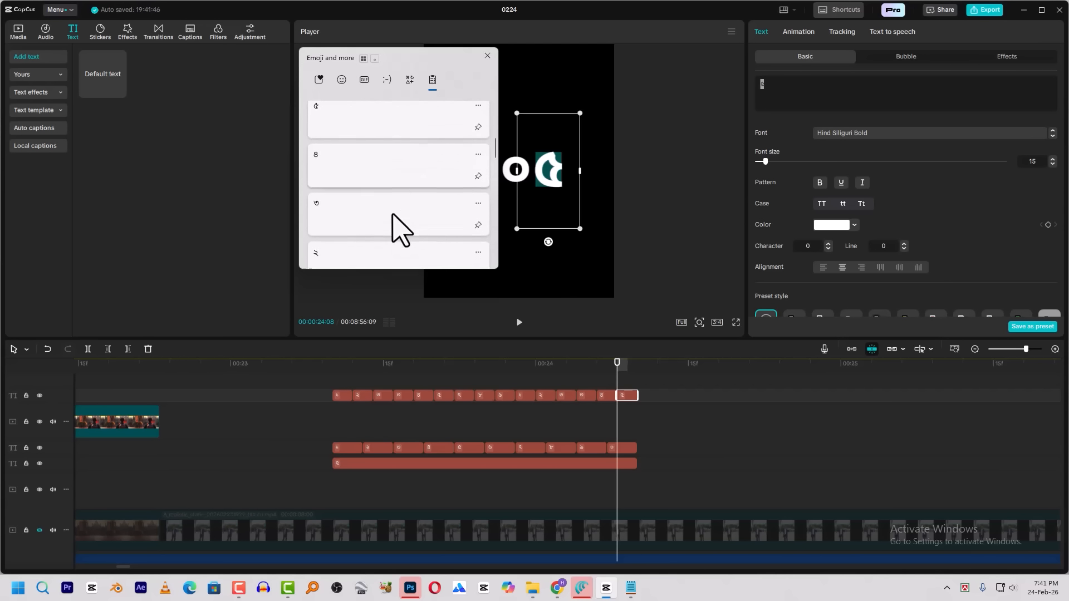
{"action": "left_click", "coordinate": [393, 245]}
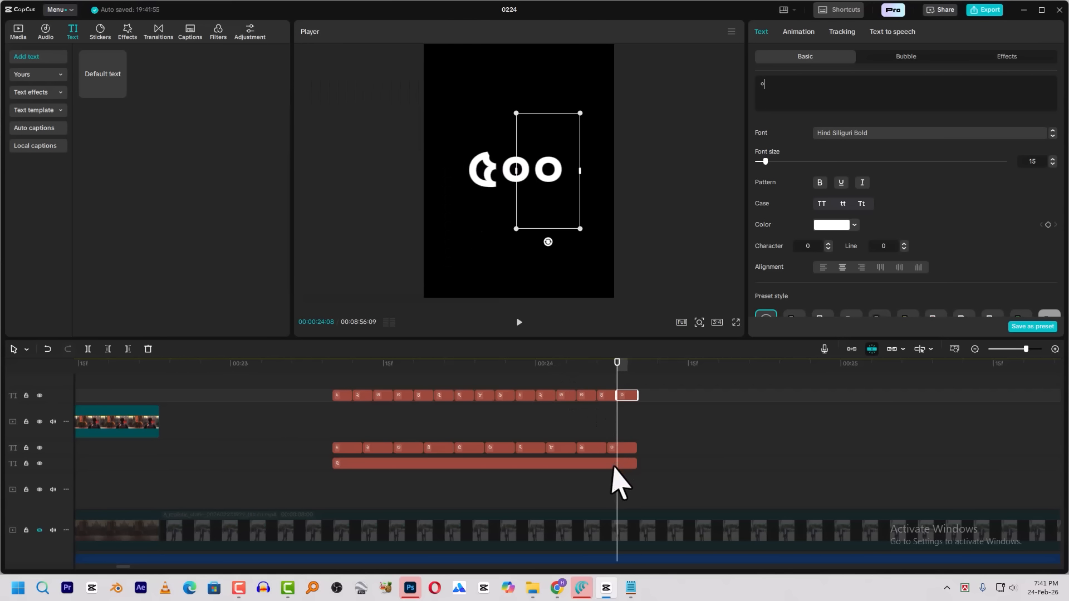
{"action": "left_click", "coordinate": [599, 376]}
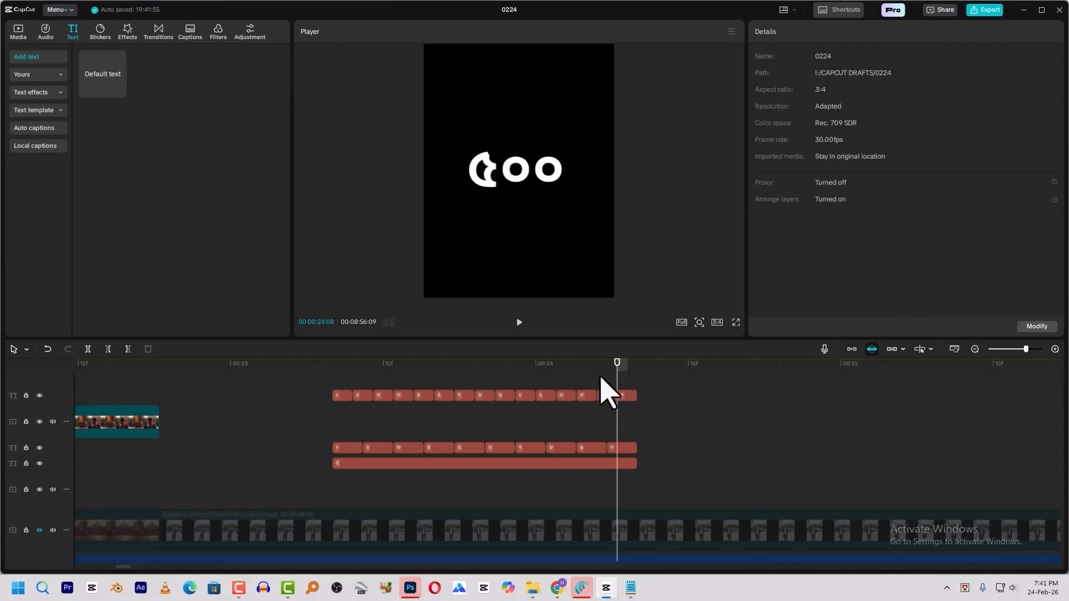
Split the lowest-track ৫ clip at 00:00:24:04, change the second part's digit to ৬, and play back the count
{"action": "left_click", "coordinate": [610, 463]}
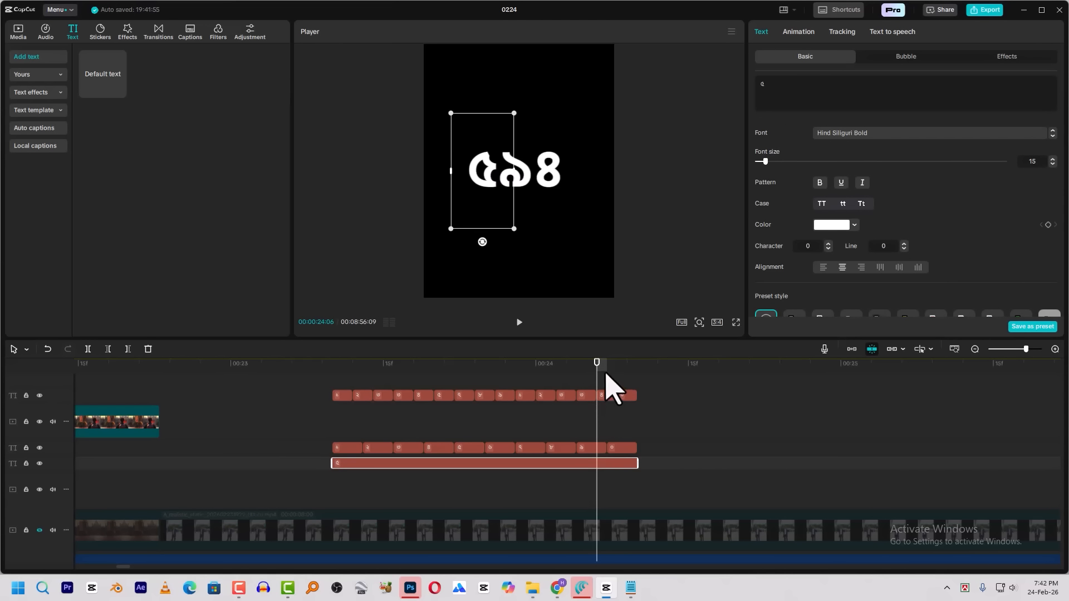
{"action": "left_click", "coordinate": [578, 369]}
{"action": "key", "text": "ctrl+b"}
{"action": "key", "text": "ctrl+a"}
{"action": "key", "text": "super+v"}
{"action": "scroll", "coordinate": [384, 220], "scroll_direction": "down", "scroll_amount": 1}
{"action": "left_click", "coordinate": [365, 174]}
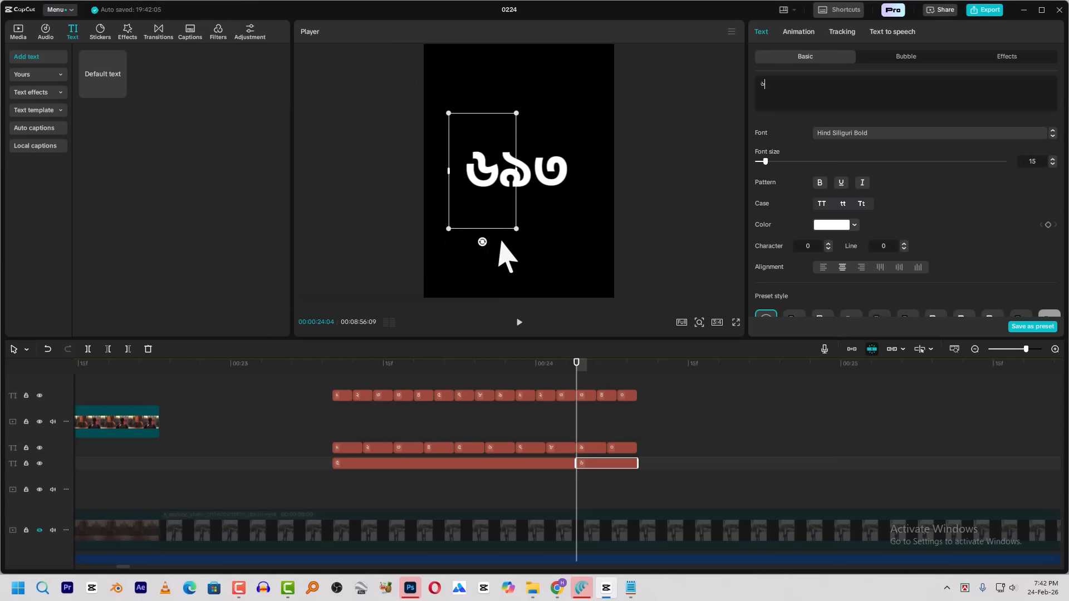
{"action": "left_click_drag", "start_coordinate": [597, 368], "coordinate": [353, 380]}
{"action": "key", "text": "space"}
{"action": "key", "text": "space"}
{"action": "left_click", "coordinate": [355, 366]}
{"action": "key", "text": "space"}
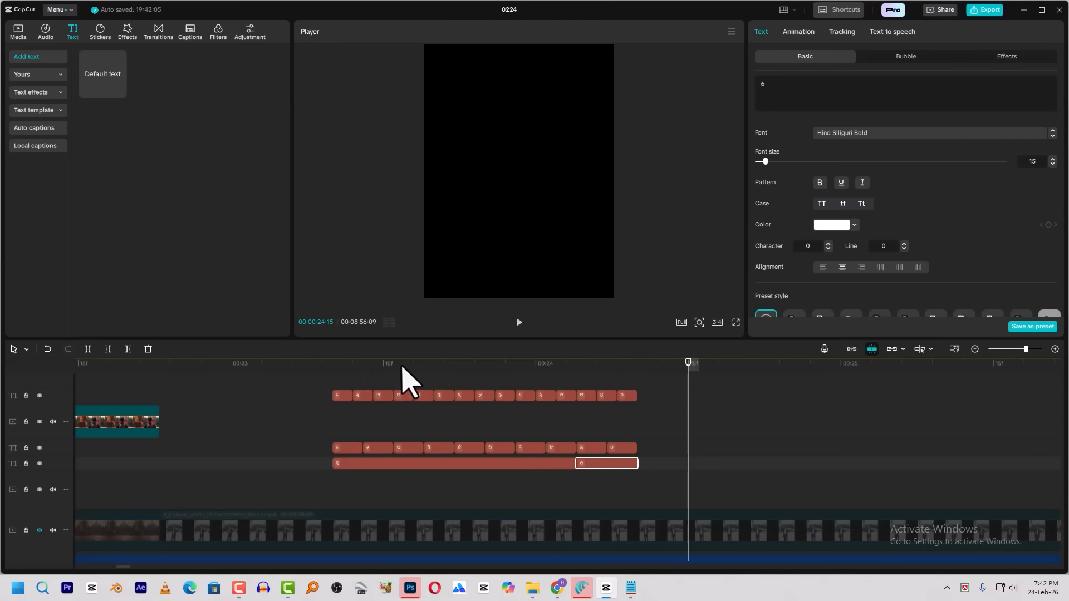
Duplicate the short ৬ clip onto a new text track above all the digit clips
{"action": "left_click_drag", "start_coordinate": [548, 368], "coordinate": [638, 371]}
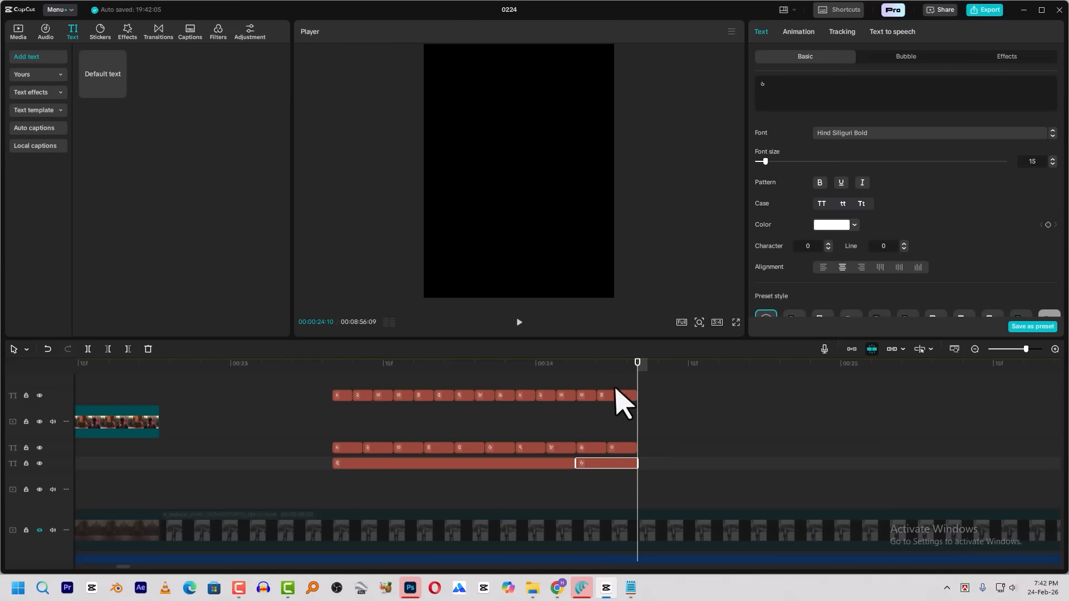
{"action": "left_click_drag", "start_coordinate": [597, 461], "coordinate": [602, 383]}
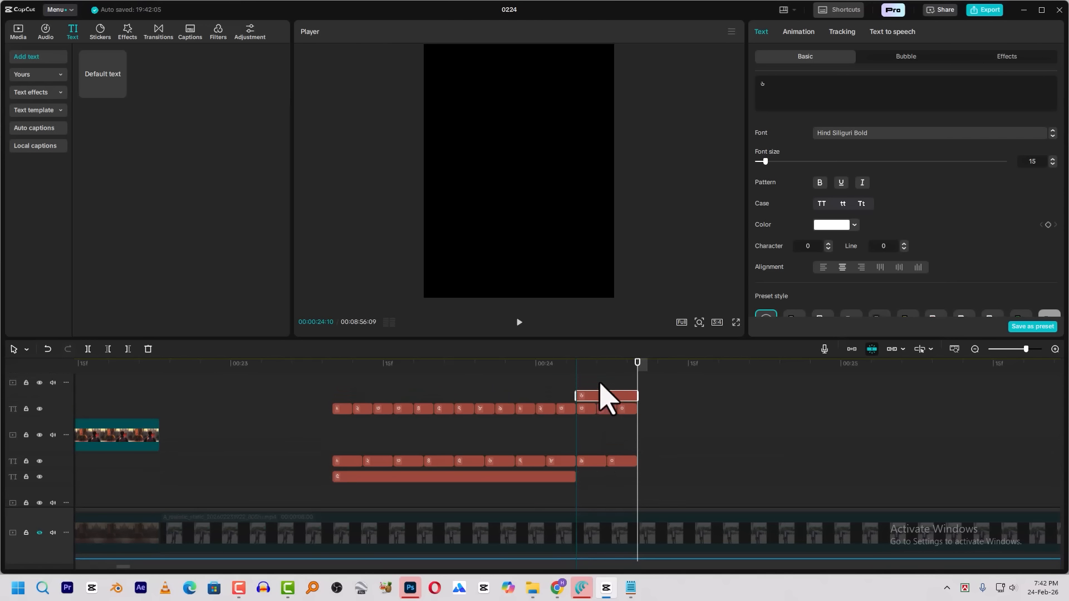
{"action": "scroll", "coordinate": [624, 417], "scroll_direction": "up", "scroll_amount": 3}
{"action": "scroll", "coordinate": [635, 435], "scroll_direction": "down", "scroll_amount": 5}
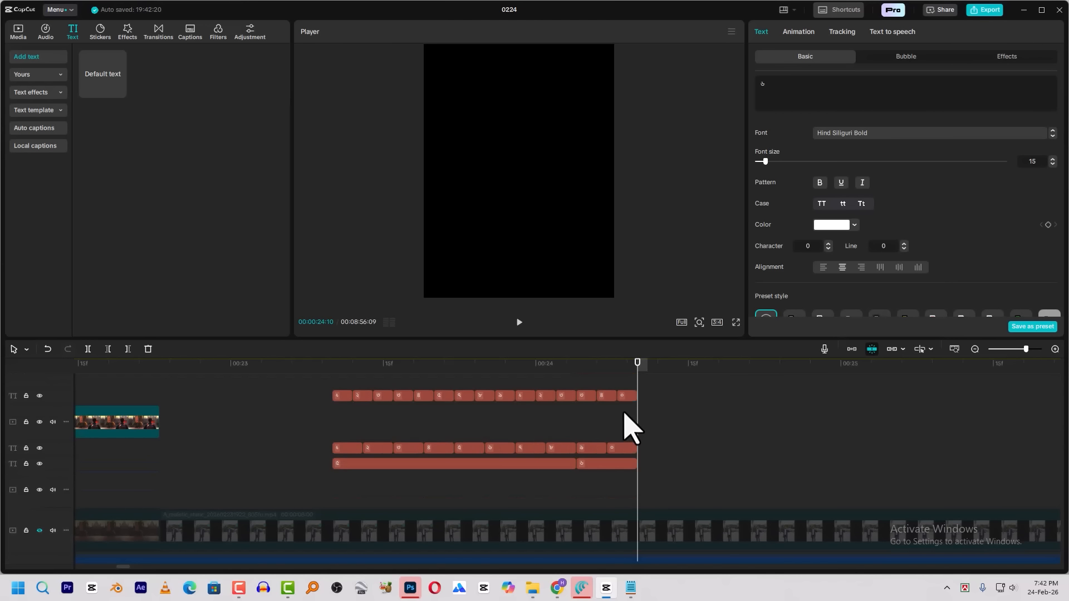
{"action": "scroll", "coordinate": [629, 407], "scroll_direction": "up", "scroll_amount": 4}
Move the duplicated ৬ in the frame to follow the third digit and change its text to +
{"action": "left_click", "coordinate": [608, 368]}
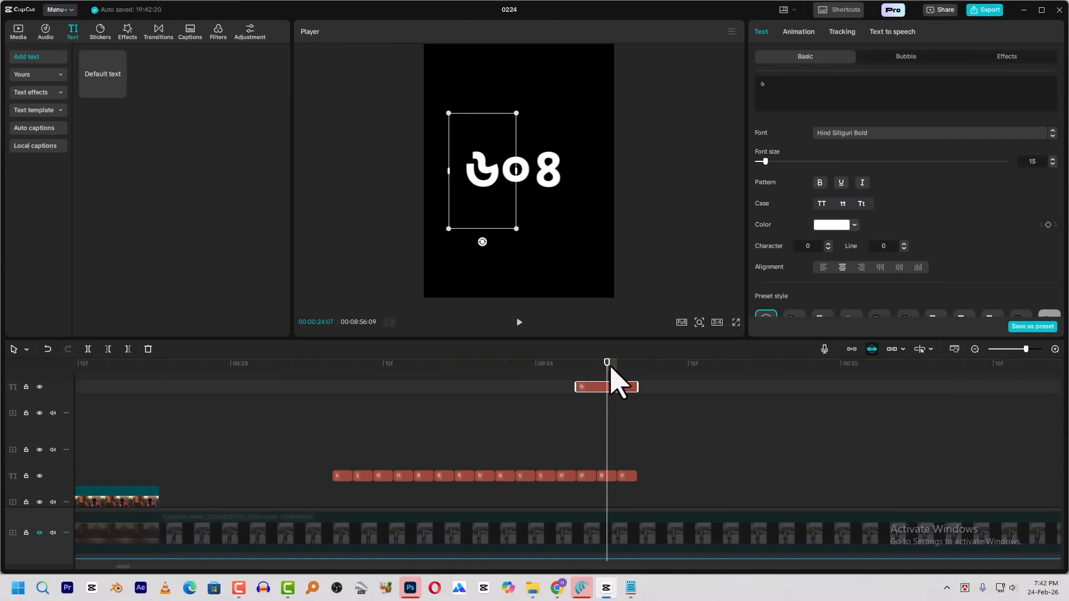
{"action": "left_click_drag", "start_coordinate": [484, 167], "coordinate": [600, 174]}
{"action": "double_click", "coordinate": [596, 174]}
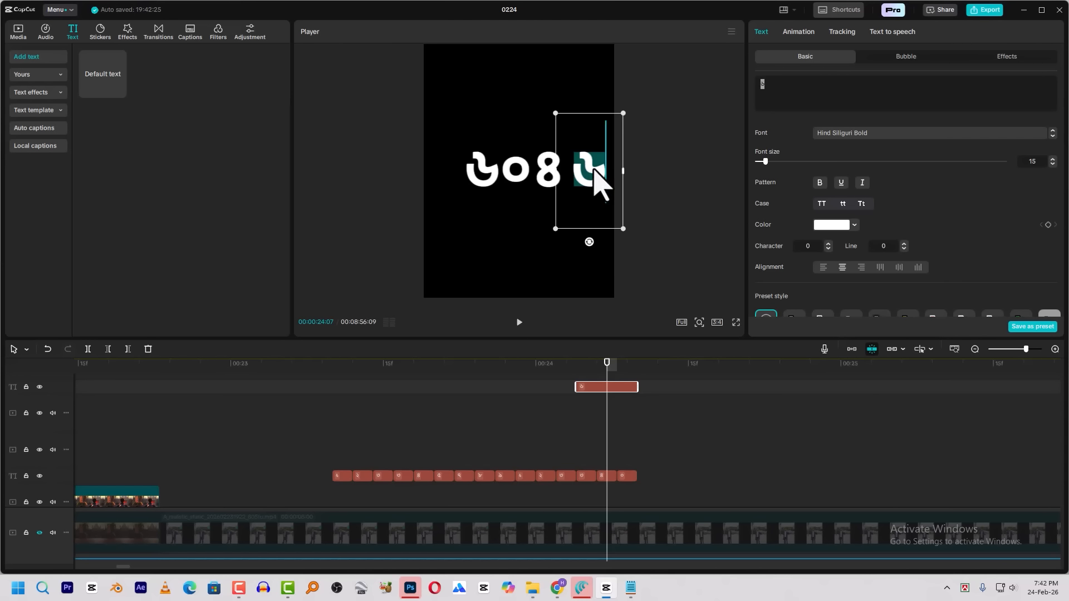
{"action": "type", "text": "+"}
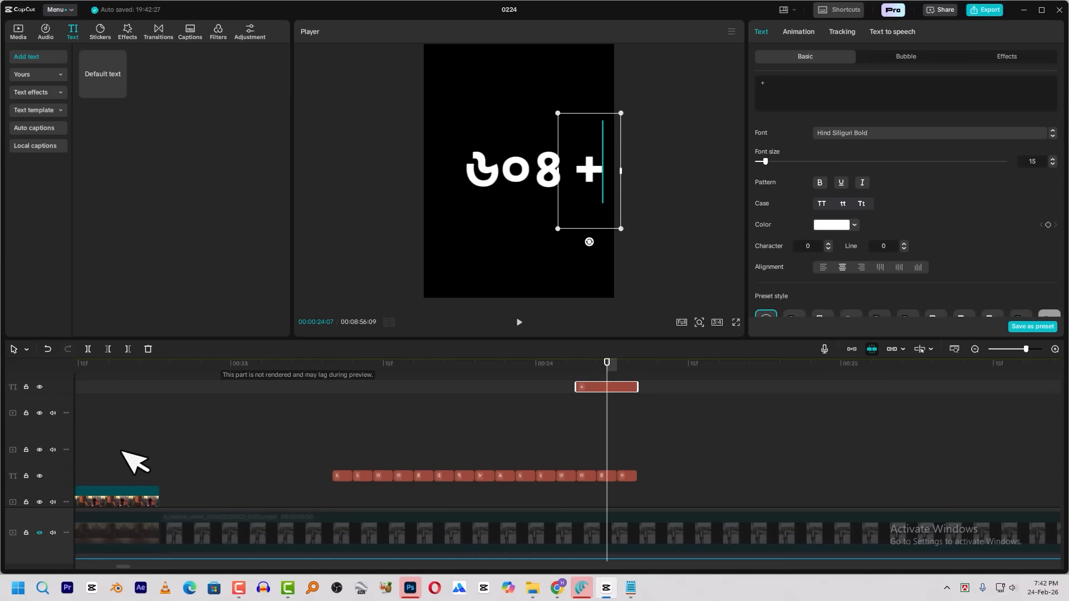
Nudge the + closer to the number and apply the Zoom In entrance animation to it
{"action": "left_click", "coordinate": [26, 349]}
{"action": "left_click_drag", "start_coordinate": [591, 164], "coordinate": [585, 164]}
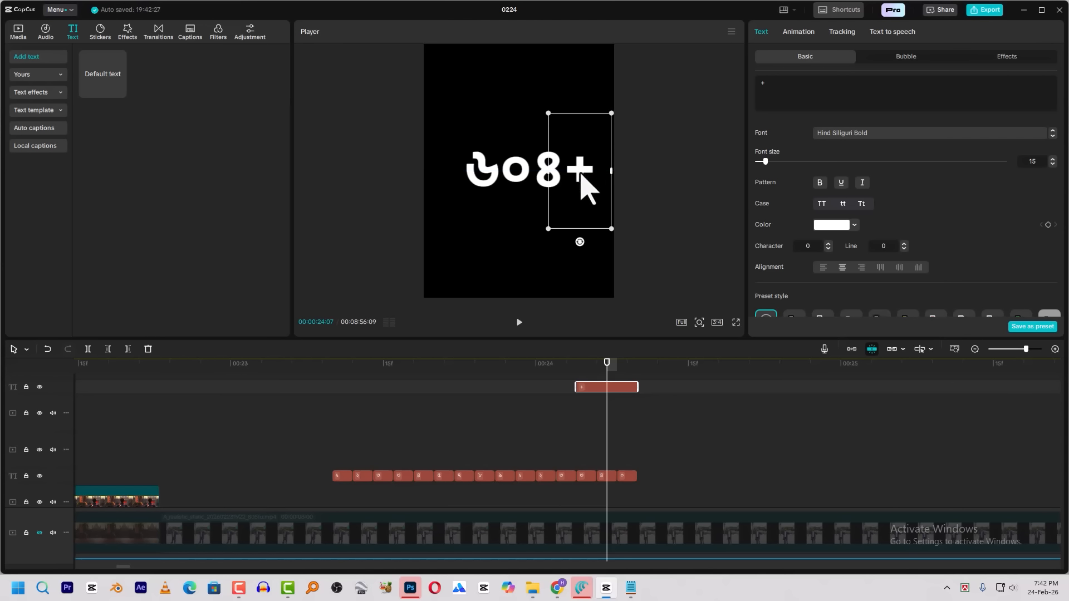
{"action": "left_click", "coordinate": [799, 32]}
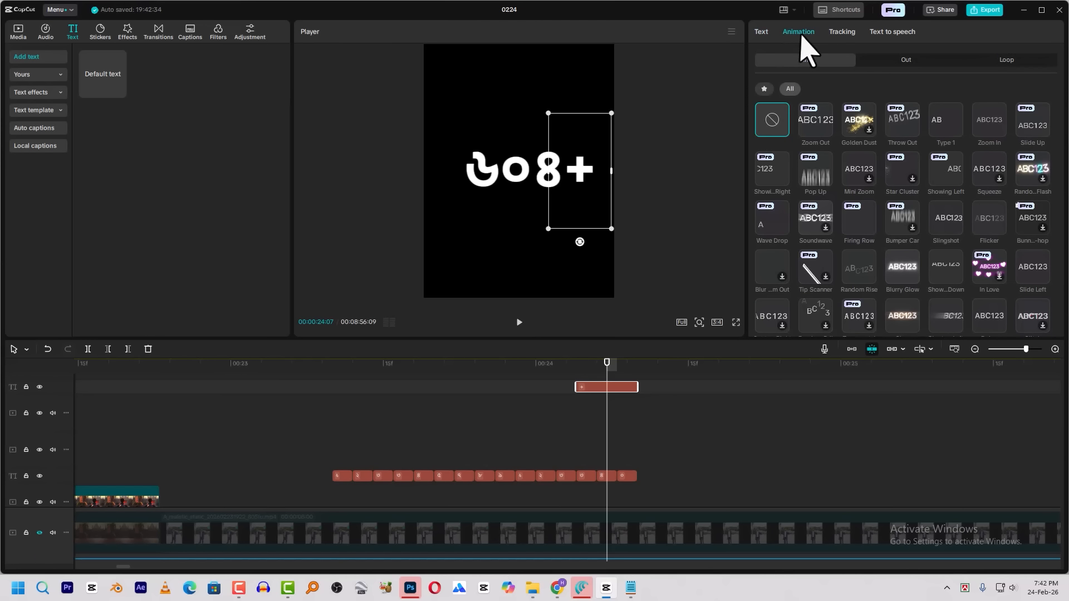
{"action": "left_click", "coordinate": [990, 128]}
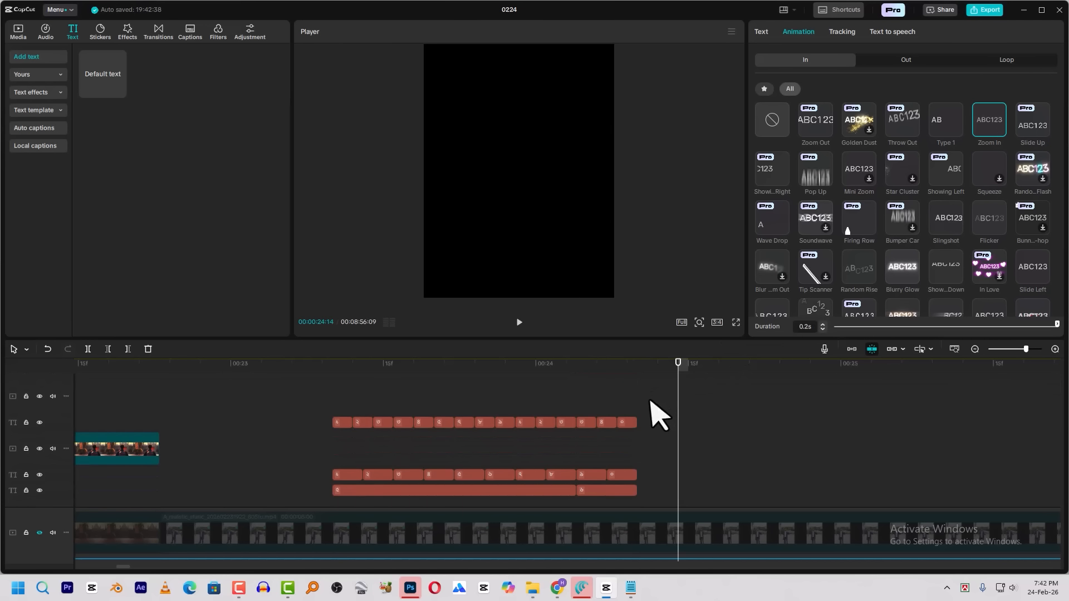
Extend the final clips of all the digit tracks and the + clip to 00:00:25:08 and play back the counter
{"action": "left_click_drag", "start_coordinate": [644, 390], "coordinate": [624, 480]}
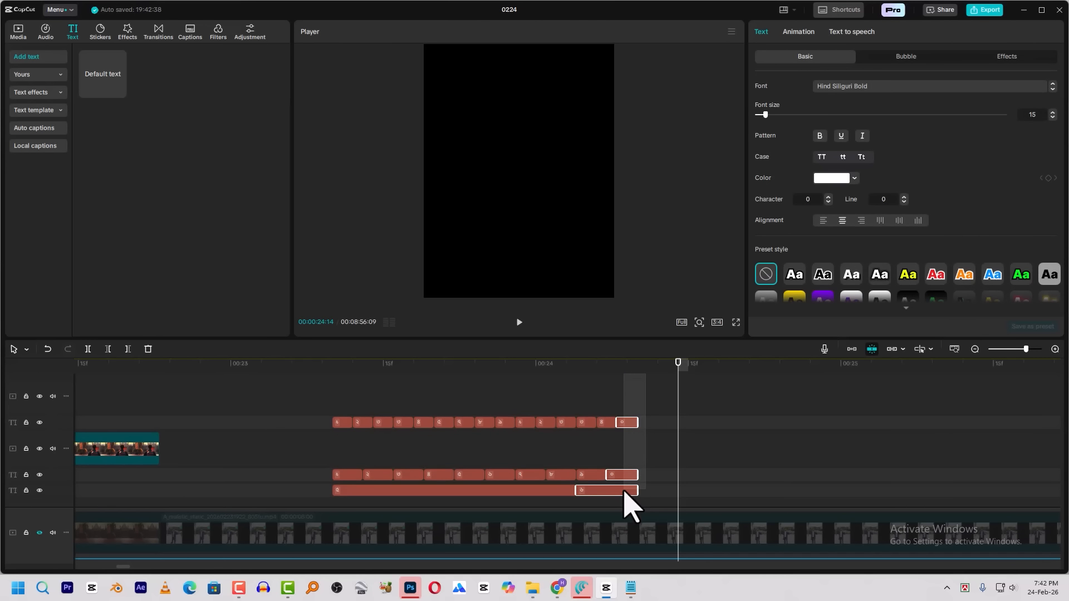
{"action": "left_click_drag", "start_coordinate": [637, 422], "coordinate": [912, 419]}
{"action": "left_click", "coordinate": [615, 365]}
{"action": "key", "text": "space"}
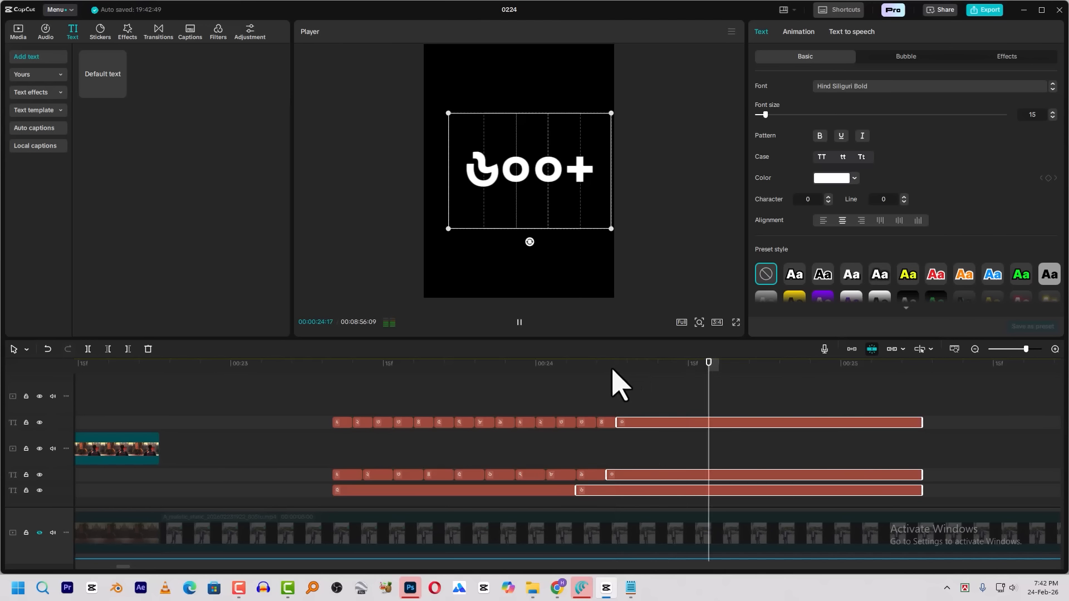
{"action": "left_click_drag", "start_coordinate": [624, 368], "coordinate": [327, 390]}
{"action": "key", "text": "space"}
{"action": "key", "text": "space"}
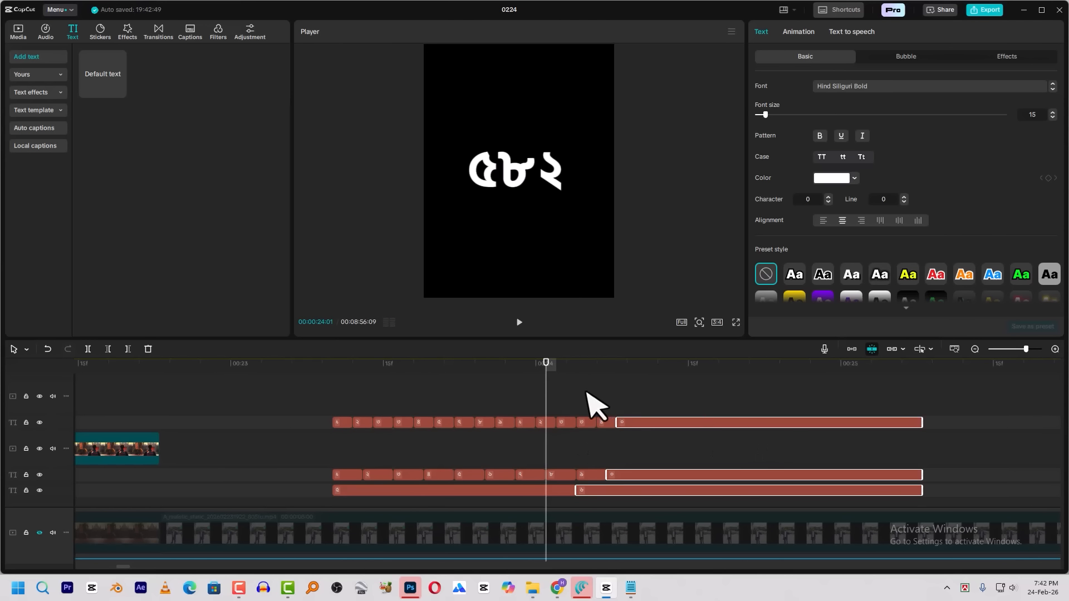
Add a custom adjustment layer on its own track above the + clip, starting at the counter's first digit
{"action": "scroll", "coordinate": [590, 392], "scroll_direction": "up", "scroll_amount": 3}
{"action": "scroll", "coordinate": [671, 437], "scroll_direction": "down", "scroll_amount": 1}
{"action": "scroll", "coordinate": [857, 410], "scroll_direction": "up", "scroll_amount": 1}
{"action": "left_click_drag", "start_coordinate": [949, 419], "coordinate": [351, 465]}
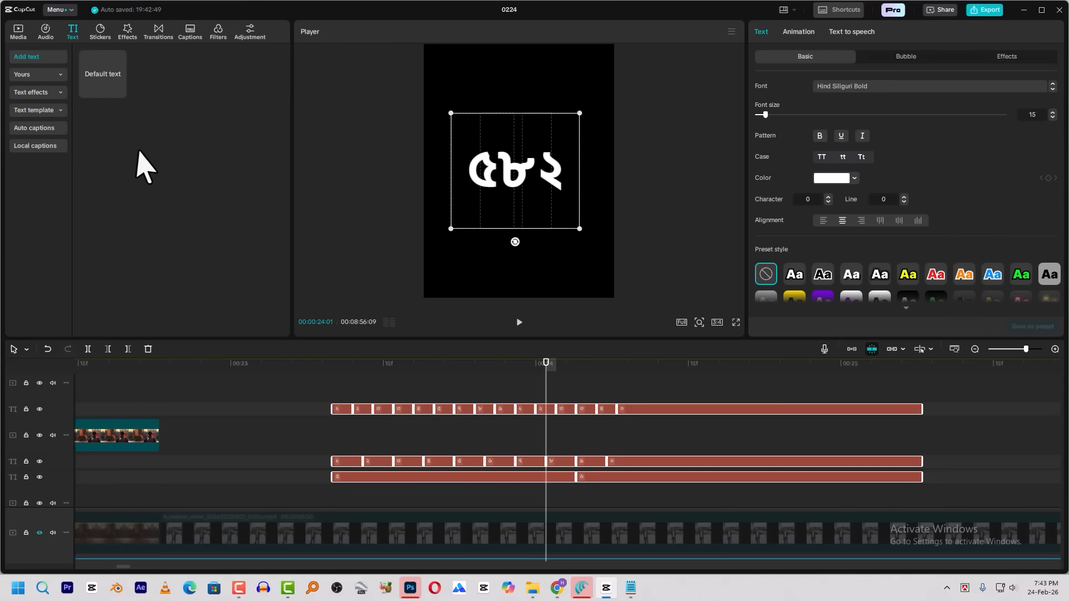
{"action": "left_click", "coordinate": [245, 32]}
{"action": "left_click_drag", "start_coordinate": [102, 75], "coordinate": [333, 400]}
{"action": "left_click_drag", "start_coordinate": [587, 482], "coordinate": [590, 429]}
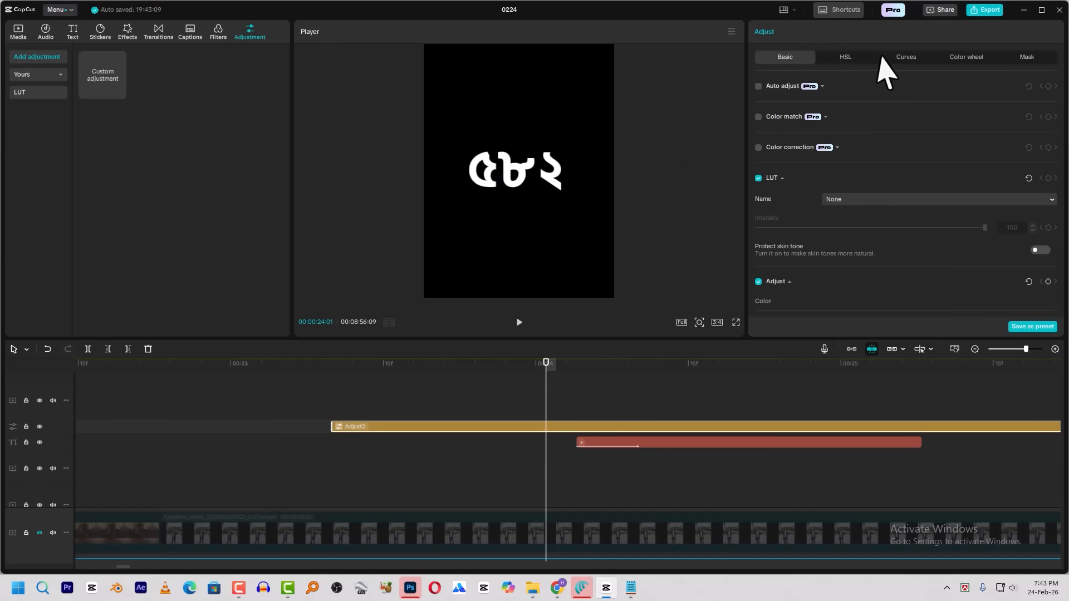
Add a Split mask to the adjustment layer
{"action": "left_click", "coordinate": [1026, 57]}
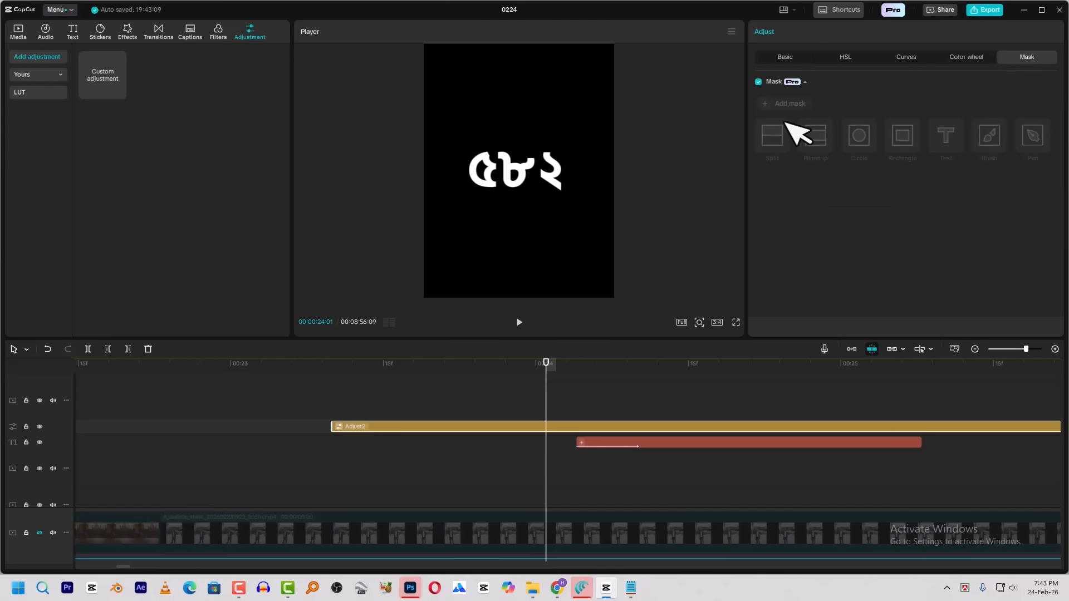
{"action": "left_click", "coordinate": [781, 104]}
{"action": "left_click", "coordinate": [772, 137]}
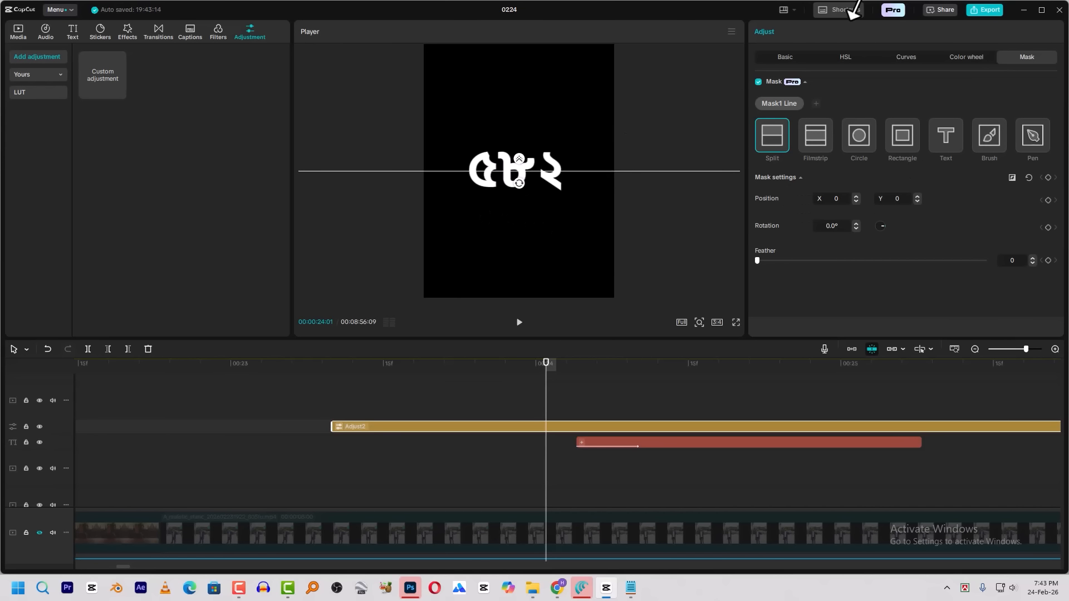
Darken the adjustment layer with the Luma curve by moving the black point inward and lowering the white point
{"action": "left_click", "coordinate": [784, 57]}
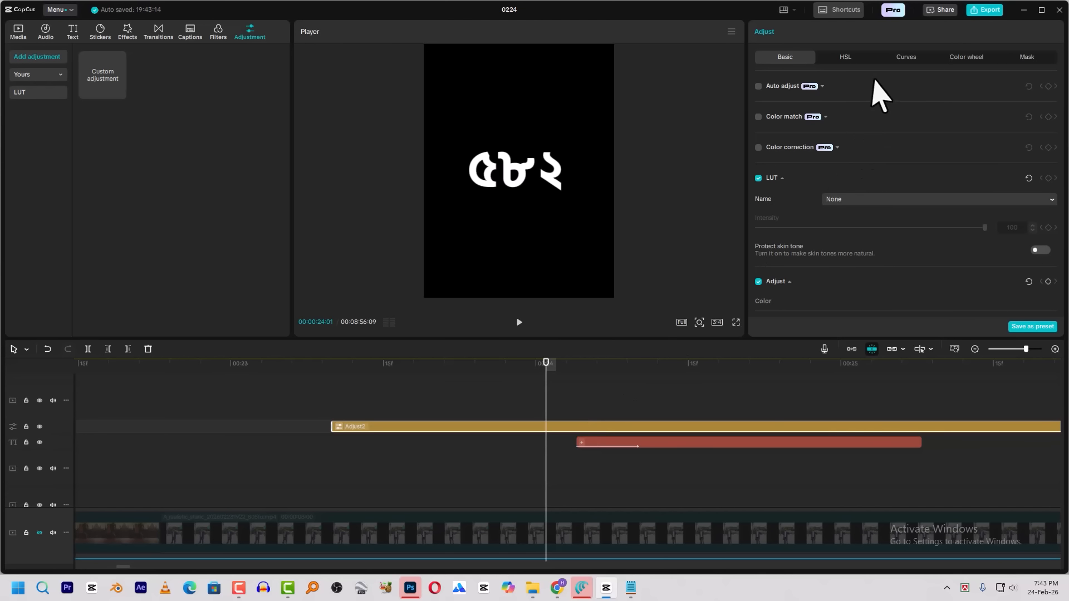
{"action": "left_click", "coordinate": [903, 58]}
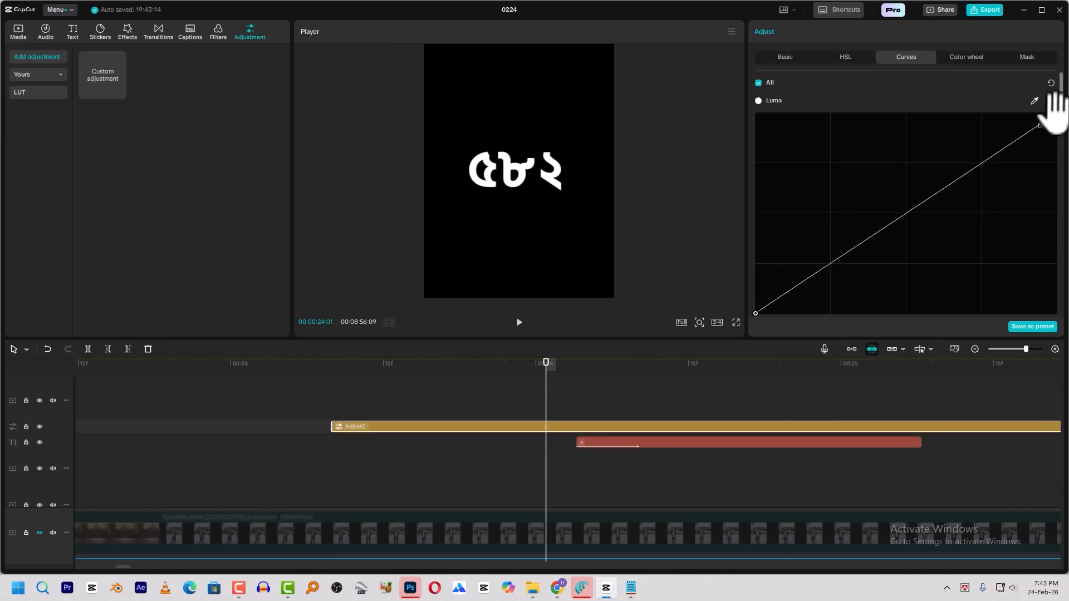
{"action": "left_click_drag", "start_coordinate": [755, 313], "coordinate": [850, 334]}
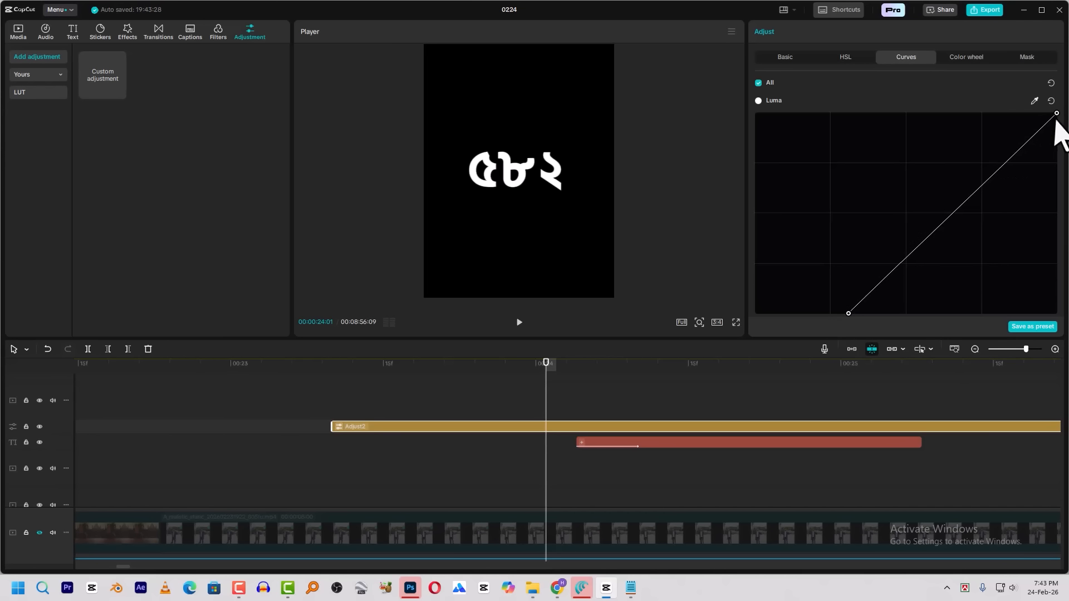
{"action": "left_click_drag", "start_coordinate": [1056, 114], "coordinate": [1063, 163]}
Set the Split mask's feather to 30 and trim the adjustment layer's end to 00:00:25:08, level with the text clips
{"action": "left_click", "coordinate": [1028, 57]}
{"action": "left_click_drag", "start_coordinate": [786, 261], "coordinate": [829, 264]}
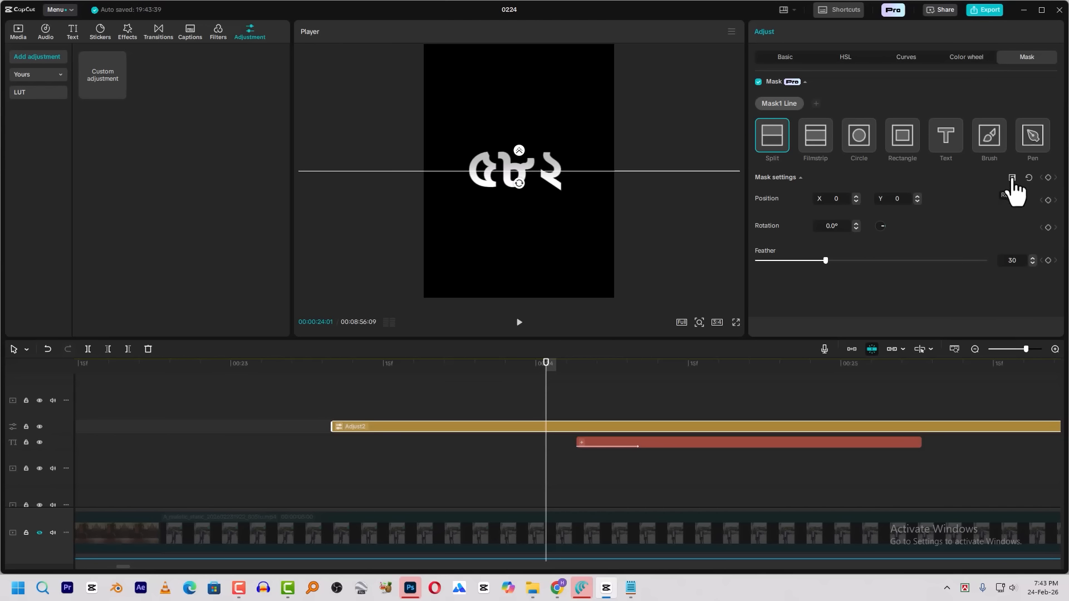
{"action": "left_click", "coordinate": [353, 385]}
{"action": "left_click", "coordinate": [454, 415]}
{"action": "left_click", "coordinate": [922, 383]}
{"action": "key", "text": "w"}
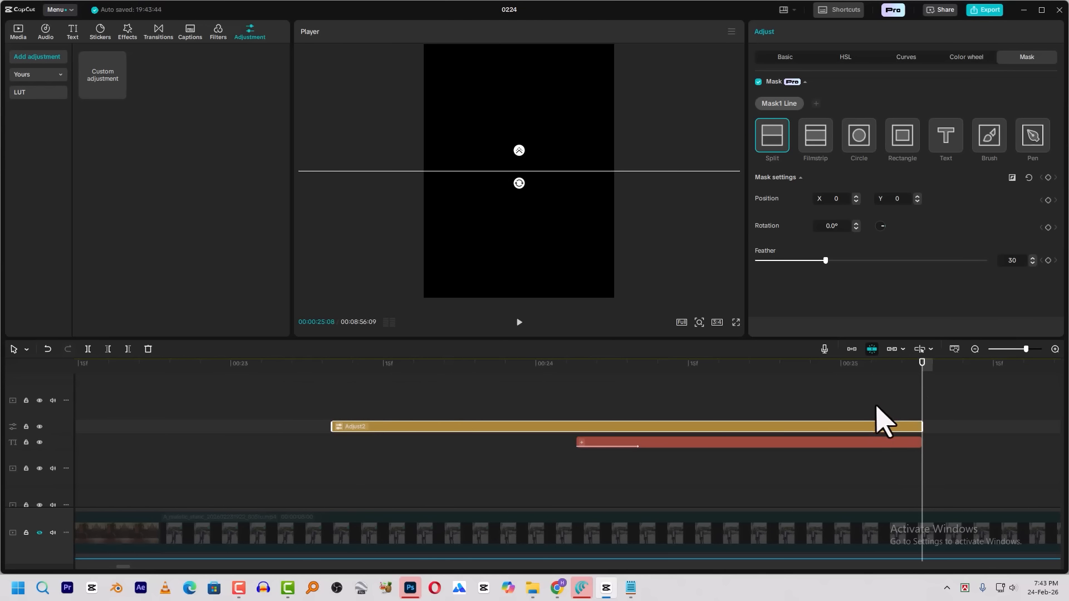
Combine all counter digit text clips, the + clip and the adjustment layer into one compound clip
{"action": "left_click", "coordinate": [872, 413]}
{"action": "left_click_drag", "start_coordinate": [711, 471], "coordinate": [344, 478]}
{"action": "right_click", "coordinate": [345, 479]}
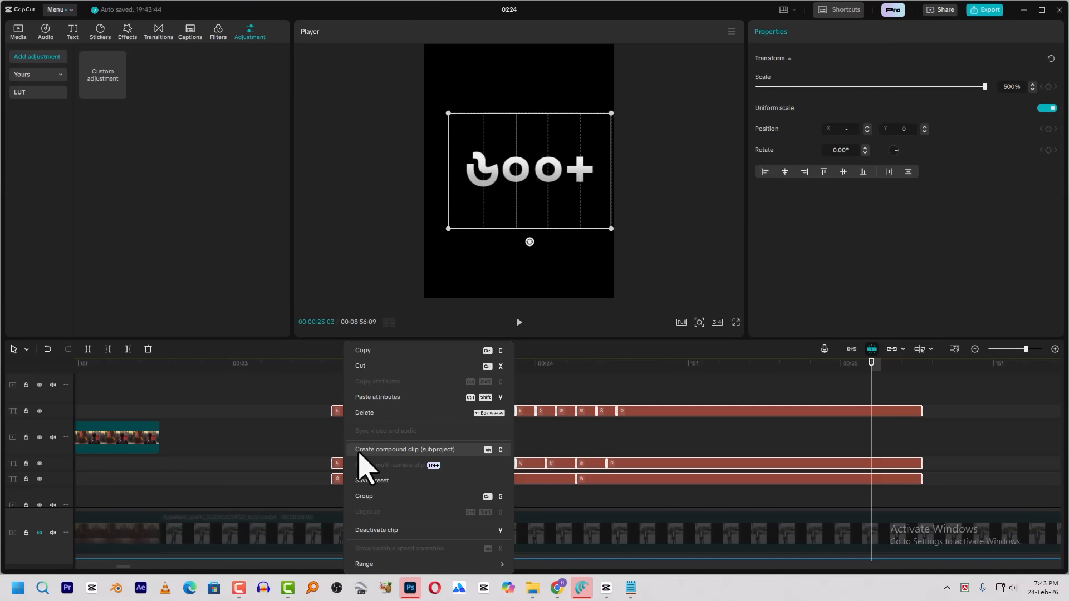
{"action": "left_click", "coordinate": [661, 368]}
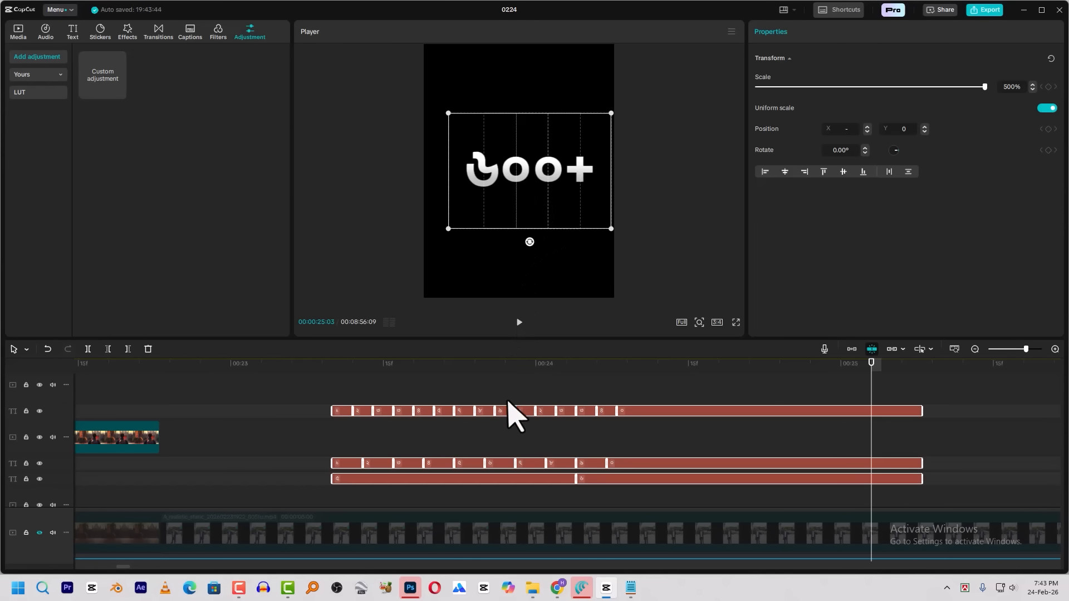
{"action": "scroll", "coordinate": [764, 419], "scroll_direction": "up", "scroll_amount": 3}
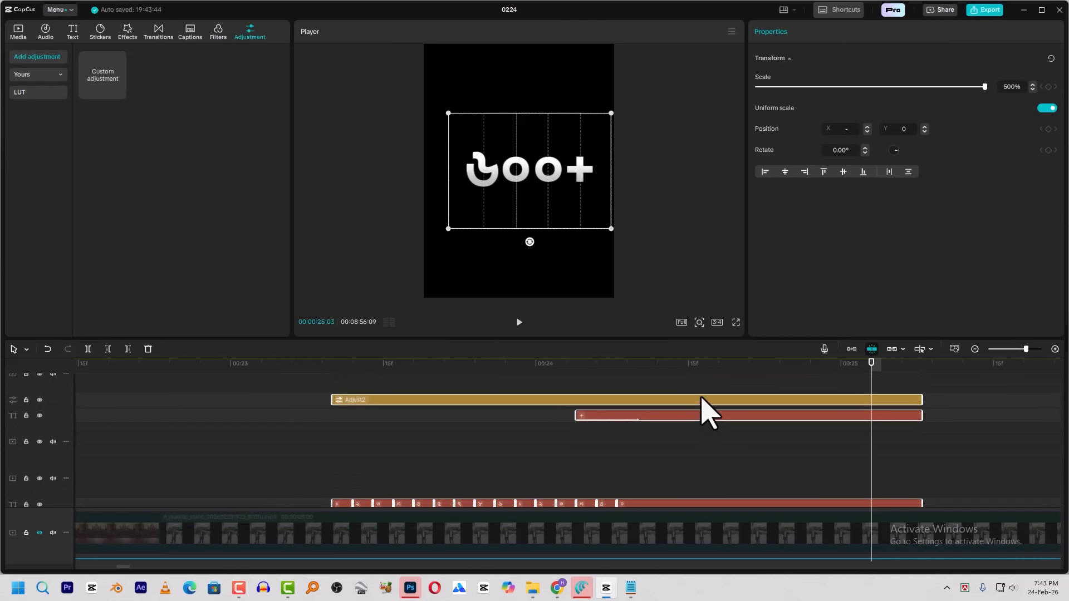
{"action": "right_click", "coordinate": [702, 400]}
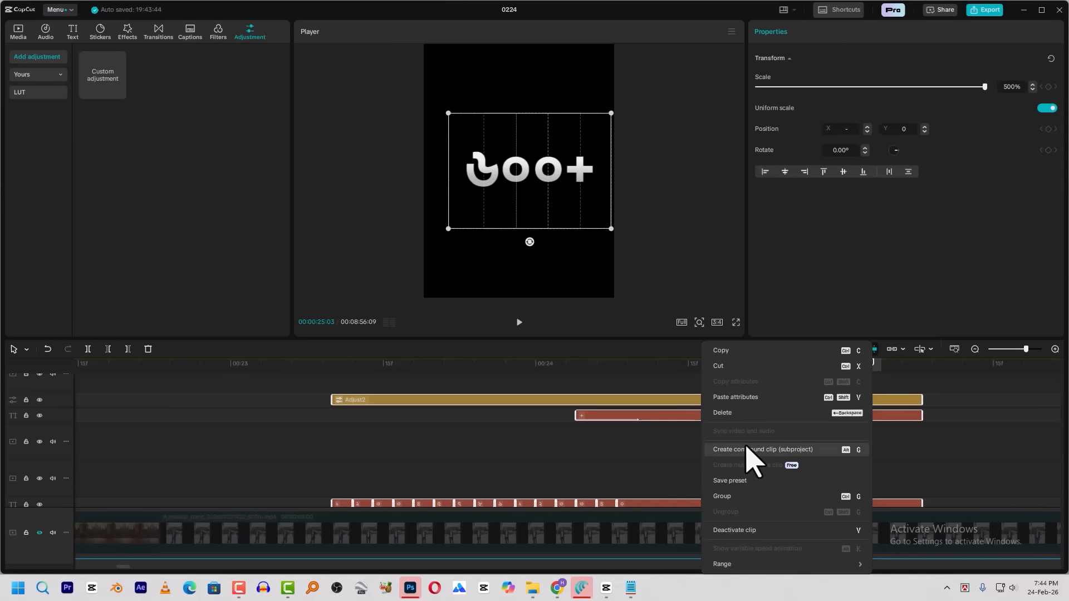
{"action": "key", "text": "Escape"}
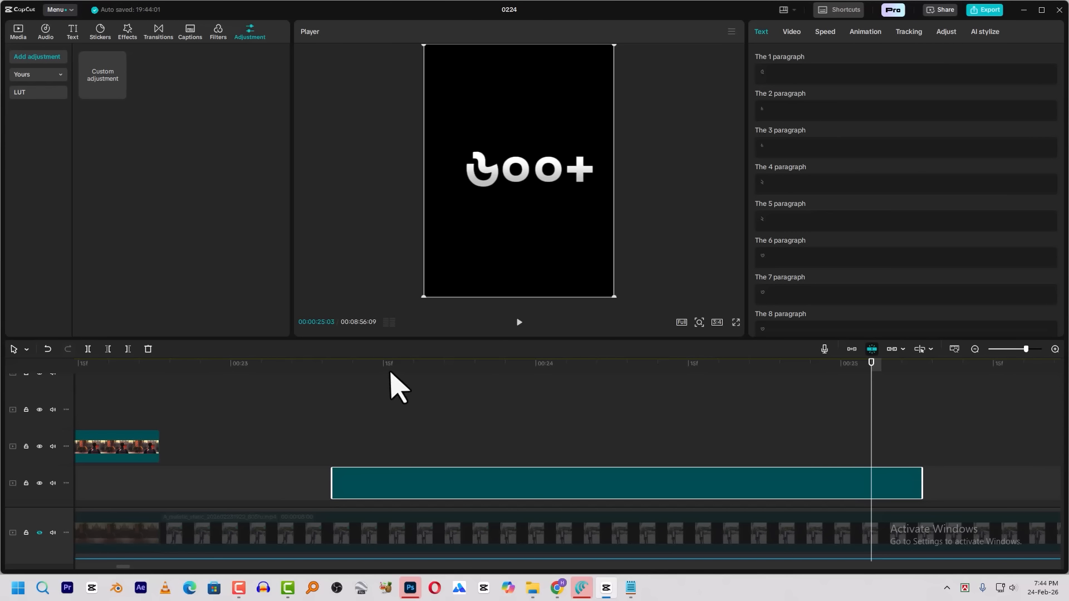
Unhide the main video track and move the counter compound clip up above the man's head
{"action": "left_click", "coordinate": [392, 369]}
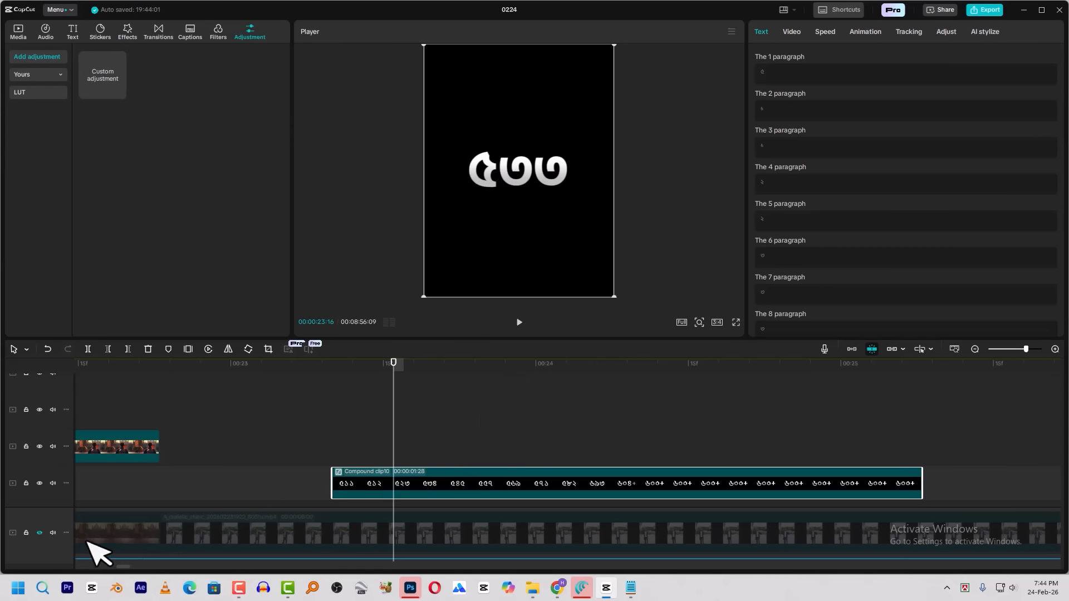
{"action": "left_click", "coordinate": [39, 533]}
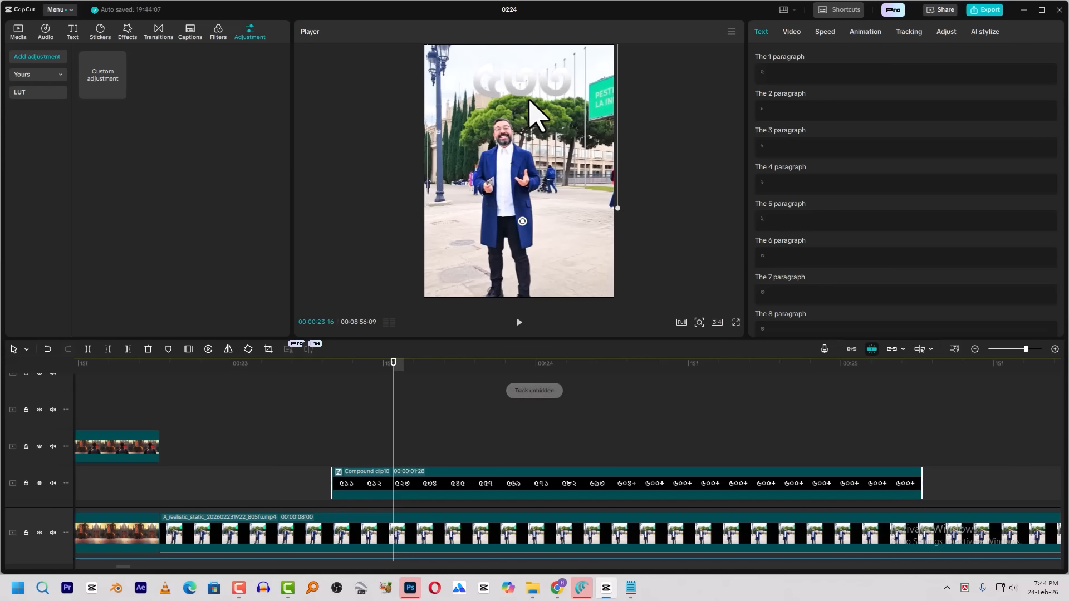
Apply the Glow 2 video effect to the counter compound clip, with Glow set to 15 and Size to 22
{"action": "left_click", "coordinate": [128, 31]}
{"action": "left_click", "coordinate": [178, 56]}
{"action": "type", "text": "GLOW"}
{"action": "key", "text": "Return"}
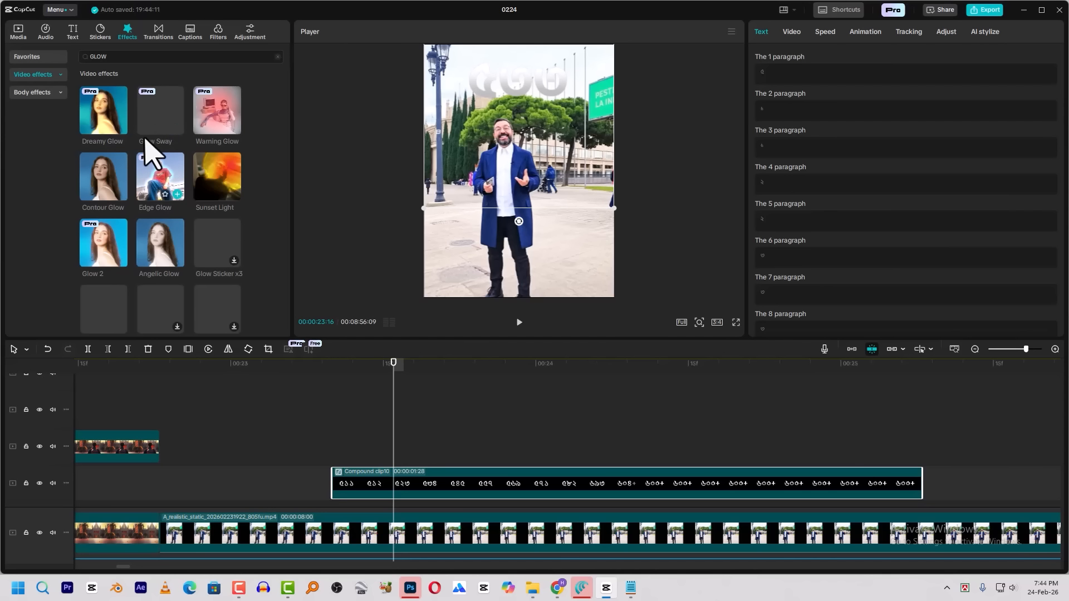
{"action": "left_click_drag", "start_coordinate": [105, 246], "coordinate": [429, 465]}
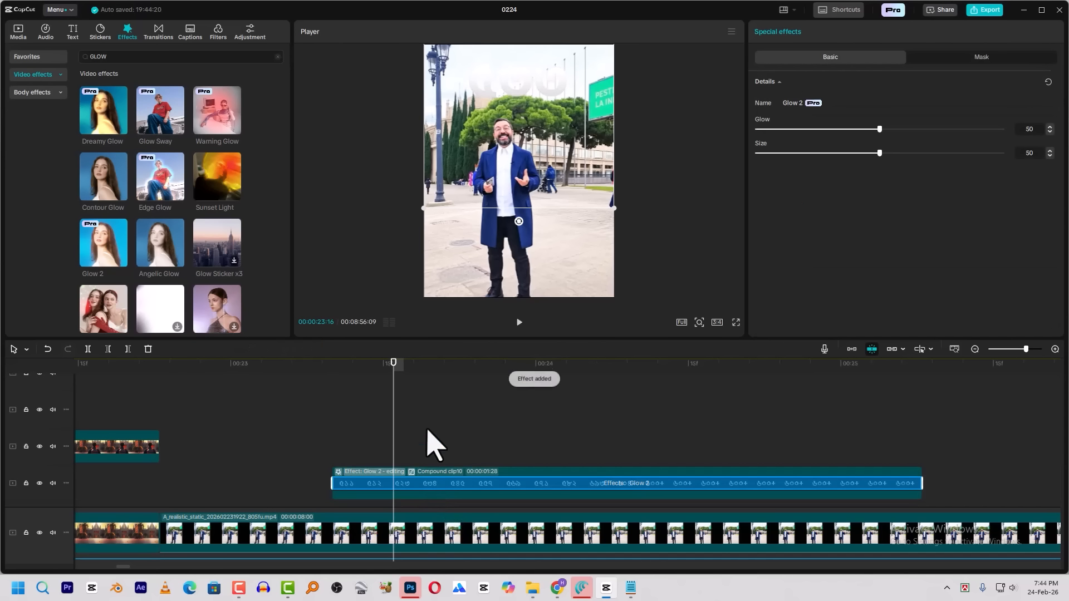
{"action": "left_click_drag", "start_coordinate": [354, 368], "coordinate": [373, 368]}
{"action": "left_click", "coordinate": [794, 129]}
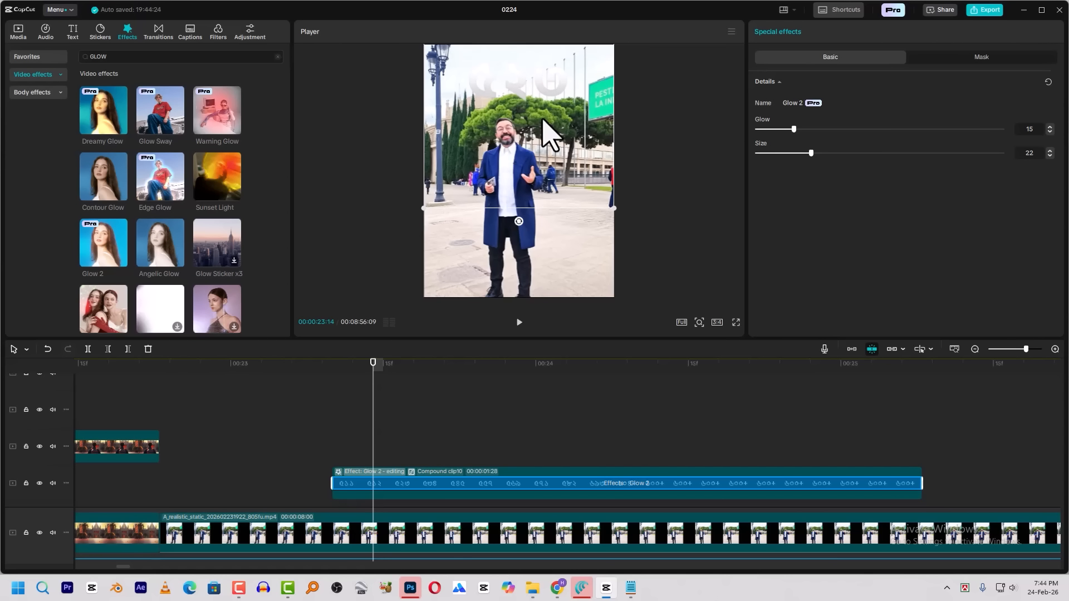
Duplicate the counter compound clip onto the track above and turn the lower copy black by pulling its Luma curve's white point down
{"action": "left_click", "coordinate": [447, 436]}
{"action": "left_click_drag", "start_coordinate": [368, 482], "coordinate": [372, 446]}
{"action": "left_click", "coordinate": [385, 485]}
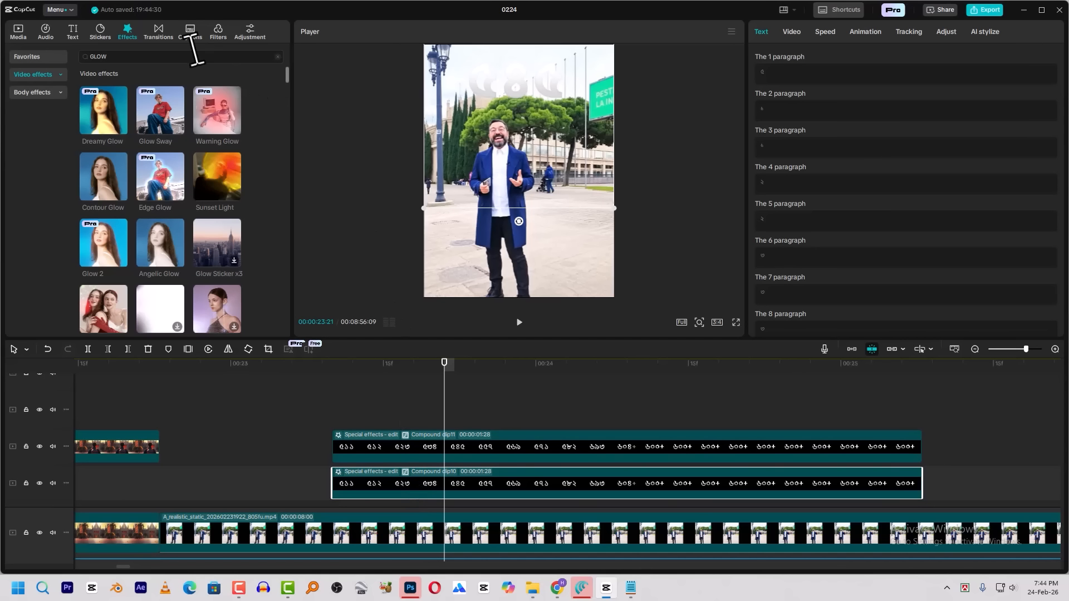
{"action": "left_click", "coordinate": [791, 32]}
{"action": "left_click", "coordinate": [947, 32]}
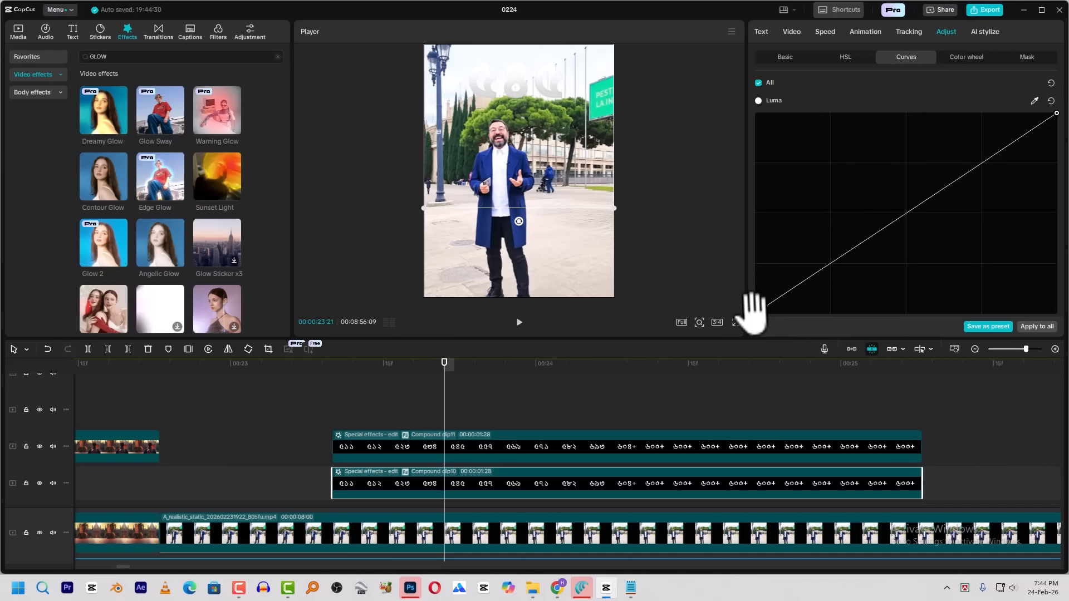
{"action": "left_click_drag", "start_coordinate": [753, 312], "coordinate": [1018, 348]}
{"action": "left_click_drag", "start_coordinate": [1056, 113], "coordinate": [854, 313]}
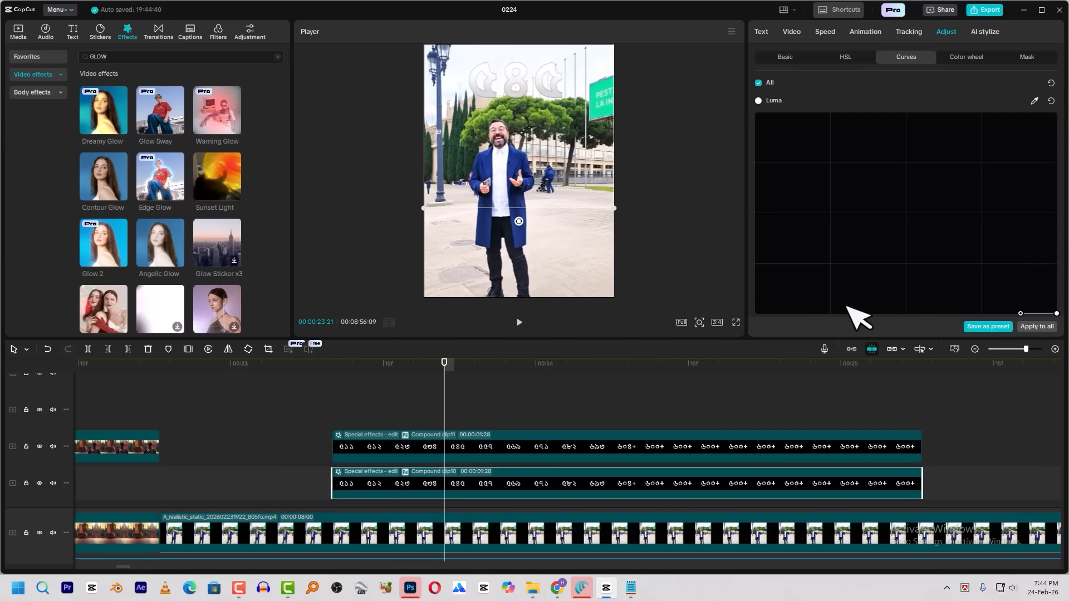
Apply the non-Pro Blur video effect to the black lower counter copy and set its Blur to 76
{"action": "left_click", "coordinate": [114, 57]}
{"action": "type", "text": "BLU"}
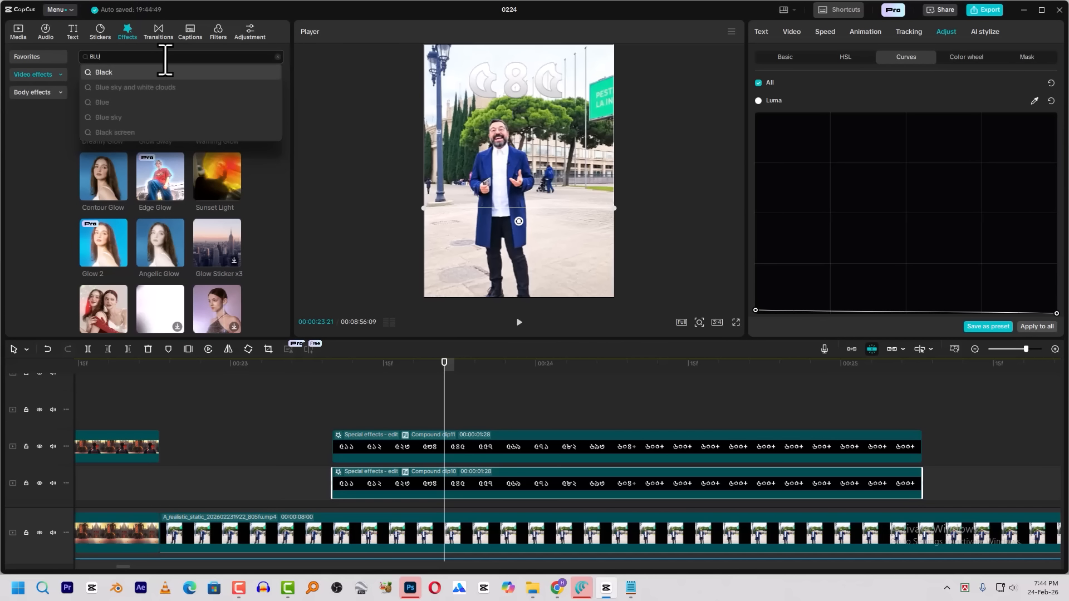
{"action": "type", "text": "R"}
{"action": "key", "text": "Return"}
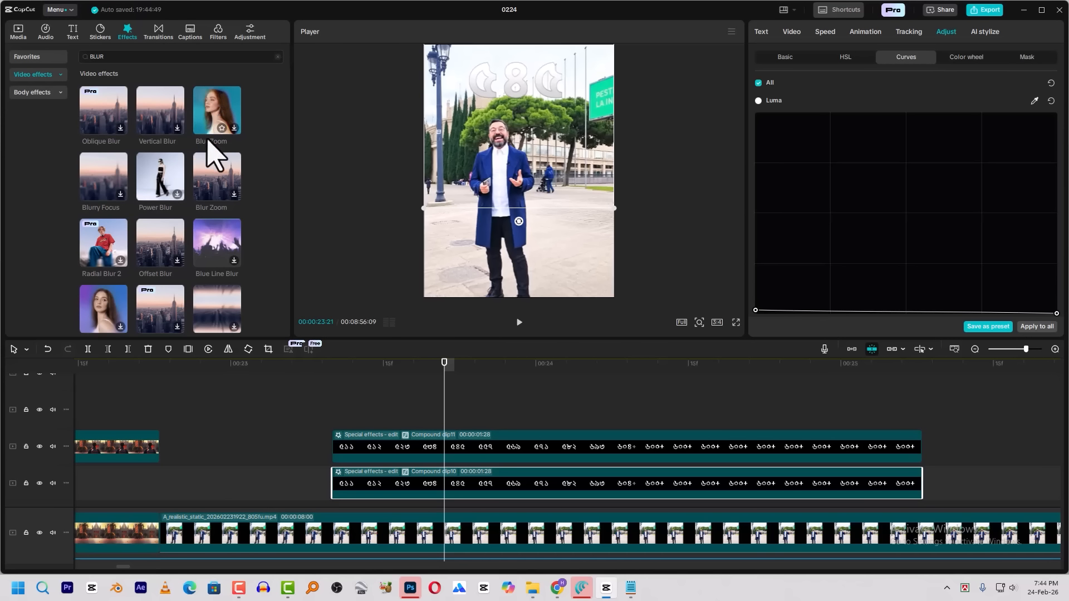
{"action": "scroll", "coordinate": [158, 132], "scroll_direction": "down", "scroll_amount": 2}
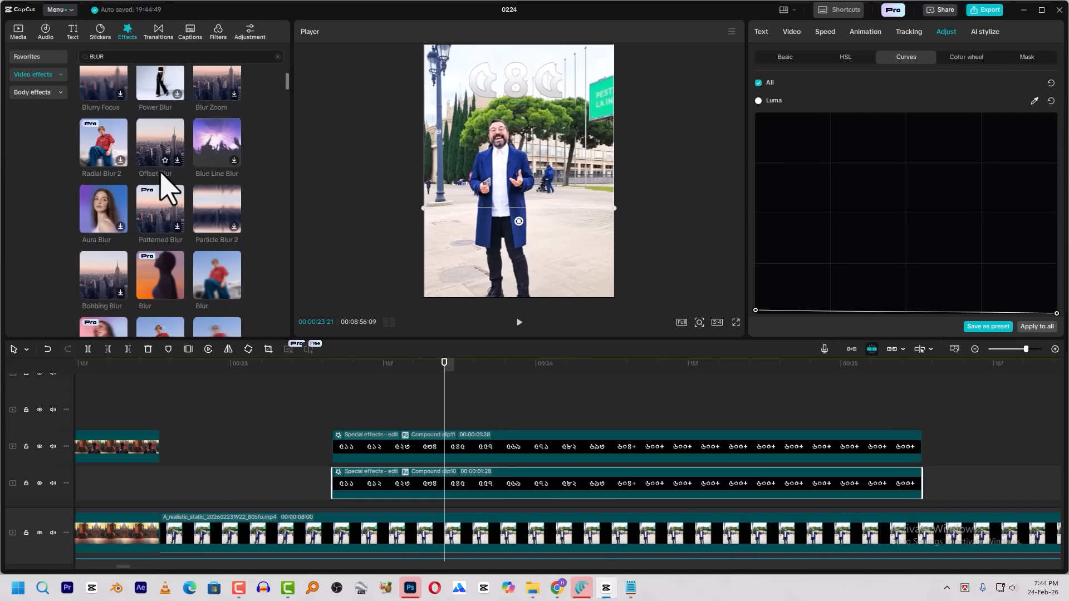
{"action": "left_click_drag", "start_coordinate": [167, 285], "coordinate": [449, 490]}
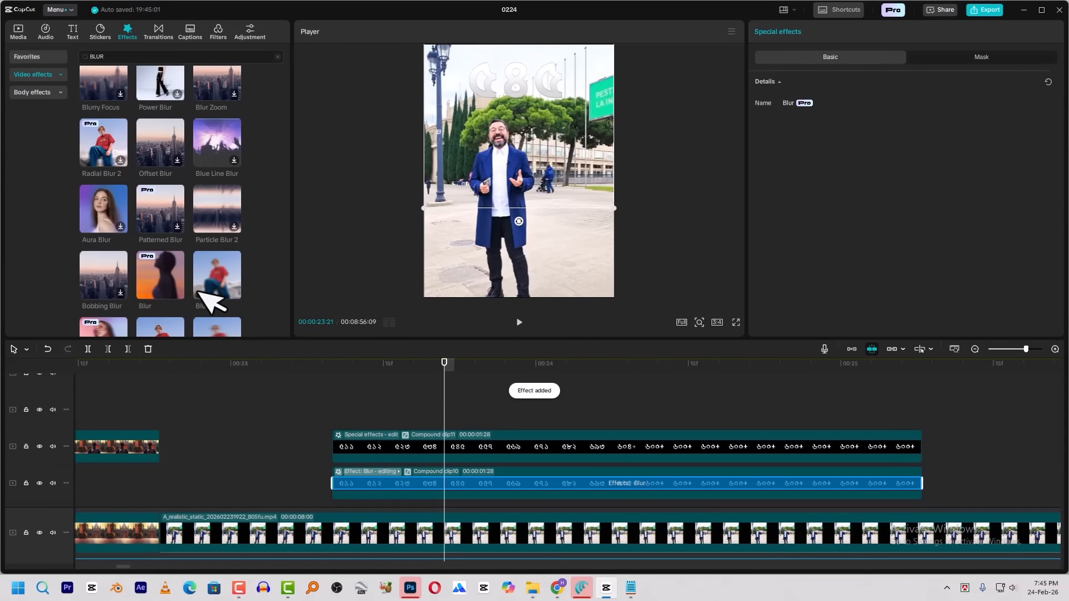
{"action": "left_click_drag", "start_coordinate": [234, 272], "coordinate": [396, 490]}
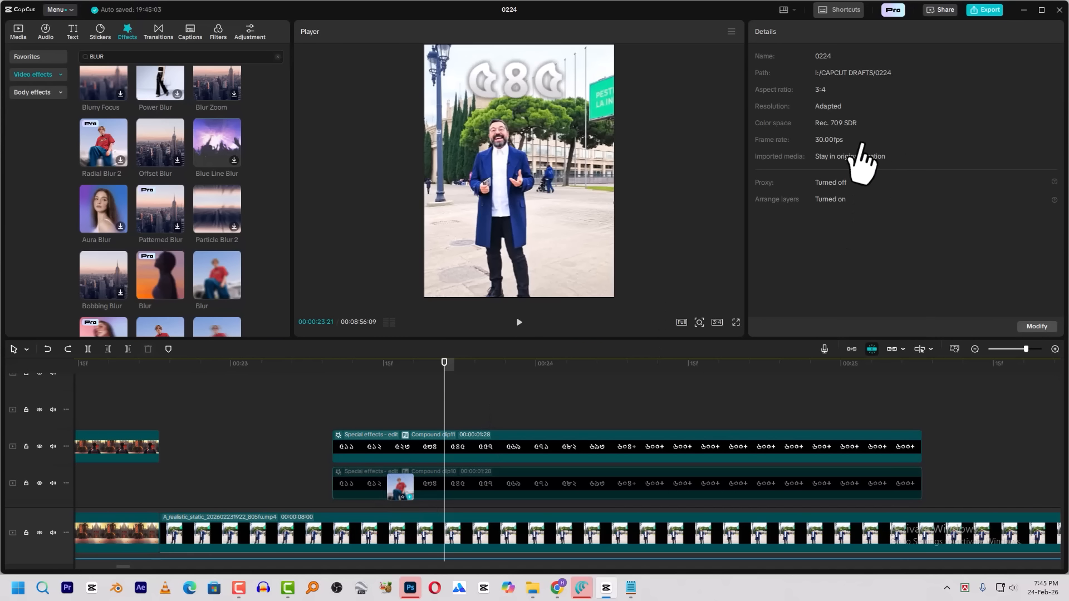
{"action": "left_click_drag", "start_coordinate": [896, 133], "coordinate": [923, 133]}
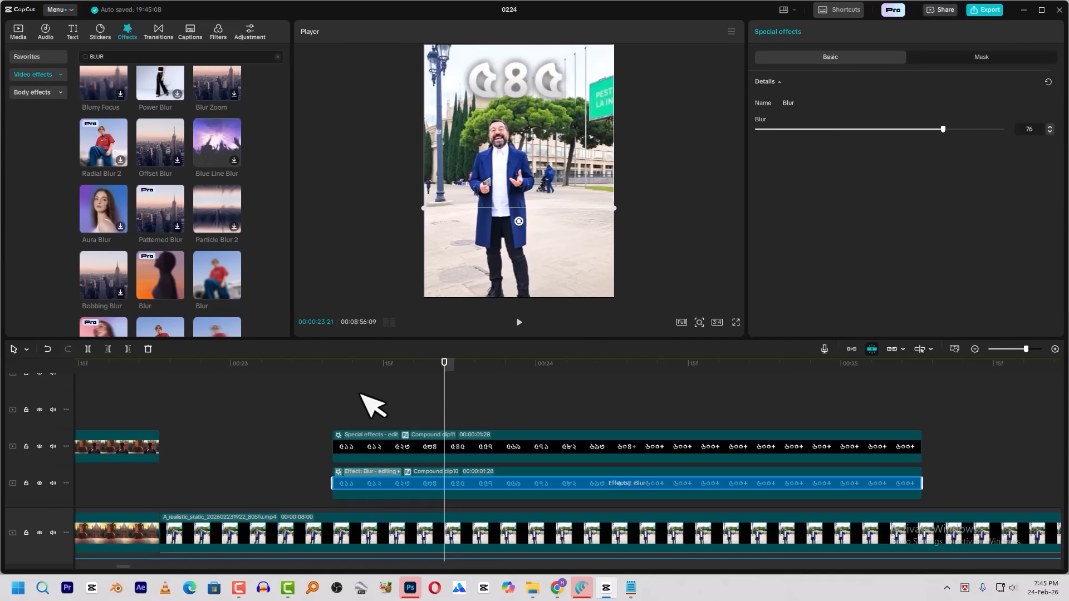
Play back the rolling counter over the street shot to check its glow and blurred shadow
{"action": "left_click", "coordinate": [333, 377]}
{"action": "key", "text": "space"}
{"action": "key", "text": "space"}
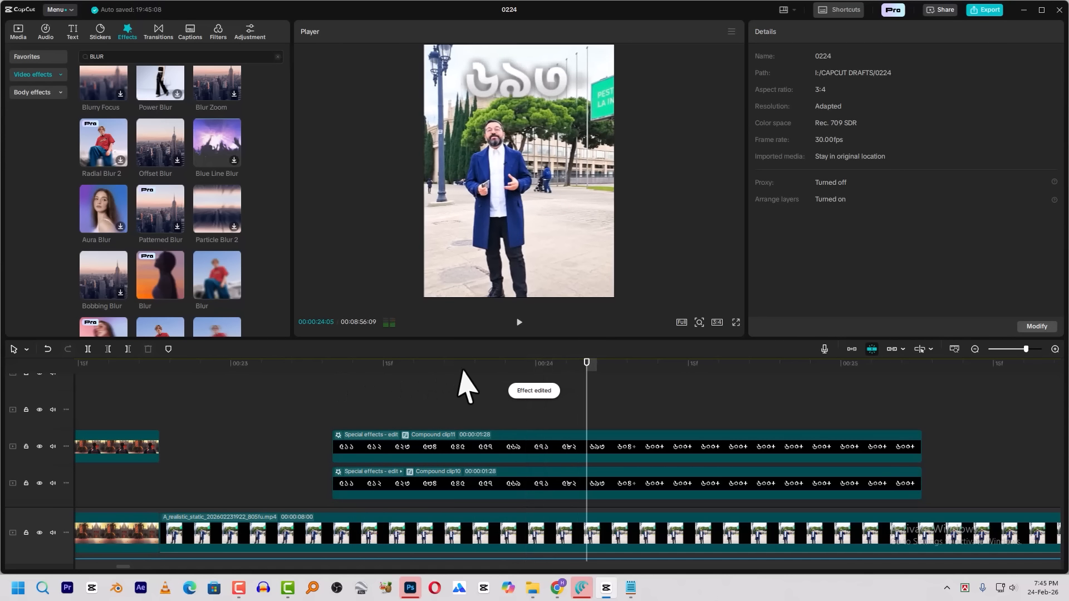
{"action": "key", "text": "space"}
{"action": "key", "text": "space"}
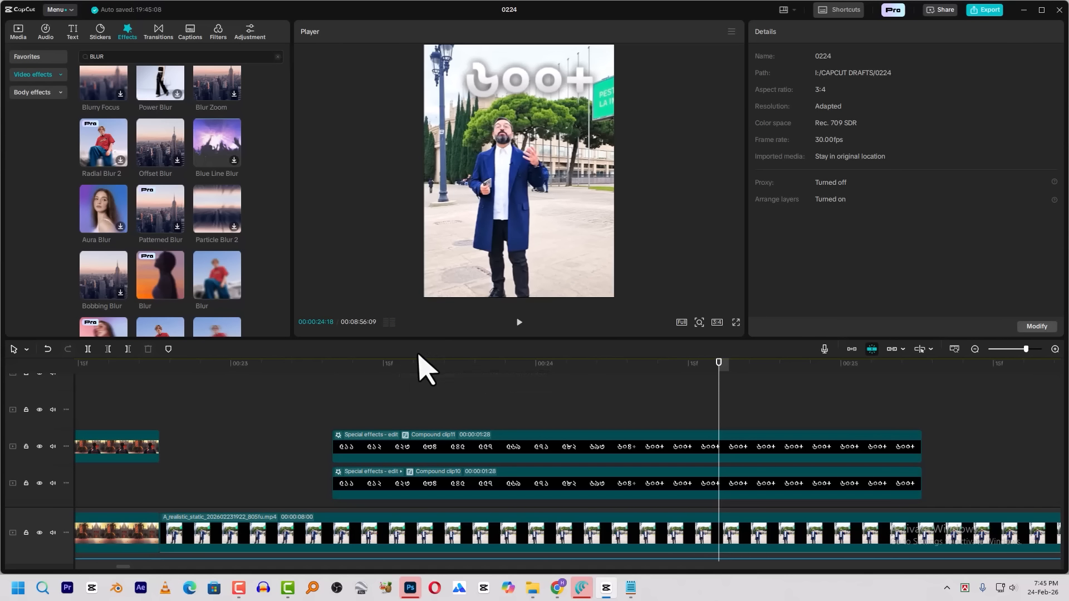
{"action": "left_click", "coordinate": [334, 363]}
{"action": "key", "text": "space"}
{"action": "left_click", "coordinate": [319, 365]}
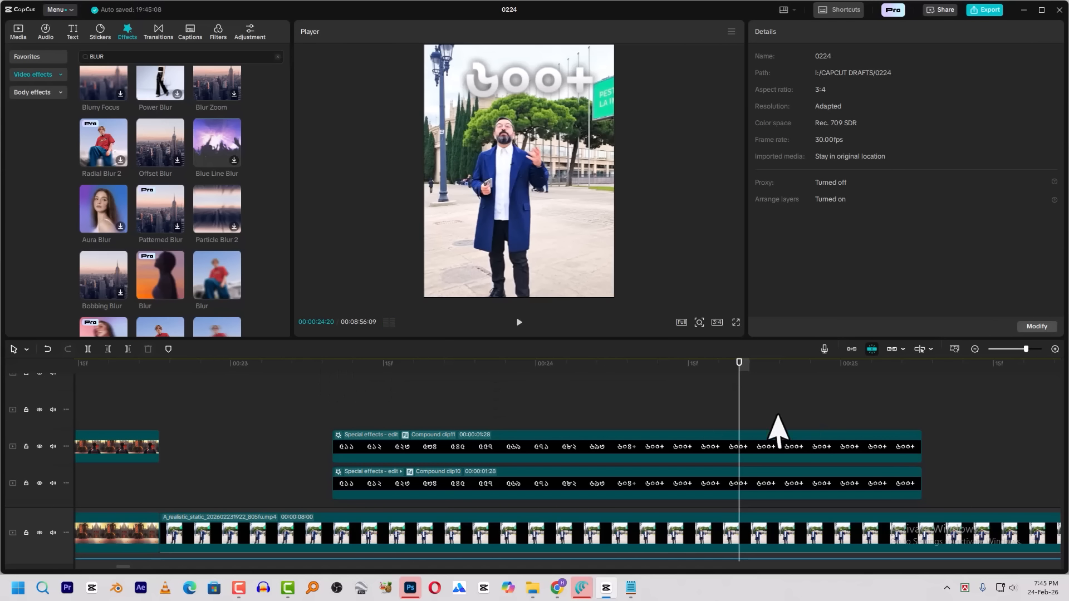
Play the matching section of the reference video placed further along the timeline
{"action": "scroll", "coordinate": [800, 435], "scroll_direction": "down", "scroll_amount": 3}
{"action": "scroll", "coordinate": [731, 423], "scroll_direction": "down", "scroll_amount": 2}
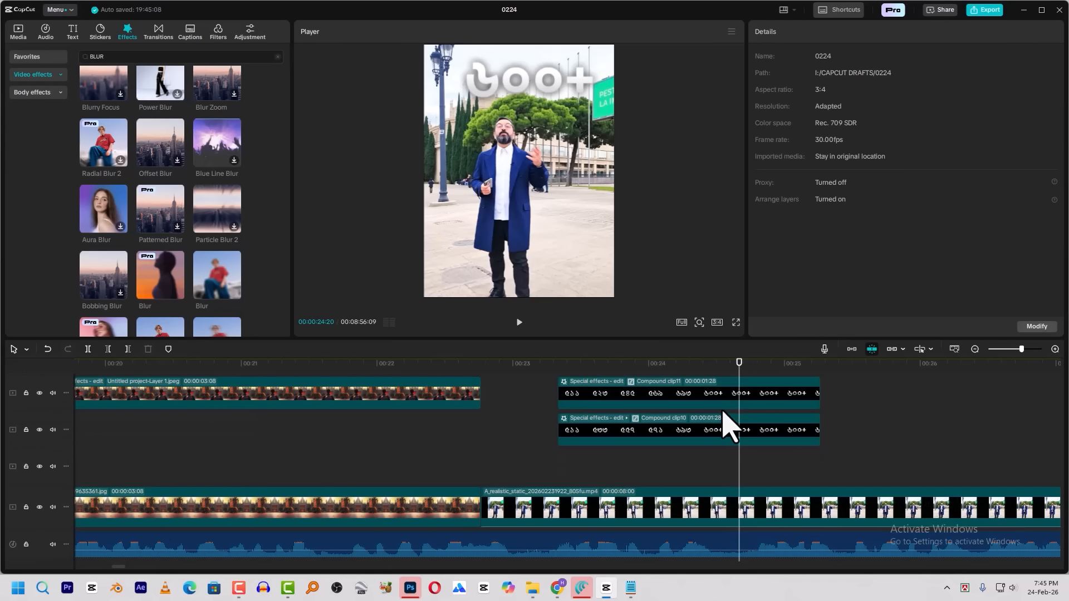
{"action": "scroll", "coordinate": [692, 425], "scroll_direction": "down", "scroll_amount": 10}
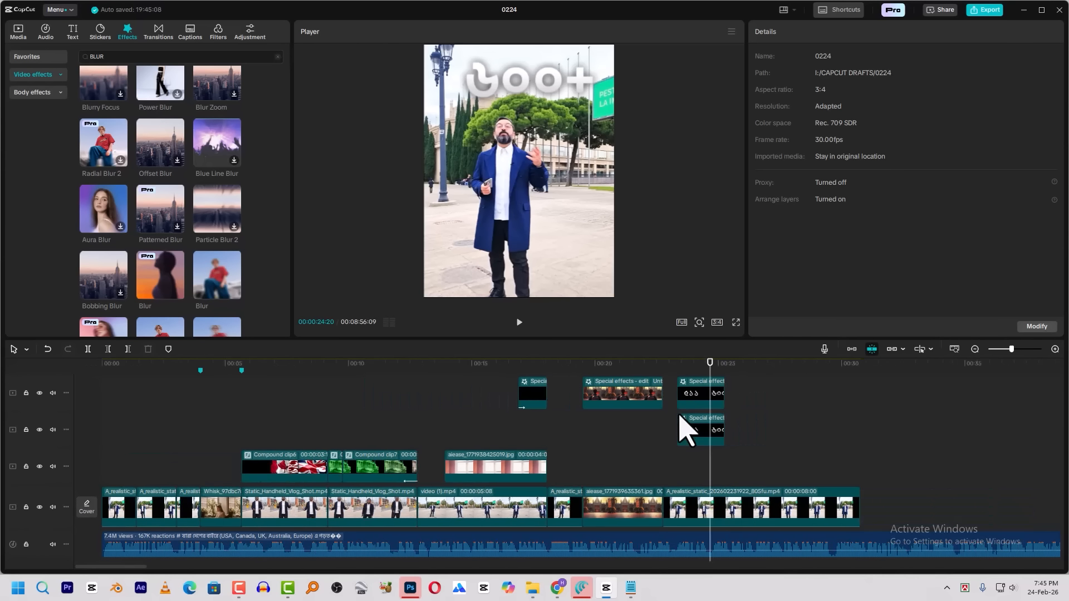
{"action": "scroll", "coordinate": [685, 431], "scroll_direction": "down", "scroll_amount": 4}
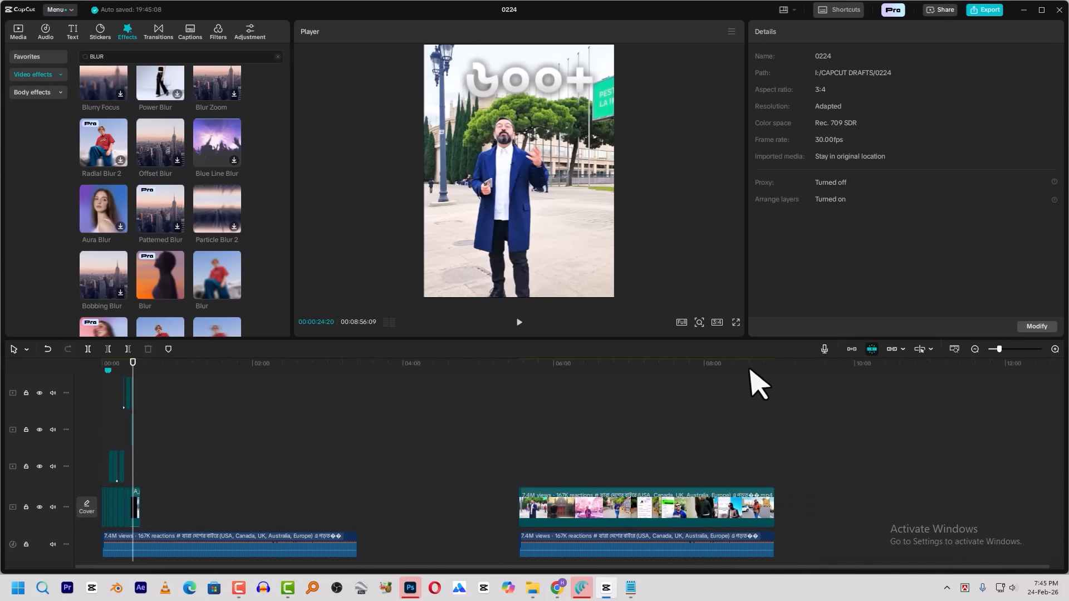
{"action": "left_click_drag", "start_coordinate": [583, 369], "coordinate": [643, 377]}
{"action": "key", "text": "space"}
{"action": "key", "text": "space"}
Return to the counter shot near 00:00:23:12 and replay it for comparison with the reference
{"action": "left_click_drag", "start_coordinate": [142, 366], "coordinate": [131, 367]}
{"action": "scroll", "coordinate": [159, 388], "scroll_direction": "up", "scroll_amount": 10}
{"action": "scroll", "coordinate": [192, 395], "scroll_direction": "up", "scroll_amount": 6}
{"action": "left_click", "coordinate": [291, 363]}
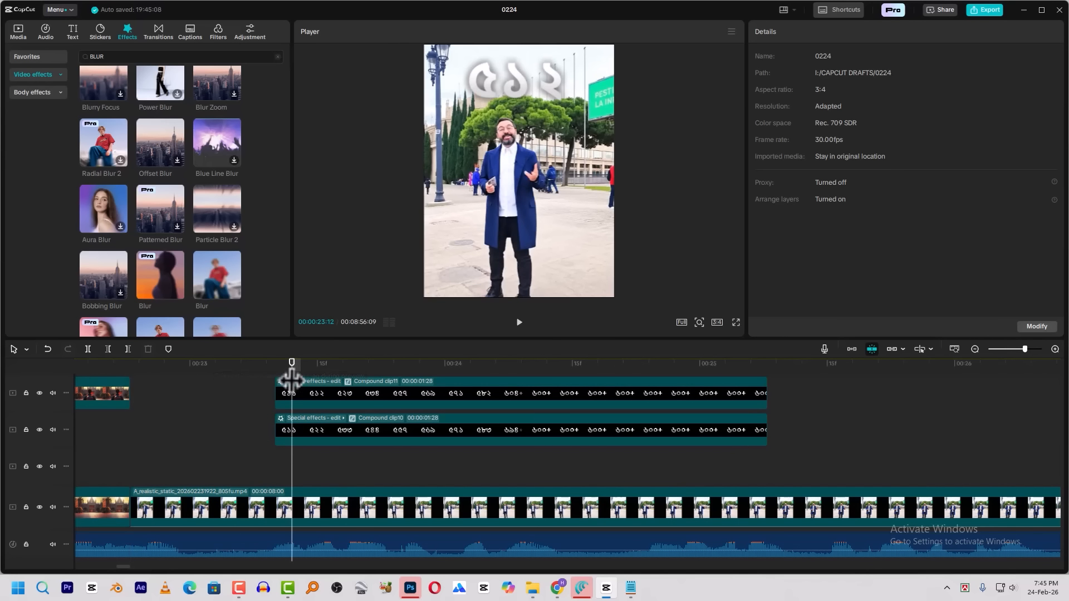
{"action": "key", "text": "space"}
{"action": "key", "text": "space"}
Review the opening shots from the start and park the playhead at 00:00:04:00, at the cut to the woman with the laptop
{"action": "scroll", "coordinate": [551, 416], "scroll_direction": "down", "scroll_amount": 5}
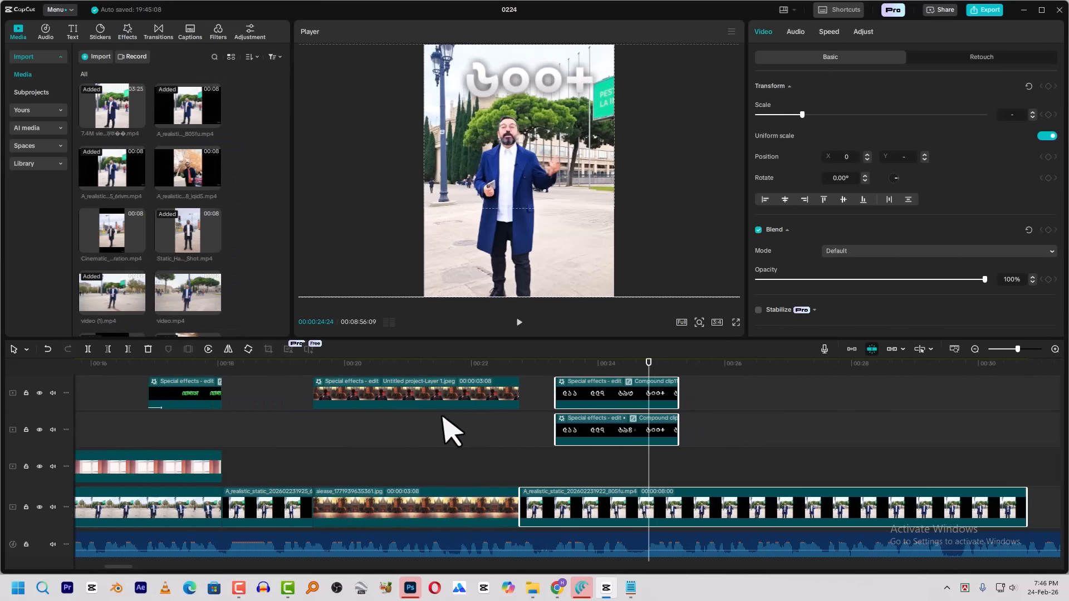
{"action": "scroll", "coordinate": [443, 417], "scroll_direction": "down", "scroll_amount": 1}
{"action": "left_click_drag", "start_coordinate": [233, 365], "coordinate": [0, 392]}
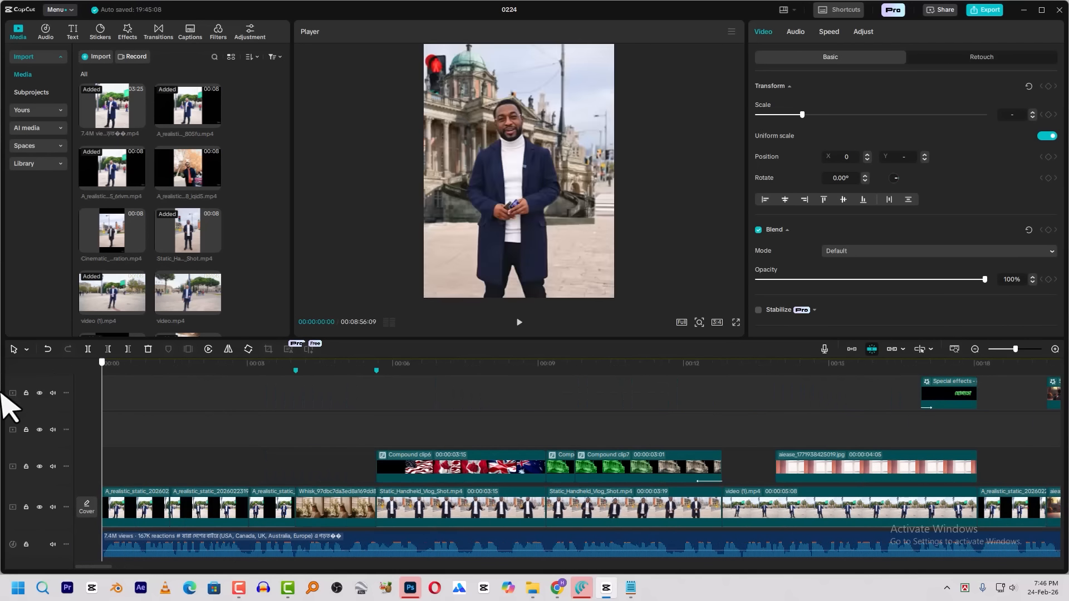
{"action": "left_click_drag", "start_coordinate": [66, 412], "coordinate": [261, 444]}
{"action": "key", "text": "space"}
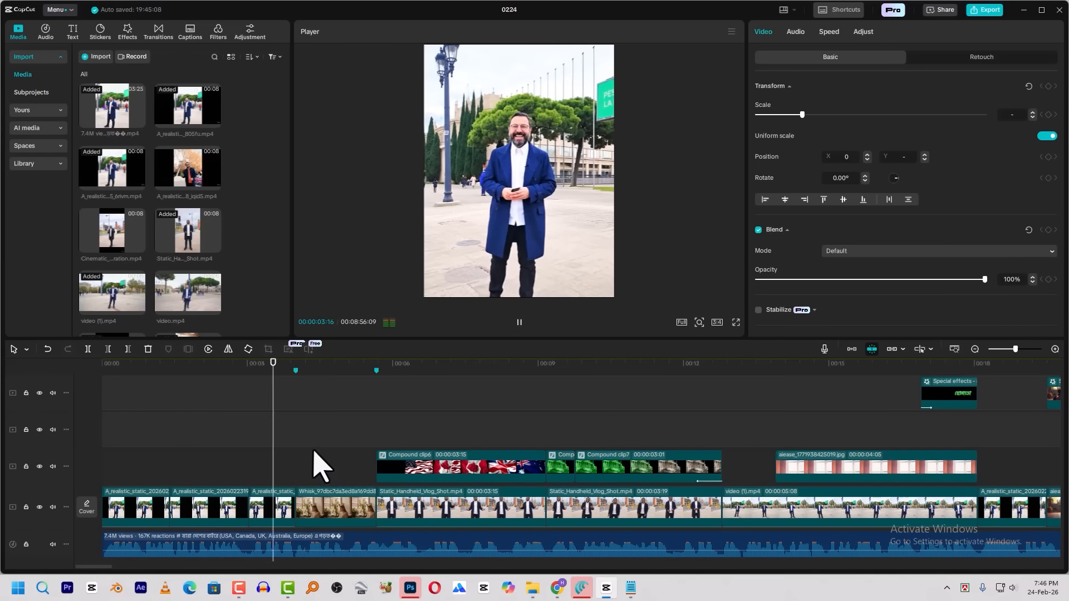
{"action": "left_click", "coordinate": [279, 382]}
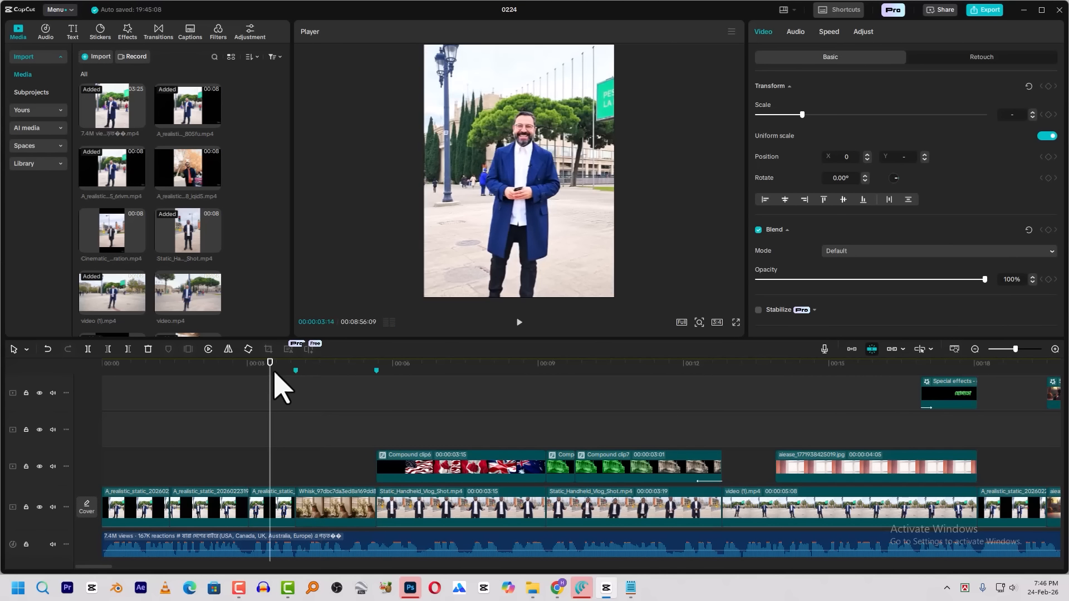
{"action": "key", "text": "space"}
{"action": "left_click_drag", "start_coordinate": [279, 371], "coordinate": [273, 407]}
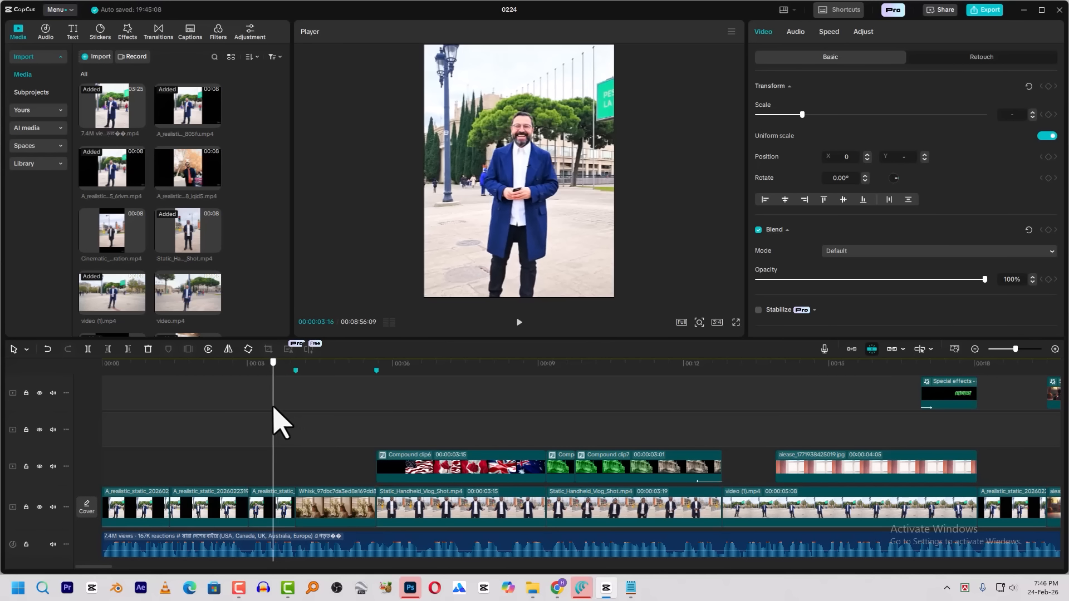
{"action": "left_click_drag", "start_coordinate": [278, 370], "coordinate": [296, 419]}
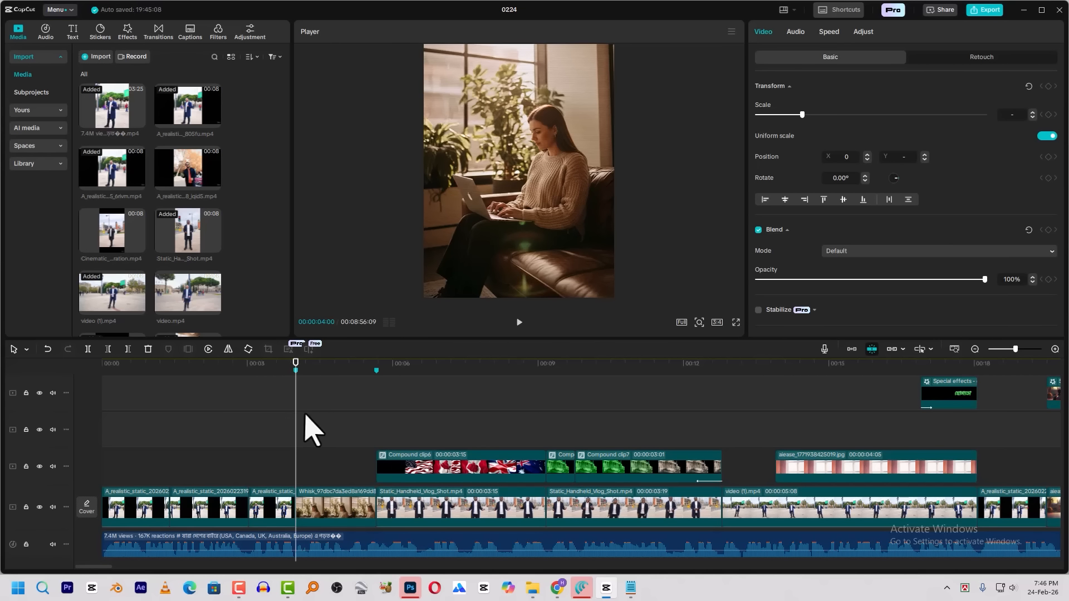
Switch to File Explorer, open the videos > transition folder on drive H, and preview the Burn 2 clip
{"action": "mouse_move", "coordinate": [532, 597]}
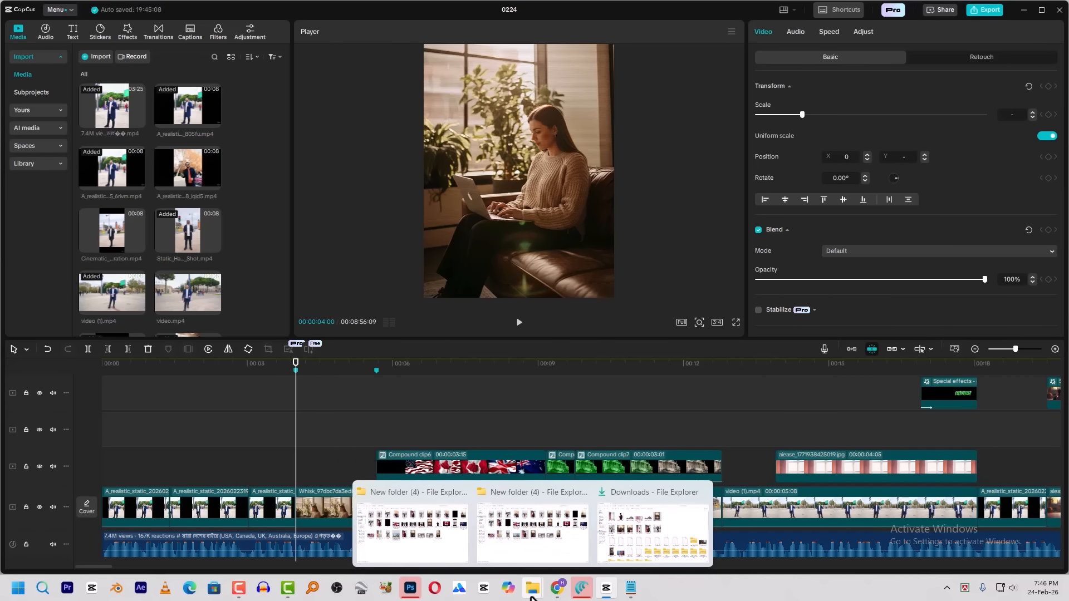
{"action": "left_click", "coordinate": [640, 537]}
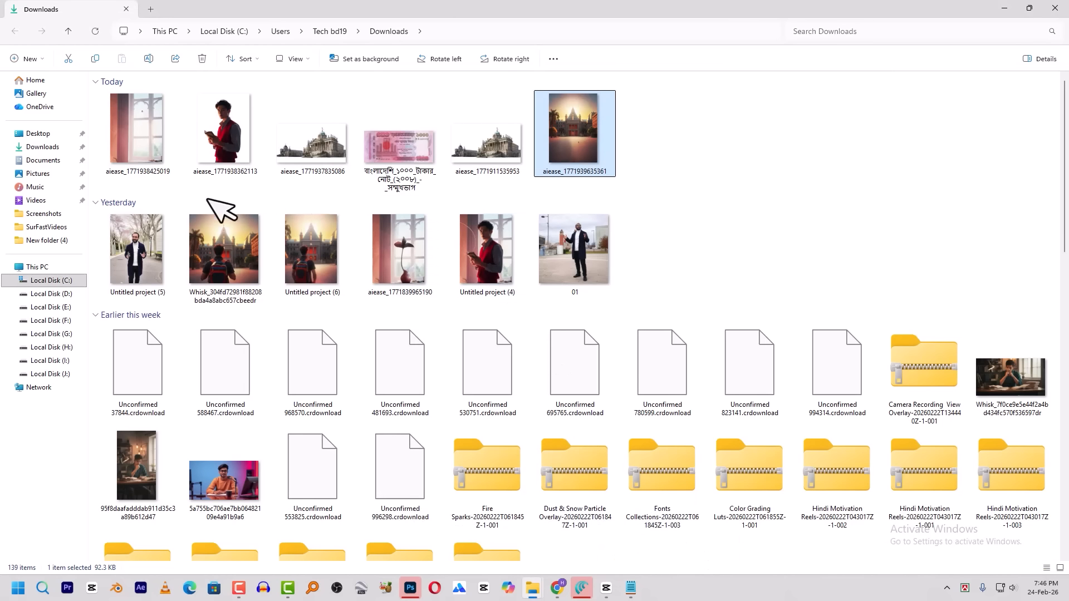
{"action": "left_click", "coordinate": [56, 361]}
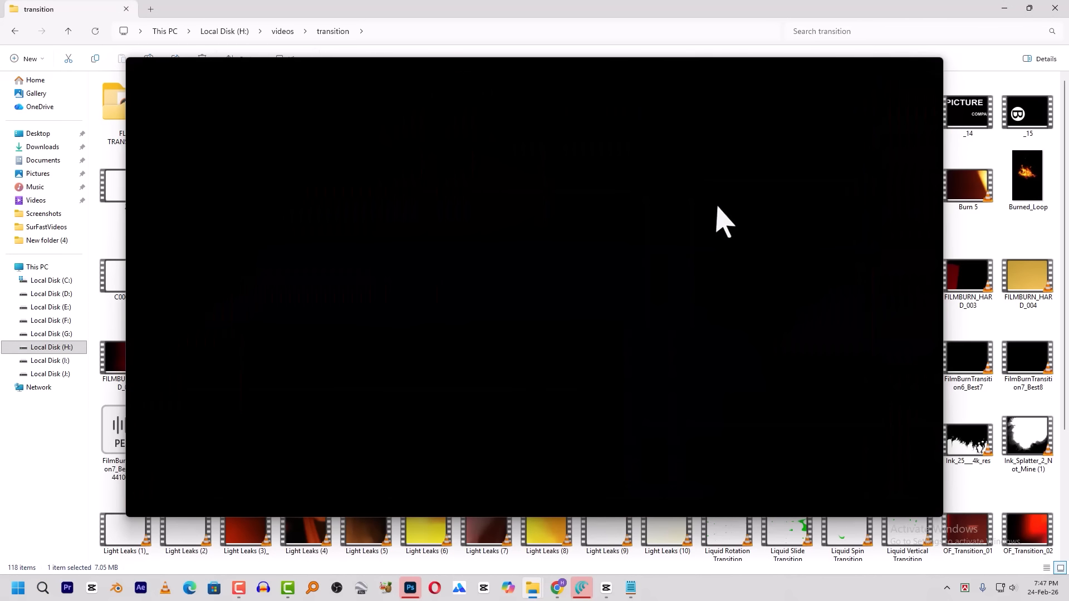
{"action": "left_click", "coordinate": [930, 67]}
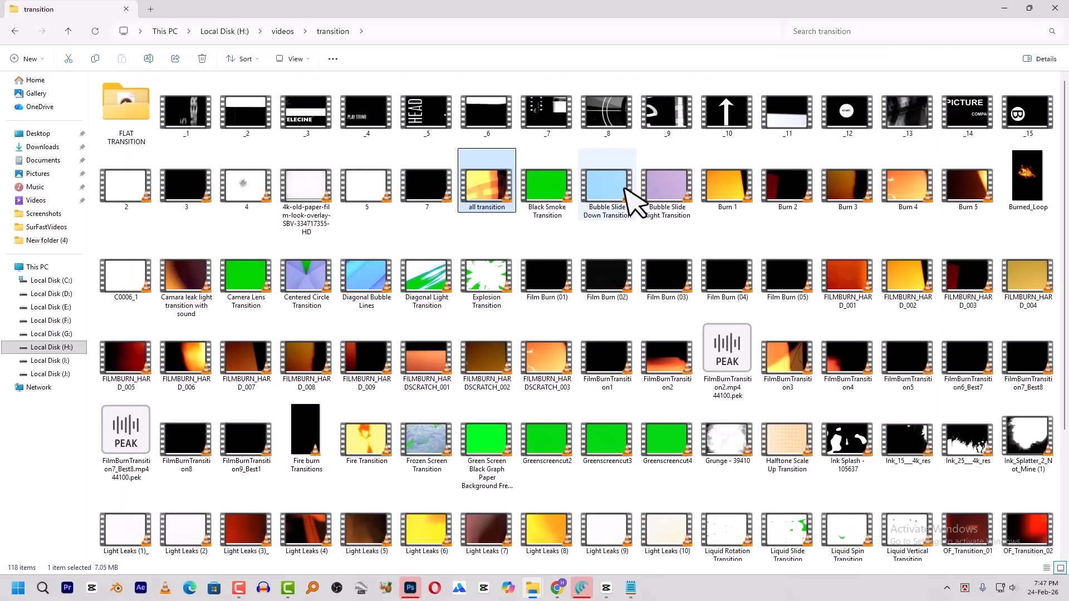
{"action": "double_click", "coordinate": [782, 192]}
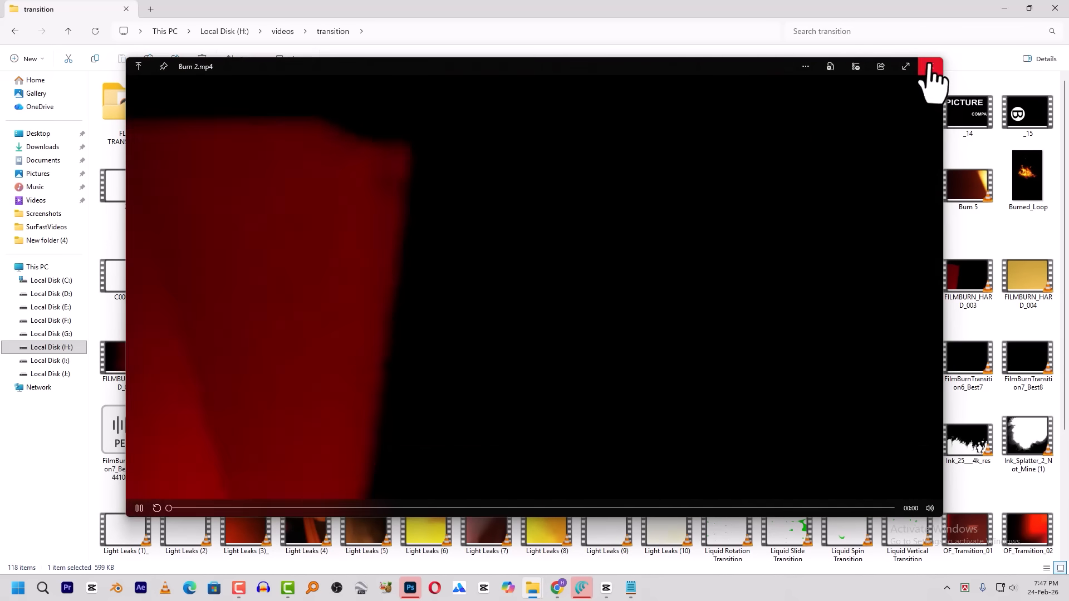
{"action": "left_click", "coordinate": [931, 66]}
Bring Burn 2 into the CapCut timeline and place it on a track above the other layers, spanning the cut at 00:00:04:00
{"action": "mouse_move", "coordinate": [791, 193]}
{"action": "left_mouse_down"}
{"action": "mouse_move", "coordinate": [775, 236]}
{"action": "mouse_move", "coordinate": [375, 426]}
{"action": "mouse_move", "coordinate": [282, 406]}
{"action": "mouse_move", "coordinate": [303, 411]}
{"action": "left_mouse_up"}
{"action": "key", "text": "alt+Tab"}
{"action": "scroll", "coordinate": [303, 392], "scroll_direction": "up", "scroll_amount": 5}
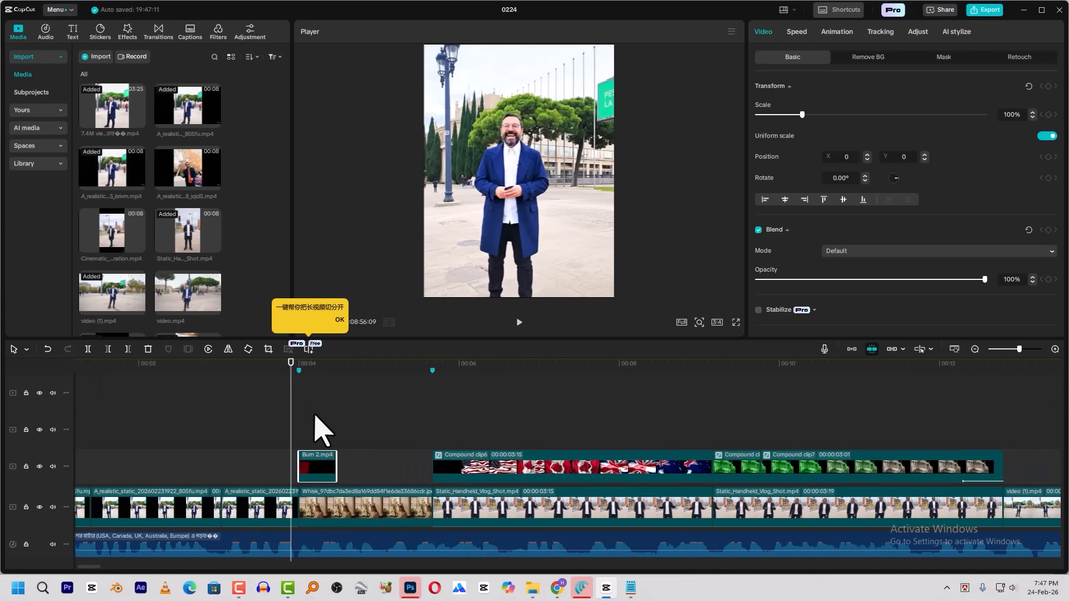
{"action": "scroll", "coordinate": [359, 401], "scroll_direction": "up", "scroll_amount": 3}
{"action": "scroll", "coordinate": [346, 434], "scroll_direction": "down", "scroll_amount": 3}
{"action": "mouse_move", "coordinate": [331, 501]}
{"action": "left_mouse_down"}
{"action": "mouse_move", "coordinate": [331, 418]}
{"action": "mouse_move", "coordinate": [326, 411]}
{"action": "mouse_move", "coordinate": [324, 430]}
{"action": "mouse_move", "coordinate": [305, 394]}
{"action": "mouse_move", "coordinate": [292, 396]}
{"action": "left_mouse_up"}
{"action": "scroll", "coordinate": [327, 413], "scroll_direction": "up", "scroll_amount": 5}
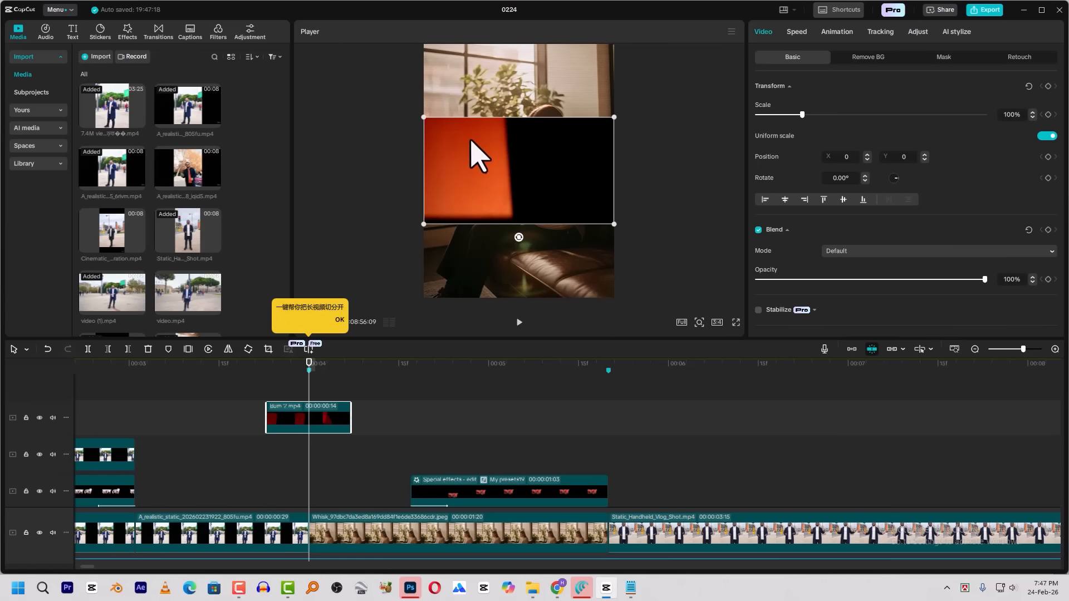
Enlarge the Burn 2 clip to 250% to fill the frame and shift it about four frames earlier over the cut
{"action": "left_click_drag", "start_coordinate": [619, 229], "coordinate": [759, 484]}
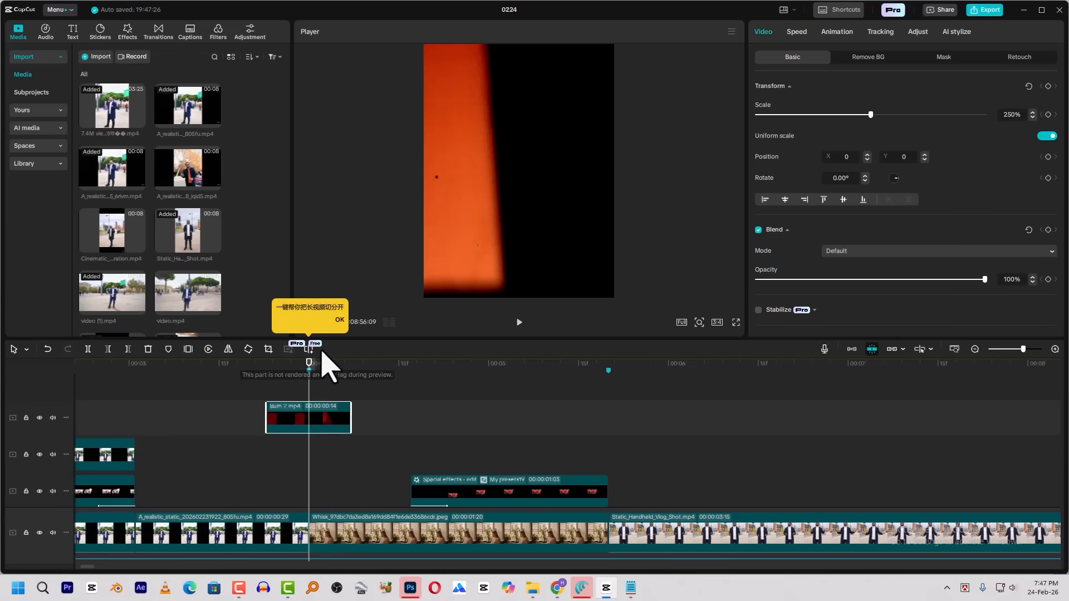
{"action": "mouse_move", "coordinate": [307, 363]}
{"action": "left_mouse_down"}
{"action": "mouse_move", "coordinate": [291, 362]}
{"action": "mouse_move", "coordinate": [278, 382]}
{"action": "mouse_move", "coordinate": [321, 384]}
{"action": "left_mouse_up"}
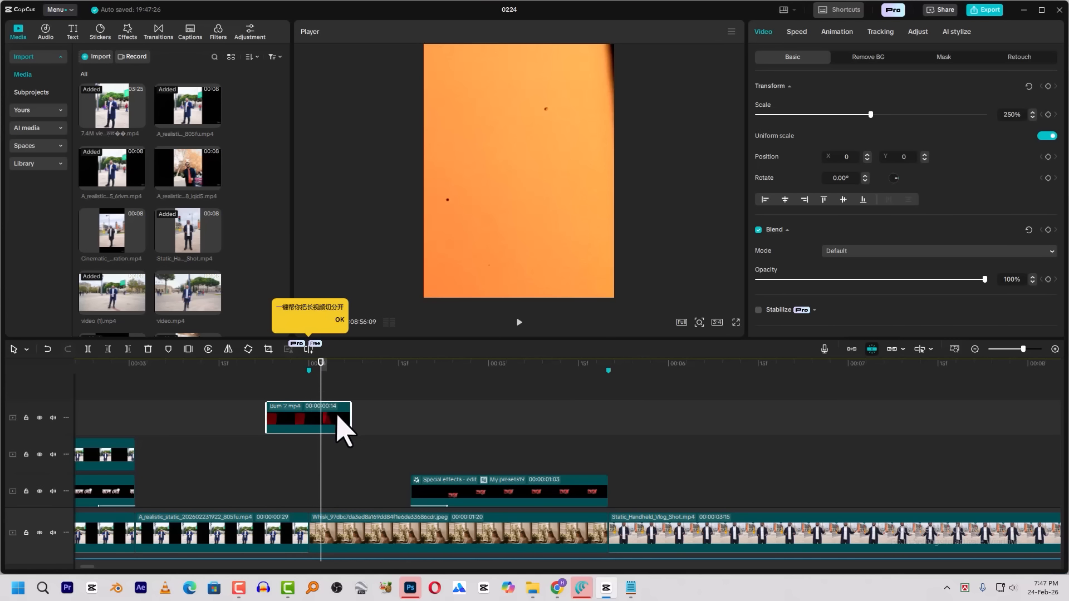
{"action": "scroll", "coordinate": [334, 443], "scroll_direction": "up", "scroll_amount": 3, "text": "ctrl"}
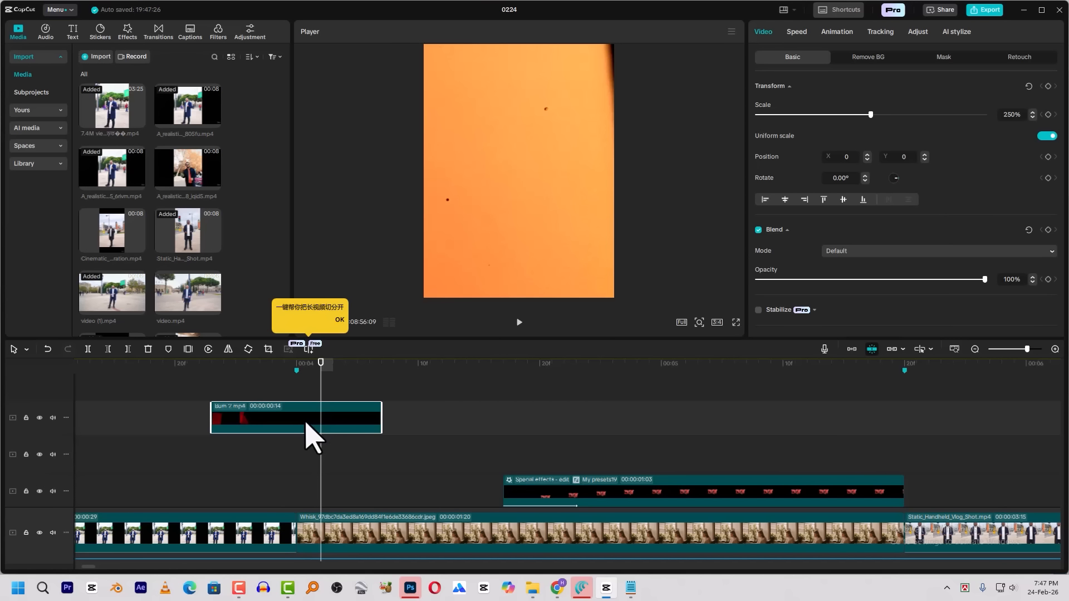
{"action": "left_click_drag", "start_coordinate": [301, 416], "coordinate": [253, 423]}
Play through the burn transition and set the Burn 2 clip's blend mode to Screen
{"action": "mouse_move", "coordinate": [312, 367]}
{"action": "left_mouse_down"}
{"action": "mouse_move", "coordinate": [126, 396]}
{"action": "mouse_move", "coordinate": [316, 408]}
{"action": "mouse_move", "coordinate": [398, 375]}
{"action": "left_mouse_up"}
{"action": "key", "text": "space"}
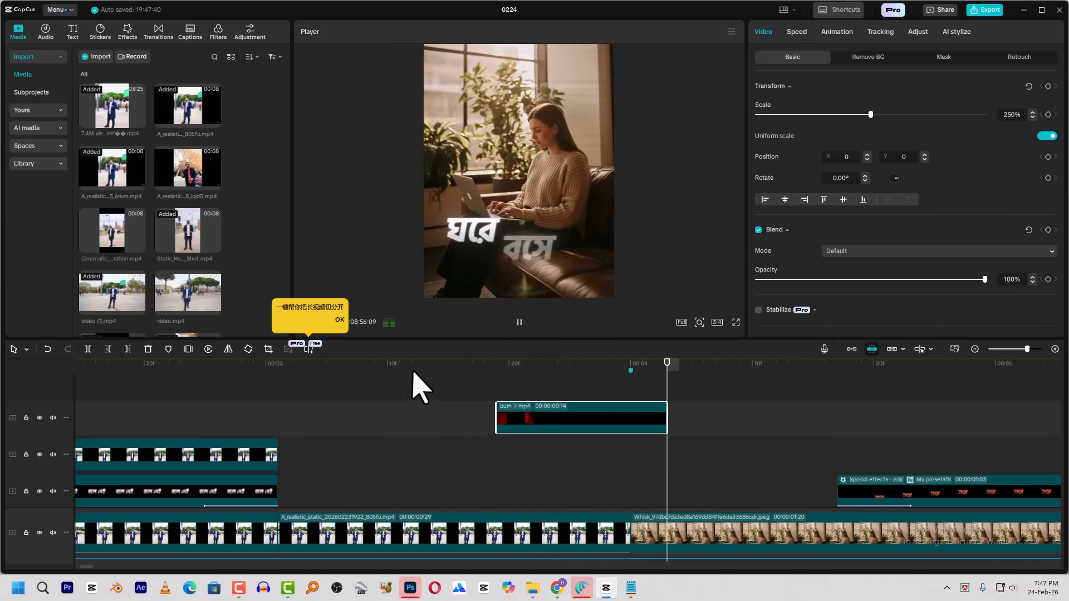
{"action": "key", "text": "space"}
{"action": "left_click", "coordinate": [526, 396]}
{"action": "left_click", "coordinate": [550, 410]}
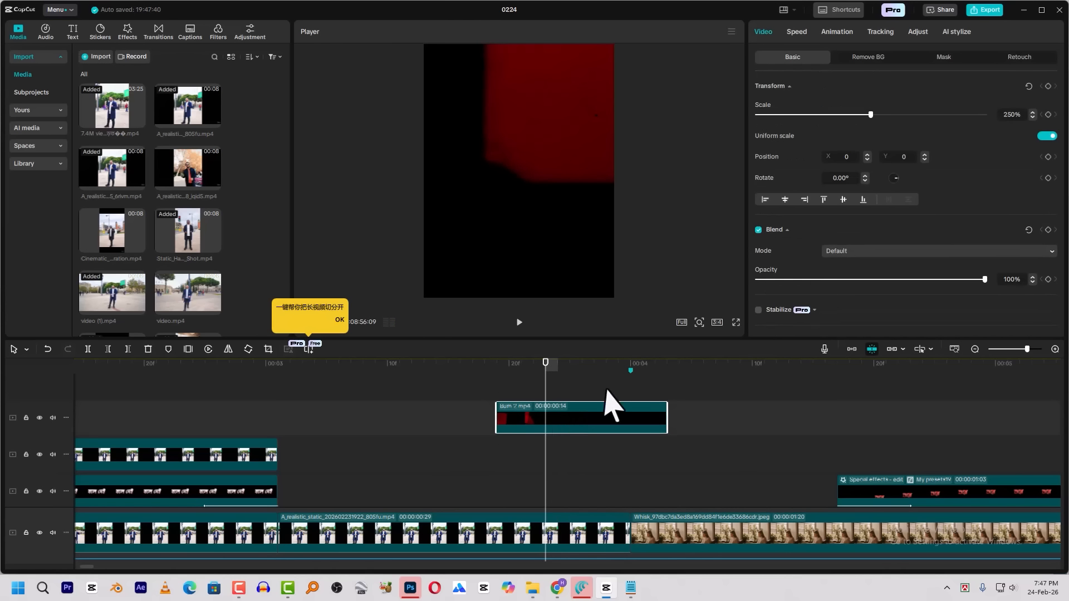
{"action": "left_click", "coordinate": [850, 252]}
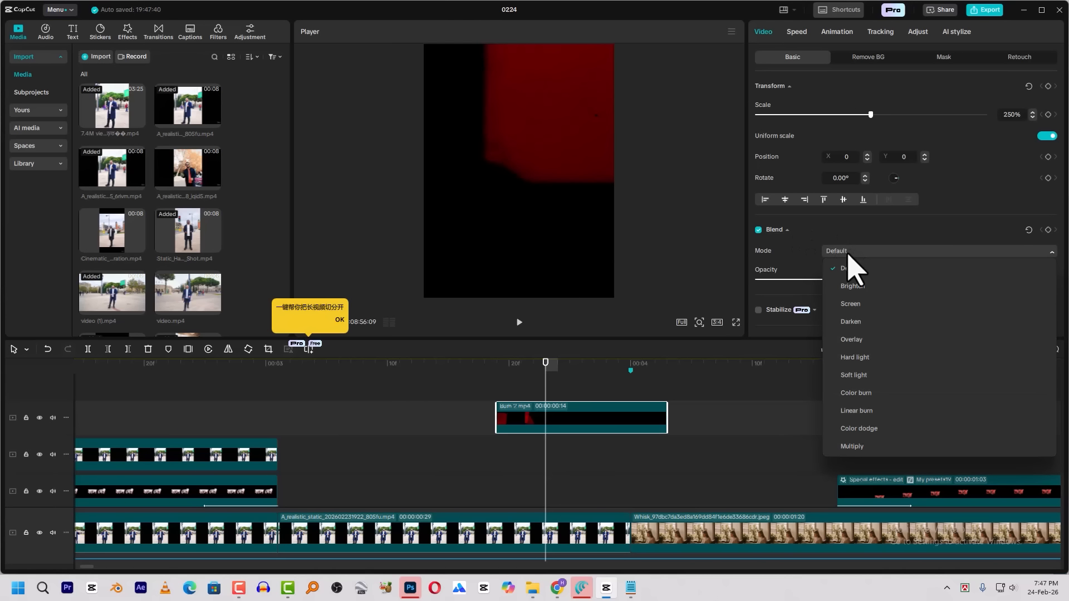
{"action": "left_click", "coordinate": [855, 310]}
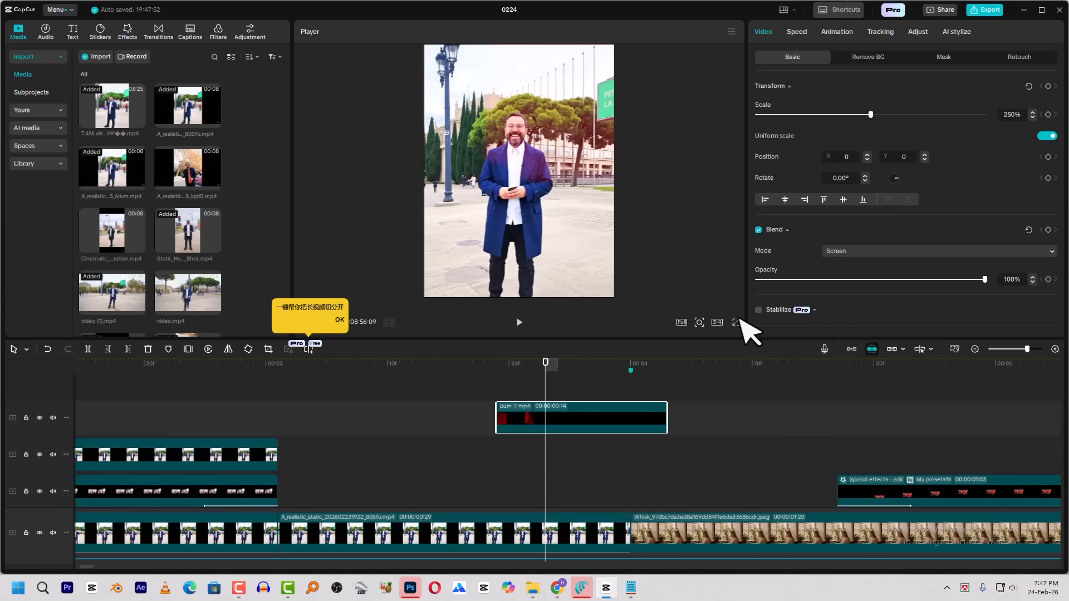
Play back the Screen-blended burn over the cut and continue through the laptop shot
{"action": "left_click", "coordinate": [491, 377]}
{"action": "key", "text": "space"}
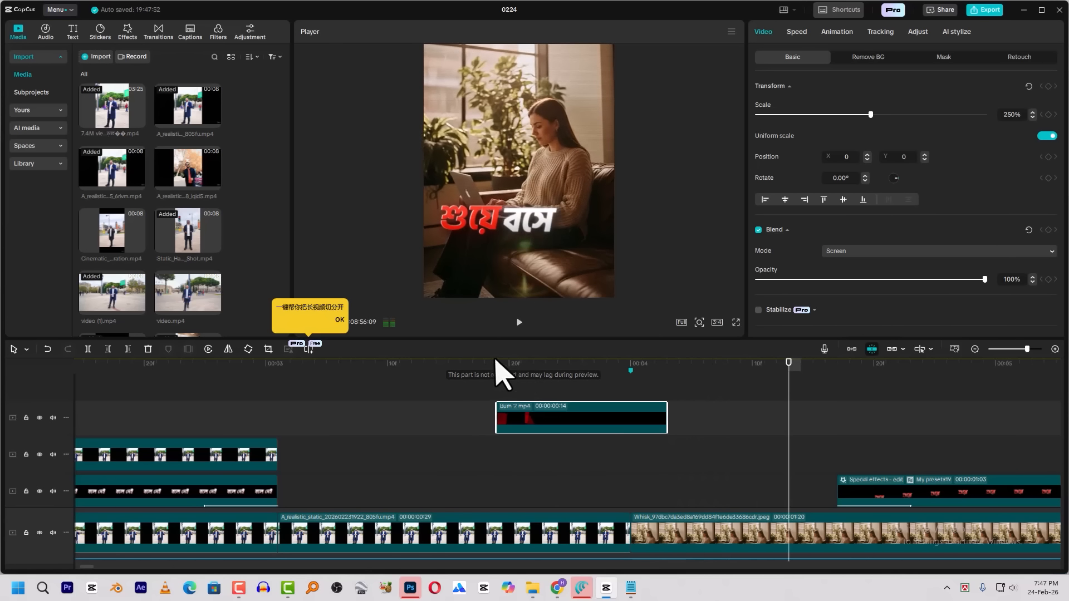
{"action": "left_click", "coordinate": [479, 372]}
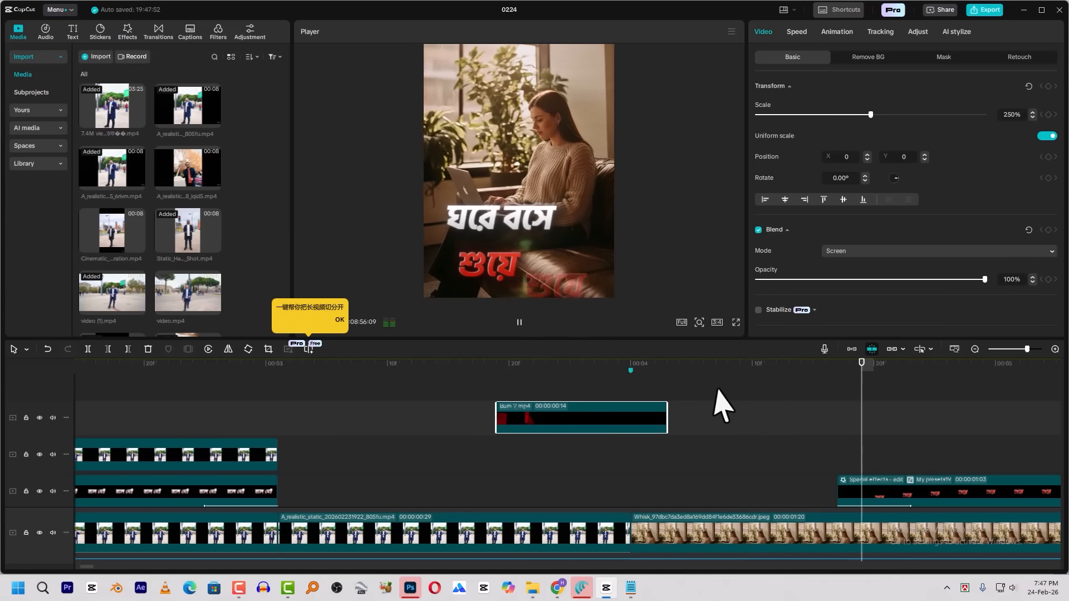
{"action": "key", "text": "space"}
{"action": "key", "text": "space"}
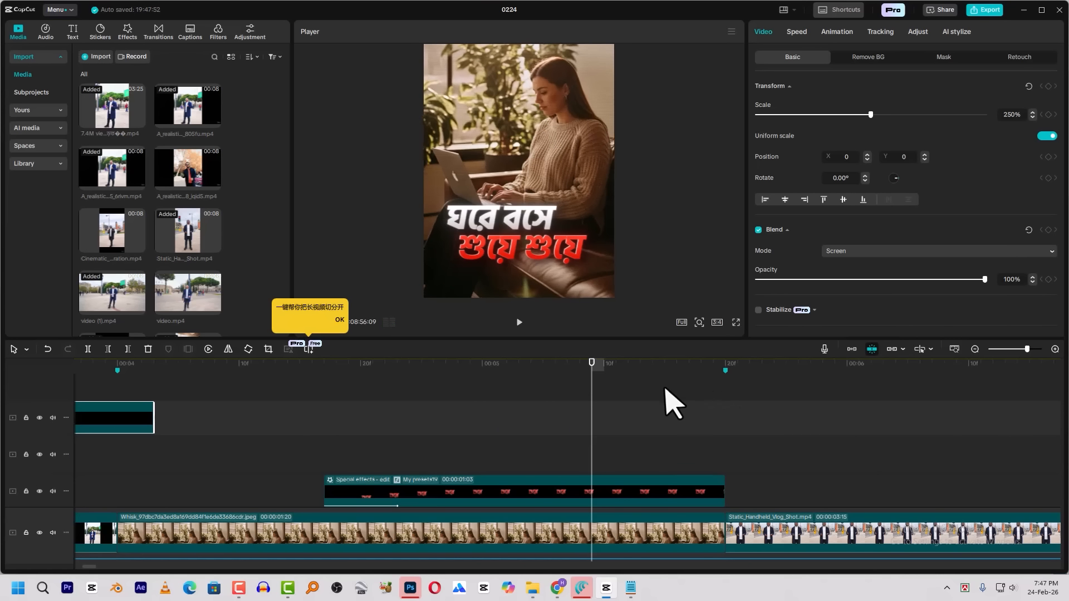
{"action": "key", "text": "space"}
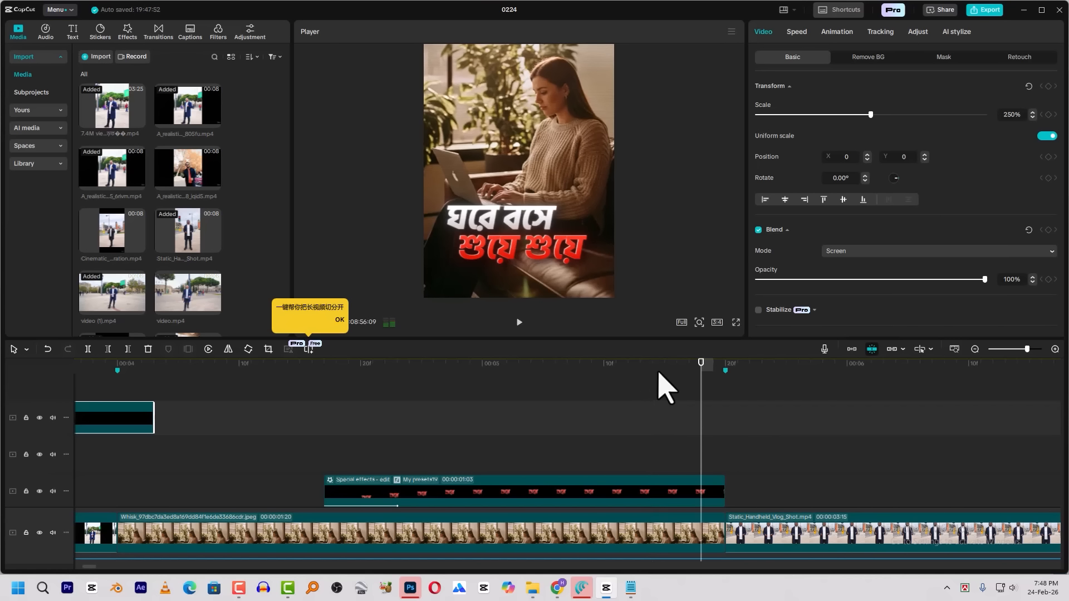
{"action": "scroll", "coordinate": [580, 406], "scroll_direction": "down", "scroll_amount": 3}
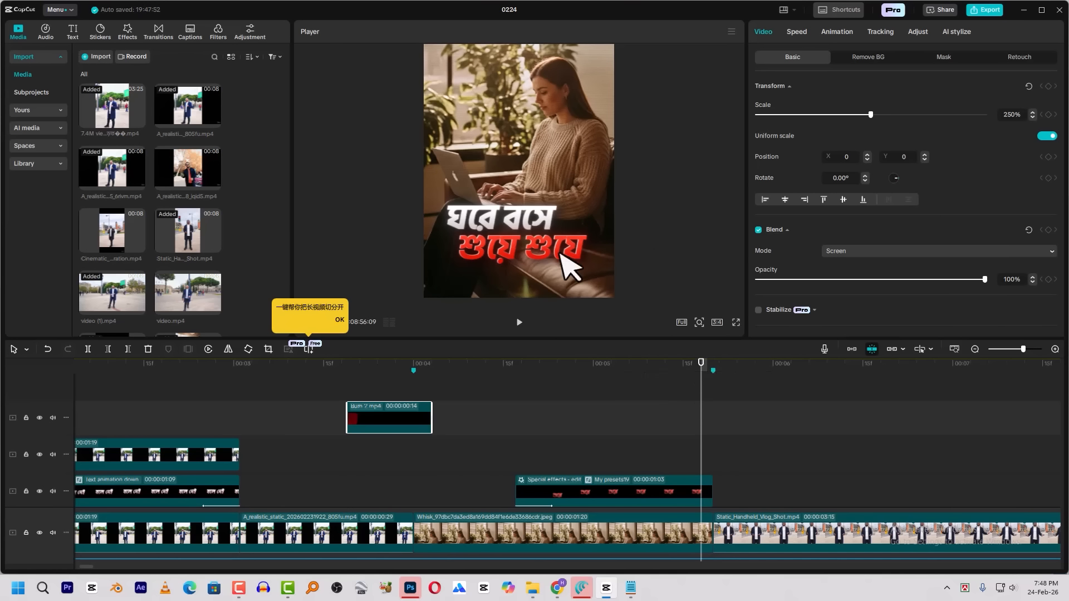
{"action": "key", "text": "alt+Tab"}
{"action": "key", "text": "alt+Tab"}
{"action": "key", "text": "alt+Tab"}
{"action": "key", "text": "alt+Tab"}
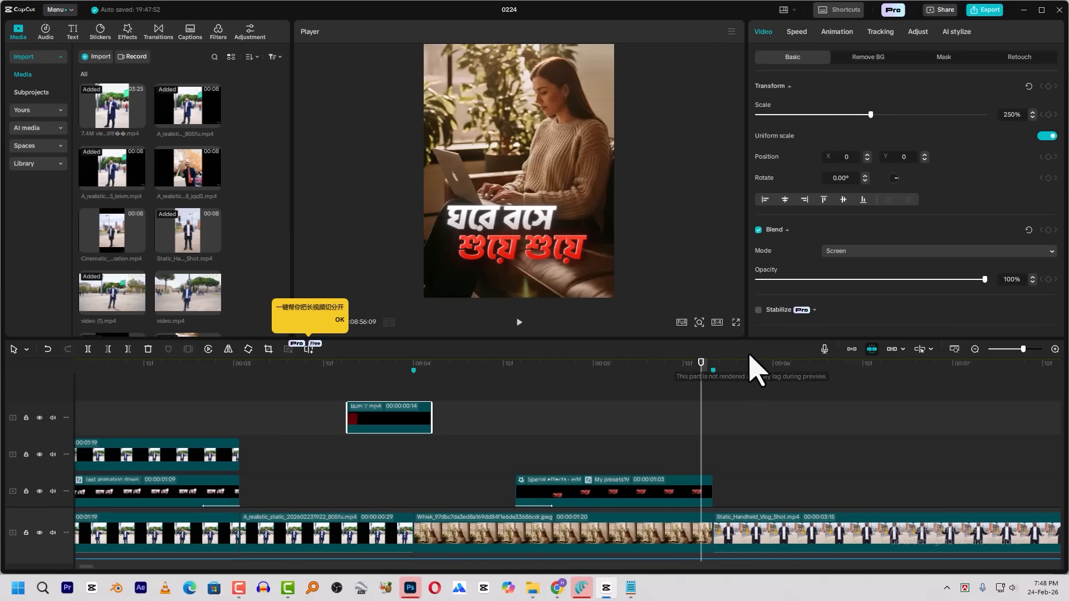
Play across the cut from the laptop shot to the street shot, and return the playhead to 00:00:05:13
{"action": "left_click", "coordinate": [694, 360]}
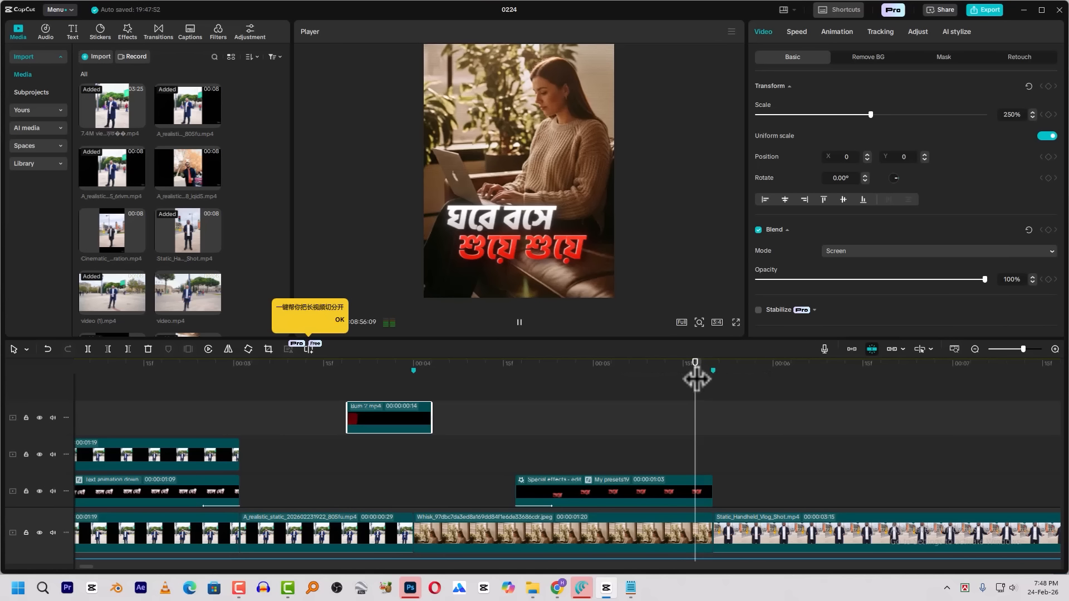
{"action": "key", "text": "space"}
{"action": "left_click_drag", "start_coordinate": [754, 360], "coordinate": [672, 375]}
Select the stacked text clips over the laptop shot and park the playhead at the following cut, 00:00:05:20
{"action": "scroll", "coordinate": [663, 399], "scroll_direction": "down", "scroll_amount": 5}
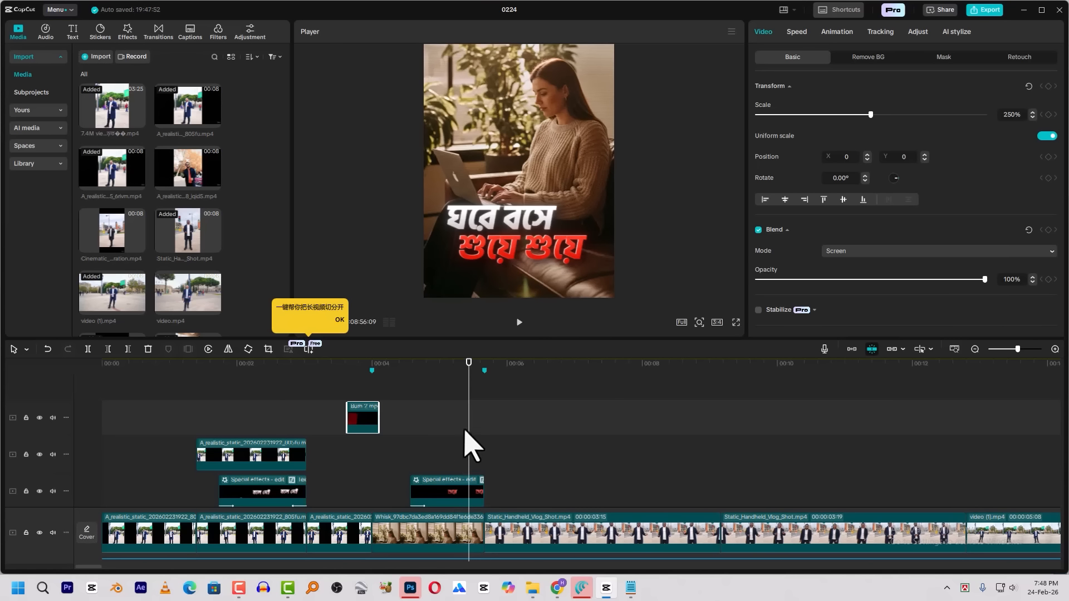
{"action": "scroll", "coordinate": [464, 446], "scroll_direction": "down", "scroll_amount": 1}
{"action": "scroll", "coordinate": [466, 432], "scroll_direction": "down", "scroll_amount": 1}
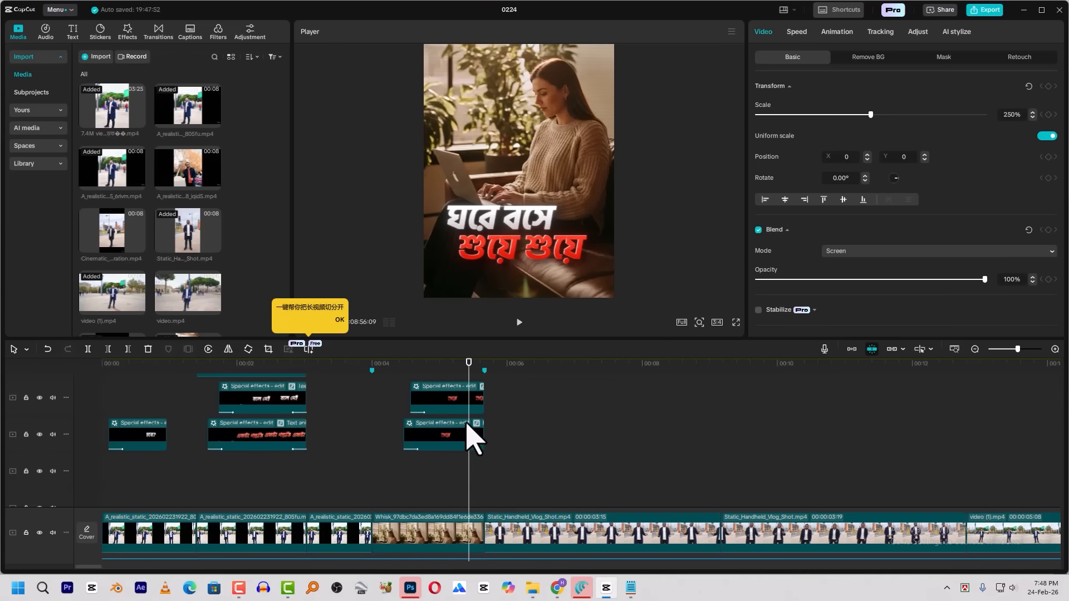
{"action": "scroll", "coordinate": [461, 406], "scroll_direction": "up", "scroll_amount": 1}
{"action": "left_click_drag", "start_coordinate": [455, 393], "coordinate": [450, 540]}
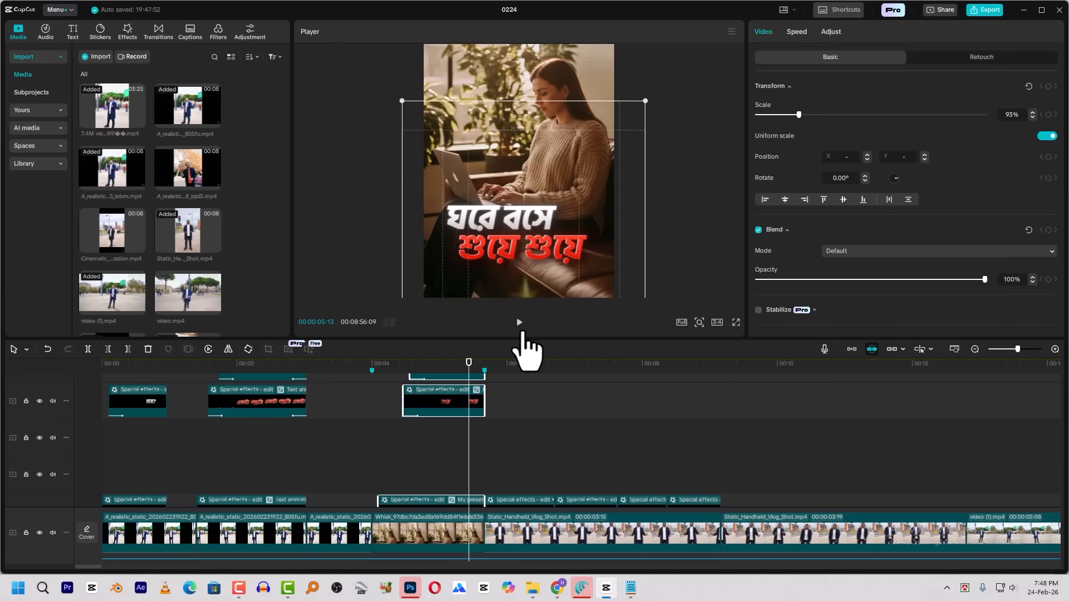
{"action": "scroll", "coordinate": [557, 436], "scroll_direction": "down", "scroll_amount": 3}
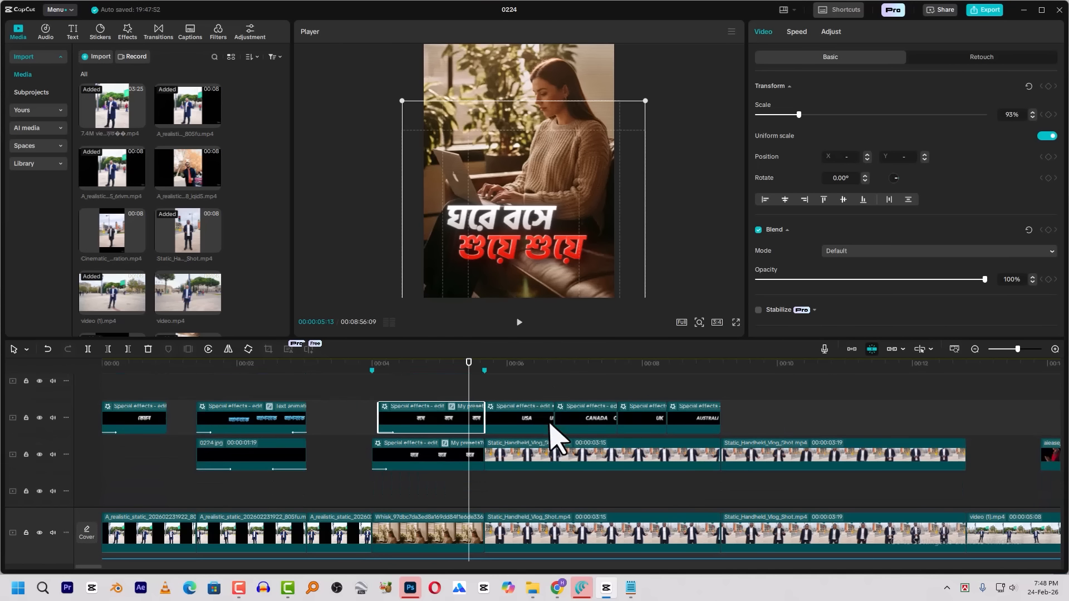
{"action": "scroll", "coordinate": [507, 423], "scroll_direction": "up", "scroll_amount": 3}
{"action": "scroll", "coordinate": [506, 413], "scroll_direction": "up", "scroll_amount": 6}
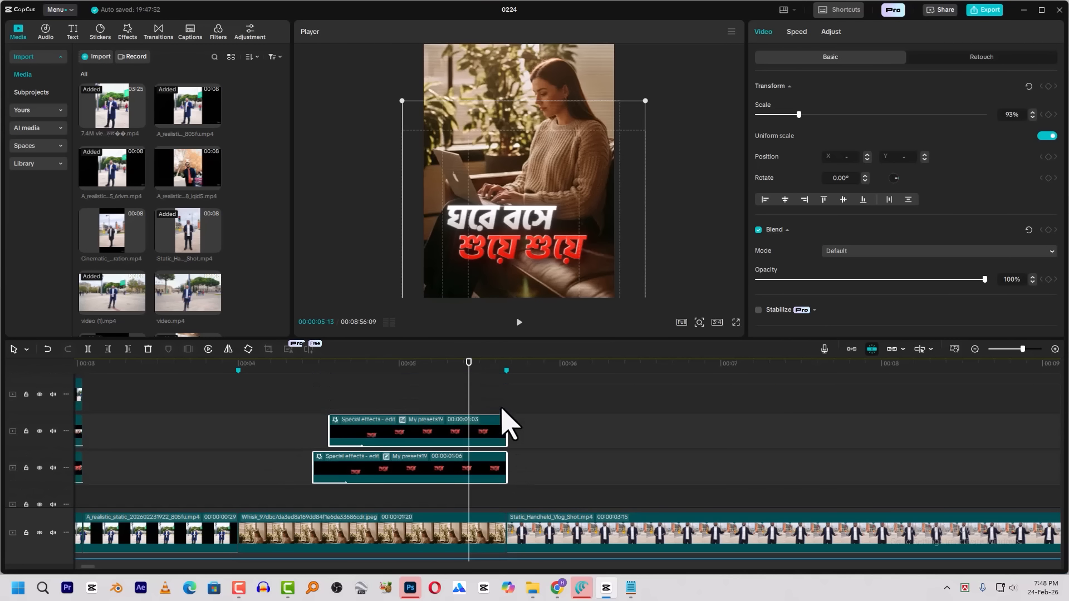
{"action": "left_click", "coordinate": [500, 378]}
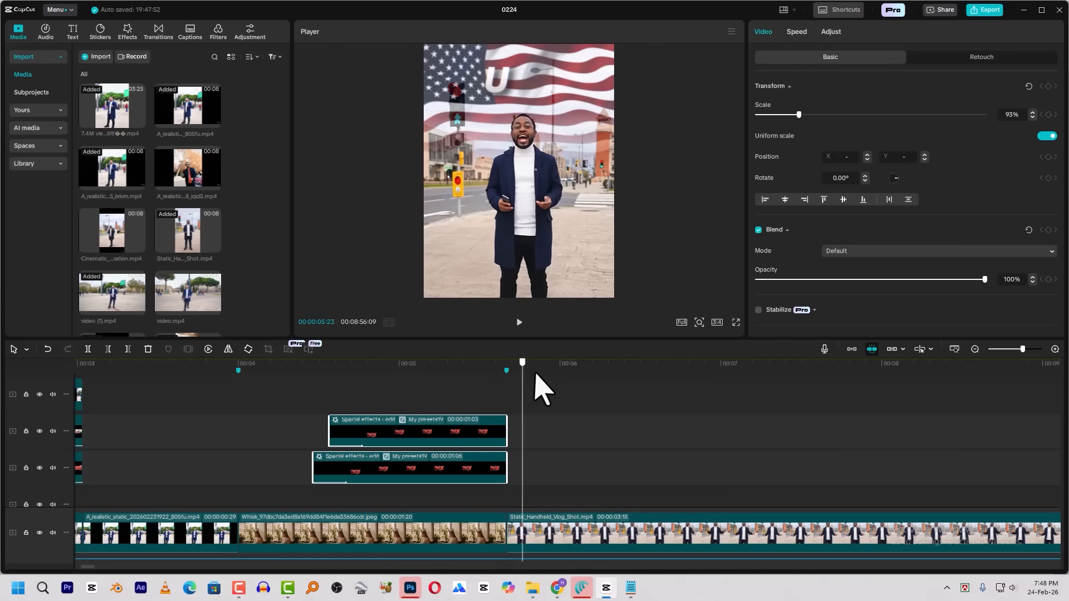
{"action": "left_click_drag", "start_coordinate": [497, 379], "coordinate": [507, 387]}
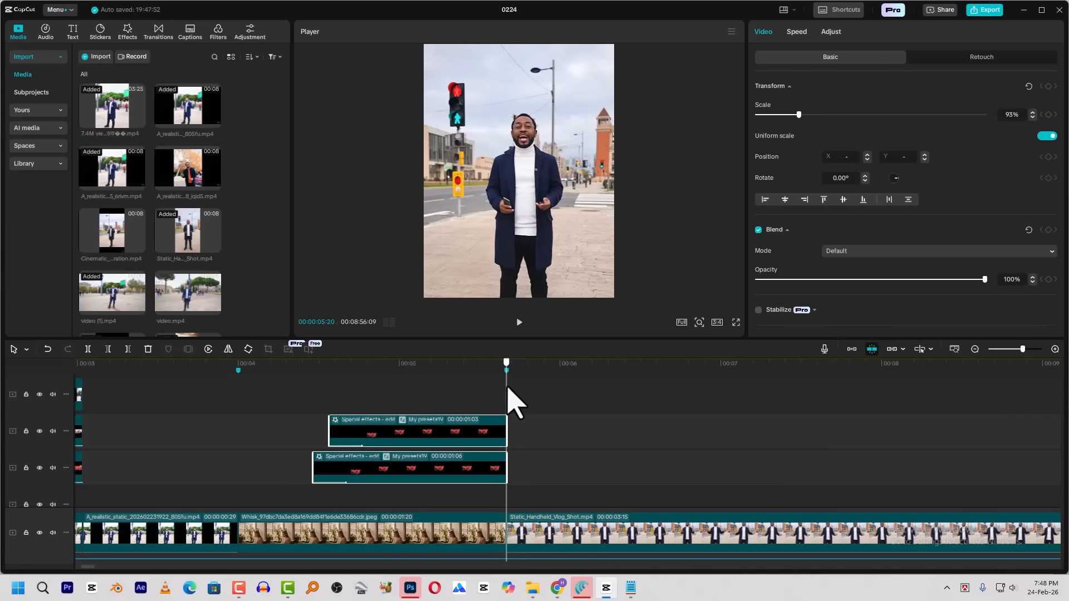
Return to the start of the timeline and play the opening title animation over the first shot
{"action": "left_click", "coordinate": [448, 369]}
{"action": "key", "text": "Home"}
{"action": "key", "text": "space"}
{"action": "key", "text": "space"}
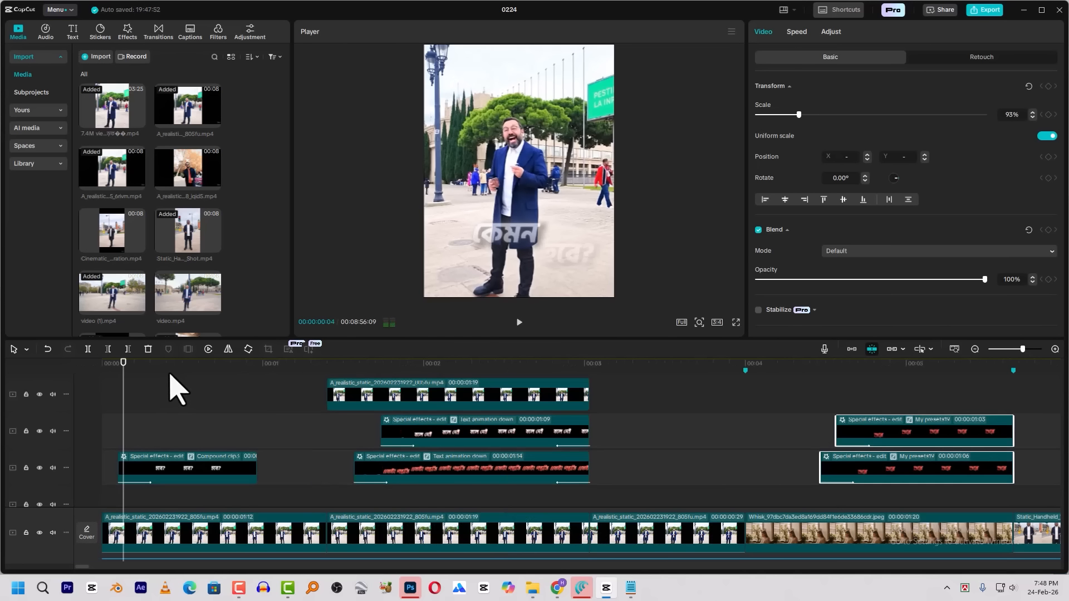
{"action": "key", "text": "space"}
{"action": "key", "text": "space"}
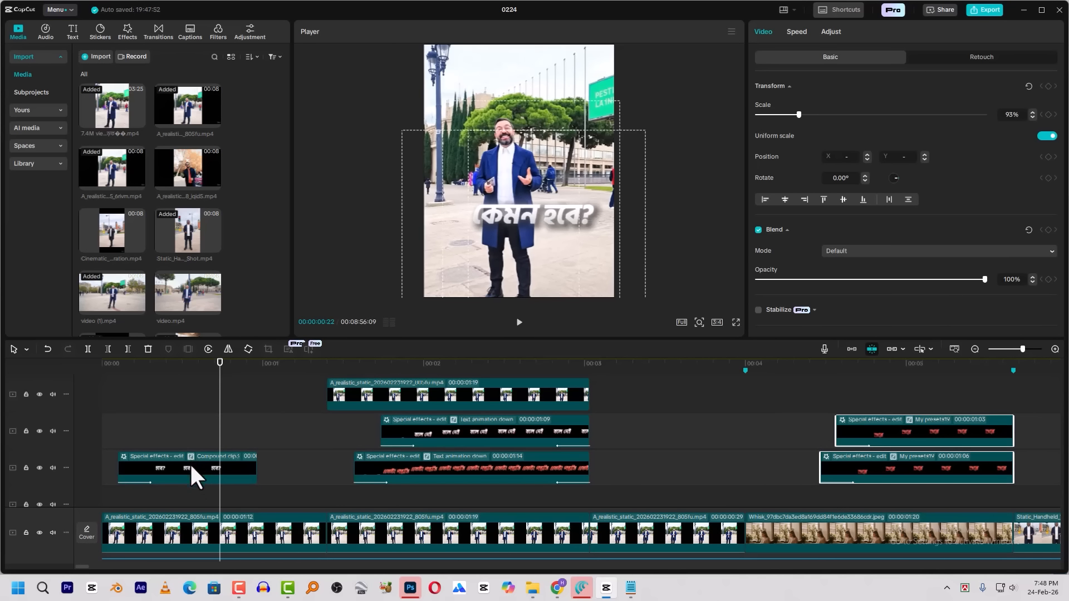
Select the "হবে?" text clip in the opening shot, replay its entrance animation, and undo the last change
{"action": "left_click", "coordinate": [190, 468]}
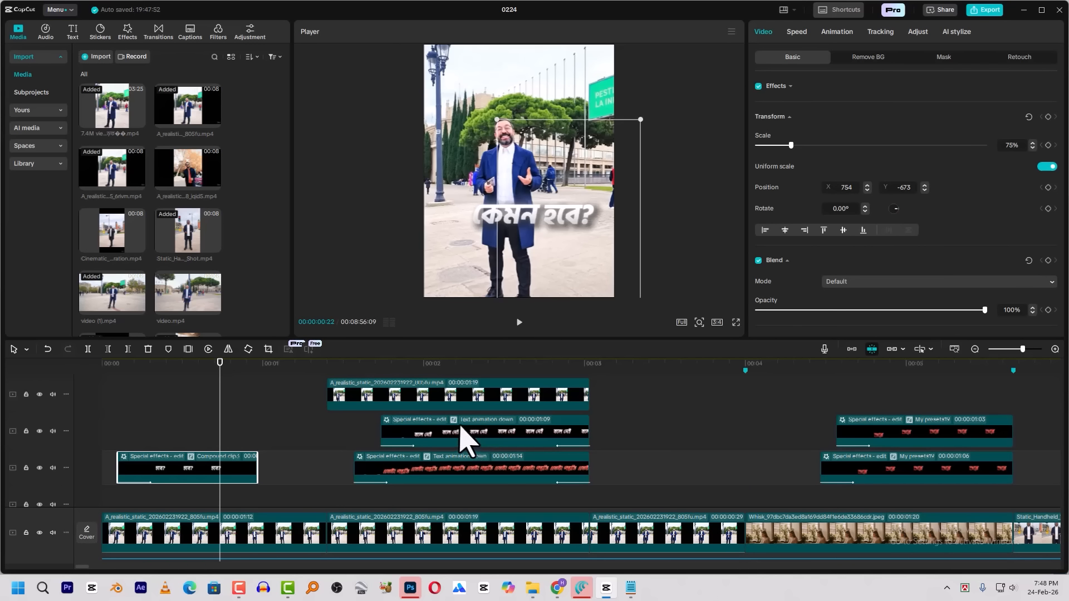
{"action": "left_click", "coordinate": [145, 407]}
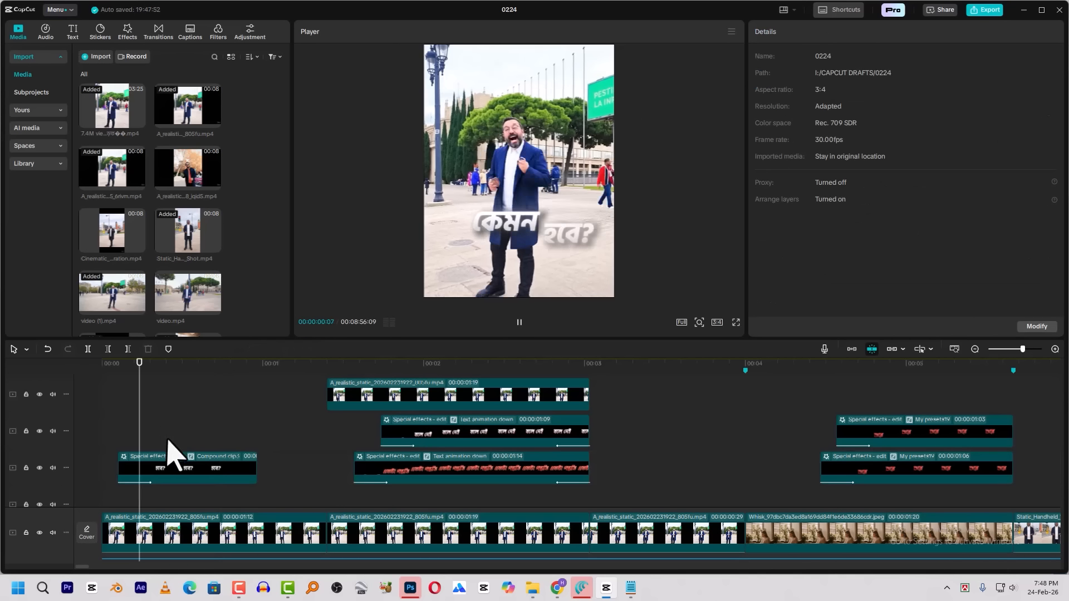
{"action": "left_click", "coordinate": [216, 472]}
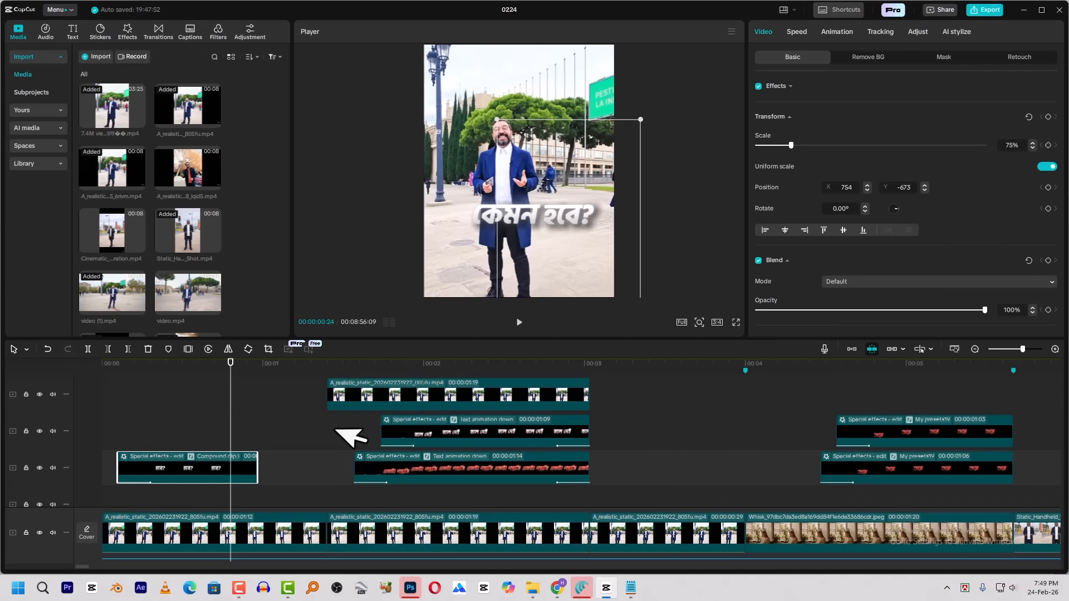
{"action": "left_click", "coordinate": [156, 366]}
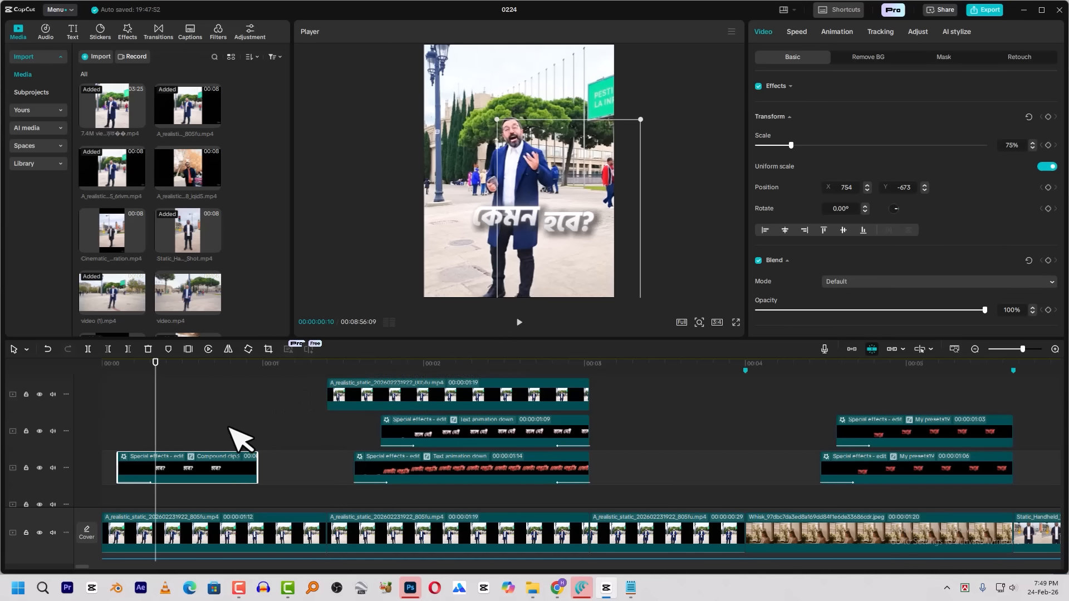
{"action": "key", "text": "ctrl+z"}
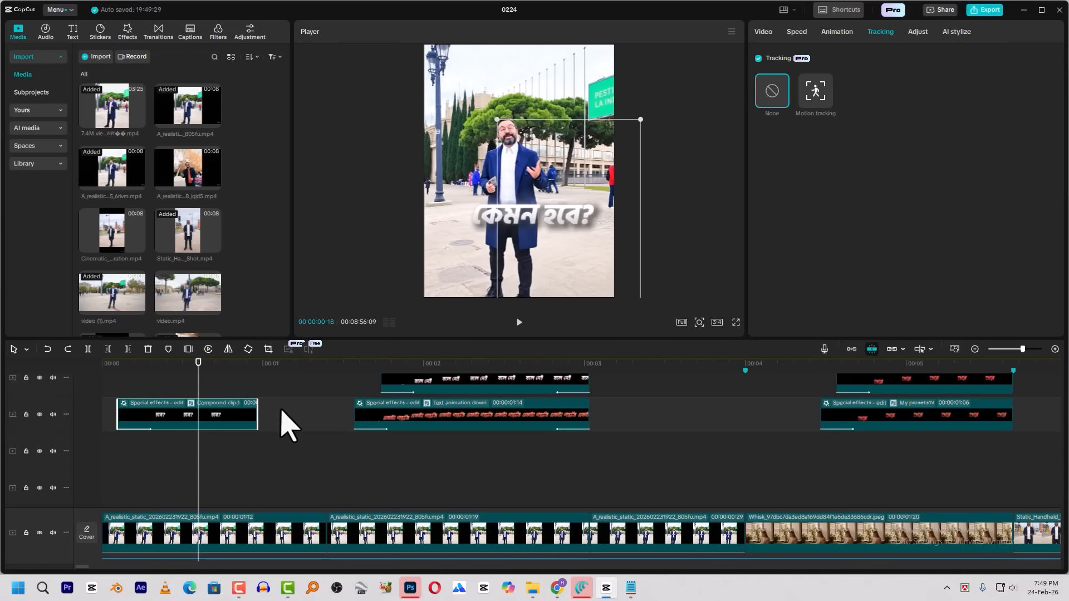
Open the "হবে?" compound clip in the opening shot to inspect its layers, and return to the main timeline
{"action": "left_click_drag", "start_coordinate": [268, 412], "coordinate": [184, 500]}
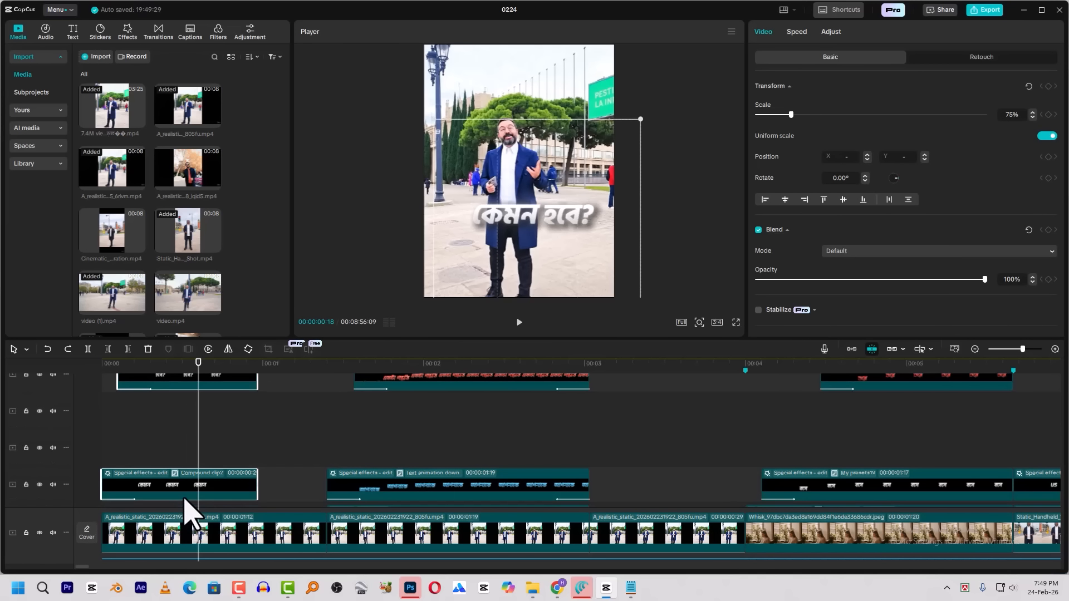
{"action": "scroll", "coordinate": [207, 425], "scroll_direction": "up", "scroll_amount": 1}
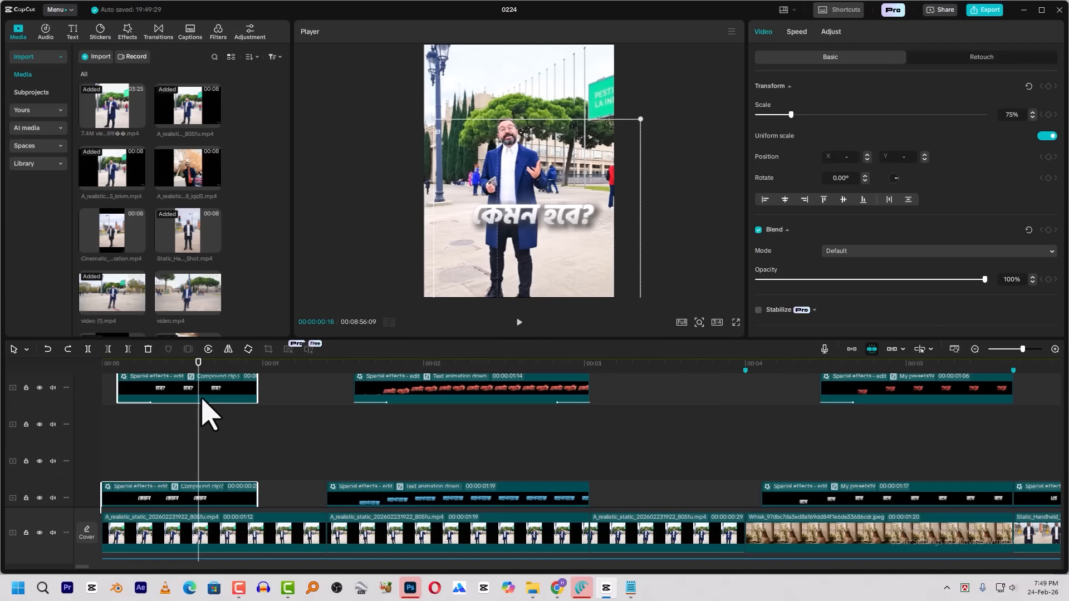
{"action": "left_click", "coordinate": [202, 397]}
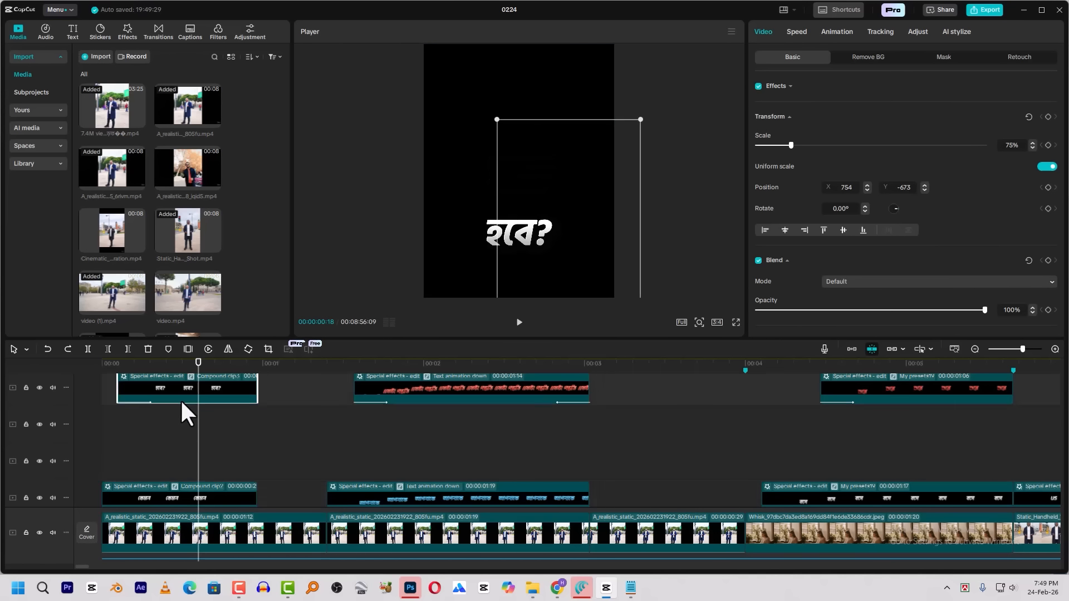
{"action": "double_click", "coordinate": [180, 399]}
{"action": "double_click", "coordinate": [180, 428]}
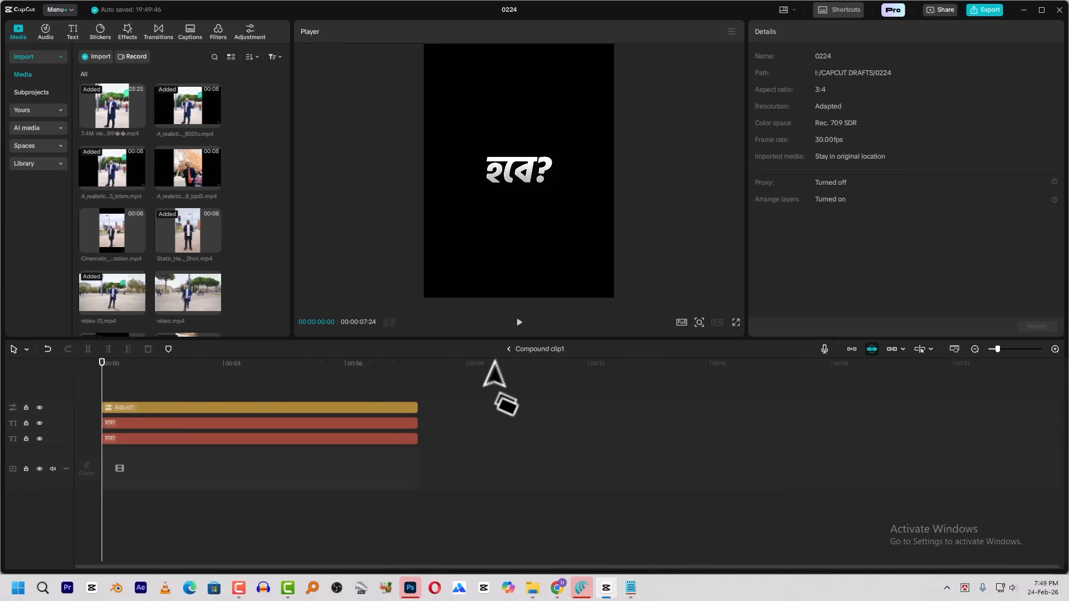
{"action": "left_click", "coordinate": [508, 350]}
{"action": "left_click", "coordinate": [509, 350]}
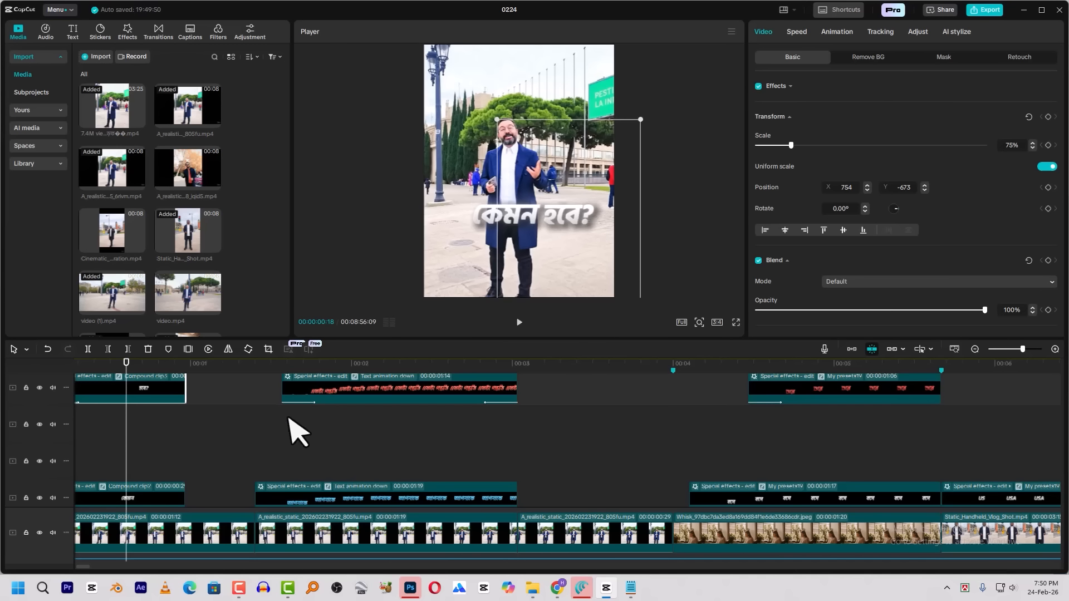
Select the opening title's text clips and scrub the opening shot, parking the playhead at 00:00:00:07
{"action": "scroll", "coordinate": [146, 422], "scroll_direction": "up", "scroll_amount": 1}
{"action": "scroll", "coordinate": [141, 408], "scroll_direction": "down", "scroll_amount": 3}
{"action": "scroll", "coordinate": [148, 412], "scroll_direction": "up", "scroll_amount": 3}
{"action": "scroll", "coordinate": [143, 385], "scroll_direction": "down", "scroll_amount": 3}
{"action": "left_click", "coordinate": [142, 473], "text": "ctrl"}
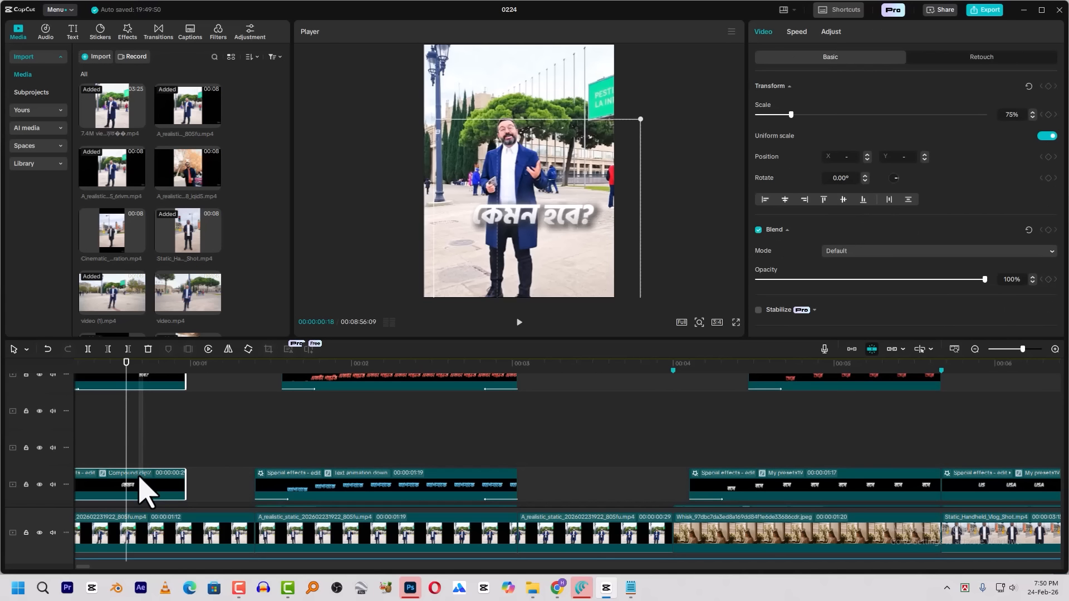
{"action": "scroll", "coordinate": [404, 390], "scroll_direction": "down", "scroll_amount": 2}
{"action": "scroll", "coordinate": [405, 390], "scroll_direction": "down", "scroll_amount": 2}
{"action": "left_click_drag", "start_coordinate": [291, 371], "coordinate": [416, 371]}
{"action": "left_click_drag", "start_coordinate": [117, 365], "coordinate": [154, 388]}
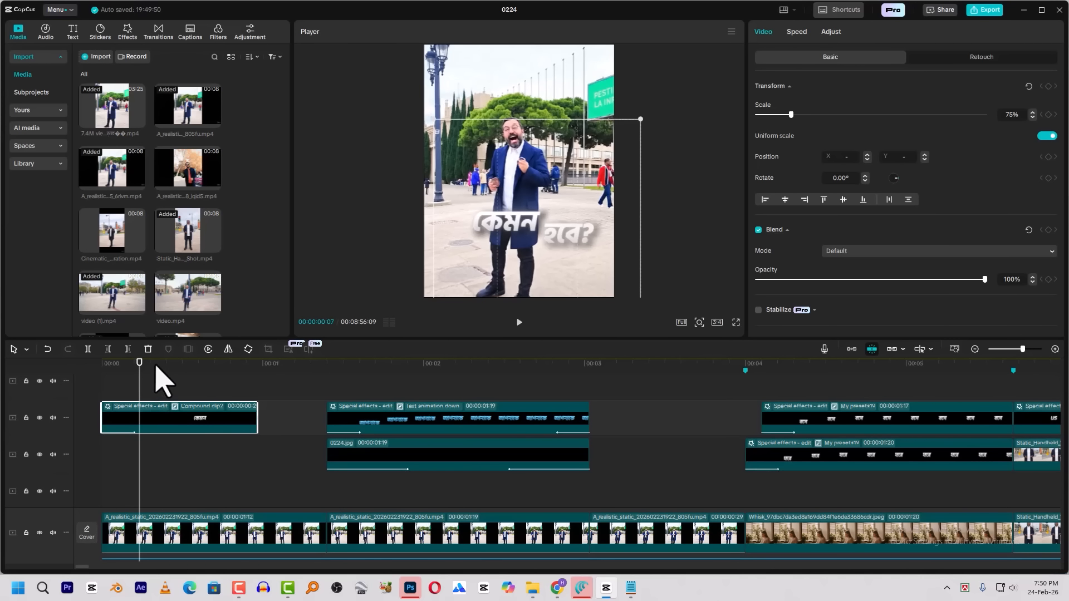
Combine the "কেমন" and "হবে?" text clips over the opening shot into one compound clip
{"action": "scroll", "coordinate": [174, 397], "scroll_direction": "up", "scroll_amount": 4}
{"action": "left_click", "coordinate": [174, 425]}
{"action": "scroll", "coordinate": [174, 440], "scroll_direction": "down", "scroll_amount": 2}
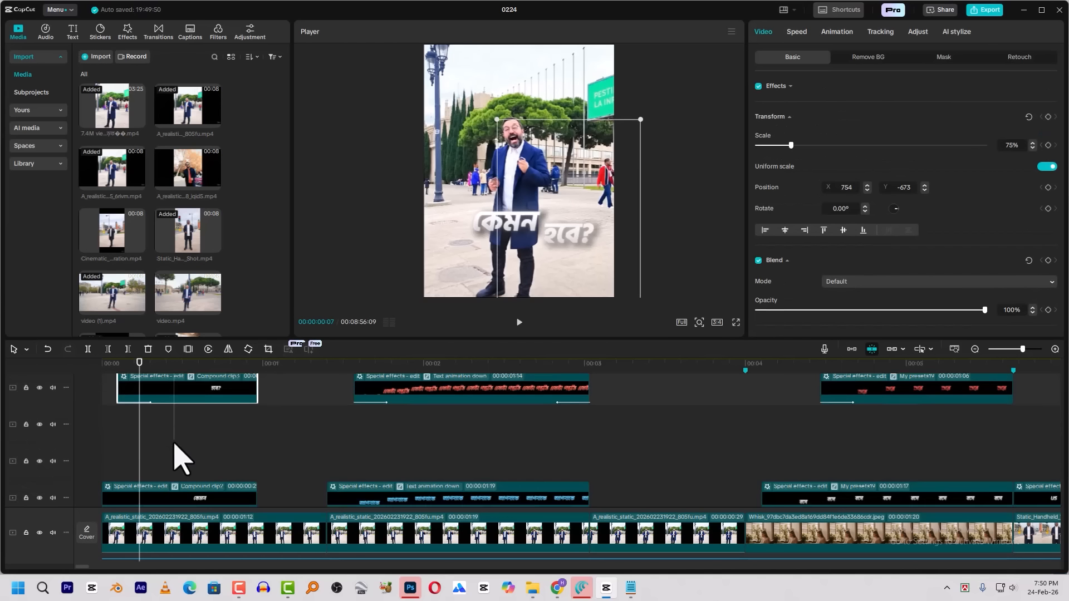
{"action": "left_click", "coordinate": [173, 493], "text": "ctrl"}
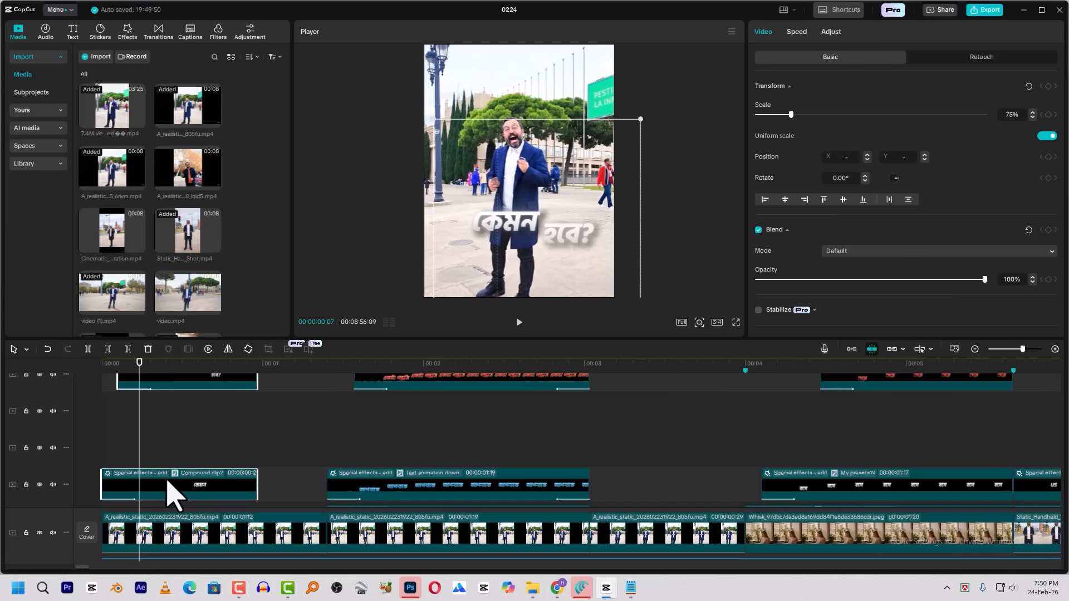
{"action": "right_click", "coordinate": [172, 493]}
{"action": "left_click", "coordinate": [225, 337]}
Pre-process the new title compound clip and return the playhead to the start of the timeline
{"action": "right_click", "coordinate": [192, 477]}
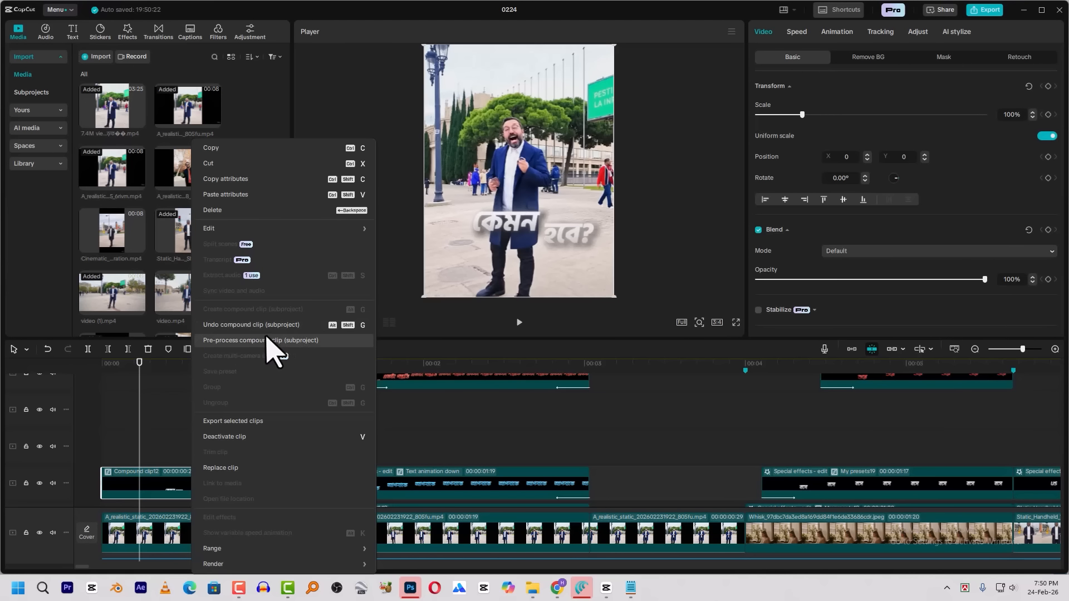
{"action": "left_click", "coordinate": [251, 341]}
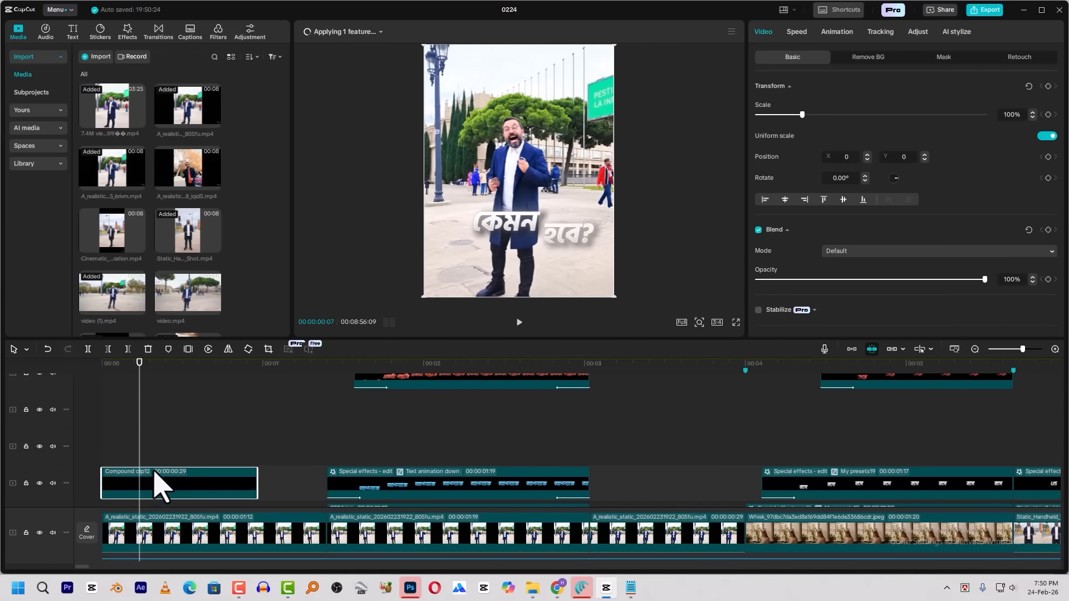
{"action": "left_click", "coordinate": [105, 373]}
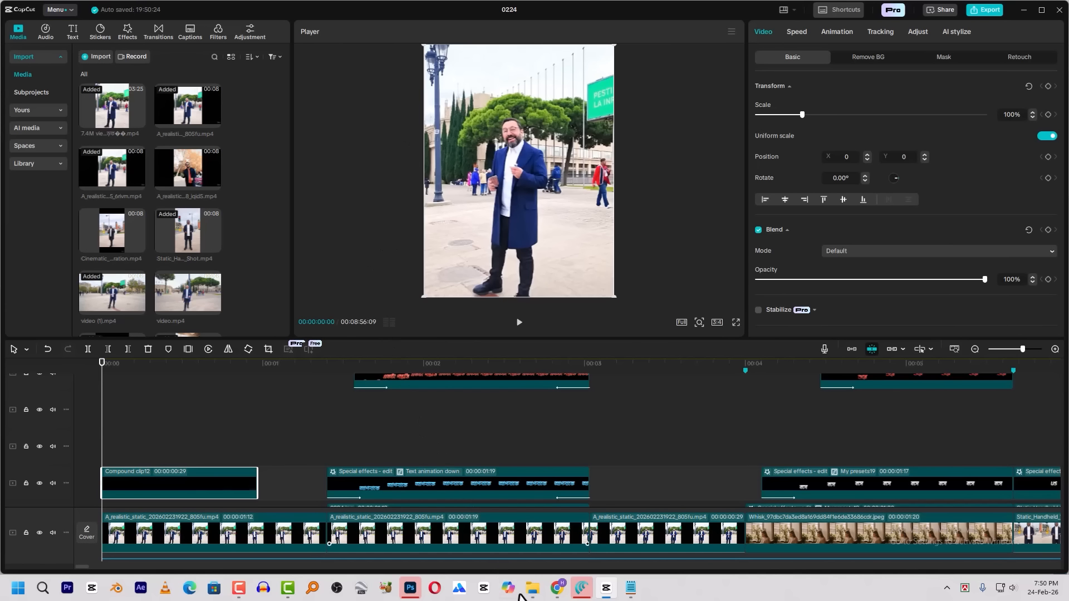
In File Explorer, open the 0224 draft's Resources > combination folder, preview the rendered title video, and close the preview
{"action": "mouse_move", "coordinate": [535, 584]}
{"action": "left_click", "coordinate": [646, 538]}
{"action": "left_click", "coordinate": [64, 363]}
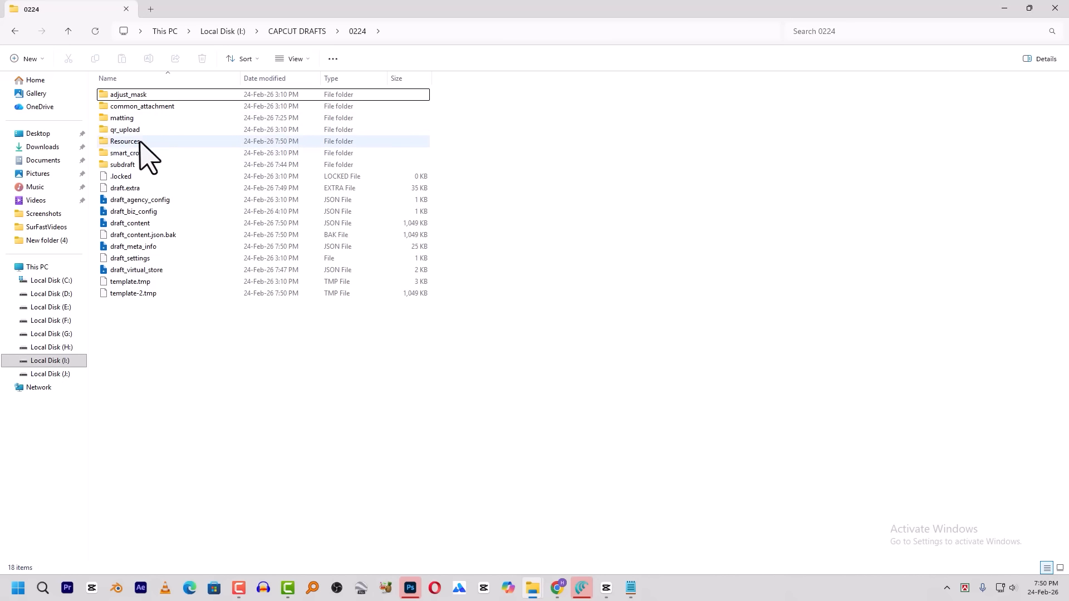
{"action": "double_click", "coordinate": [139, 141]}
{"action": "left_click", "coordinate": [141, 133]}
{"action": "key", "text": "space"}
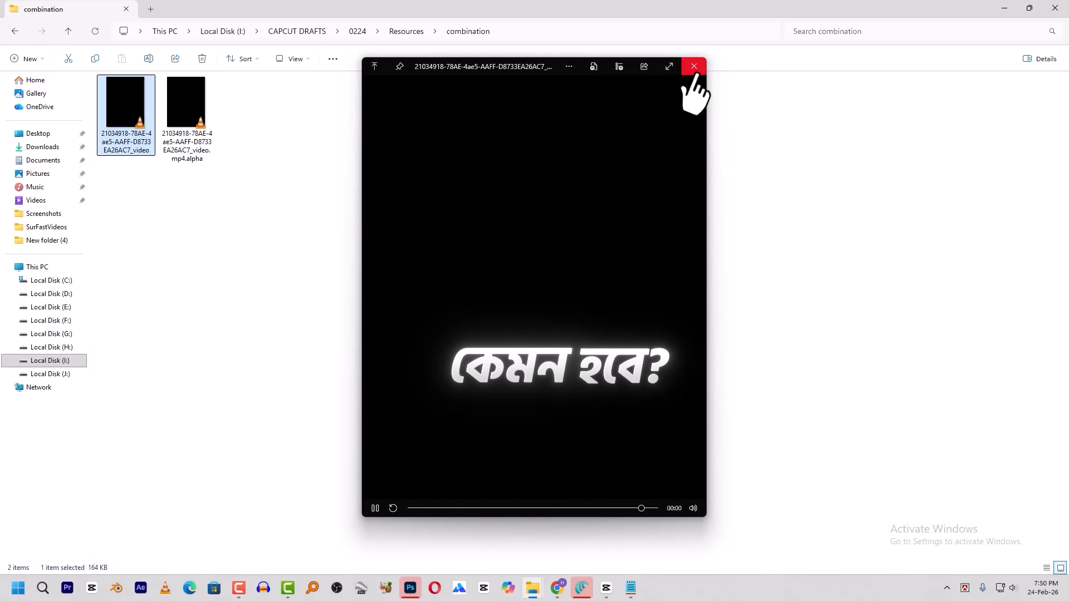
{"action": "left_click", "coordinate": [690, 86]}
Place the rendered title video over the opening shot at the timeline start and delete the title compound clip
{"action": "left_click_drag", "start_coordinate": [136, 162], "coordinate": [172, 439]}
{"action": "scroll", "coordinate": [169, 468], "scroll_direction": "down", "scroll_amount": 2}
{"action": "scroll", "coordinate": [167, 455], "scroll_direction": "up", "scroll_amount": 3}
{"action": "left_click", "coordinate": [173, 470]}
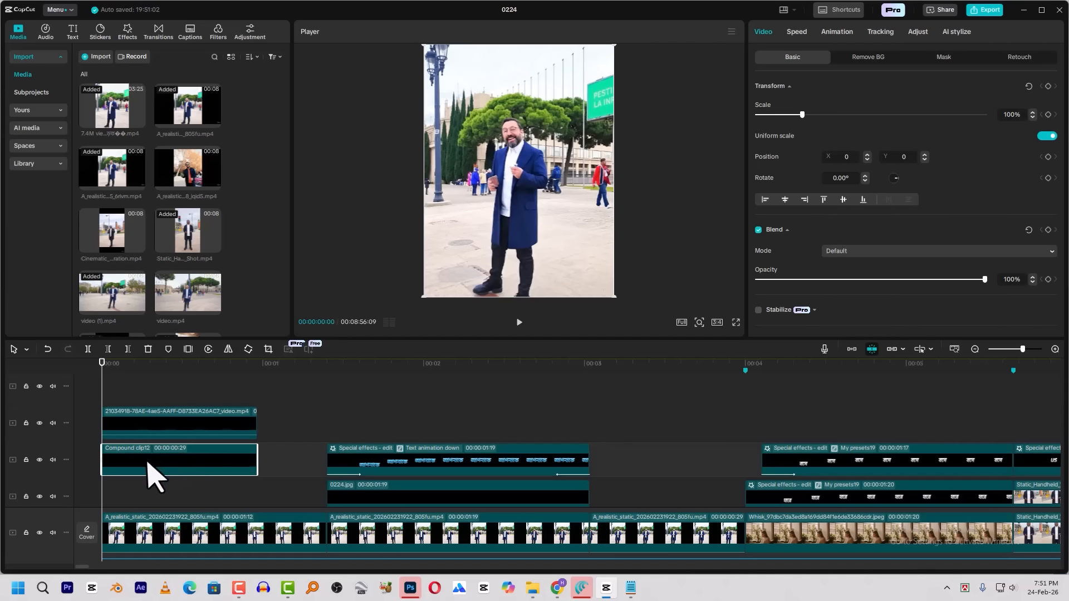
{"action": "key", "text": "Delete"}
{"action": "left_click", "coordinate": [148, 440]}
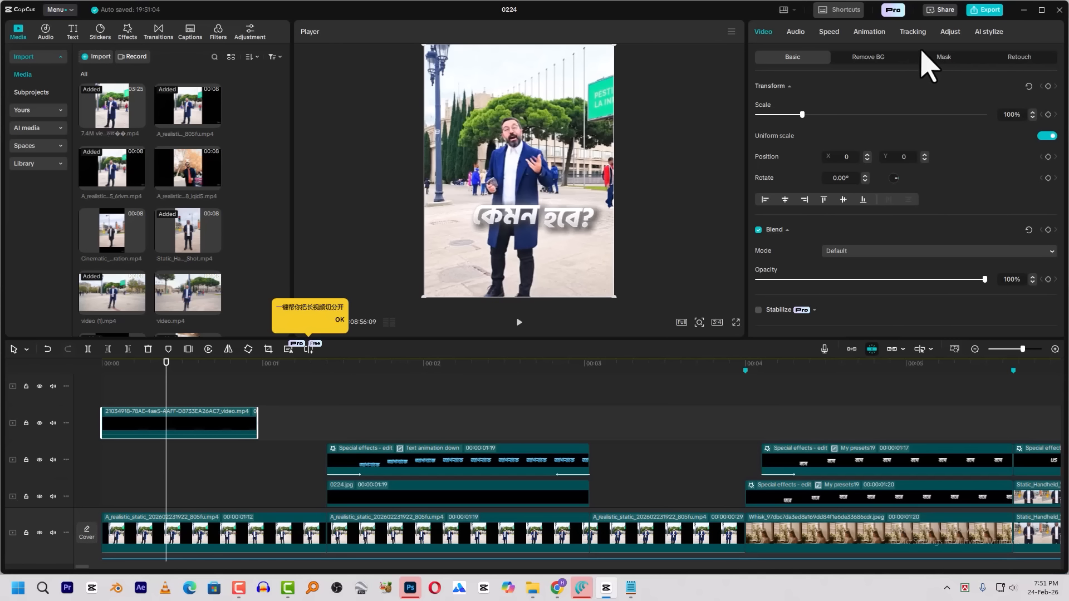
Motion-track the title video to the man's raised hand, with scale and distance following in both directions, and play back the result
{"action": "left_click", "coordinate": [913, 32]}
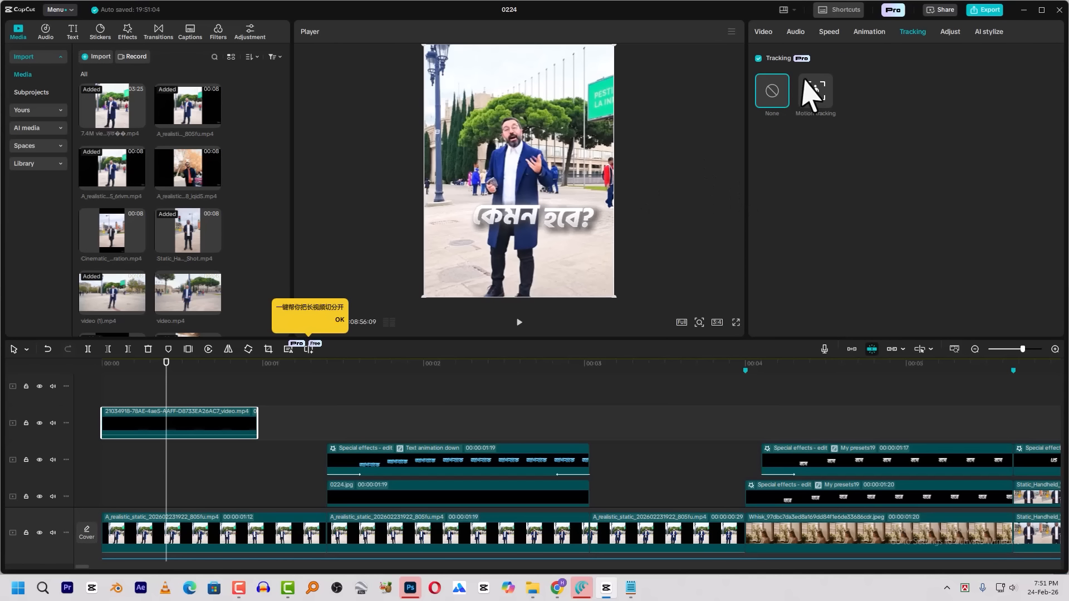
{"action": "left_click", "coordinate": [814, 92]}
{"action": "mouse_move", "coordinate": [528, 181]}
{"action": "left_mouse_down"}
{"action": "mouse_move", "coordinate": [547, 211]}
{"action": "mouse_move", "coordinate": [543, 176]}
{"action": "left_mouse_up"}
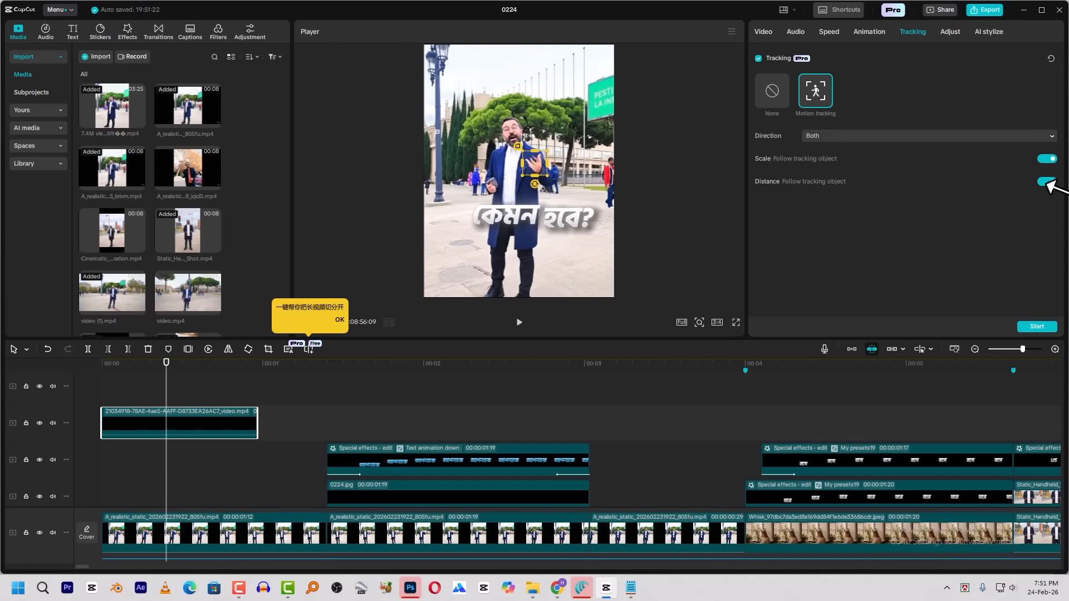
{"action": "left_click", "coordinate": [1050, 324]}
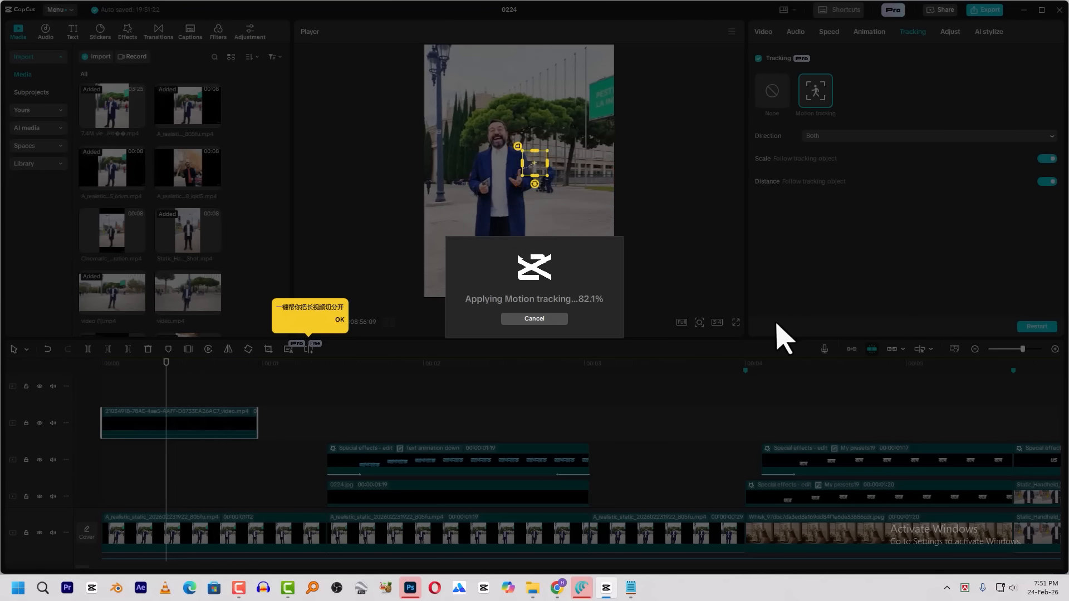
{"action": "key", "text": "space"}
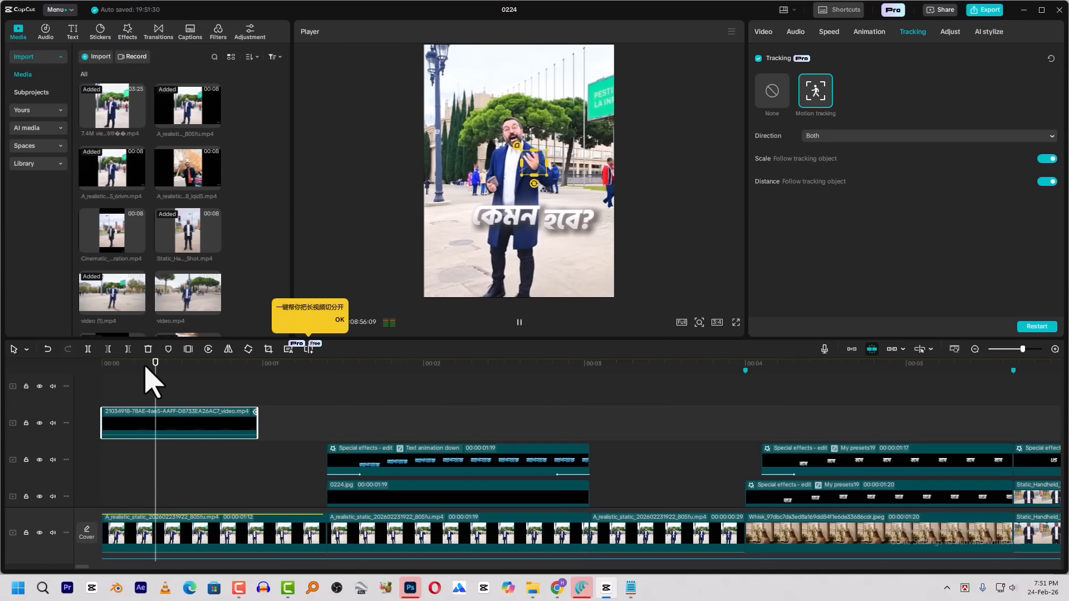
{"action": "left_click", "coordinate": [220, 377]}
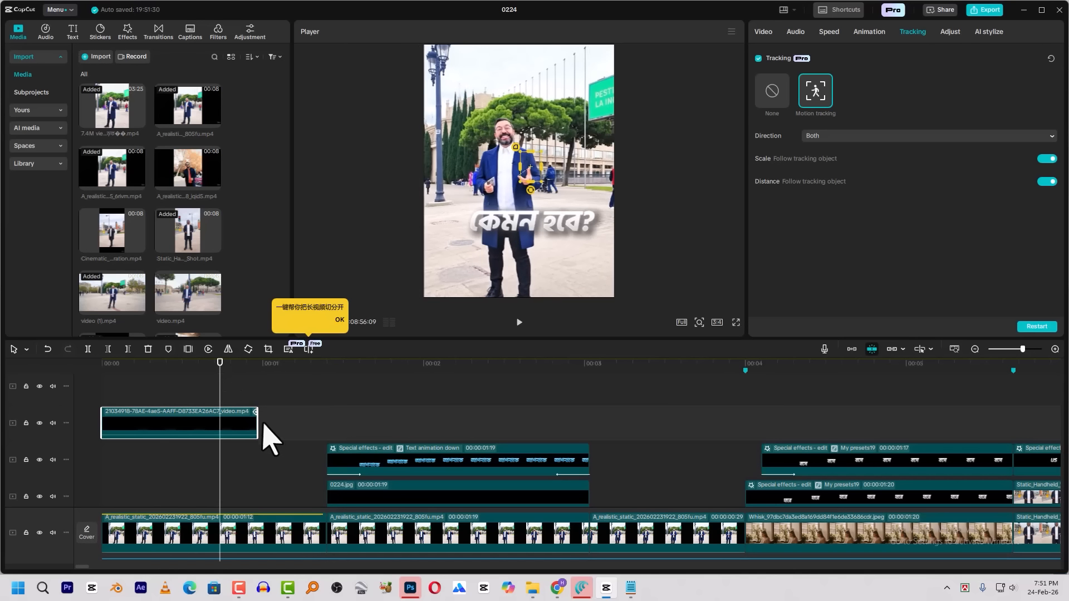
Apply the Fade Out exit animation to the title video and scrub through the following shot
{"action": "left_click", "coordinate": [854, 31]}
{"action": "left_click", "coordinate": [906, 55]}
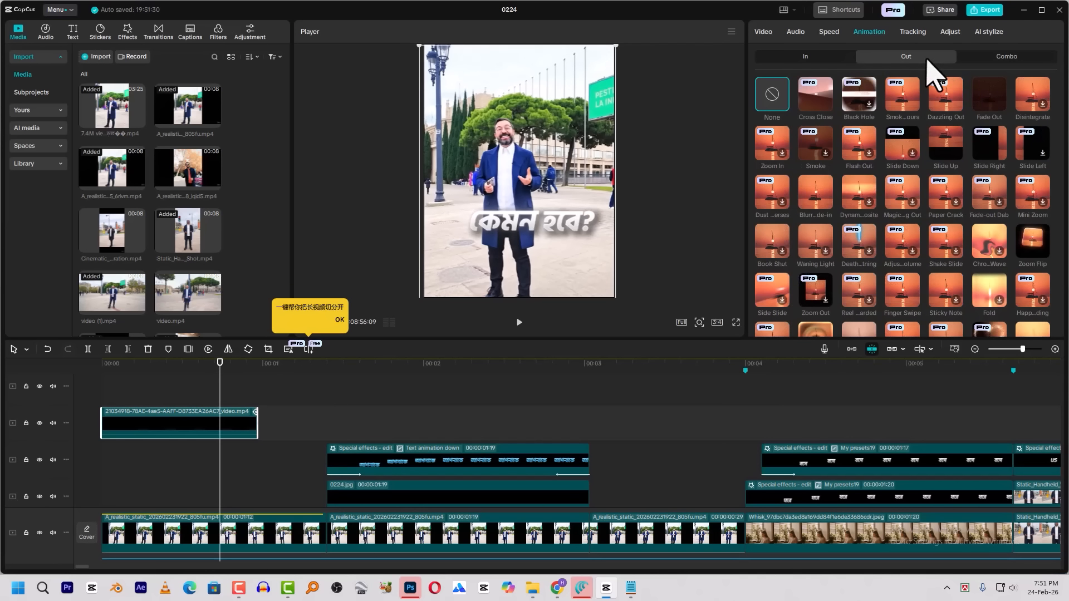
{"action": "left_click", "coordinate": [988, 103]}
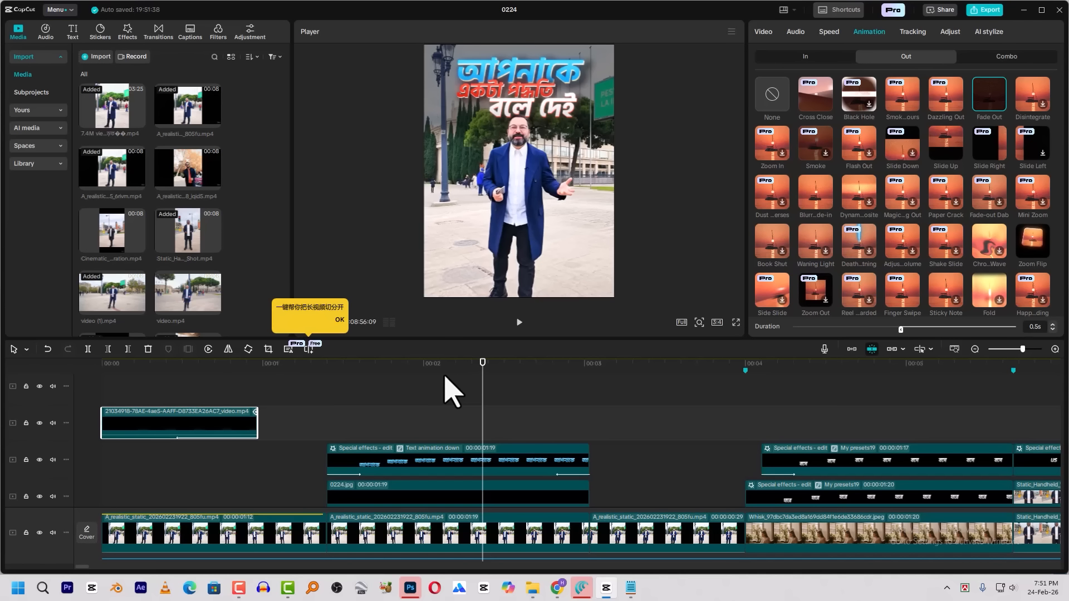
{"action": "left_click_drag", "start_coordinate": [482, 387], "coordinate": [557, 392]}
Add the British flag image on an overlay track after the last shot and place the playhead over it
{"action": "scroll", "coordinate": [612, 449], "scroll_direction": "down", "scroll_amount": 8, "text": "ctrl"}
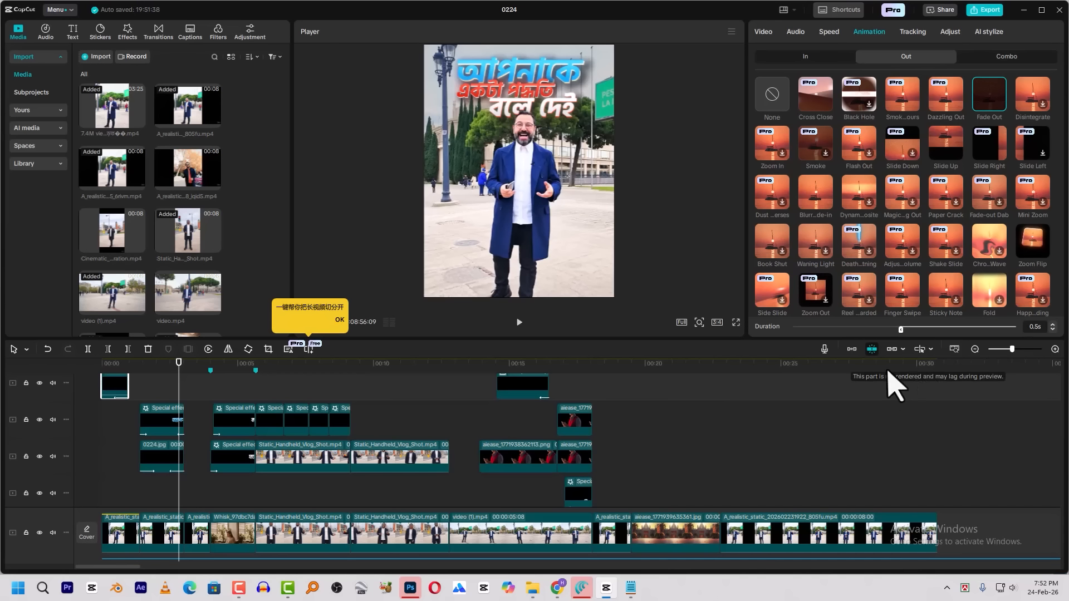
{"action": "left_click_drag", "start_coordinate": [809, 369], "coordinate": [962, 372]}
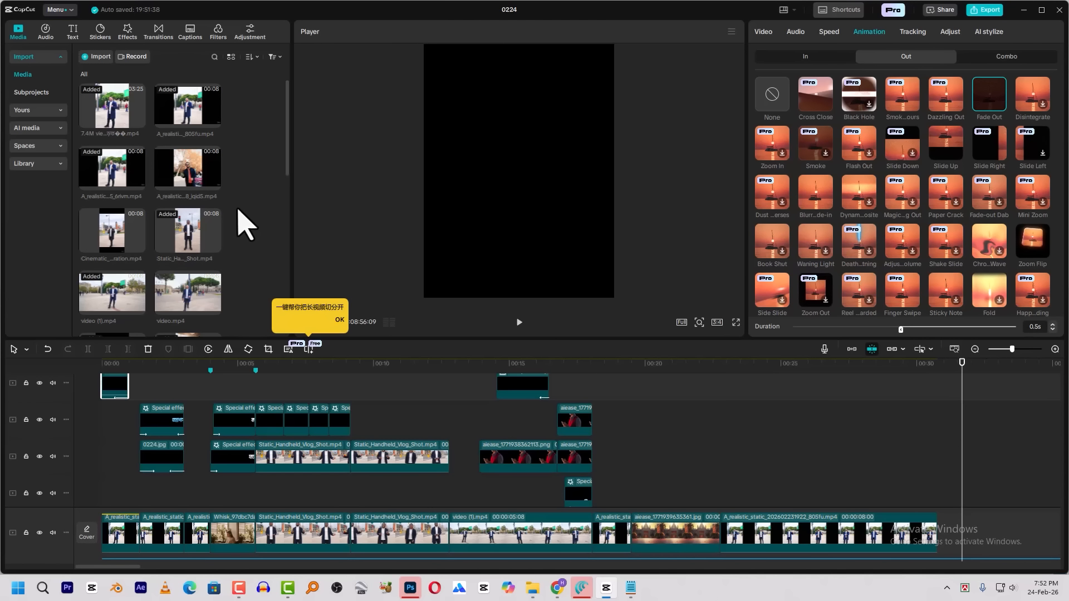
{"action": "scroll", "coordinate": [237, 210], "scroll_direction": "down", "scroll_amount": 3}
{"action": "left_click_drag", "start_coordinate": [188, 262], "coordinate": [953, 462]}
{"action": "left_click", "coordinate": [991, 365]}
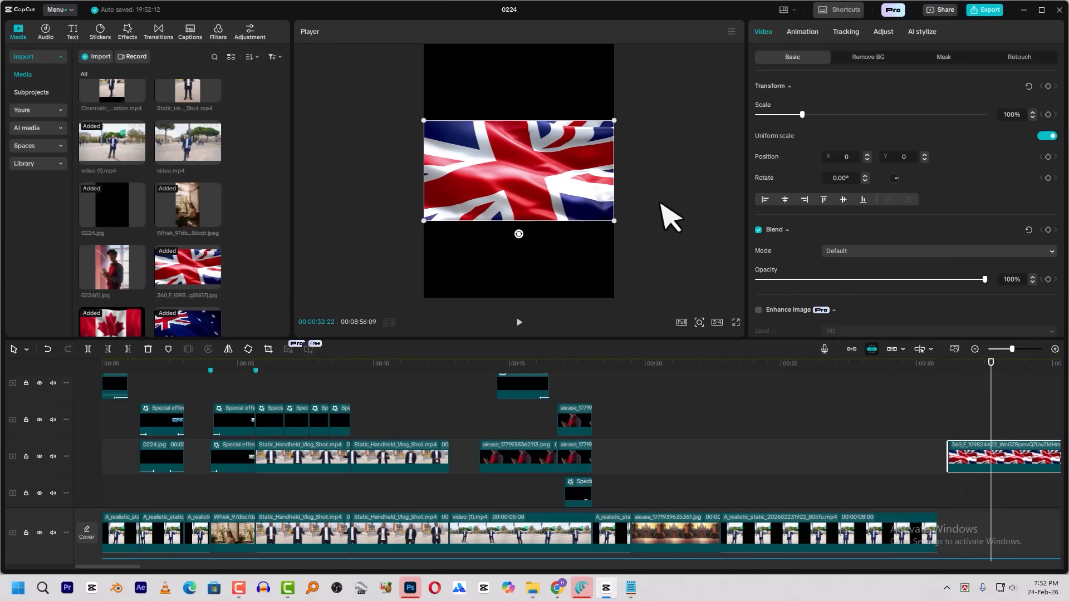
Move the flag clip to the main track and shift its picture below the frame, to X -51, Y -2754
{"action": "left_click_drag", "start_coordinate": [530, 179], "coordinate": [506, 204]}
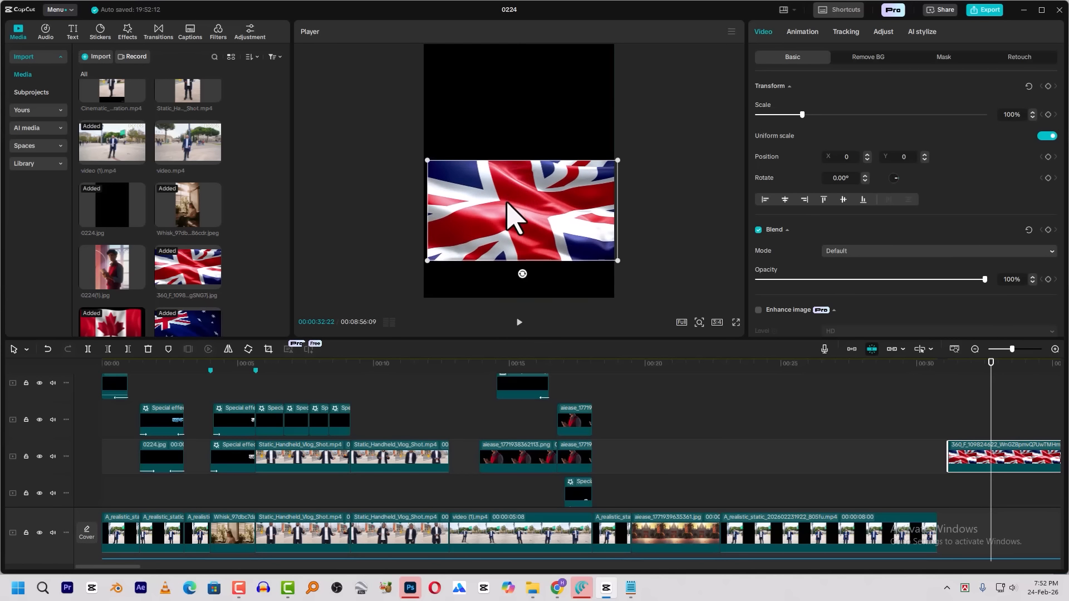
{"action": "scroll", "coordinate": [994, 488], "scroll_direction": "down", "scroll_amount": 3}
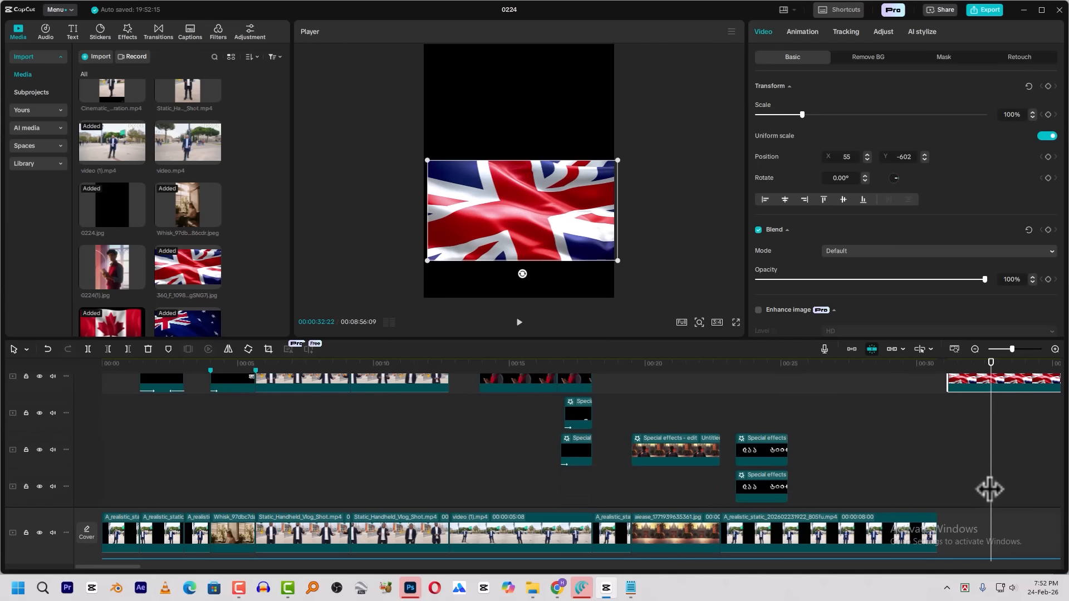
{"action": "left_click_drag", "start_coordinate": [986, 383], "coordinate": [997, 537]}
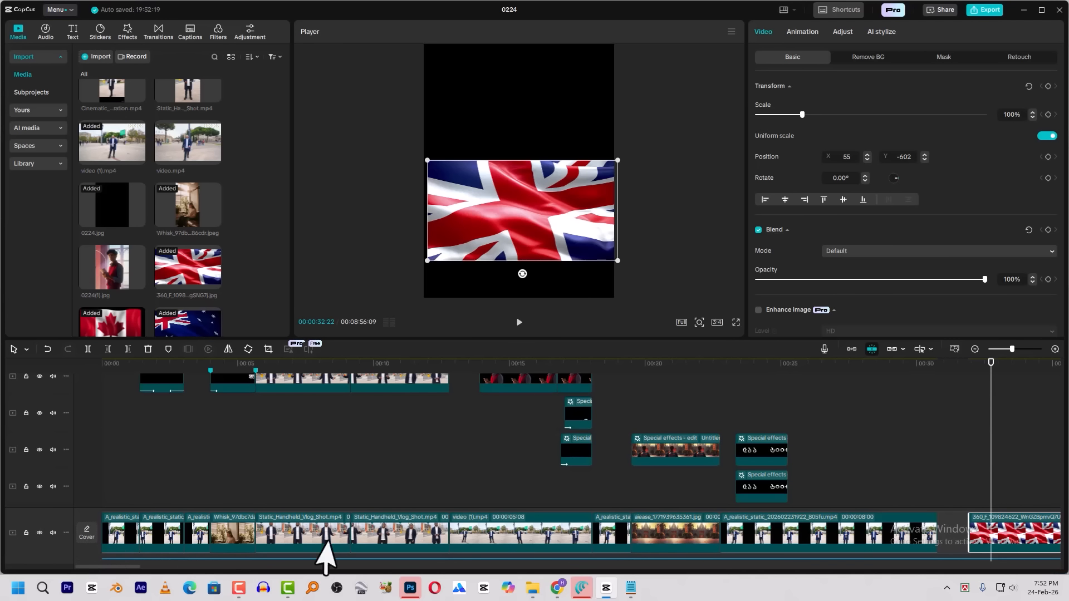
{"action": "left_click_drag", "start_coordinate": [598, 259], "coordinate": [565, 348]}
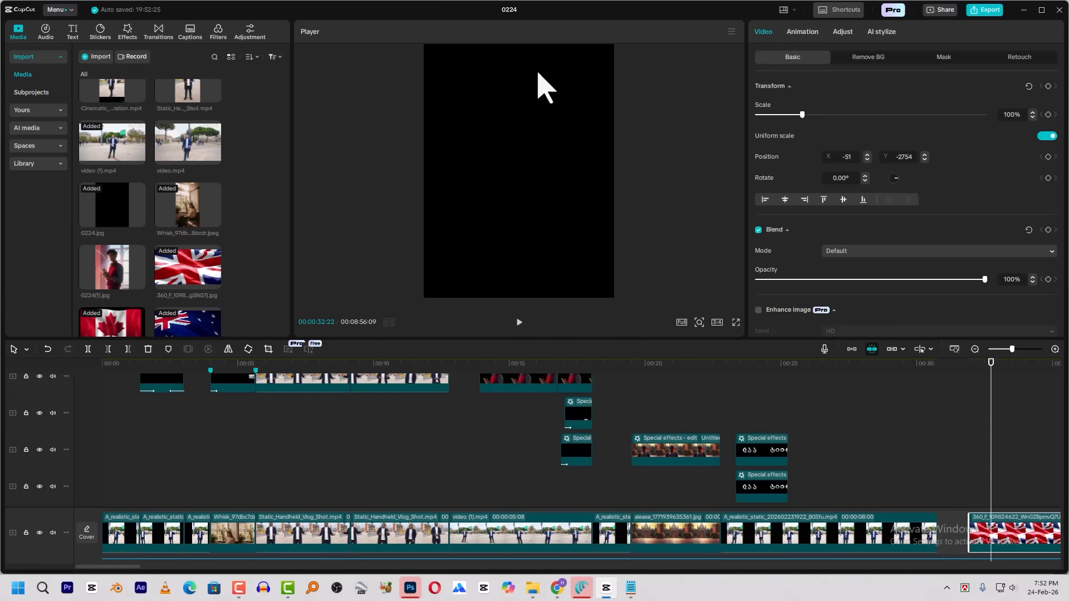
Extend the flag clip to 00:00:09:25 and convert it into a compound clip
{"action": "scroll", "coordinate": [895, 470], "scroll_direction": "right", "scroll_amount": 10}
{"action": "left_click_drag", "start_coordinate": [438, 533], "coordinate": [568, 535]}
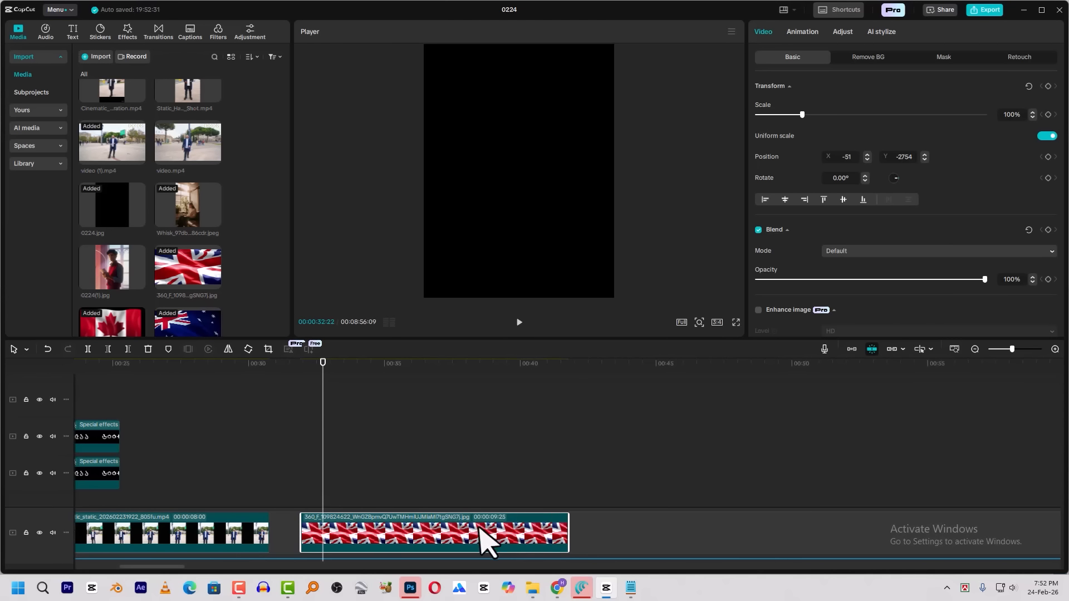
{"action": "right_click", "coordinate": [478, 532]}
{"action": "left_click", "coordinate": [527, 340]}
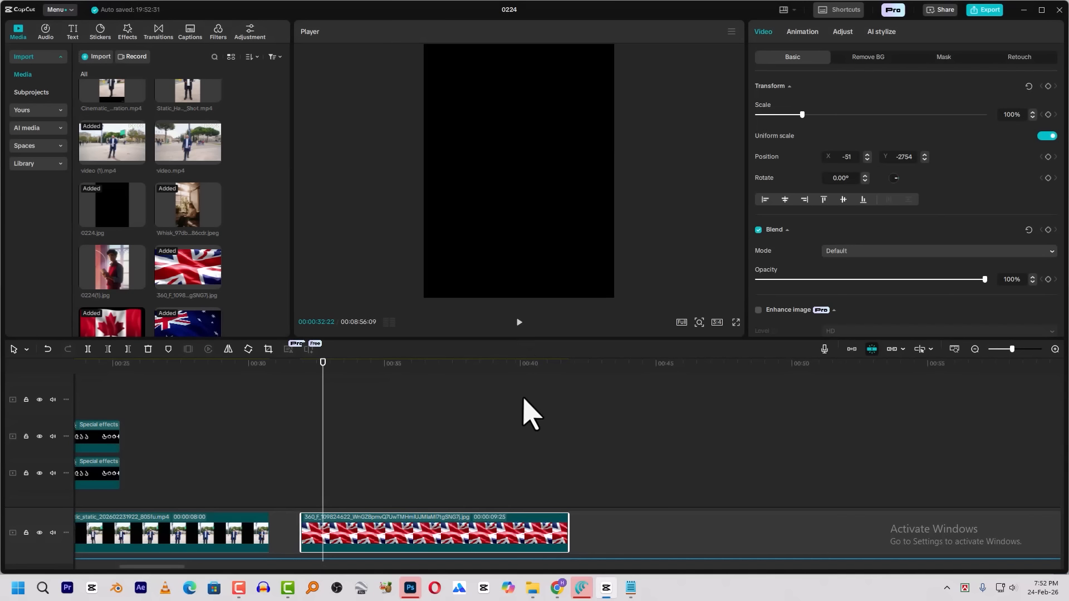
Trim the blank compound clip's end to a length of 00:00:05:21 and split it at 00:00:34:14
{"action": "left_click_drag", "start_coordinate": [341, 366], "coordinate": [451, 390]}
{"action": "key", "text": "w"}
{"action": "left_click", "coordinate": [375, 370]}
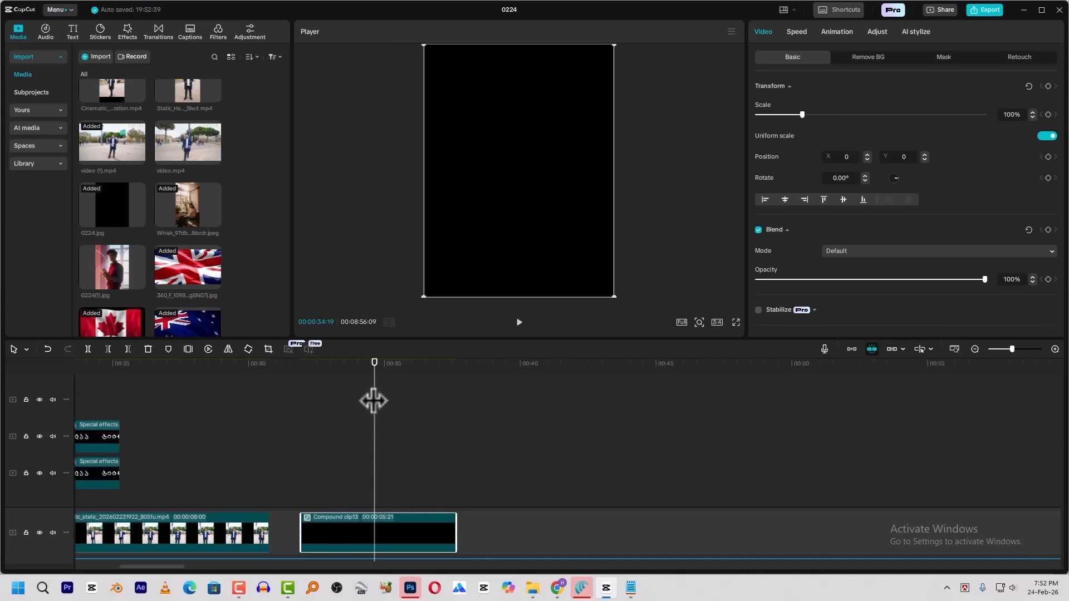
{"action": "left_click_drag", "start_coordinate": [375, 385], "coordinate": [369, 399]}
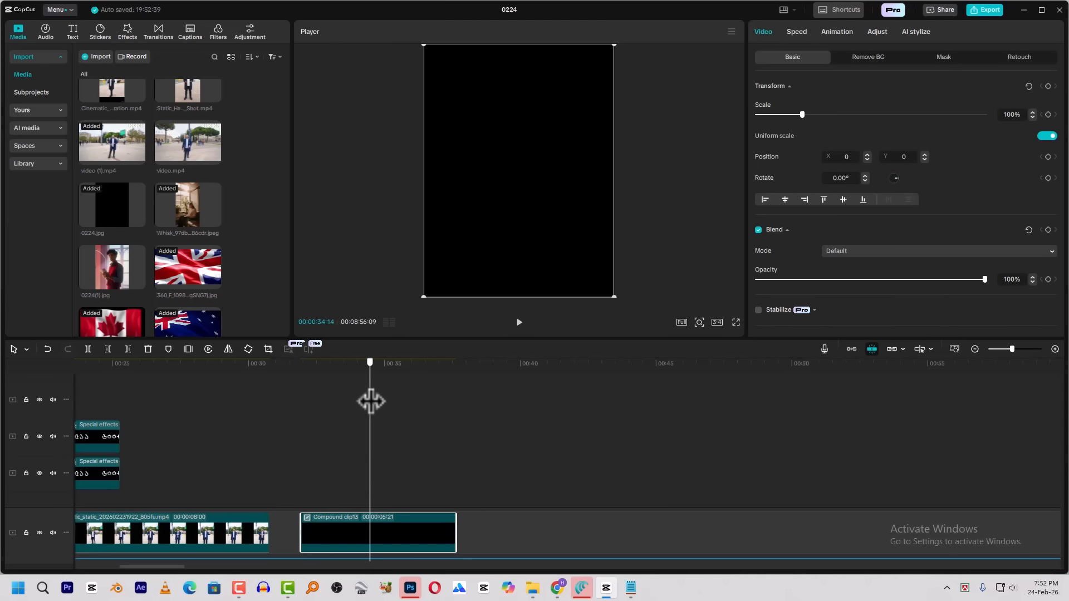
{"action": "key", "text": "ctrl+b"}
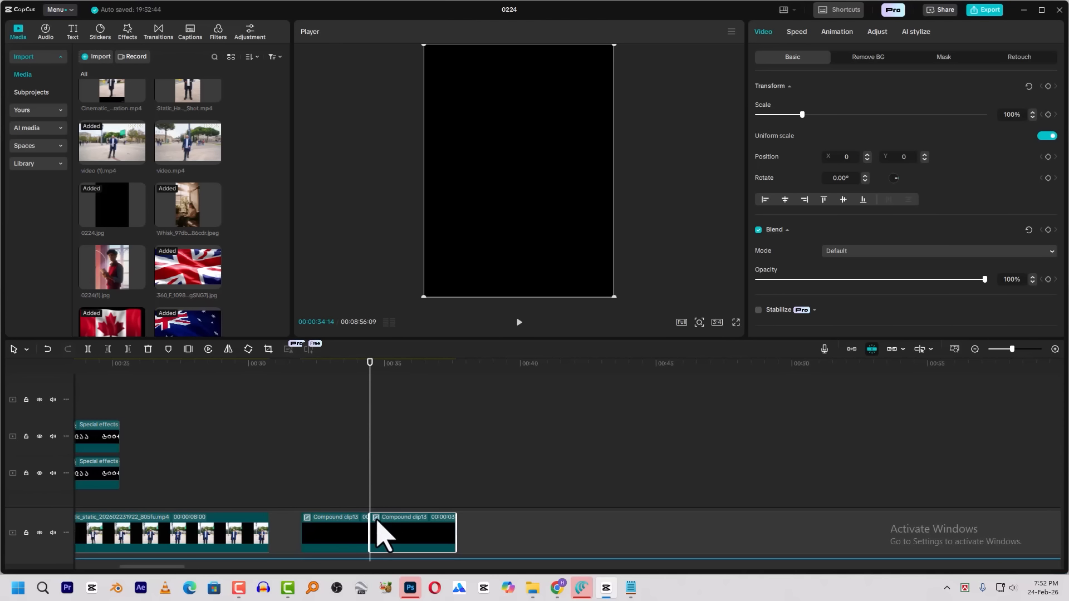
Move both halves of the blank compound clip to an overlay track, aligning their cut with the end of the seated woman's shot at 00:00:05:20
{"action": "left_click_drag", "start_coordinate": [399, 481], "coordinate": [335, 536]}
{"action": "left_click_drag", "start_coordinate": [287, 490], "coordinate": [359, 409]}
{"action": "left_click", "coordinate": [223, 376]}
{"action": "key", "text": "space"}
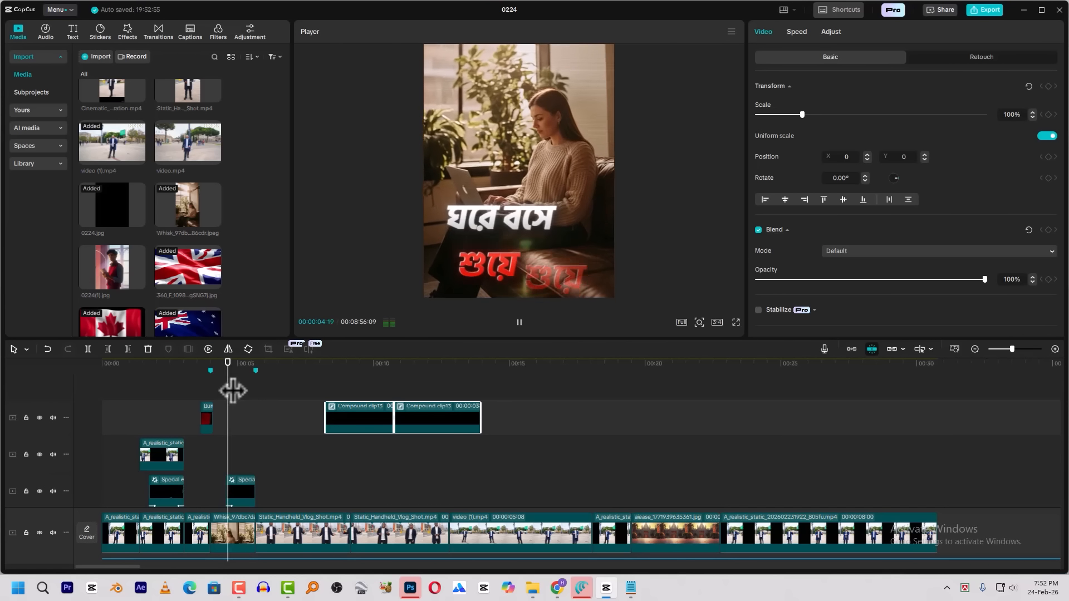
{"action": "key", "text": "space"}
{"action": "left_click_drag", "start_coordinate": [250, 368], "coordinate": [257, 383]}
{"action": "left_click", "coordinate": [244, 368]}
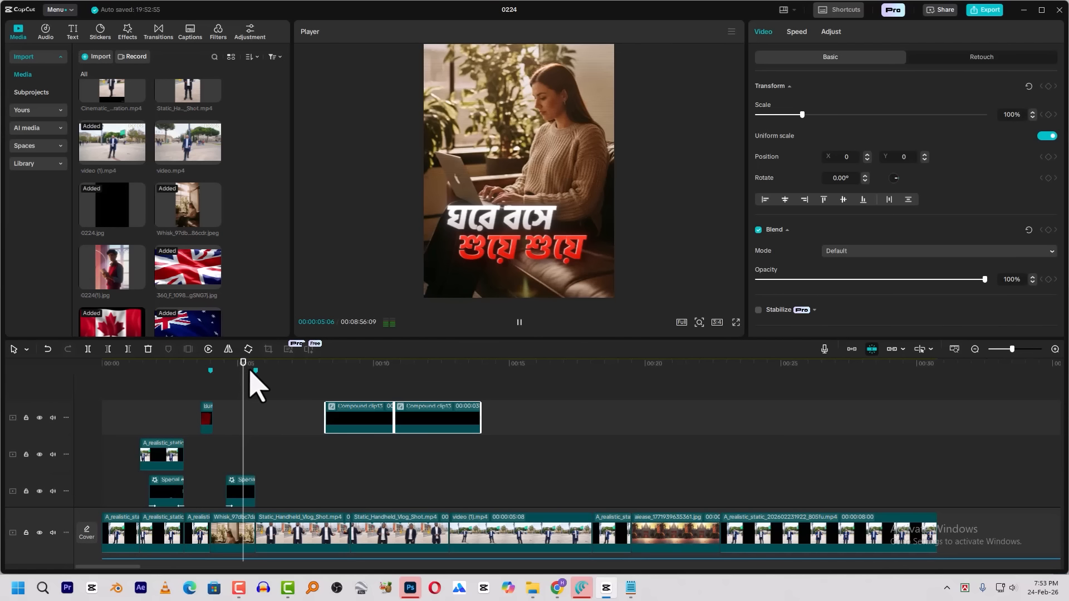
{"action": "key", "text": "space"}
{"action": "key", "text": "space"}
{"action": "left_click", "coordinate": [255, 369]}
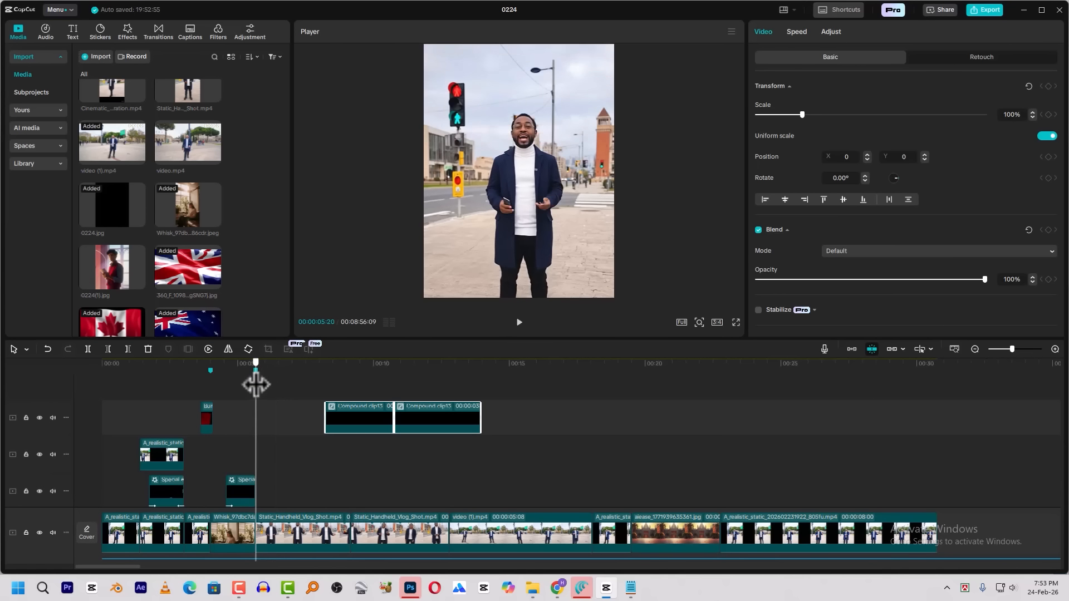
{"action": "left_click_drag", "start_coordinate": [365, 417], "coordinate": [272, 423]}
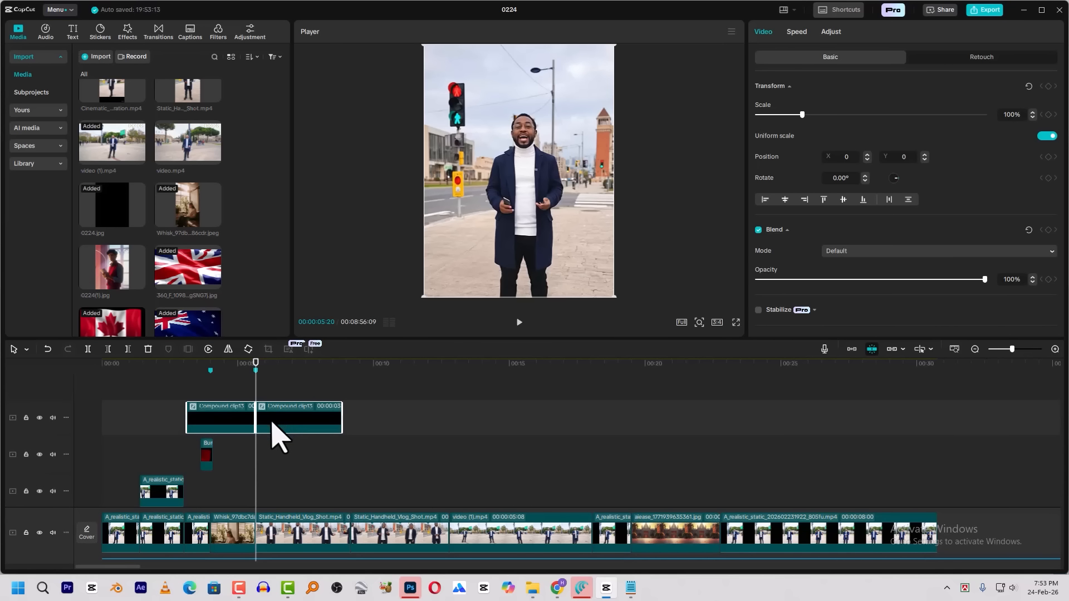
Apply the Basic transition Left at the cut between the two blank compound clip halves
{"action": "scroll", "coordinate": [270, 425], "scroll_direction": "up", "scroll_amount": 3, "text": "ctrl"}
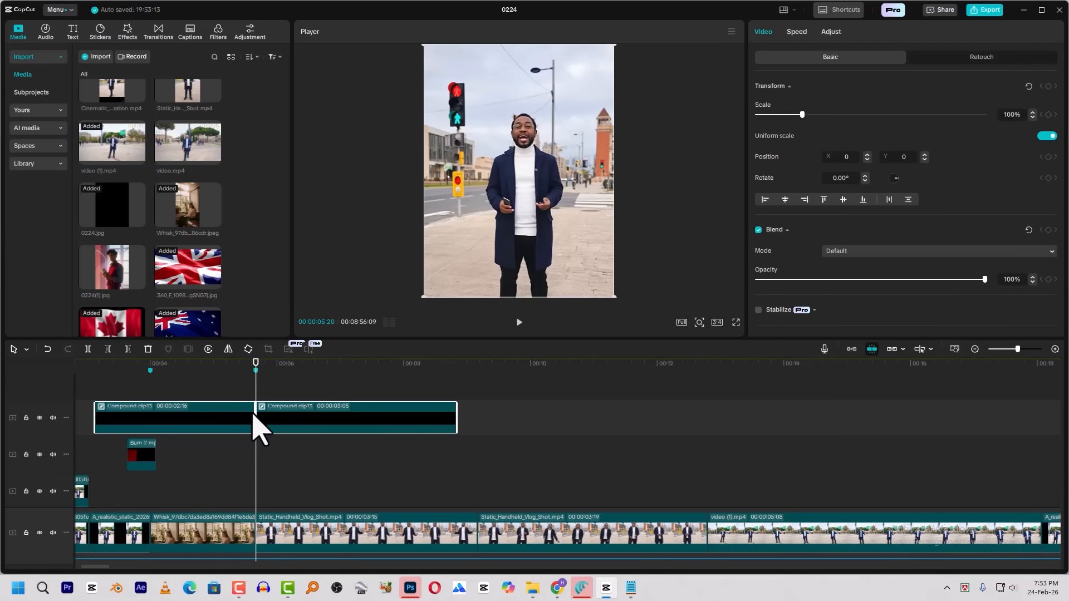
{"action": "left_click", "coordinate": [253, 414]}
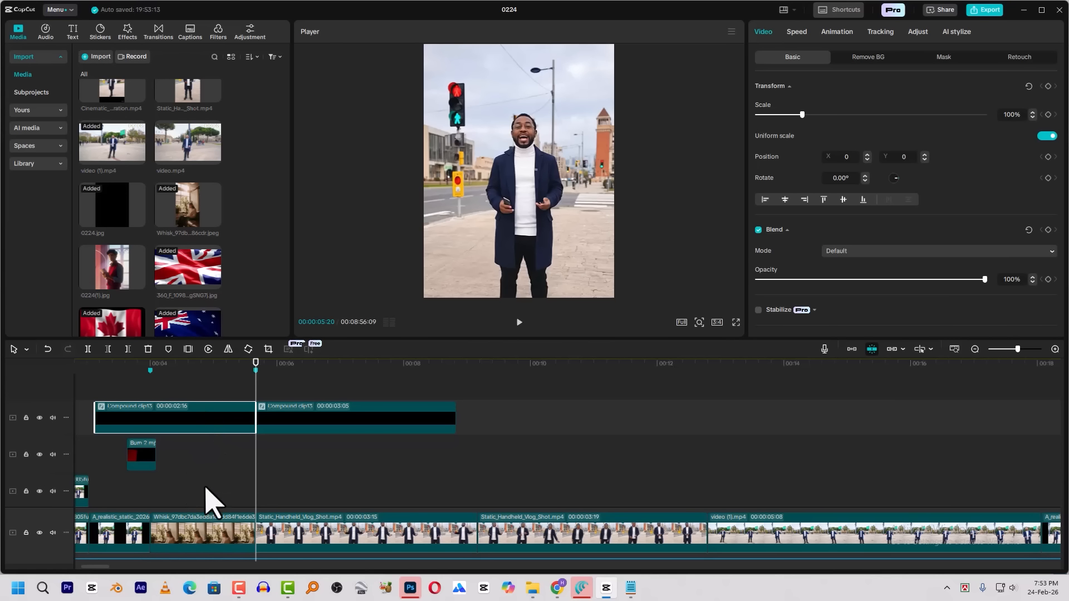
{"action": "left_click", "coordinate": [161, 33]}
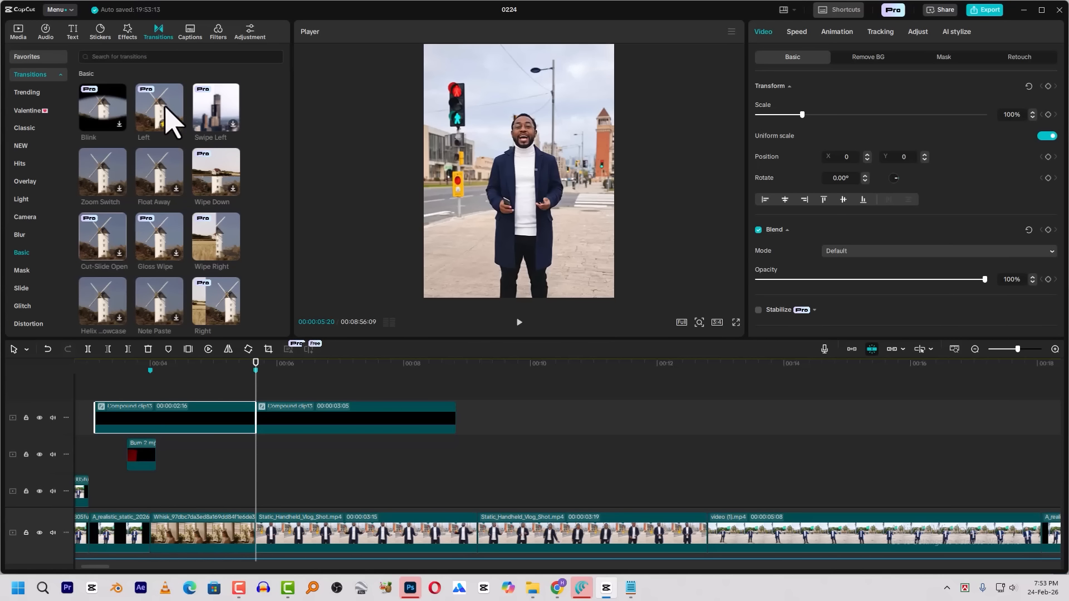
{"action": "left_click_drag", "start_coordinate": [167, 112], "coordinate": [255, 419]}
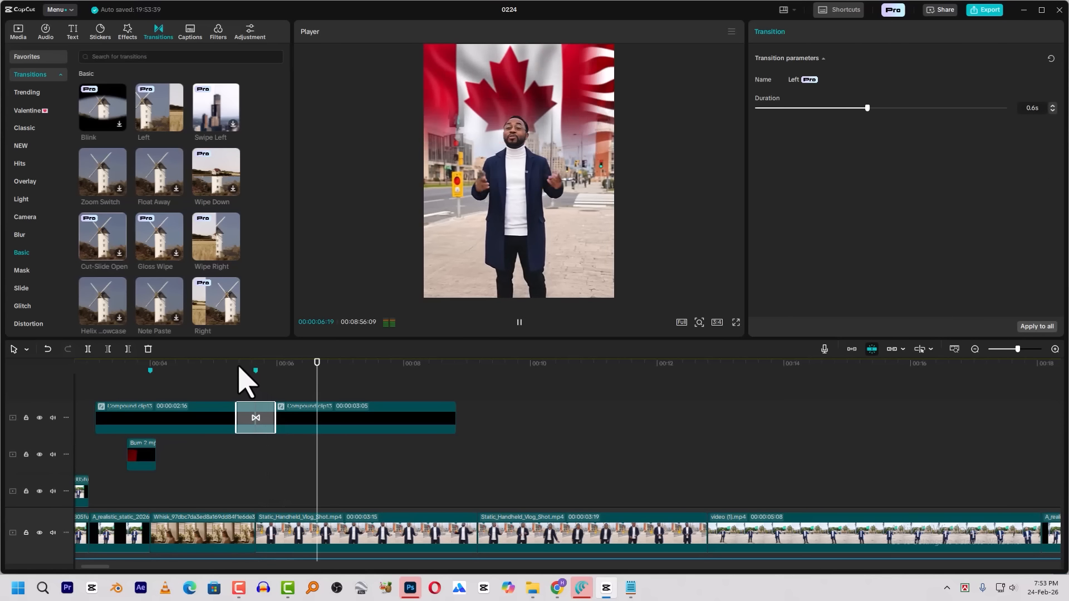
Replace the transition between the blank compound clip halves with the Light transition Glare II and play back the passage
{"action": "left_click", "coordinate": [26, 182]}
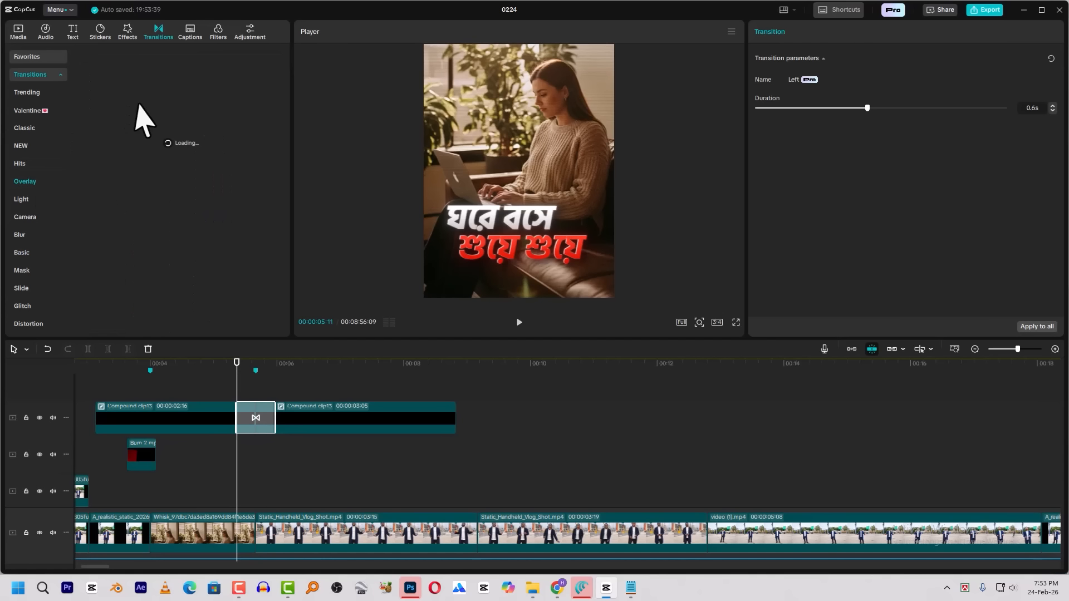
{"action": "left_click", "coordinate": [26, 200]}
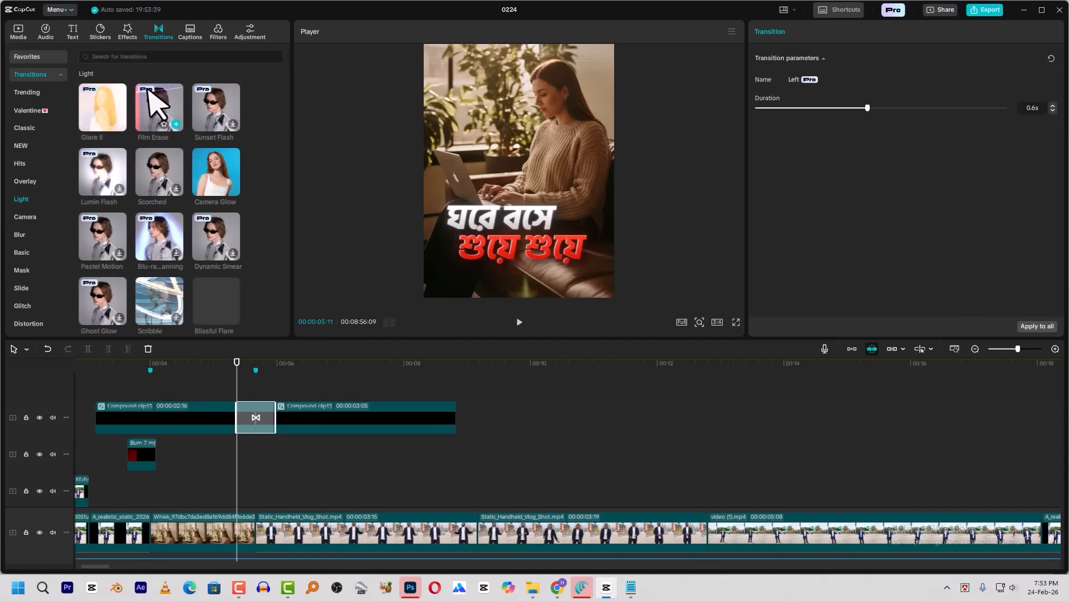
{"action": "left_click_drag", "start_coordinate": [103, 107], "coordinate": [231, 415]}
{"action": "left_click", "coordinate": [199, 363]}
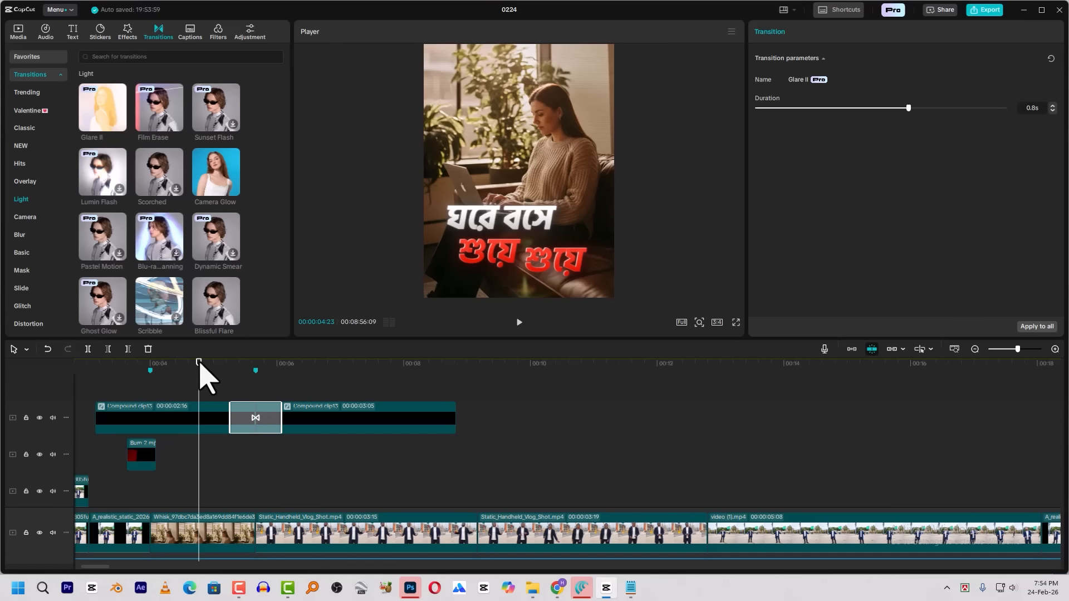
{"action": "key", "text": "space"}
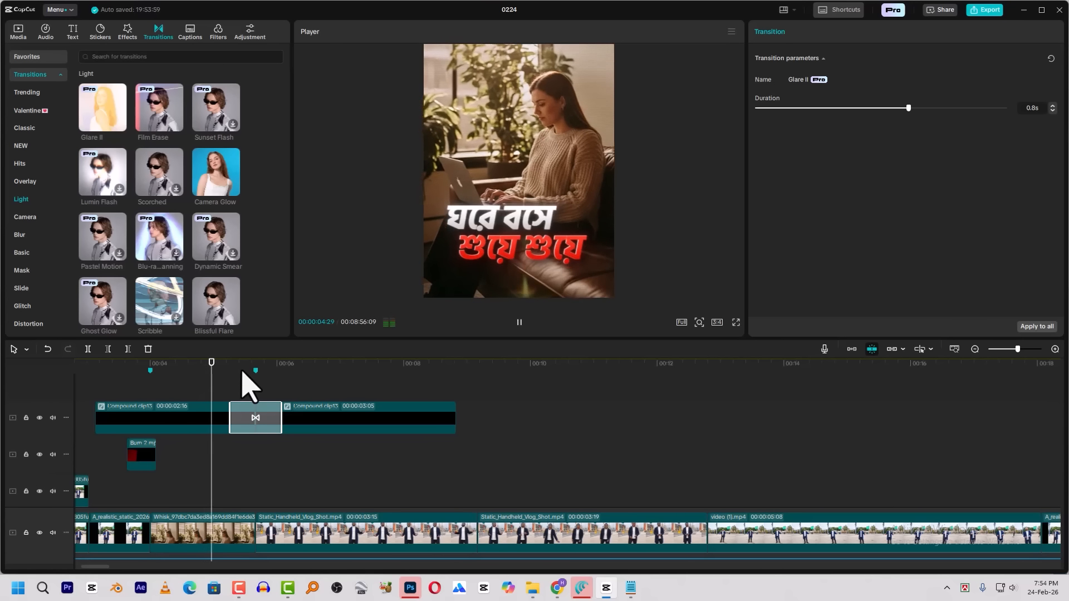
{"action": "left_click", "coordinate": [239, 368]}
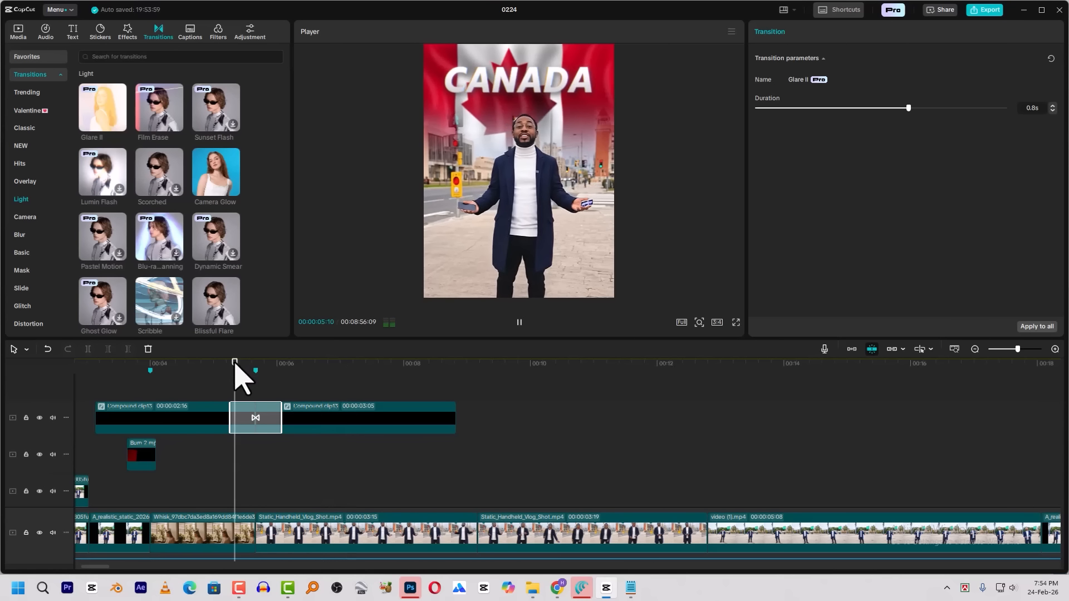
{"action": "scroll", "coordinate": [234, 465], "scroll_direction": "down", "scroll_amount": 5}
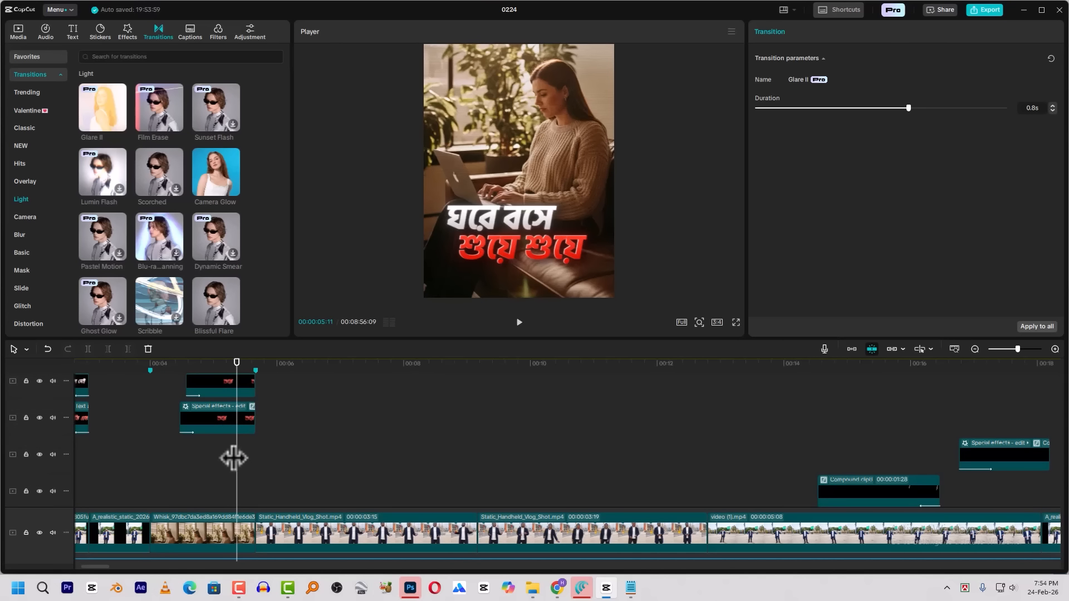
{"action": "scroll", "coordinate": [234, 459], "scroll_direction": "up", "scroll_amount": 2}
{"action": "scroll", "coordinate": [239, 448], "scroll_direction": "up", "scroll_amount": 1}
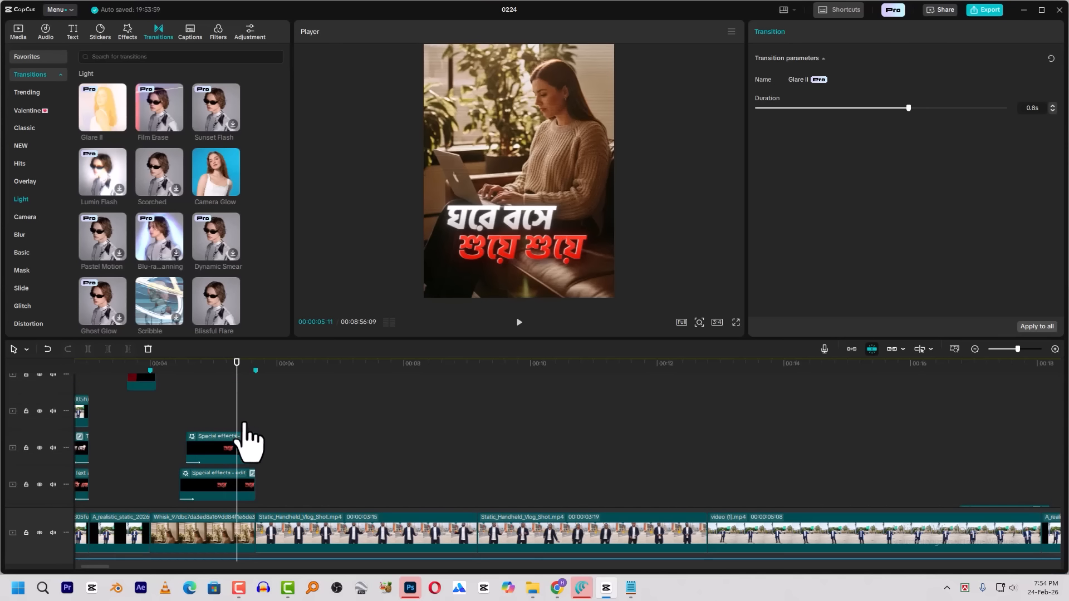
{"action": "key", "text": "ctrl+a"}
{"action": "right_click", "coordinate": [228, 457]}
{"action": "left_click", "coordinate": [218, 442]}
{"action": "scroll", "coordinate": [269, 394], "scroll_direction": "up", "scroll_amount": 3}
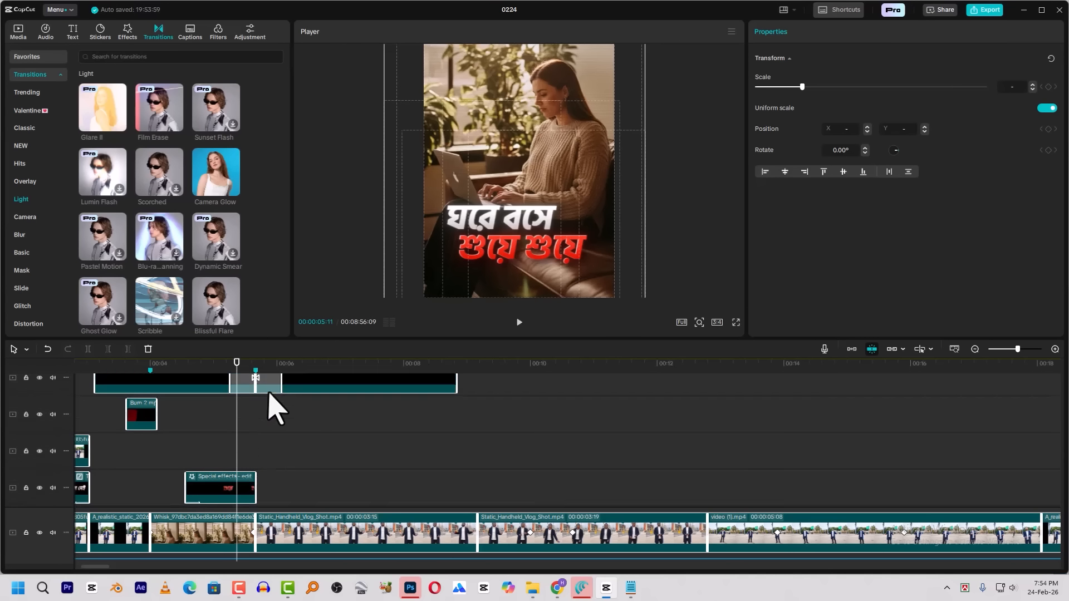
{"action": "left_click_drag", "start_coordinate": [294, 394], "coordinate": [189, 424]}
{"action": "scroll", "coordinate": [422, 415], "scroll_direction": "down", "scroll_amount": 3}
Examine the shot changes after the seated woman's shot, including the cut between the two handheld vlog shots at 00:00:09:05
{"action": "left_click", "coordinate": [468, 375]}
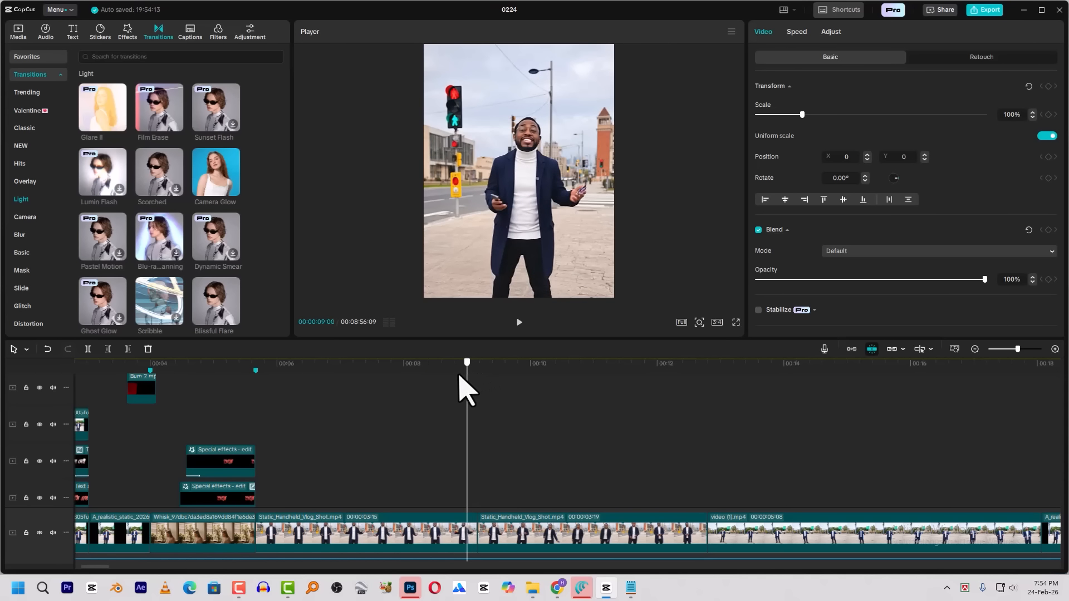
{"action": "left_click", "coordinate": [458, 375]}
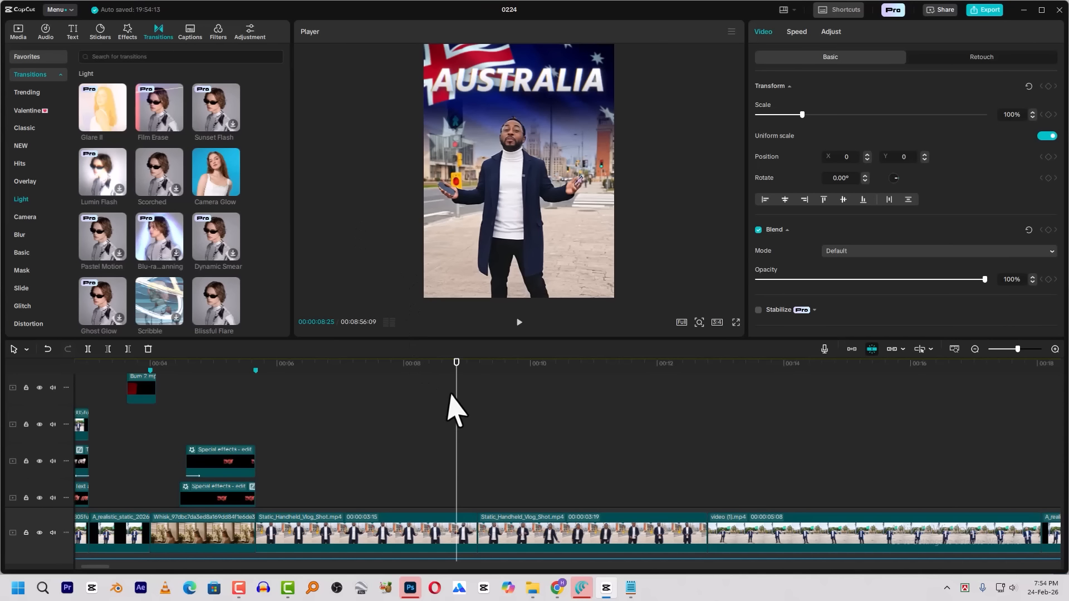
{"action": "left_click_drag", "start_coordinate": [467, 374], "coordinate": [477, 369]}
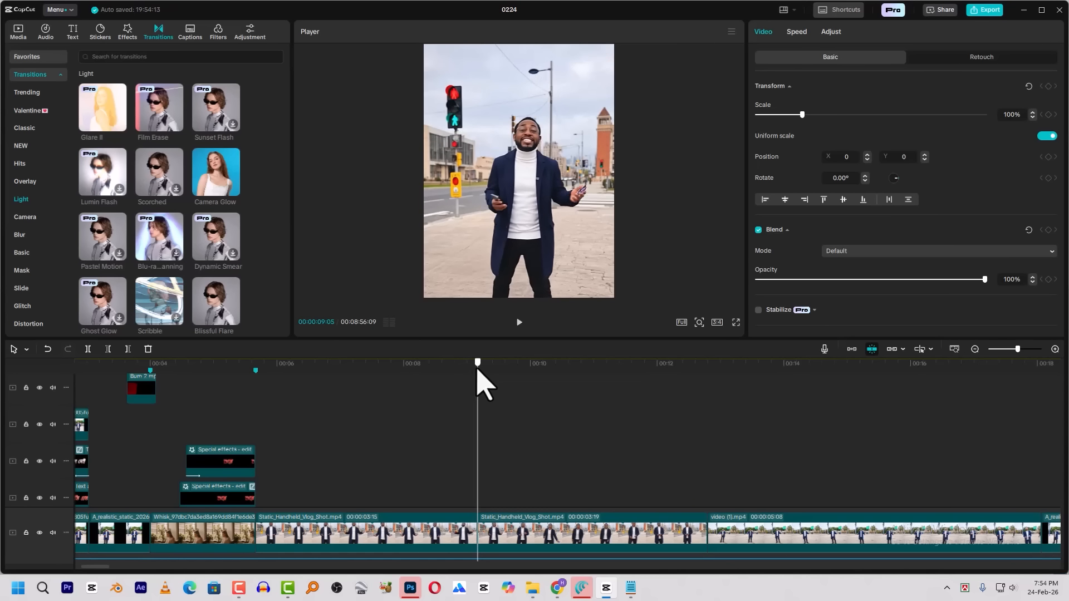
{"action": "left_click_drag", "start_coordinate": [693, 375], "coordinate": [712, 383]}
{"action": "scroll", "coordinate": [716, 437], "scroll_direction": "down", "scroll_amount": 2}
{"action": "scroll", "coordinate": [707, 463], "scroll_direction": "down", "scroll_amount": 2}
{"action": "left_click_drag", "start_coordinate": [316, 372], "coordinate": [150, 390]}
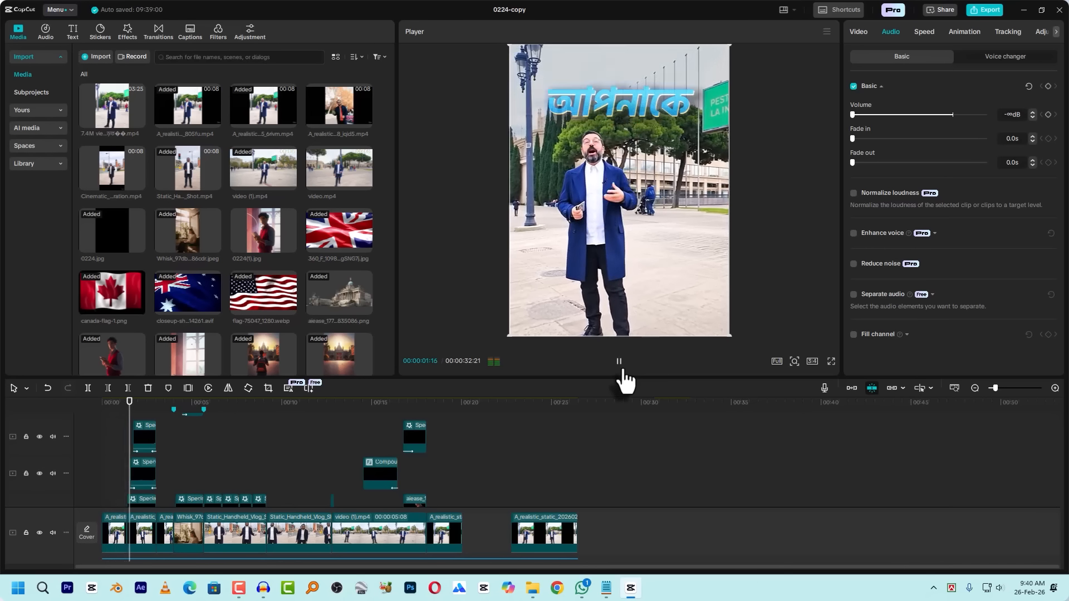